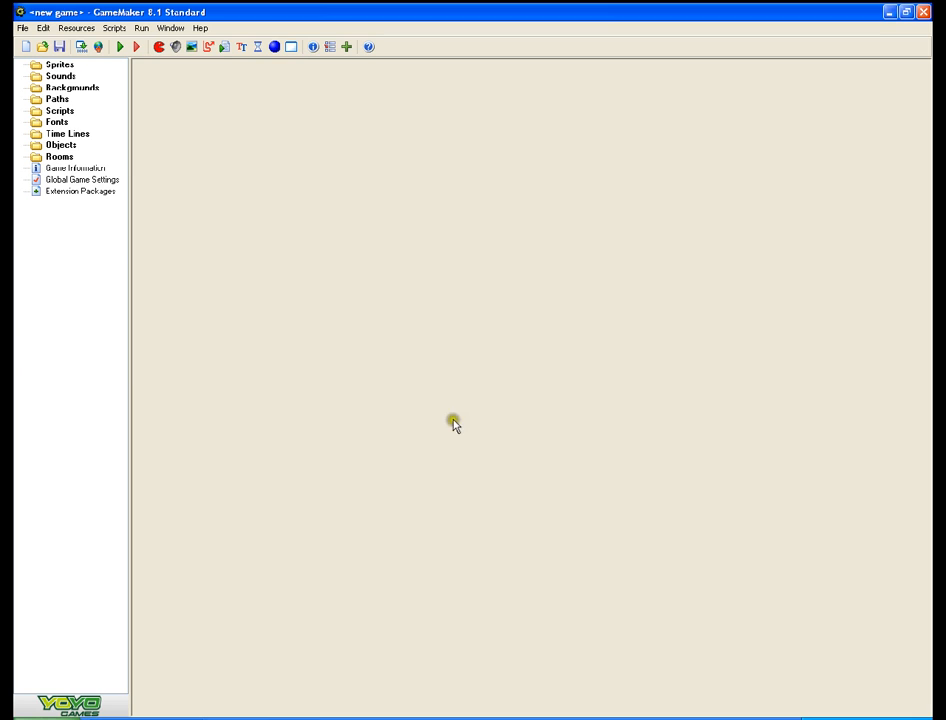
# - Create a new sprite and name it player
pyautogui.click(58, 65)
pyautogui.rightClick(58, 67)
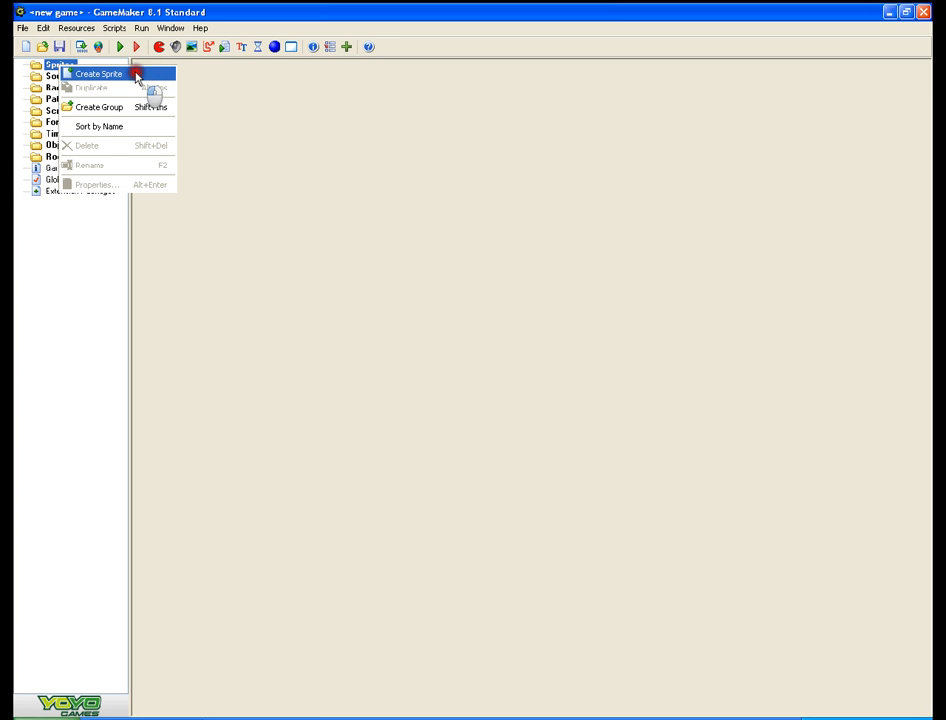
pyautogui.click(135, 74)
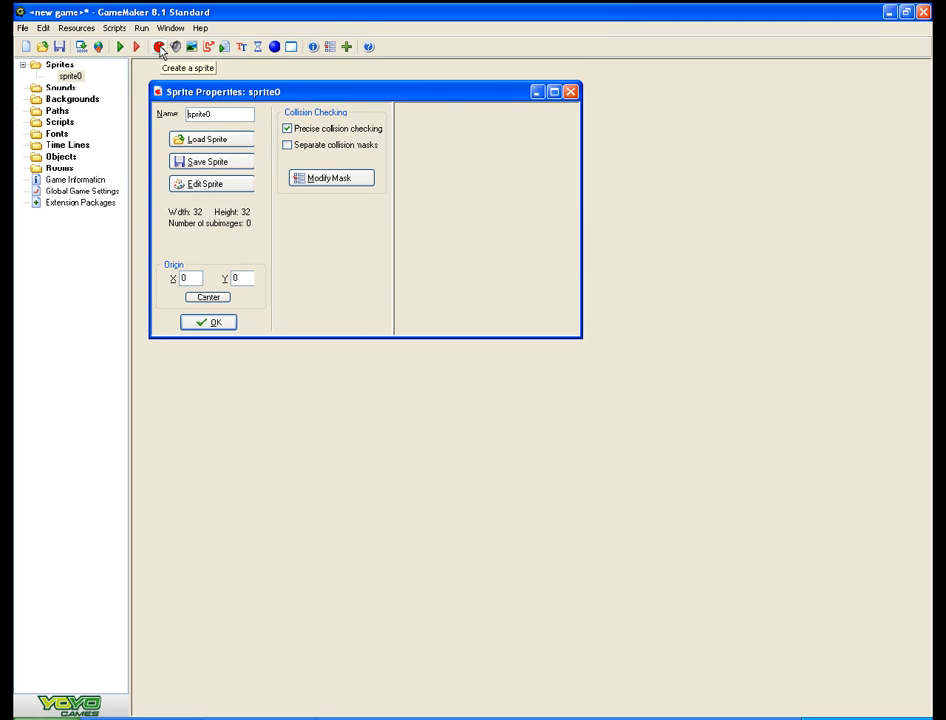
pyautogui.click(215, 115)
pyautogui.doubleClick(215, 115)
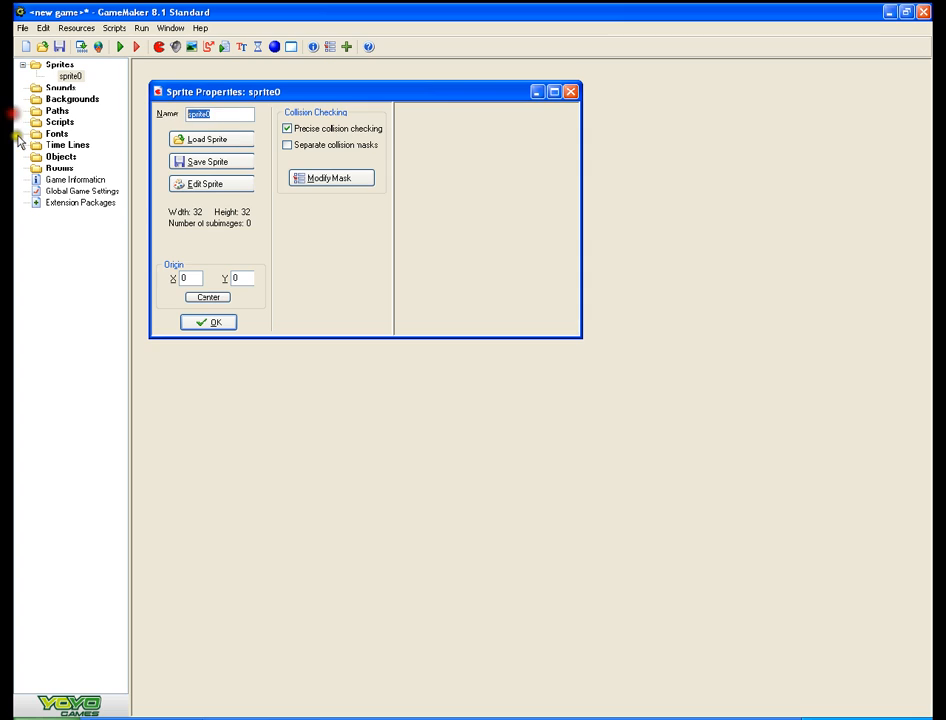
pyautogui.press('BackSpace')
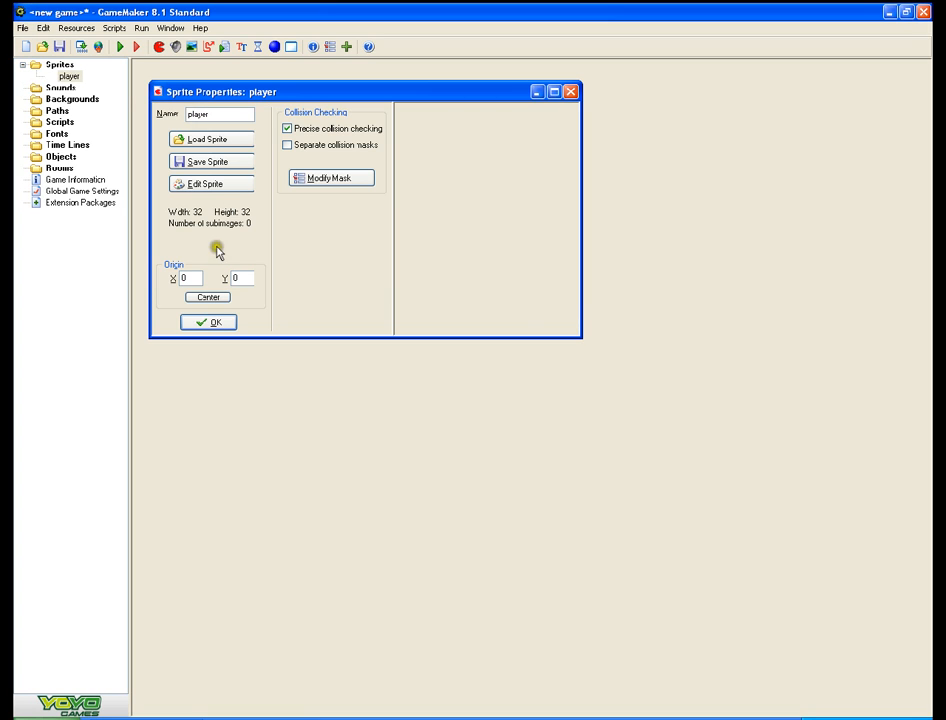
# - Add a blank 32 x 32 image to the player sprite and open it for editing
pyautogui.click(238, 186)
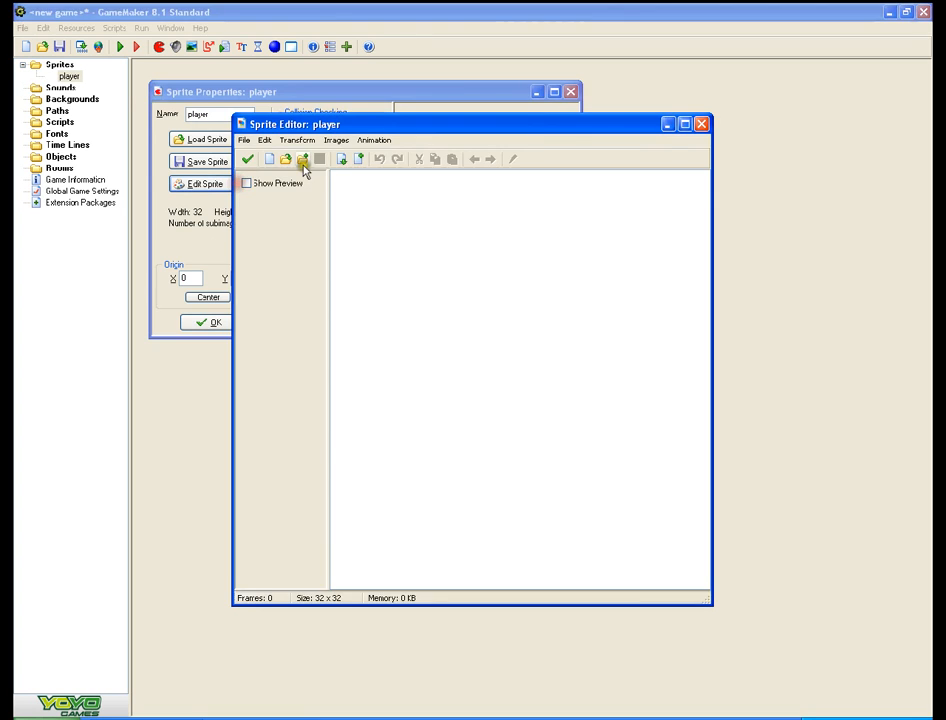
pyautogui.click(357, 160)
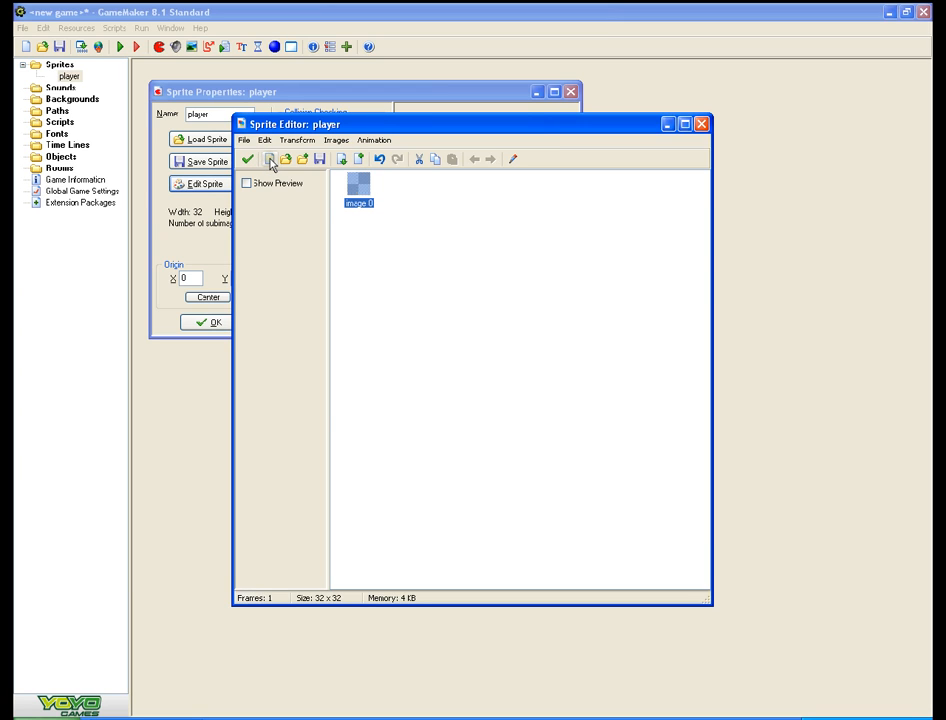
pyautogui.doubleClick(357, 186)
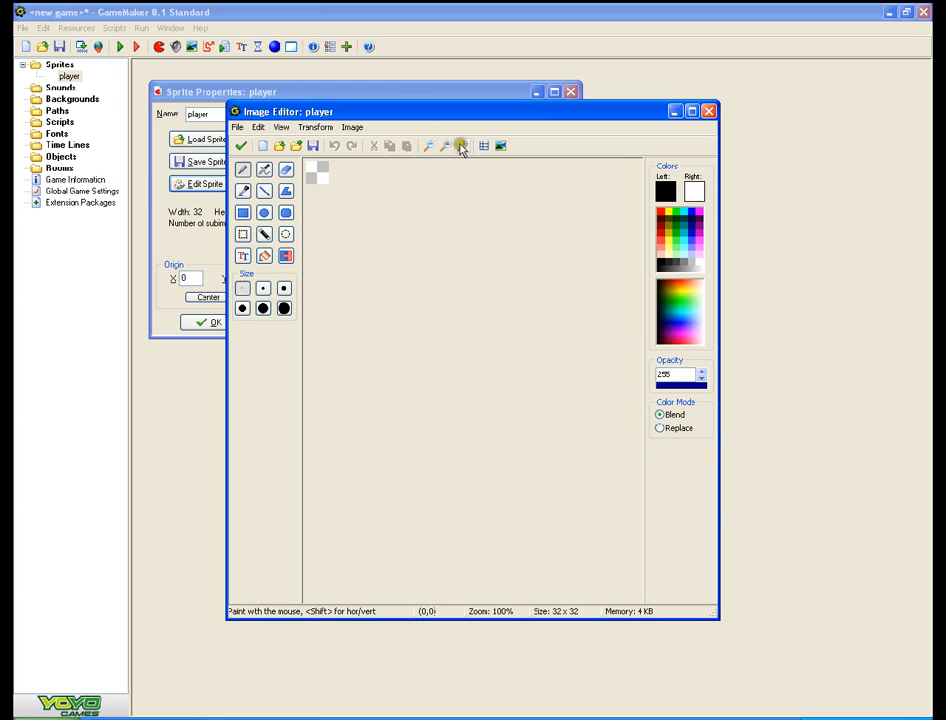
# - Flood-fill the entire player image with teal
pyautogui.click(461, 146)
pyautogui.click(461, 146)
pyautogui.click(461, 146)
pyautogui.click(461, 146)
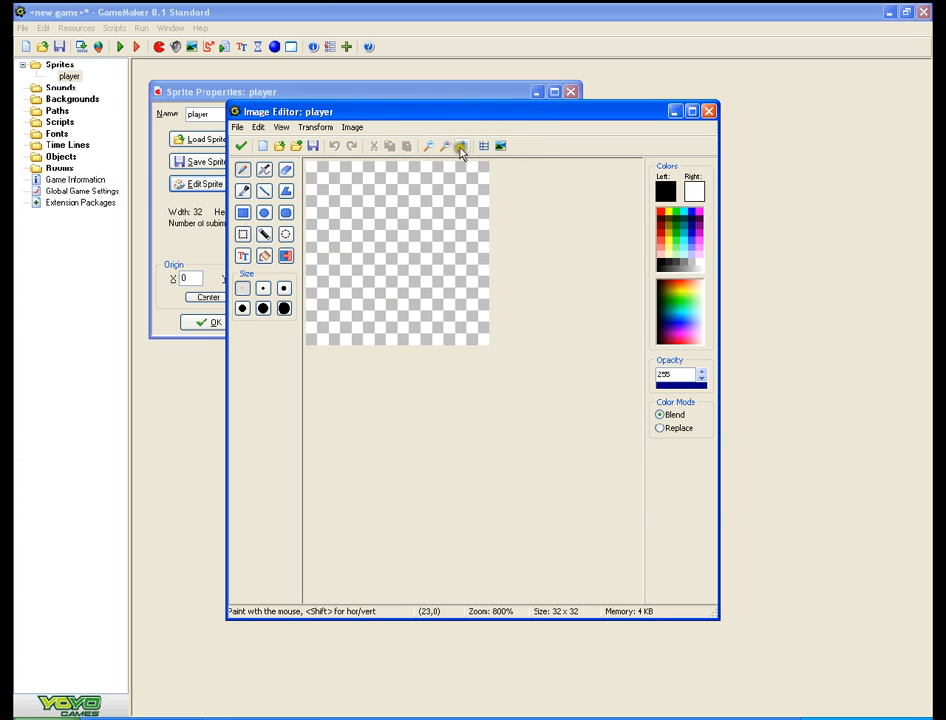
pyautogui.click(264, 256)
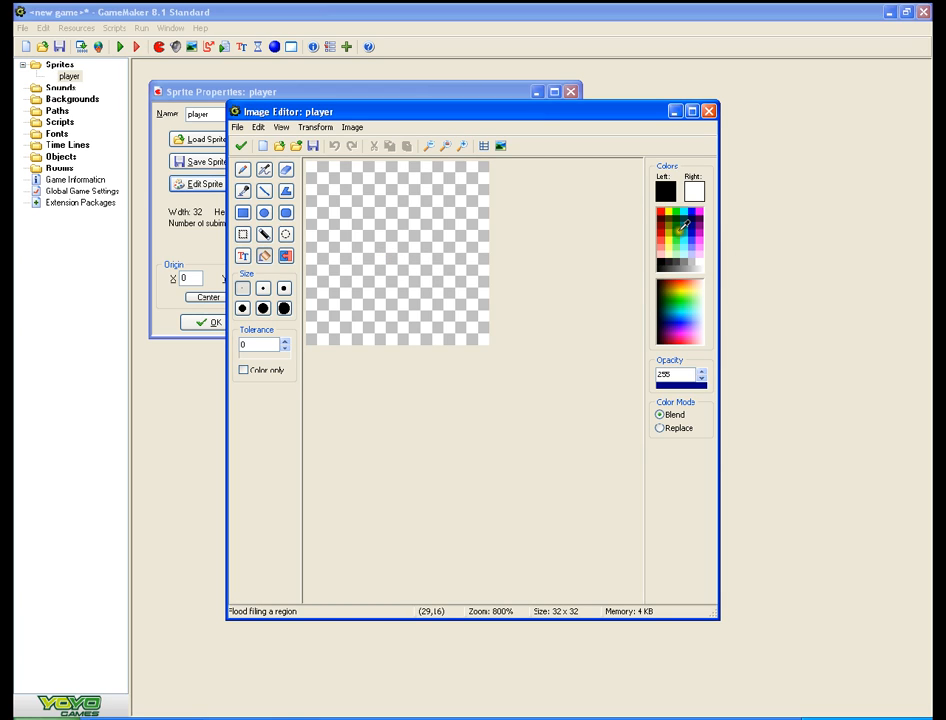
pyautogui.click(684, 226)
pyautogui.click(383, 252)
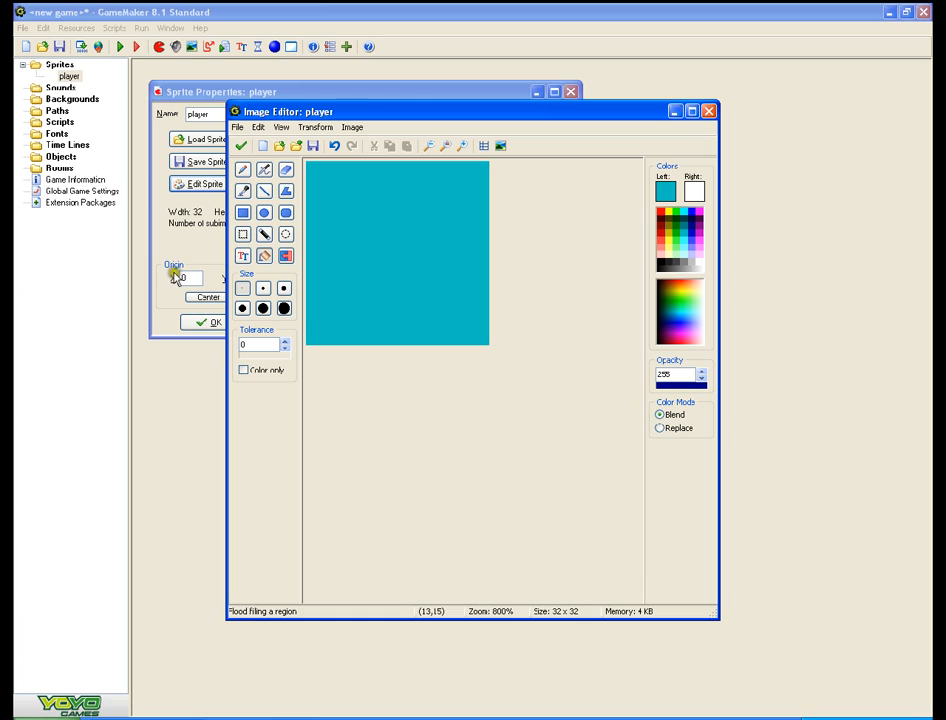
# - Draw a face freehand in black on the teal player image, with slanted brows, a central eye and a wide mouth with upturned ends
pyautogui.click(243, 169)
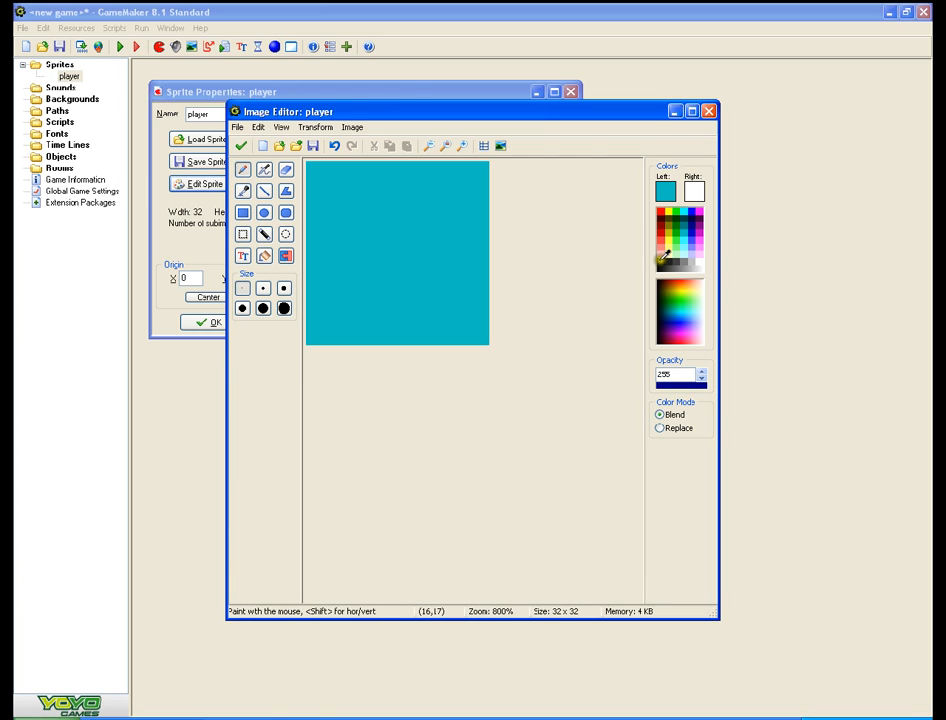
pyautogui.click(661, 259)
pyautogui.moveTo(330, 301); pyautogui.dragTo(464, 301)
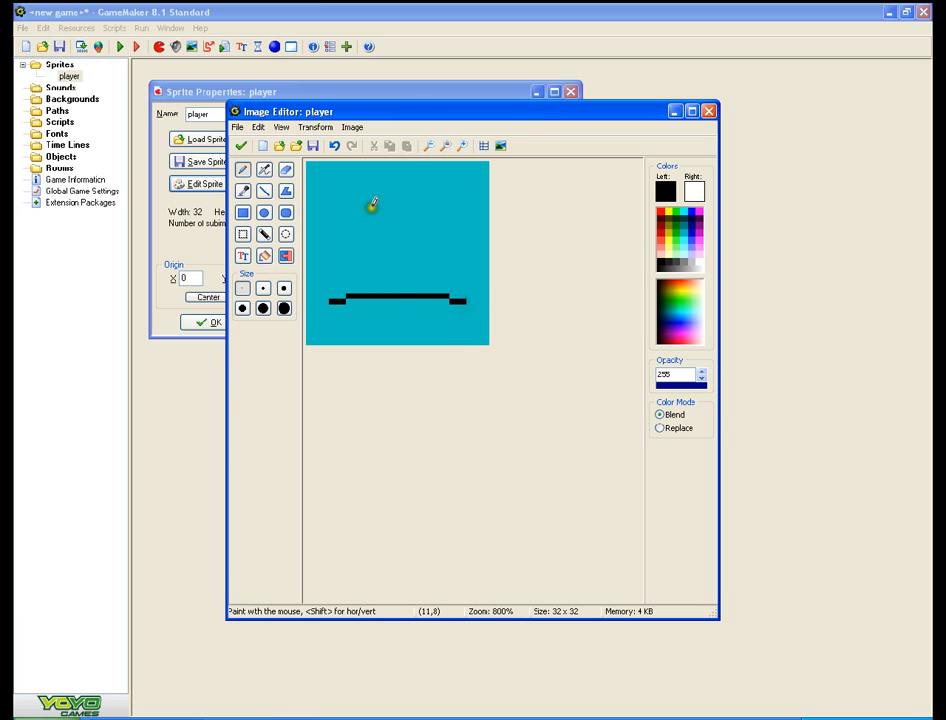
pyautogui.moveTo(336, 201); pyautogui.dragTo(366, 215)
pyautogui.moveTo(458, 192); pyautogui.dragTo(428, 222)
pyautogui.moveTo(360, 226)
pyautogui.mouseDown()
pyautogui.moveTo(378, 245)
pyautogui.moveTo(440, 221)
pyautogui.mouseUp()
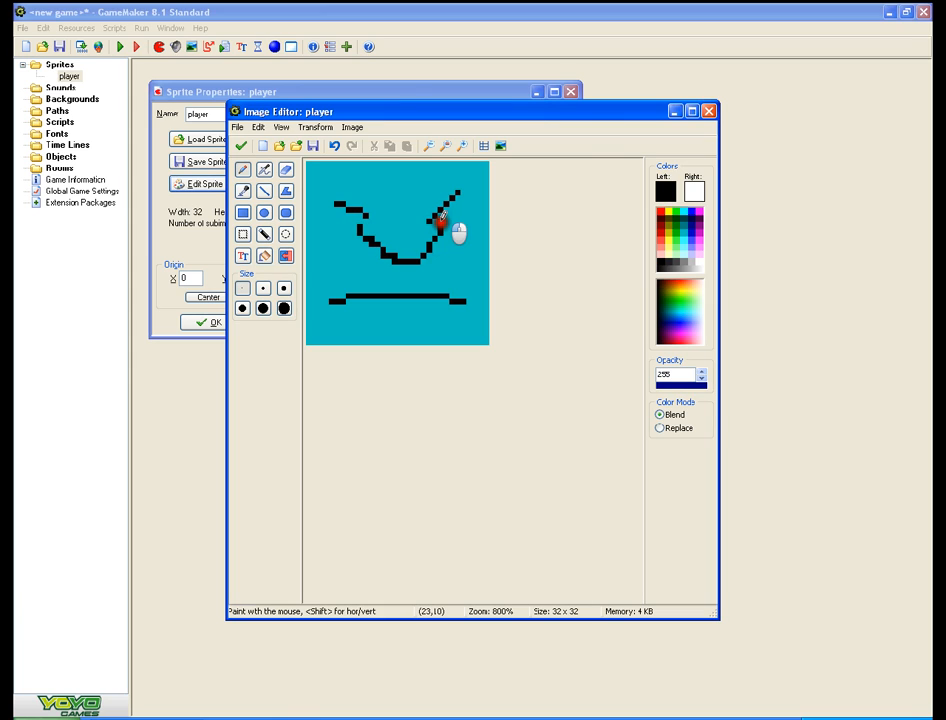
pyautogui.moveTo(358, 227)
pyautogui.mouseDown()
pyautogui.moveTo(370, 220)
pyautogui.moveTo(439, 234)
pyautogui.moveTo(404, 240)
pyautogui.mouseUp()
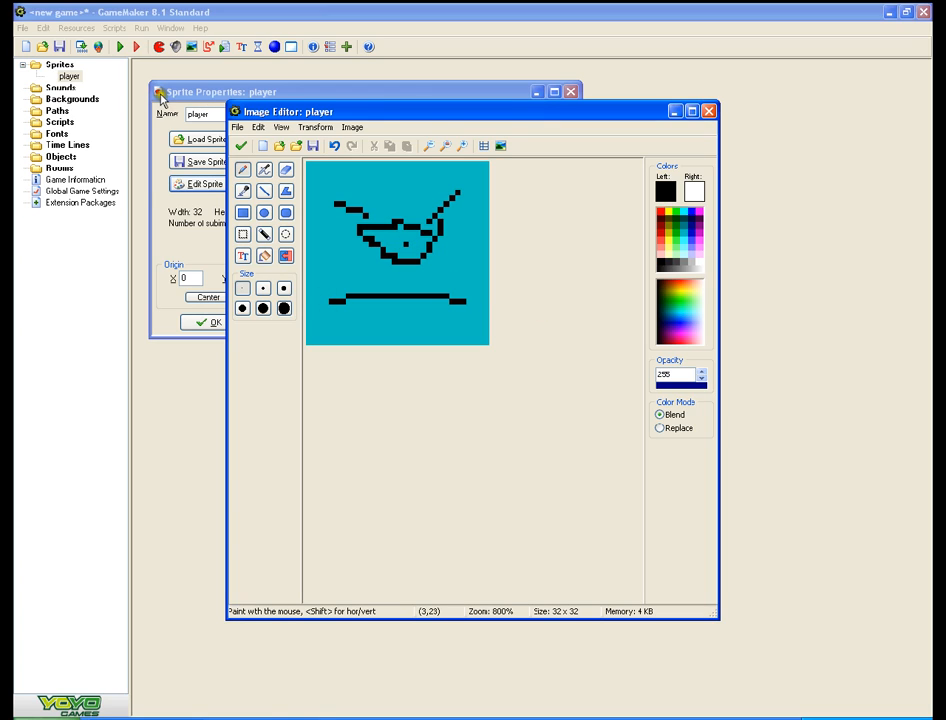
pyautogui.moveTo(328, 301); pyautogui.dragTo(307, 278)
pyautogui.moveTo(460, 302)
pyautogui.mouseDown()
pyautogui.moveTo(474, 298)
pyautogui.moveTo(477, 280)
pyautogui.mouseUp()
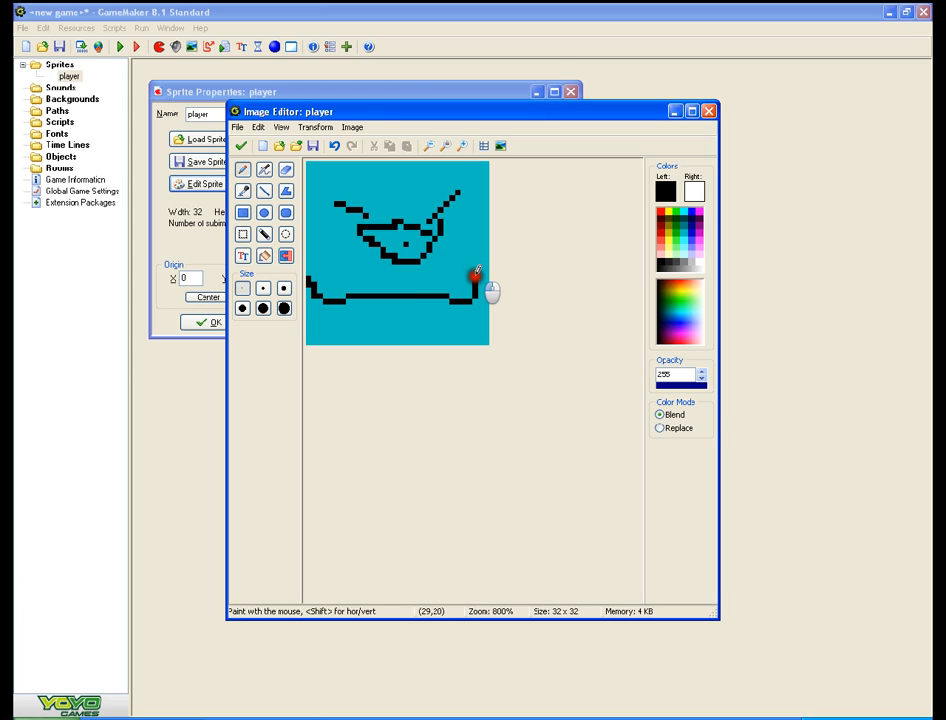
# - Accept the face drawing and the player sprite's images, then close the sprite's properties with the changes kept
pyautogui.click(243, 149)
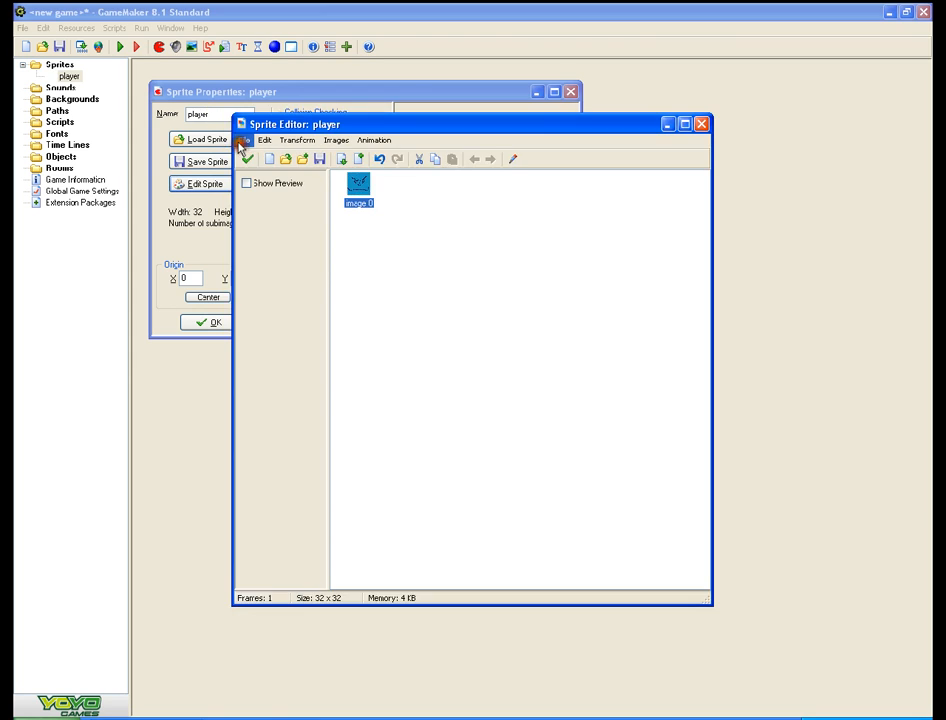
pyautogui.click(350, 264)
pyautogui.click(246, 162)
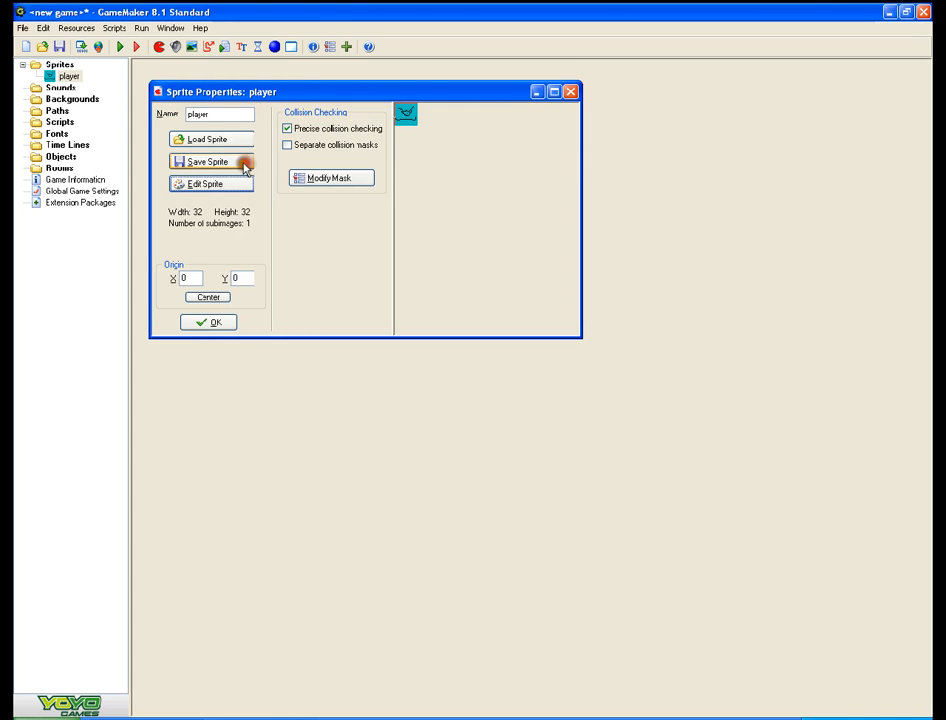
pyautogui.click(207, 322)
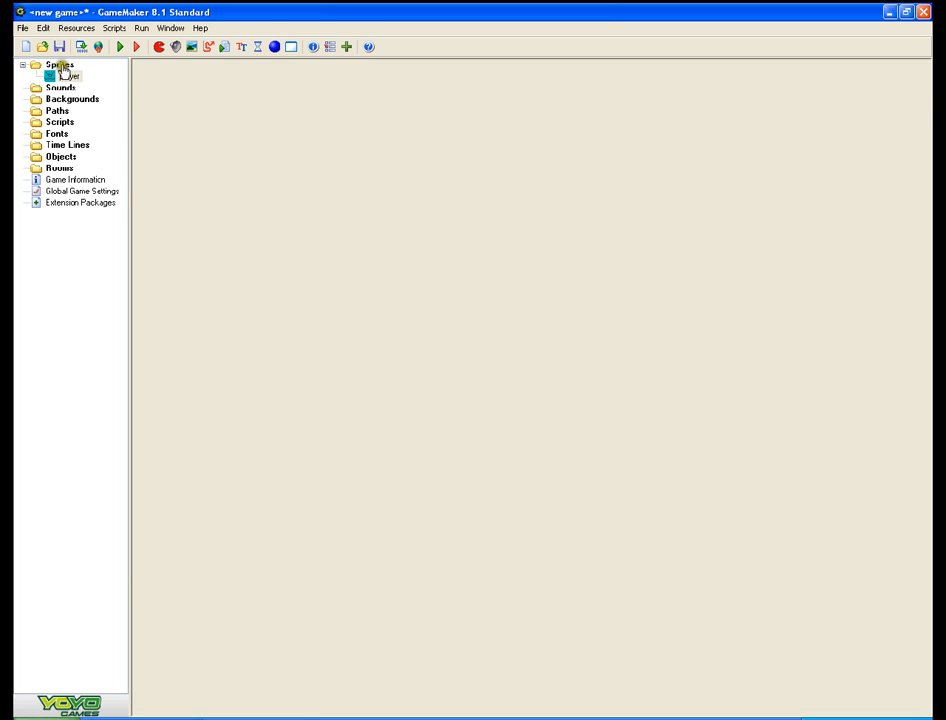
# - Create a second sprite and name it wall
pyautogui.rightClick(62, 67)
pyautogui.click(92, 75)
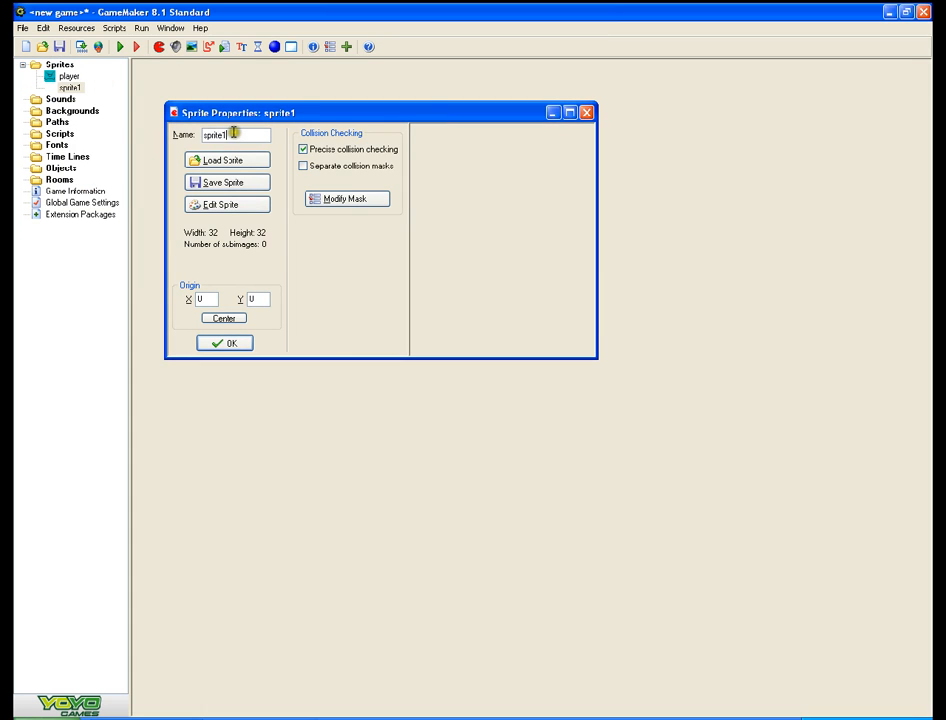
pyautogui.doubleClick(233, 133)
pyautogui.press('BackSpace')
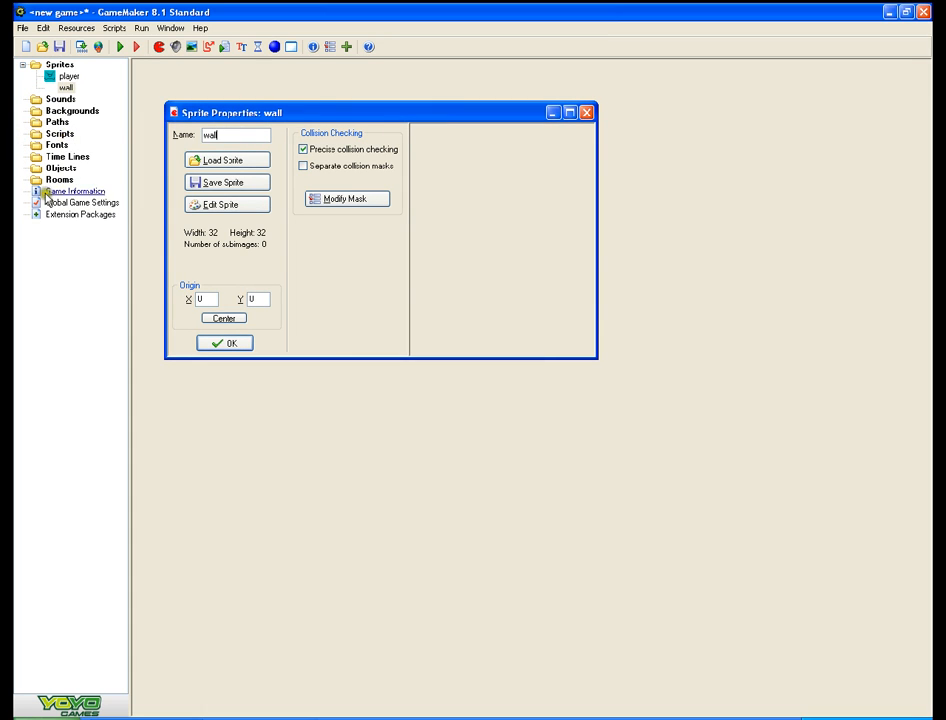
# - Add a blank 32 x 32 image to the wall sprite and open it for editing
pyautogui.click(211, 205)
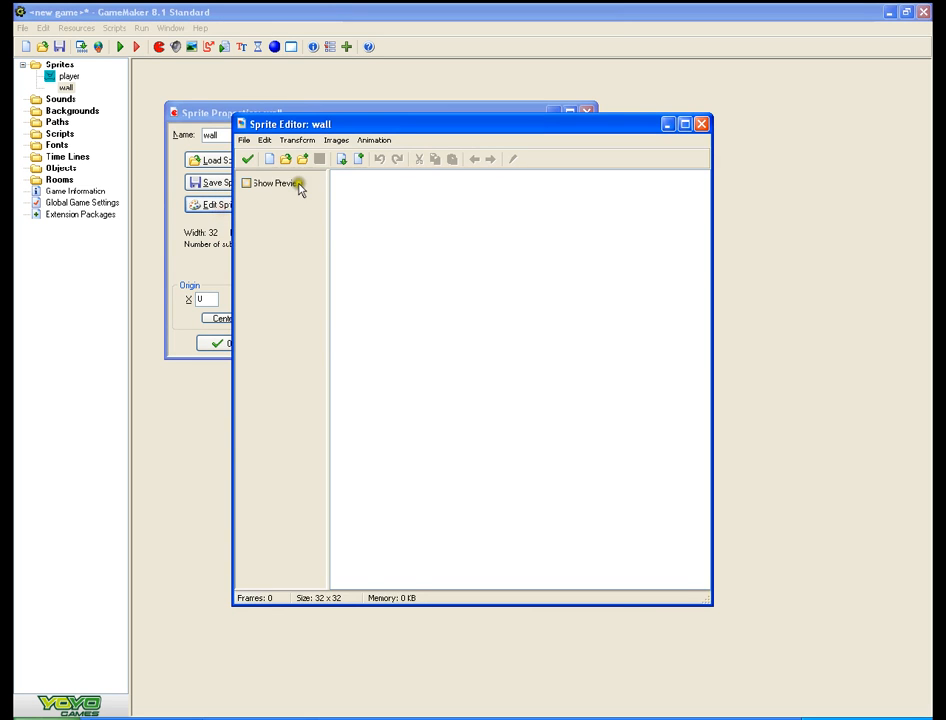
pyautogui.click(352, 160)
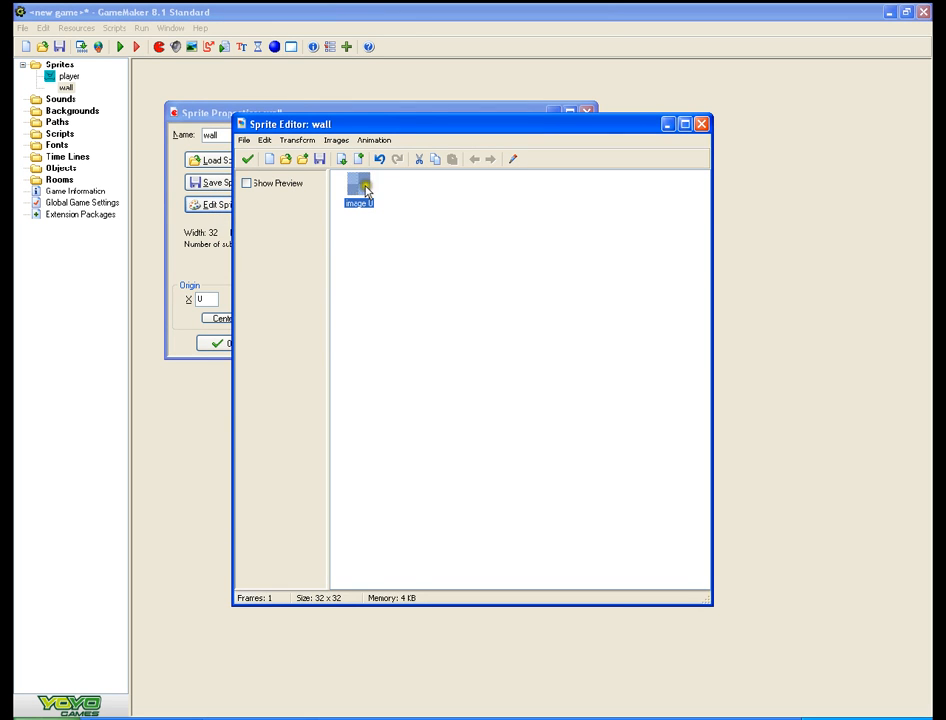
pyautogui.doubleClick(362, 186)
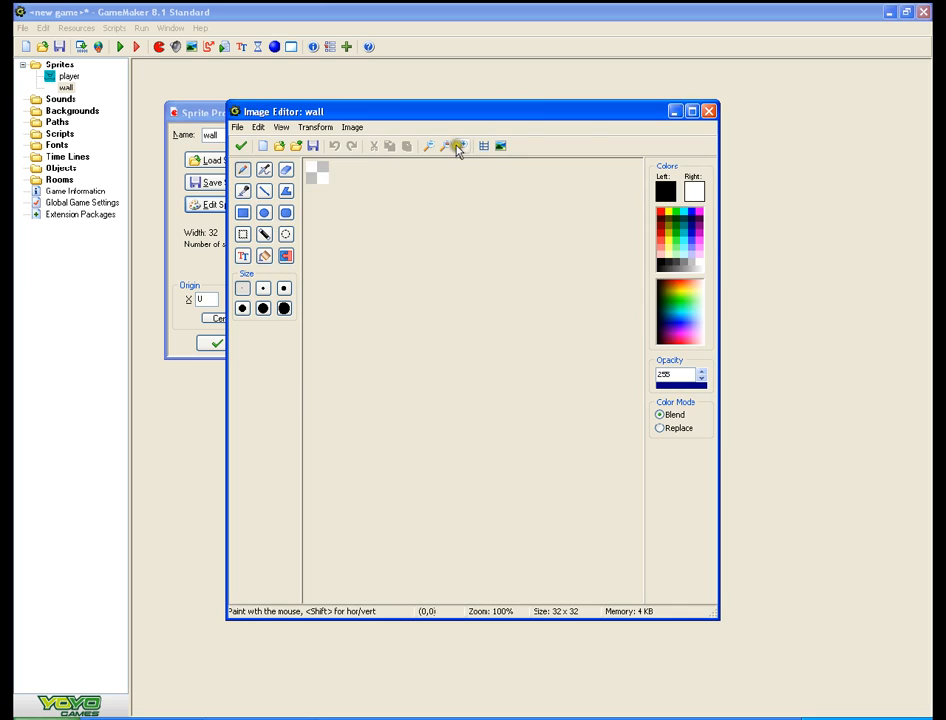
pyautogui.click(458, 148)
pyautogui.click(458, 148)
pyautogui.click(460, 147)
pyautogui.click(460, 147)
pyautogui.click(460, 147)
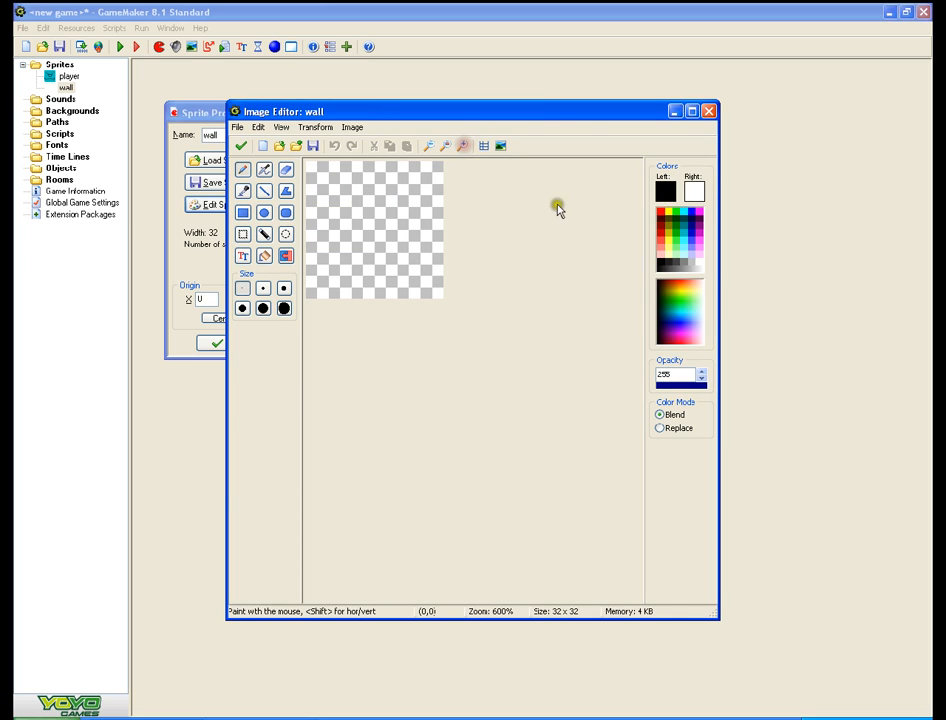
# - Flood-fill the wall image with dark grey
pyautogui.click(666, 259)
pyautogui.click(264, 256)
pyautogui.click(362, 210)
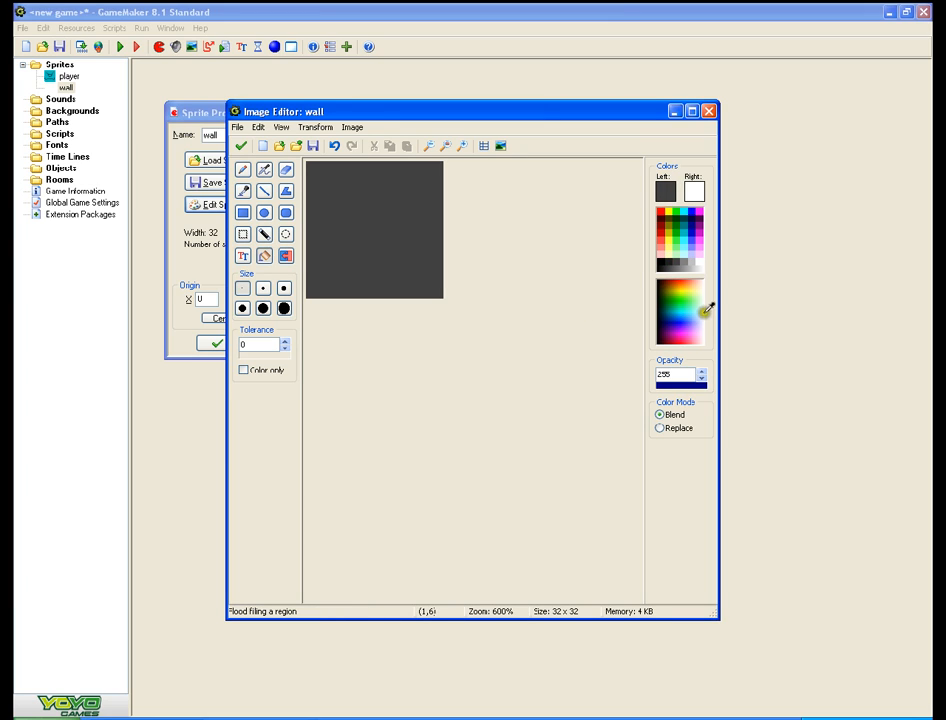
# - Choose an orange-brown colour and flood-fill the whole wall image with it
pyautogui.moveTo(661, 296)
pyautogui.mouseDown()
pyautogui.moveTo(684, 284)
pyautogui.moveTo(674, 285)
pyautogui.mouseUp()
pyautogui.click(359, 219)
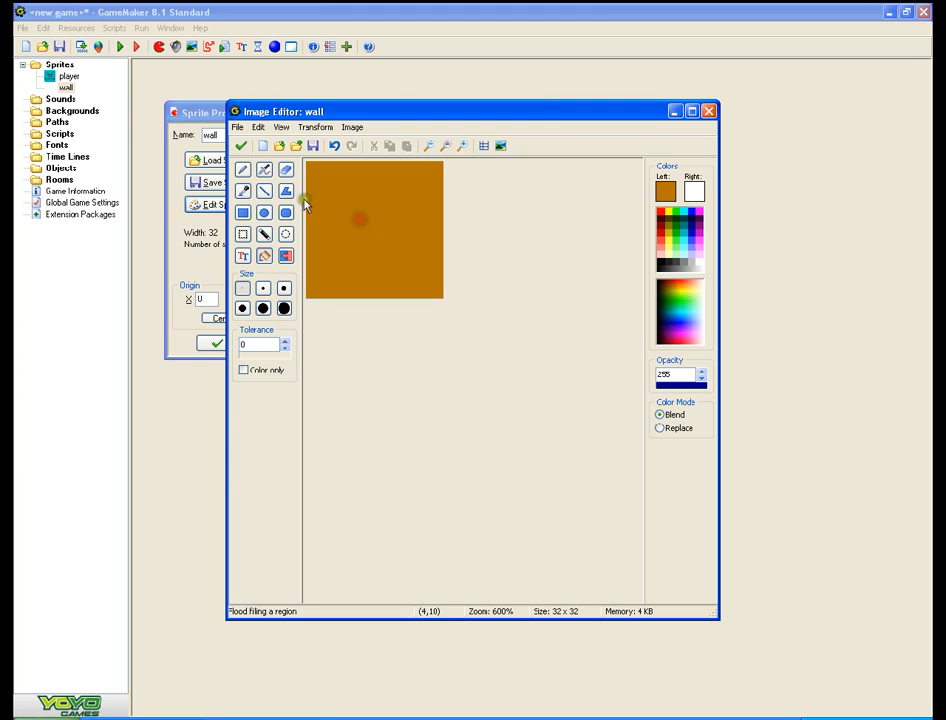
pyautogui.click(673, 286)
pyautogui.click(524, 273)
pyautogui.click(398, 231)
# - Draw a black, unfilled rectangle around the edges of the wall image as its border
pyautogui.click(243, 211)
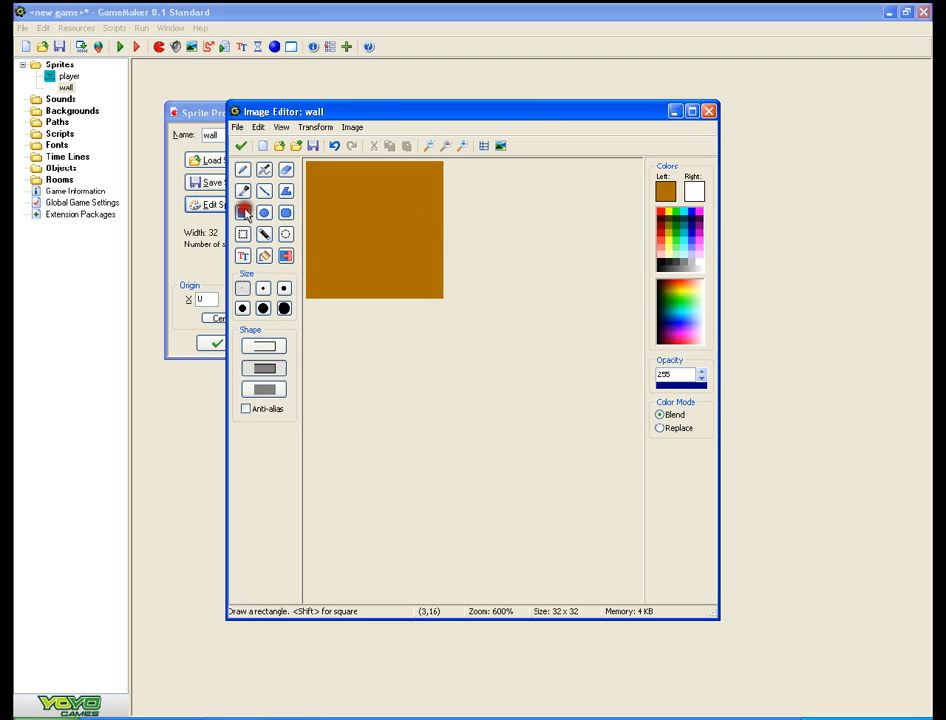
pyautogui.click(266, 345)
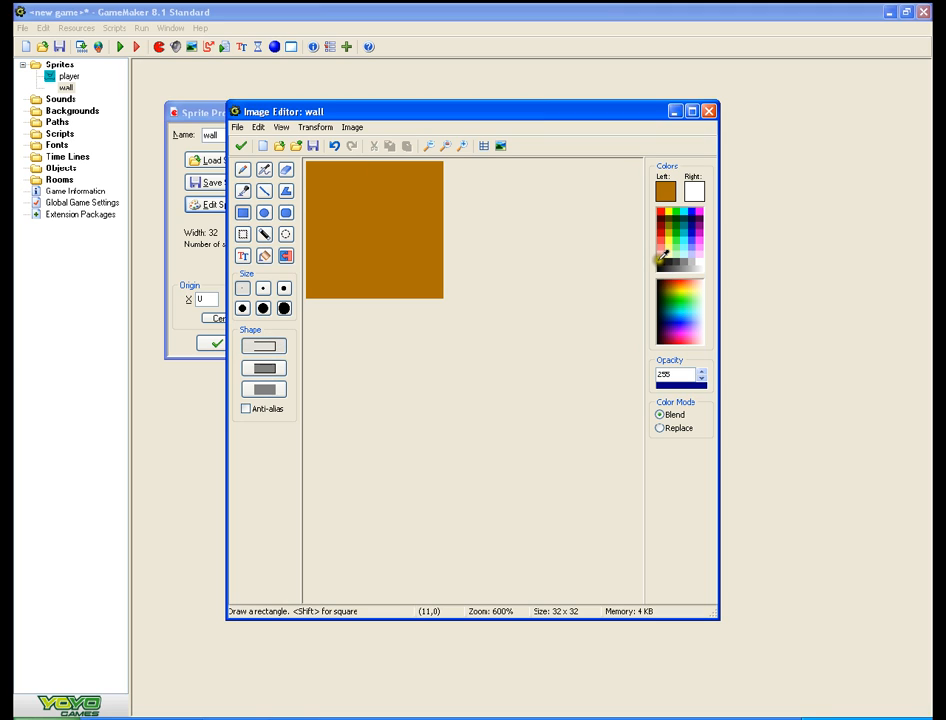
pyautogui.click(660, 261)
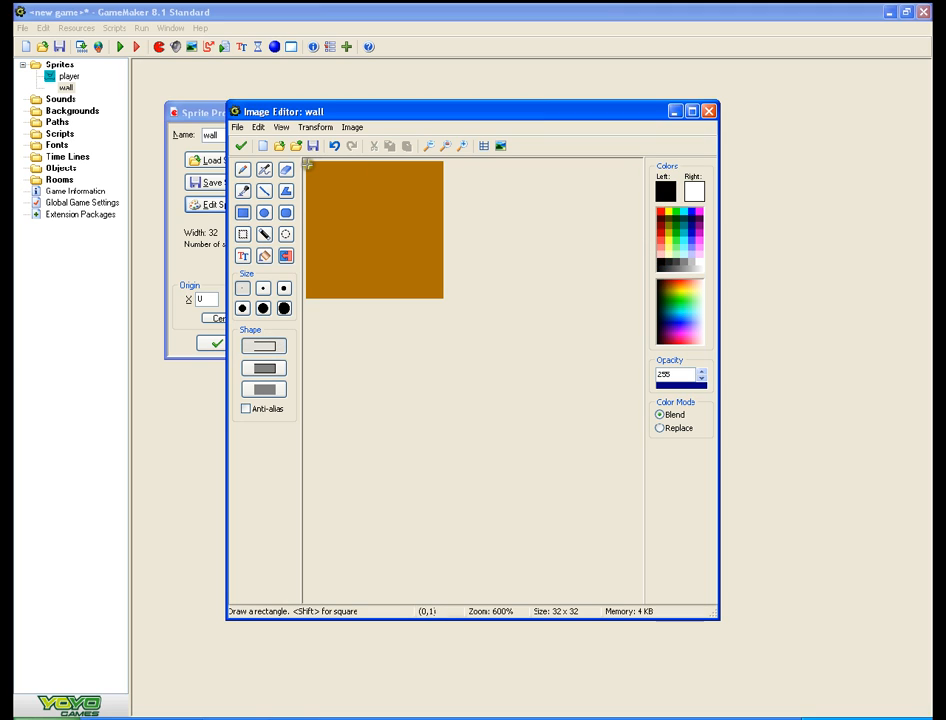
pyautogui.moveTo(306, 162); pyautogui.dragTo(440, 293)
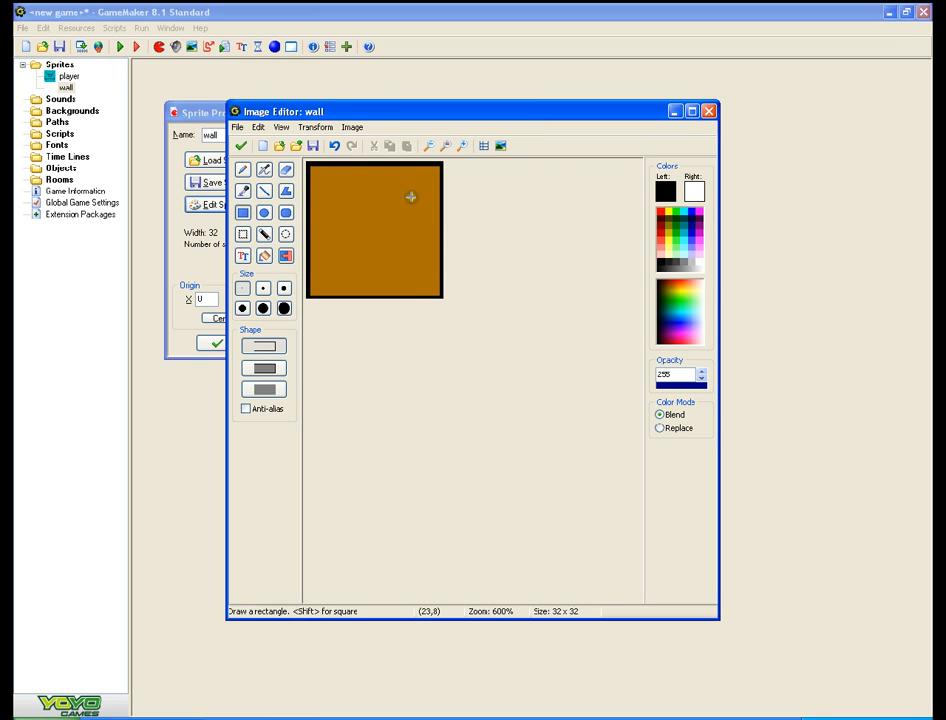
# - Accept the bordered wall image and close the wall sprite's editor and properties with the changes kept
pyautogui.click(242, 148)
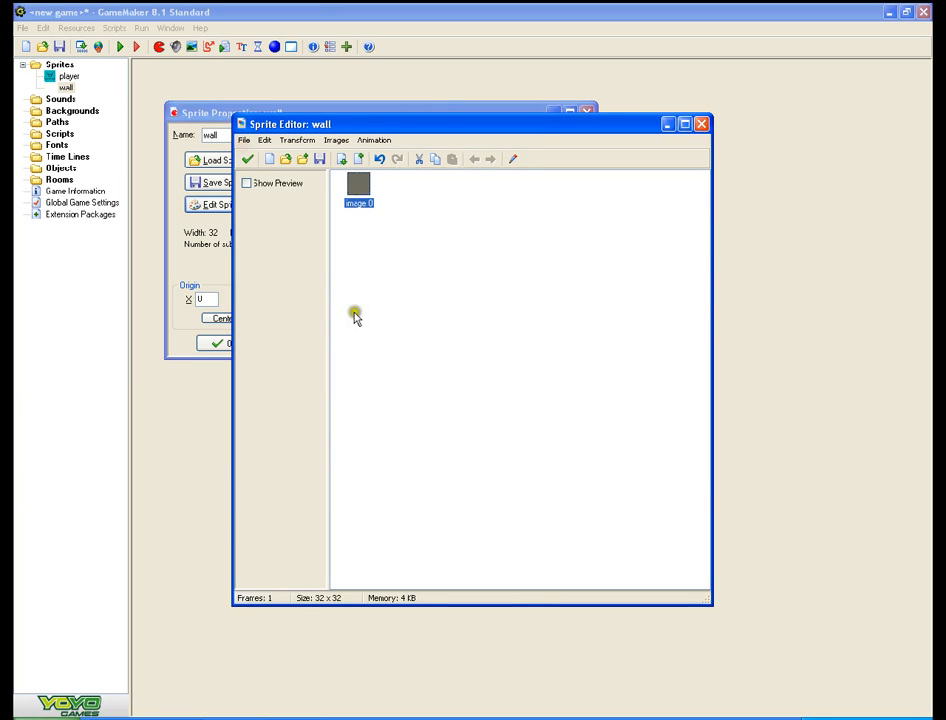
pyautogui.click(247, 162)
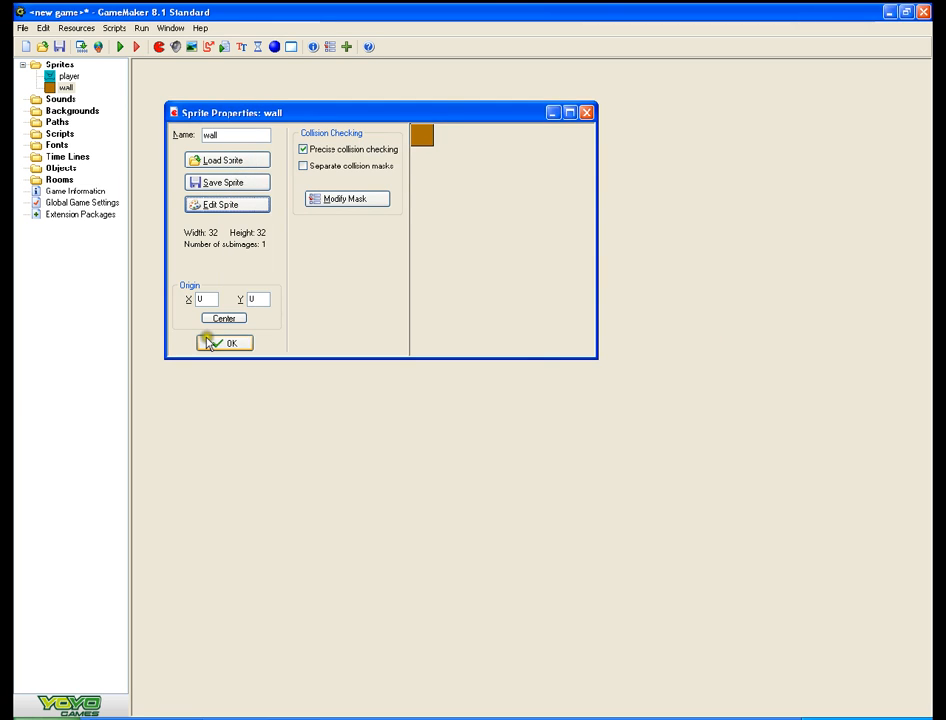
pyautogui.click(206, 338)
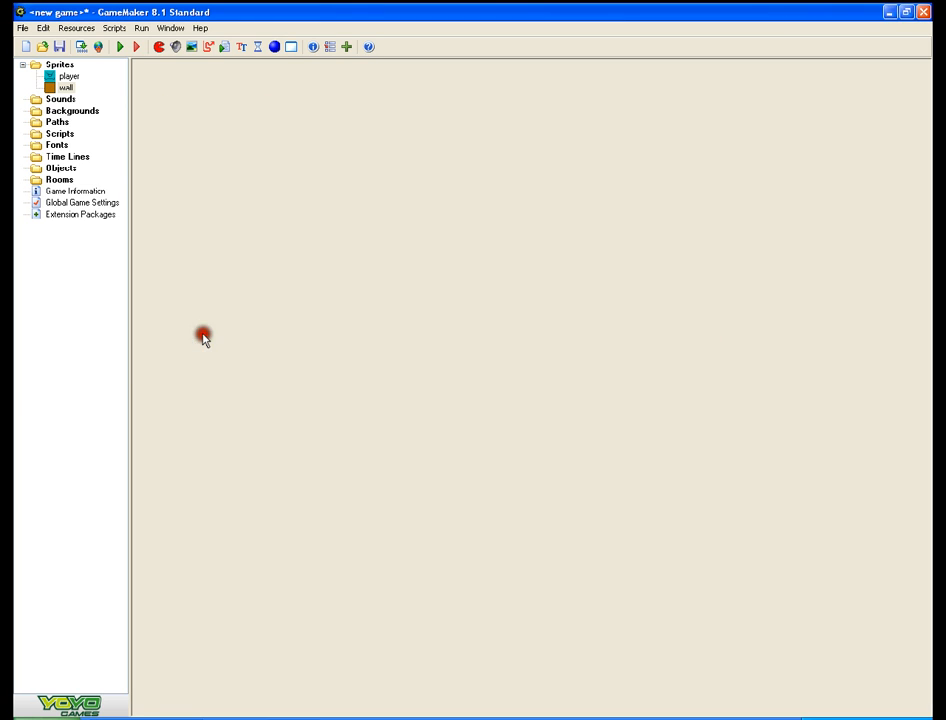
# - Create a third sprite and name it enemy
pyautogui.rightClick(55, 64)
pyautogui.click(66, 72)
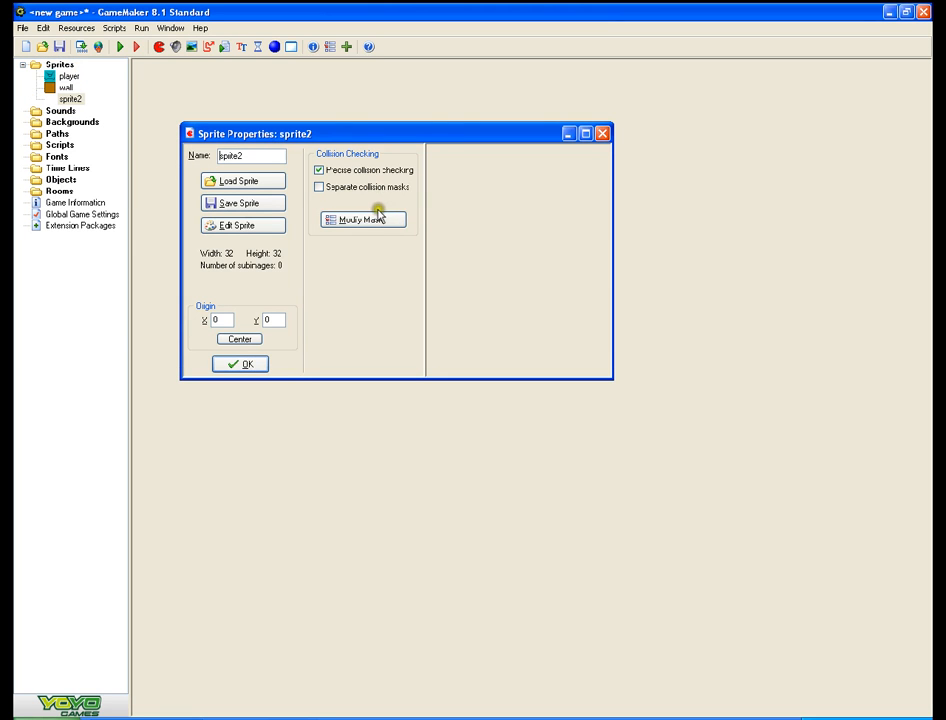
pyautogui.moveTo(245, 160); pyautogui.dragTo(126, 164)
pyautogui.press('BackSpace')
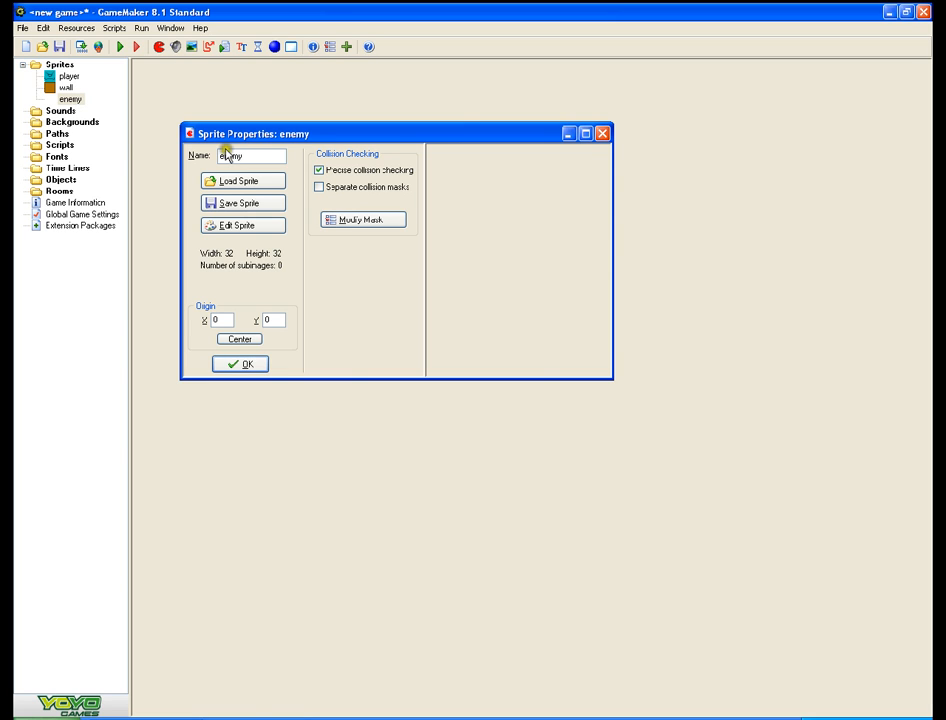
# - Start a blank 32 x 32 image for the enemy sprite and flood-fill it entirely with red
pyautogui.click(226, 226)
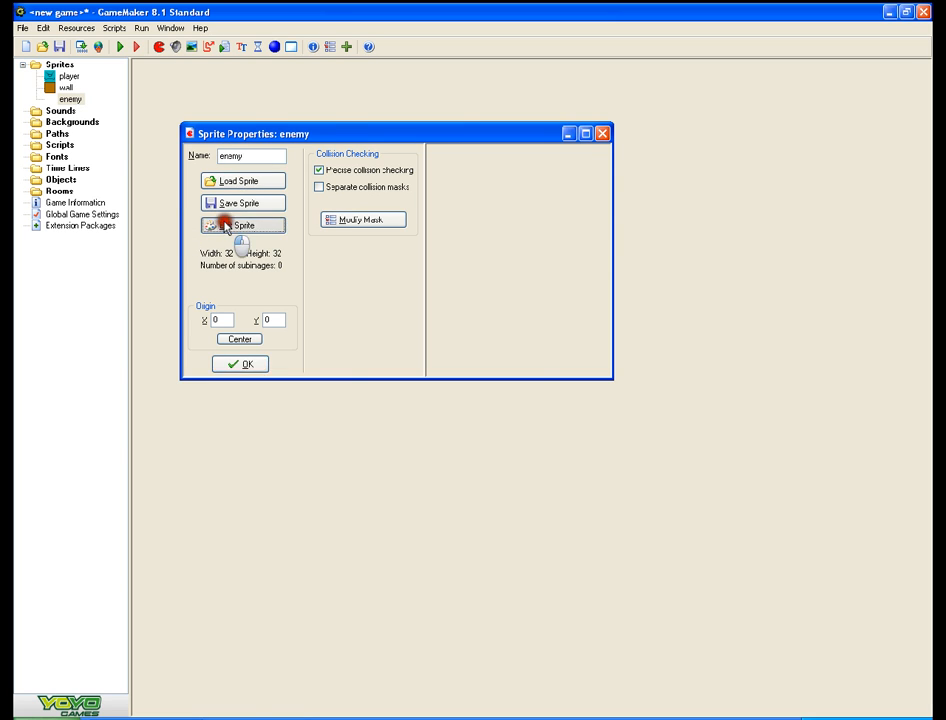
pyautogui.click(349, 158)
pyautogui.doubleClick(359, 184)
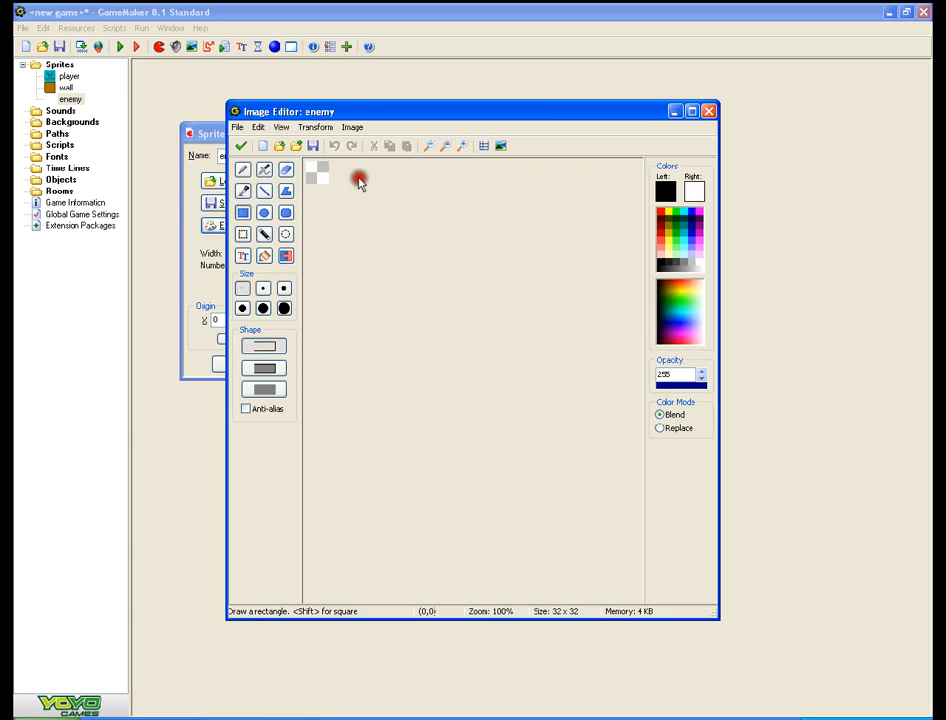
pyautogui.click(465, 146)
pyautogui.click(465, 146)
pyautogui.click(465, 146)
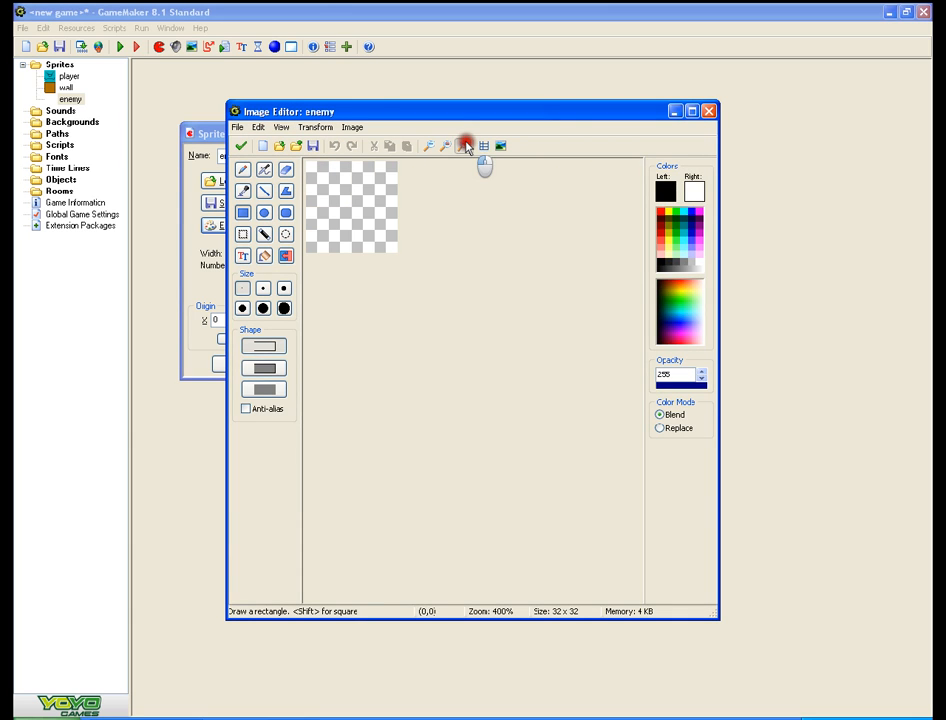
pyautogui.click(465, 146)
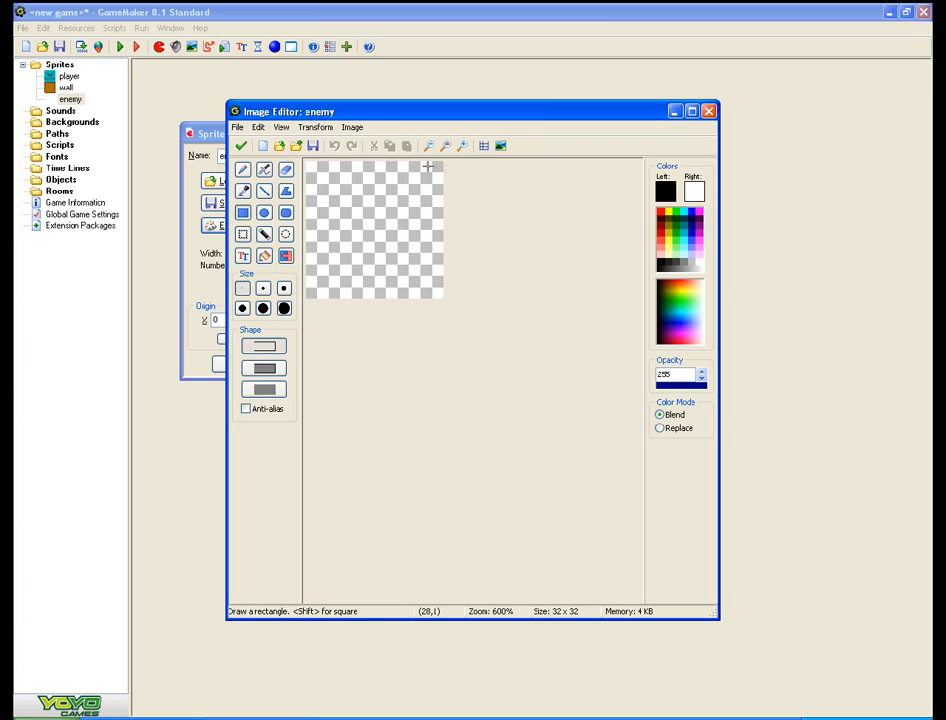
pyautogui.click(660, 214)
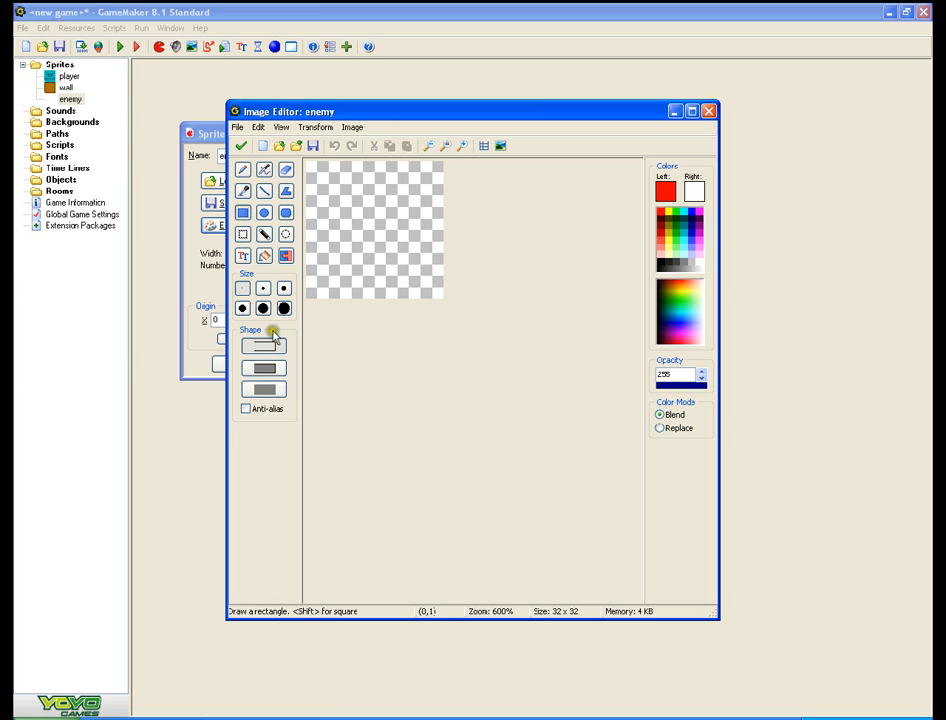
pyautogui.click(264, 255)
pyautogui.click(346, 218)
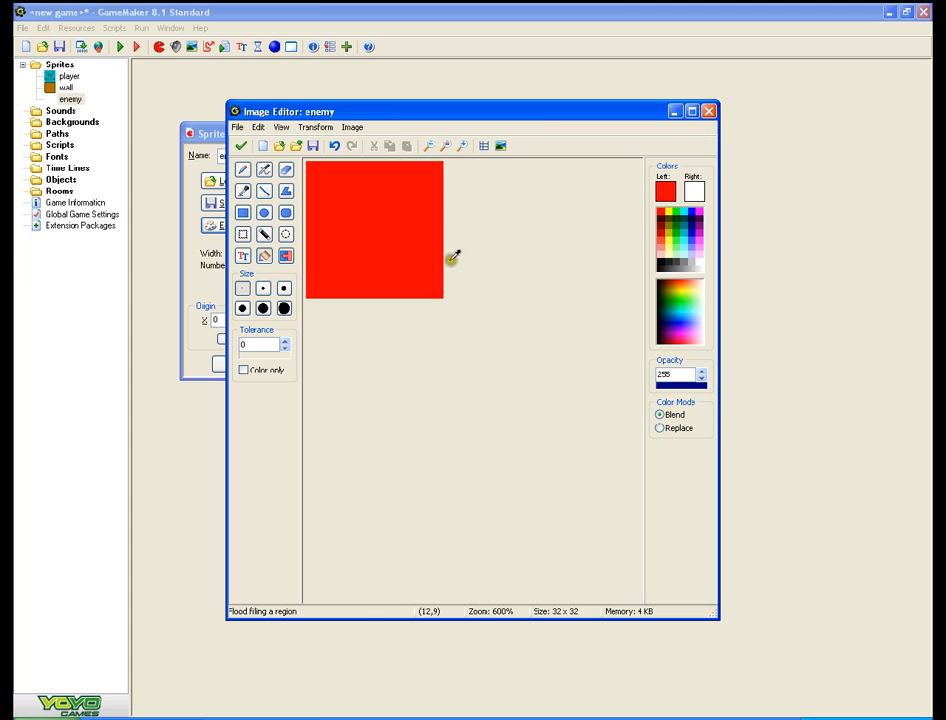
# - Draw a black freehand face with a brow, one eye and a mouth on the red enemy image and accept it
pyautogui.click(661, 259)
pyautogui.click(242, 170)
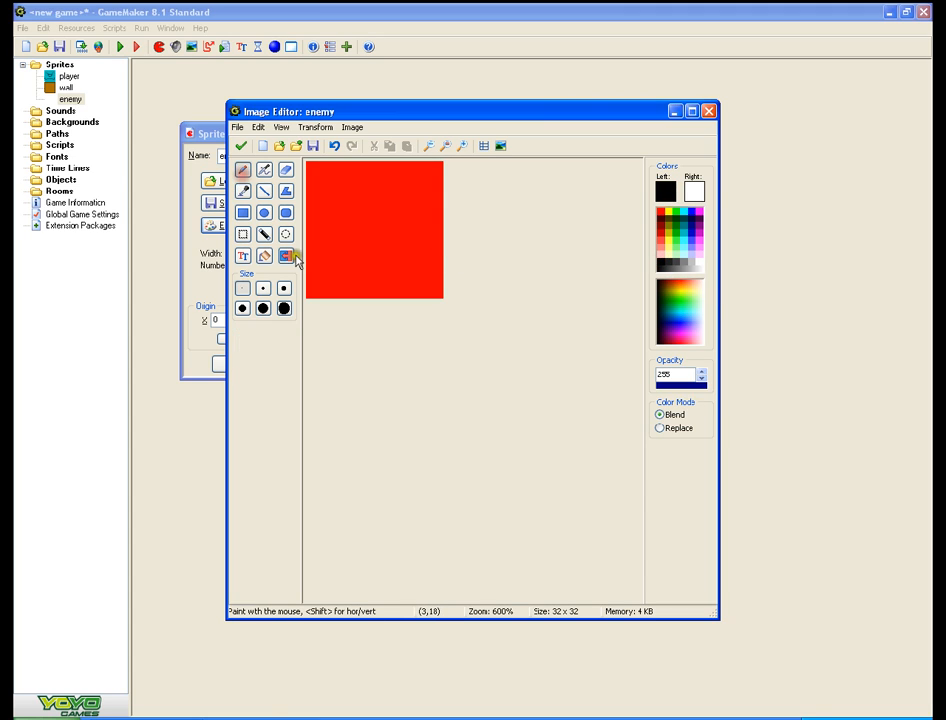
pyautogui.moveTo(311, 237)
pyautogui.mouseDown()
pyautogui.moveTo(332, 268)
pyautogui.moveTo(407, 266)
pyautogui.moveTo(417, 241)
pyautogui.moveTo(433, 284)
pyautogui.mouseUp()
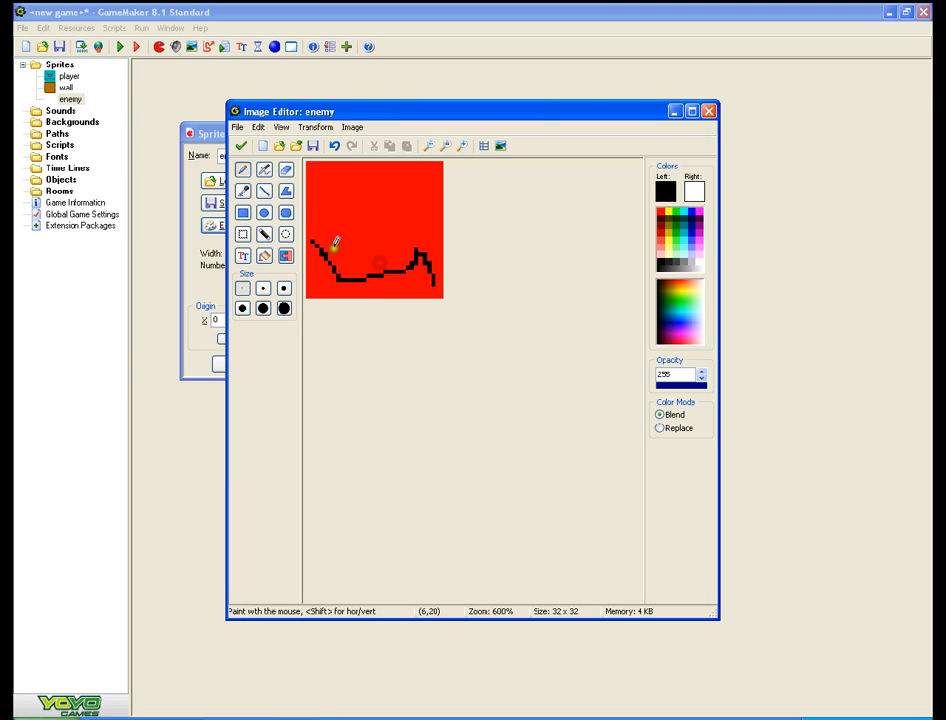
pyautogui.moveTo(314, 243); pyautogui.dragTo(313, 277)
pyautogui.moveTo(324, 211)
pyautogui.mouseDown()
pyautogui.moveTo(335, 228)
pyautogui.moveTo(404, 223)
pyautogui.moveTo(374, 209)
pyautogui.moveTo(324, 214)
pyautogui.moveTo(346, 205)
pyautogui.moveTo(427, 214)
pyautogui.mouseUp()
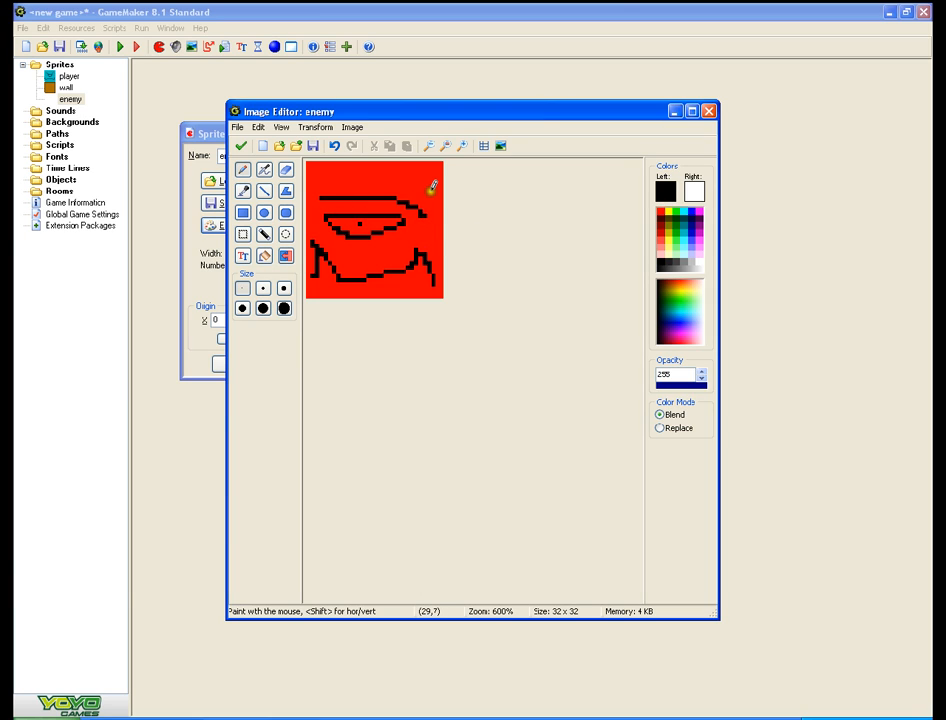
pyautogui.click(240, 149)
pyautogui.click(247, 158)
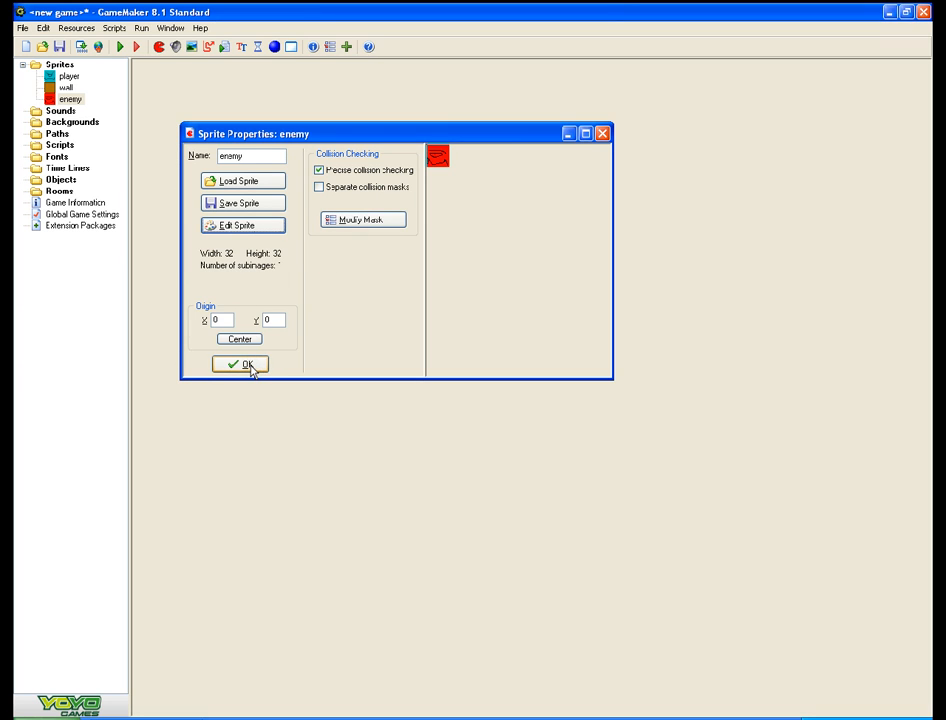
# - Reopen the enemy image, flood-fill the inside of its eye with white, and close the sprite with the changes kept
pyautogui.click(246, 226)
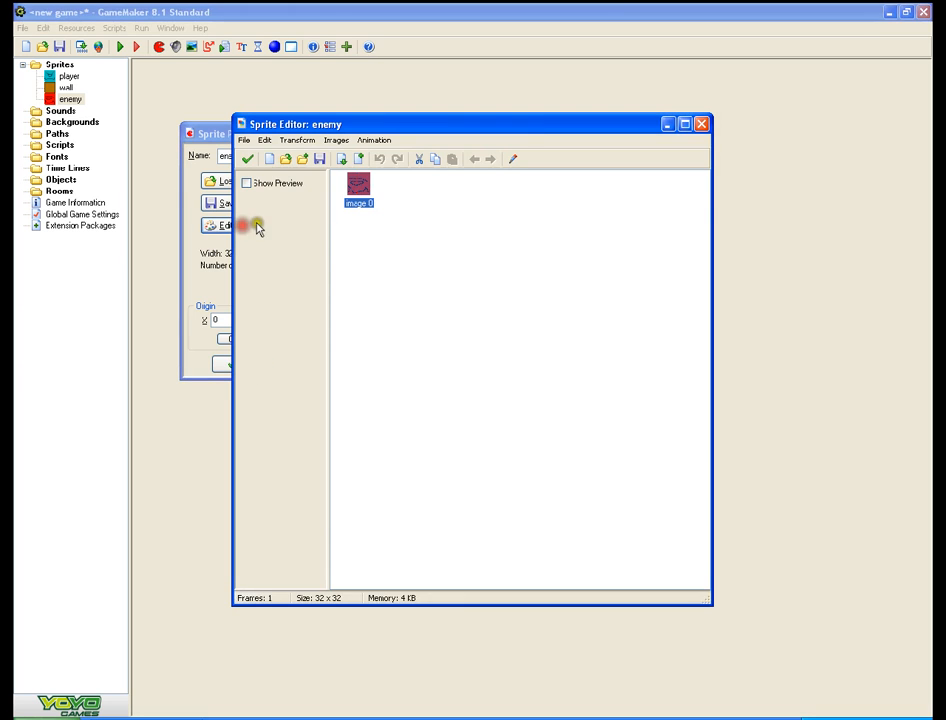
pyautogui.doubleClick(358, 190)
pyautogui.click(463, 147)
pyautogui.click(463, 147)
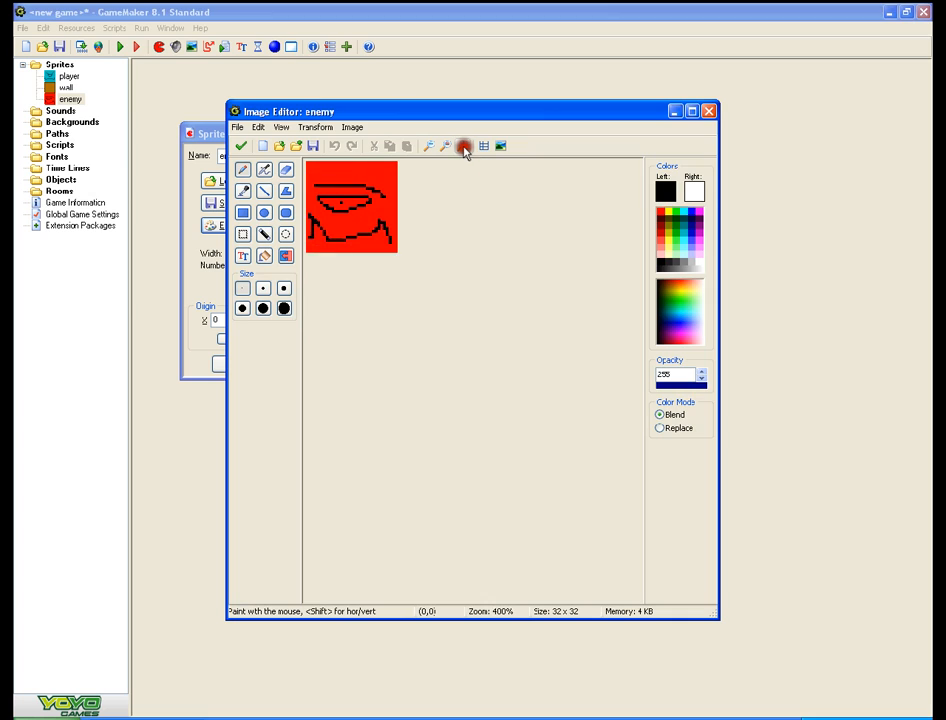
pyautogui.click(463, 147)
pyautogui.click(264, 255)
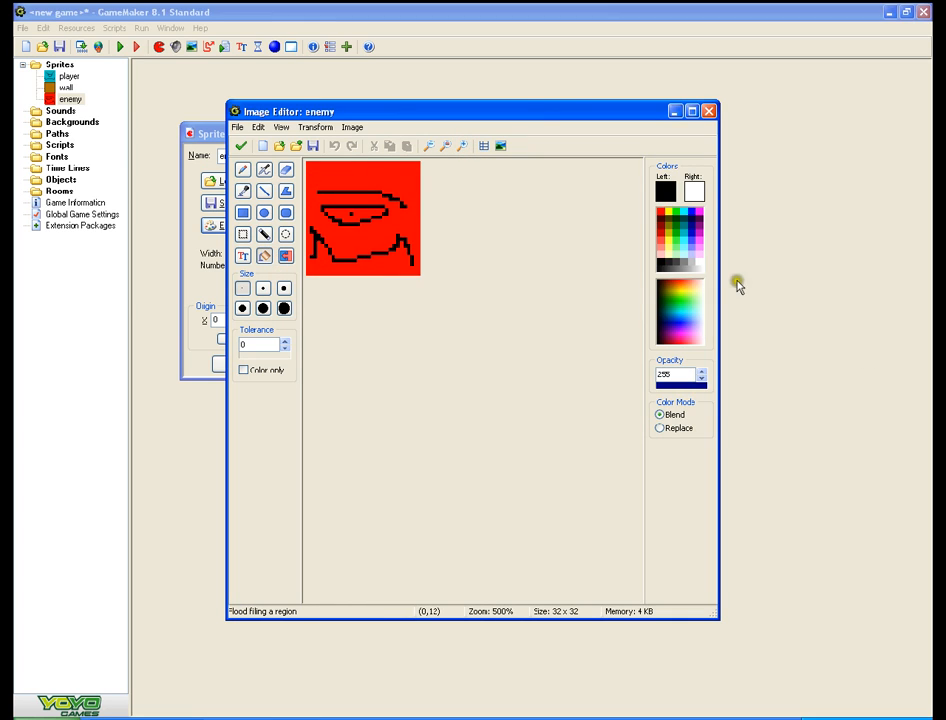
pyautogui.click(699, 261)
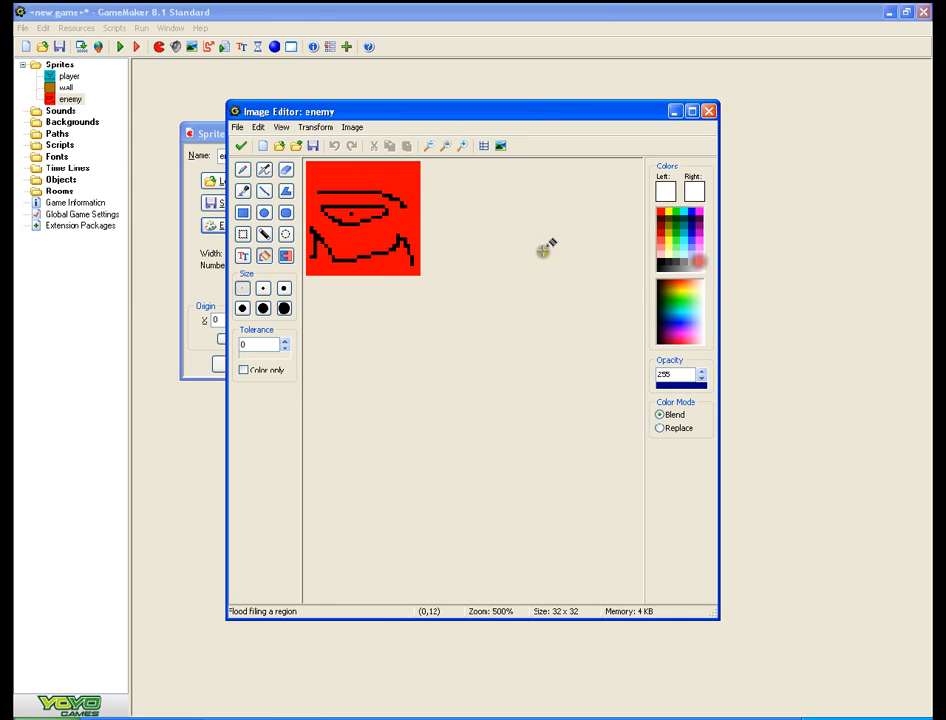
pyautogui.click(366, 212)
pyautogui.click(240, 145)
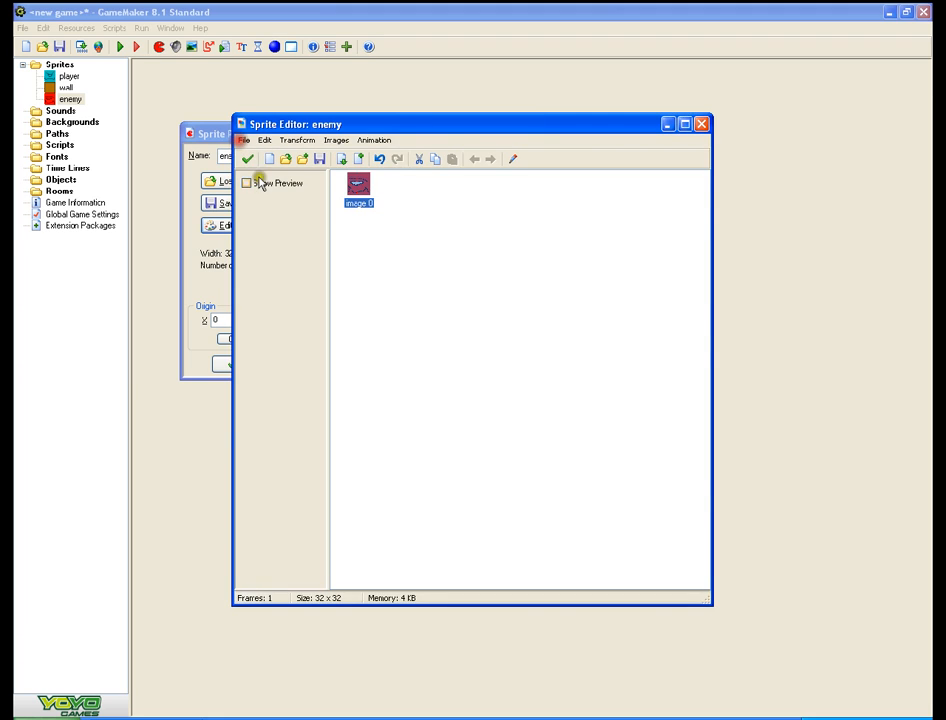
pyautogui.click(248, 157)
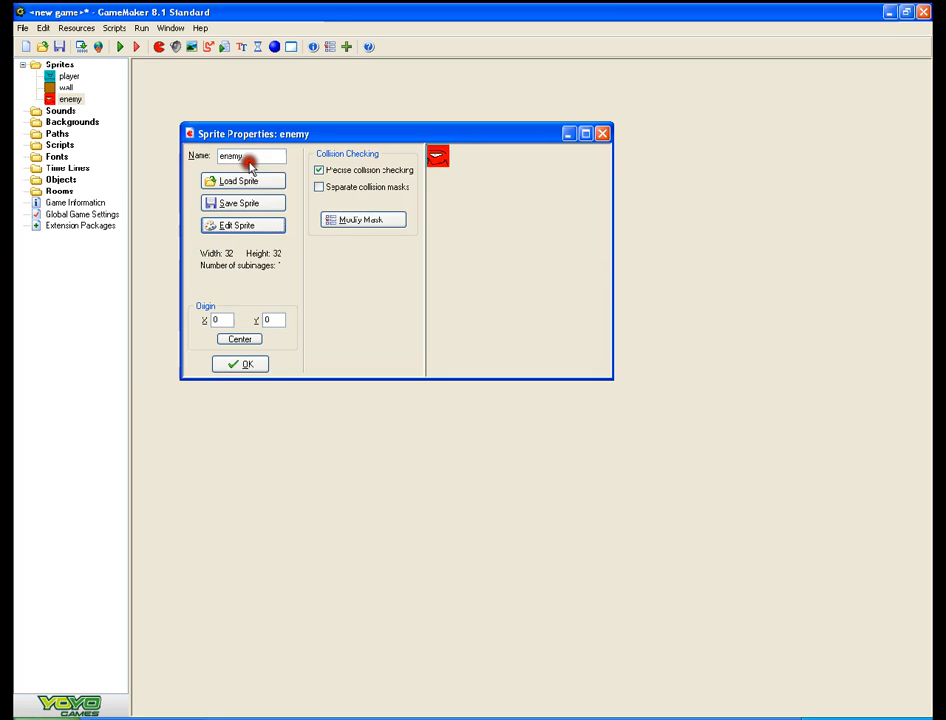
pyautogui.click(252, 362)
# - Flood-fill the inside of the player sprite's eye with white and close the sprite with the changes kept
pyautogui.doubleClick(66, 80)
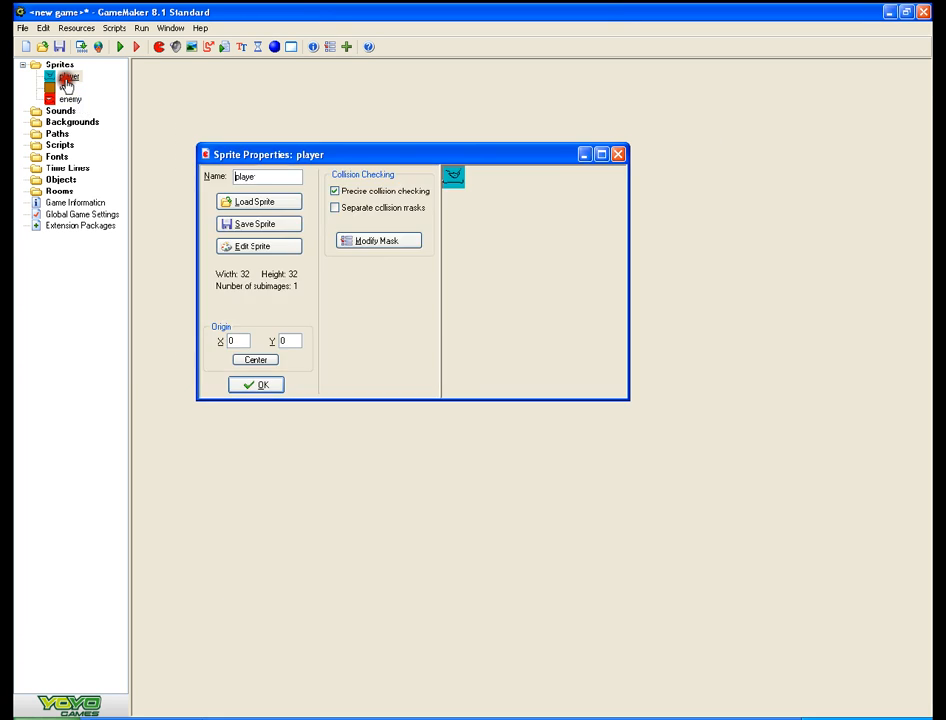
pyautogui.click(298, 240)
pyautogui.doubleClick(356, 185)
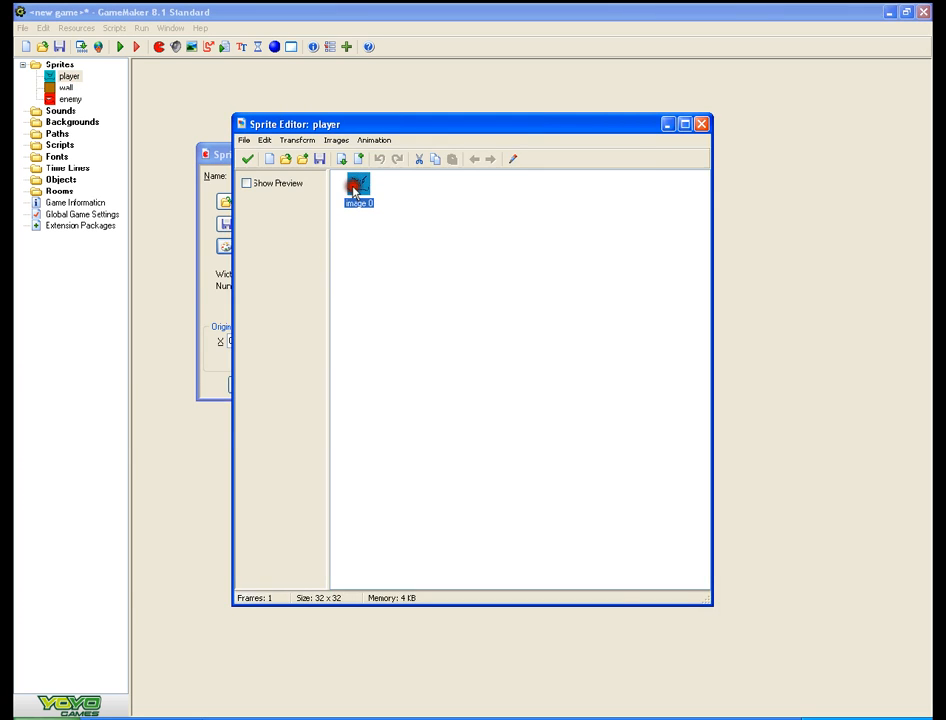
pyautogui.click(458, 147)
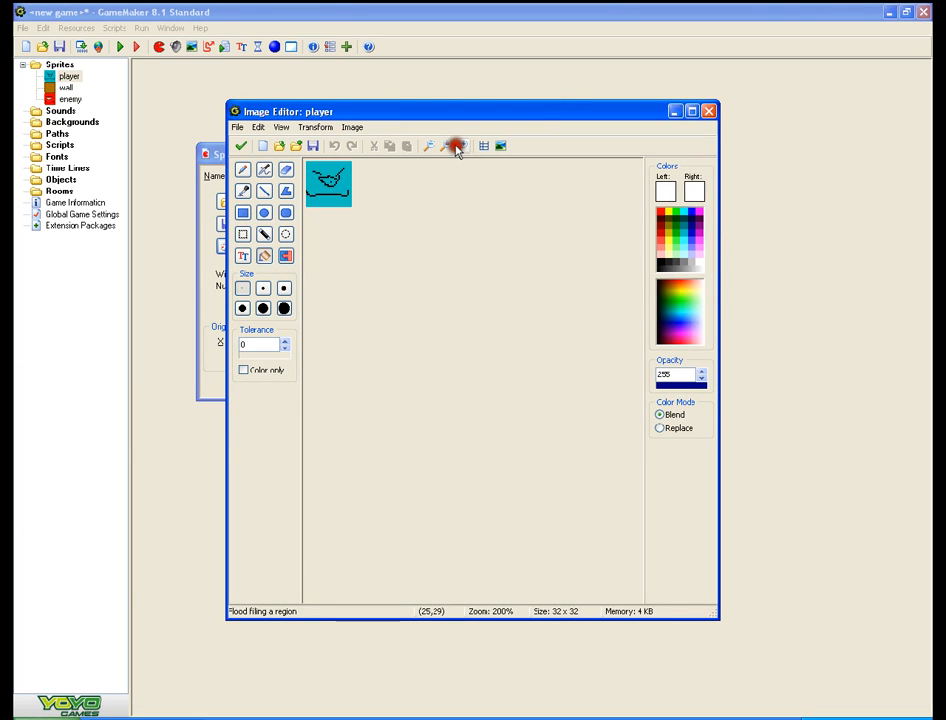
pyautogui.click(458, 147)
pyautogui.click(352, 198)
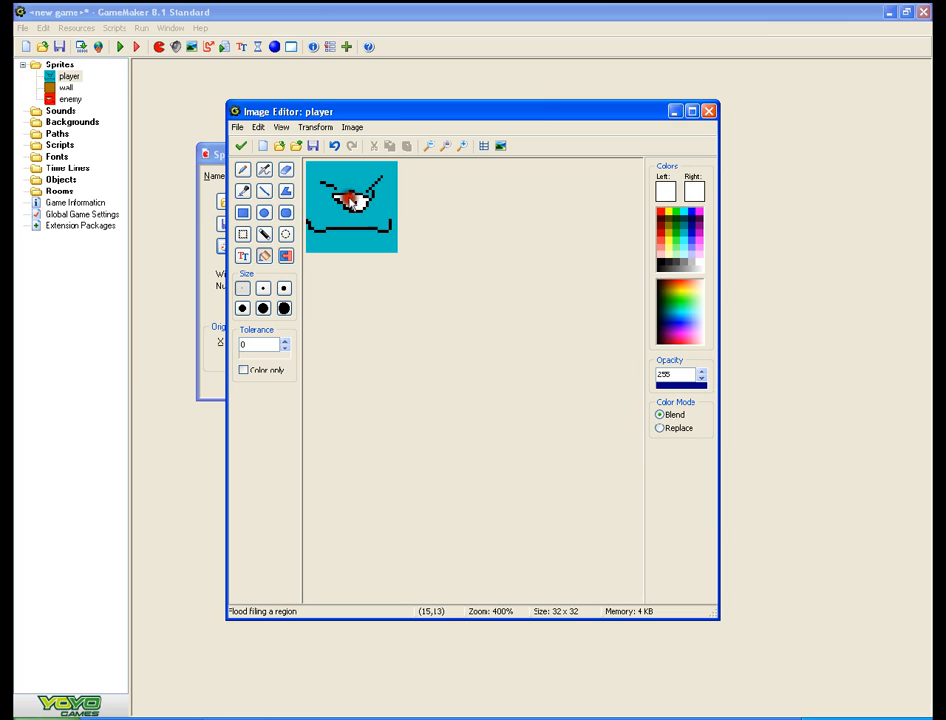
pyautogui.click(241, 146)
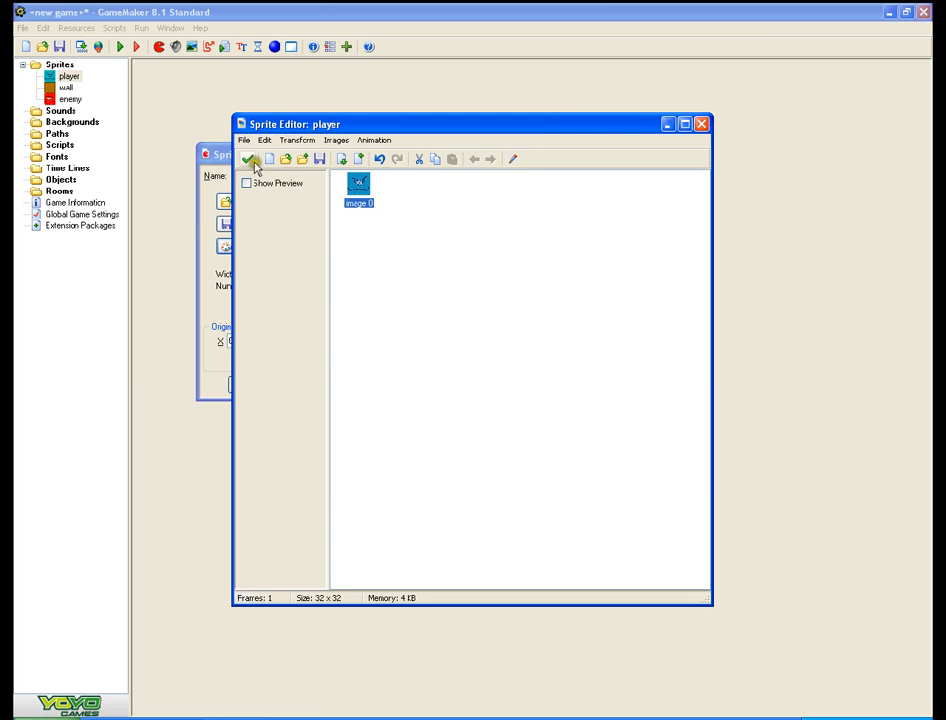
pyautogui.click(250, 160)
pyautogui.click(251, 387)
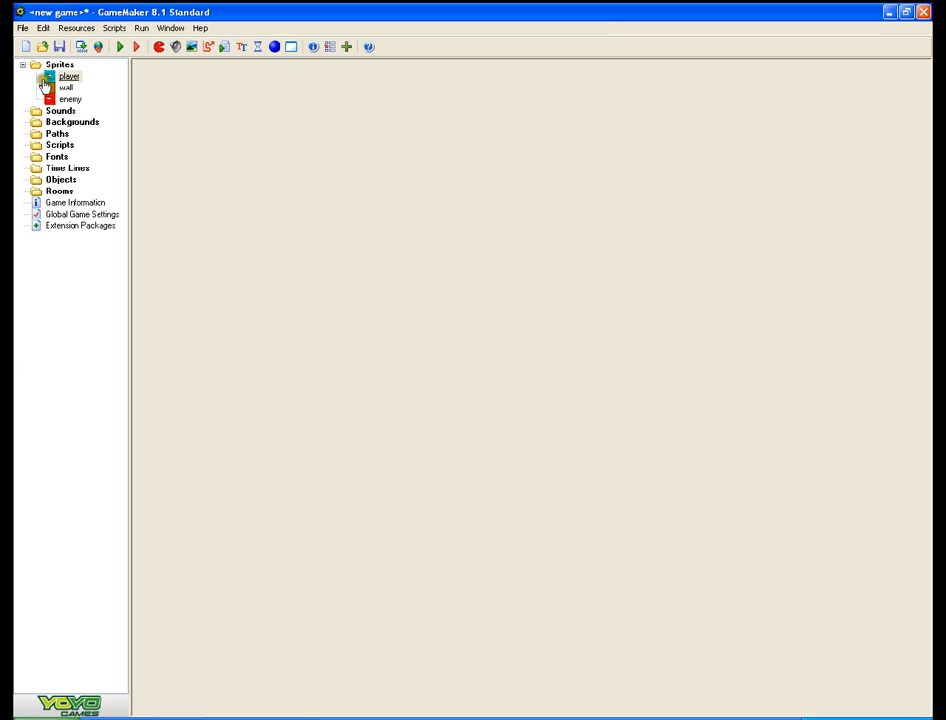
# - Create the game's first object
pyautogui.rightClick(48, 180)
pyautogui.click(70, 187)
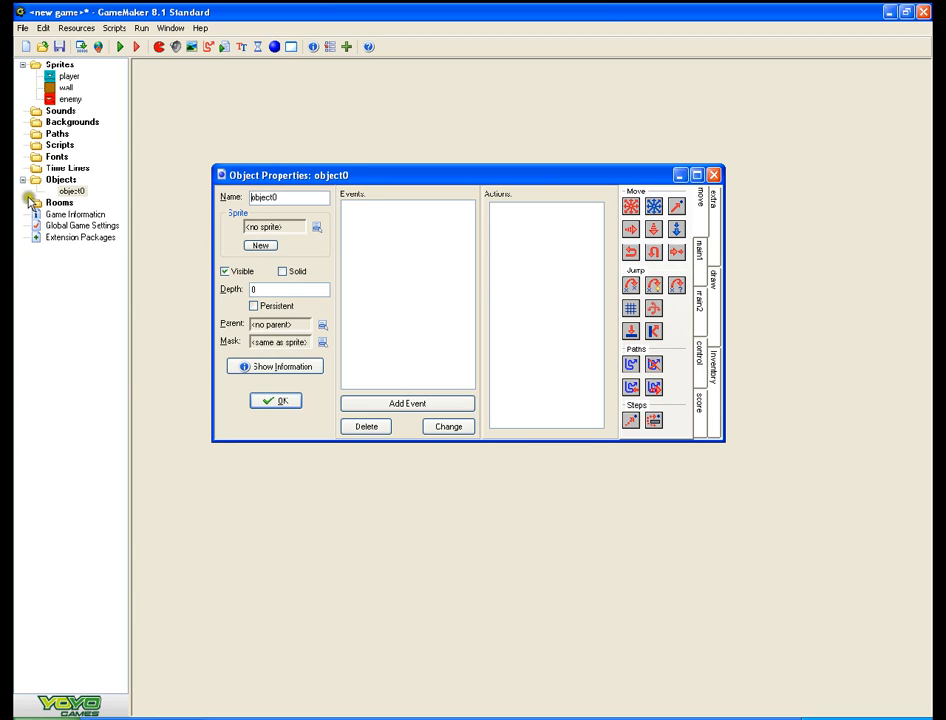
pyautogui.click(50, 66)
pyautogui.rightClick(50, 68)
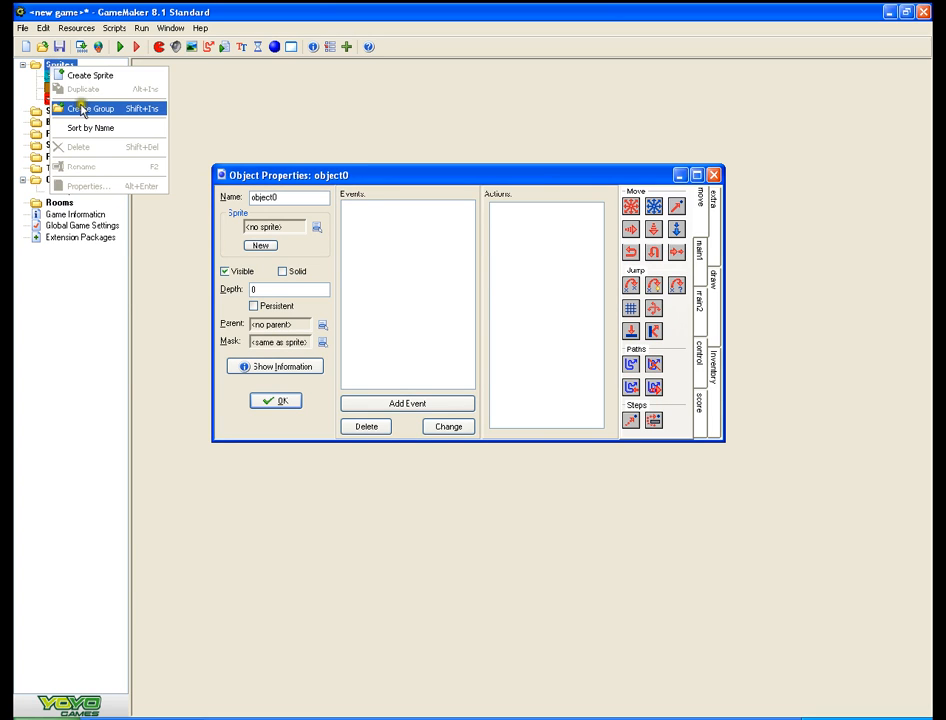
pyautogui.click(245, 93)
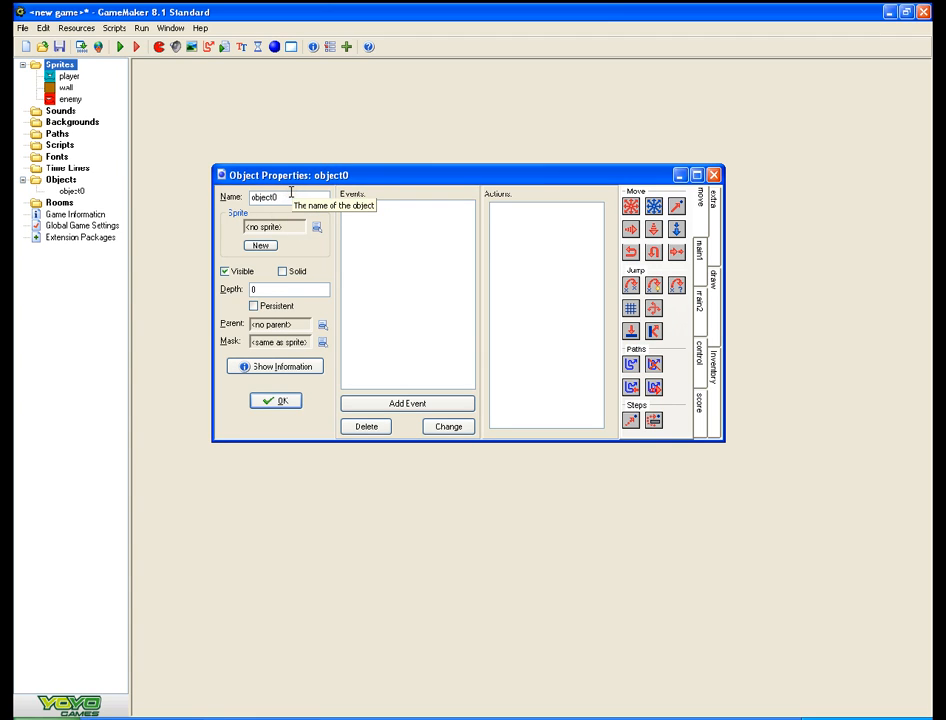
# - Name the new object player, assign it the player sprite and accept its properties
pyautogui.moveTo(288, 197); pyautogui.dragTo(108, 183)
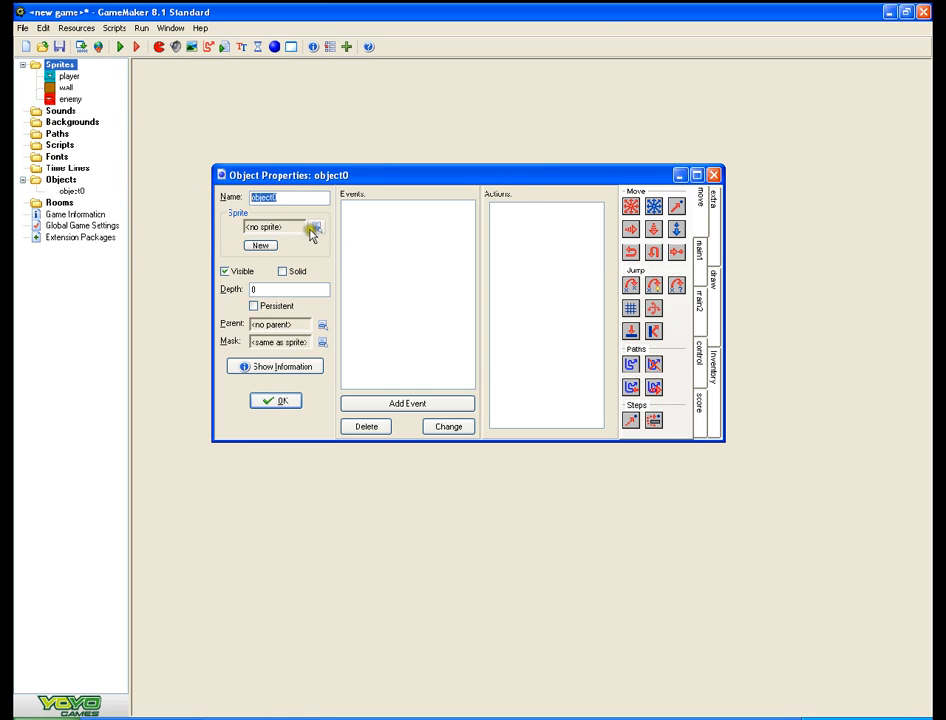
pyautogui.press('BackSpace')
pyautogui.write('pl;')
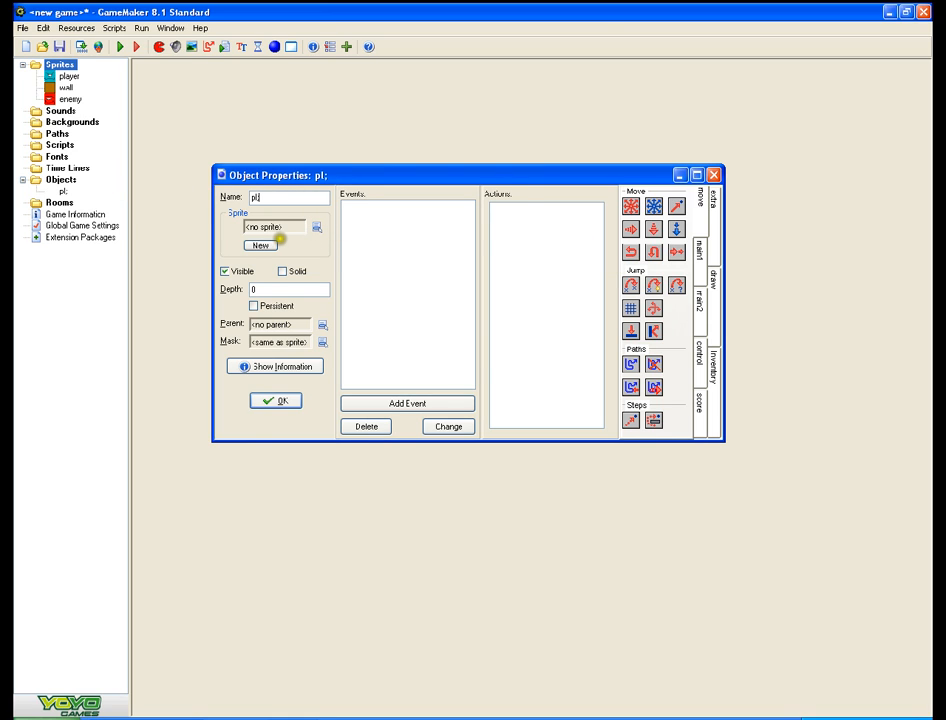
pyautogui.press('BackSpace')
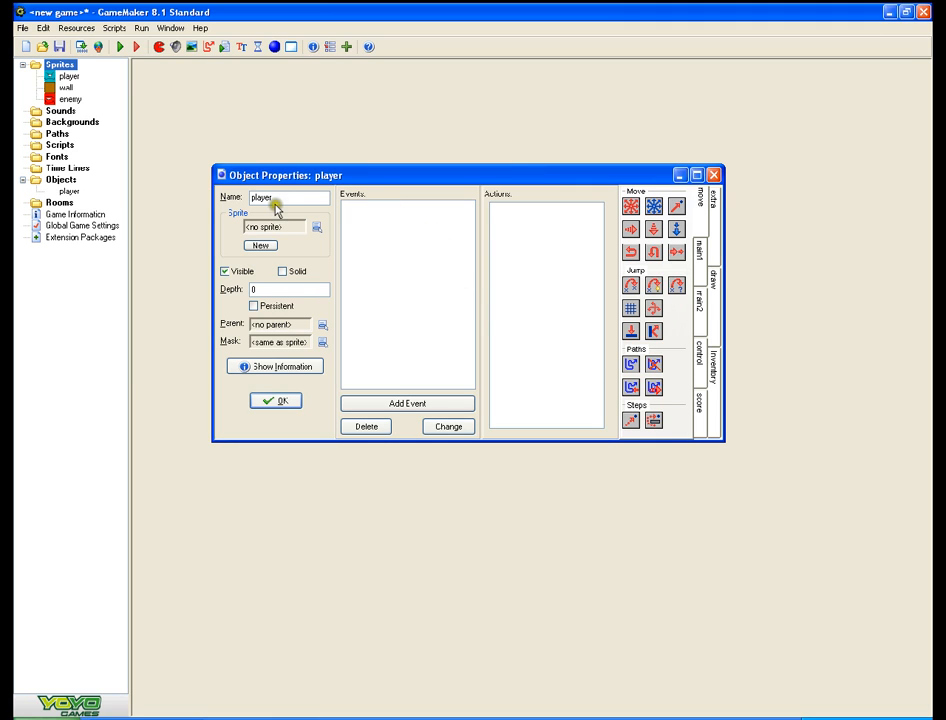
pyautogui.click(316, 227)
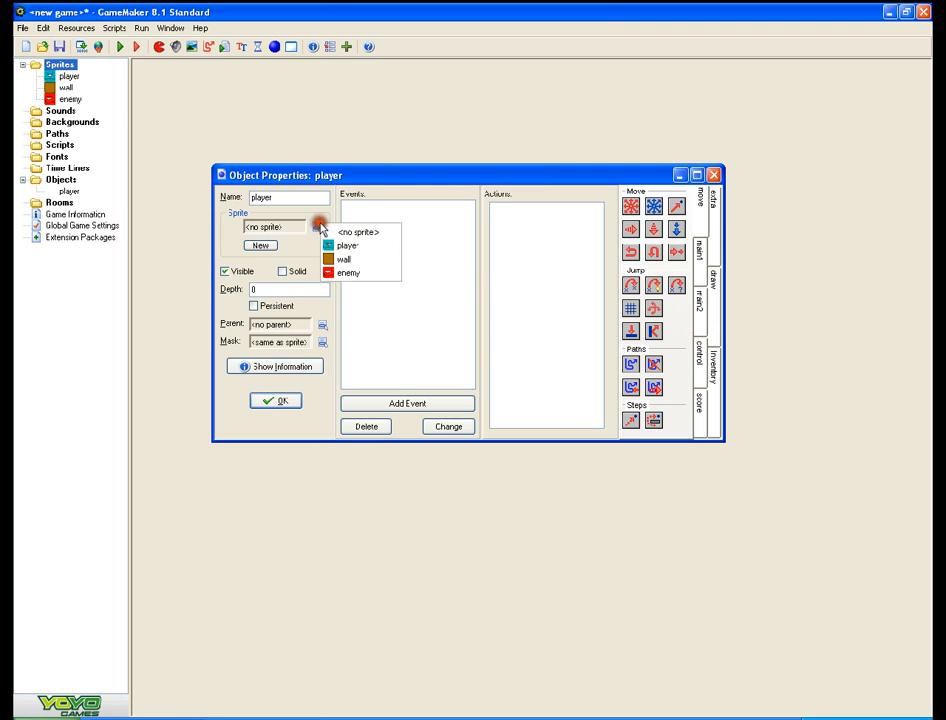
pyautogui.click(343, 247)
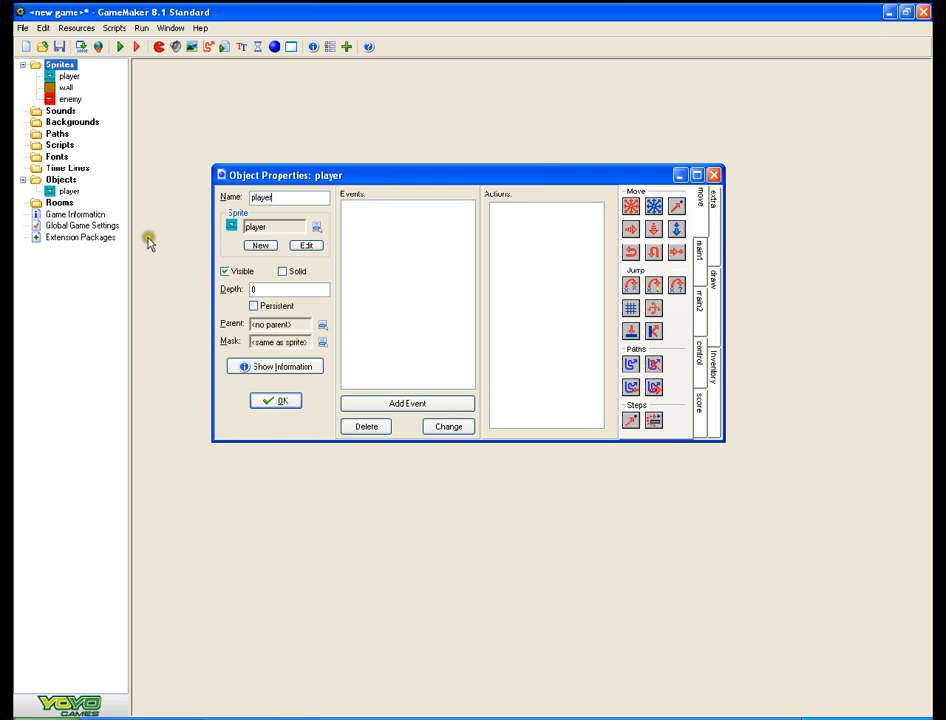
pyautogui.click(364, 403)
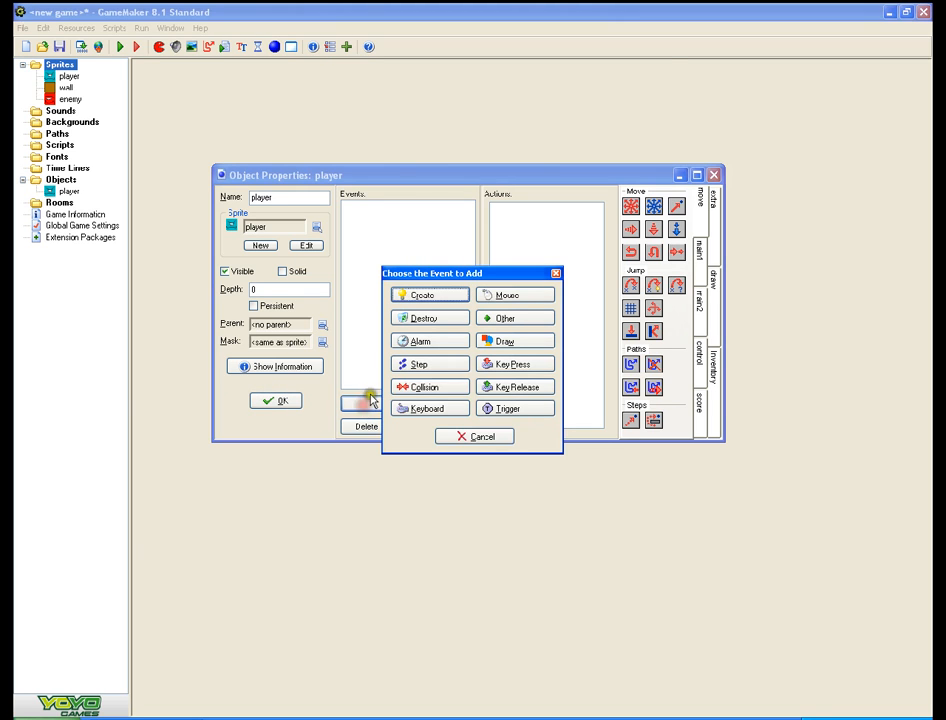
pyautogui.click(472, 437)
pyautogui.click(282, 398)
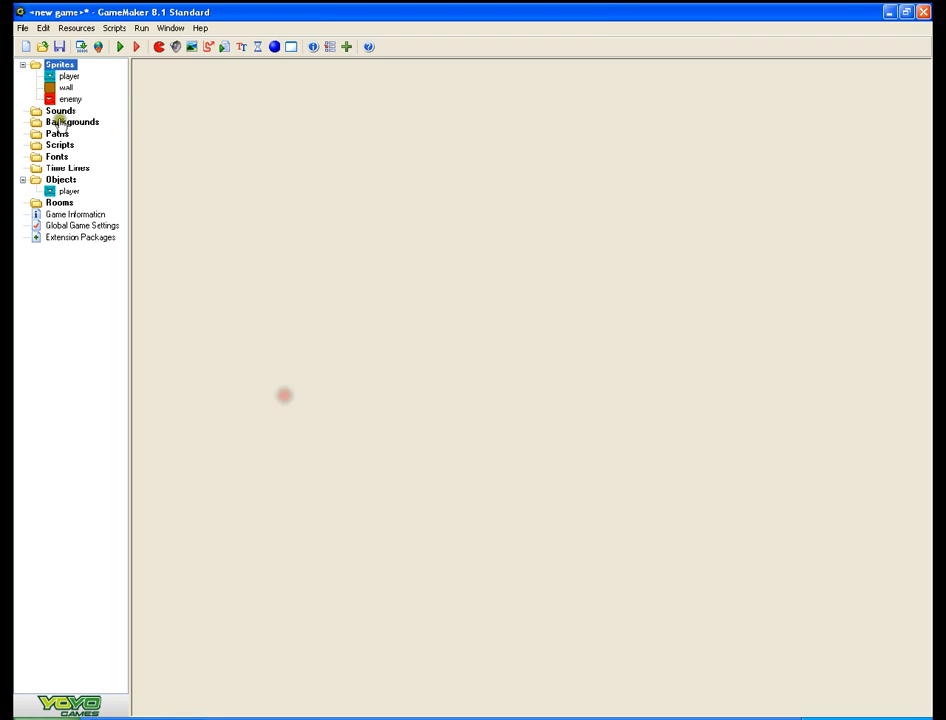
# - Create a second object named enemy, assign it the enemy sprite and accept its properties
pyautogui.rightClick(67, 182)
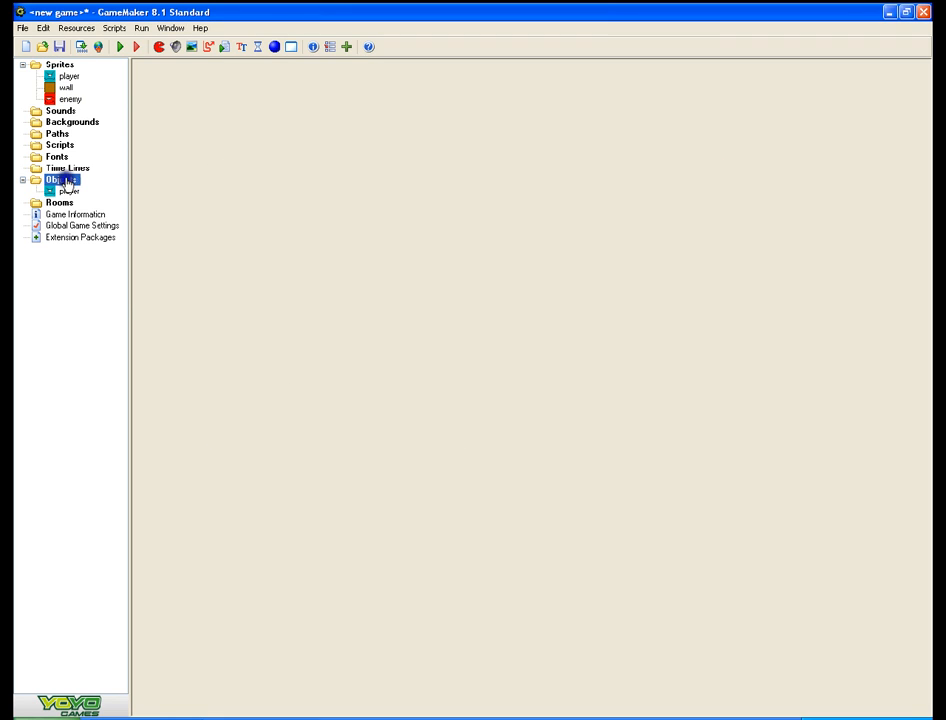
pyautogui.click(96, 190)
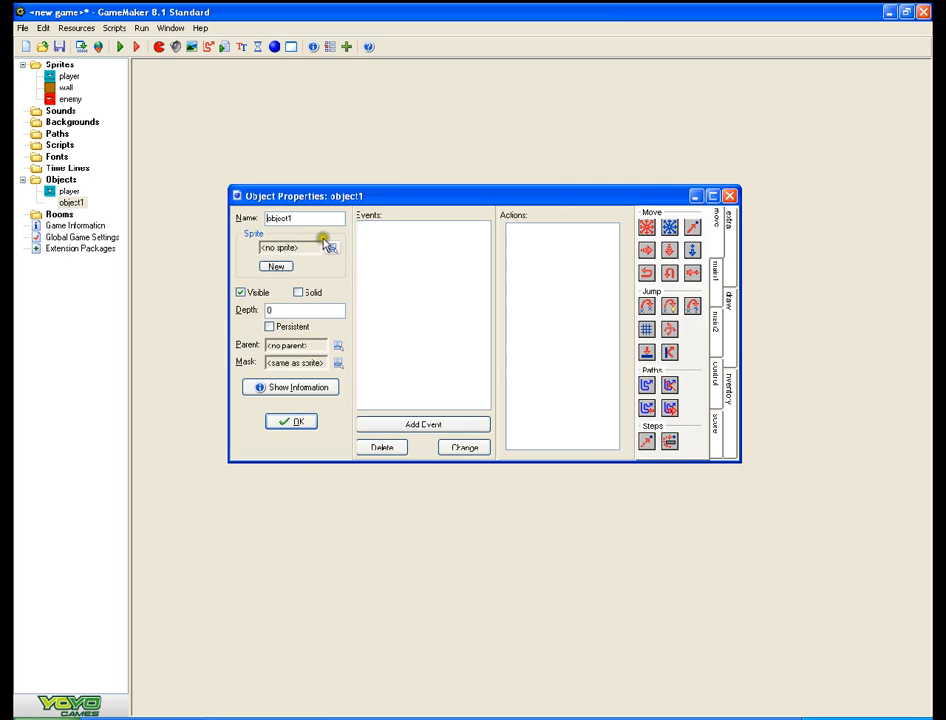
pyautogui.moveTo(313, 218); pyautogui.dragTo(107, 221)
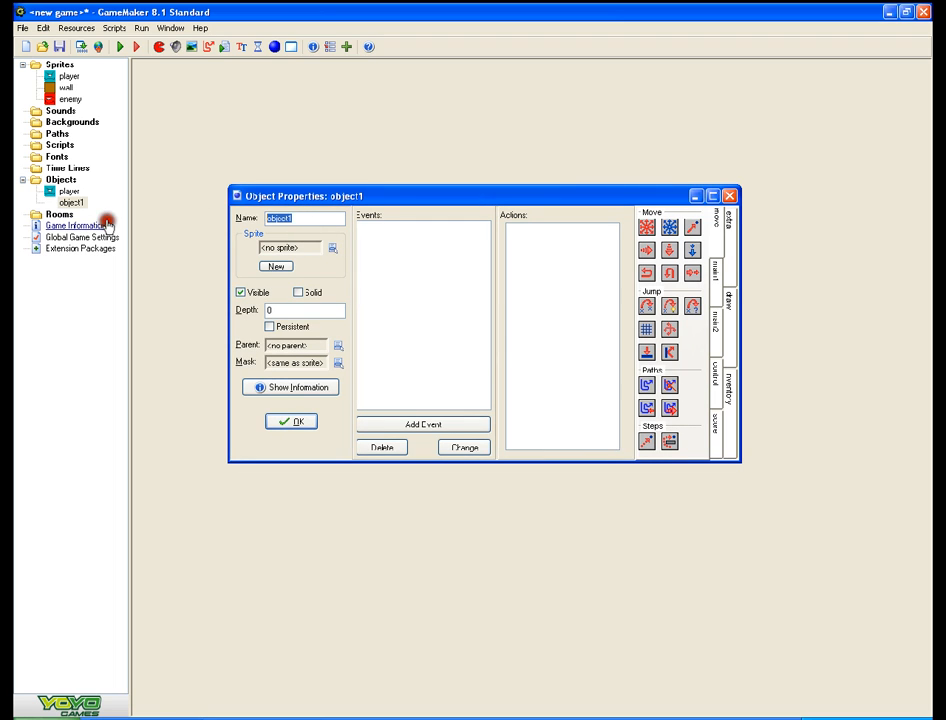
pyautogui.press('BackSpace')
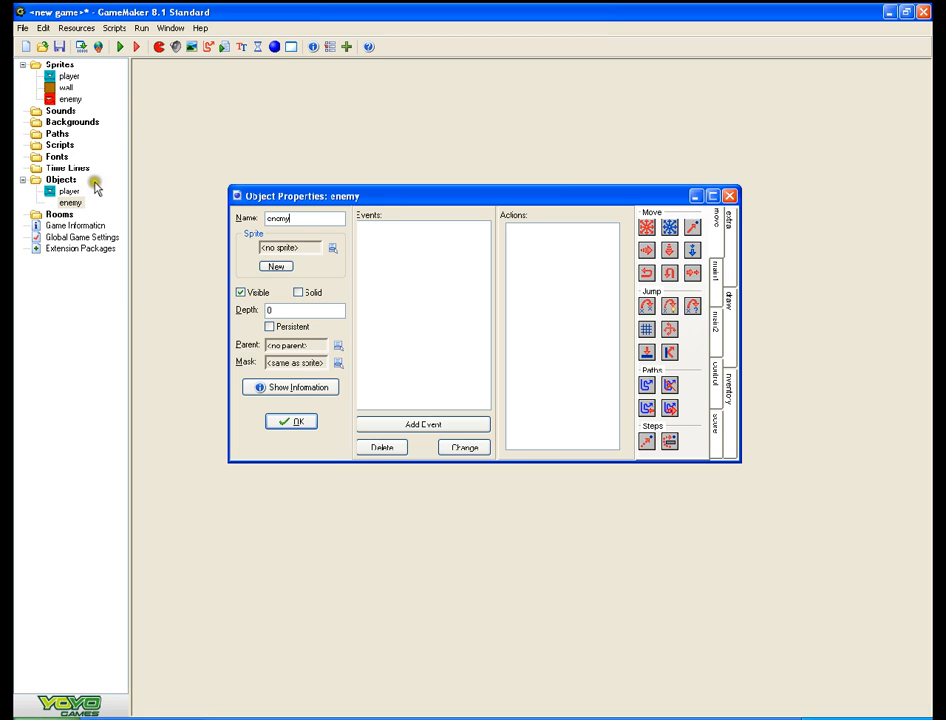
pyautogui.click(331, 250)
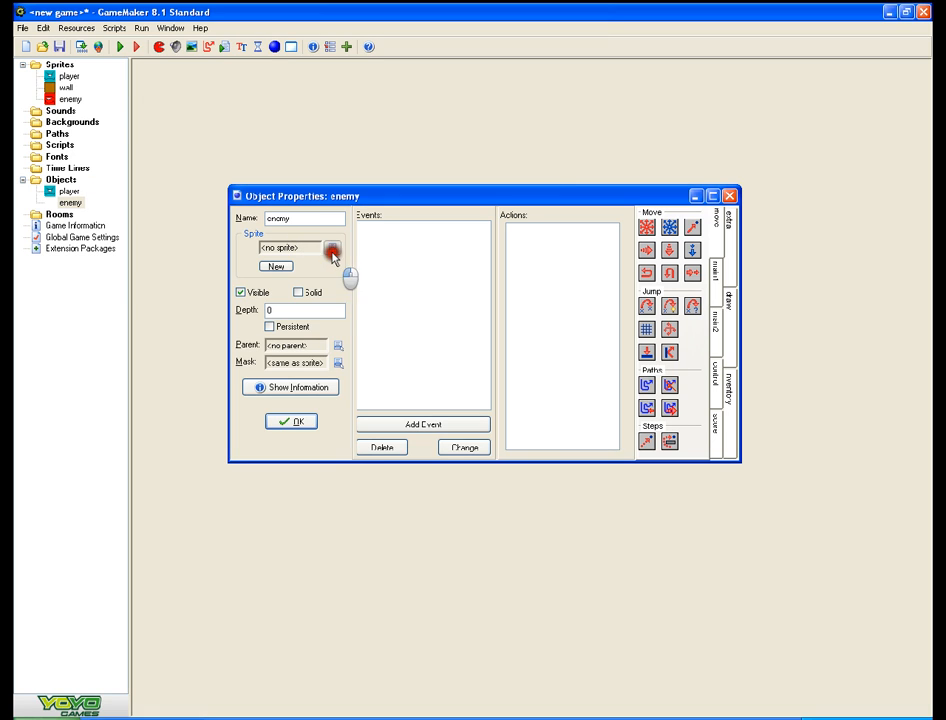
pyautogui.click(362, 304)
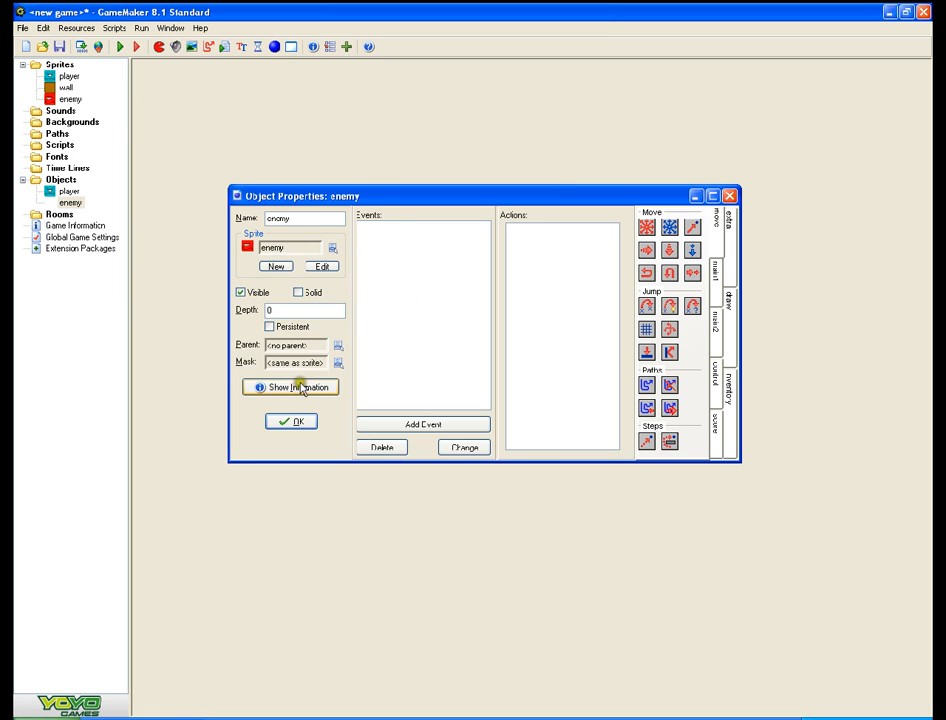
pyautogui.click(300, 420)
# - Create a third object and name it wall
pyautogui.rightClick(60, 181)
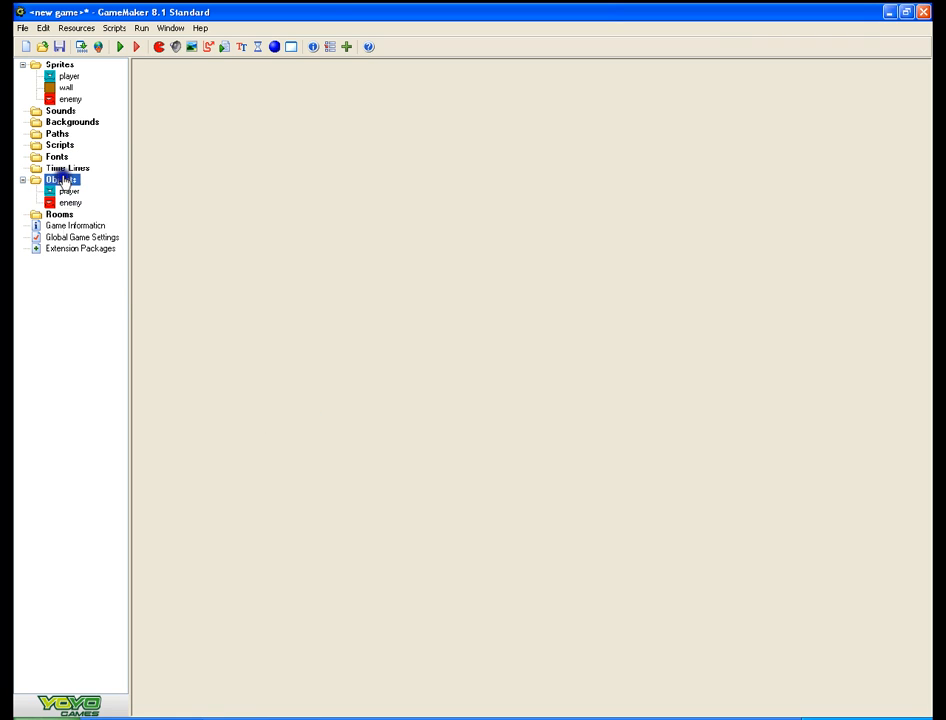
pyautogui.click(86, 187)
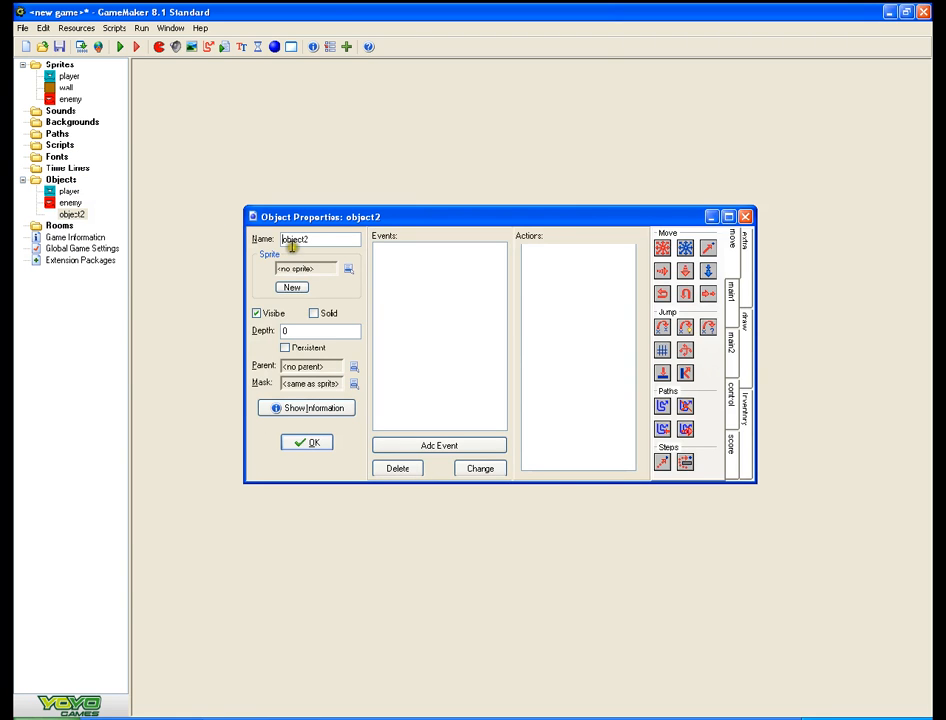
pyautogui.press('BackSpace')
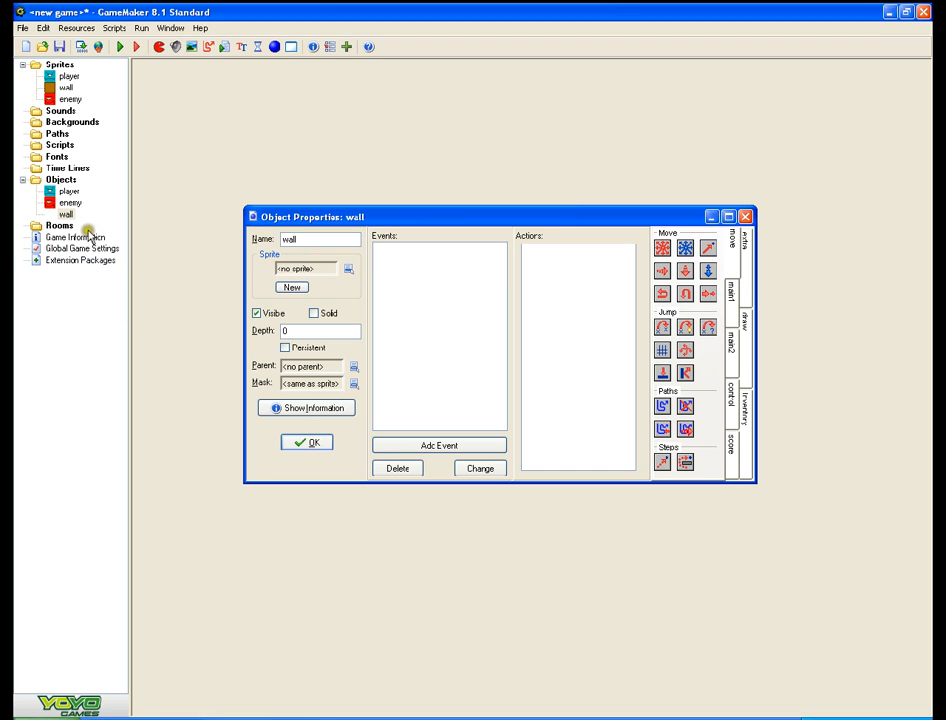
# - Assign the wall sprite to the wall object, make it solid and accept its properties
pyautogui.click(340, 269)
pyautogui.click(380, 320)
pyautogui.click(349, 277)
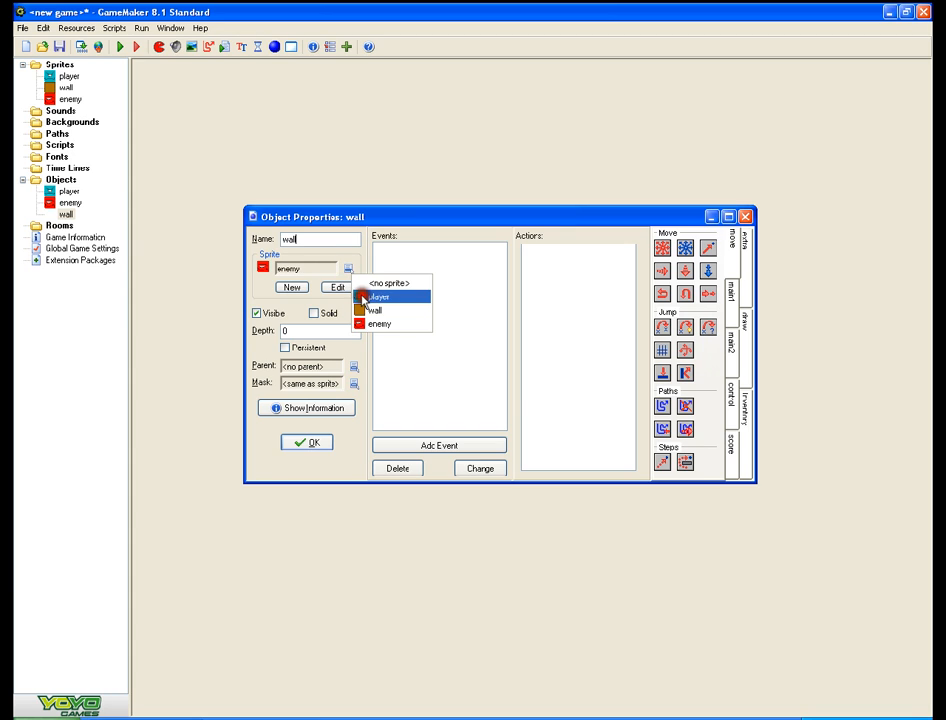
pyautogui.click(393, 311)
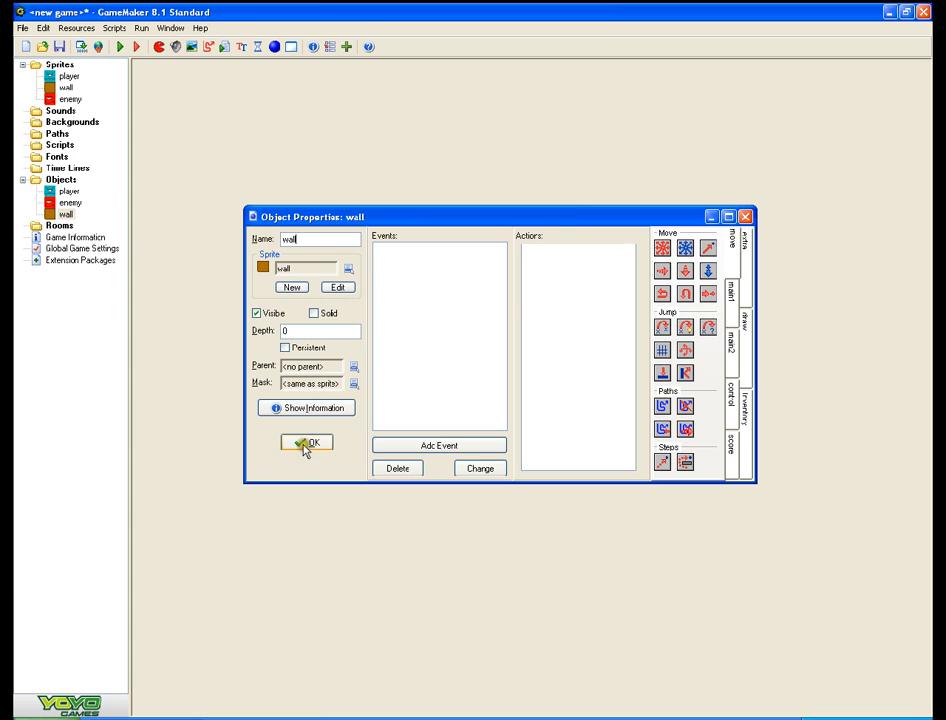
pyautogui.click(313, 314)
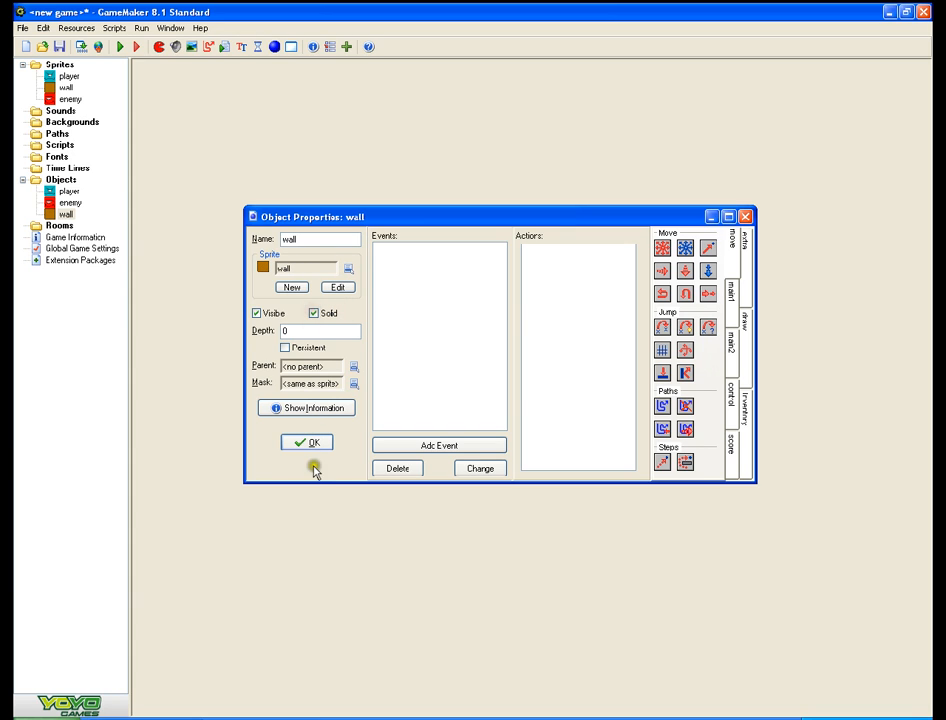
pyautogui.click(305, 444)
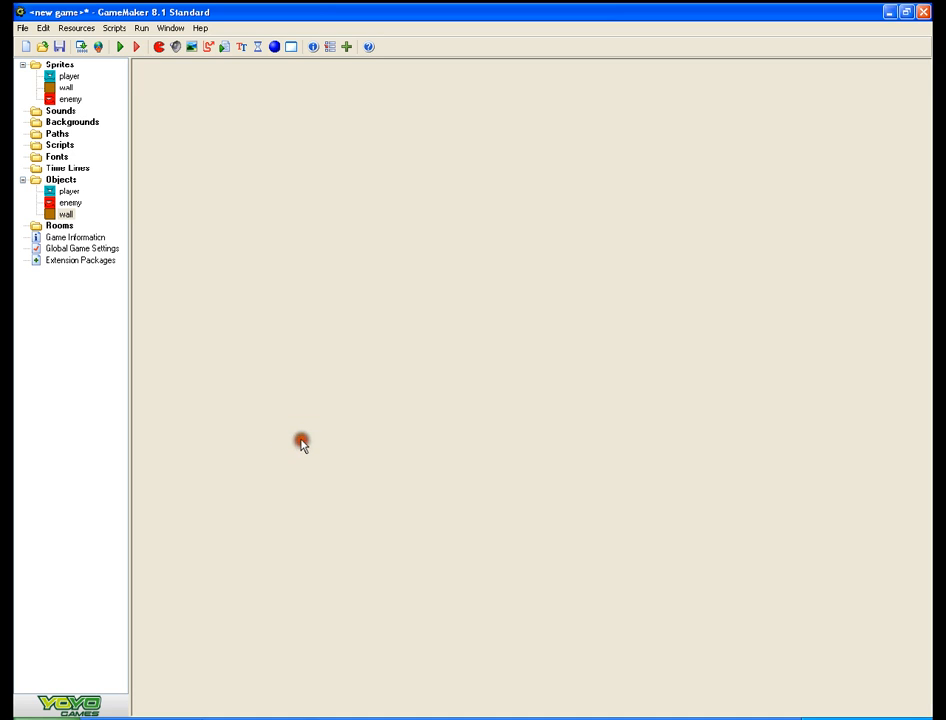
# - Open the player object's properties and add a key press event for the letter W
pyautogui.doubleClick(68, 192)
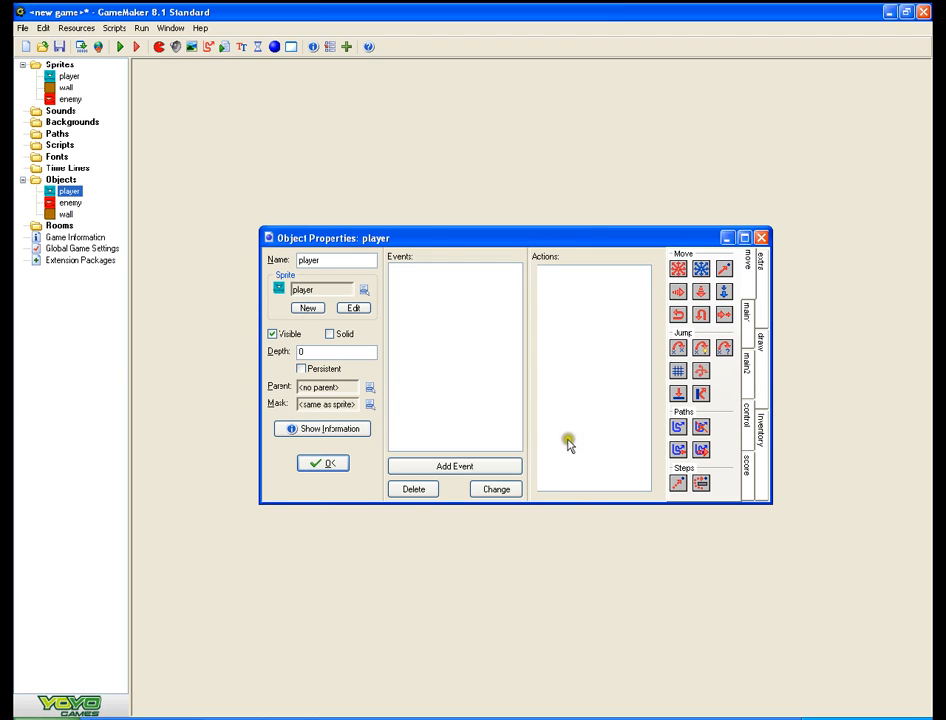
pyautogui.click(451, 473)
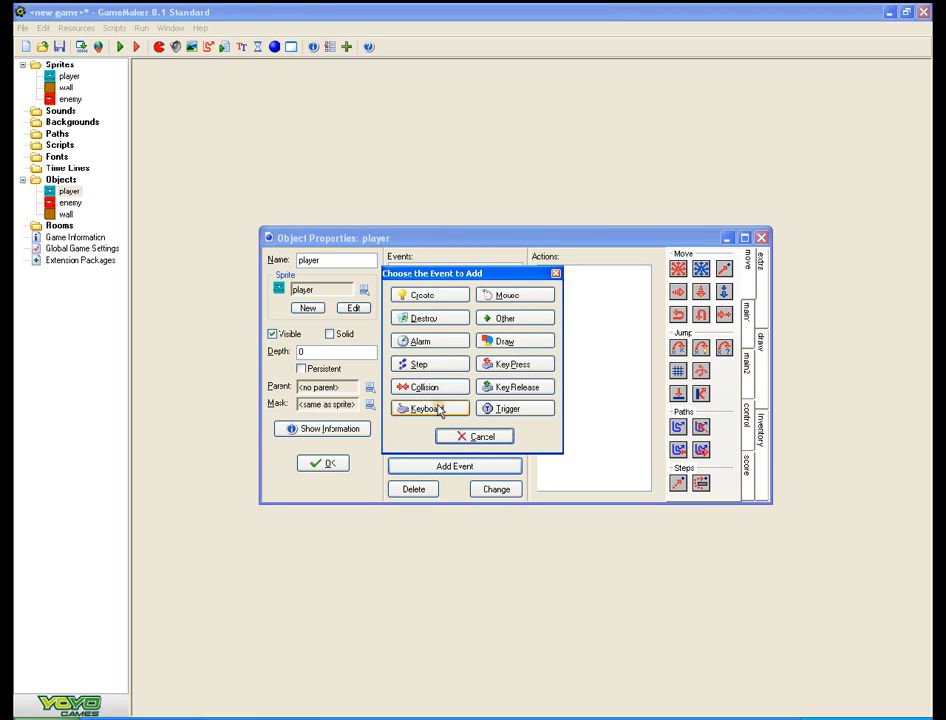
pyautogui.click(466, 435)
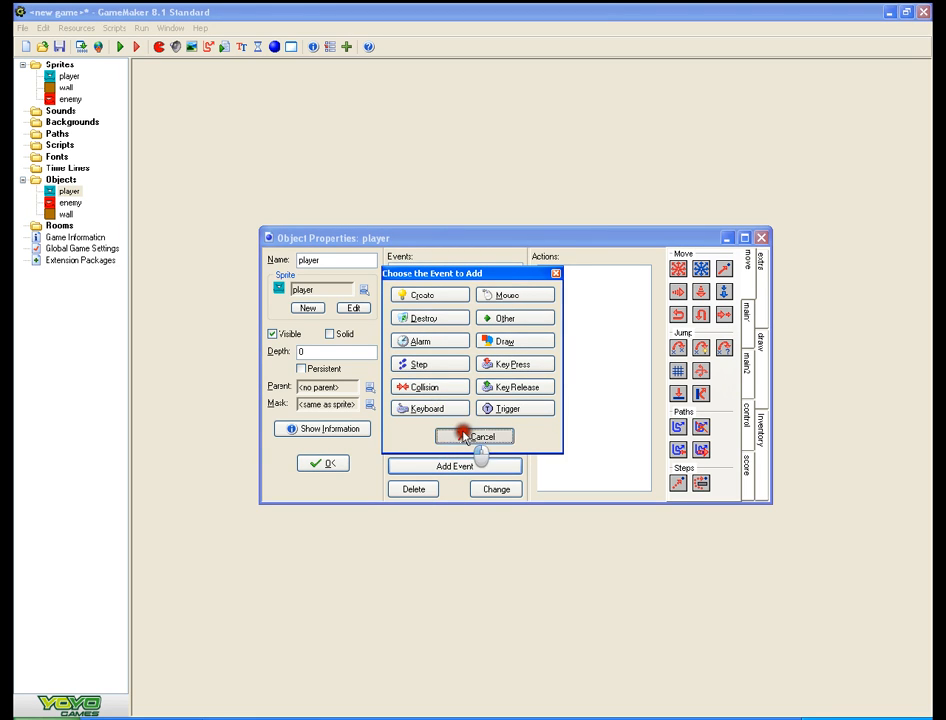
pyautogui.click(477, 466)
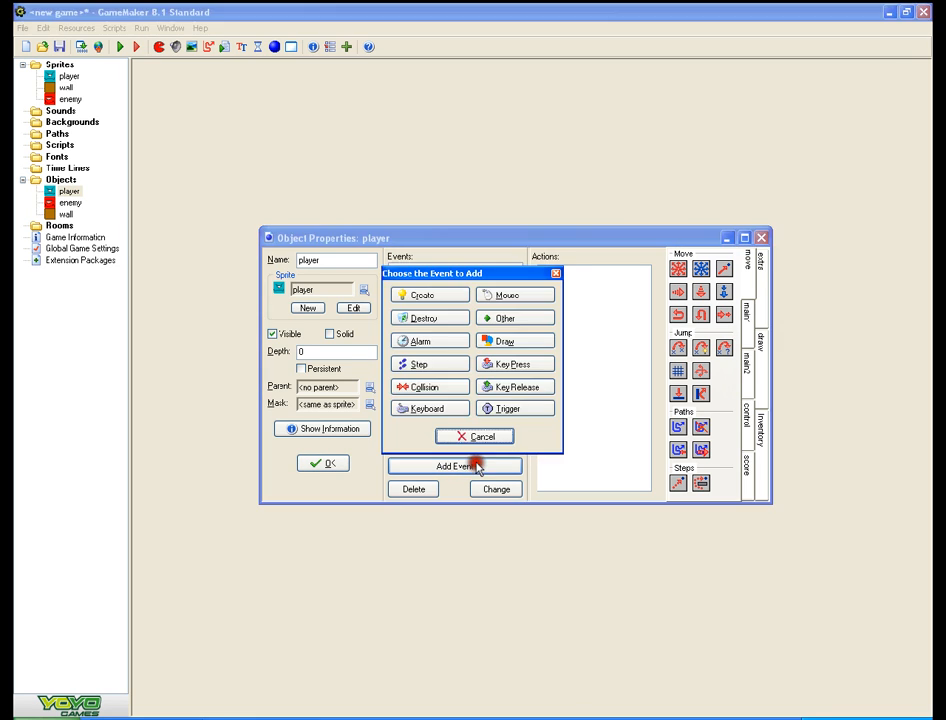
pyautogui.click(430, 408)
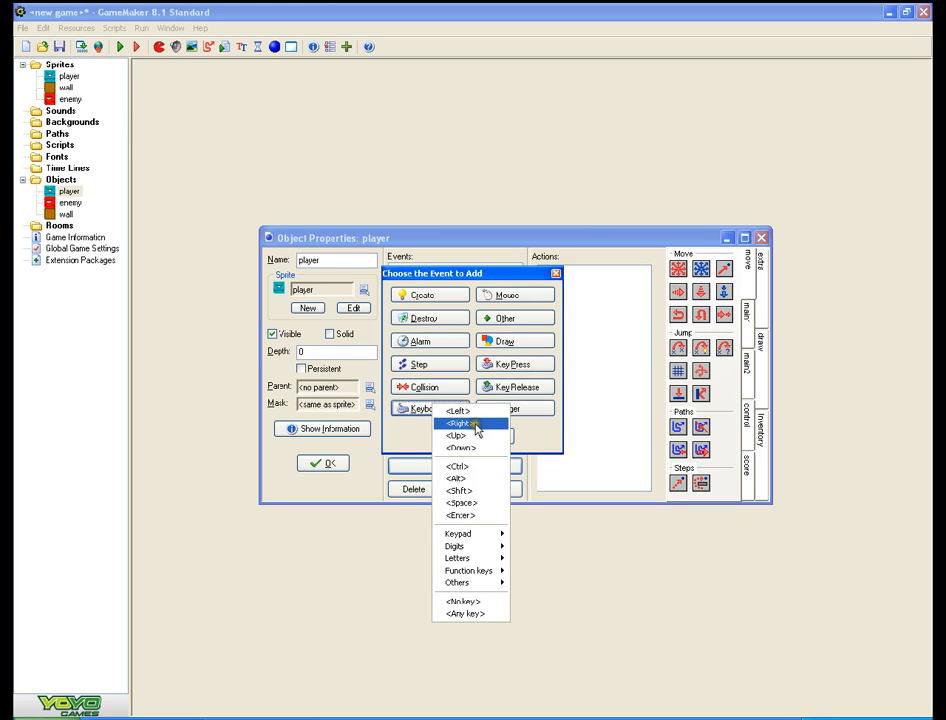
pyautogui.click(401, 438)
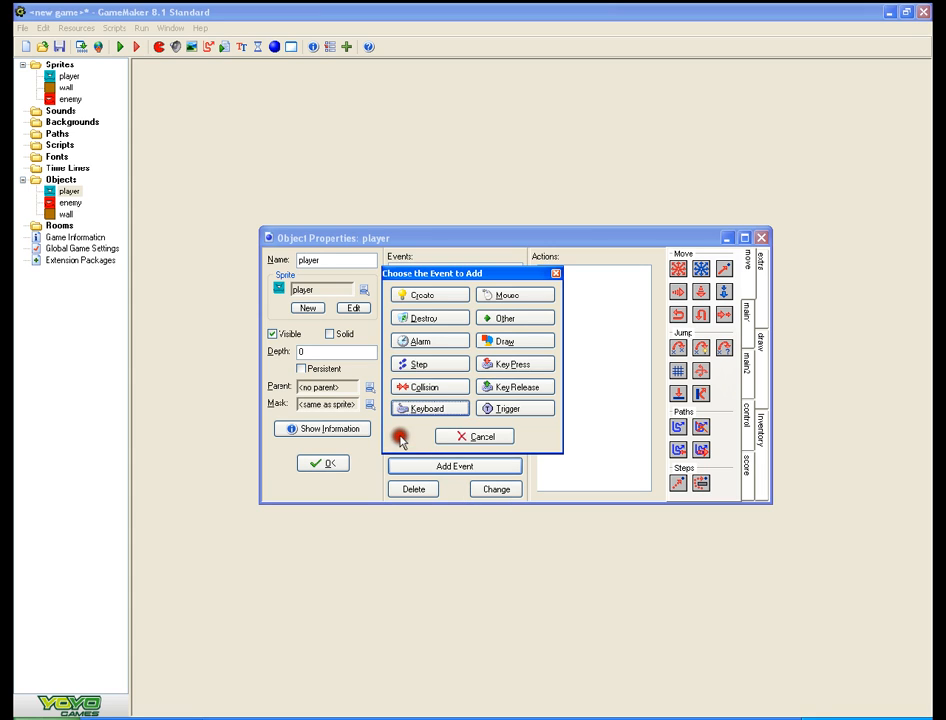
pyautogui.click(498, 370)
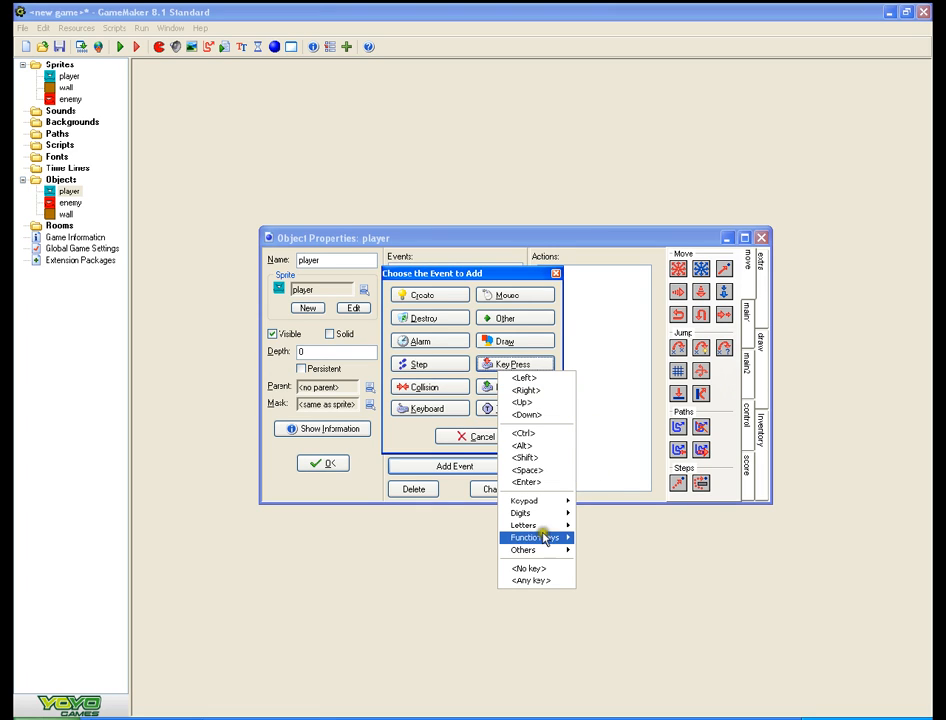
pyautogui.moveTo(562, 527)
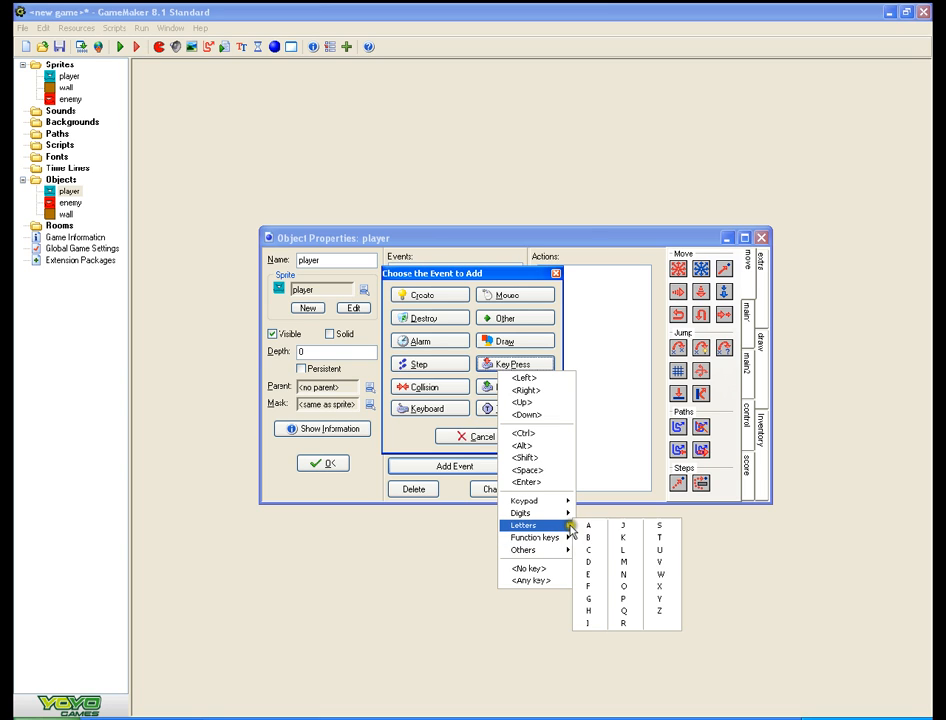
pyautogui.click(657, 576)
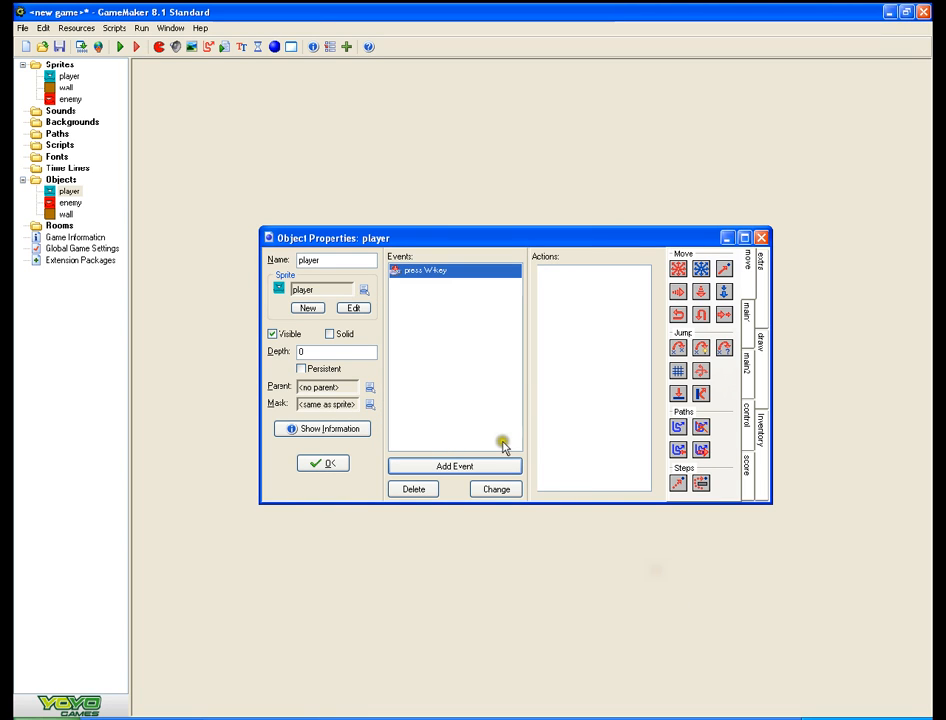
# - Give the W key press event a Move Fixed action directed upward at speed 2.5
pyautogui.click(680, 270)
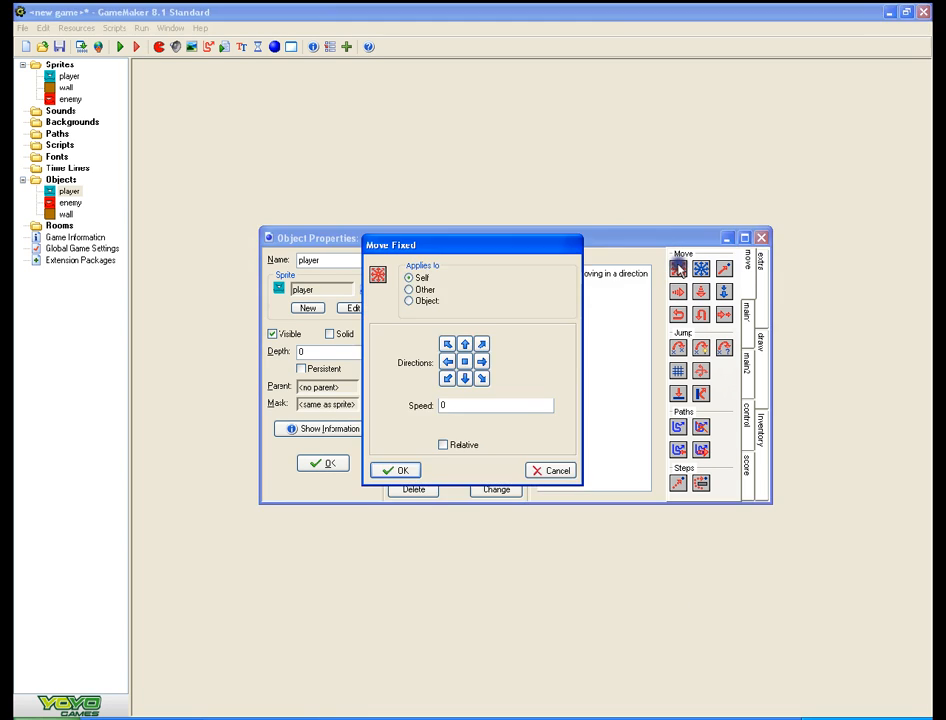
pyautogui.click(465, 344)
pyautogui.doubleClick(458, 405)
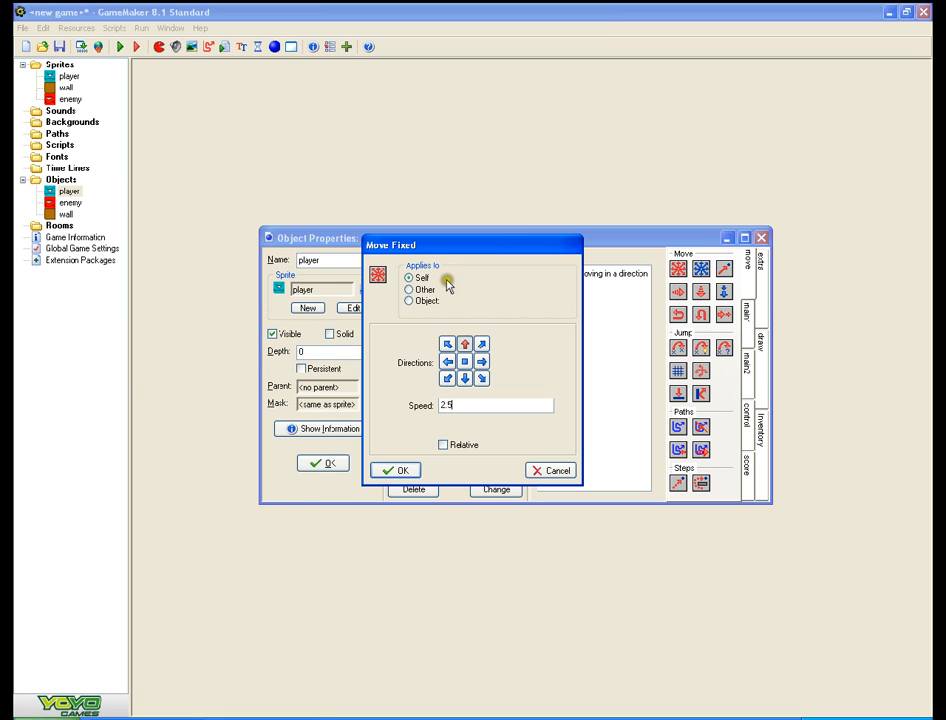
pyautogui.click(393, 472)
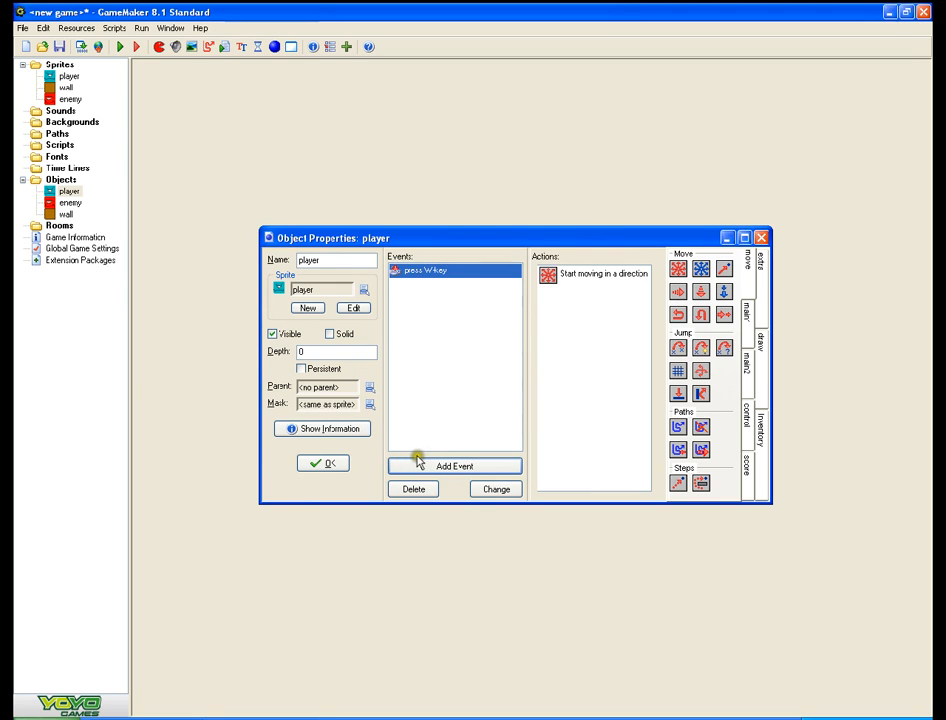
# - Add a key press event for the letter A to the player object
pyautogui.click(418, 462)
pyautogui.click(432, 387)
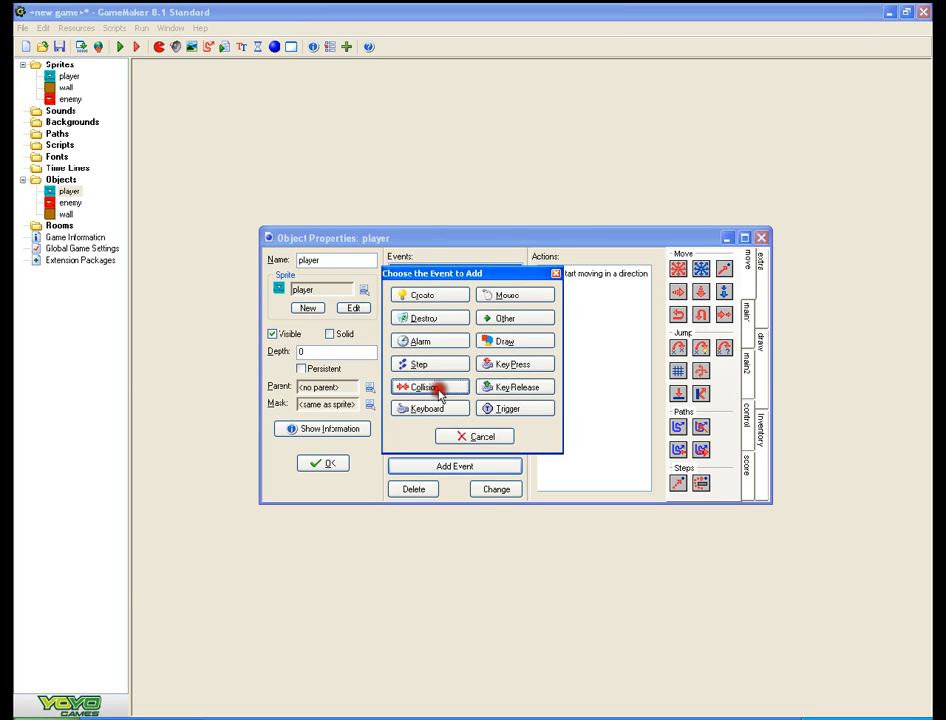
pyautogui.click(401, 440)
pyautogui.click(413, 408)
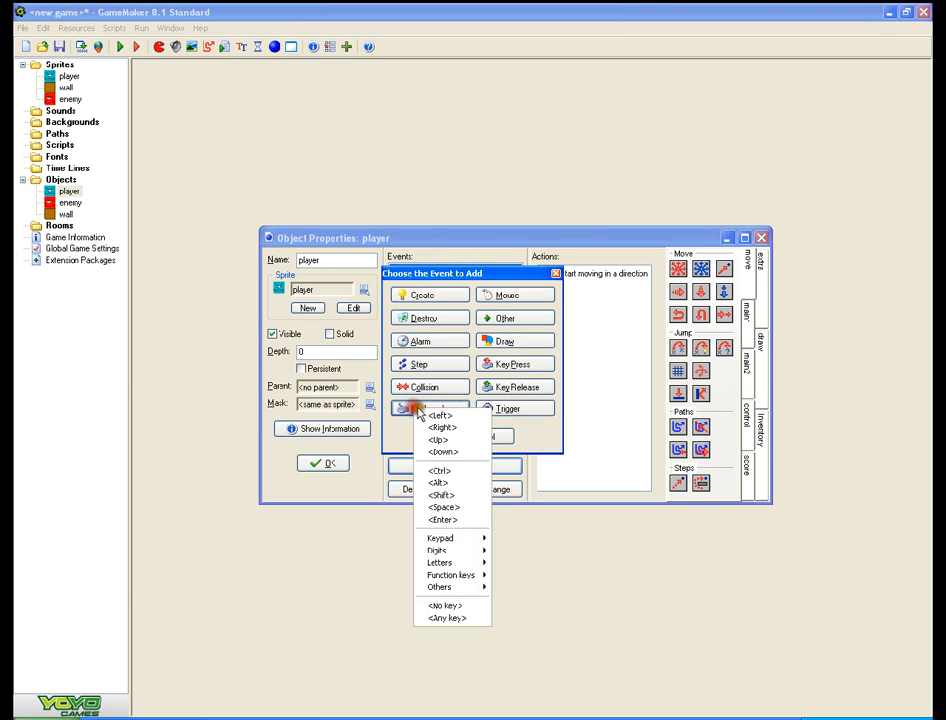
pyautogui.click(541, 445)
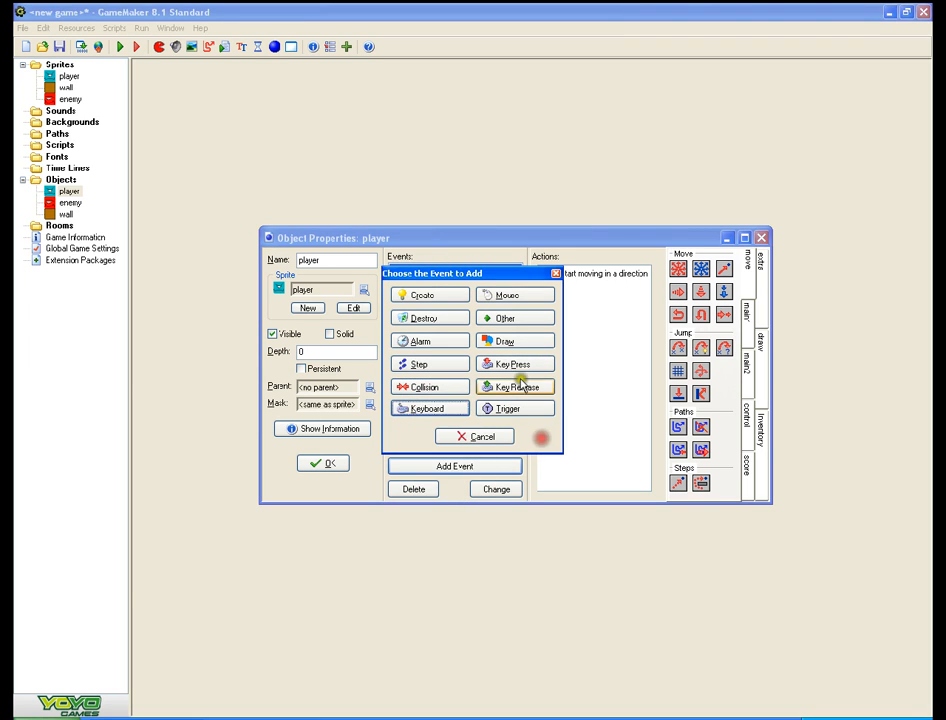
pyautogui.click(515, 364)
pyautogui.moveTo(563, 498)
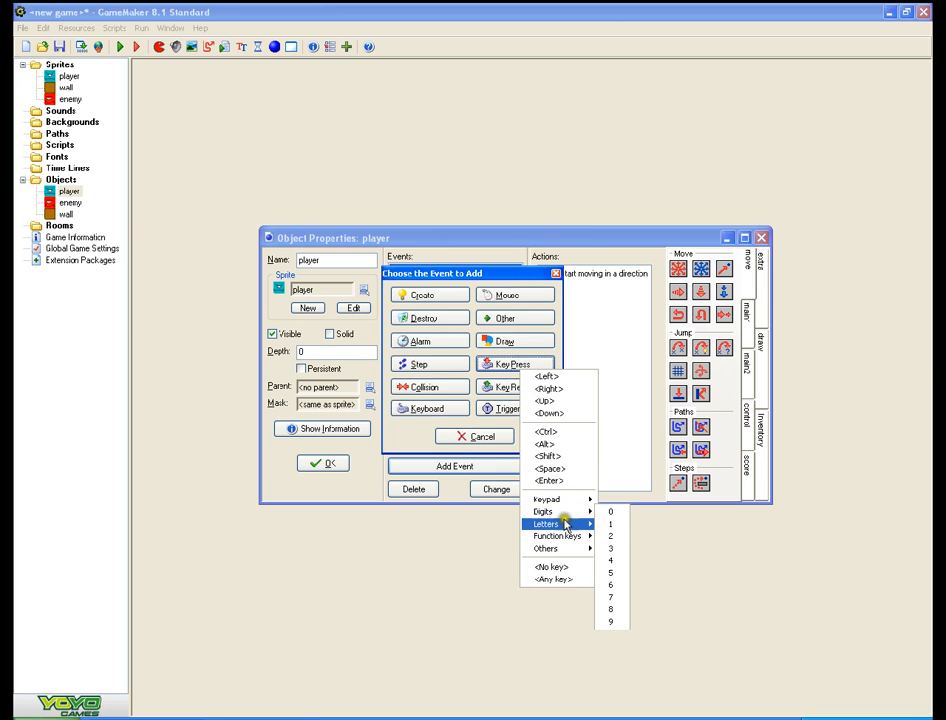
pyautogui.moveTo(563, 523)
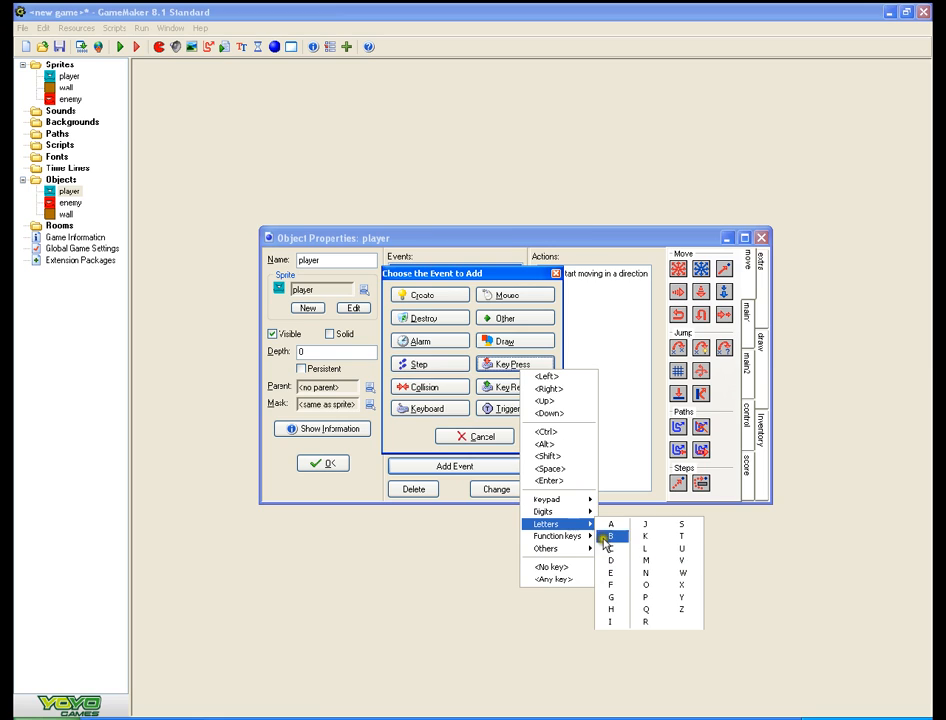
pyautogui.click(610, 525)
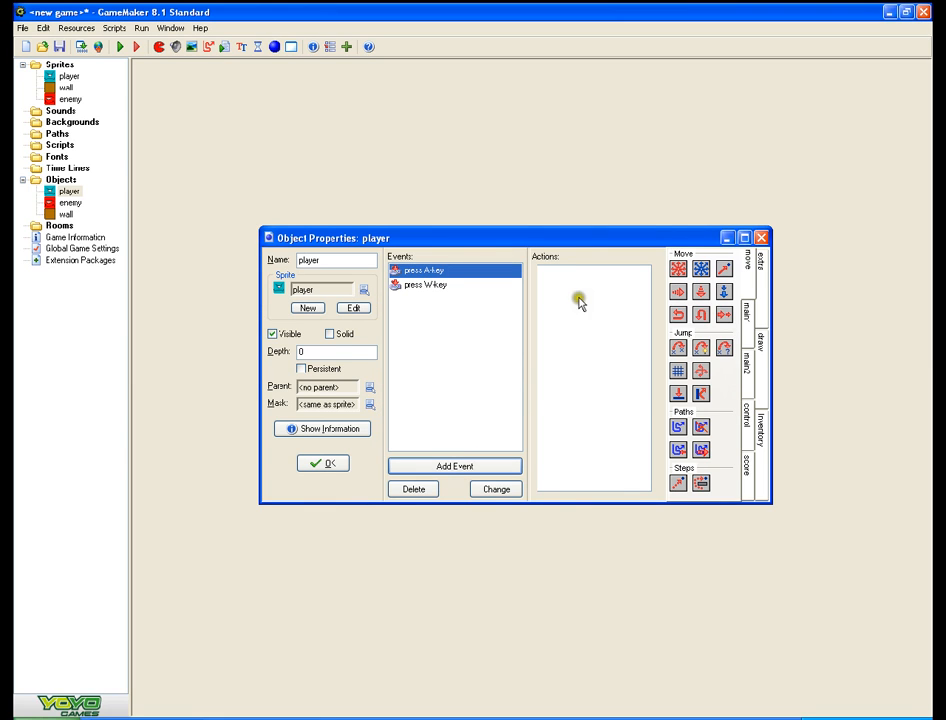
# - Give the A key press event a Move Fixed action directed to the left at speed 2.5
pyautogui.moveTo(676, 267); pyautogui.dragTo(590, 300)
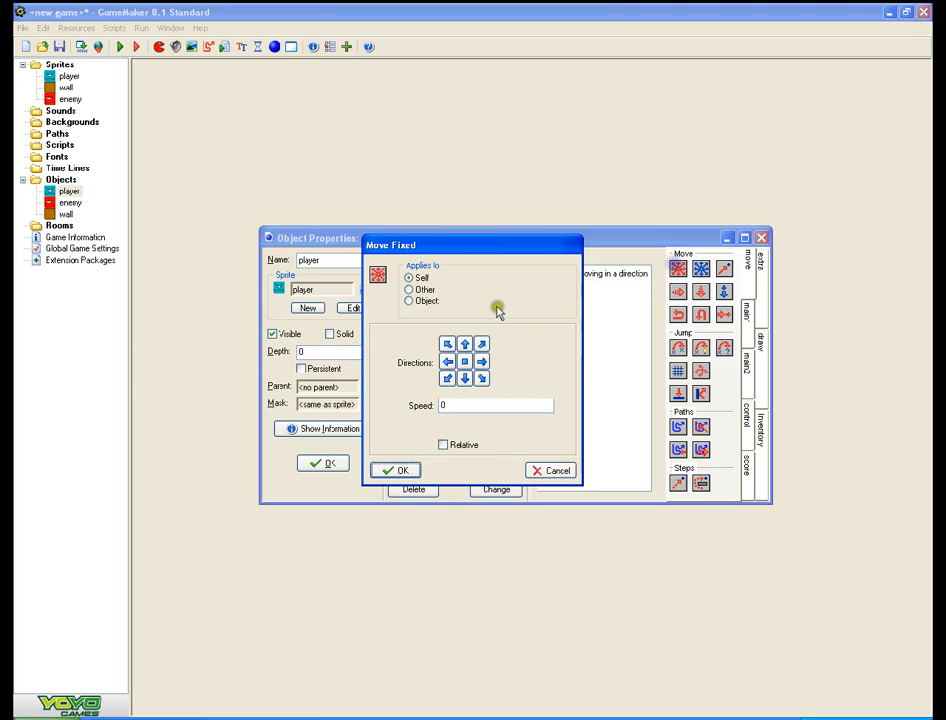
pyautogui.click(446, 362)
pyautogui.click(451, 404)
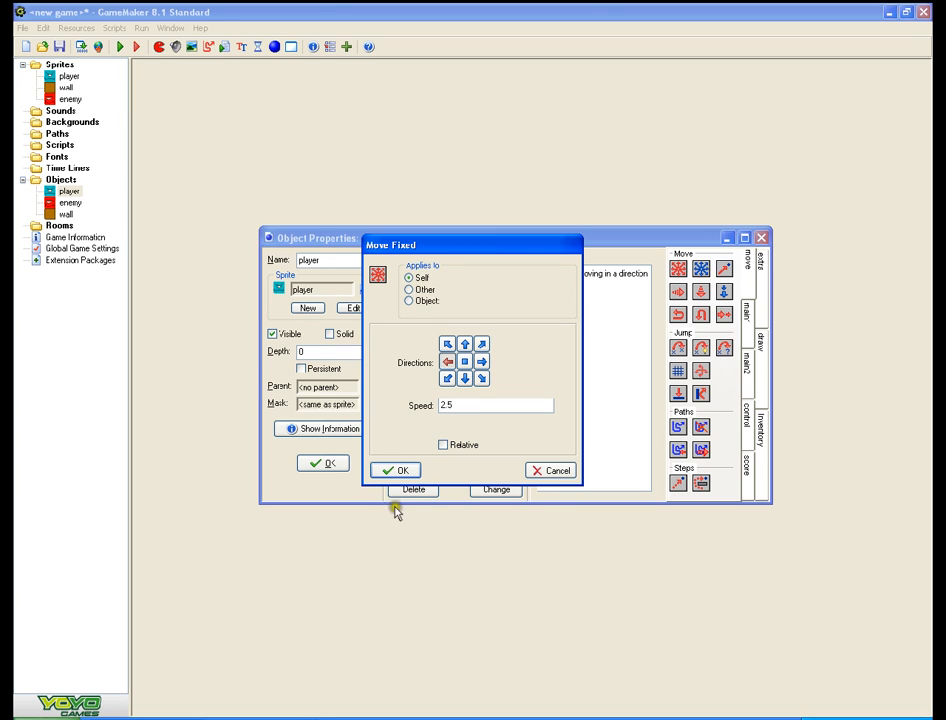
pyautogui.click(390, 470)
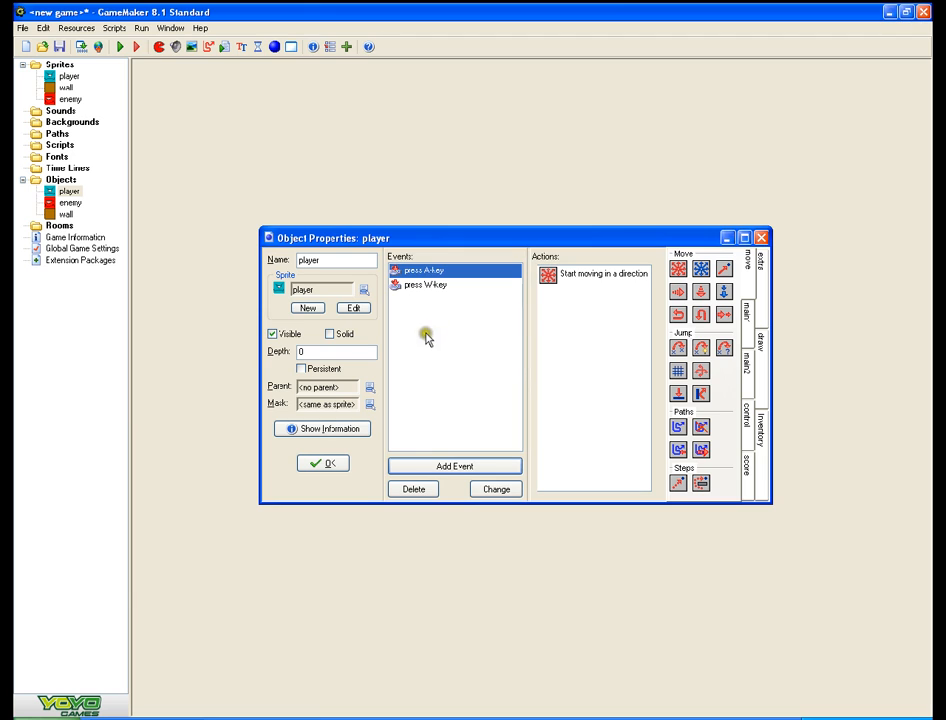
# - Add a key press event for the letter S to the player object
pyautogui.click(425, 463)
pyautogui.click(497, 366)
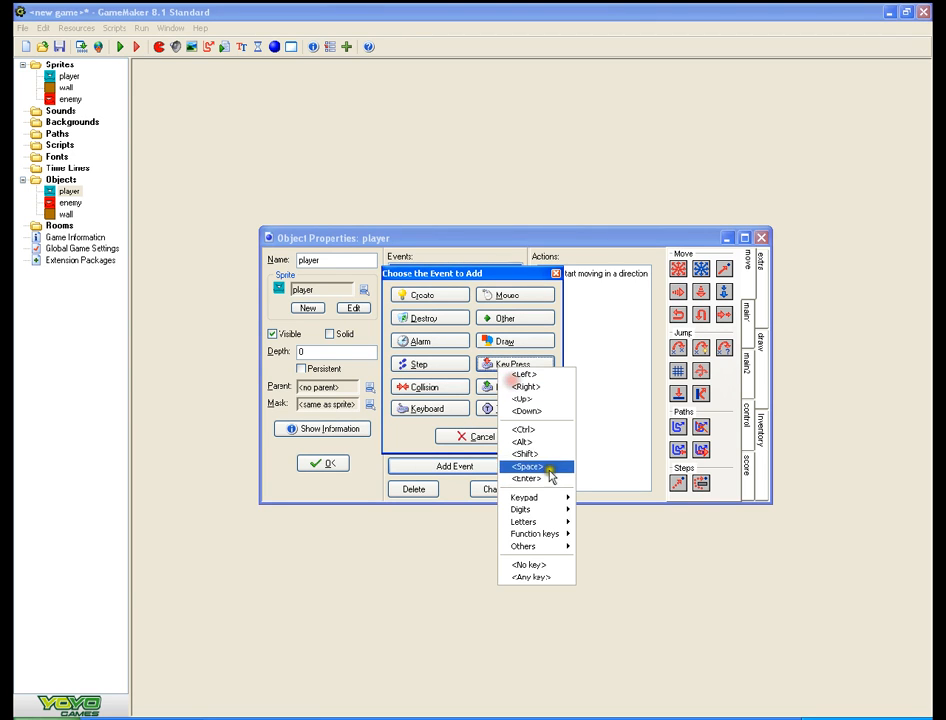
pyautogui.click(556, 522)
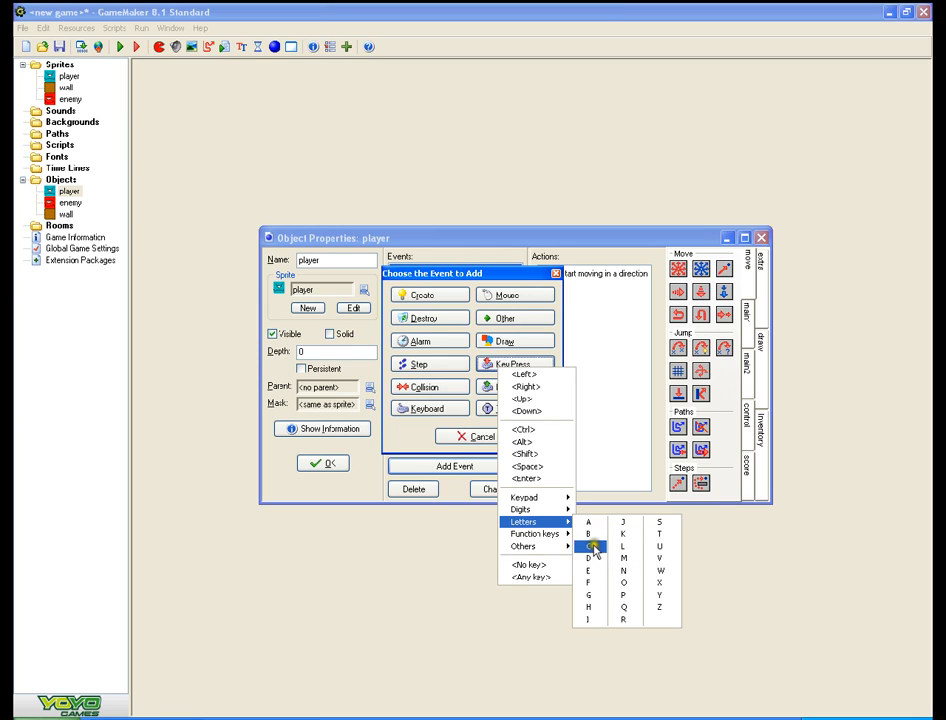
pyautogui.click(659, 523)
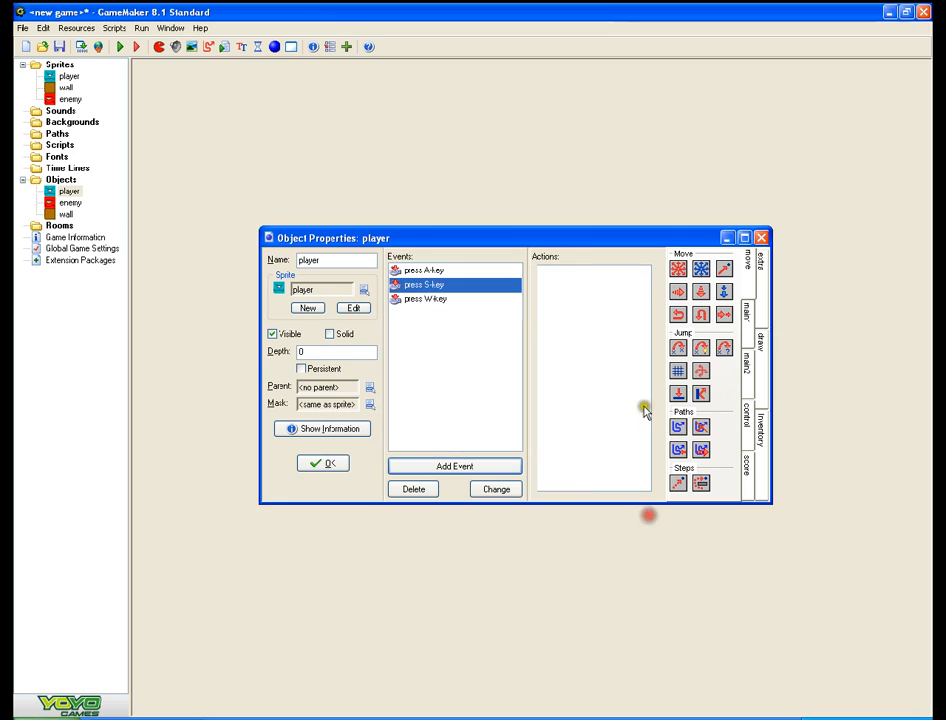
# - Review the direction and speed of the A key press event's Move Fixed action
pyautogui.click(413, 271)
pyautogui.moveTo(545, 272); pyautogui.dragTo(548, 276)
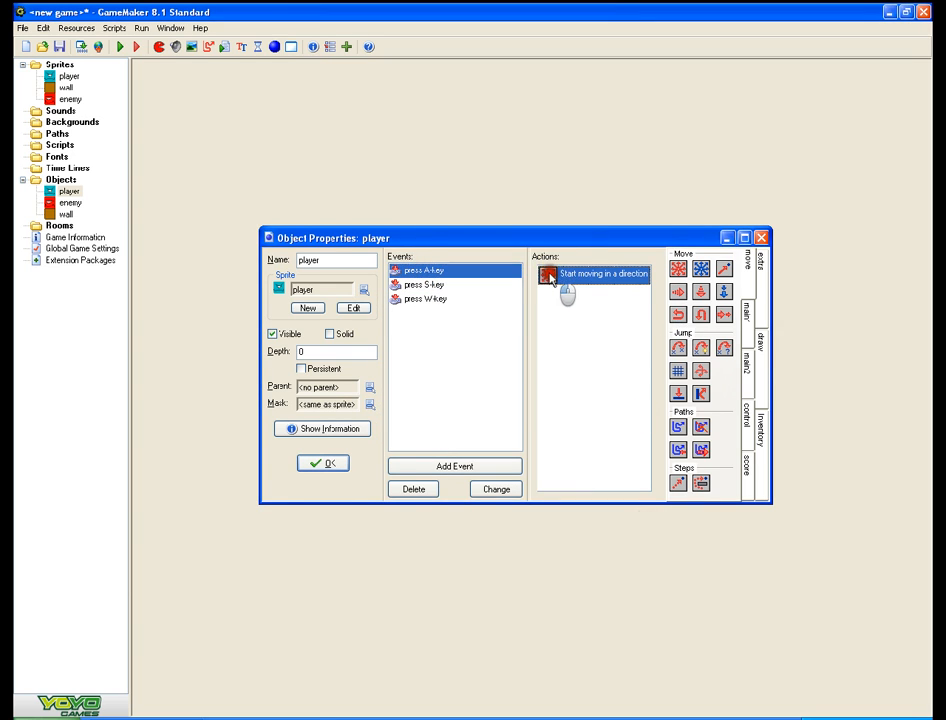
pyautogui.doubleClick(550, 277)
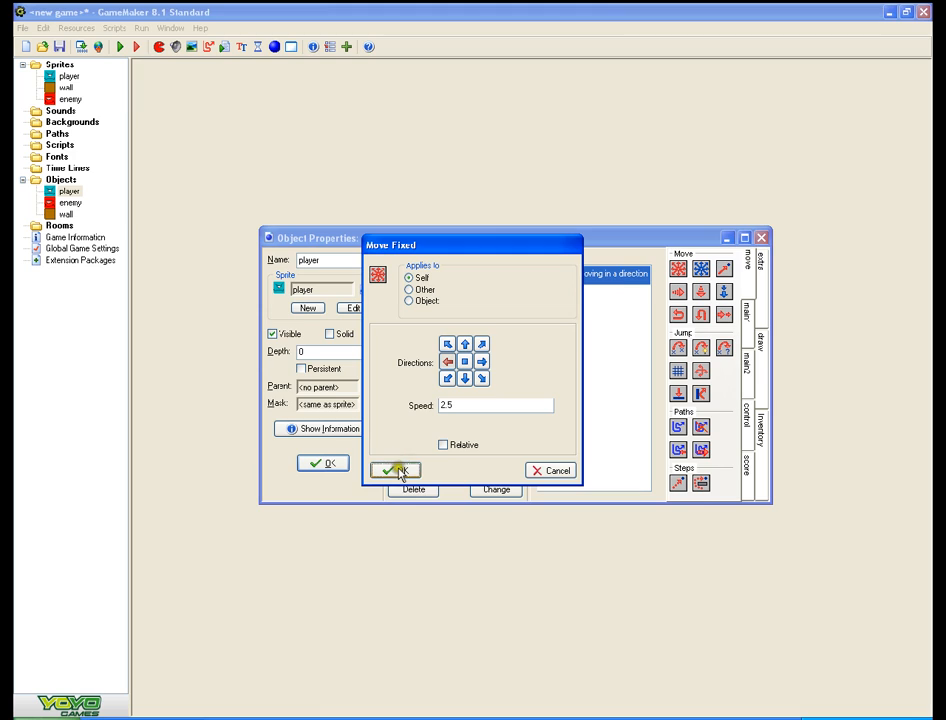
pyautogui.click(449, 346)
pyautogui.click(397, 470)
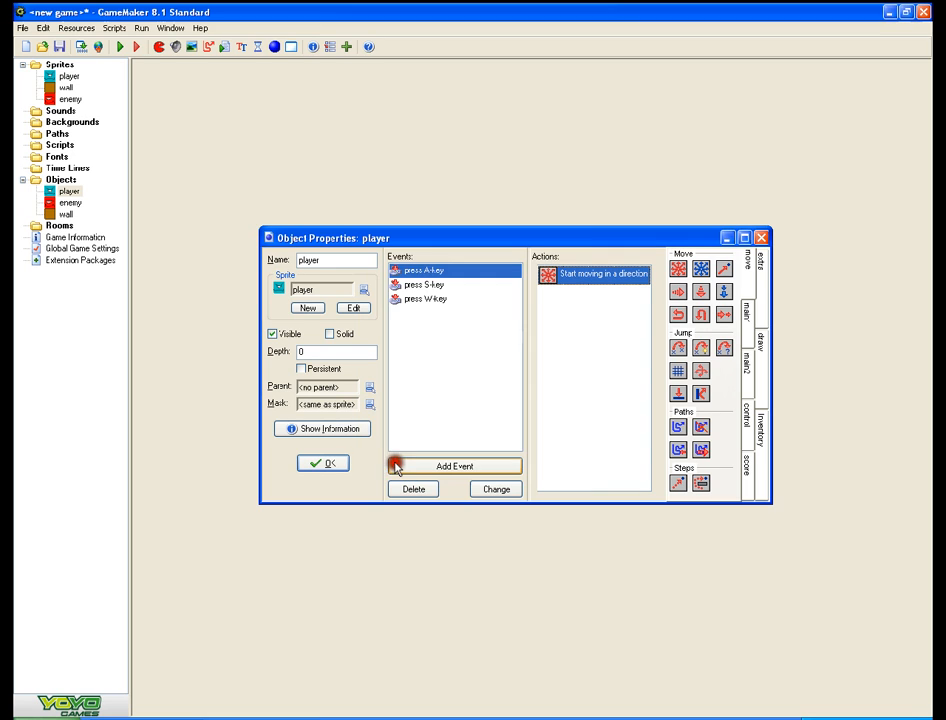
# - Give the S key press event a Move Fixed action directed downward at speed 2.5
pyautogui.click(412, 299)
pyautogui.click(435, 286)
pyautogui.click(437, 299)
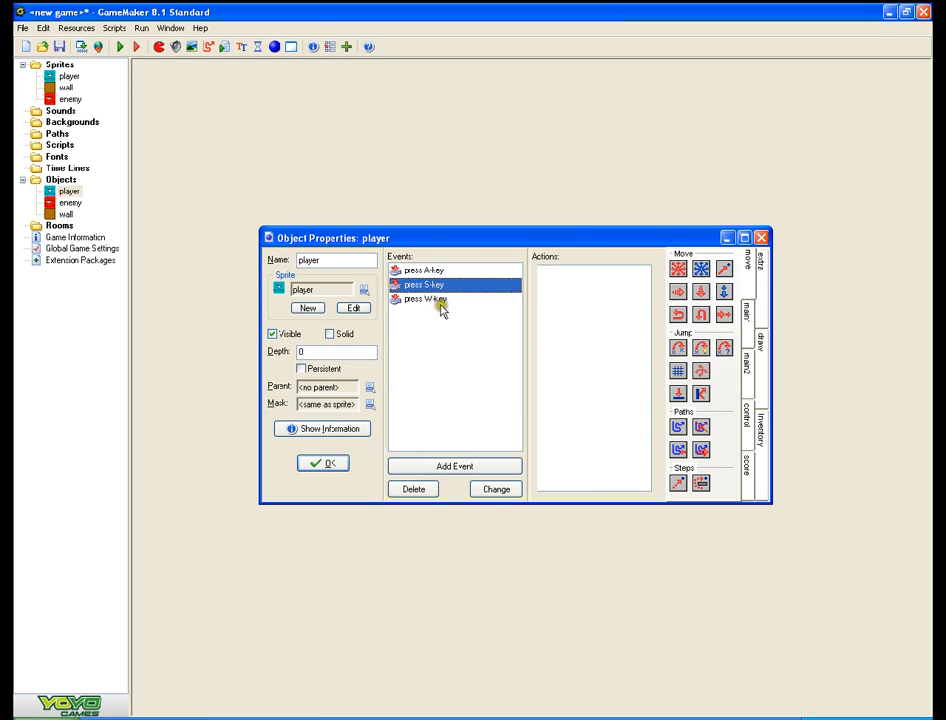
pyautogui.click(430, 286)
pyautogui.moveTo(677, 270); pyautogui.dragTo(590, 290)
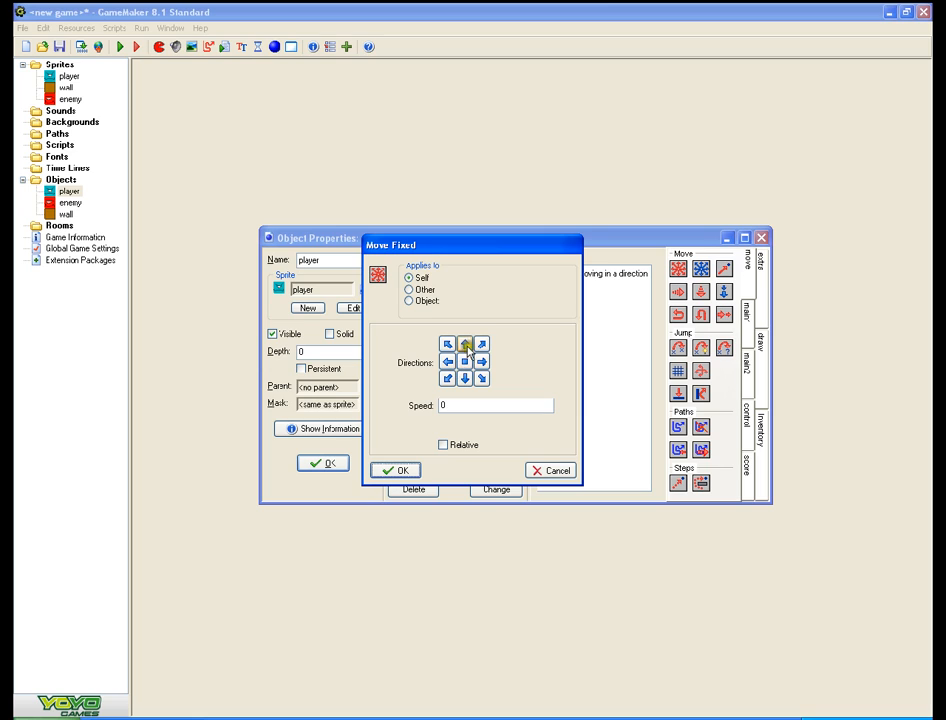
pyautogui.click(465, 378)
pyautogui.click(457, 403)
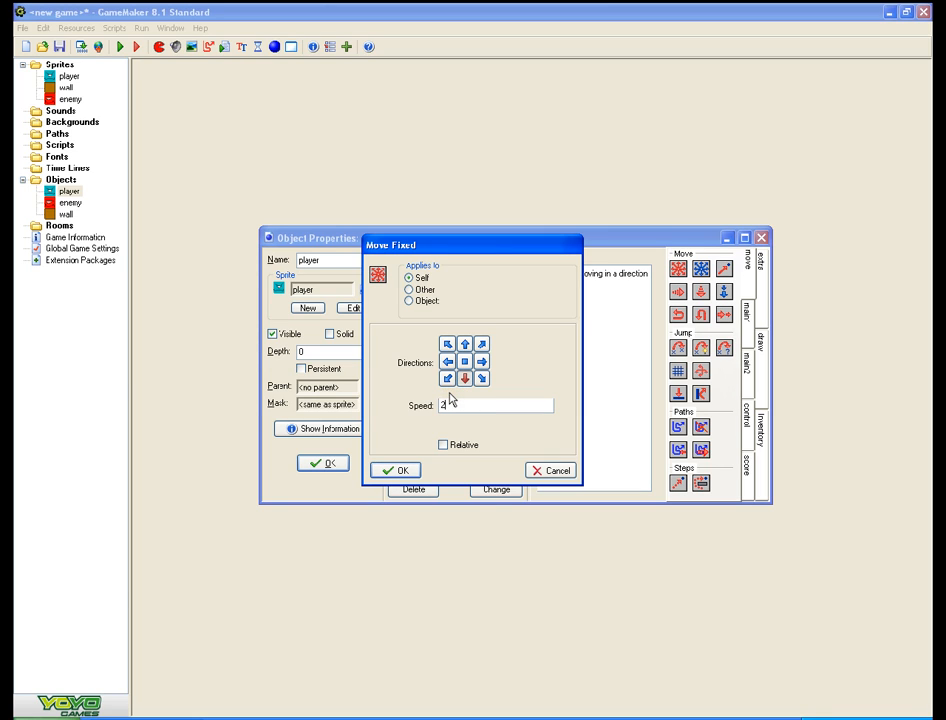
pyautogui.write('2.5')
pyautogui.click(404, 472)
# - Check the Move Fixed settings of the player's W key press event
pyautogui.click(412, 299)
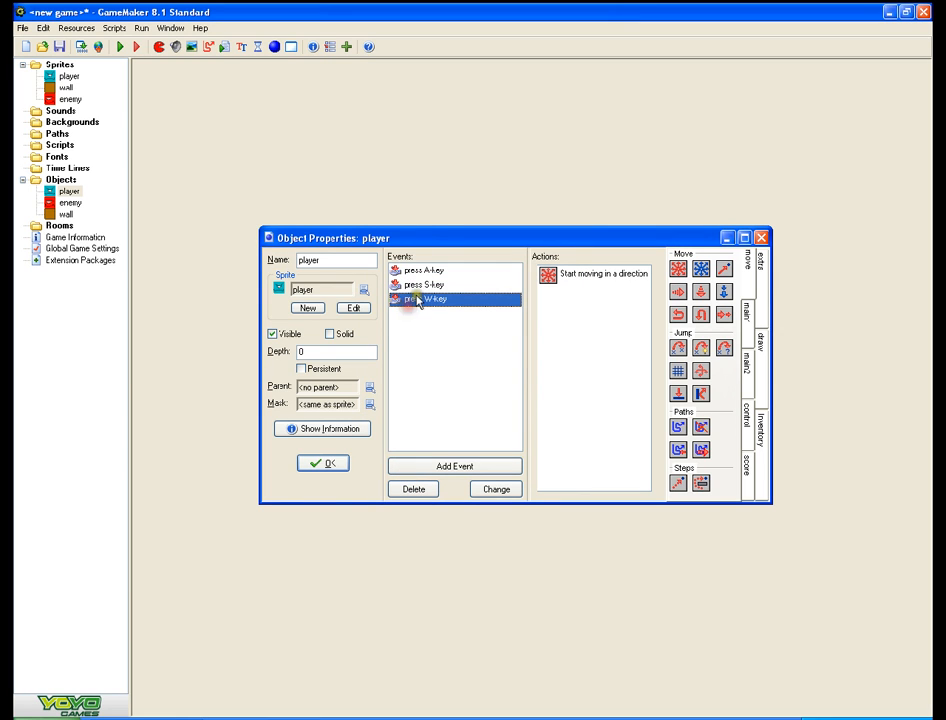
pyautogui.doubleClick(578, 273)
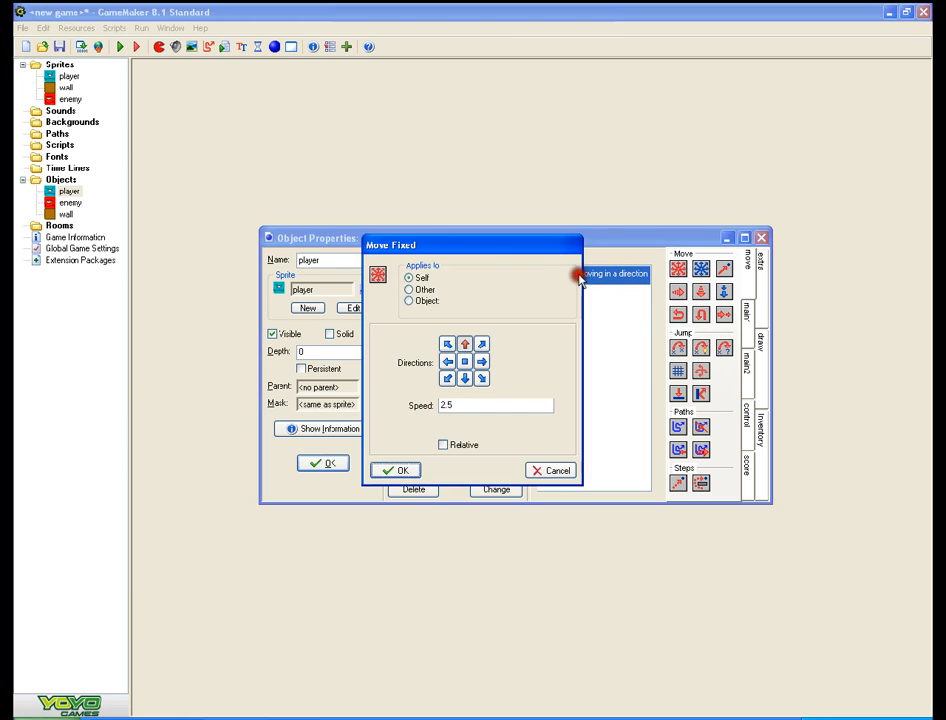
pyautogui.click(404, 462)
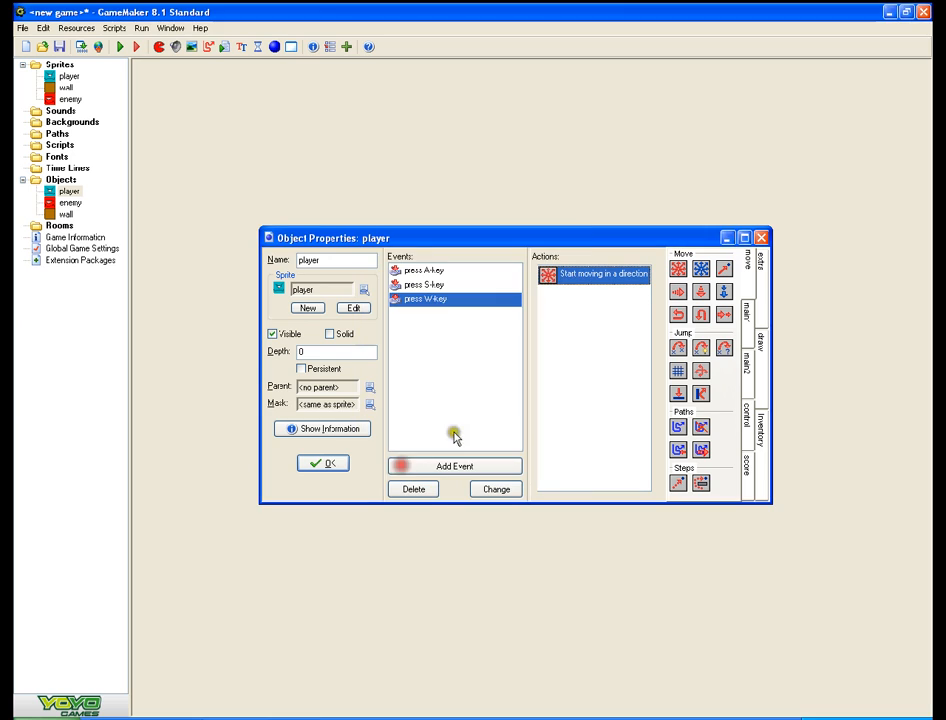
pyautogui.rightClick(681, 267)
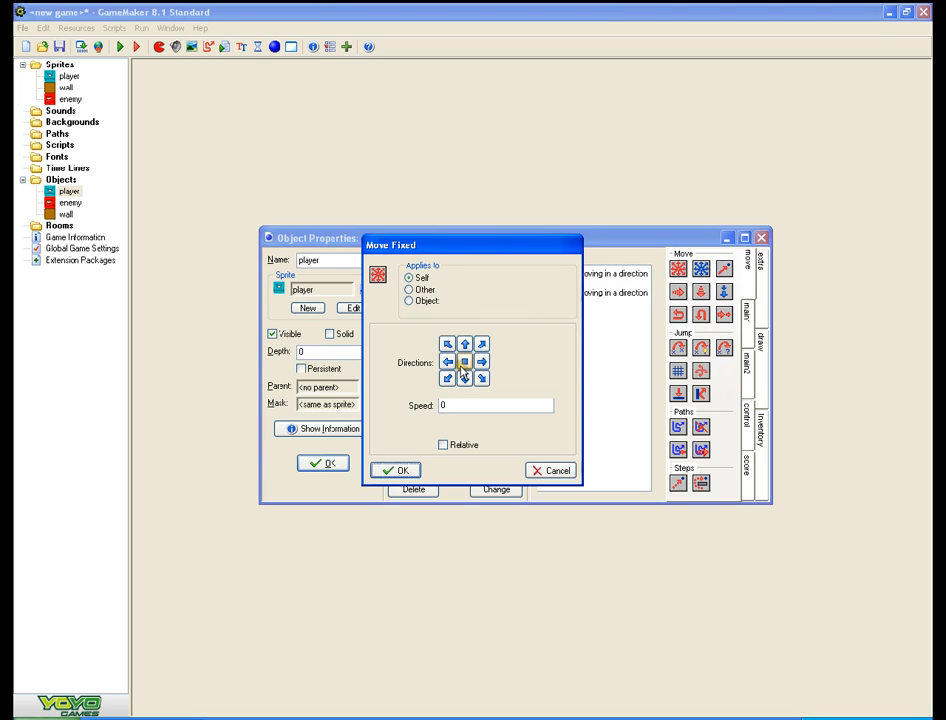
pyautogui.click(483, 361)
pyautogui.click(463, 406)
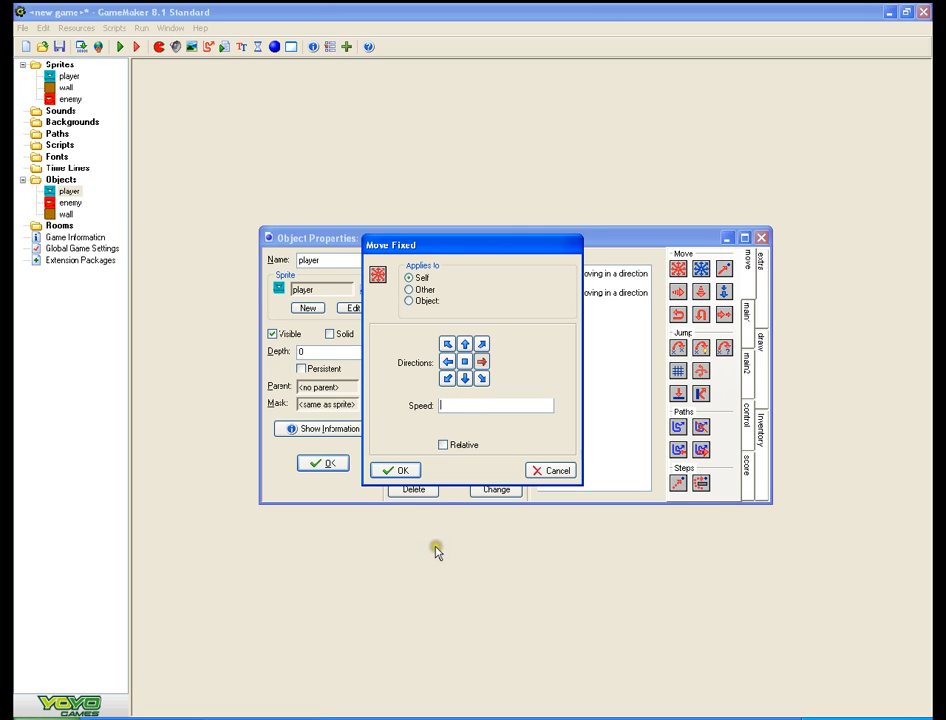
pyautogui.press('BackSpace')
pyautogui.click(378, 470)
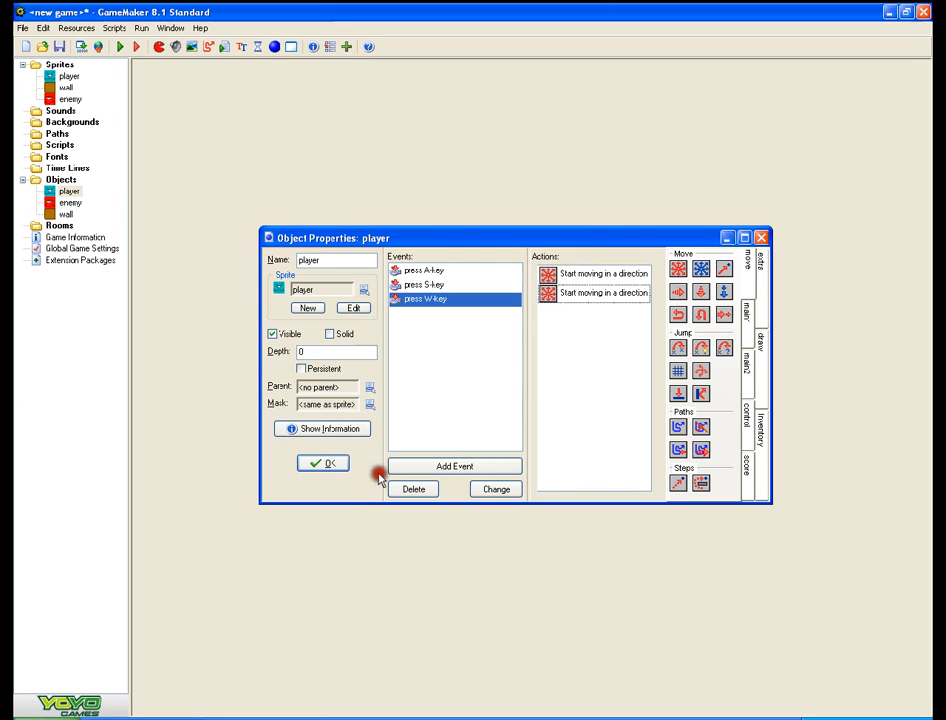
pyautogui.rightClick(562, 299)
pyautogui.click(586, 367)
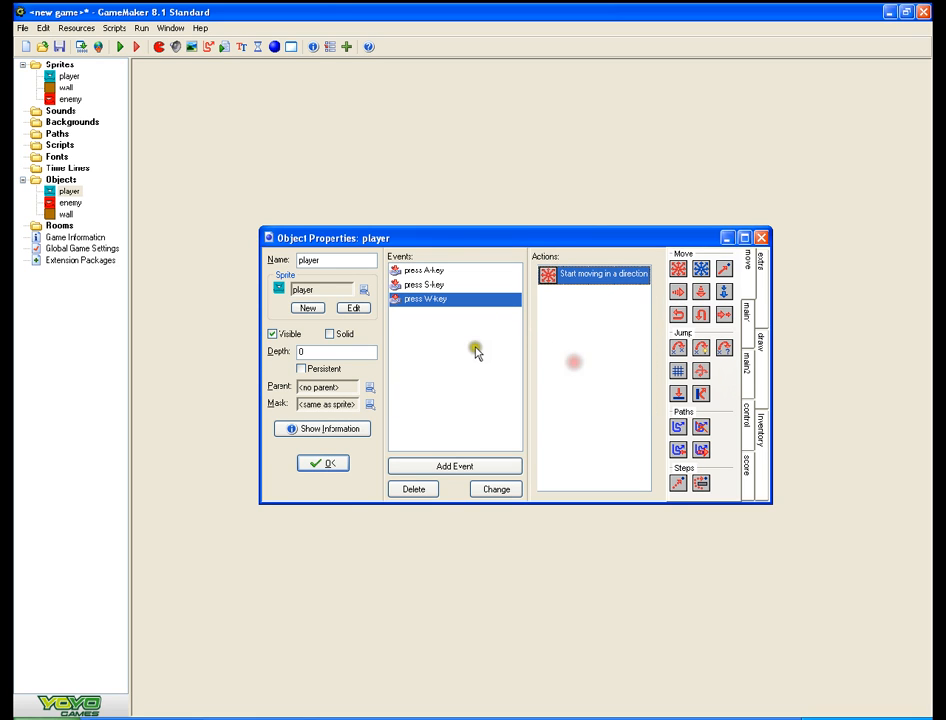
# - Recheck the direction and speed of the W key press event's Move Fixed action
pyautogui.click(549, 277)
pyautogui.doubleClick(549, 277)
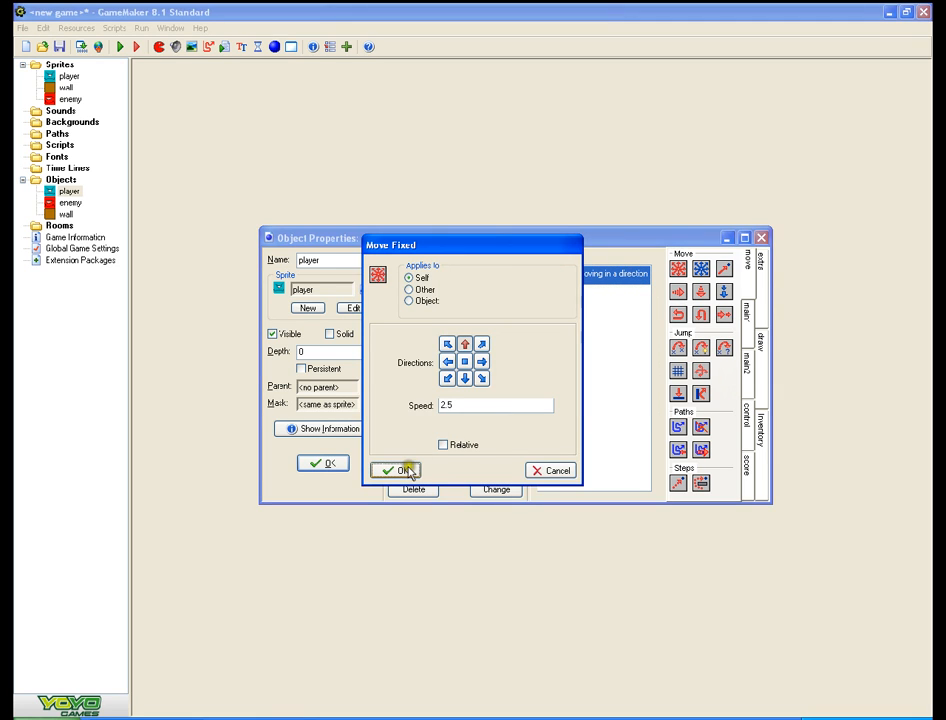
pyautogui.click(385, 469)
# - Add a key press event for the letter D to the player object
pyautogui.click(465, 463)
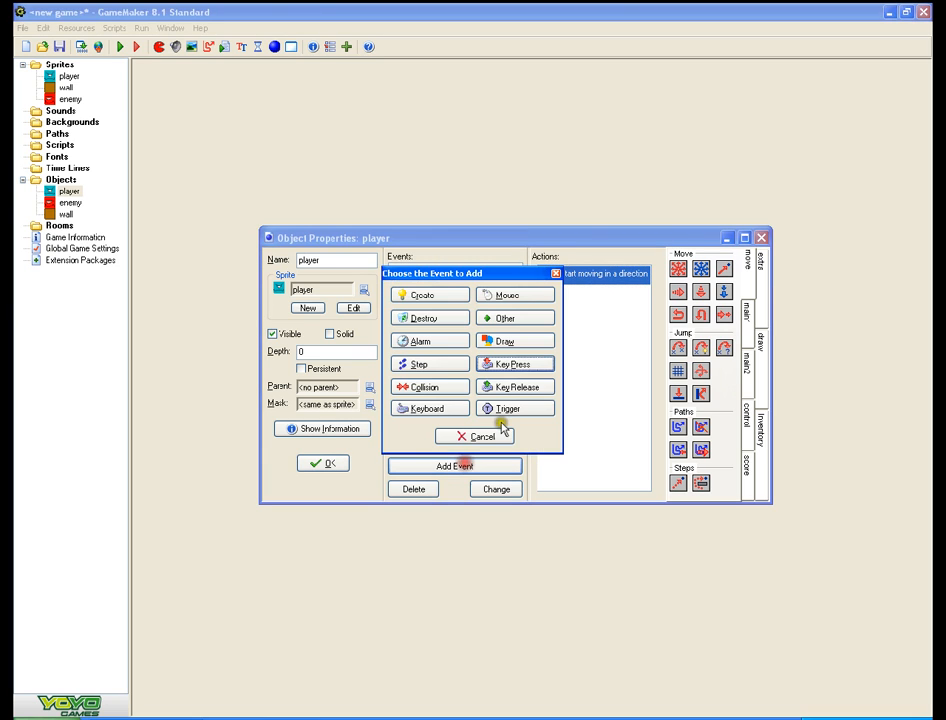
pyautogui.click(530, 365)
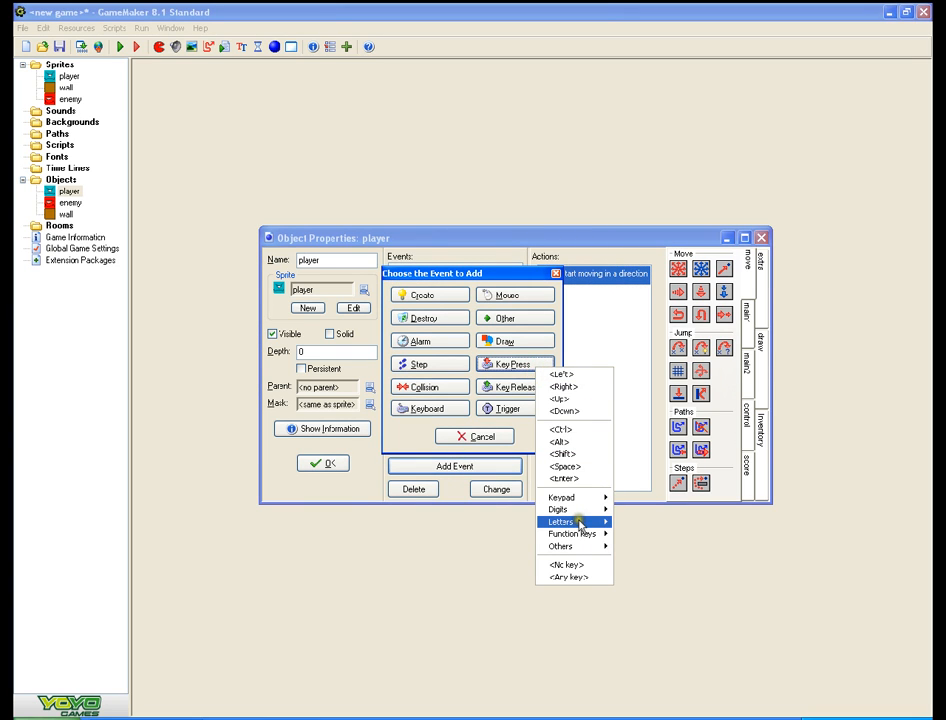
pyautogui.moveTo(578, 522)
pyautogui.click(632, 560)
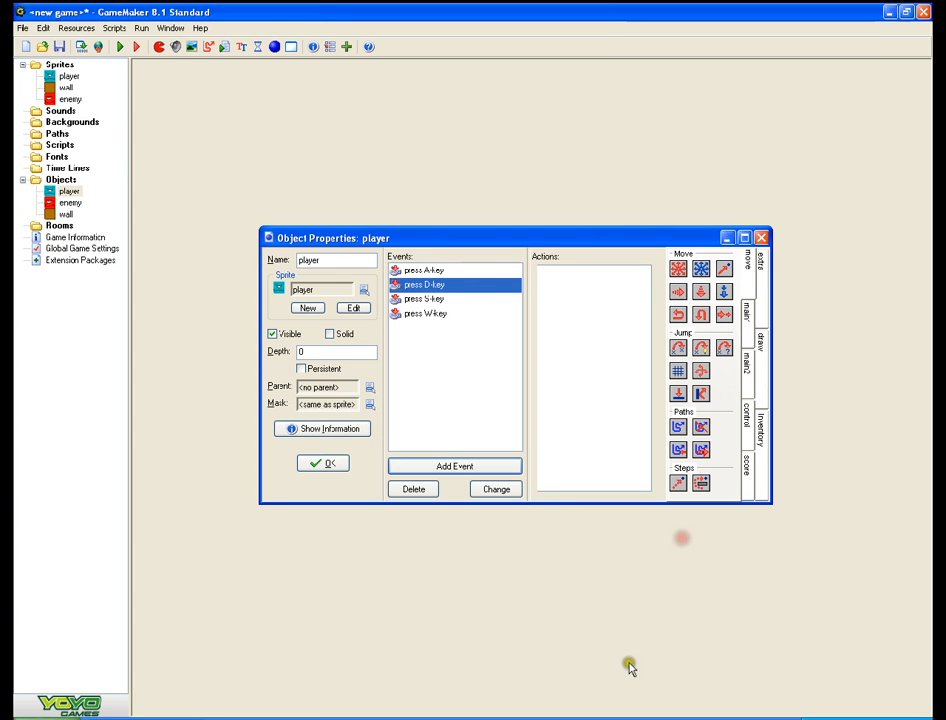
# - Give the D key press event a Move Fixed action directed to the right
pyautogui.moveTo(678, 269); pyautogui.dragTo(590, 290)
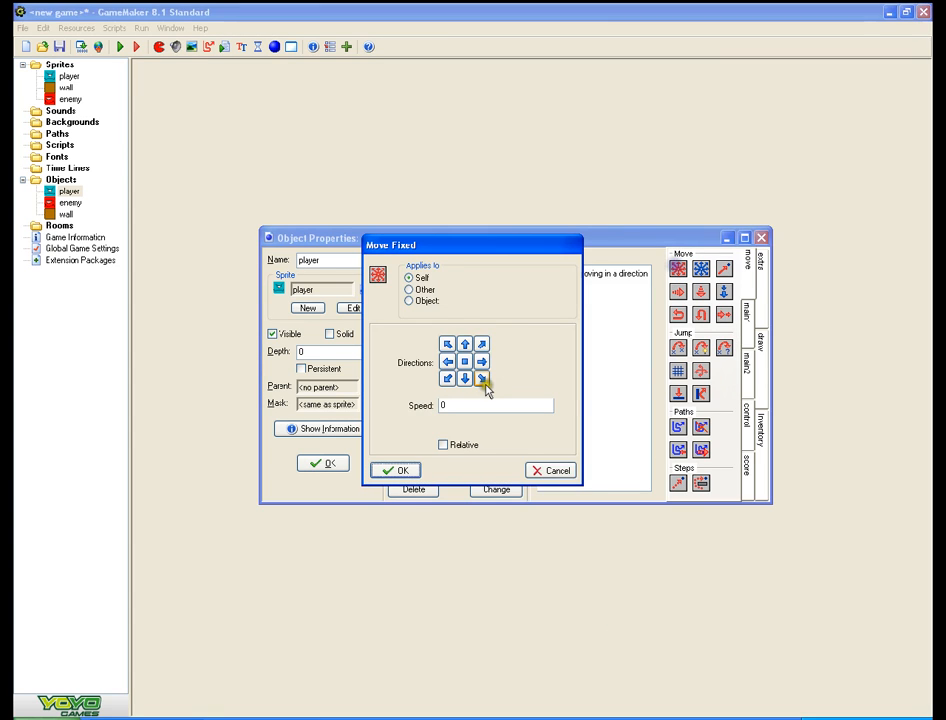
pyautogui.click(481, 361)
pyautogui.click(463, 406)
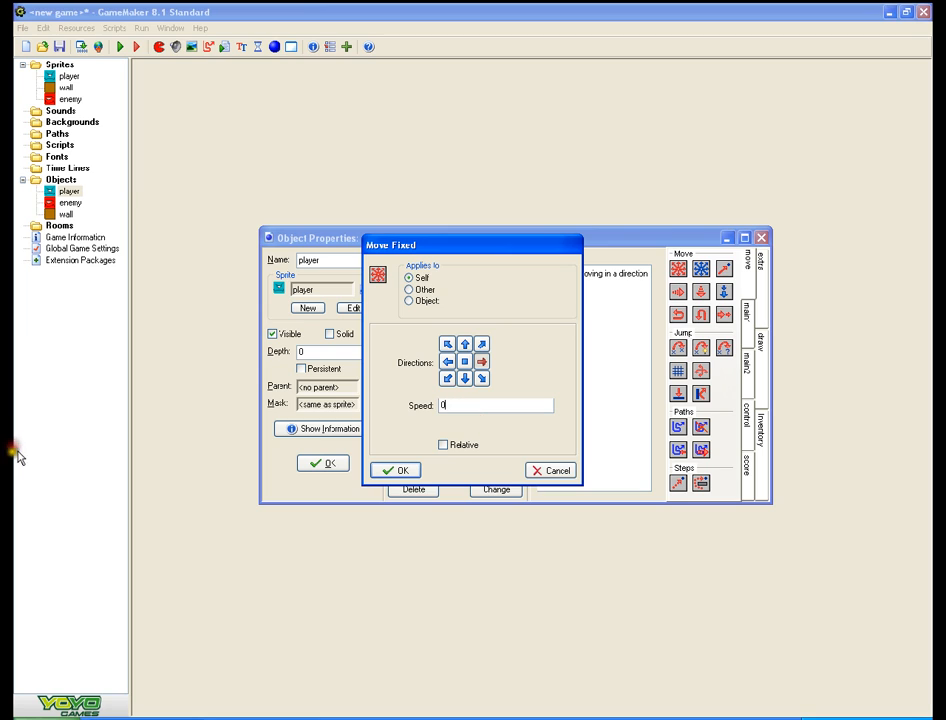
pyautogui.press('BackSpace')
pyautogui.click(388, 471)
# - Review the actions of the W, S, D and A key press events and confirm the player object's properties
pyautogui.click(452, 312)
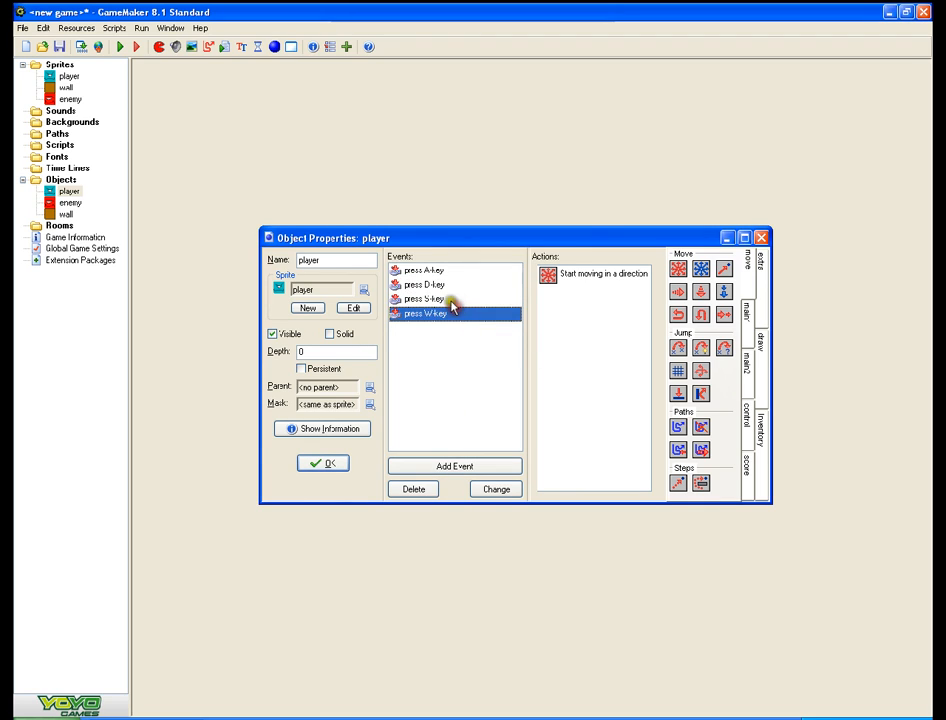
pyautogui.click(449, 298)
pyautogui.click(447, 285)
pyautogui.click(447, 271)
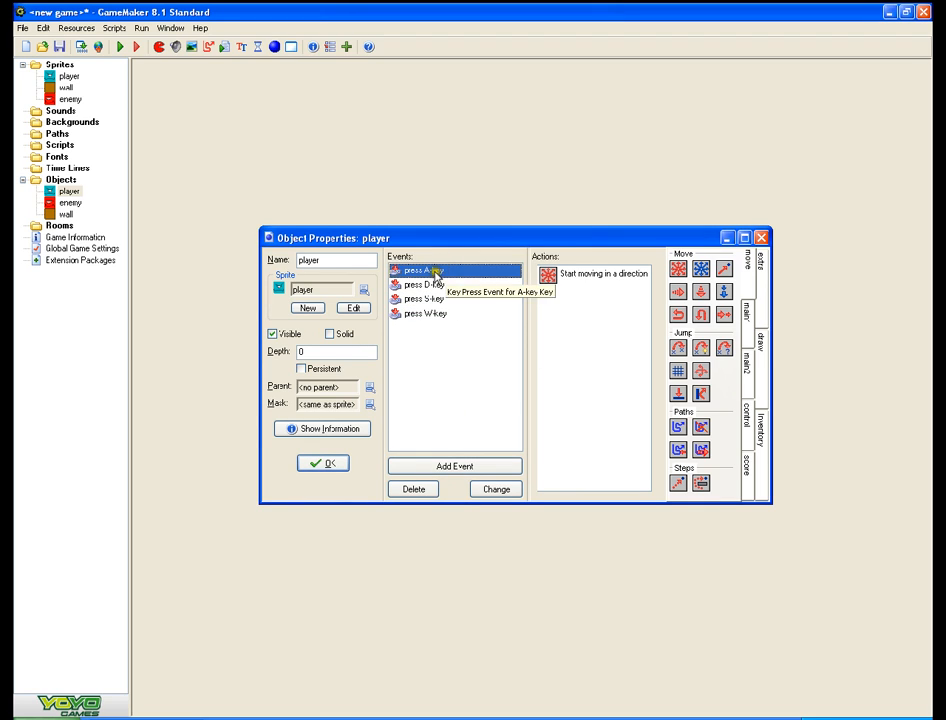
pyautogui.click(314, 462)
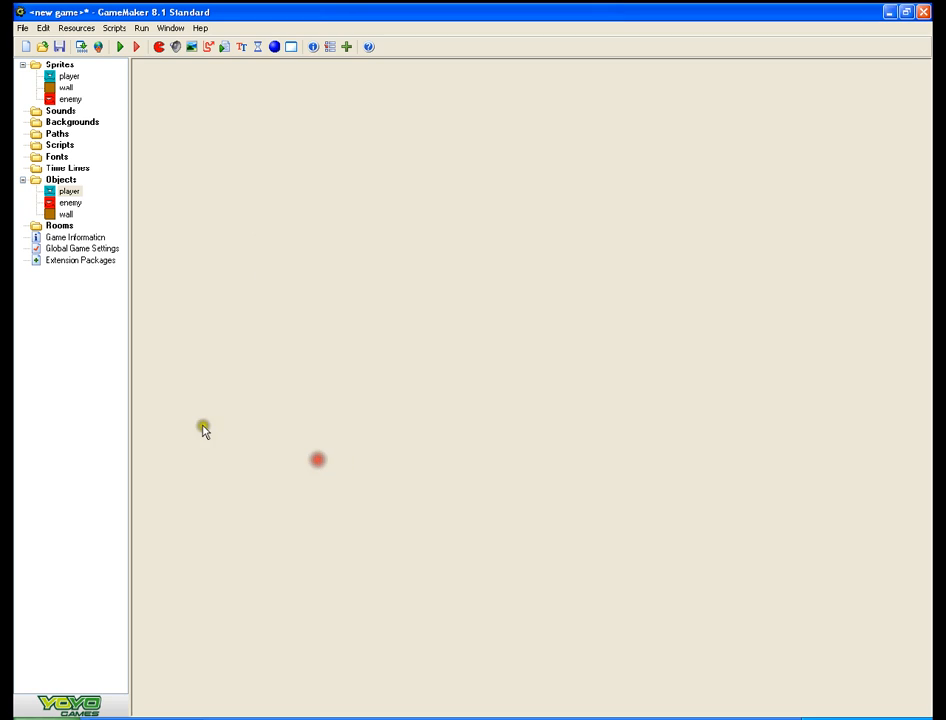
# - Create a new room, place one player object right of the room's centre, and save the room
pyautogui.rightClick(52, 228)
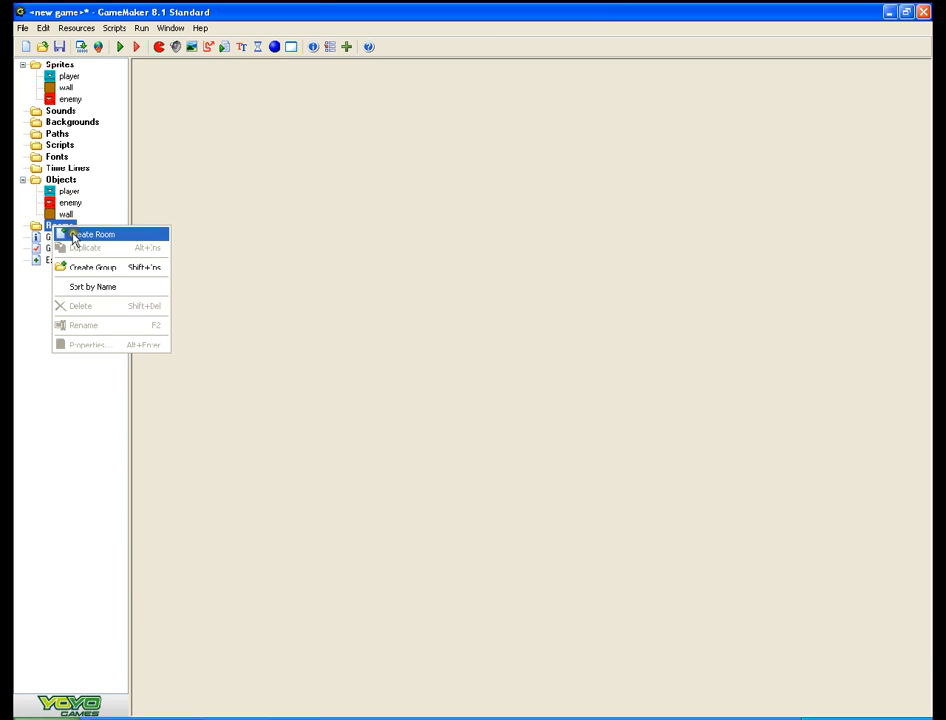
pyautogui.click(70, 234)
pyautogui.rightClick(300, 331)
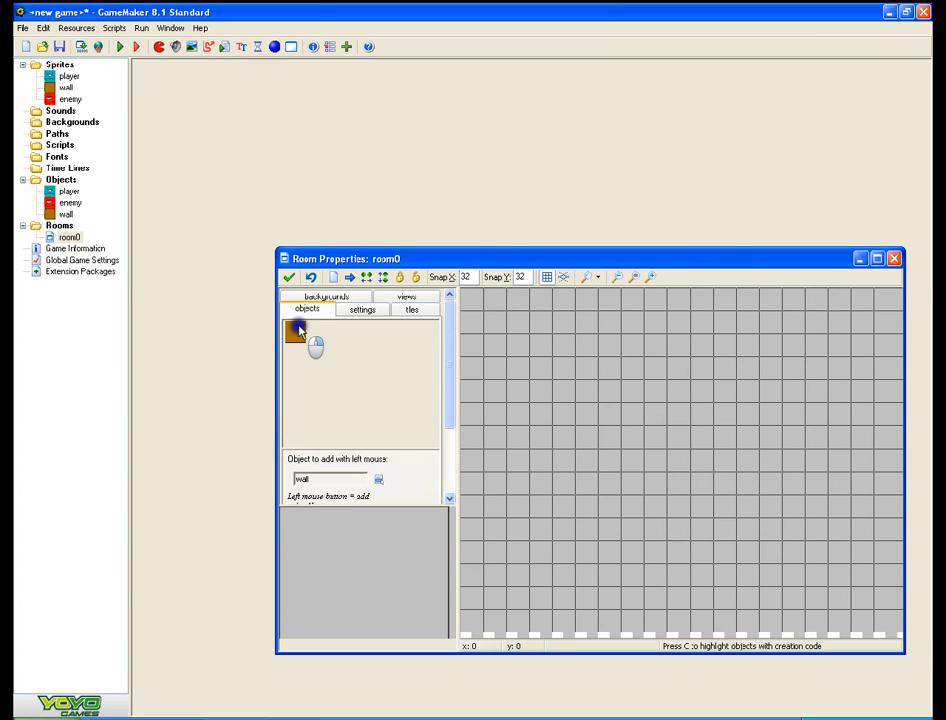
pyautogui.click(327, 332)
pyautogui.click(769, 445)
pyautogui.click(289, 277)
# - Reopen room0 and examine its size and speed settings and the options for adding objects
pyautogui.click(62, 238)
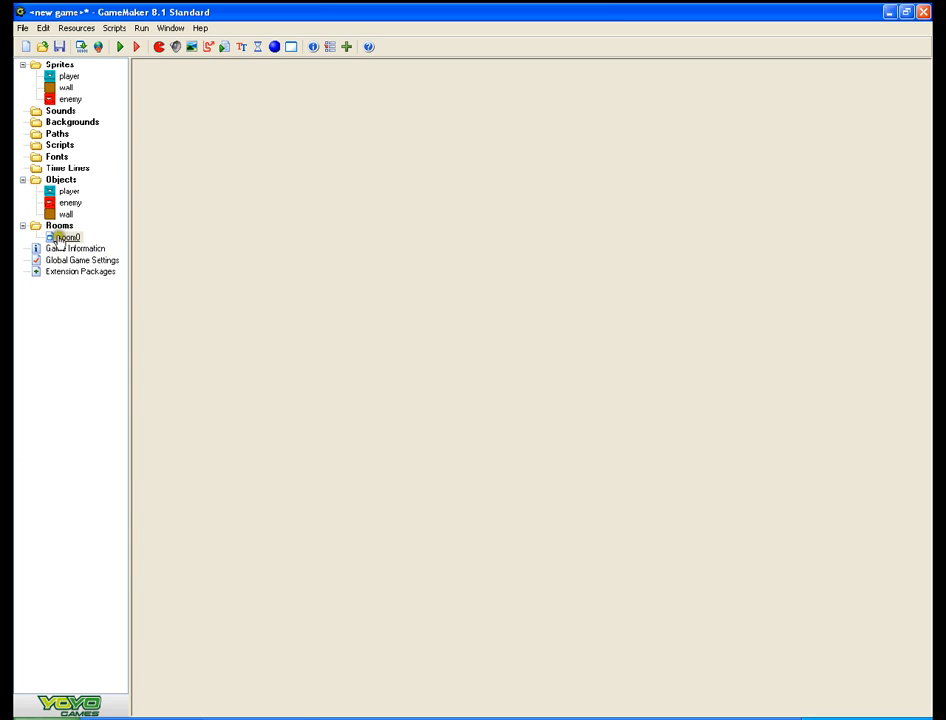
pyautogui.doubleClick(62, 238)
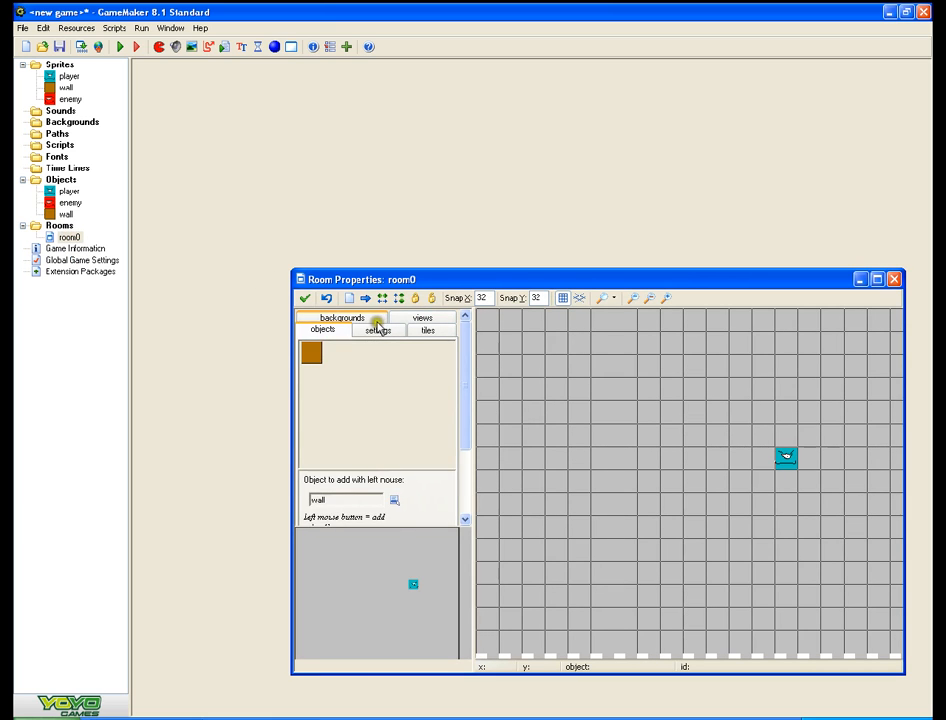
pyautogui.click(378, 330)
pyautogui.click(357, 401)
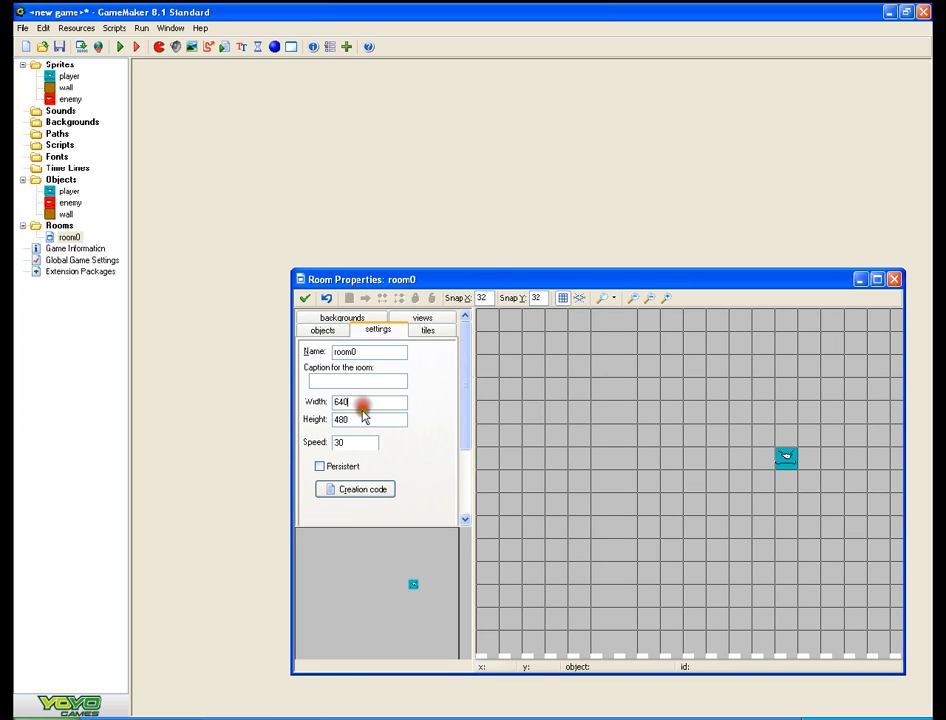
pyautogui.click(330, 328)
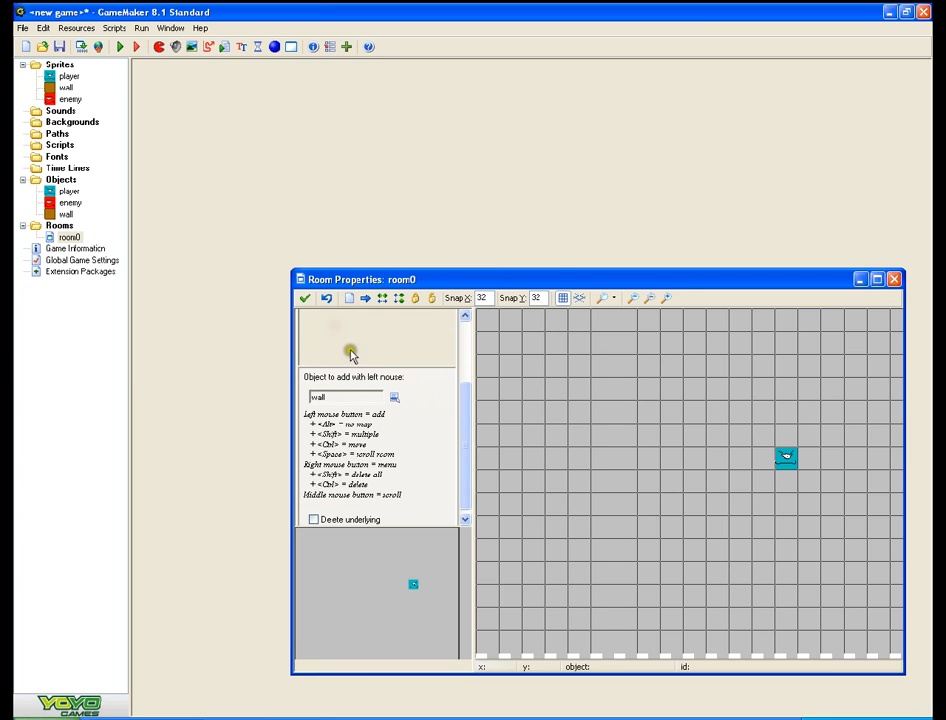
pyautogui.scroll(3, 362, 358)
pyautogui.scroll(-3, 477, 403)
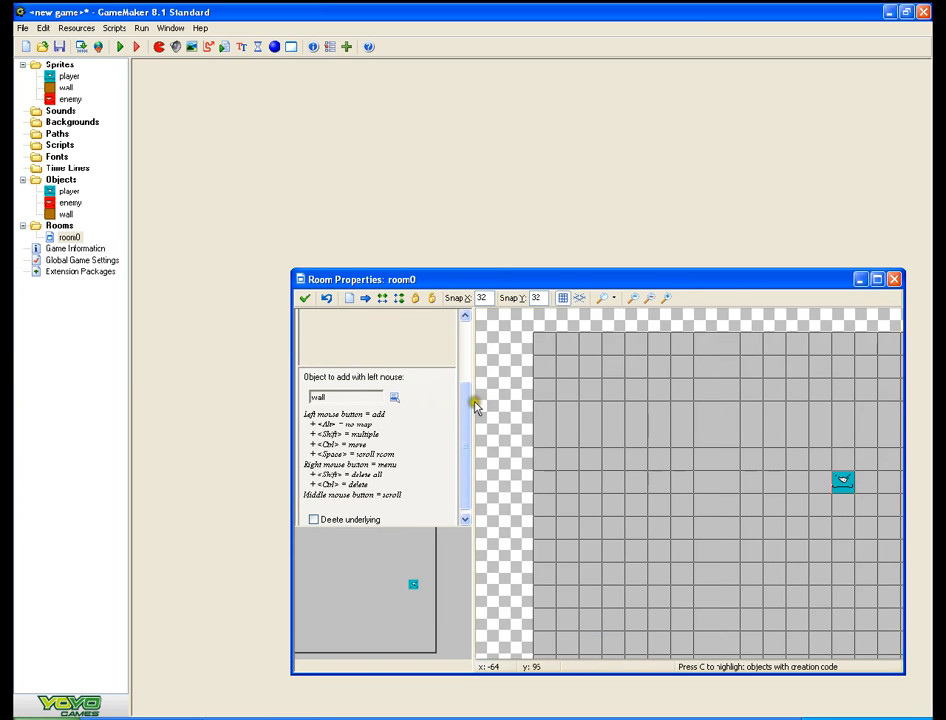
pyautogui.moveTo(464, 404); pyautogui.dragTo(446, 317)
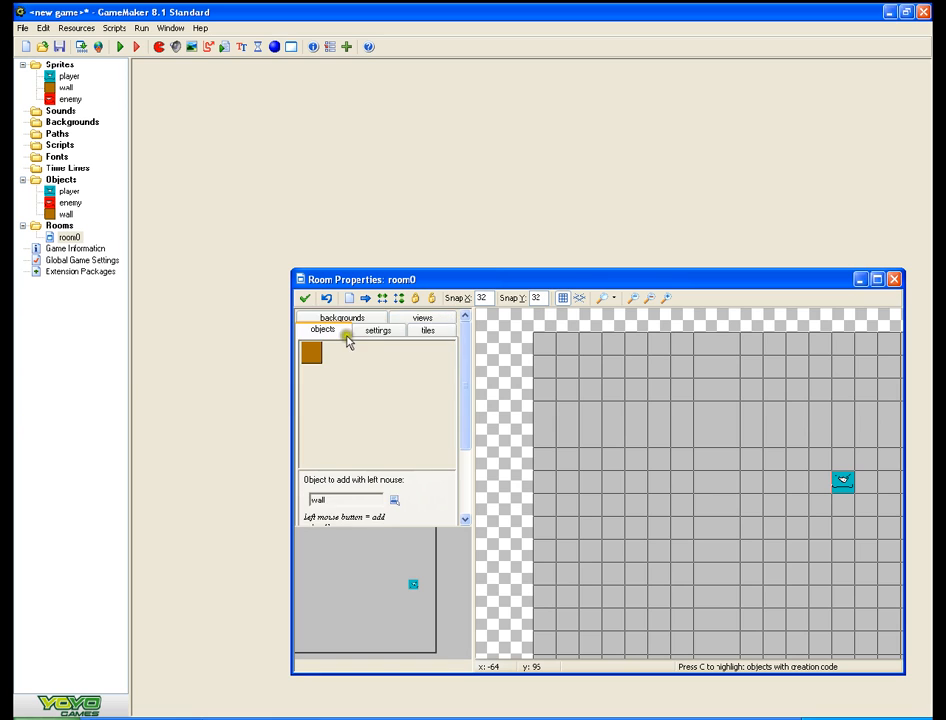
# - Set the background colour of room0 to bright green, check the room's view settings and save the room
pyautogui.click(337, 317)
pyautogui.click(376, 337)
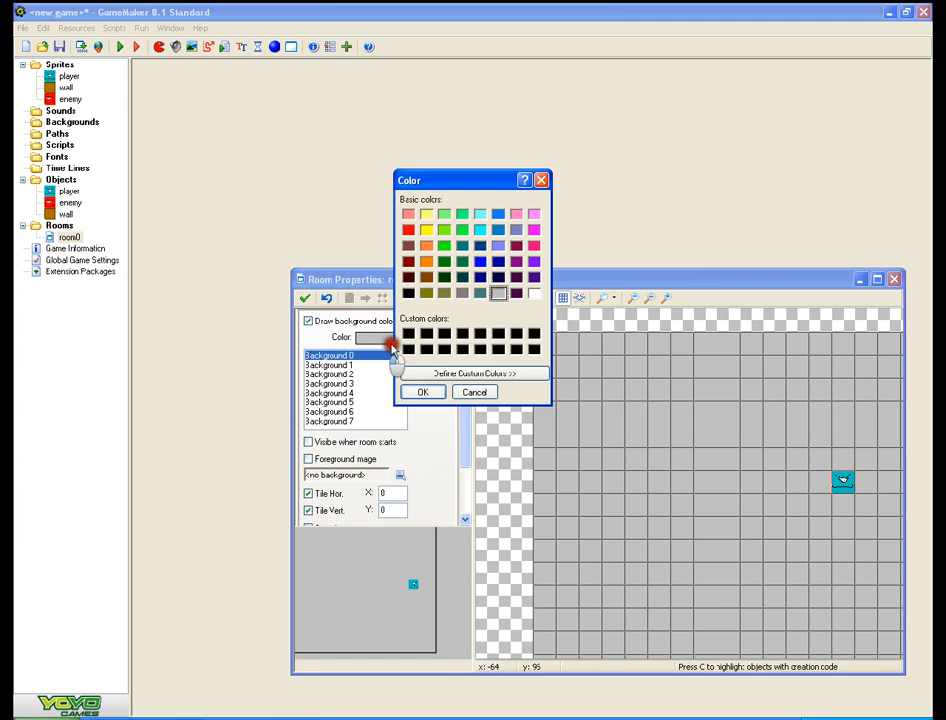
pyautogui.click(444, 245)
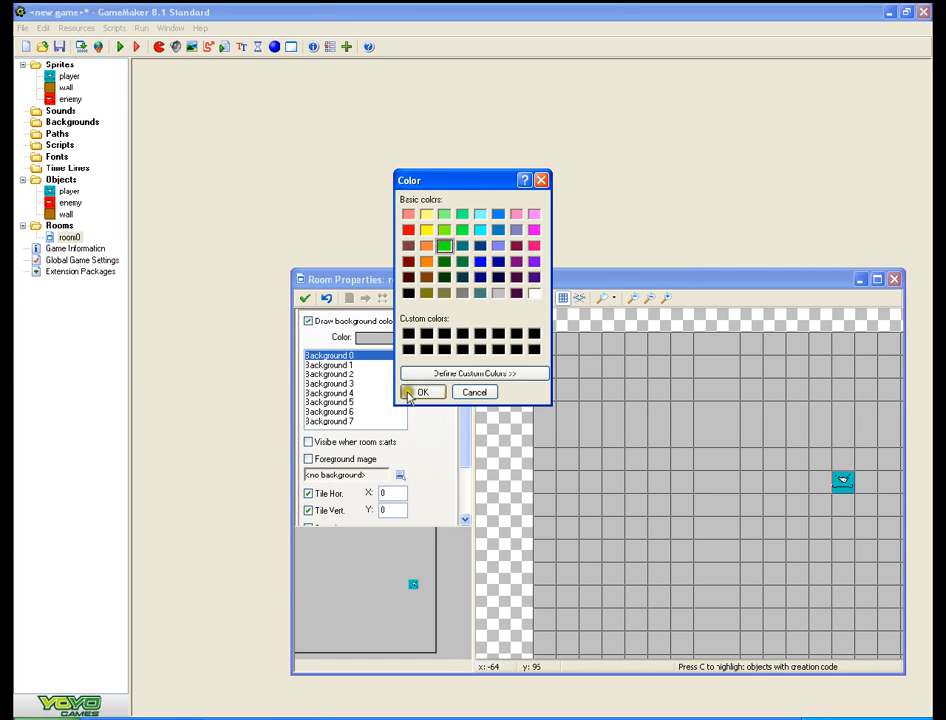
pyautogui.click(416, 392)
pyautogui.click(376, 336)
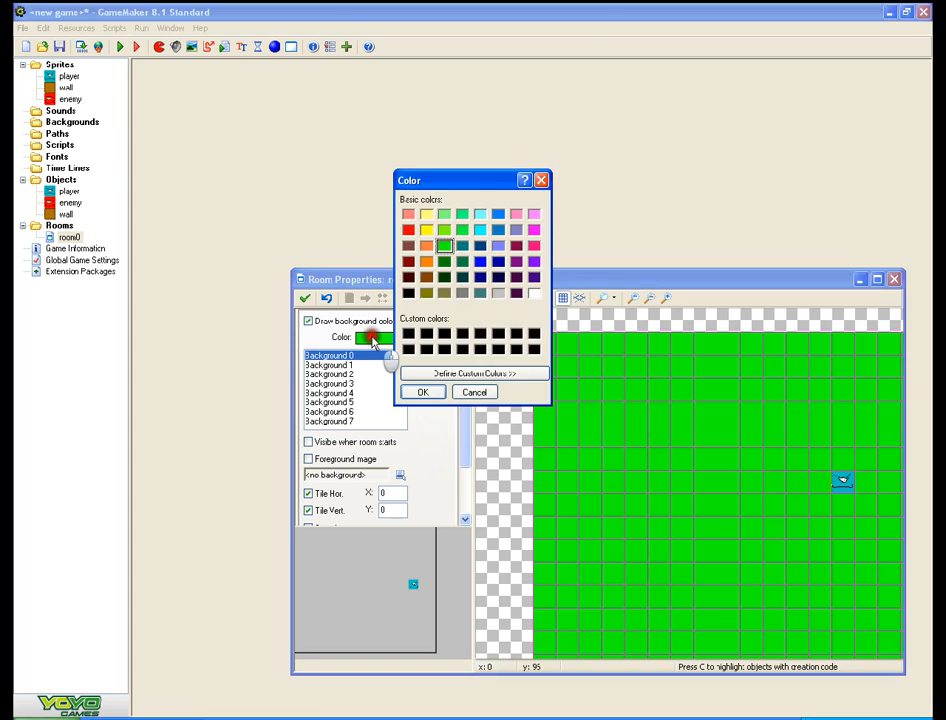
pyautogui.click(456, 393)
pyautogui.moveTo(464, 418)
pyautogui.mouseDown()
pyautogui.moveTo(475, 498)
pyautogui.moveTo(465, 416)
pyautogui.mouseUp()
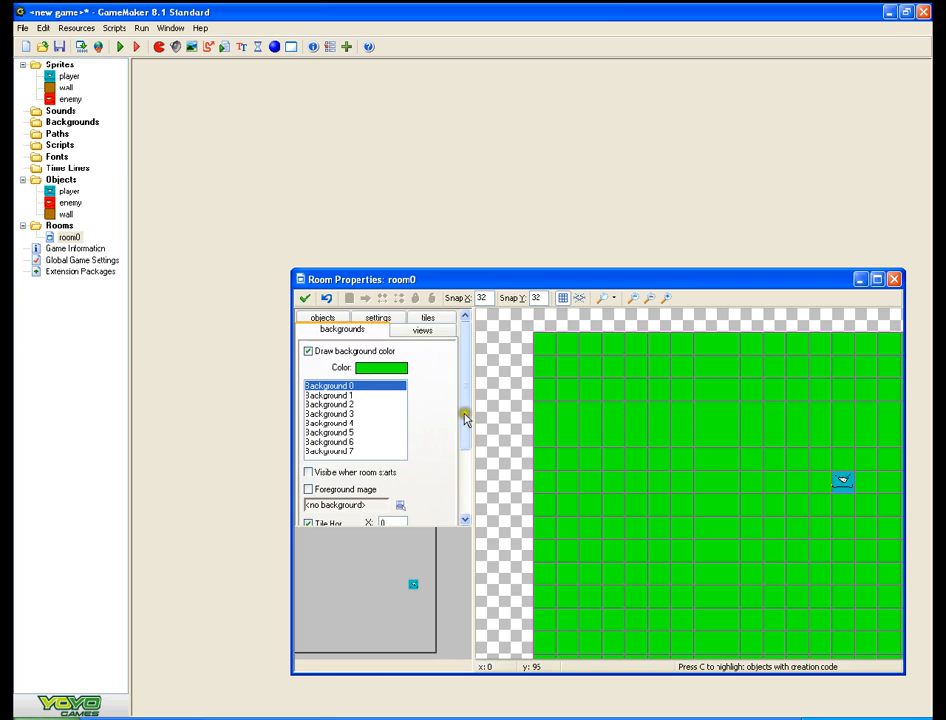
pyautogui.click(422, 330)
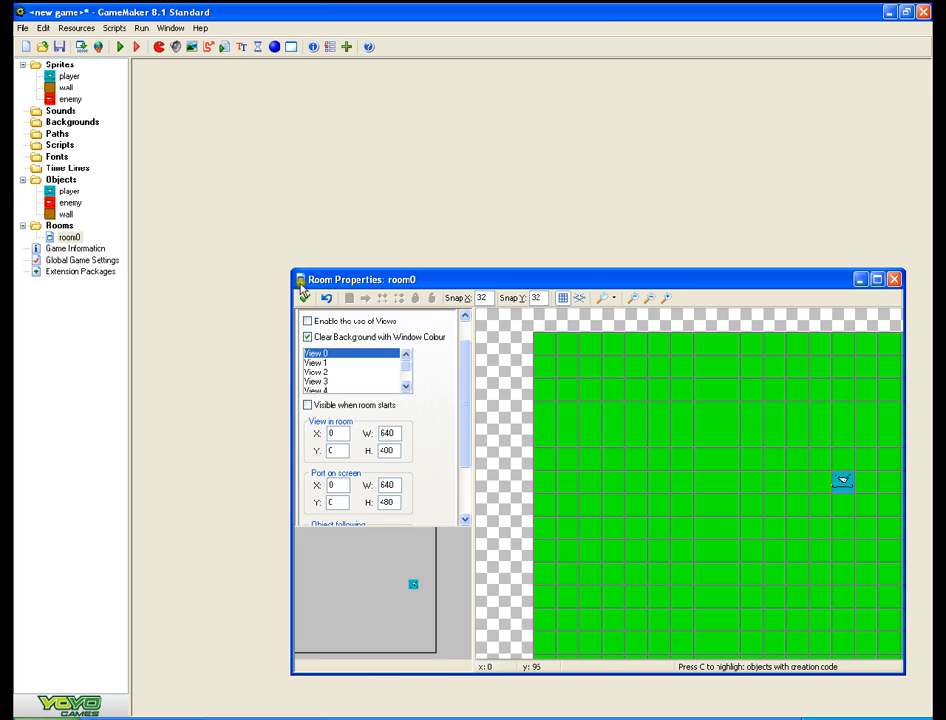
pyautogui.click(303, 299)
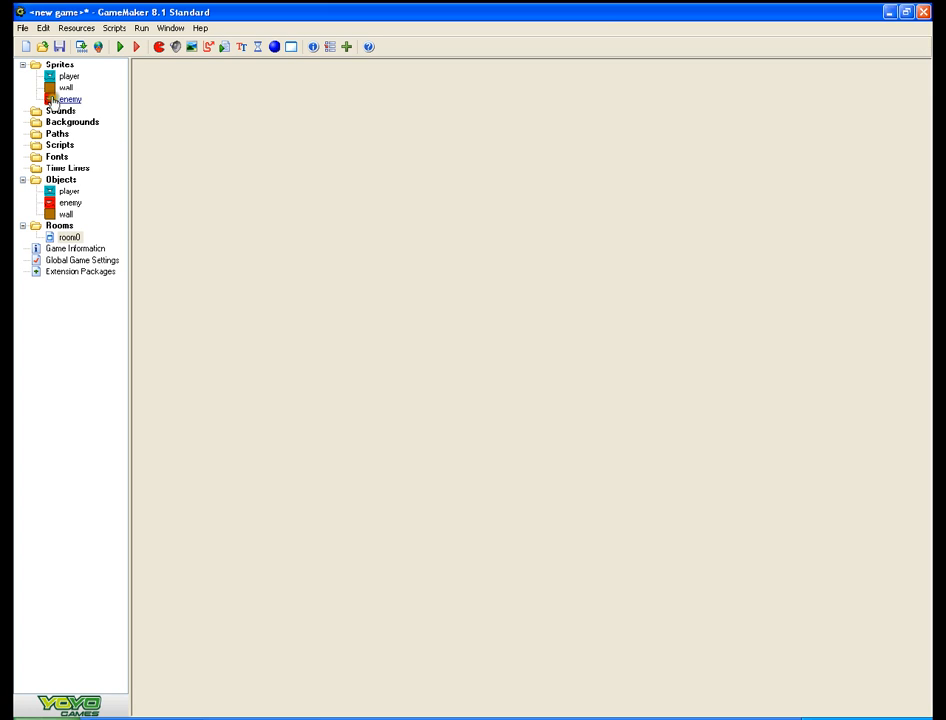
# - Reopen room0 and try to run the game
pyautogui.click(69, 238)
pyautogui.doubleClick(69, 238)
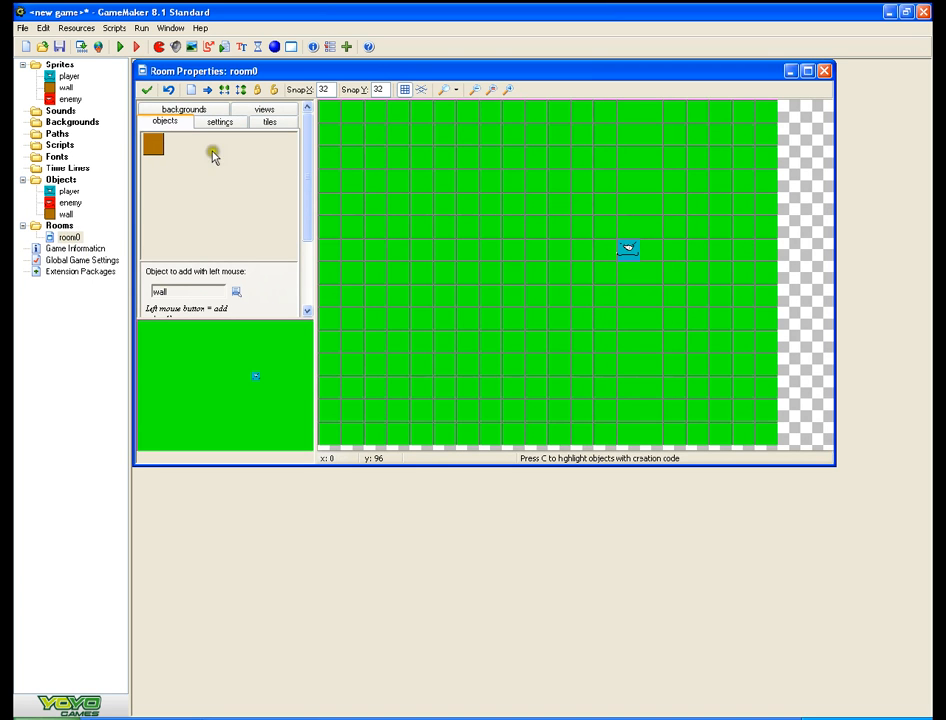
pyautogui.click(120, 47)
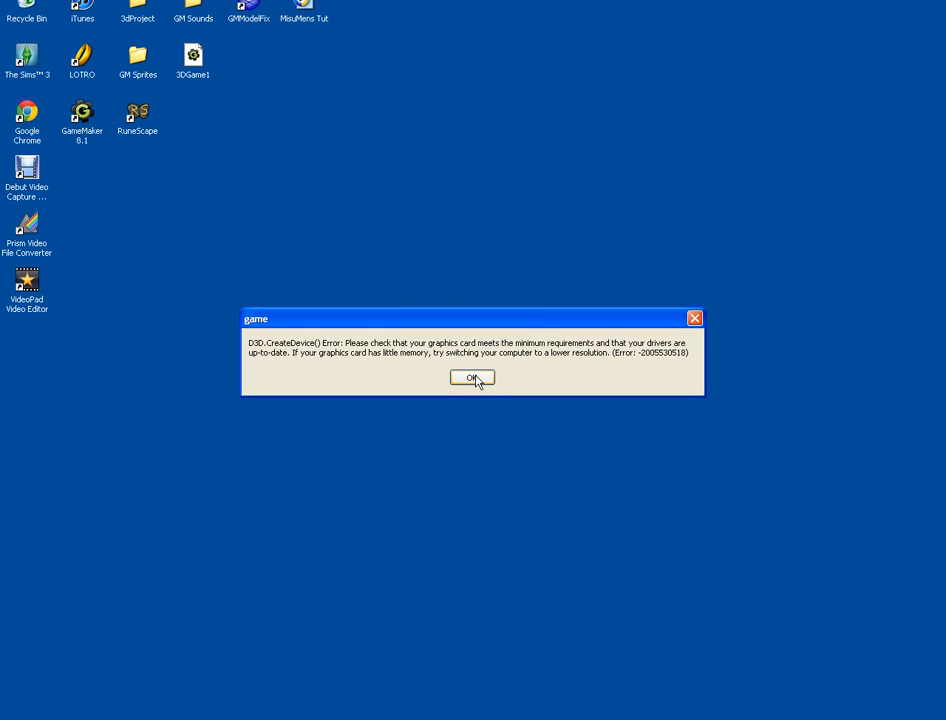
pyautogui.click(474, 378)
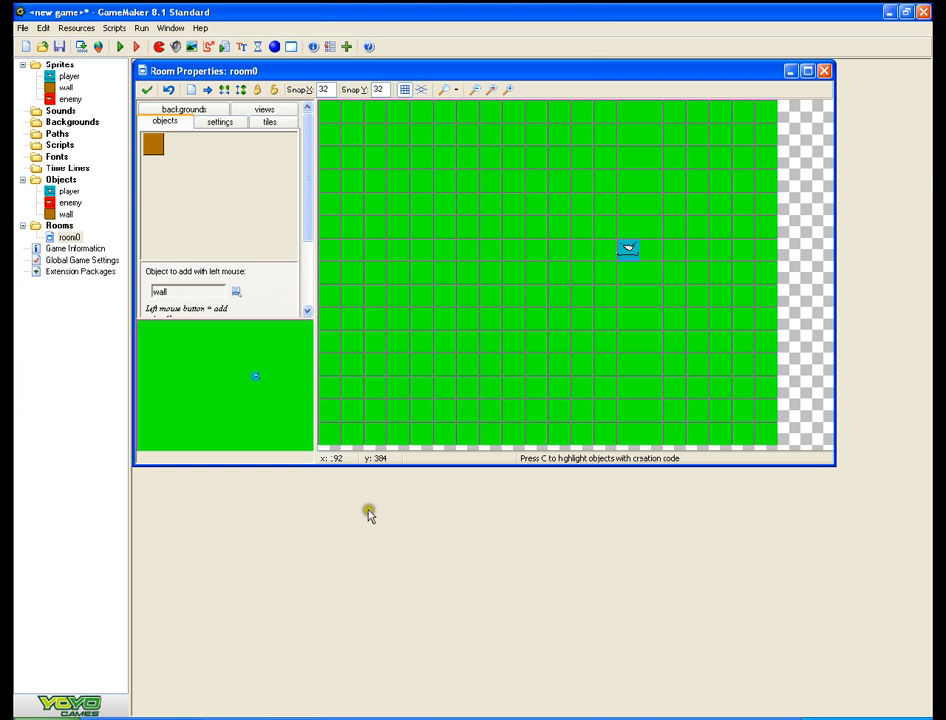
pyautogui.rightClick(838, 716)
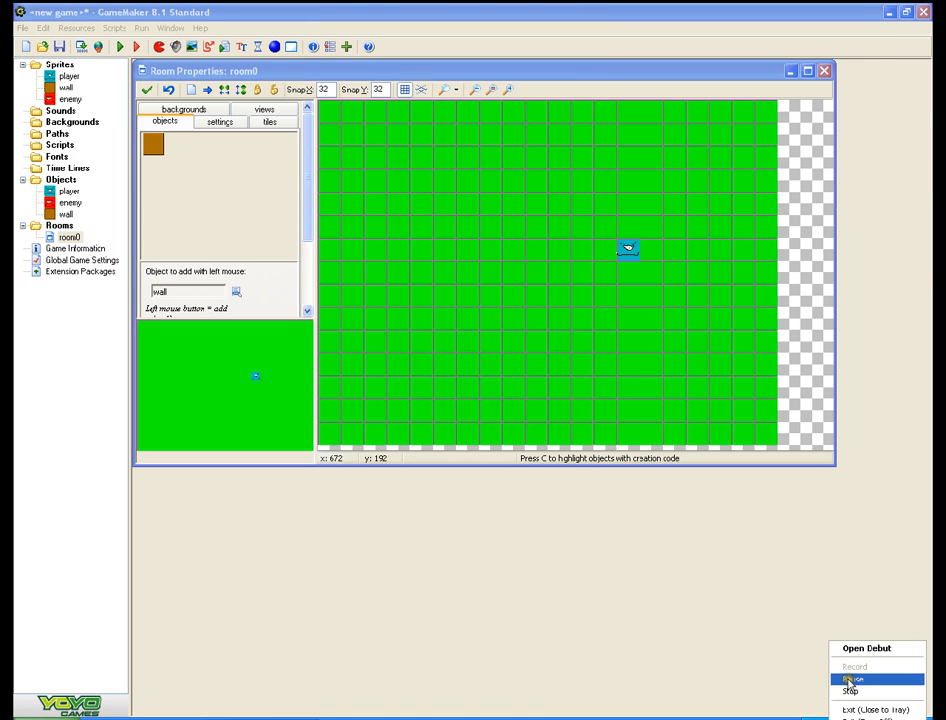
pyautogui.click(852, 680)
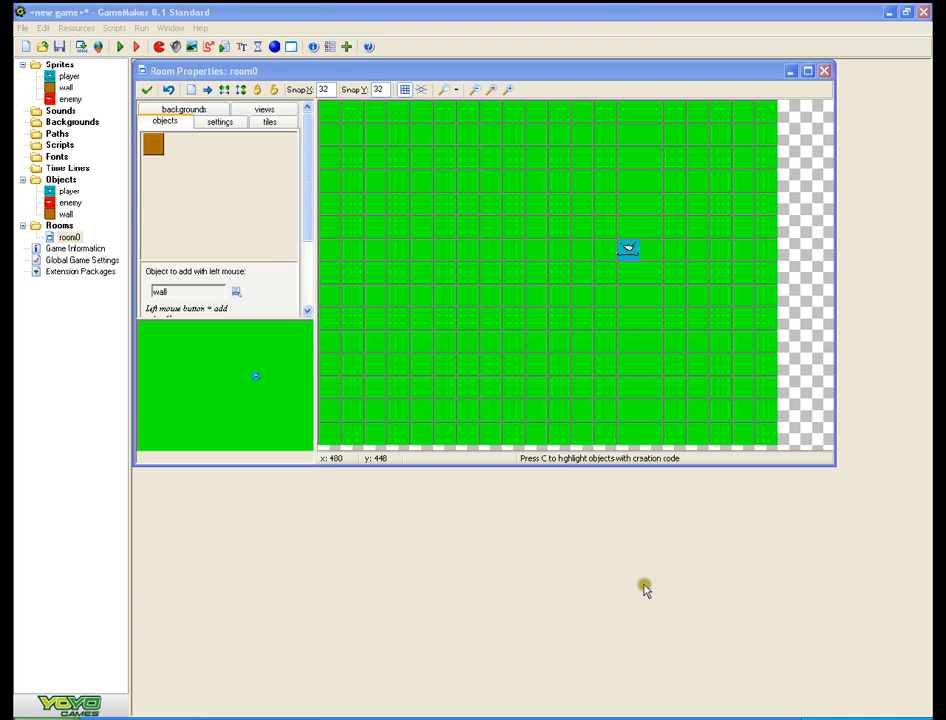
pyautogui.click(708, 559)
# - Run the game, test moving the player up, down, left and right, and close the game and the room properties
pyautogui.click(119, 47)
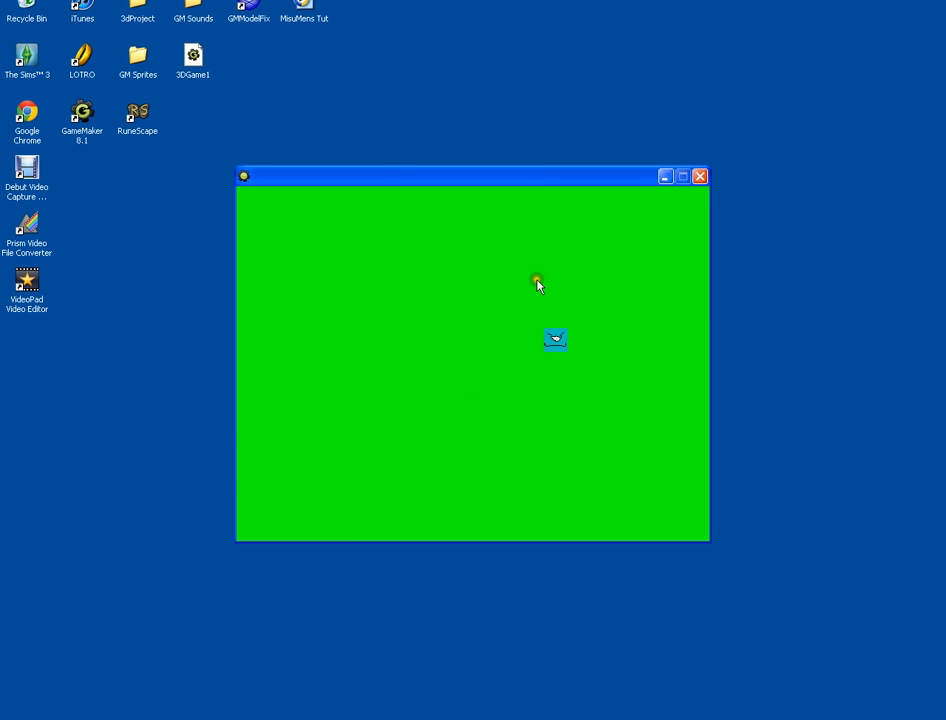
pyautogui.moveTo(367, 180); pyautogui.dragTo(381, 174)
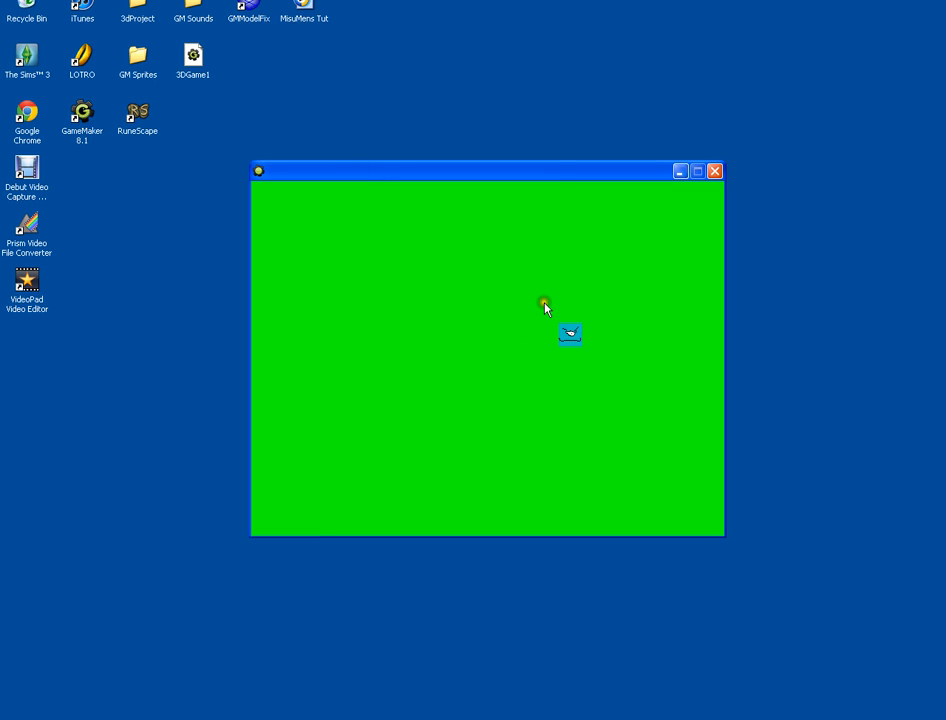
pyautogui.press('Up')
pyautogui.press('Up')
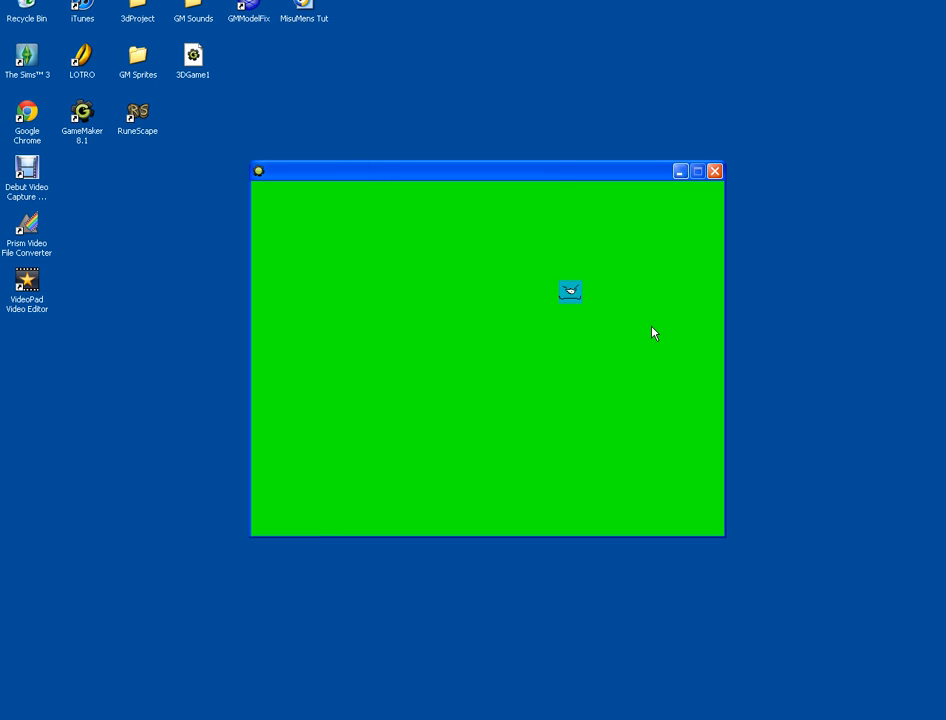
pyautogui.press('Down')
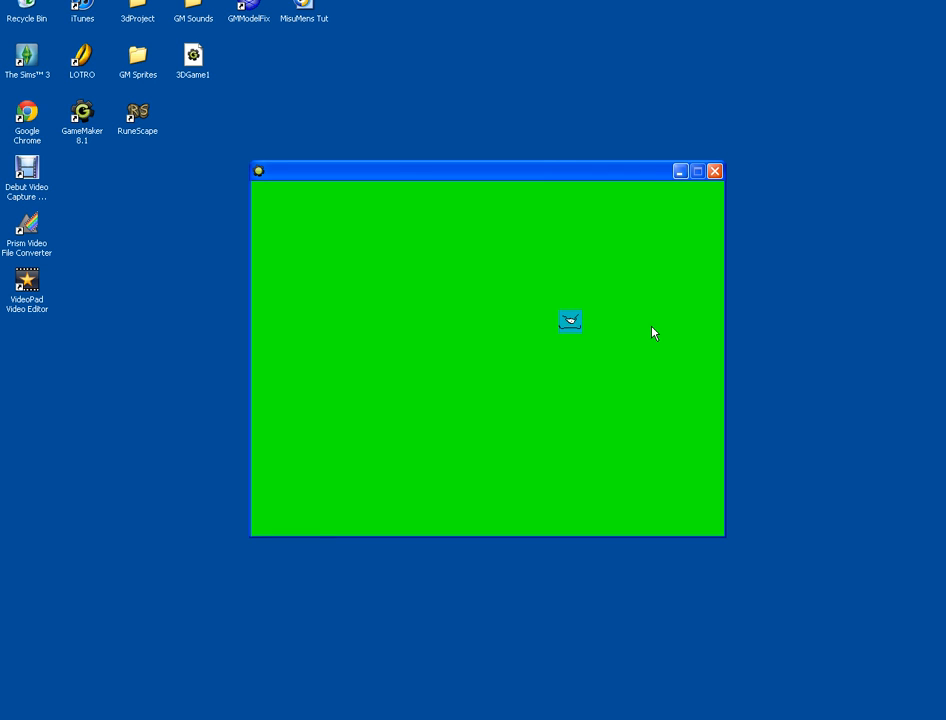
pyautogui.press('Left')
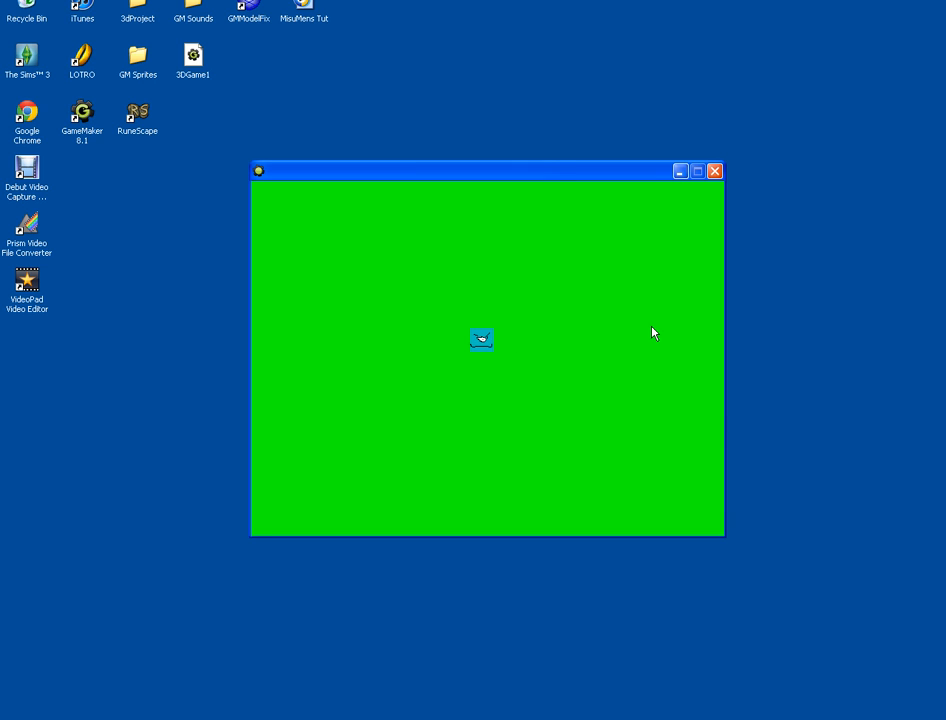
pyautogui.press('Right')
pyautogui.click(652, 327)
pyautogui.click(650, 326)
pyautogui.click(650, 326)
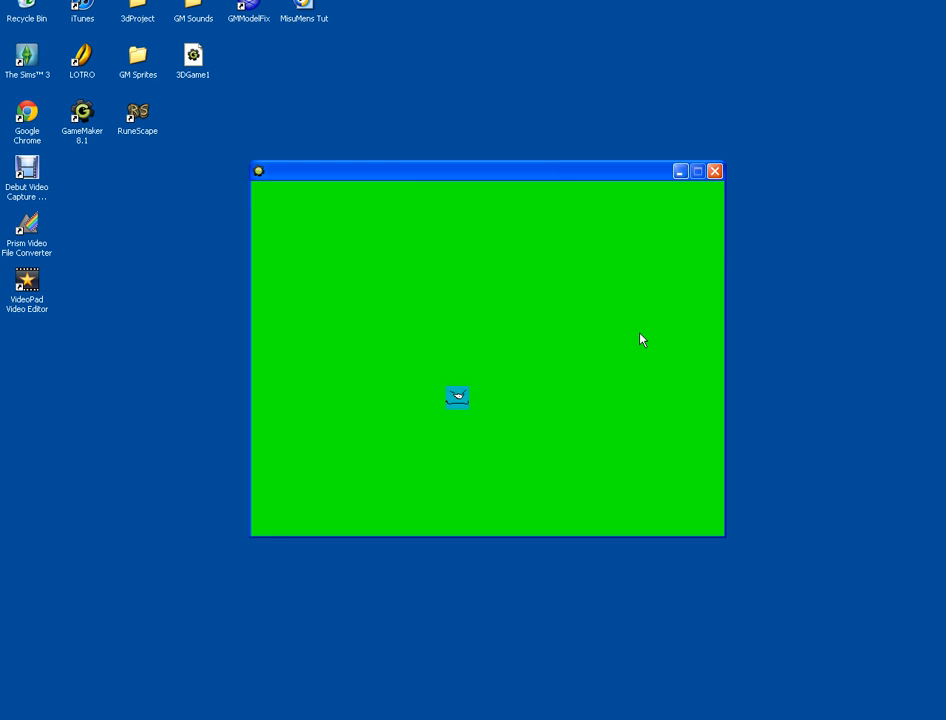
pyautogui.click(686, 321)
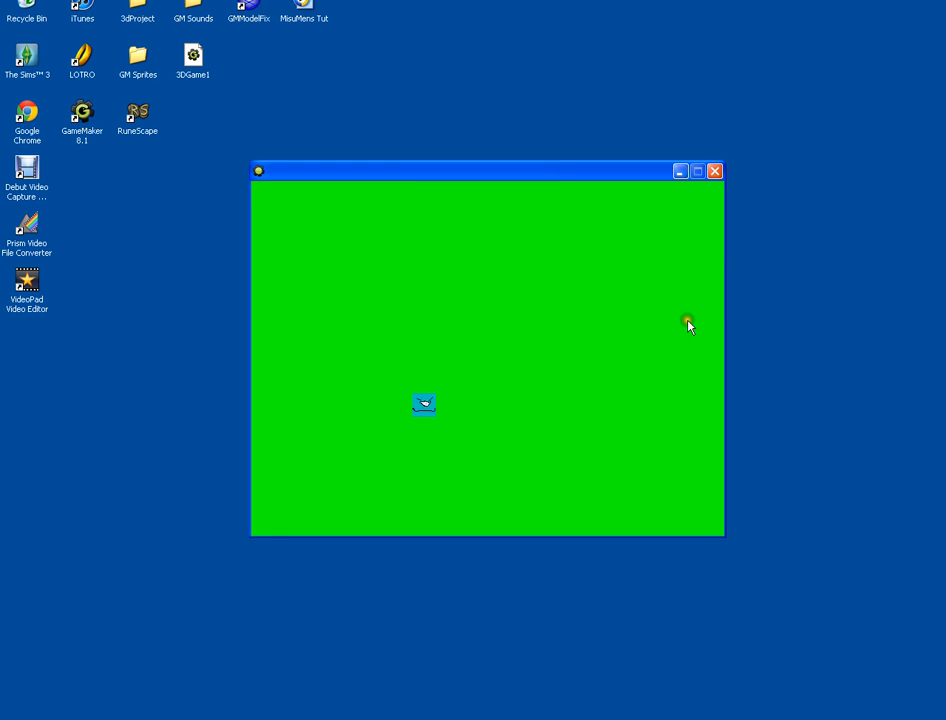
pyautogui.click(703, 251)
pyautogui.click(695, 226)
pyautogui.click(717, 171)
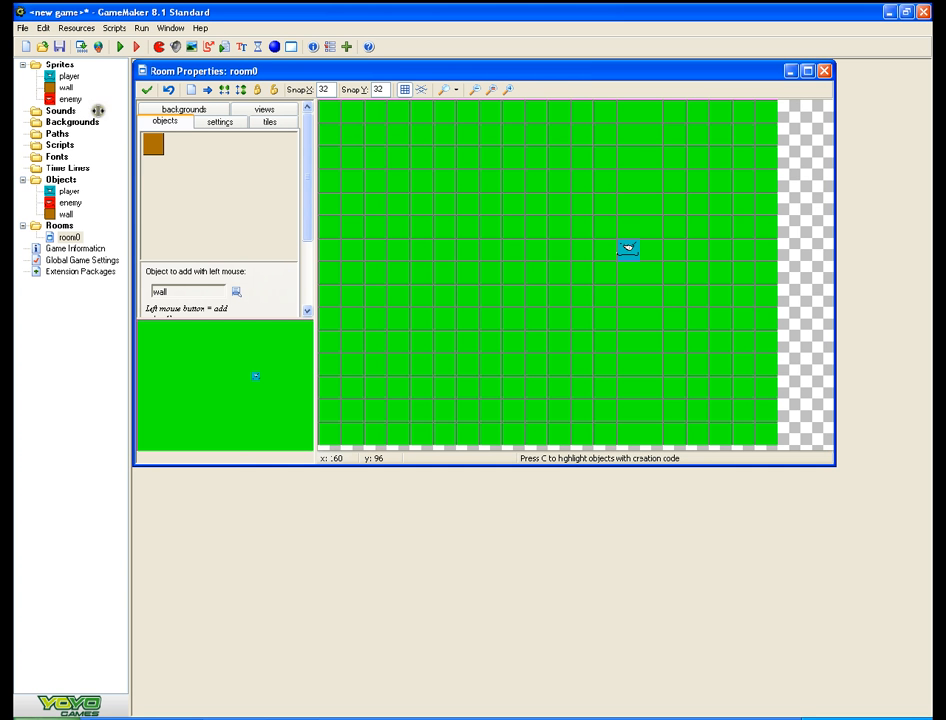
pyautogui.click(147, 89)
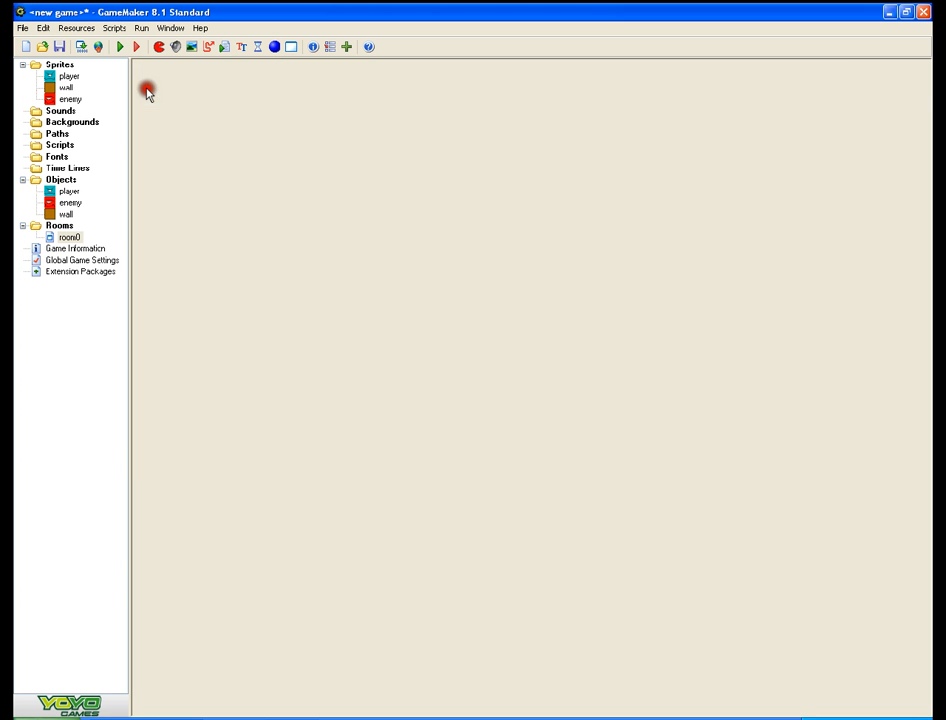
# - Open the player object and set the speed of the A key press event's Move Fixed action to 3
pyautogui.doubleClick(64, 191)
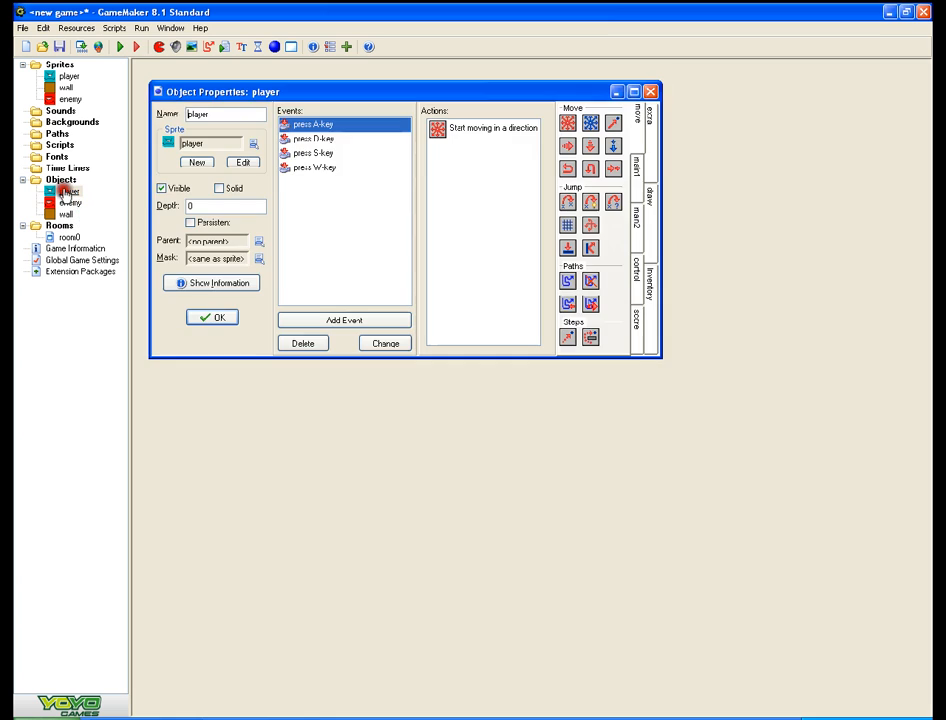
pyautogui.doubleClick(447, 128)
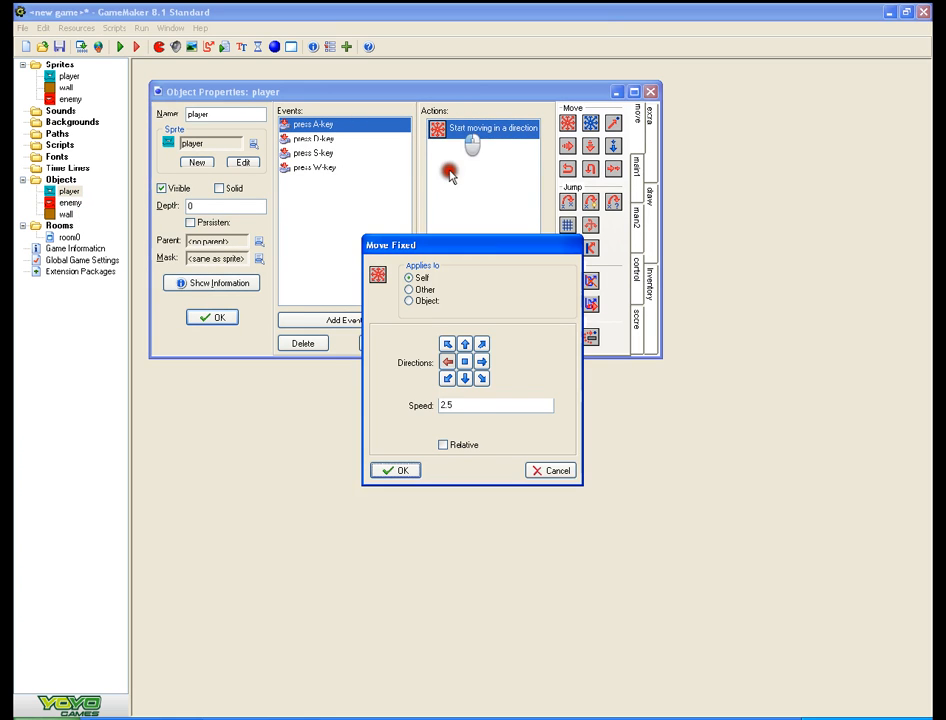
pyautogui.doubleClick(464, 405)
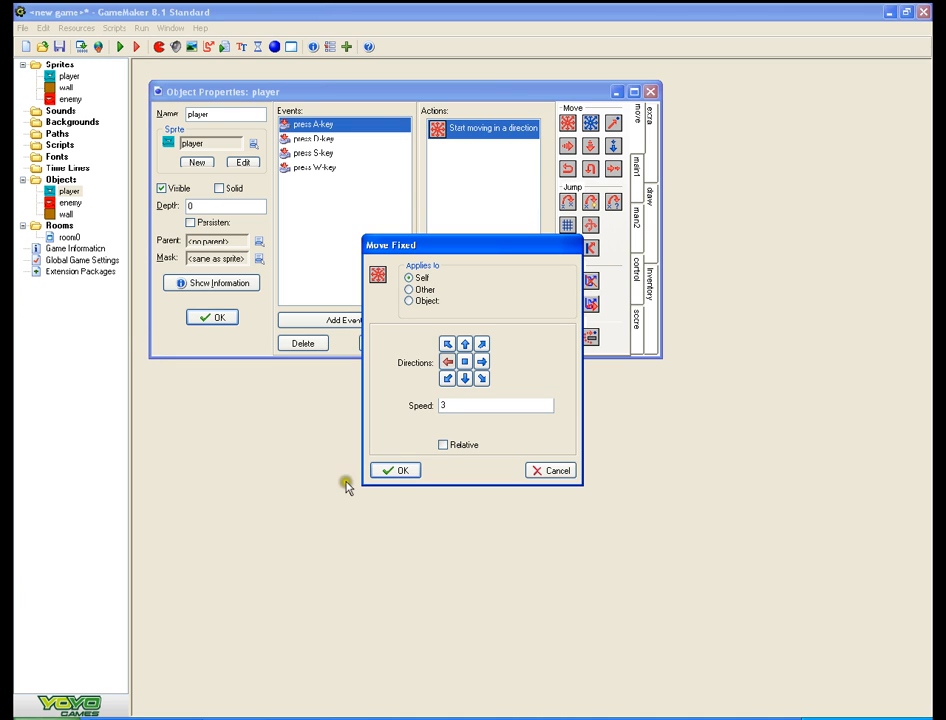
pyautogui.click(398, 470)
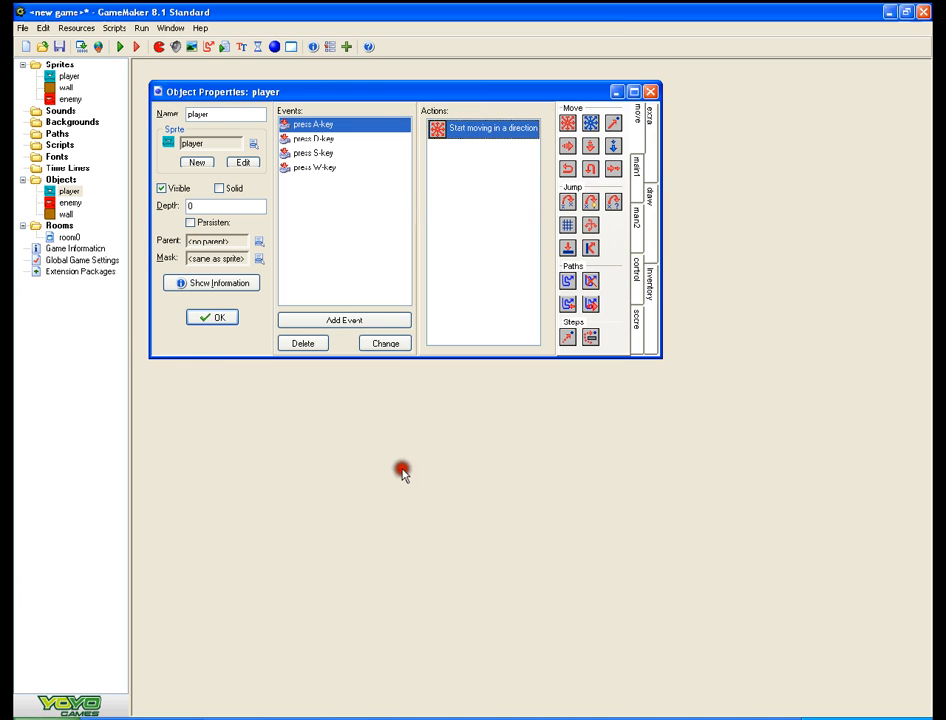
# - Set the speed of the Move Fixed action in the player's D key press event to 3
pyautogui.click(319, 139)
pyautogui.doubleClick(471, 128)
pyautogui.doubleClick(464, 410)
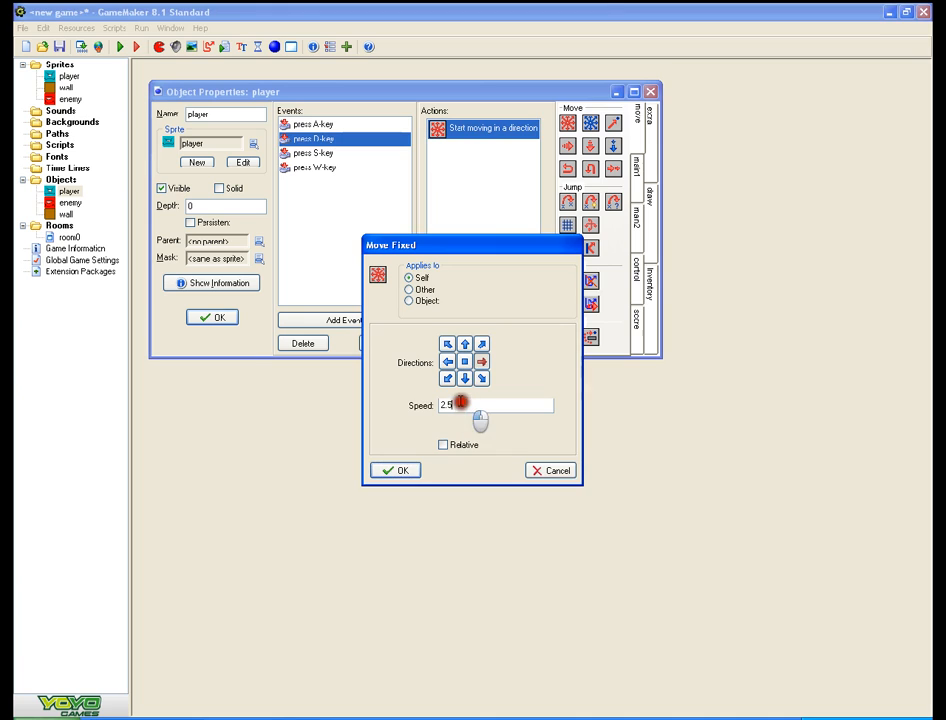
pyautogui.press('BackSpace')
pyautogui.write('3')
pyautogui.click(400, 471)
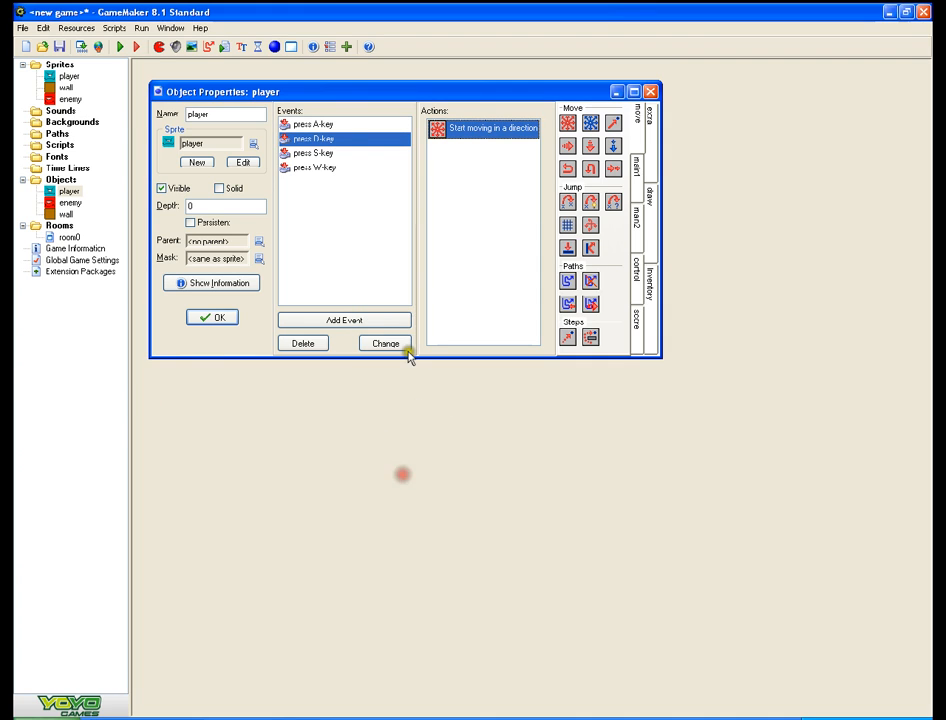
# - Set the speed of the Move Fixed action in the player's S key press event to 3
pyautogui.click(317, 152)
pyautogui.doubleClick(490, 128)
pyautogui.click(530, 408)
pyautogui.doubleClick(503, 405)
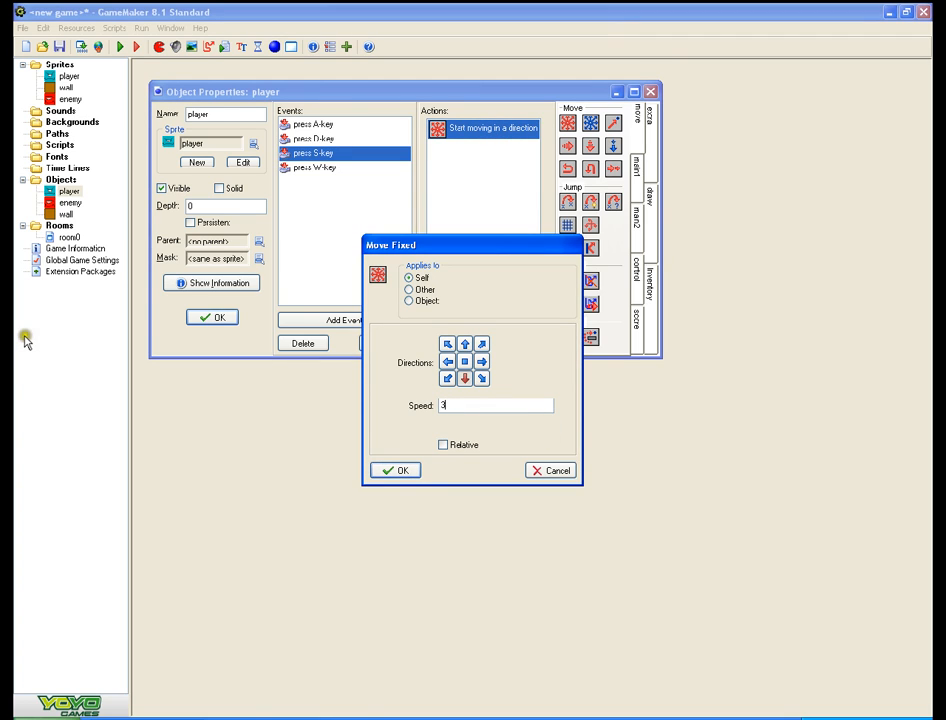
pyautogui.click(400, 470)
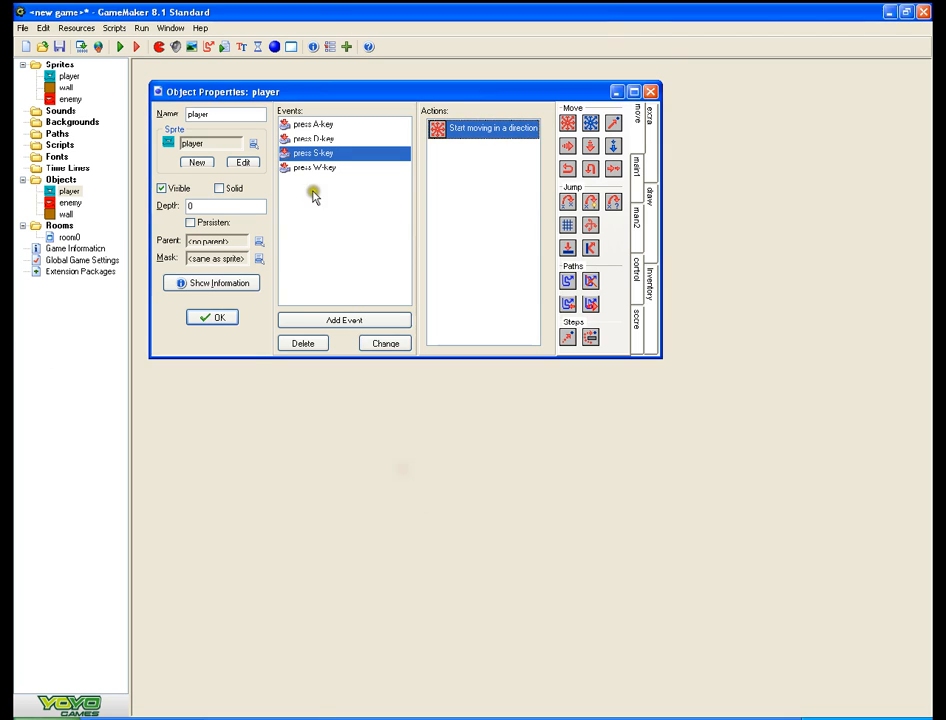
# - Replace the speed value of the Move Fixed action in the player's W key press event
pyautogui.click(318, 167)
pyautogui.doubleClick(477, 130)
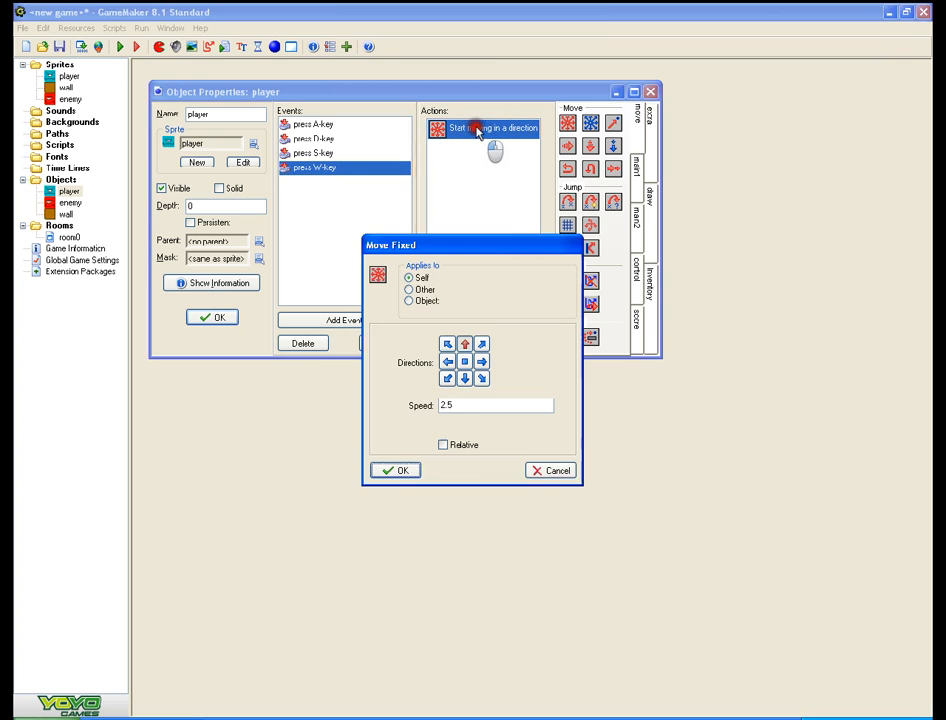
pyautogui.doubleClick(468, 404)
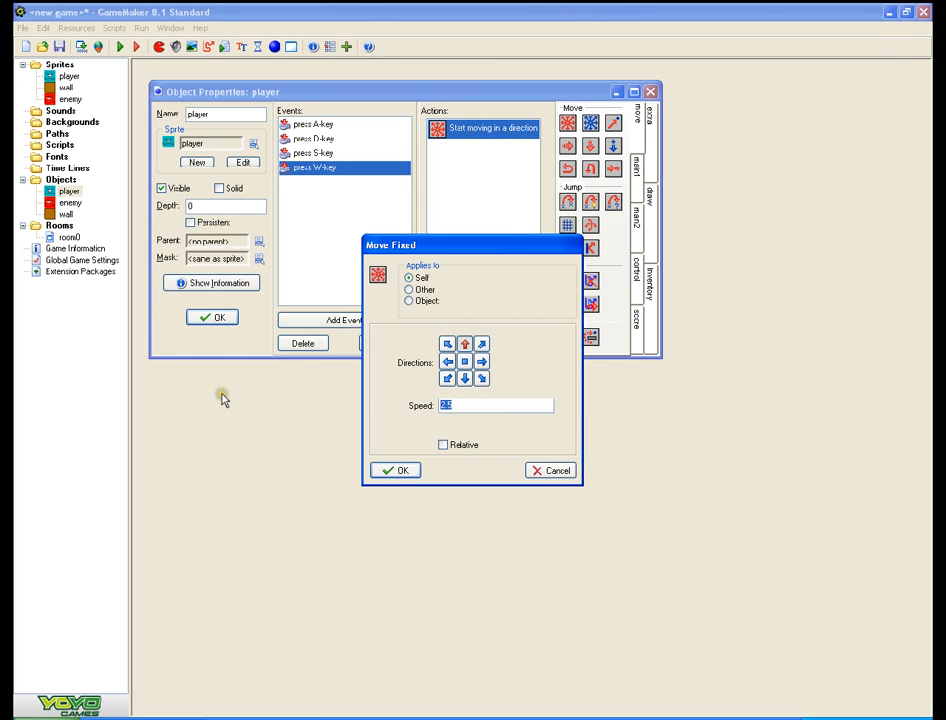
pyautogui.press('BackSpace')
pyautogui.click(398, 470)
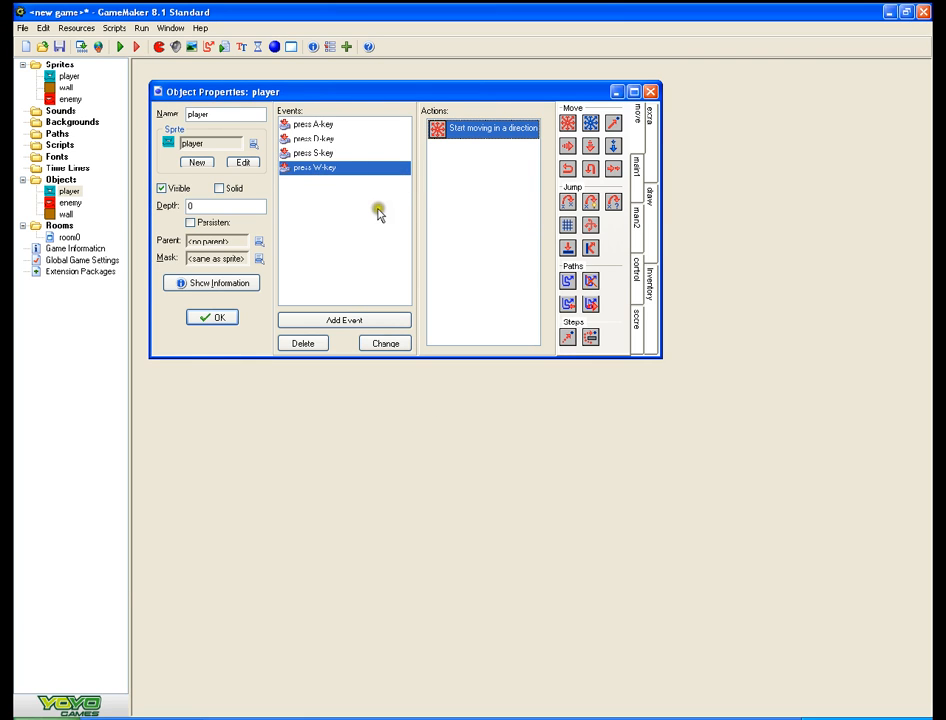
# - Go through the player's A, D, S and W key press events and check the movement action in each
pyautogui.click(441, 136)
pyautogui.click(380, 152)
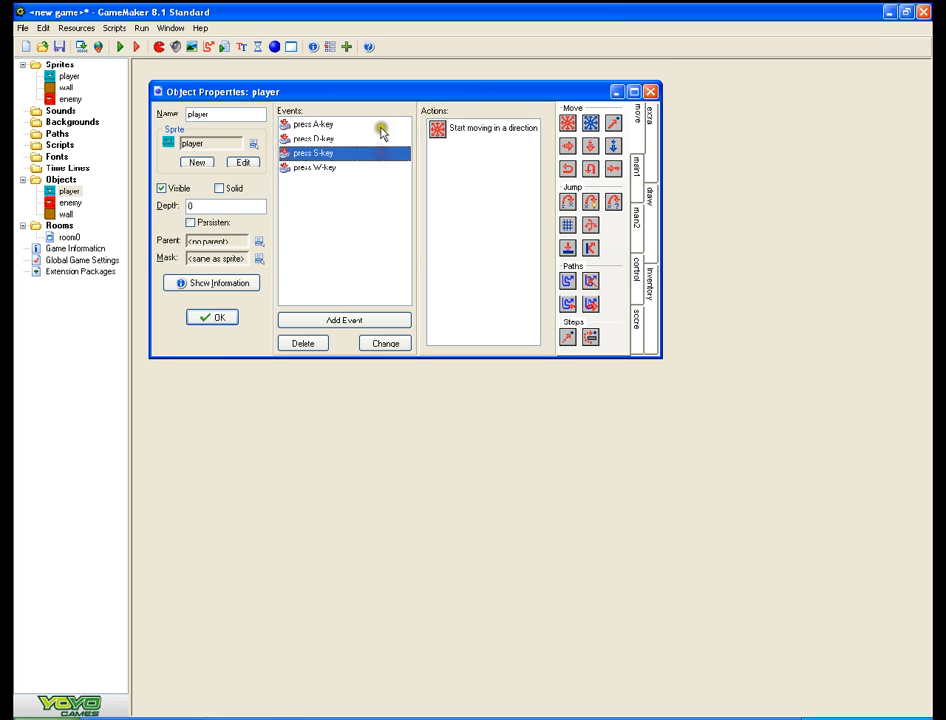
pyautogui.click(372, 139)
pyautogui.click(372, 126)
pyautogui.click(363, 140)
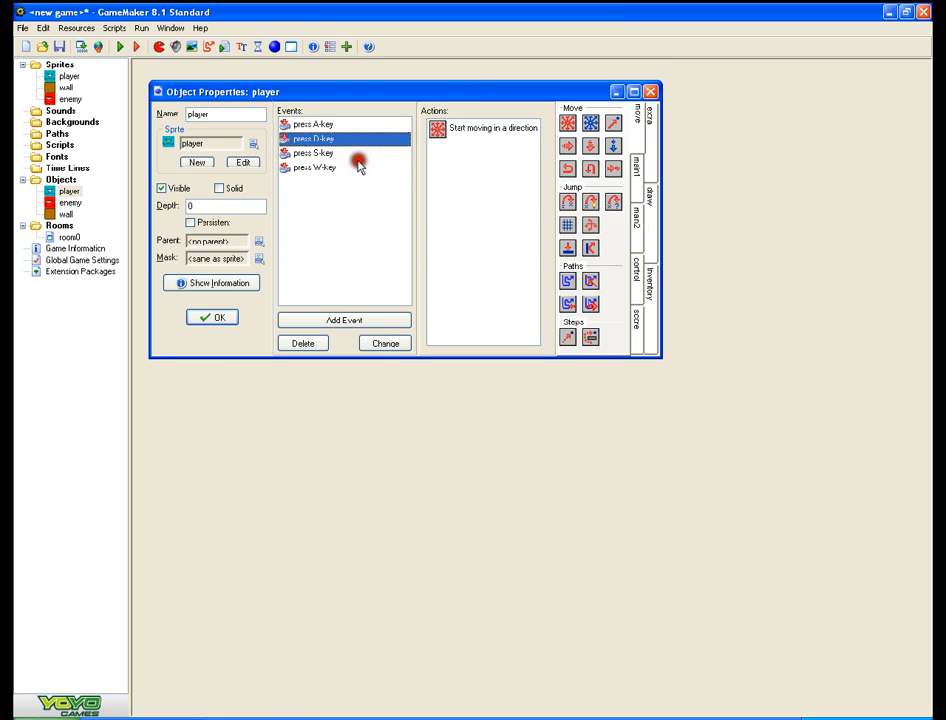
pyautogui.click(360, 168)
pyautogui.click(363, 152)
pyautogui.click(361, 139)
pyautogui.click(361, 126)
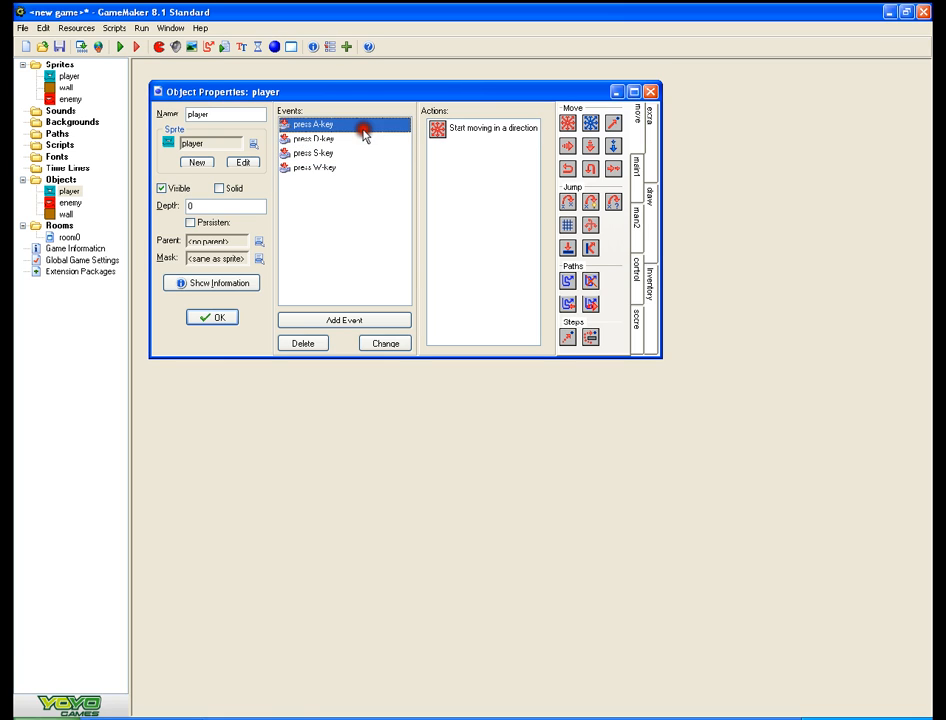
pyautogui.click(358, 153)
pyautogui.click(362, 168)
pyautogui.click(364, 170)
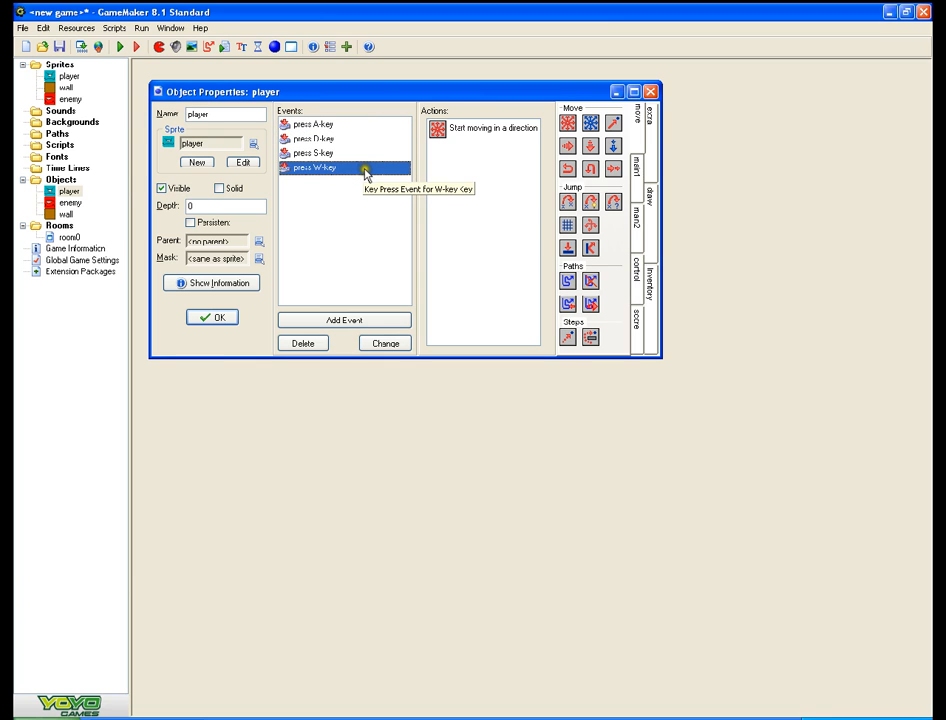
pyautogui.click(341, 320)
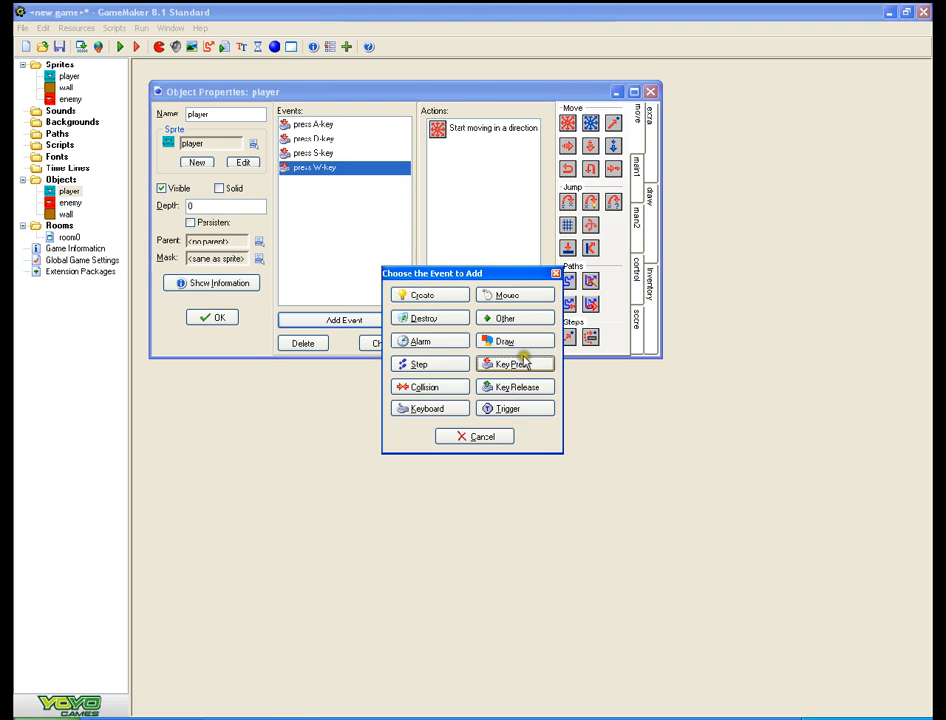
pyautogui.click(505, 388)
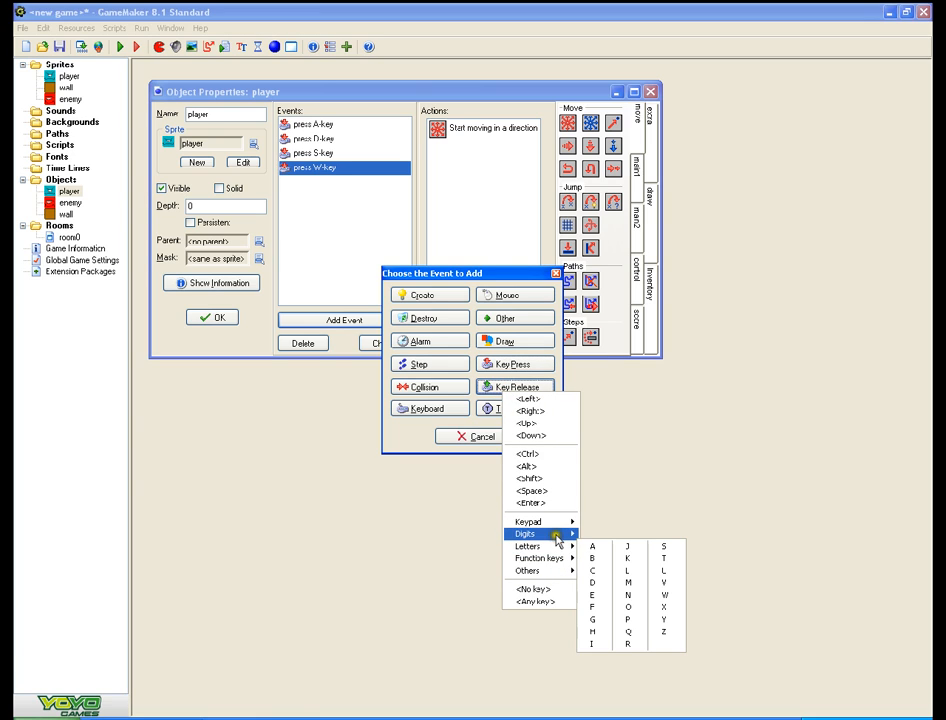
pyautogui.click(323, 540)
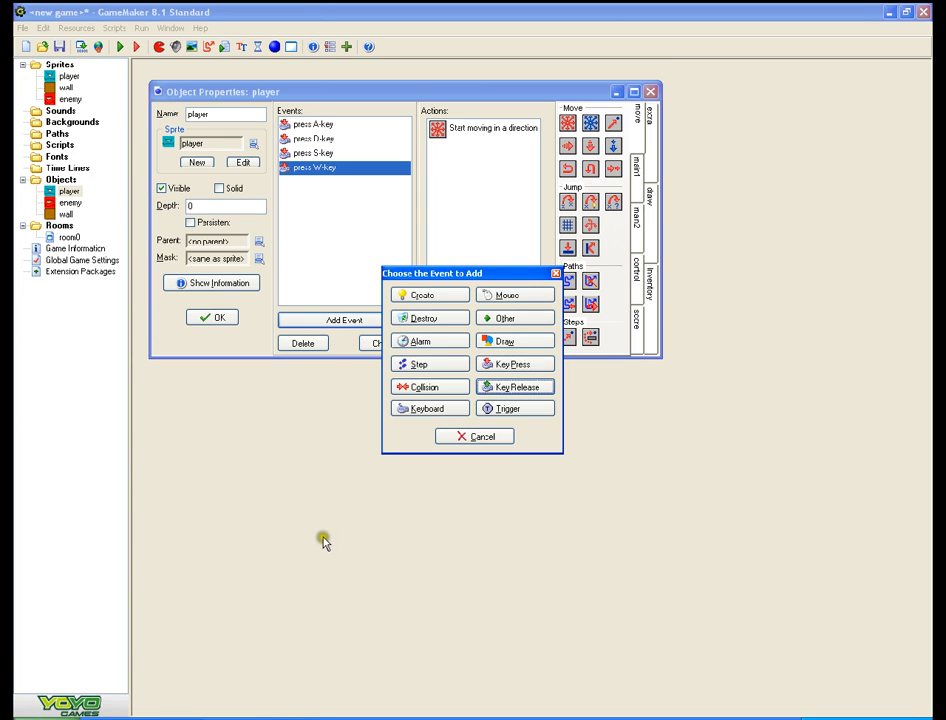
pyautogui.click(506, 444)
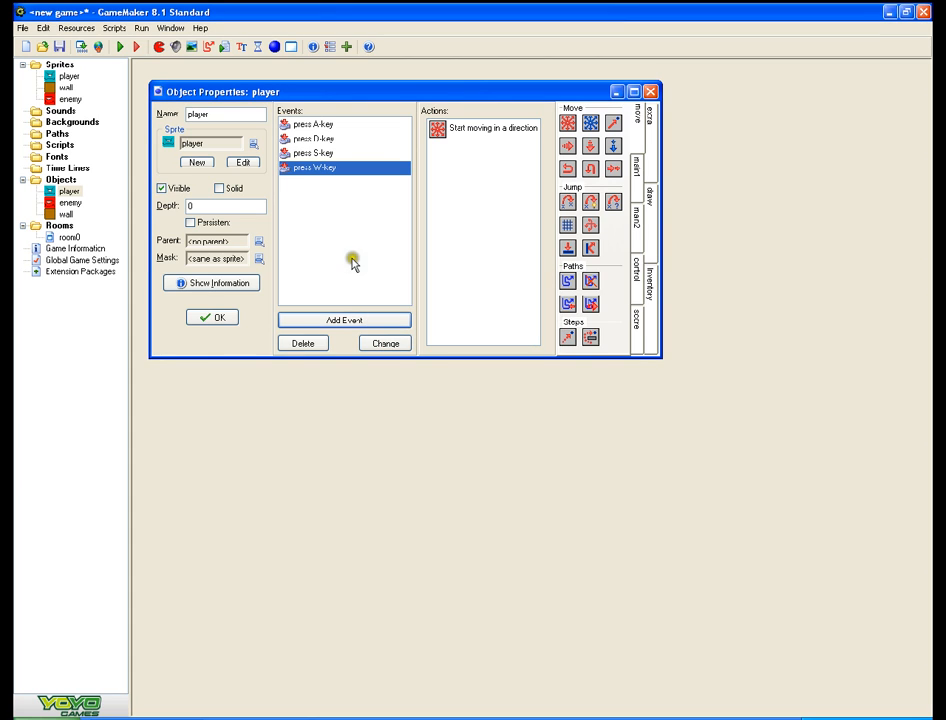
# - Add a W key release event to the player with a Move Fixed action set to the stop direction at speed 0
pyautogui.click(346, 320)
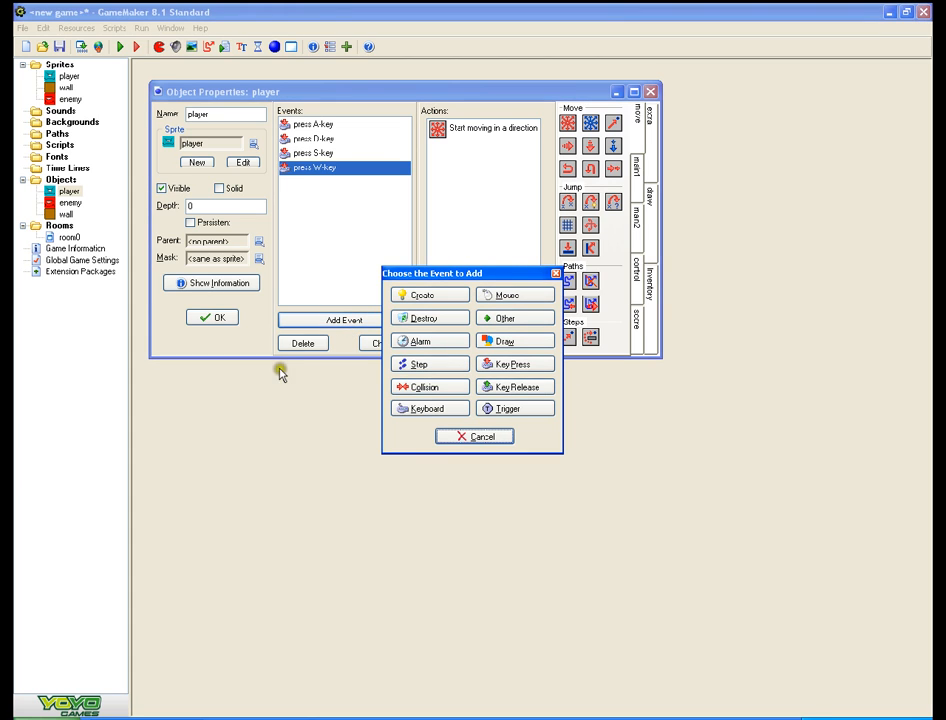
pyautogui.click(514, 386)
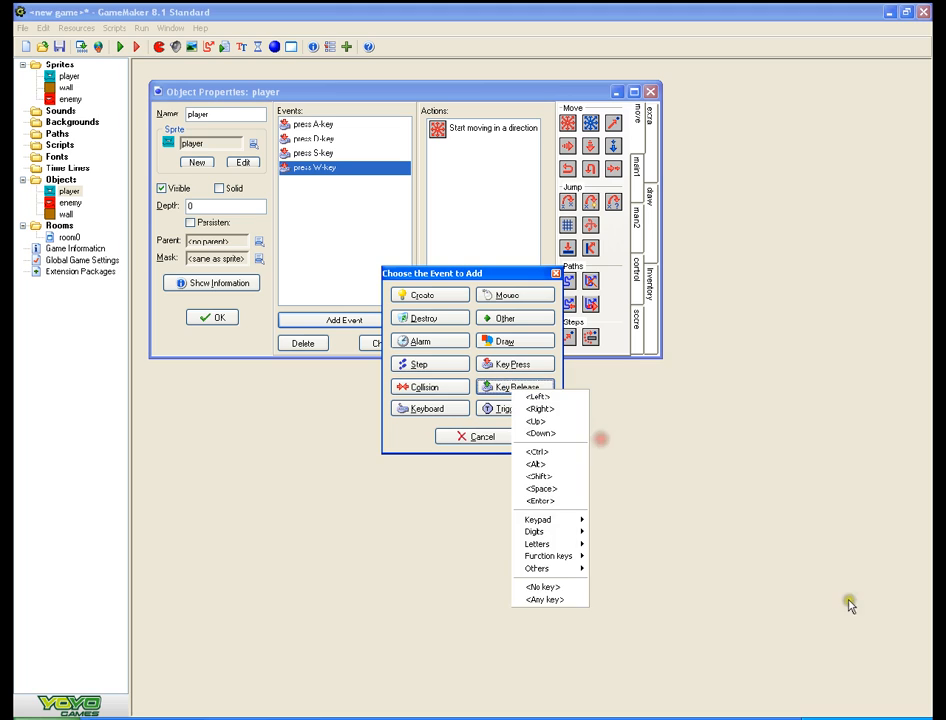
pyautogui.moveTo(566, 543)
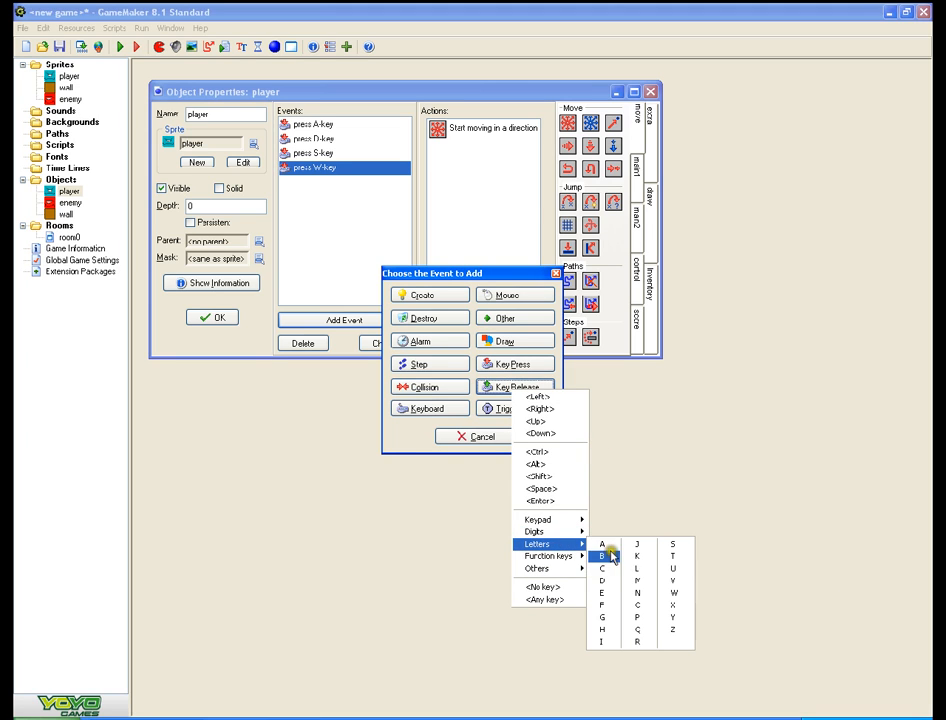
pyautogui.click(684, 591)
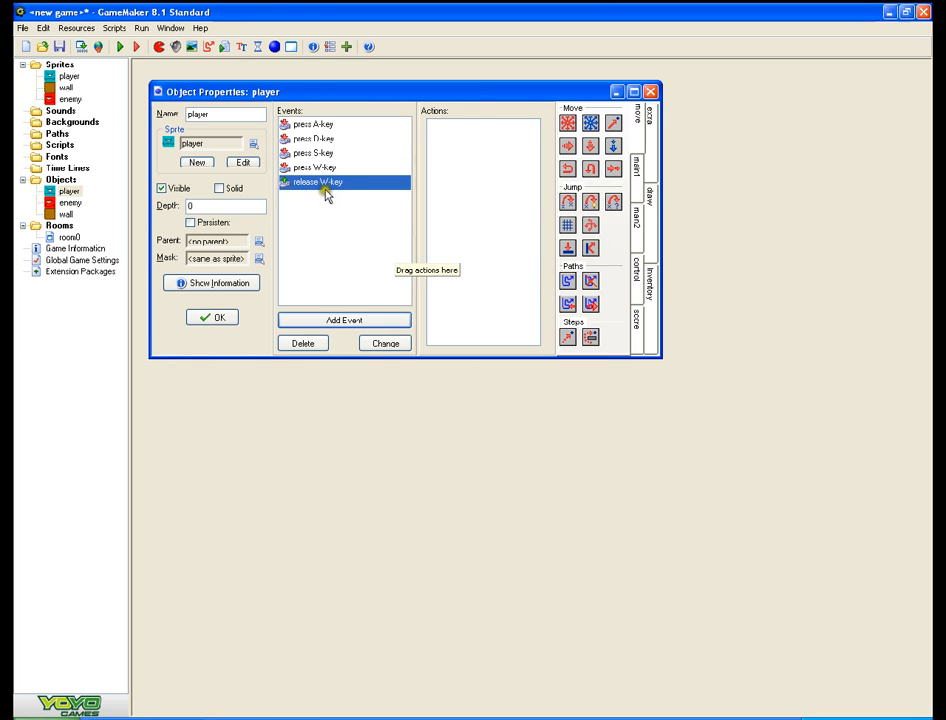
pyautogui.moveTo(567, 122); pyautogui.dragTo(496, 196)
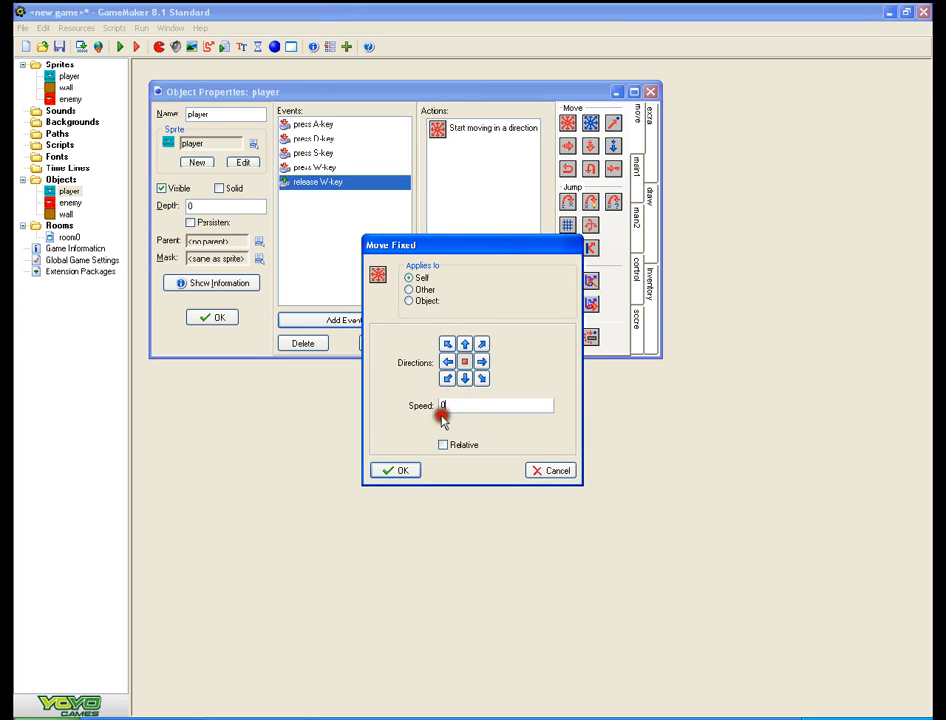
pyautogui.click(395, 470)
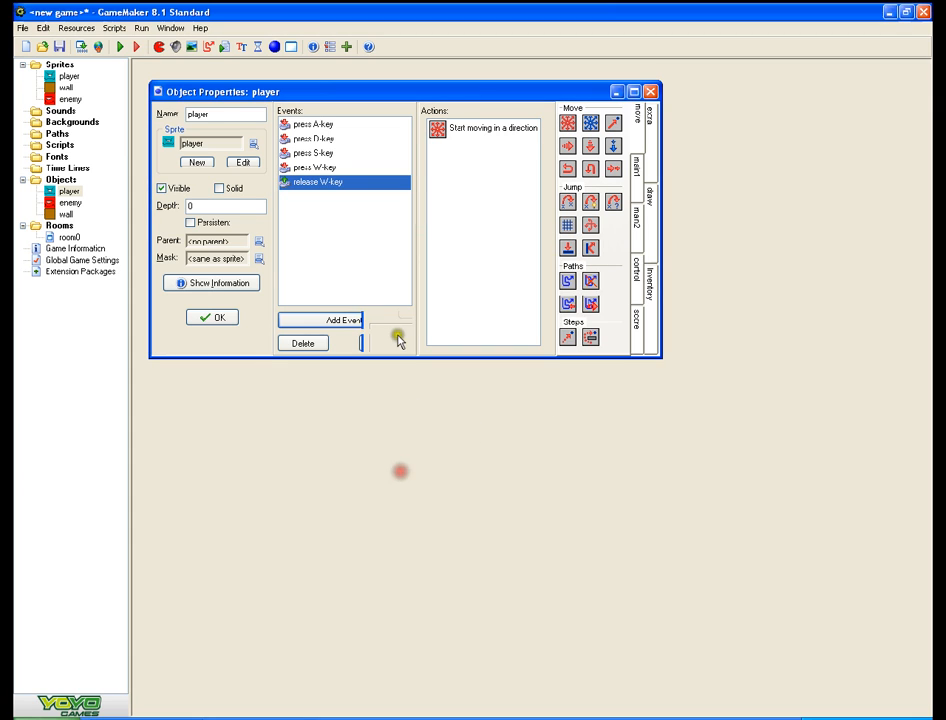
# - Compare the Move Fixed settings in the player's W key press and W key release events
pyautogui.click(330, 168)
pyautogui.doubleClick(490, 130)
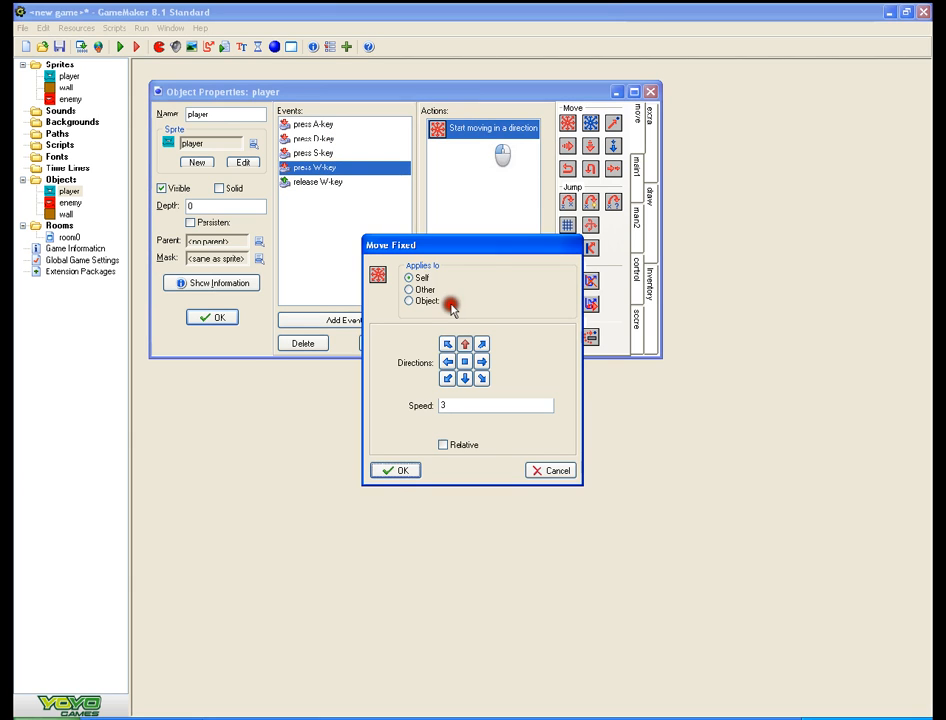
pyautogui.click(412, 469)
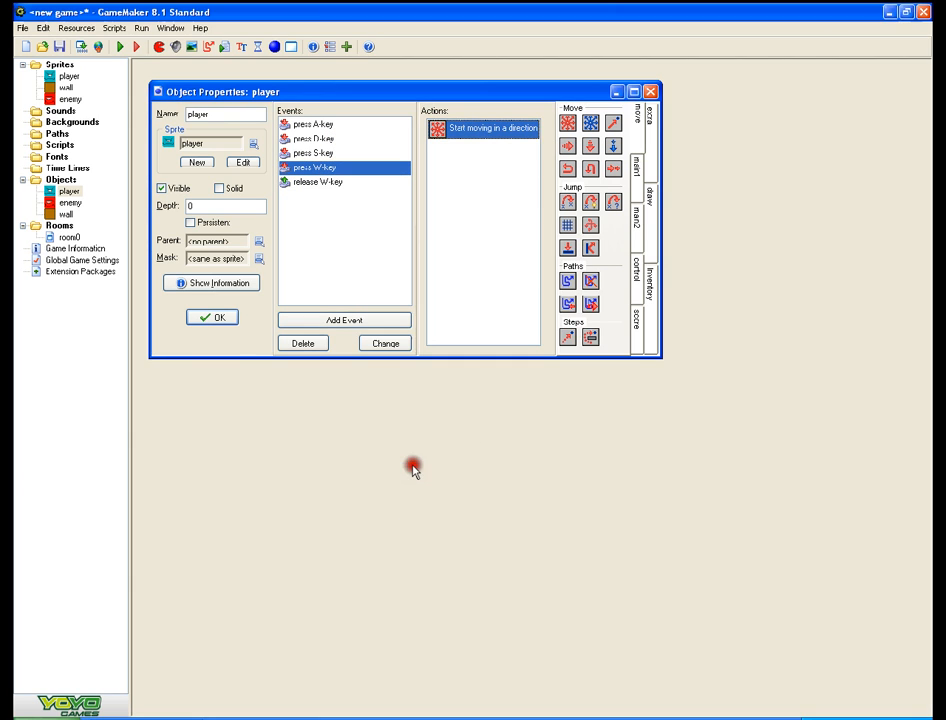
pyautogui.click(318, 182)
pyautogui.click(447, 129)
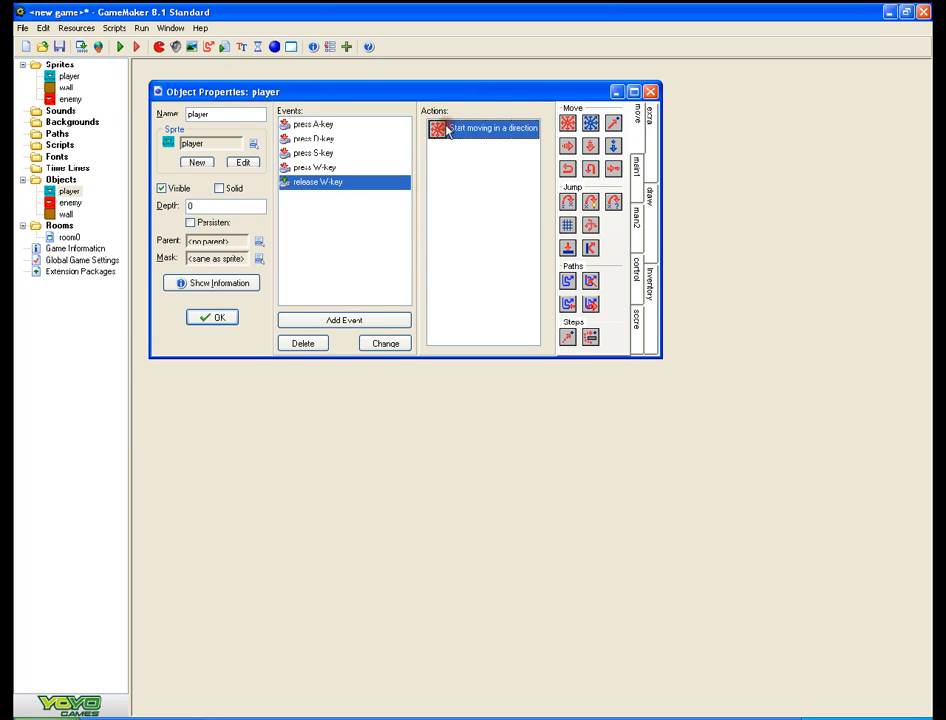
pyautogui.doubleClick(447, 129)
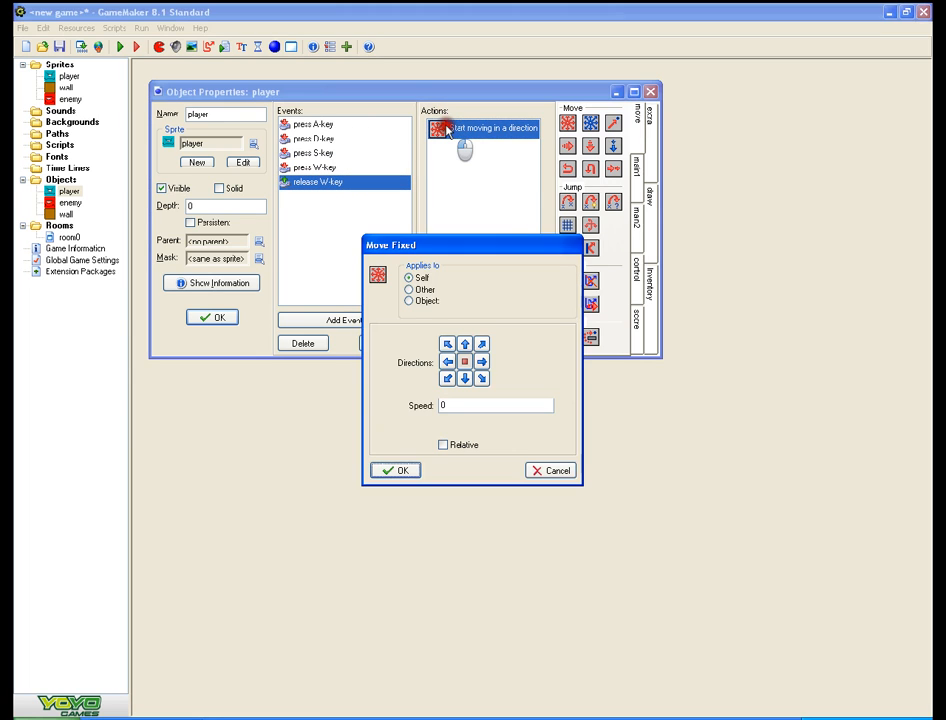
pyautogui.click(568, 469)
# - Delete the W key release event from the player object
pyautogui.rightClick(363, 182)
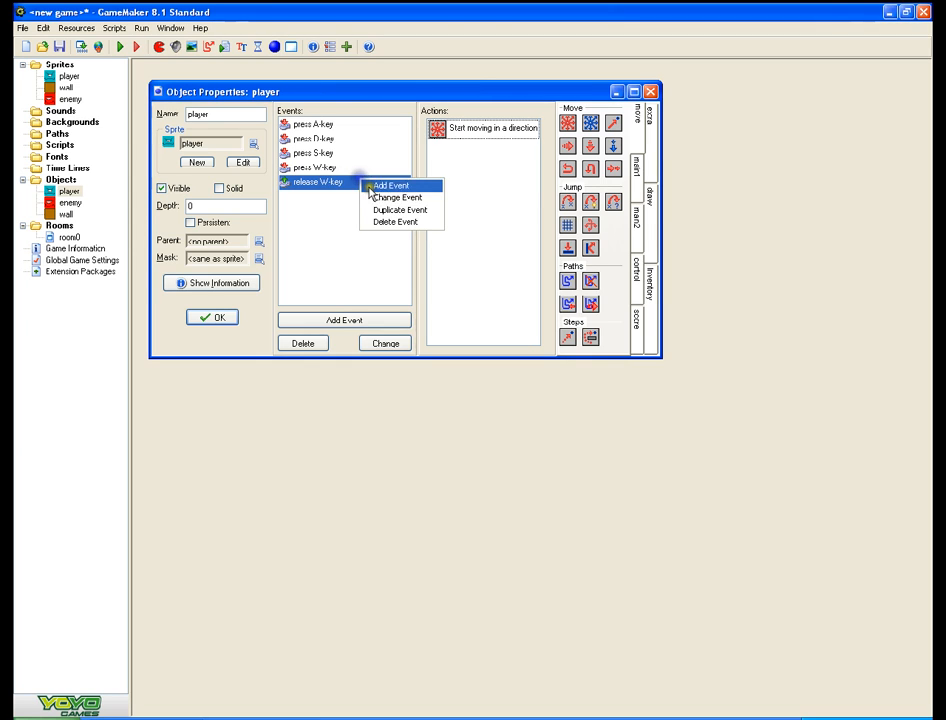
pyautogui.click(310, 226)
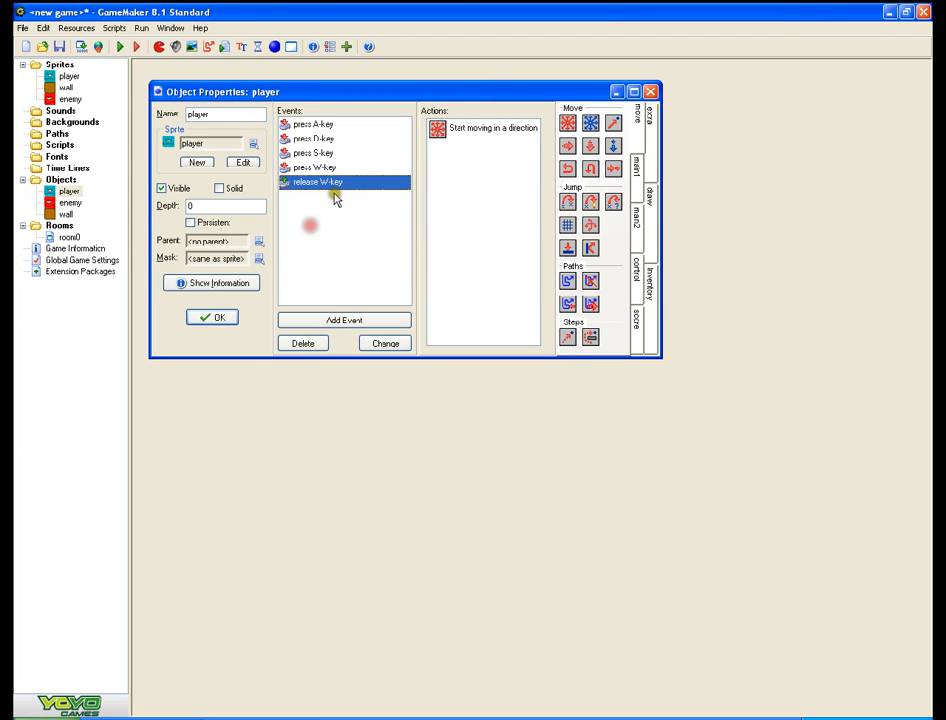
pyautogui.rightClick(341, 190)
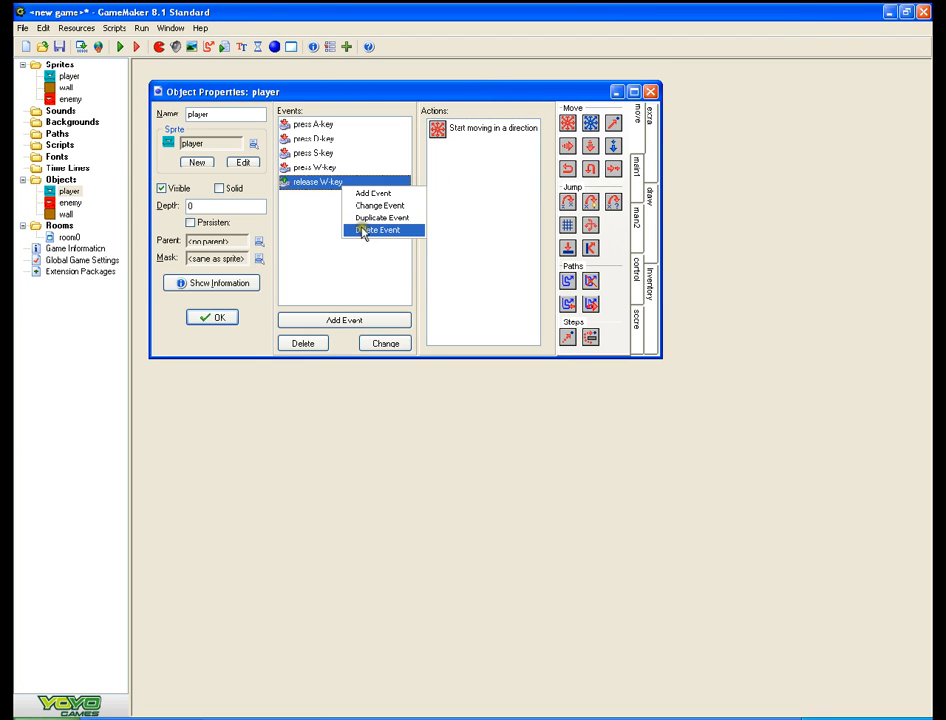
pyautogui.click(361, 230)
pyautogui.click(447, 386)
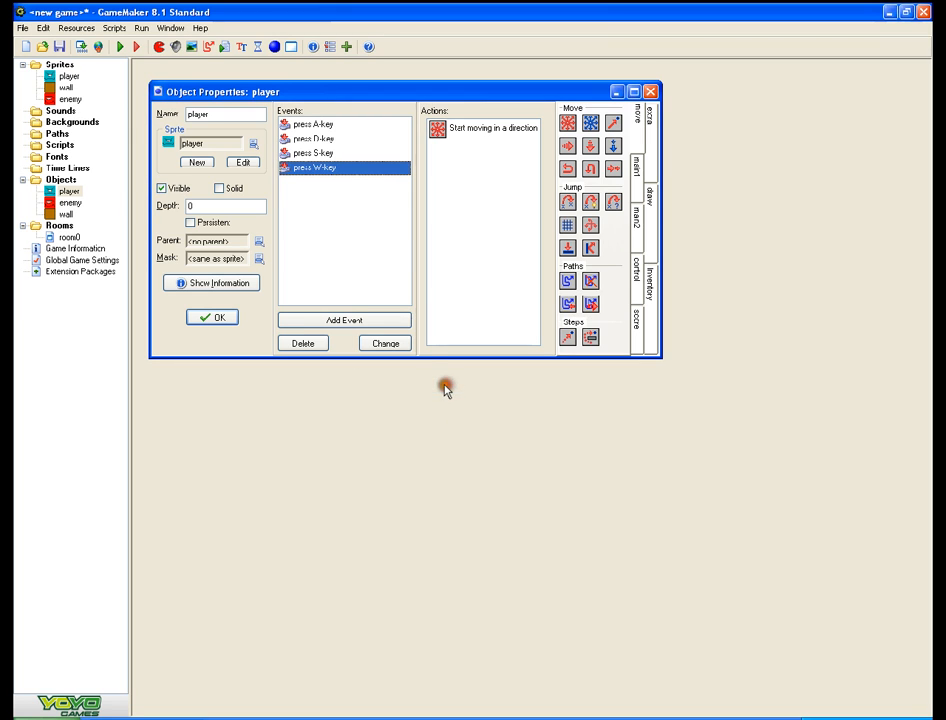
# - Add a <No key> key press event to the player with a Move Fixed action set to the stop direction at speed 0
pyautogui.click(346, 320)
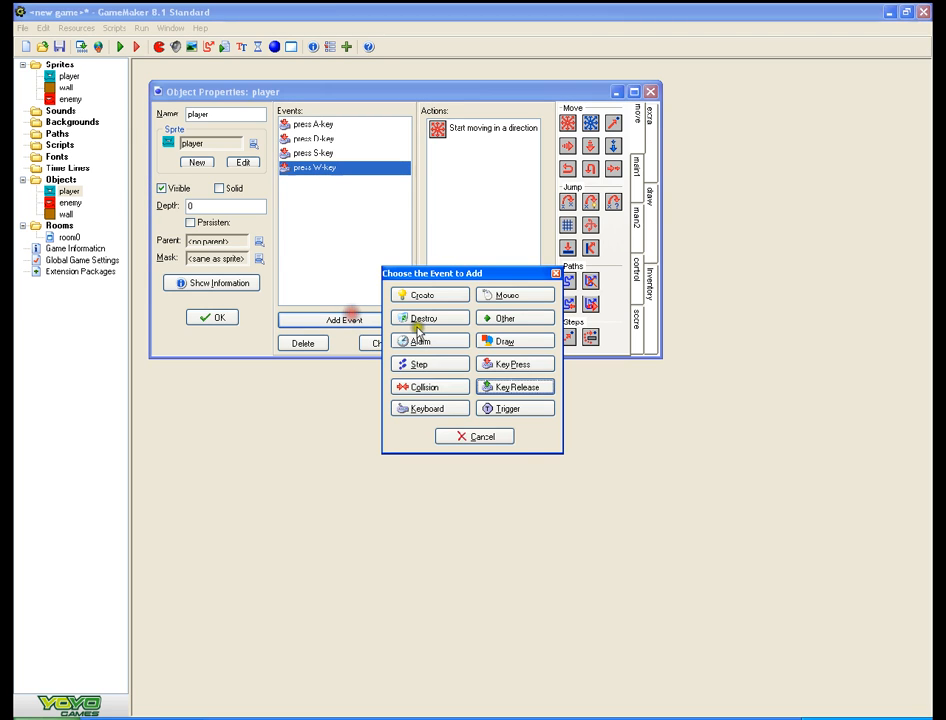
pyautogui.click(506, 318)
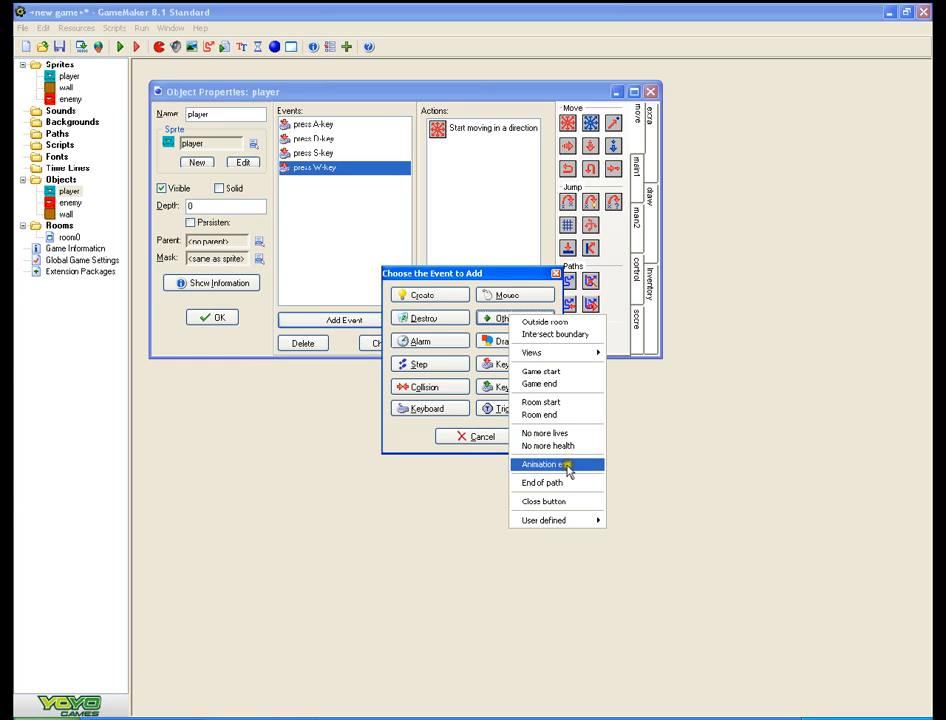
pyautogui.click(402, 430)
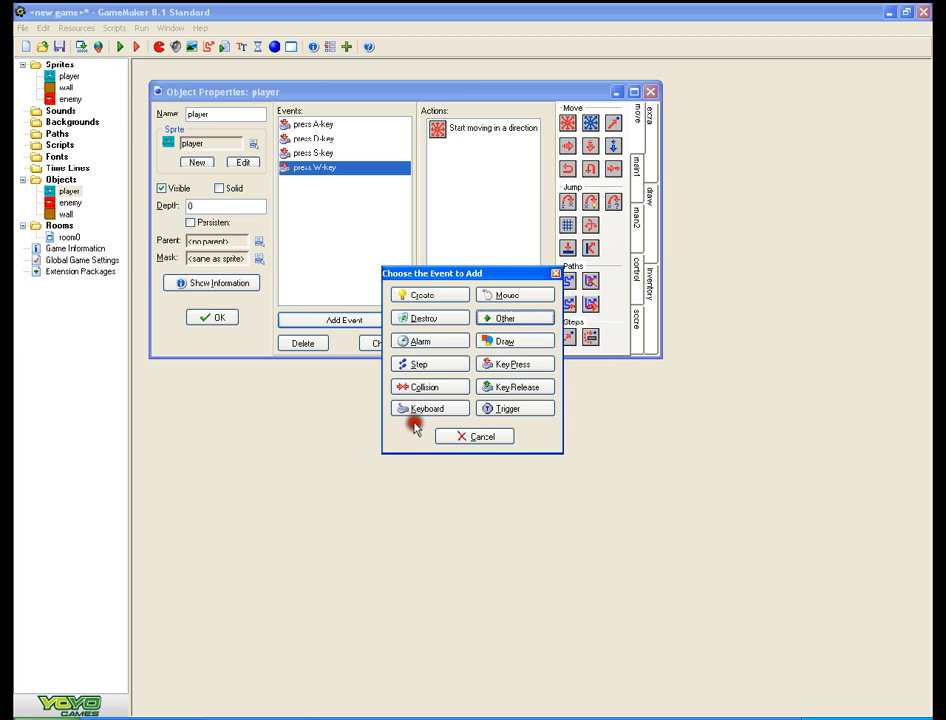
pyautogui.click(521, 317)
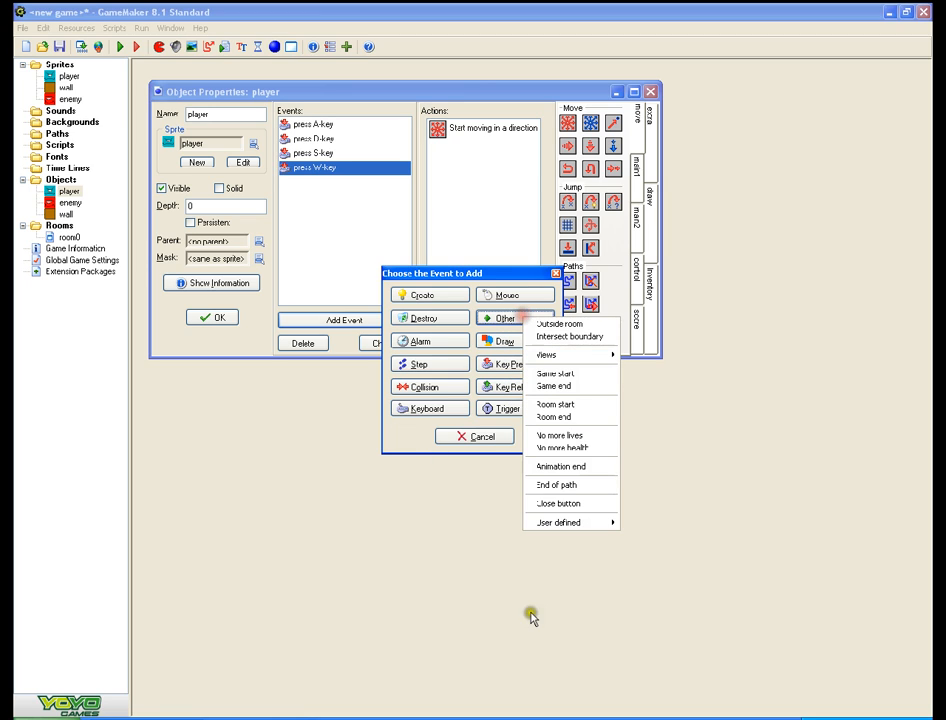
pyautogui.click(405, 437)
pyautogui.click(512, 366)
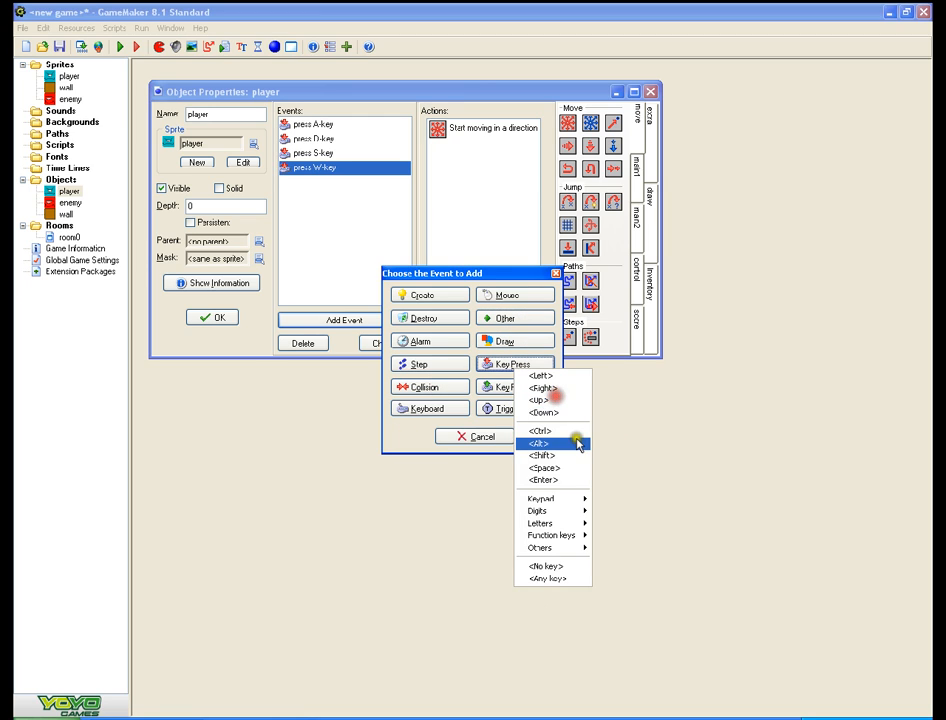
pyautogui.click(553, 567)
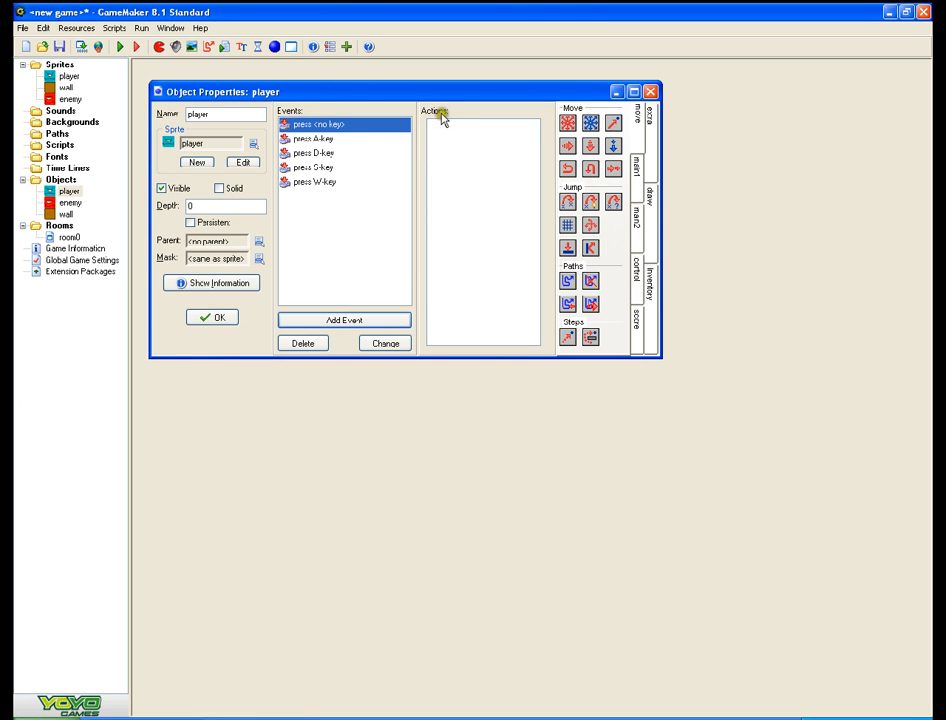
pyautogui.moveTo(567, 122); pyautogui.dragTo(480, 150)
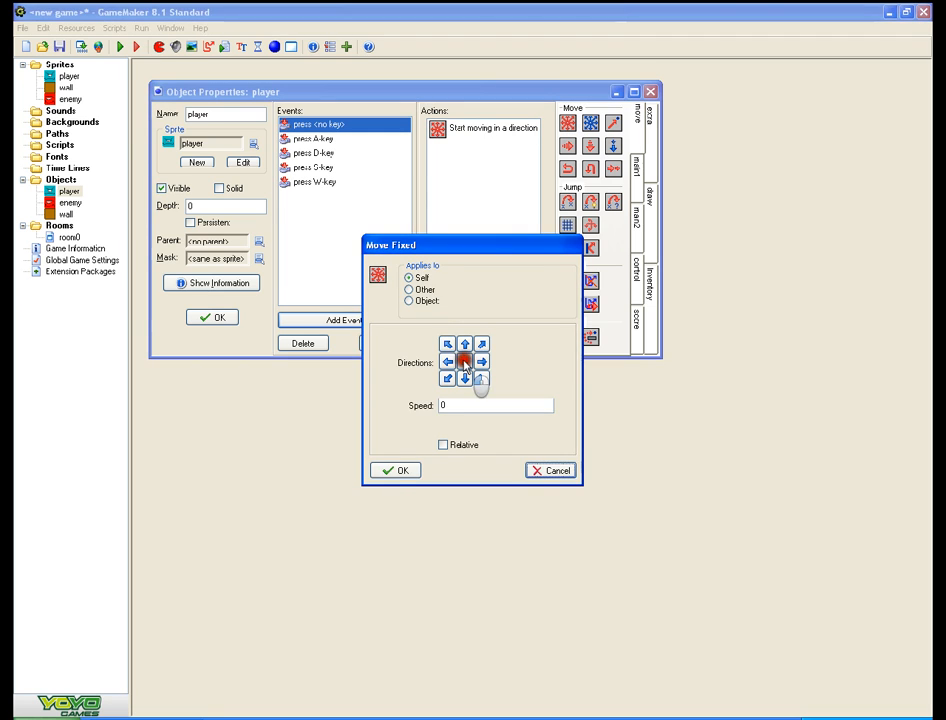
pyautogui.click(396, 472)
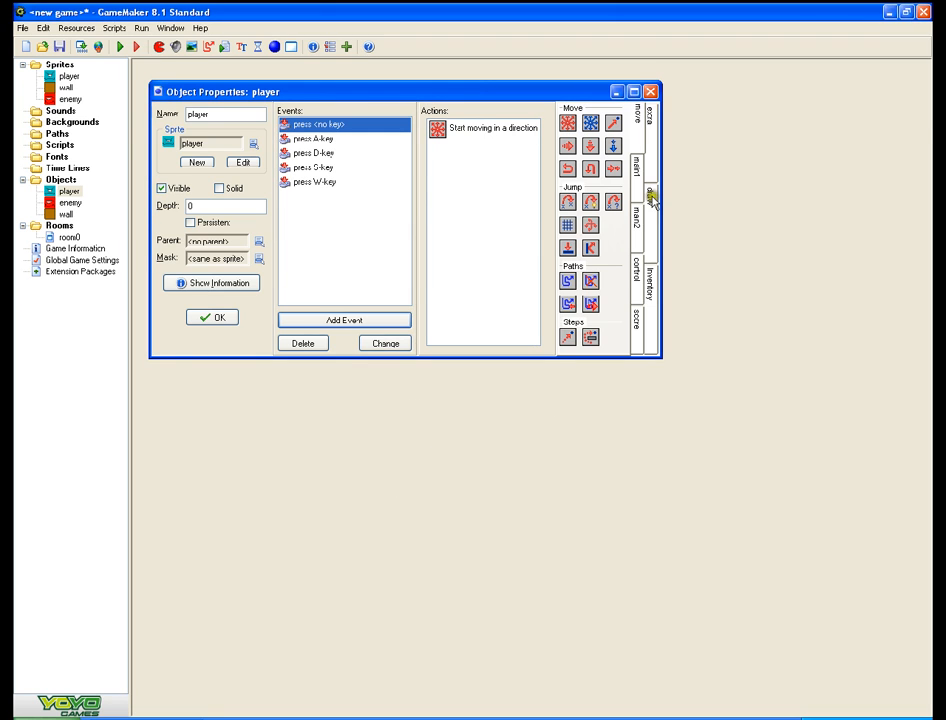
pyautogui.click(354, 320)
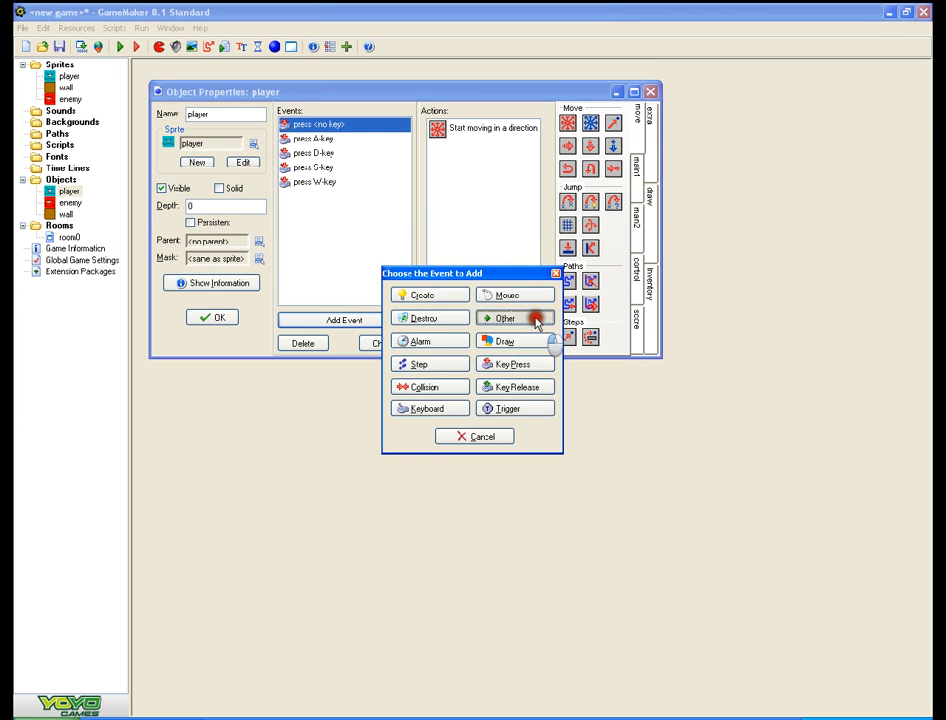
pyautogui.click(537, 318)
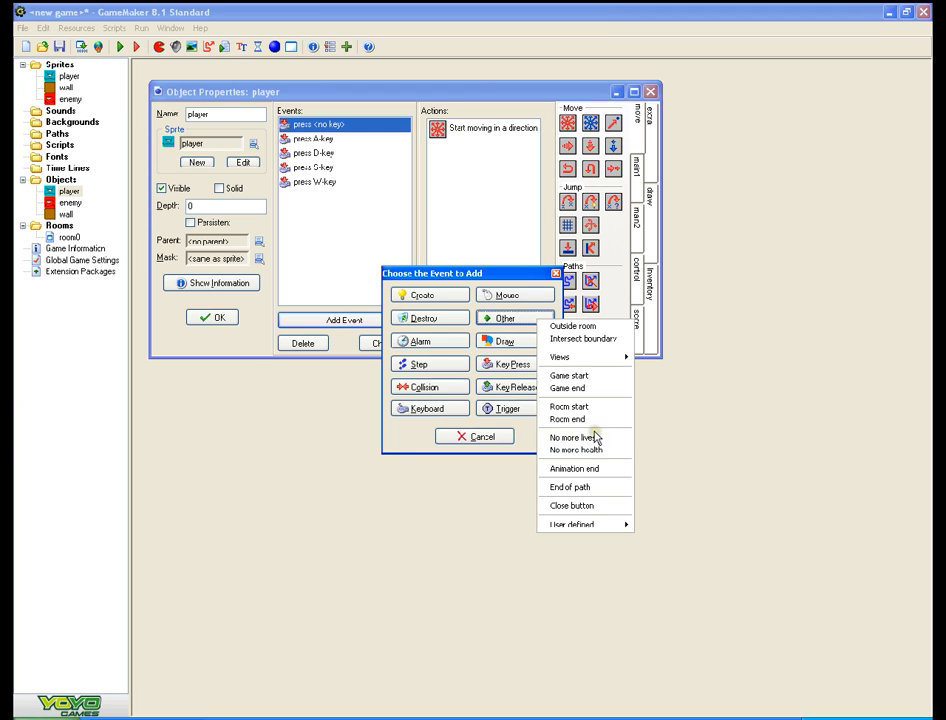
pyautogui.click(462, 440)
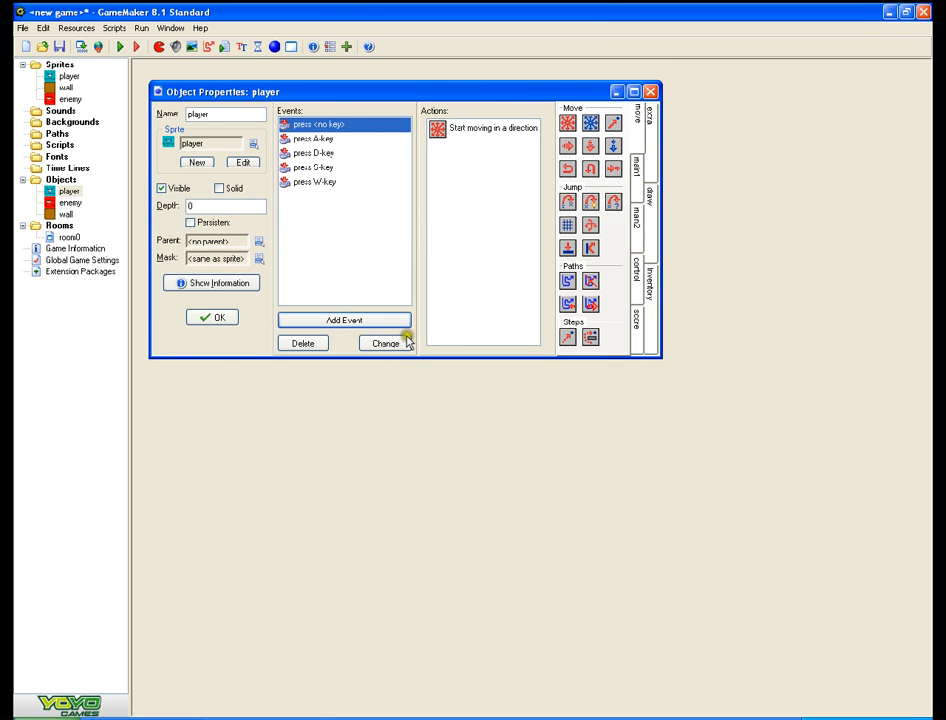
pyautogui.doubleClick(490, 128)
pyautogui.click(398, 471)
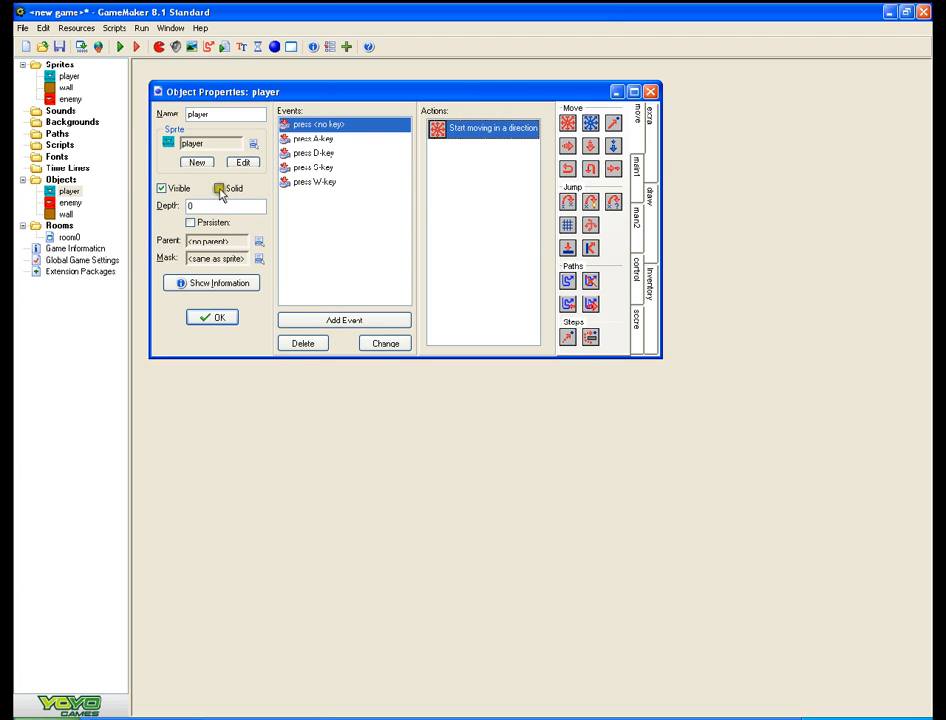
# - Add a collision event with the wall object to the player
pyautogui.click(360, 320)
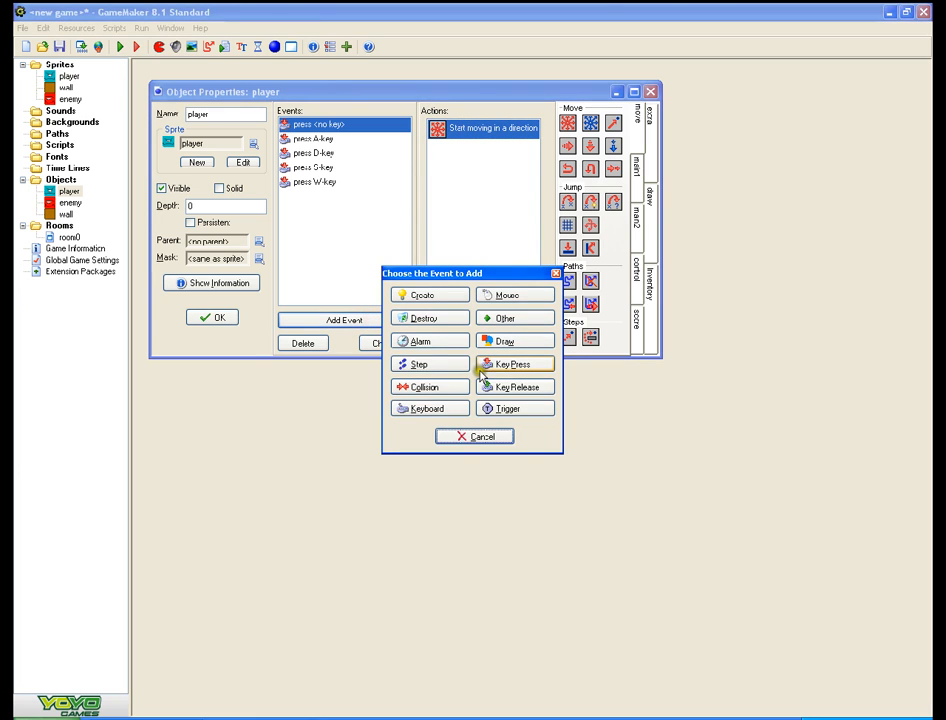
pyautogui.click(420, 387)
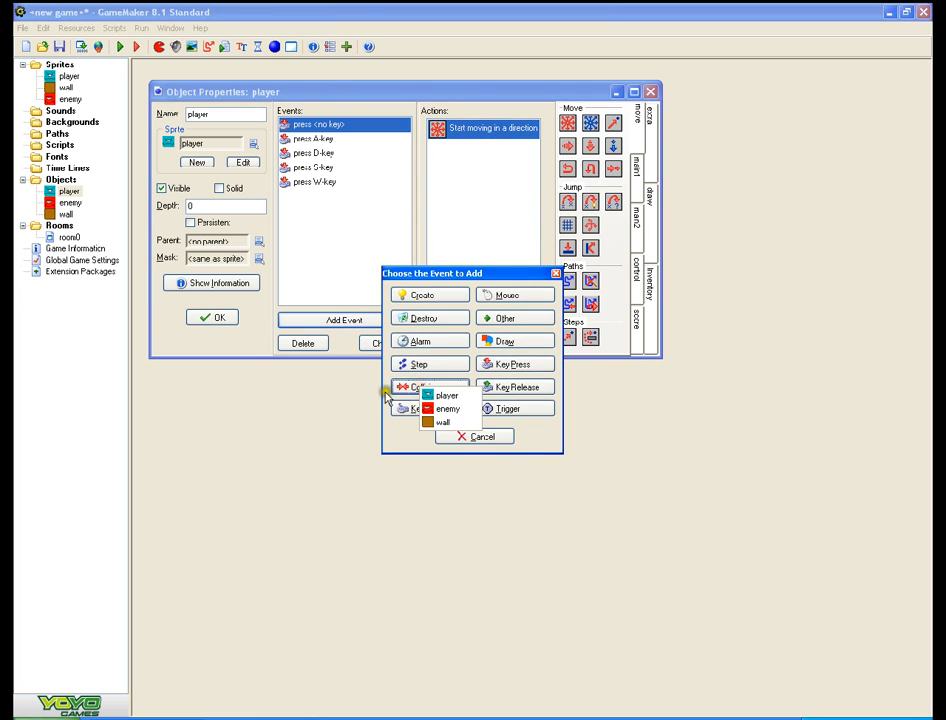
pyautogui.click(460, 422)
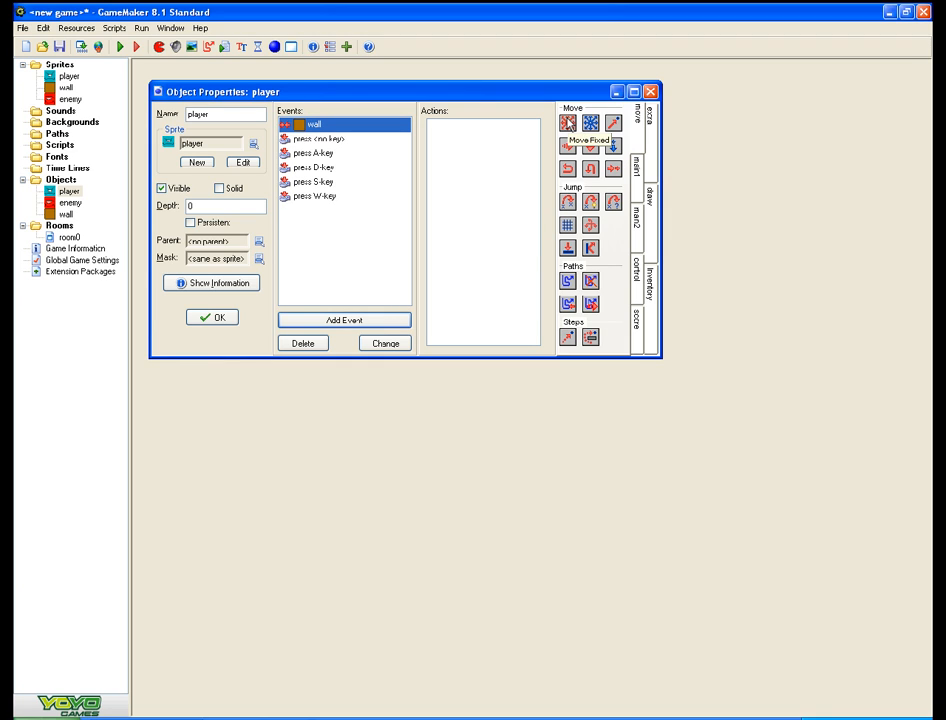
pyautogui.moveTo(568, 123); pyautogui.dragTo(500, 197)
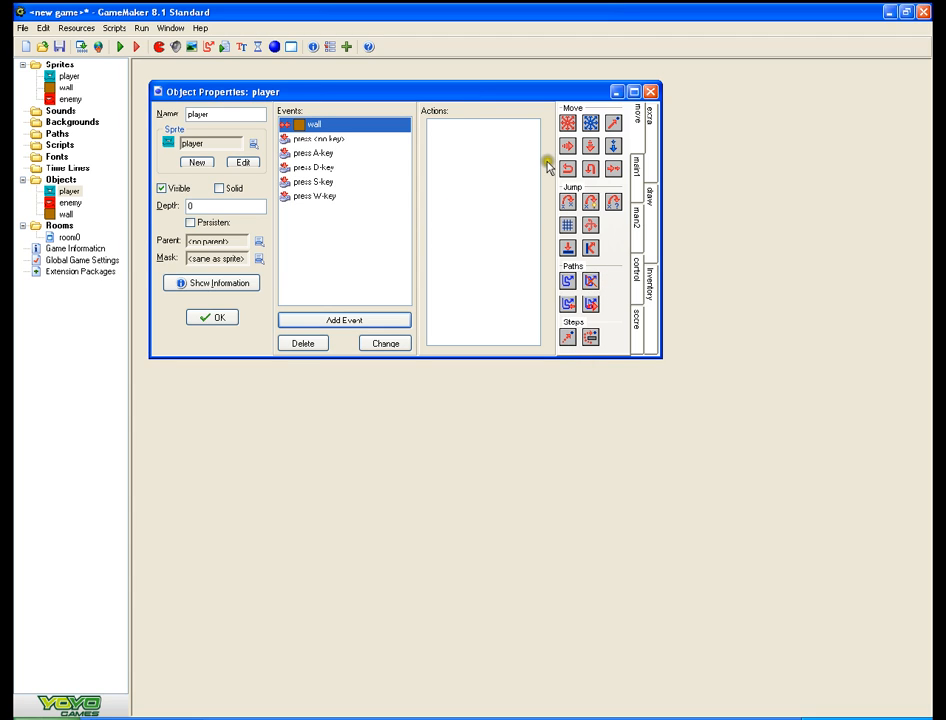
pyautogui.click(344, 319)
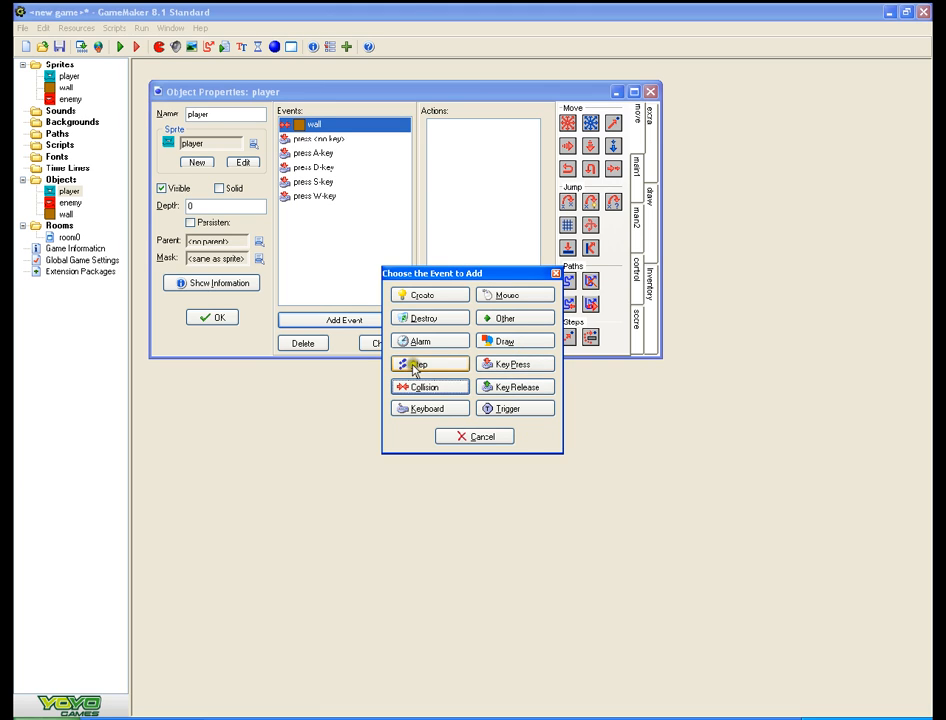
pyautogui.click(477, 437)
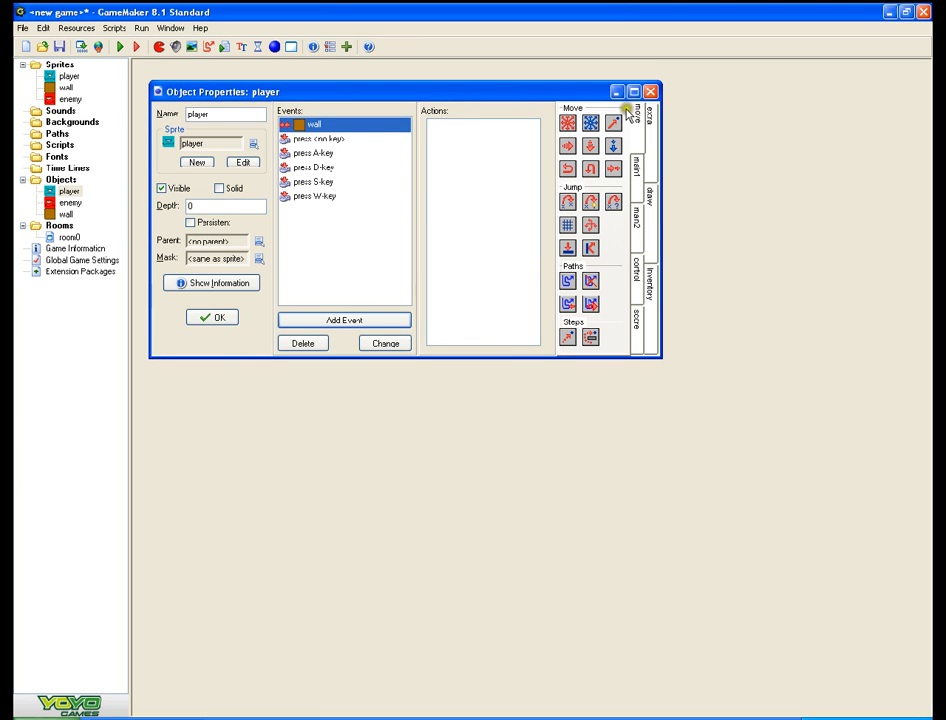
pyautogui.moveTo(567, 122); pyautogui.dragTo(497, 243)
pyautogui.click(465, 361)
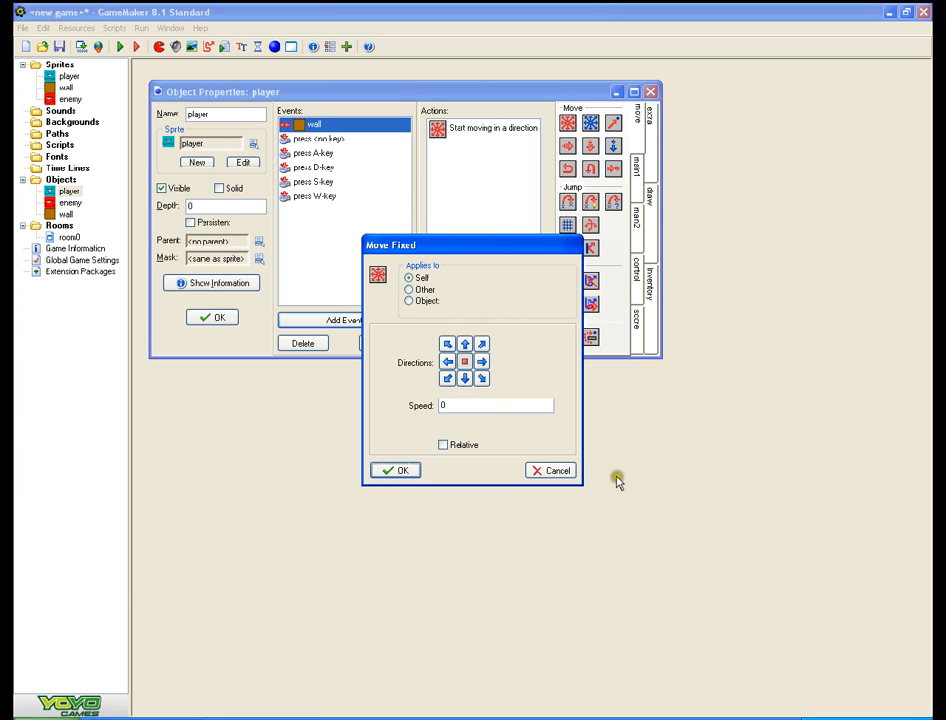
pyautogui.click(558, 469)
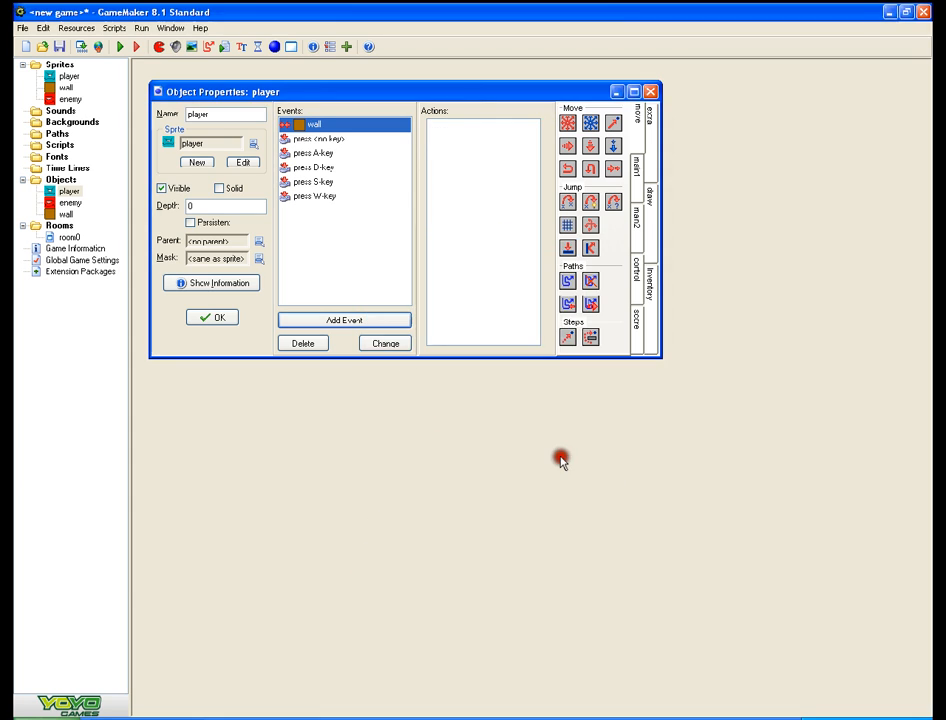
pyautogui.click(357, 320)
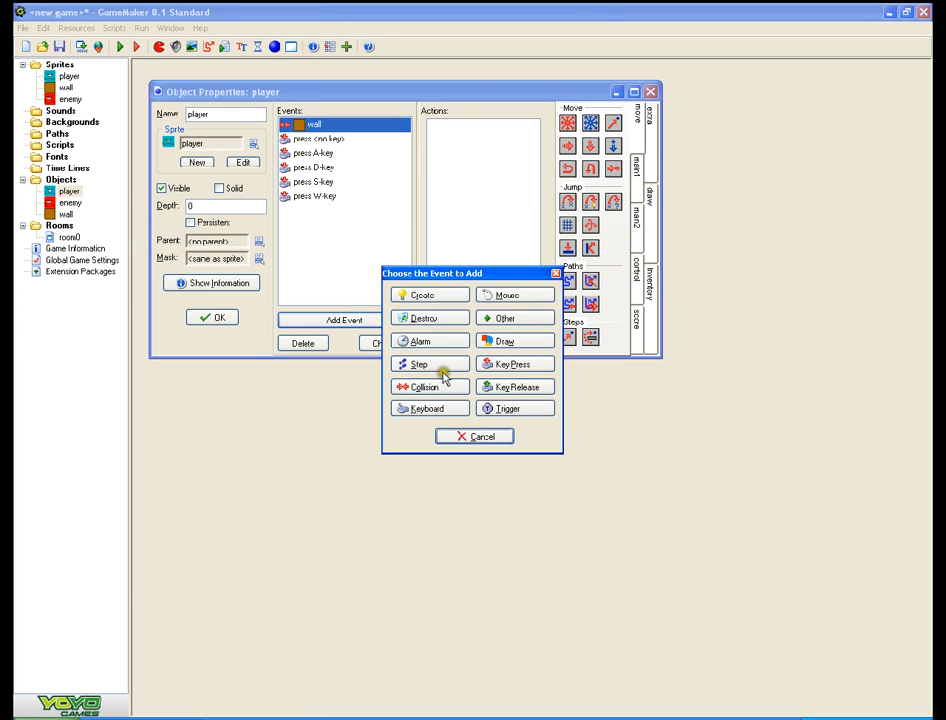
pyautogui.click(480, 439)
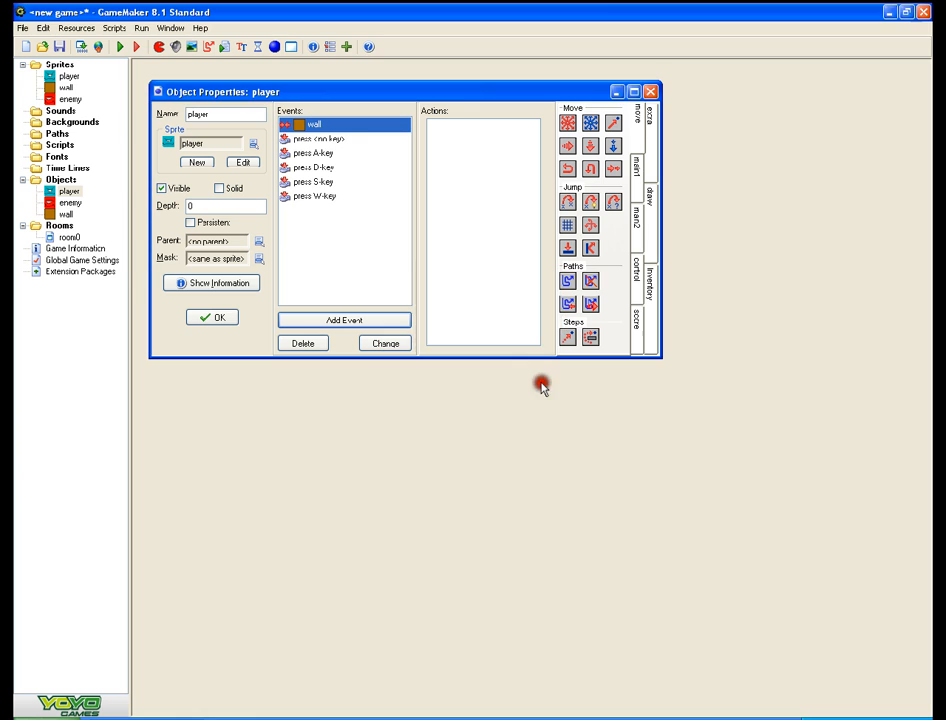
pyautogui.moveTo(591, 206); pyautogui.dragTo(509, 243)
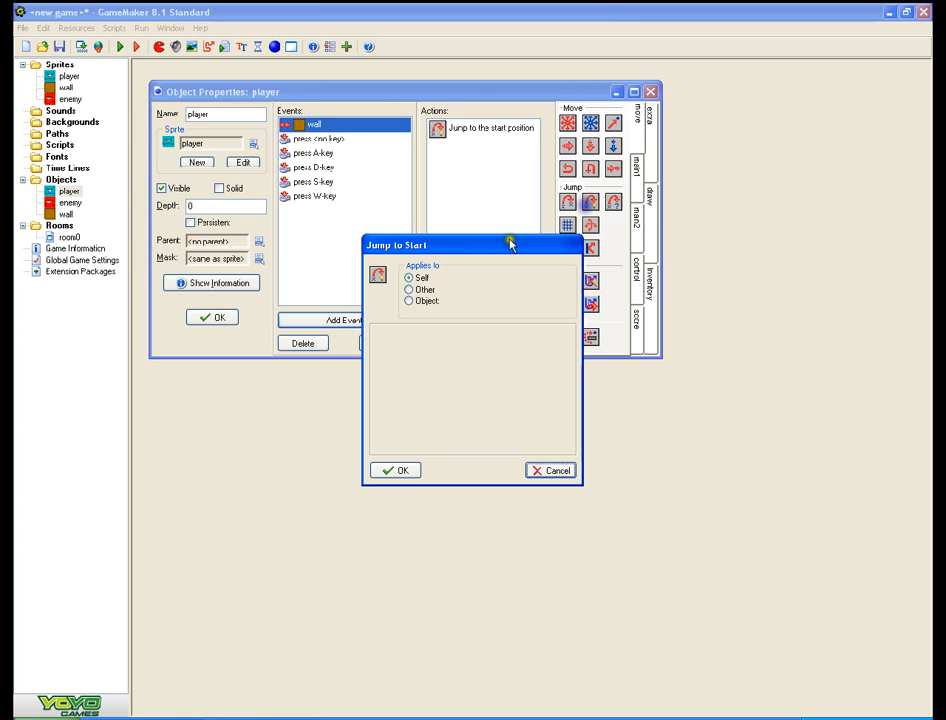
pyautogui.click(553, 470)
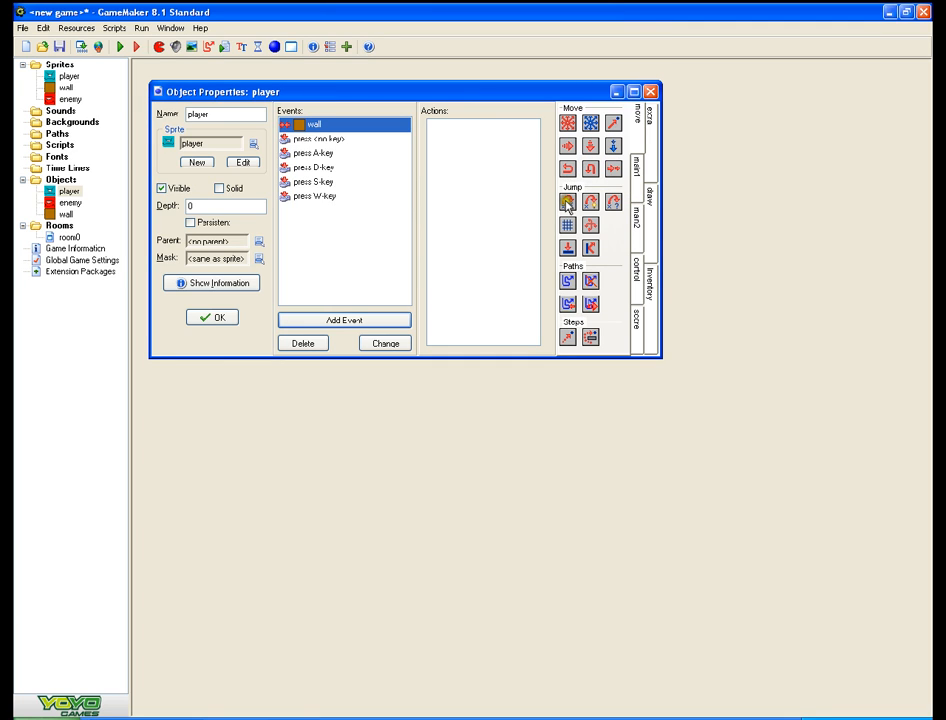
# - Add Speed Horizontal and Speed Vertical actions, both at speed 0, to the player's wall collision event and save the object
pyautogui.doubleClick(567, 147)
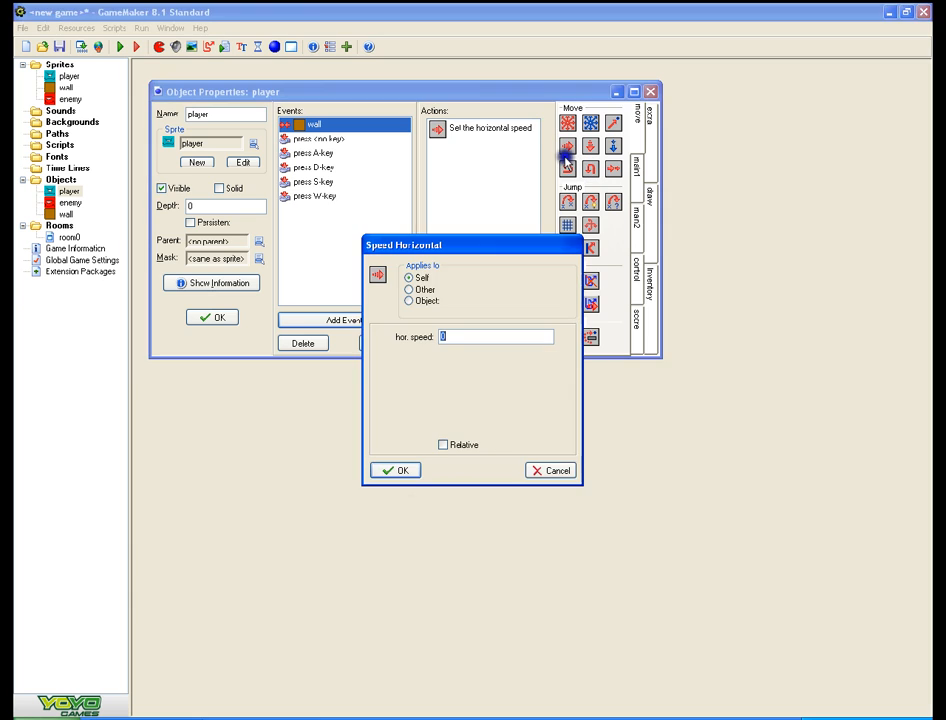
pyautogui.click(399, 474)
pyautogui.doubleClick(589, 147)
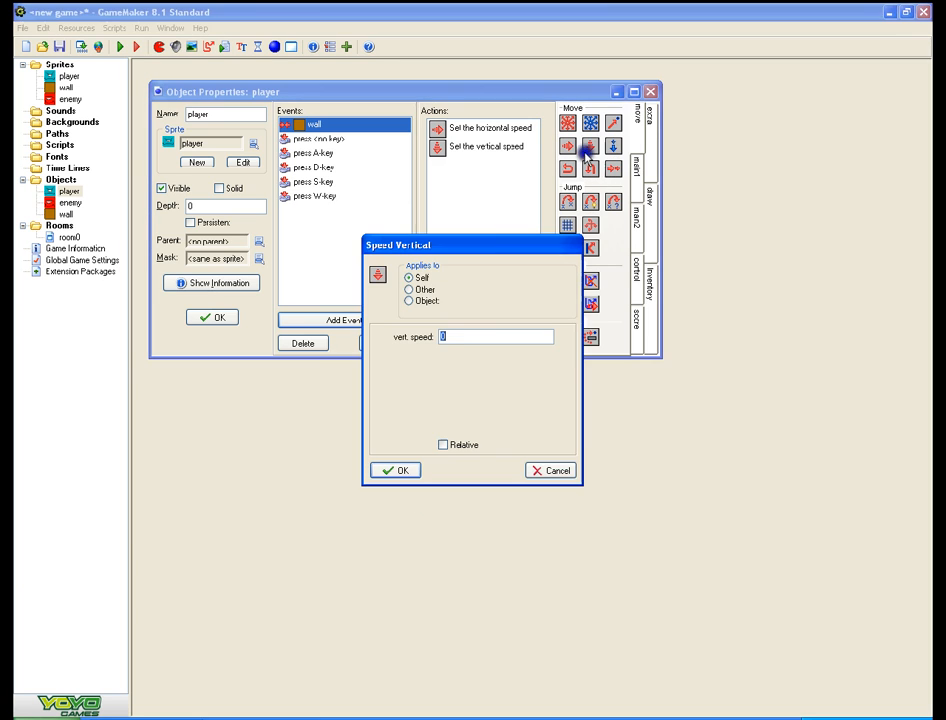
pyautogui.click(397, 470)
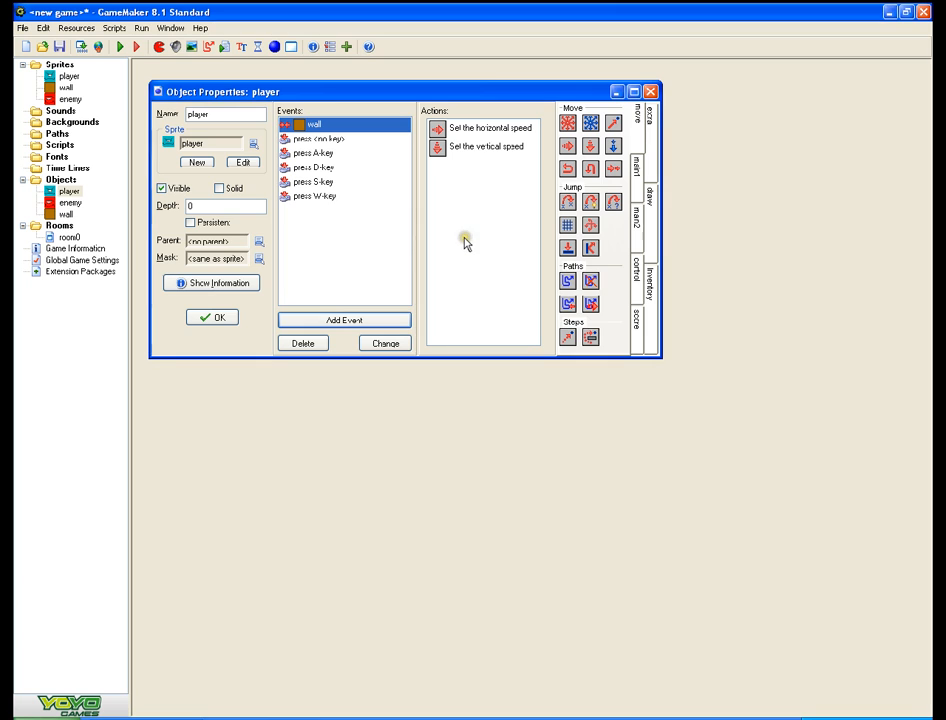
pyautogui.click(213, 318)
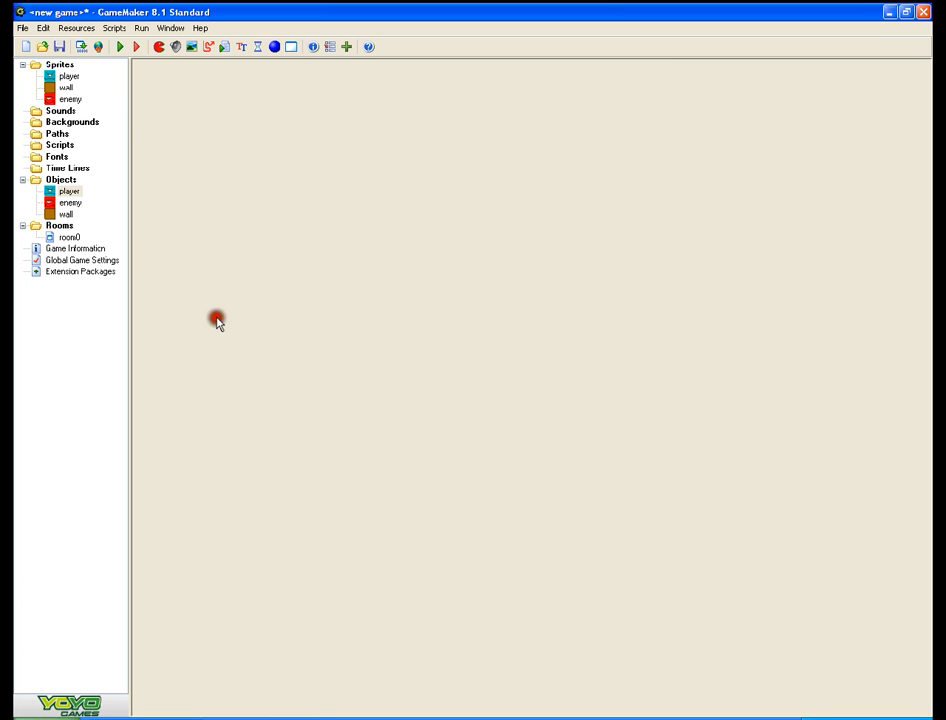
# - Place wall instances in room0 as an L shape beside and below the player, and save the room
pyautogui.doubleClick(60, 238)
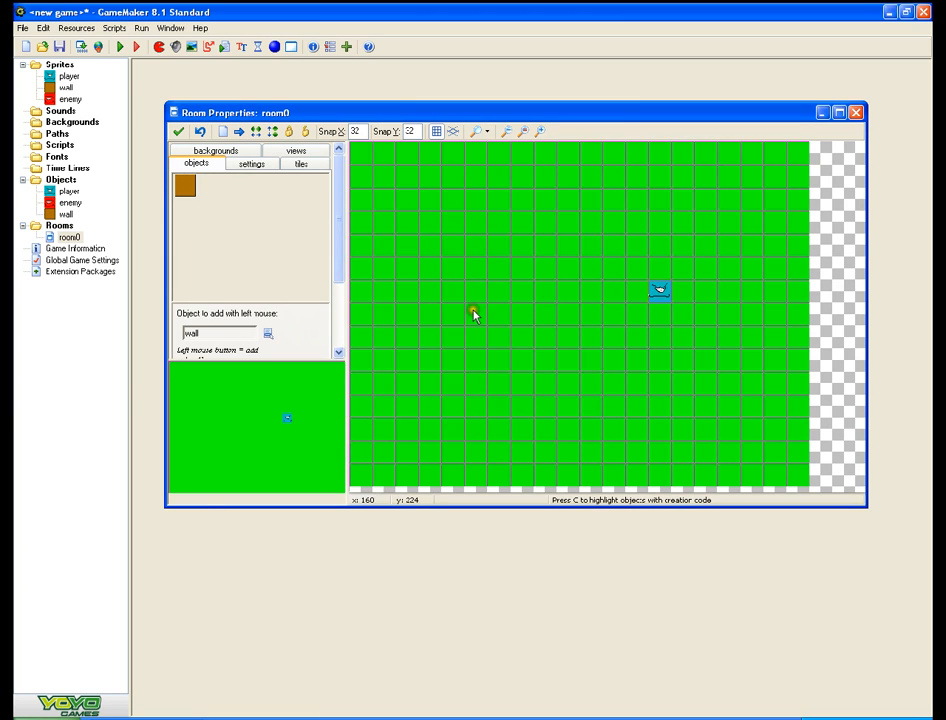
pyautogui.click(672, 382)
pyautogui.click(655, 383)
pyautogui.click(636, 384)
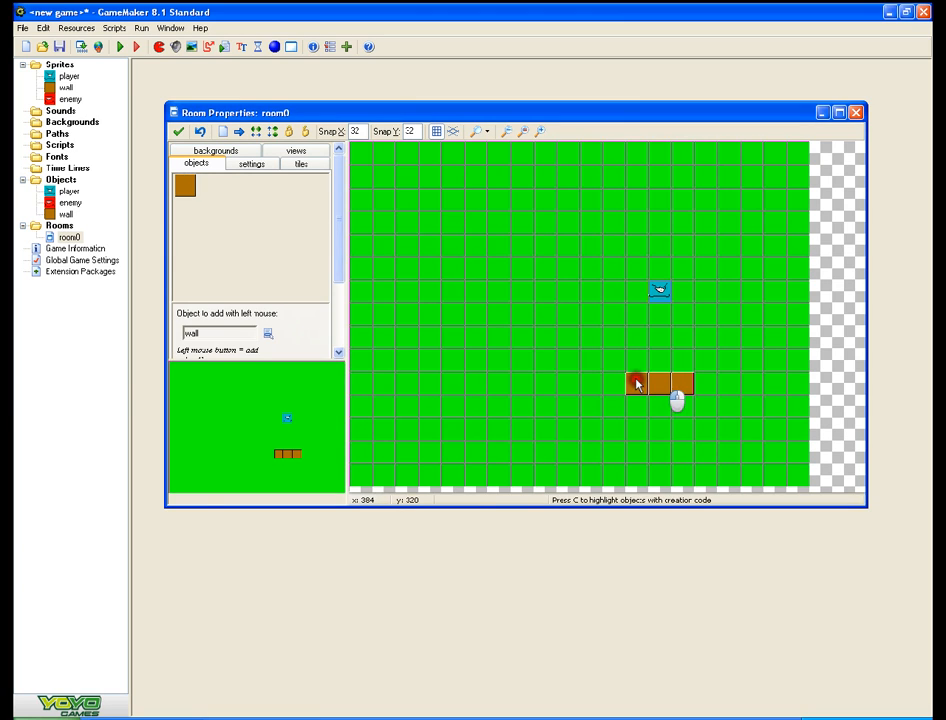
pyautogui.moveTo(636, 384)
pyautogui.keyDown('shift'); pyautogui.mouseDown()
pyautogui.moveTo(574, 382)
pyautogui.moveTo(553, 355)
pyautogui.moveTo(572, 285)
pyautogui.moveTo(566, 220)
pyautogui.mouseUp(); pyautogui.keyUp('shift')
pyautogui.click(178, 131)
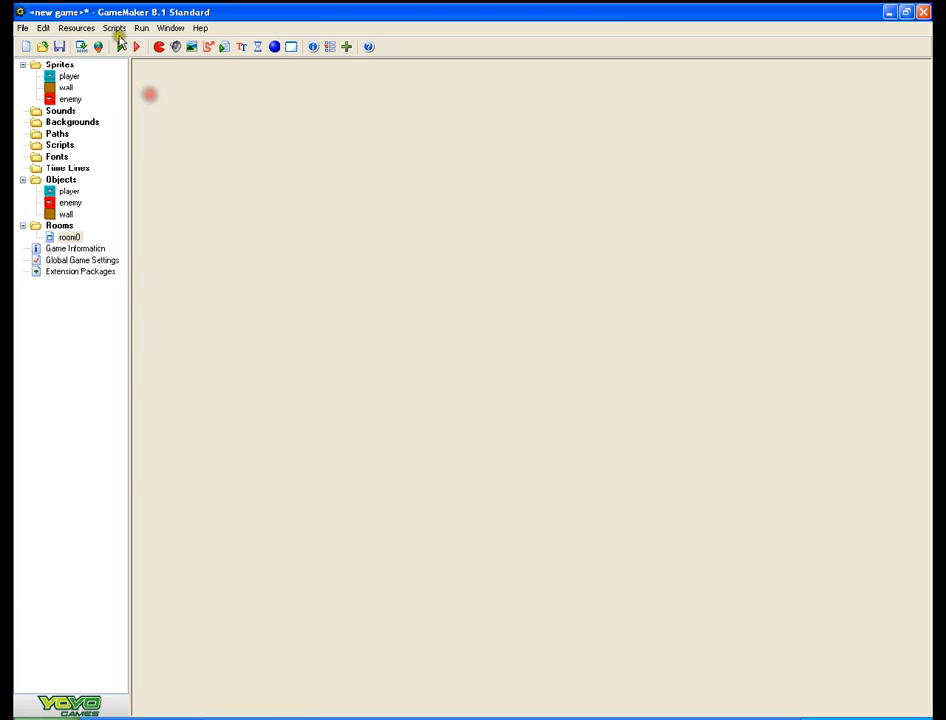
# - Run the game to test the player's collisions with the walls, and close the test run
pyautogui.click(121, 46)
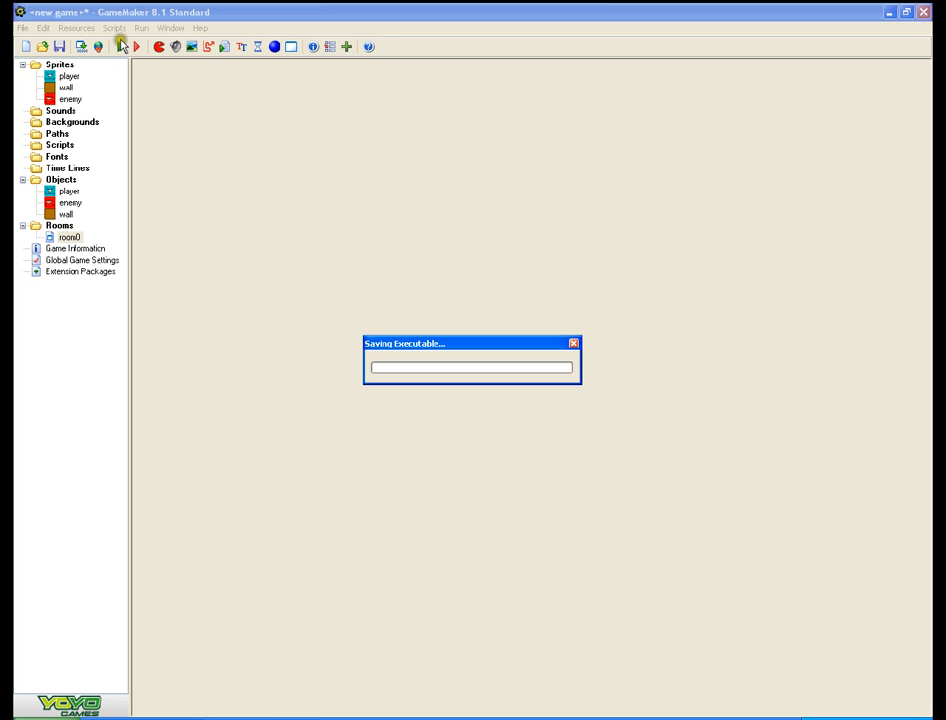
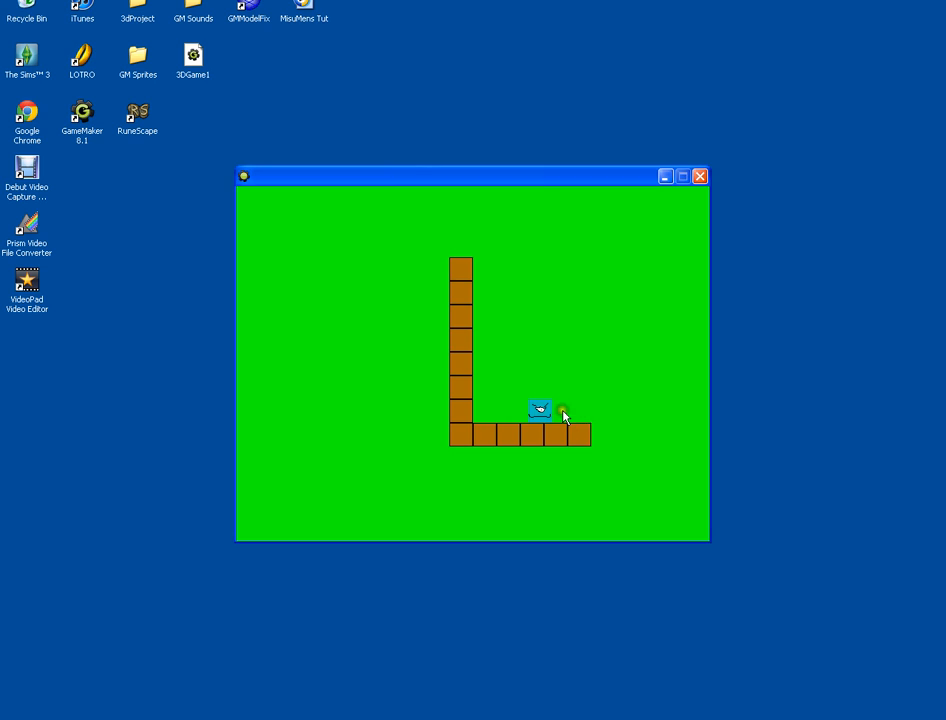
pyautogui.press('Escape')
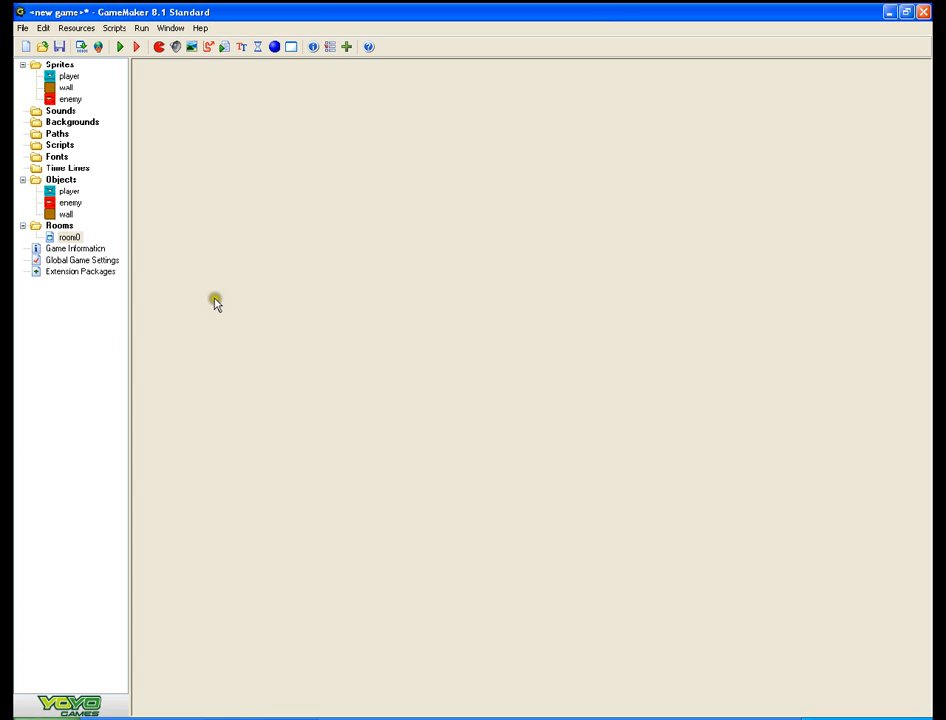
# - Delete the <no key> key press event and its Move Fixed action from the player object
pyautogui.click(67, 190)
pyautogui.doubleClick(67, 190)
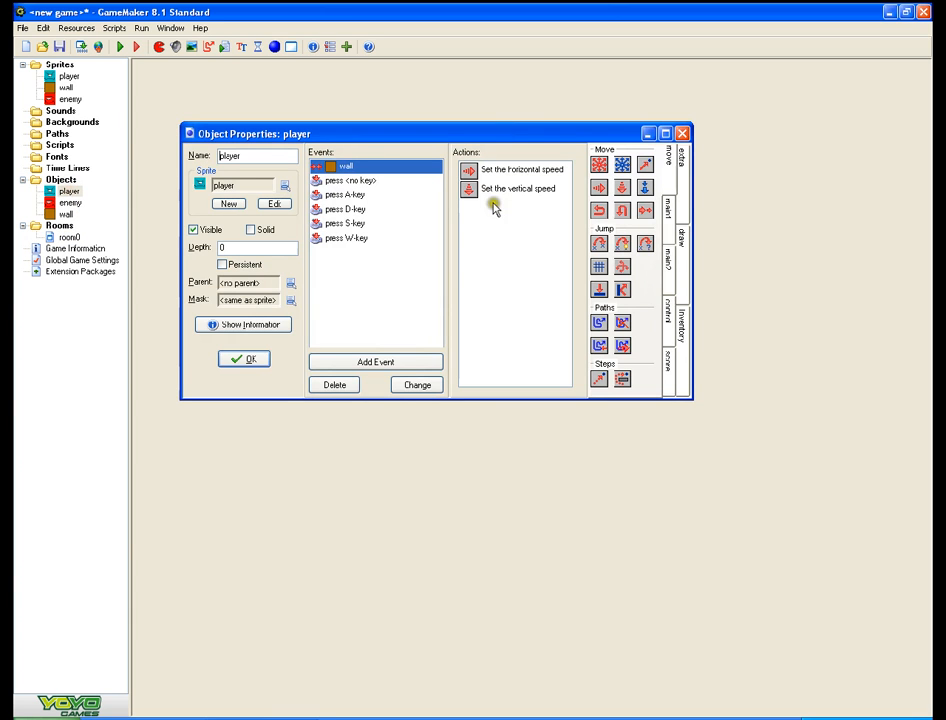
pyautogui.click(343, 181)
pyautogui.click(346, 165)
pyautogui.click(345, 181)
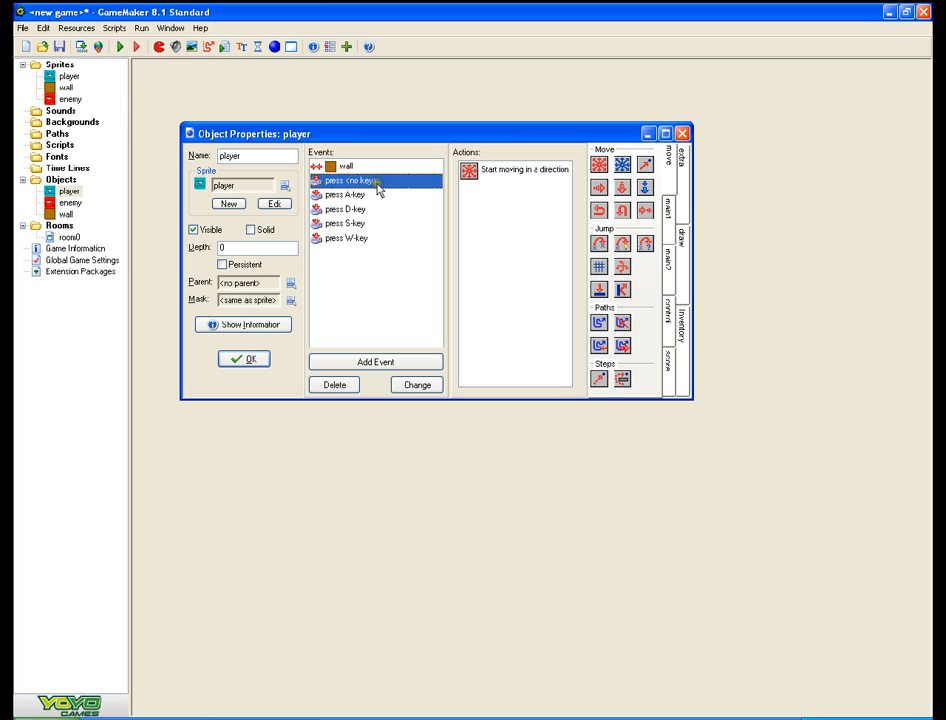
pyautogui.rightClick(470, 170)
pyautogui.click(528, 255)
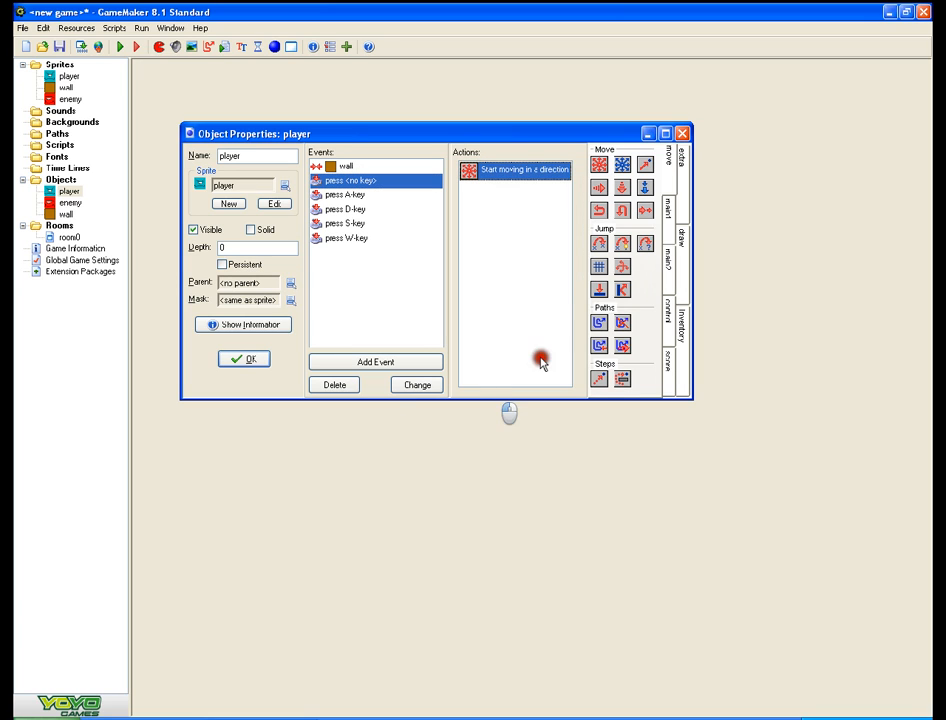
pyautogui.rightClick(497, 178)
pyautogui.click(517, 243)
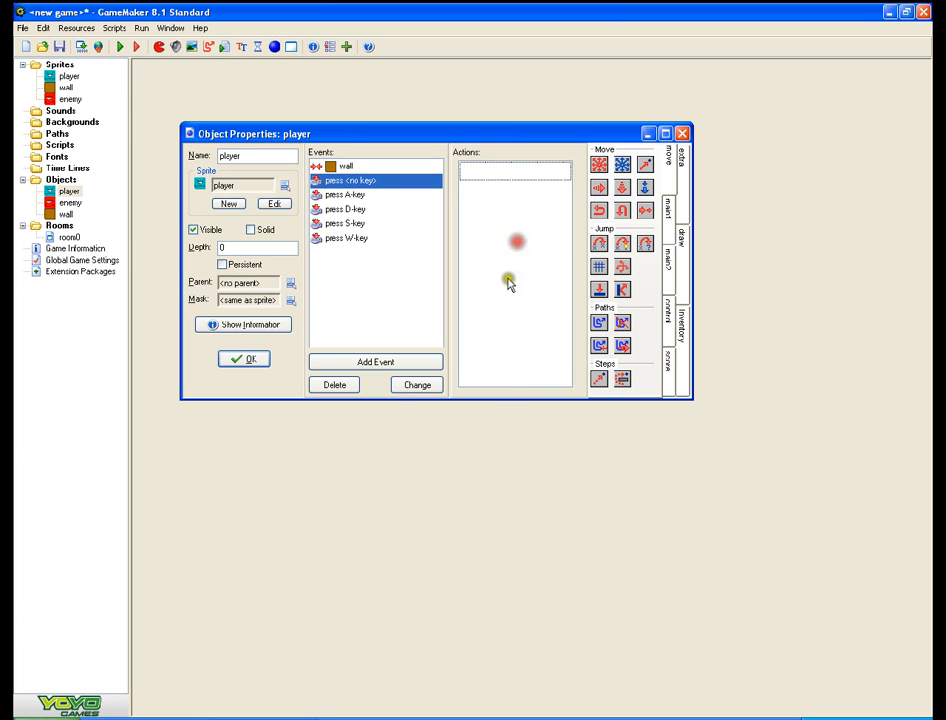
pyautogui.rightClick(372, 183)
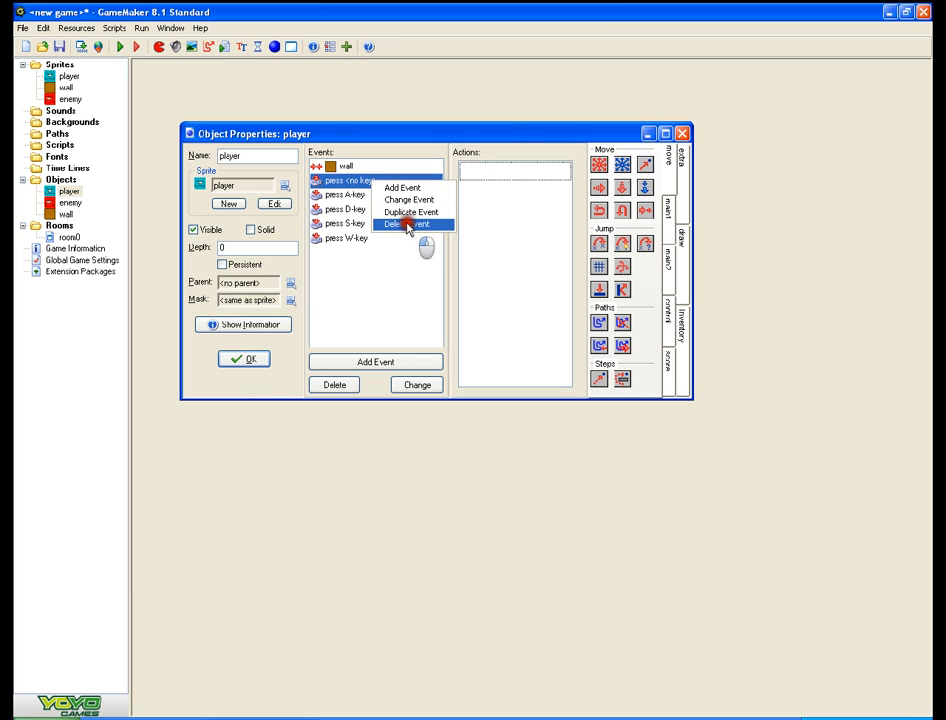
pyautogui.click(404, 225)
# - Add a <No key> key release event to the player with a Move Fixed action in the stop direction at speed 0, and save the object
pyautogui.click(386, 360)
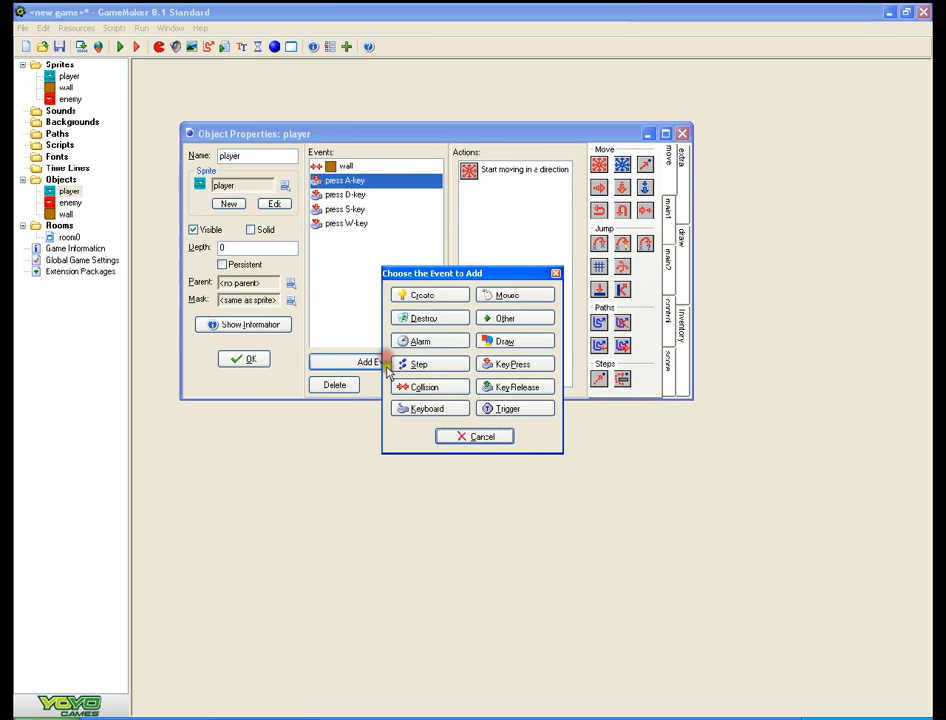
pyautogui.click(516, 387)
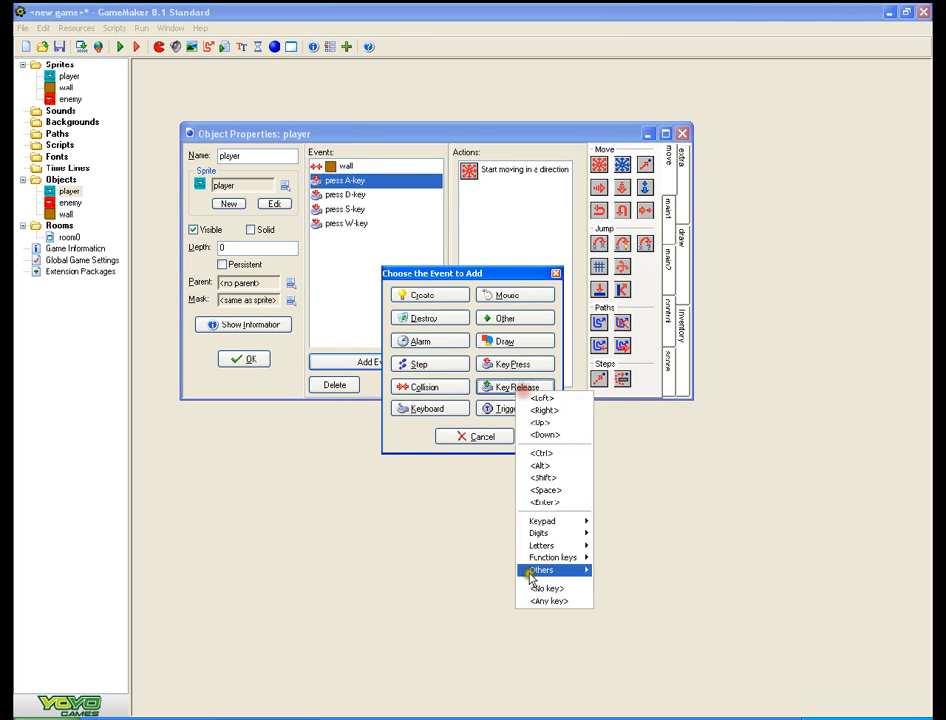
pyautogui.click(549, 590)
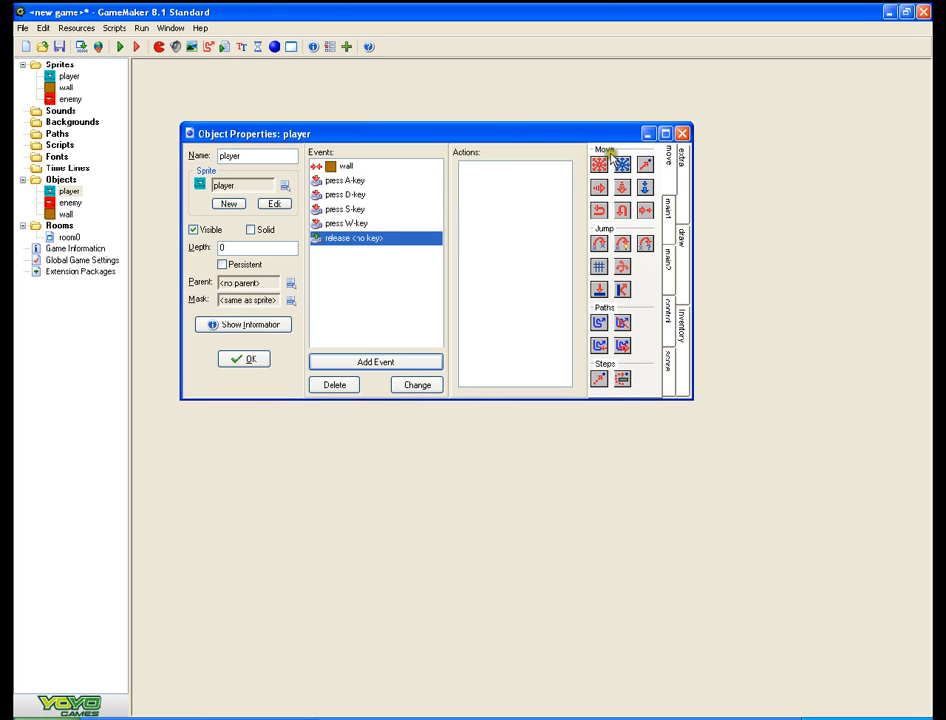
pyautogui.moveTo(598, 164); pyautogui.dragTo(505, 185)
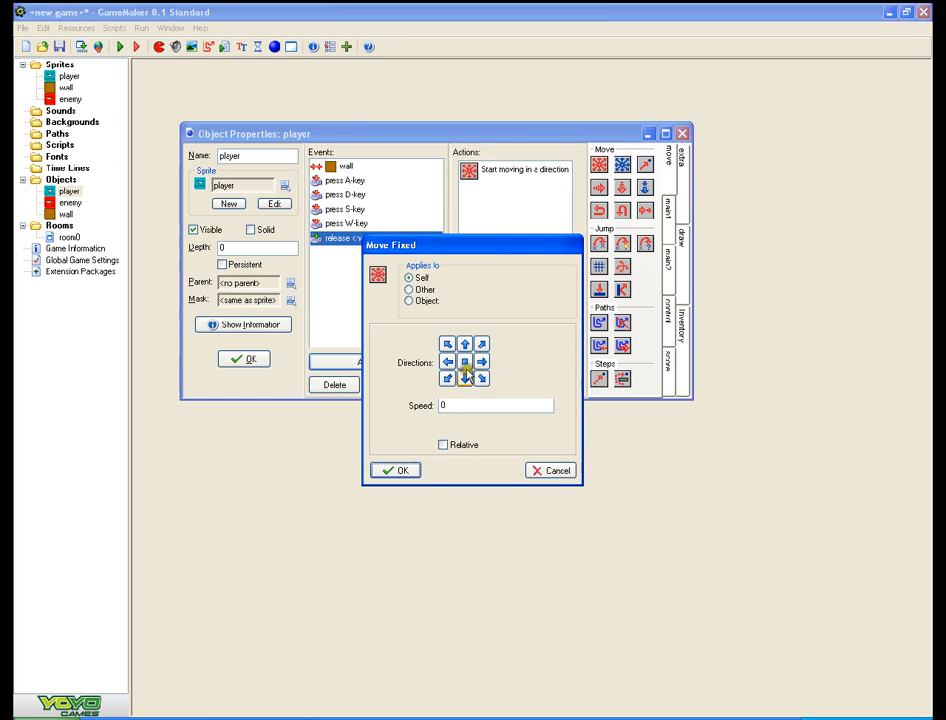
pyautogui.click(395, 470)
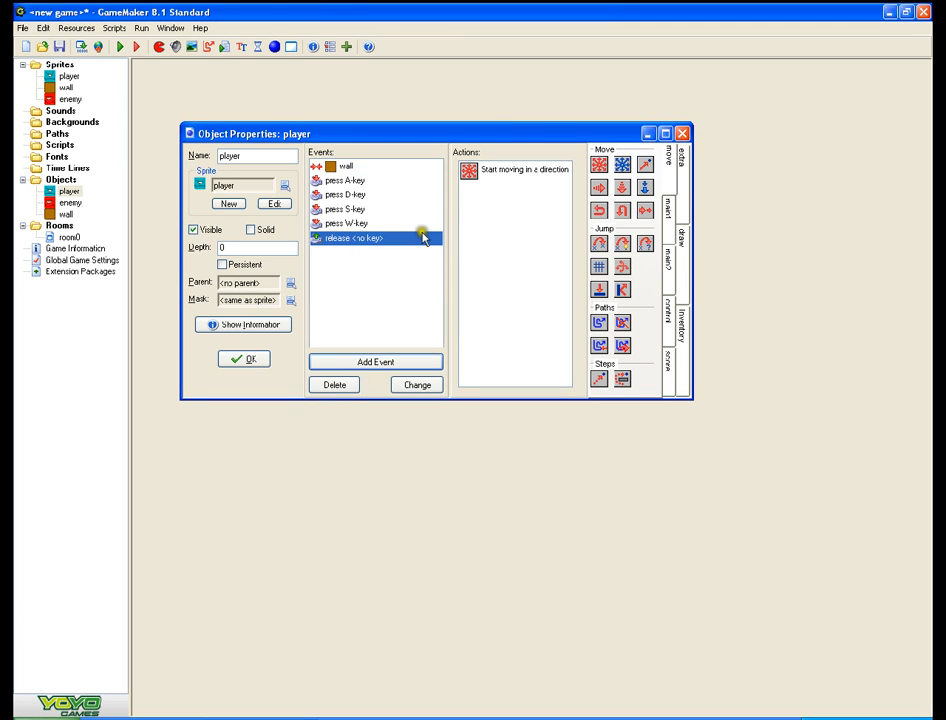
pyautogui.click(358, 168)
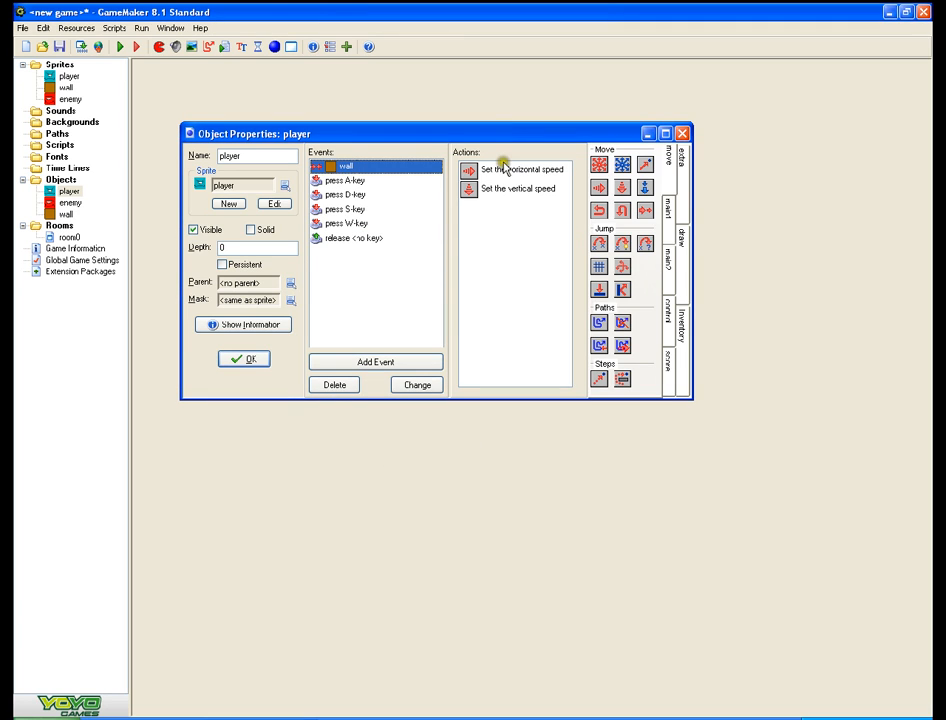
pyautogui.click(244, 358)
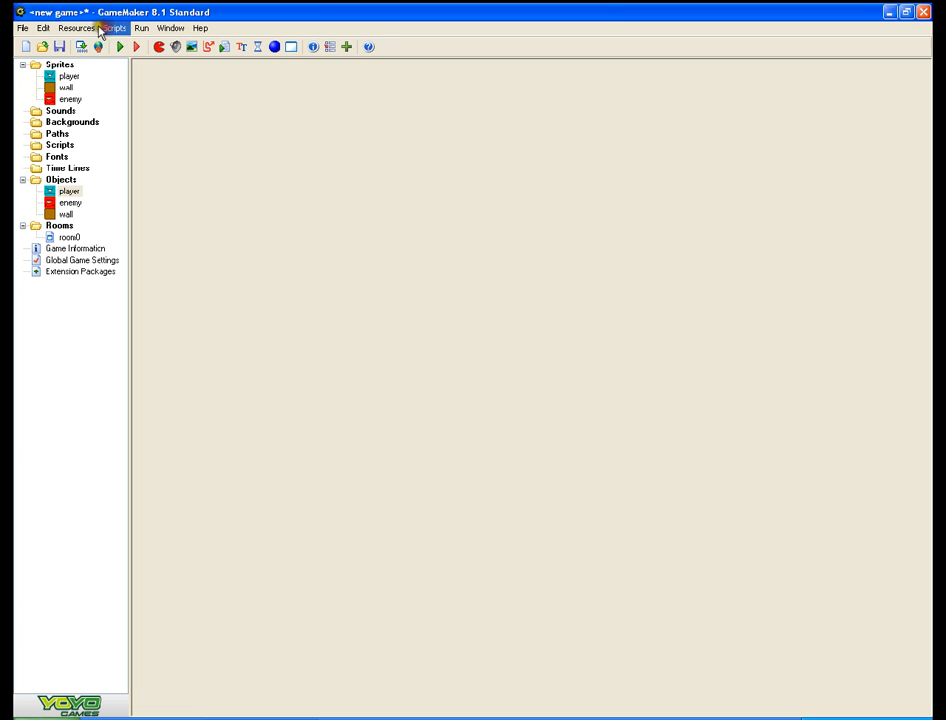
# - Run the game to test whether the player stops on key release, and close the test run
pyautogui.click(119, 47)
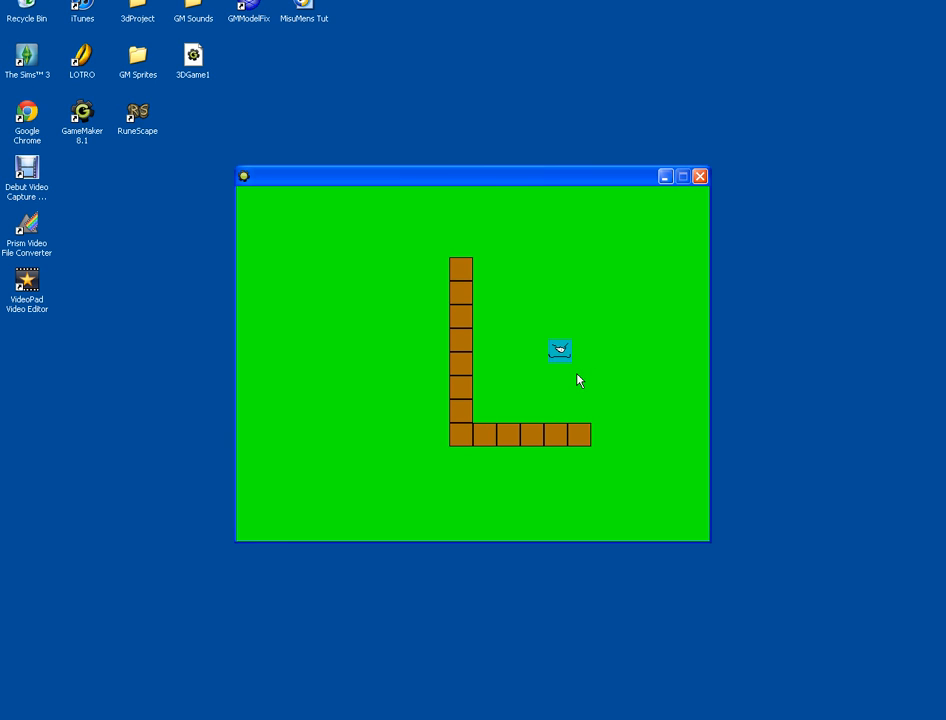
pyautogui.click(574, 383)
pyautogui.press('Escape')
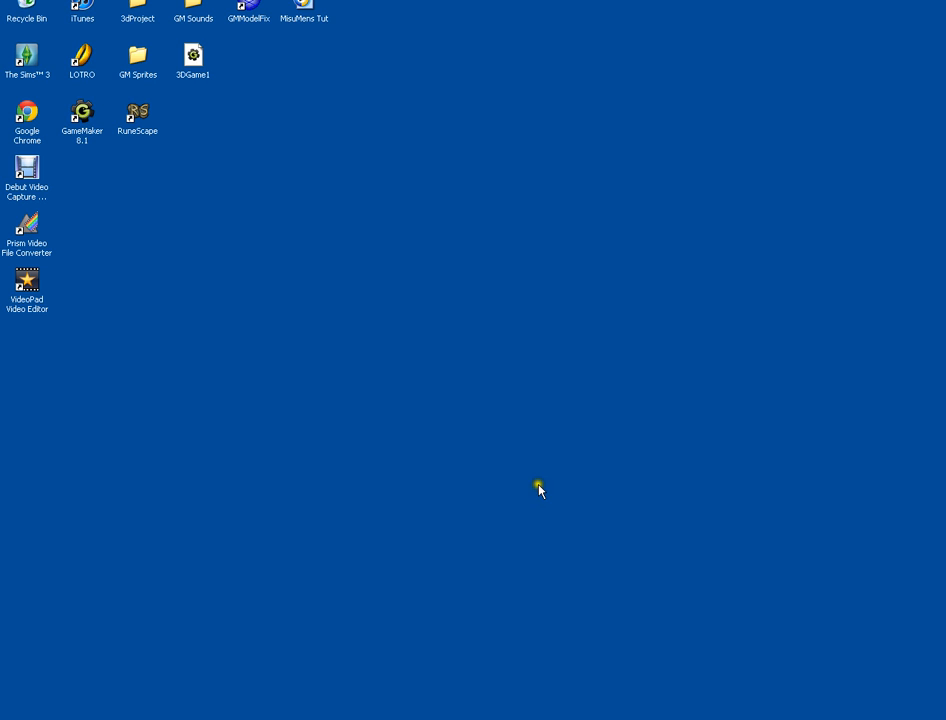
# - Open the player object and delete the Move Fixed action from its <no key> release event
pyautogui.doubleClick(66, 192)
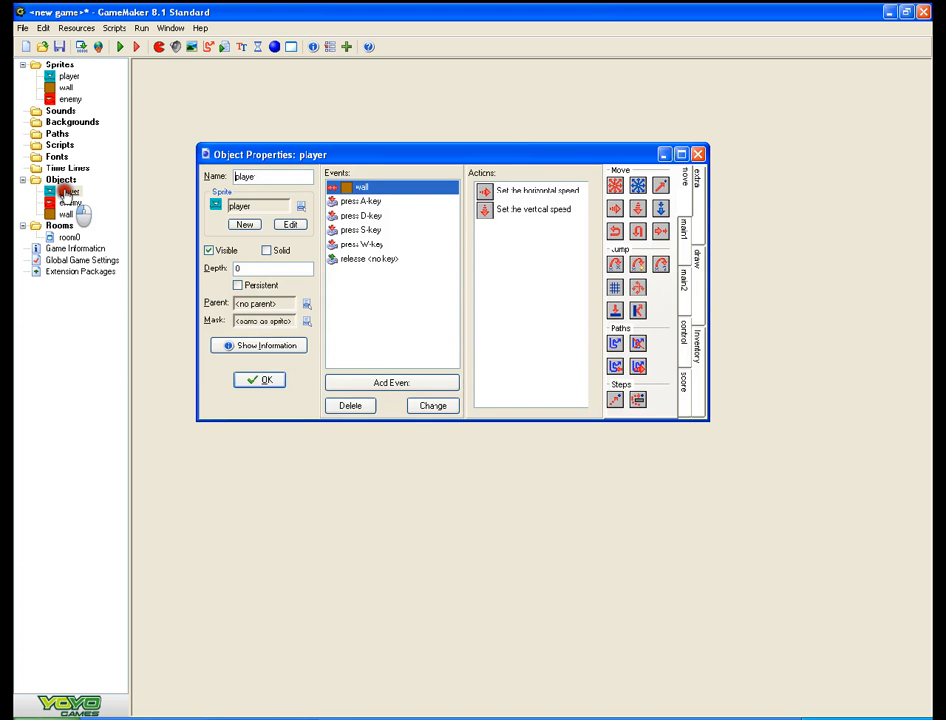
pyautogui.click(356, 258)
pyautogui.click(508, 200)
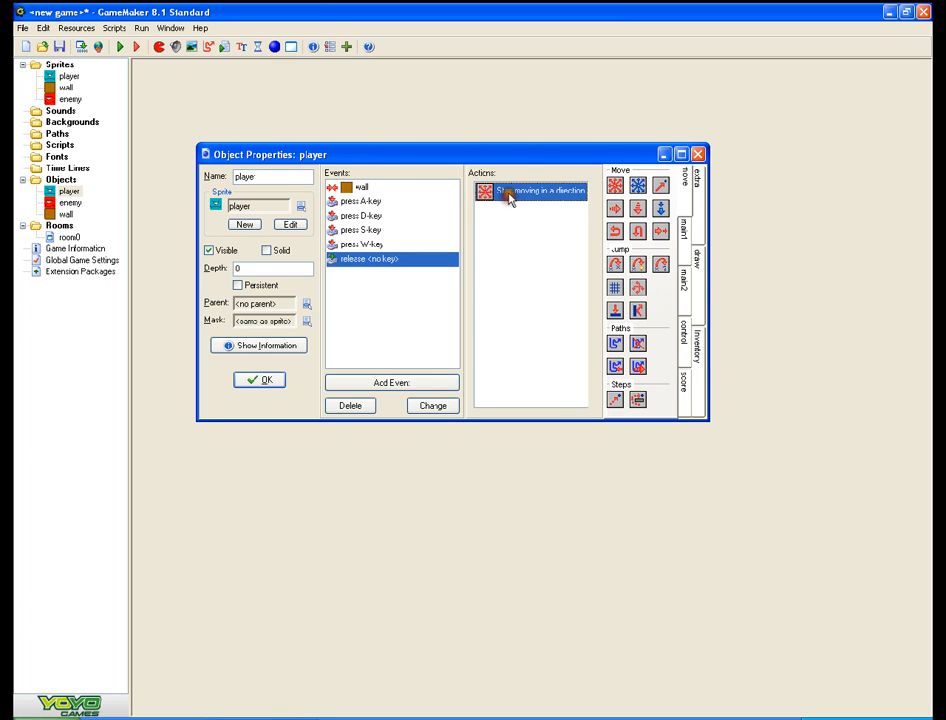
pyautogui.doubleClick(518, 189)
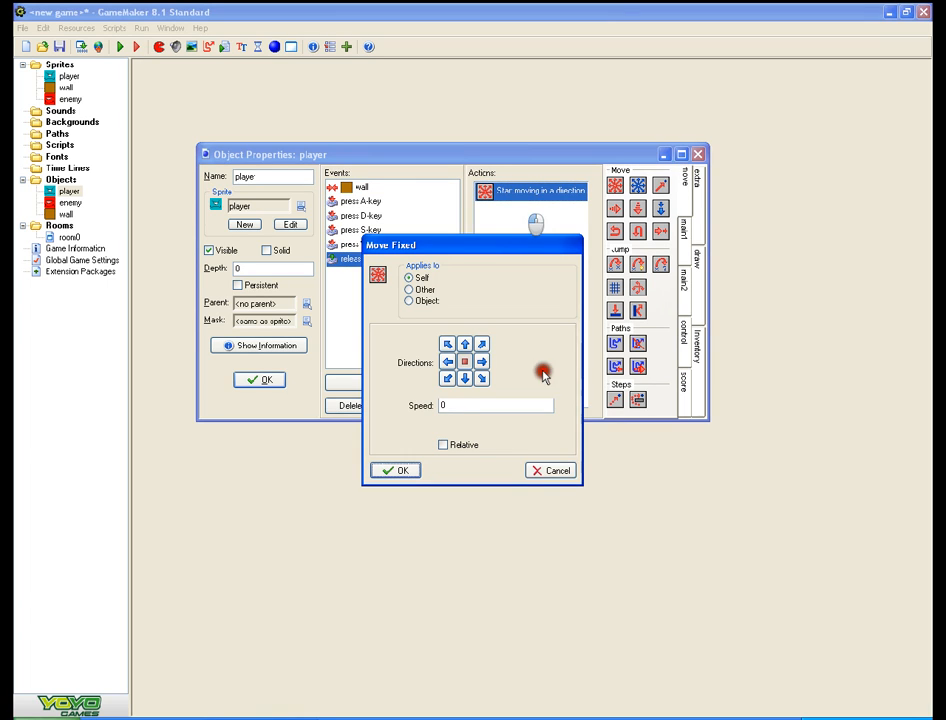
pyautogui.click(552, 470)
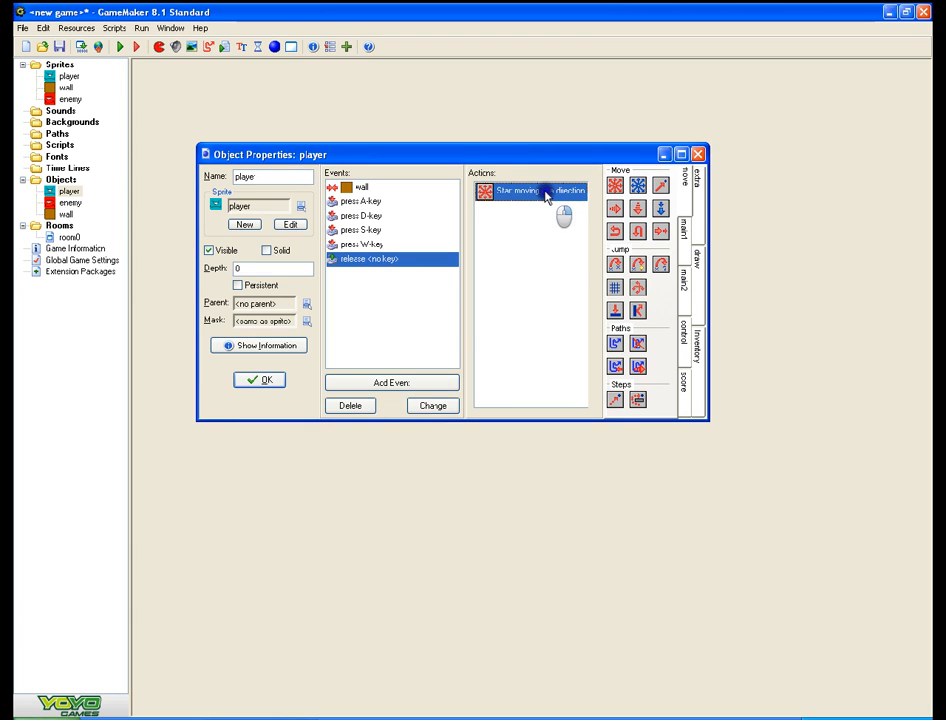
pyautogui.rightClick(546, 196)
pyautogui.click(577, 262)
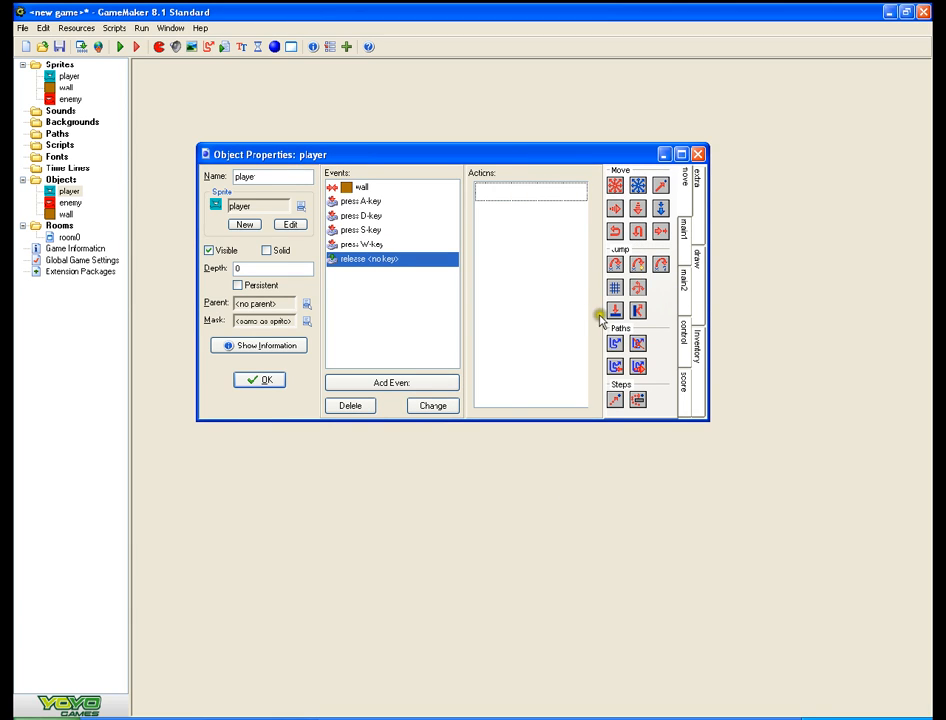
# - Add Speed Horizontal and Speed Vertical actions, both at speed 0, to the <no key> release event
pyautogui.moveTo(614, 213); pyautogui.dragTo(562, 279)
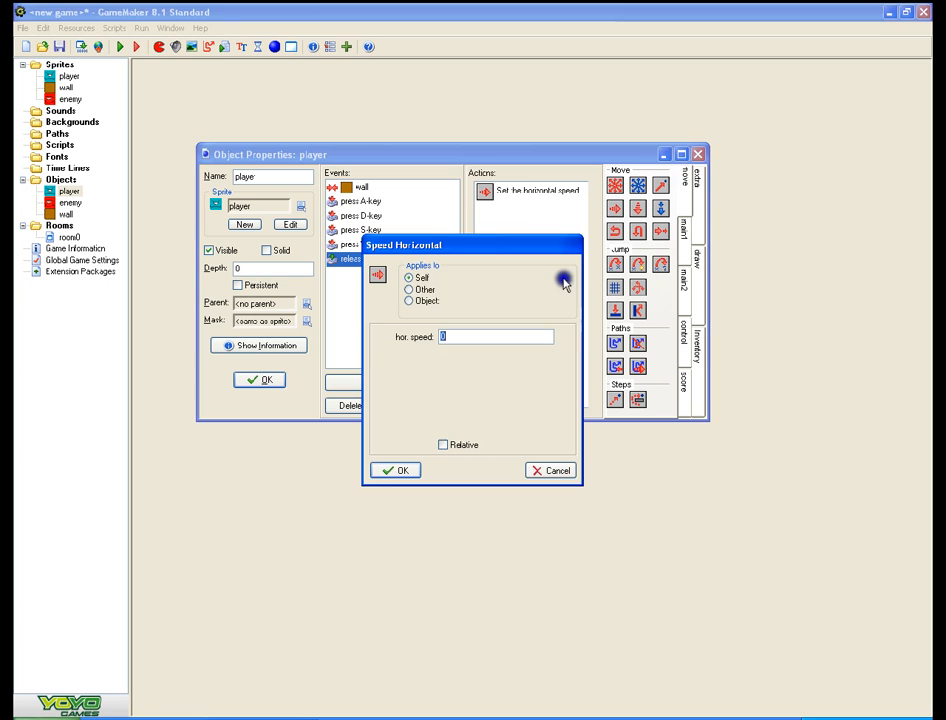
pyautogui.click(424, 472)
pyautogui.moveTo(630, 208); pyautogui.dragTo(530, 235)
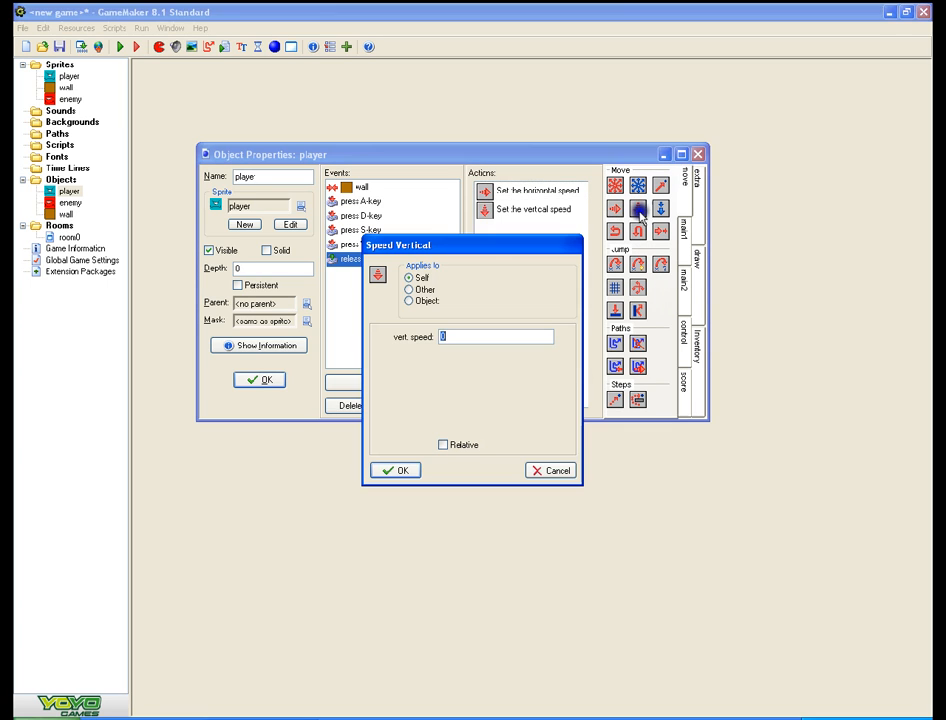
pyautogui.click(390, 472)
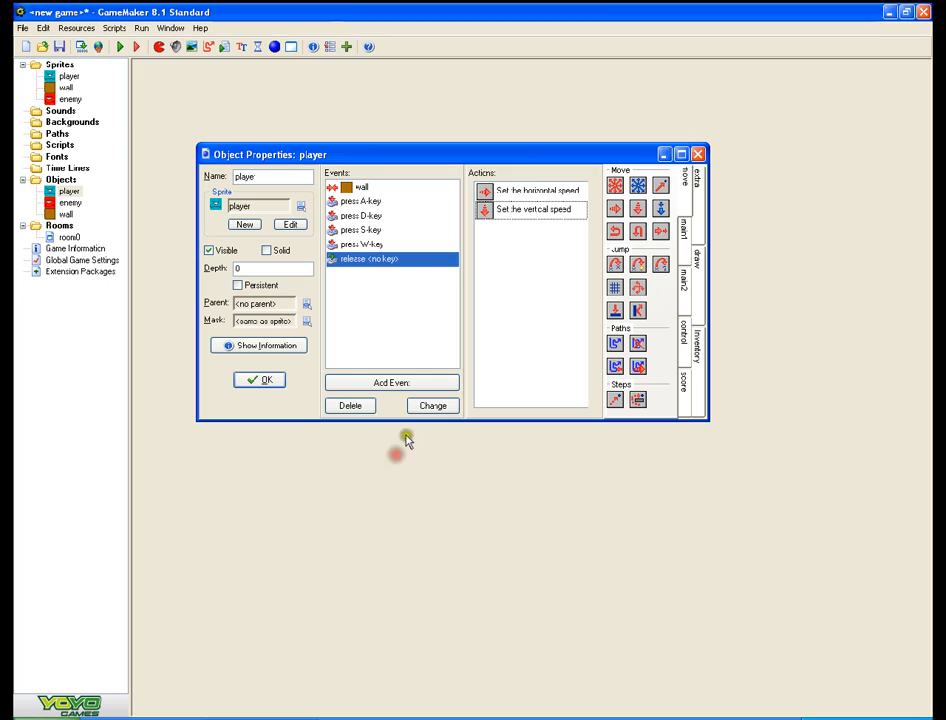
# - Check the horizontal speed action in the player's wall collision event
pyautogui.click(362, 244)
pyautogui.click(362, 215)
pyautogui.click(362, 187)
pyautogui.doubleClick(500, 190)
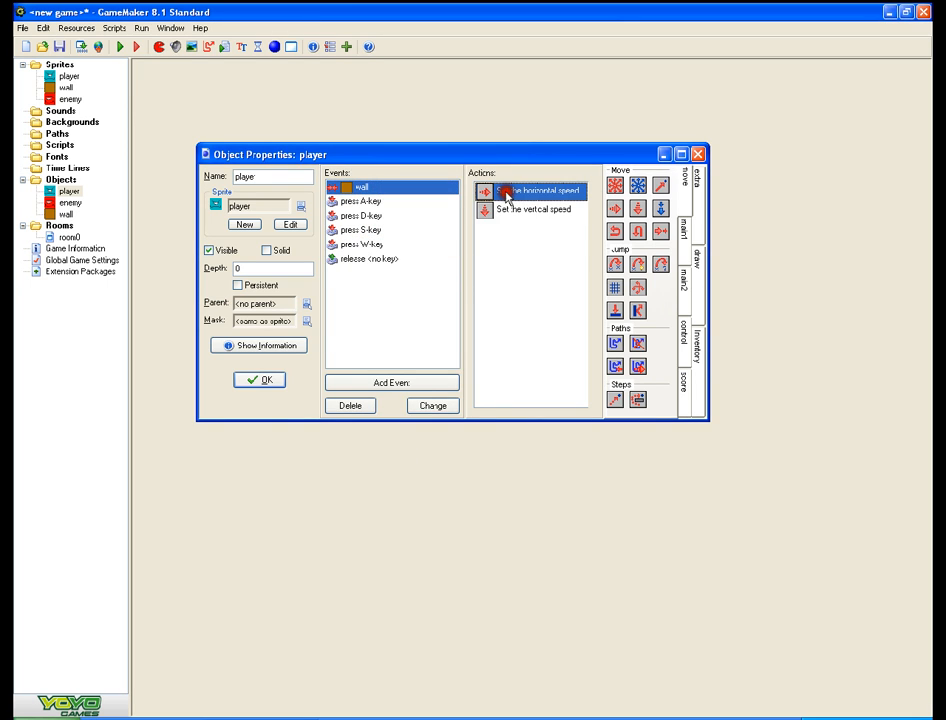
pyautogui.click(391, 470)
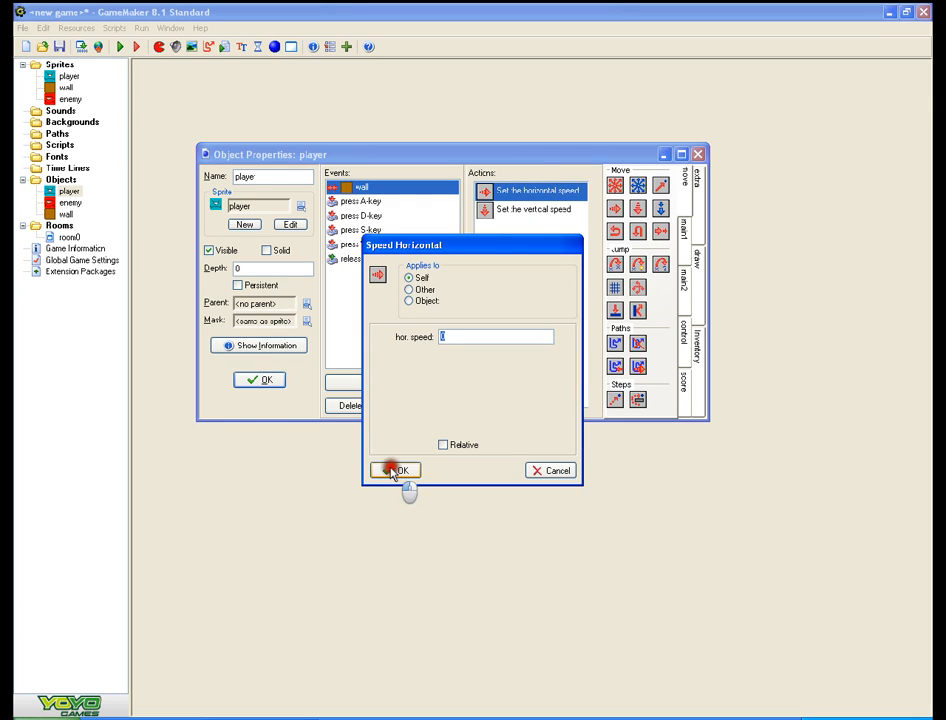
pyautogui.click(399, 470)
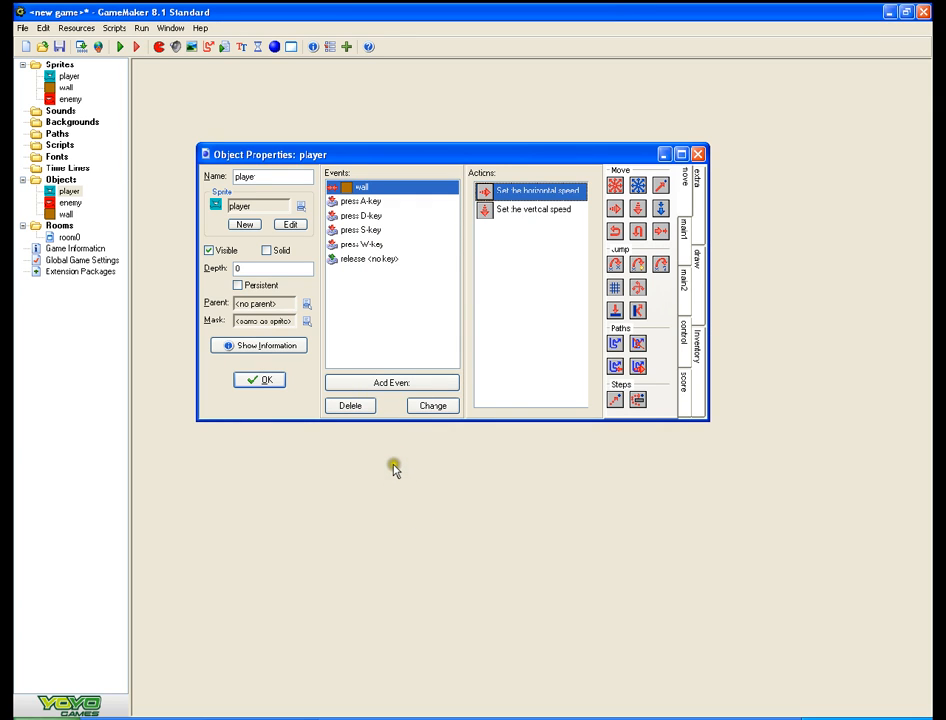
# - Add a <No key> keyboard event to the player object
pyautogui.click(392, 383)
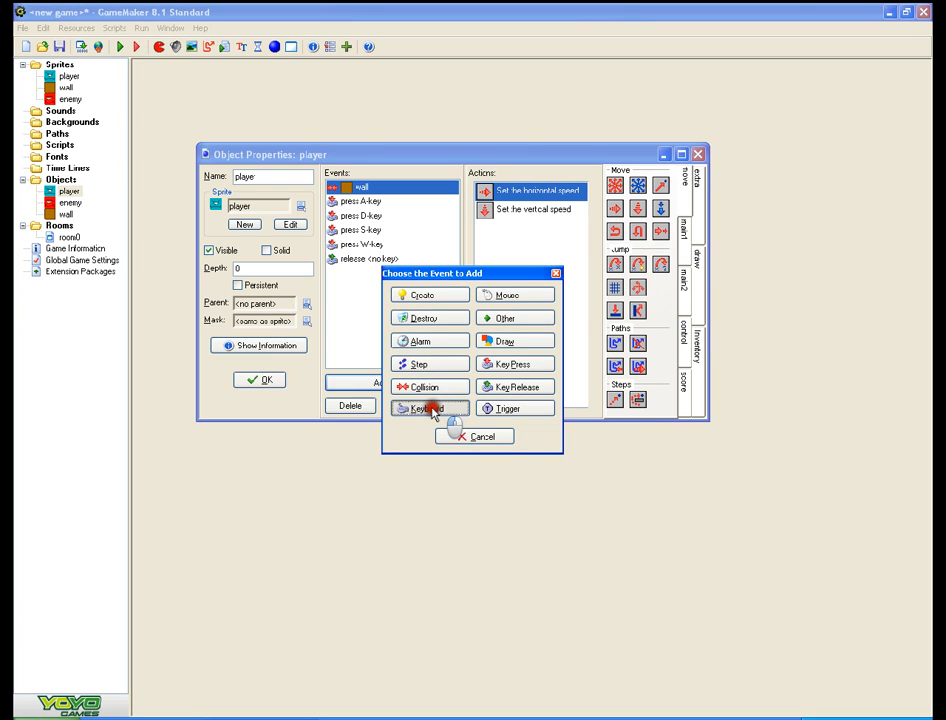
pyautogui.click(430, 410)
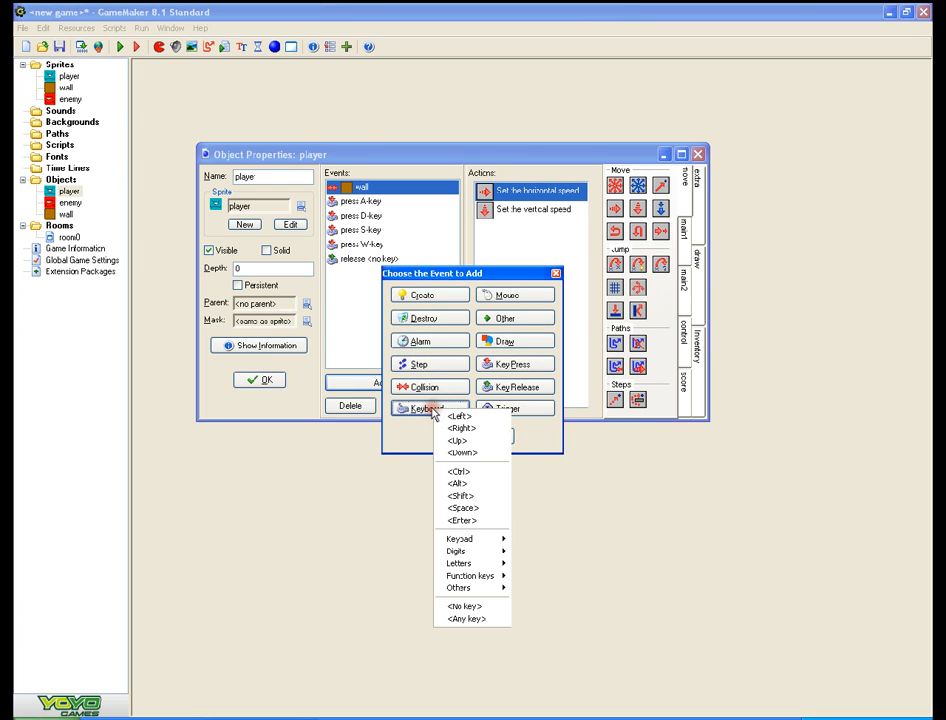
pyautogui.click(360, 467)
pyautogui.click(449, 410)
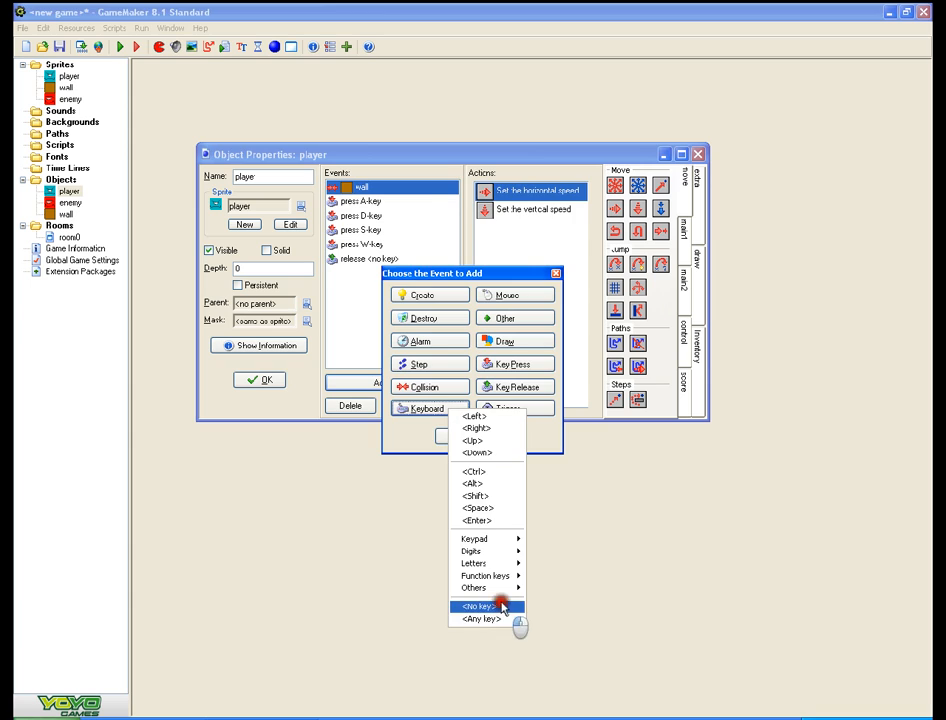
pyautogui.click(498, 606)
# - Delete the <no key> release event and its speed actions from the player object
pyautogui.click(363, 274)
pyautogui.click(366, 260)
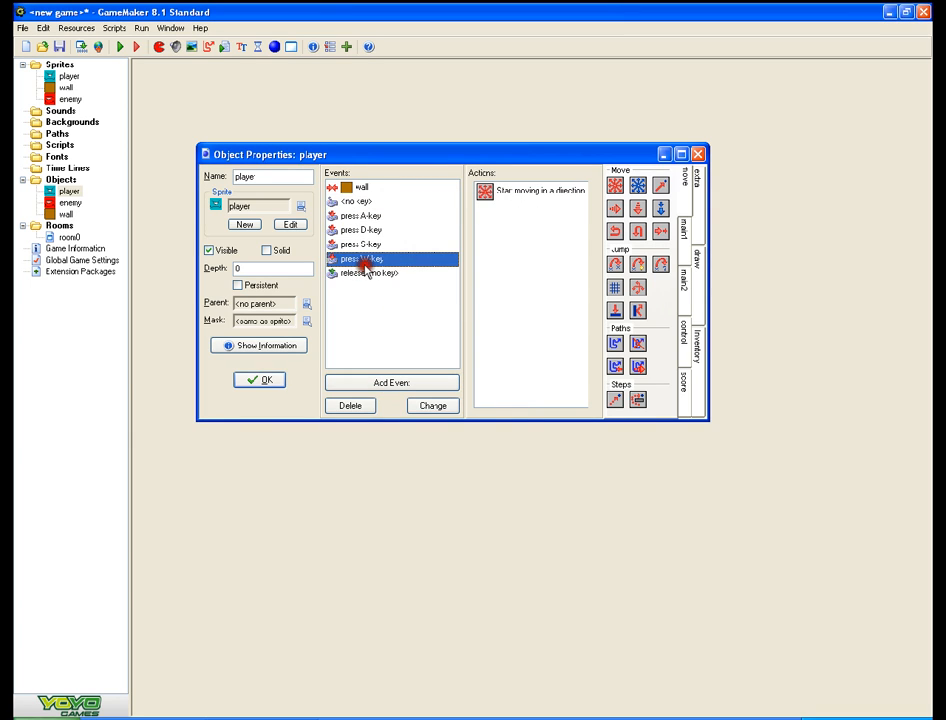
pyautogui.click(372, 274)
pyautogui.rightClick(378, 274)
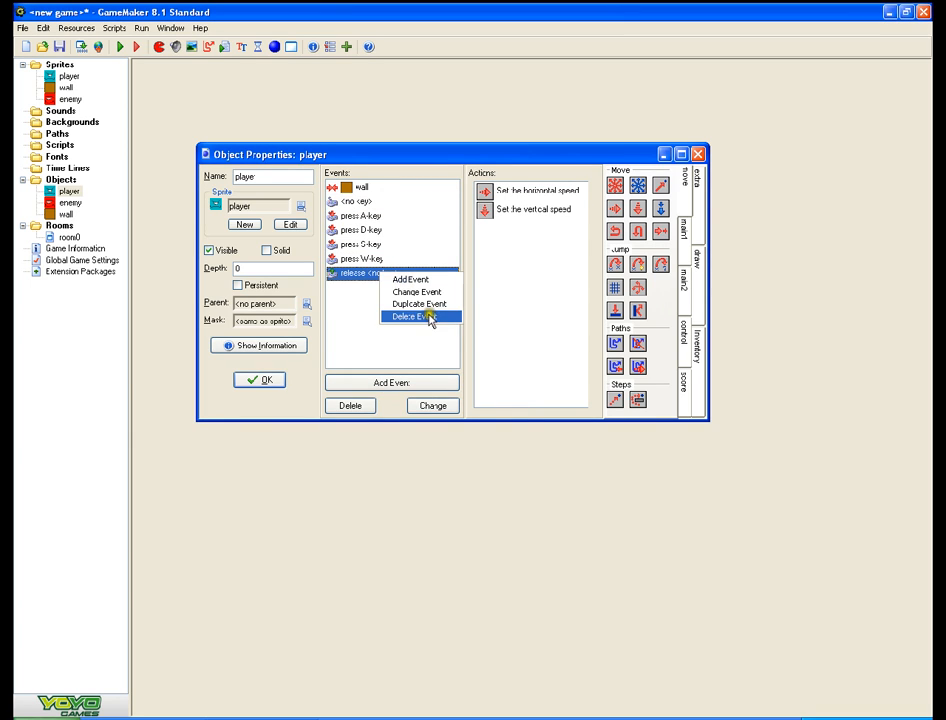
pyautogui.click(428, 314)
pyautogui.click(440, 383)
# - Add a Move Fixed action with the stop direction and speed 0 to the <no key> keyboard event
pyautogui.click(355, 188)
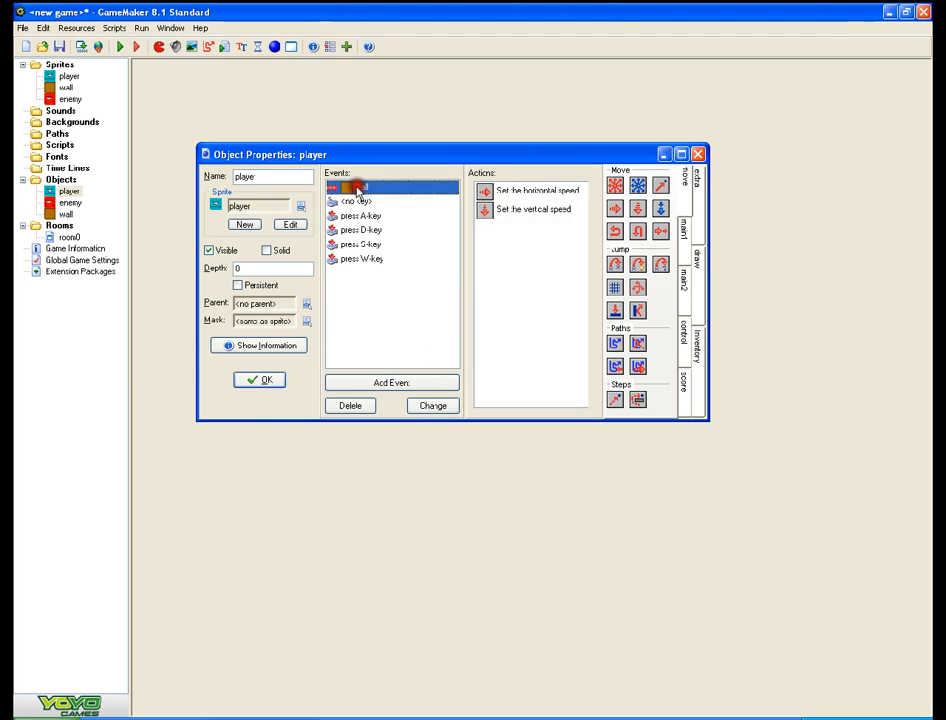
pyautogui.click(368, 203)
pyautogui.moveTo(614, 185); pyautogui.dragTo(530, 195)
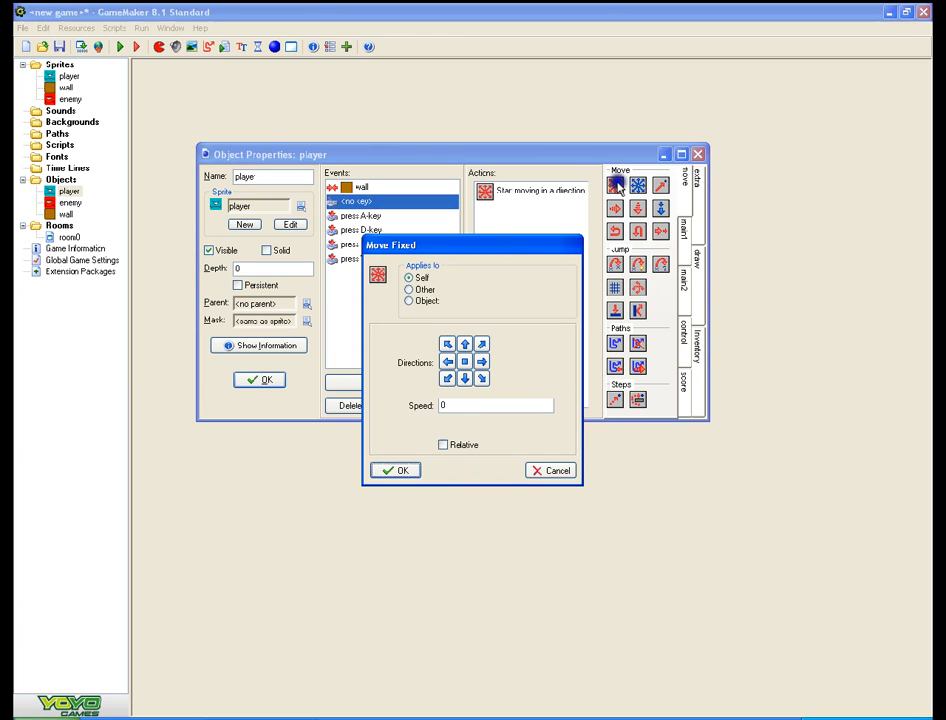
pyautogui.click(464, 361)
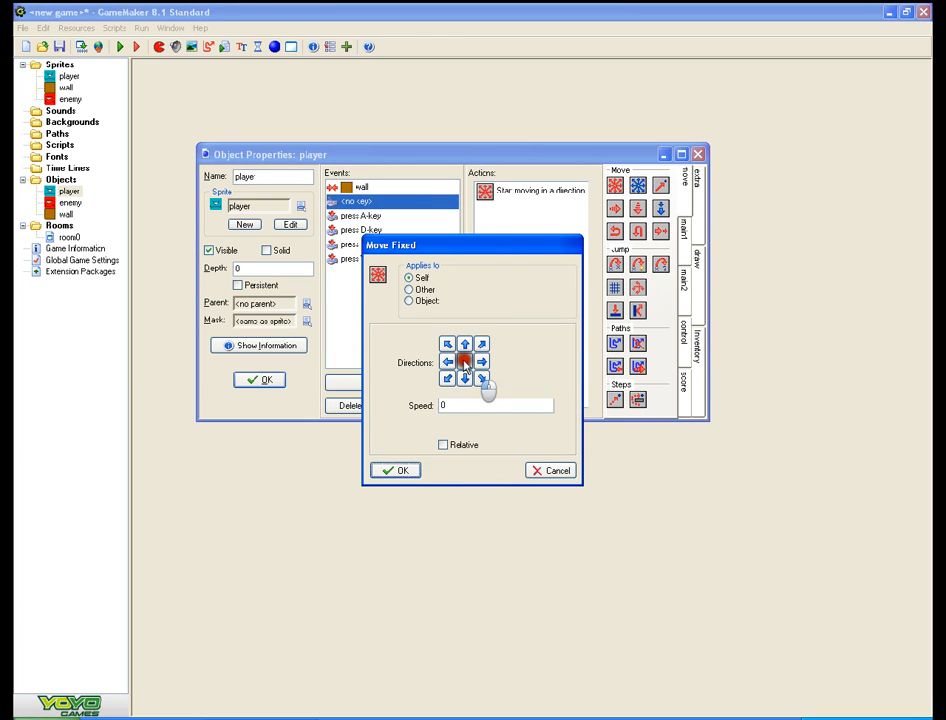
pyautogui.click(395, 470)
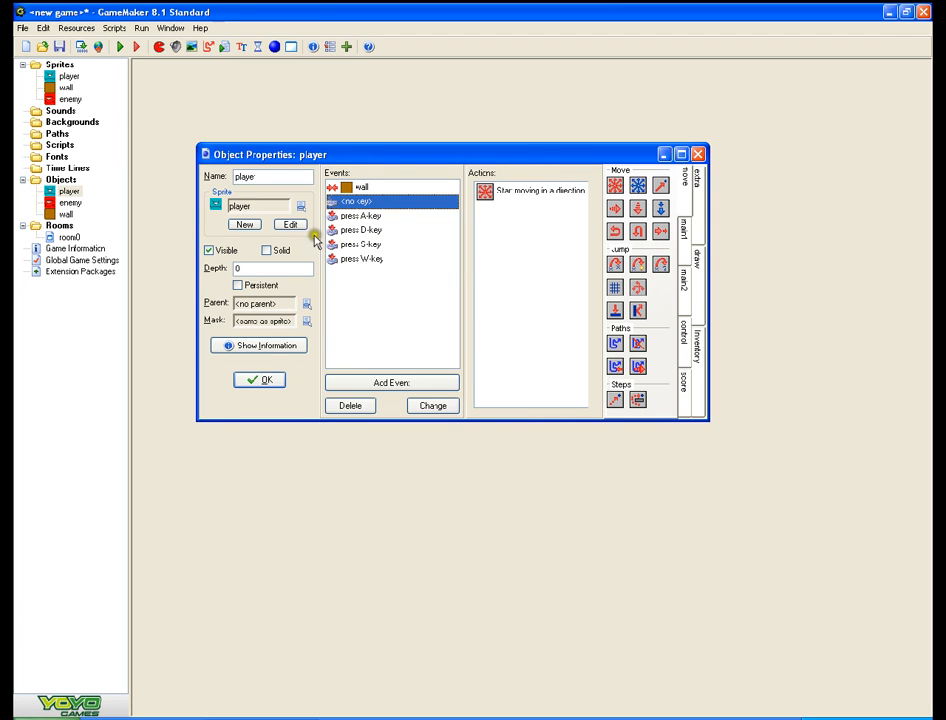
# - Check the horizontal and vertical speed values set in the player's wall collision event
pyautogui.click(362, 188)
pyautogui.click(359, 199)
pyautogui.click(388, 189)
pyautogui.doubleClick(531, 192)
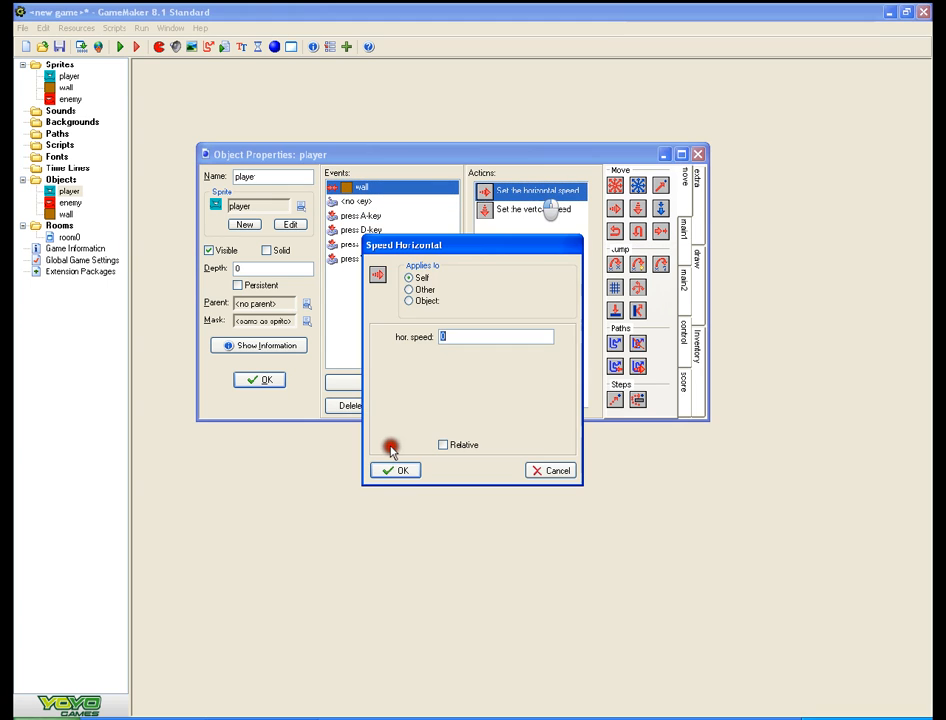
pyautogui.click(389, 469)
pyautogui.doubleClick(489, 210)
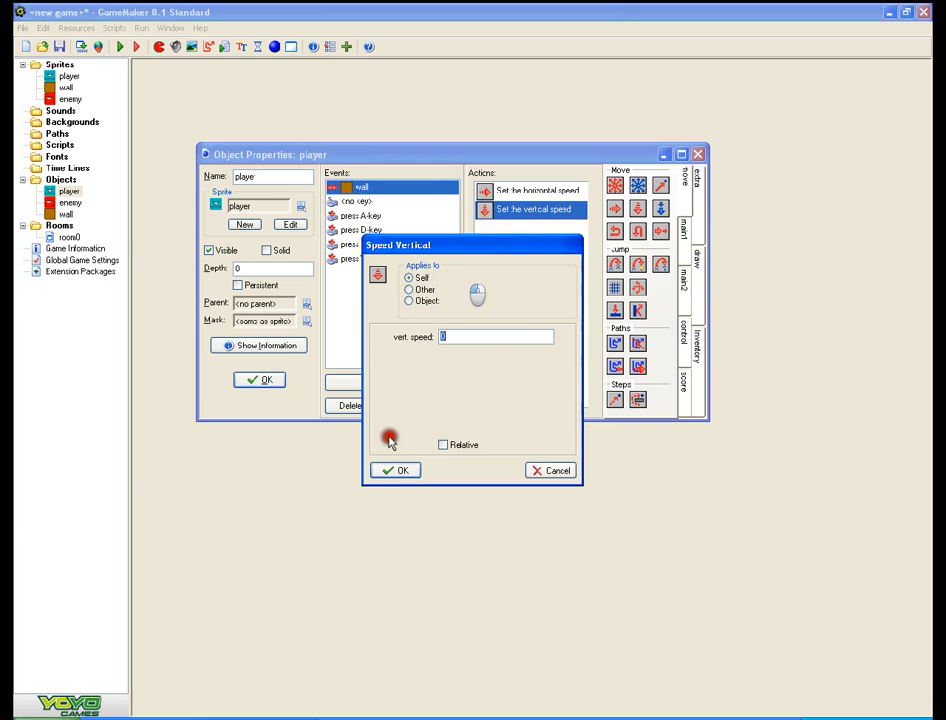
pyautogui.click(392, 469)
# - Review the actions of the player's A, D, S and W key press events and the <no key> event's Move Fixed settings
pyautogui.click(354, 201)
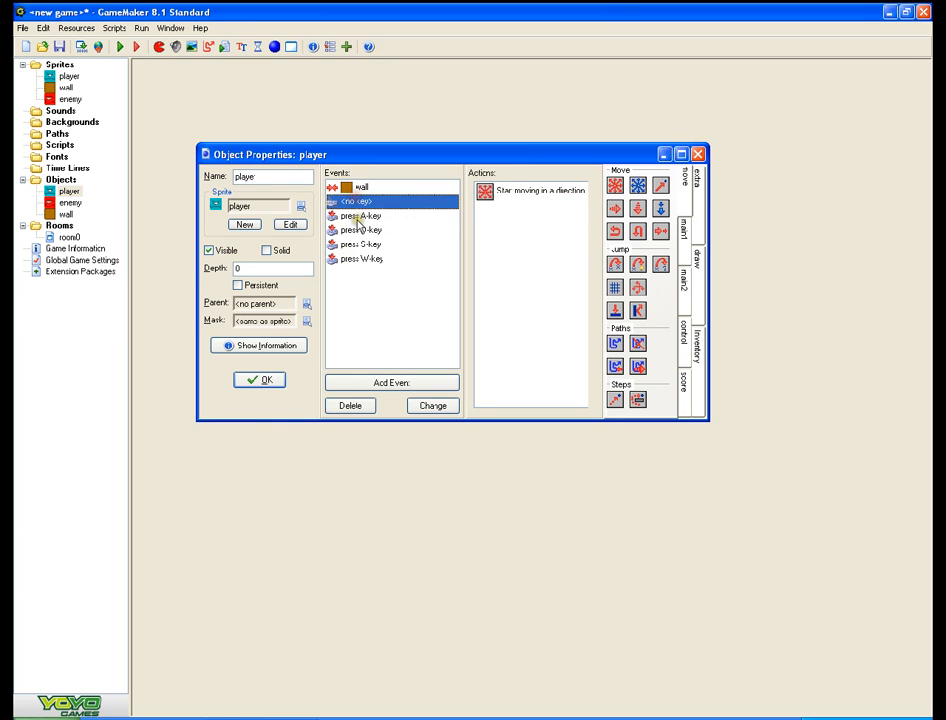
pyautogui.click(368, 216)
pyautogui.click(366, 231)
pyautogui.click(380, 245)
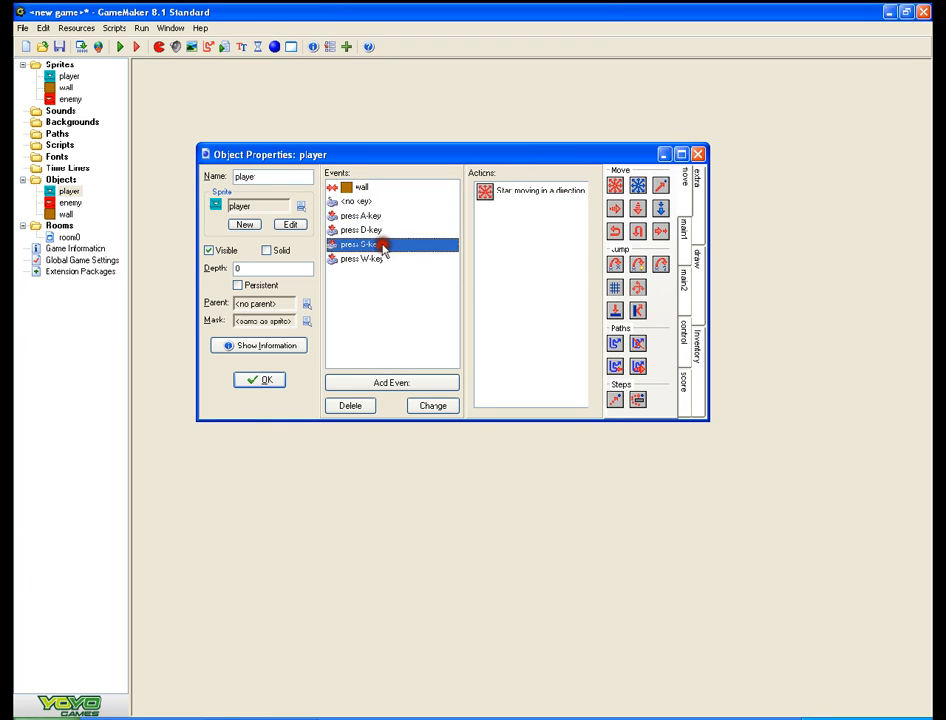
pyautogui.click(370, 259)
pyautogui.click(360, 216)
pyautogui.click(355, 201)
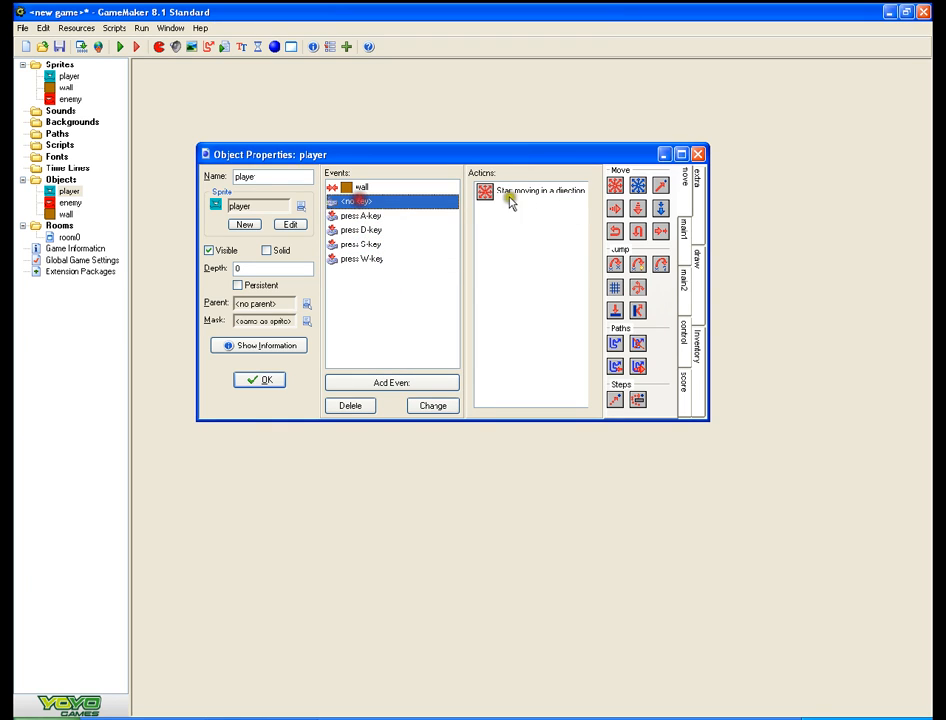
pyautogui.doubleClick(530, 190)
pyautogui.click(400, 471)
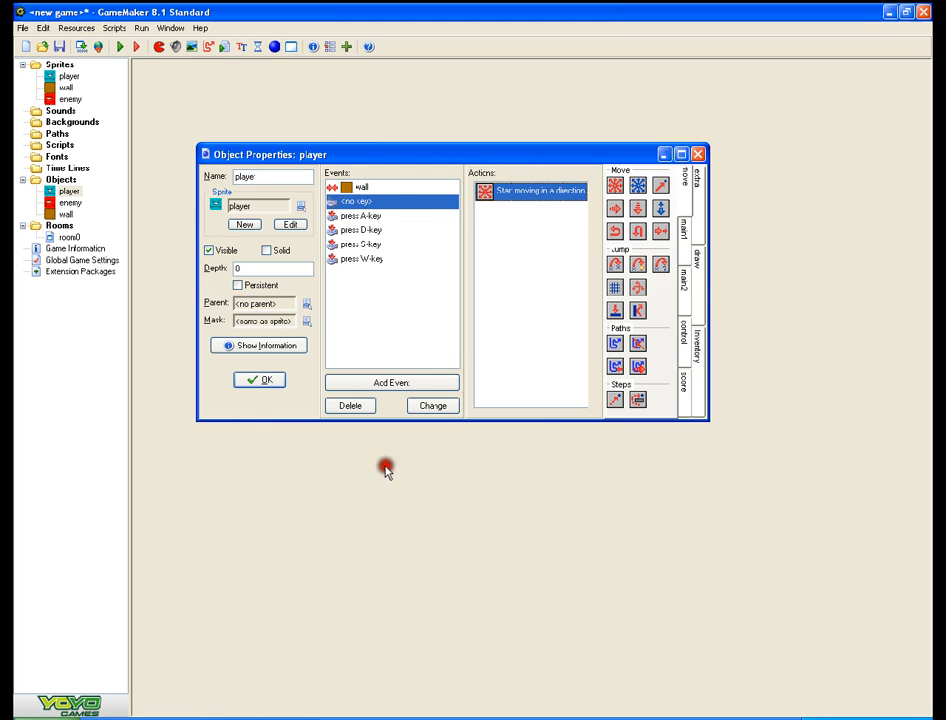
# - Save the player object, run the game to test whether the player stops without input, and close the test run
pyautogui.click(257, 380)
pyautogui.click(81, 46)
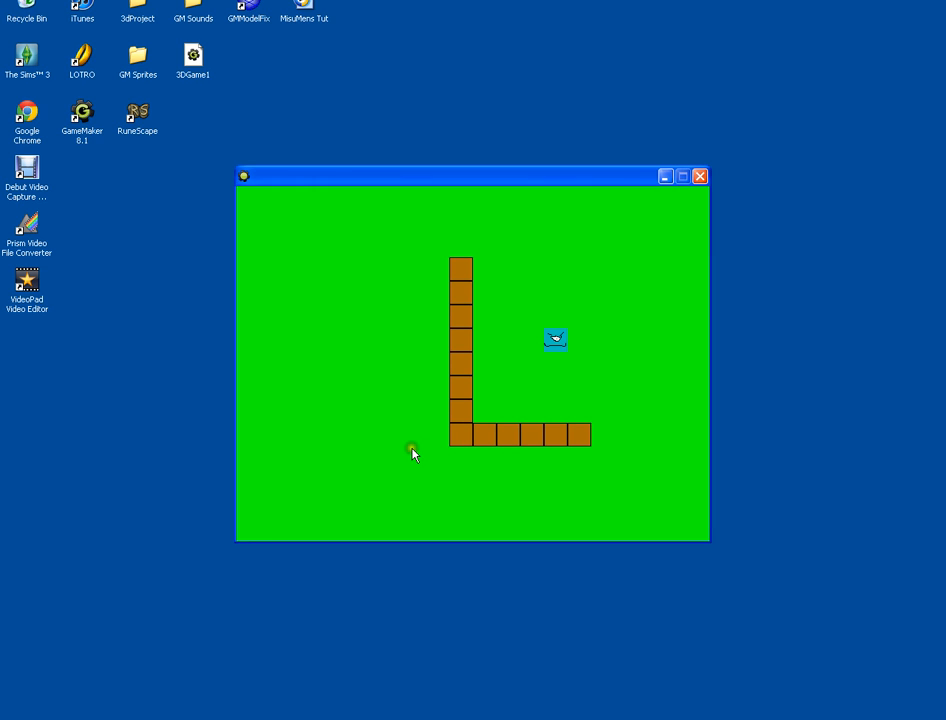
pyautogui.moveTo(413, 471); pyautogui.dragTo(440, 401)
pyautogui.click(434, 391)
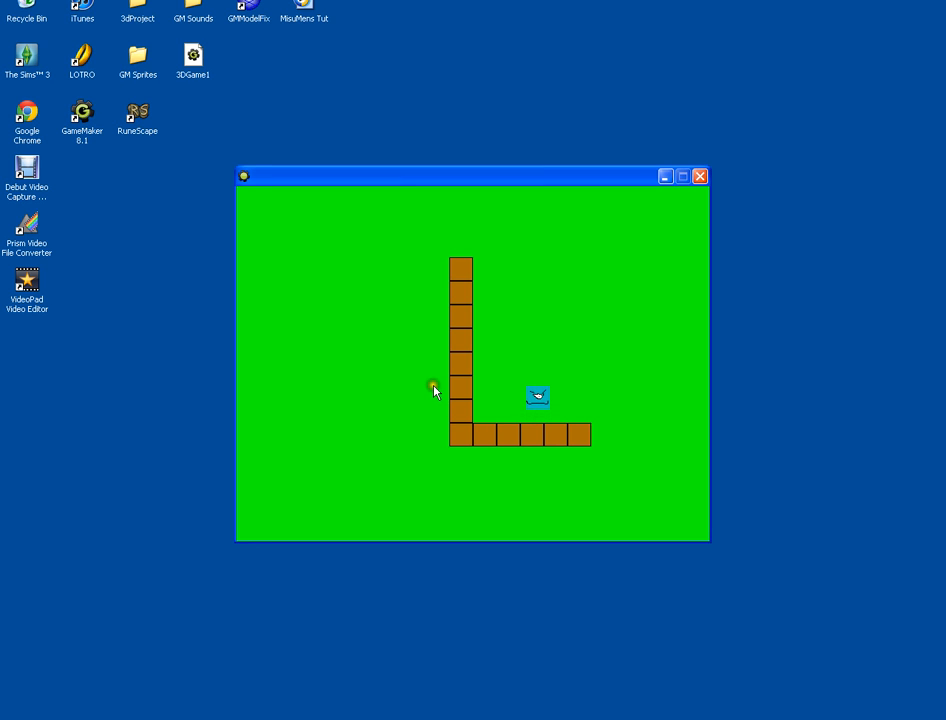
pyautogui.press('Escape')
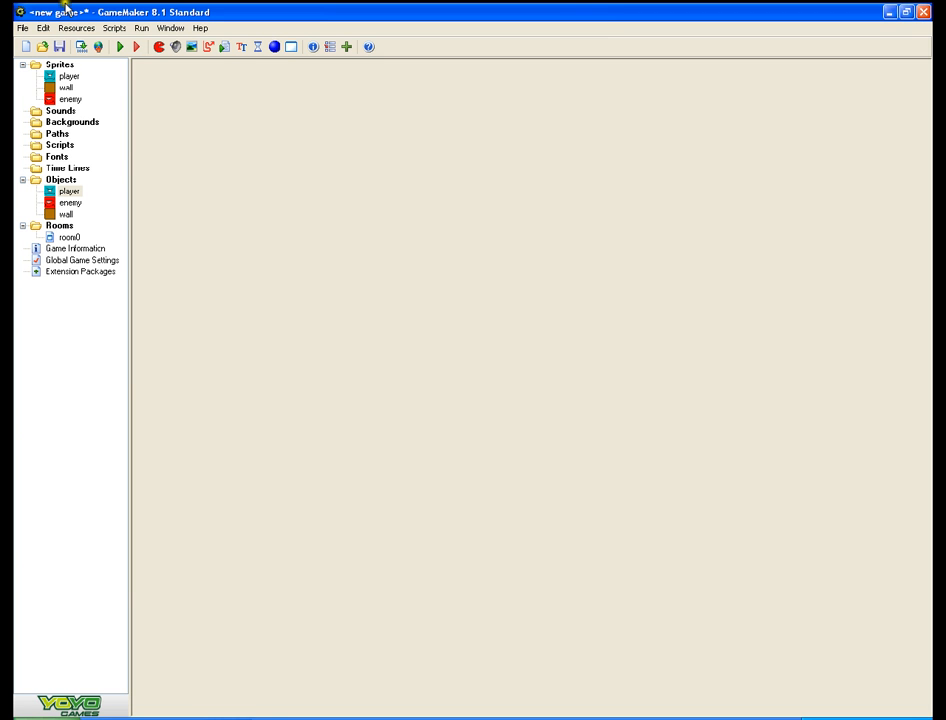
# - Reopen the player object, check its wall collision actions, and delete the Move Fixed action from the <no key> keyboard event
pyautogui.click(72, 193)
pyautogui.doubleClick(72, 193)
pyautogui.click(441, 207)
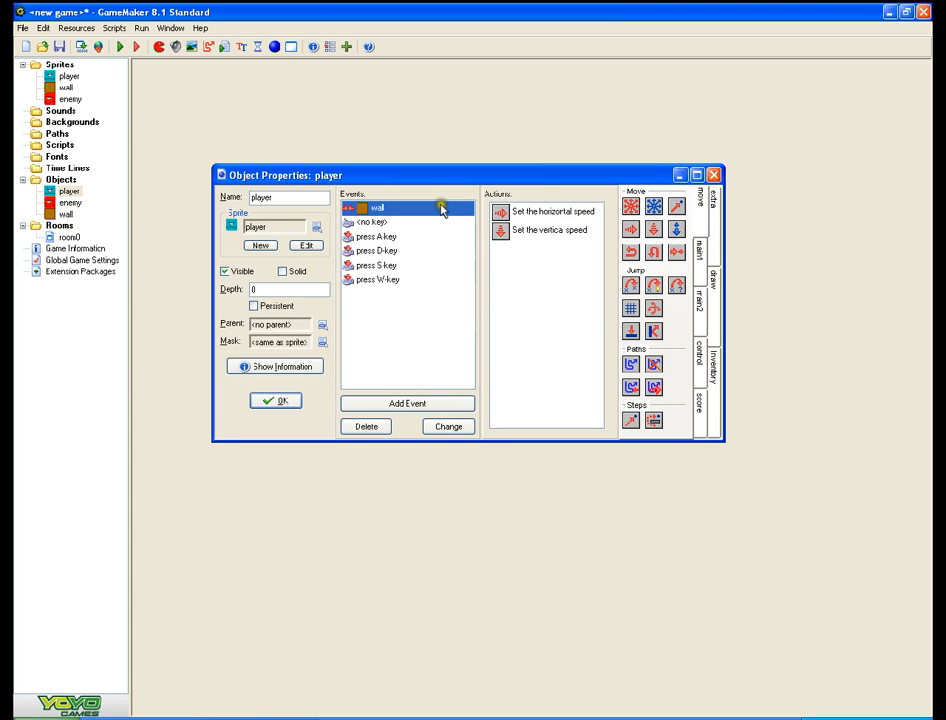
pyautogui.click(522, 213)
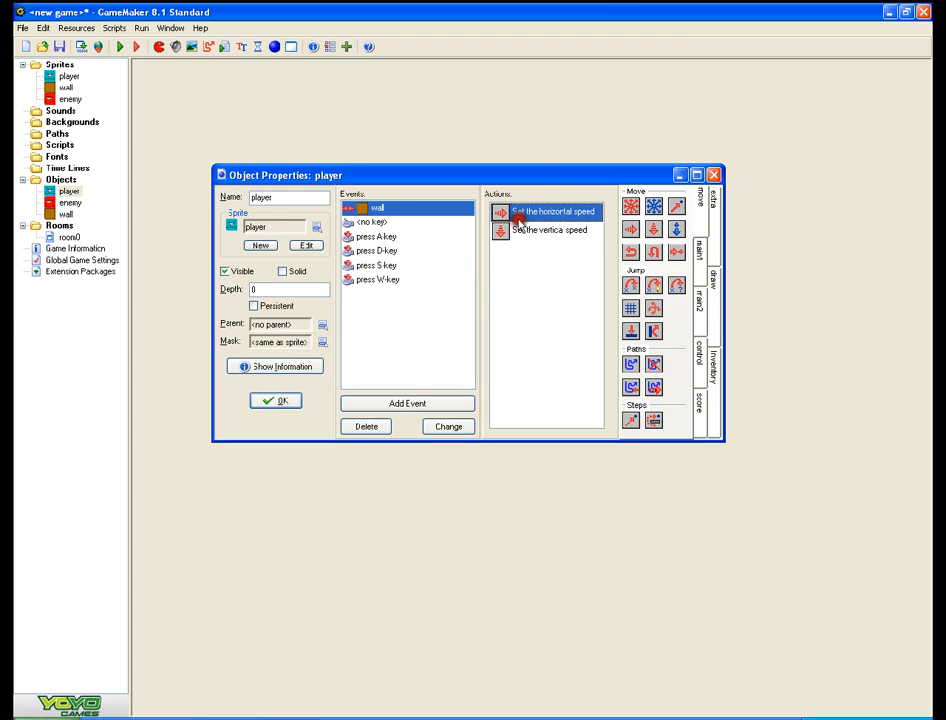
pyautogui.click(520, 231)
pyautogui.click(517, 211)
pyautogui.click(386, 222)
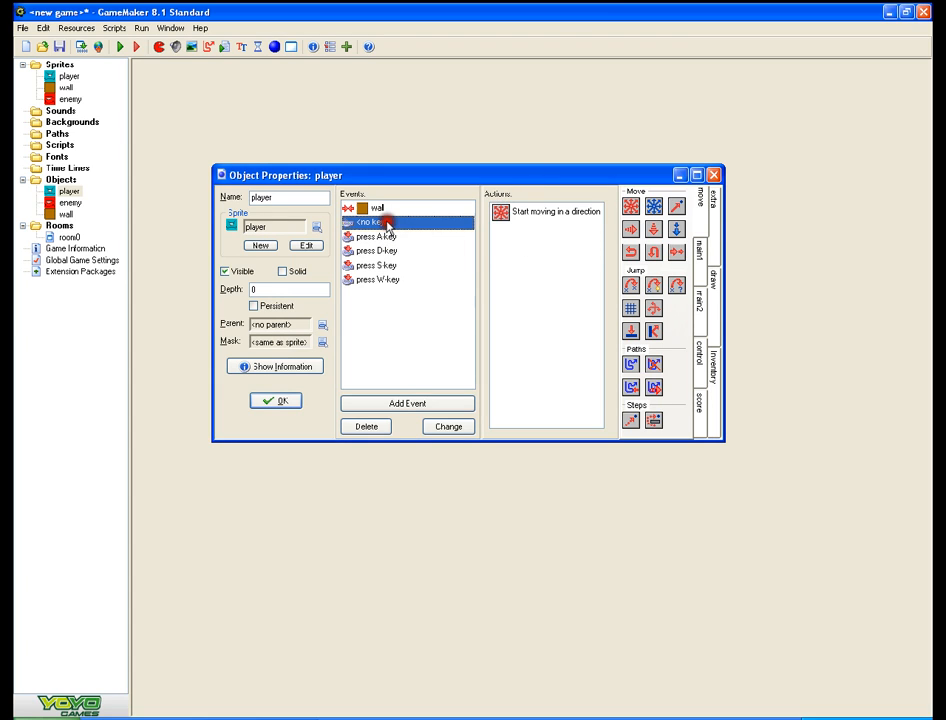
pyautogui.rightClick(526, 212)
pyautogui.click(509, 238)
pyautogui.click(524, 213)
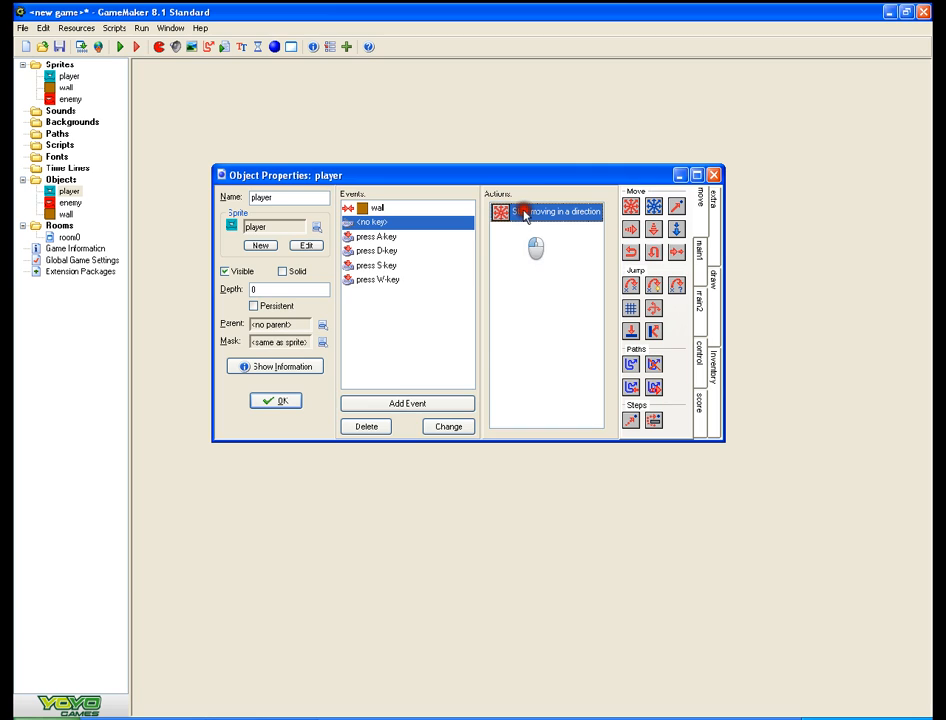
pyautogui.doubleClick(524, 213)
pyautogui.click(381, 468)
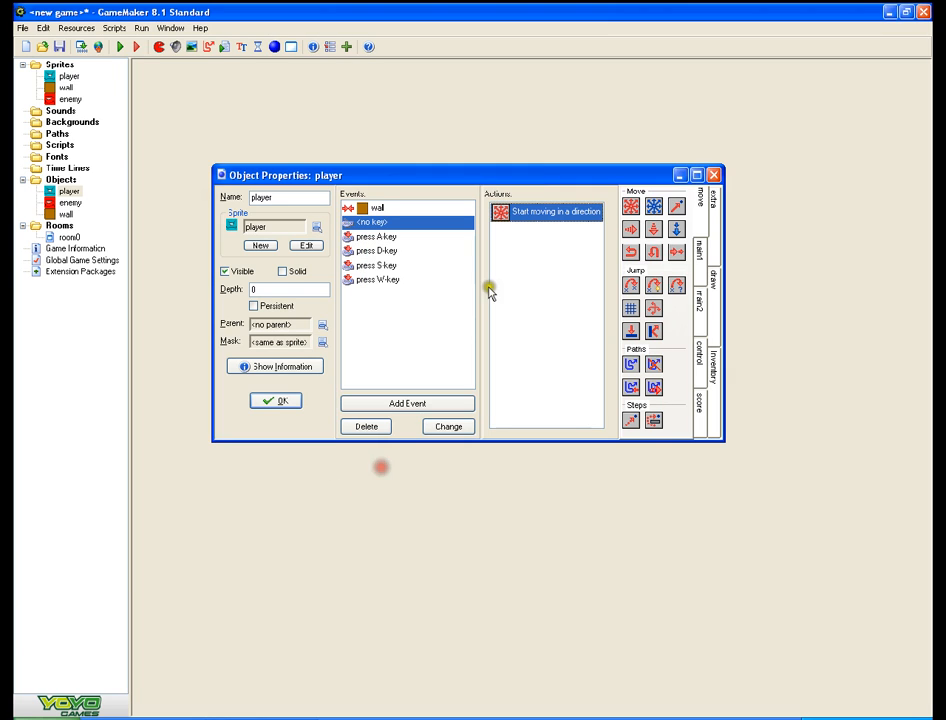
pyautogui.rightClick(530, 216)
pyautogui.click(551, 288)
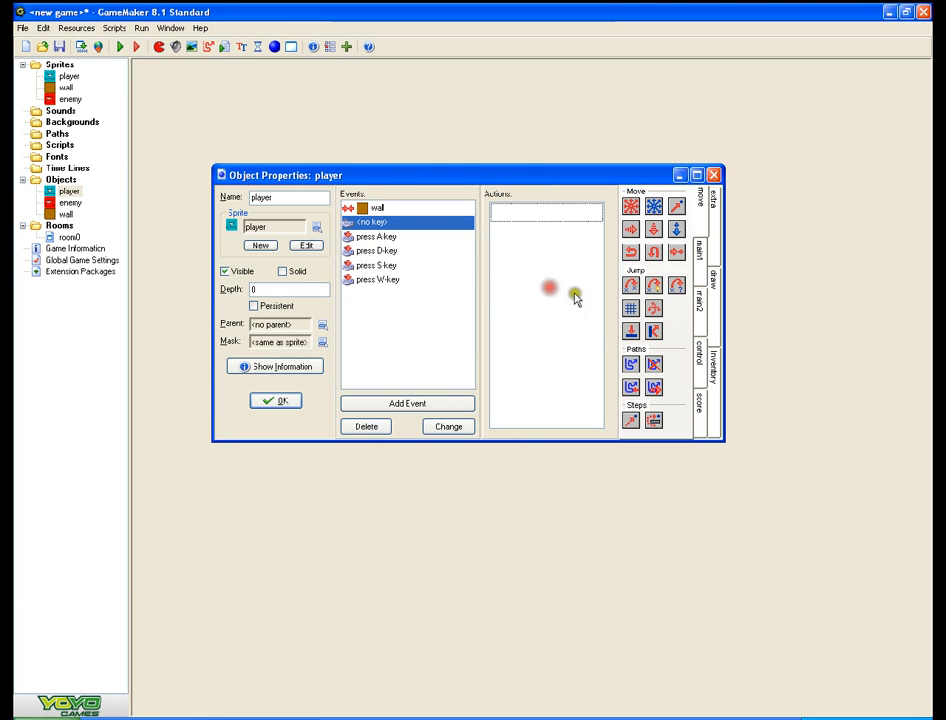
# - Add Speed Horizontal and Speed Vertical actions, both set to 0, to the player's <no key> keyboard event
pyautogui.moveTo(637, 234); pyautogui.dragTo(545, 215)
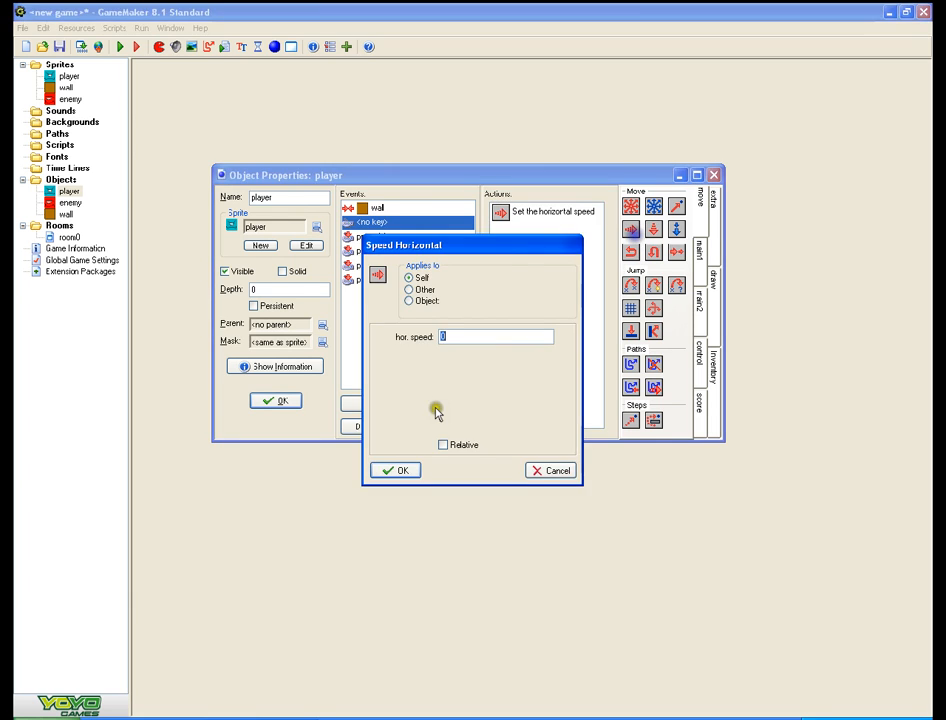
pyautogui.click(394, 468)
pyautogui.moveTo(656, 244); pyautogui.dragTo(545, 232)
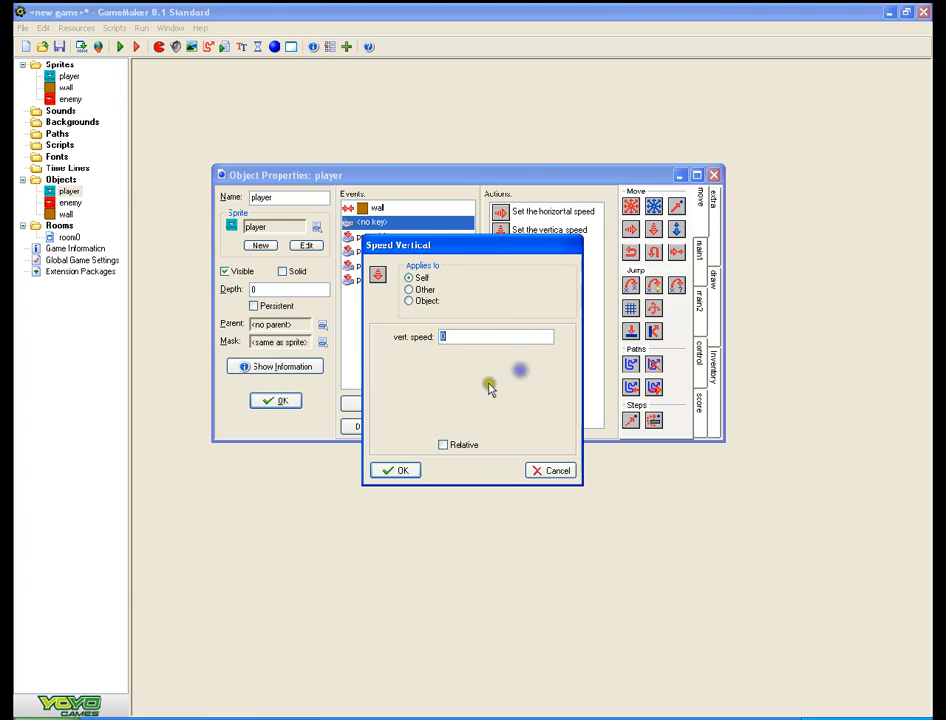
pyautogui.click(388, 470)
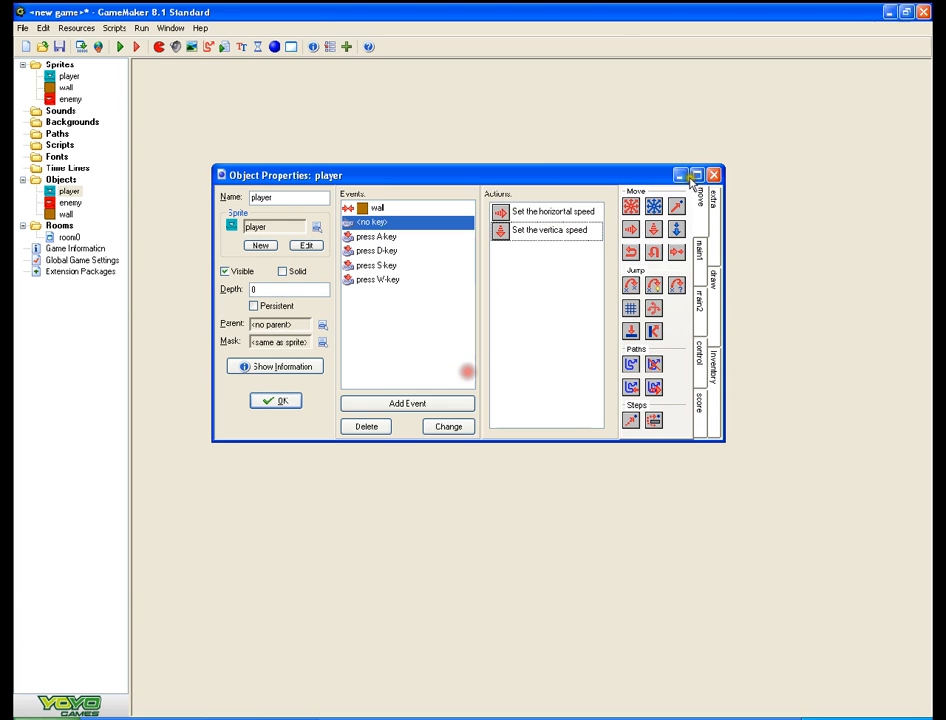
# - Compare the speed actions in the player's wall collision event with those in the <no key> event
pyautogui.doubleClick(530, 211)
pyautogui.click(410, 473)
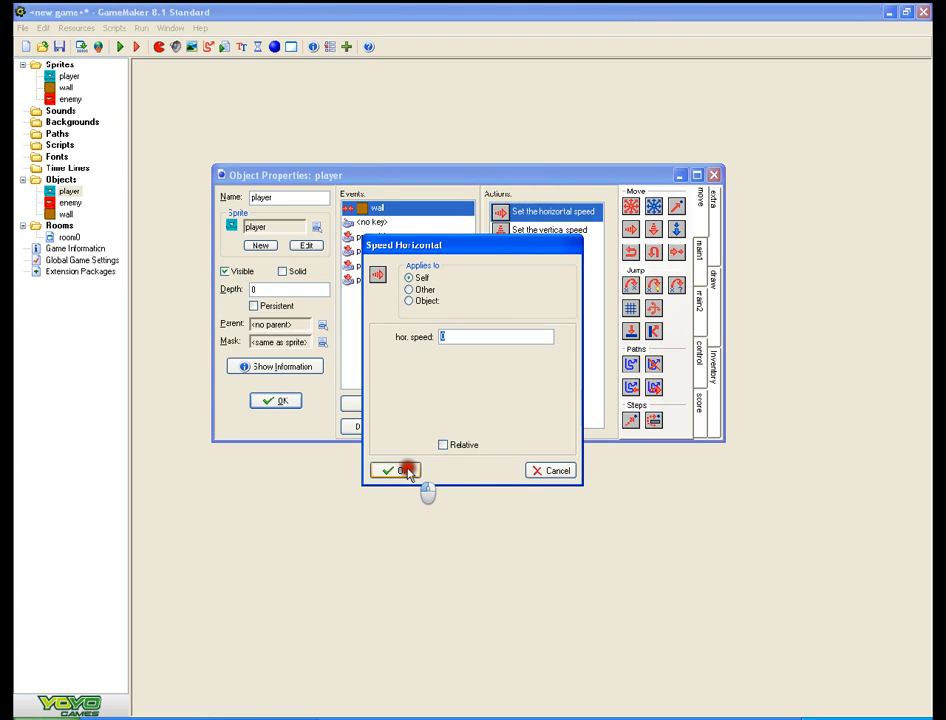
pyautogui.click(418, 222)
pyautogui.click(409, 209)
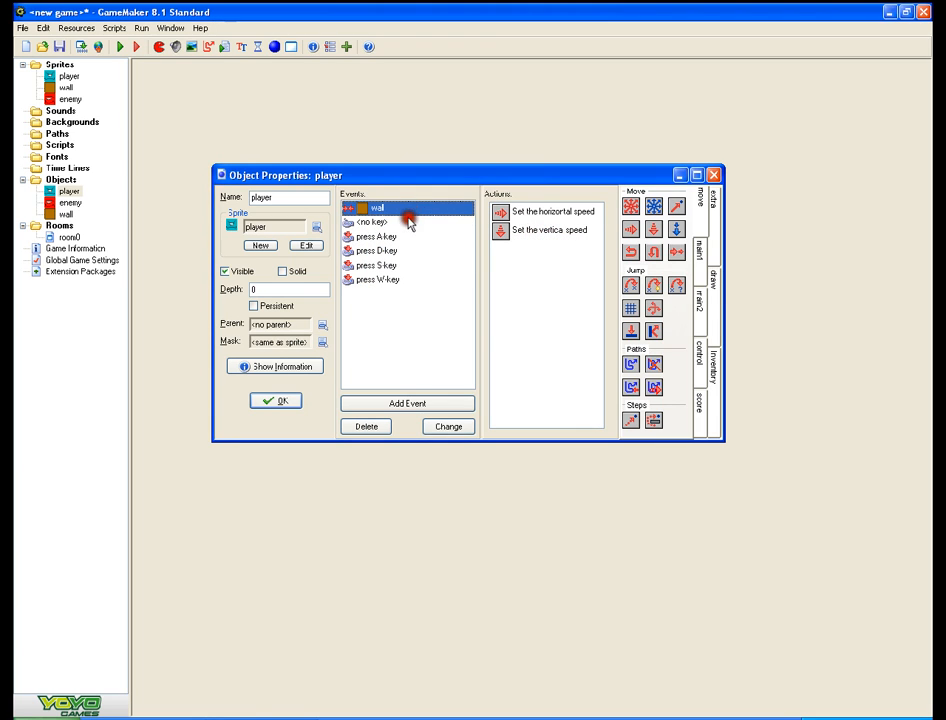
pyautogui.click(403, 221)
pyautogui.click(407, 208)
pyautogui.rightClick(540, 232)
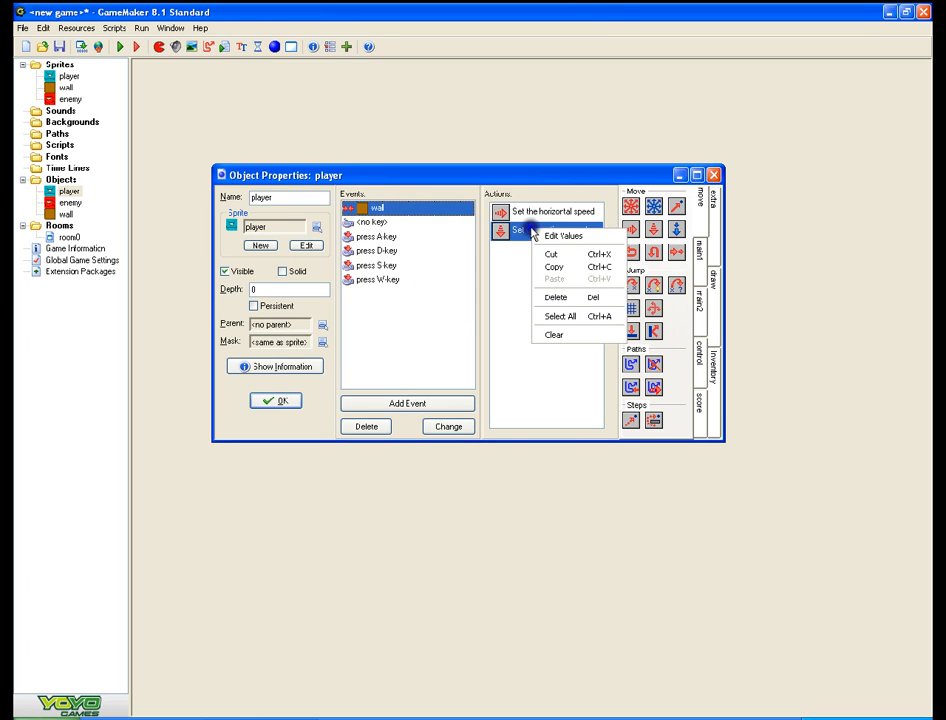
pyautogui.click(521, 327)
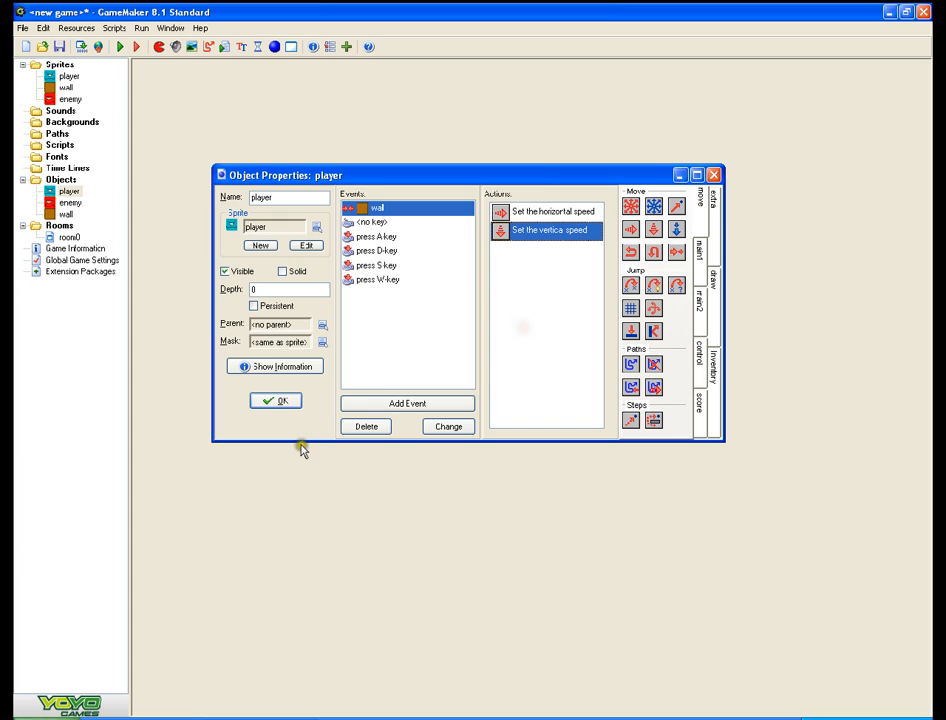
pyautogui.click(401, 405)
pyautogui.click(473, 437)
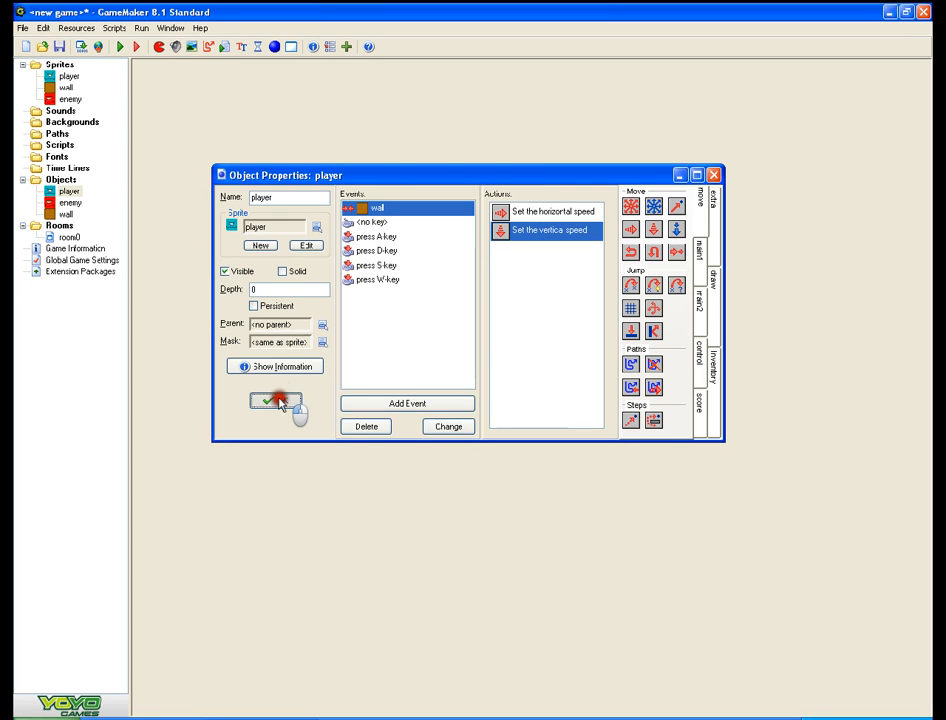
# - Save the player object, run the game to test movement, stopping and wall collisions, and close the test run
pyautogui.click(281, 400)
pyautogui.press('F5')
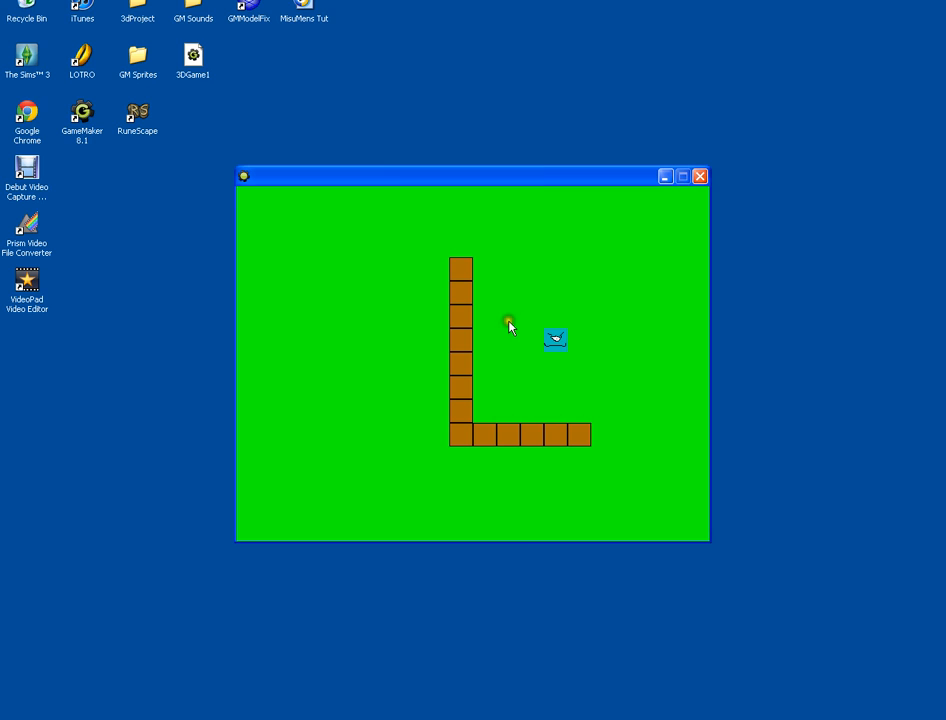
pyautogui.click(530, 329)
pyautogui.press('Left')
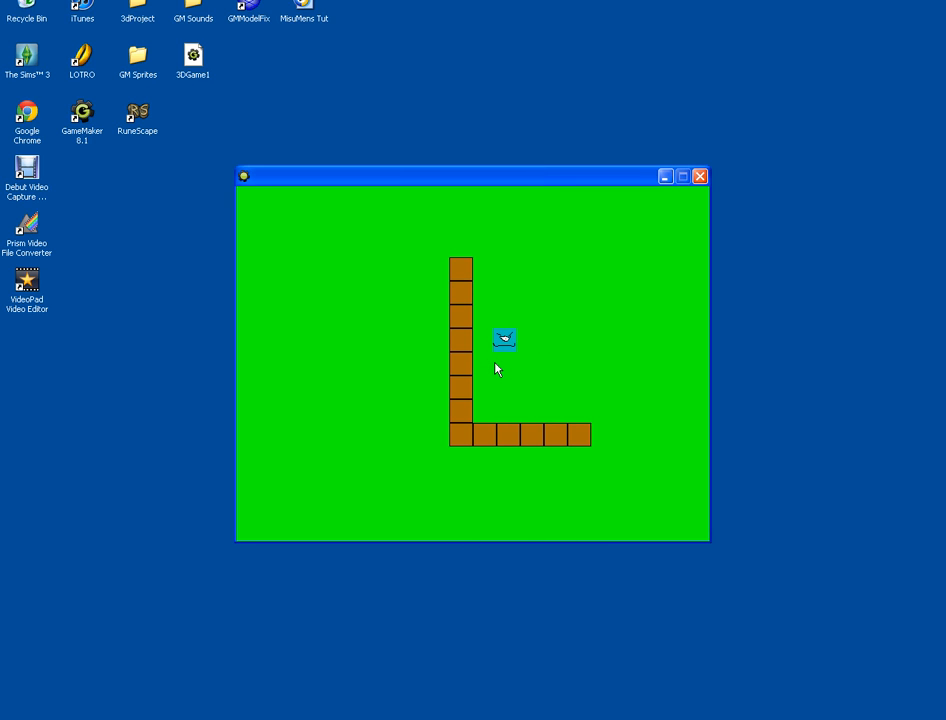
pyautogui.press('Right')
pyautogui.press('Down')
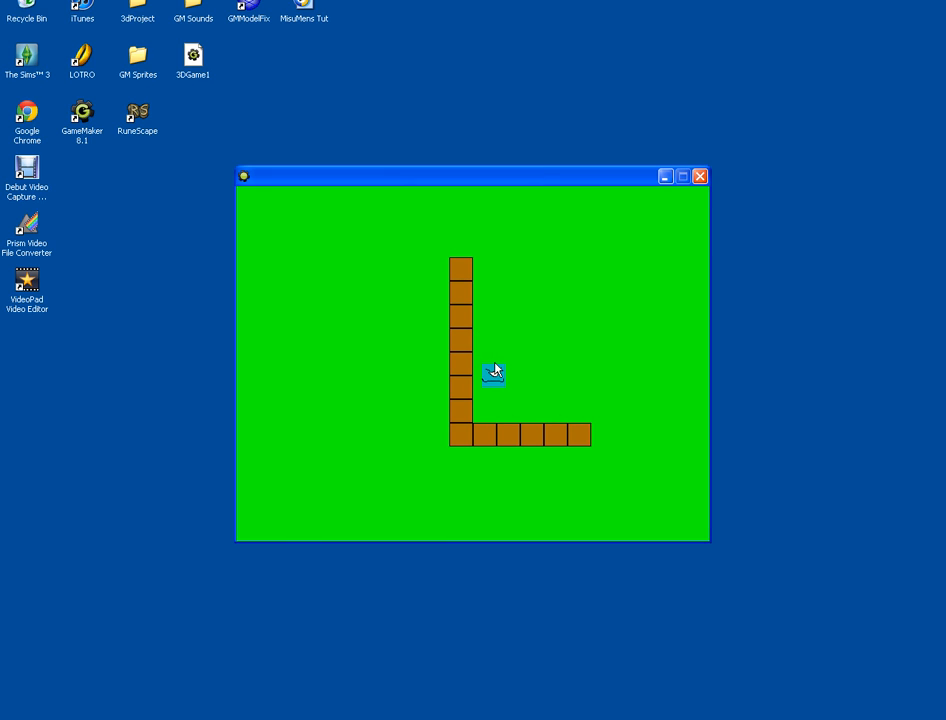
pyautogui.press('Right')
pyautogui.press('Down')
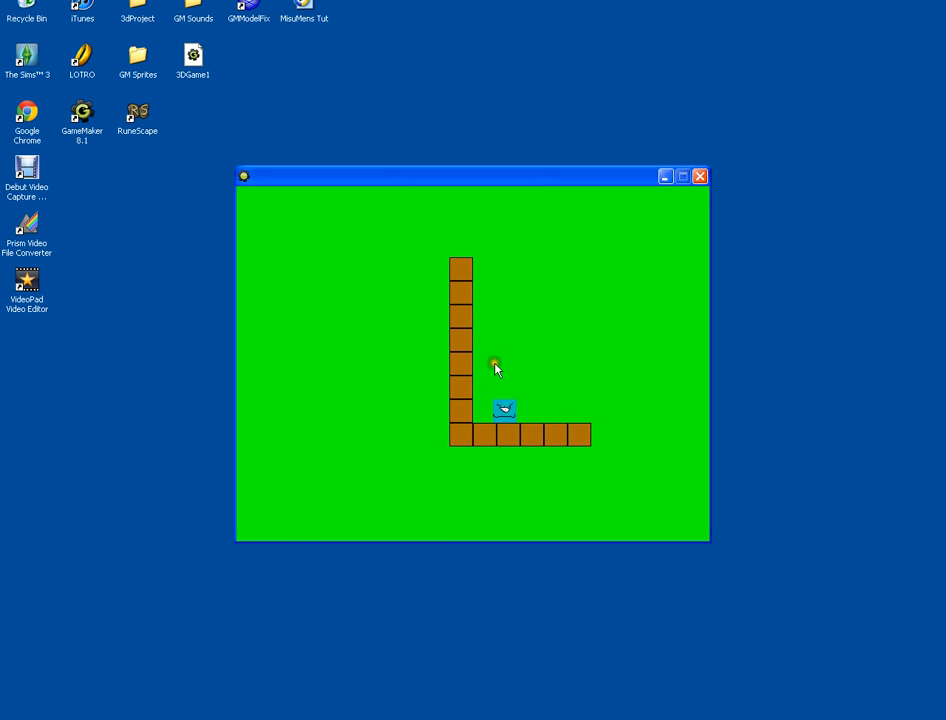
pyautogui.press('Up')
pyautogui.press('Right')
pyautogui.press('Right')
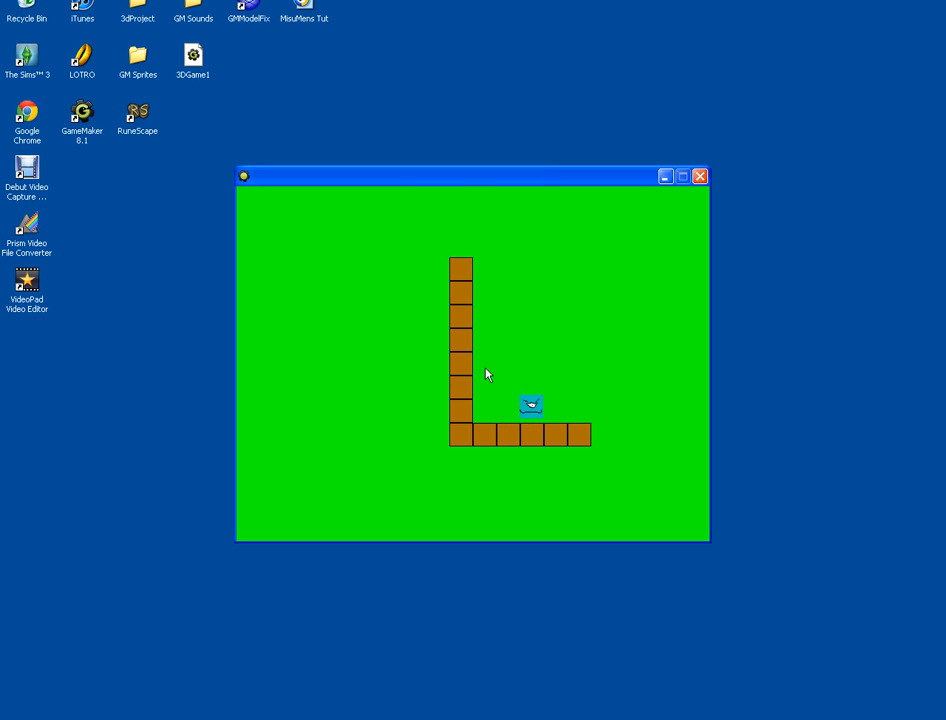
pyautogui.press('Up')
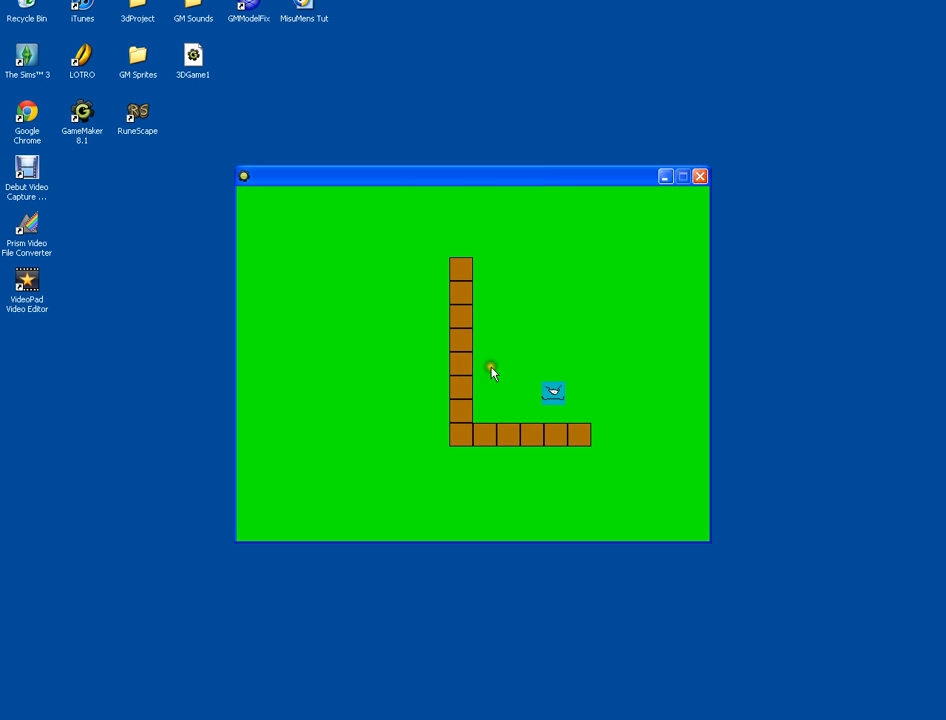
pyautogui.press('Right')
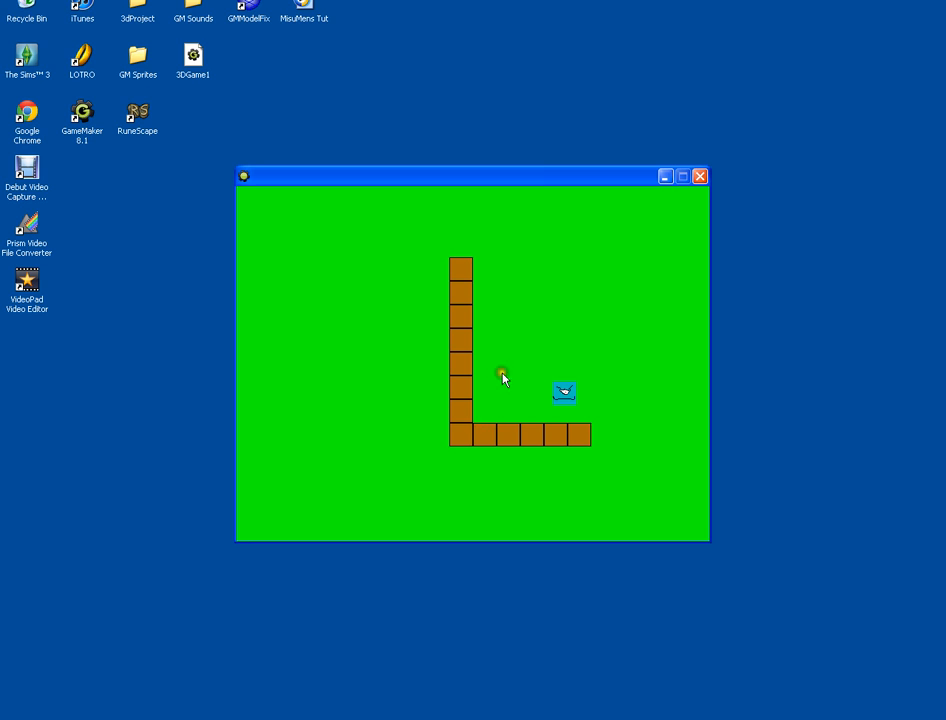
pyautogui.press('Escape')
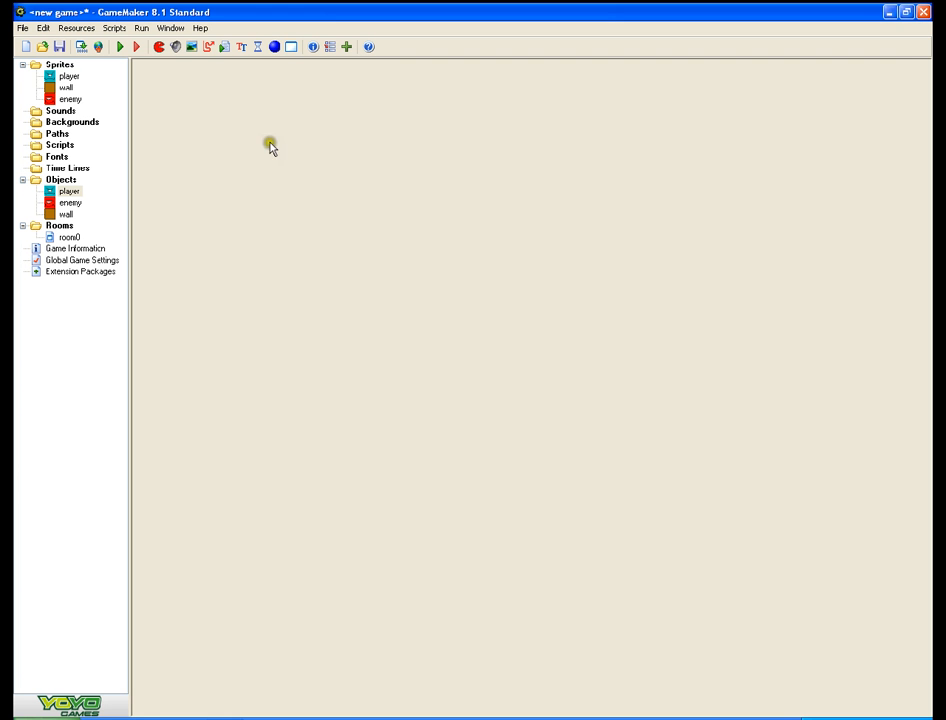
# - Reopen the player object, review the actions of its wall, <no key> and A, D, S, W key press events, and close it
pyautogui.doubleClick(70, 191)
pyautogui.click(564, 252)
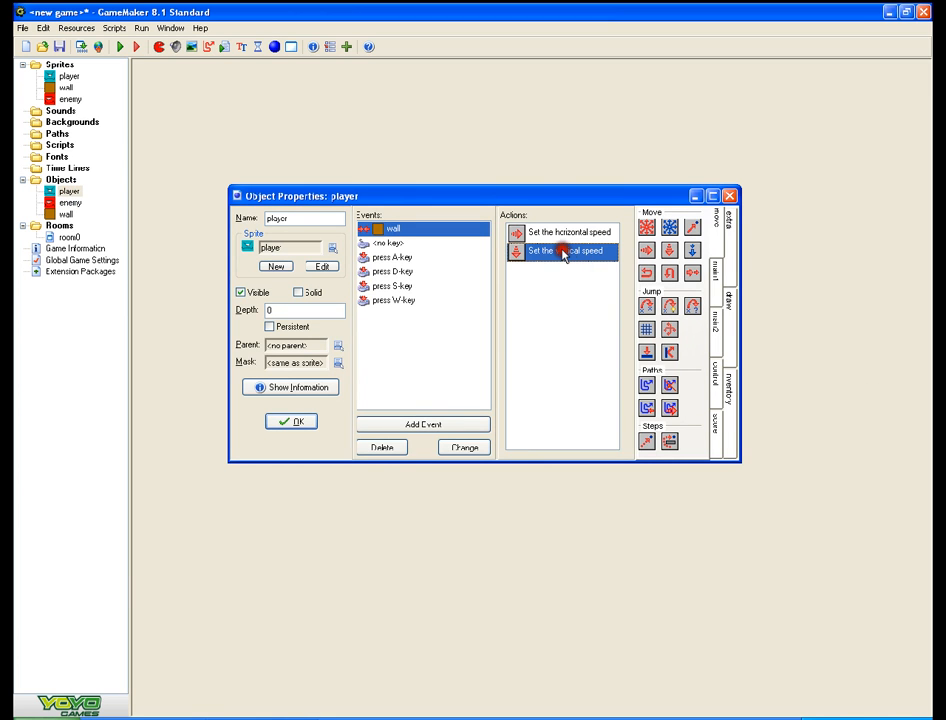
pyautogui.click(561, 237)
pyautogui.click(554, 252)
pyautogui.click(419, 258)
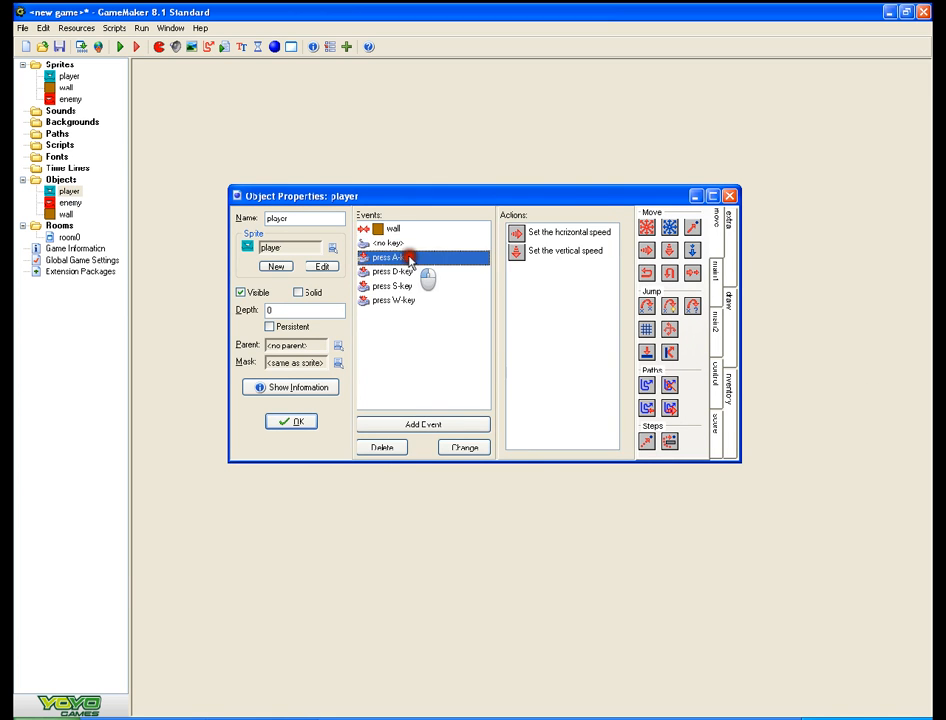
pyautogui.click(418, 272)
pyautogui.click(419, 286)
pyautogui.click(423, 301)
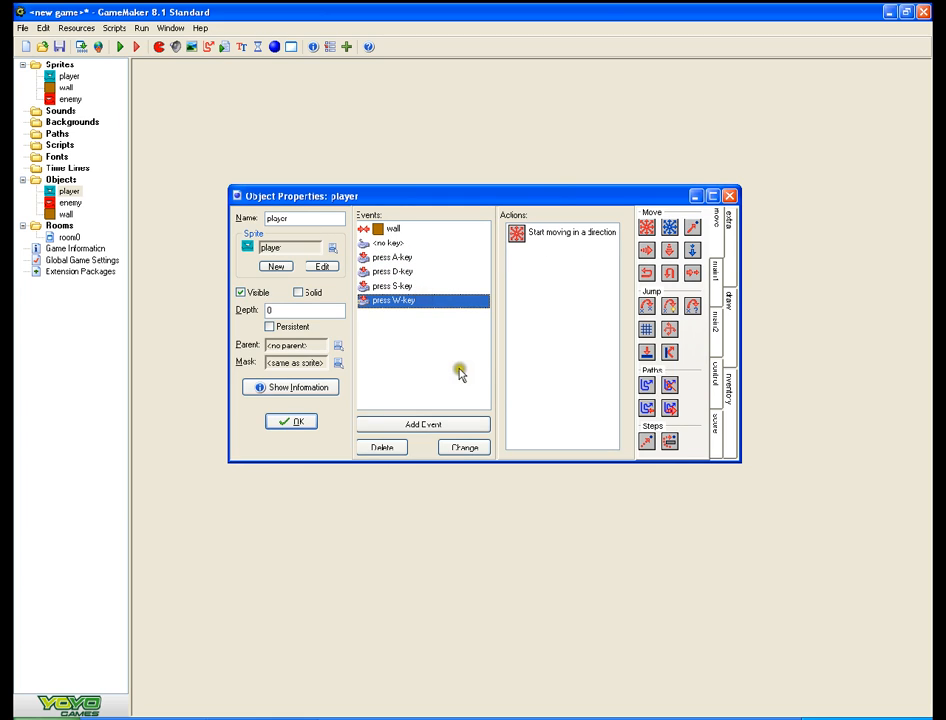
pyautogui.click(411, 287)
pyautogui.click(405, 272)
pyautogui.click(402, 258)
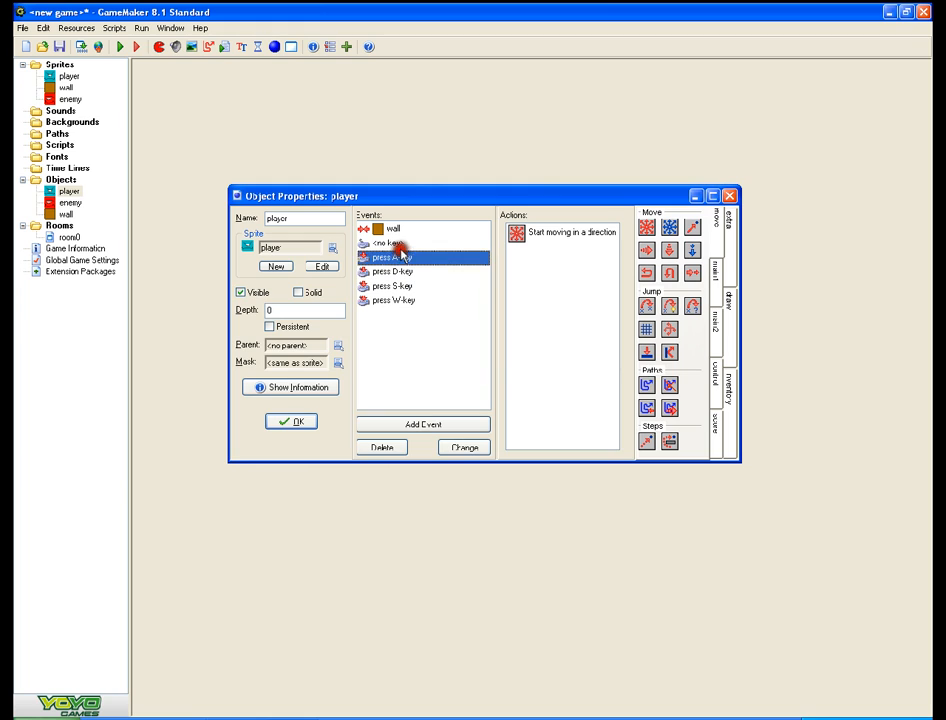
pyautogui.click(401, 243)
pyautogui.moveTo(400, 221); pyautogui.dragTo(404, 300)
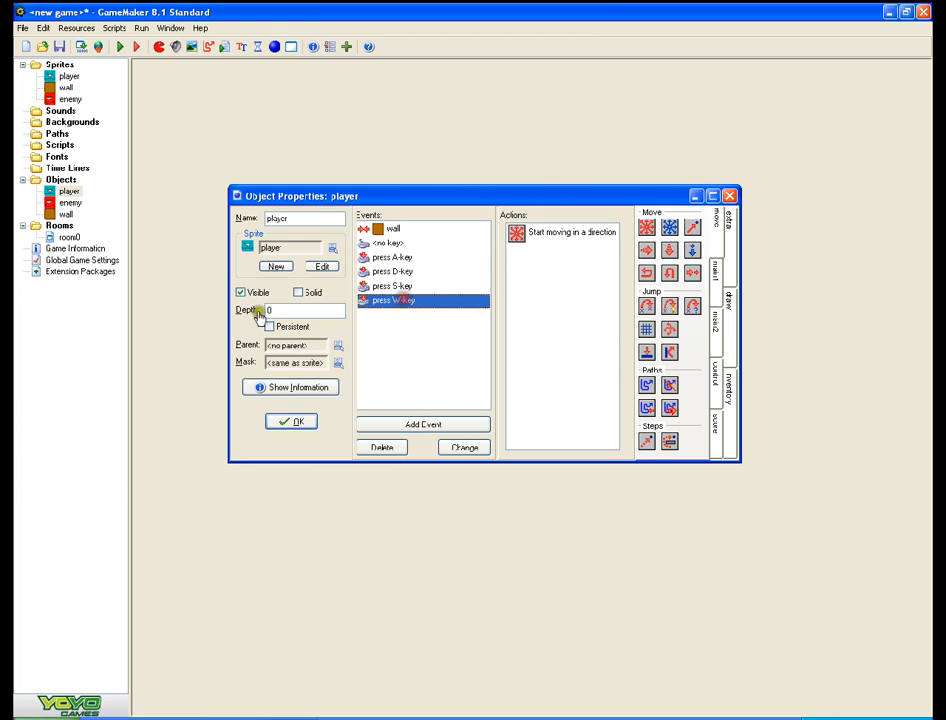
pyautogui.click(297, 424)
# - Open the enemy object's properties and add a normal Step event
pyautogui.click(68, 204)
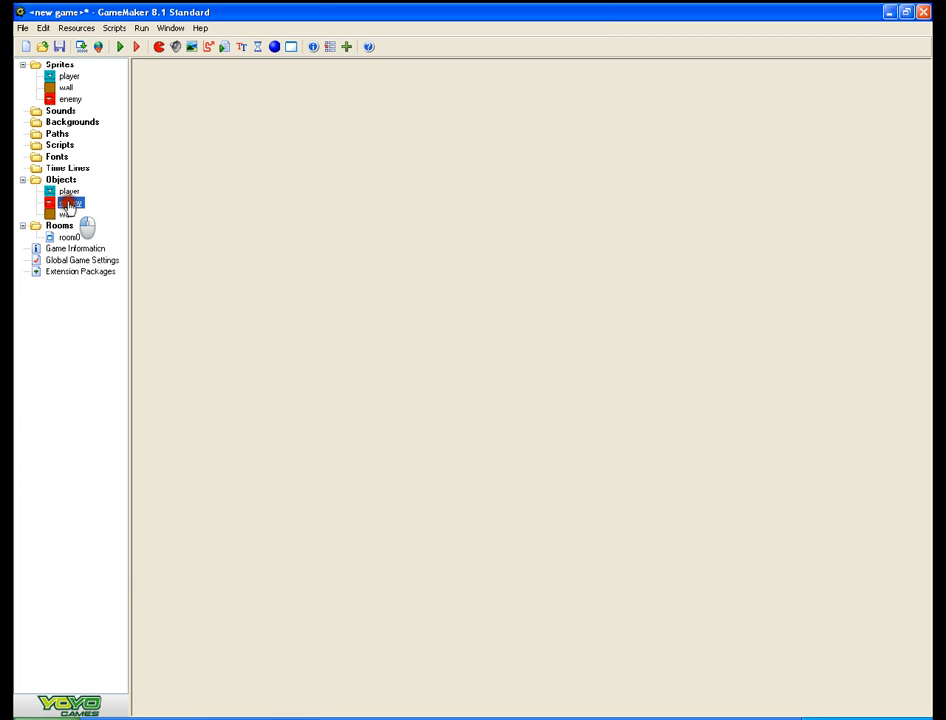
pyautogui.doubleClick(68, 204)
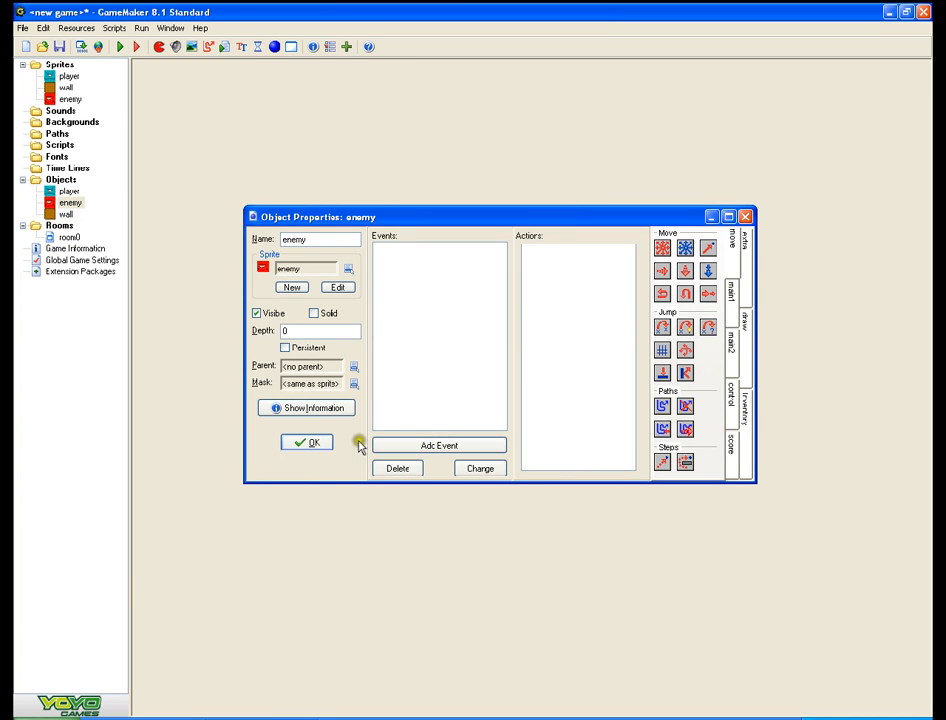
pyautogui.click(450, 446)
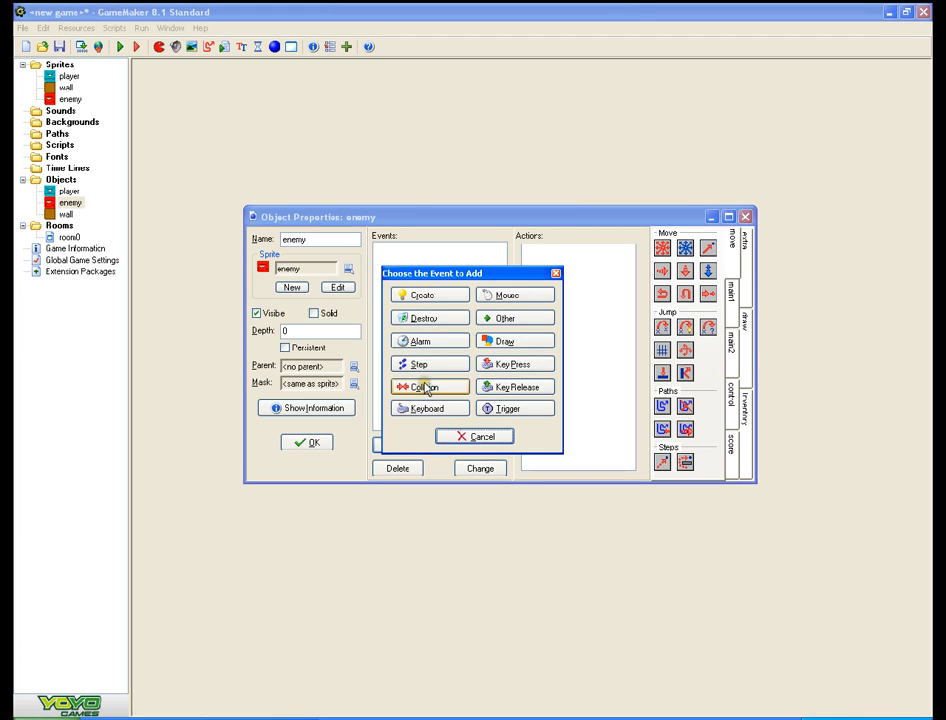
pyautogui.click(481, 436)
pyautogui.click(445, 444)
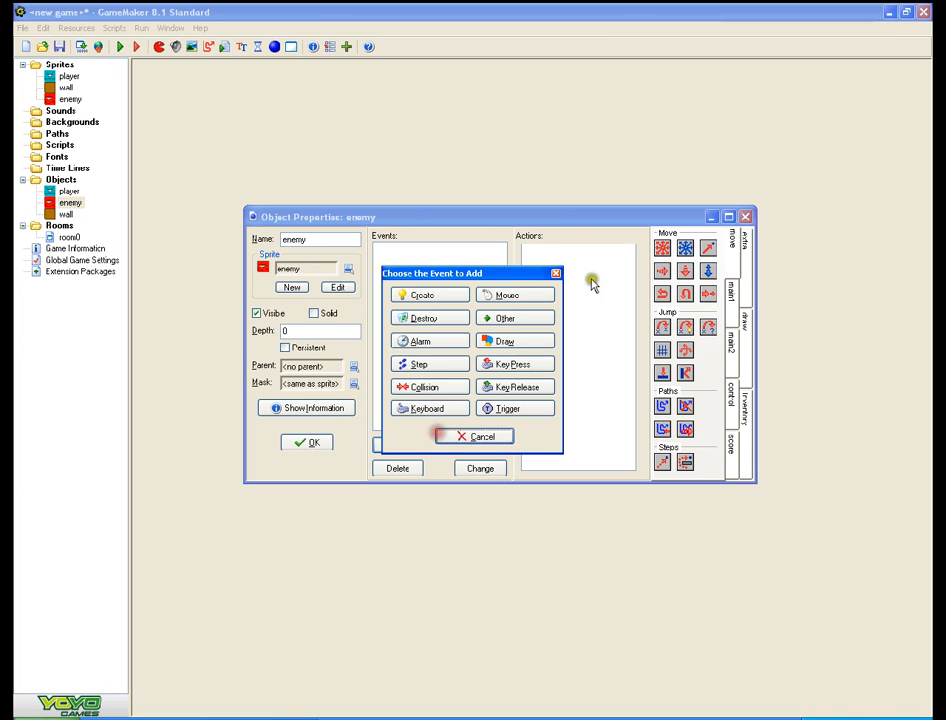
pyautogui.click(445, 363)
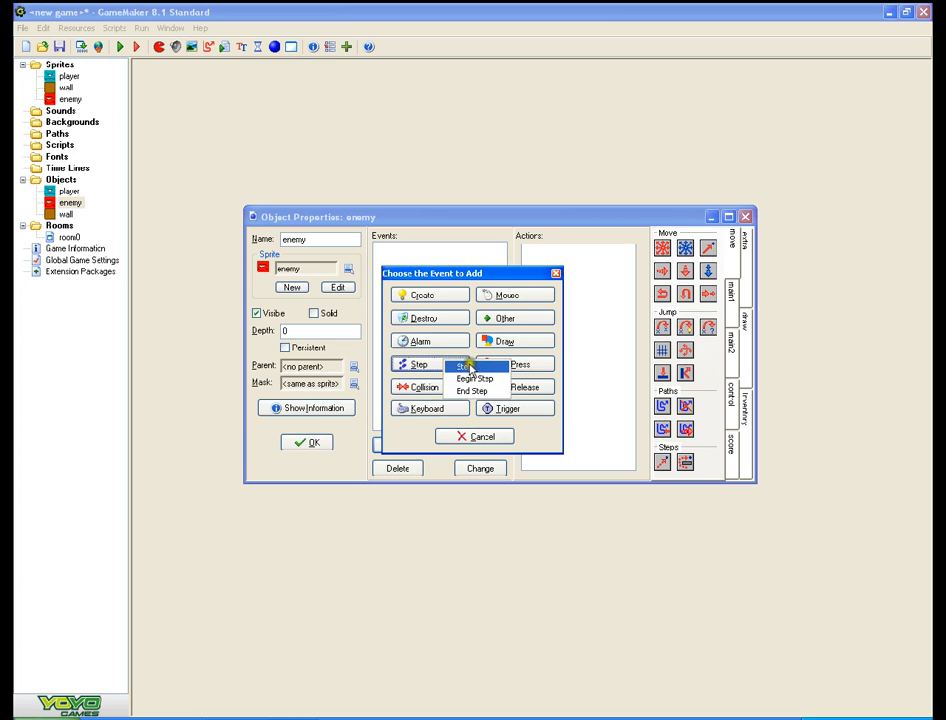
pyautogui.click(469, 363)
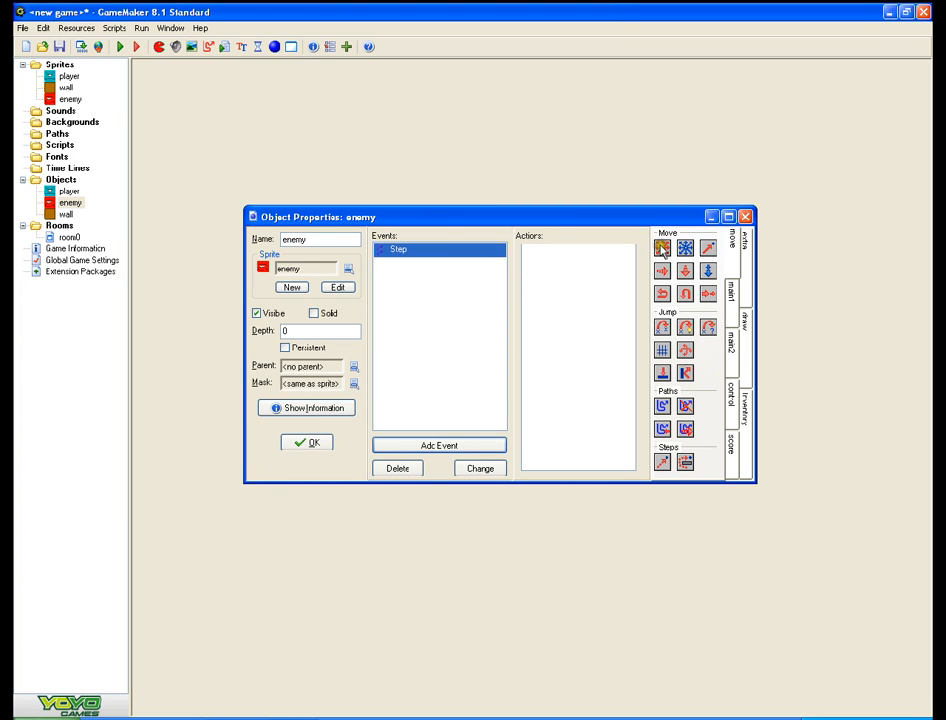
# - Add a Move Fixed action to the enemy's Step event and select all eight directions, leaving the centre stop square unselected
pyautogui.moveTo(661, 247); pyautogui.dragTo(560, 308)
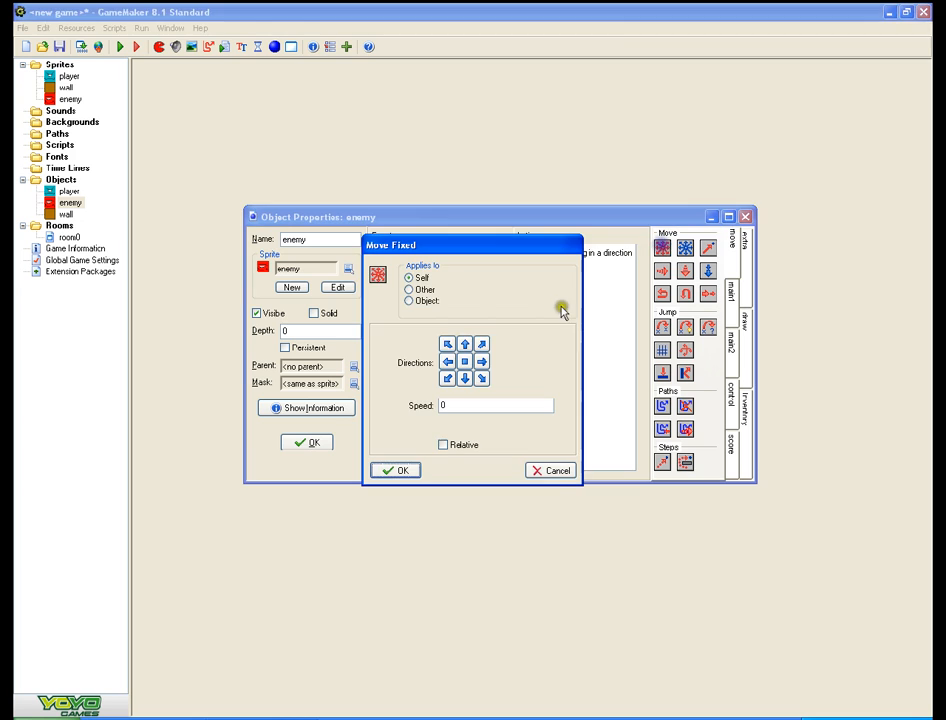
pyautogui.click(551, 470)
pyautogui.rightClick(660, 248)
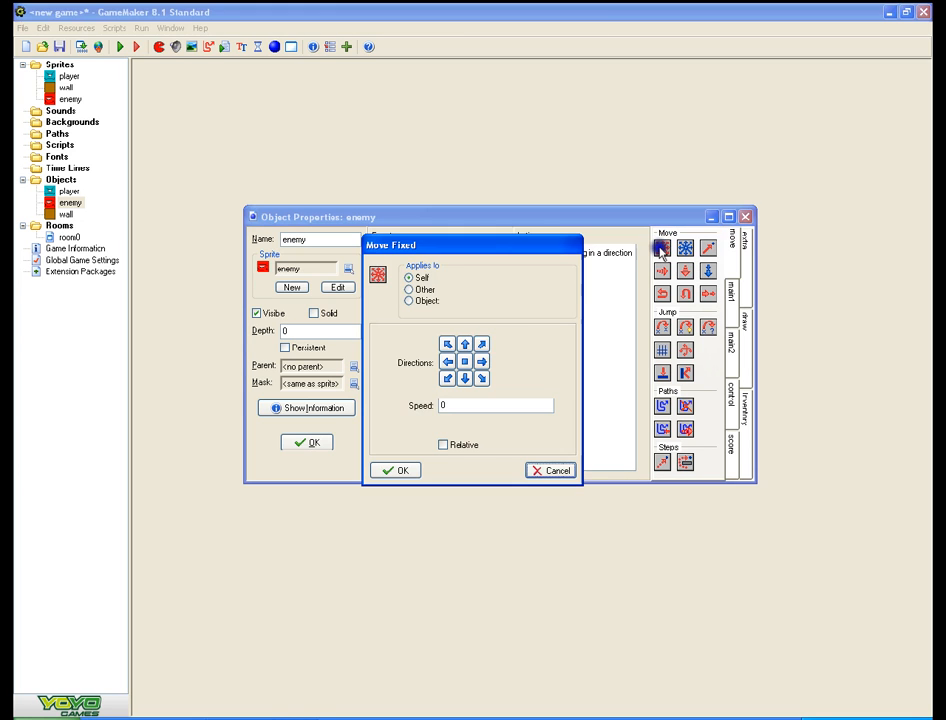
pyautogui.click(482, 344)
pyautogui.click(482, 361)
pyautogui.click(482, 378)
pyautogui.click(465, 378)
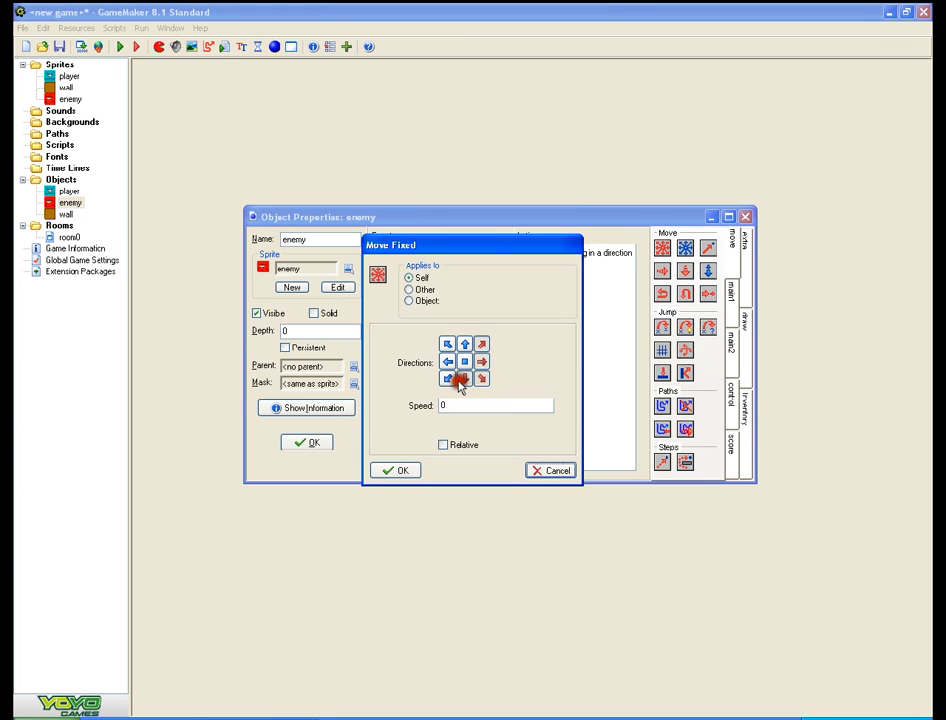
pyautogui.click(446, 362)
pyautogui.click(448, 344)
pyautogui.click(464, 344)
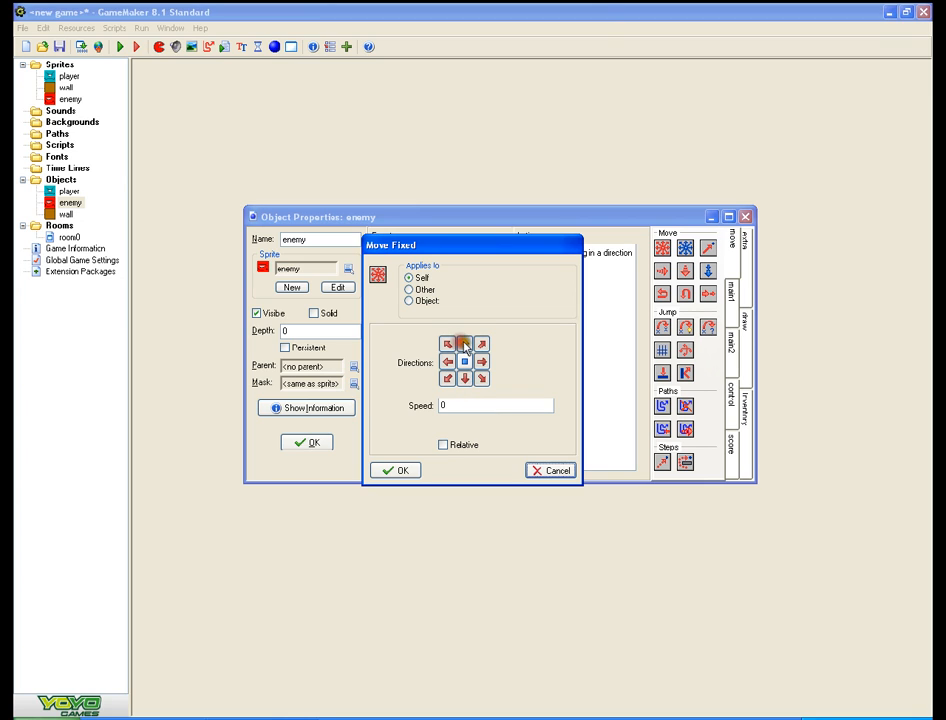
# - Set the enemy's Move Fixed speed to 3.5 and confirm the action
pyautogui.click(463, 404)
pyautogui.click(450, 403)
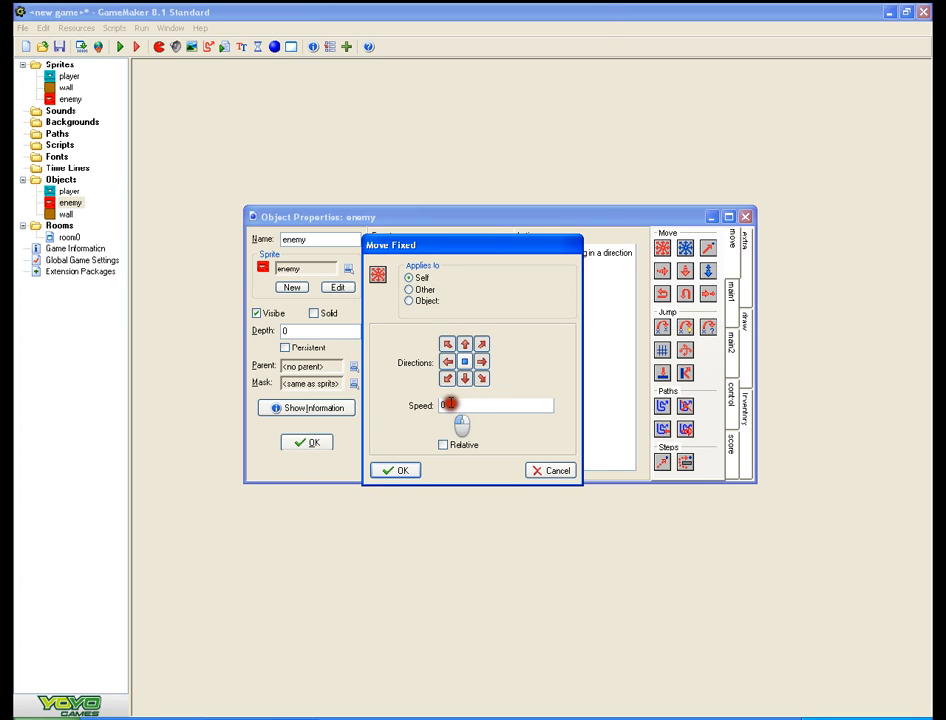
pyautogui.click(475, 404)
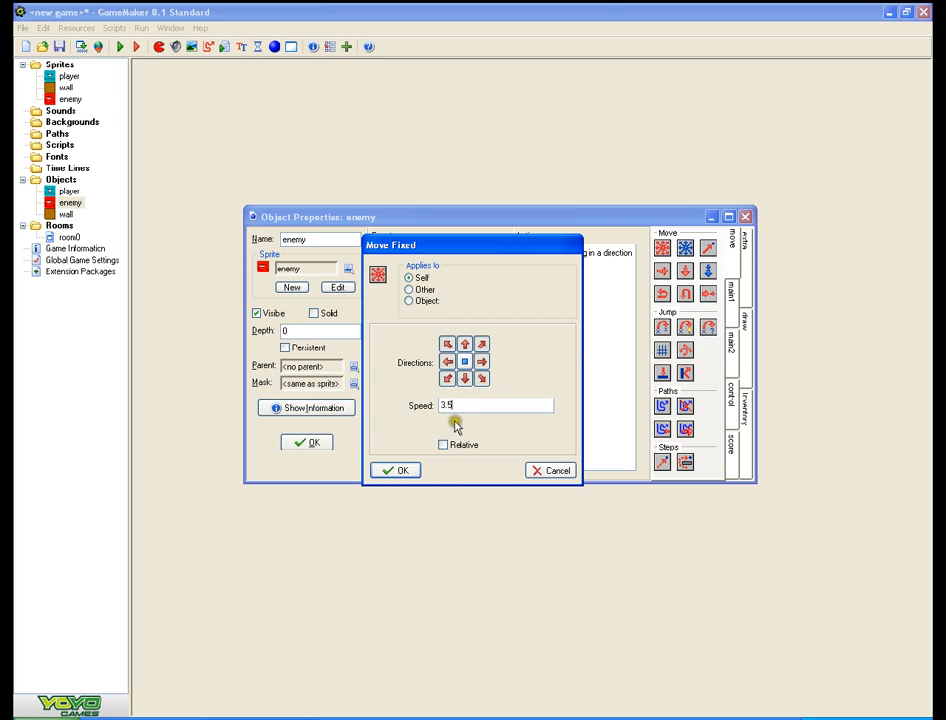
pyautogui.click(401, 471)
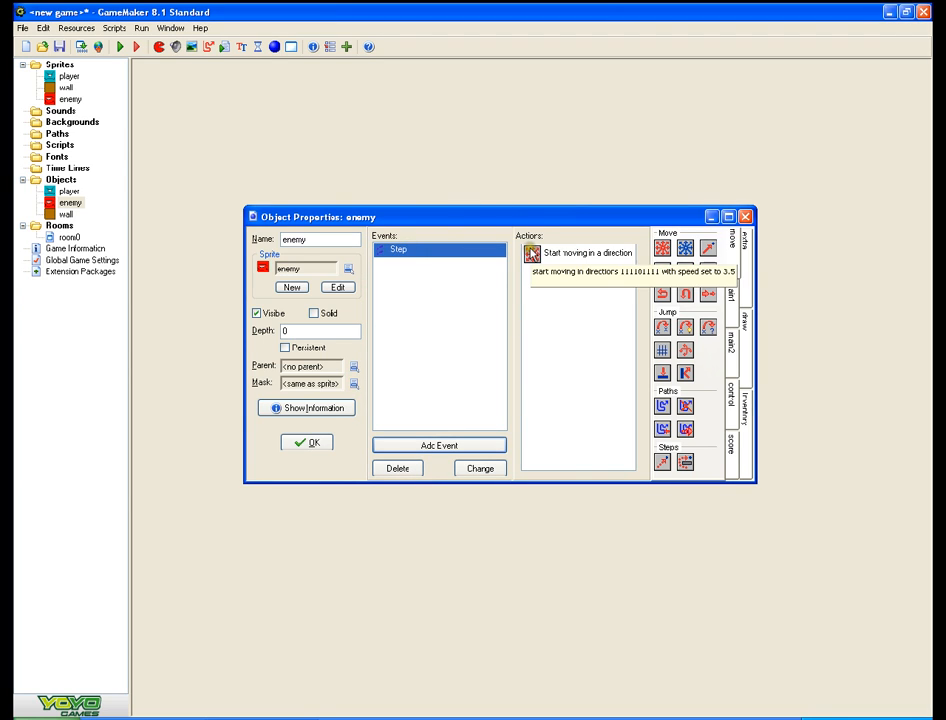
# - Add a Create event to the enemy with a Move Fixed action, selecting all eight directions but not the centre stop square
pyautogui.click(446, 444)
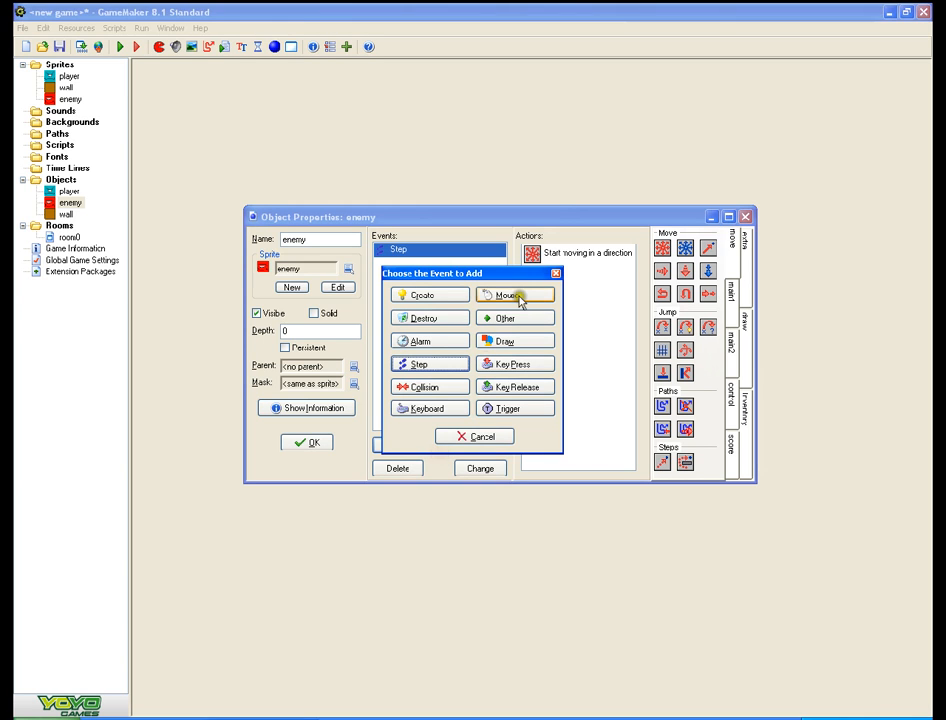
pyautogui.click(440, 295)
pyautogui.rightClick(662, 249)
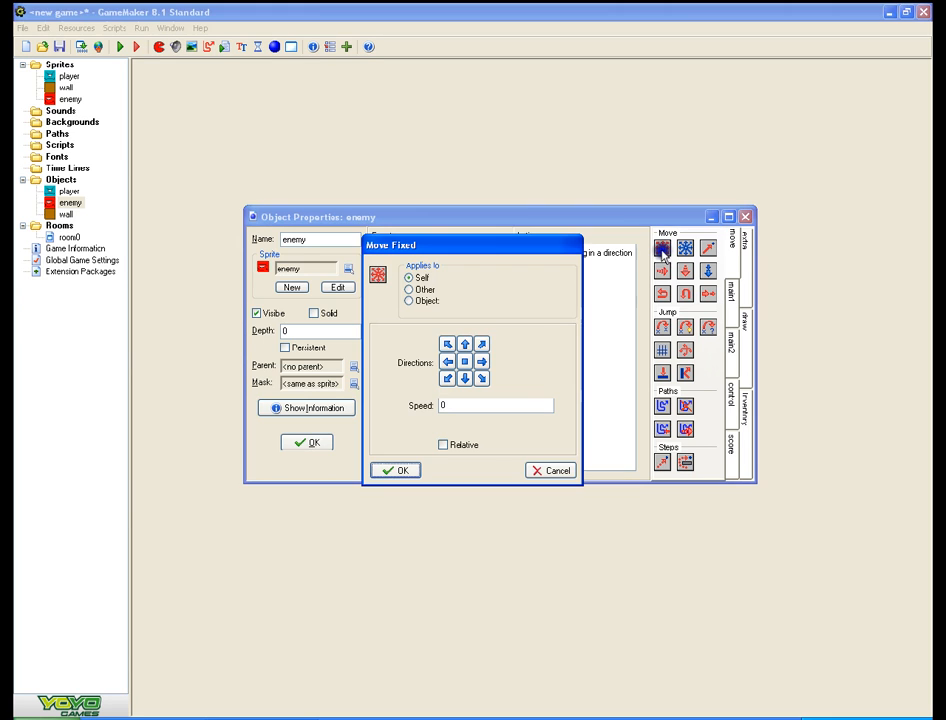
pyautogui.click(484, 345)
pyautogui.click(482, 362)
pyautogui.click(478, 381)
pyautogui.click(448, 378)
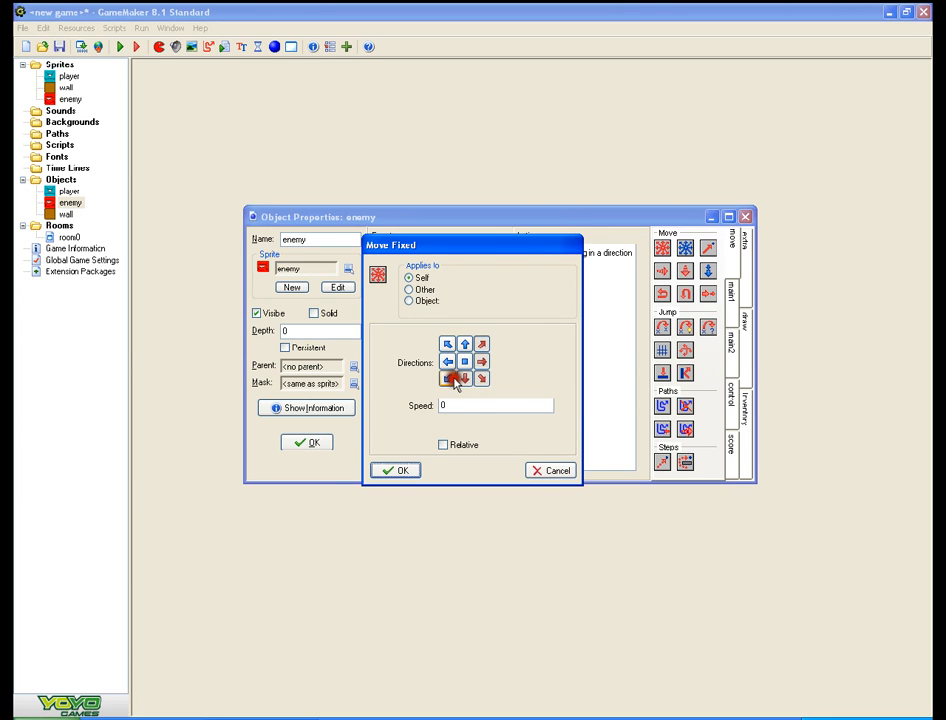
pyautogui.click(447, 361)
pyautogui.click(448, 344)
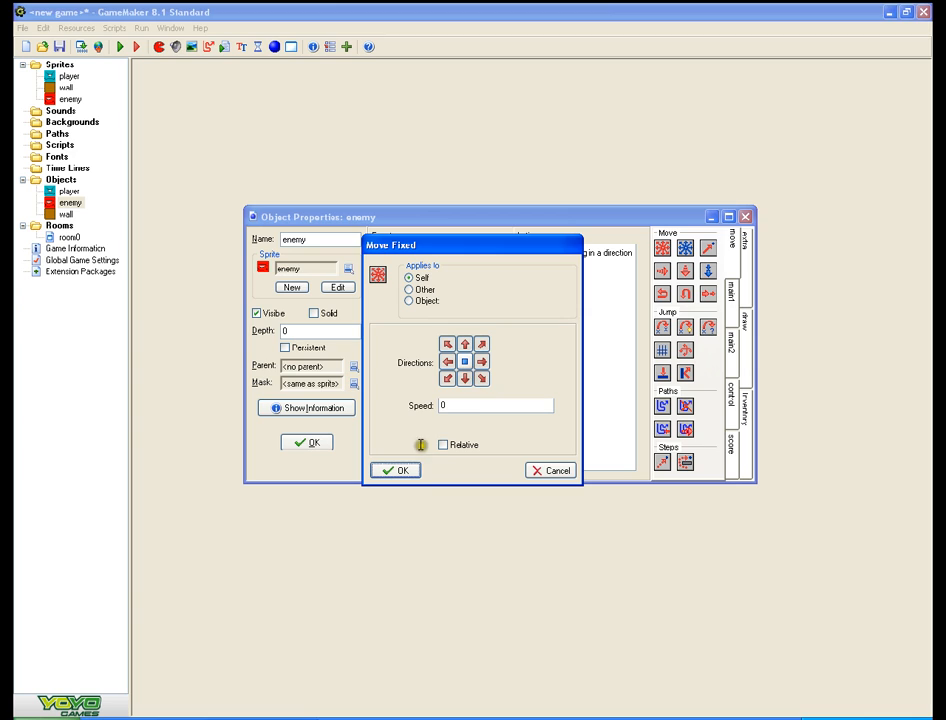
# - Set the speed of the Create event's Move Fixed action to 3.5 and confirm it
pyautogui.click(401, 405)
pyautogui.press('BackSpace')
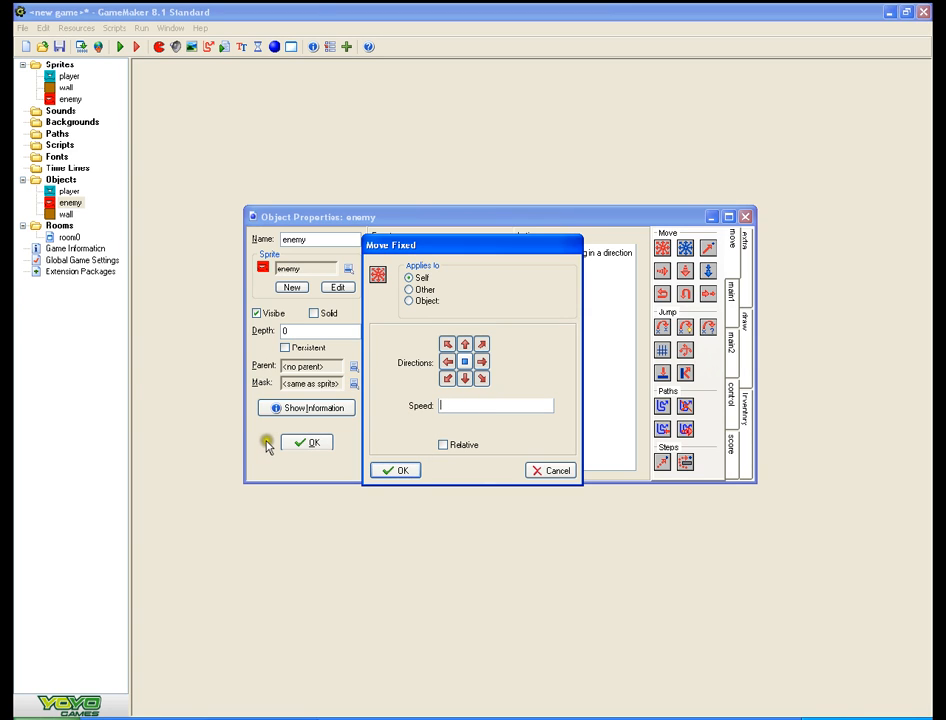
pyautogui.click(396, 469)
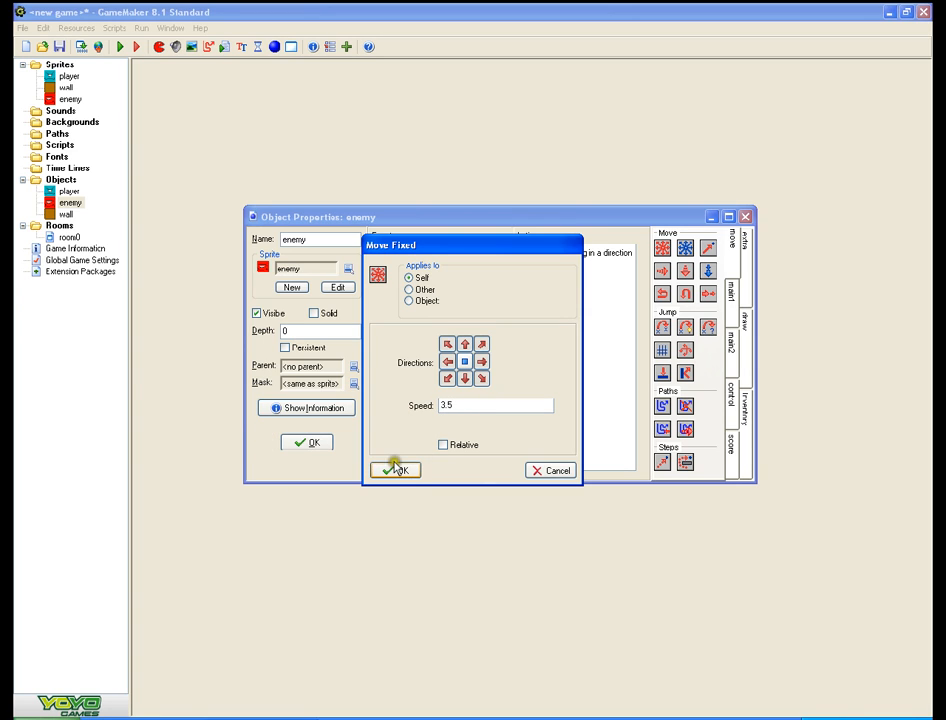
pyautogui.click(393, 469)
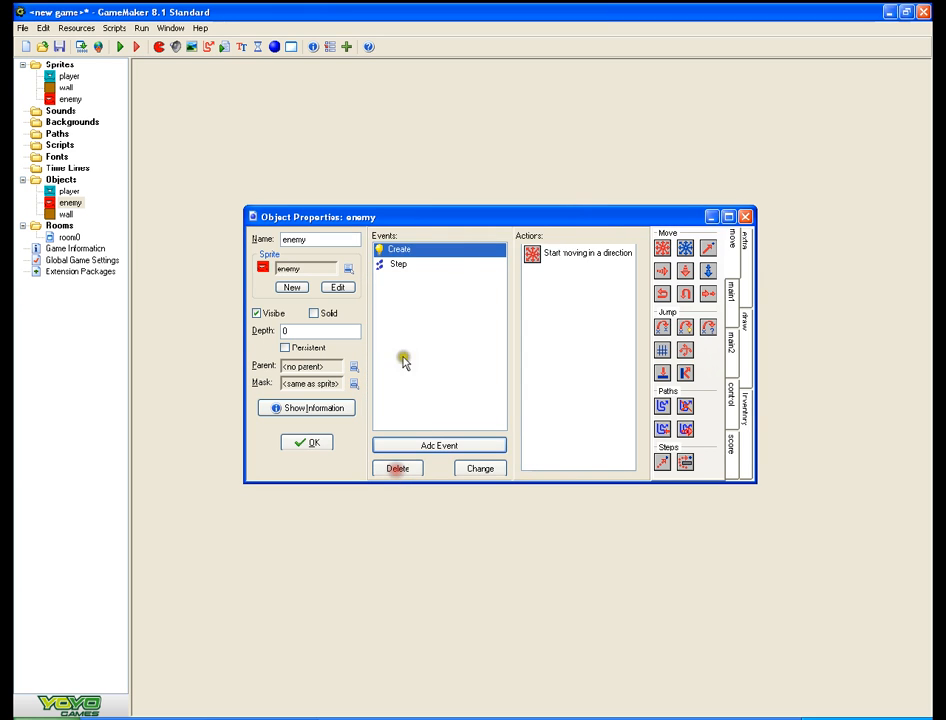
# - Review the Move Fixed settings in the enemy's Create event and in its Step event
pyautogui.doubleClick(555, 255)
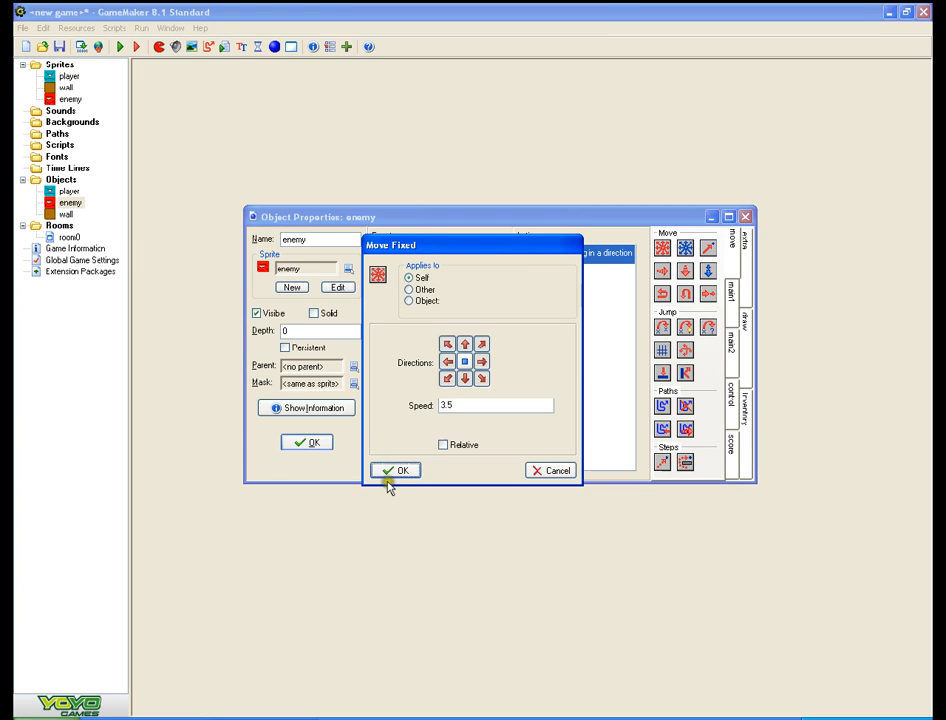
pyautogui.click(389, 472)
pyautogui.click(448, 262)
pyautogui.doubleClick(566, 253)
pyautogui.click(393, 469)
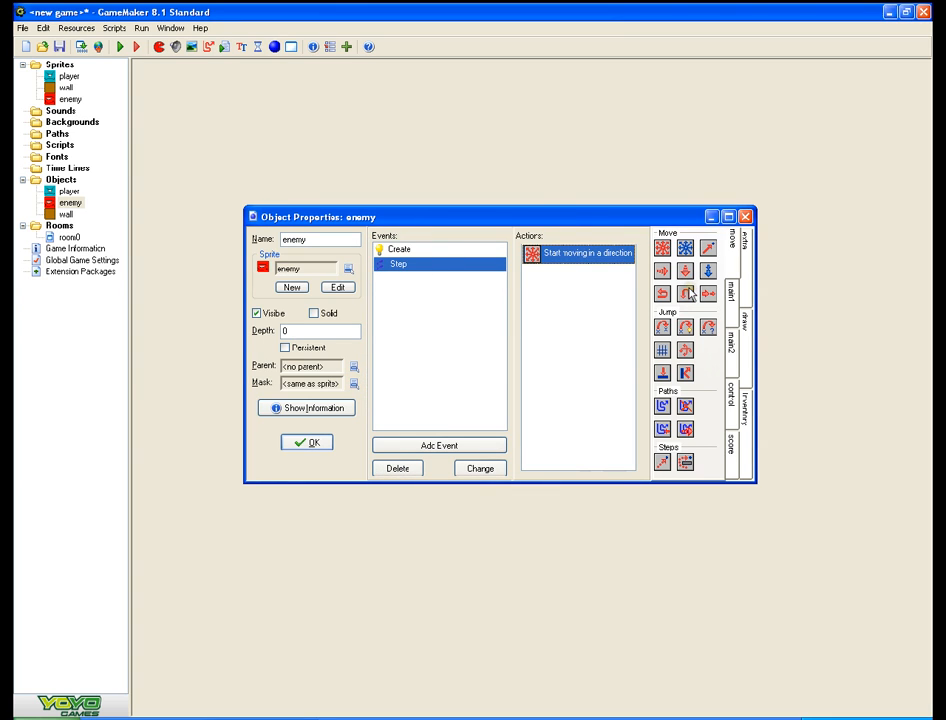
# - Add a collision event with the player to the enemy object
pyautogui.click(418, 445)
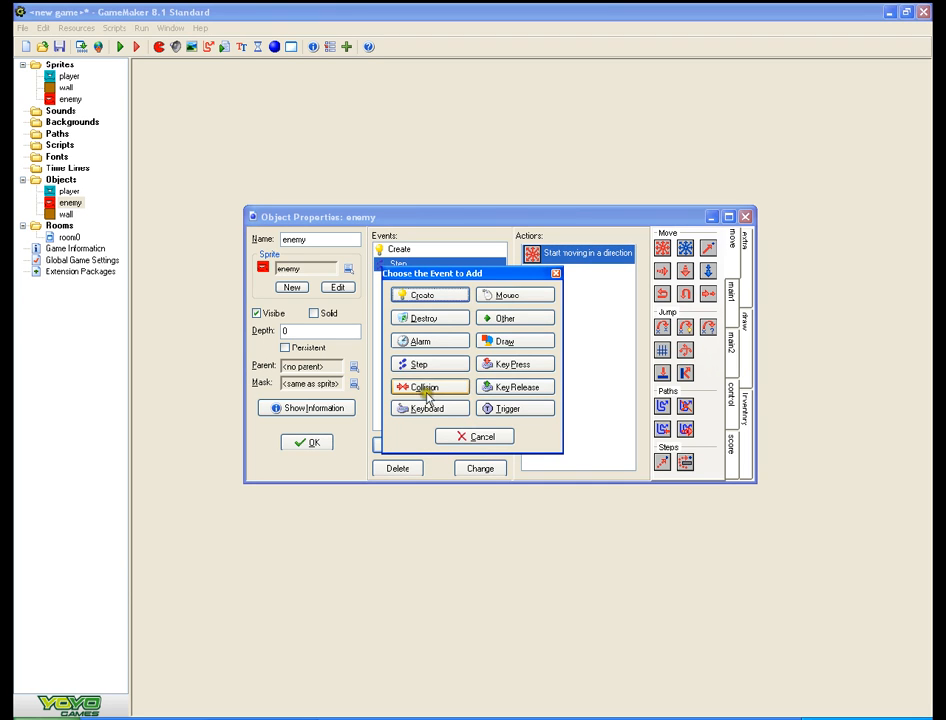
pyautogui.click(424, 388)
pyautogui.click(462, 397)
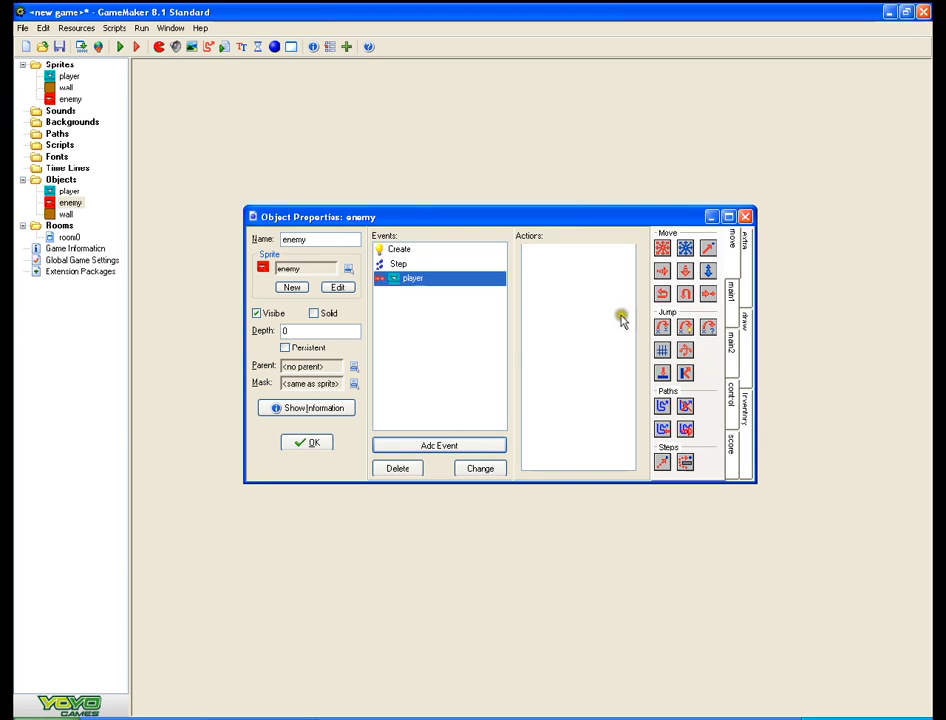
# - Add a Destroy Instance action applied to Self in the enemy's player collision event, and confirm the enemy object
pyautogui.click(729, 306)
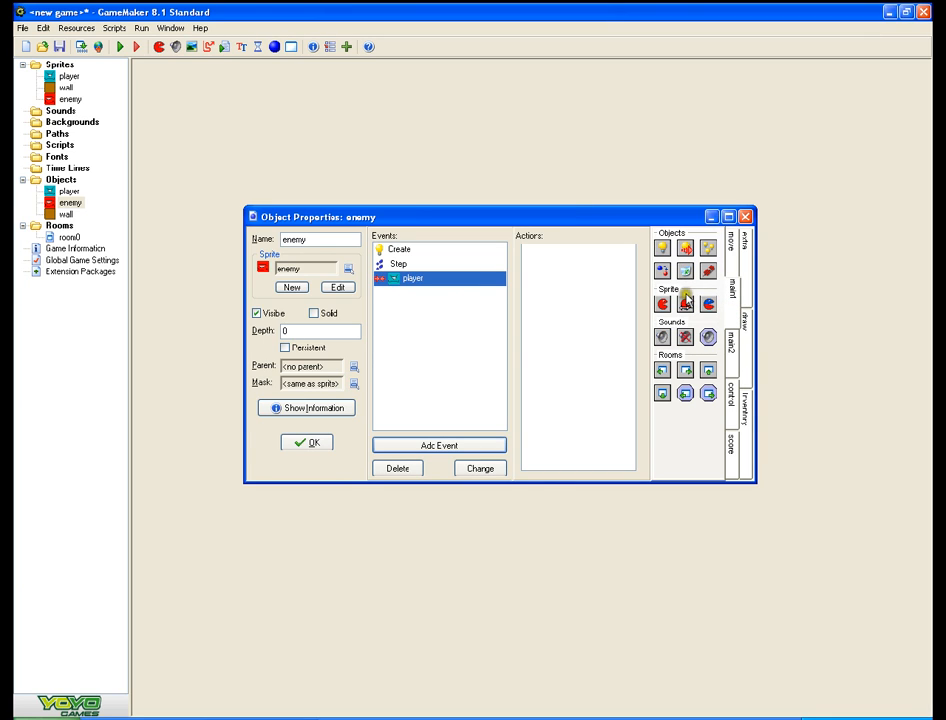
pyautogui.rightClick(685, 268)
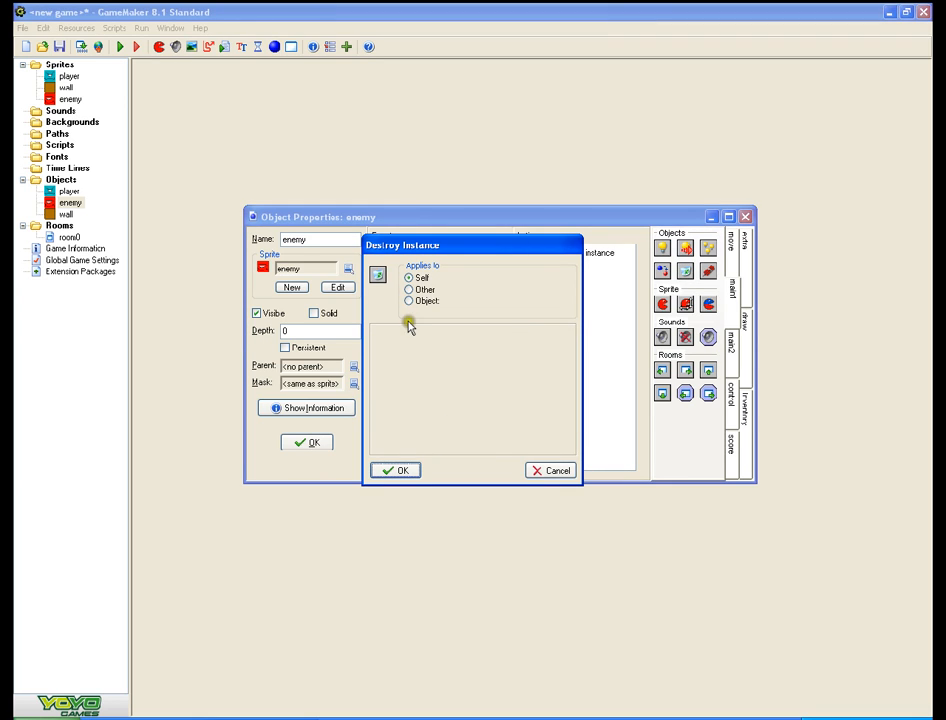
pyautogui.click(409, 289)
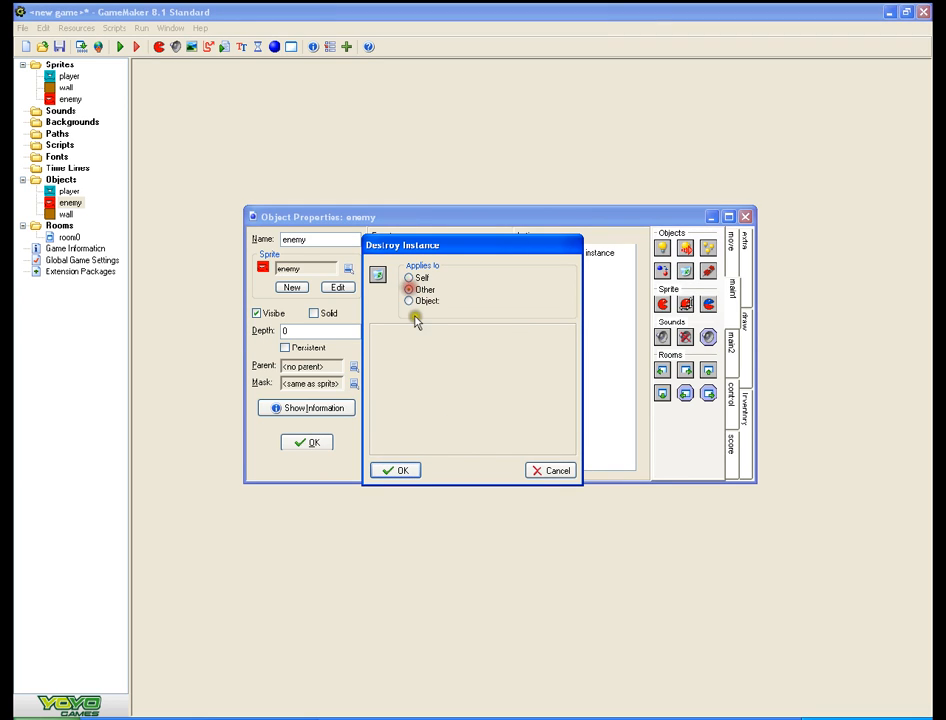
pyautogui.click(410, 301)
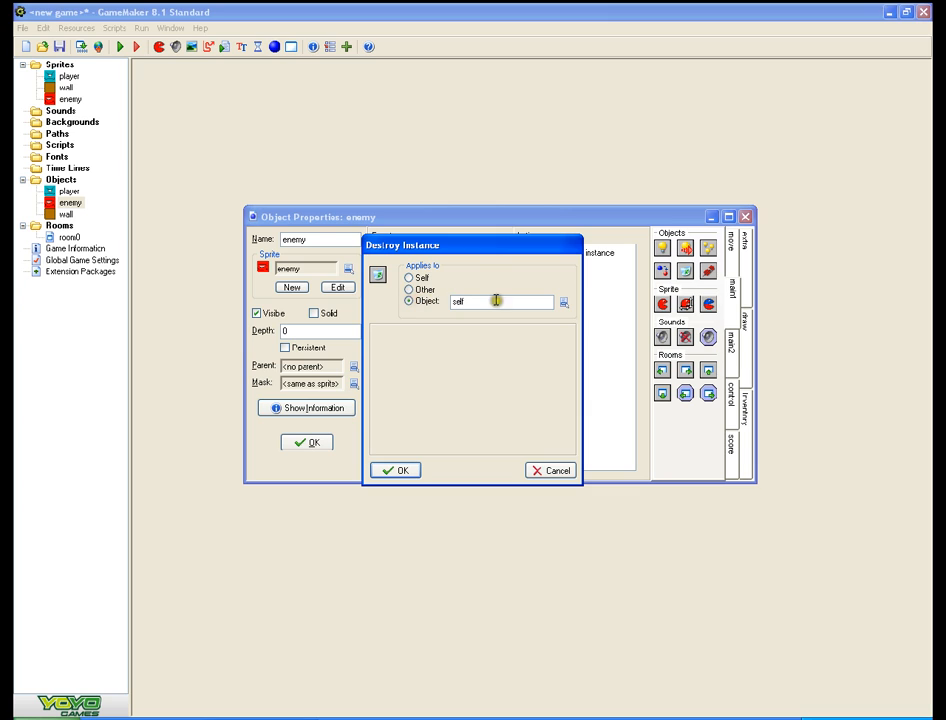
pyautogui.click(564, 302)
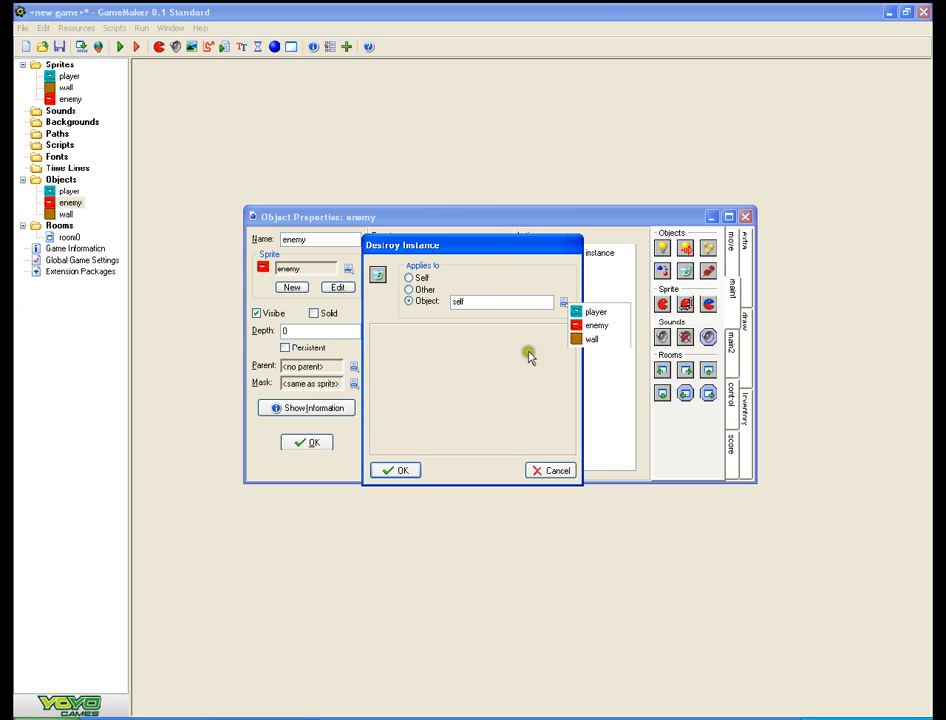
pyautogui.click(443, 364)
pyautogui.click(409, 277)
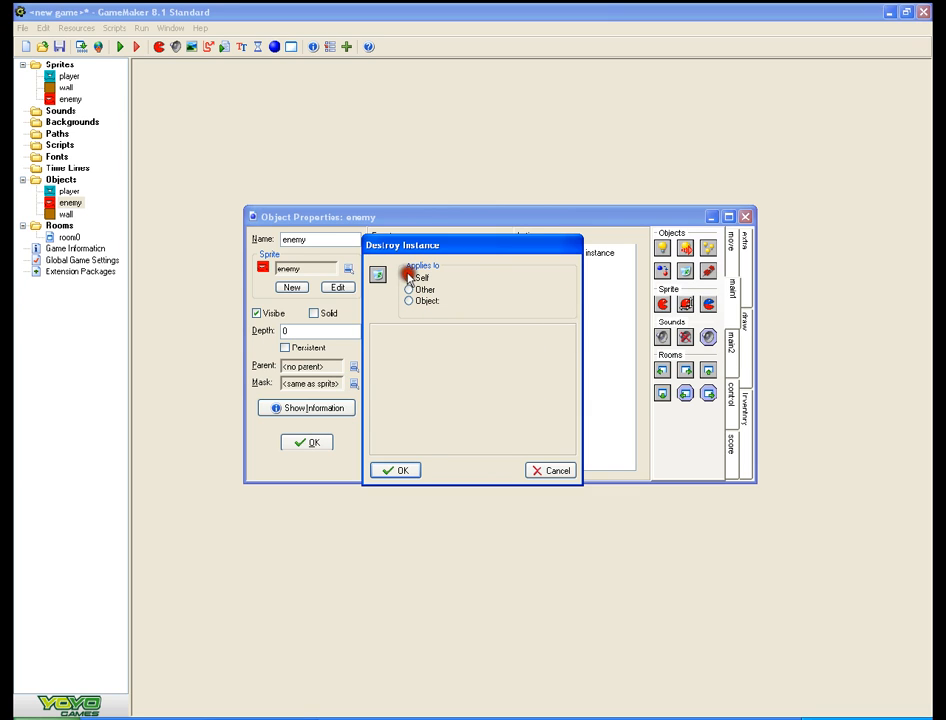
pyautogui.click(401, 471)
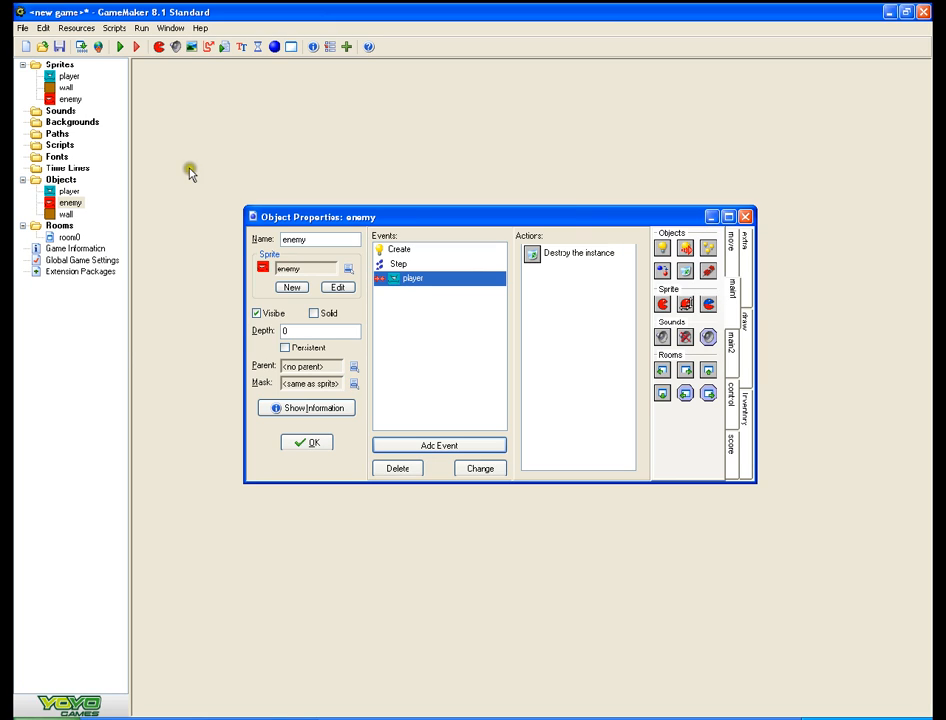
pyautogui.click(310, 444)
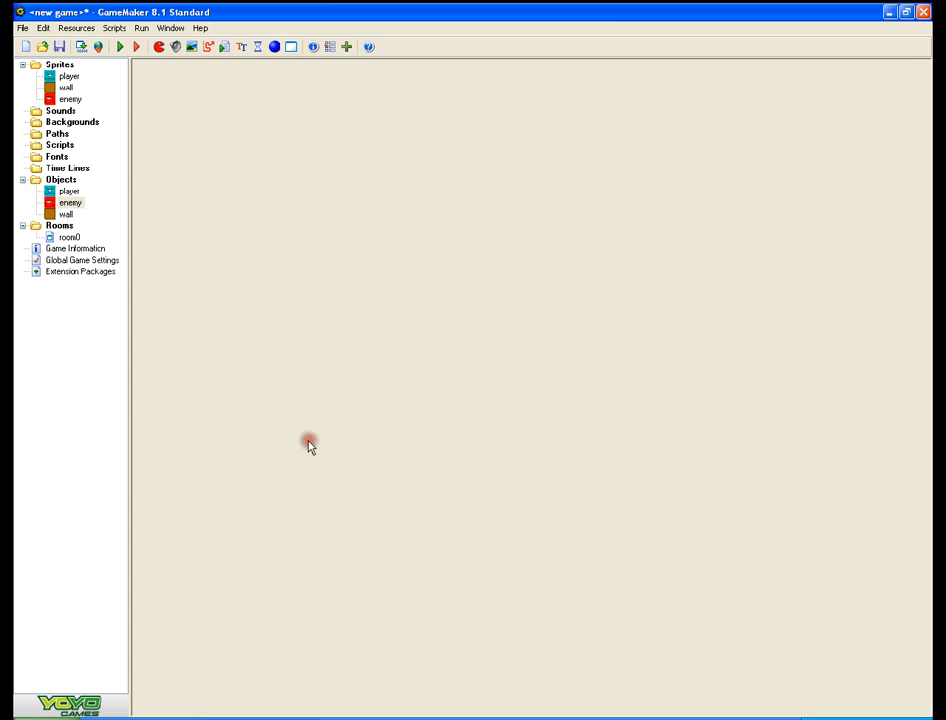
# - Open the player object's properties and add a collision event with the enemy
pyautogui.doubleClick(68, 194)
pyautogui.click(454, 466)
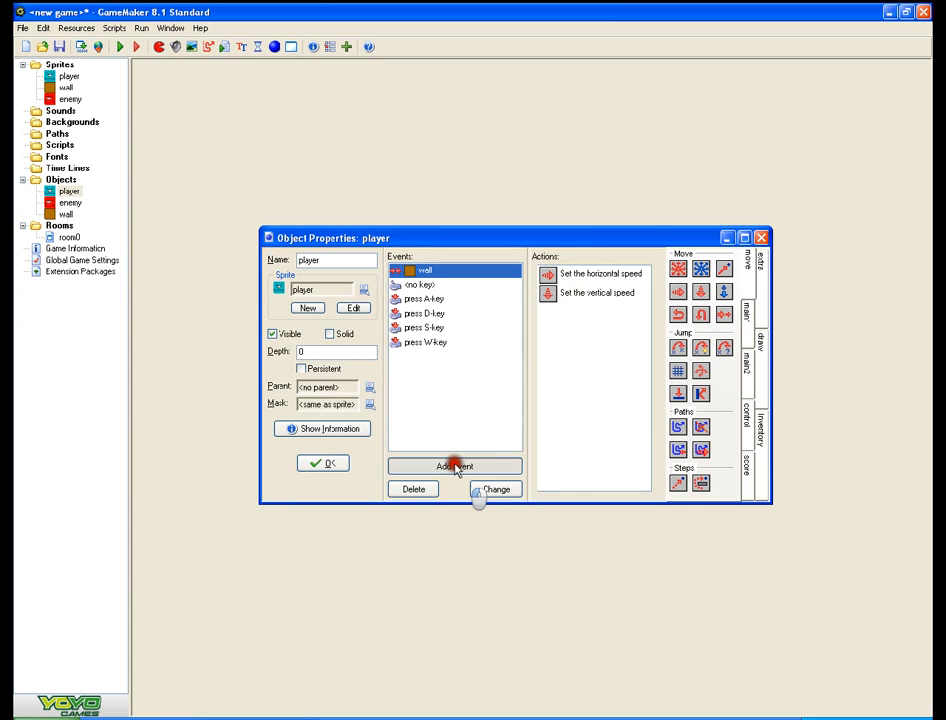
pyautogui.click(449, 387)
pyautogui.click(462, 408)
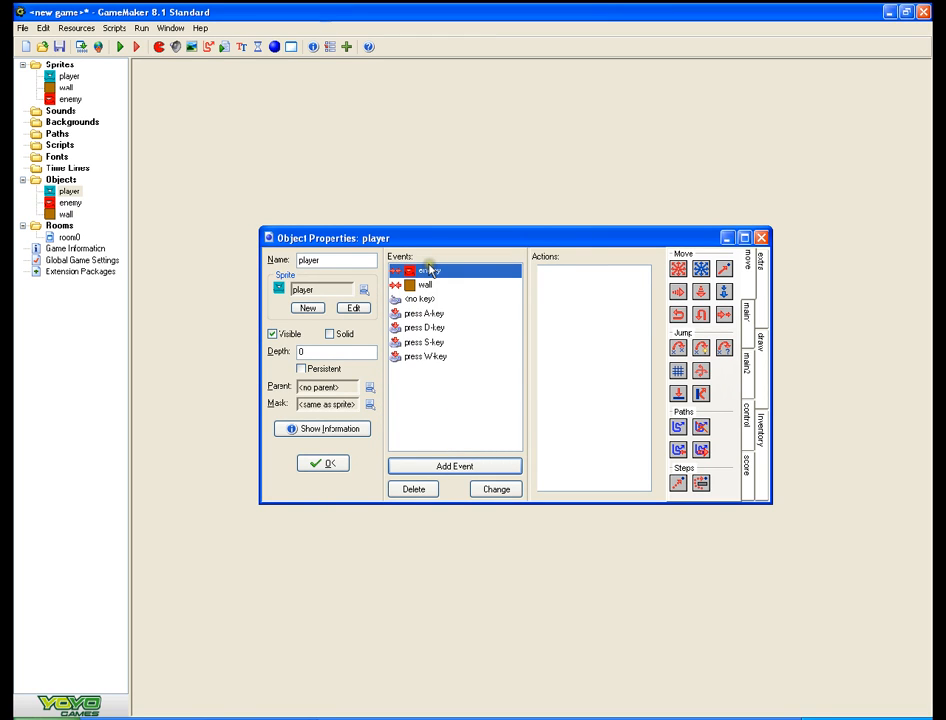
# - Add a Jump to Start action applied to Self in the player's enemy collision event
pyautogui.click(745, 330)
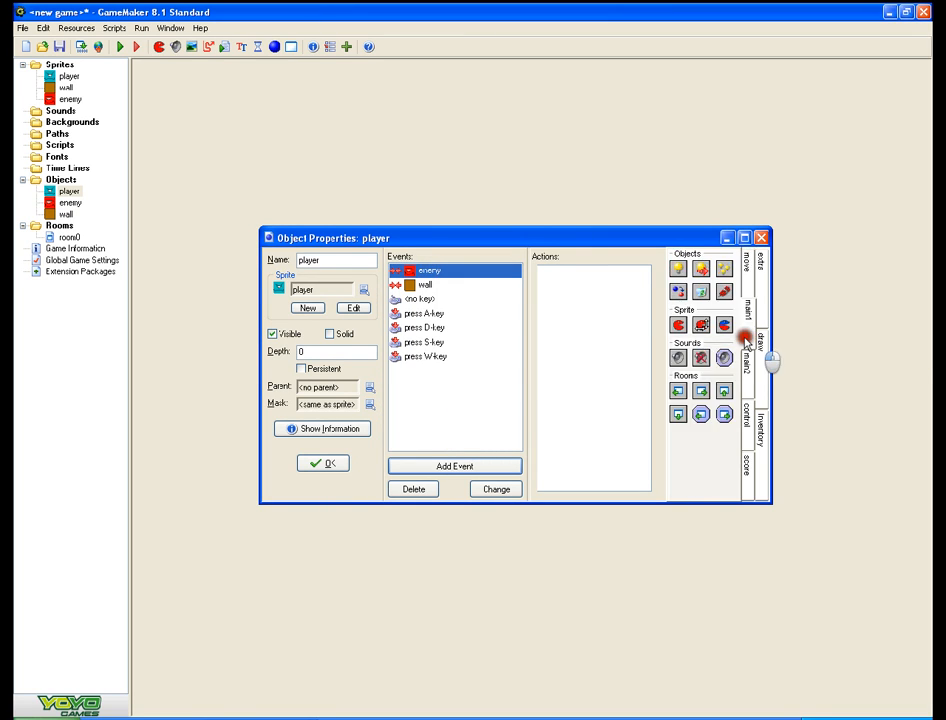
pyautogui.click(745, 345)
pyautogui.click(748, 263)
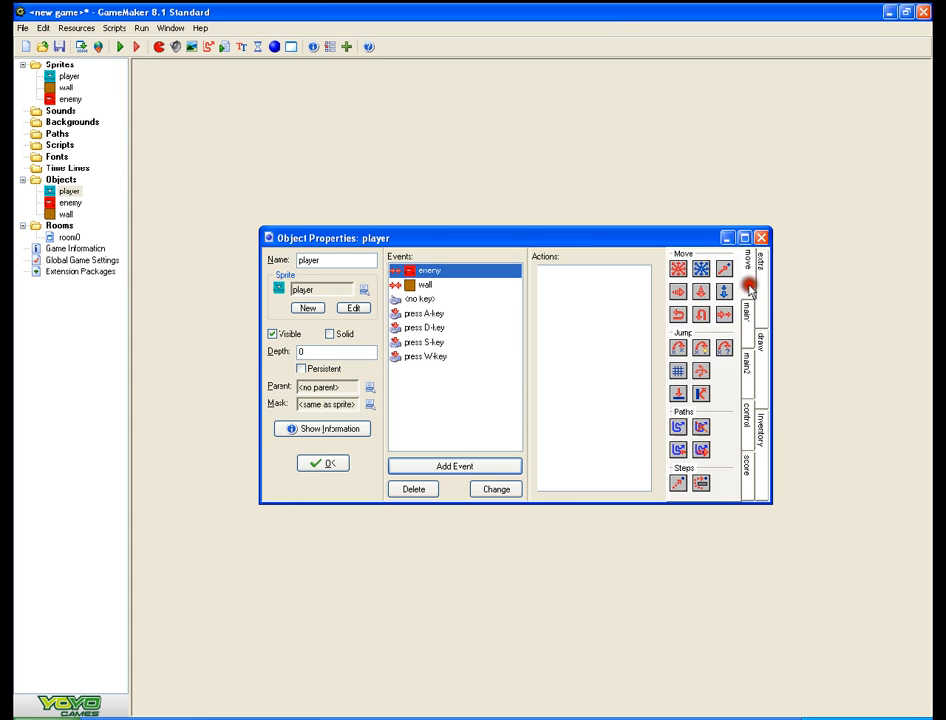
pyautogui.moveTo(703, 356); pyautogui.dragTo(590, 300)
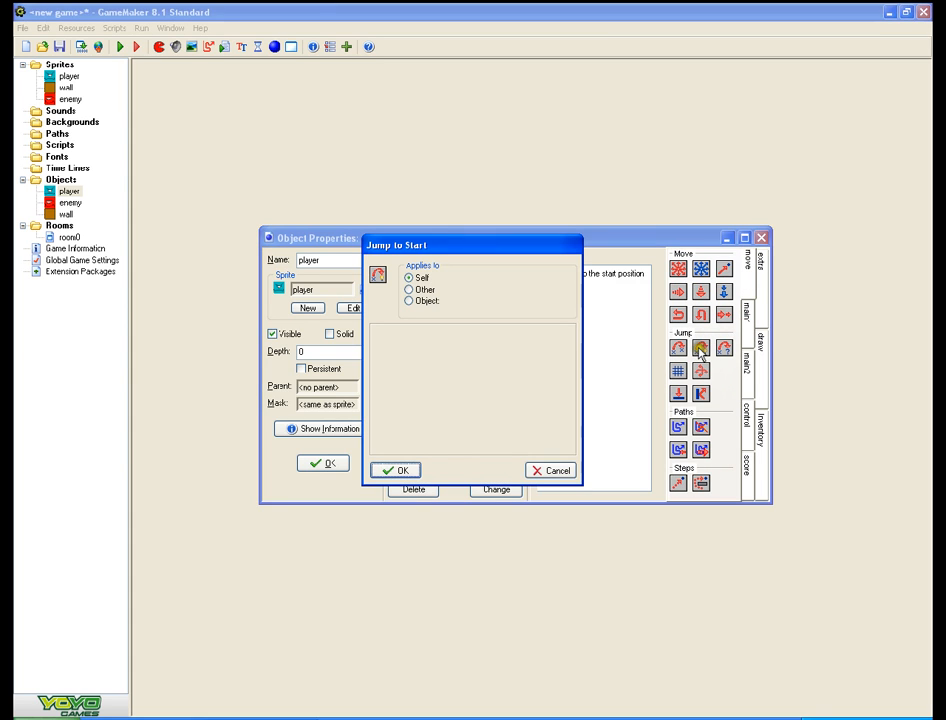
pyautogui.click(396, 470)
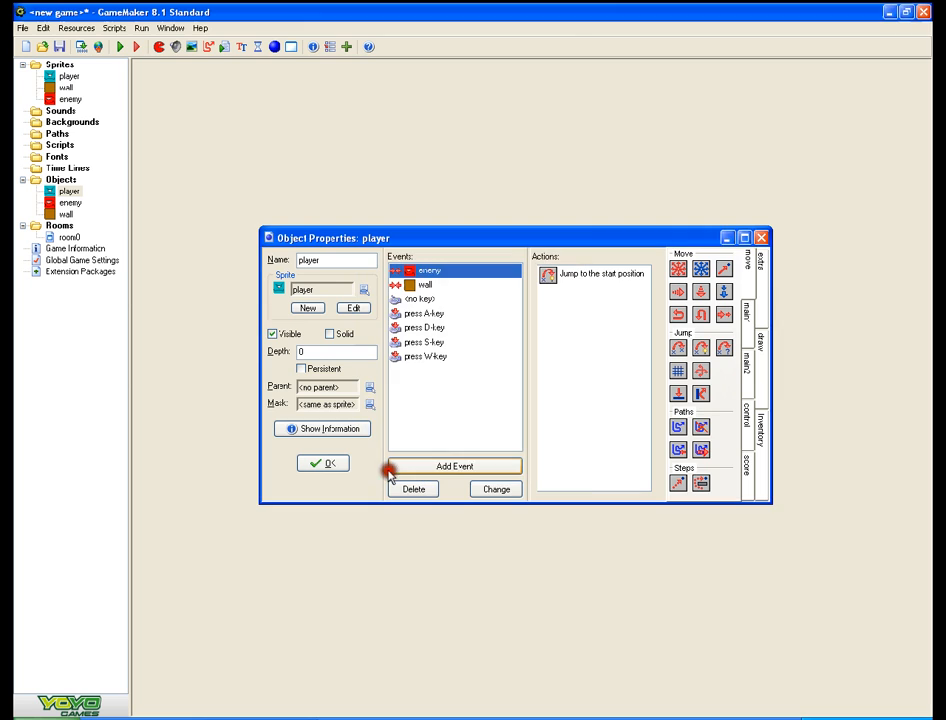
# - Reopen the Jump to Start action, check its Object target option and keep it applied to Self
pyautogui.doubleClick(584, 289)
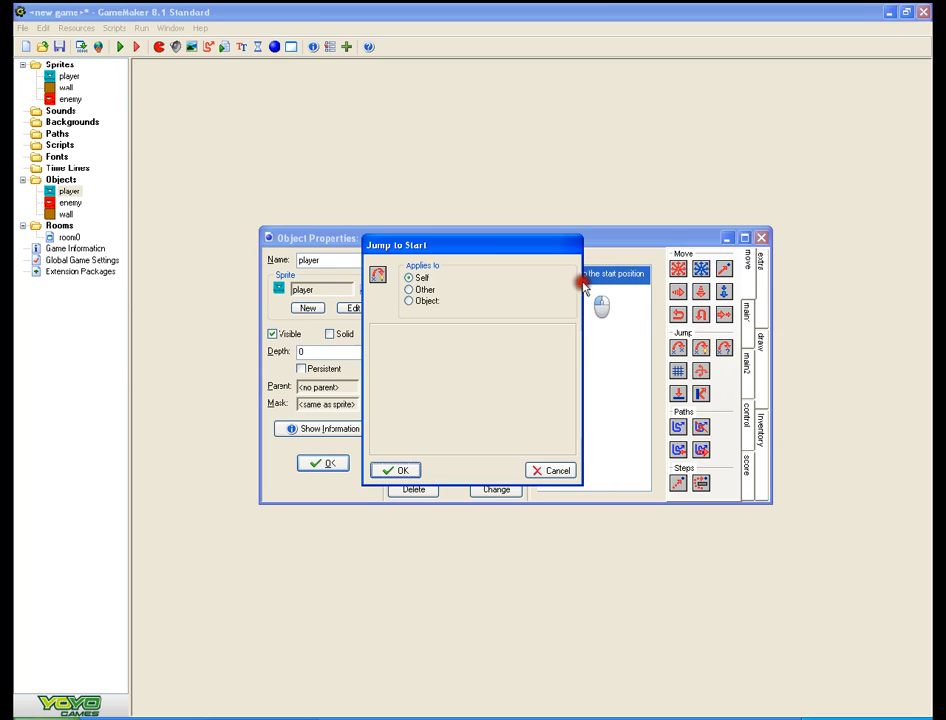
pyautogui.click(412, 301)
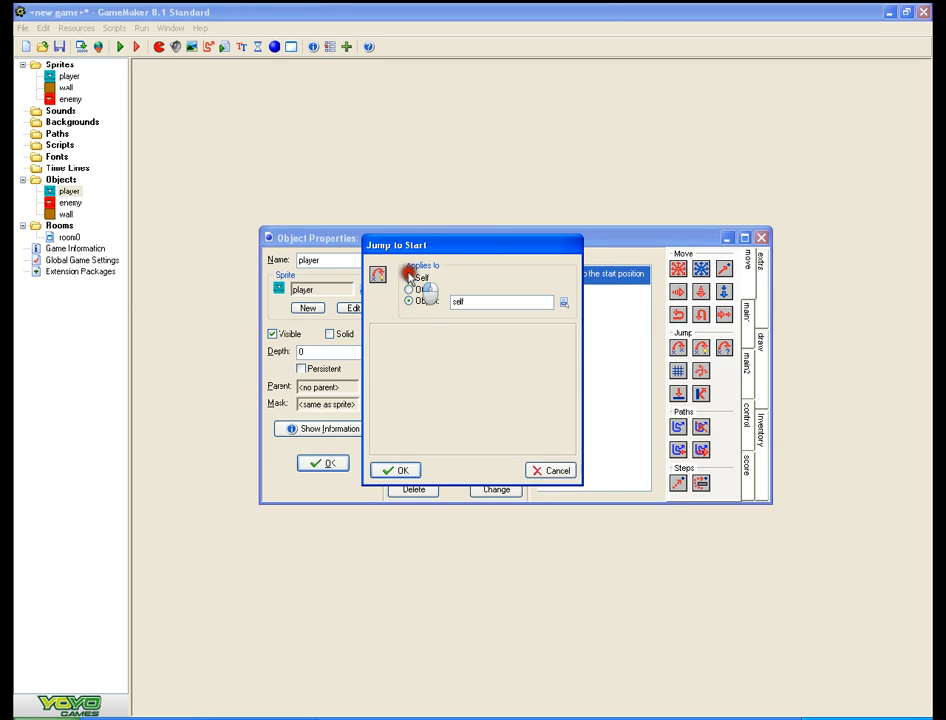
pyautogui.click(409, 277)
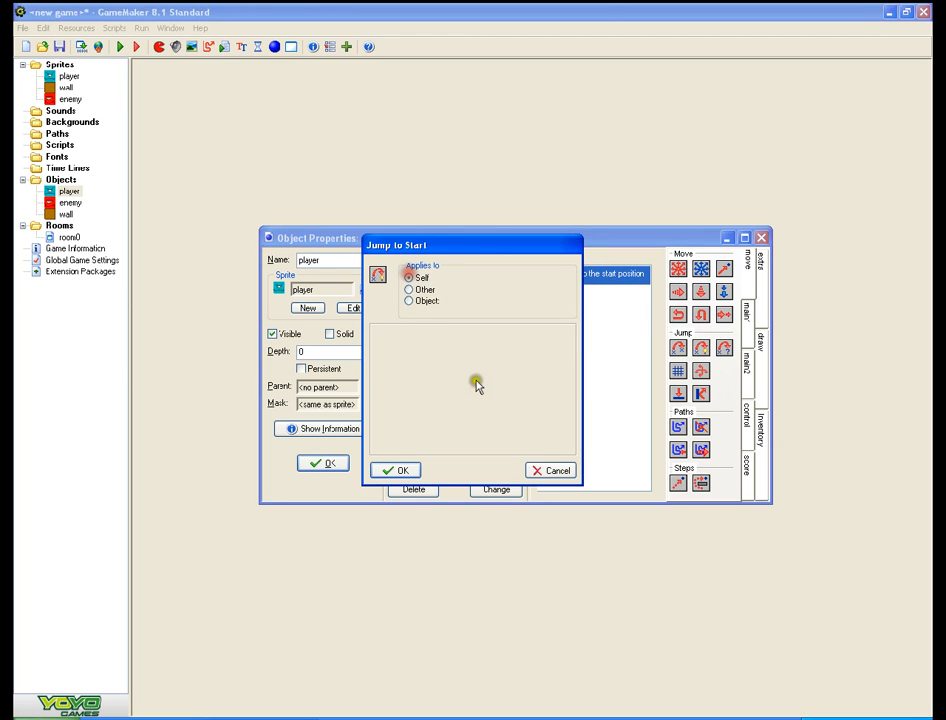
pyautogui.click(398, 470)
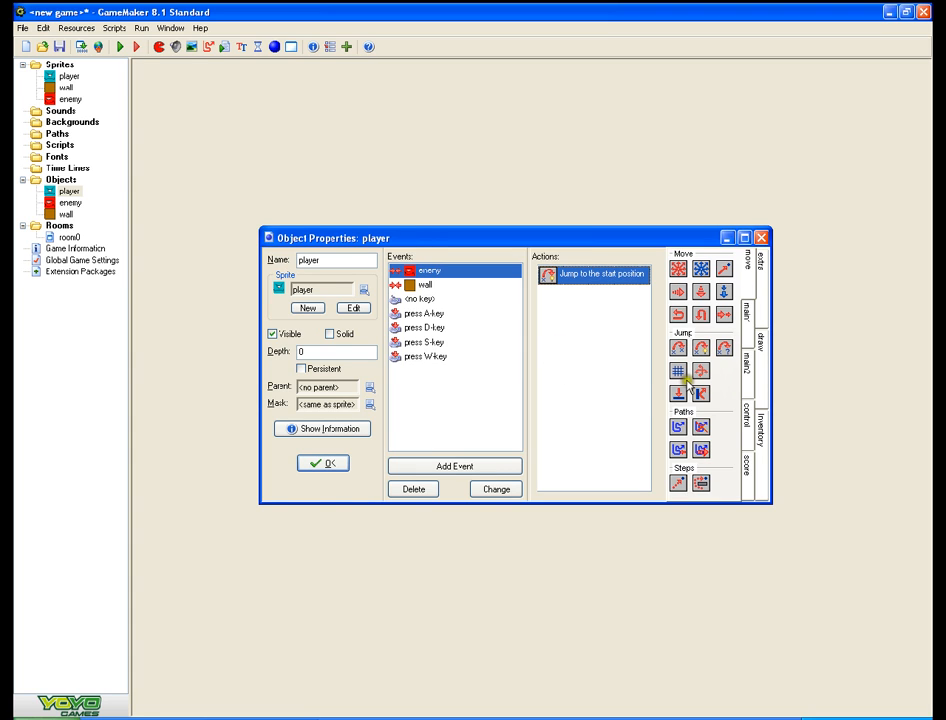
# - Cancel adding a second Jump action to the enemy collision event and confirm the player object
pyautogui.moveTo(677, 372); pyautogui.dragTo(566, 445)
pyautogui.click(553, 469)
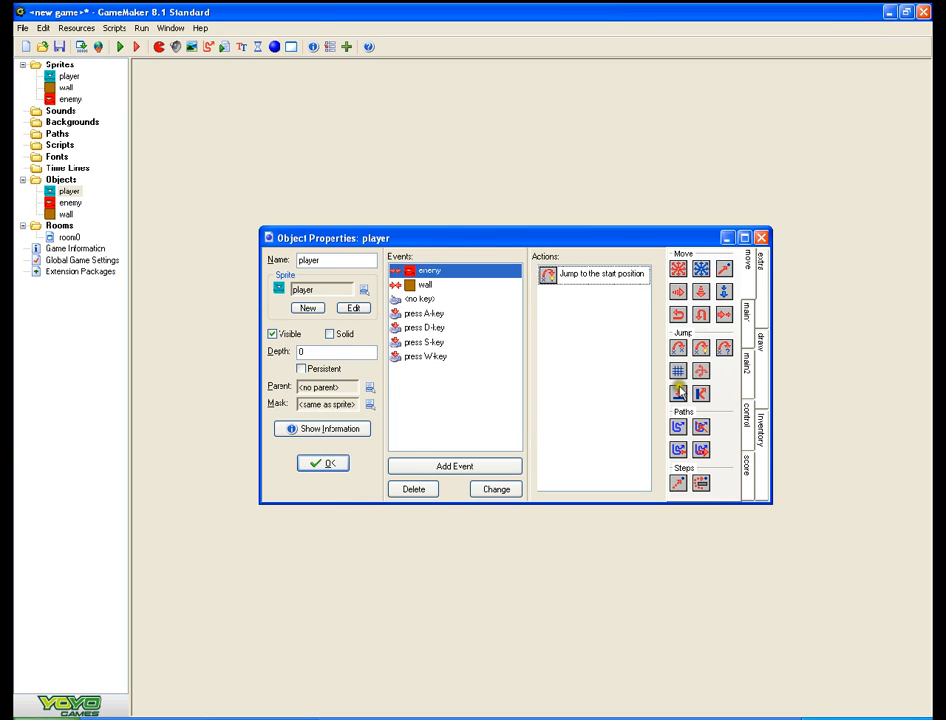
pyautogui.click(322, 465)
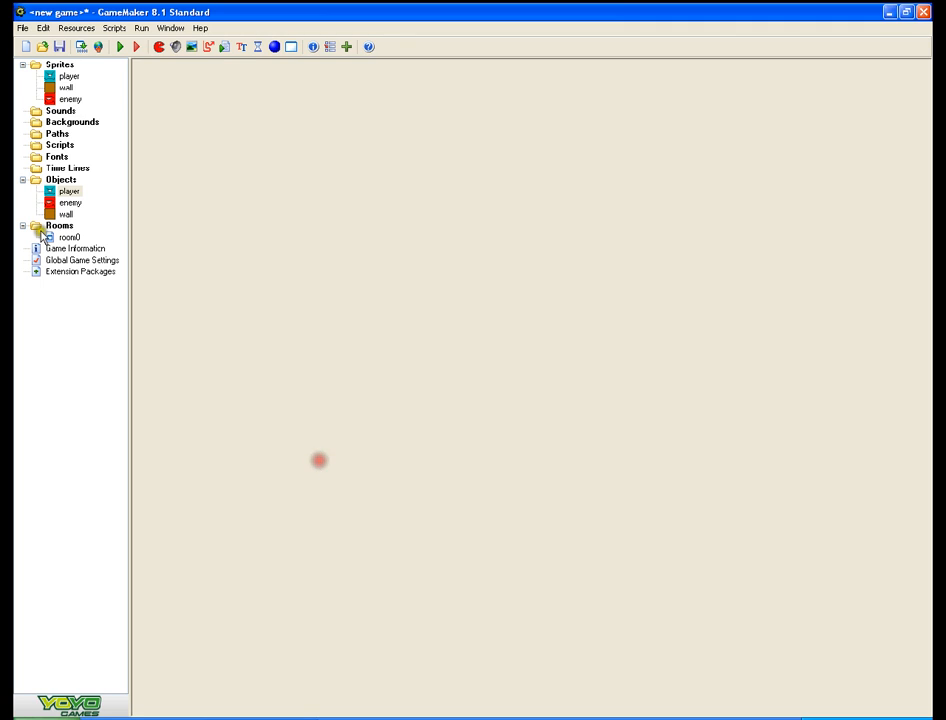
# - Run the game to test it and close the game window
pyautogui.click(81, 46)
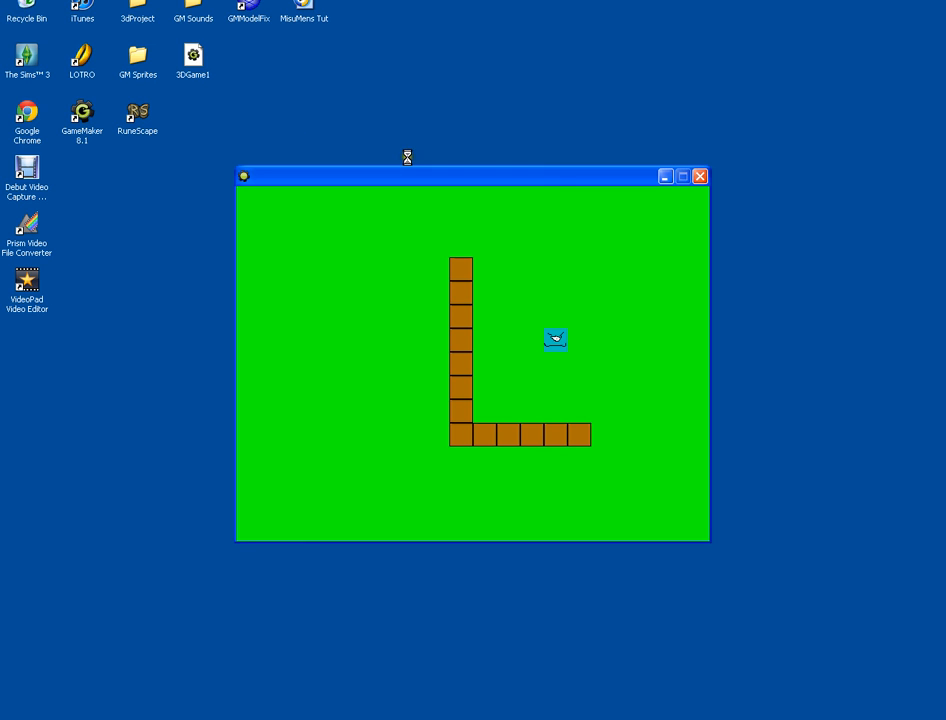
pyautogui.click(700, 177)
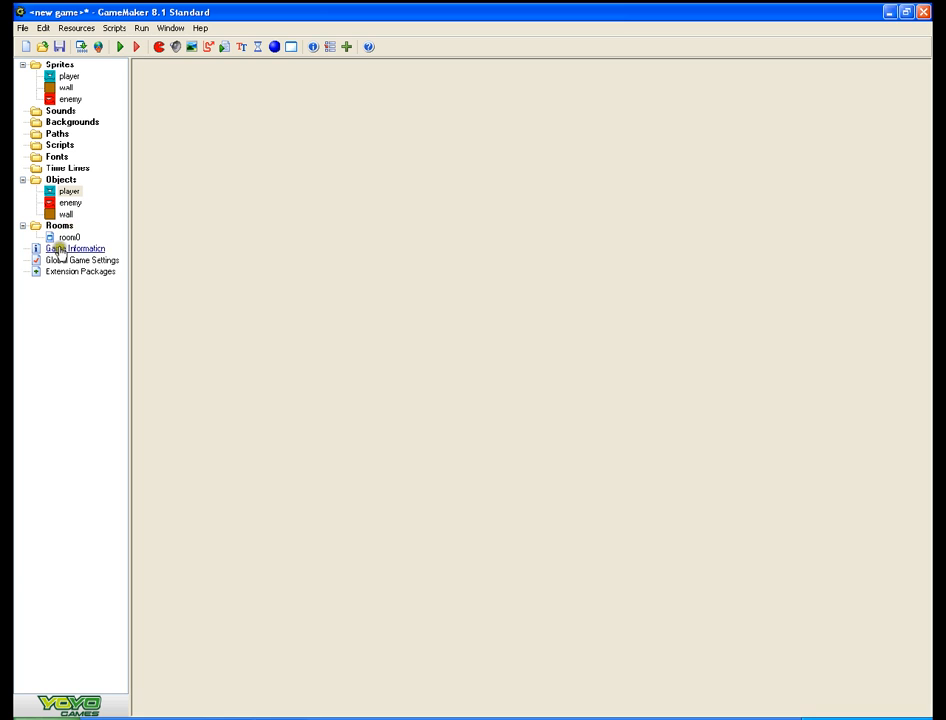
# - Place one enemy instance in room0, in the open green area on the left side of the L-shaped wall
pyautogui.click(62, 238)
pyautogui.doubleClick(62, 238)
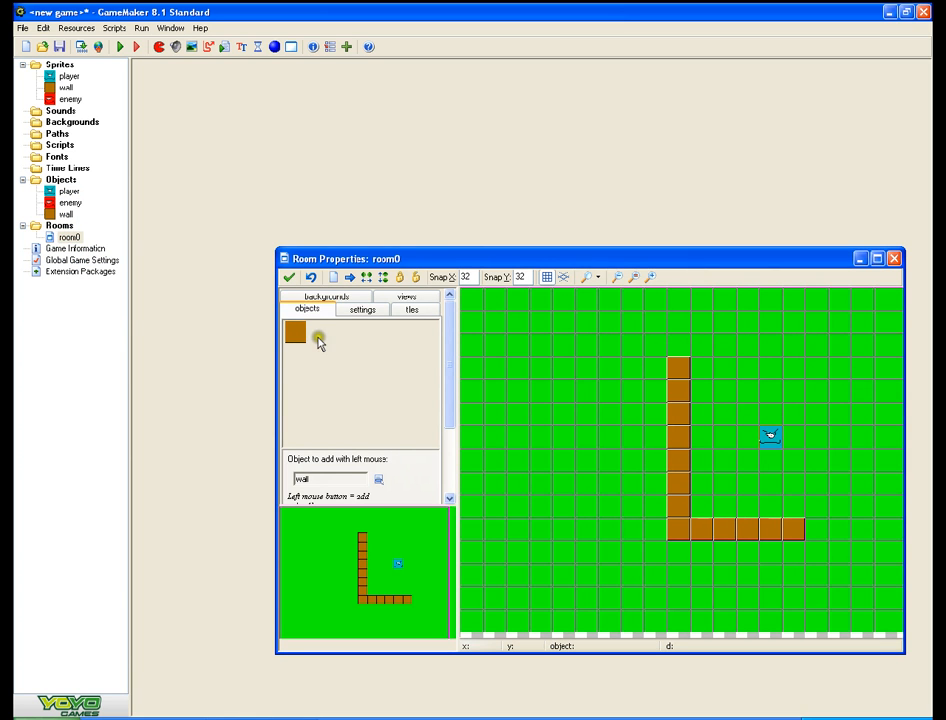
pyautogui.click(295, 331)
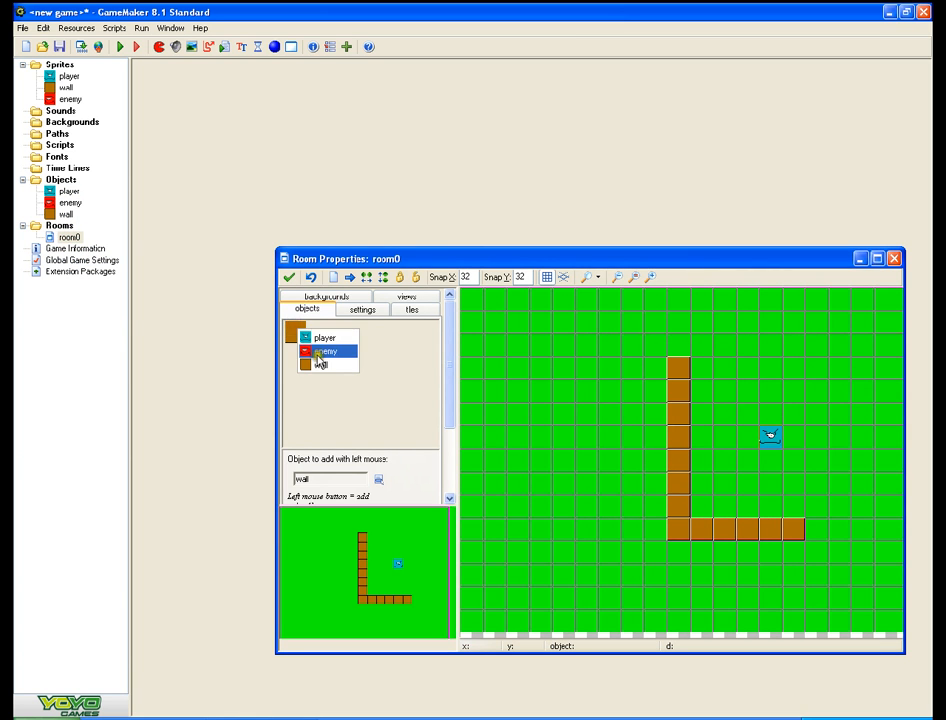
pyautogui.click(320, 352)
pyautogui.click(594, 462)
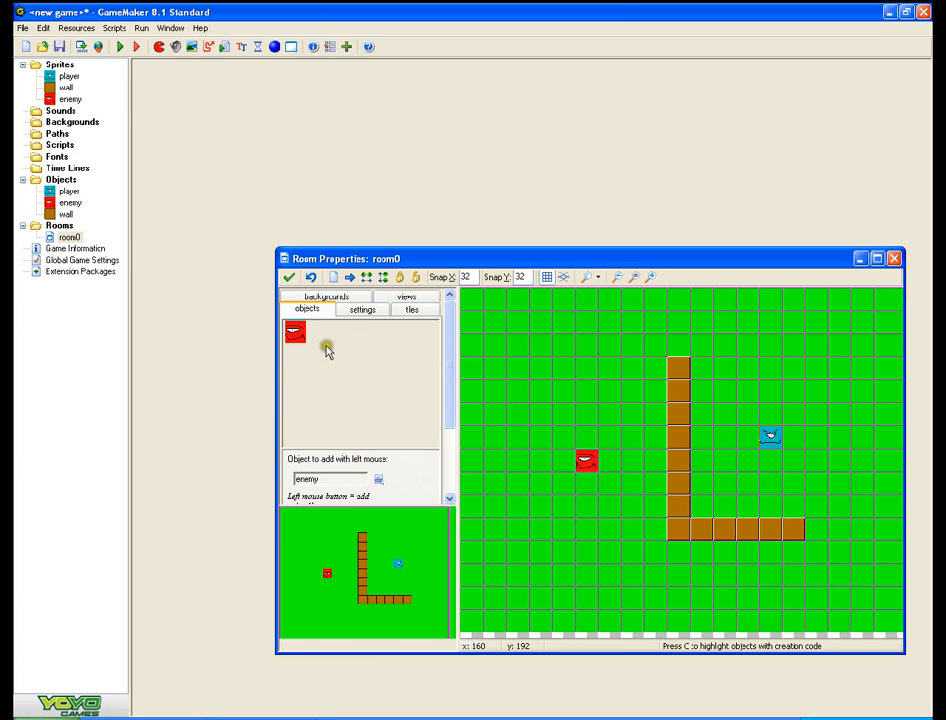
# - Fill room0's left edge with a column of wall objects and remove the stray wall block below the enemy
pyautogui.click(299, 331)
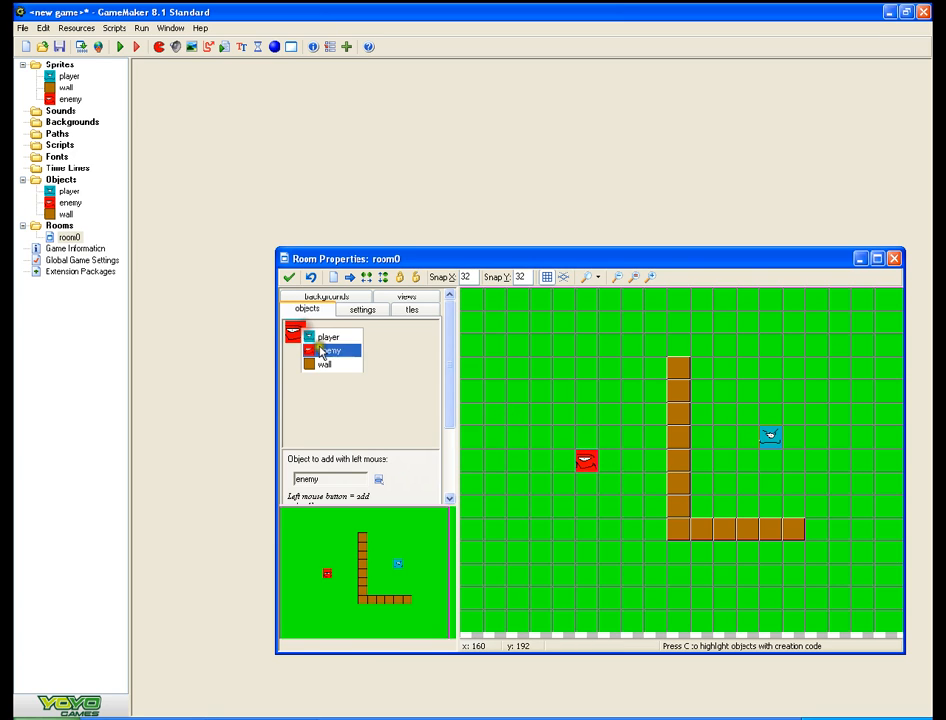
pyautogui.click(322, 365)
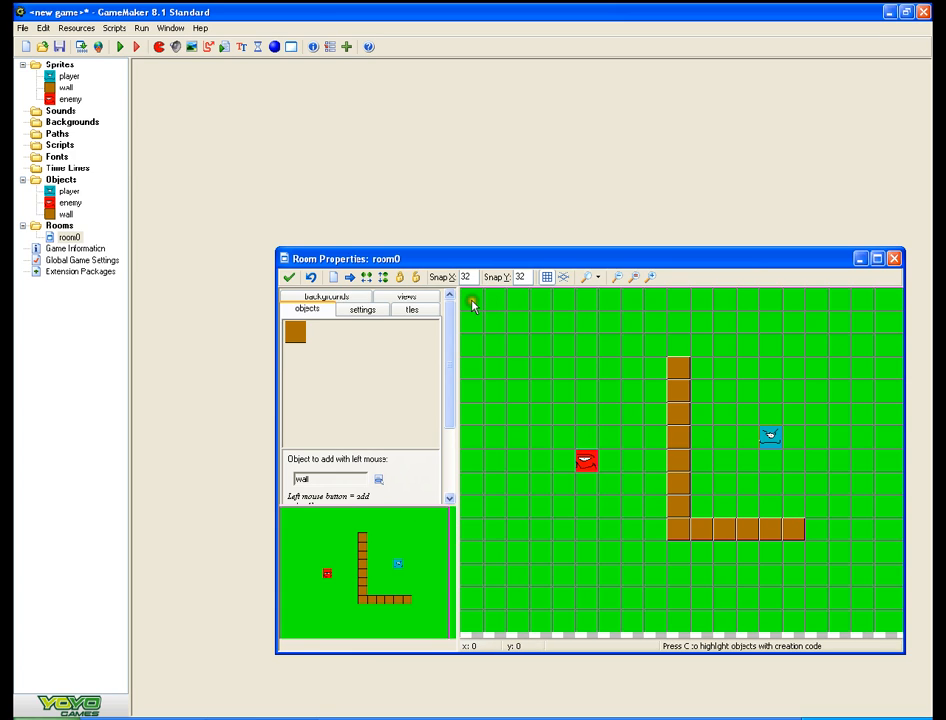
pyautogui.keyDown('shift'); pyautogui.moveTo(476, 293); pyautogui.dragTo(474, 610); pyautogui.keyUp('shift')
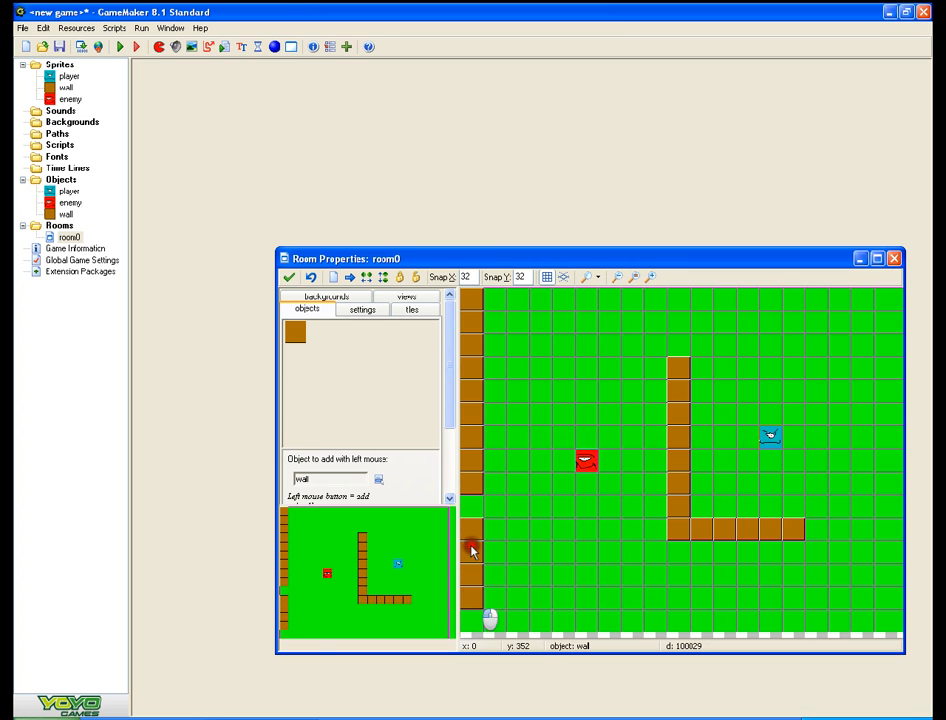
pyautogui.click(580, 487)
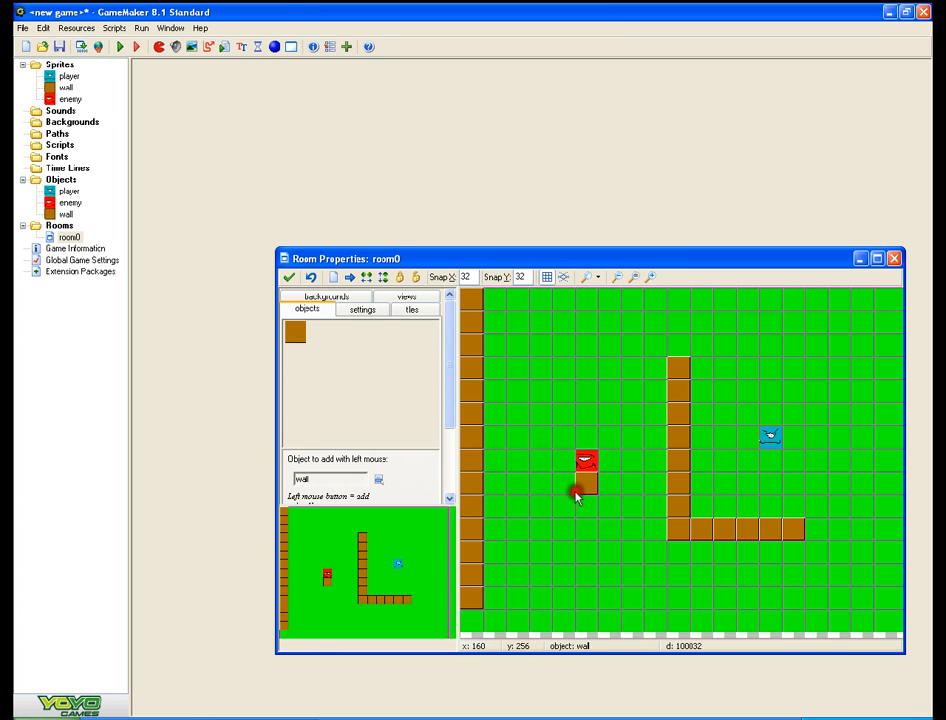
pyautogui.rightClick(586, 487)
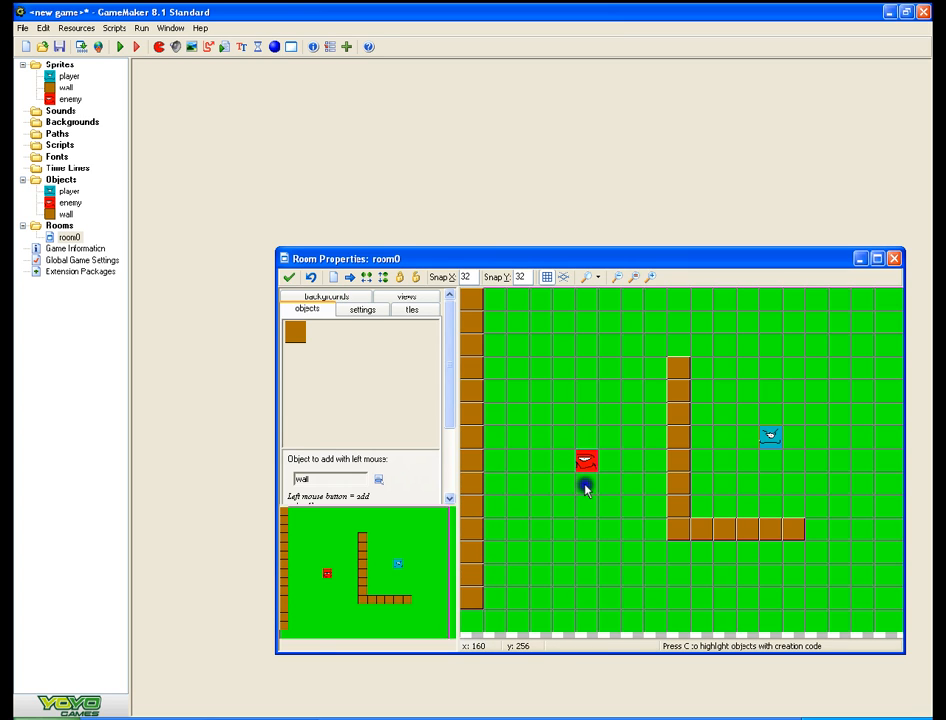
# - Fill room0's entire bottom edge with a row of wall objects from corner to corner
pyautogui.click(285, 618)
pyautogui.moveTo(680, 490)
pyautogui.keyDown('shift'); pyautogui.mouseDown()
pyautogui.moveTo(862, 492)
pyautogui.moveTo(731, 500)
pyautogui.moveTo(847, 494)
pyautogui.mouseUp(); pyautogui.keyUp('shift')
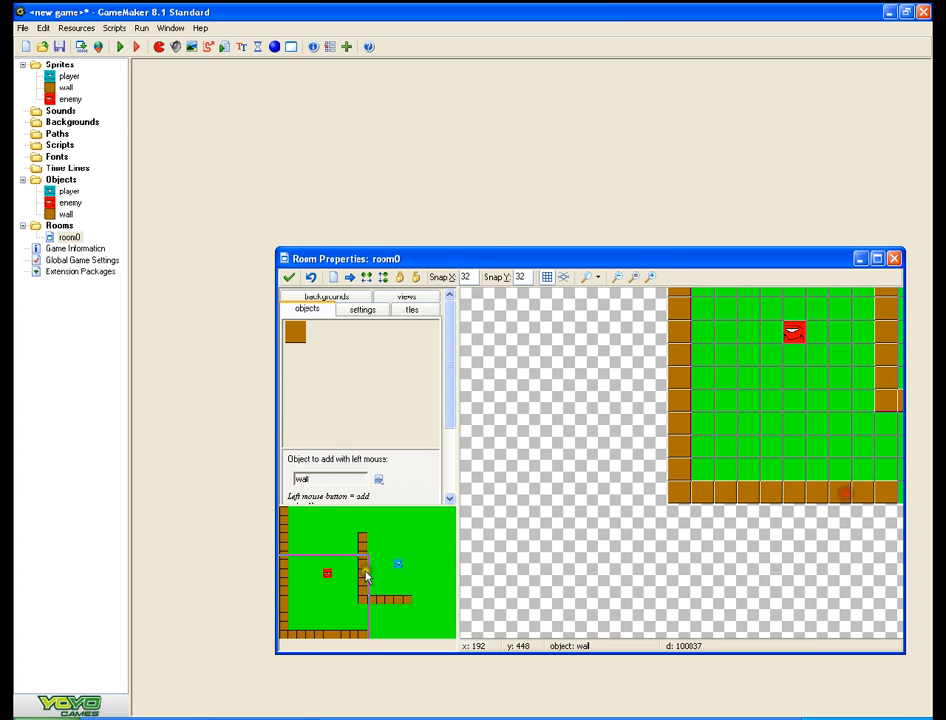
pyautogui.click(408, 614)
pyautogui.keyDown('shift'); pyautogui.moveTo(790, 507); pyautogui.dragTo(585, 513); pyautogui.keyUp('shift')
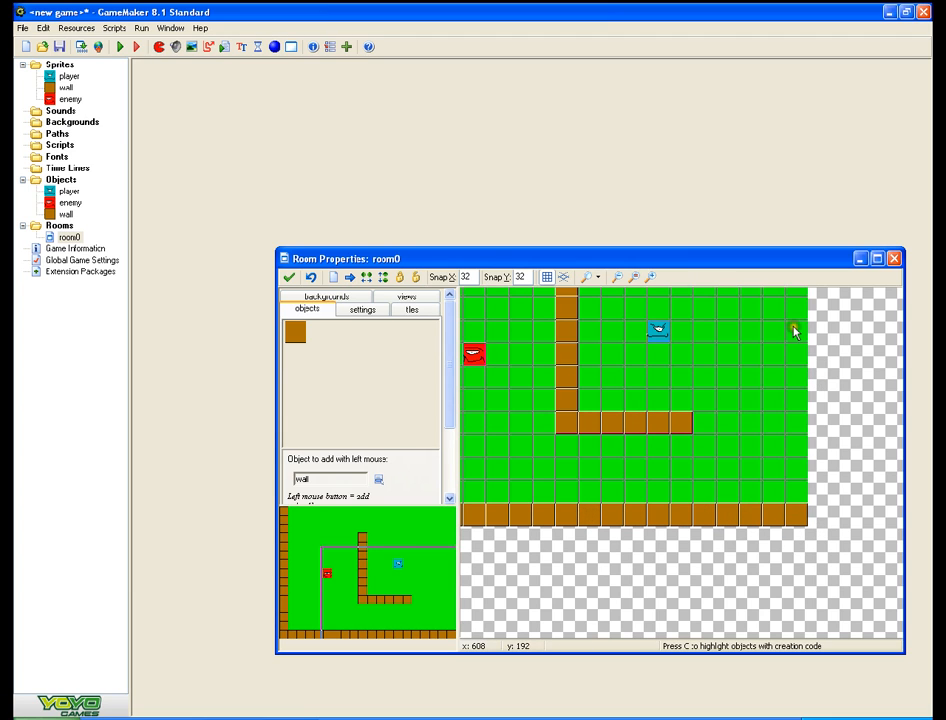
# - Fill room0's right edge with wall objects and delete the stray wall blocks outside the room
pyautogui.moveTo(795, 306)
pyautogui.keyDown('shift'); pyautogui.mouseDown()
pyautogui.moveTo(789, 400)
pyautogui.moveTo(802, 492)
pyautogui.moveTo(798, 318)
pyautogui.mouseUp(); pyautogui.keyUp('shift')
pyautogui.rightClick(819, 402)
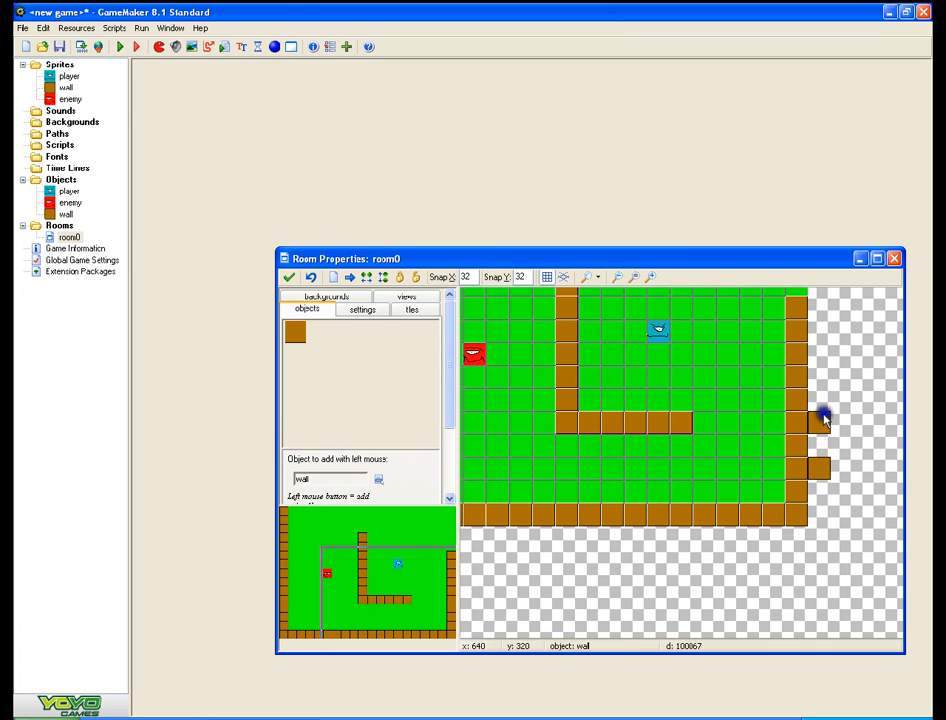
pyautogui.rightClick(823, 420)
pyautogui.rightClick(824, 468)
pyautogui.click(445, 531)
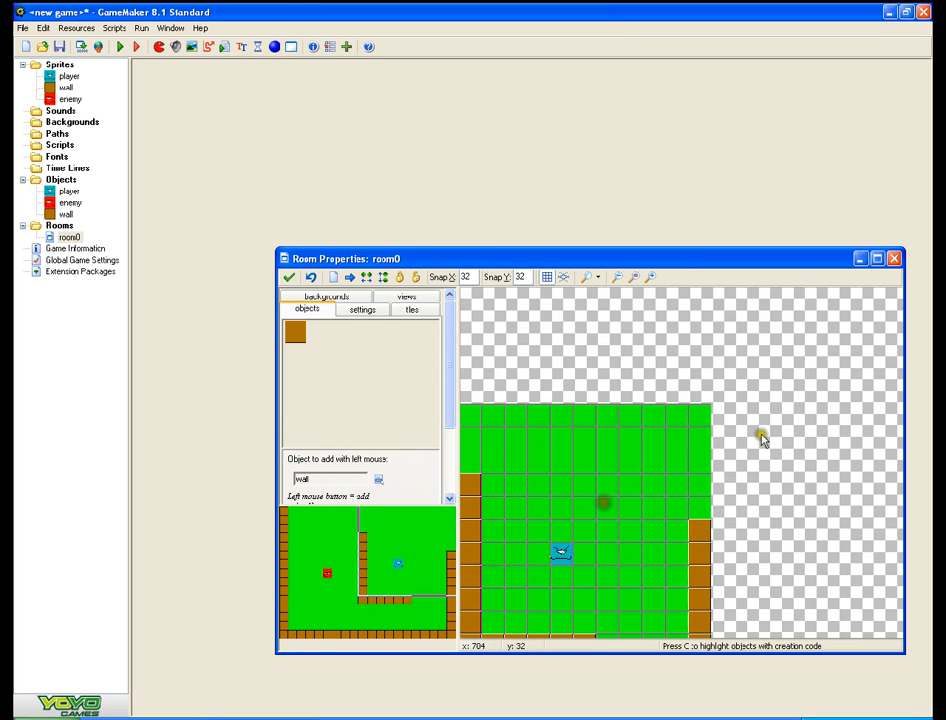
pyautogui.moveTo(700, 412)
pyautogui.keyDown('shift'); pyautogui.mouseDown()
pyautogui.moveTo(707, 484)
pyautogui.moveTo(700, 478)
pyautogui.mouseUp(); pyautogui.keyUp('shift')
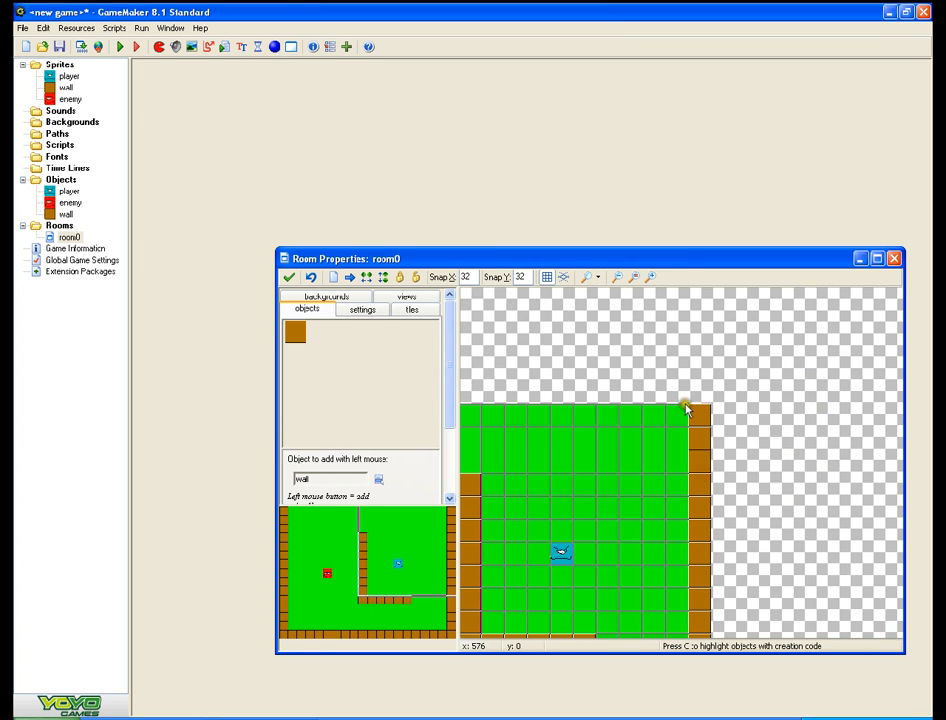
# - Fill room0's top edge with wall objects to close the border, and confirm the room
pyautogui.moveTo(686, 408)
pyautogui.keyDown('shift'); pyautogui.mouseDown()
pyautogui.moveTo(581, 414)
pyautogui.moveTo(692, 415)
pyautogui.moveTo(467, 418)
pyautogui.mouseUp(); pyautogui.keyUp('shift')
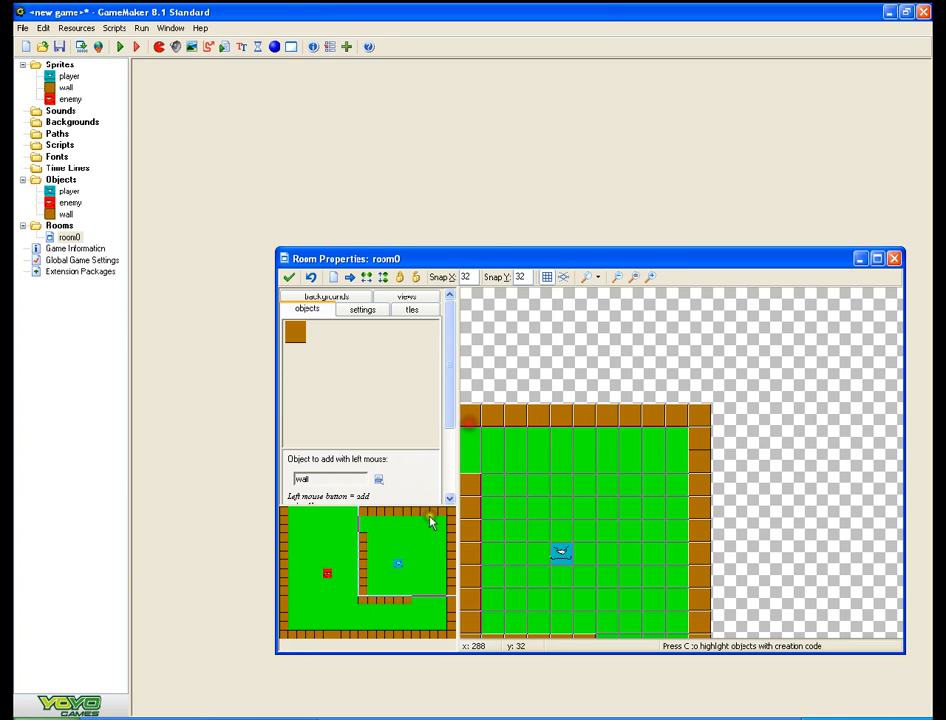
pyautogui.click(326, 524)
pyautogui.keyDown('shift'); pyautogui.moveTo(756, 424); pyautogui.dragTo(578, 431); pyautogui.keyUp('shift')
pyautogui.click(285, 278)
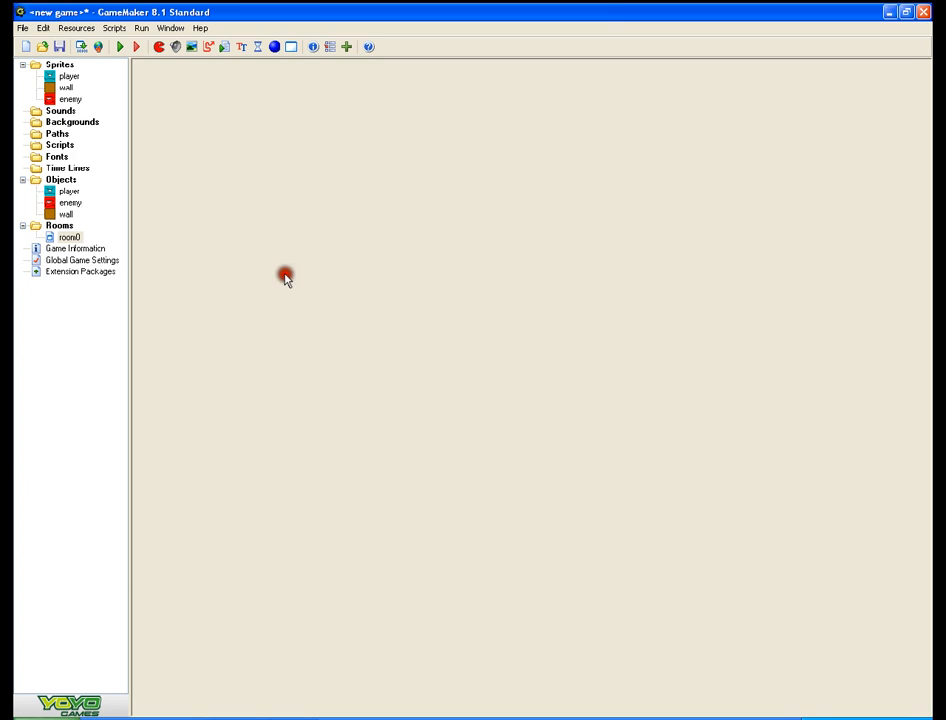
# - Run the game, steer the player around the inner wall into the enemy to test their collision, and close the game
pyautogui.click(118, 47)
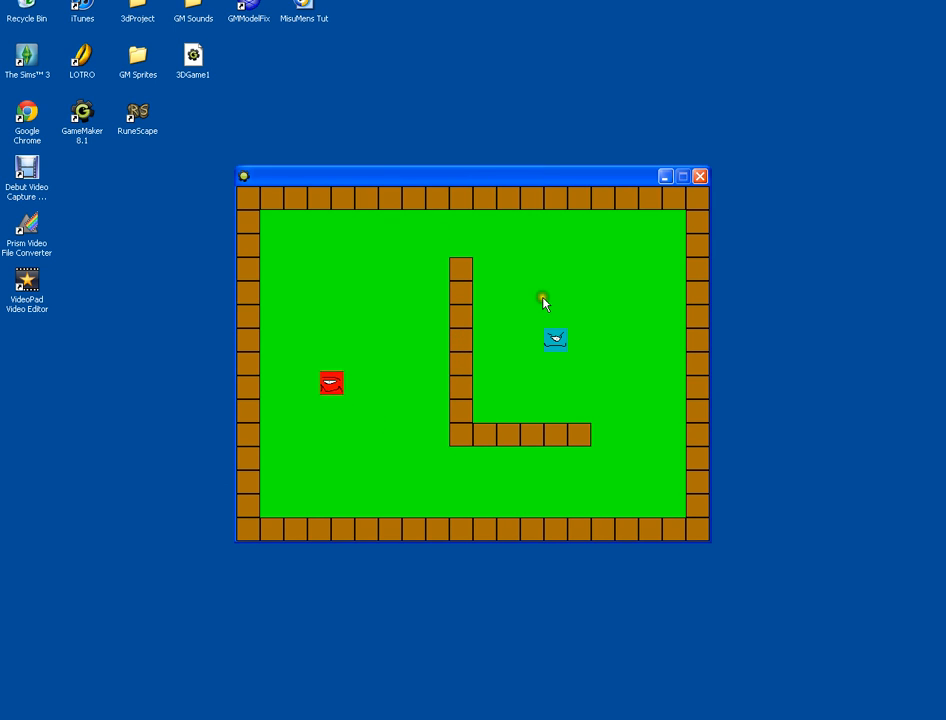
pyautogui.press('Left')
pyautogui.press('Up')
pyautogui.press('Left')
pyautogui.press('Right')
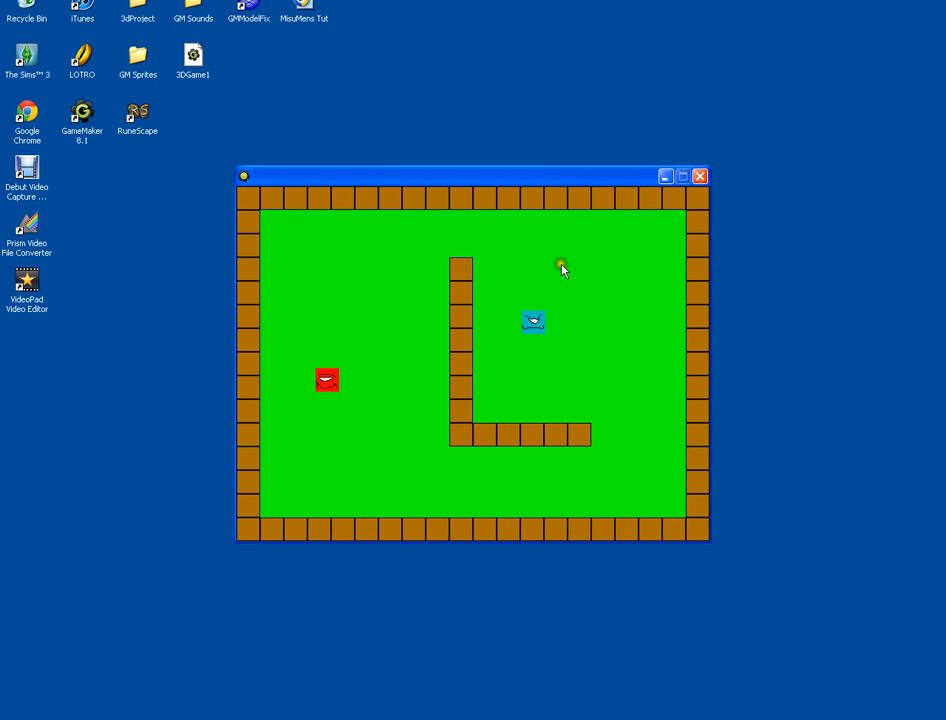
pyautogui.press('Up')
pyautogui.press('Up')
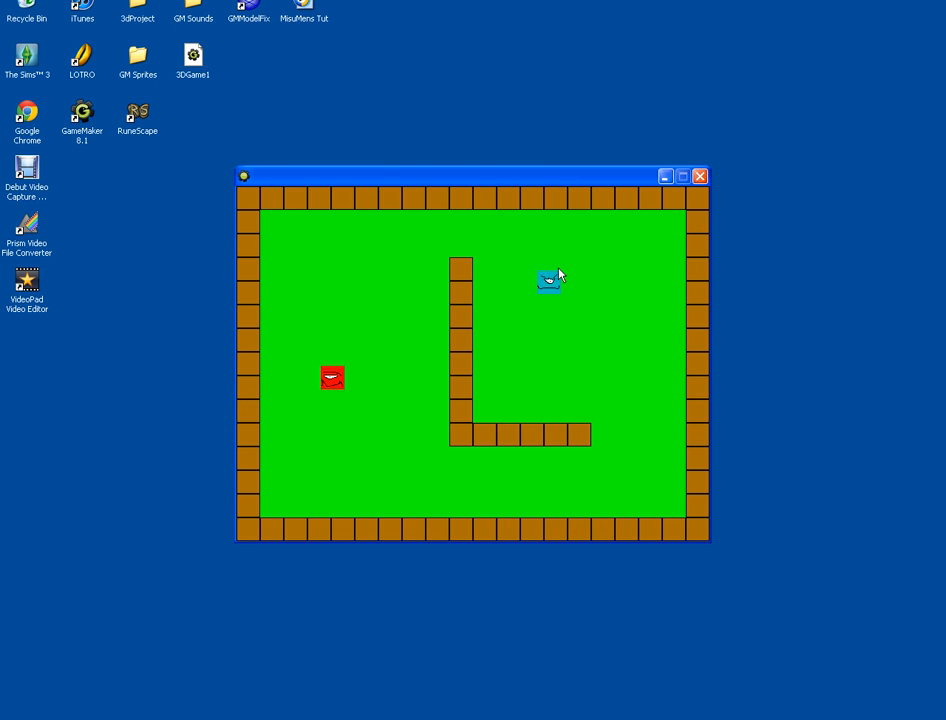
pyautogui.press('Left')
pyautogui.press('Up')
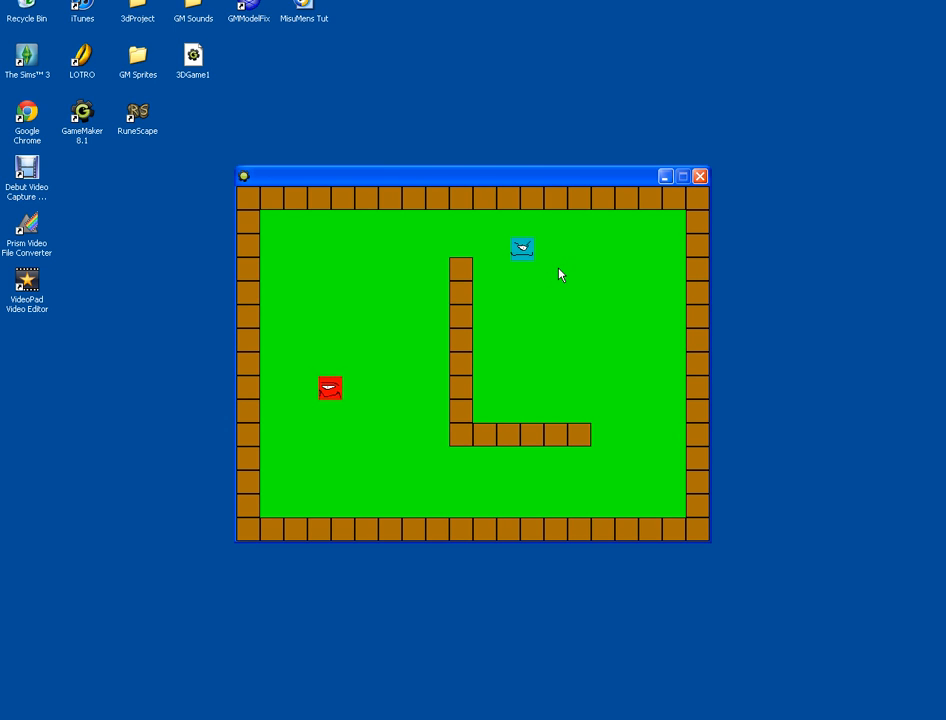
pyautogui.press('Left')
pyautogui.press('Up')
pyautogui.press('Left')
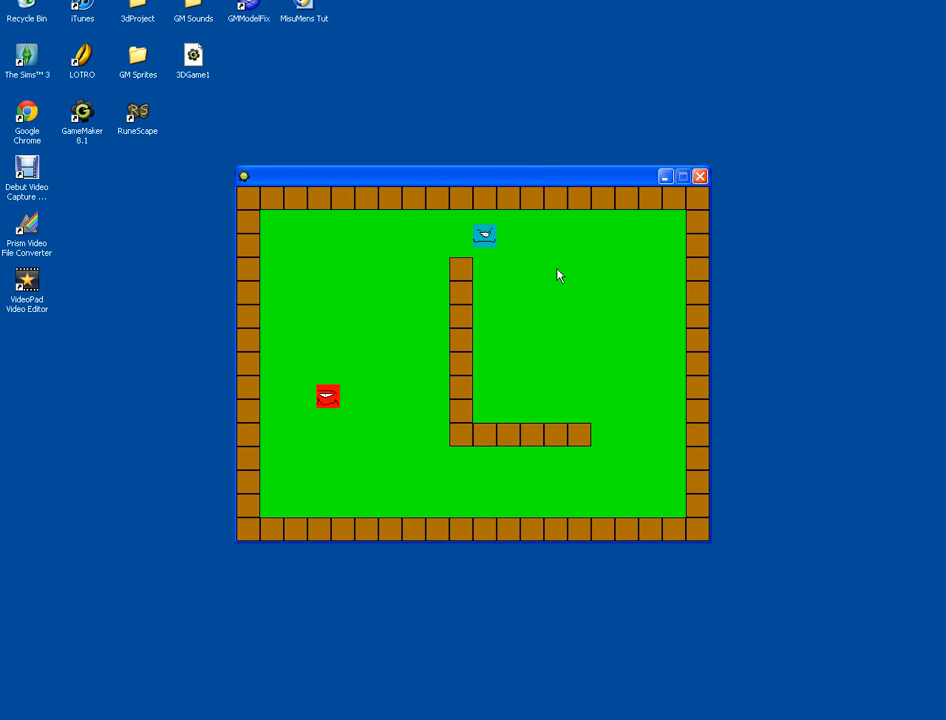
pyautogui.press('Down')
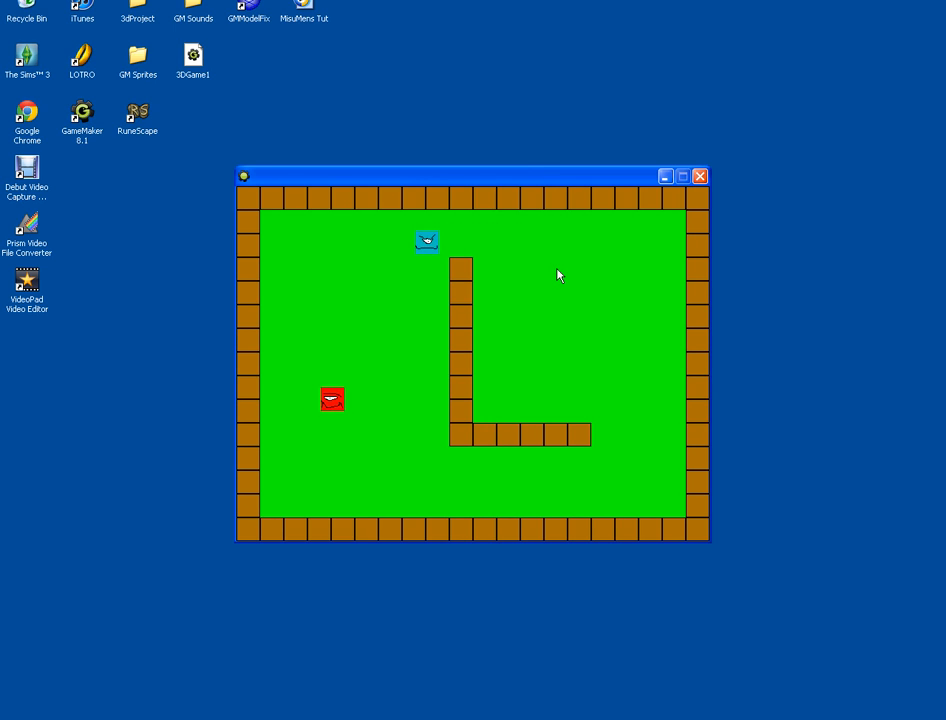
pyautogui.press('Left')
pyautogui.press('Down')
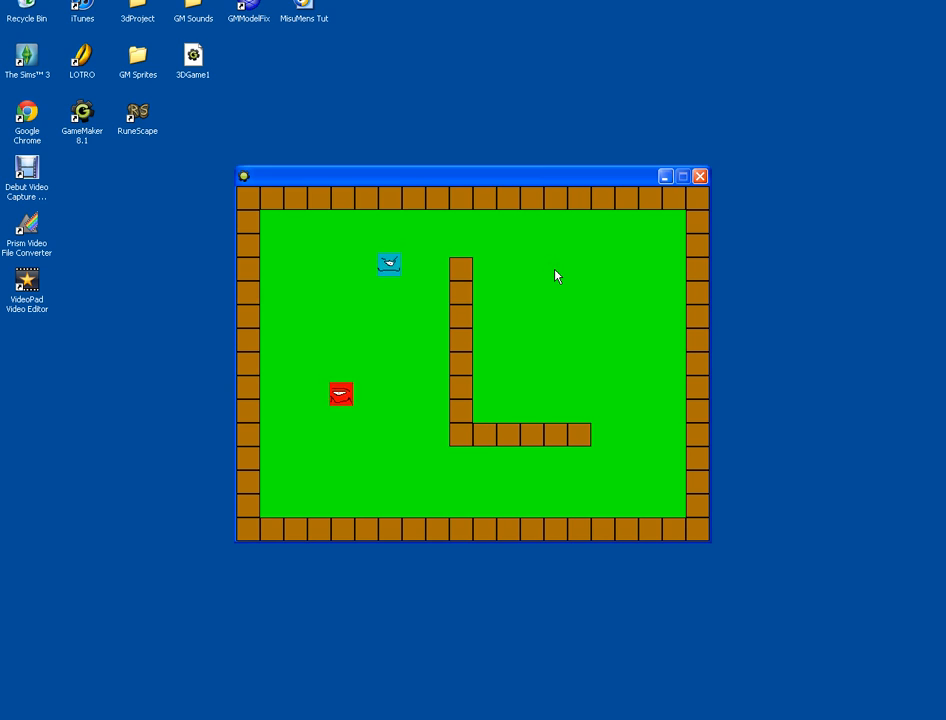
pyautogui.press('Down')
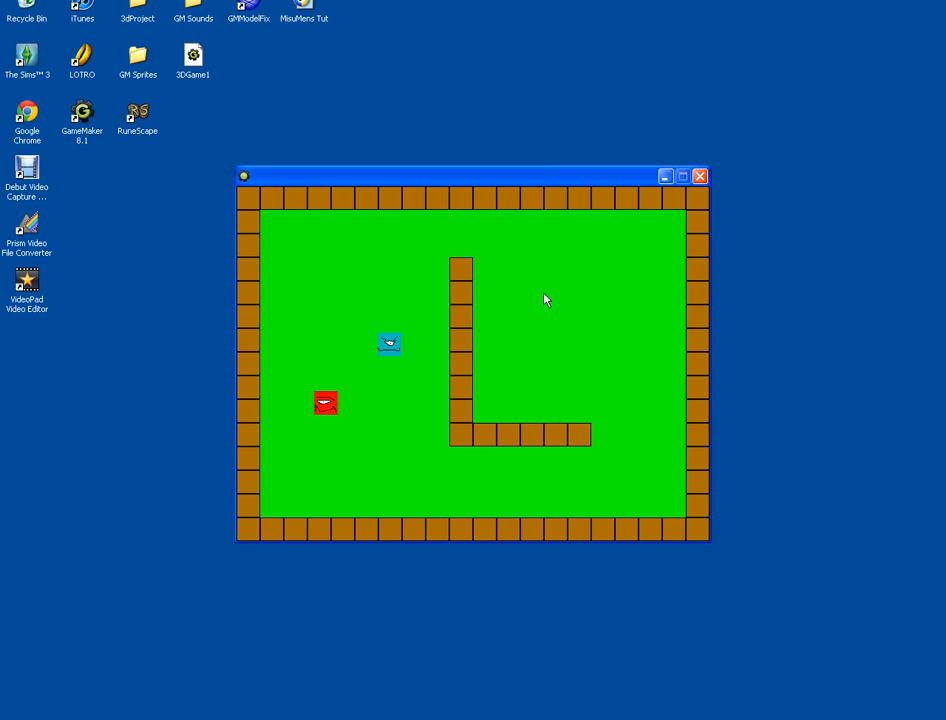
pyautogui.press('Left')
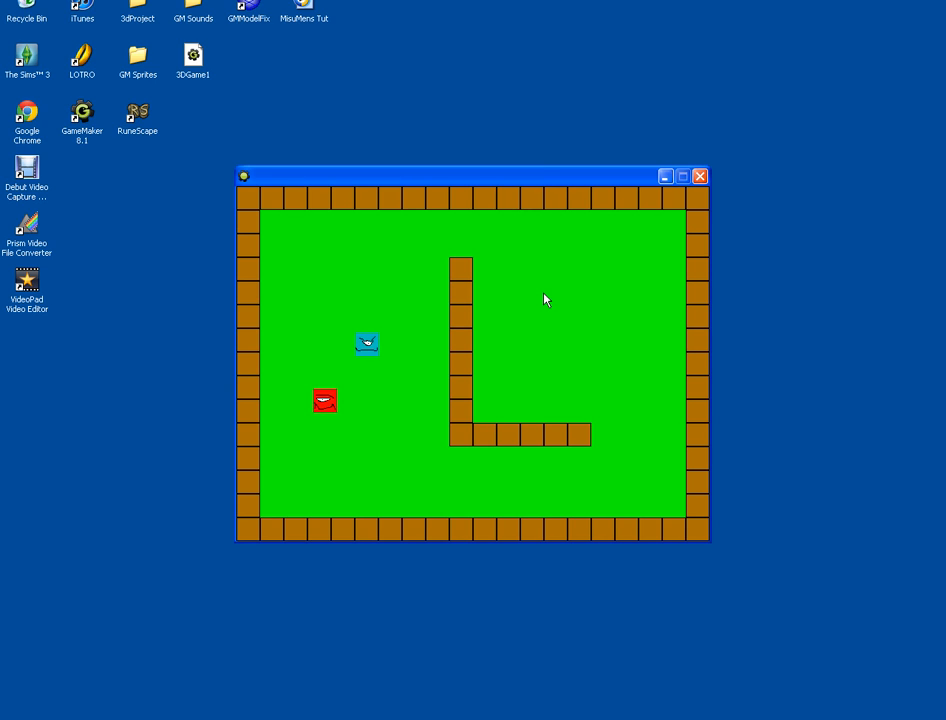
pyautogui.press('Left')
pyautogui.press('Down')
pyautogui.press('Left')
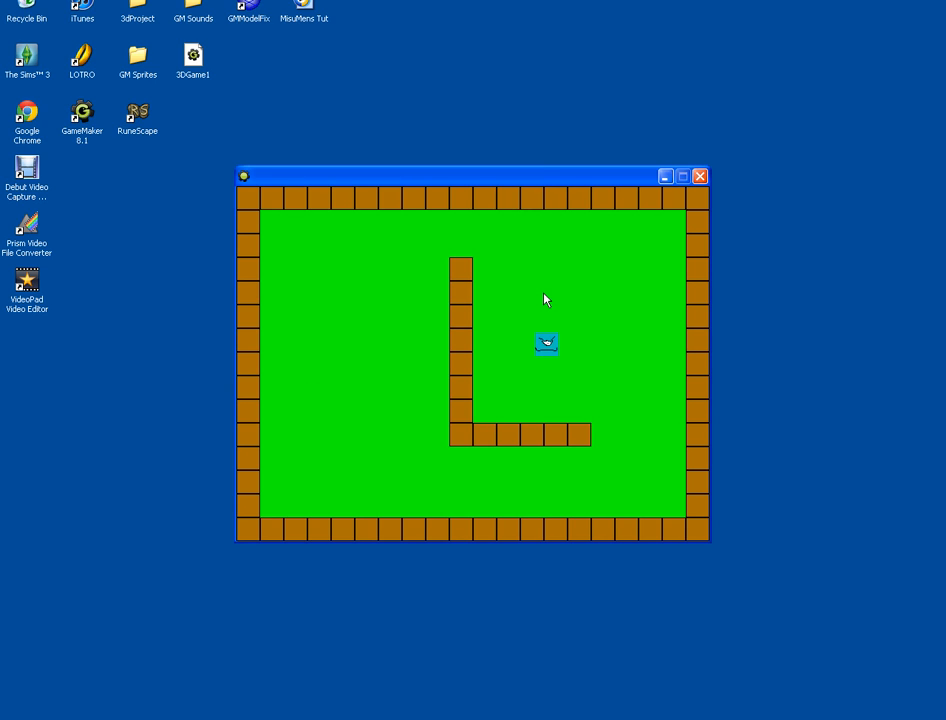
pyautogui.press('Left')
pyautogui.press('Escape')
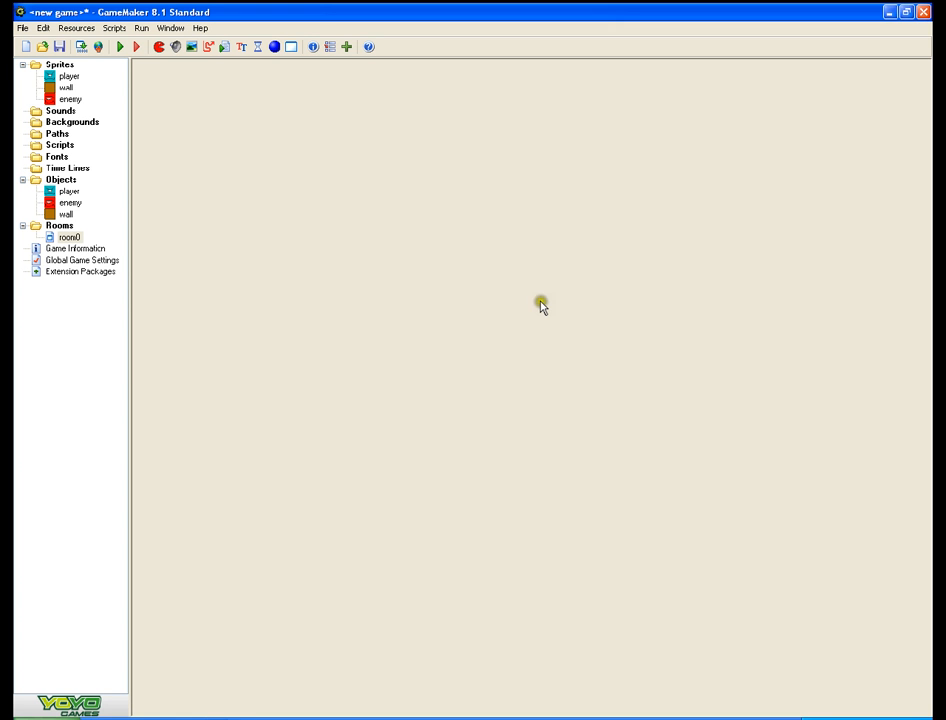
# - Delete the Jump to Start action from the player object's enemy collision event
pyautogui.doubleClick(68, 191)
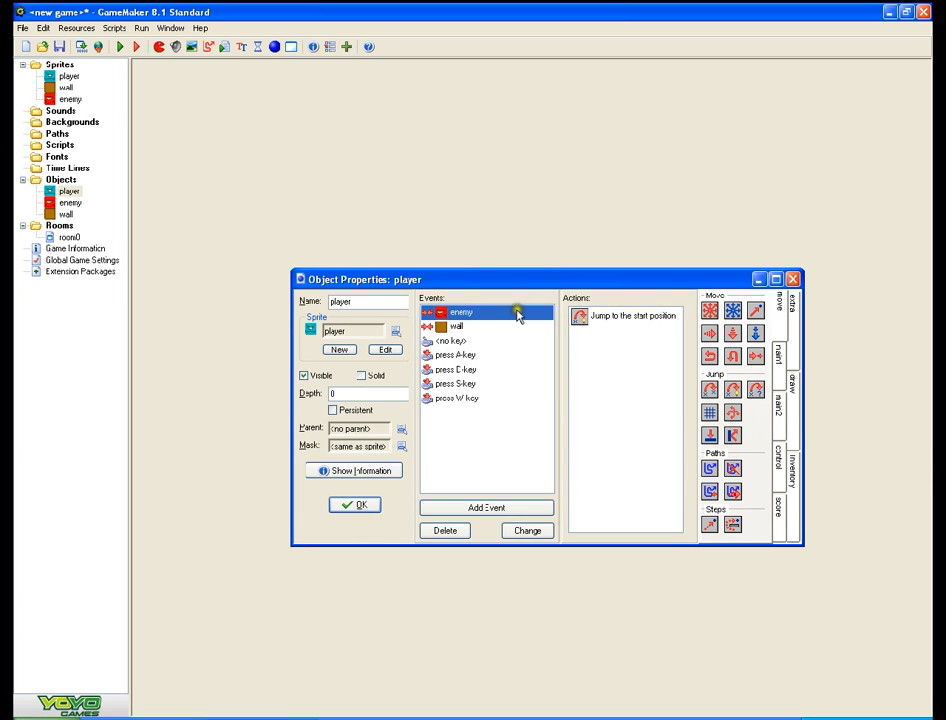
pyautogui.rightClick(595, 316)
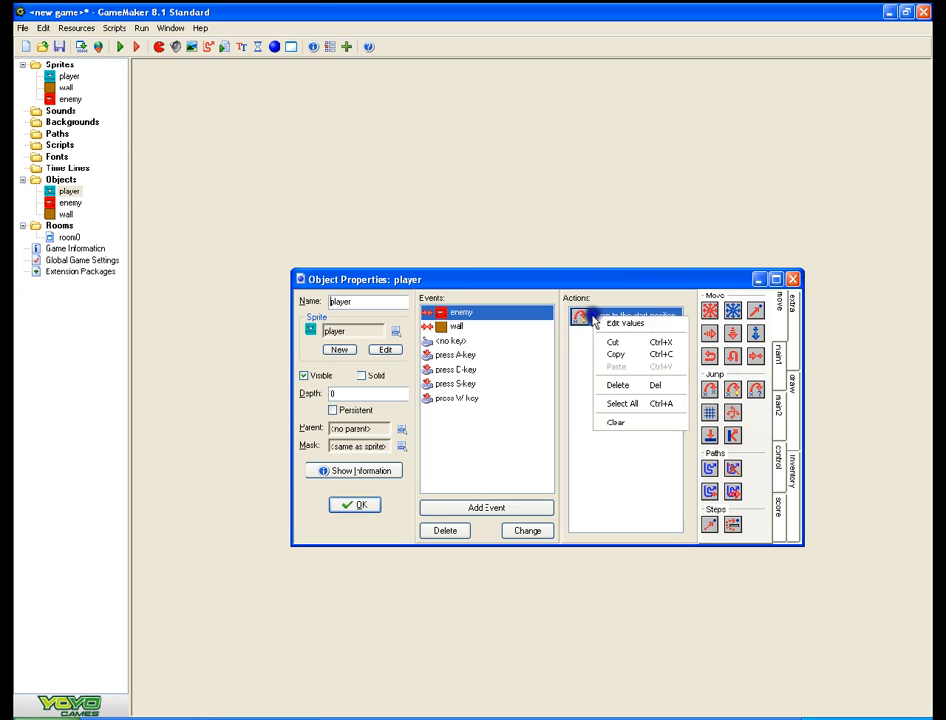
pyautogui.click(607, 446)
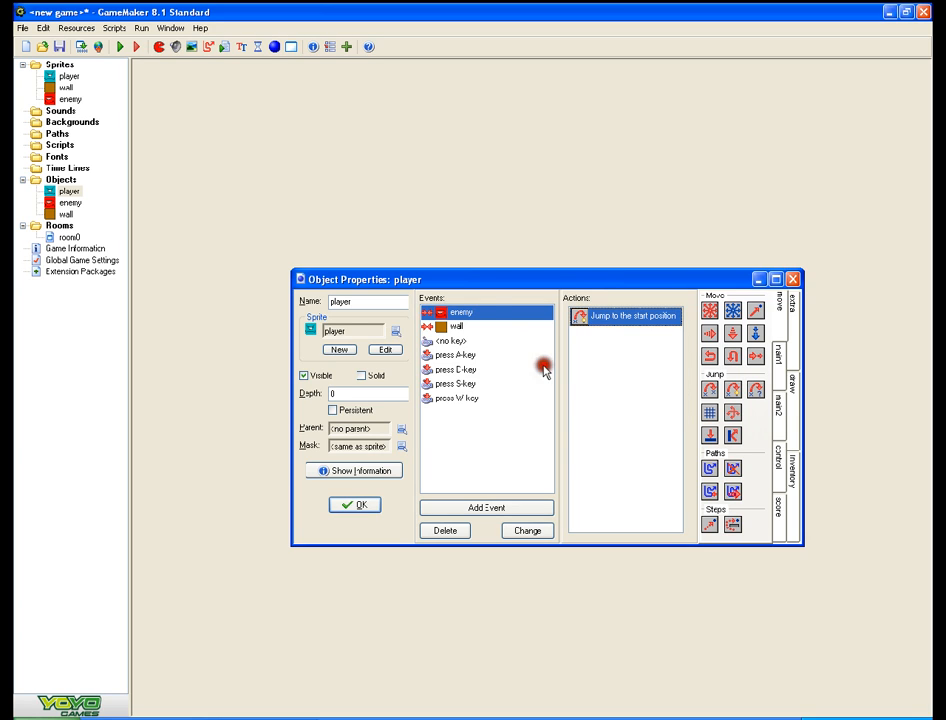
pyautogui.rightClick(606, 320)
pyautogui.click(629, 386)
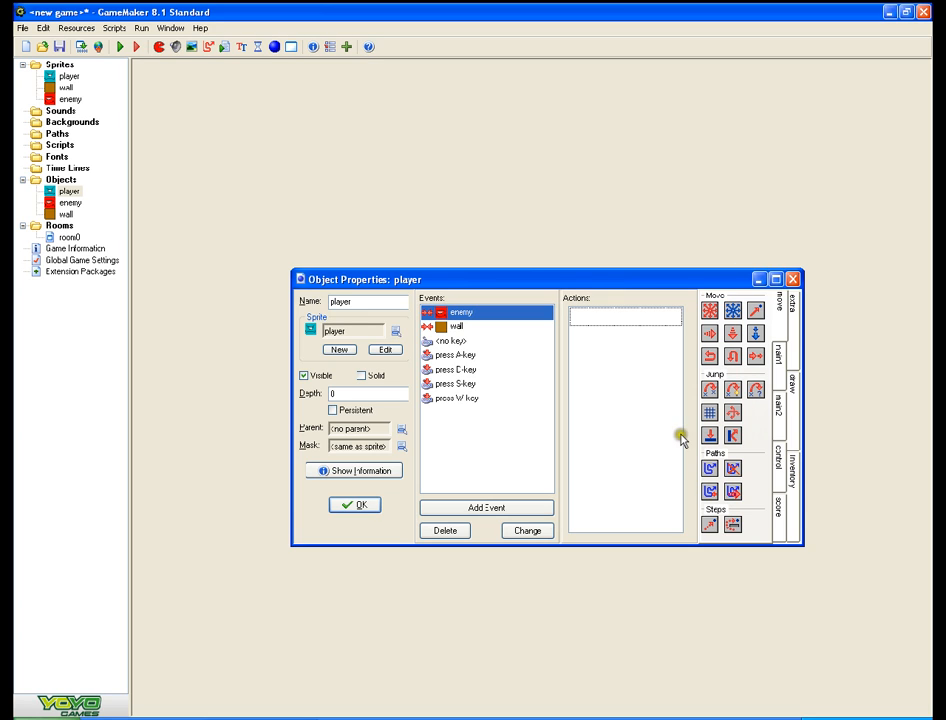
# - Maximize the player object's properties and bring up the score, lives and health actions for its enemy collision event
pyautogui.click(779, 456)
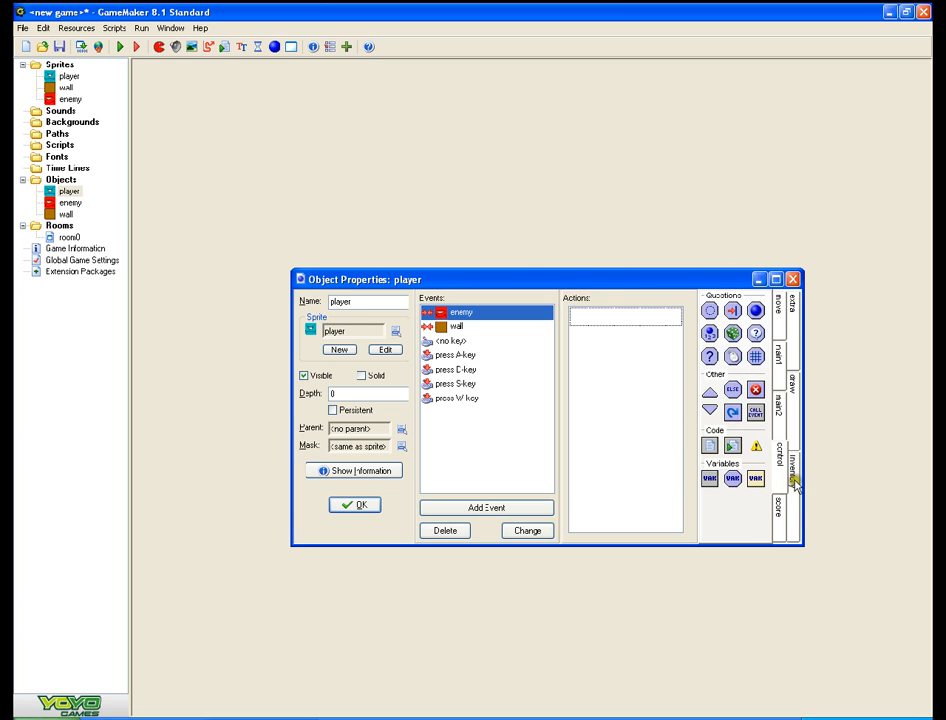
pyautogui.click(793, 474)
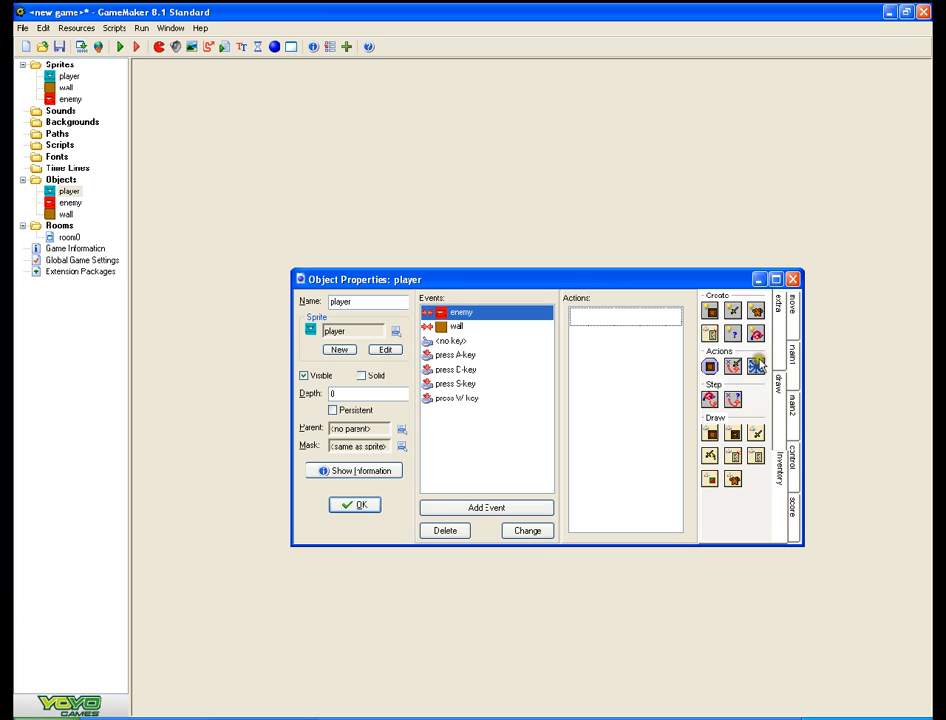
pyautogui.click(779, 388)
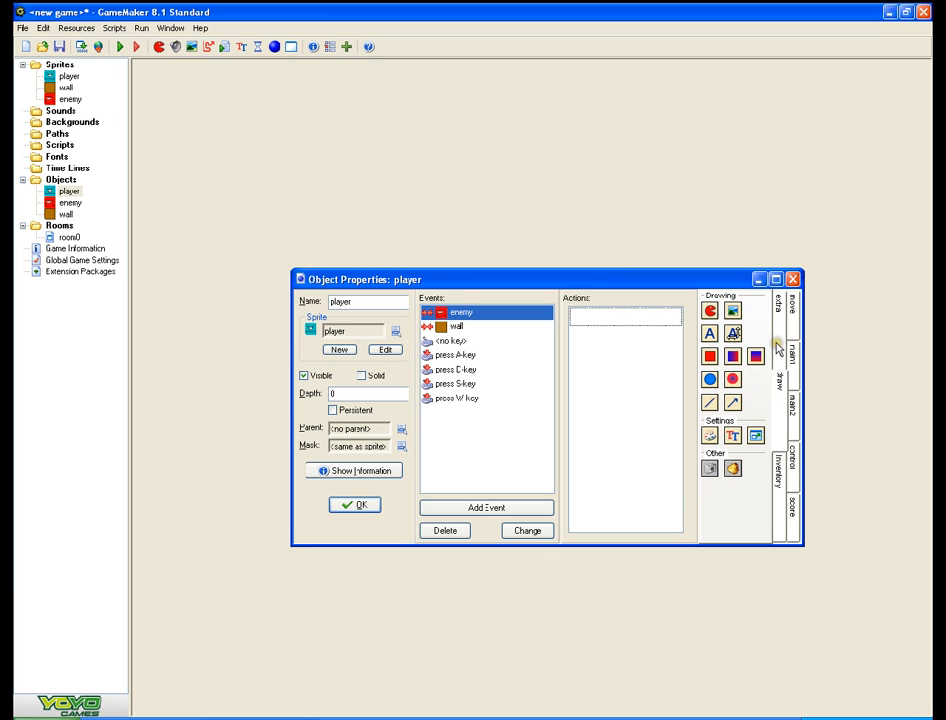
pyautogui.click(775, 280)
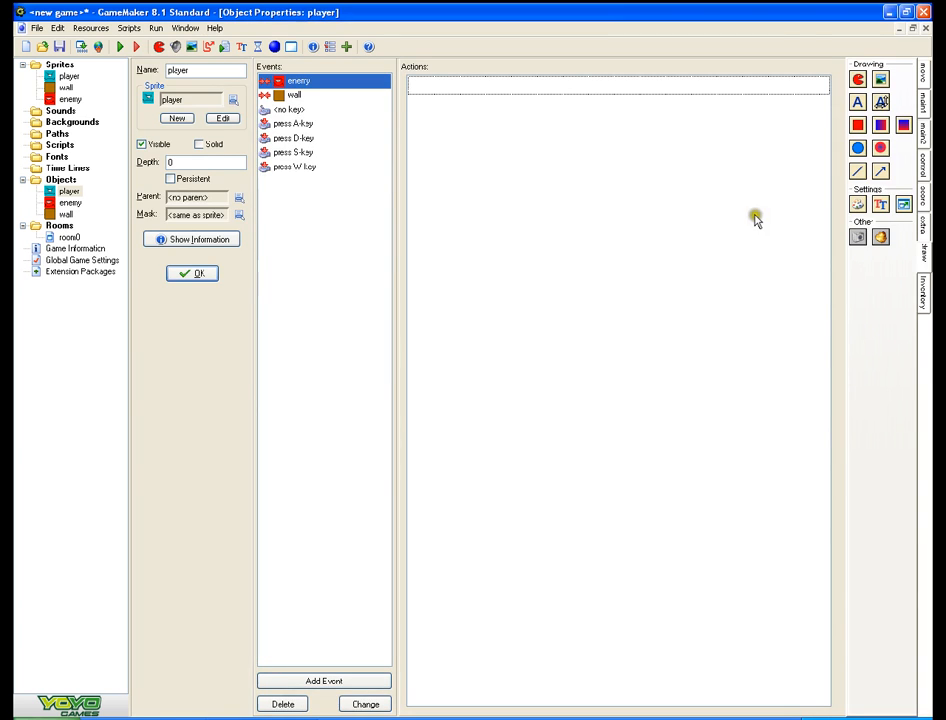
pyautogui.click(925, 305)
pyautogui.click(923, 192)
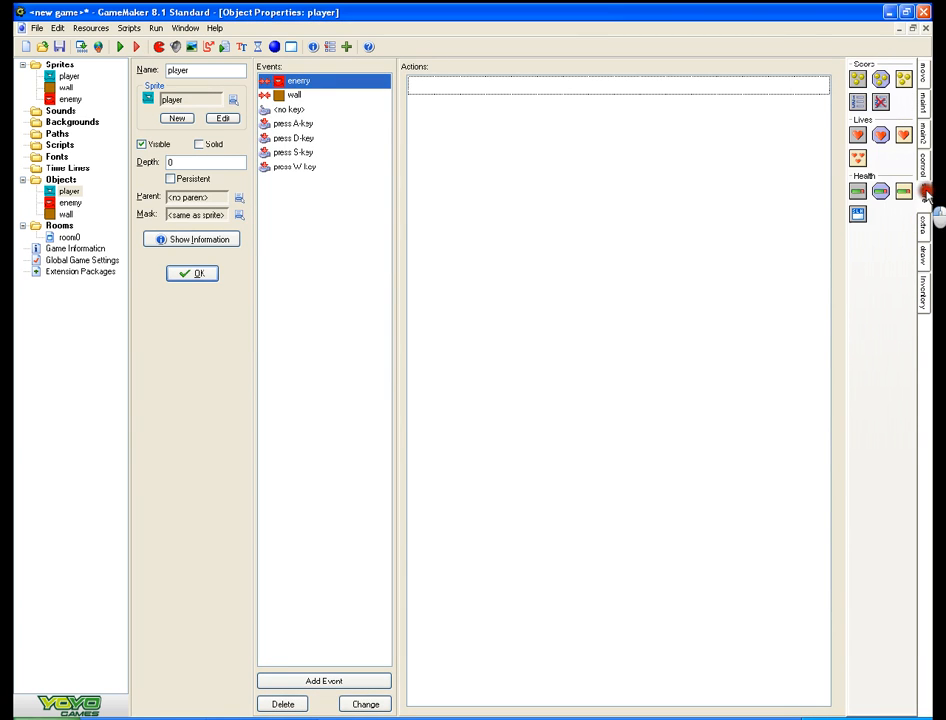
pyautogui.moveTo(857, 191); pyautogui.dragTo(600, 90)
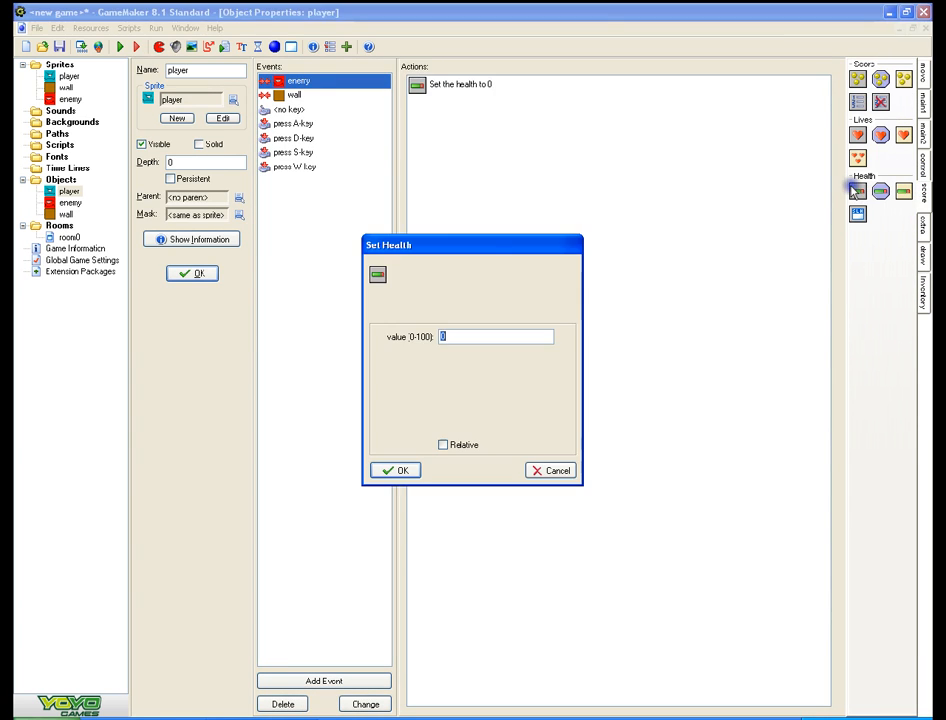
pyautogui.click(548, 471)
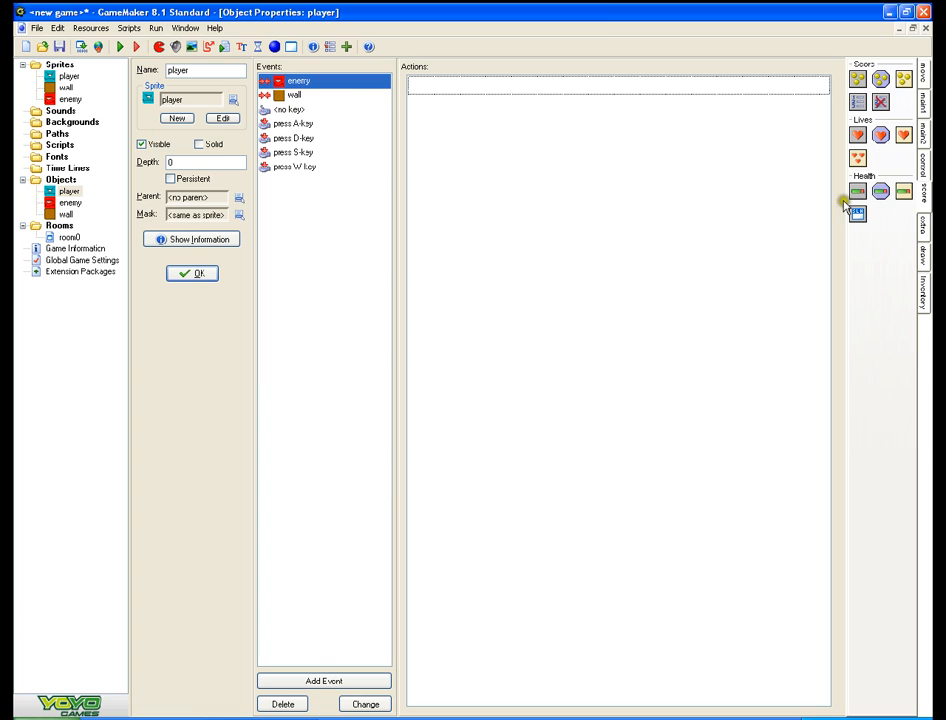
pyautogui.moveTo(880, 191); pyautogui.dragTo(600, 95)
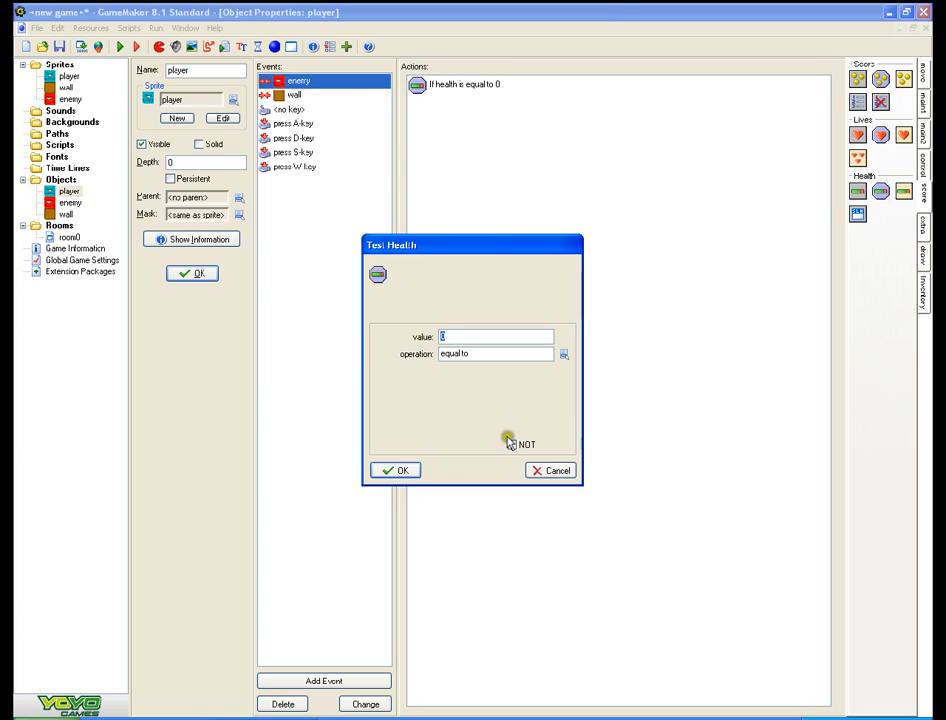
pyautogui.click(550, 471)
pyautogui.moveTo(857, 191); pyautogui.dragTo(600, 95)
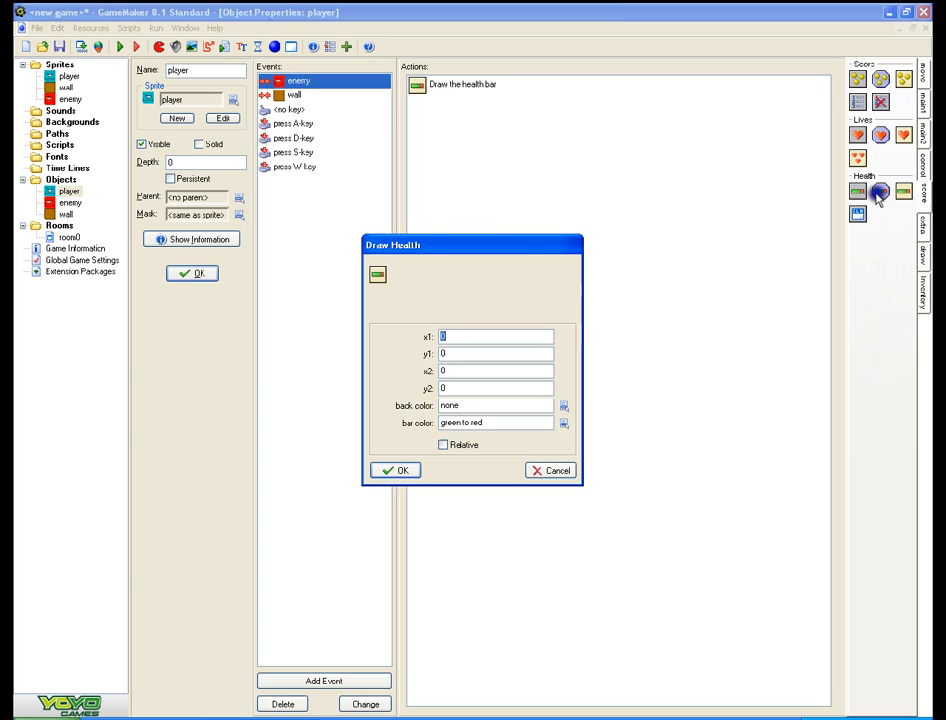
pyautogui.click(550, 471)
# - Add a Set Health action with a relative value of -10 to the player object's enemy collision event
pyautogui.moveTo(857, 191); pyautogui.dragTo(600, 95)
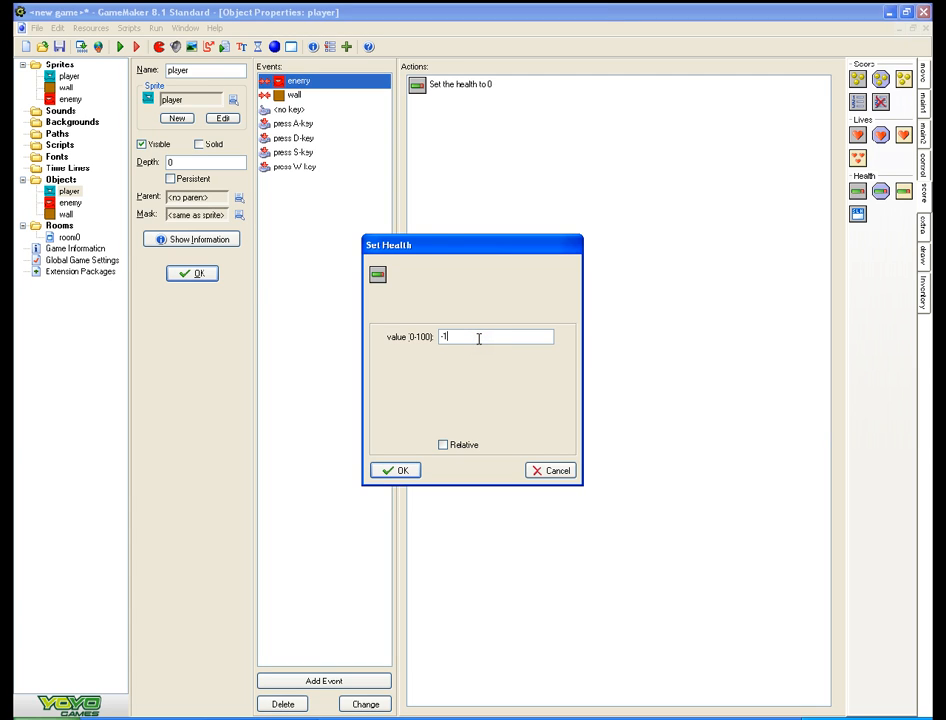
pyautogui.click(444, 446)
pyautogui.click(443, 443)
pyautogui.click(400, 471)
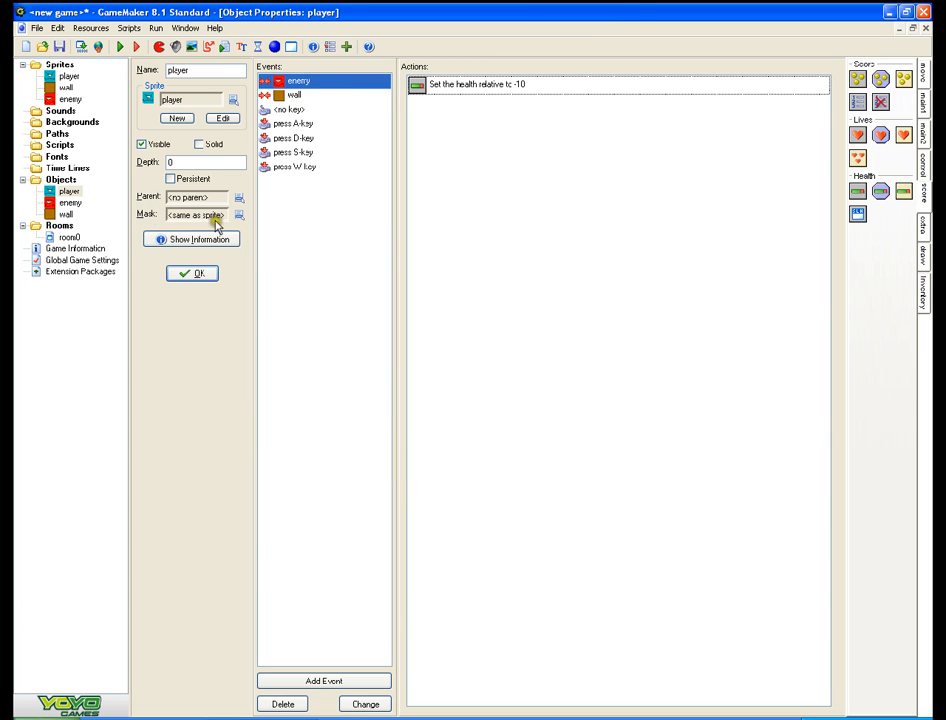
# - Open the choice of event types to add another event to the player object
pyautogui.click(320, 680)
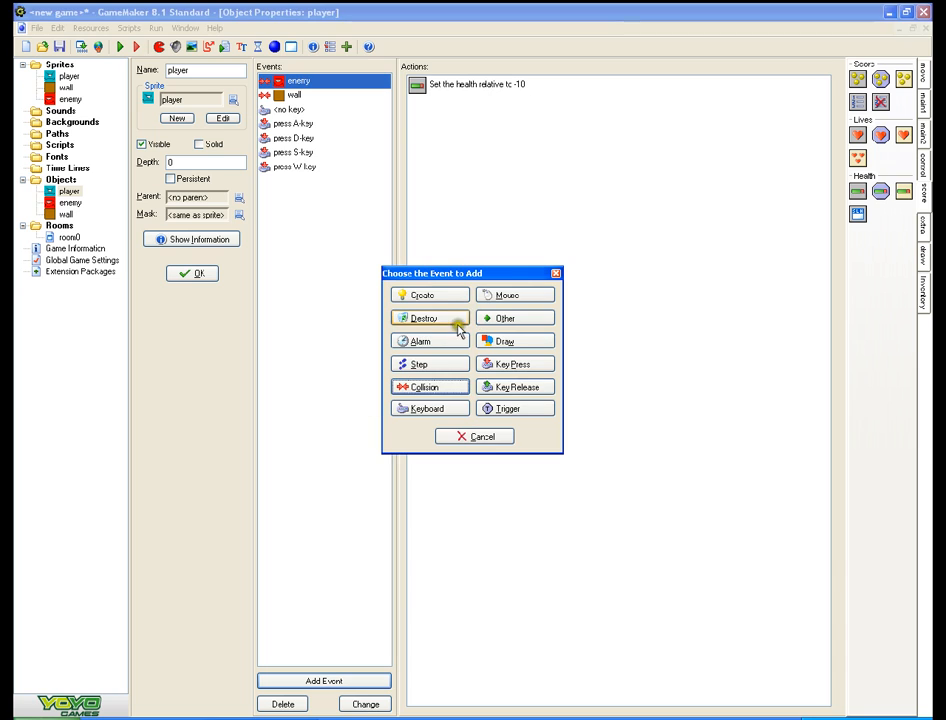
# - Add a Create event to the player object with a Set Health action of value 100
pyautogui.click(440, 295)
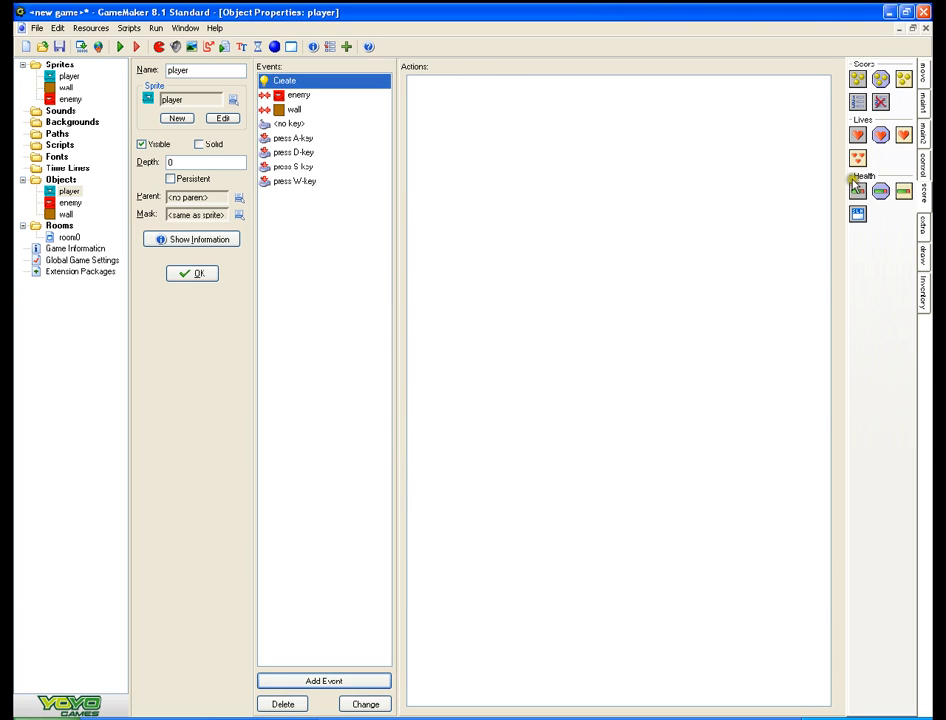
pyautogui.moveTo(858, 190); pyautogui.dragTo(635, 140)
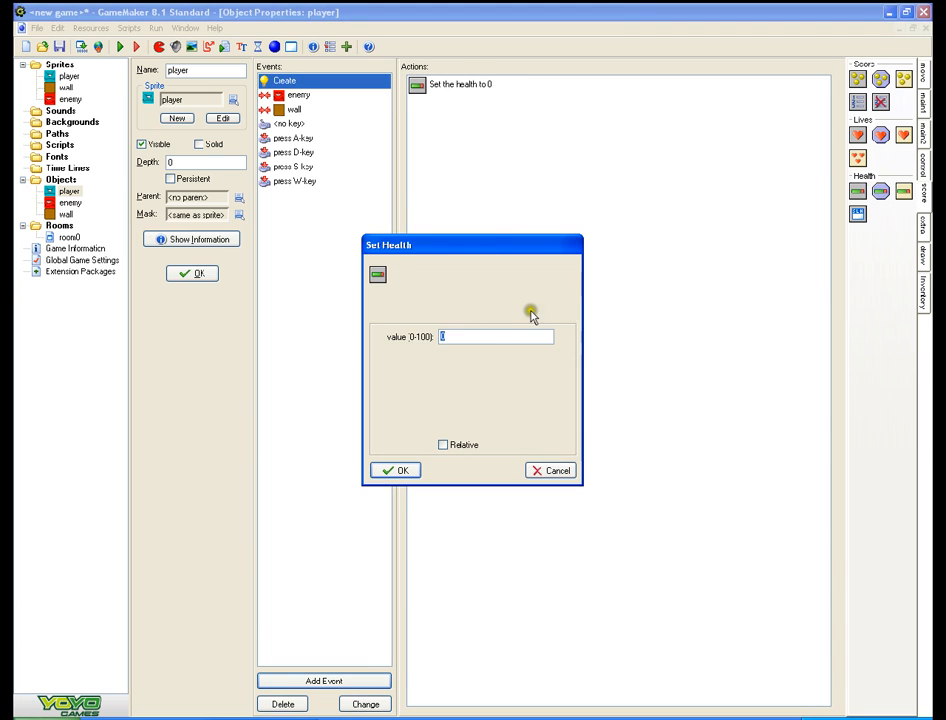
pyautogui.press('BackSpace')
pyautogui.write('100')
pyautogui.click(388, 470)
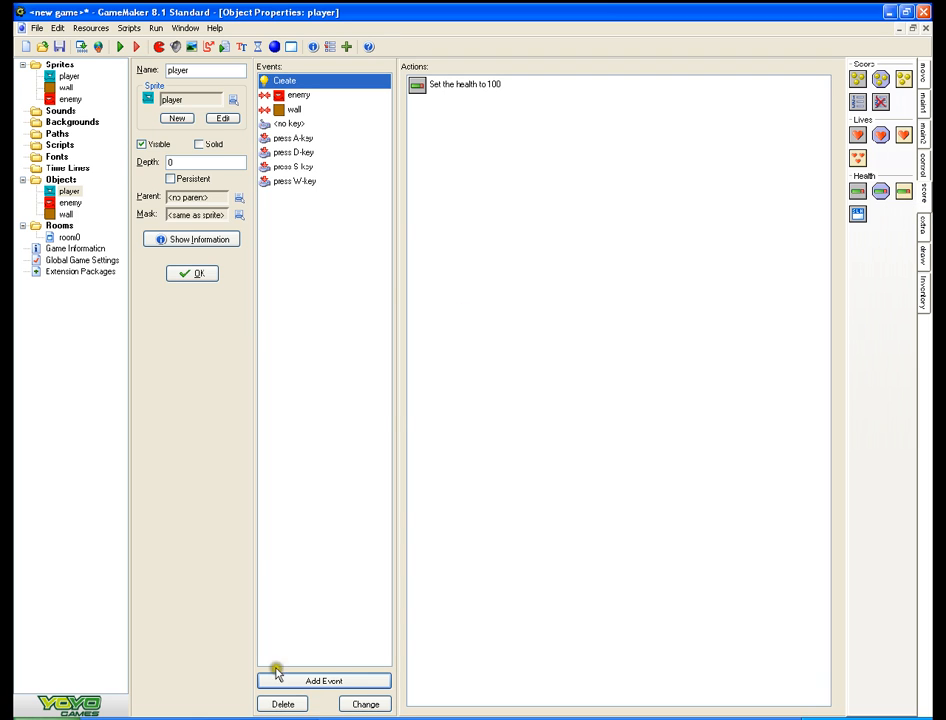
pyautogui.click(318, 680)
pyautogui.click(443, 367)
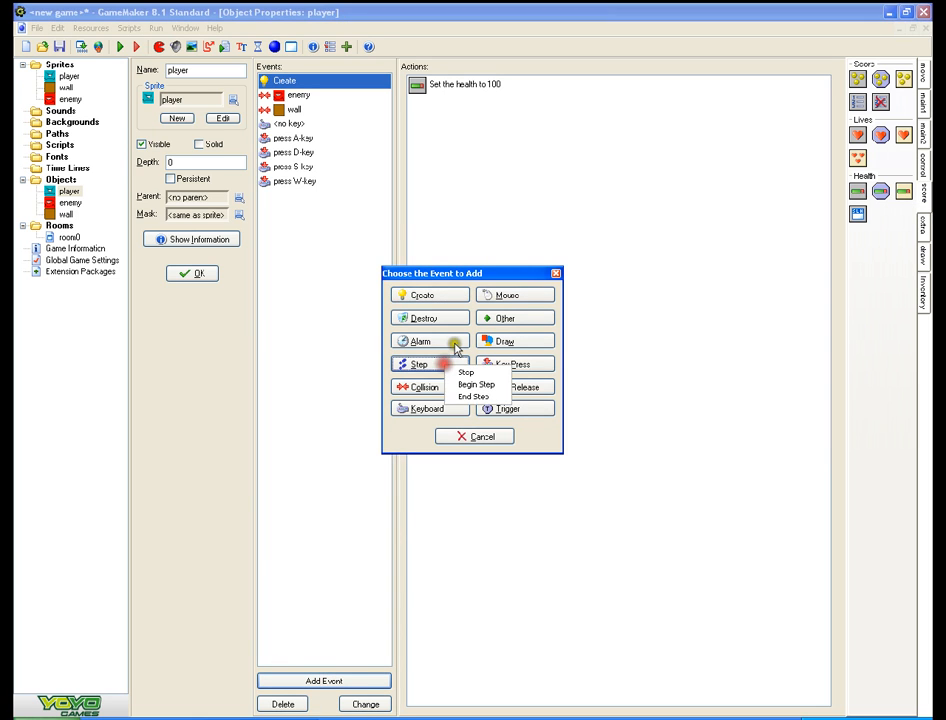
pyautogui.click(478, 375)
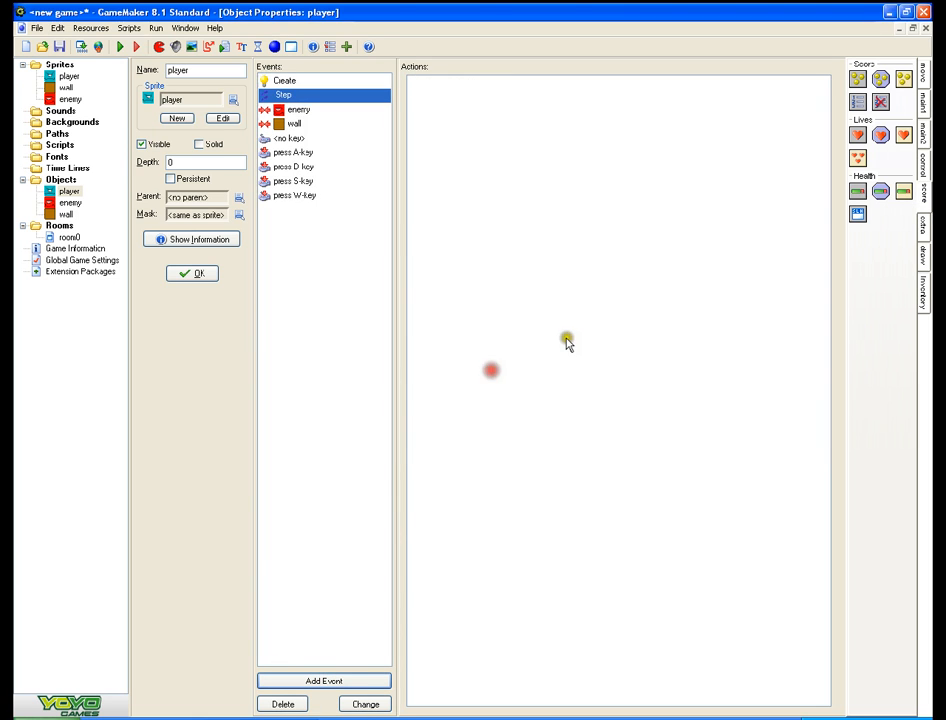
pyautogui.click(902, 191)
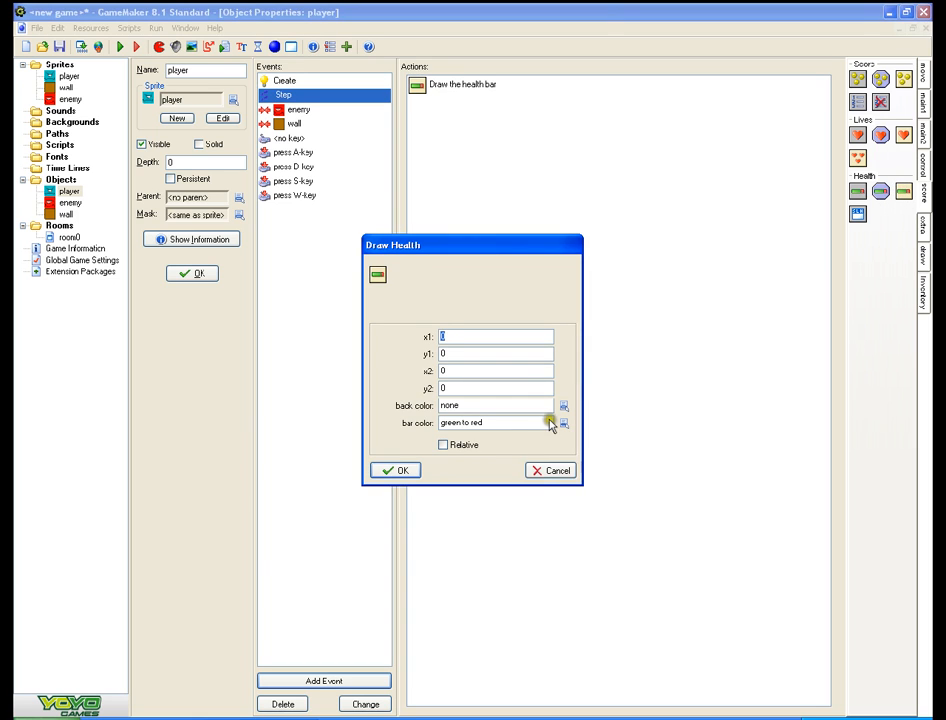
pyautogui.click(549, 471)
pyautogui.rightClick(327, 99)
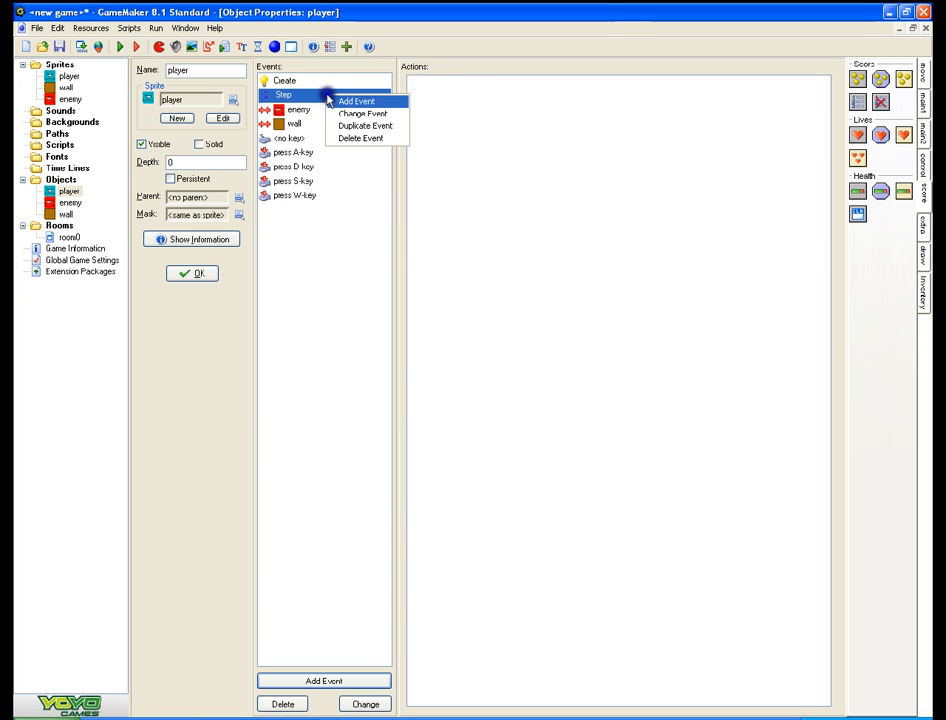
pyautogui.click(384, 139)
pyautogui.click(330, 680)
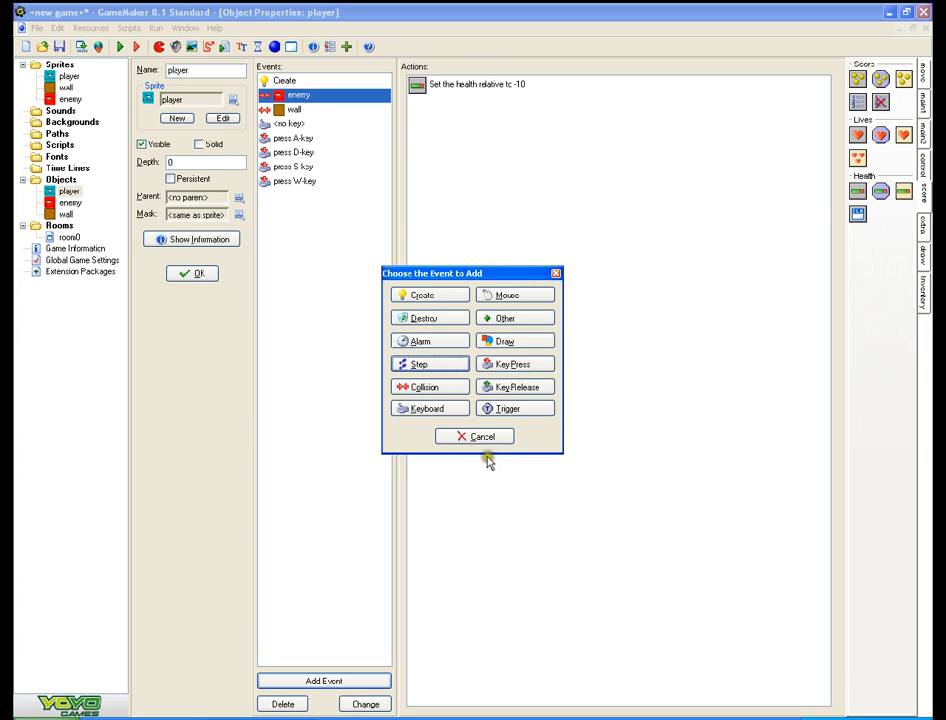
pyautogui.click(510, 342)
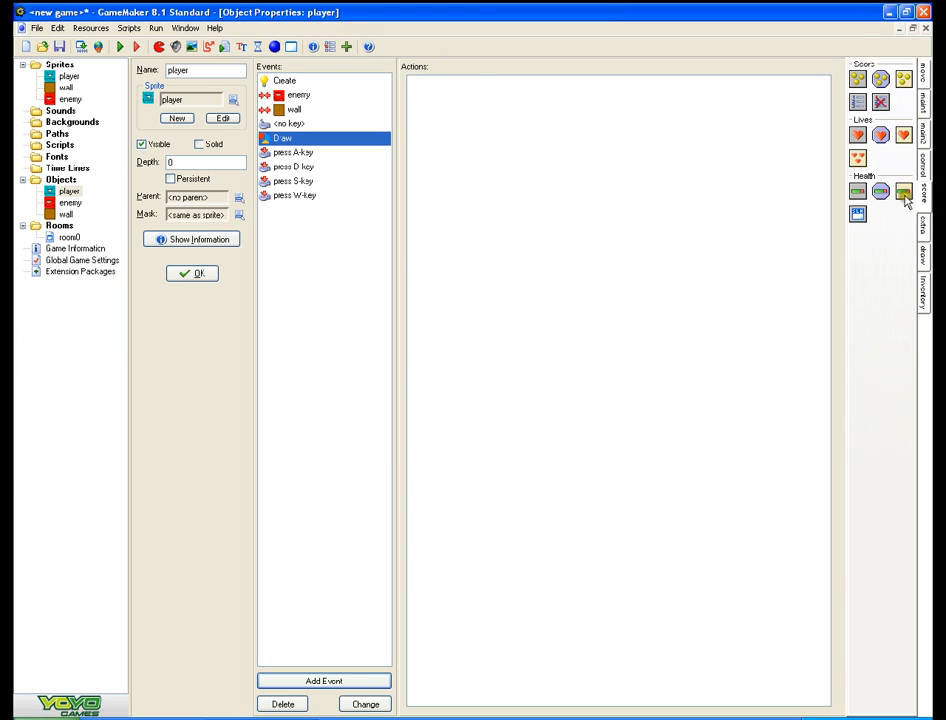
pyautogui.moveTo(904, 193); pyautogui.dragTo(566, 363)
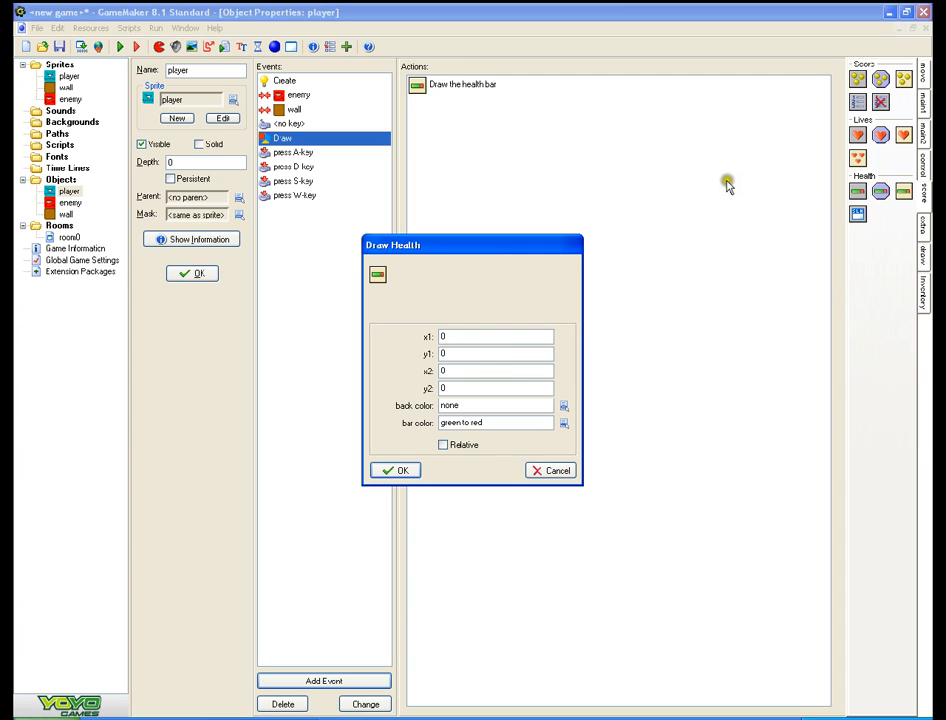
pyautogui.click(555, 470)
pyautogui.click(297, 95)
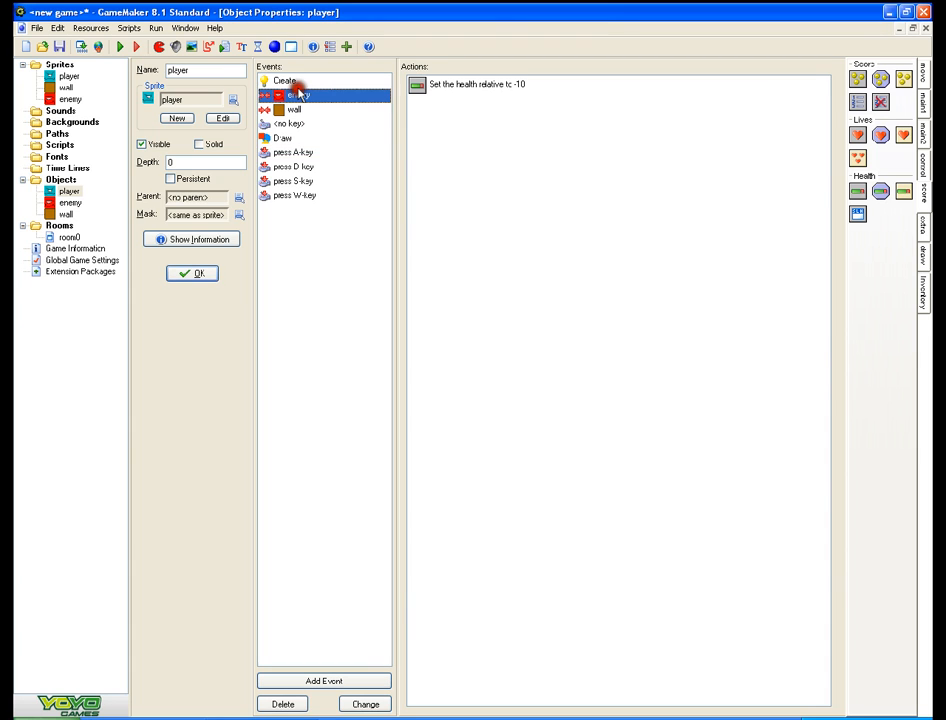
pyautogui.click(295, 141)
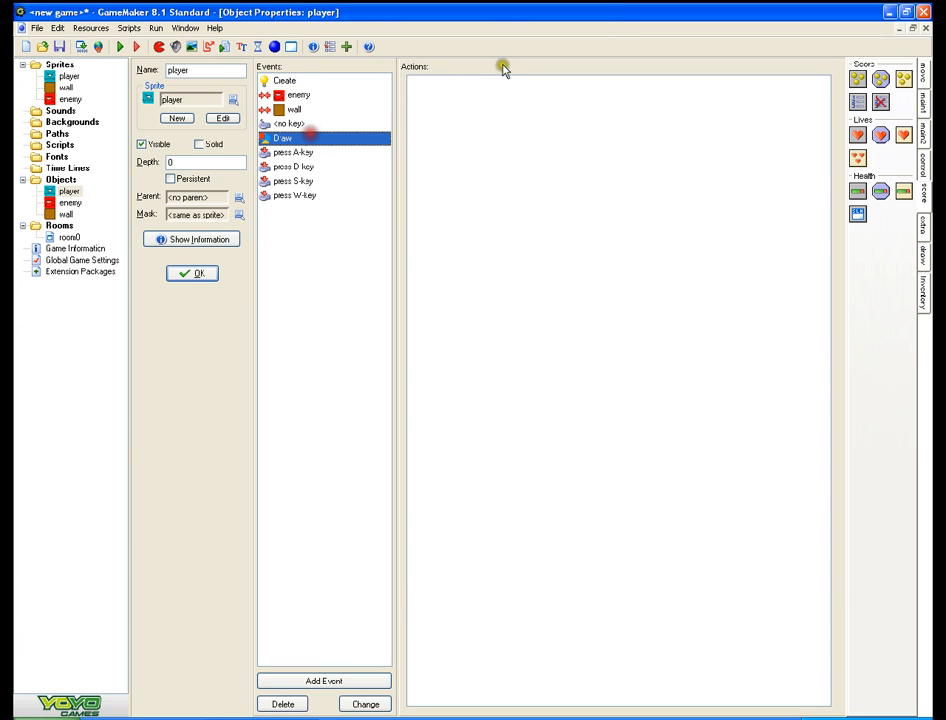
pyautogui.moveTo(906, 141); pyautogui.dragTo(896, 165)
pyautogui.rightClick(907, 192)
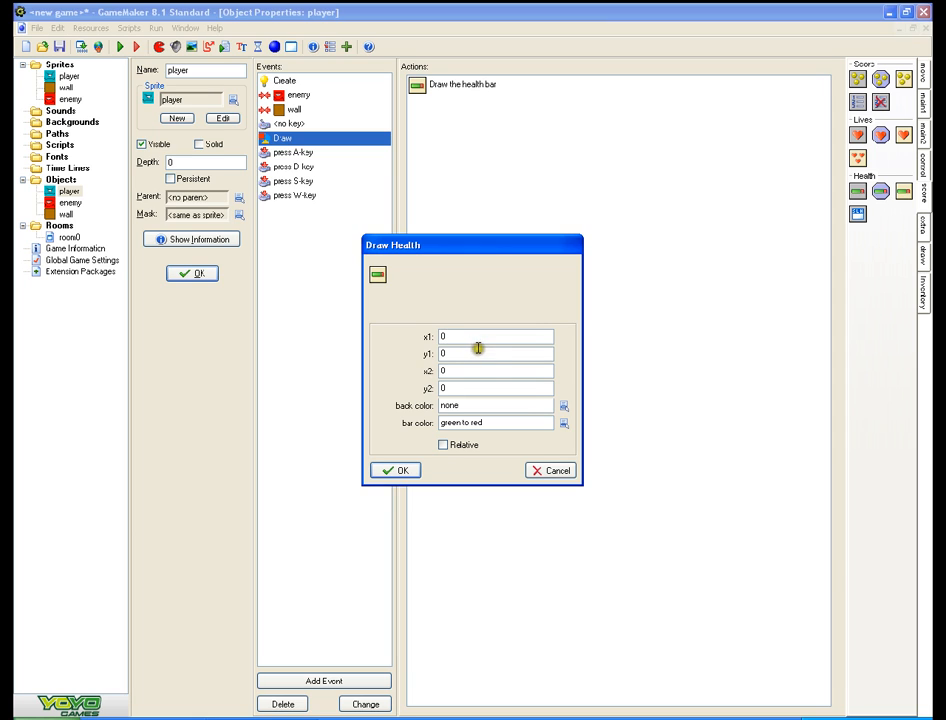
pyautogui.click(553, 470)
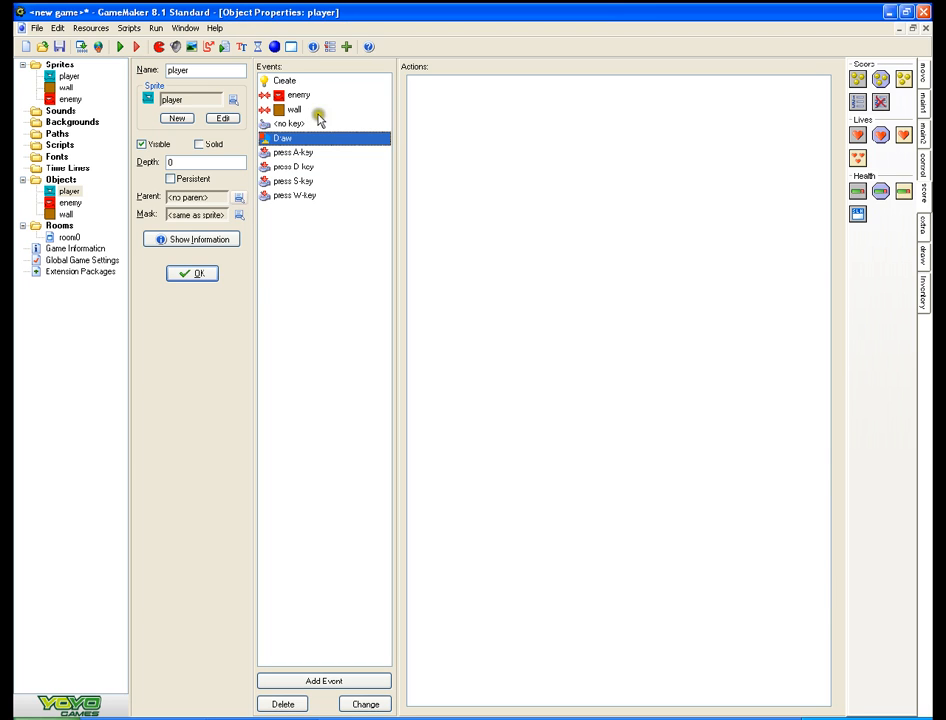
pyautogui.rightClick(863, 212)
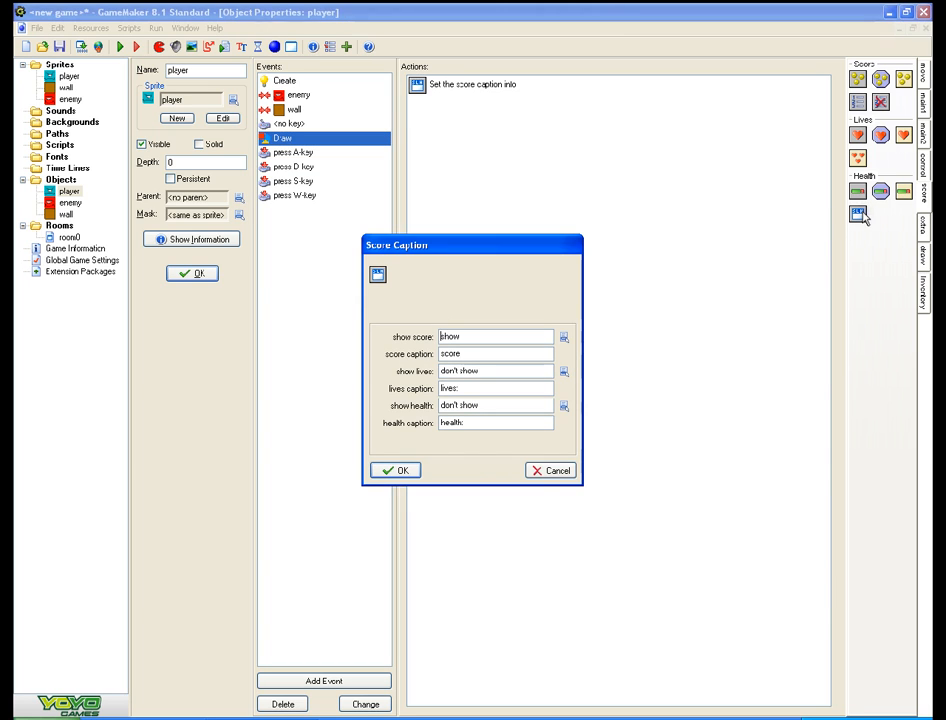
pyautogui.click(556, 471)
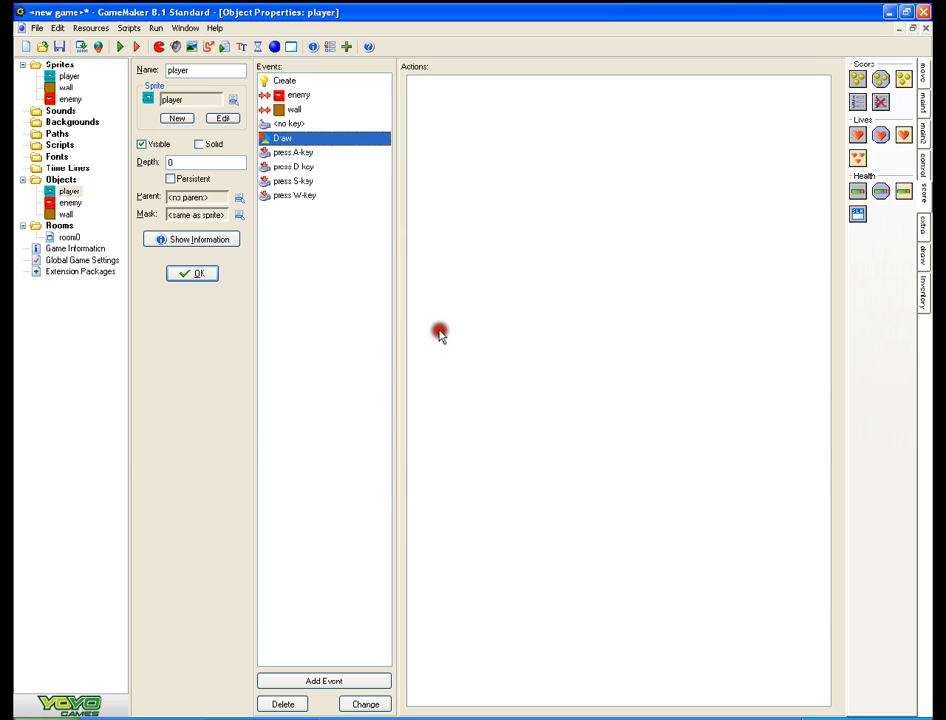
pyautogui.rightClick(333, 139)
pyautogui.click(368, 180)
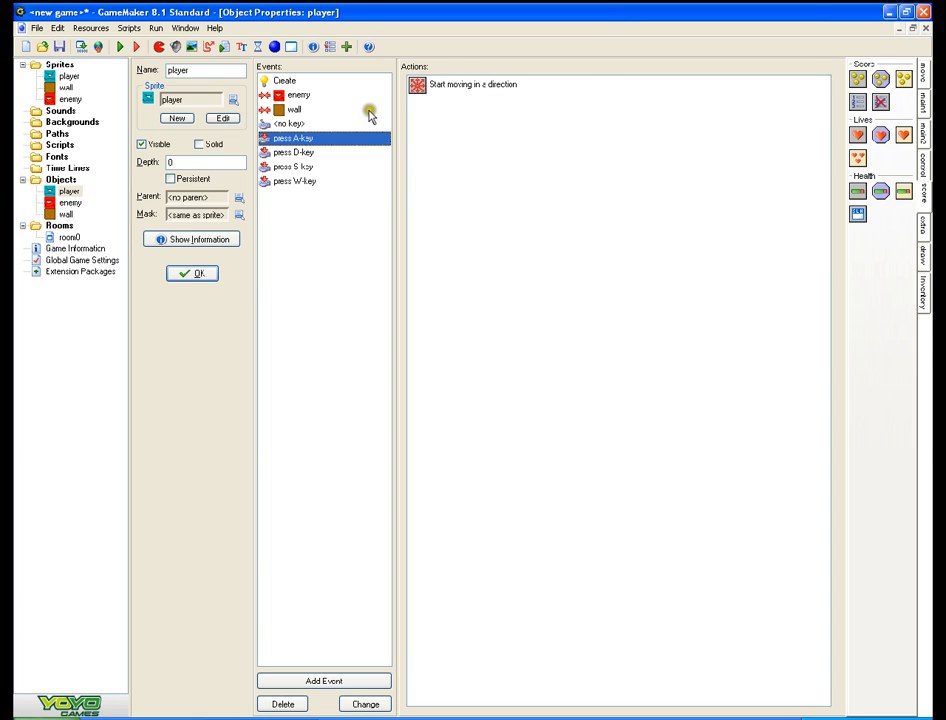
# - Add a Score Caption action to the player's Create event, with the score set to "don't show"
pyautogui.click(280, 81)
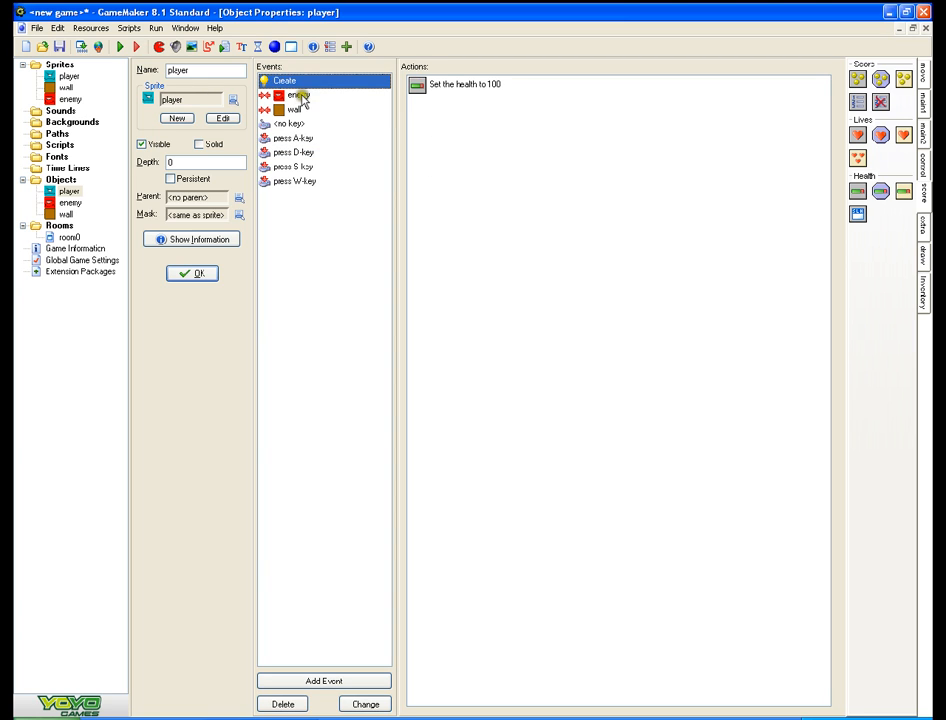
pyautogui.moveTo(857, 213); pyautogui.dragTo(640, 156)
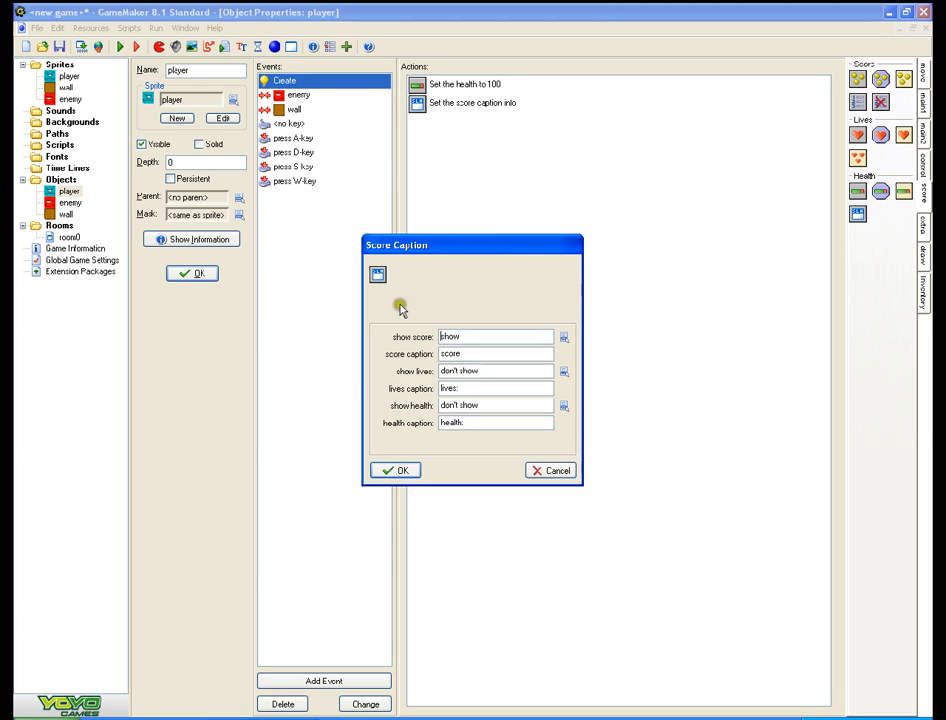
pyautogui.click(565, 336)
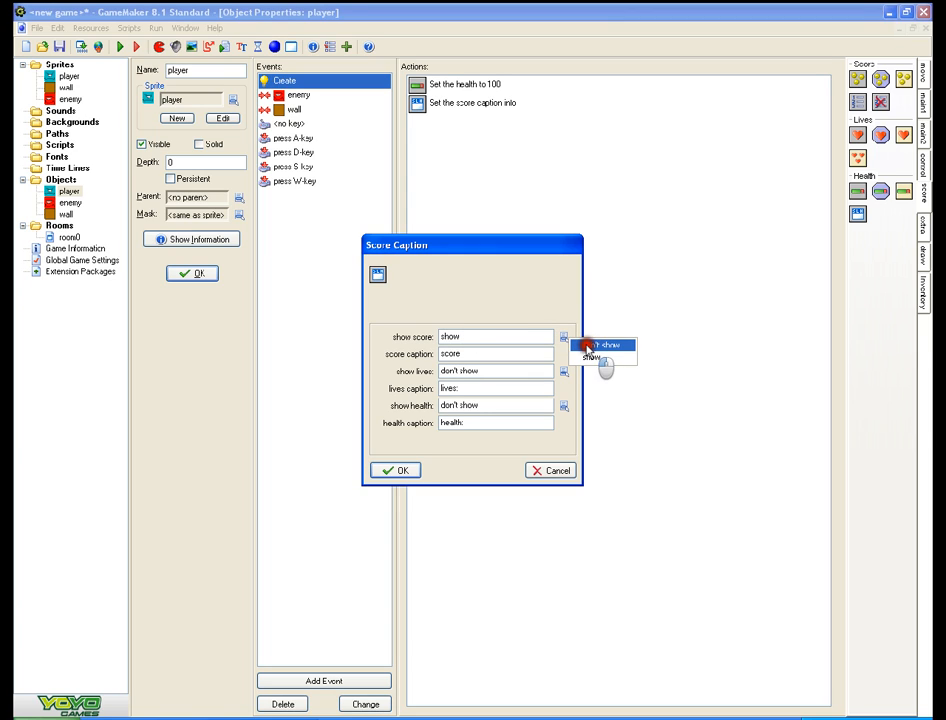
pyautogui.click(594, 345)
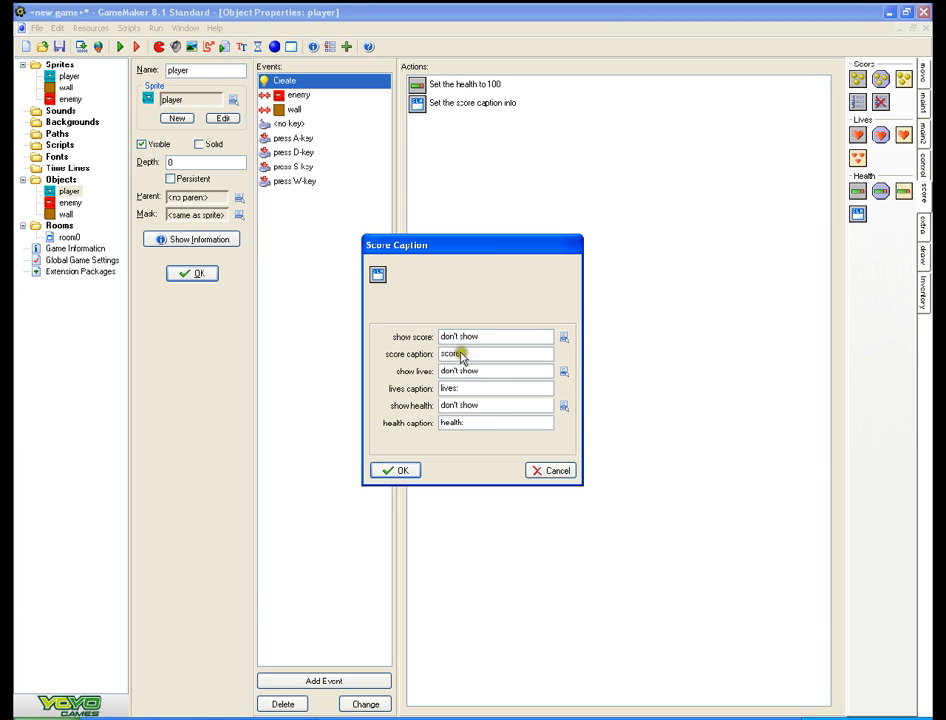
# - Change the health caption to "Health:" and set health to "show" in the Score Caption action
pyautogui.click(470, 421)
pyautogui.click(444, 423)
pyautogui.press('BackSpace')
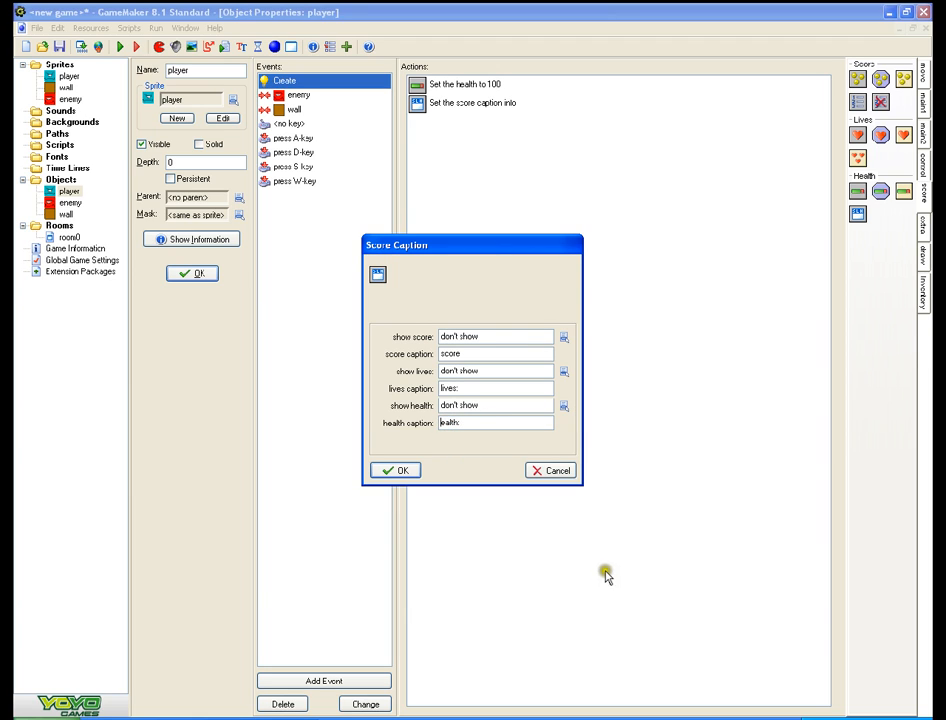
pyautogui.write('H')
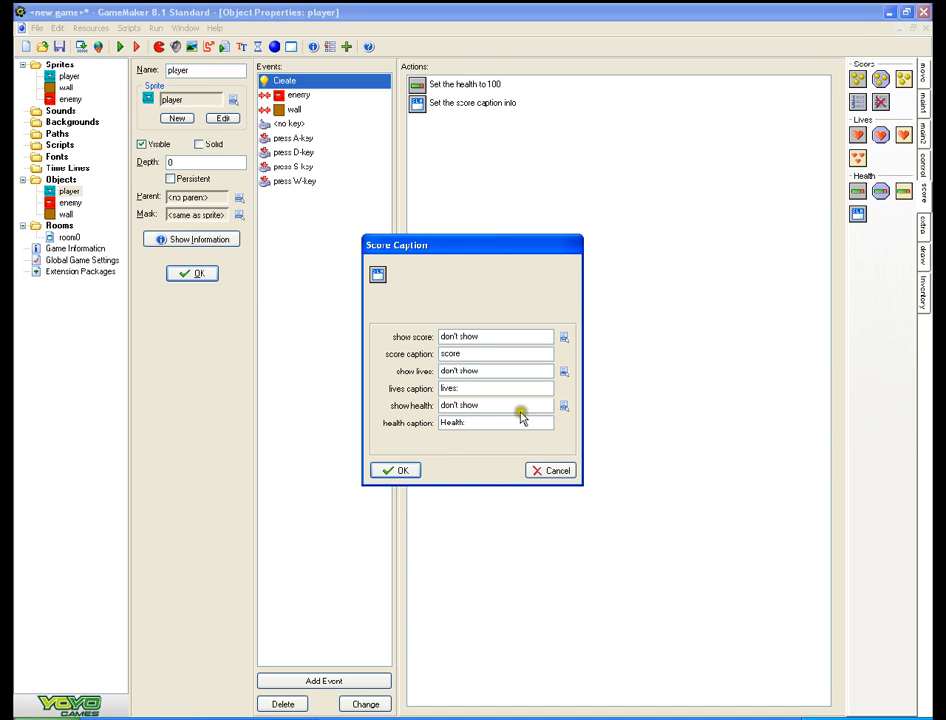
pyautogui.click(564, 406)
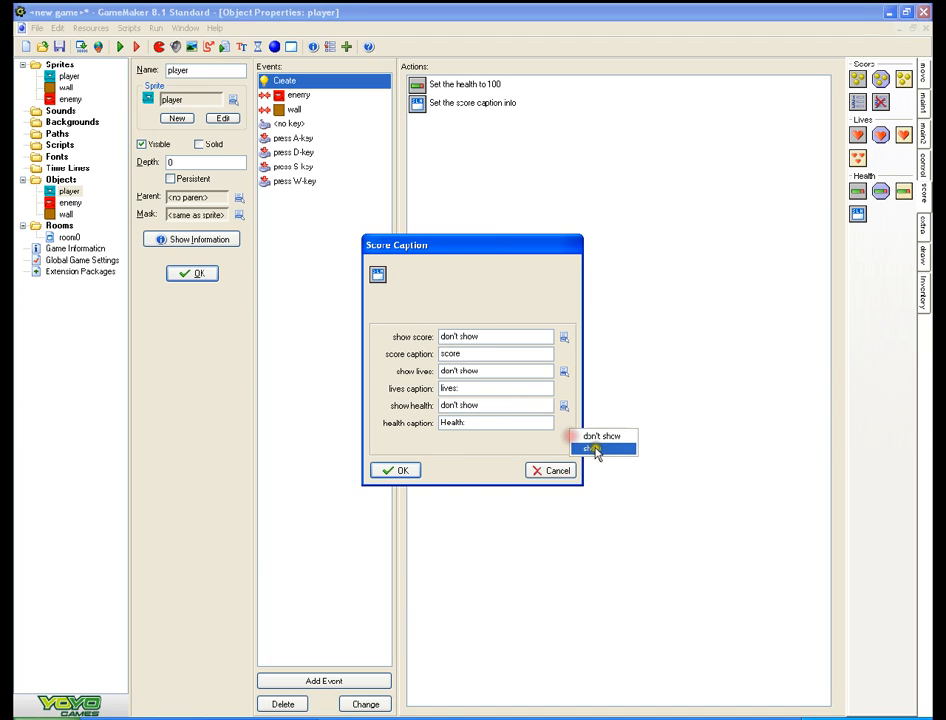
pyautogui.click(595, 447)
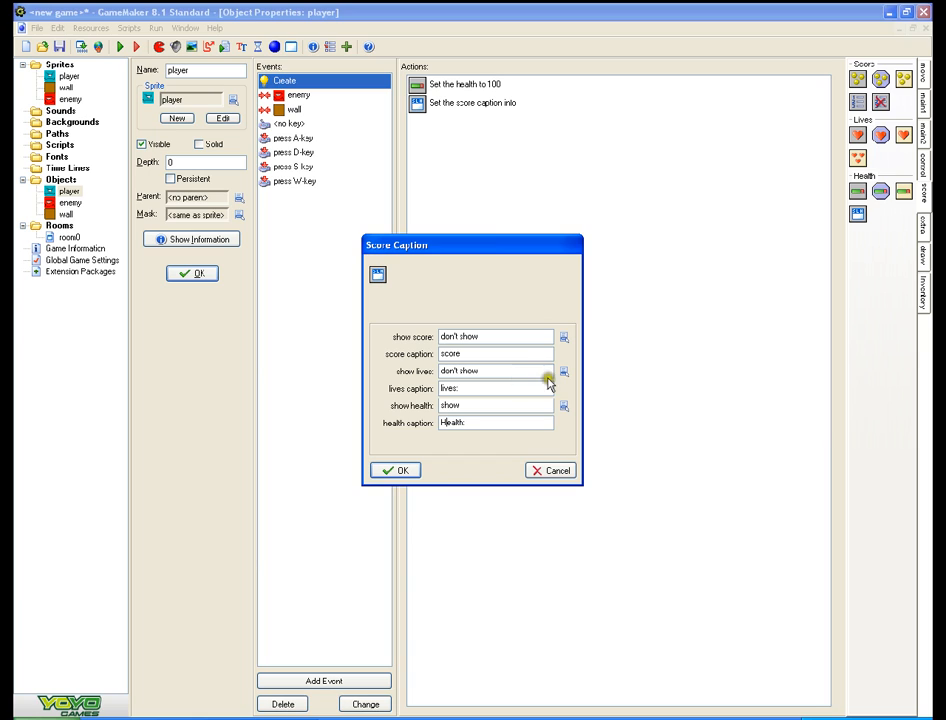
pyautogui.click(397, 470)
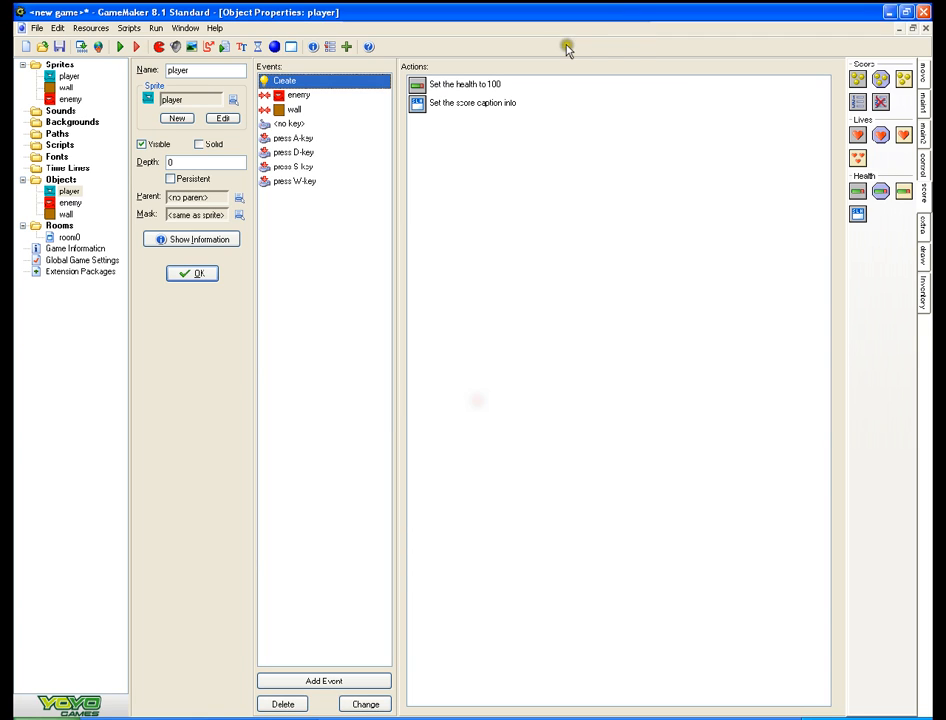
# - Move the Set Health action below the Score Caption action in the Create event and check its settings
pyautogui.moveTo(454, 84)
pyautogui.mouseDown()
pyautogui.moveTo(483, 163)
pyautogui.moveTo(475, 160)
pyautogui.mouseUp()
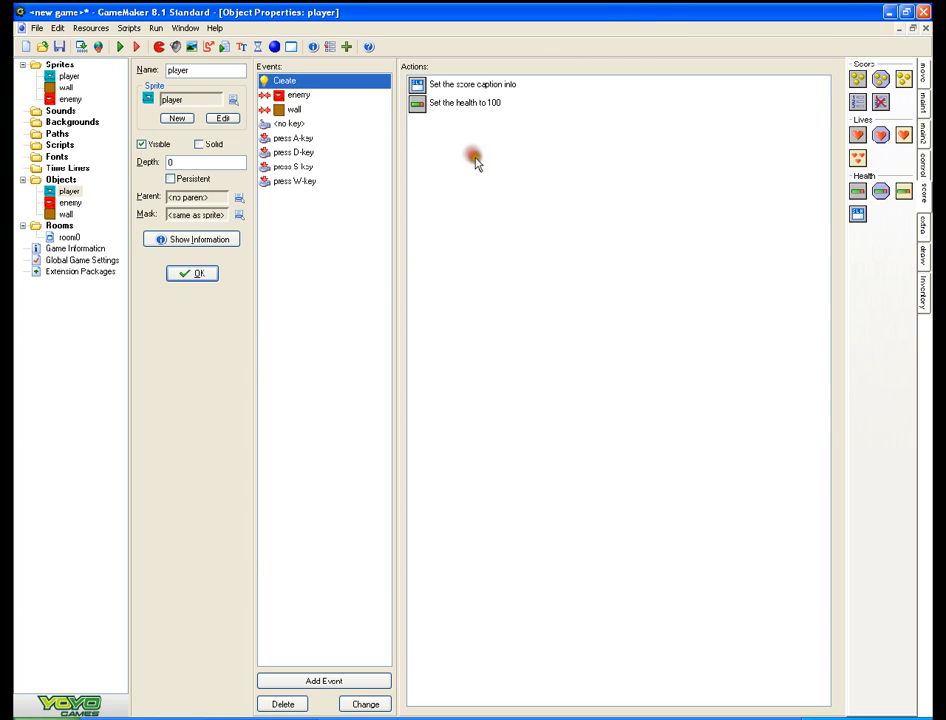
pyautogui.click(448, 103)
pyautogui.click(448, 85)
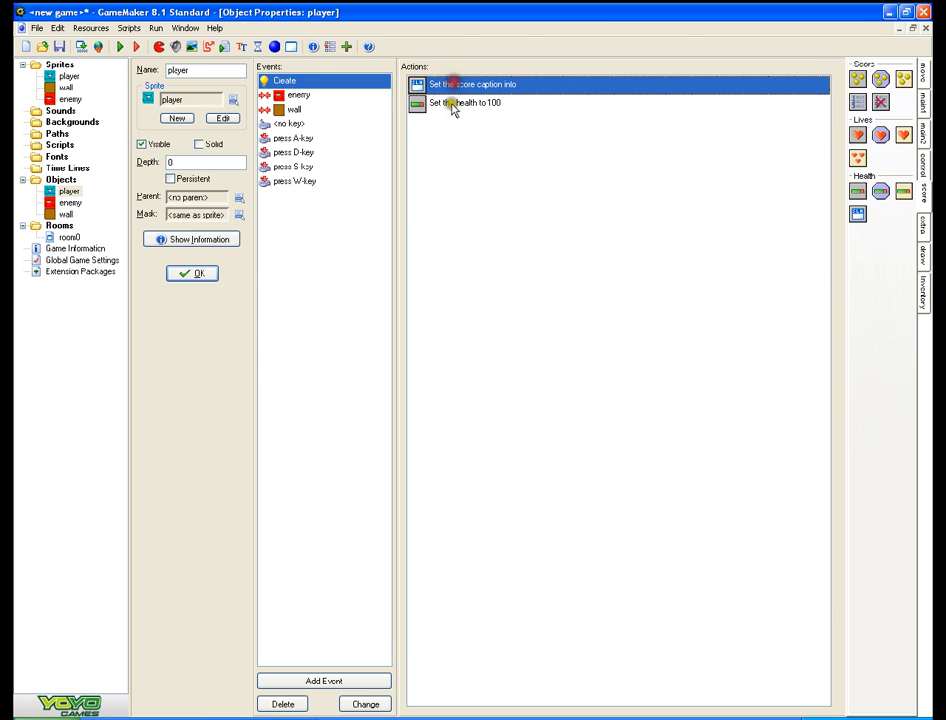
pyautogui.doubleClick(447, 162)
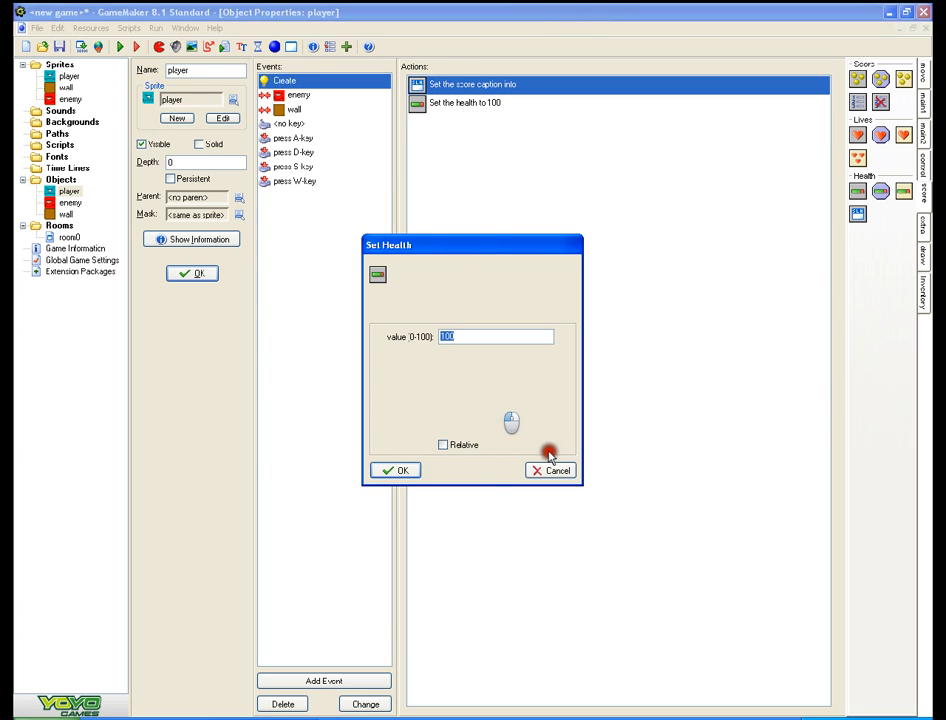
pyautogui.click(556, 470)
# - Review the settings of the Set Health action in the player's collision event with the enemy
pyautogui.click(298, 95)
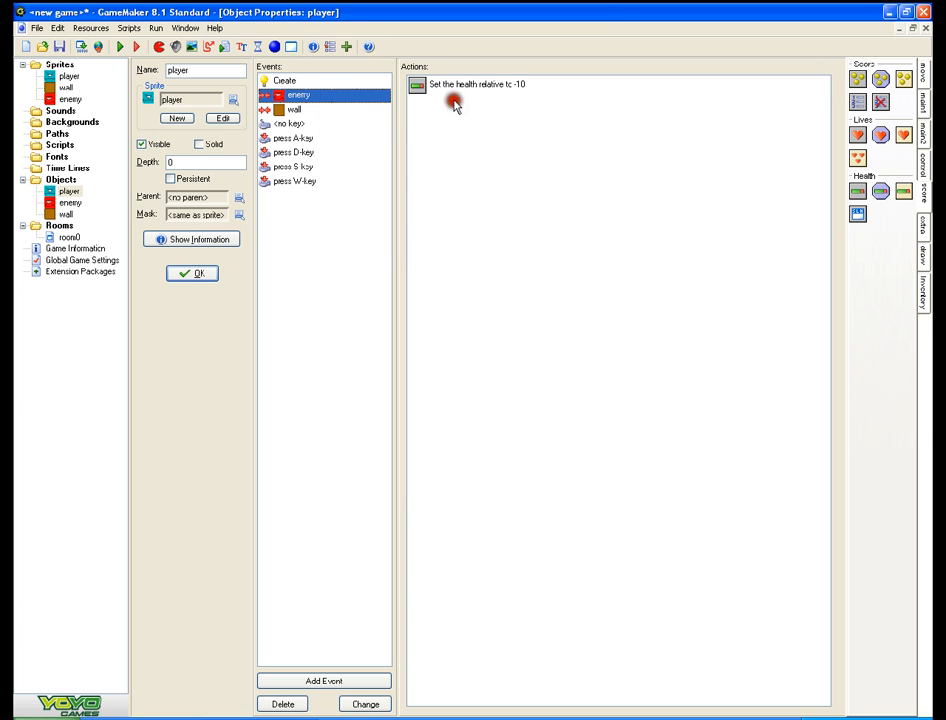
pyautogui.click(462, 88)
pyautogui.doubleClick(462, 88)
pyautogui.click(541, 469)
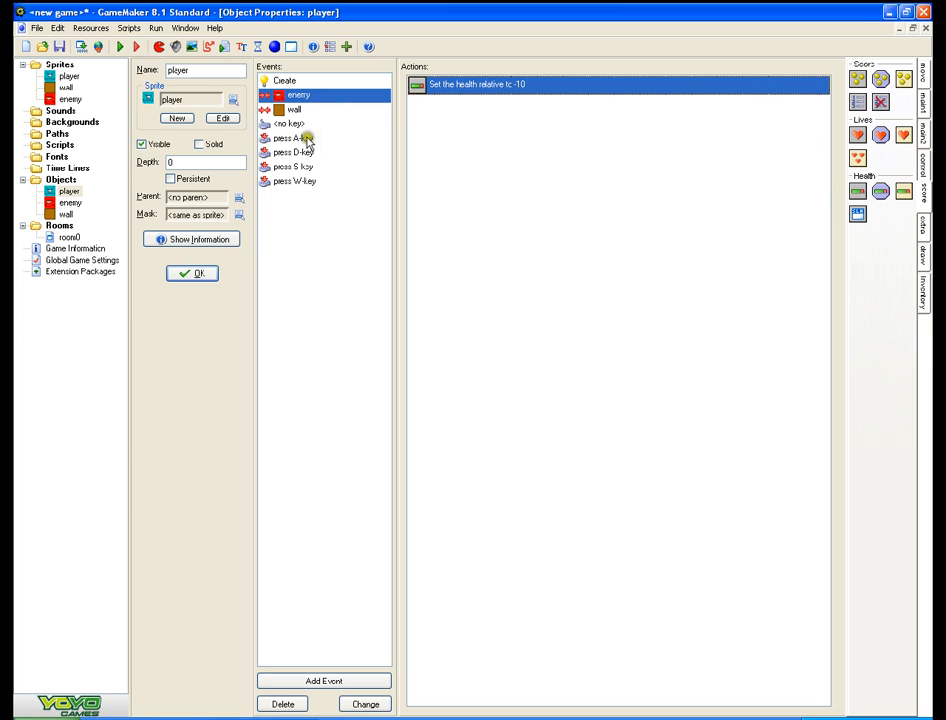
# - Add a regular Step event to the player object
pyautogui.click(317, 80)
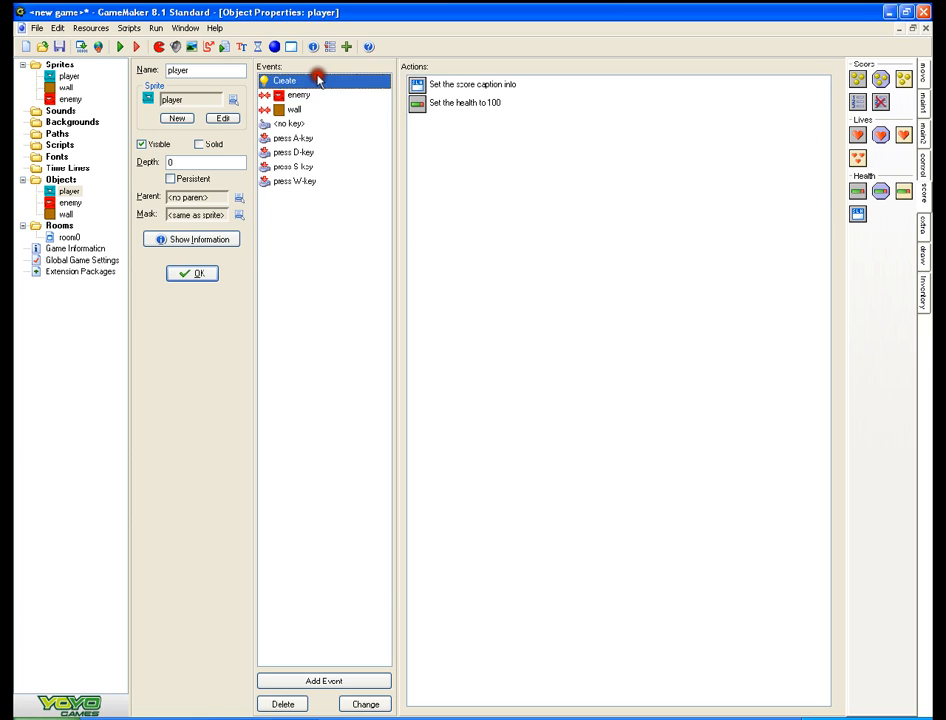
pyautogui.click(320, 682)
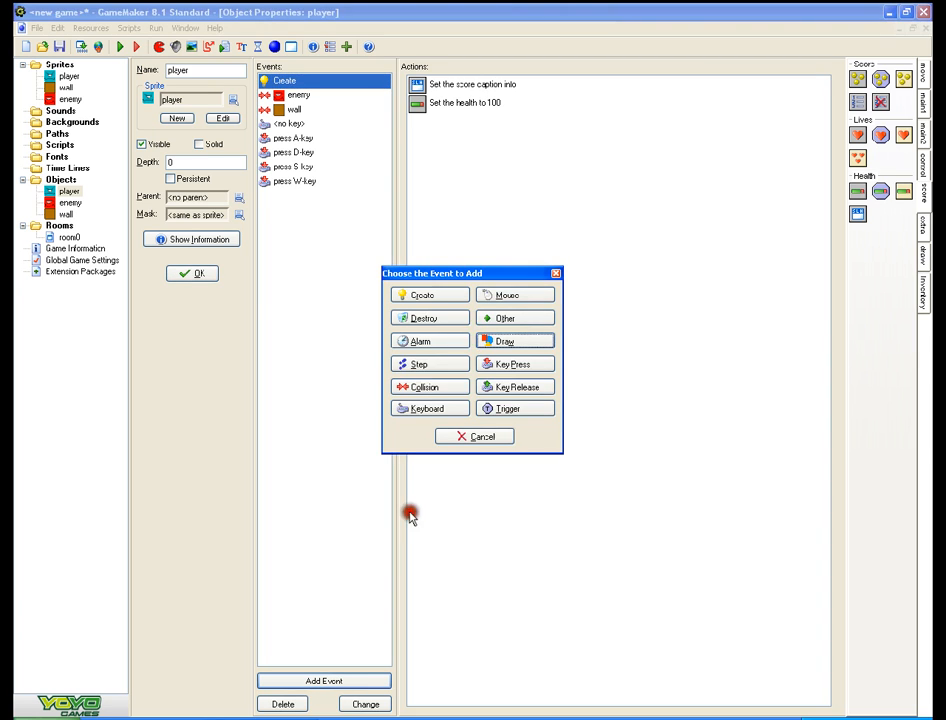
pyautogui.click(450, 366)
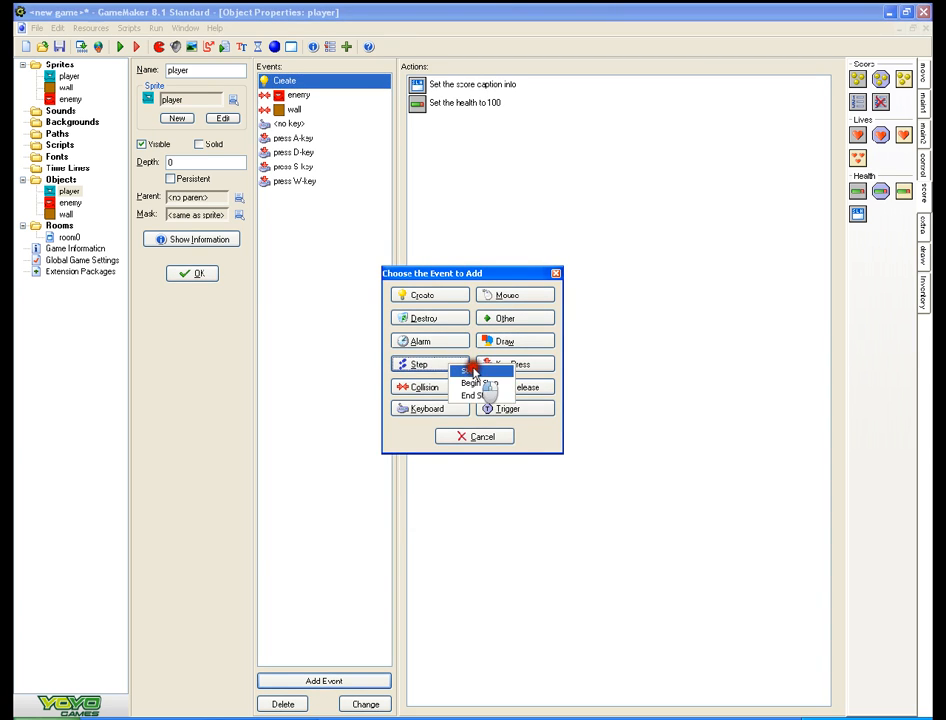
pyautogui.click(470, 371)
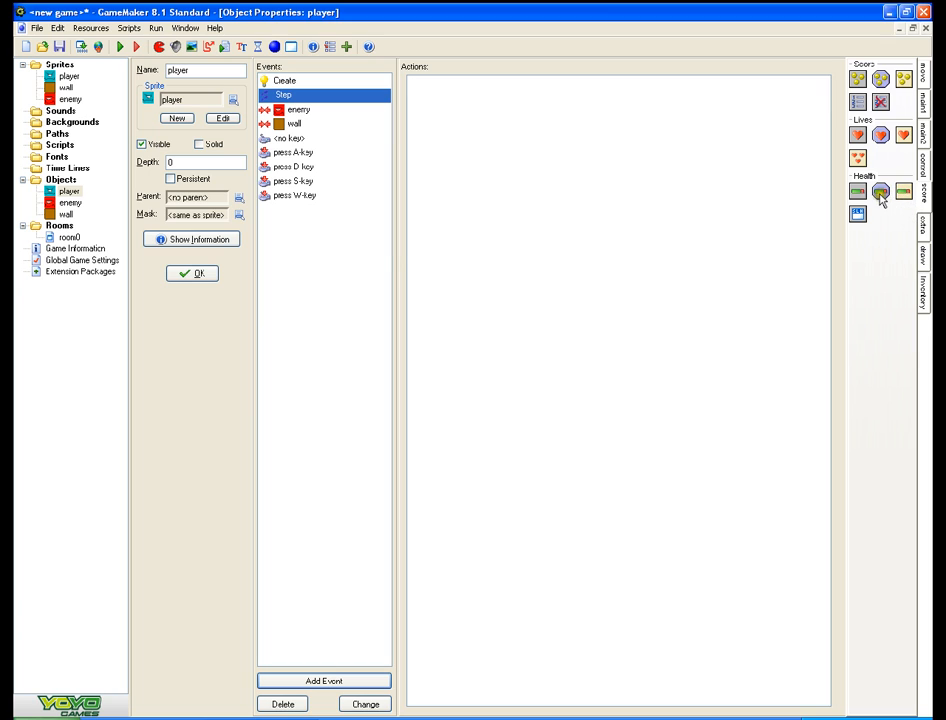
# - Add a Test Health action to the player's Step event that checks whether health is equal to 0
pyautogui.moveTo(879, 192); pyautogui.dragTo(470, 88)
pyautogui.click(453, 337)
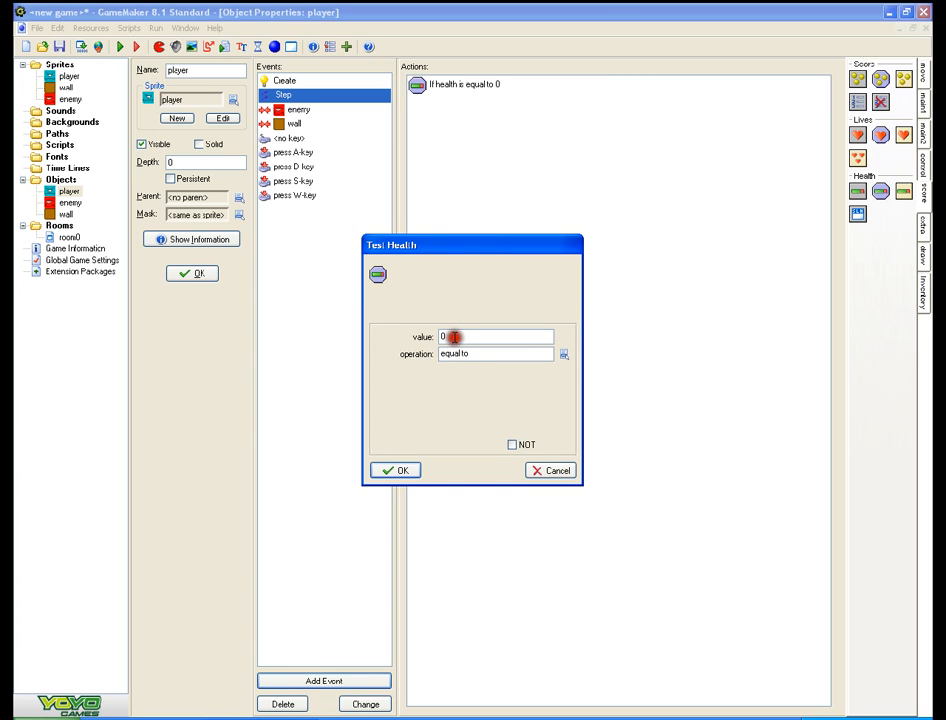
pyautogui.click(454, 336)
pyautogui.click(561, 357)
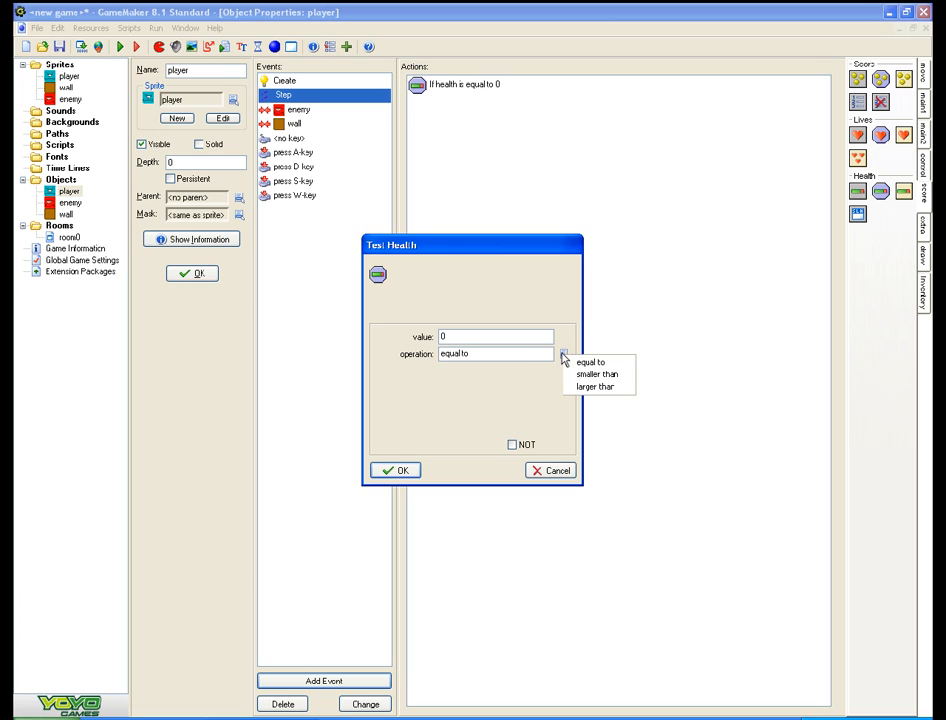
pyautogui.click(451, 390)
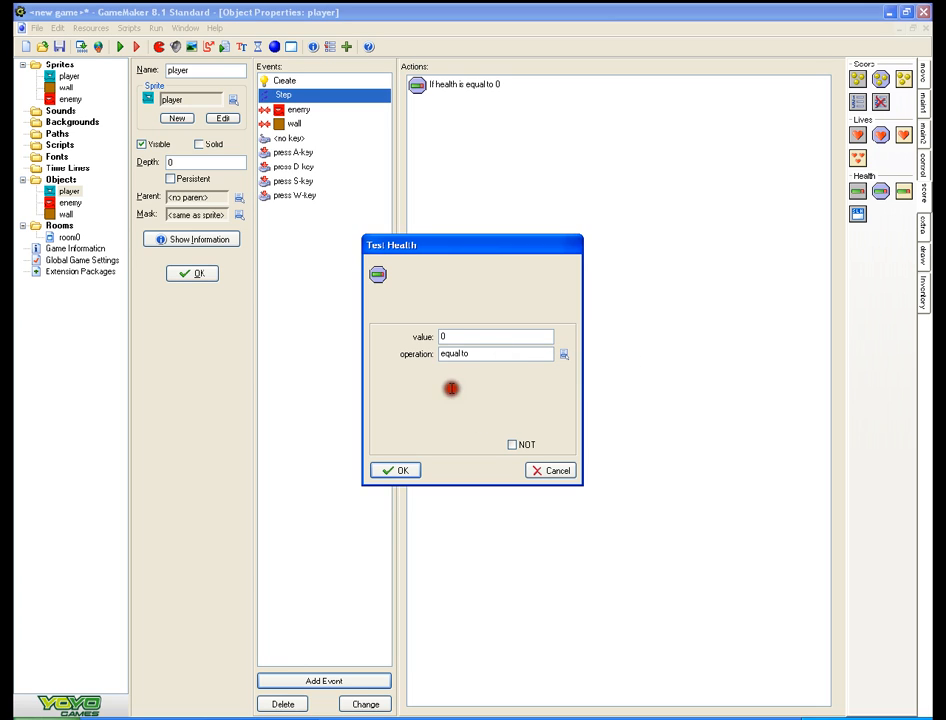
pyautogui.click(463, 336)
pyautogui.click(398, 470)
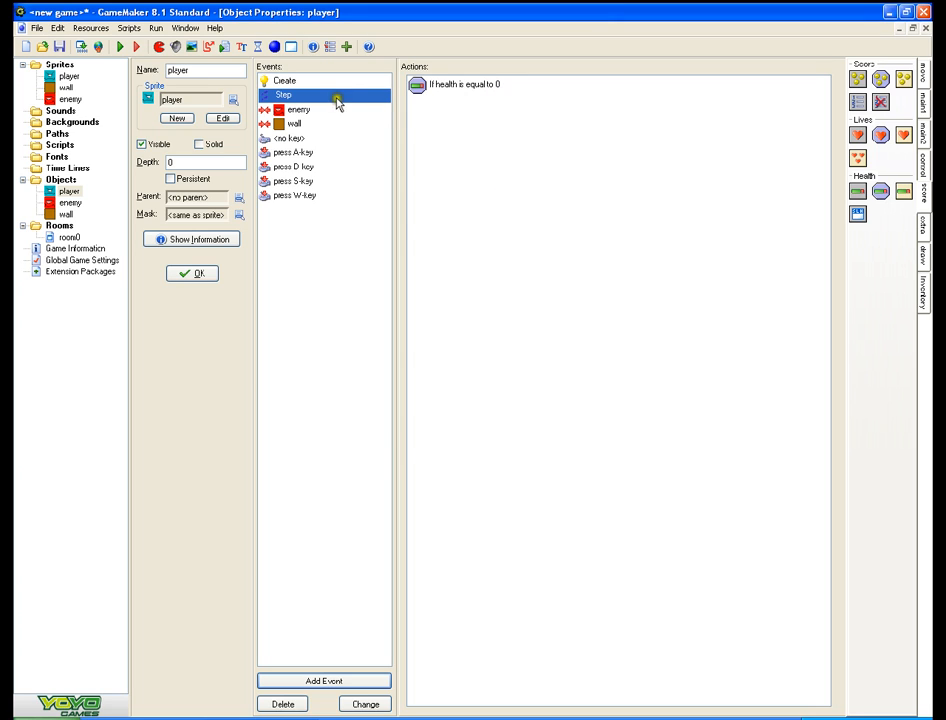
# - Review the actions in the player's Create event and return to the Step event
pyautogui.click(305, 81)
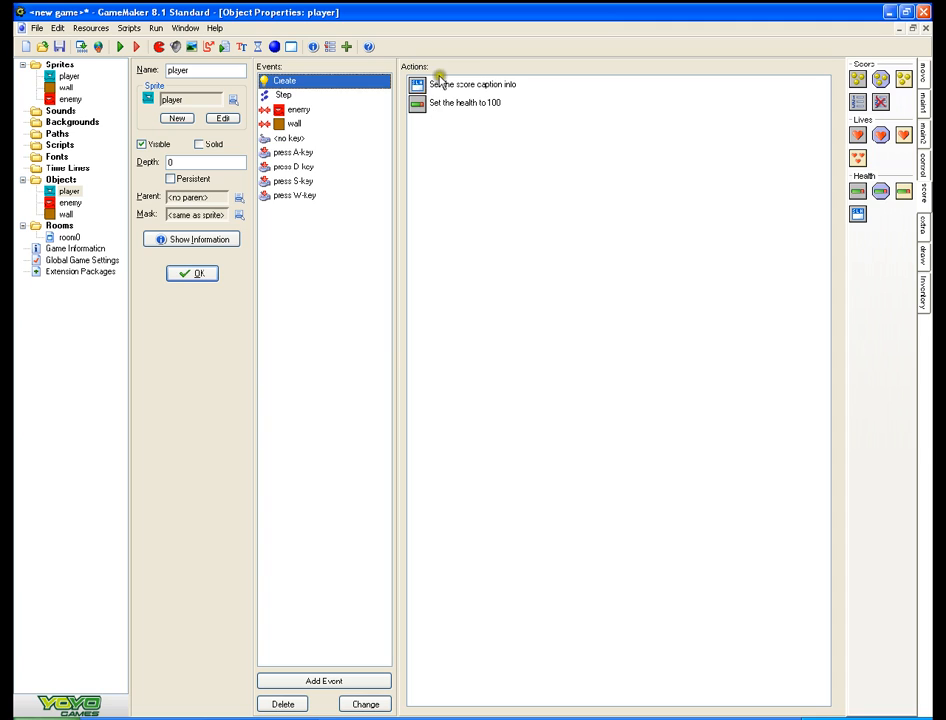
pyautogui.moveTo(437, 82)
pyautogui.mouseDown()
pyautogui.moveTo(443, 101)
pyautogui.moveTo(431, 150)
pyautogui.moveTo(464, 106)
pyautogui.moveTo(453, 158)
pyautogui.mouseUp()
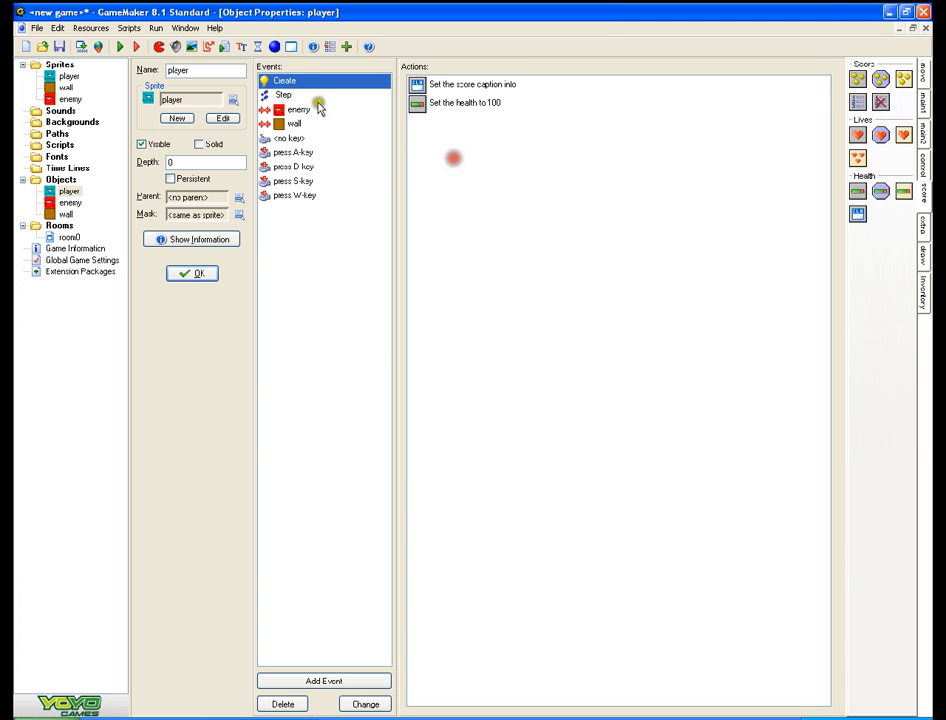
pyautogui.click(302, 94)
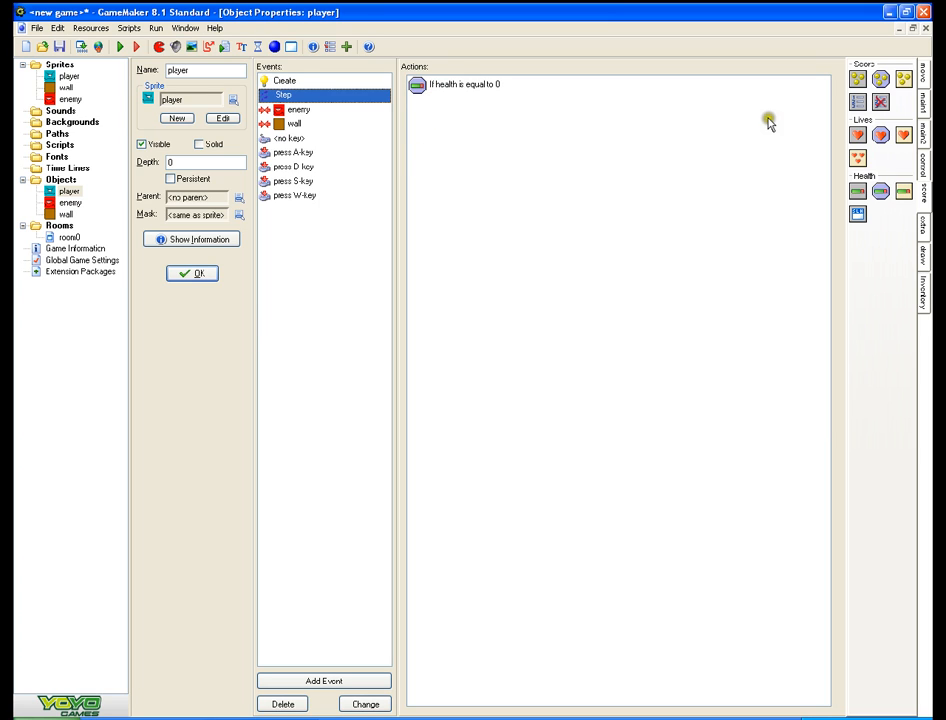
# - Add a Jump to Start action applied to Self below the health test in the Step event
pyautogui.click(922, 156)
pyautogui.click(924, 130)
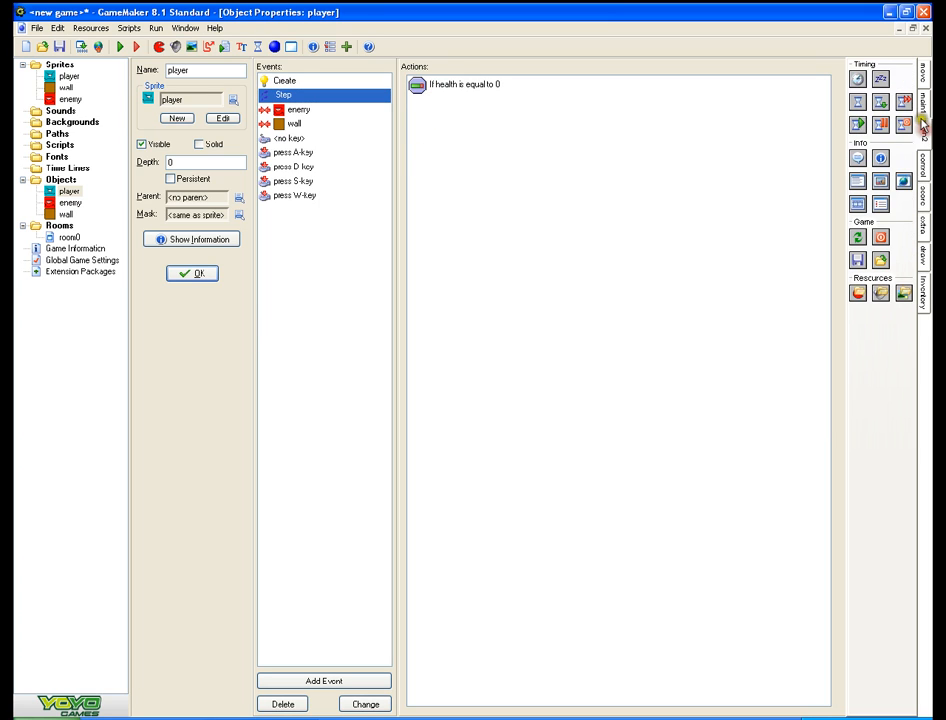
pyautogui.click(922, 102)
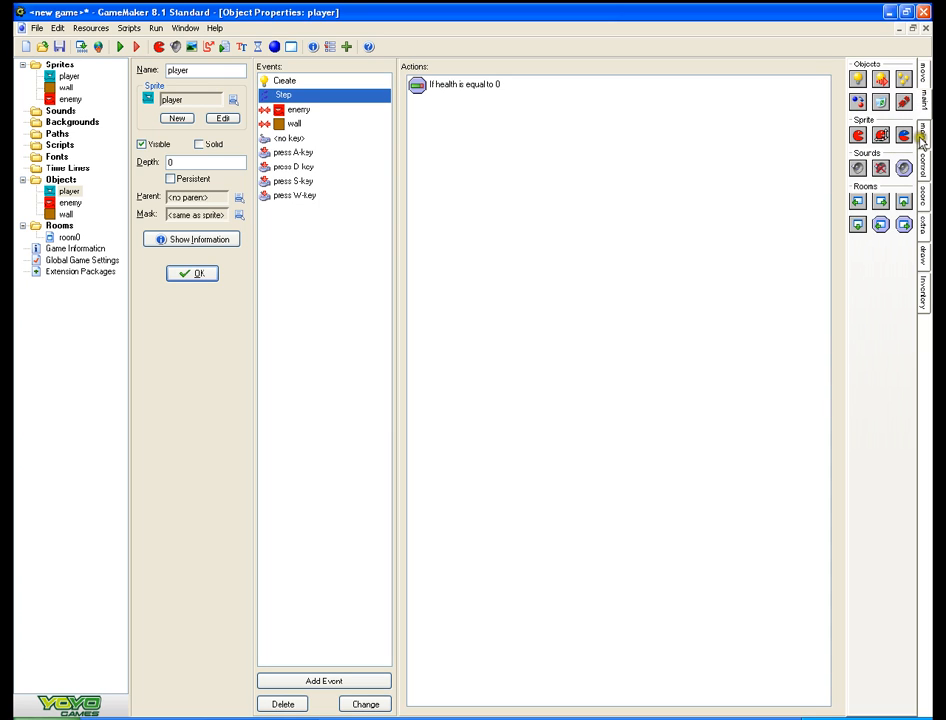
pyautogui.click(922, 140)
pyautogui.click(922, 162)
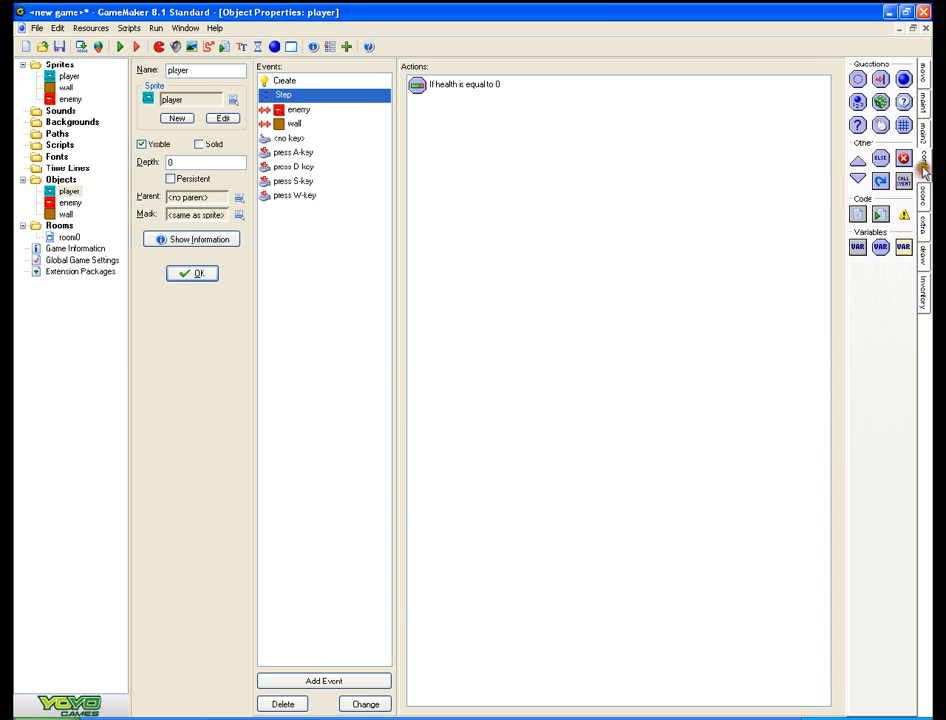
pyautogui.click(923, 80)
pyautogui.moveTo(880, 160); pyautogui.dragTo(560, 232)
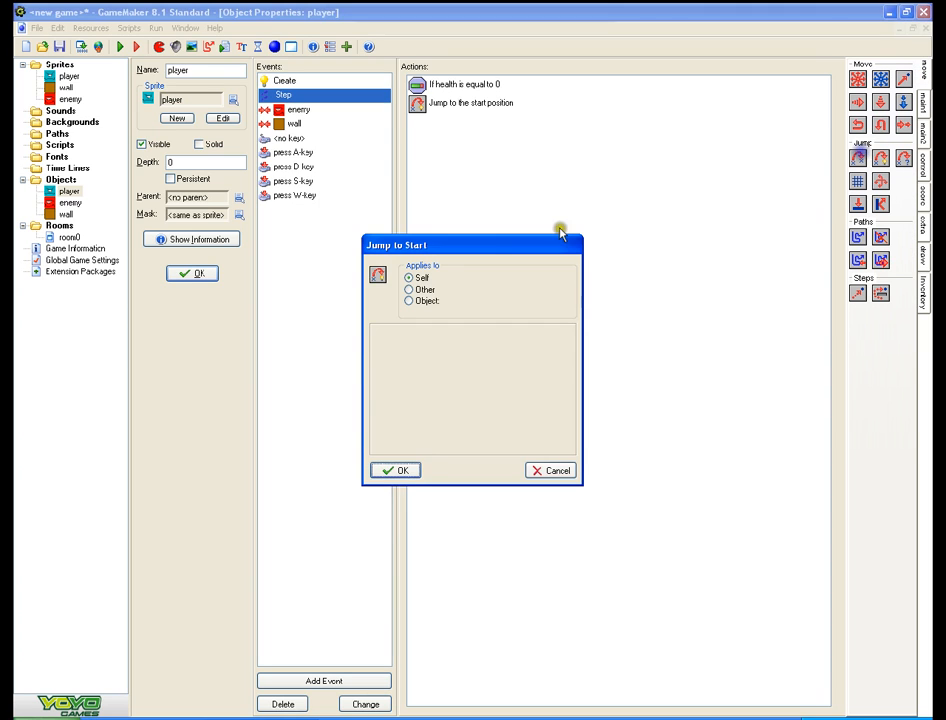
pyautogui.click(404, 470)
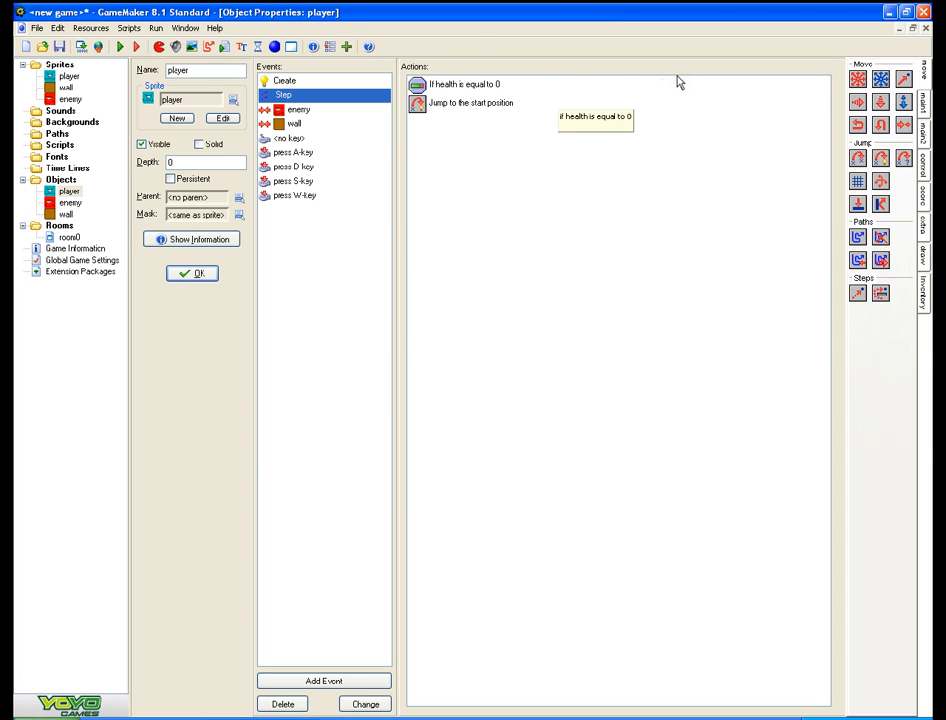
# - Check the health action in the enemy collision event and the Test Health settings in the Step event
pyautogui.click(297, 108)
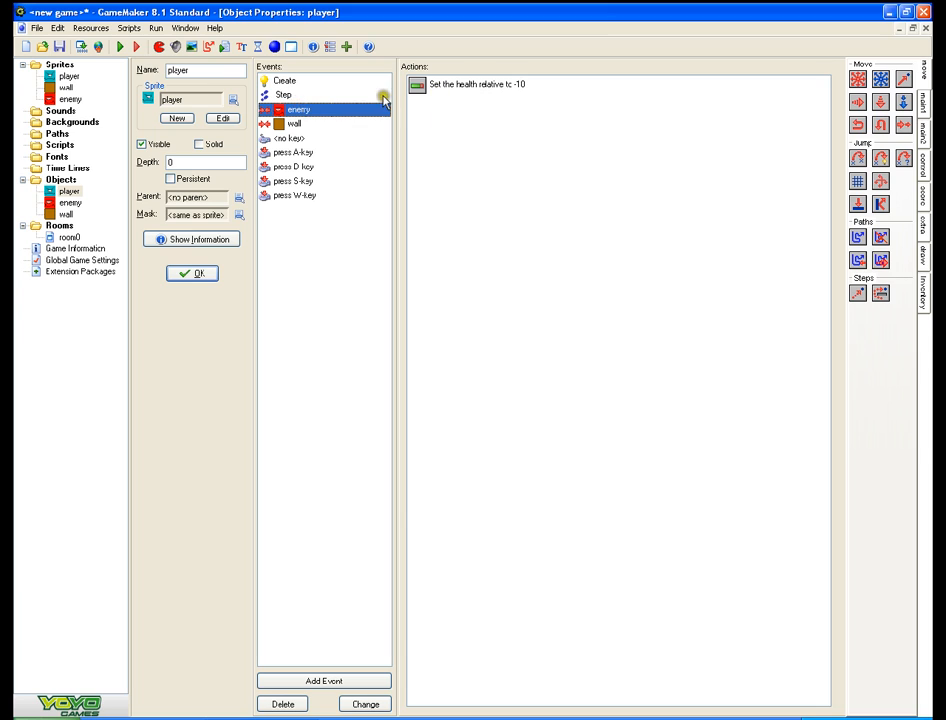
pyautogui.click(302, 93)
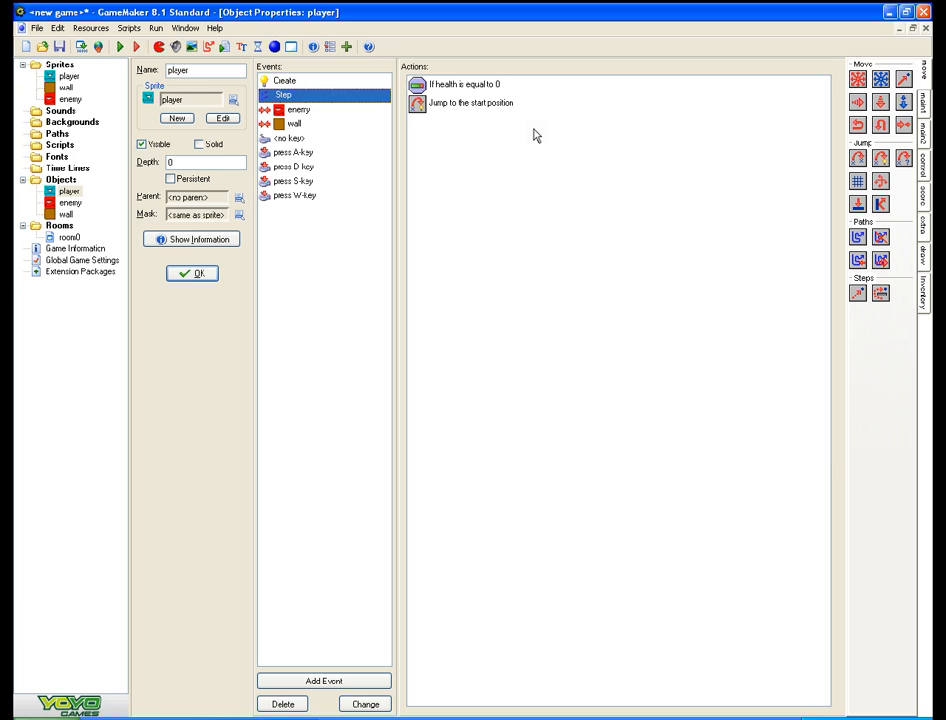
pyautogui.doubleClick(464, 86)
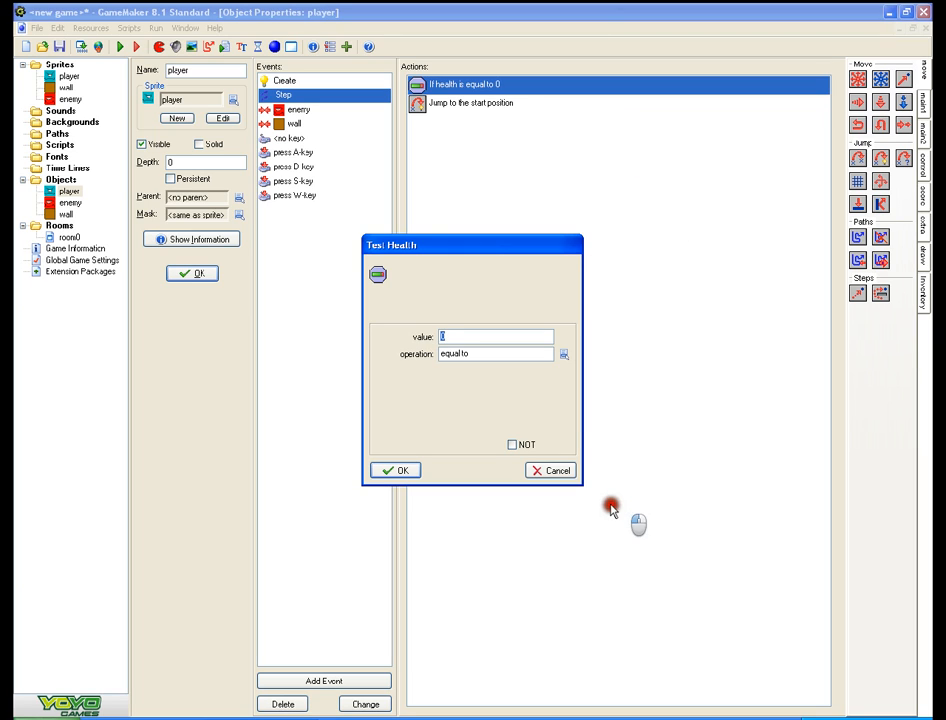
pyautogui.click(556, 470)
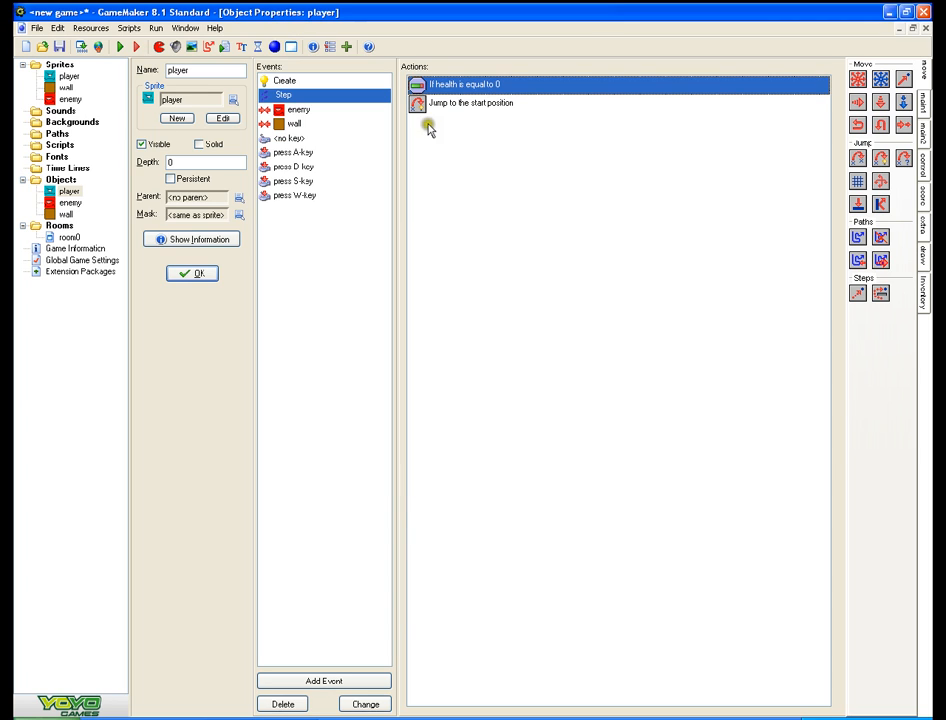
pyautogui.click(496, 222)
pyautogui.click(472, 129)
pyautogui.click(471, 163)
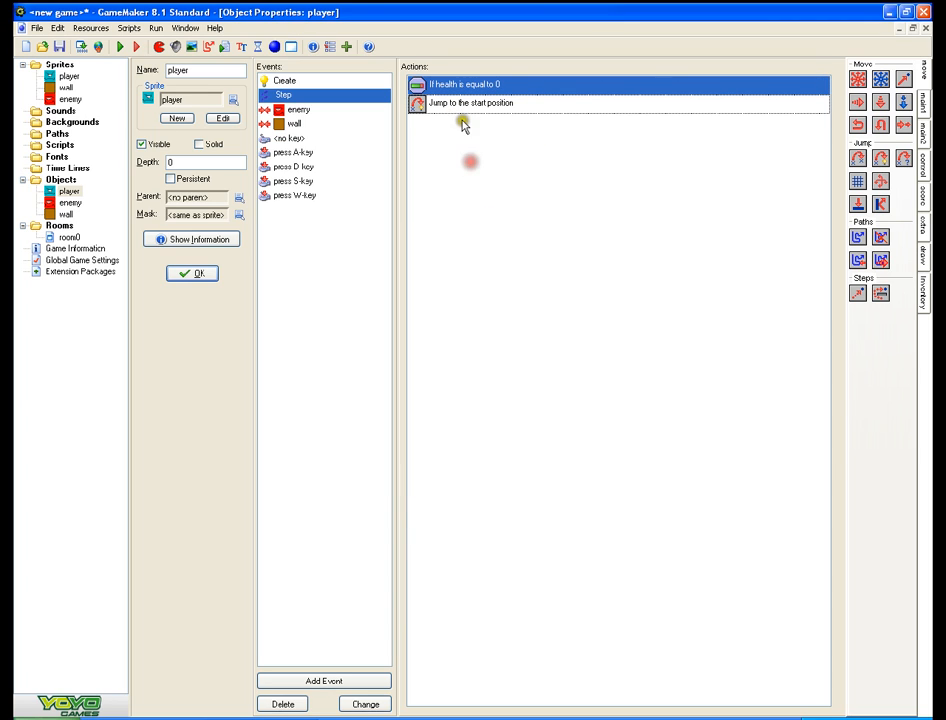
pyautogui.click(471, 104)
pyautogui.click(469, 85)
pyautogui.click(469, 102)
pyautogui.click(463, 86)
pyautogui.click(463, 102)
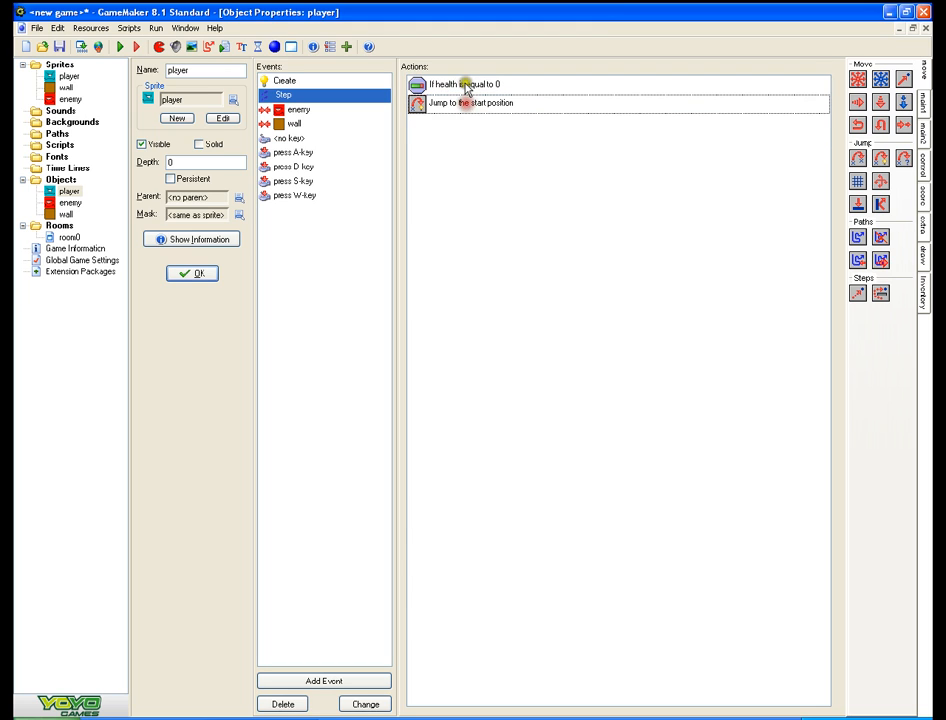
pyautogui.click(466, 85)
pyautogui.click(469, 141)
pyautogui.click(469, 154)
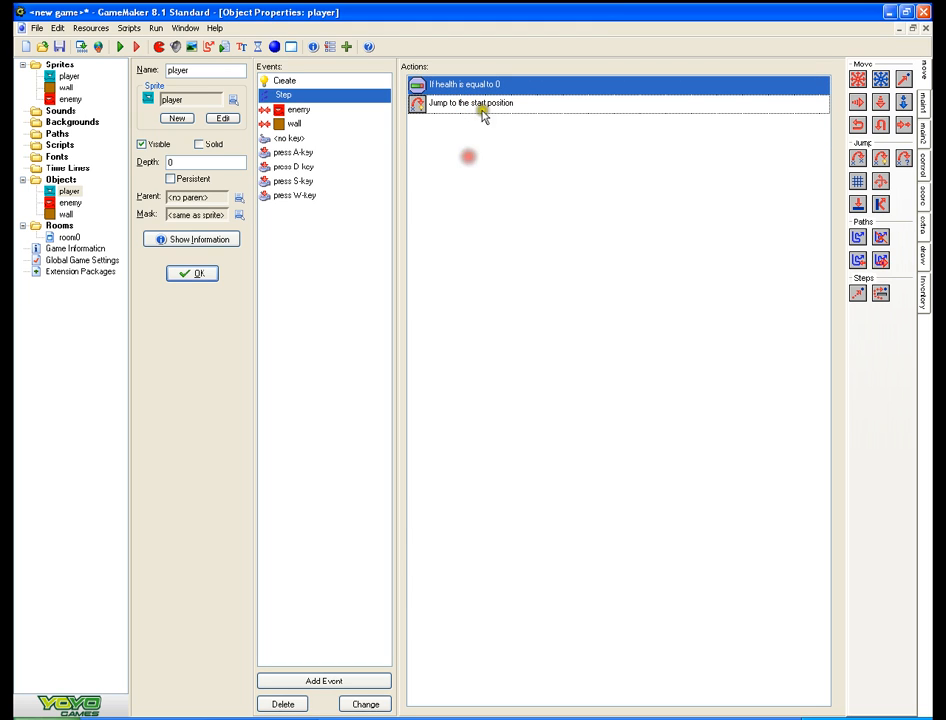
# - Delete the Step event with all its actions from the player object
pyautogui.click(476, 104)
pyautogui.rightClick(476, 104)
pyautogui.rightClick(355, 93)
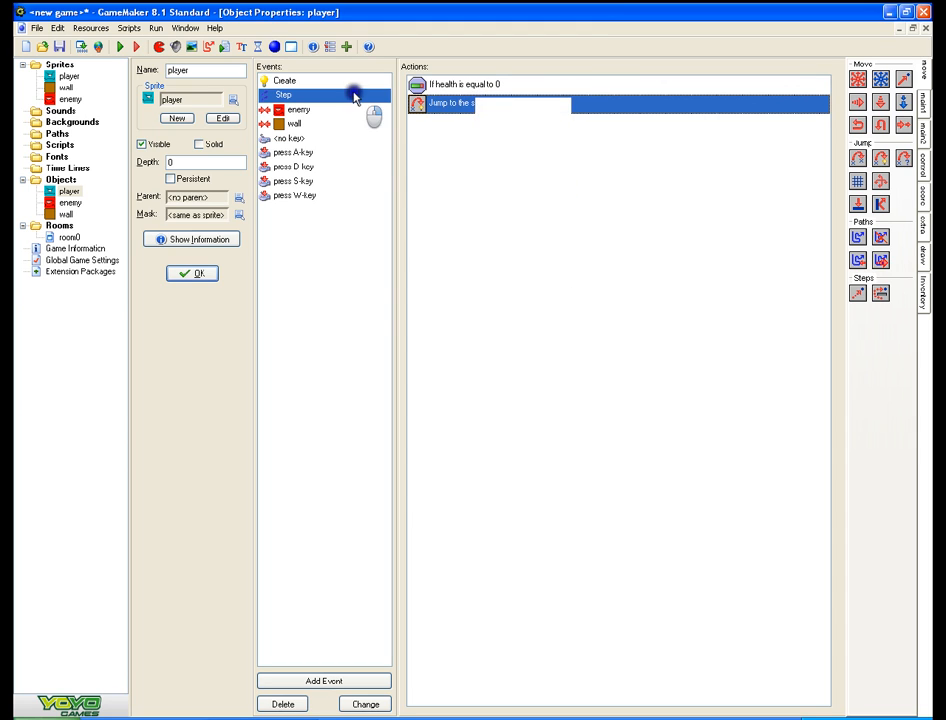
pyautogui.rightClick(356, 94)
pyautogui.click(391, 137)
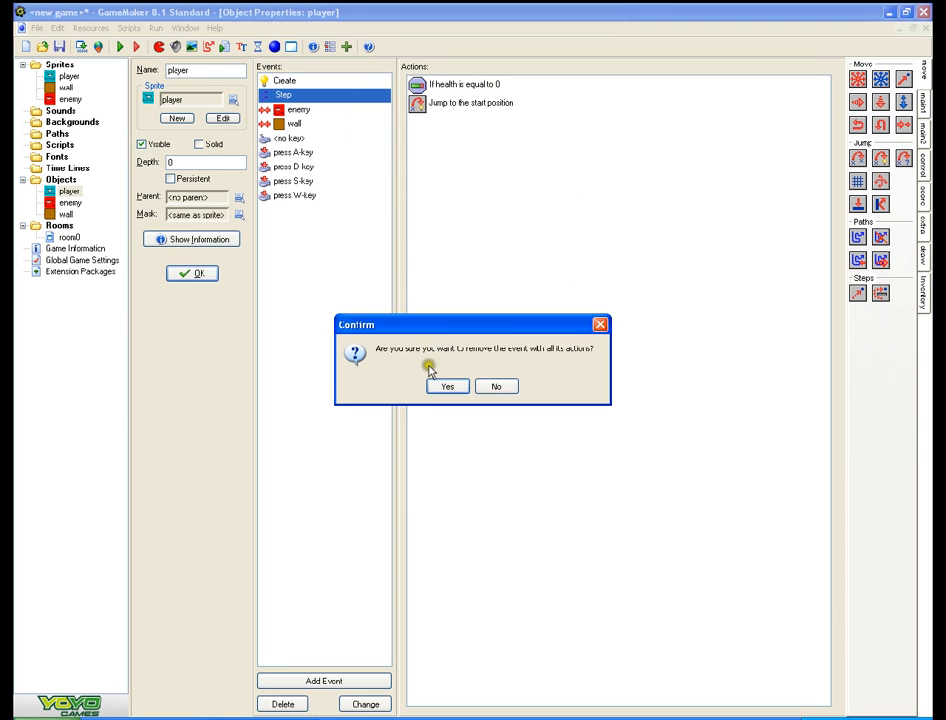
pyautogui.click(448, 388)
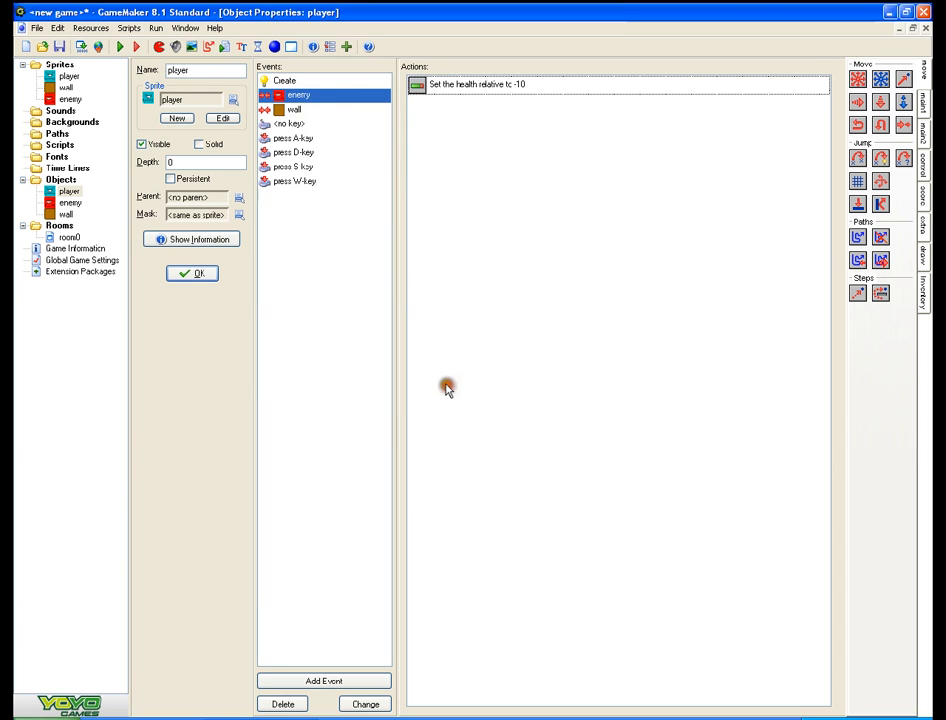
# - Add a No More Health event to the player with a Jump to Start action applied to Self
pyautogui.click(310, 679)
pyautogui.click(516, 318)
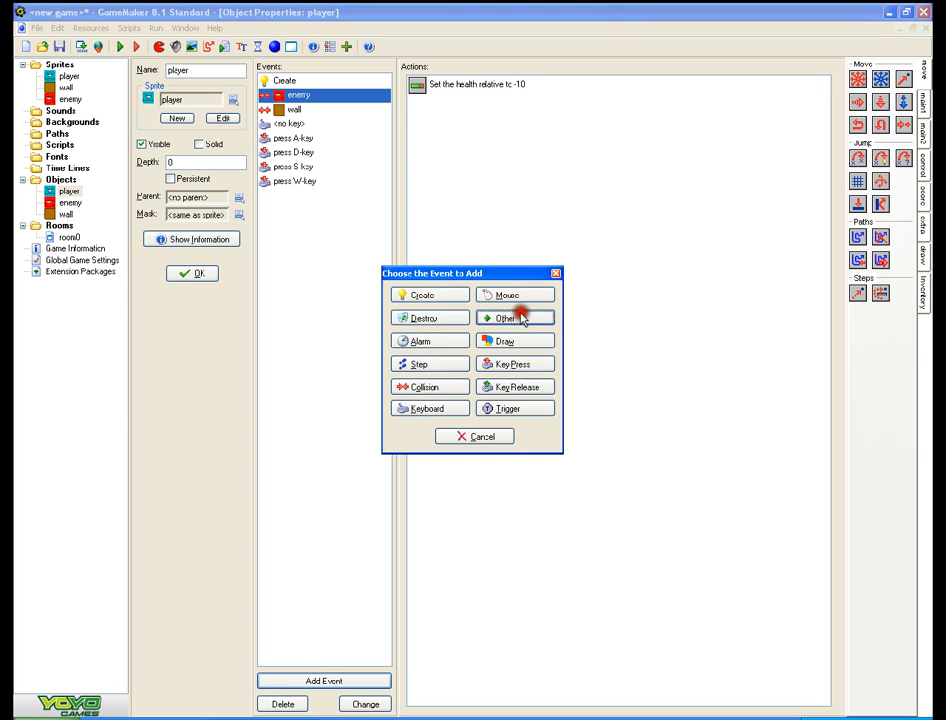
pyautogui.click(598, 446)
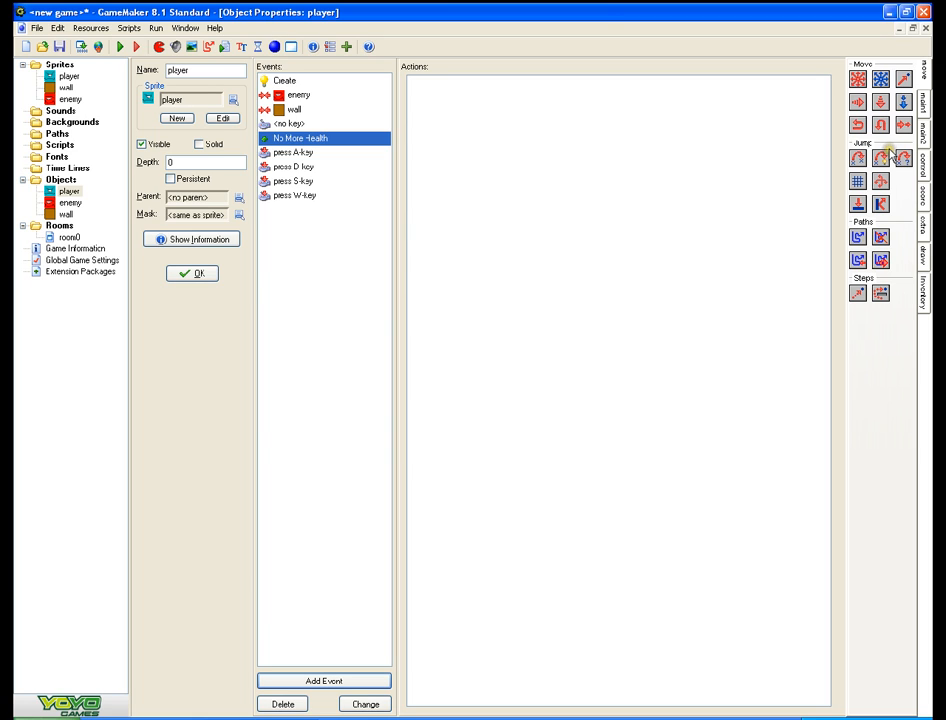
pyautogui.moveTo(885, 165); pyautogui.dragTo(650, 118)
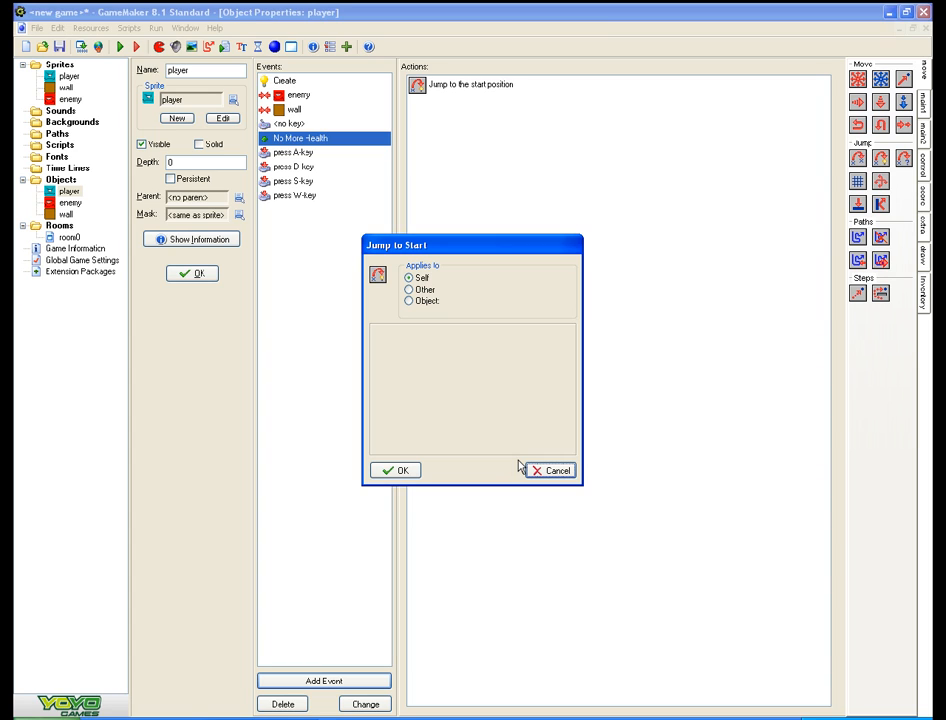
pyautogui.click(392, 470)
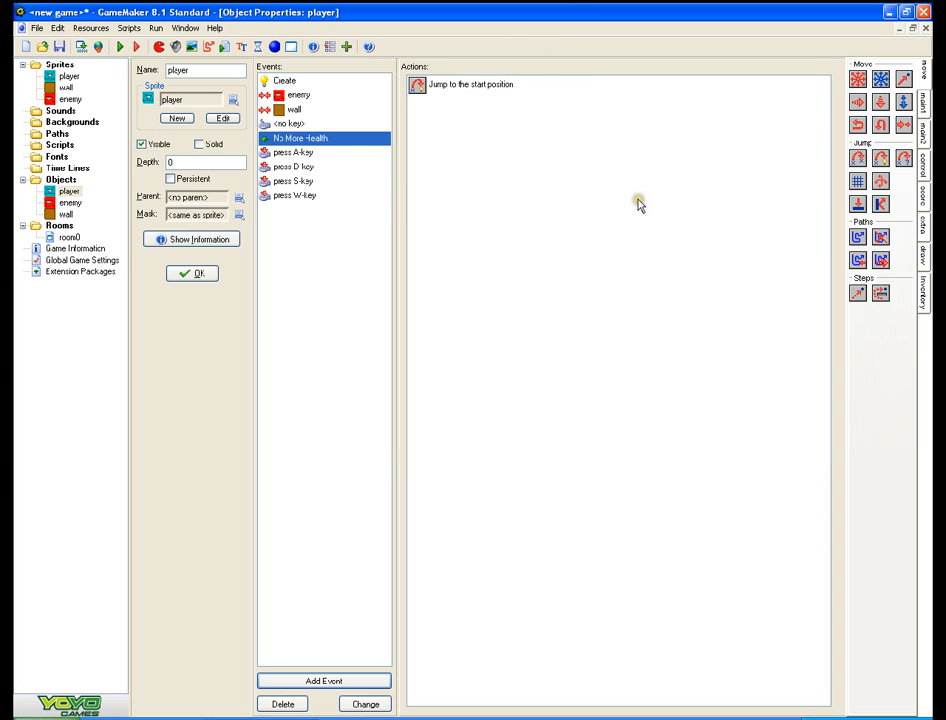
# - Add a Restart Game action to the No More Health event and delete it again
pyautogui.click(924, 200)
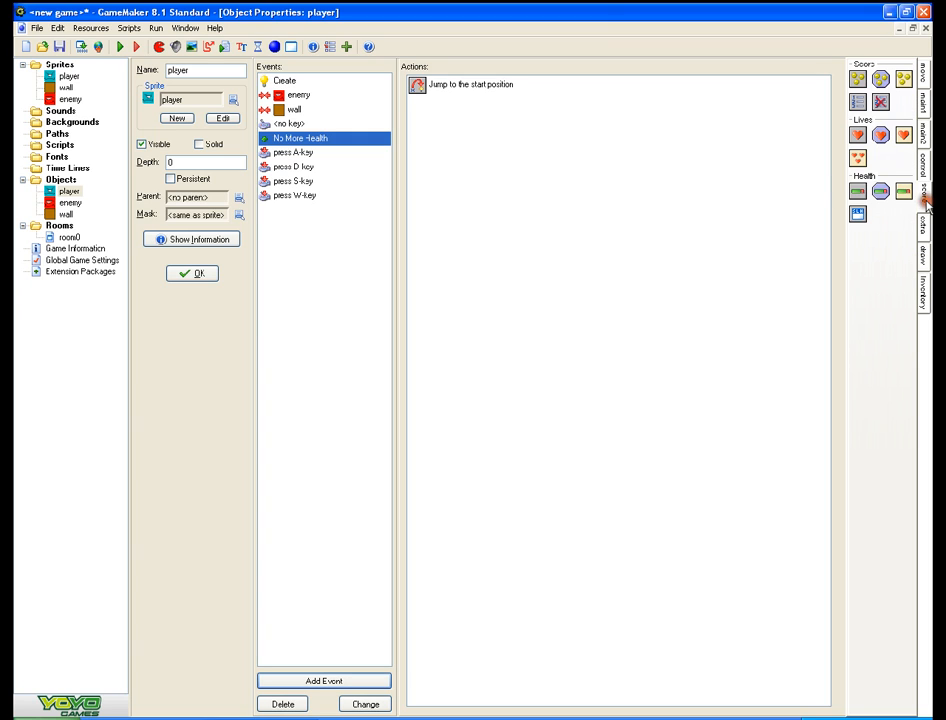
pyautogui.click(924, 170)
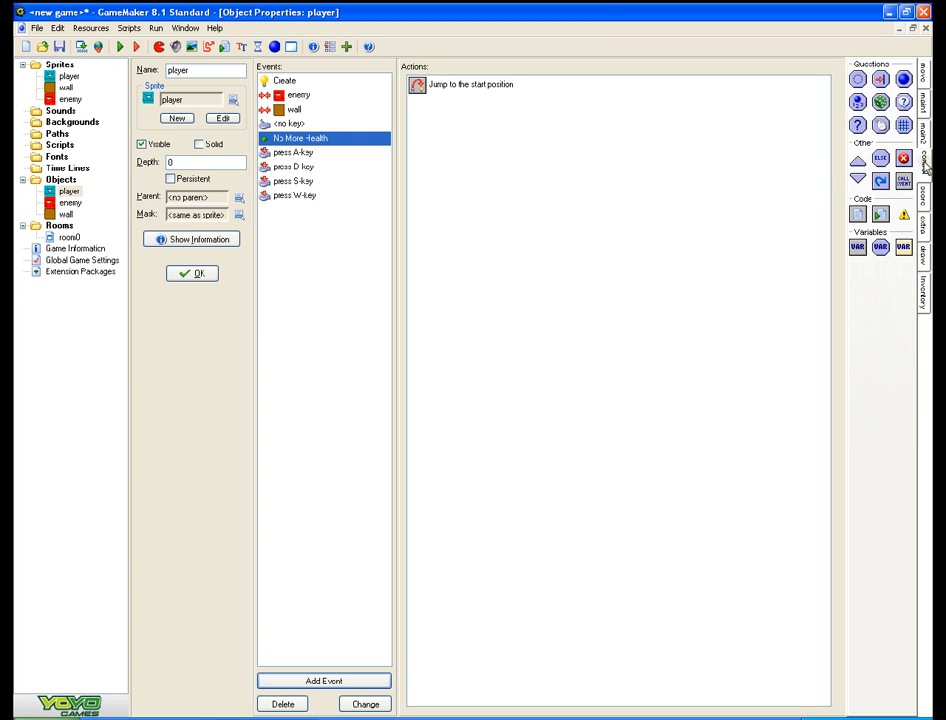
pyautogui.click(923, 135)
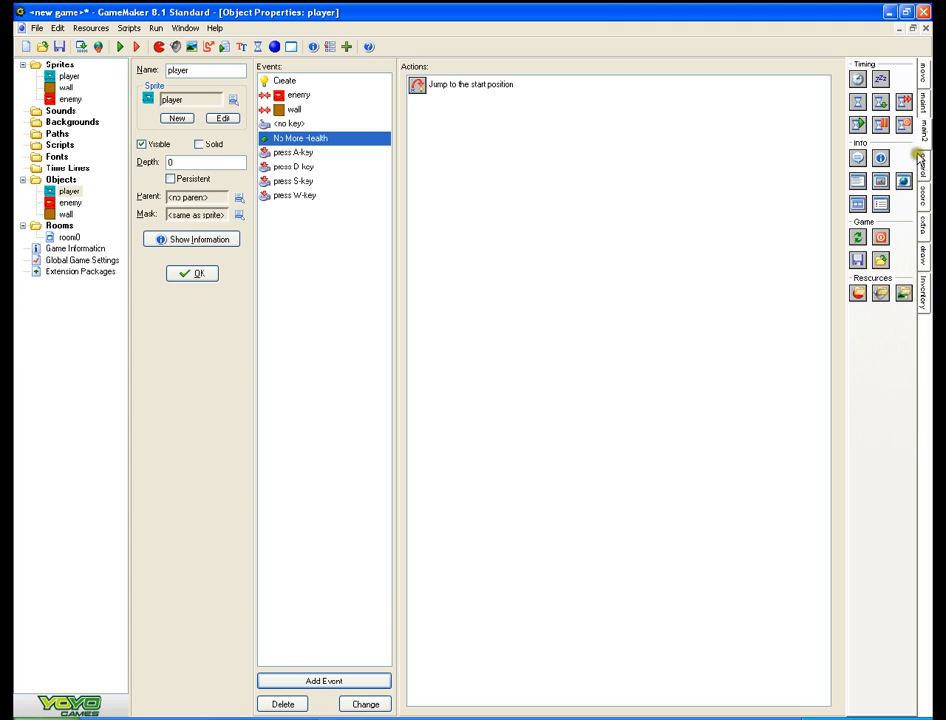
pyautogui.rightClick(855, 236)
pyautogui.rightClick(465, 106)
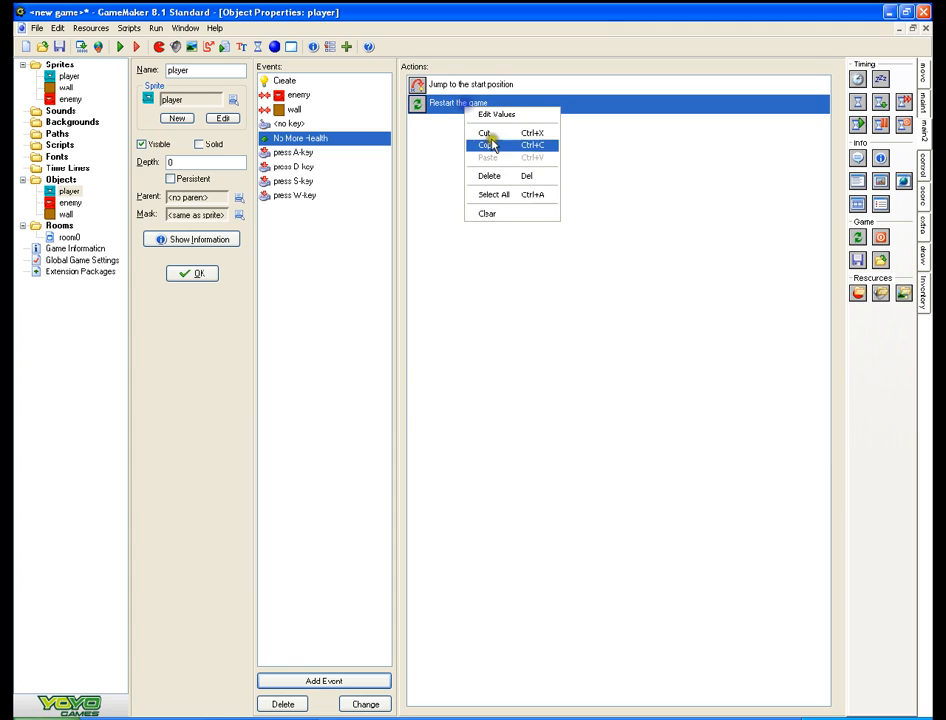
pyautogui.click(488, 175)
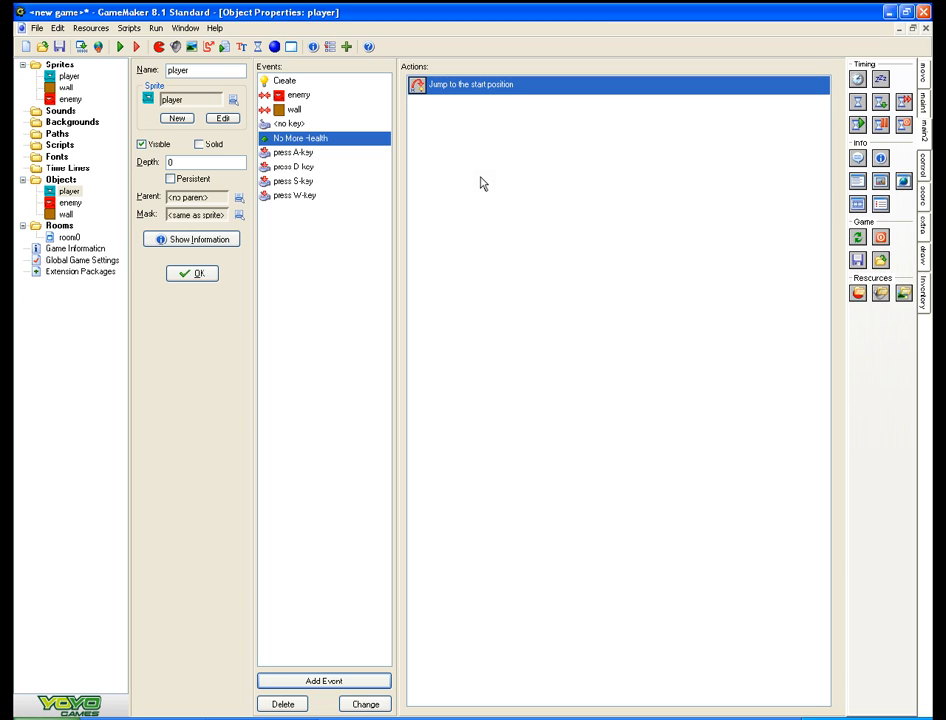
# - Confirm the player object's properties and run the game
pyautogui.click(432, 193)
pyautogui.click(178, 273)
pyautogui.click(136, 47)
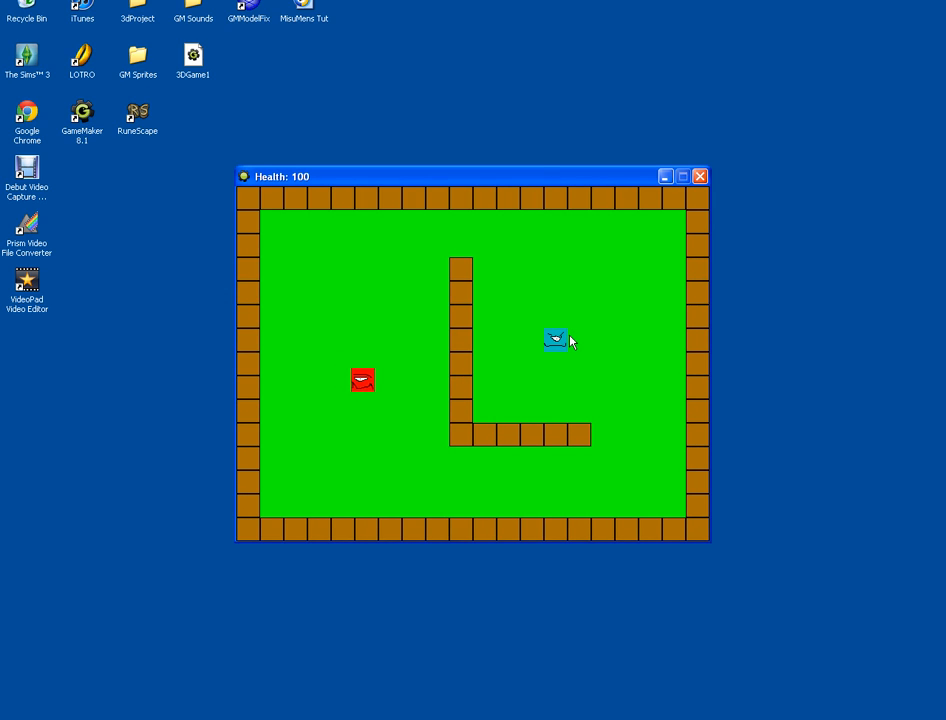
# - Steer the player over the top of the inner wall and into the enemy to test the collision damage
pyautogui.press('Up')
pyautogui.press('Left')
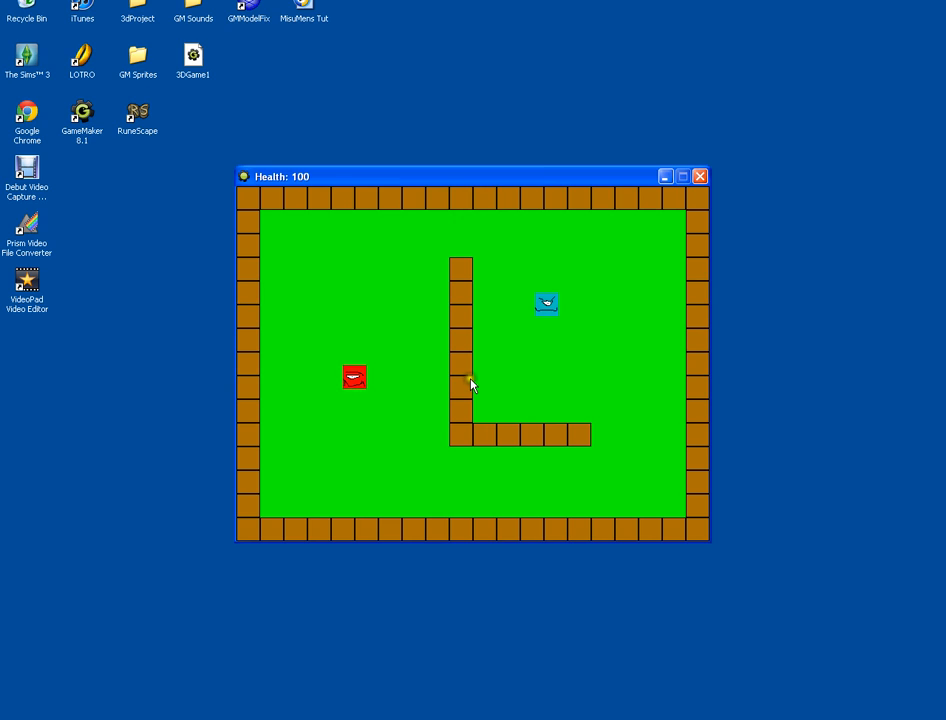
pyautogui.press('Left')
pyautogui.press('Up')
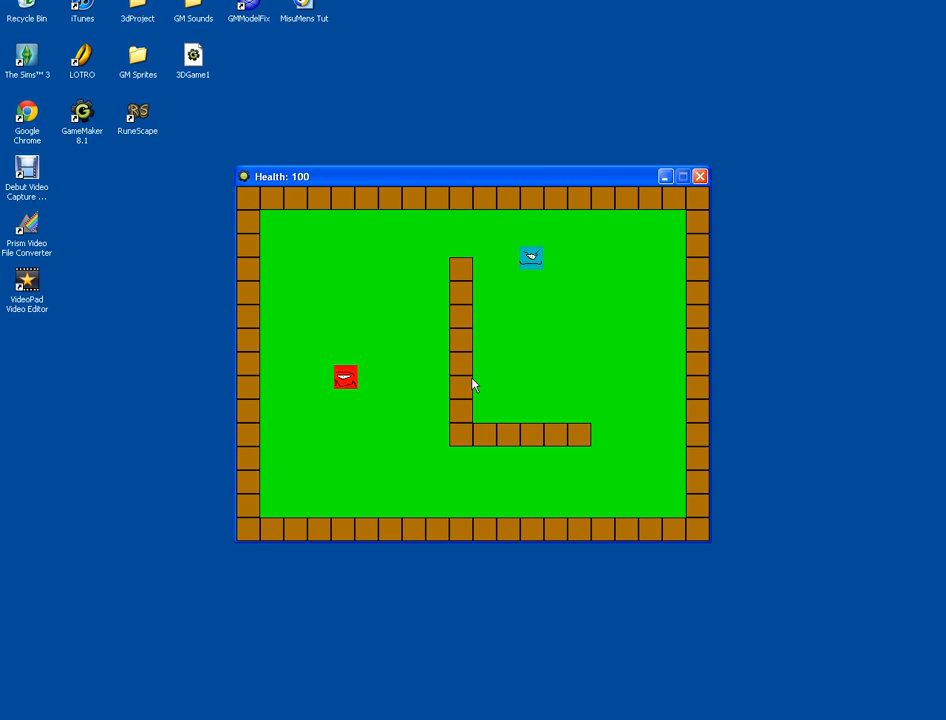
pyautogui.press('Up')
pyautogui.press('Left')
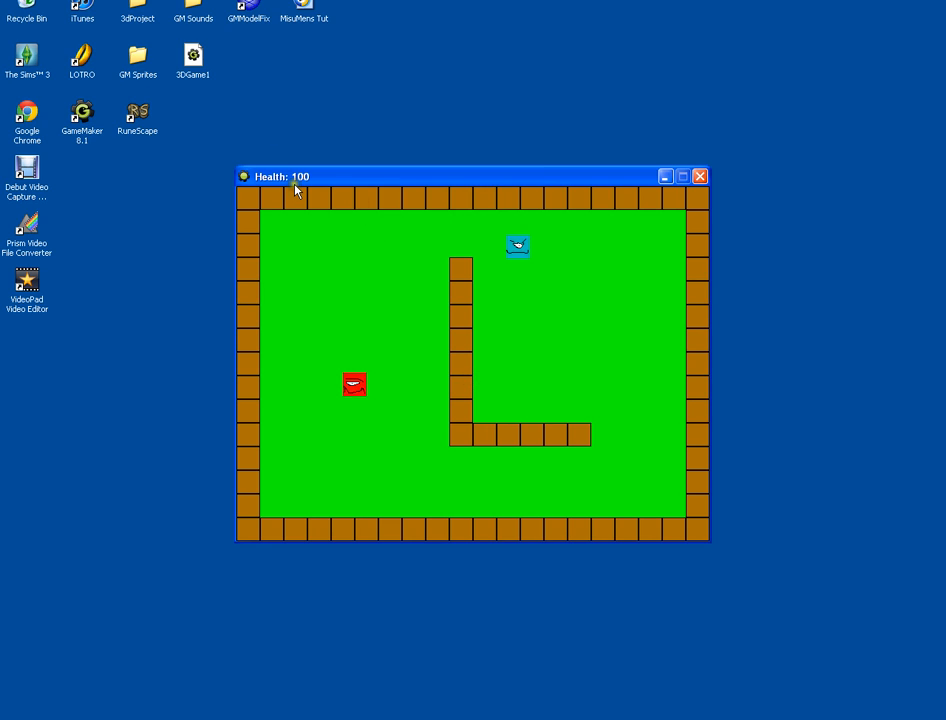
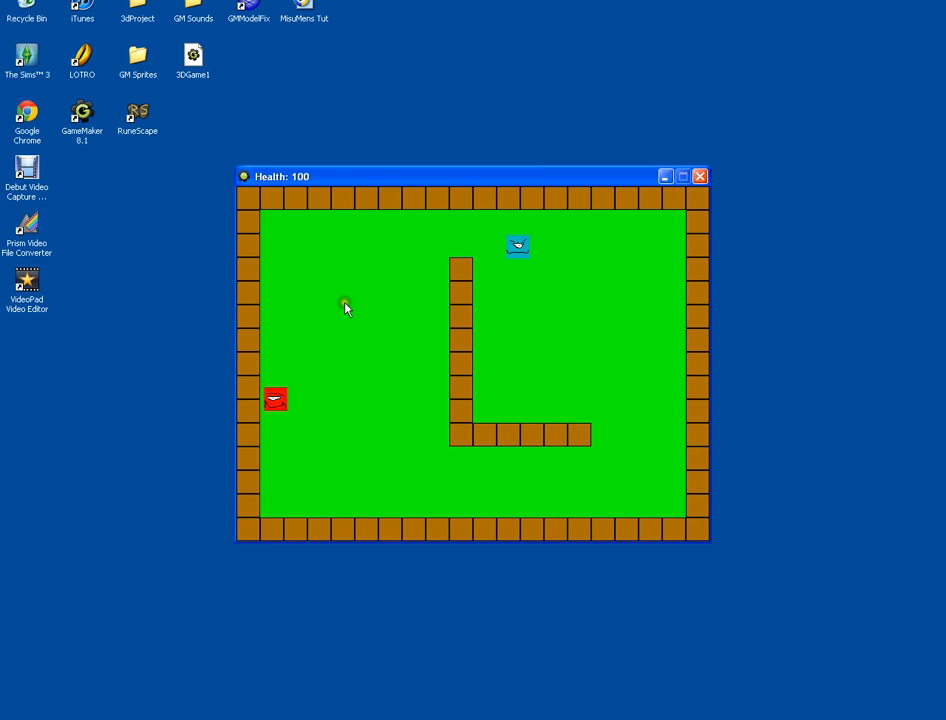
pyautogui.press('Left')
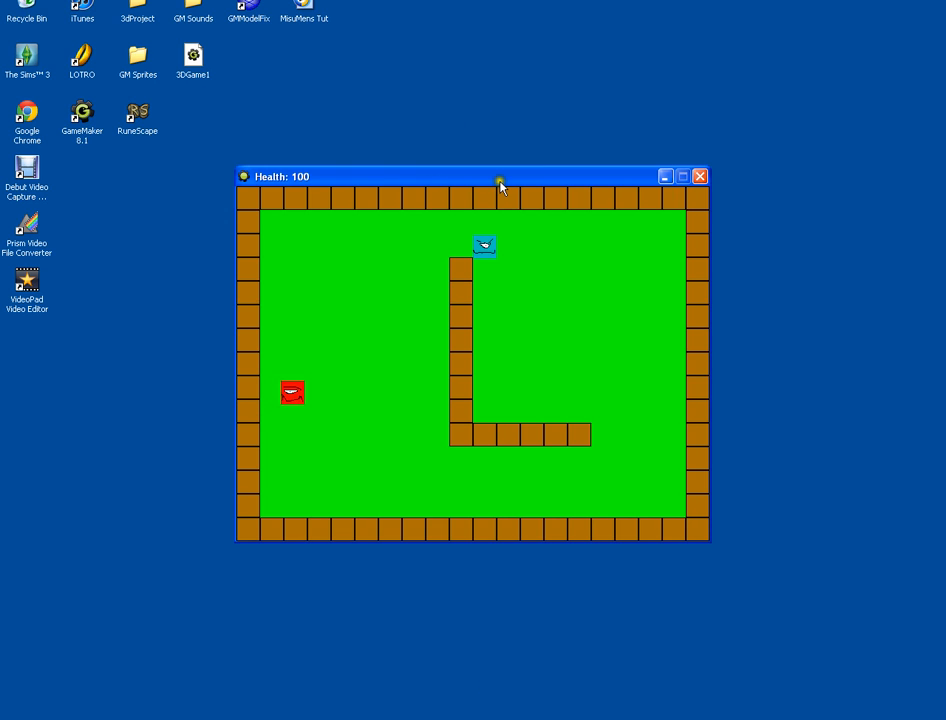
pyautogui.press('Up')
pyautogui.press('Left')
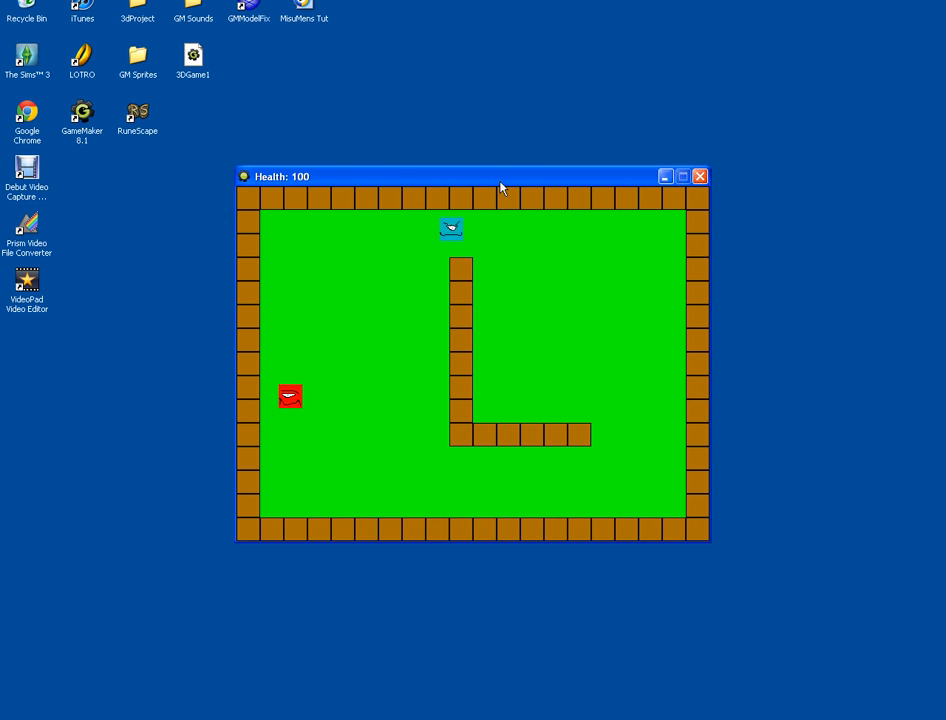
pyautogui.press('Down')
pyautogui.press('Left')
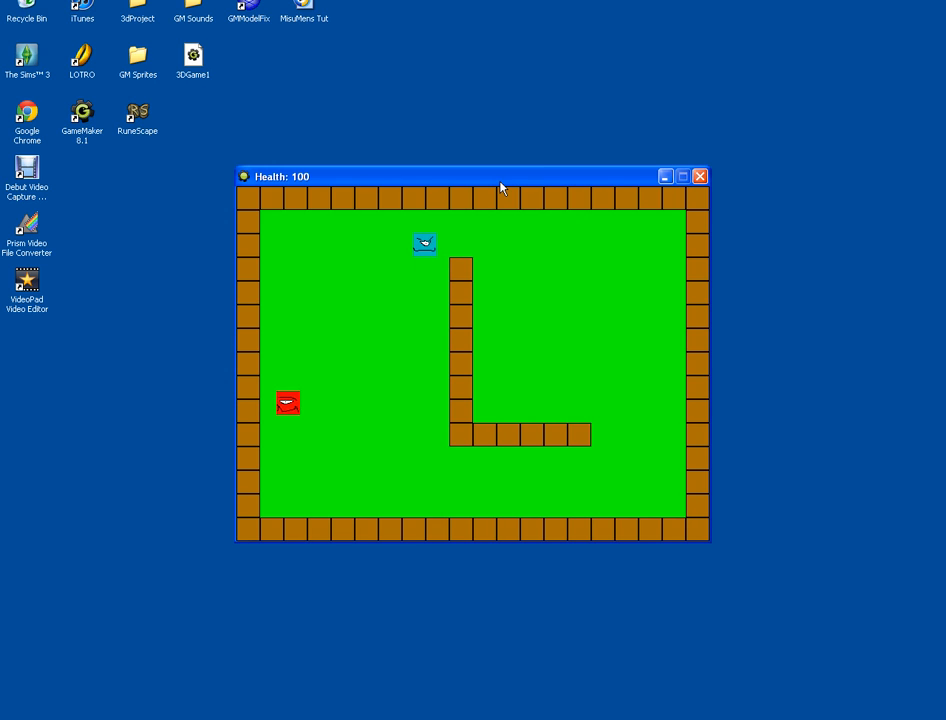
pyautogui.press('Down')
pyautogui.press('Down')
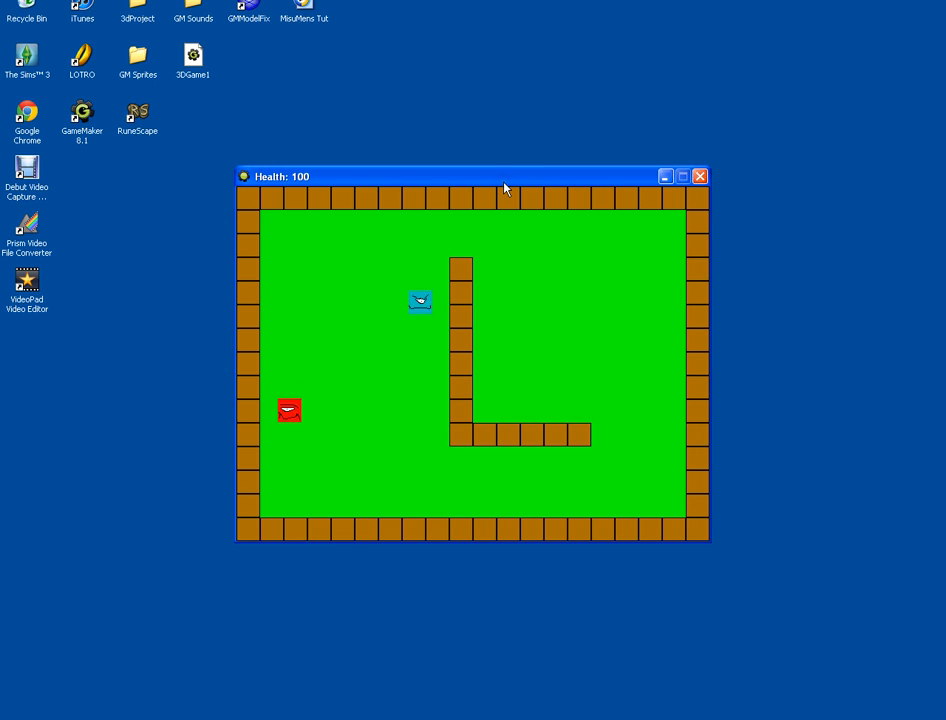
pyautogui.press('Left')
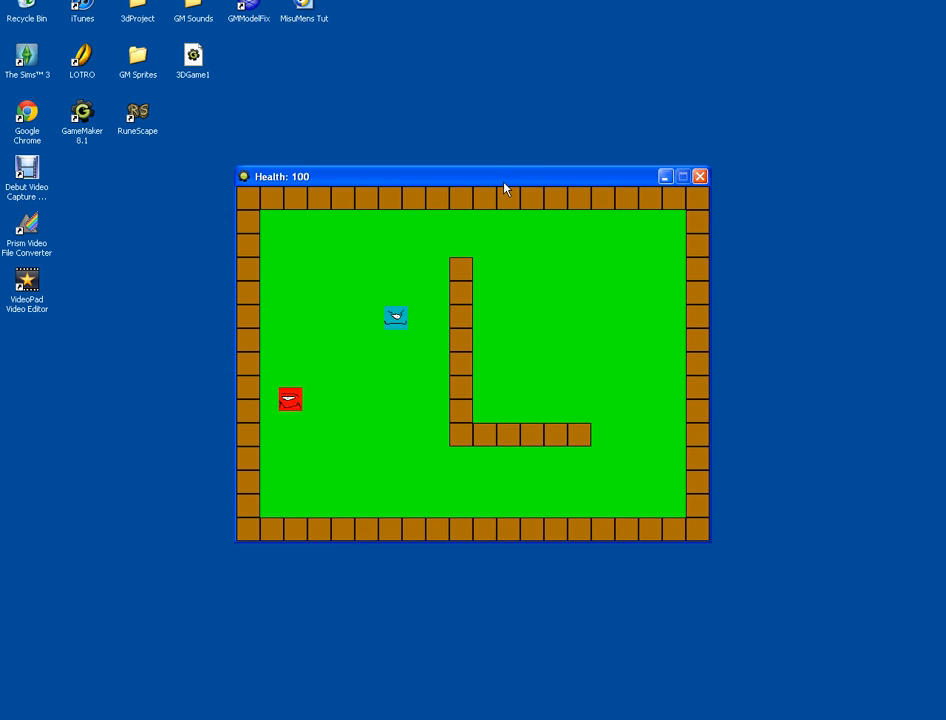
pyautogui.press('Left')
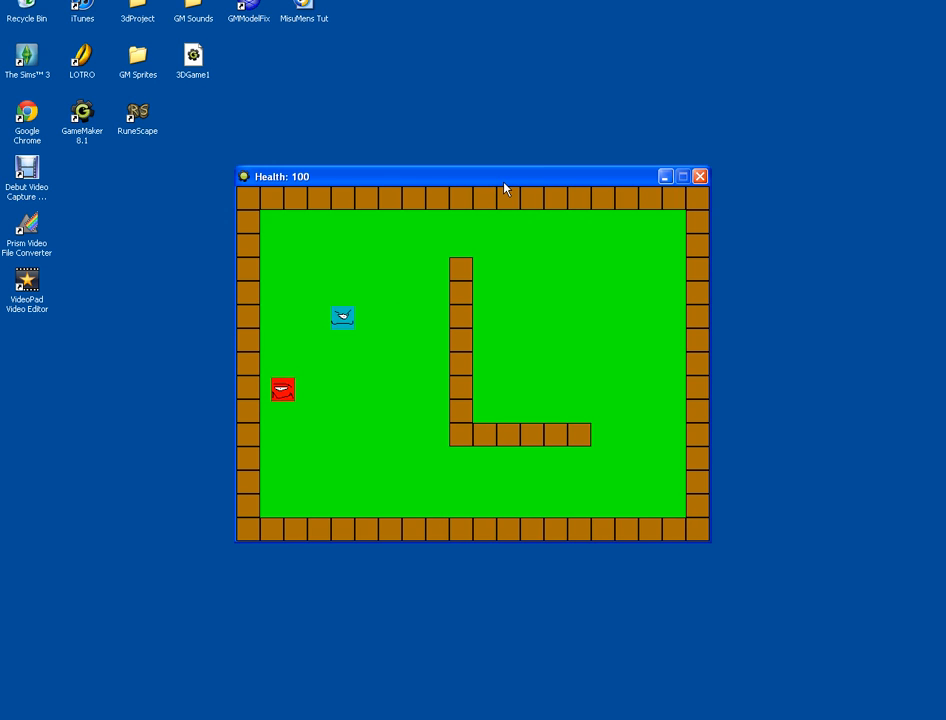
pyautogui.press('Down')
pyautogui.press('Left')
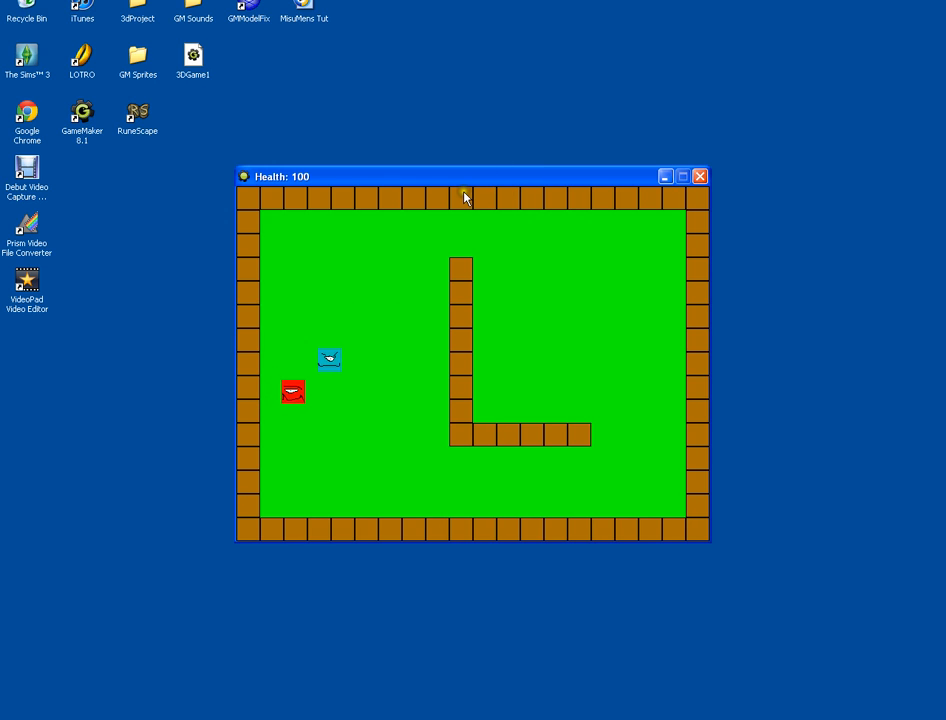
pyautogui.press('Left')
pyautogui.press('Down')
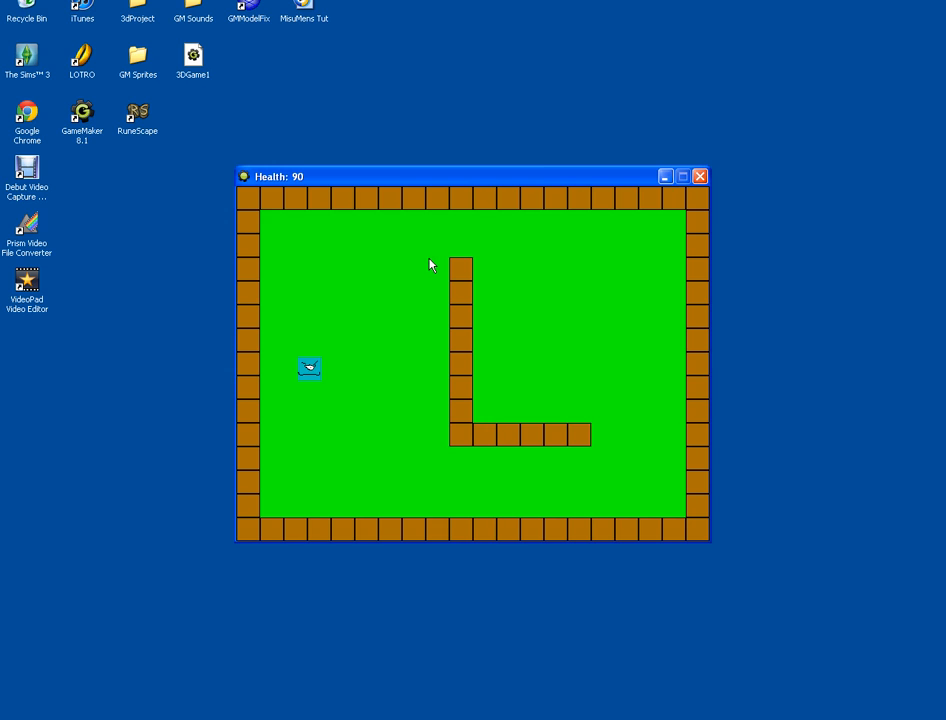
# - Move the player away from the collision spot, check the health caption and end the test run
pyautogui.press('Right')
pyautogui.press('Up')
pyautogui.press('Right')
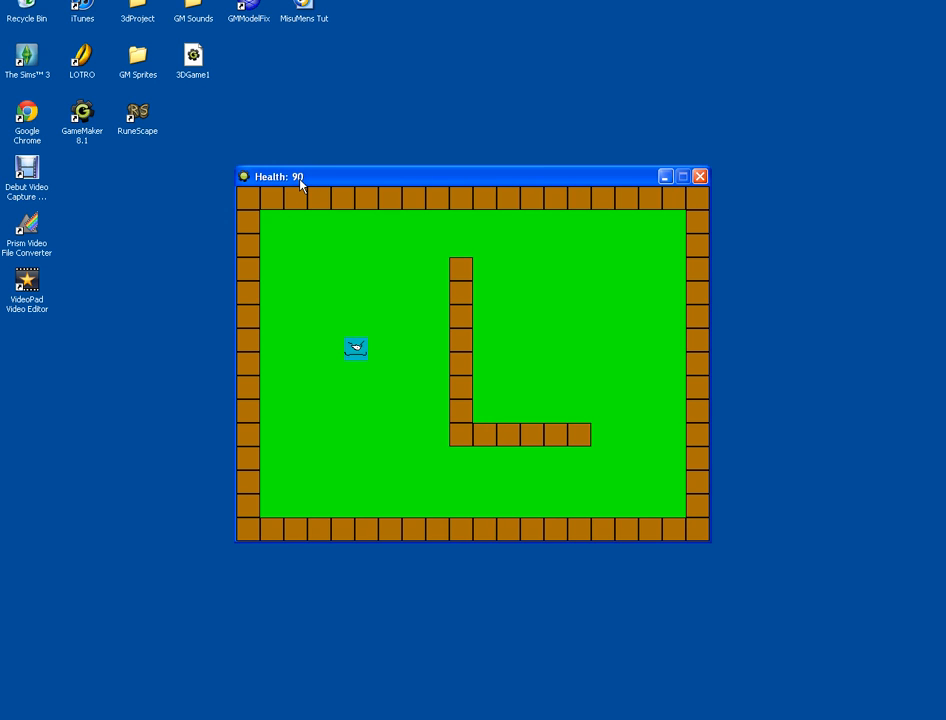
pyautogui.press('Up')
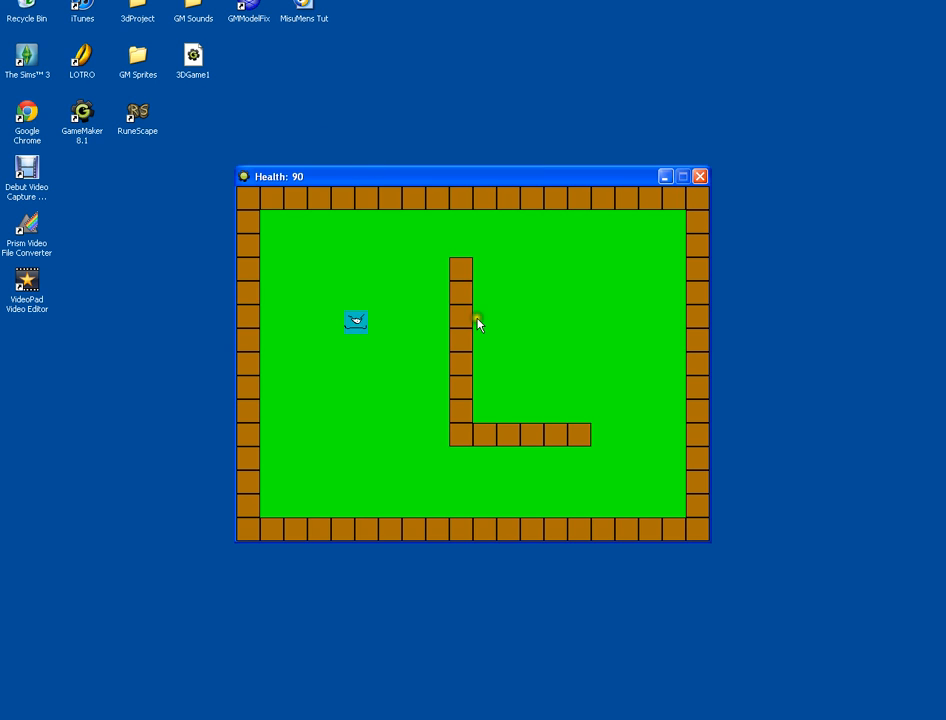
pyautogui.press('Escape')
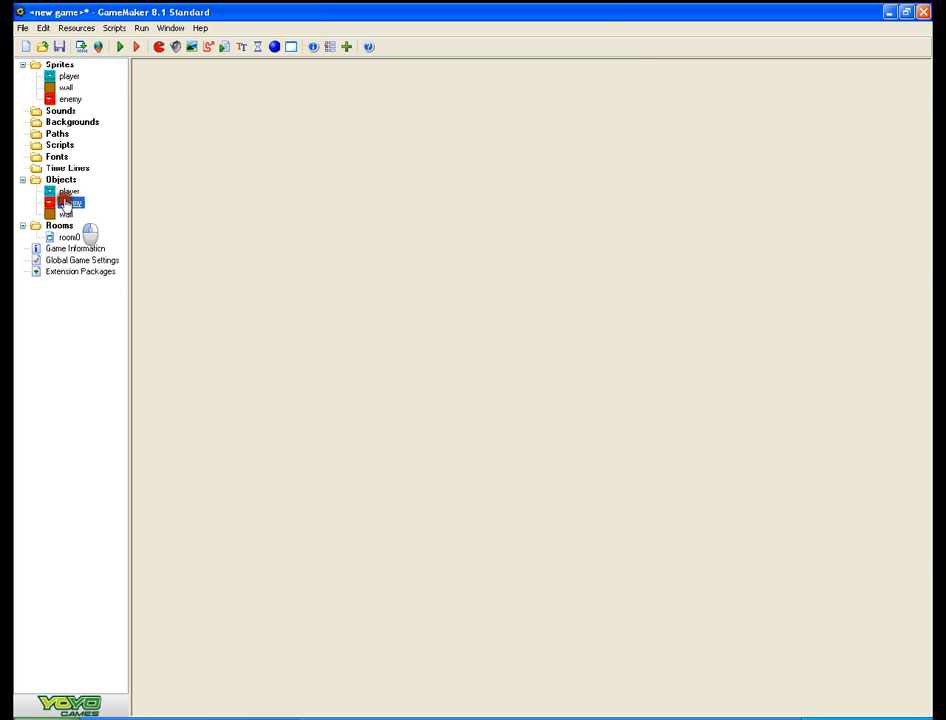
# - Open the enemy object's properties and select its collision event with the player
pyautogui.doubleClick(48, 202)
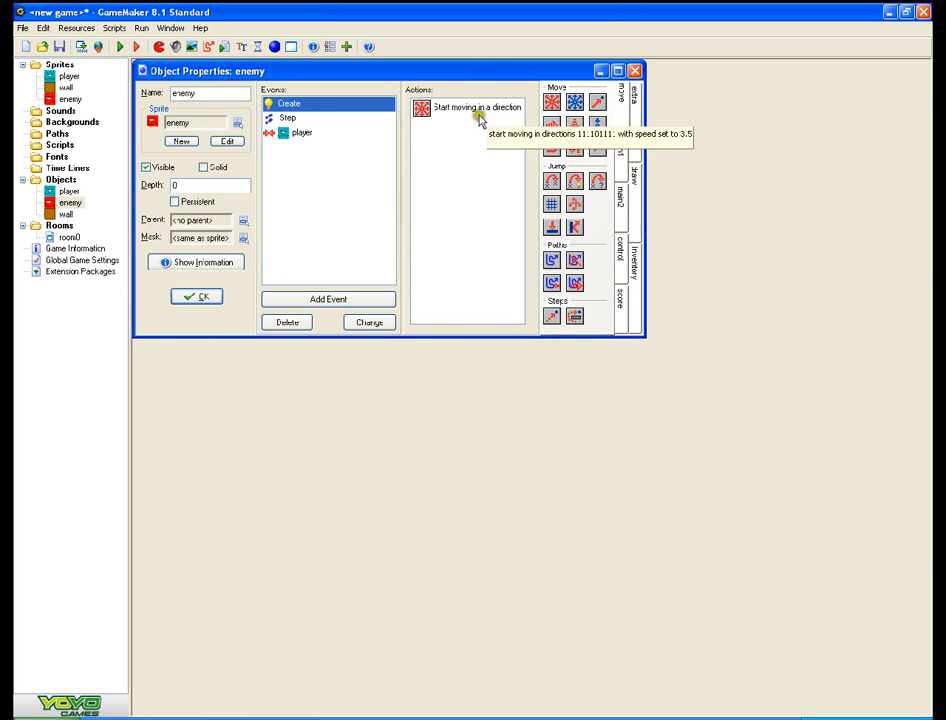
pyautogui.click(304, 140)
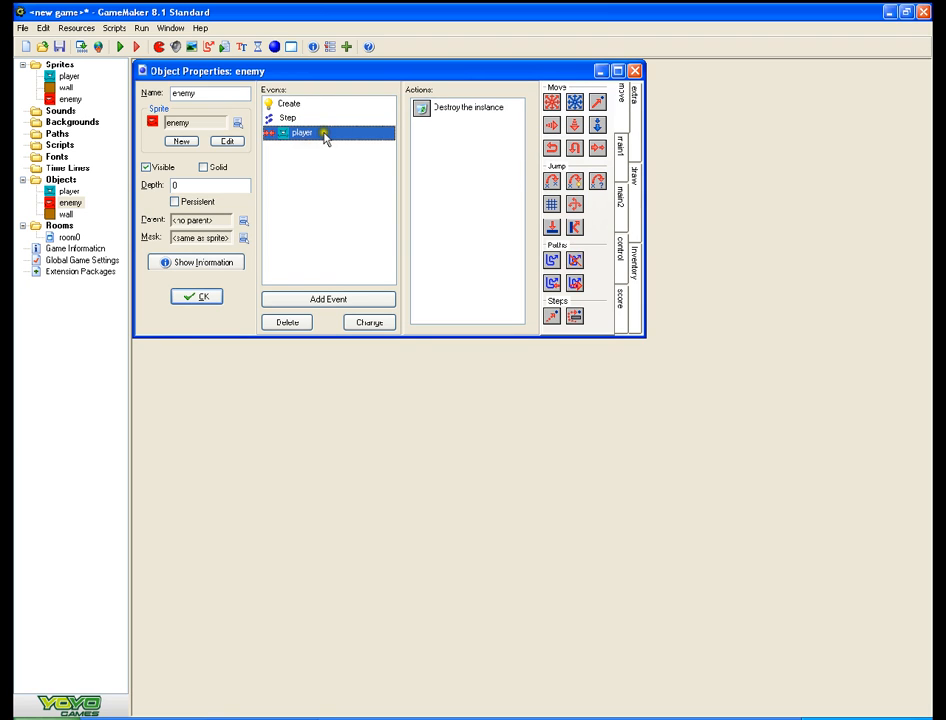
pyautogui.rightClick(325, 135)
pyautogui.click(360, 179)
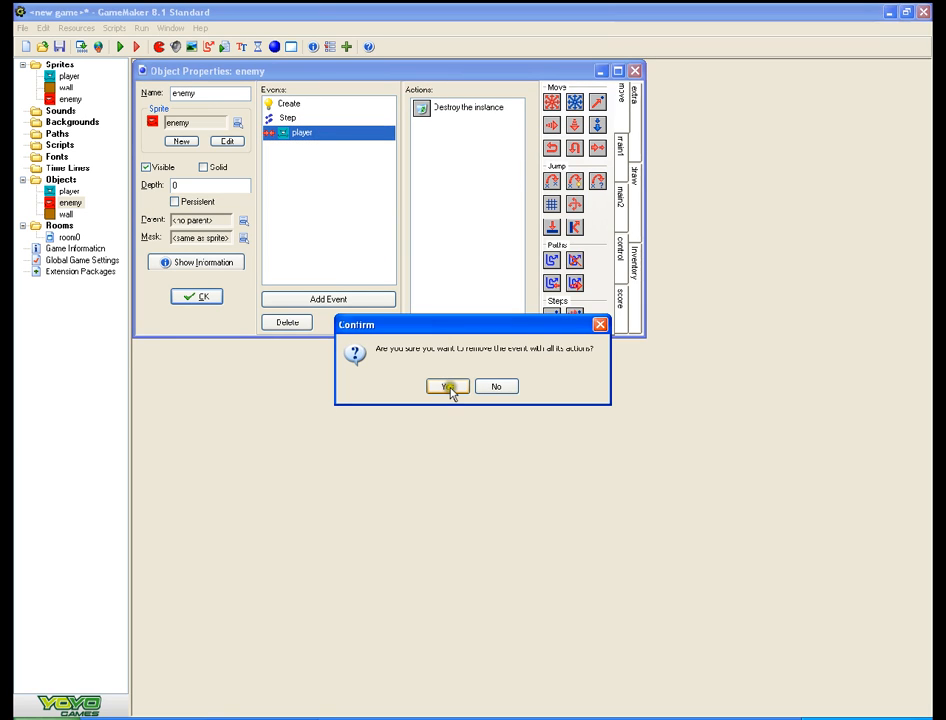
pyautogui.click(505, 388)
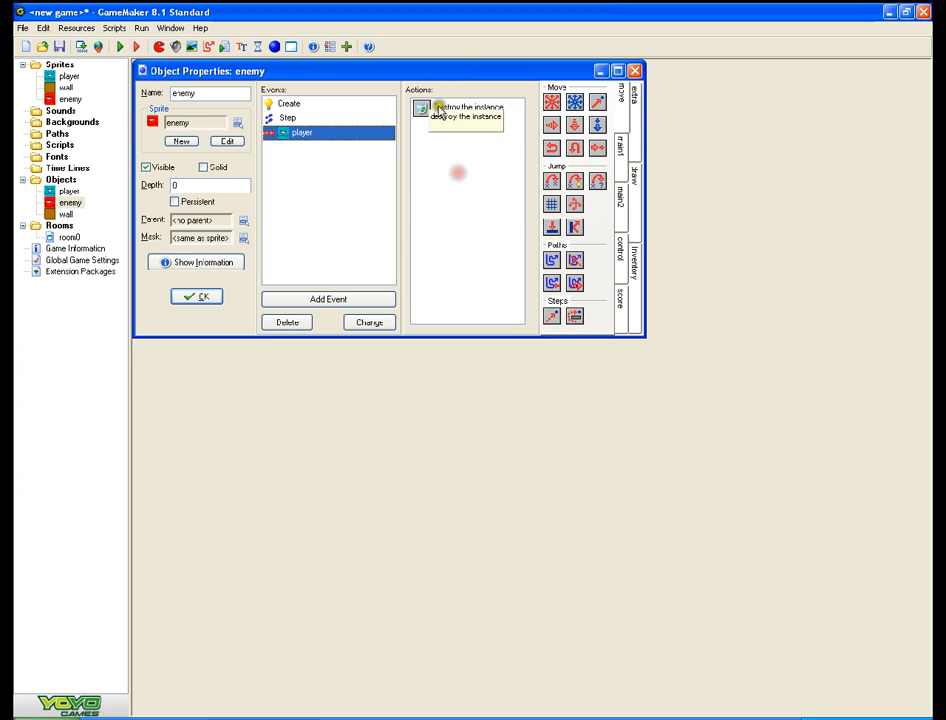
# - Replace the Destroy the Instance action in the enemy's player collision event with Jump to Start, and confirm the object's properties
pyautogui.rightClick(441, 108)
pyautogui.click(494, 176)
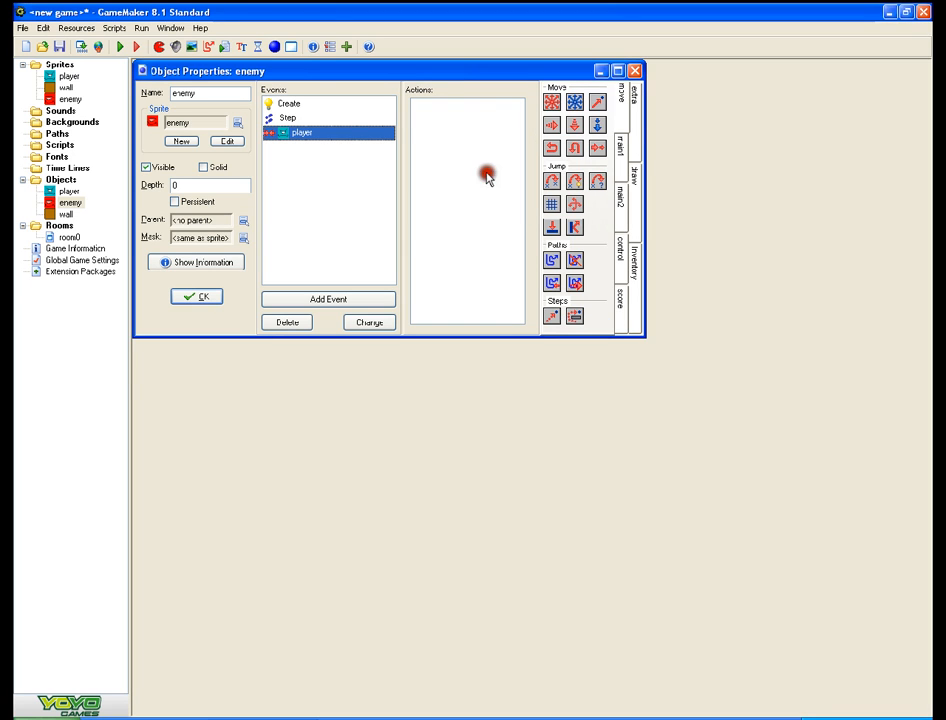
pyautogui.click(574, 181)
pyautogui.click(410, 472)
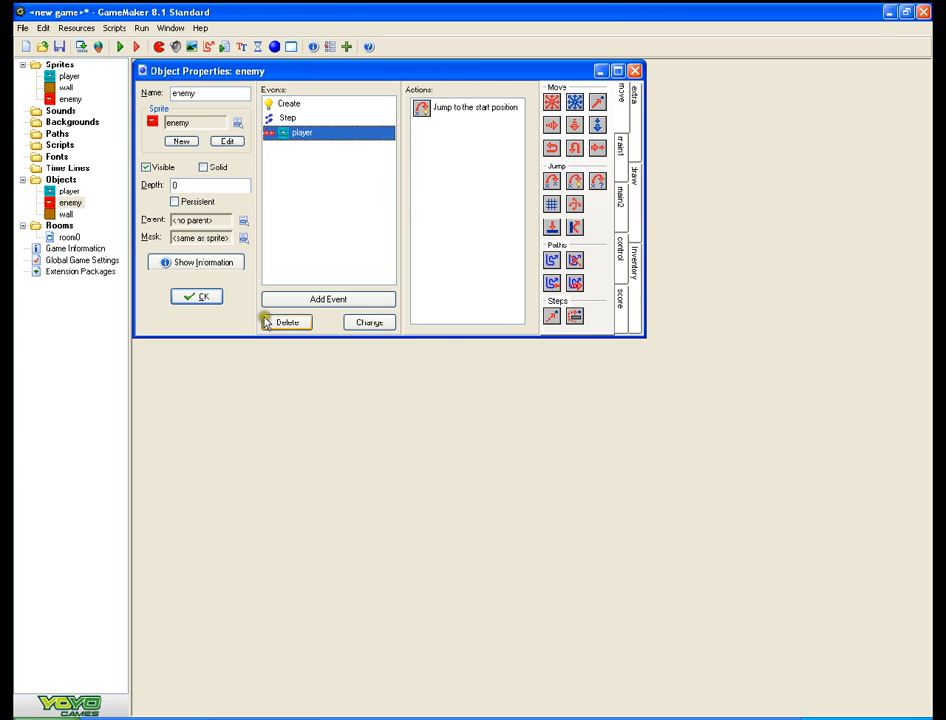
pyautogui.click(194, 297)
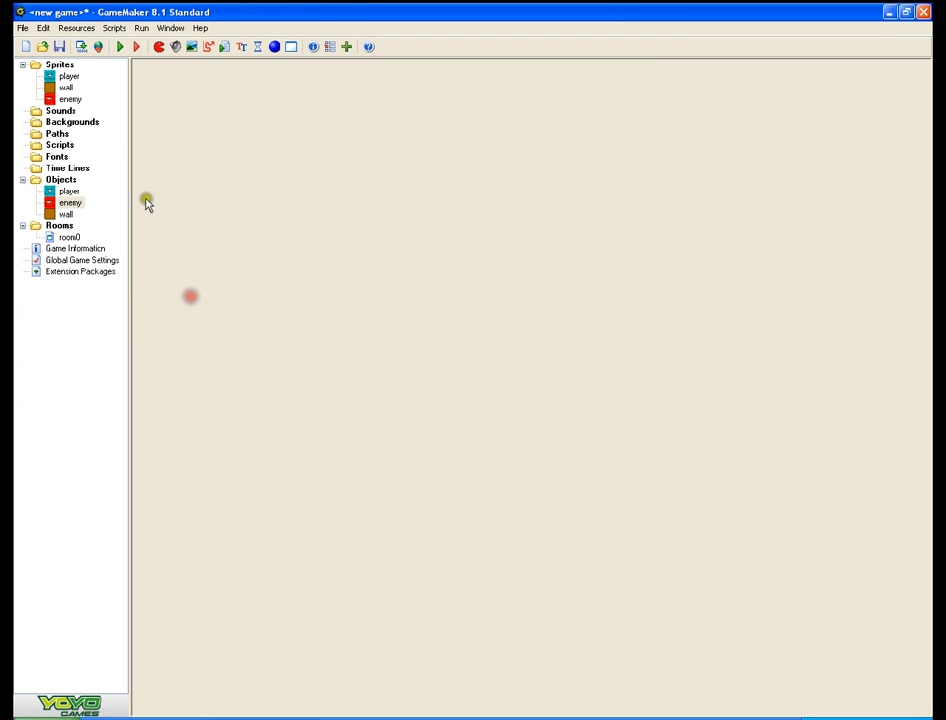
# - Check the layout of room0, close the room and run the game again
pyautogui.click(68, 238)
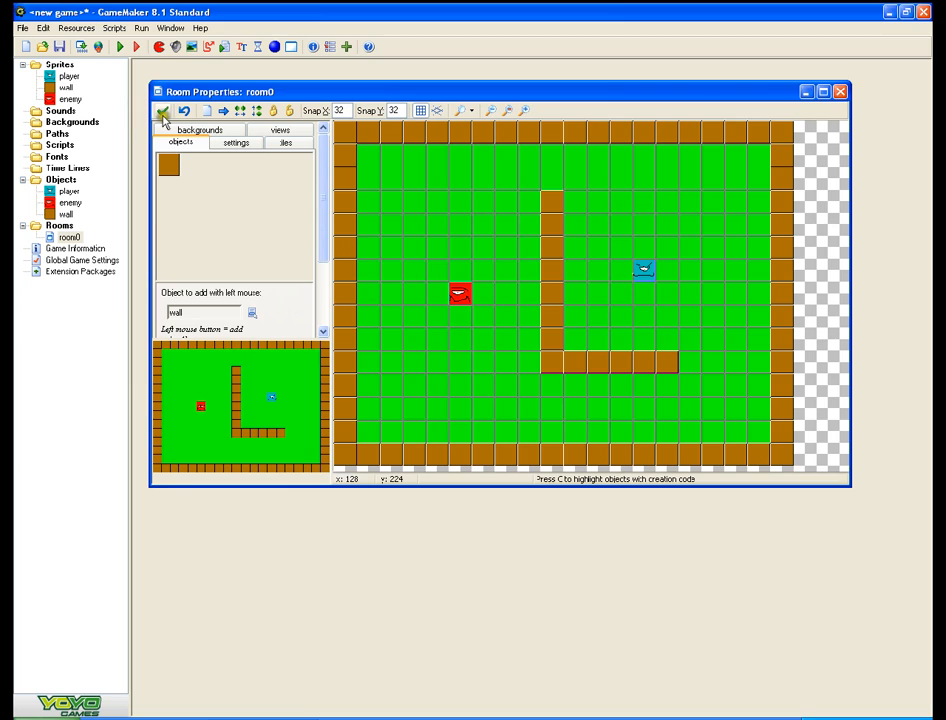
pyautogui.click(162, 110)
pyautogui.click(119, 46)
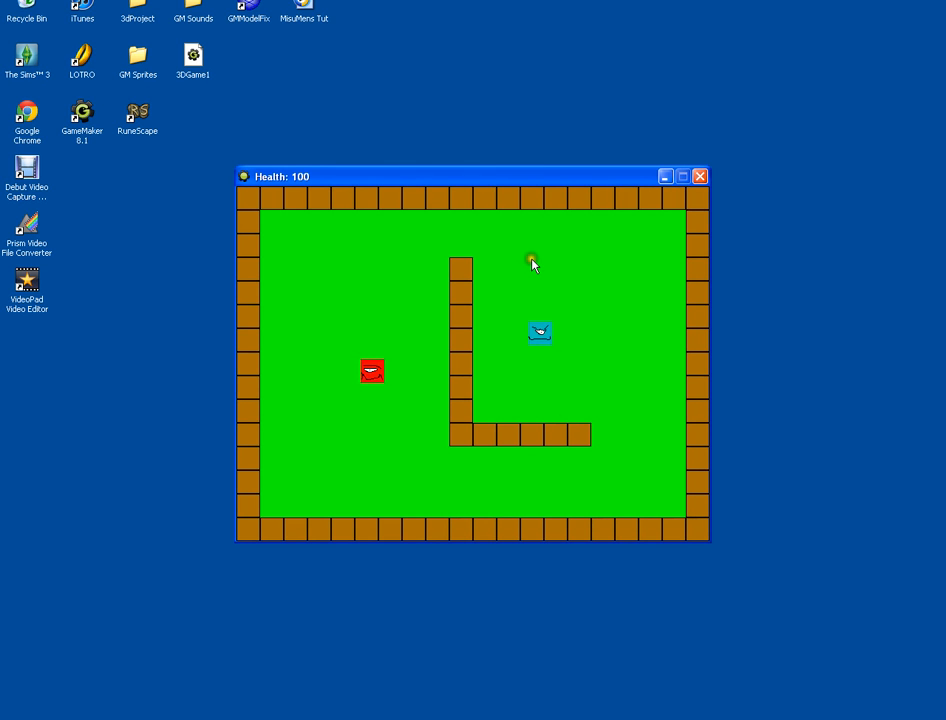
# - Guide the player around the inner wall to the enemy to test the revised collision behaviour
pyautogui.press('Up')
pyautogui.press('Left')
pyautogui.press('Up')
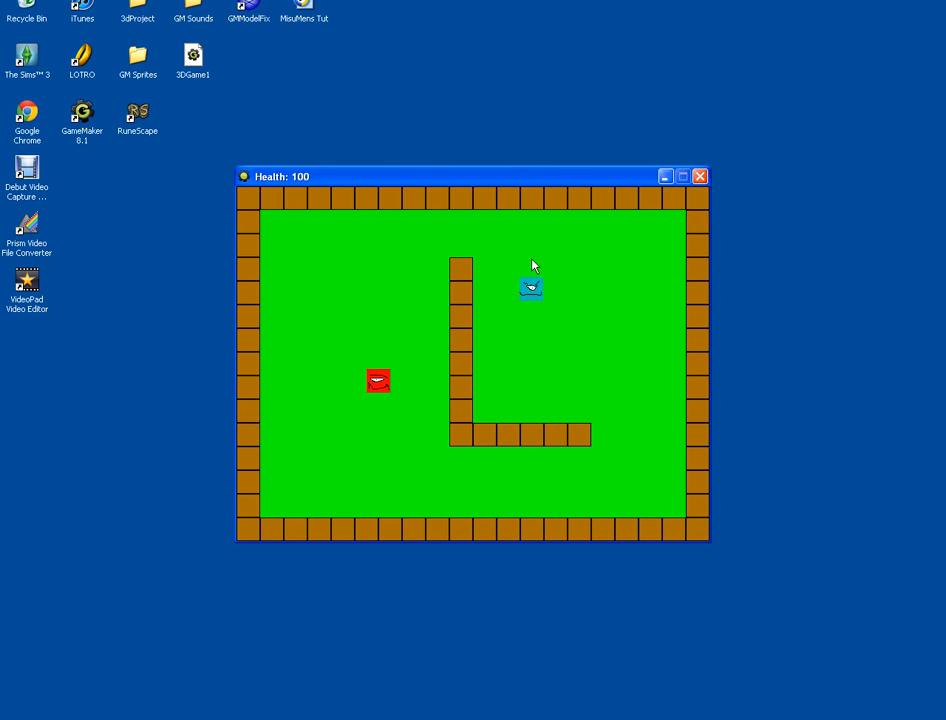
pyautogui.press('Up')
pyautogui.press('Left')
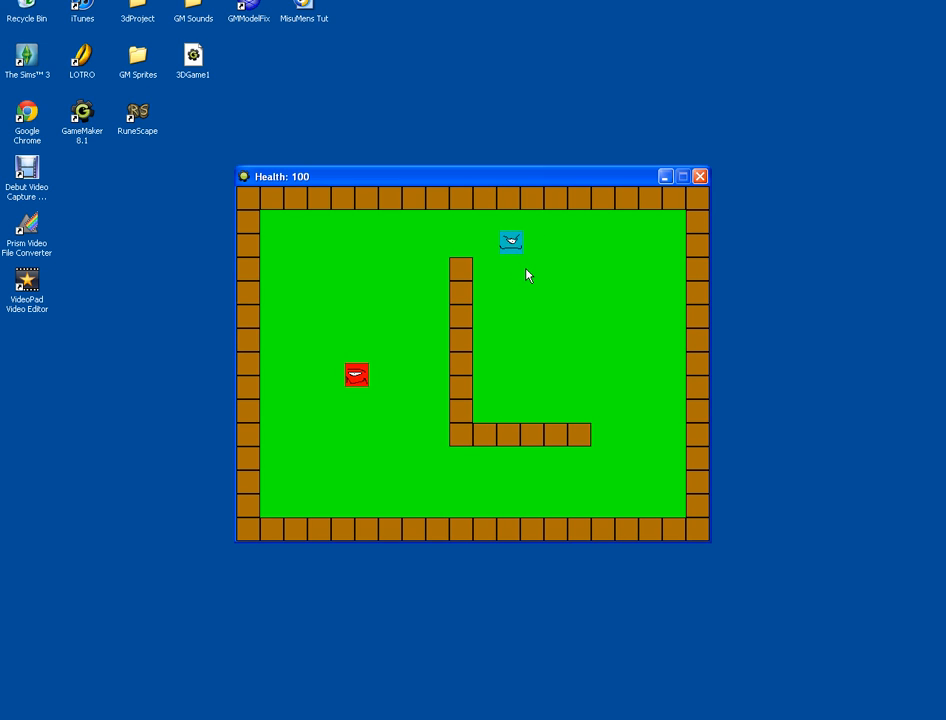
pyautogui.press('Up')
pyautogui.press('Down')
pyautogui.press('Left')
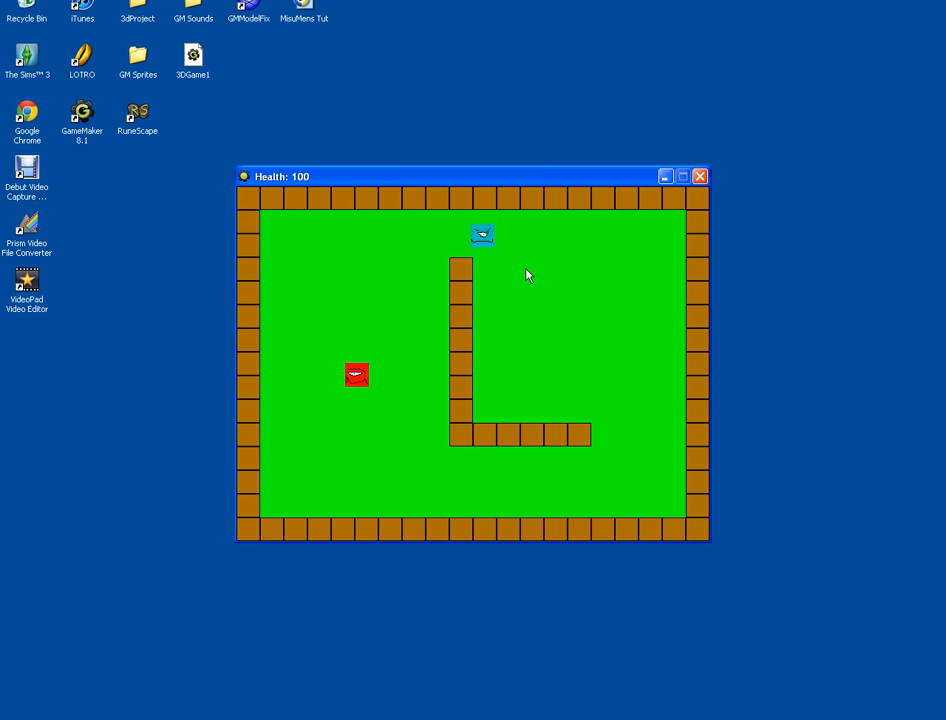
pyautogui.press('Left')
pyautogui.press('Down')
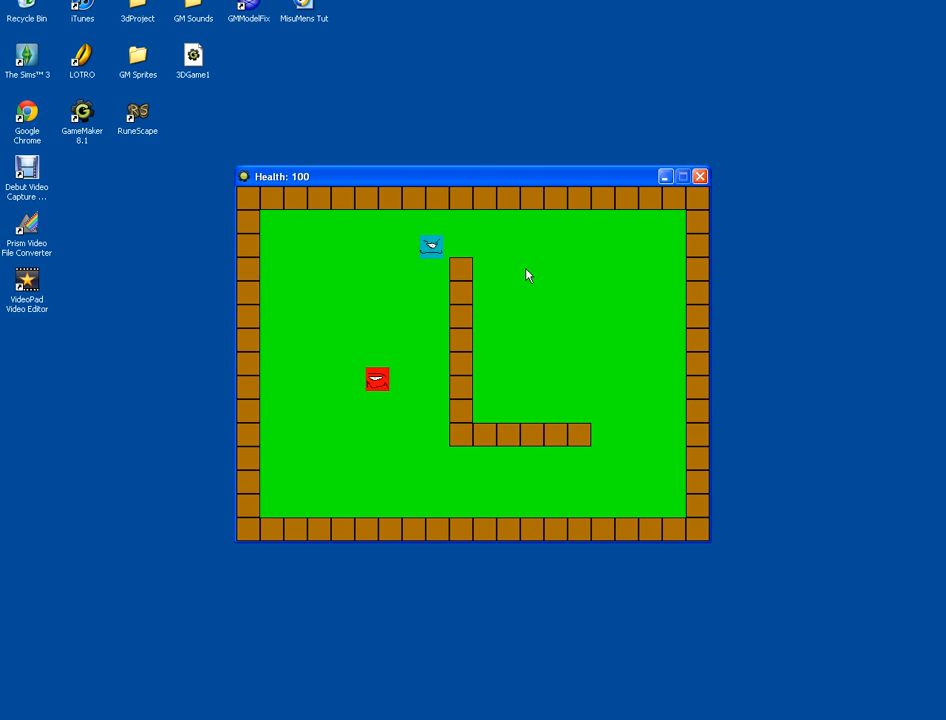
pyautogui.press('Left')
pyautogui.press('Down')
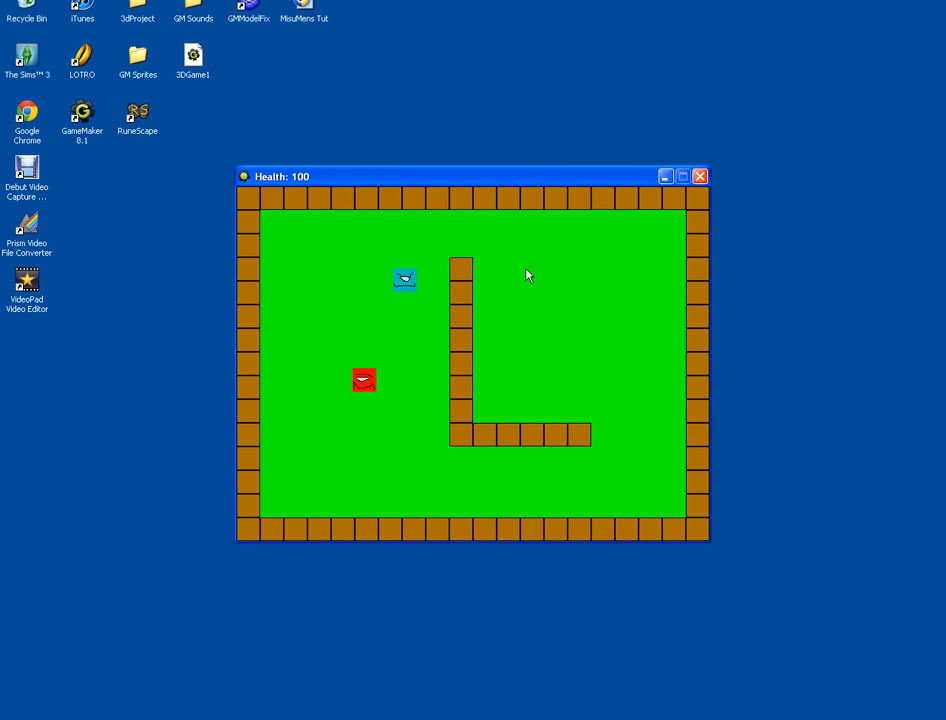
pyautogui.press('Down')
pyautogui.press('Left')
pyautogui.press('Down')
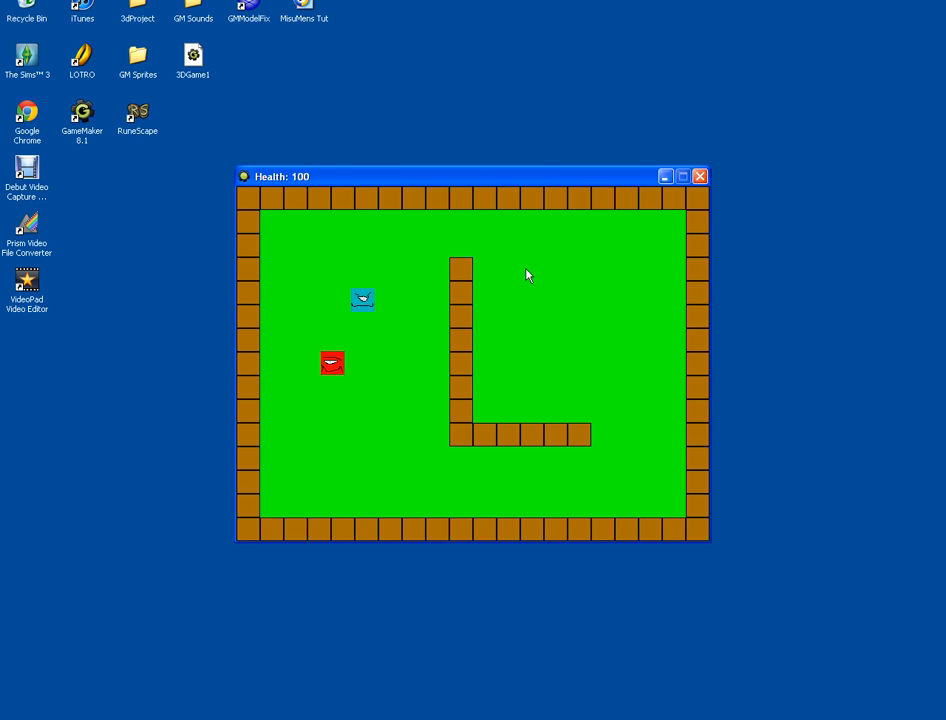
pyautogui.press('Left')
pyautogui.press('Down')
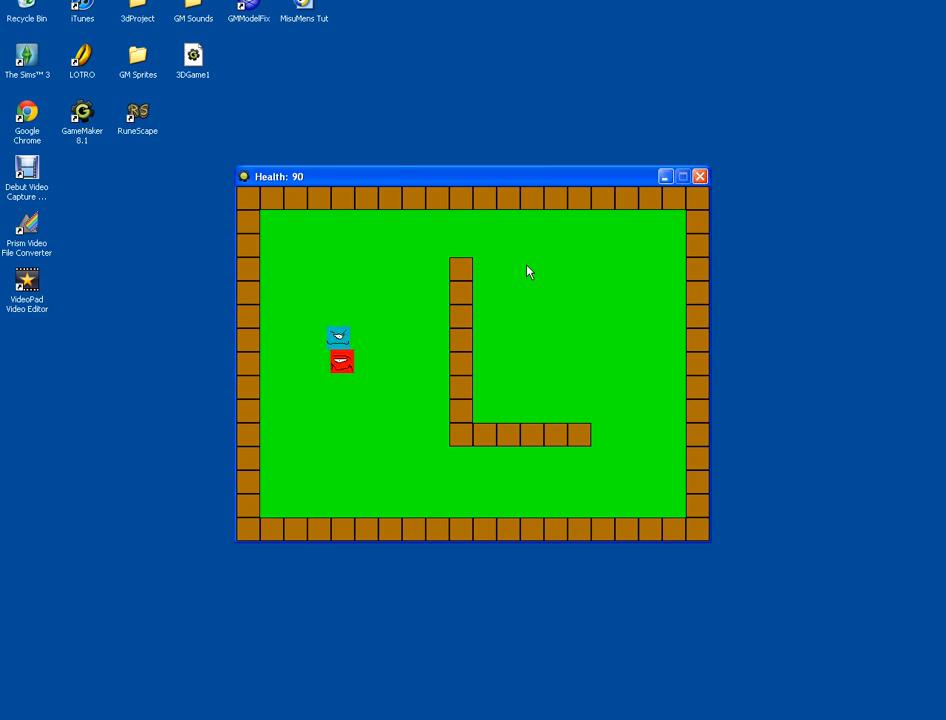
# - Keep colliding the player with the enemy until its health runs out to test the return to start
pyautogui.press('Down')
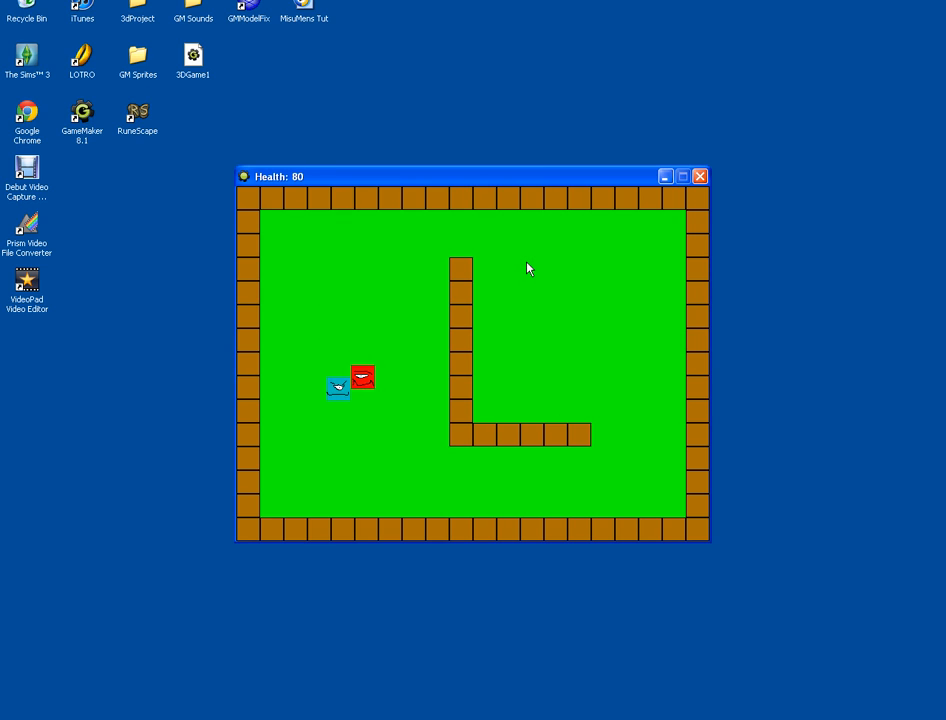
pyautogui.press('Down')
pyautogui.press('Up')
pyautogui.press('Right')
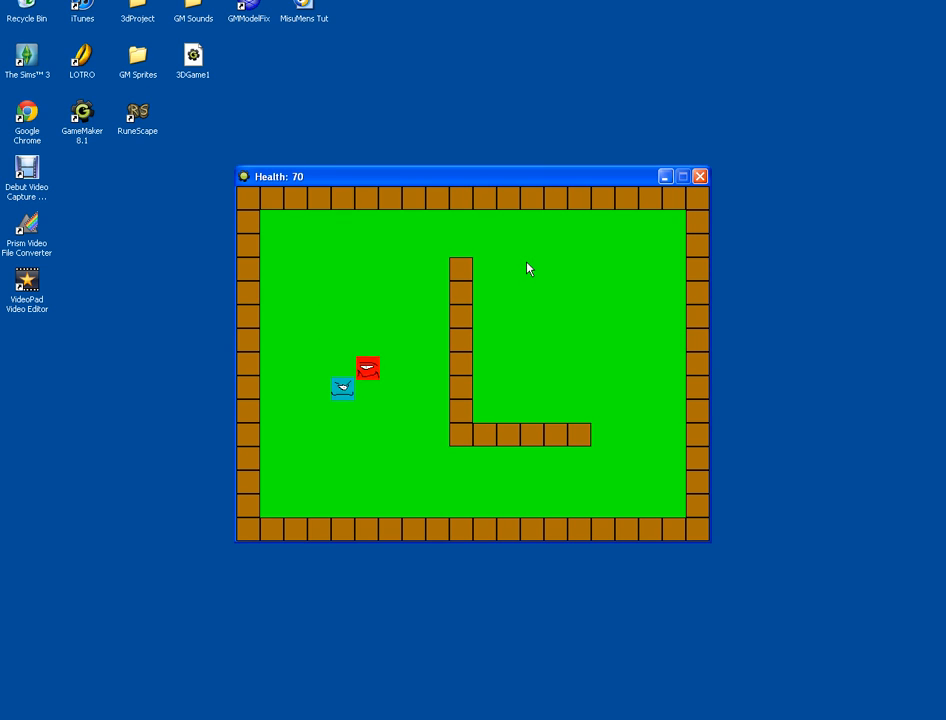
pyautogui.press('Up')
pyautogui.press('Right')
pyautogui.press('Down')
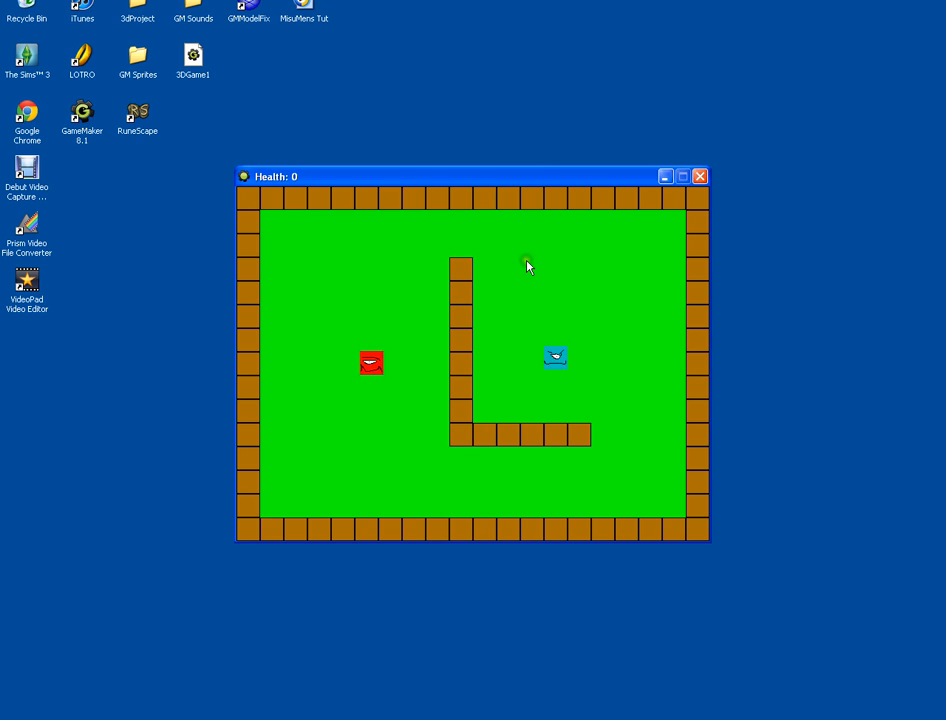
pyautogui.press('Up')
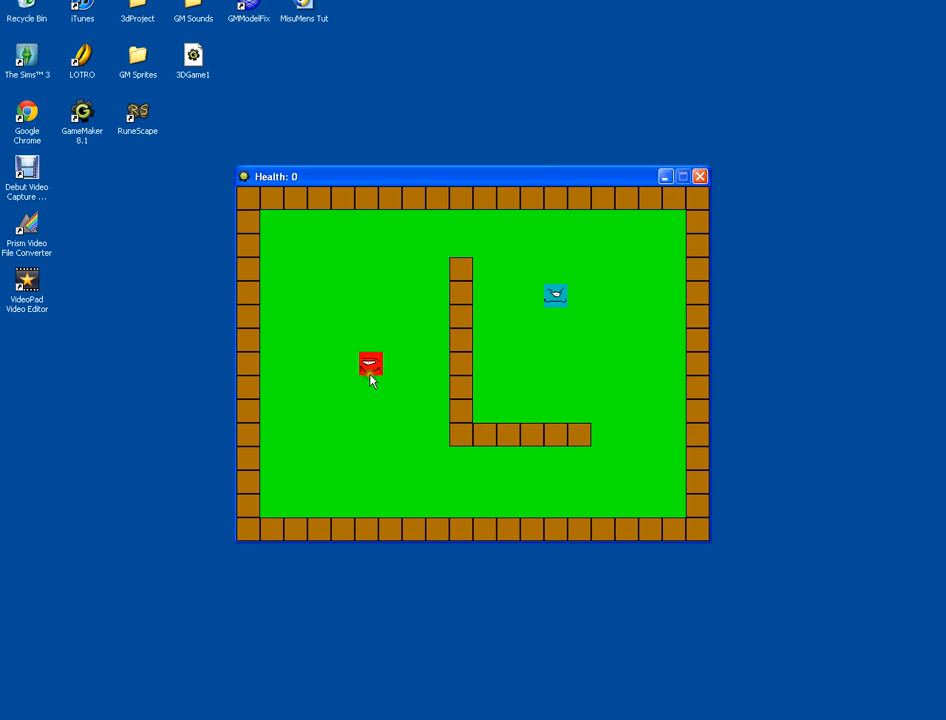
# - Guide the player over the inner wall to the enemy, collide with it to test the health loss, and close the game
pyautogui.press('Up')
pyautogui.press('Left')
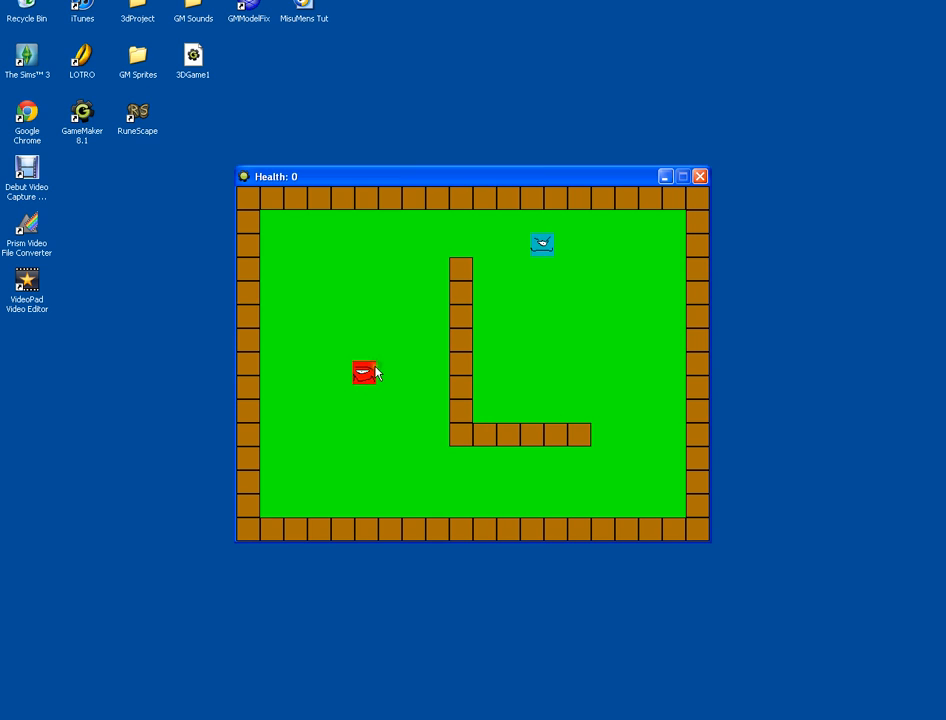
pyautogui.press('Left')
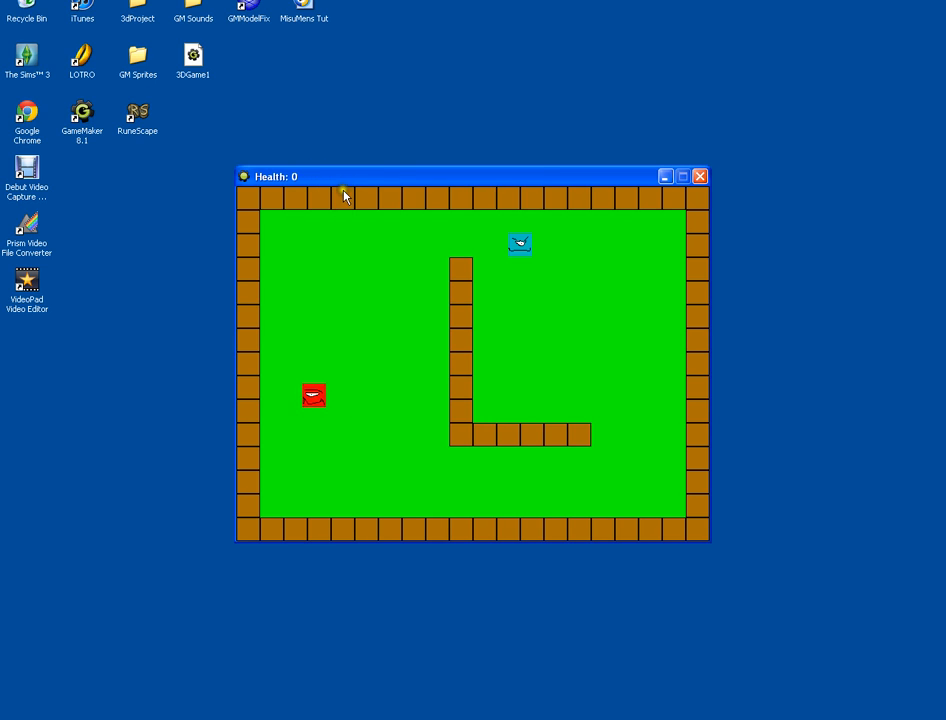
pyautogui.press('Left')
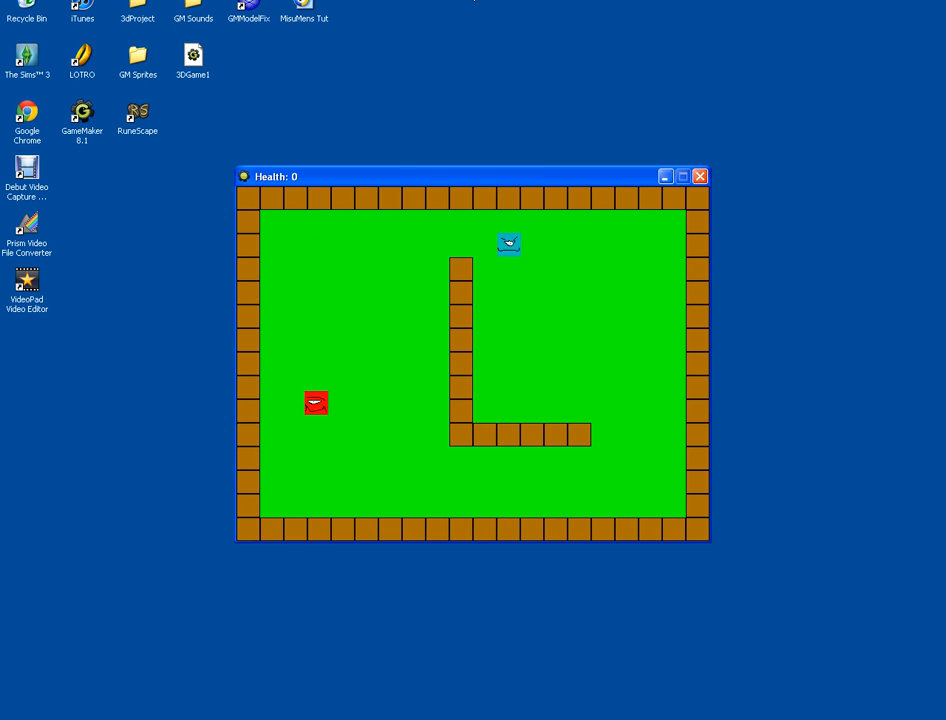
pyautogui.press('Up')
pyautogui.press('Left')
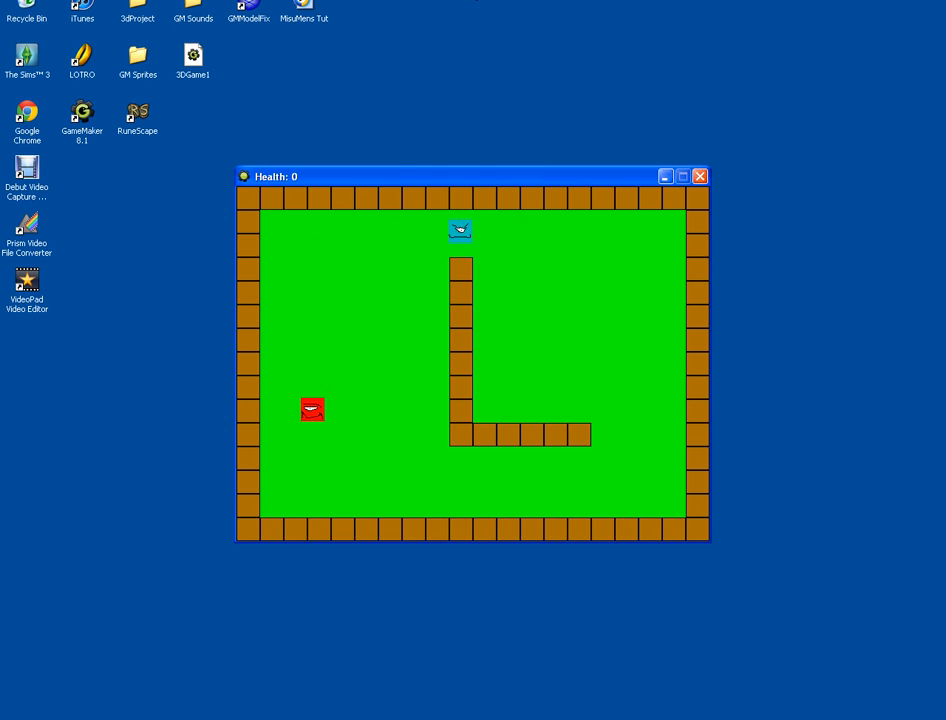
pyautogui.press('Down')
pyautogui.press('Left')
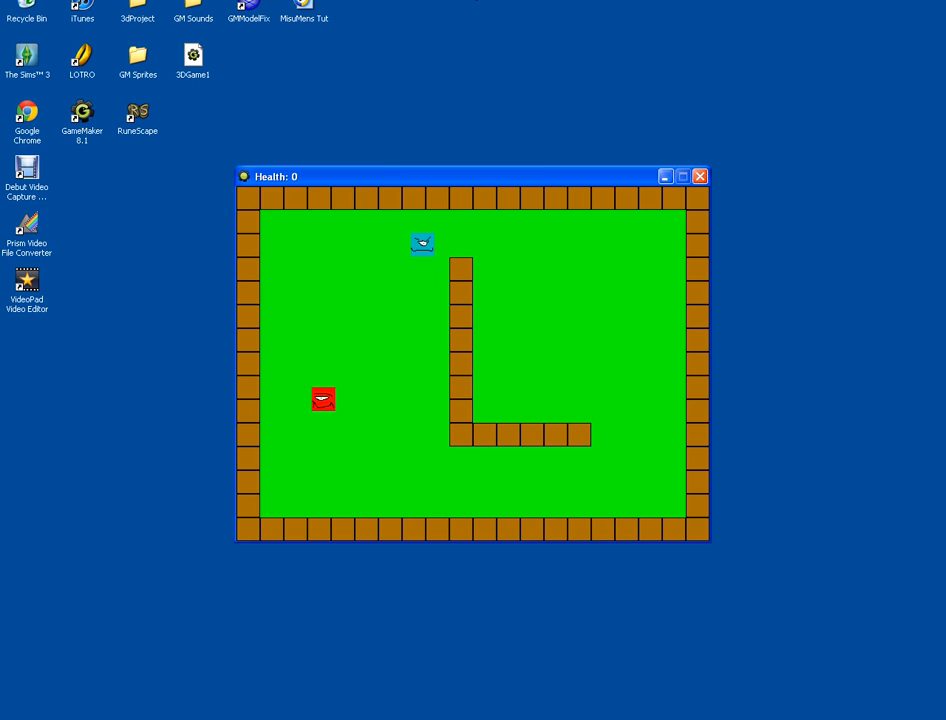
pyautogui.press('Down')
pyautogui.press('Left')
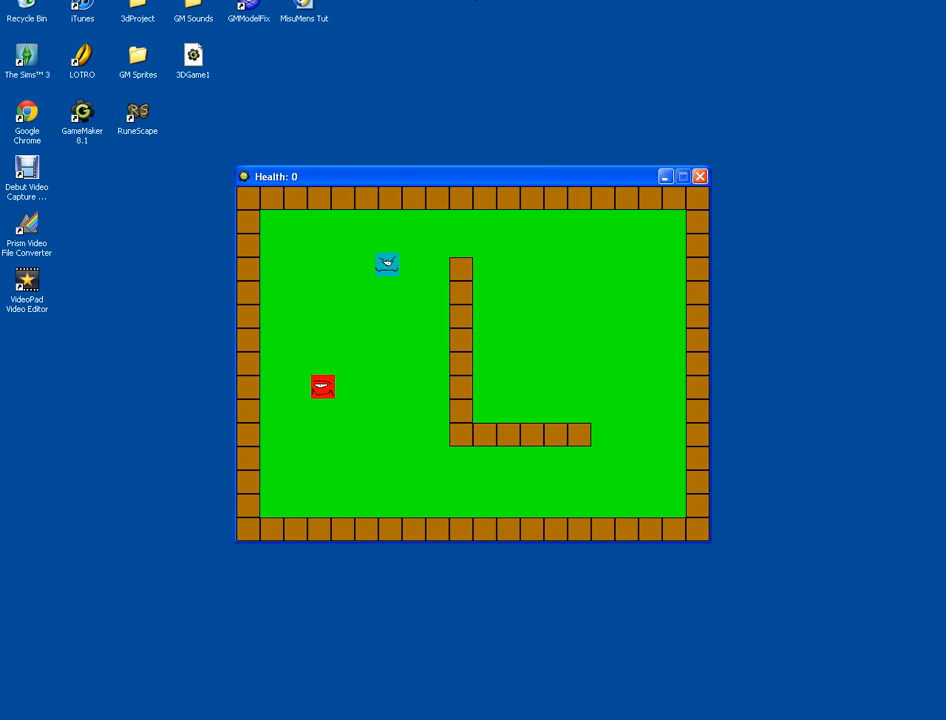
pyautogui.press('Down')
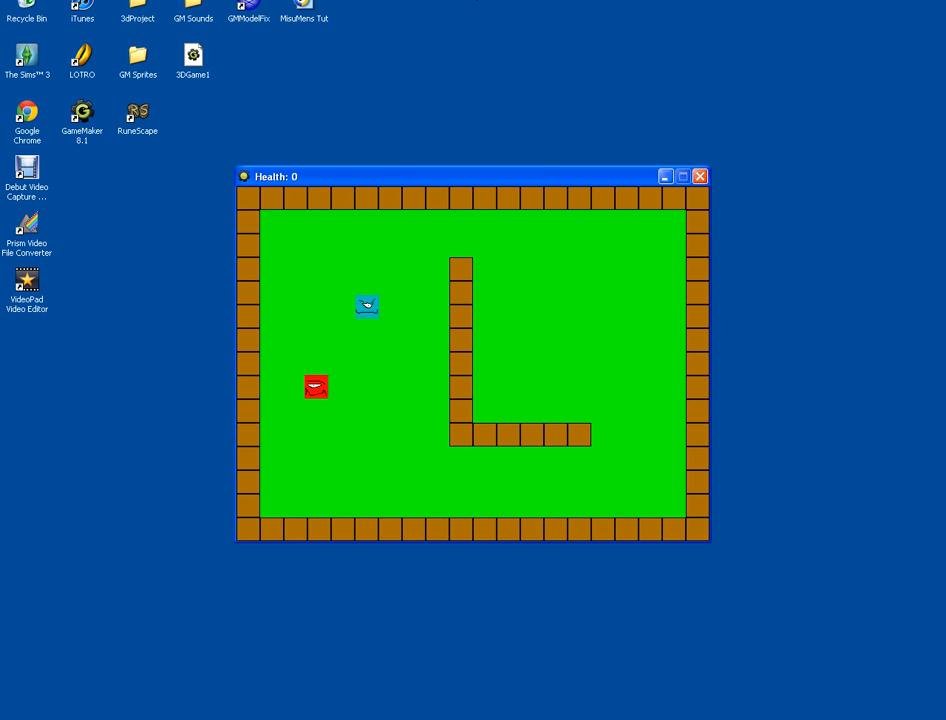
pyautogui.press('Left')
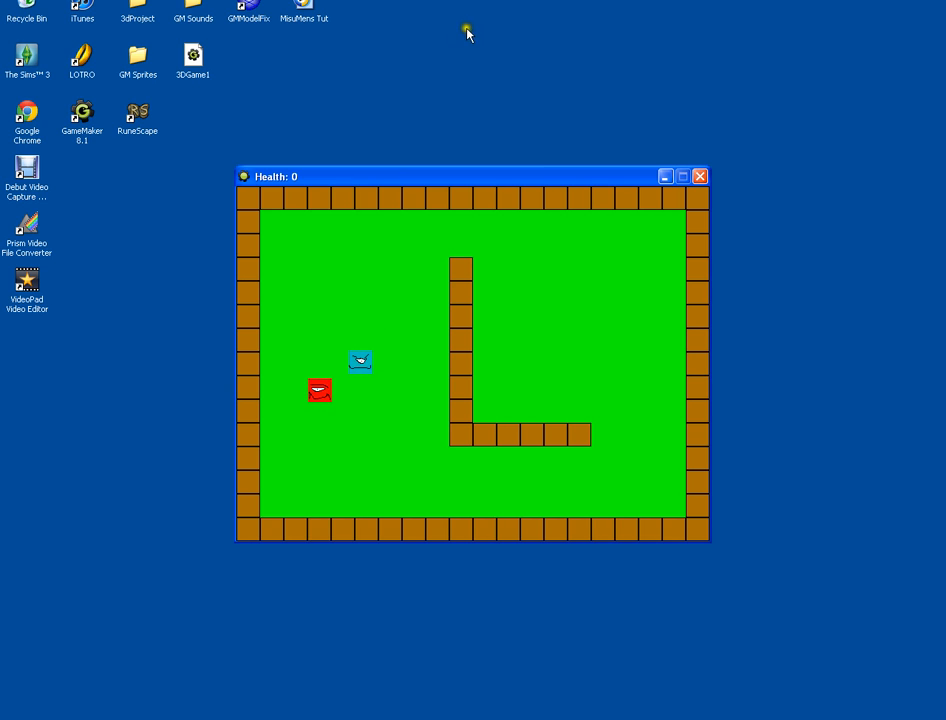
pyautogui.press('Down')
pyautogui.press('Left')
pyautogui.press('Right')
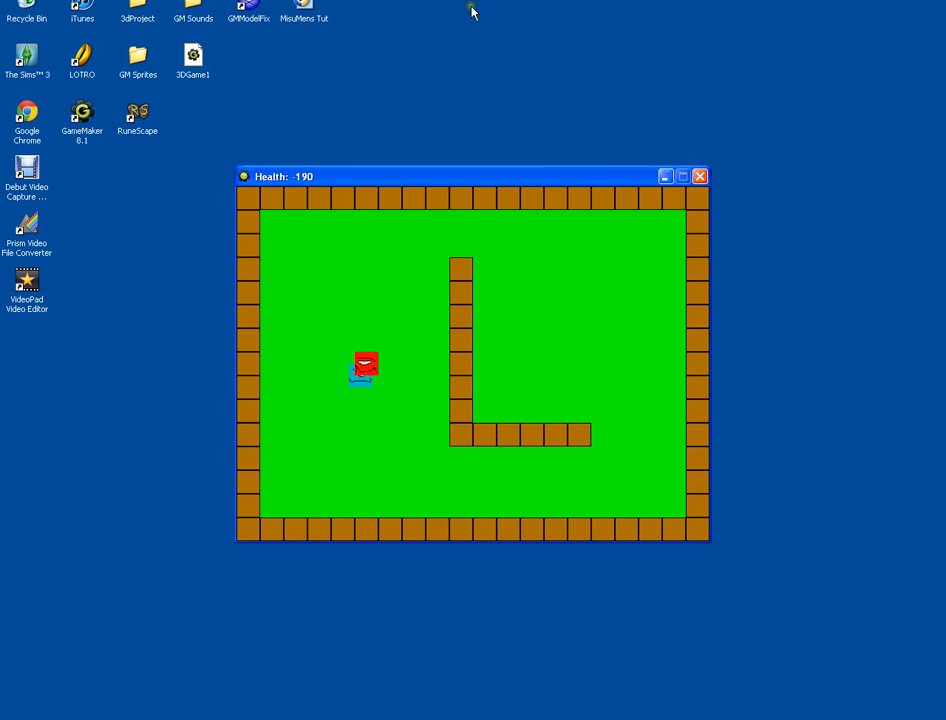
pyautogui.press('Escape')
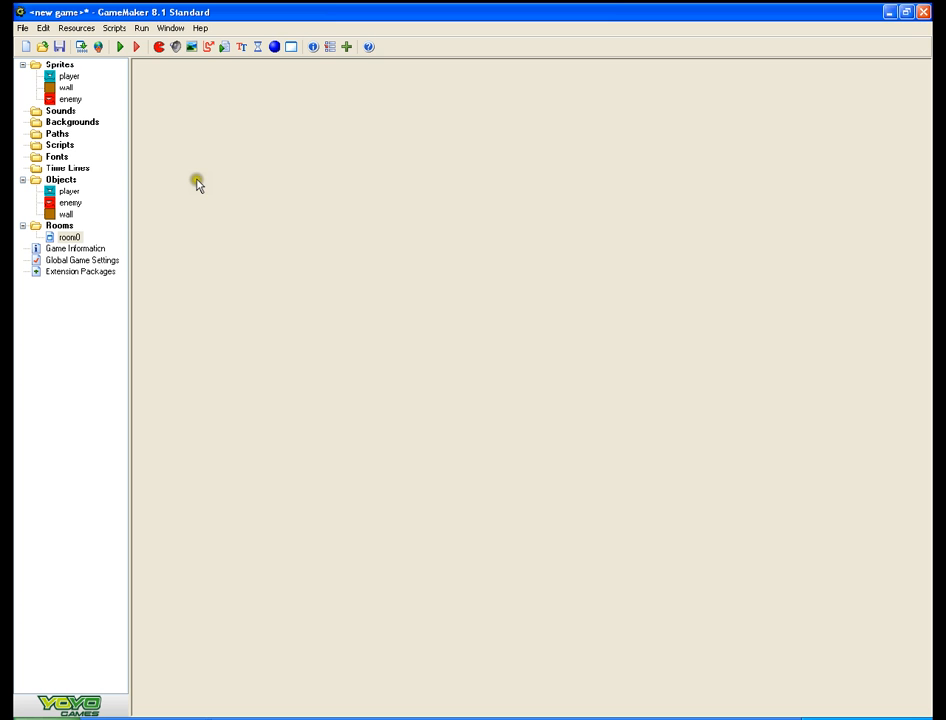
# - Move the Set Health action above the score caption action in the player's Create event, and check its value
pyautogui.doubleClick(62, 191)
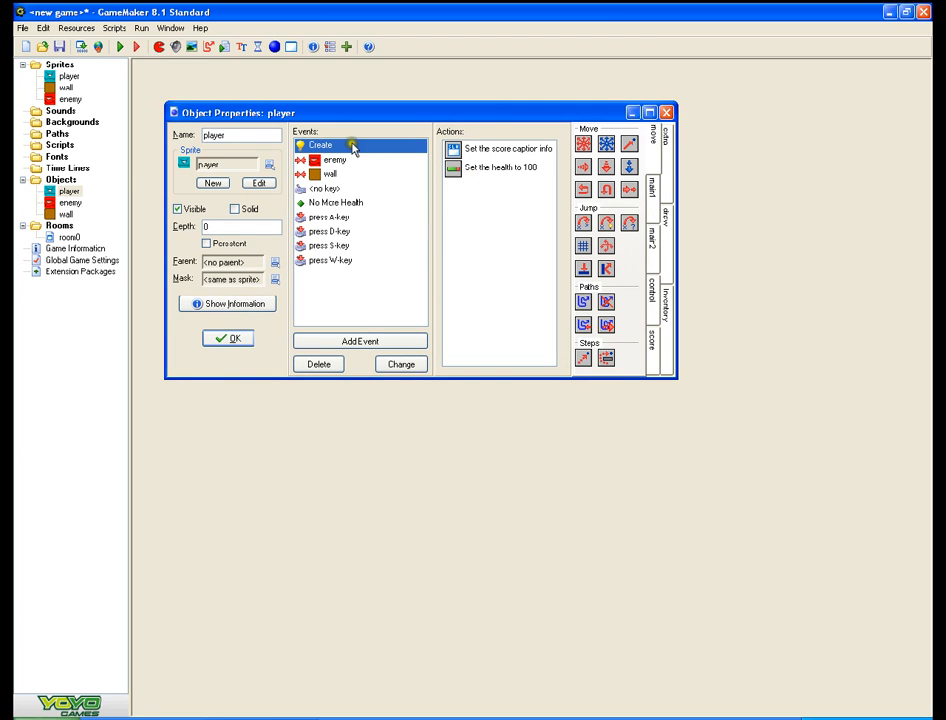
pyautogui.moveTo(469, 152); pyautogui.dragTo(471, 217)
pyautogui.click(472, 150)
pyautogui.doubleClick(472, 150)
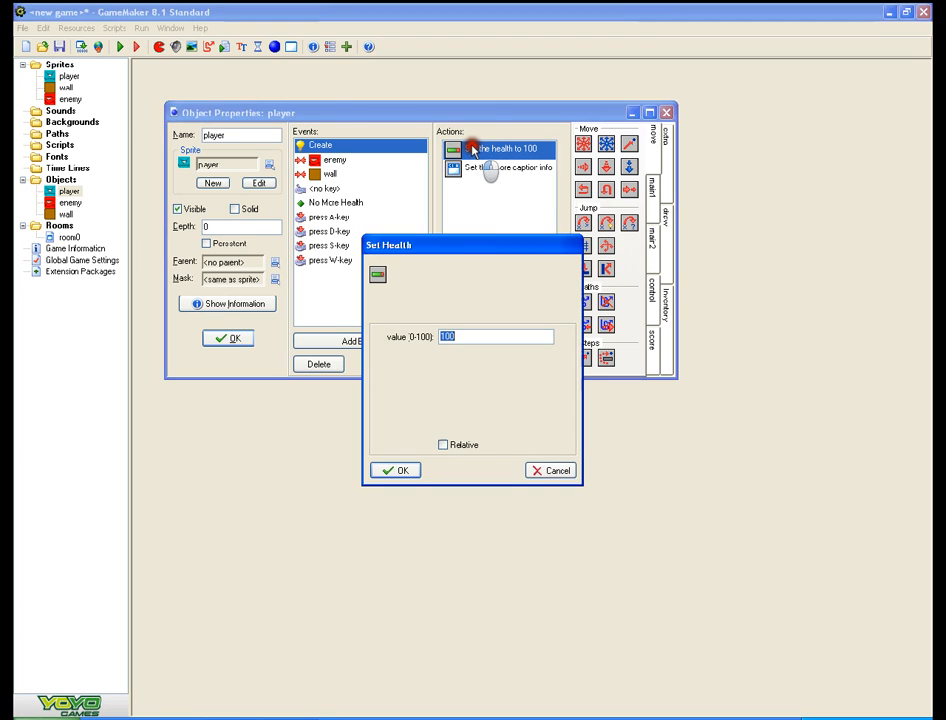
pyautogui.click(548, 471)
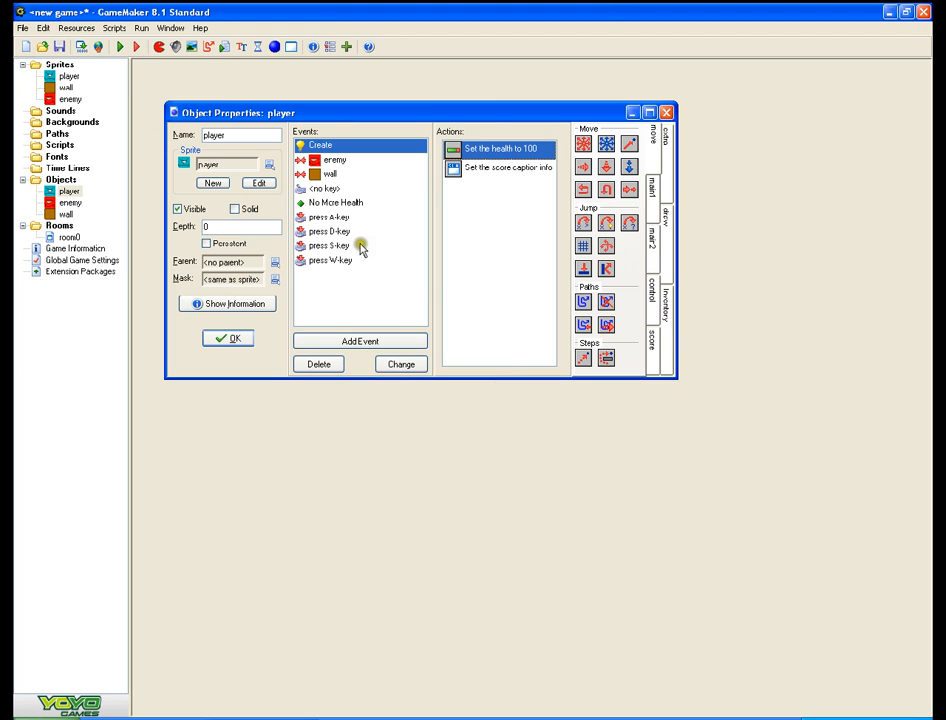
# - Add a Set Health action with value 100 after the Jump to Start action in the player's No More Health event
pyautogui.click(331, 203)
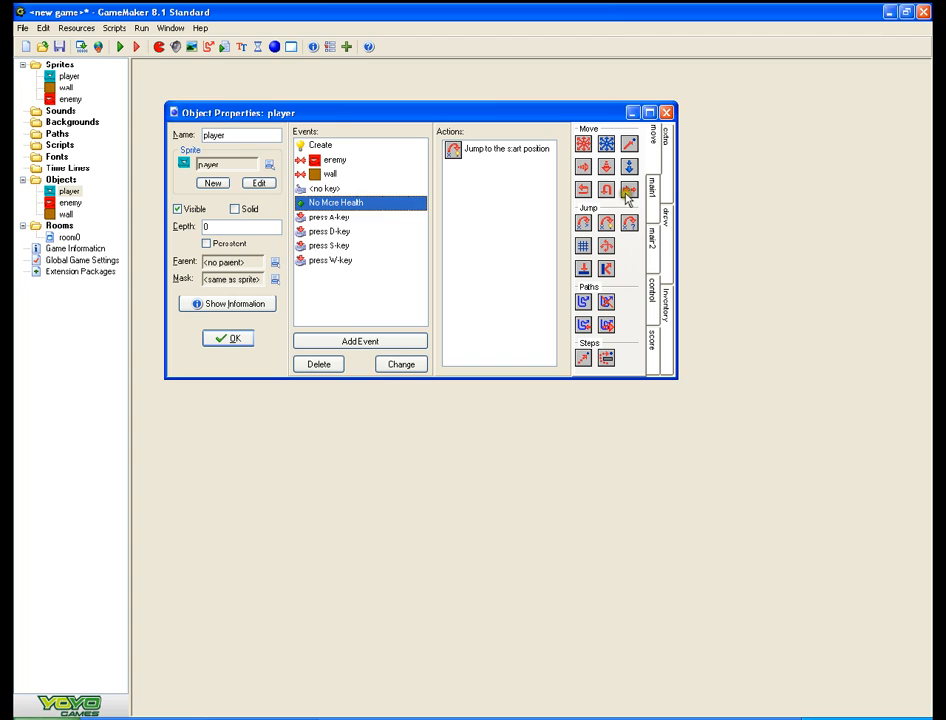
pyautogui.click(651, 342)
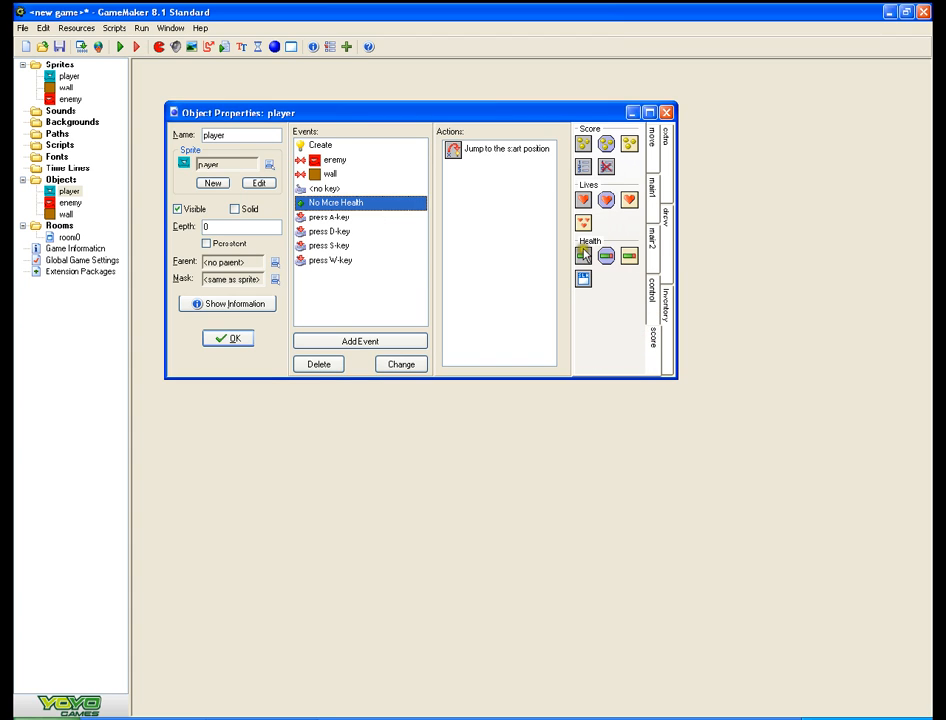
pyautogui.moveTo(580, 254); pyautogui.dragTo(551, 249)
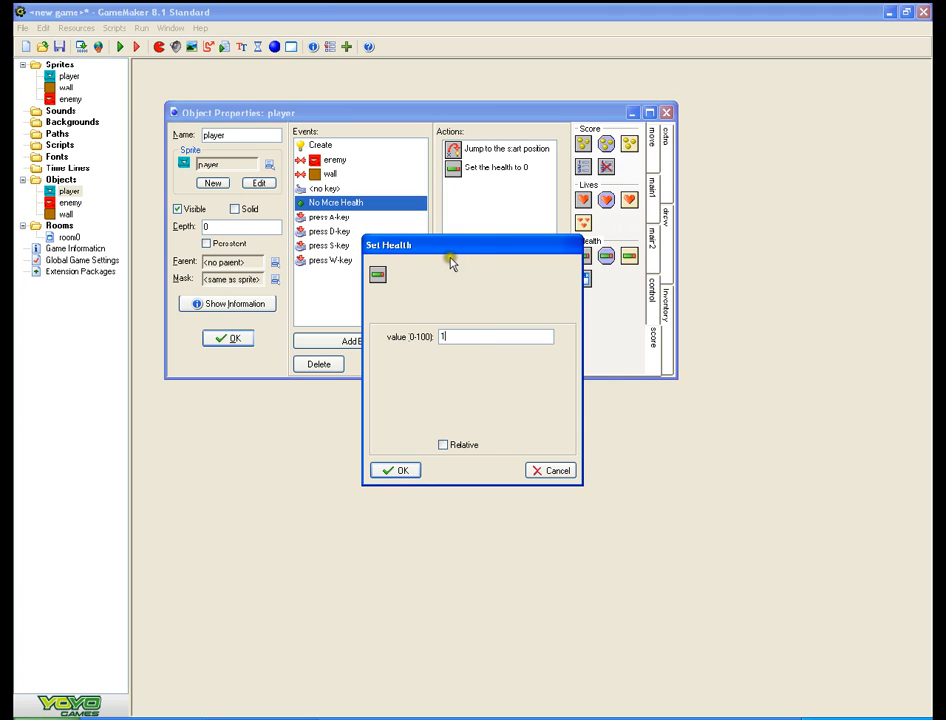
pyautogui.click(405, 470)
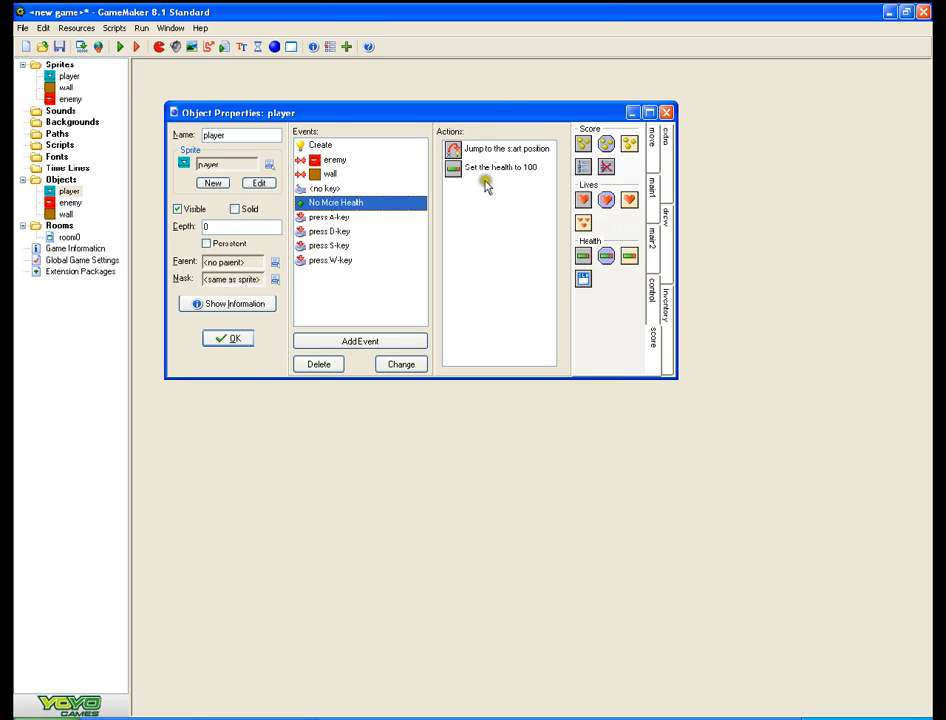
pyautogui.moveTo(476, 143)
pyautogui.mouseDown()
pyautogui.moveTo(490, 175)
pyautogui.moveTo(473, 215)
pyautogui.mouseUp()
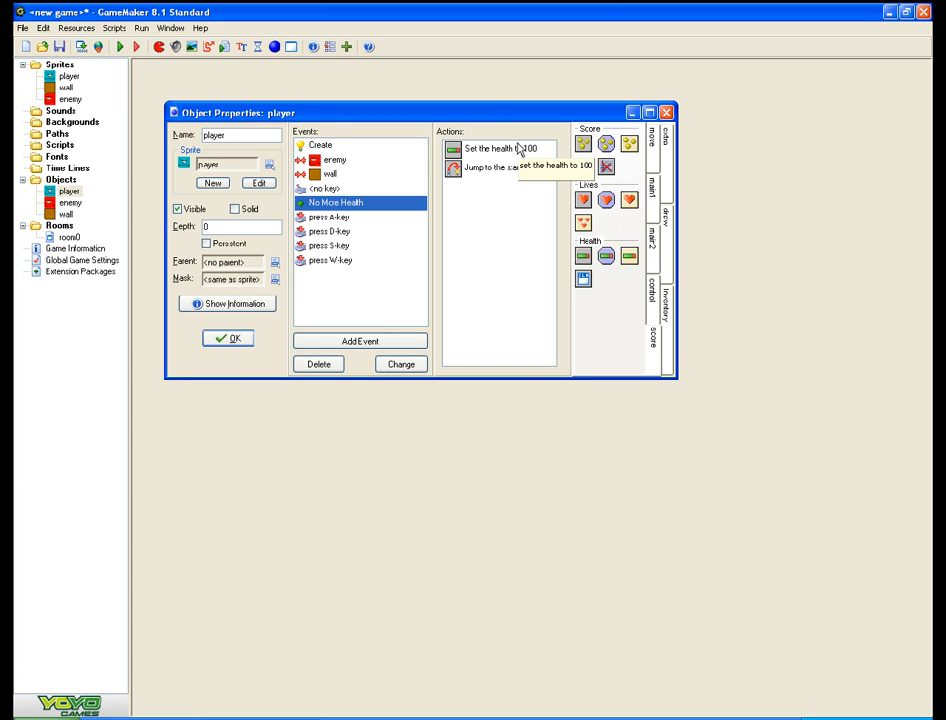
pyautogui.moveTo(519, 148); pyautogui.dragTo(500, 194)
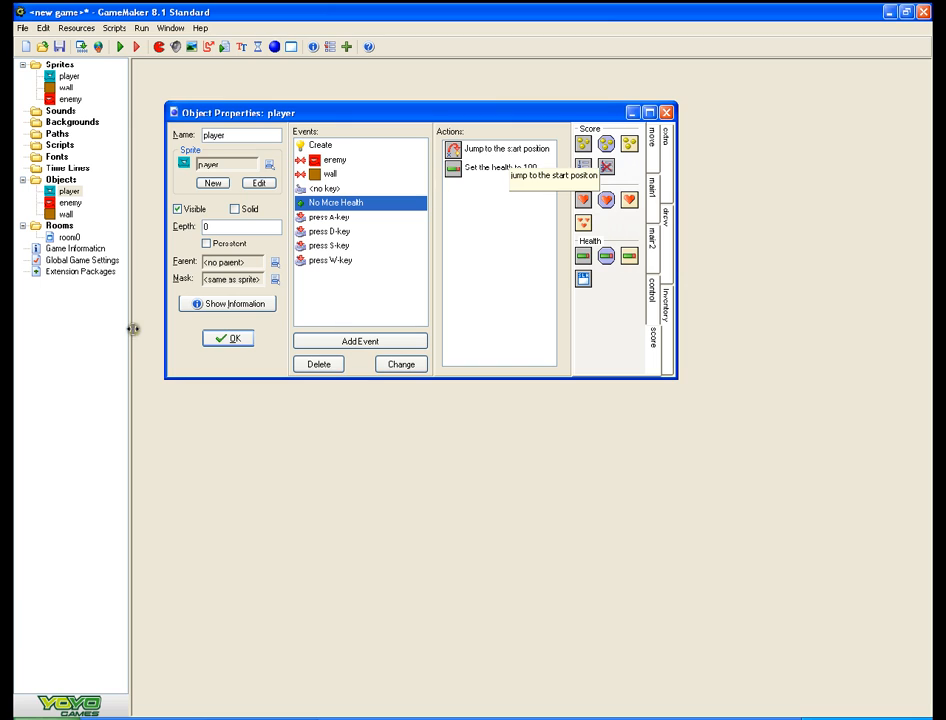
# - Confirm the player object's properties, run the game to check it, and close it again
pyautogui.click(215, 338)
pyautogui.click(101, 44)
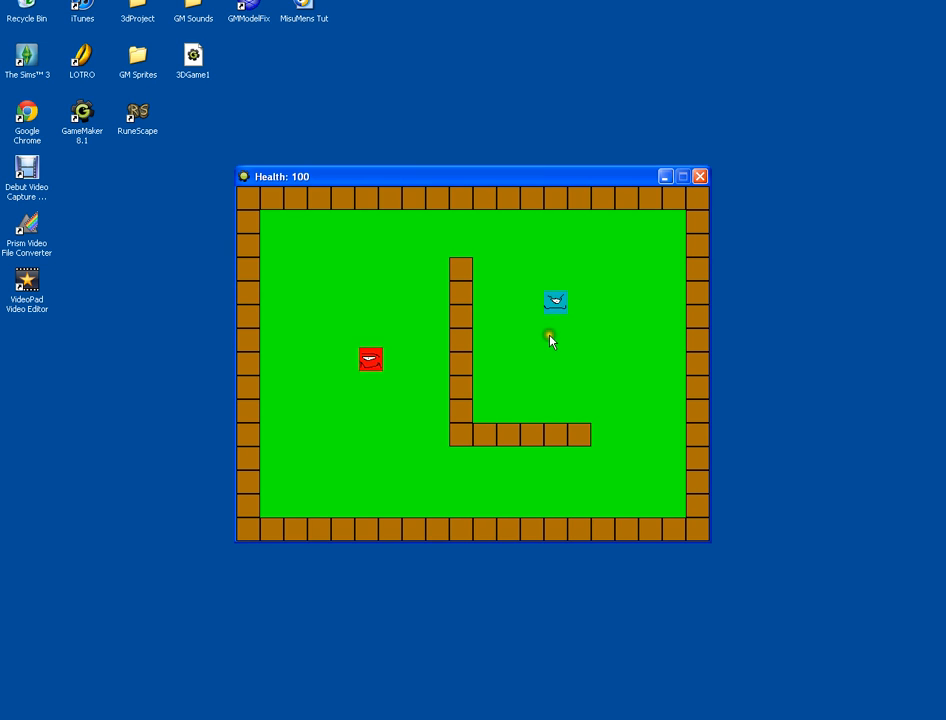
pyautogui.press('Escape')
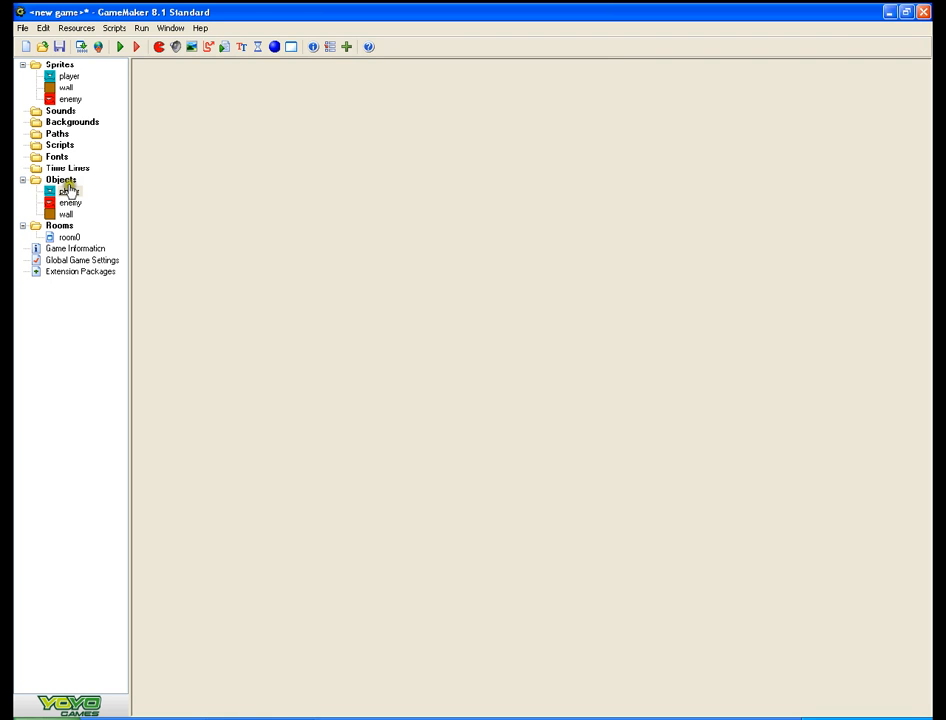
# - Review the player object's drawing actions and the Set Health action in its enemy collision event, and close its properties
pyautogui.doubleClick(68, 191)
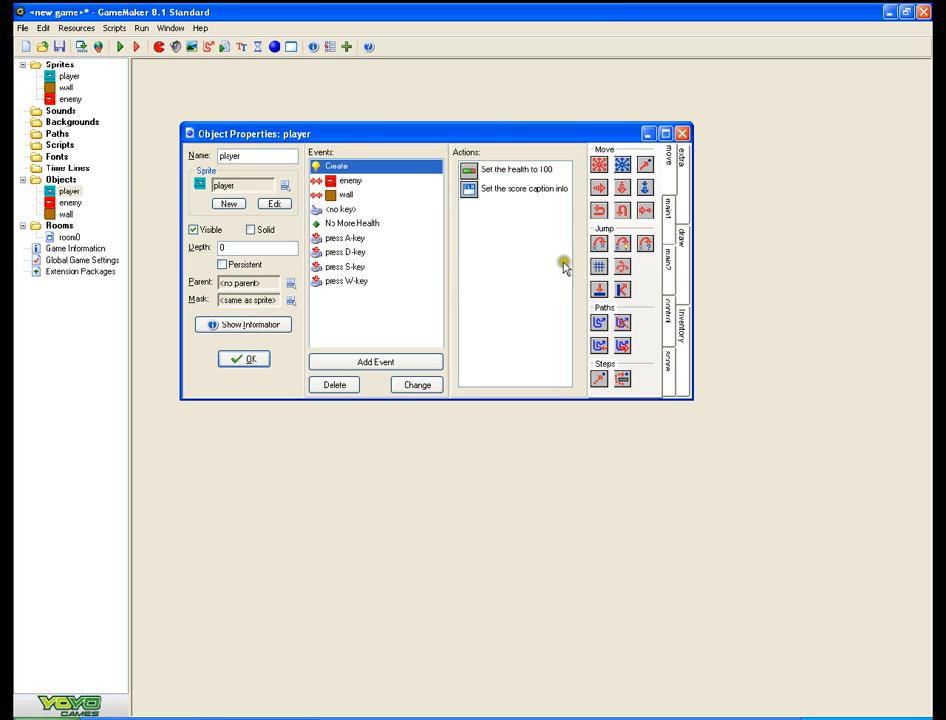
pyautogui.click(682, 240)
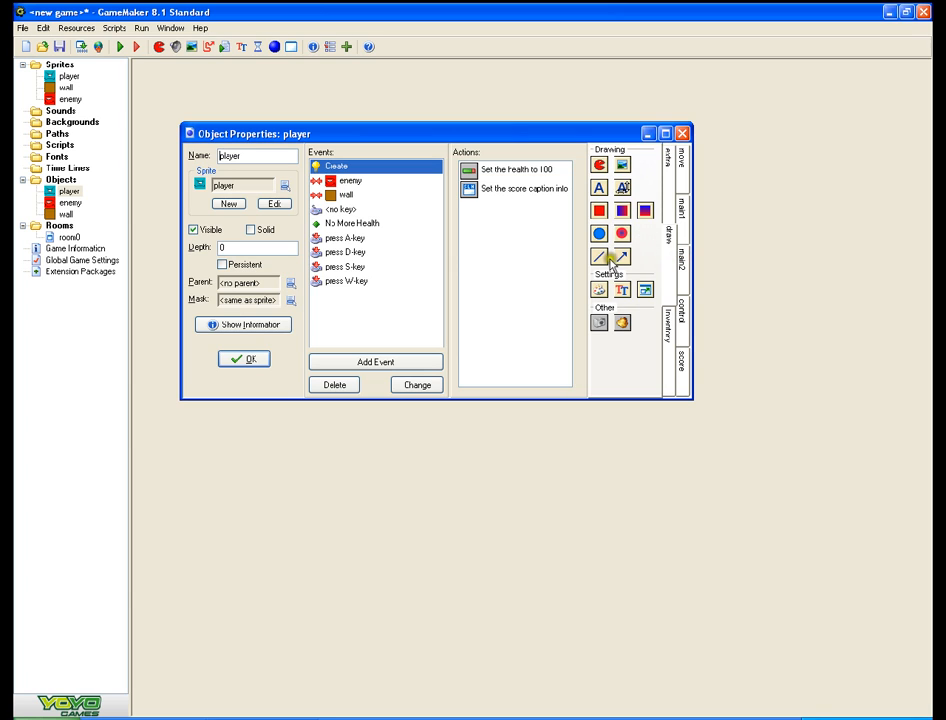
pyautogui.click(681, 180)
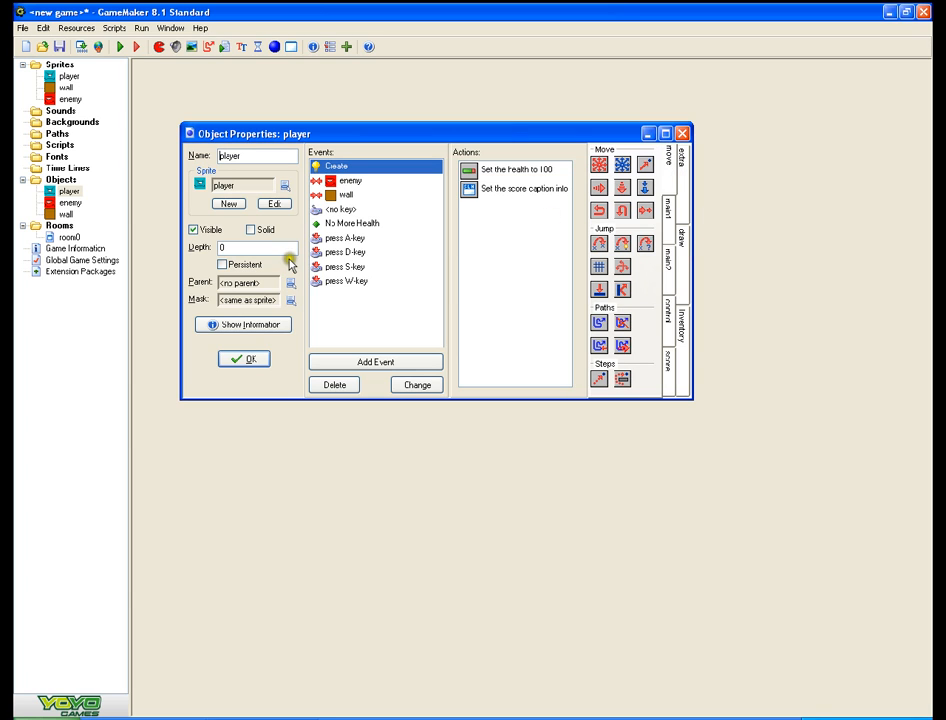
pyautogui.click(340, 181)
pyautogui.rightClick(520, 173)
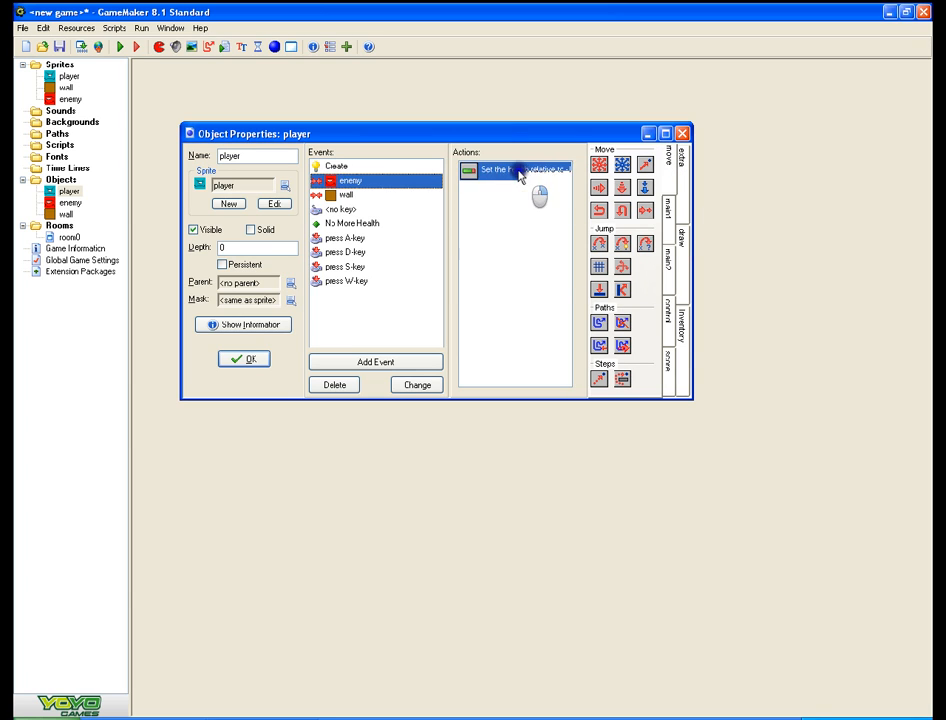
pyautogui.click(483, 277)
pyautogui.doubleClick(492, 170)
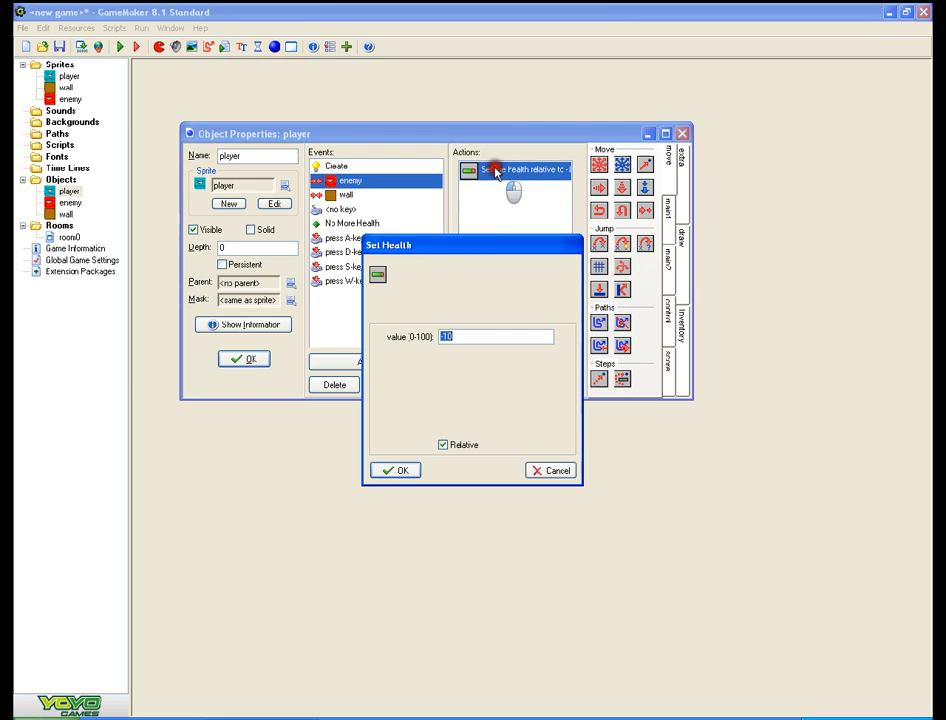
pyautogui.click(400, 471)
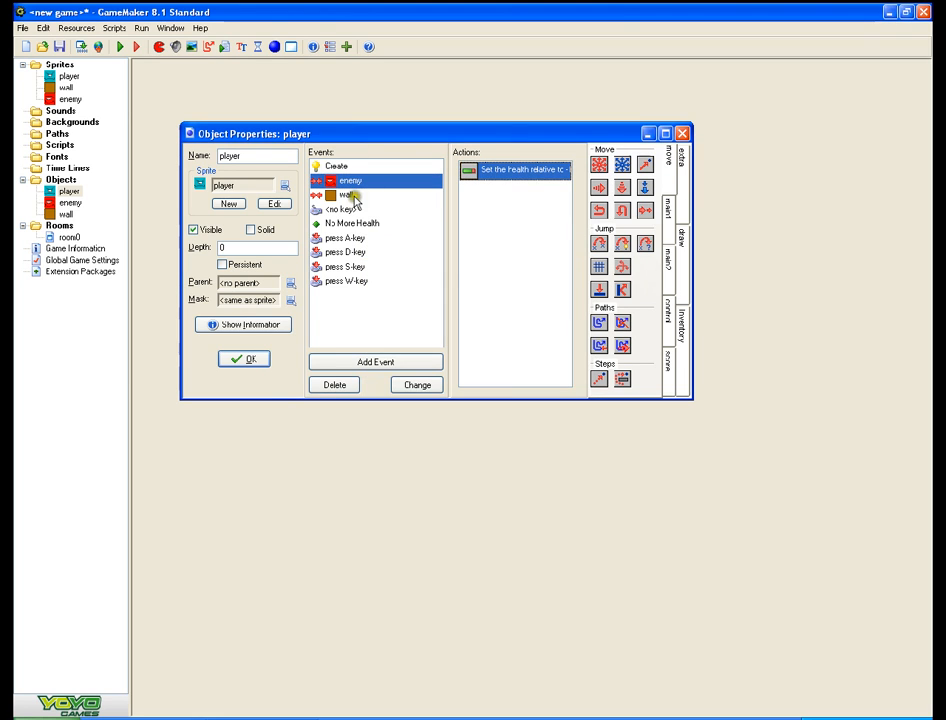
pyautogui.click(249, 360)
# - Examine the actions in the enemy object's Create, Step and player collision events
pyautogui.doubleClick(68, 203)
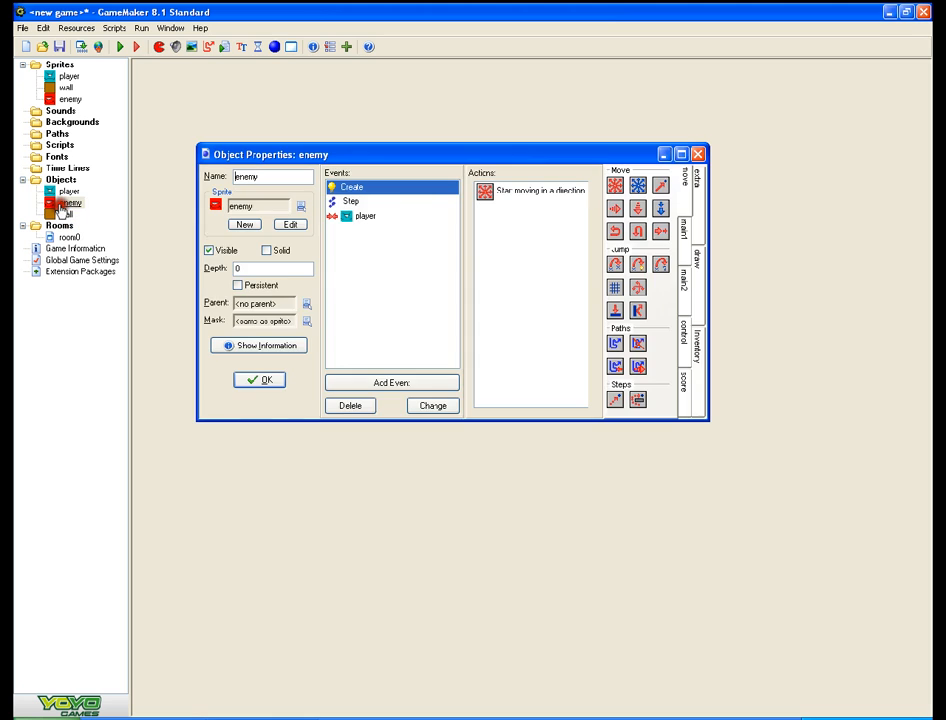
pyautogui.click(413, 203)
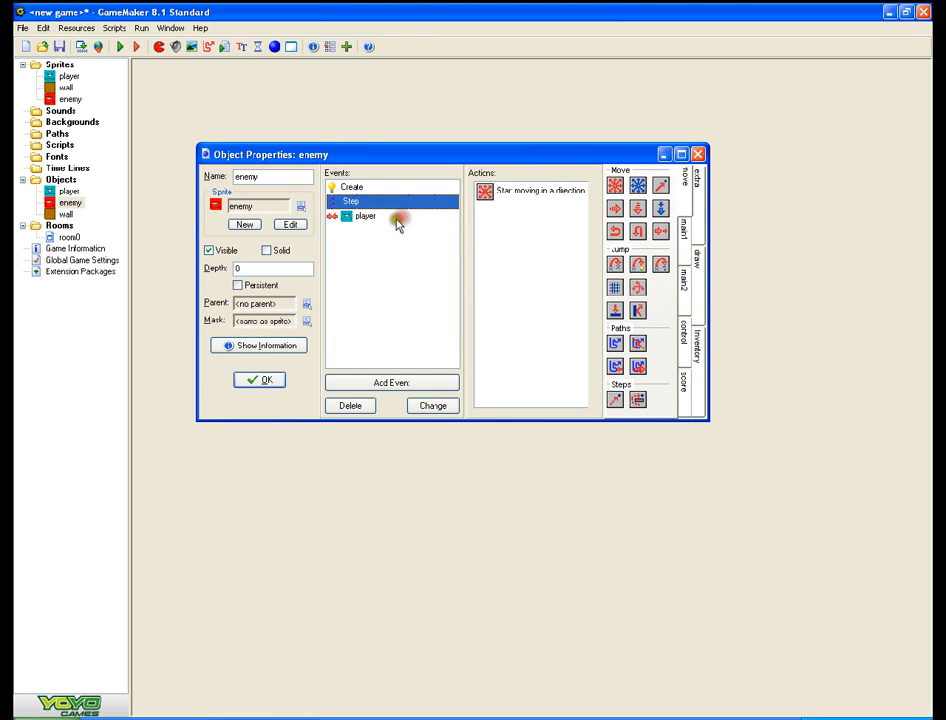
pyautogui.click(393, 217)
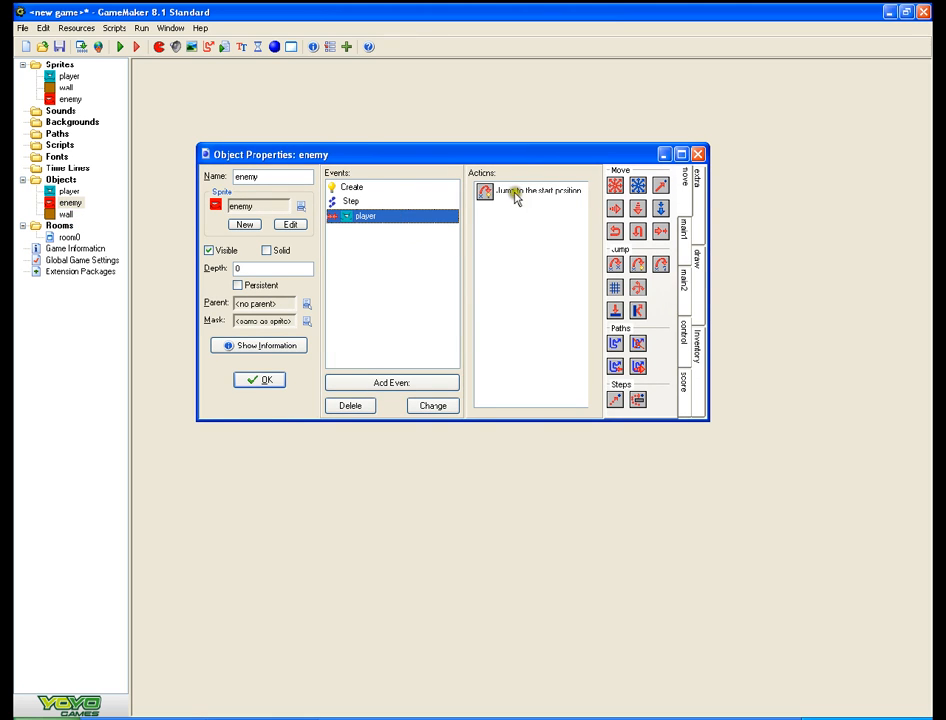
pyautogui.click(376, 201)
pyautogui.click(378, 187)
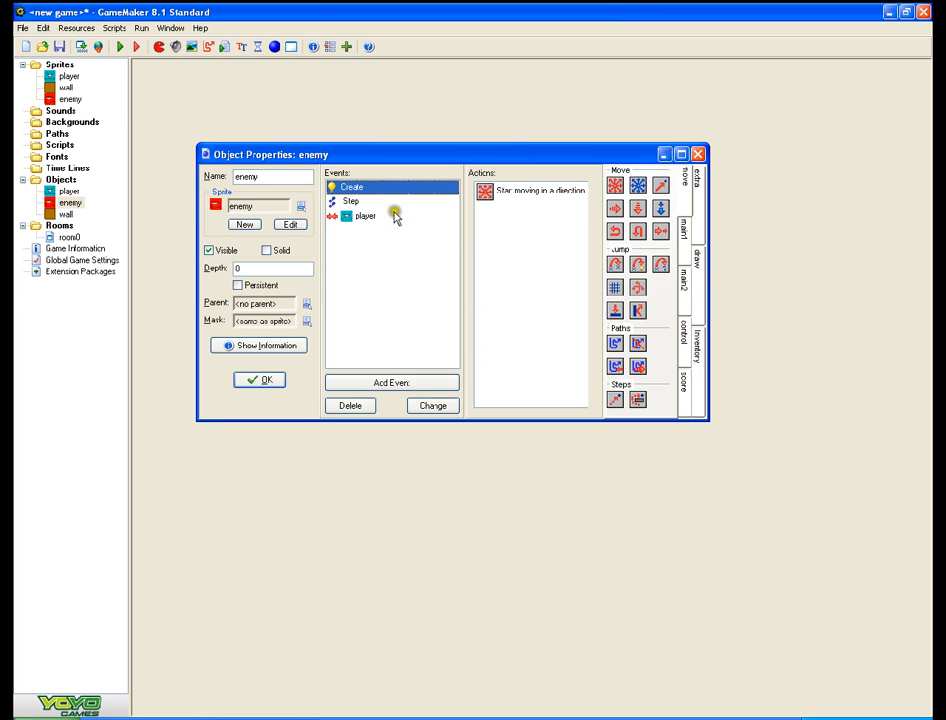
pyautogui.click(433, 220)
pyautogui.rightClick(518, 192)
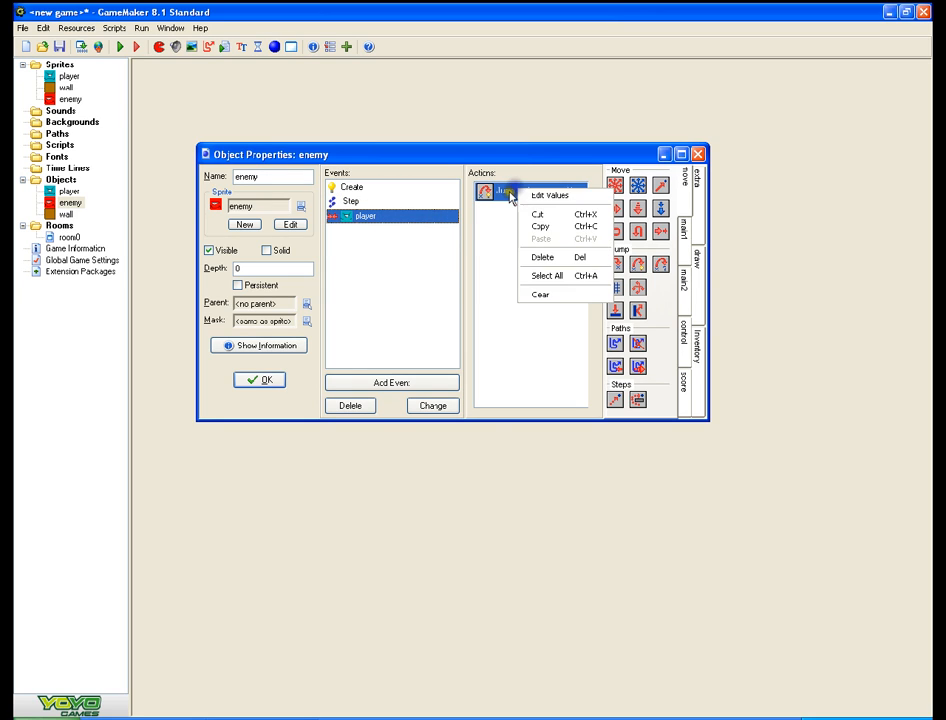
pyautogui.click(494, 323)
pyautogui.rightClick(531, 193)
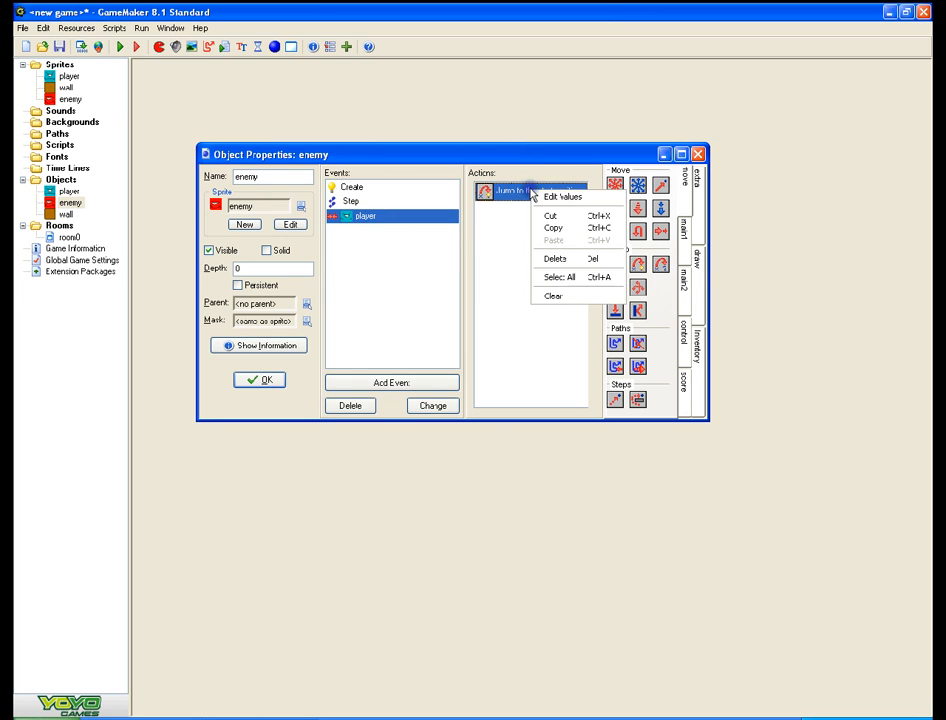
pyautogui.click(498, 250)
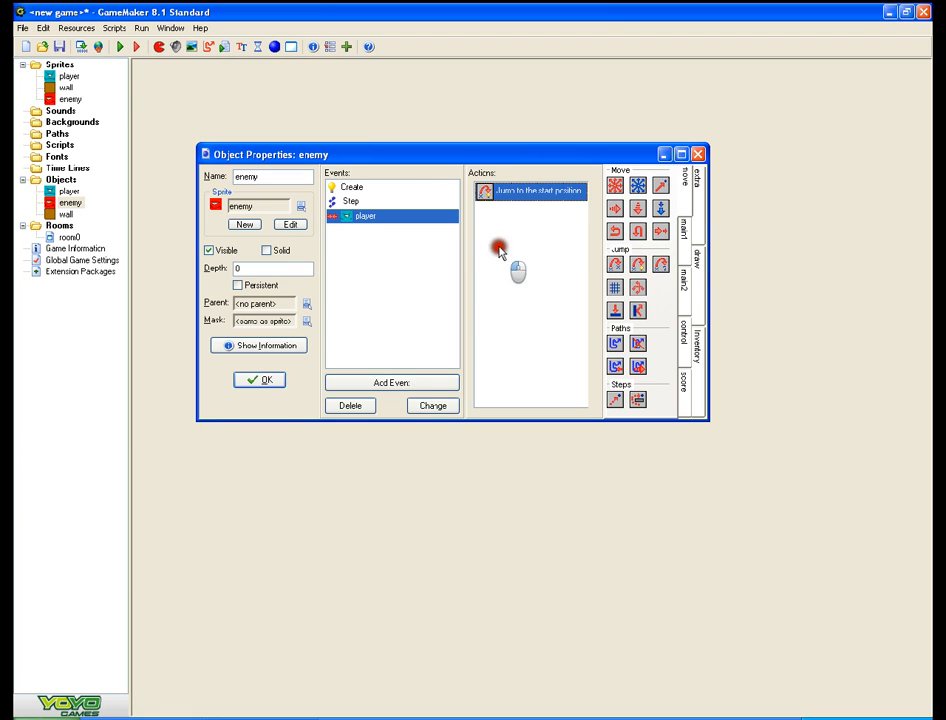
pyautogui.click(343, 190)
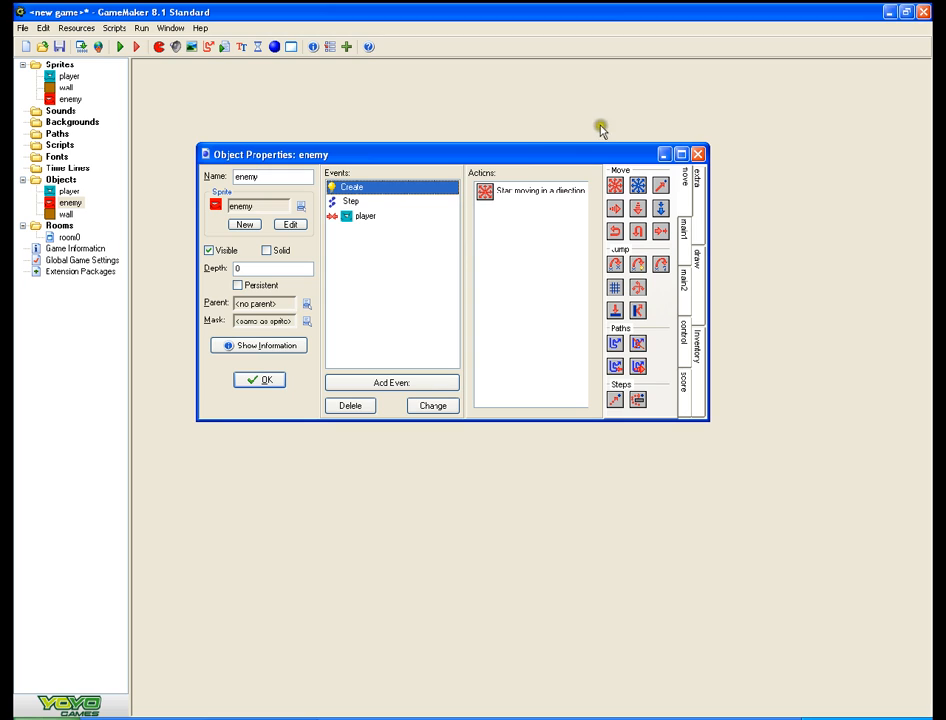
# - Delete the Start Moving in a Direction actions from the enemy object's Create and Step events
pyautogui.click(352, 201)
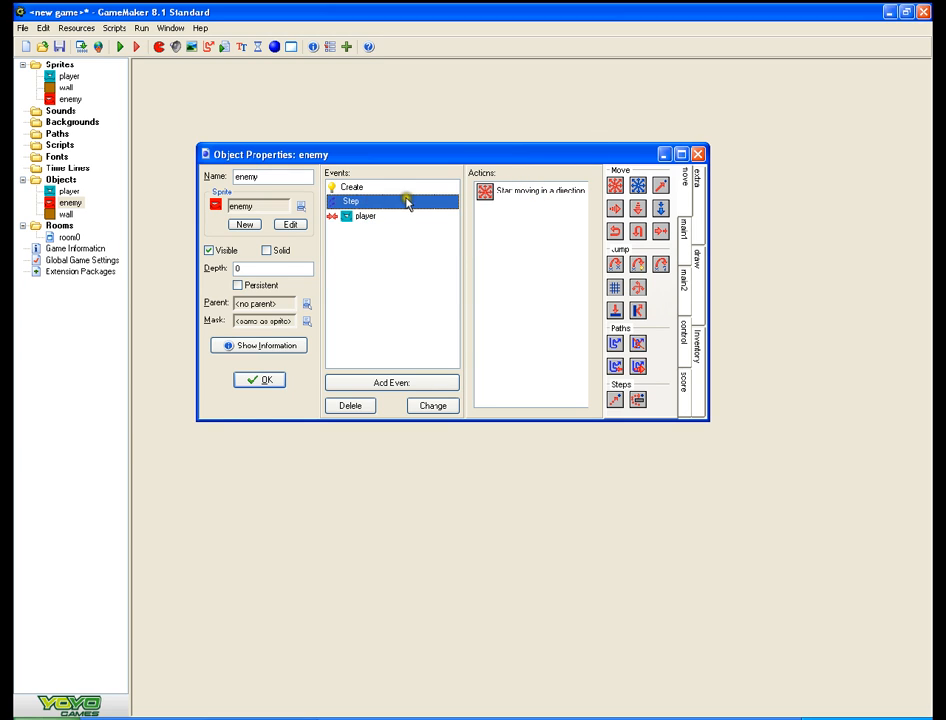
pyautogui.click(393, 188)
pyautogui.click(487, 191)
pyautogui.rightClick(487, 191)
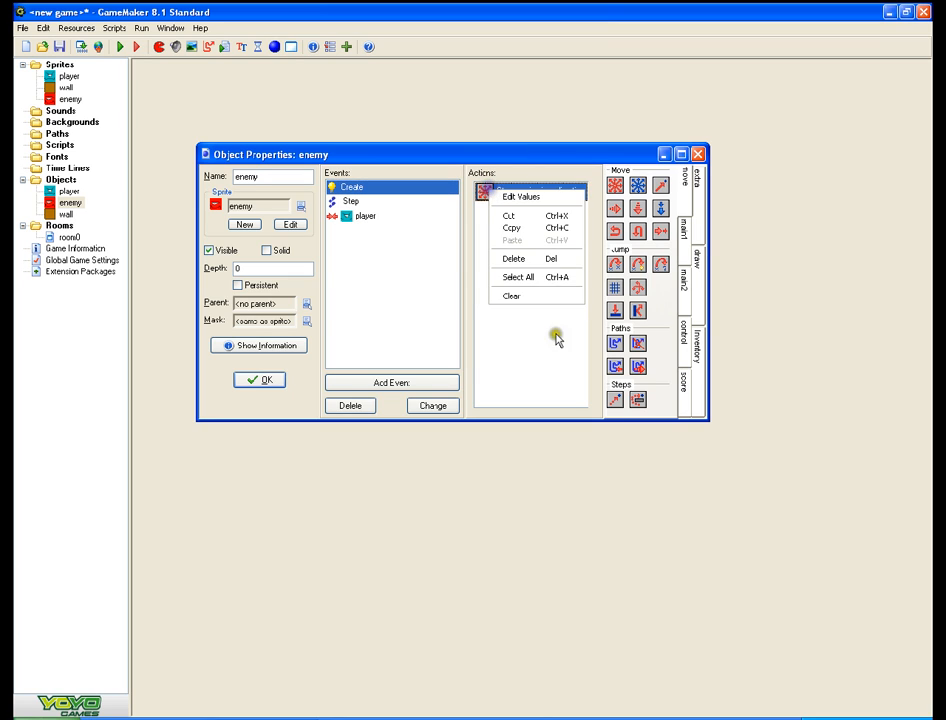
pyautogui.click(499, 257)
pyautogui.click(387, 203)
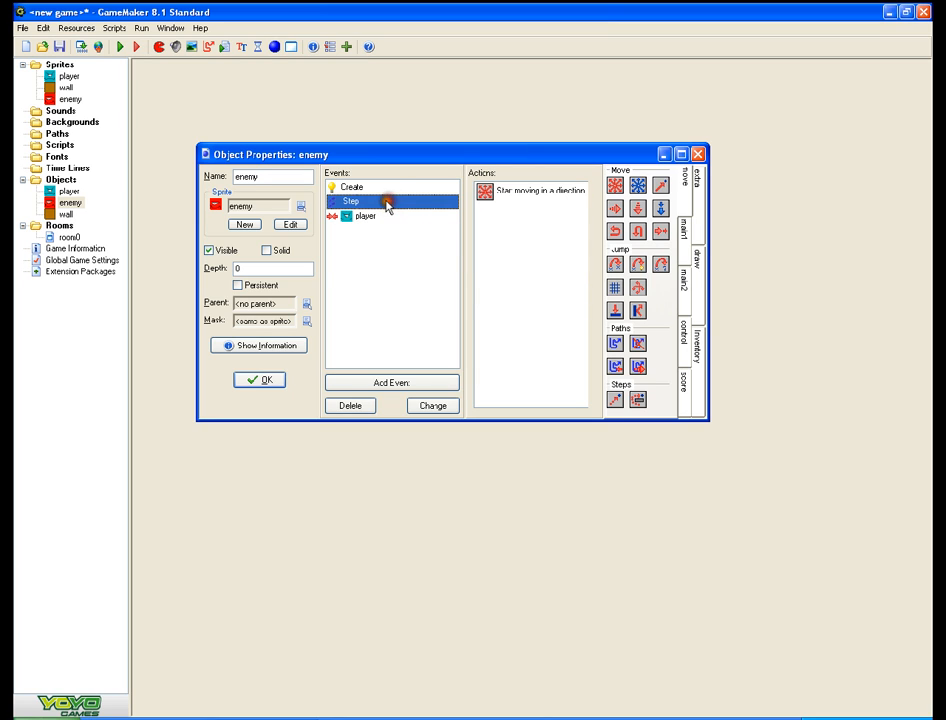
pyautogui.rightClick(498, 189)
pyautogui.click(550, 258)
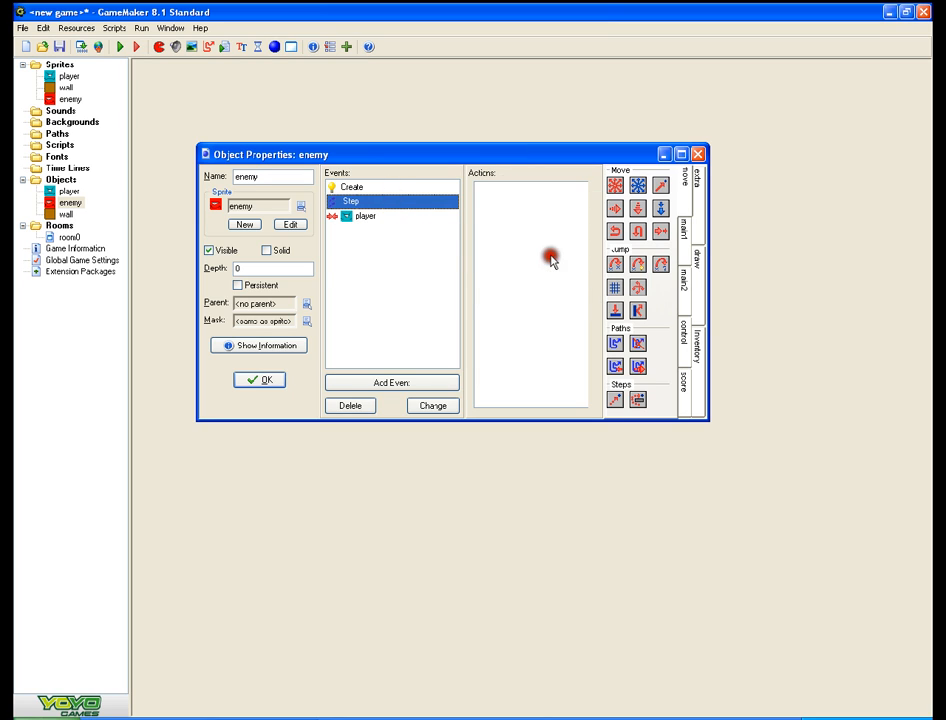
# - Add a Move Towards action to the enemy's Create event, aimed at the player's x and y position with speed 3
pyautogui.click(396, 187)
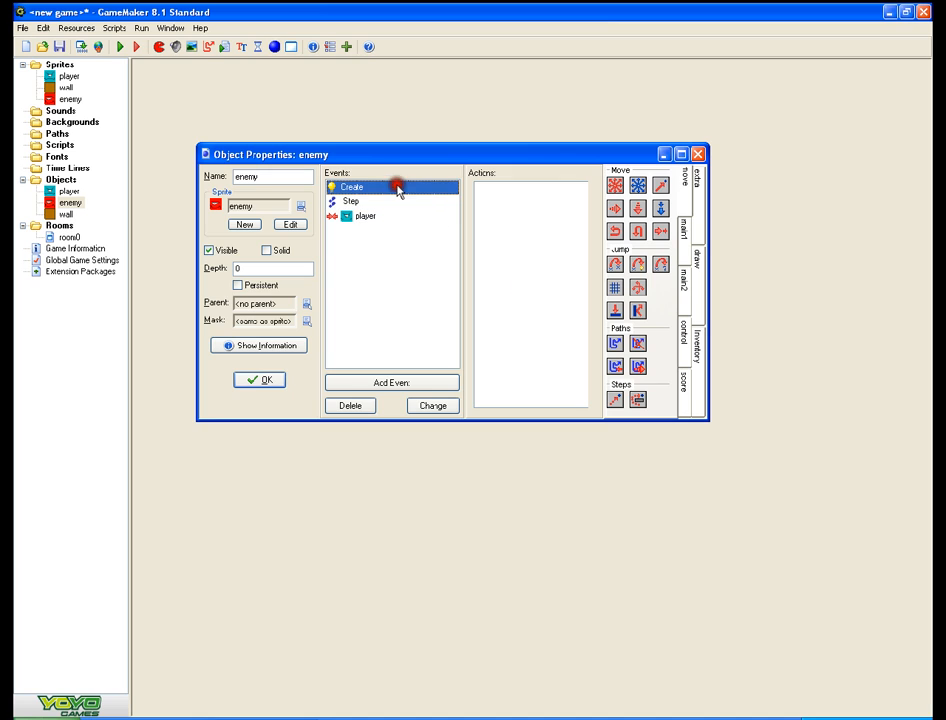
pyautogui.doubleClick(661, 186)
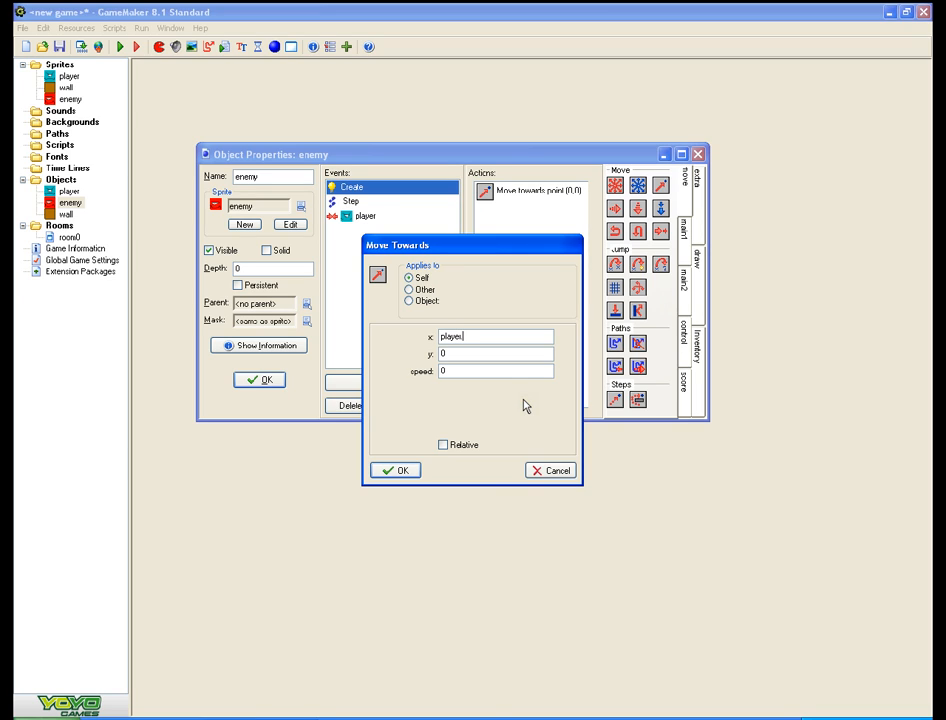
pyautogui.doubleClick(464, 354)
pyautogui.doubleClick(449, 371)
pyautogui.press('BackSpace')
pyautogui.write('3')
pyautogui.click(397, 471)
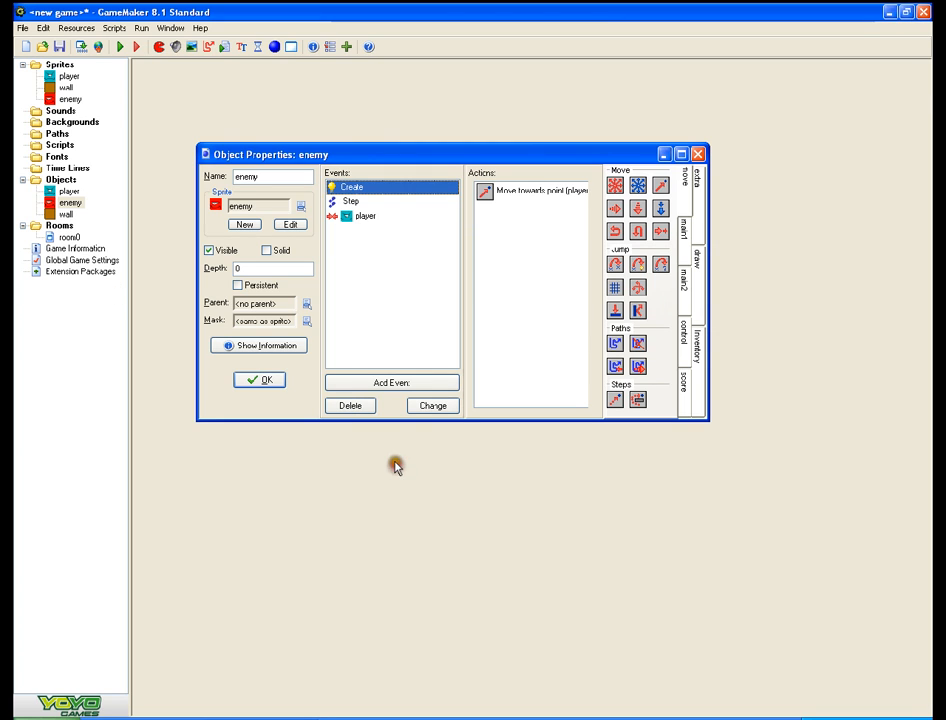
# - Add a Move Towards action to the enemy's Step event with x player.x, y player.y and speed 3
pyautogui.click(352, 201)
pyautogui.moveTo(667, 186); pyautogui.dragTo(587, 186)
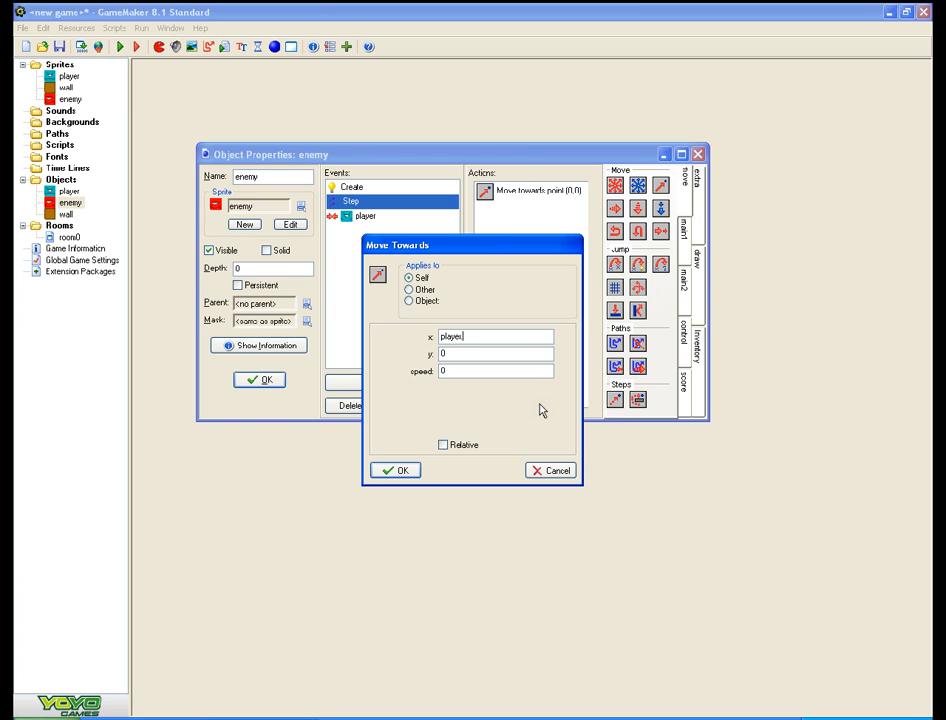
pyautogui.click(462, 351)
pyautogui.moveTo(458, 351); pyautogui.dragTo(421, 345)
pyautogui.press('BackSpace')
pyautogui.click(395, 474)
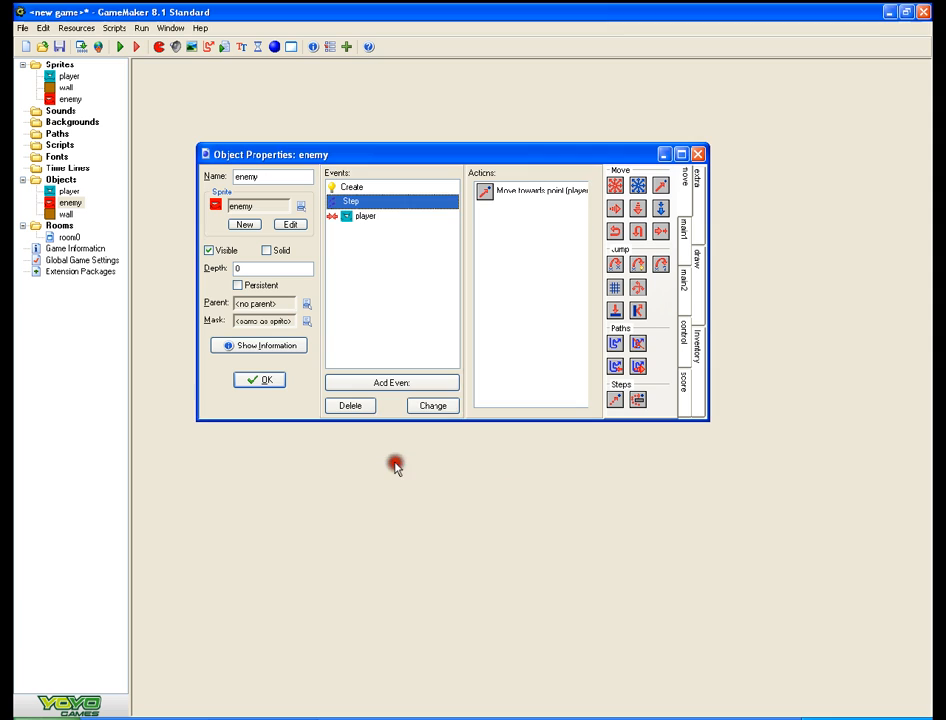
# - Check the Move Towards values in the enemy's Step event and confirm the enemy object's properties
pyautogui.doubleClick(511, 190)
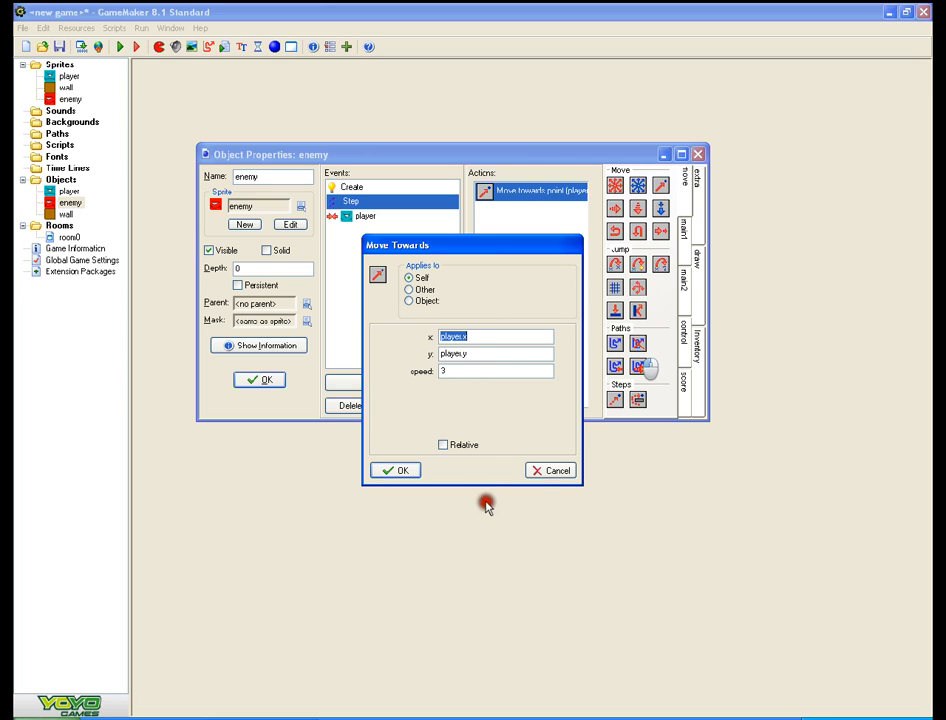
pyautogui.click(550, 470)
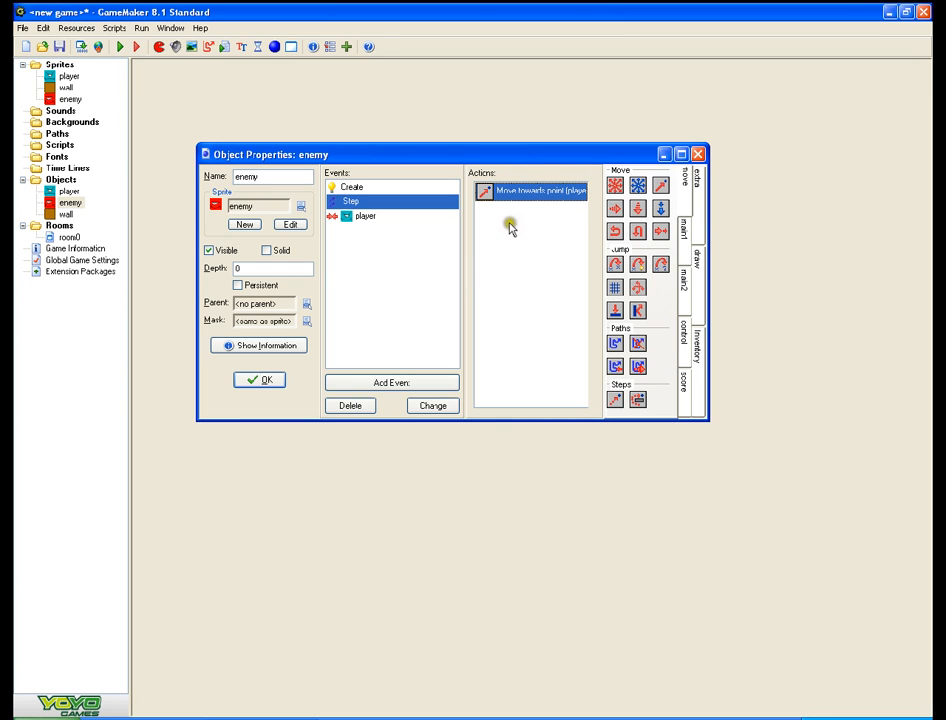
pyautogui.doubleClick(545, 190)
pyautogui.click(386, 470)
pyautogui.click(252, 383)
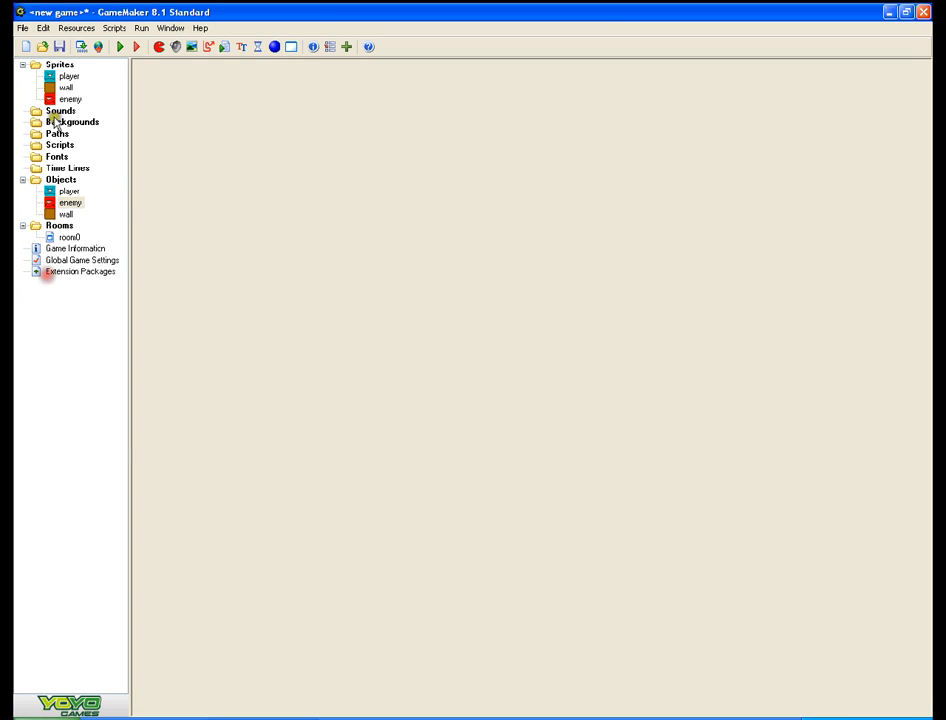
# - Run the game, steer the player around the inner walls to test the enemy's pursuit and collision damage, and quit
pyautogui.click(119, 46)
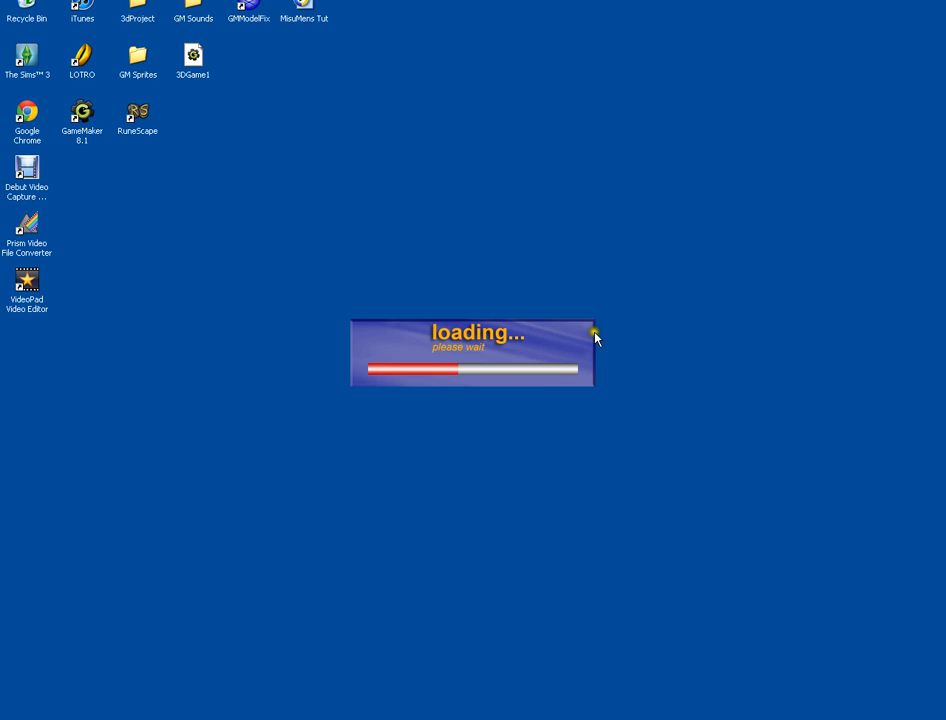
pyautogui.press('Up')
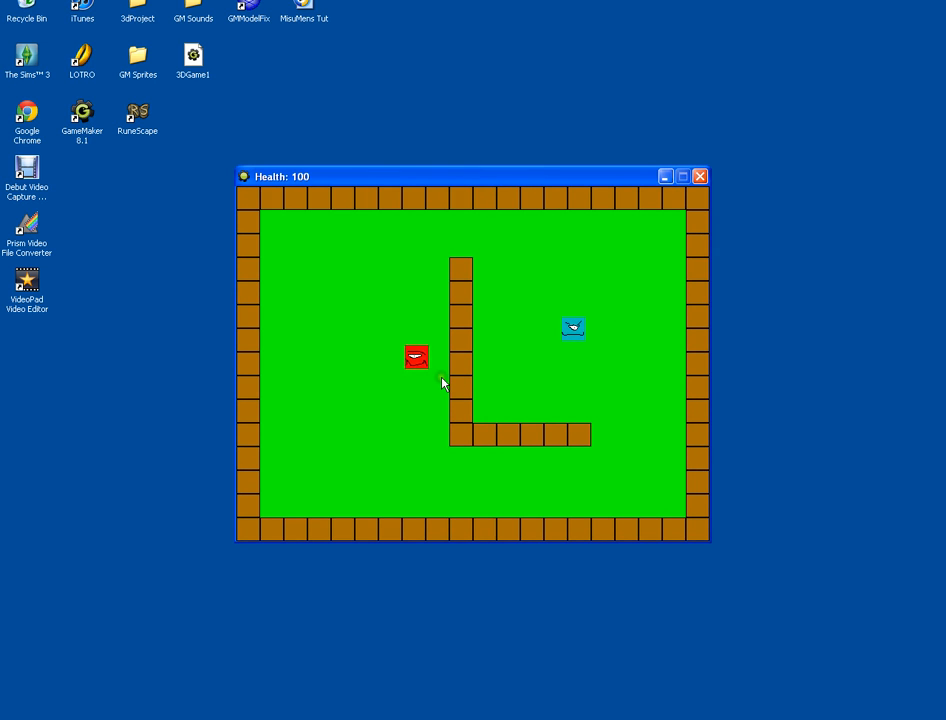
pyautogui.press('Left')
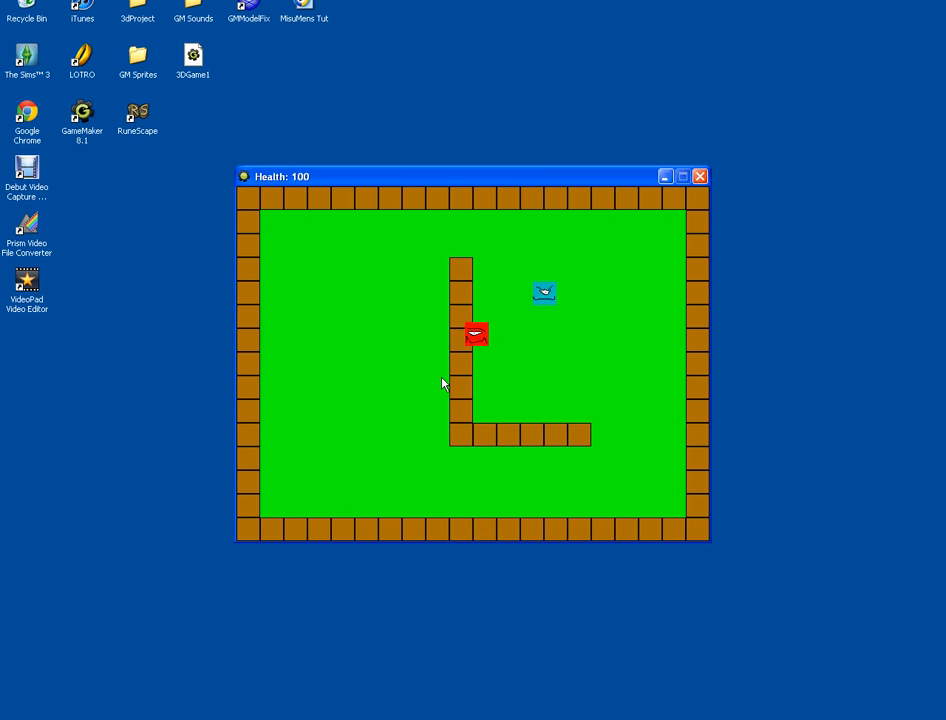
pyautogui.press('Up')
pyautogui.press('Left')
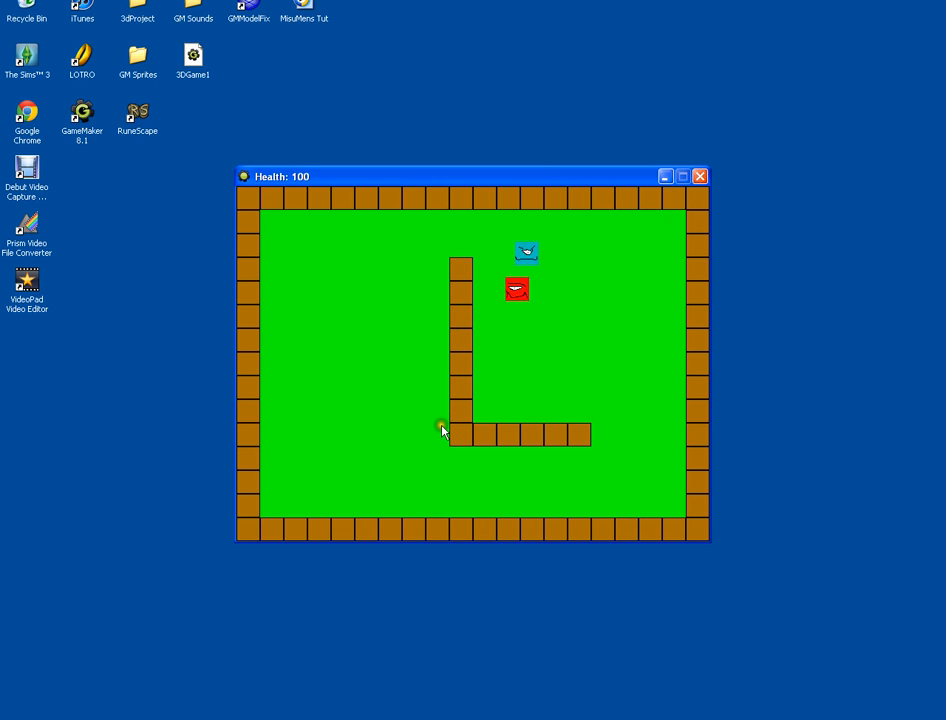
pyautogui.press('Up')
pyautogui.press('Left')
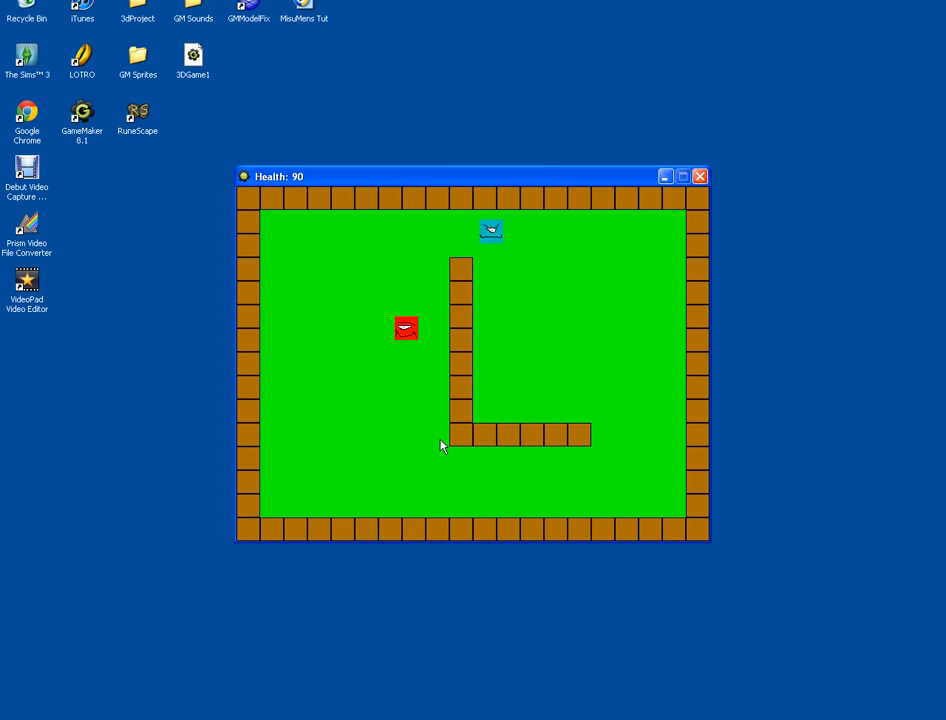
pyautogui.press('Right')
pyautogui.press('Down')
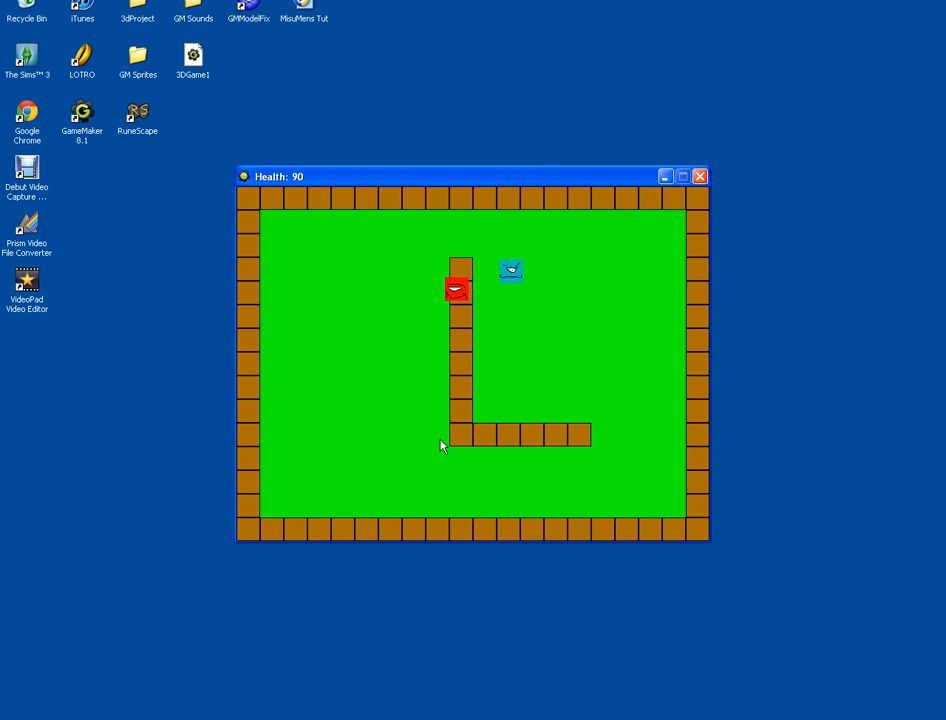
pyautogui.press('Down')
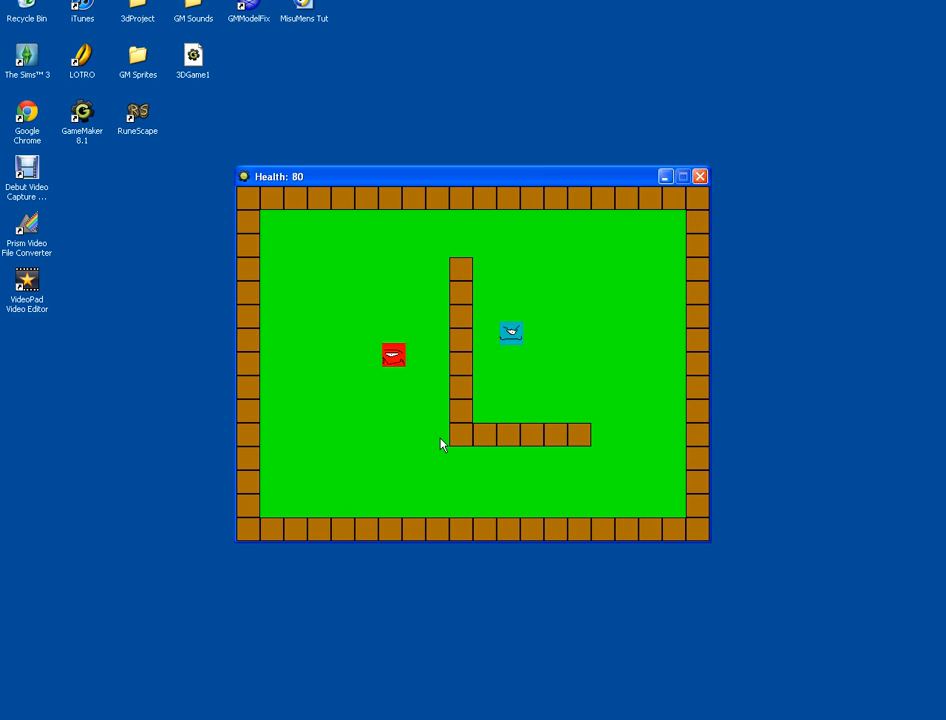
pyautogui.press('Right')
pyautogui.press('Down')
pyautogui.press('Right')
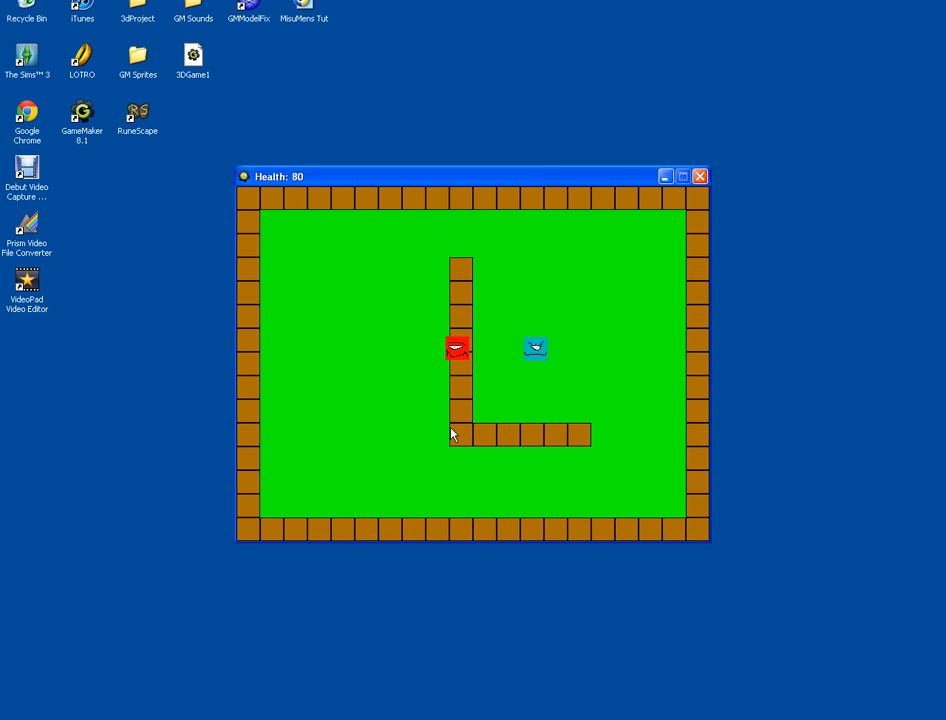
pyautogui.press('Down')
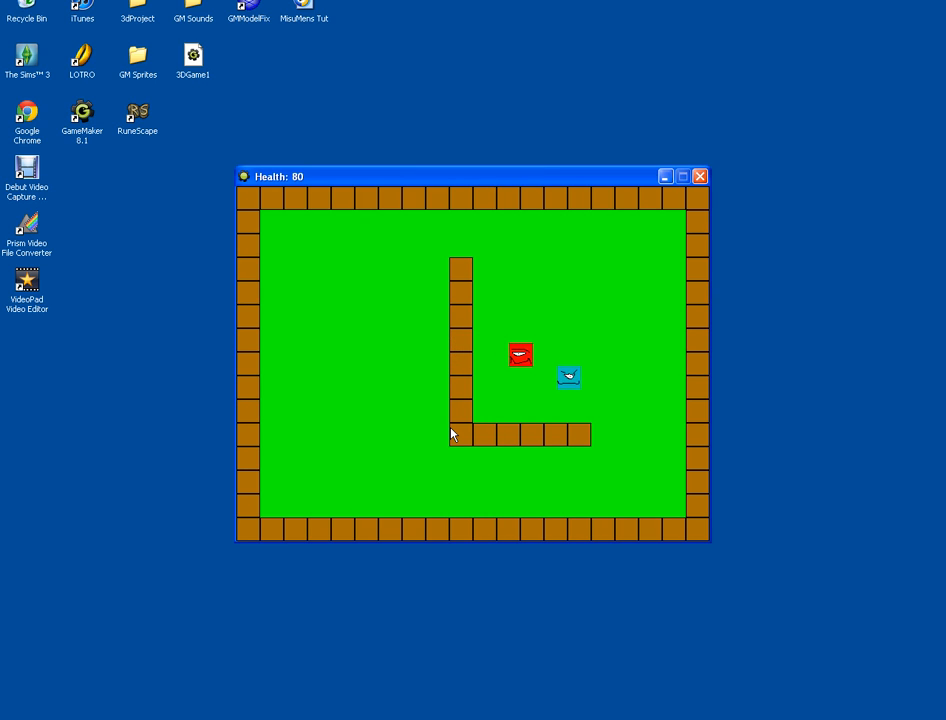
pyautogui.press('Right')
pyautogui.press('Down')
pyautogui.press('Down')
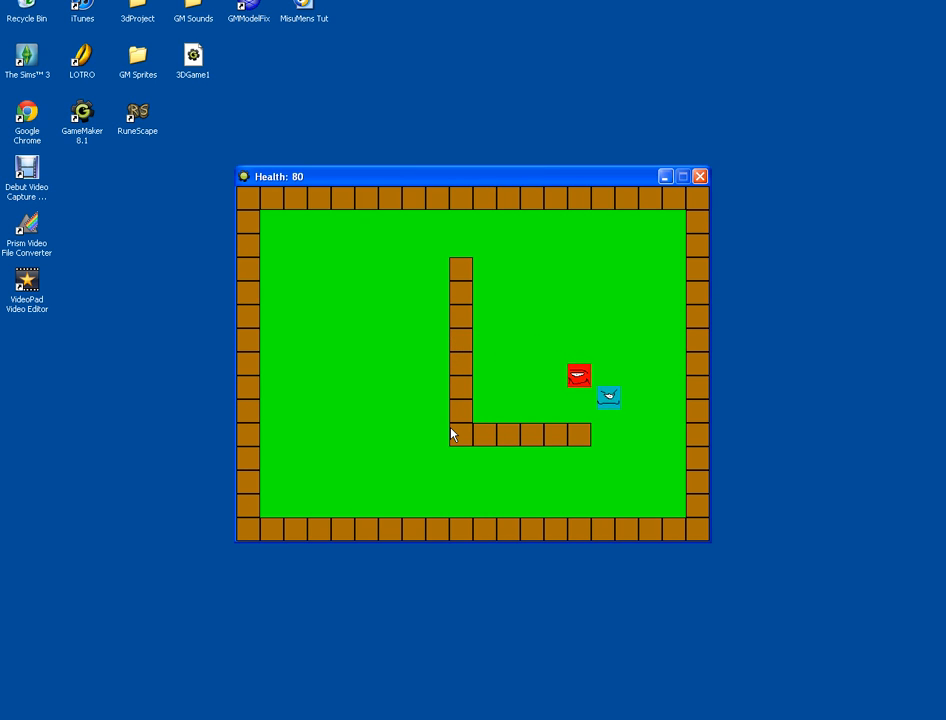
pyautogui.press('Down')
pyautogui.press('Left')
pyautogui.press('Escape')
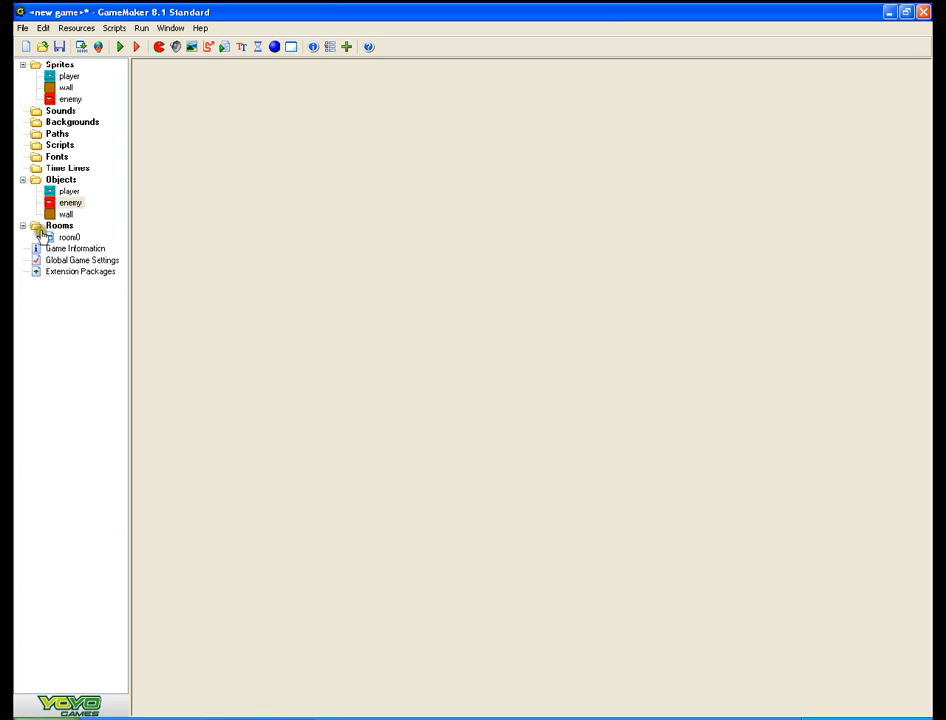
# - Check the player object's properties and the actions in the enemy's player collision, Create and Step events
pyautogui.doubleClick(70, 191)
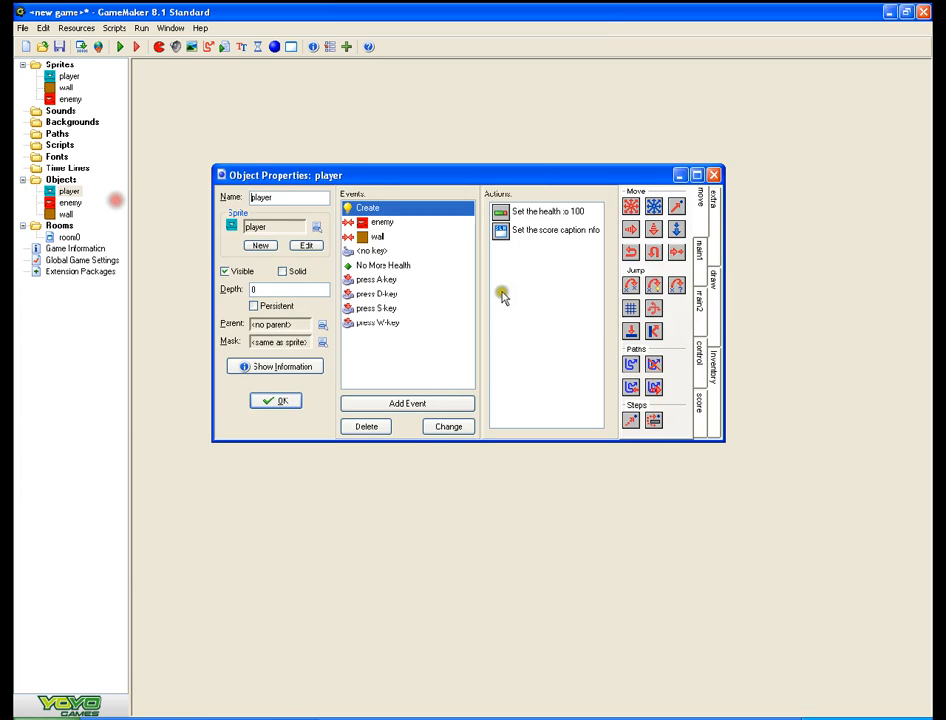
pyautogui.click(288, 395)
pyautogui.doubleClick(68, 203)
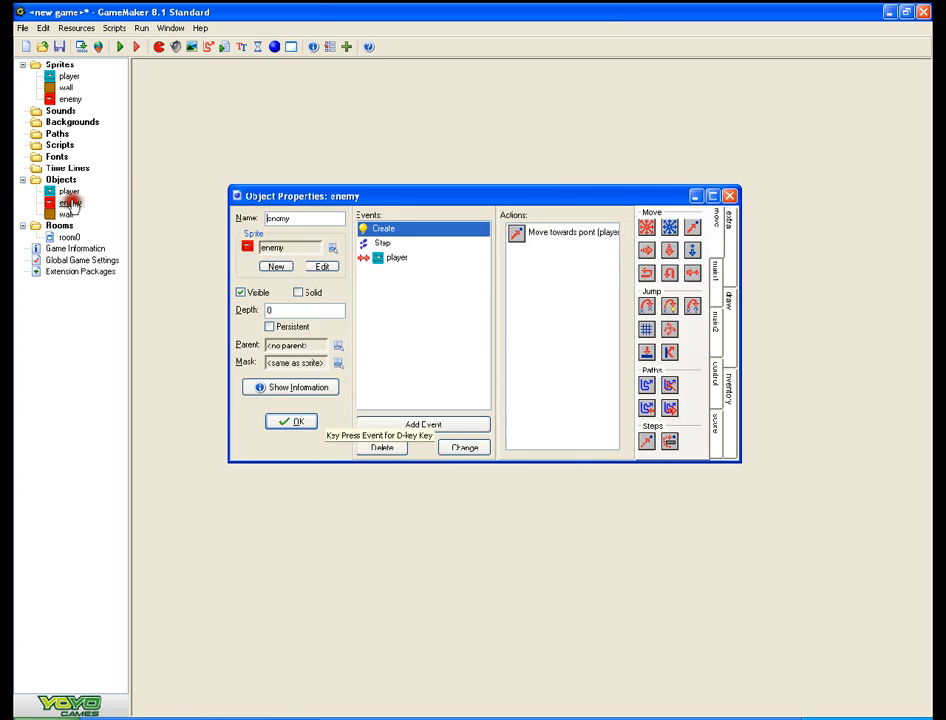
pyautogui.click(447, 256)
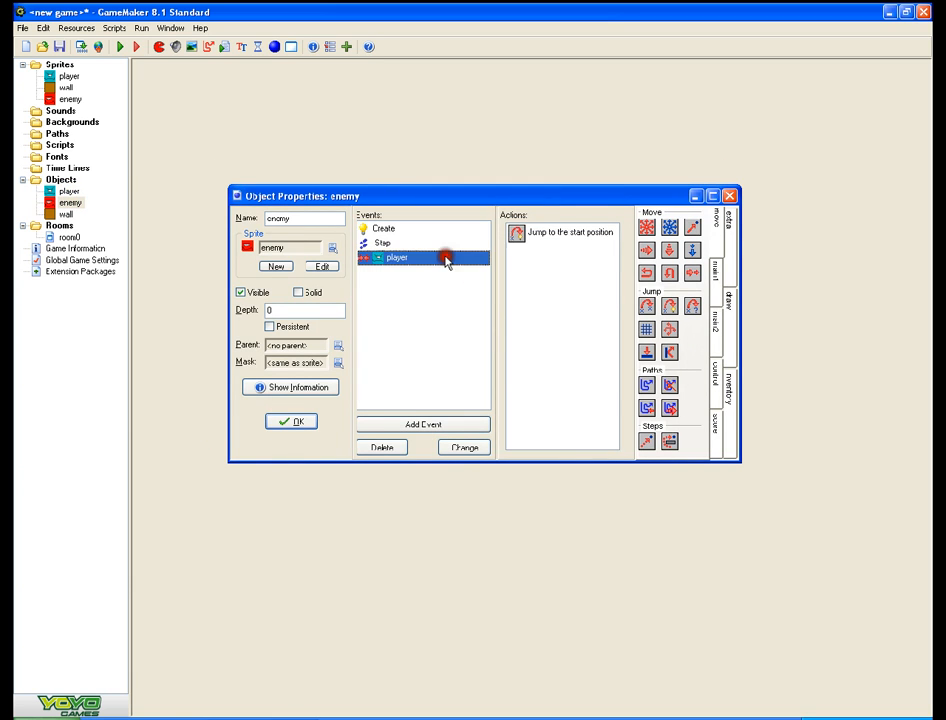
pyautogui.click(408, 231)
pyautogui.click(402, 244)
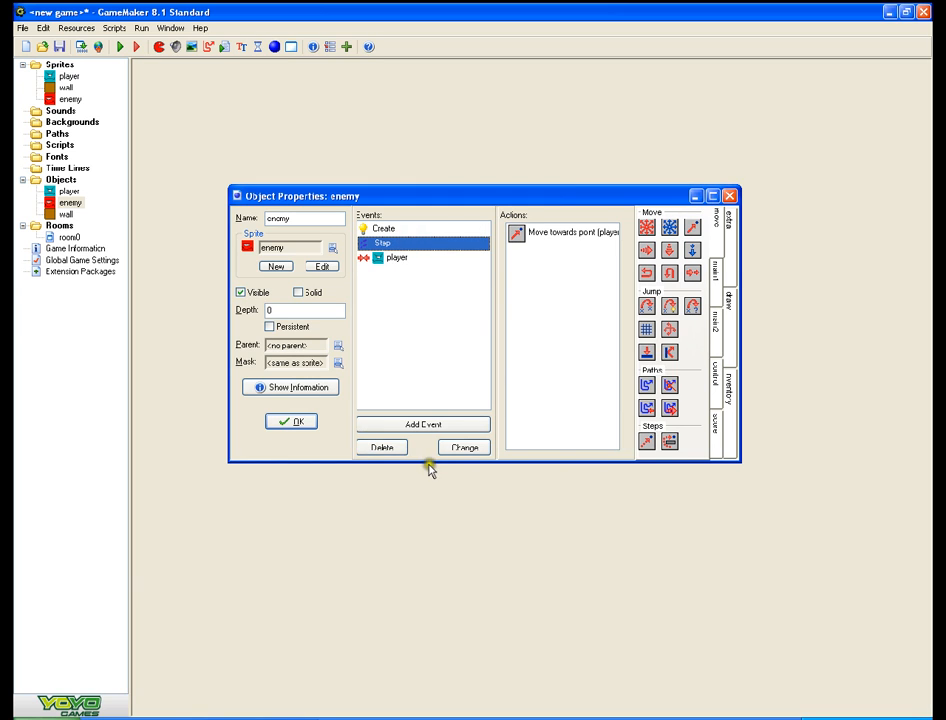
# - Add a wall collision event to the enemy with actions setting its horizontal and vertical speed, and confirm the object's properties
pyautogui.click(437, 423)
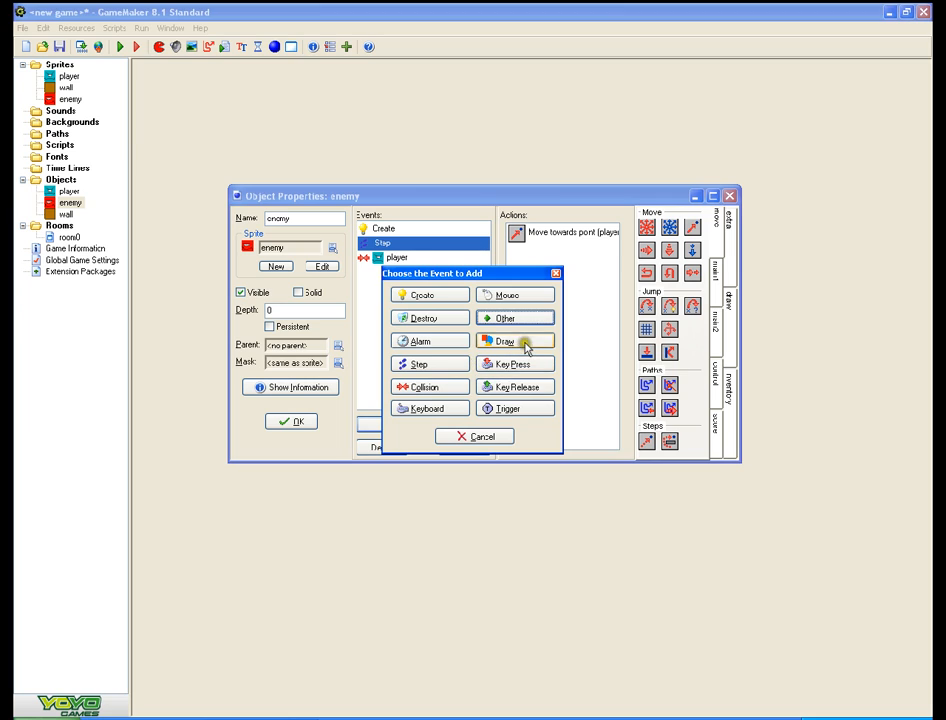
pyautogui.click(428, 388)
pyautogui.click(463, 431)
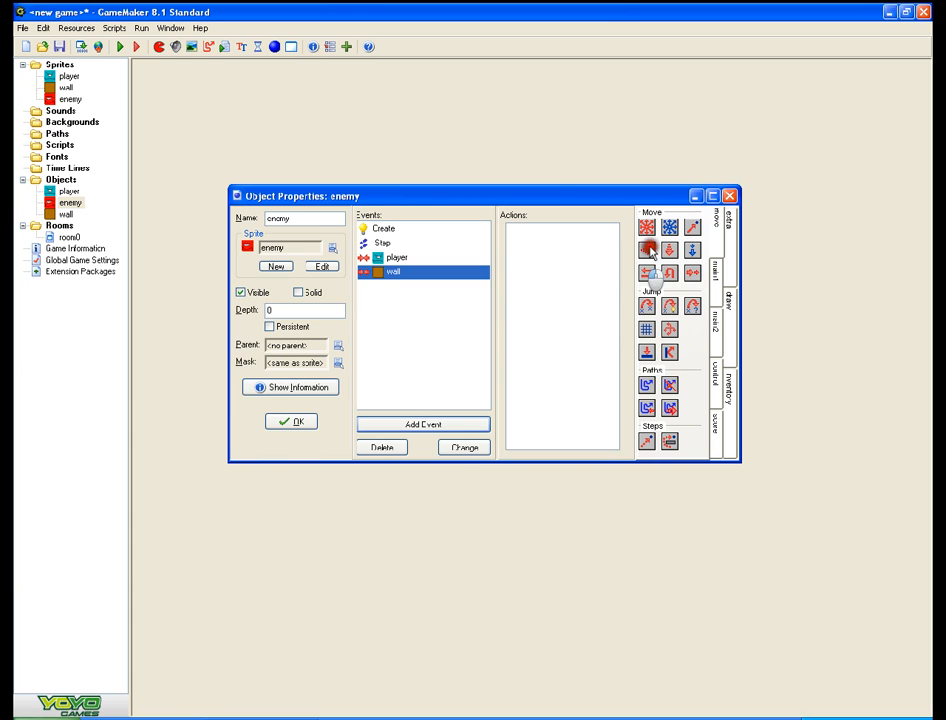
pyautogui.moveTo(646, 248); pyautogui.dragTo(575, 300)
pyautogui.click(389, 471)
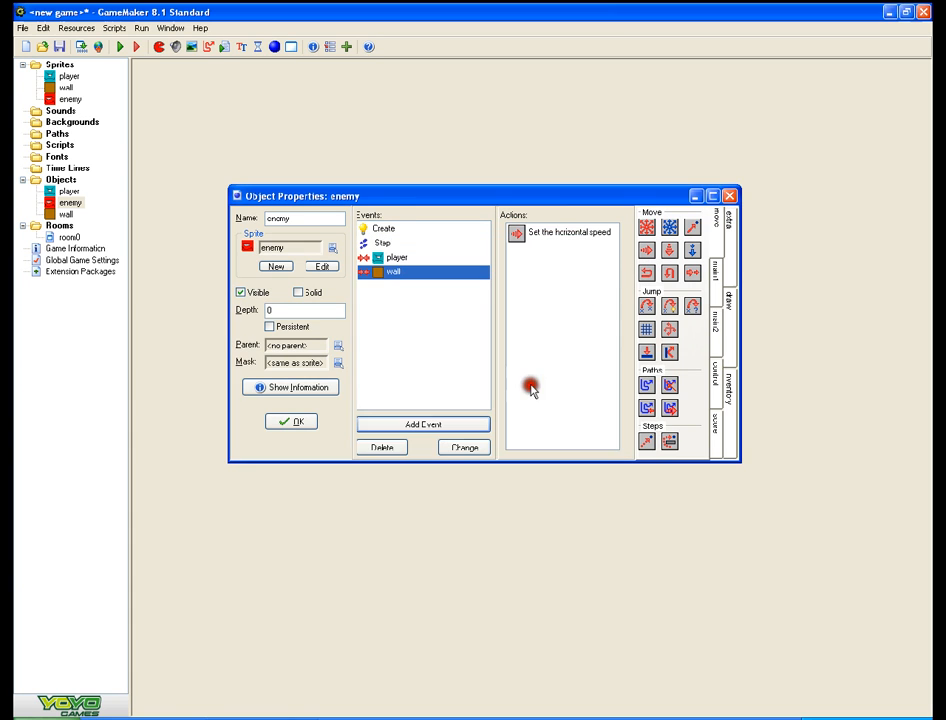
pyautogui.click(669, 249)
pyautogui.click(399, 471)
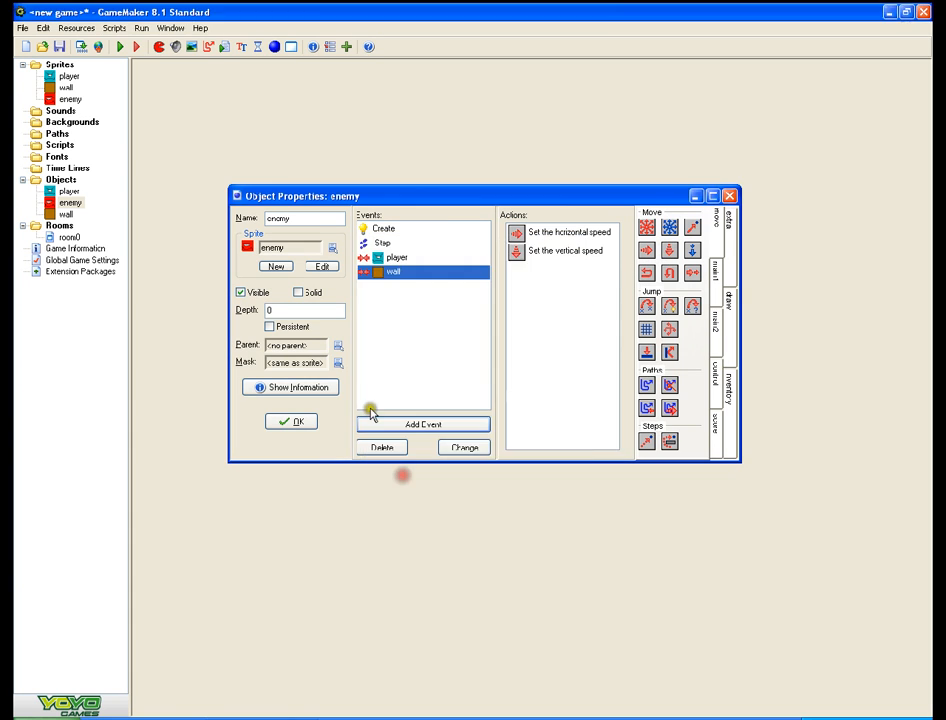
pyautogui.click(289, 421)
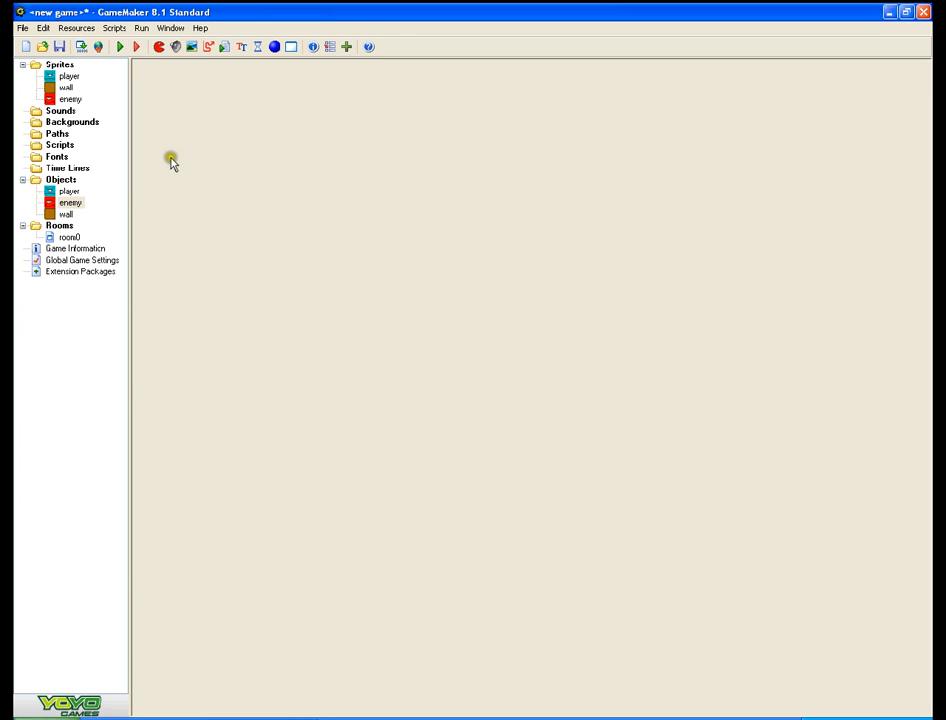
# - Run the game, steer the player around the inner walls to test the enemy's wall collision, pursuit and damage, and quit
pyautogui.click(149, 216)
pyautogui.click(121, 46)
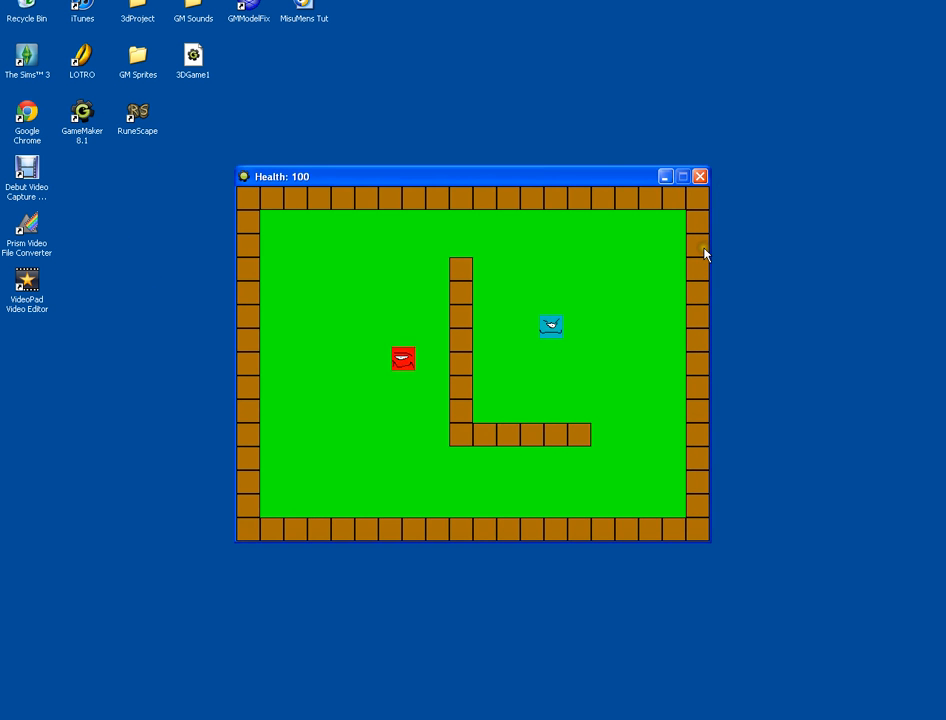
pyautogui.press('Up')
pyautogui.press('Right')
pyautogui.press('Left')
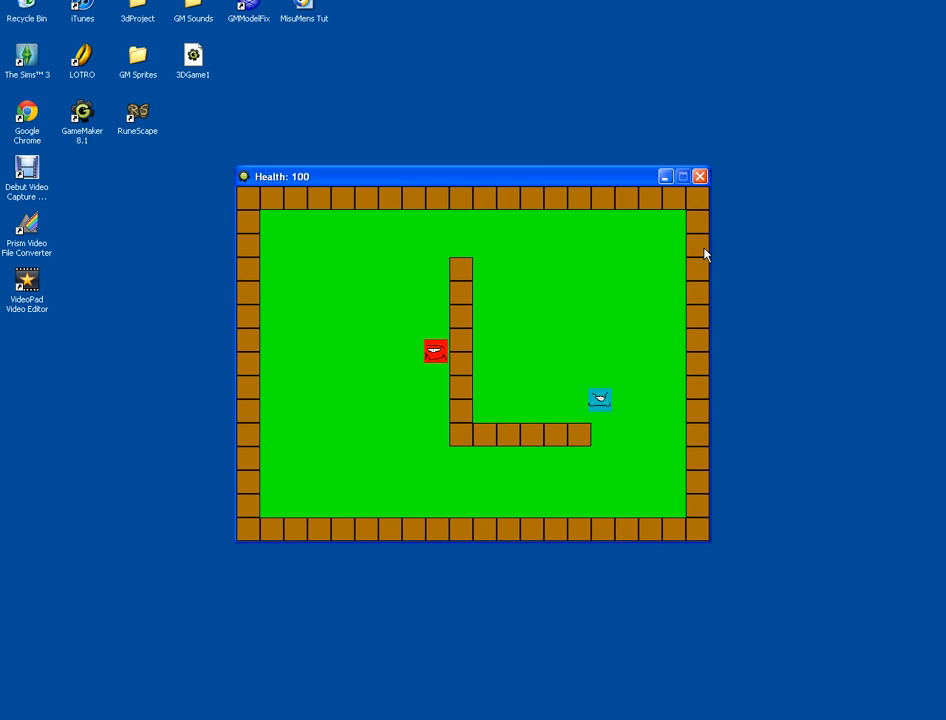
pyautogui.press('Down')
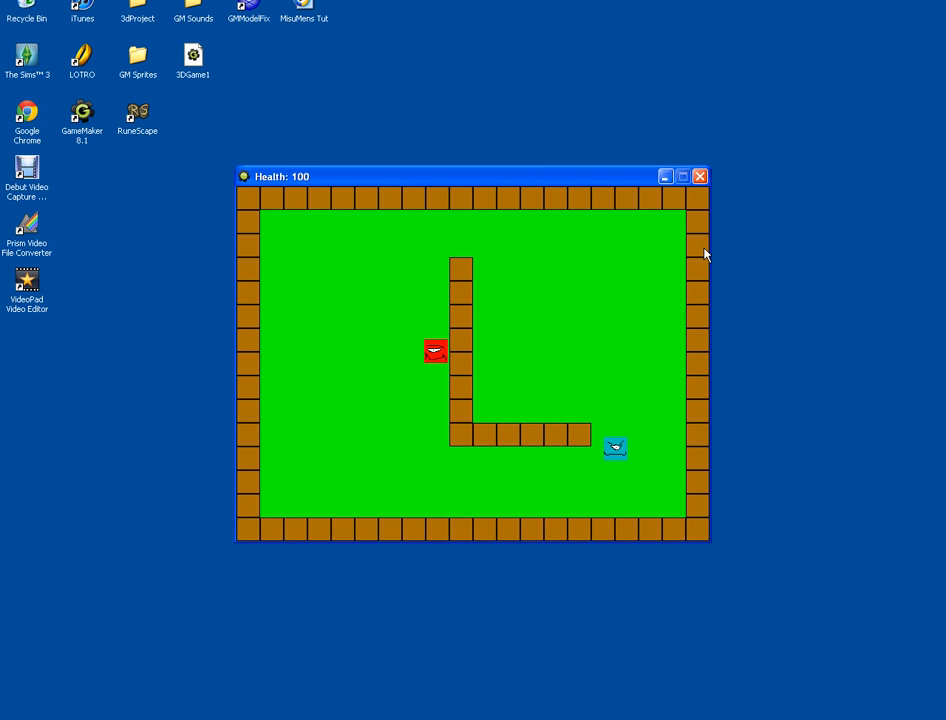
pyautogui.press('Left')
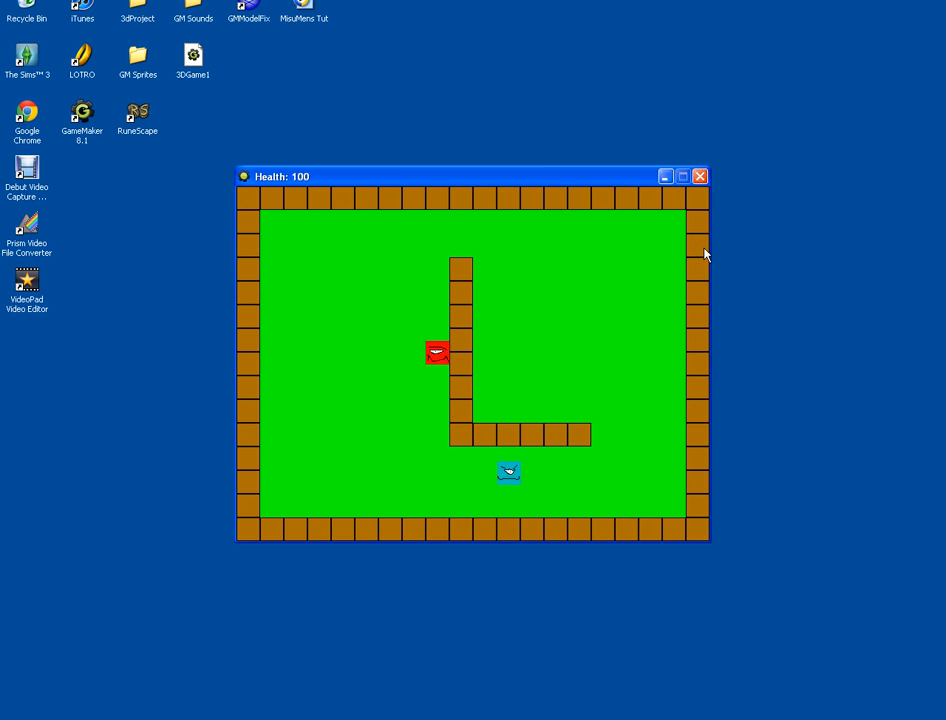
pyautogui.press('Left')
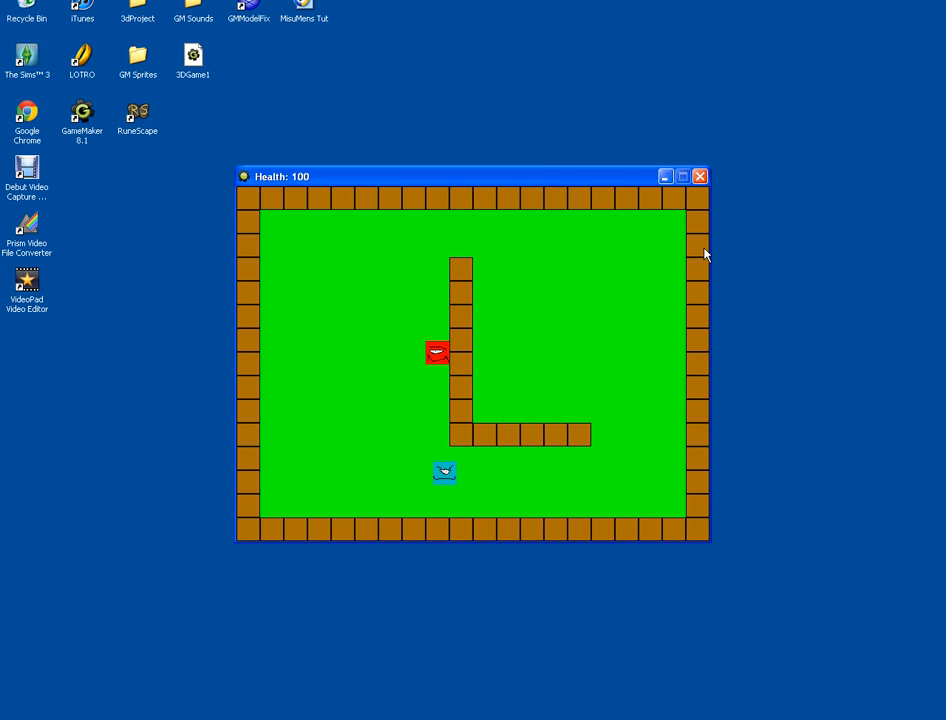
pyautogui.press('Right')
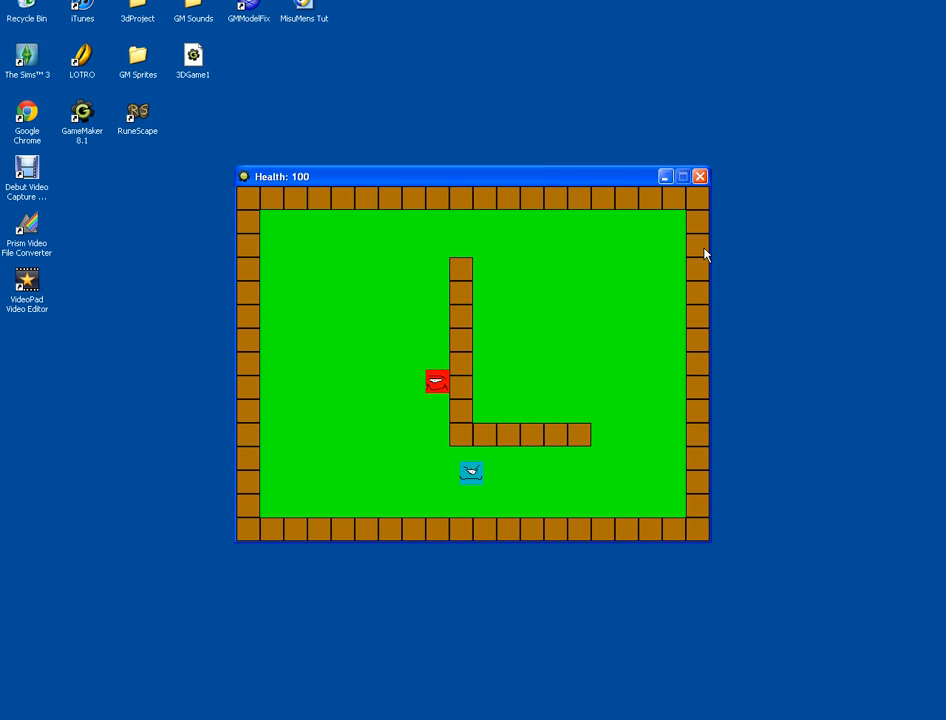
pyautogui.press('Left')
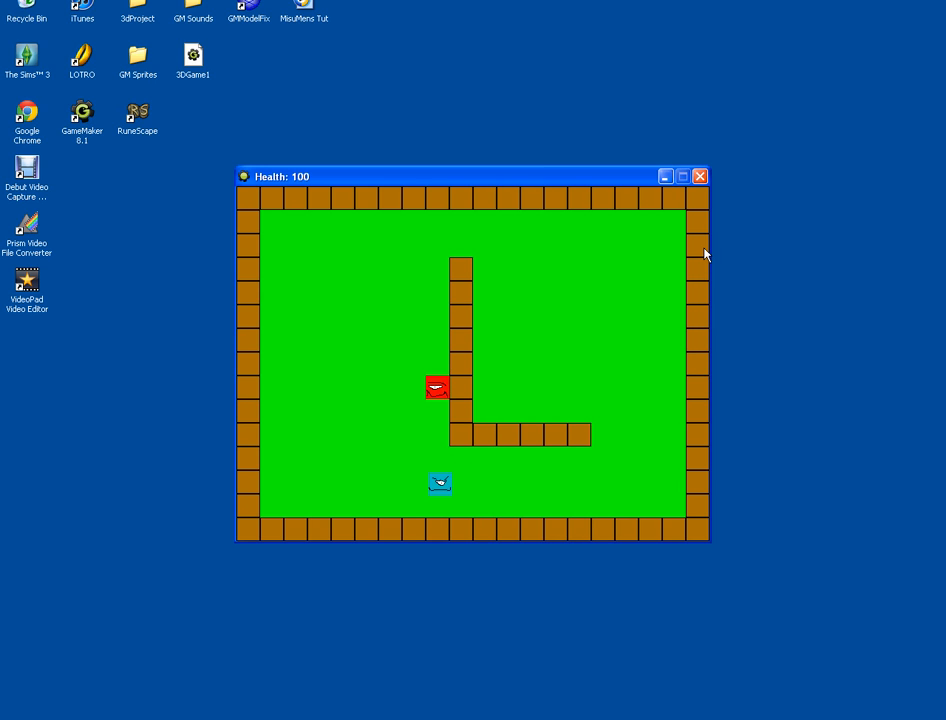
pyautogui.press('Right')
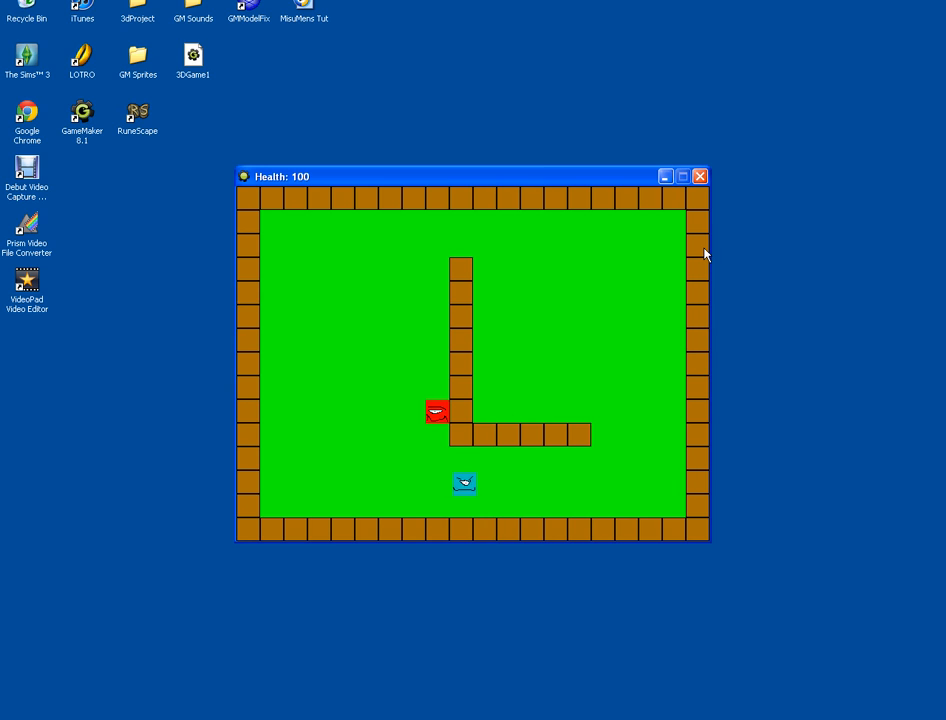
pyautogui.press('Down')
pyautogui.press('Left')
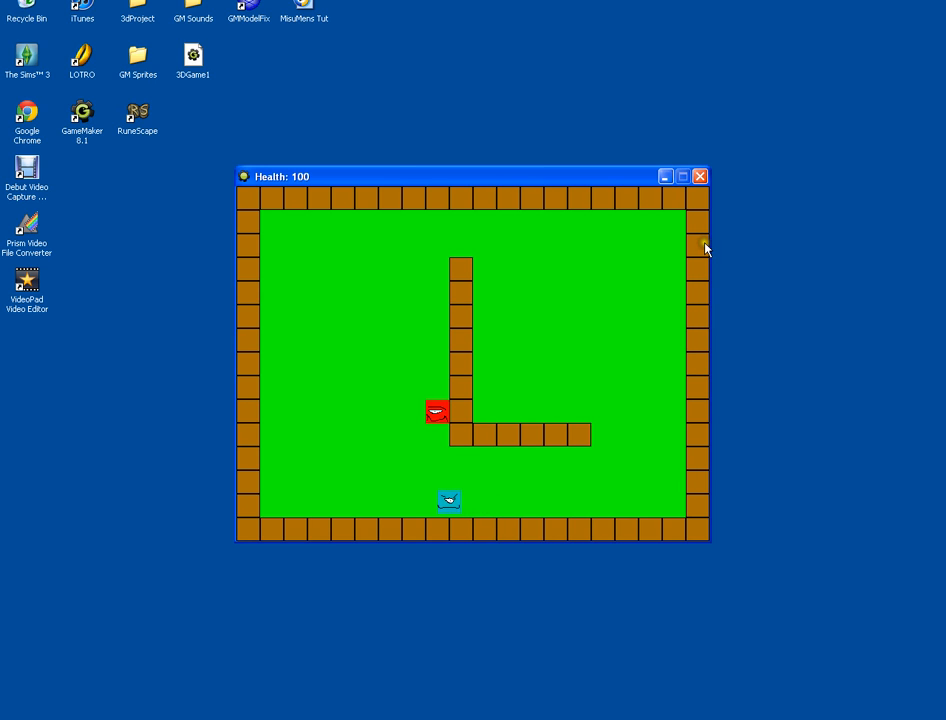
pyautogui.press('Left')
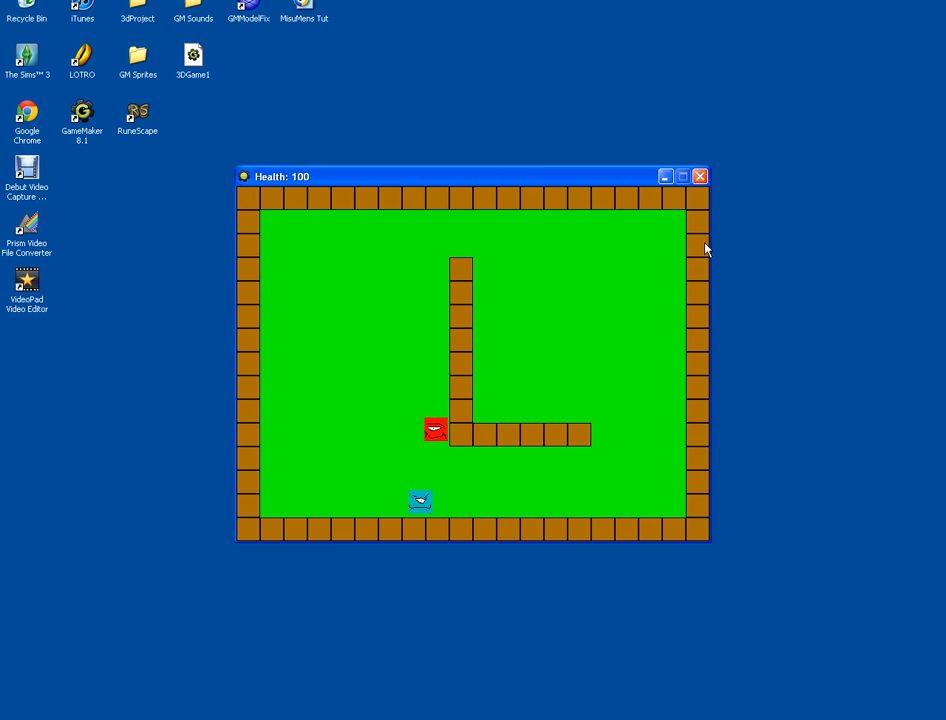
pyautogui.press('Left')
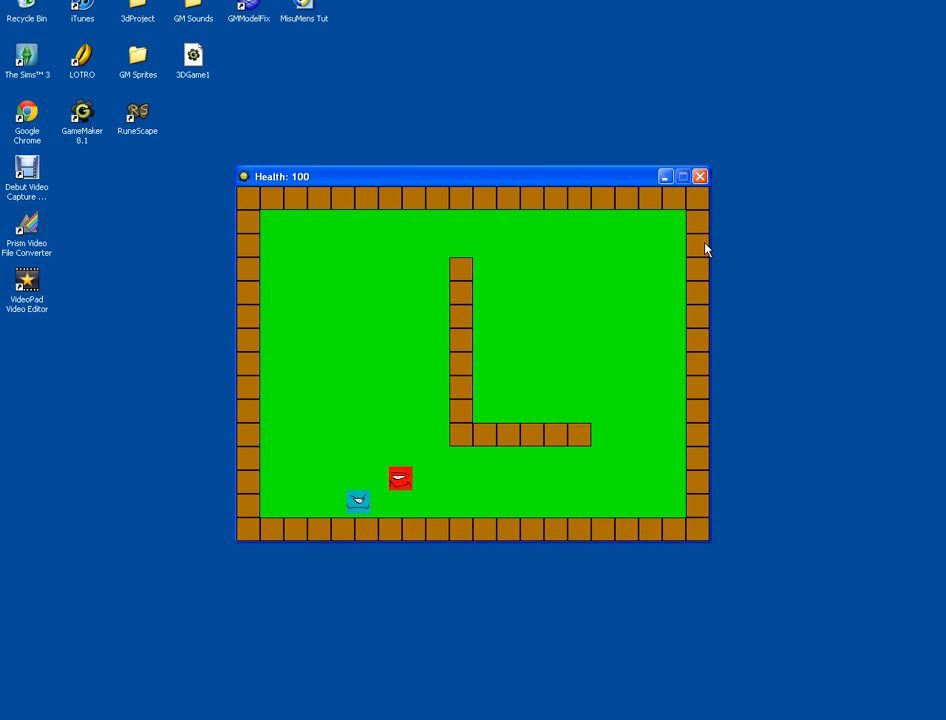
pyautogui.press('Up')
pyautogui.press('Right')
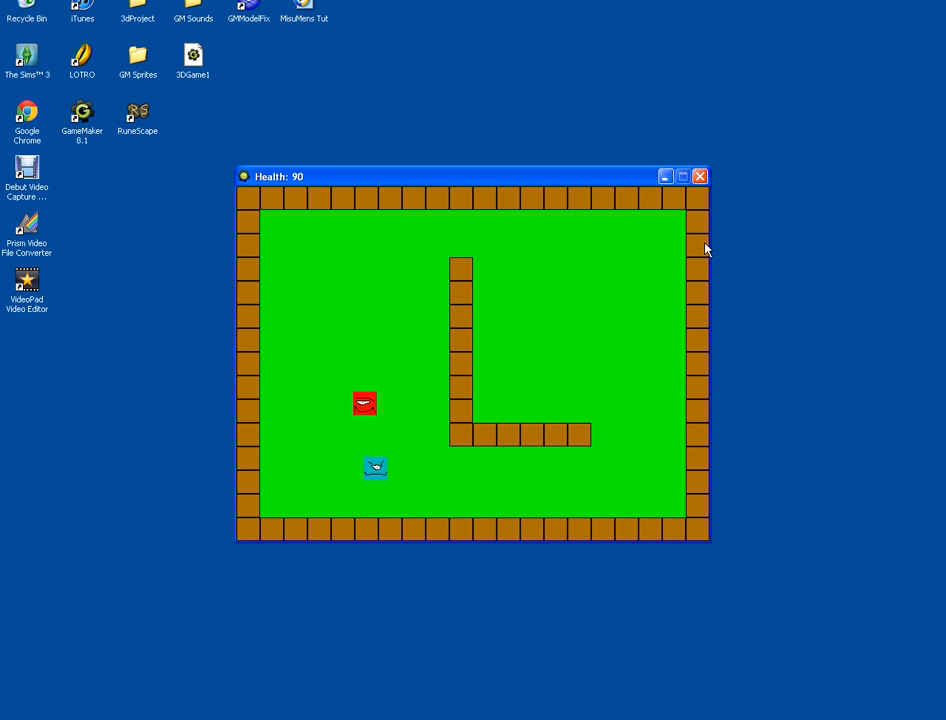
pyautogui.press('Down')
pyautogui.press('Right')
pyautogui.press('Right')
pyautogui.press('Right')
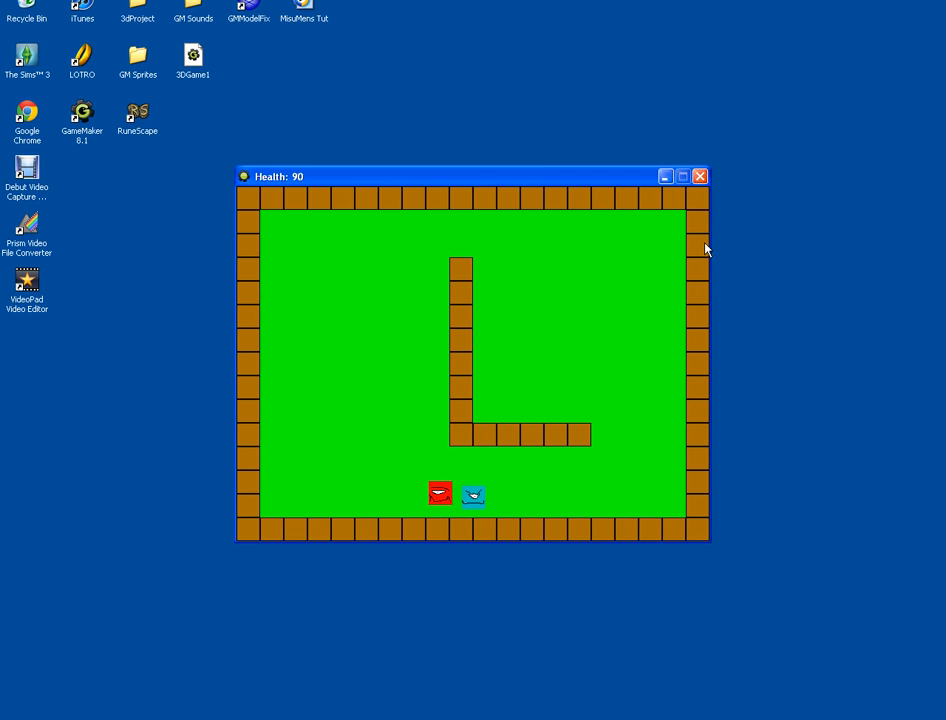
pyautogui.press('Right')
pyautogui.press('Right')
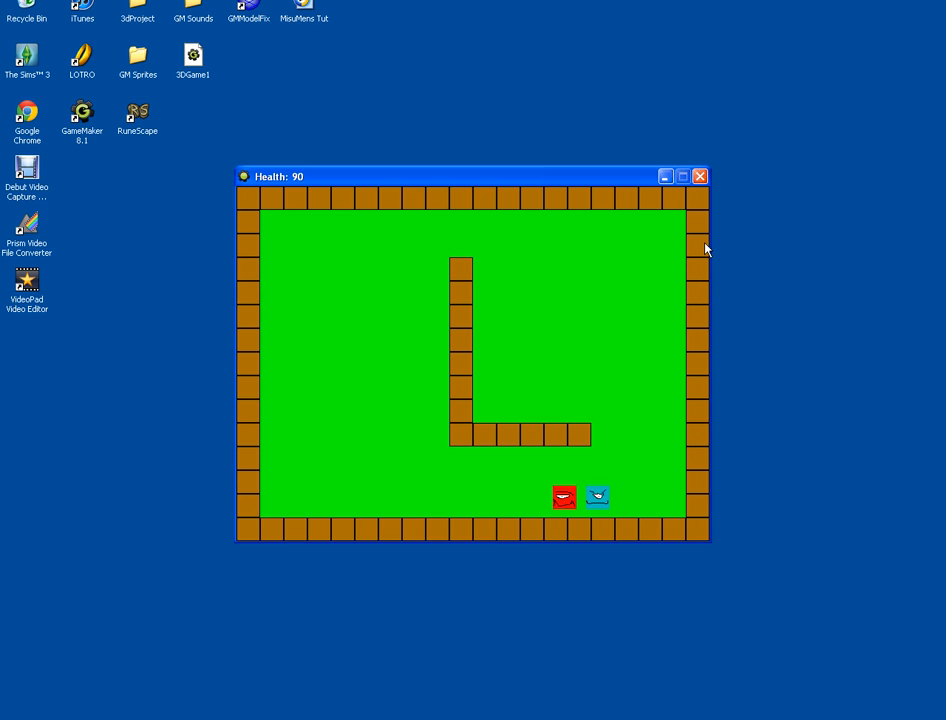
pyautogui.press('Up')
pyautogui.press('Up')
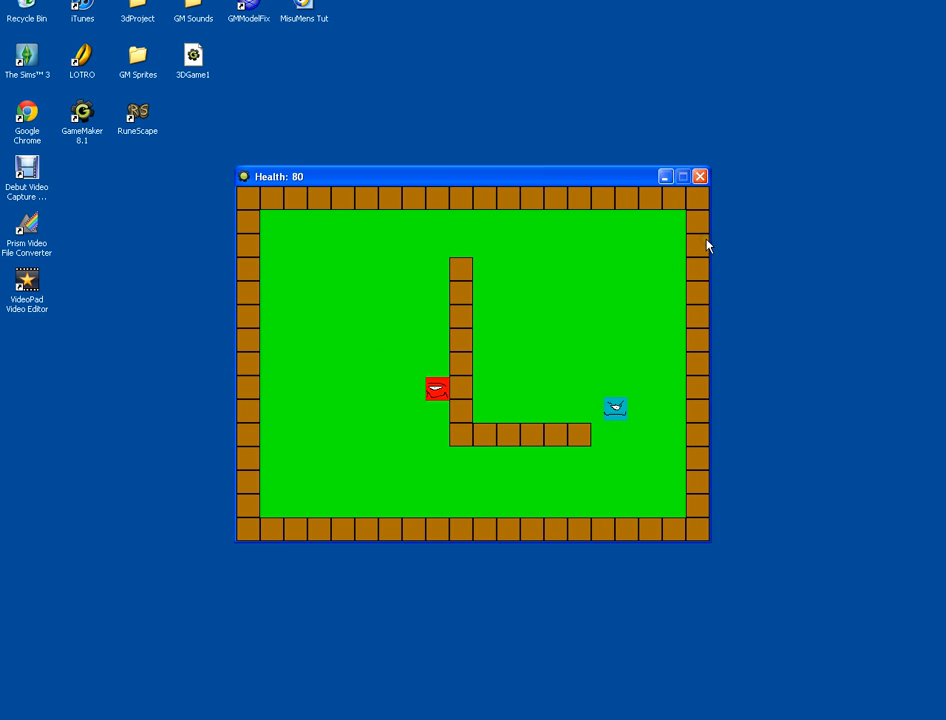
pyautogui.press('Up')
pyautogui.press('Left')
pyautogui.press('Escape')
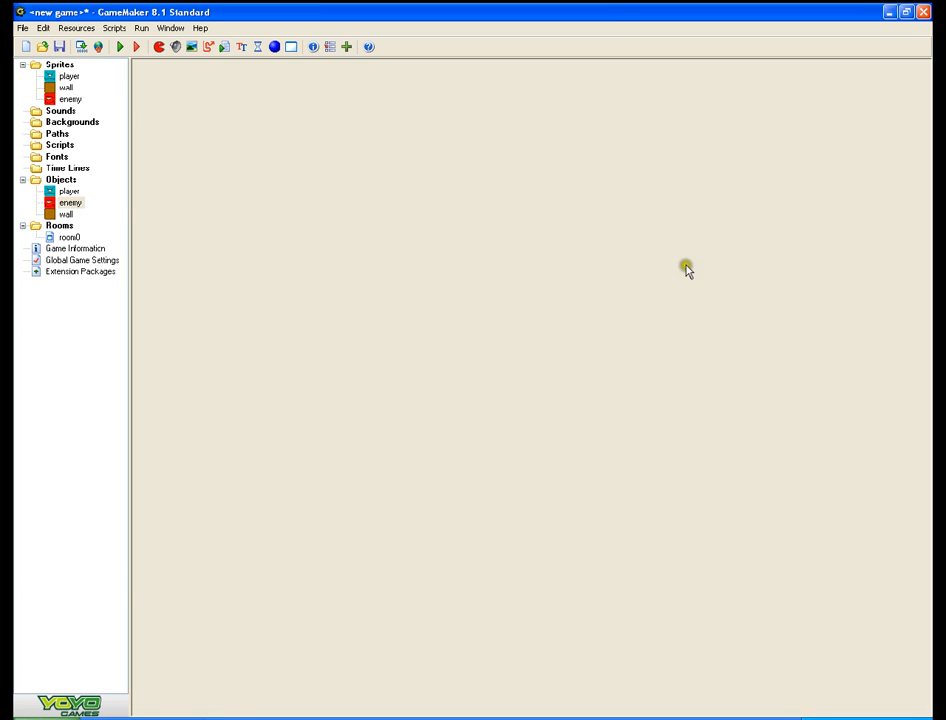
# - Set the relative health change in the player's enemy collision event to -20 and confirm the player object's properties
pyautogui.doubleClick(68, 192)
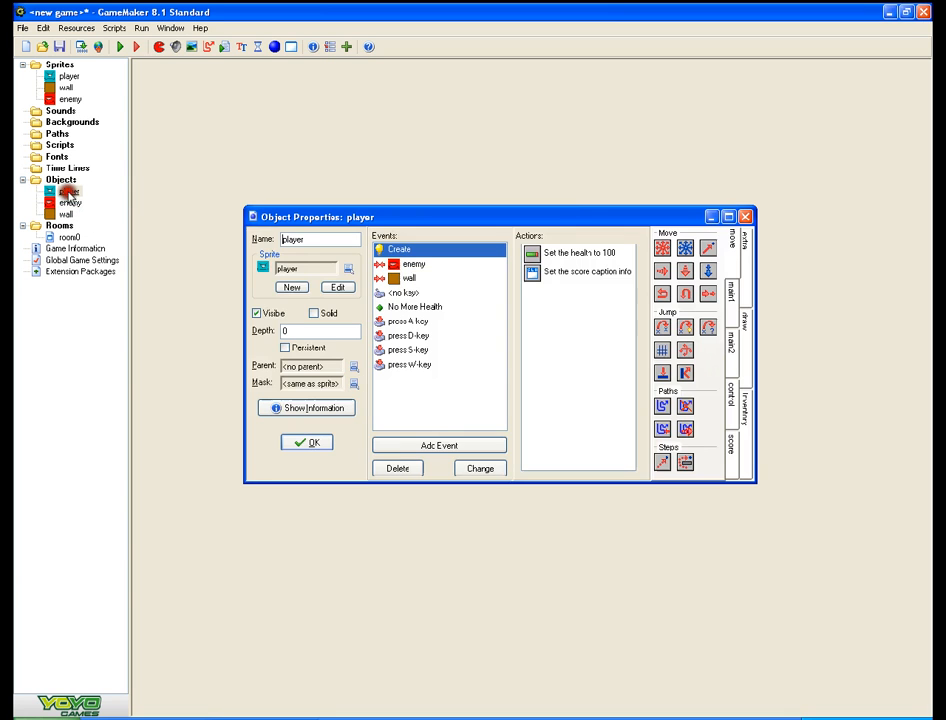
pyautogui.click(413, 263)
pyautogui.doubleClick(588, 256)
pyautogui.moveTo(481, 334); pyautogui.dragTo(445, 334)
pyautogui.click(447, 335)
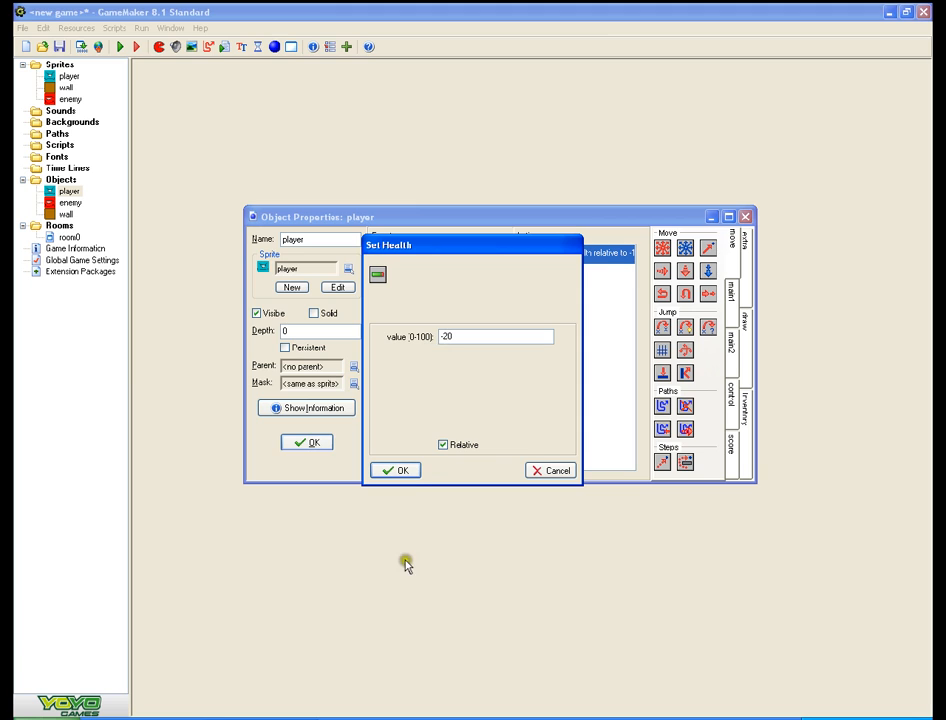
pyautogui.click(398, 470)
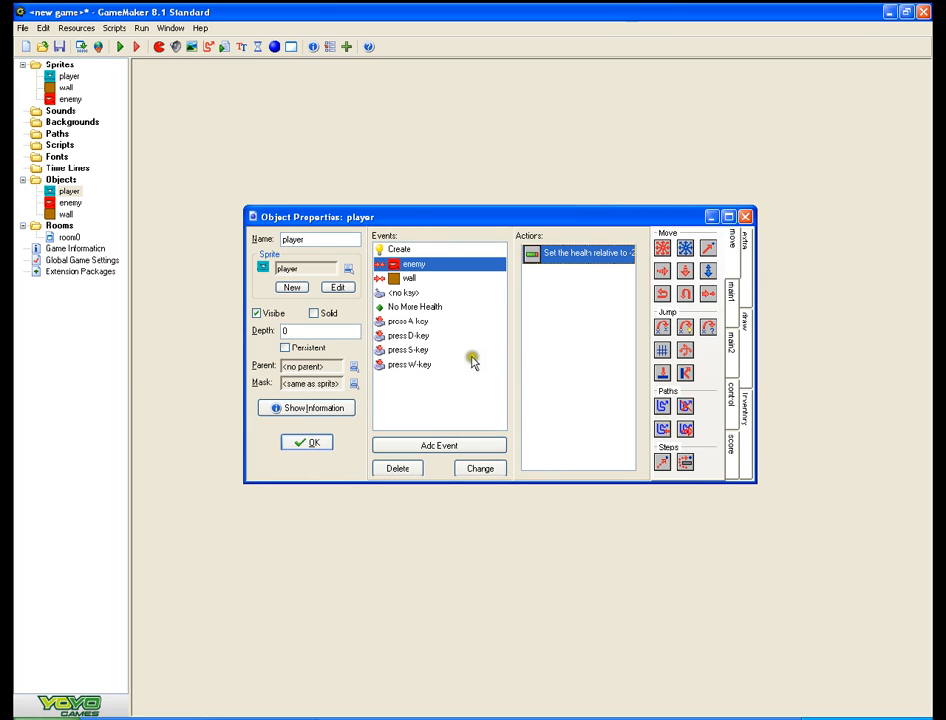
pyautogui.click(307, 443)
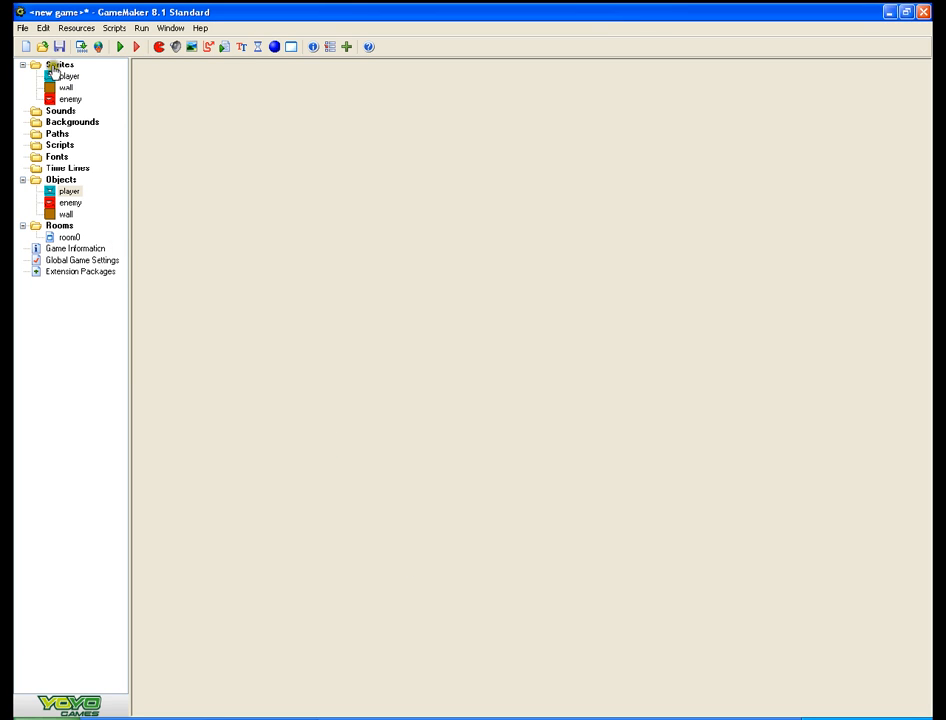
# - Create a new sprite named irondoor and open it in the Sprite Editor
pyautogui.rightClick(53, 68)
pyautogui.click(78, 84)
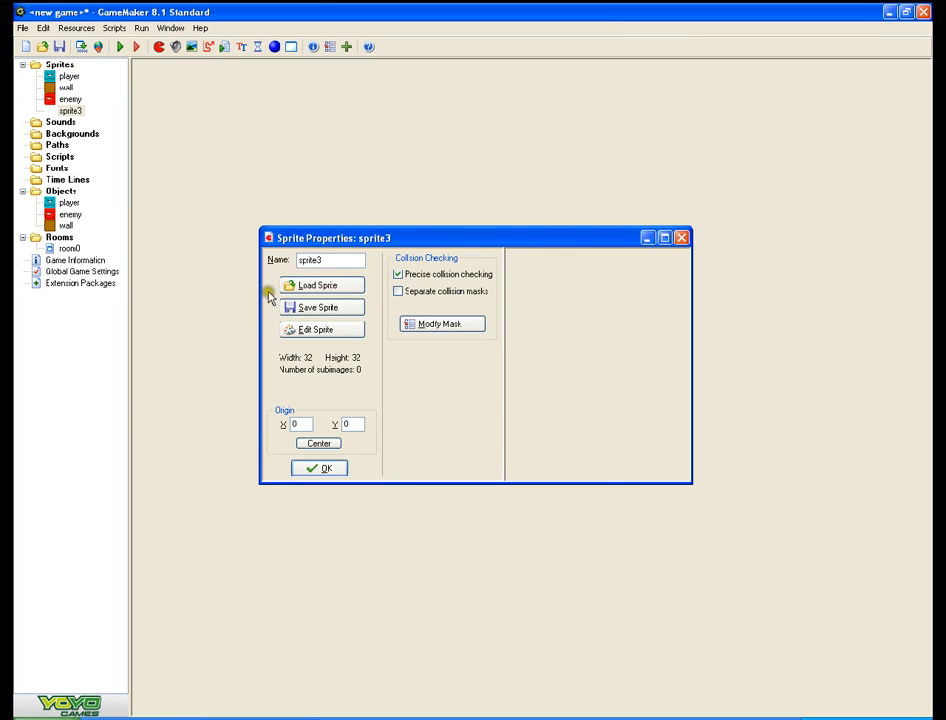
pyautogui.moveTo(346, 261); pyautogui.dragTo(296, 268)
pyautogui.press('BackSpace')
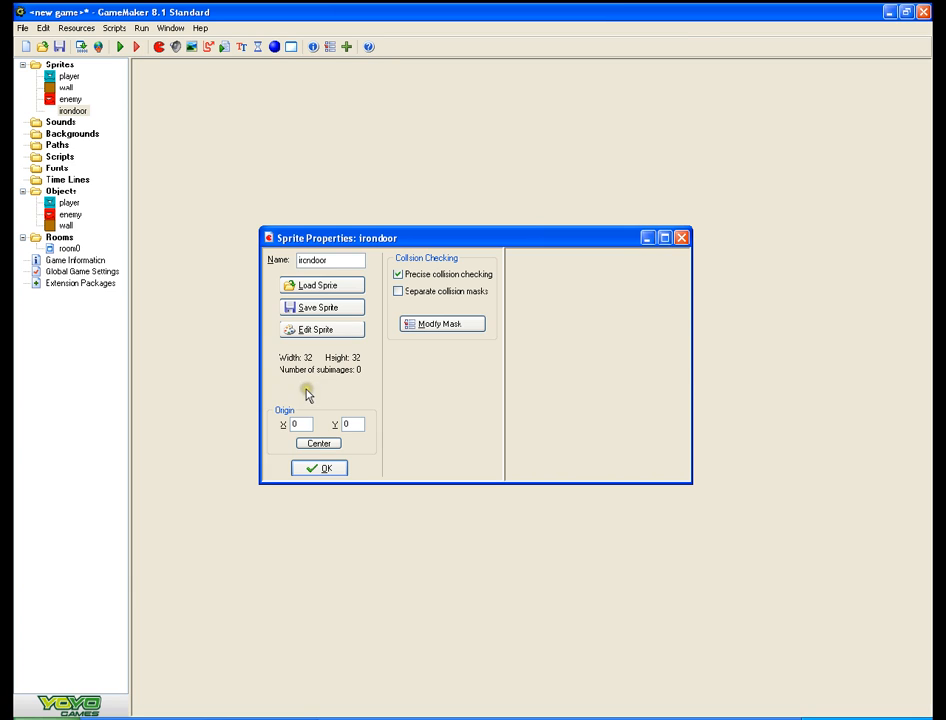
pyautogui.press('Return')
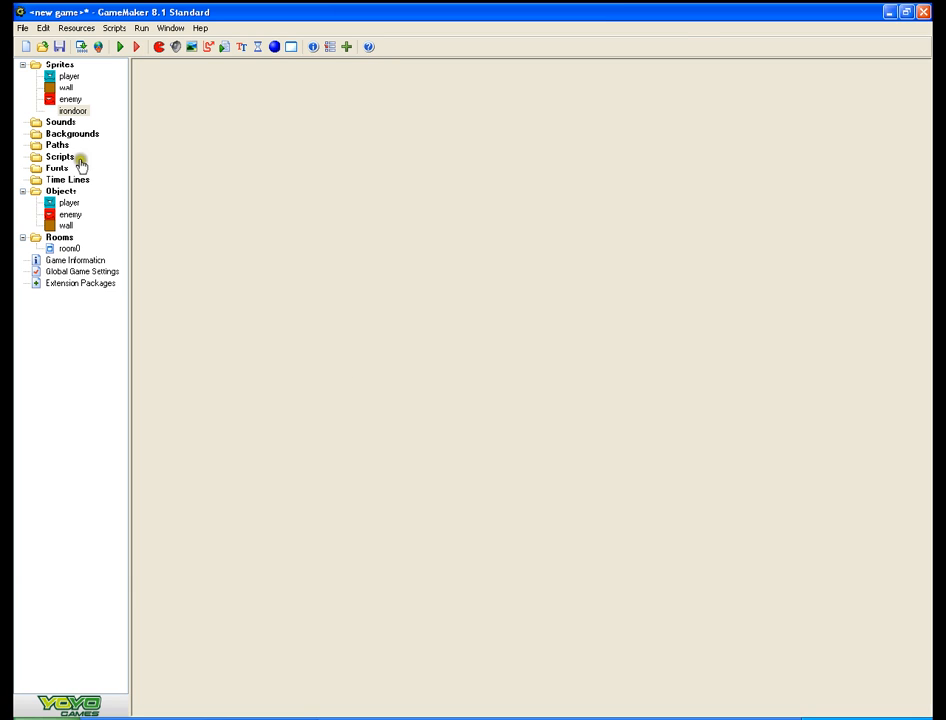
pyautogui.doubleClick(72, 111)
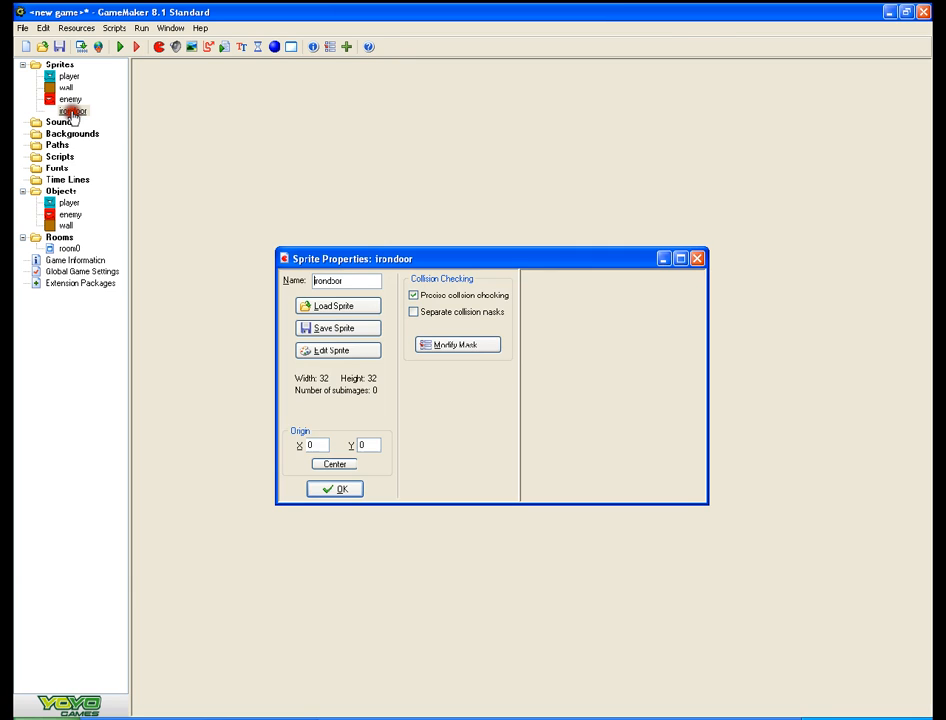
pyautogui.click(351, 350)
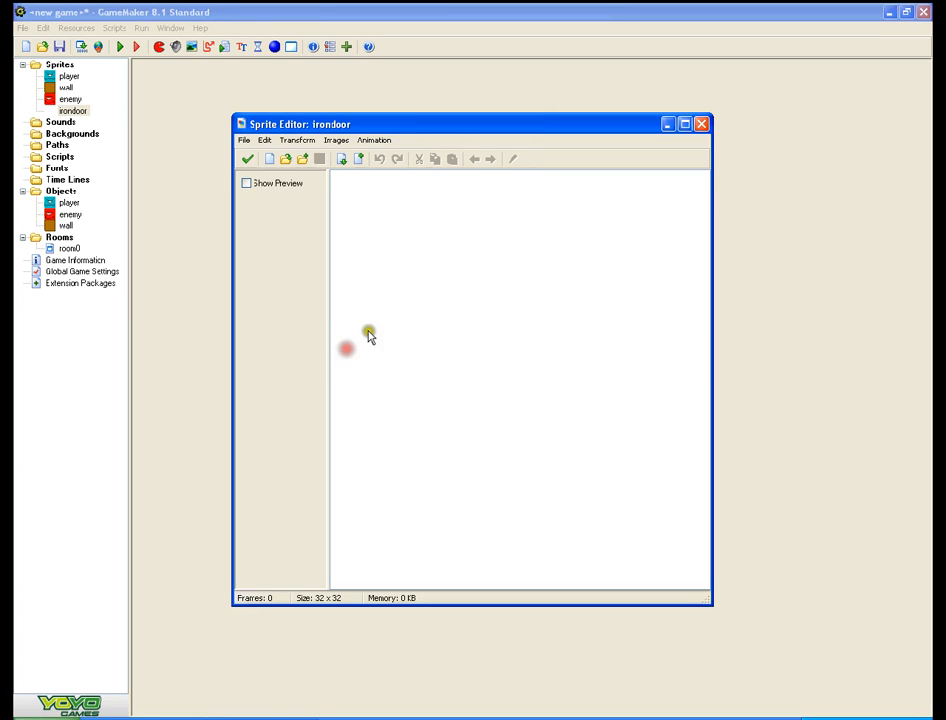
pyautogui.click(356, 159)
pyautogui.click(380, 160)
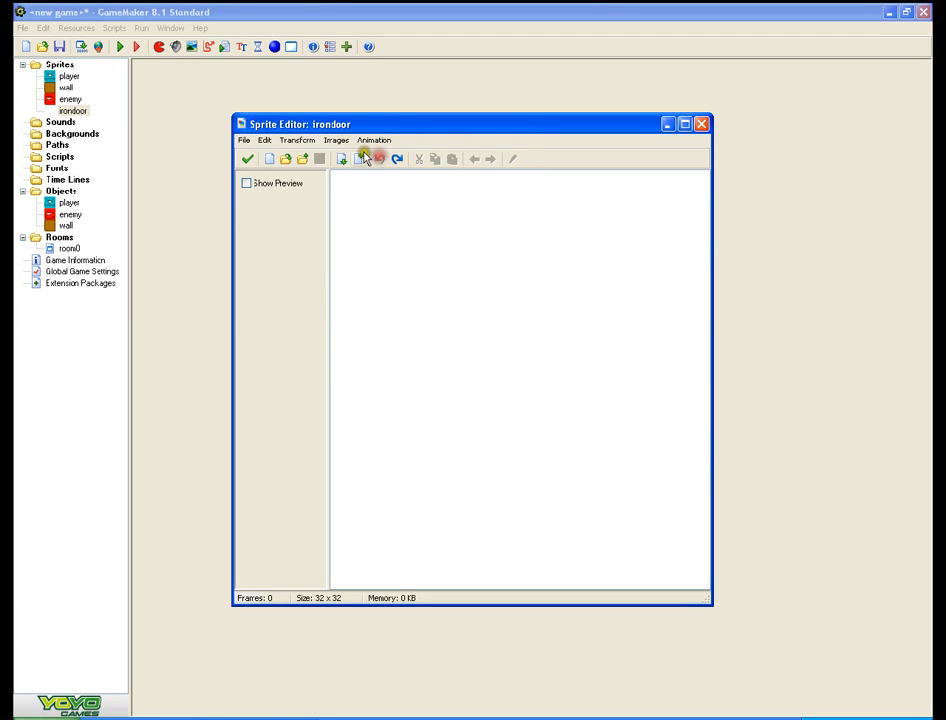
pyautogui.click(267, 161)
pyautogui.click(506, 341)
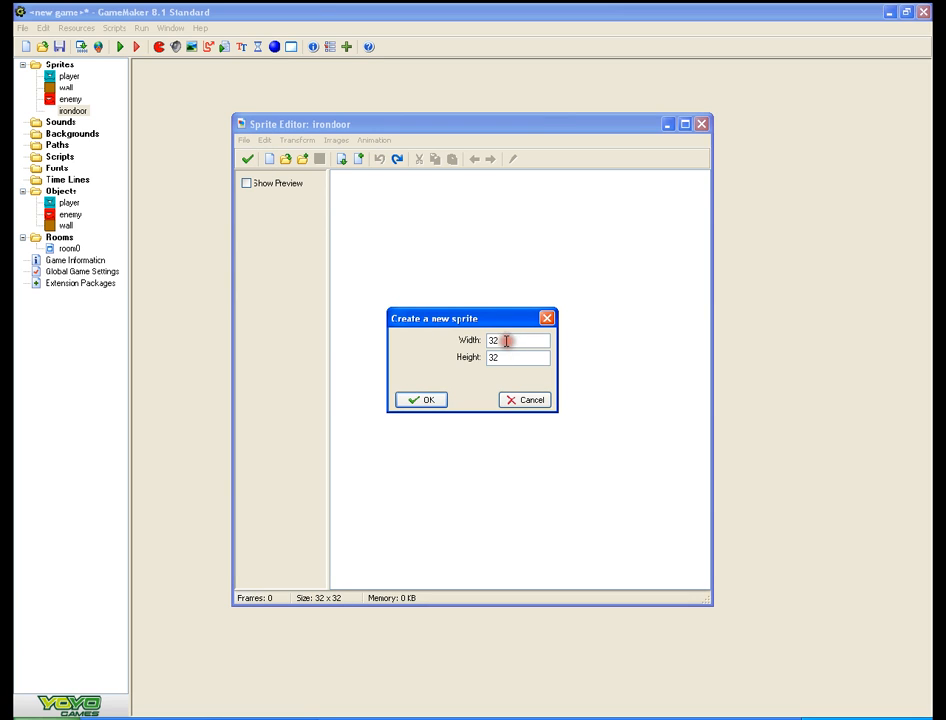
pyautogui.doubleClick(520, 357)
pyautogui.click(532, 404)
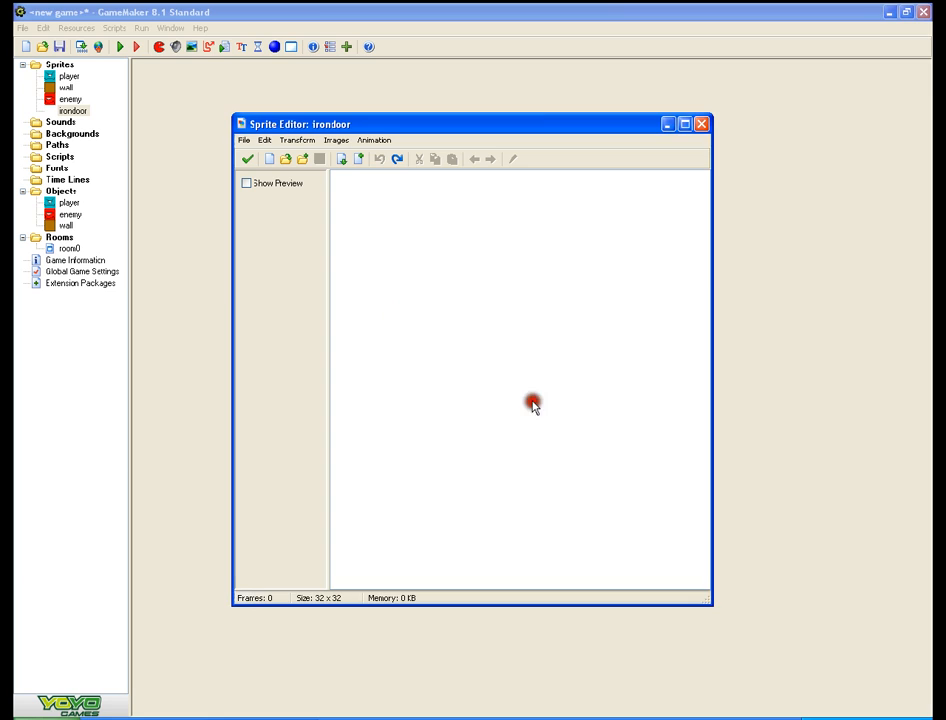
# - Add an empty 32 x 32 image to the irondoor sprite and open it in the Image Editor at 500% zoom
pyautogui.click(357, 159)
pyautogui.click(365, 187)
pyautogui.doubleClick(365, 187)
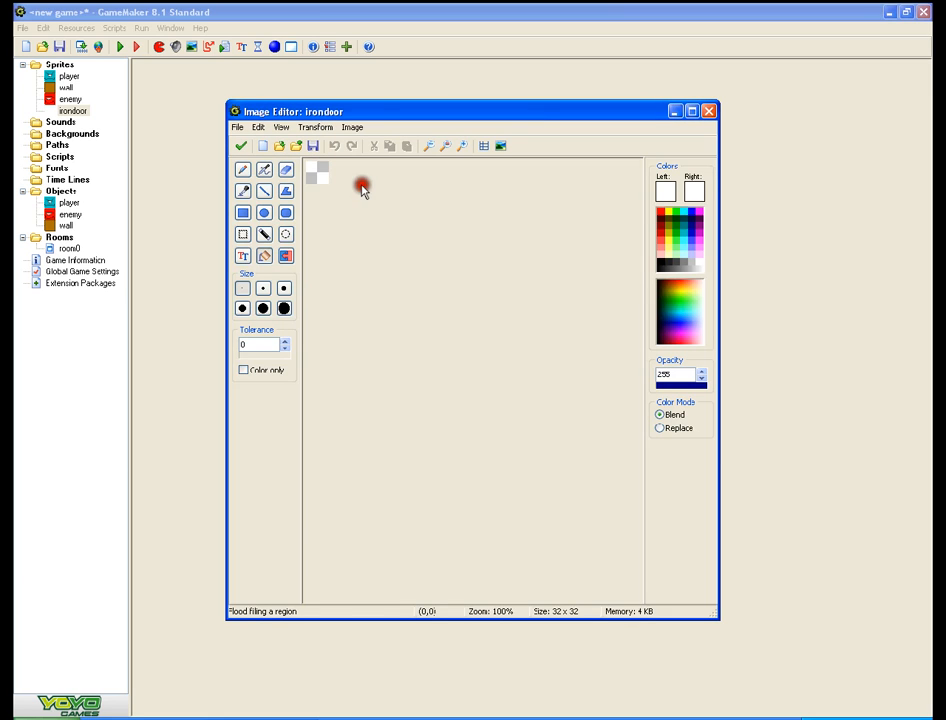
pyautogui.click(462, 147)
pyautogui.click(462, 147)
pyautogui.click(462, 147)
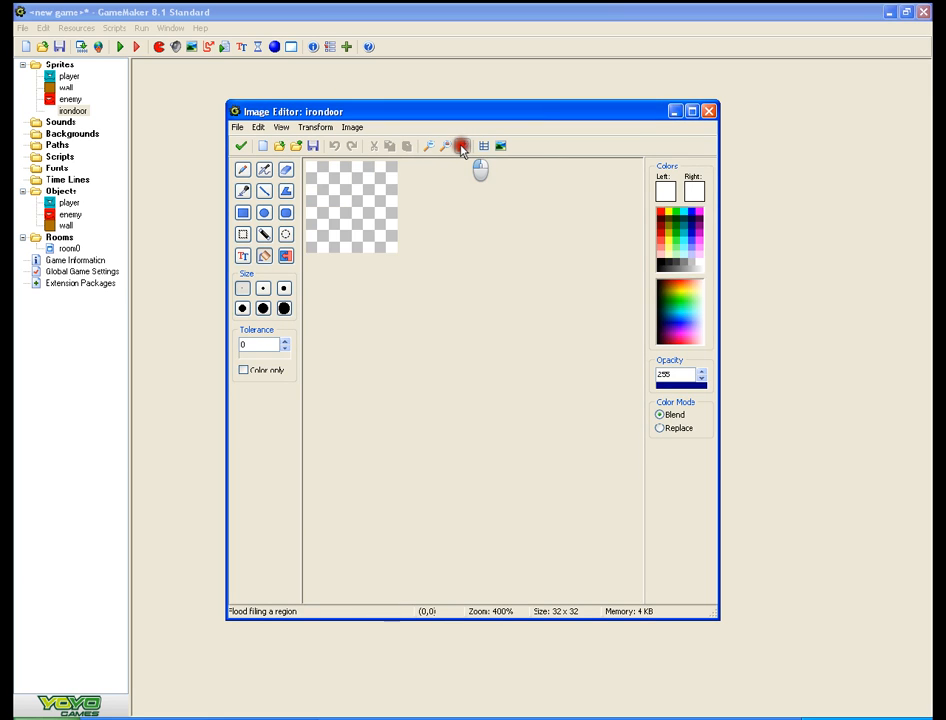
pyautogui.click(462, 147)
pyautogui.click(689, 256)
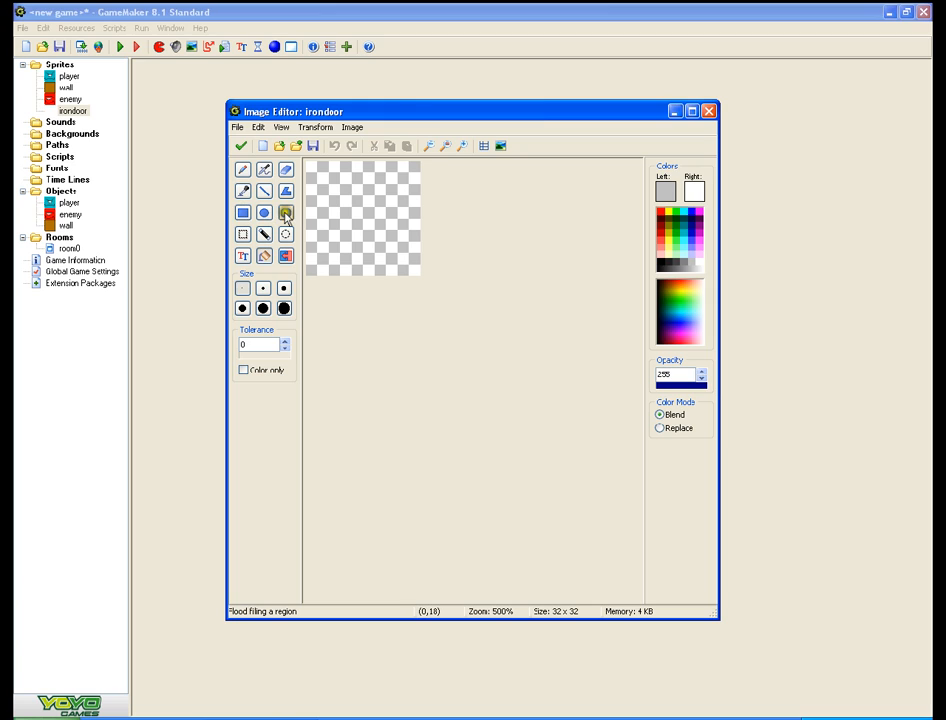
pyautogui.click(264, 212)
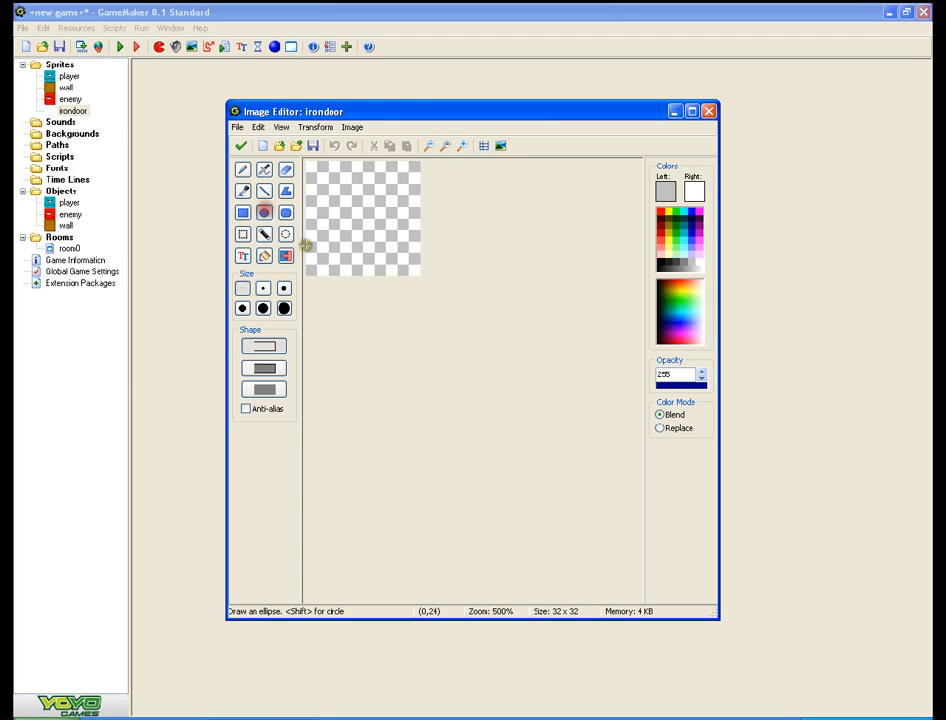
pyautogui.moveTo(305, 272)
pyautogui.mouseDown()
pyautogui.moveTo(384, 182)
pyautogui.moveTo(415, 164)
pyautogui.mouseUp()
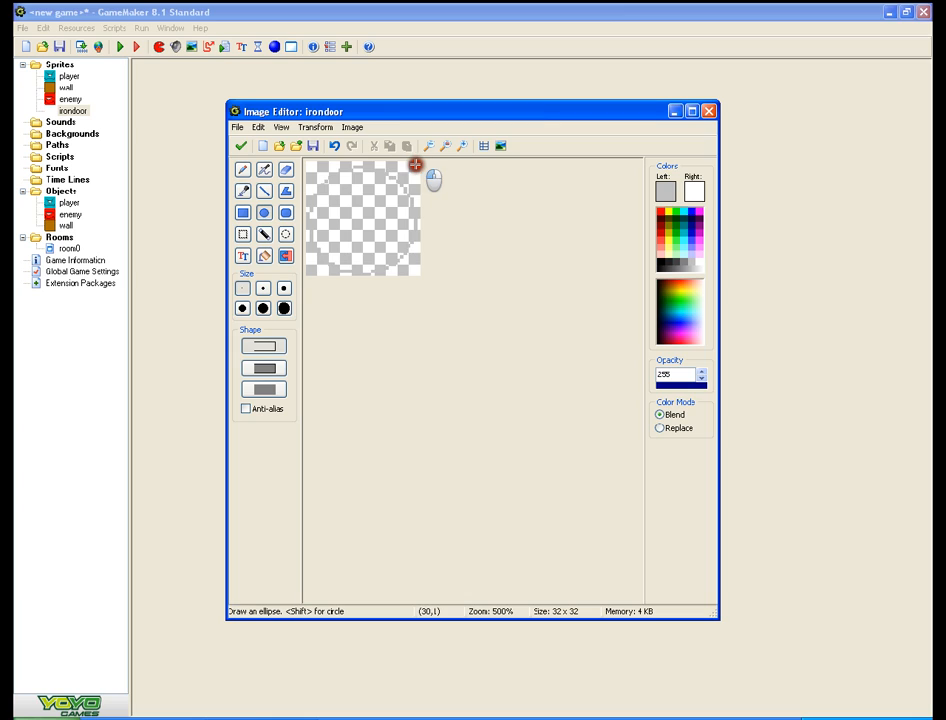
pyautogui.click(334, 146)
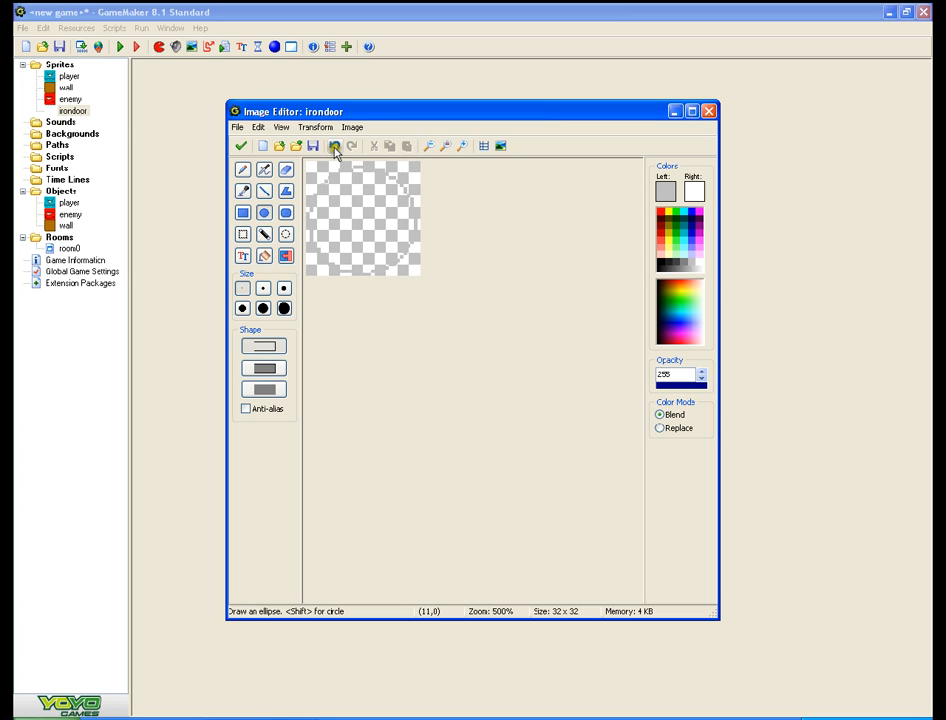
# - Draw a filled circle across the whole canvas with a dark grey outline and light grey fill
pyautogui.click(264, 367)
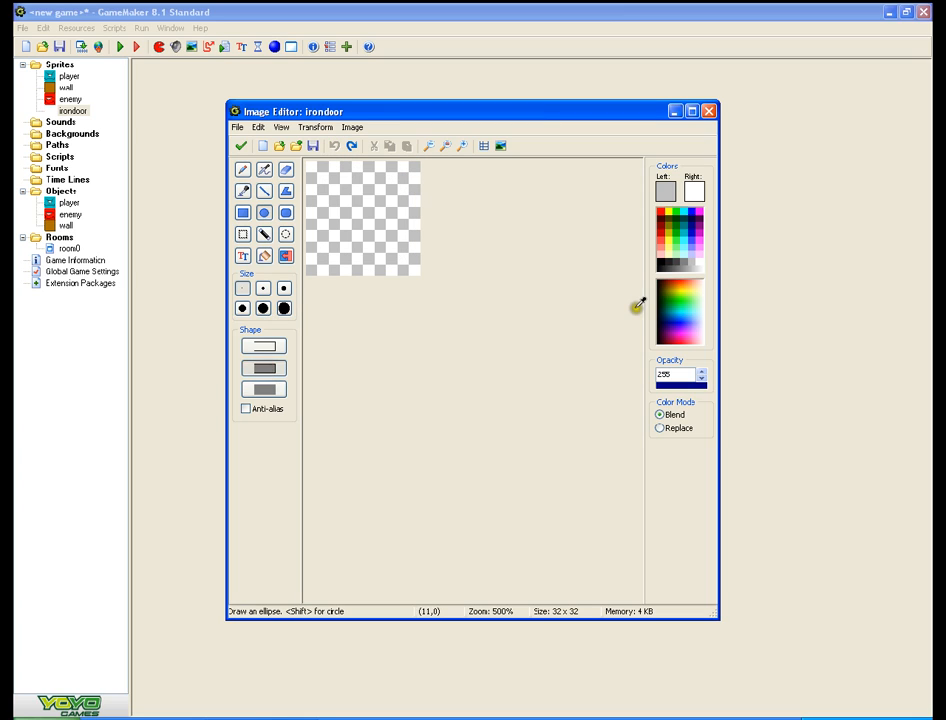
pyautogui.click(680, 260)
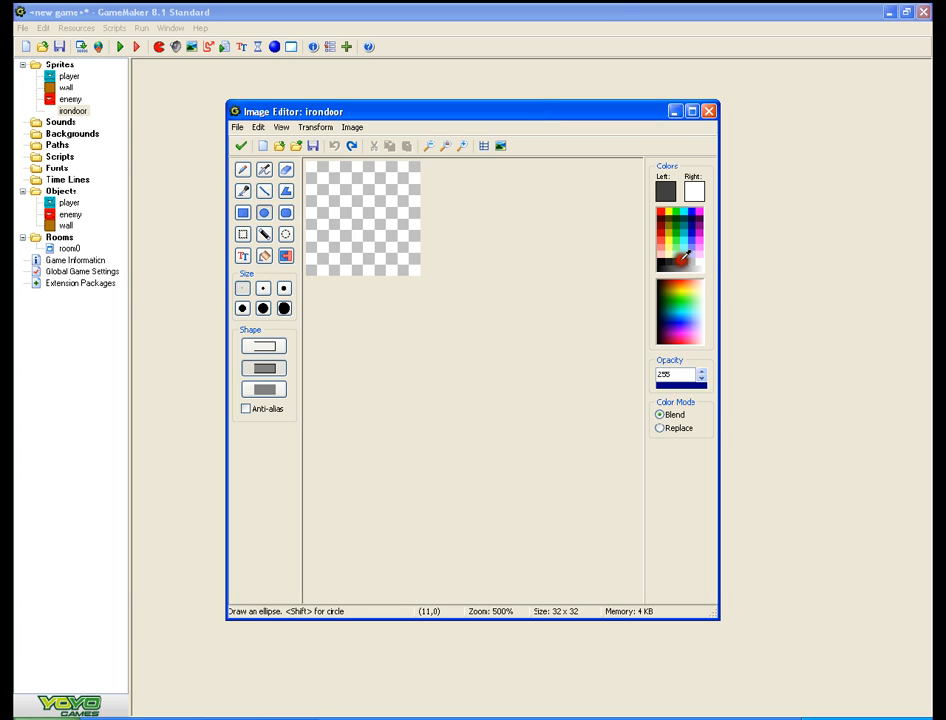
pyautogui.rightClick(692, 261)
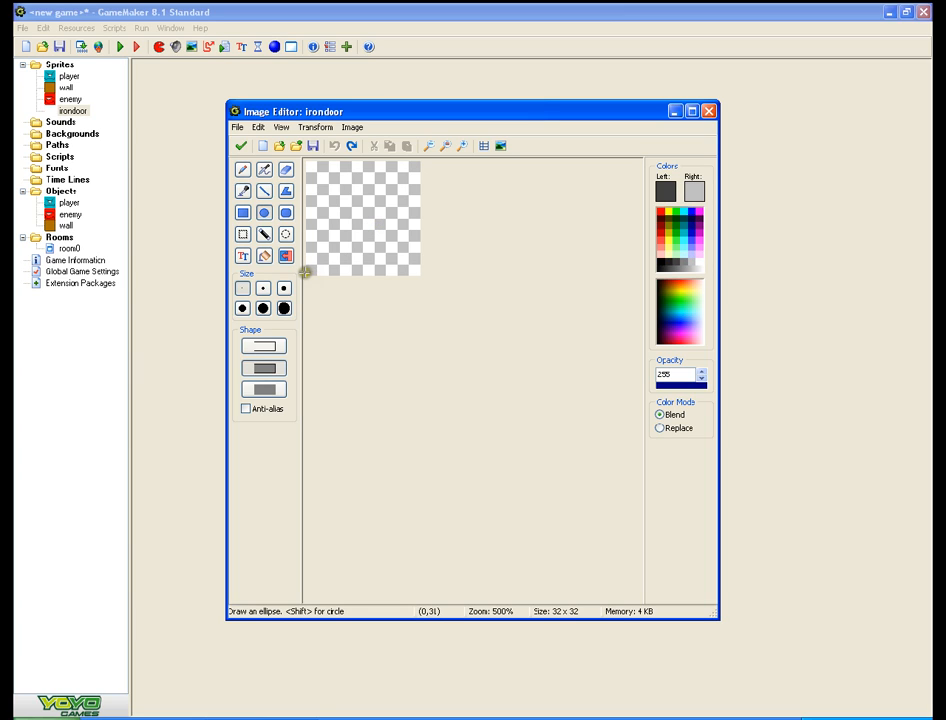
pyautogui.moveTo(305, 273); pyautogui.dragTo(420, 159)
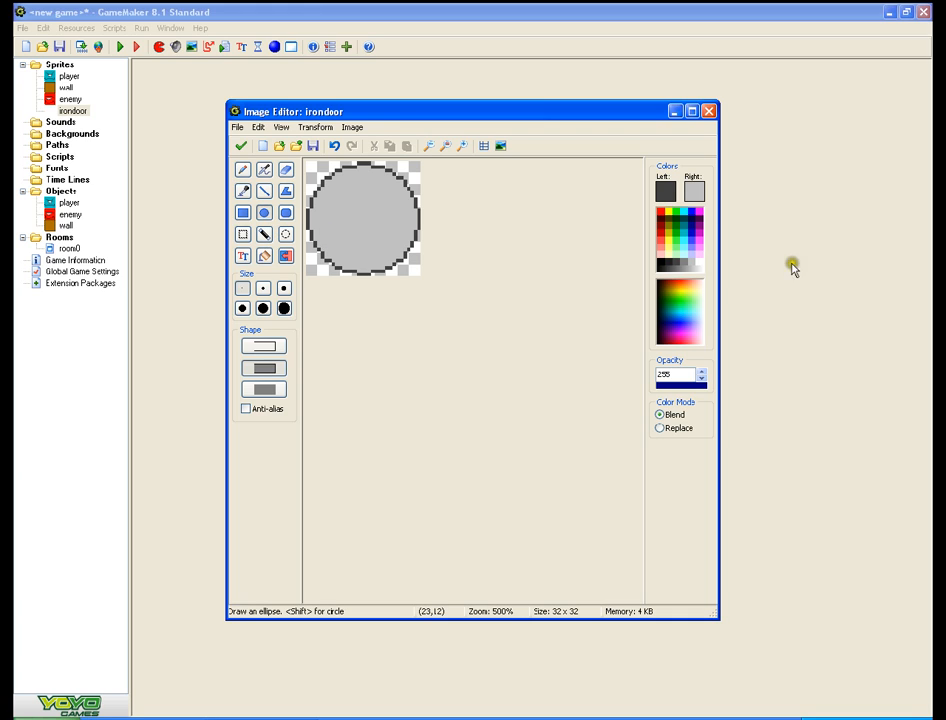
# - Draw a matching filled rectangle over the circle's lower part and paint out the dividing line in light grey to form an arched door
pyautogui.click(243, 214)
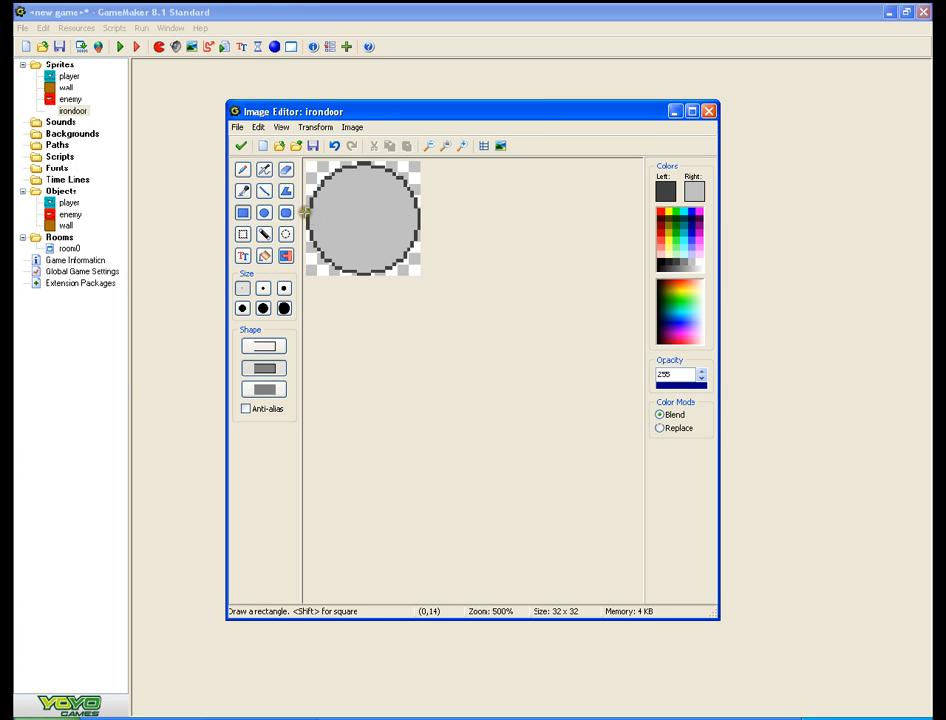
pyautogui.moveTo(306, 209); pyautogui.dragTo(418, 273)
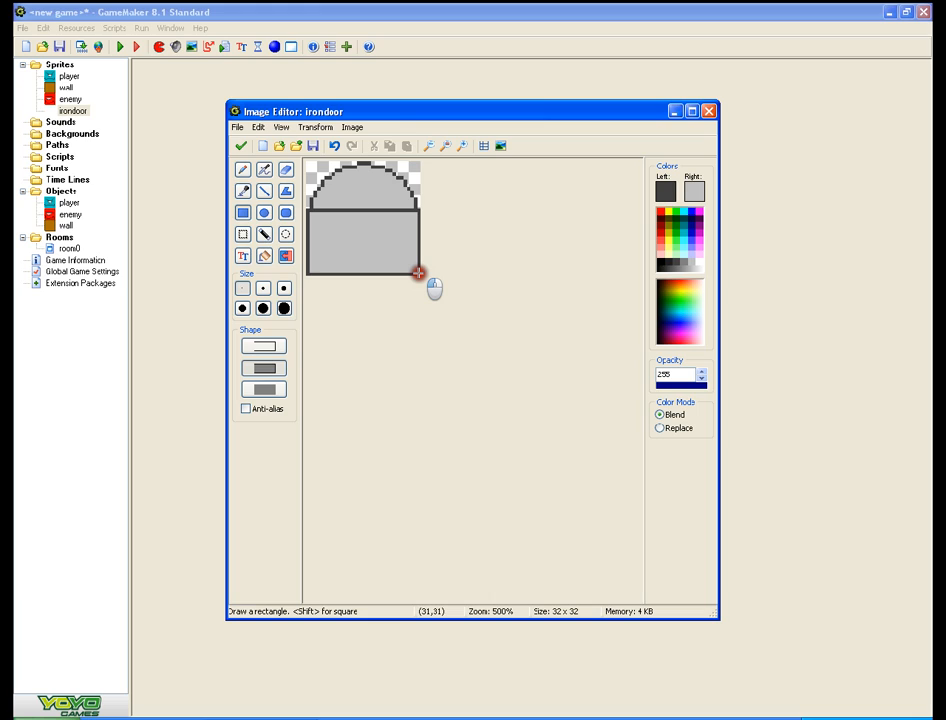
pyautogui.click(264, 192)
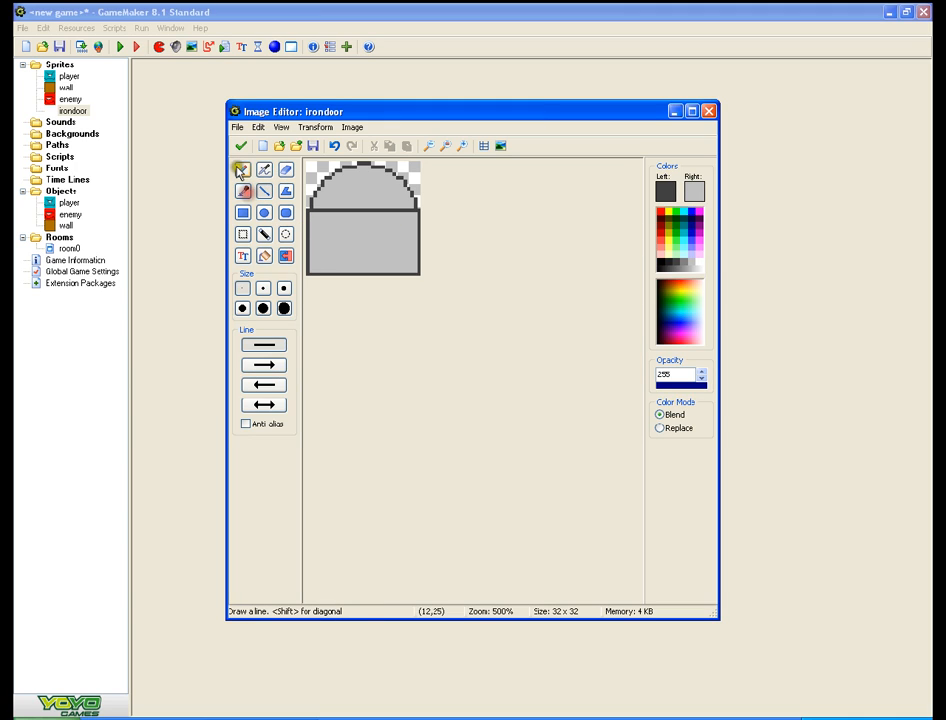
pyautogui.click(242, 169)
pyautogui.moveTo(313, 204)
pyautogui.mouseDown()
pyautogui.moveTo(412, 206)
pyautogui.moveTo(395, 206)
pyautogui.mouseUp()
pyautogui.moveTo(383, 209); pyautogui.dragTo(313, 211, button='right')
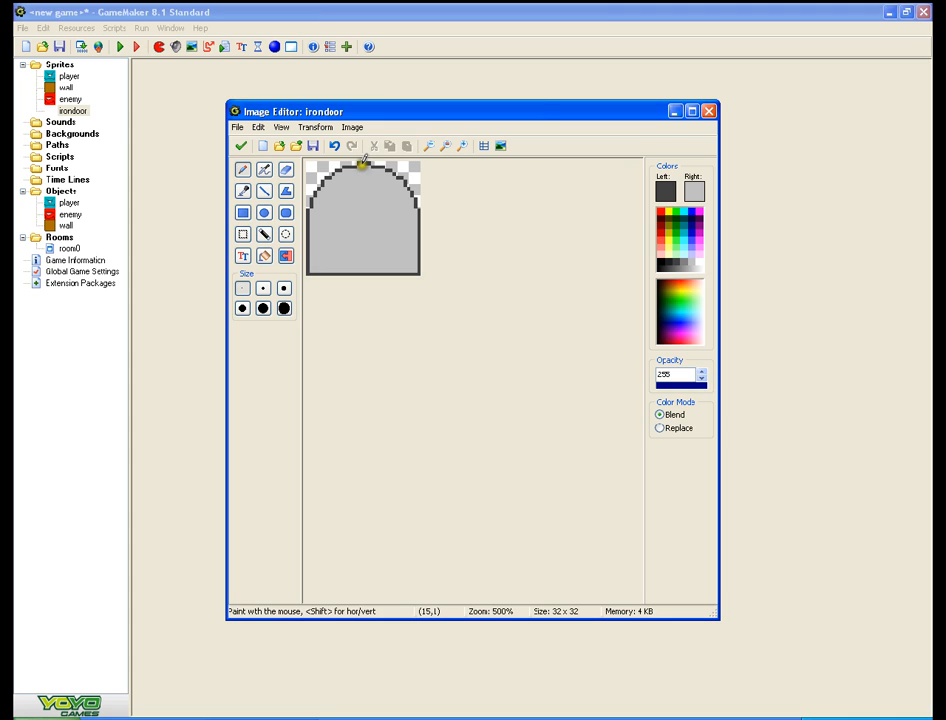
# - Paint a two-pixel-wide dark grey vertical line down the middle of the door
pyautogui.moveTo(364, 165); pyautogui.dragTo(364, 176)
pyautogui.moveTo(364, 166); pyautogui.dragTo(364, 272, button='right')
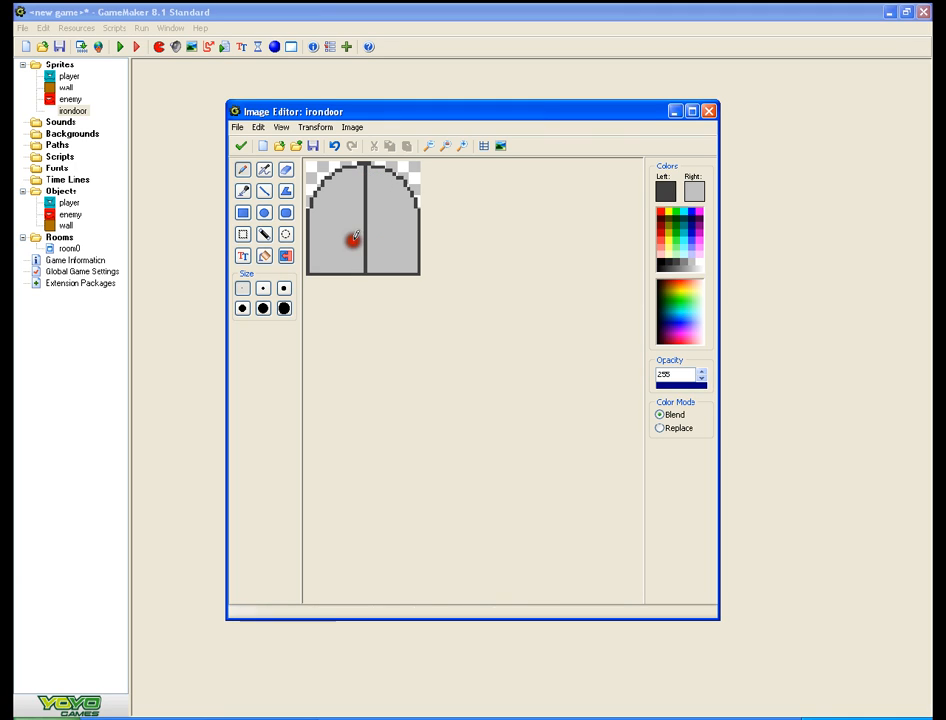
pyautogui.moveTo(362, 162); pyautogui.dragTo(363, 270, button='right')
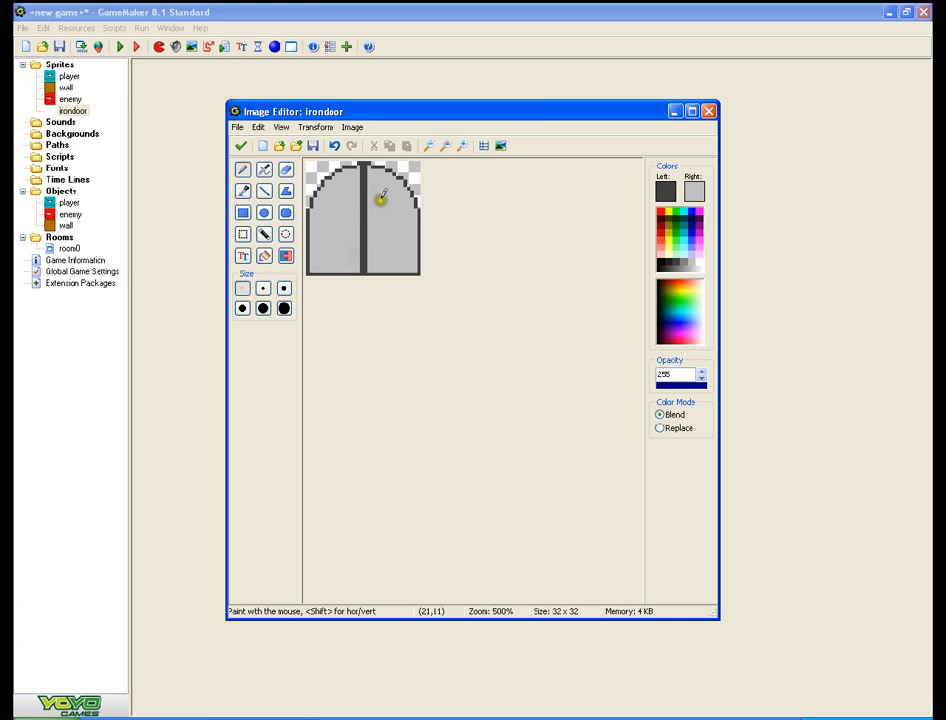
# - Paint a short vertical dark grey handle on each door half and clean up stray pixels in light grey
pyautogui.moveTo(378, 214); pyautogui.dragTo(377, 222)
pyautogui.moveTo(352, 225); pyautogui.dragTo(348, 228)
pyautogui.moveTo(346, 222)
pyautogui.mouseDown()
pyautogui.moveTo(346, 230)
pyautogui.moveTo(346, 219)
pyautogui.mouseUp()
pyautogui.rightClick(351, 218)
pyautogui.rightClick(349, 218)
pyautogui.moveTo(351, 221); pyautogui.dragTo(350, 233, button='right')
# - Accept the finished door image and confirm the irondoor sprite's properties
pyautogui.click(242, 148)
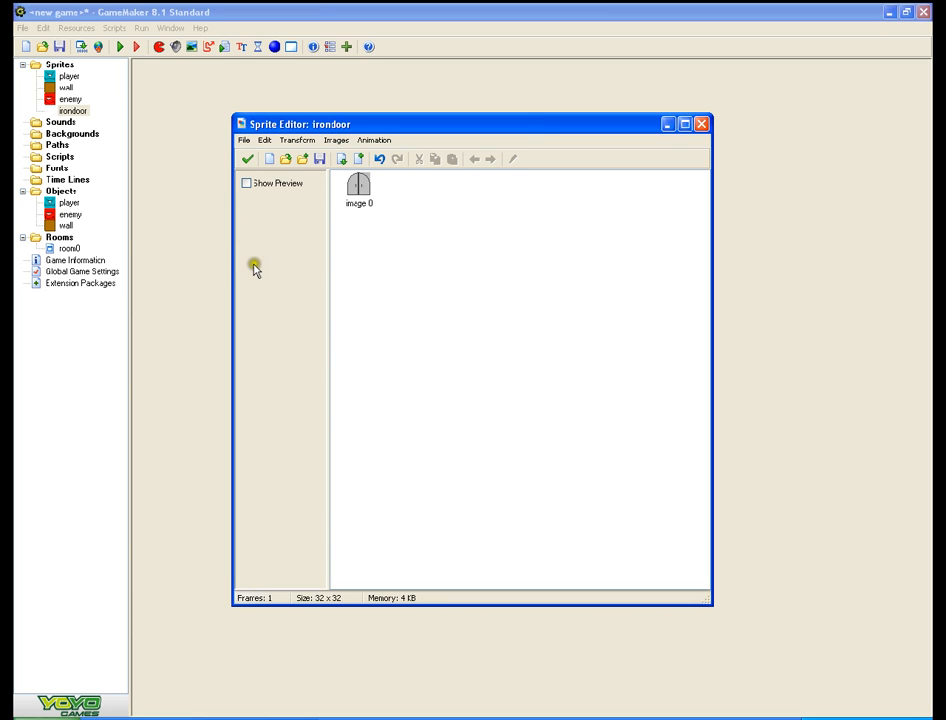
pyautogui.click(249, 161)
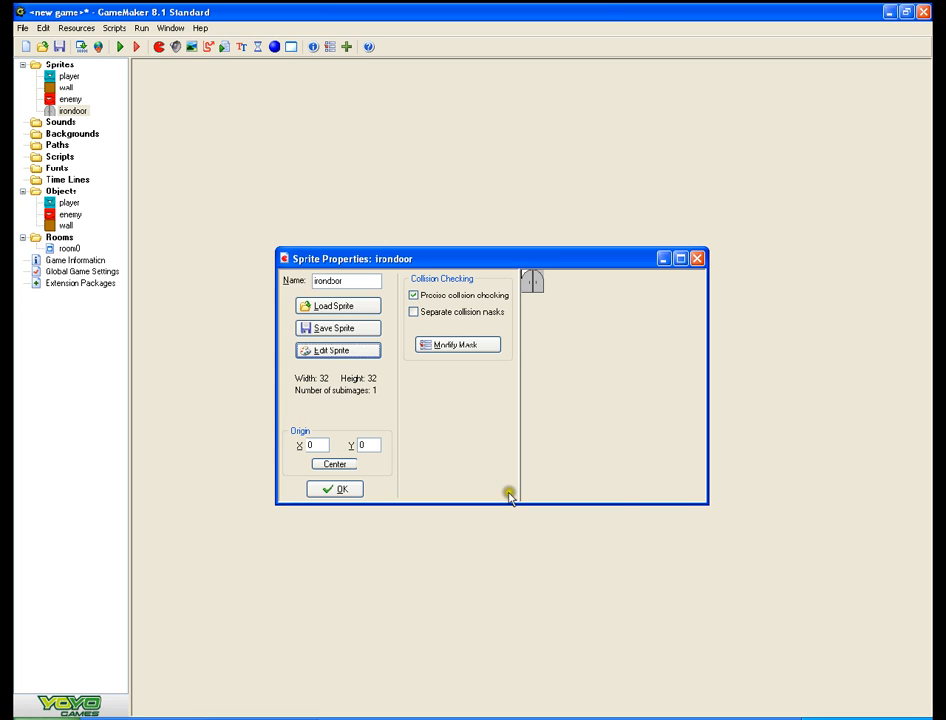
pyautogui.click(337, 489)
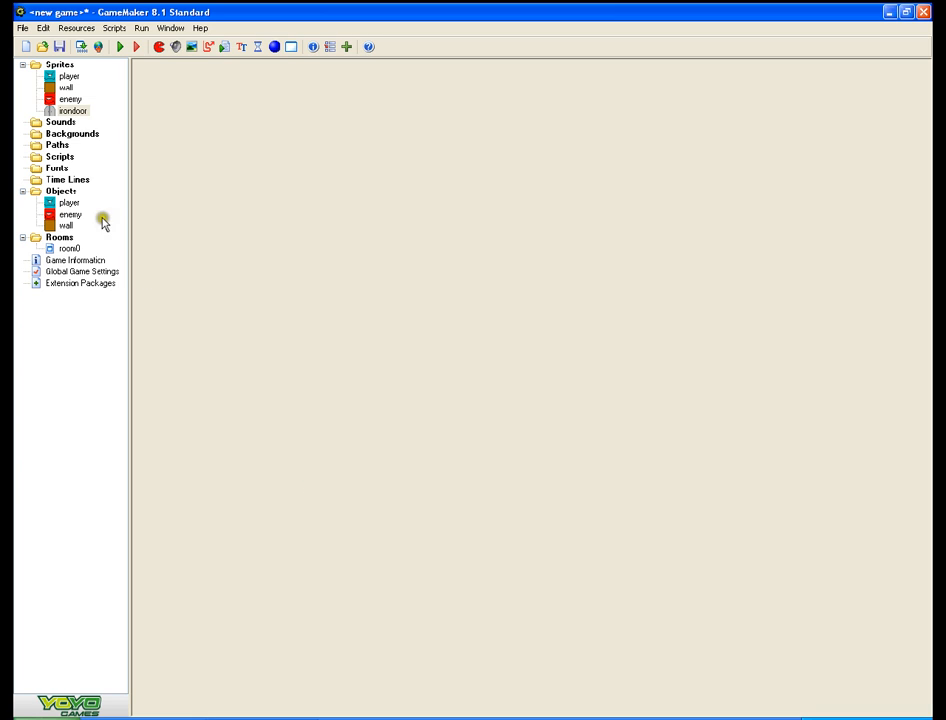
# - Duplicate the irondoor sprite and name the copy irondoor_open
pyautogui.rightClick(57, 64)
pyautogui.press('Escape')
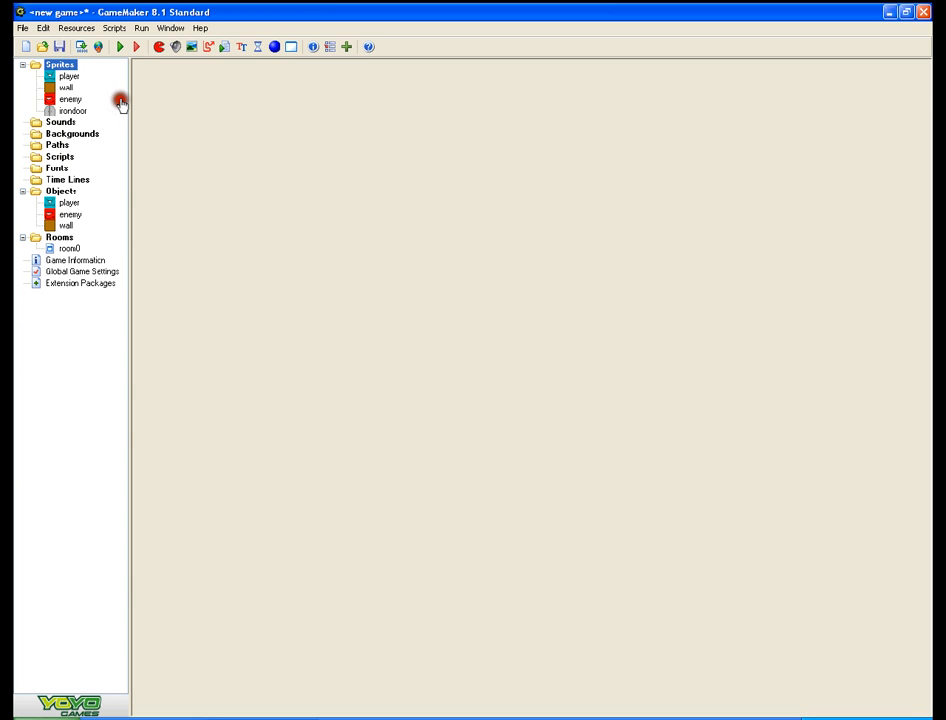
pyautogui.rightClick(74, 110)
pyautogui.click(130, 130)
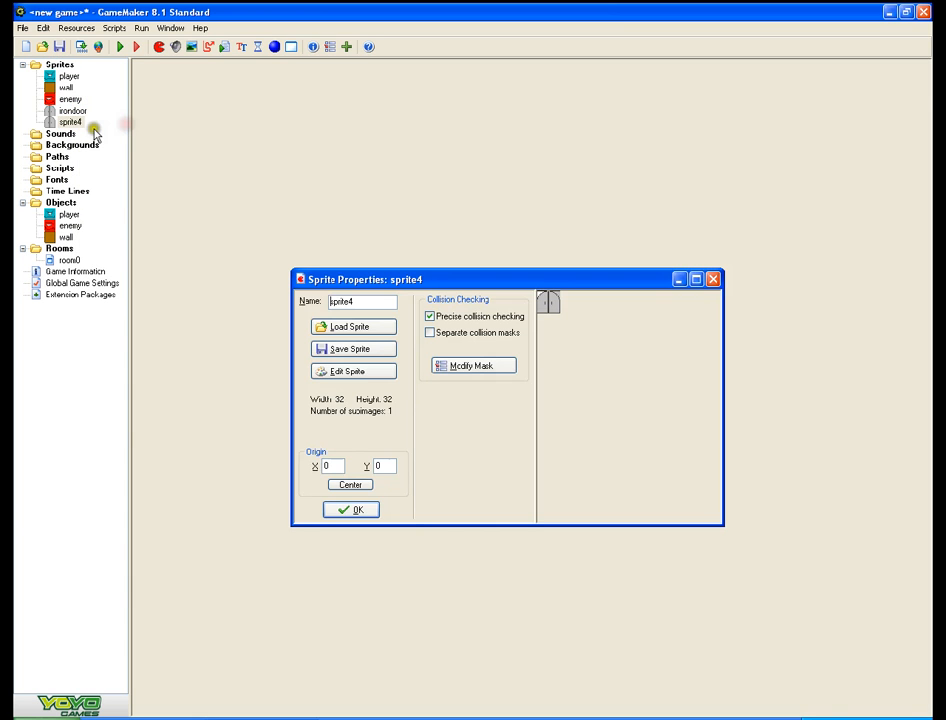
pyautogui.doubleClick(361, 302)
pyautogui.press('BackSpace')
pyautogui.write('irondoo')
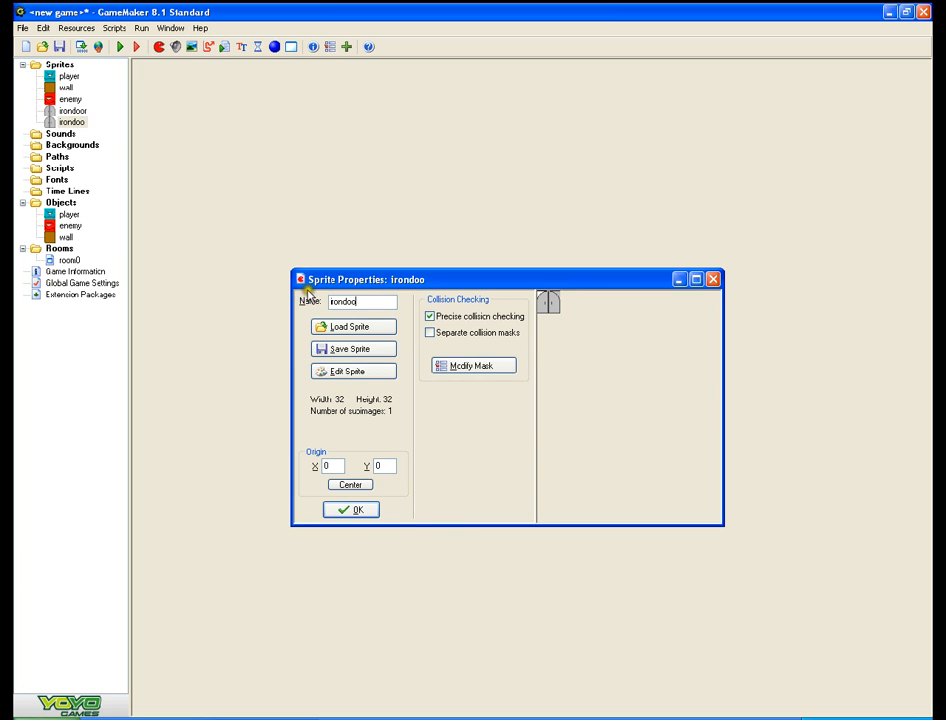
pyautogui.write('r_open')
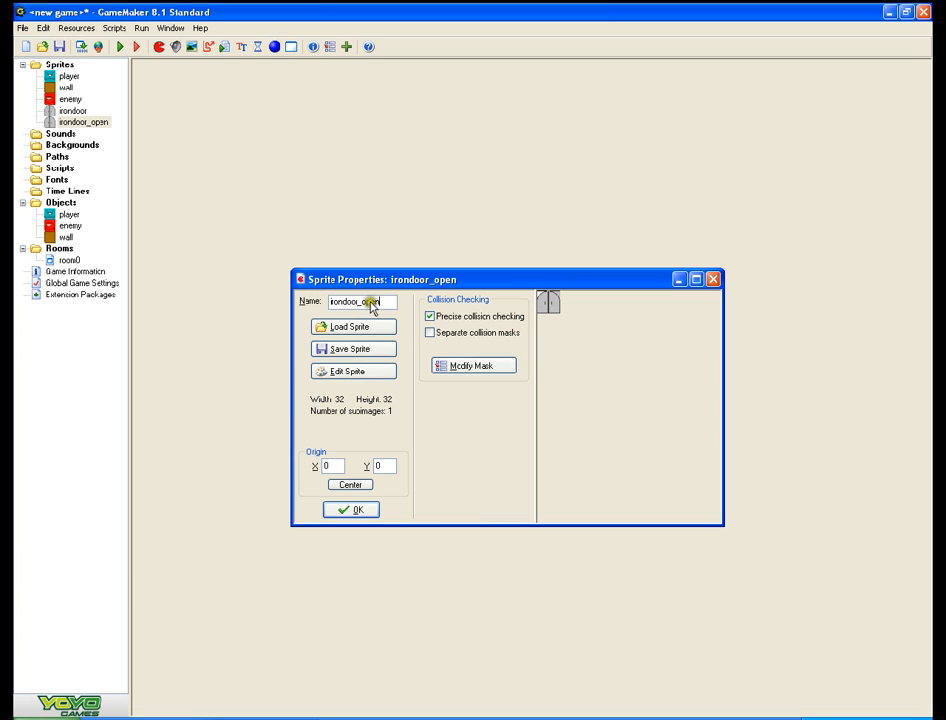
# - Open the irondoor_open sprite's image in the Image Editor at 1200% zoom
pyautogui.click(347, 373)
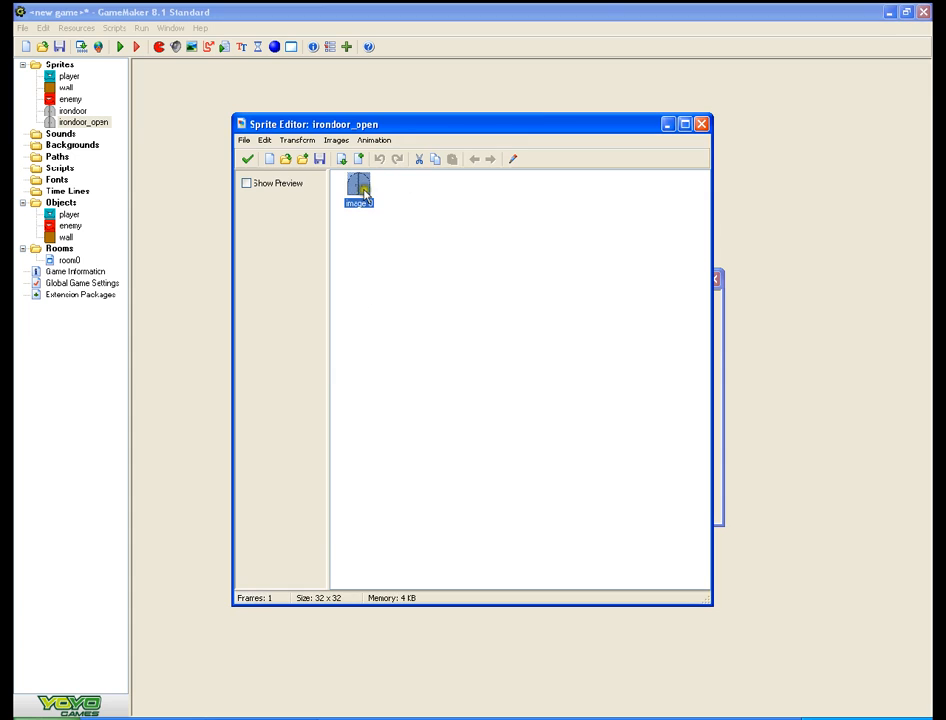
pyautogui.doubleClick(360, 192)
pyautogui.click(465, 147)
pyautogui.click(465, 147)
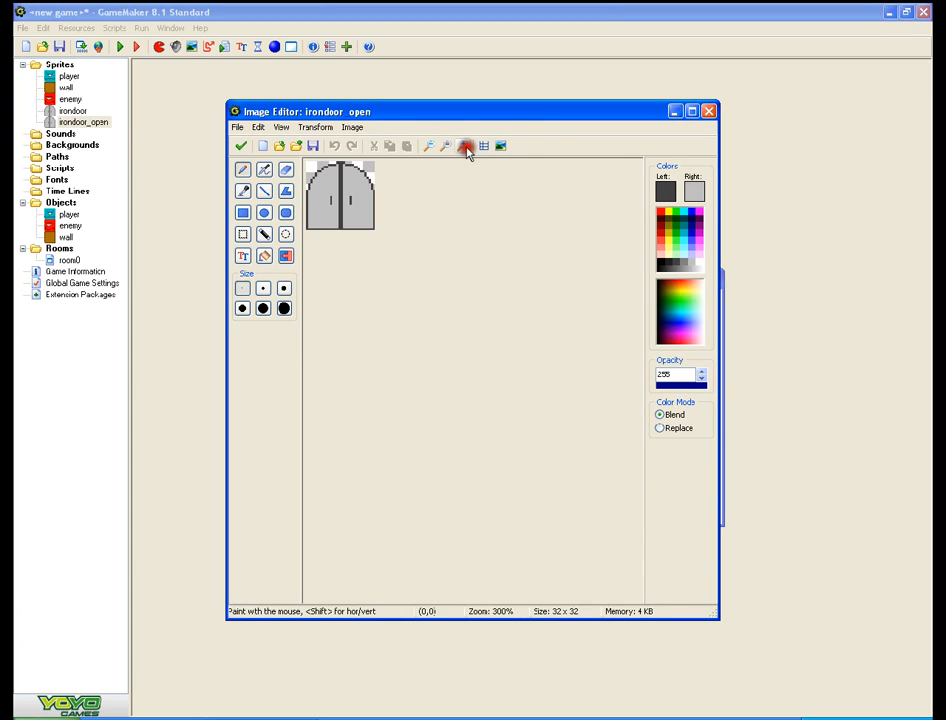
pyautogui.click(465, 147)
pyautogui.click(465, 147)
pyautogui.click(465, 147)
pyautogui.click(465, 147)
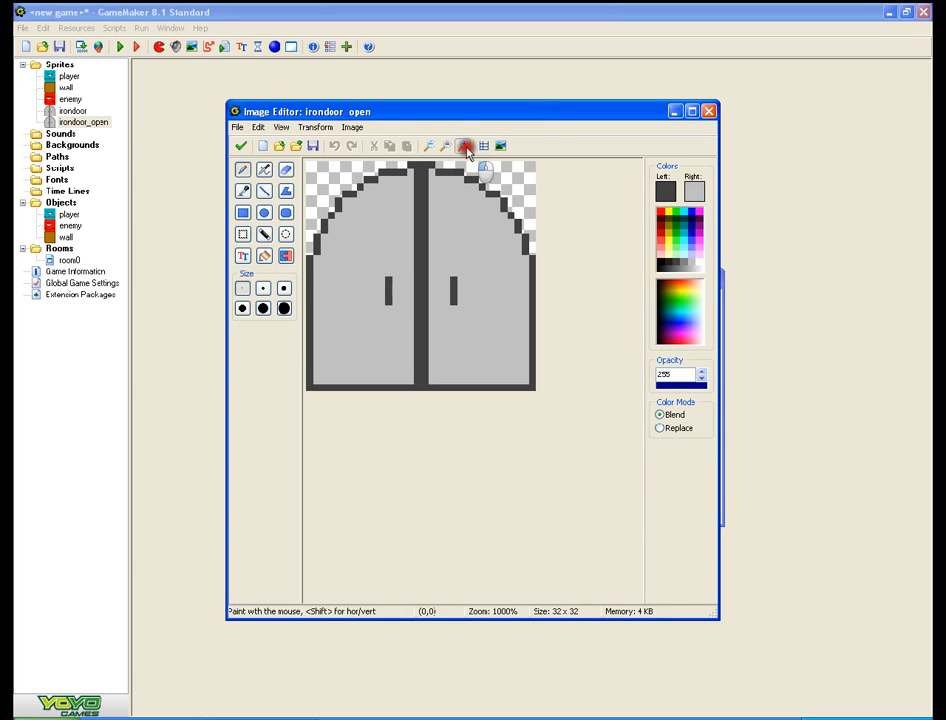
pyautogui.click(465, 147)
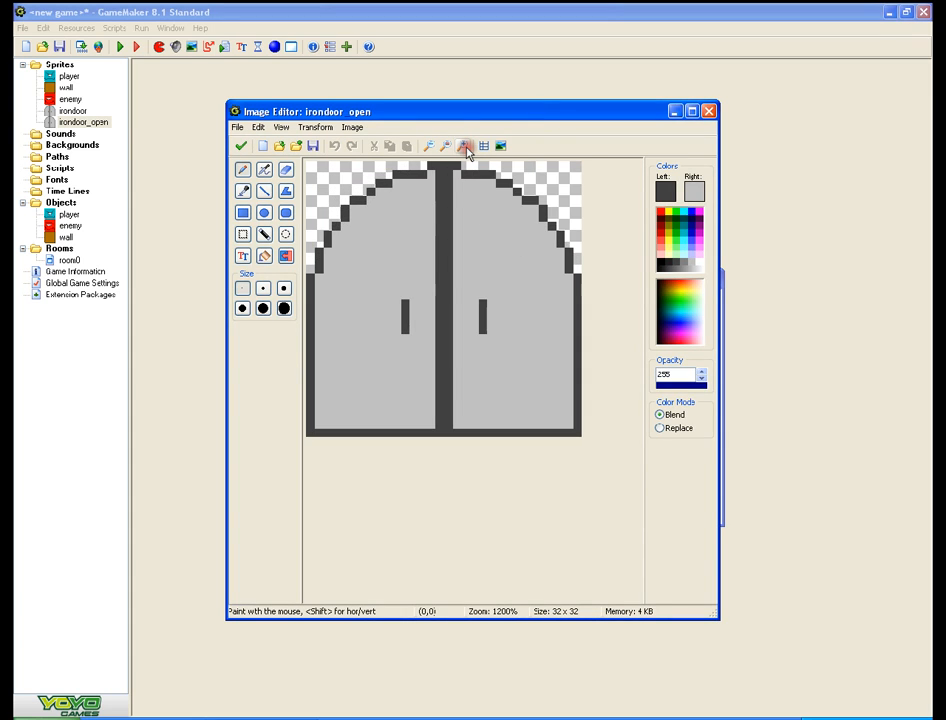
# - Paint the lower end of the right door's arch one pixel further inward in dark grey and erase the old arch outline
pyautogui.click(569, 271)
pyautogui.moveTo(562, 263)
pyautogui.mouseDown()
pyautogui.moveTo(557, 230)
pyautogui.moveTo(570, 268)
pyautogui.mouseUp()
pyautogui.click(286, 169)
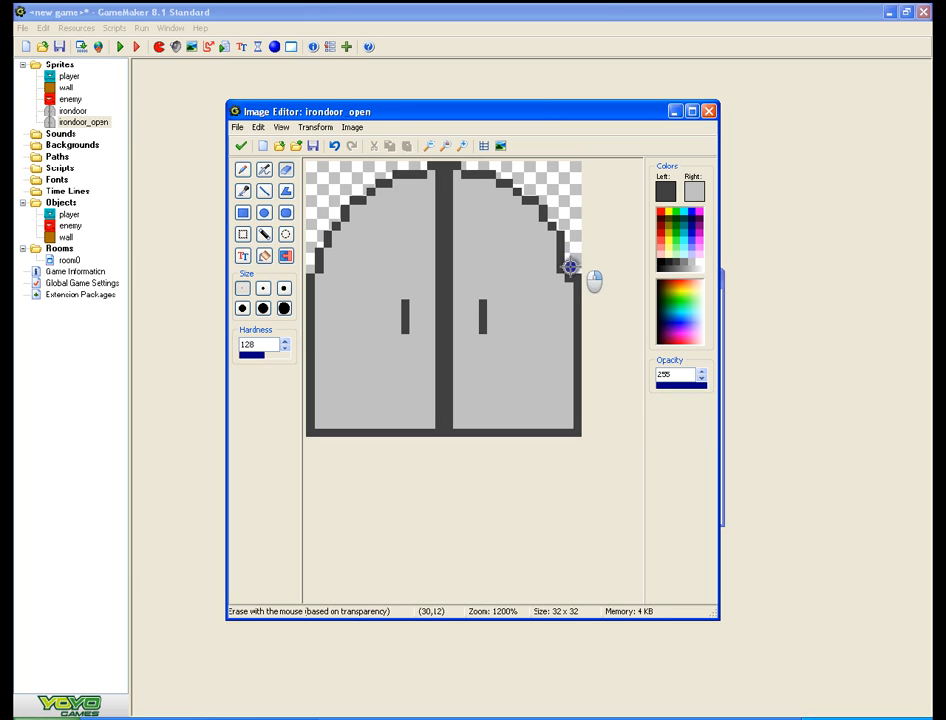
pyautogui.click(562, 235)
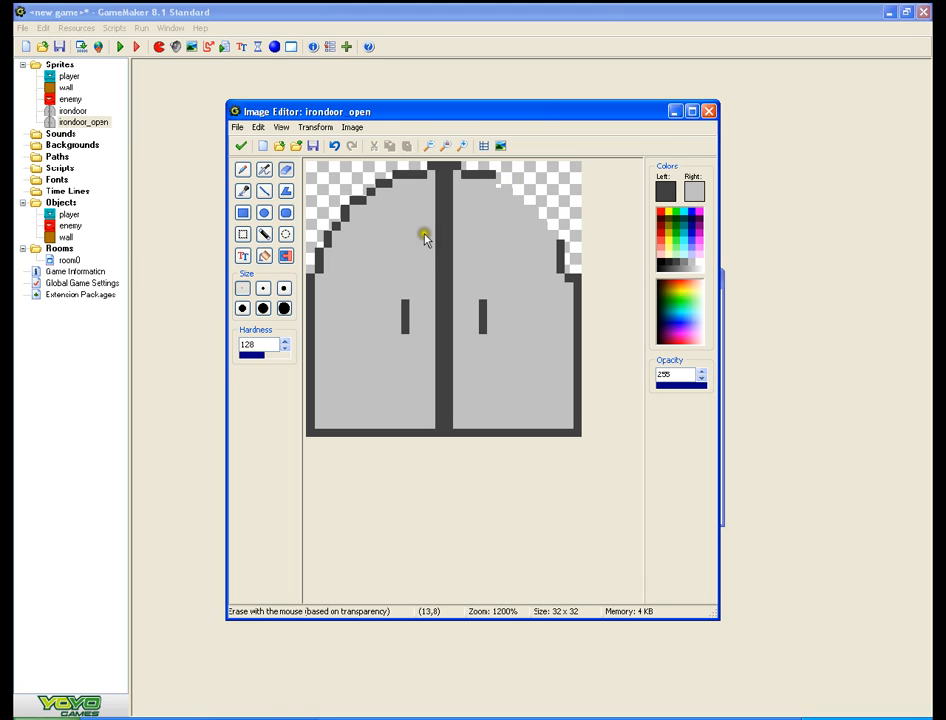
# - Redraw the rest of the right door's arch outline in dark grey along the new inner edge and erase the leftover outer pixel
pyautogui.click(241, 169)
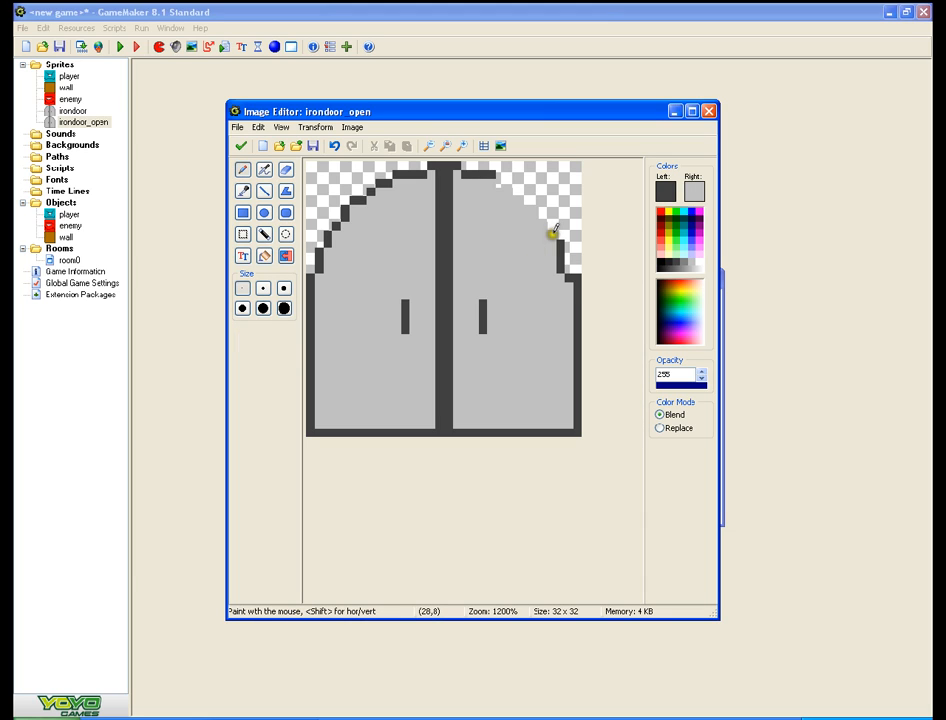
pyautogui.click(550, 231)
pyautogui.click(541, 216)
pyautogui.click(525, 206)
pyautogui.click(517, 196)
pyautogui.click(500, 190)
pyautogui.click(492, 189)
pyautogui.click(286, 170)
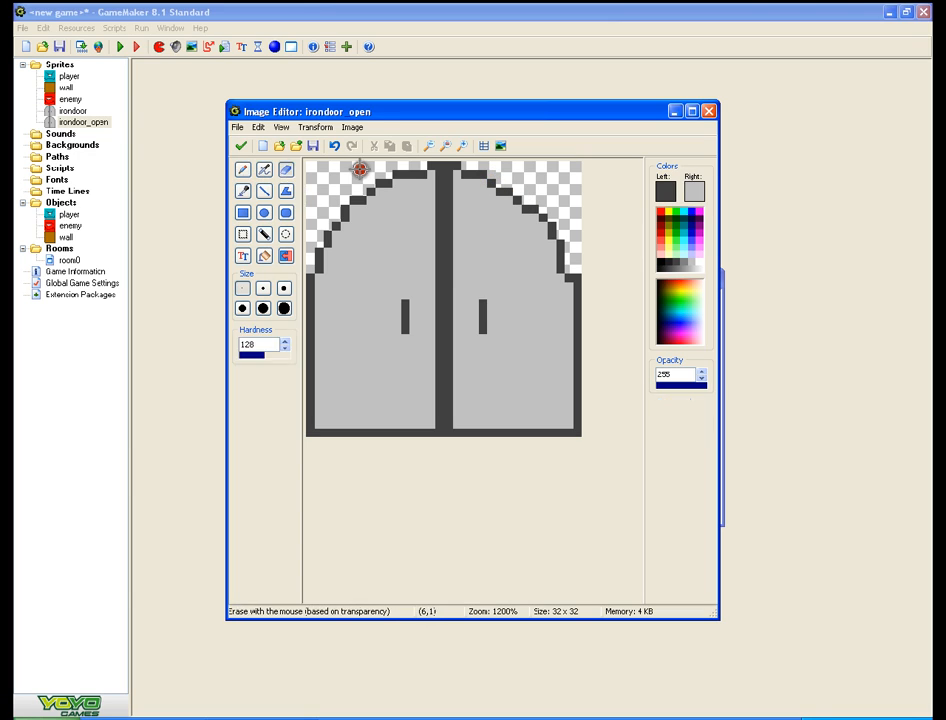
pyautogui.click(491, 173)
# - Paint a two-pixel-wide black gap just right of the door's centre line and erase its topmost pixels
pyautogui.click(659, 257)
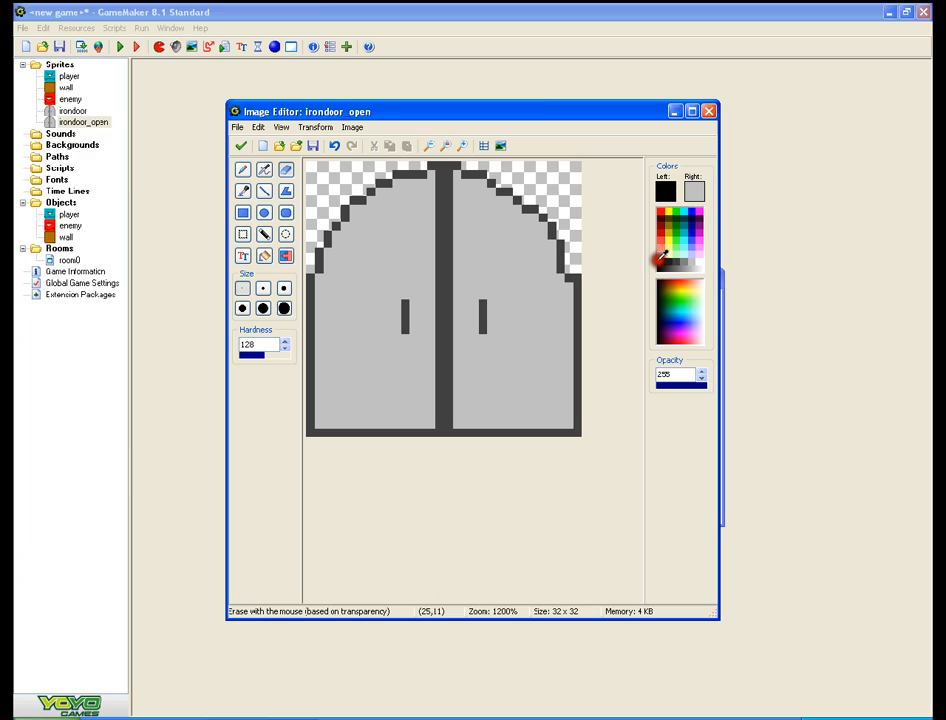
pyautogui.click(242, 169)
pyautogui.moveTo(456, 165)
pyautogui.mouseDown()
pyautogui.moveTo(455, 431)
pyautogui.moveTo(465, 422)
pyautogui.moveTo(458, 255)
pyautogui.moveTo(466, 162)
pyautogui.mouseUp()
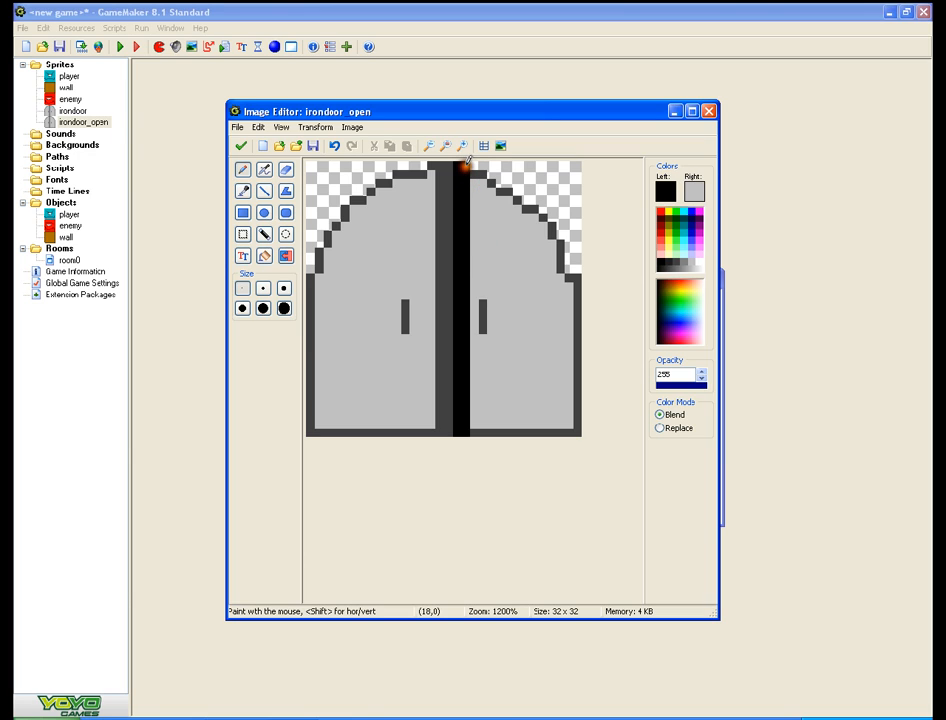
pyautogui.click(286, 170)
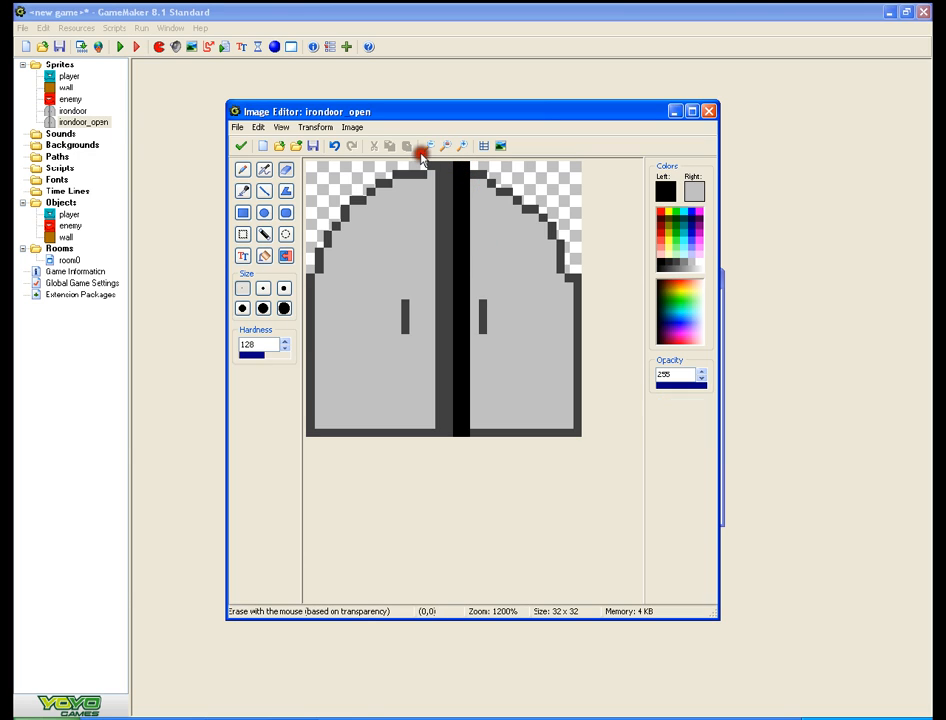
pyautogui.click(466, 164)
pyautogui.click(458, 164)
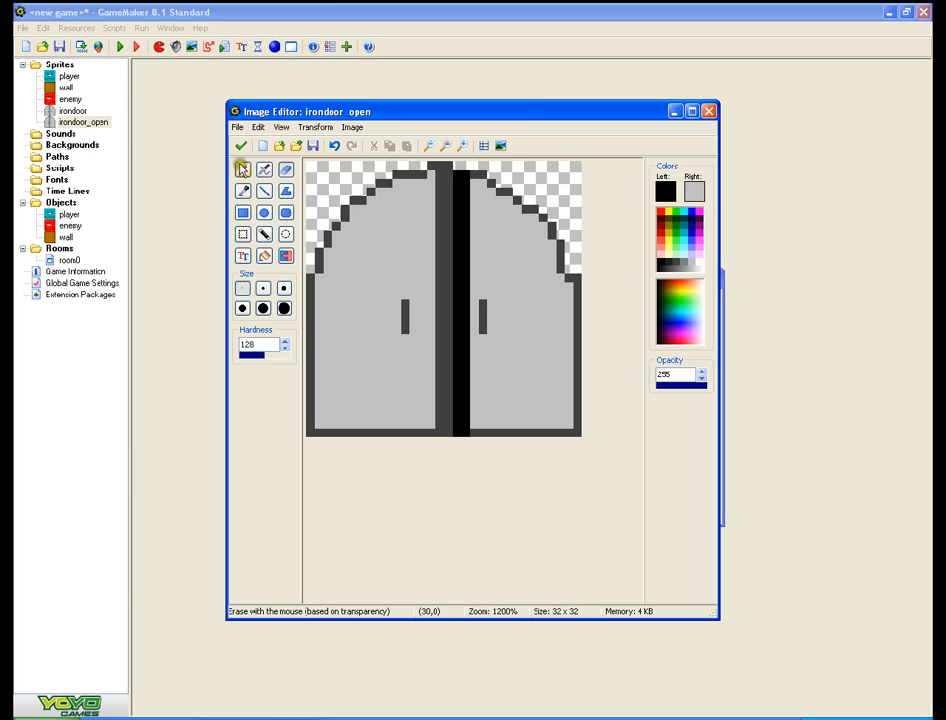
# - Paint a one-pixel-wide dark grey edge along the full height of the right door, directly beside the black gap
pyautogui.click(243, 170)
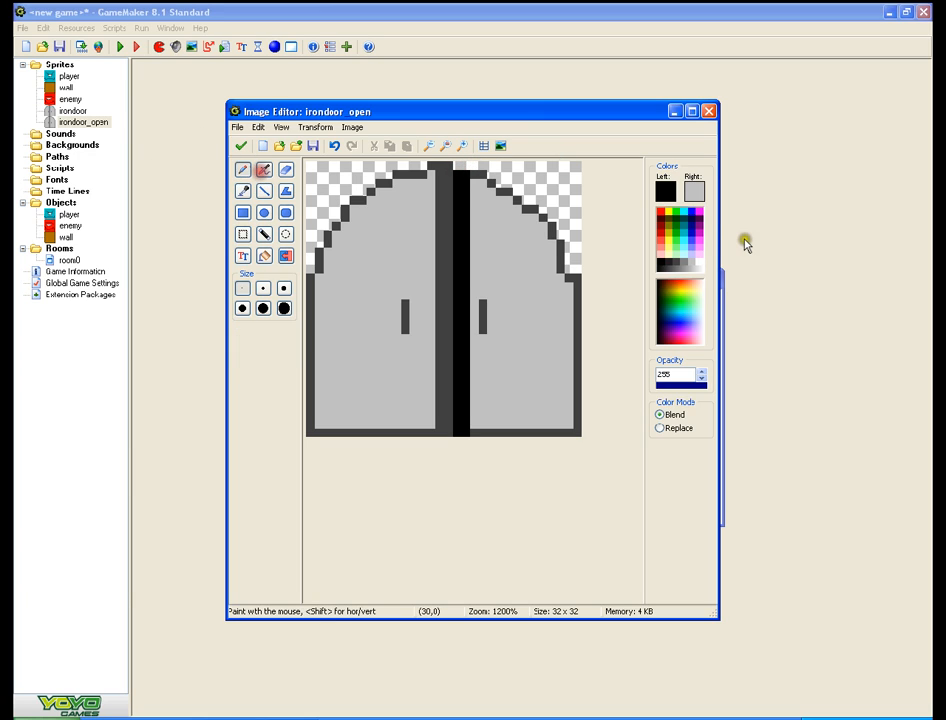
pyautogui.click(676, 262)
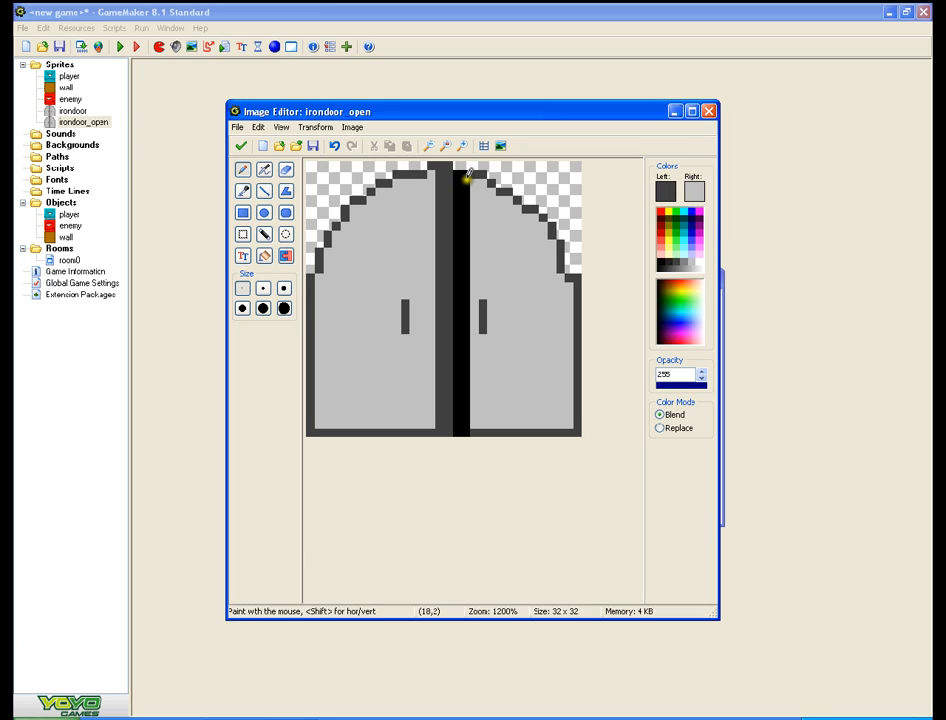
pyautogui.click(473, 169)
pyautogui.moveTo(474, 164); pyautogui.dragTo(480, 428)
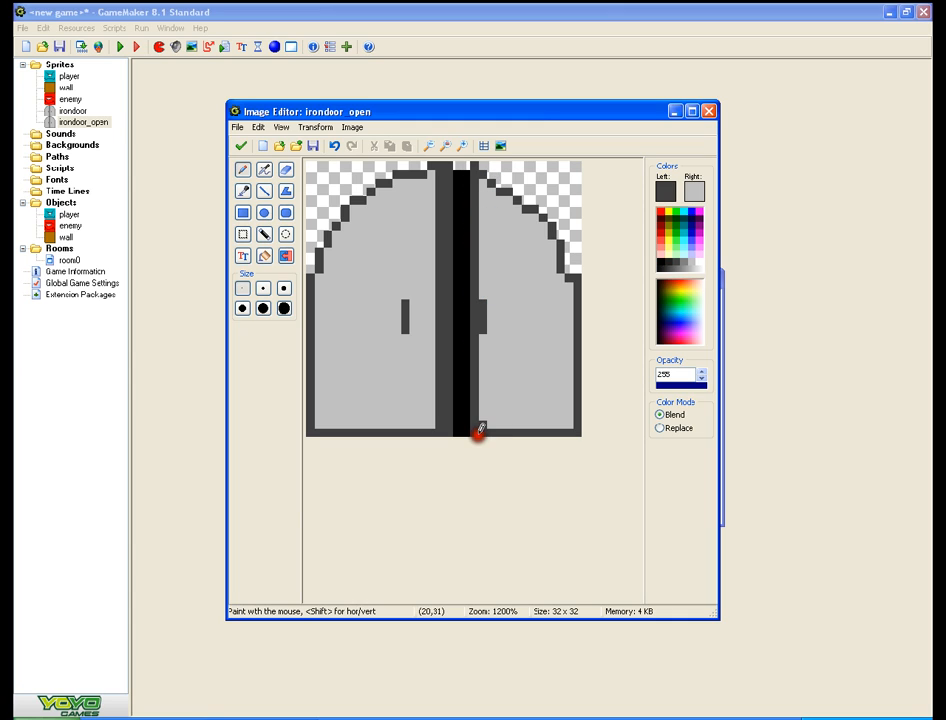
# - Redraw the right door's handle in dark grey two pixels further from the gap and cover the old handle in light grey
pyautogui.moveTo(499, 303); pyautogui.dragTo(497, 323)
pyautogui.rightClick(488, 307)
pyautogui.moveTo(484, 303); pyautogui.dragTo(488, 325, button='right')
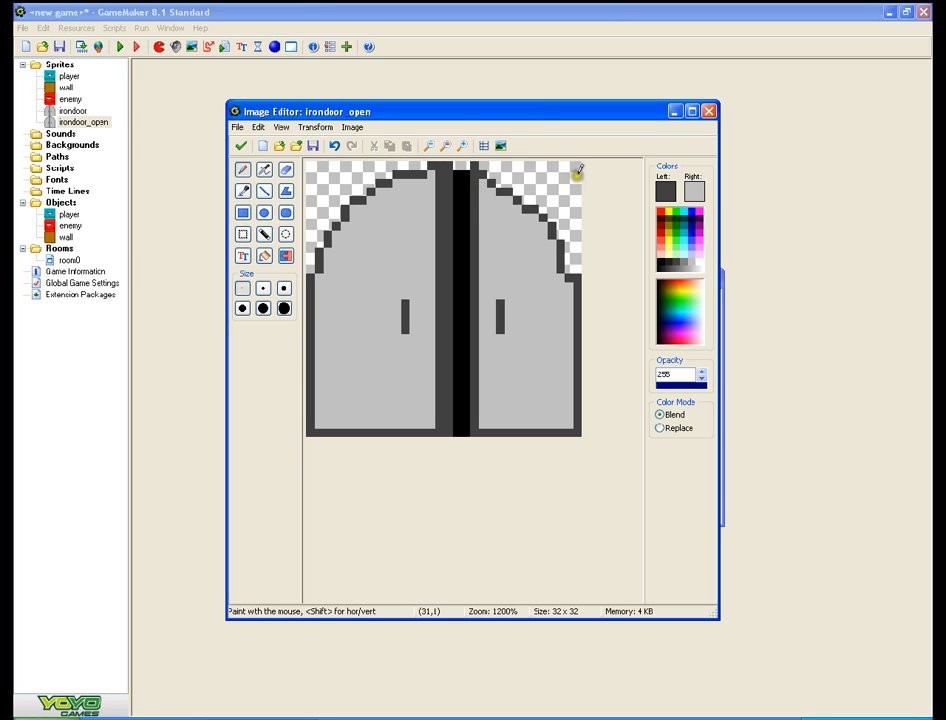
# - Paint the pixels above the black gap in very dark grey, then accept the image and close the irondoor_open sprite
pyautogui.click(669, 261)
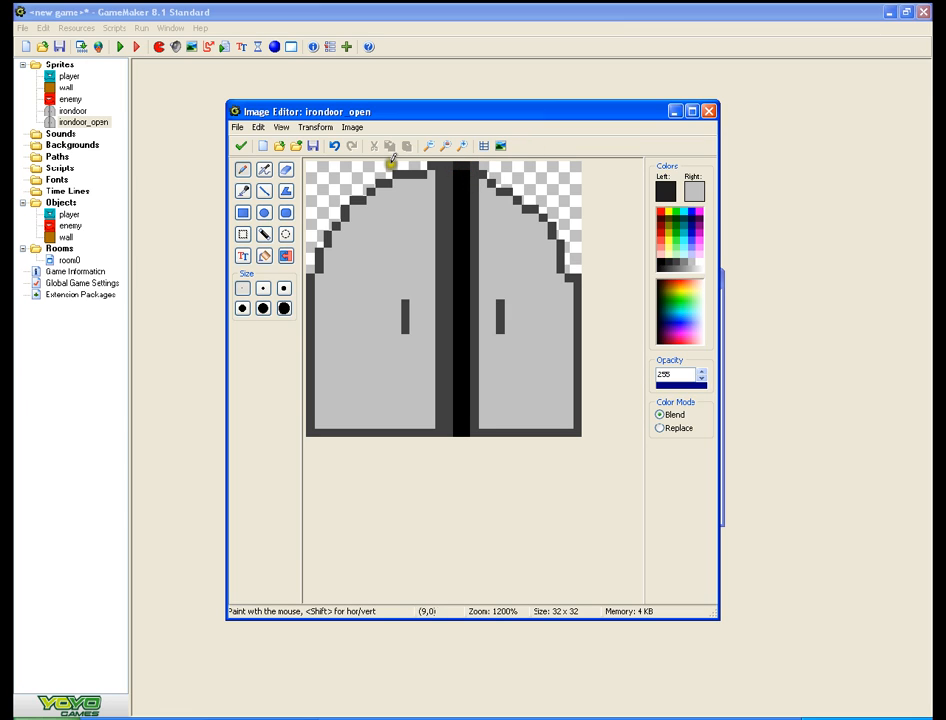
pyautogui.click(239, 146)
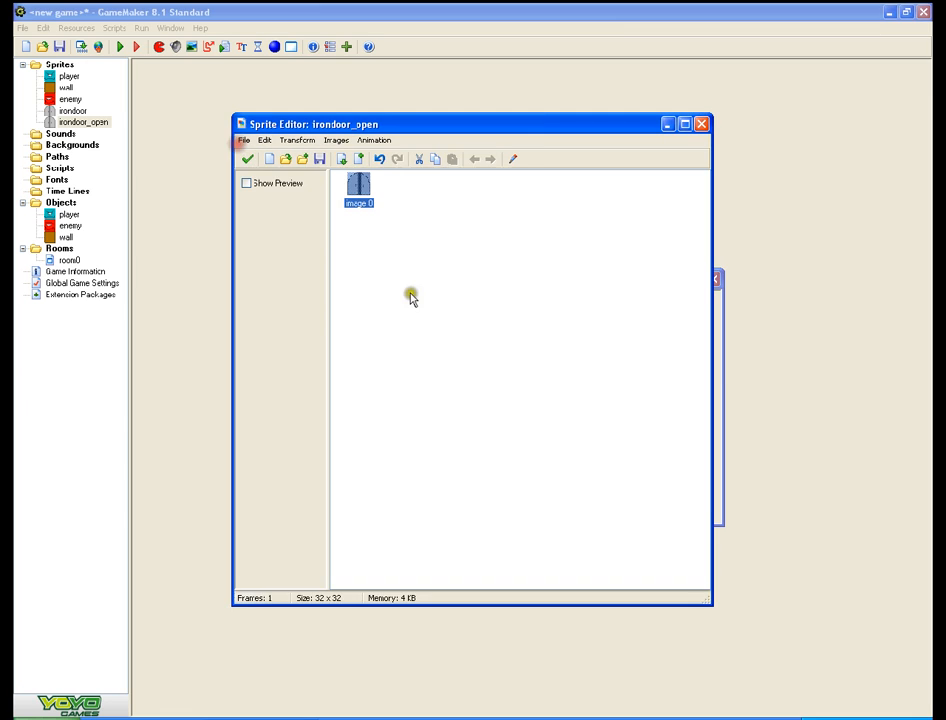
pyautogui.click(248, 160)
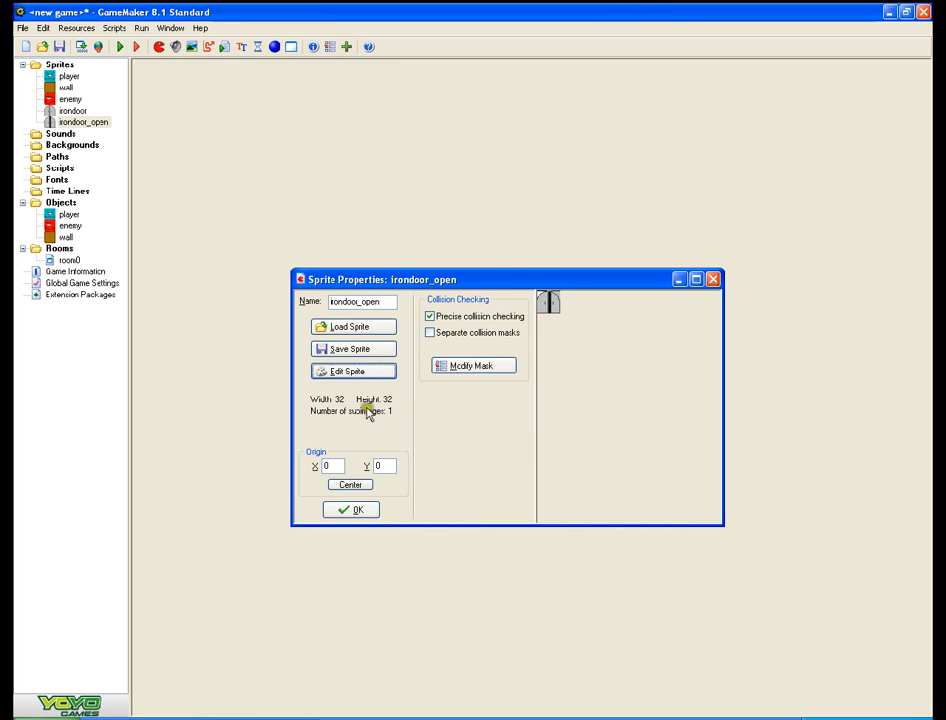
pyautogui.click(350, 510)
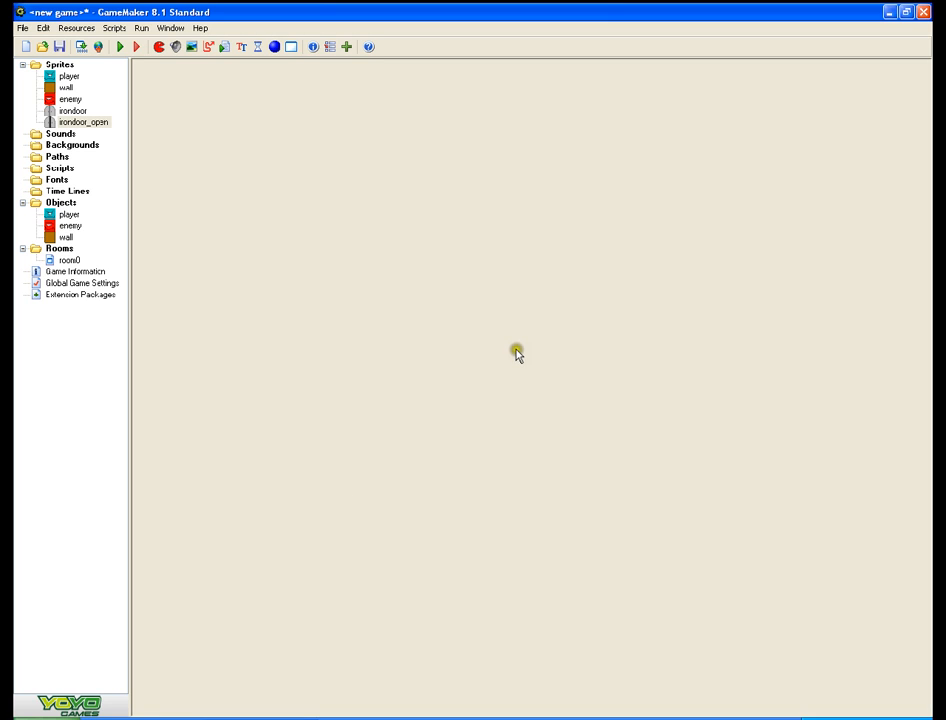
# - Create a new sprite named lever
pyautogui.rightClick(61, 65)
pyautogui.click(118, 74)
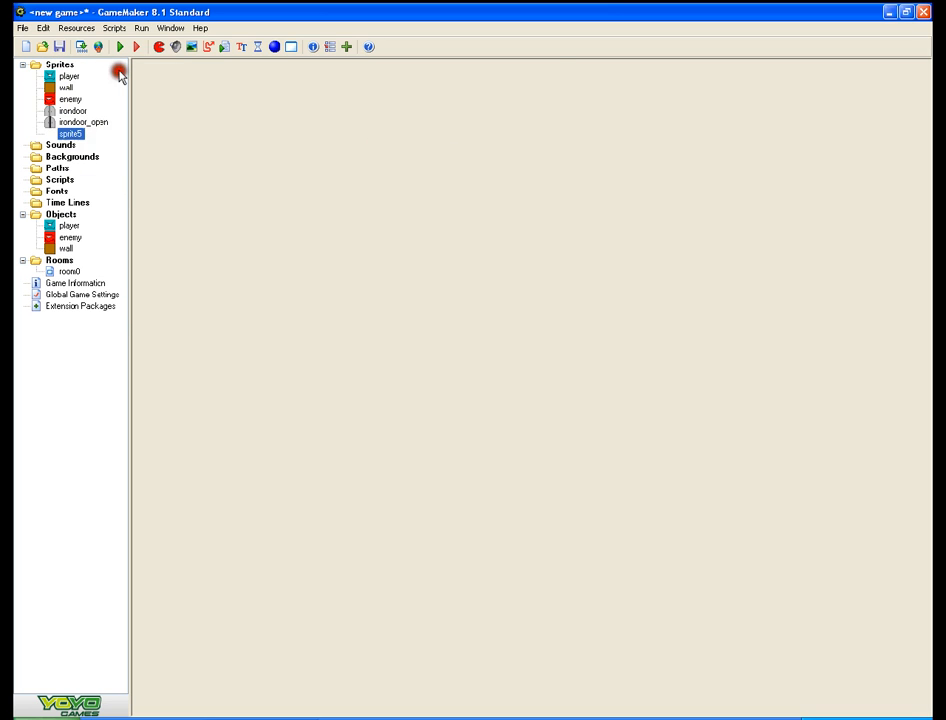
pyautogui.click(203, 93)
pyautogui.doubleClick(203, 93)
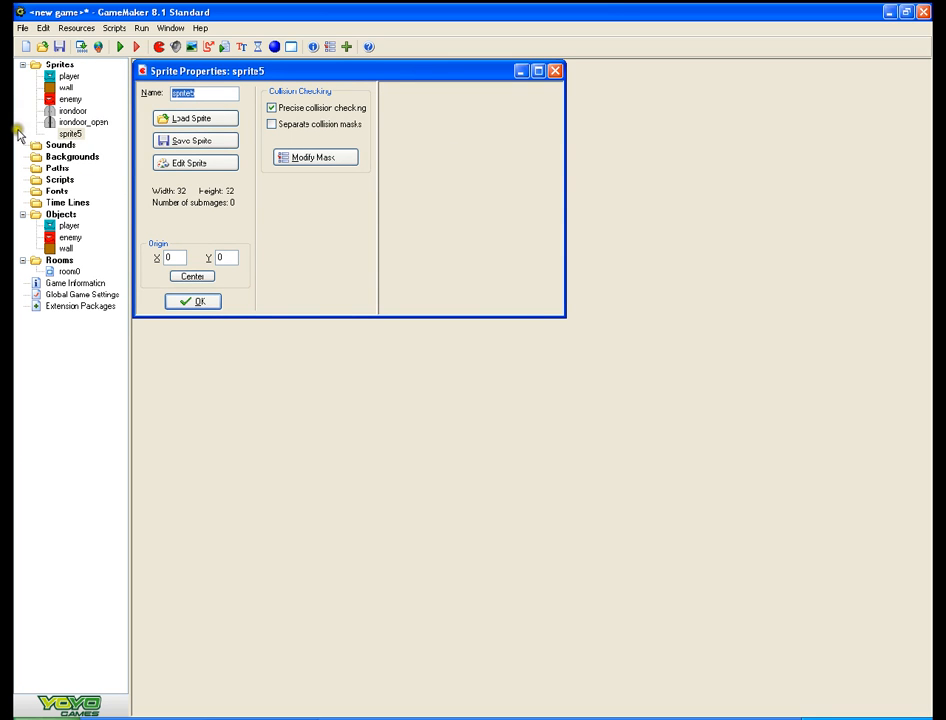
pyautogui.press('BackSpace')
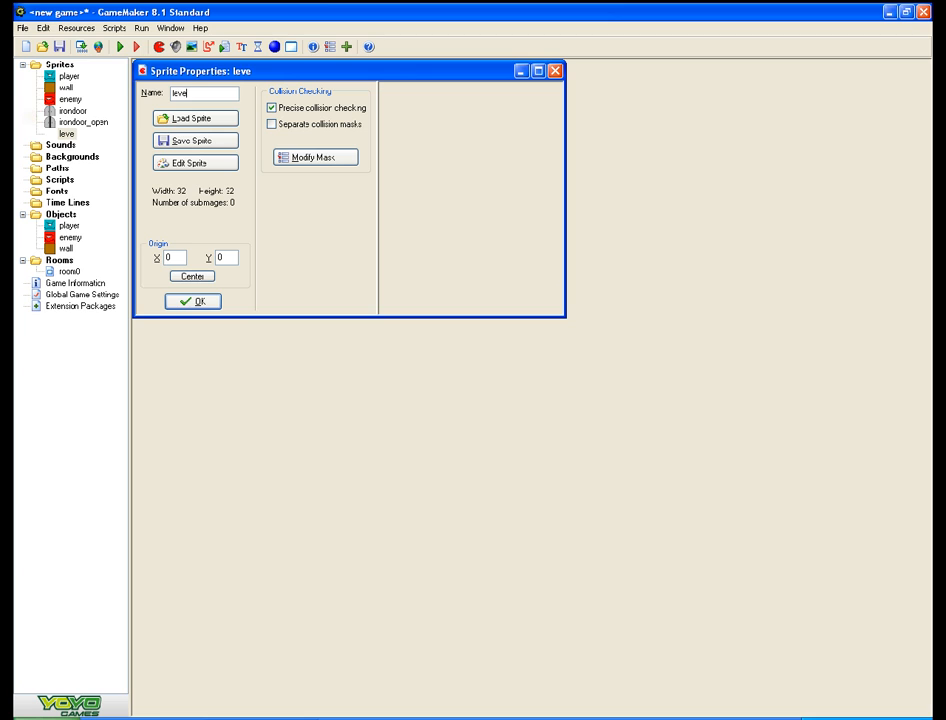
pyautogui.press('Return')
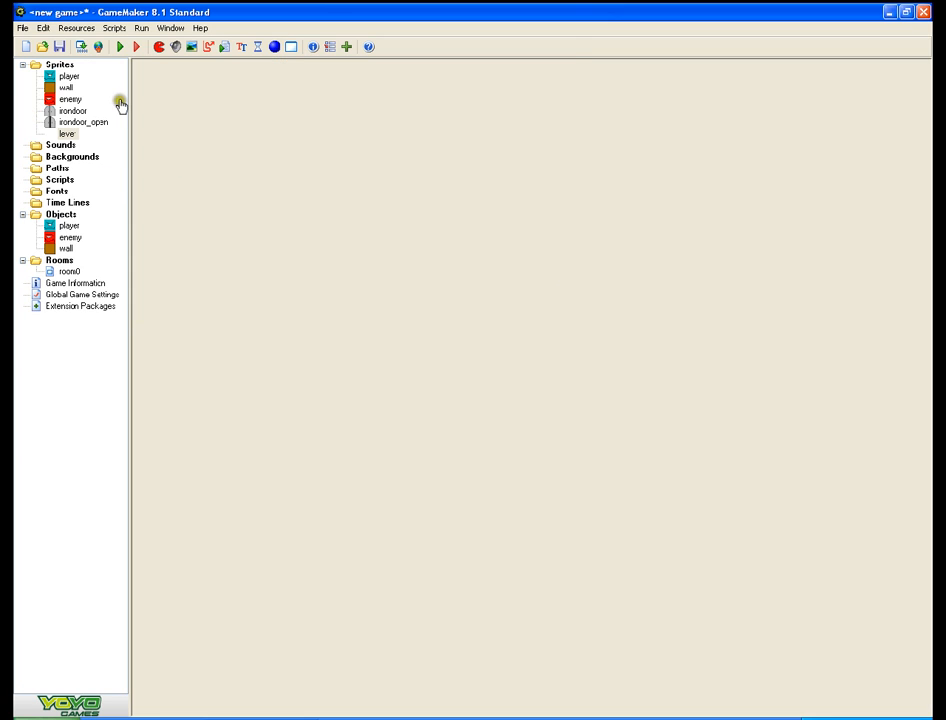
# - Open the lever sprite for editing and create a new blank image 16 pixels wide and 16 pixels high
pyautogui.doubleClick(64, 134)
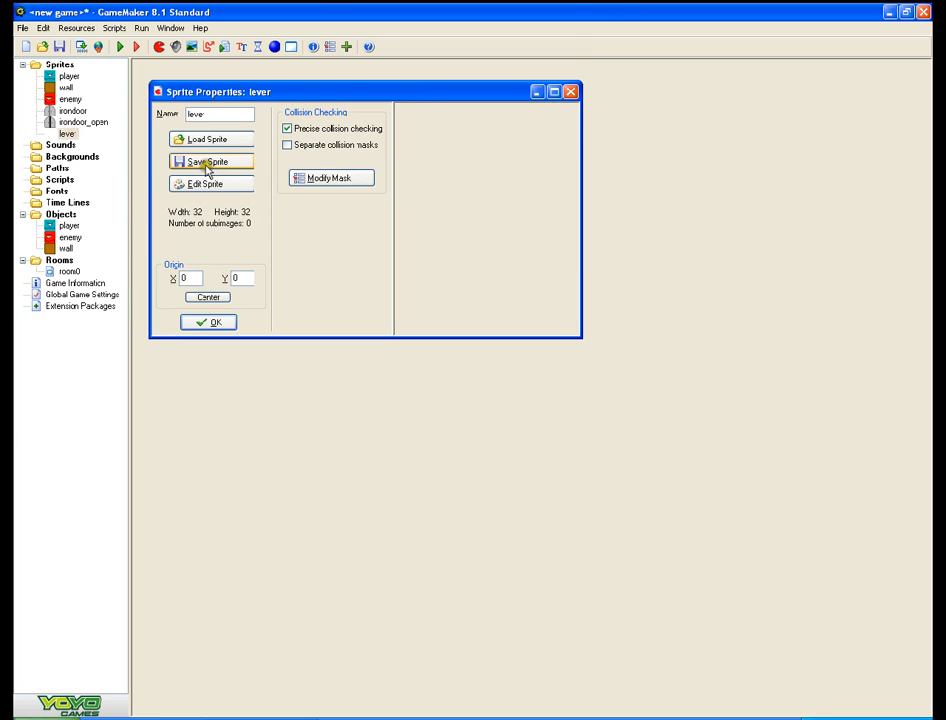
pyautogui.click(214, 185)
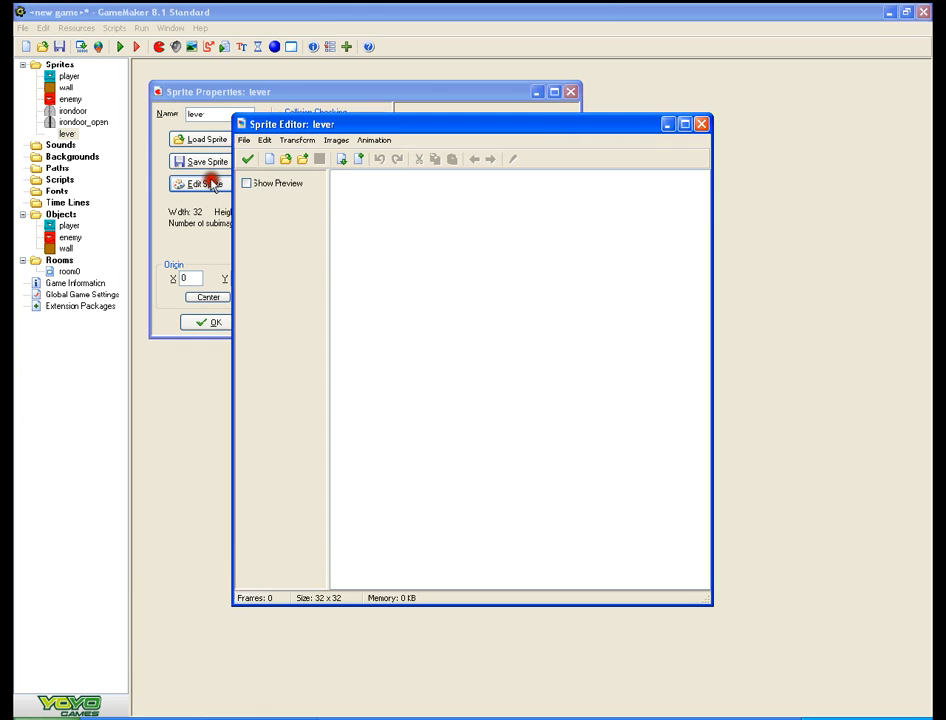
pyautogui.click(269, 155)
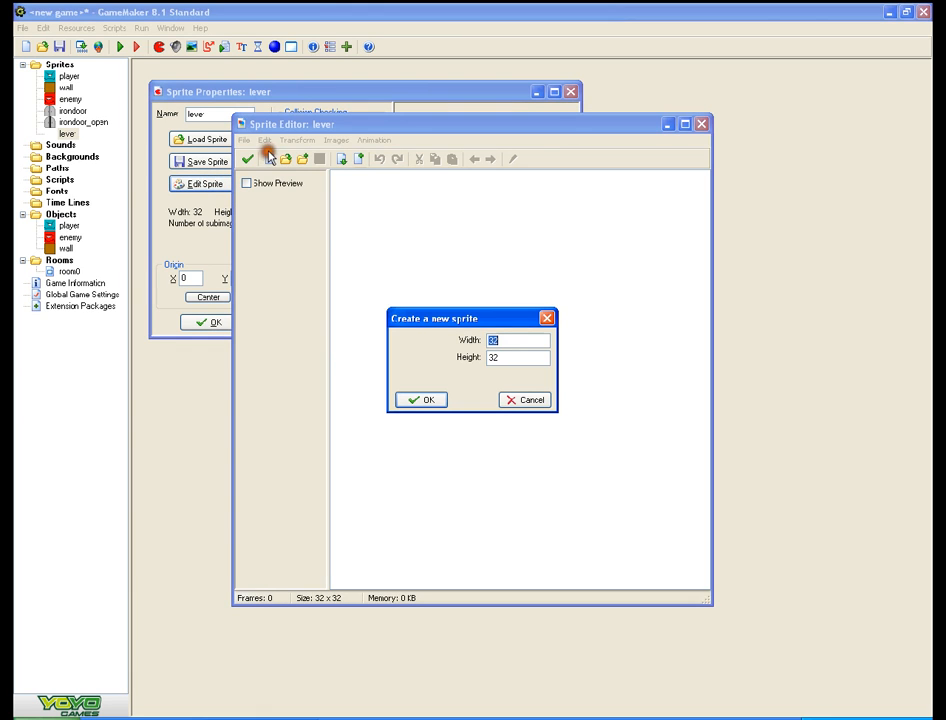
pyautogui.click(499, 340)
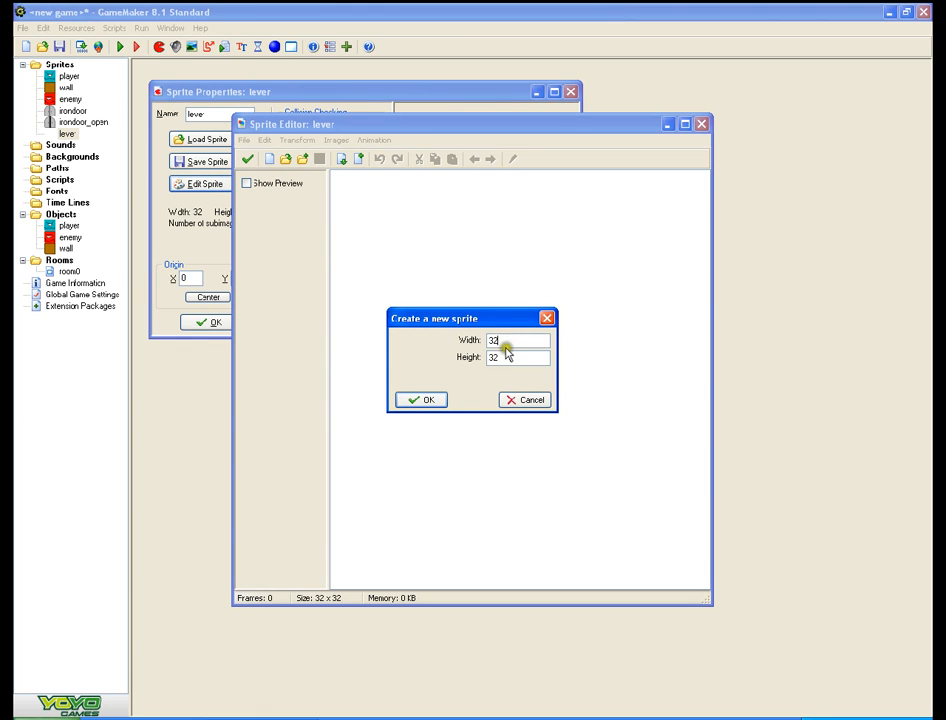
pyautogui.moveTo(505, 354); pyautogui.dragTo(573, 360)
pyautogui.write('16')
pyautogui.moveTo(512, 341); pyautogui.dragTo(383, 376)
pyautogui.press('BackSpace')
pyautogui.click(421, 399)
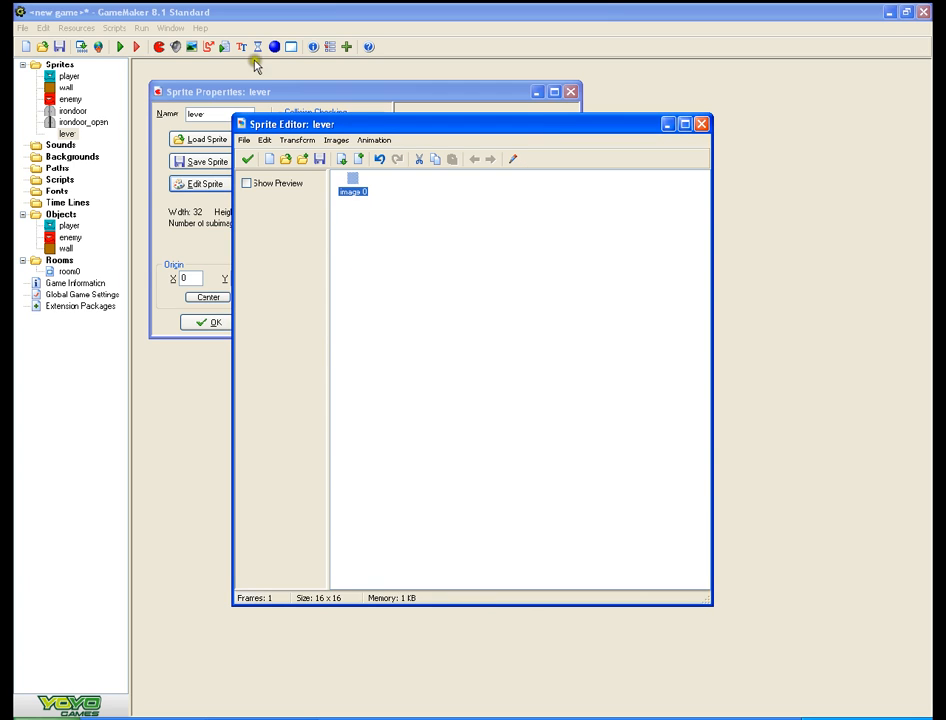
# - Open the lever sprite's blank image in the Image Editor at 2000% zoom
pyautogui.doubleClick(350, 181)
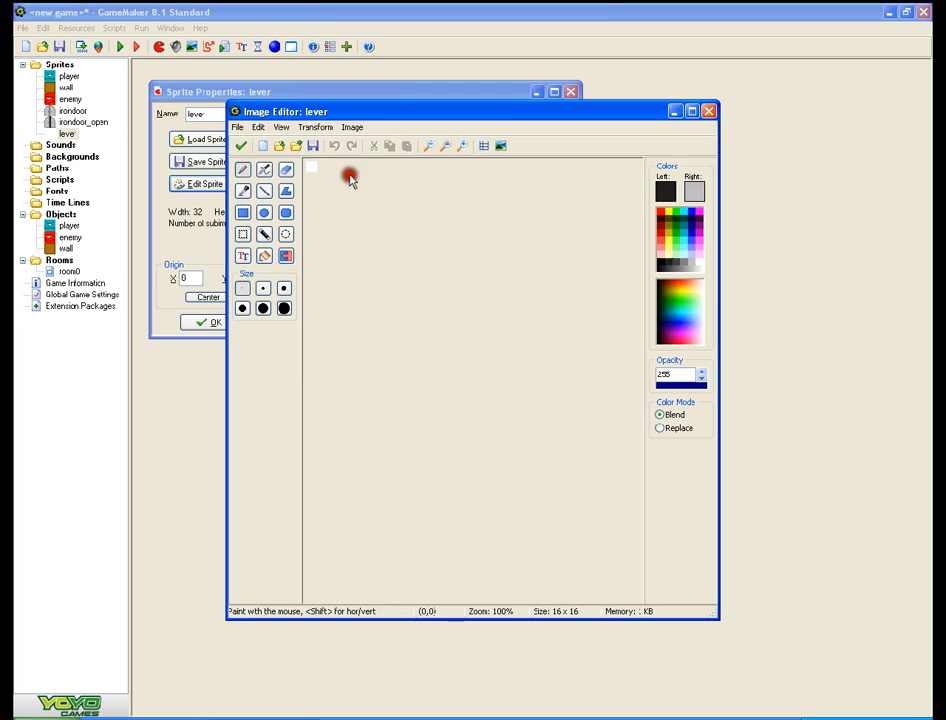
pyautogui.click(463, 146)
pyautogui.click(463, 146)
pyautogui.click(463, 146)
pyautogui.click(463, 146)
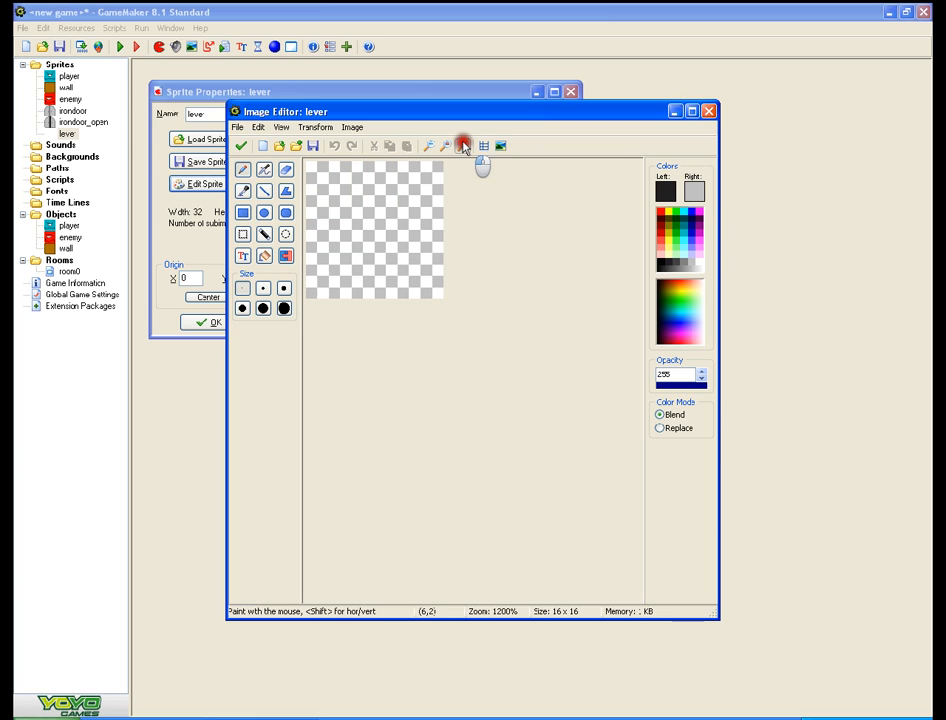
pyautogui.click(463, 146)
pyautogui.click(463, 146)
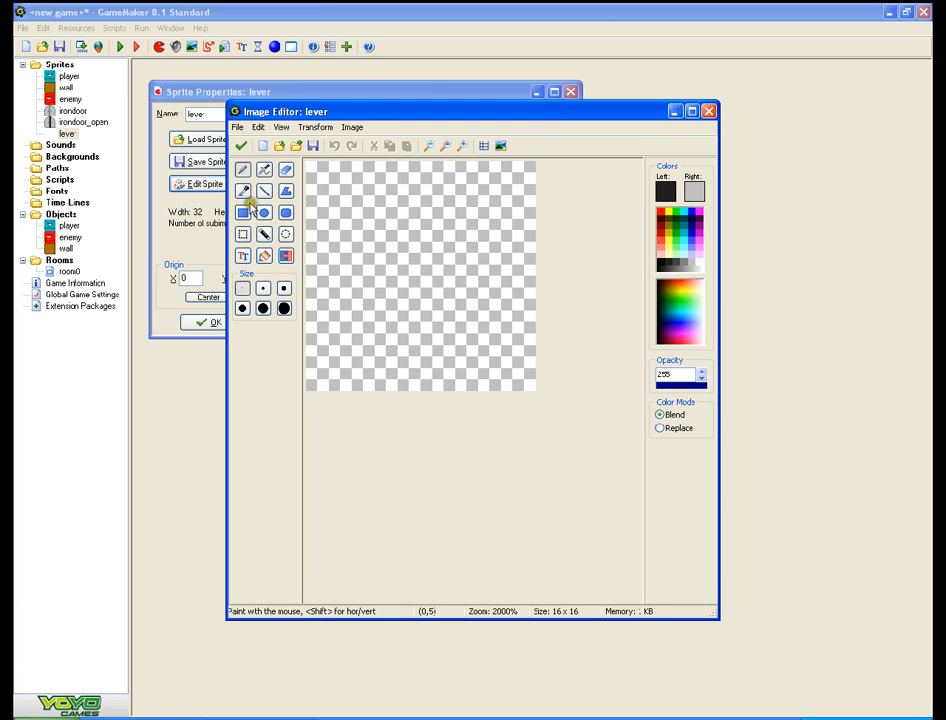
# - Draw the lever's base as a dark-outlined rectangle about 14 by 8 pixels across the image's lower half and fill it brown
pyautogui.click(243, 212)
pyautogui.moveTo(323, 325)
pyautogui.mouseDown()
pyautogui.moveTo(360, 369)
pyautogui.moveTo(490, 389)
pyautogui.moveTo(513, 382)
pyautogui.moveTo(353, 283)
pyautogui.moveTo(318, 272)
pyautogui.moveTo(331, 286)
pyautogui.mouseUp()
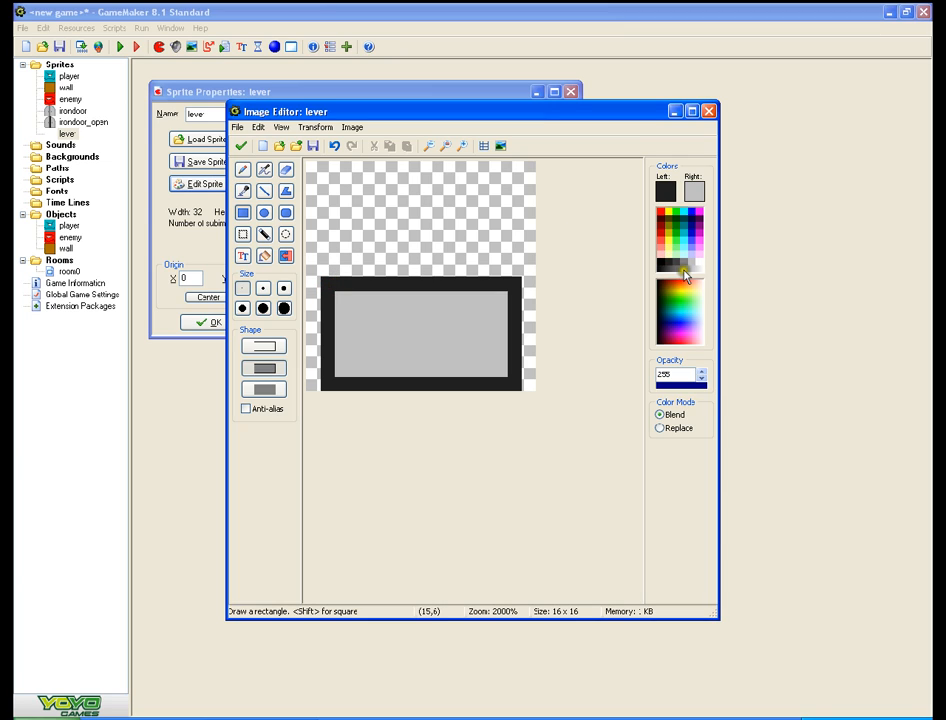
pyautogui.moveTo(677, 281); pyautogui.dragTo(677, 281)
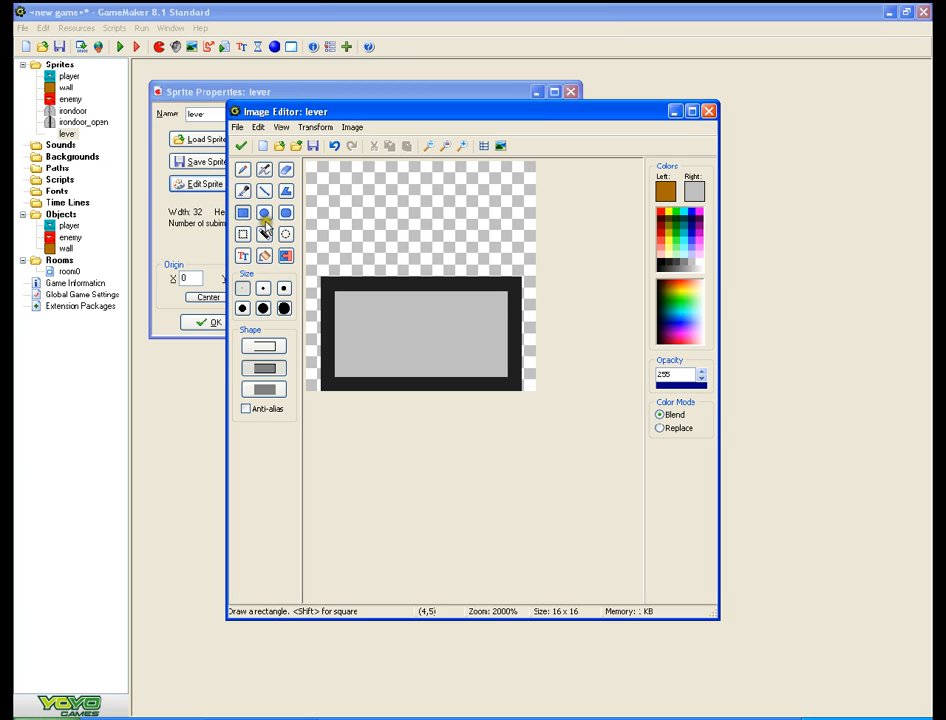
pyautogui.click(264, 255)
pyautogui.click(370, 330)
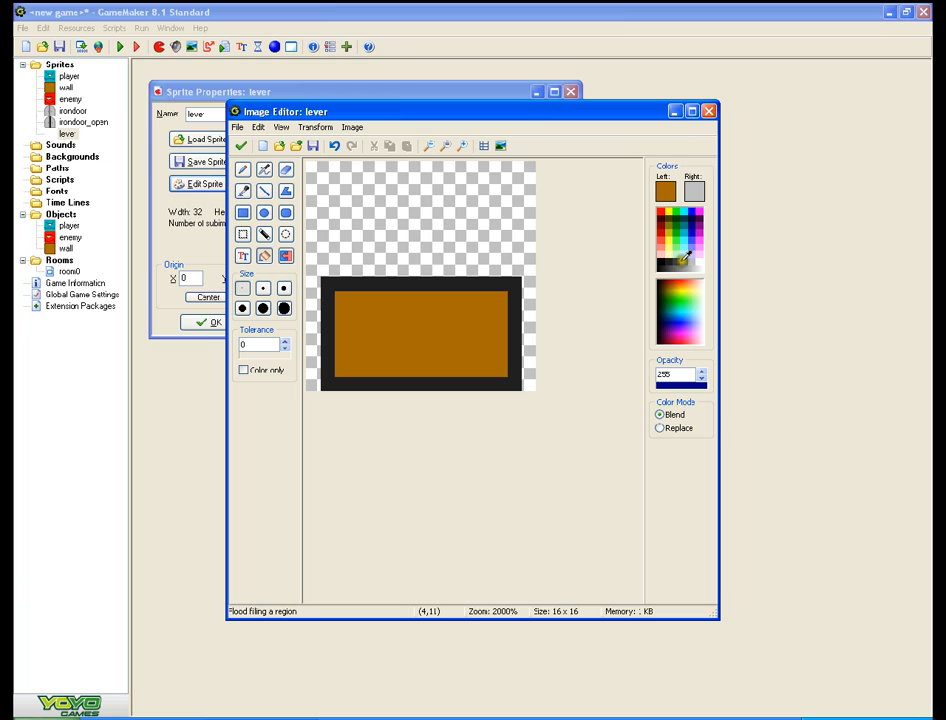
# - Paint a thick mid-grey handle slanting up to the right from the middle of the lever's base
pyautogui.click(680, 263)
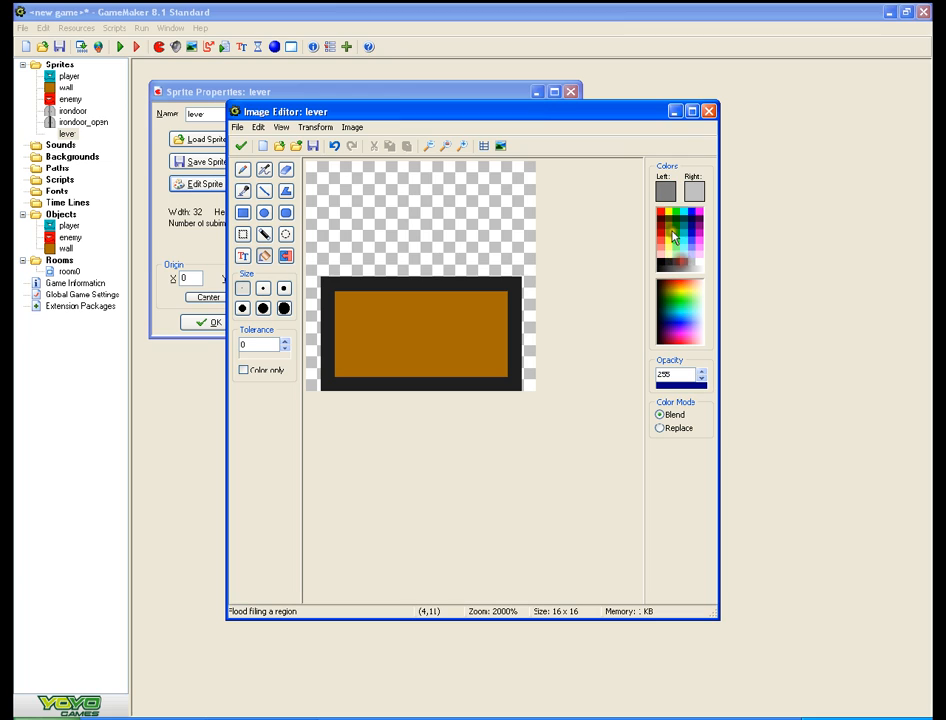
pyautogui.click(242, 169)
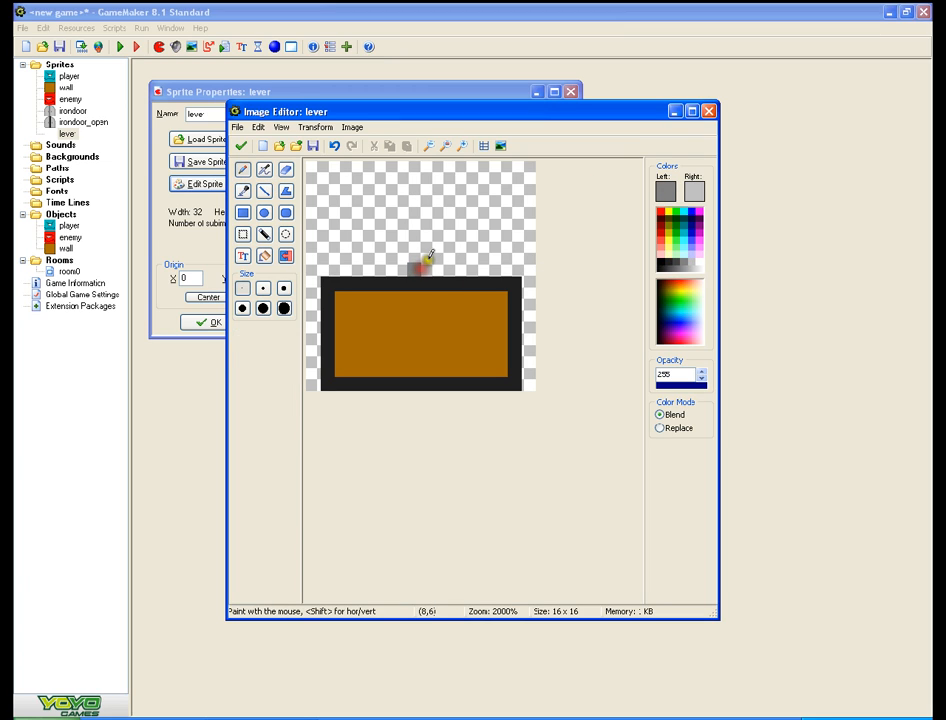
pyautogui.moveTo(430, 256)
pyautogui.mouseDown()
pyautogui.moveTo(485, 195)
pyautogui.moveTo(480, 232)
pyautogui.moveTo(448, 268)
pyautogui.moveTo(429, 270)
pyautogui.moveTo(475, 222)
pyautogui.mouseUp()
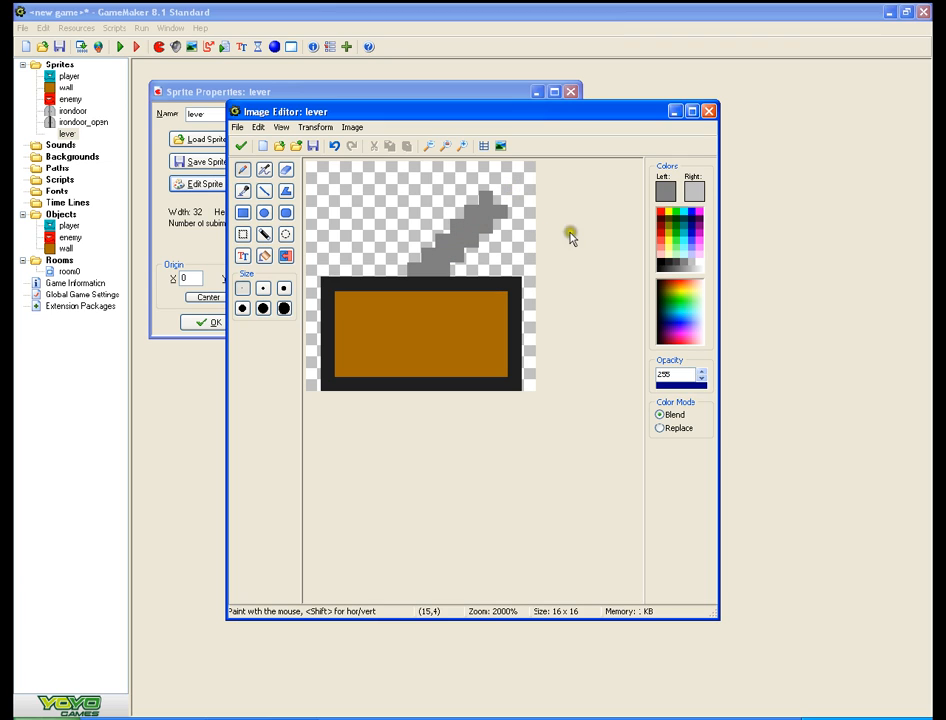
# - Outline the lever's grey handle with black pixels along both sides and around its tip
pyautogui.click(660, 263)
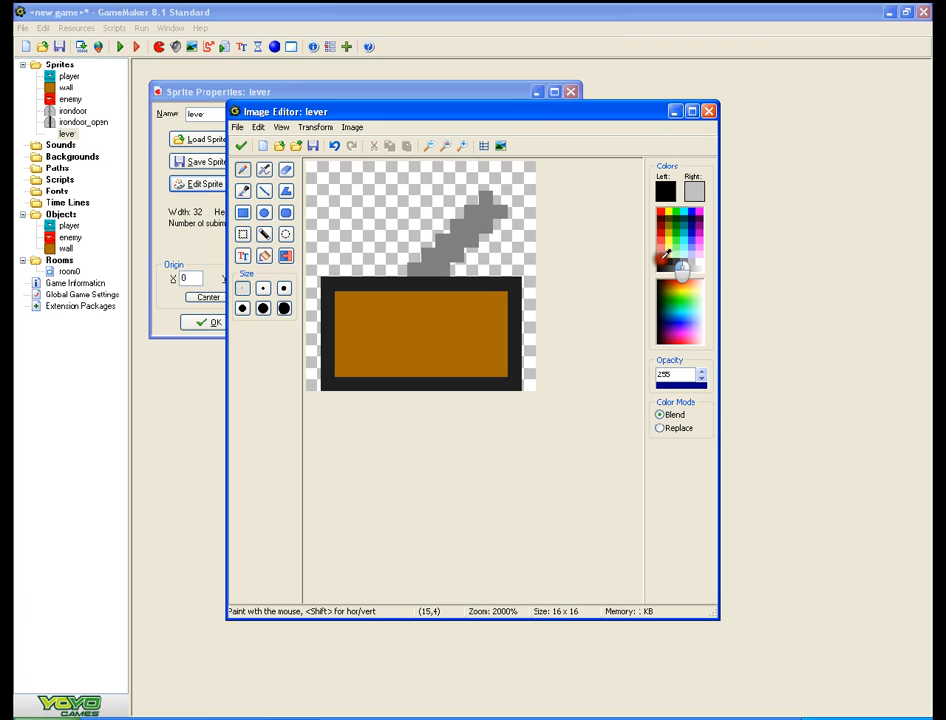
pyautogui.click(456, 270)
pyautogui.click(469, 252)
pyautogui.click(485, 239)
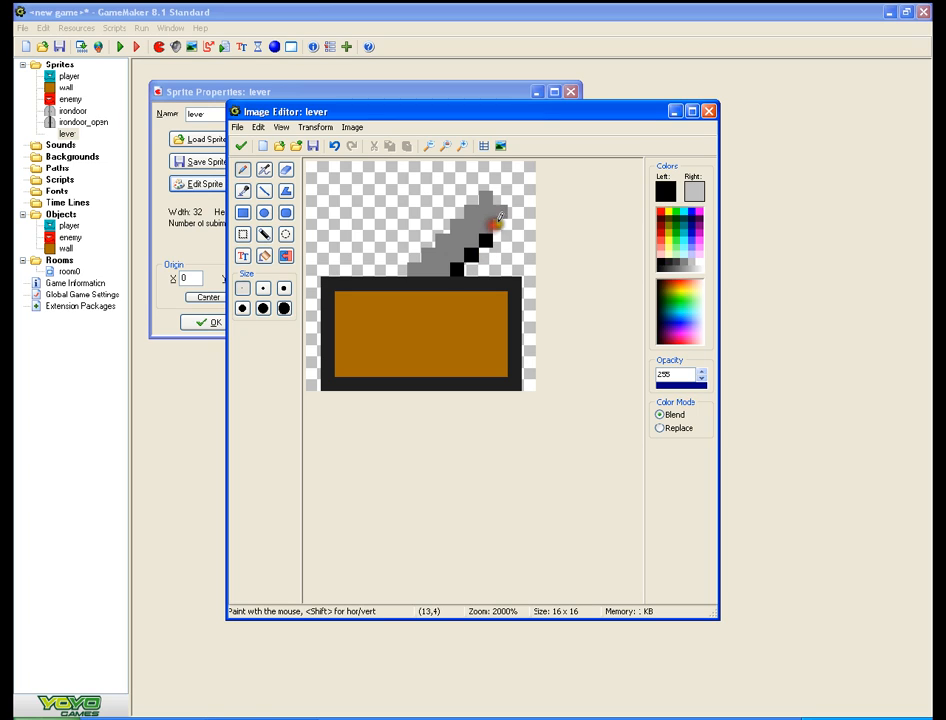
pyautogui.click(499, 225)
pyautogui.click(499, 197)
pyautogui.click(485, 183)
pyautogui.click(469, 197)
pyautogui.click(455, 211)
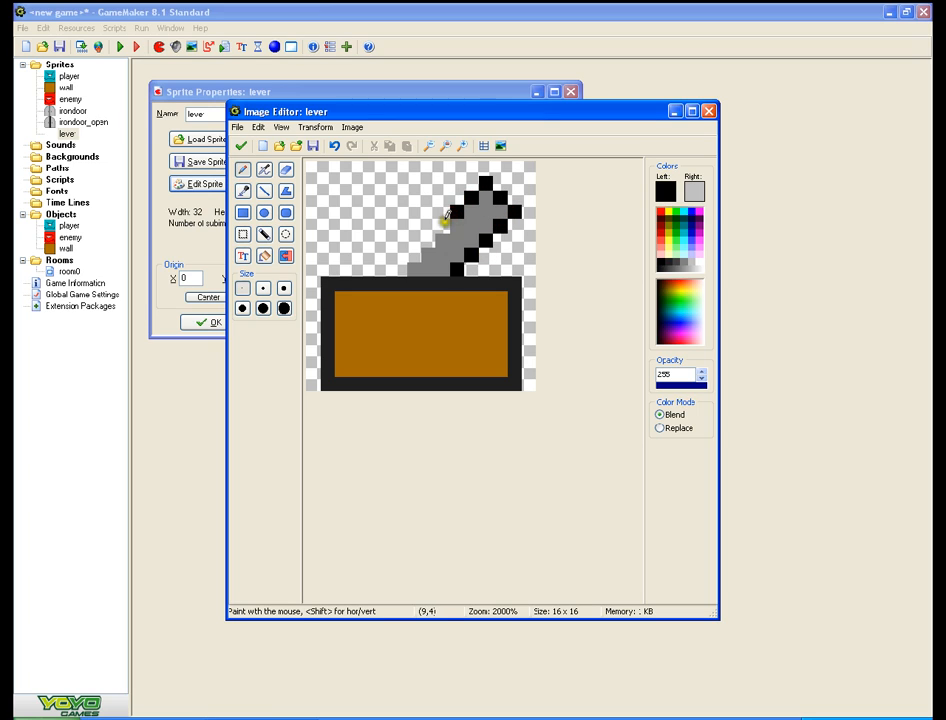
pyautogui.click(441, 226)
pyautogui.click(429, 240)
pyautogui.click(414, 256)
pyautogui.click(400, 269)
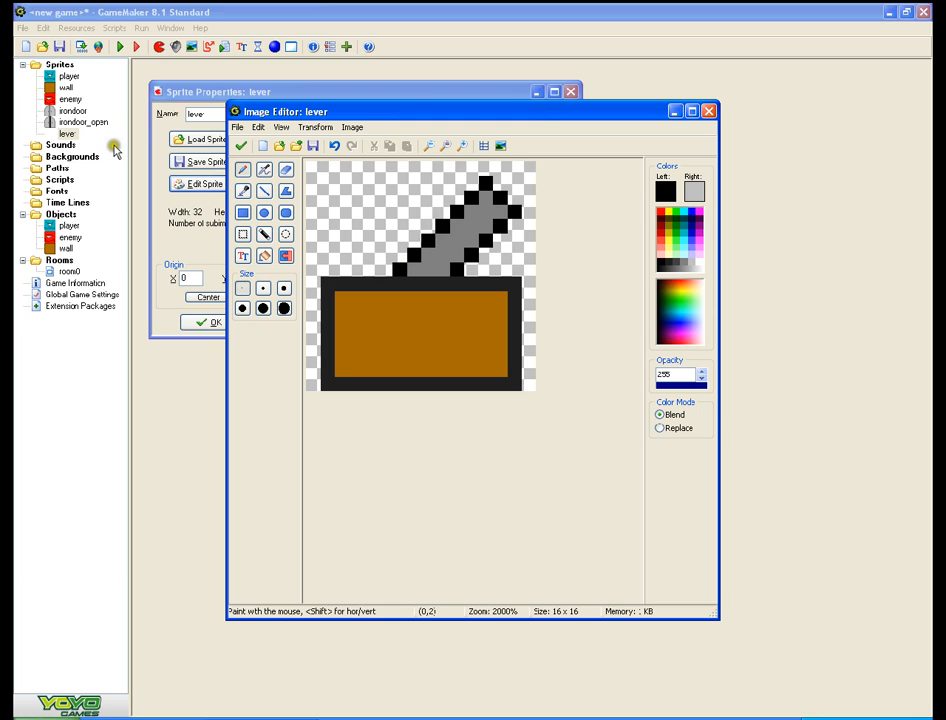
# - Accept the finished lever image and close the lever sprite with its changes kept
pyautogui.click(241, 146)
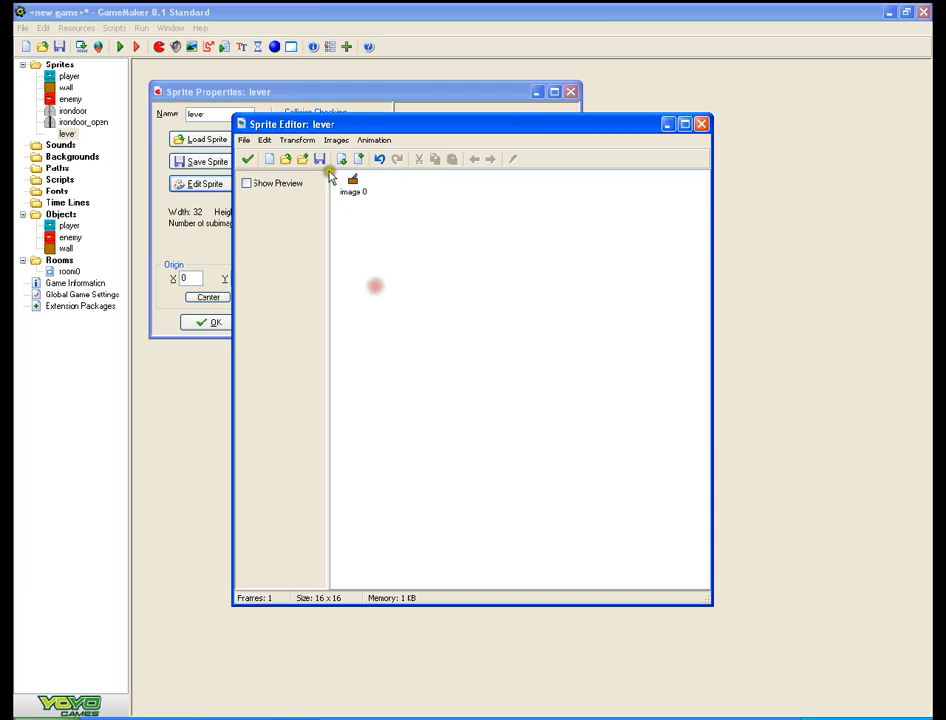
pyautogui.click(247, 159)
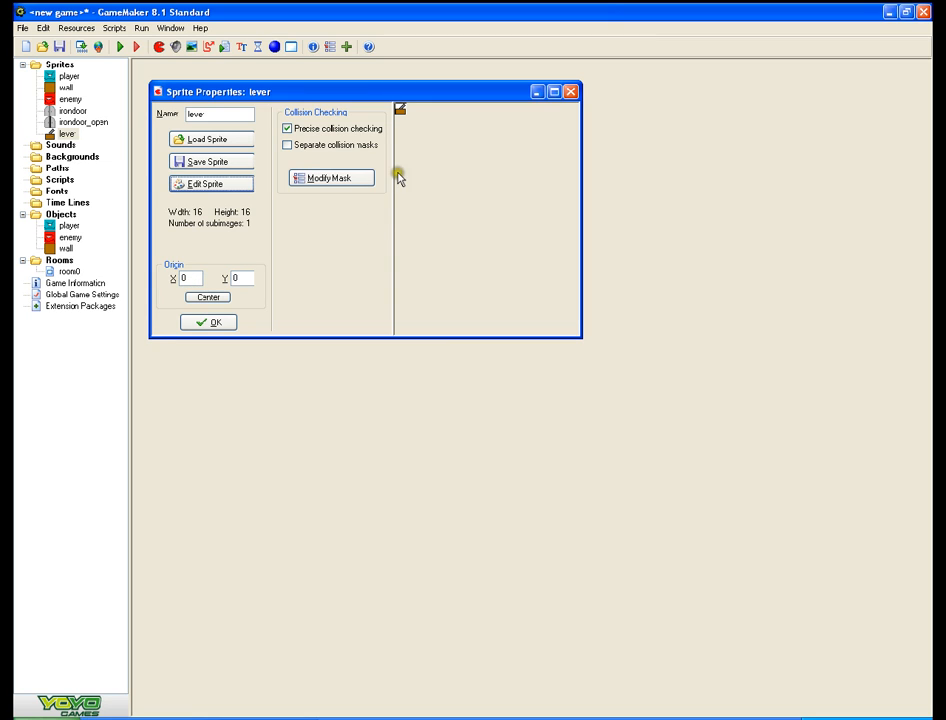
pyautogui.click(217, 323)
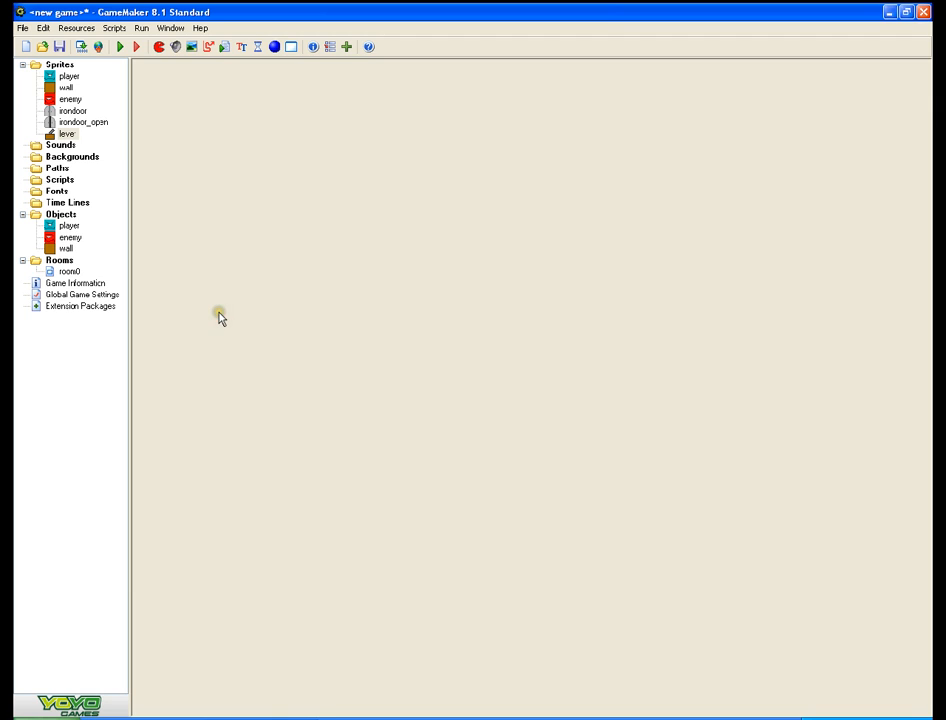
# - Create a new object in the game's resources
pyautogui.rightClick(61, 205)
pyautogui.rightClick(51, 215)
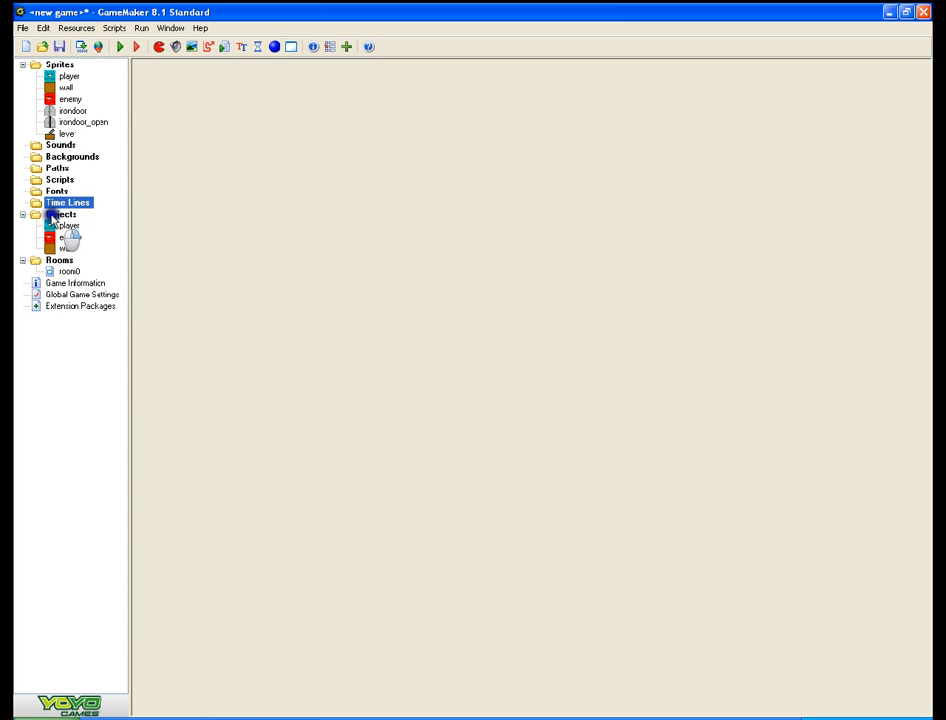
pyautogui.rightClick(52, 215)
pyautogui.click(78, 223)
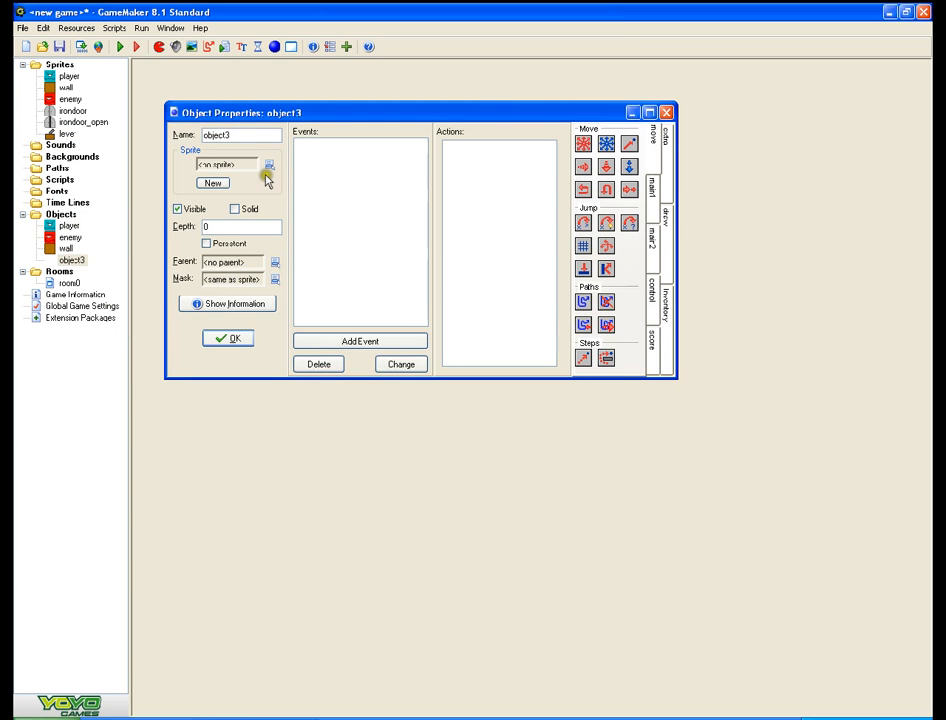
# - Assign the irondoor sprite to the new object and name the object irondoor
pyautogui.click(268, 164)
pyautogui.click(318, 226)
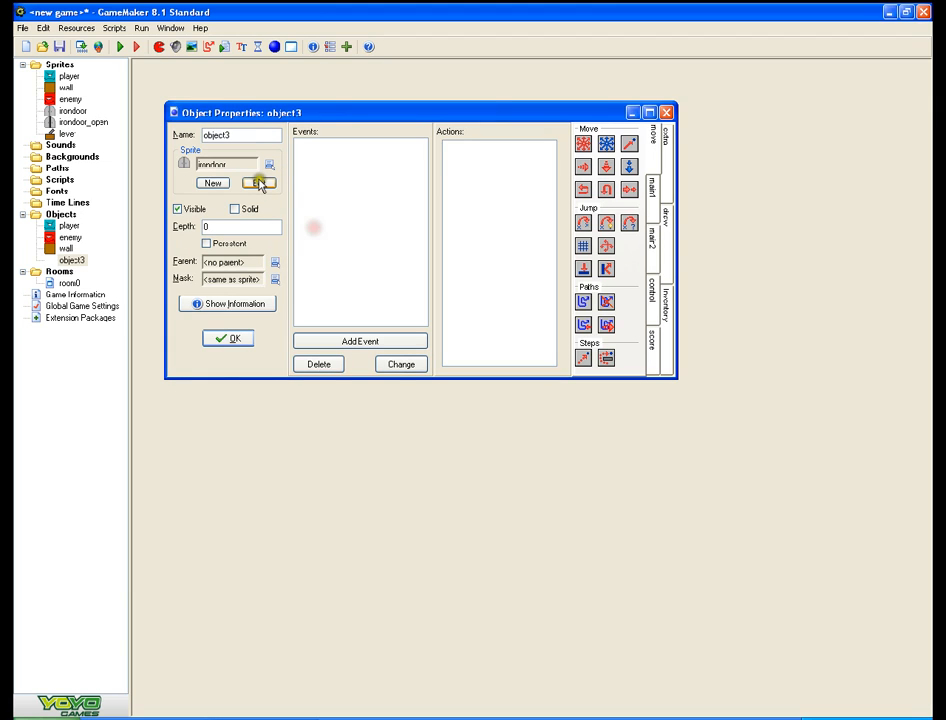
pyautogui.doubleClick(244, 134)
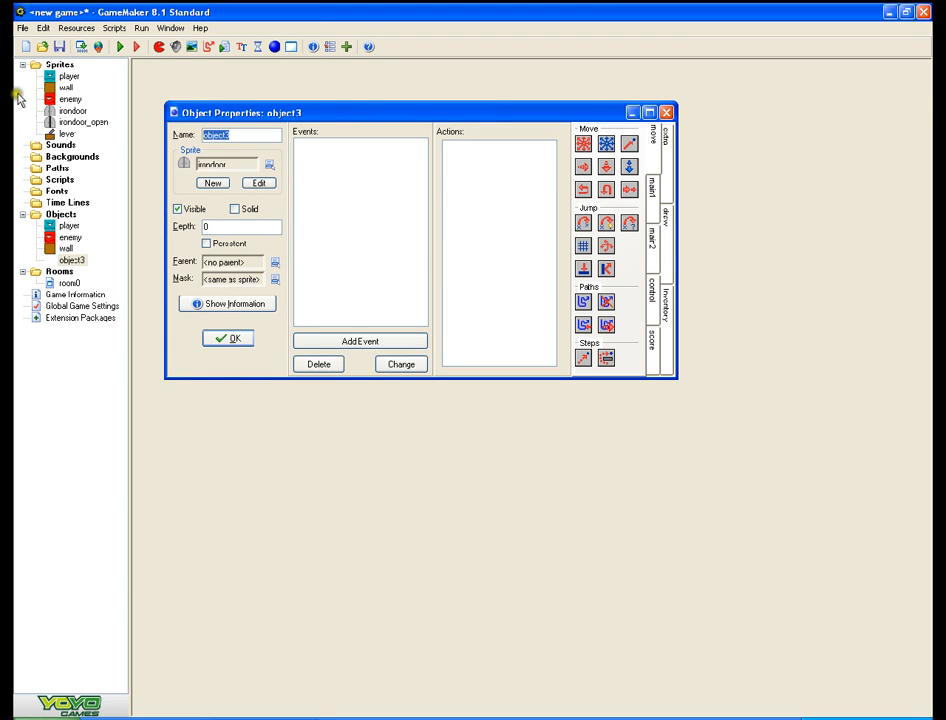
pyautogui.press('BackSpace')
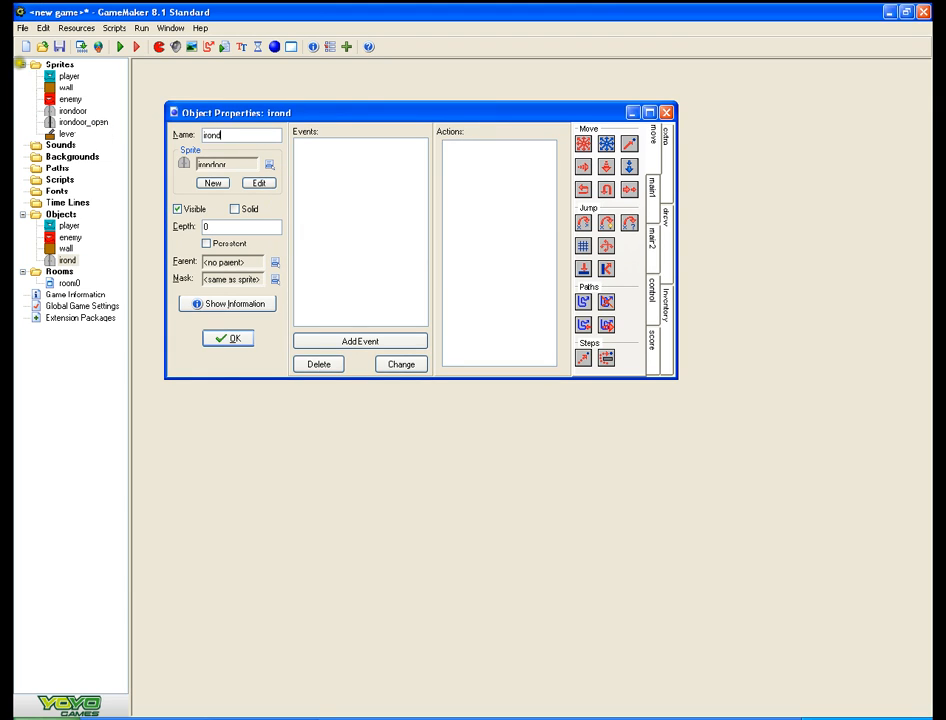
pyautogui.write('irondoor')
pyautogui.click(359, 343)
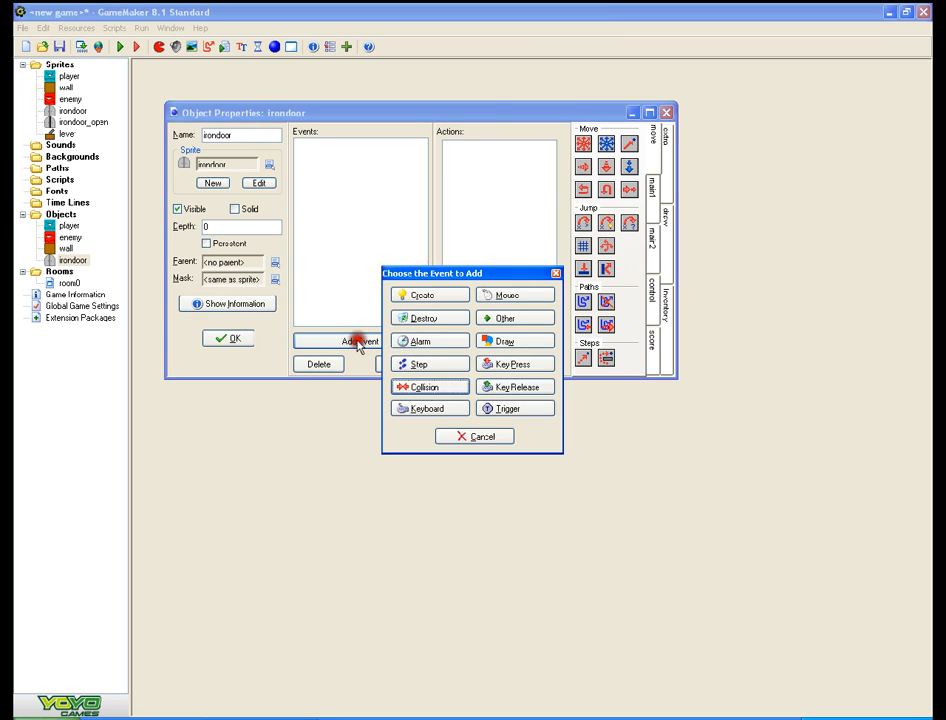
pyautogui.click(450, 387)
pyautogui.click(490, 397)
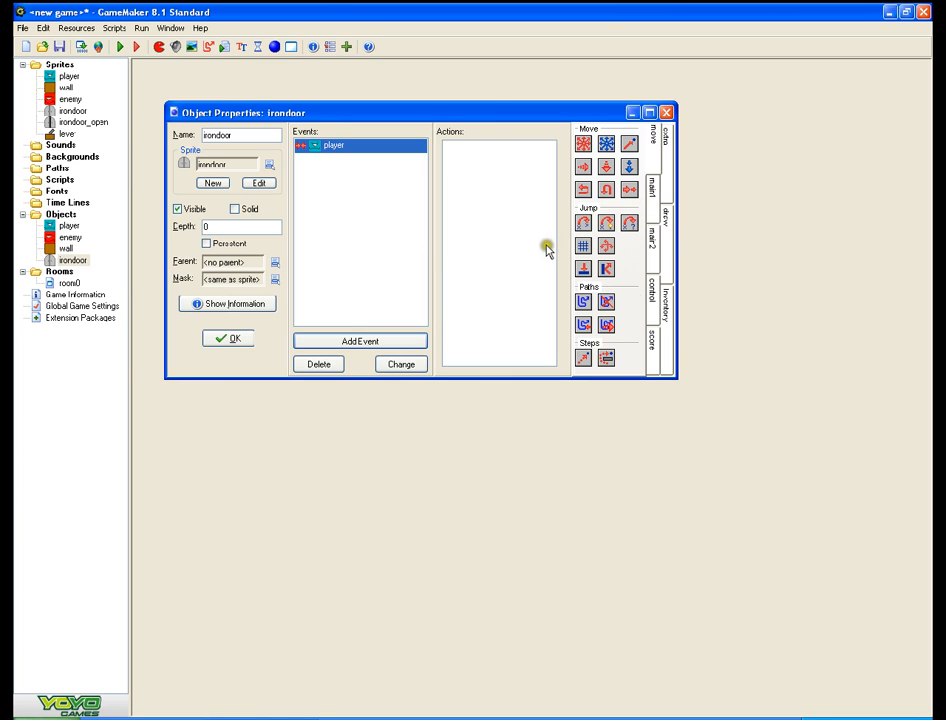
pyautogui.click(652, 234)
pyautogui.click(653, 190)
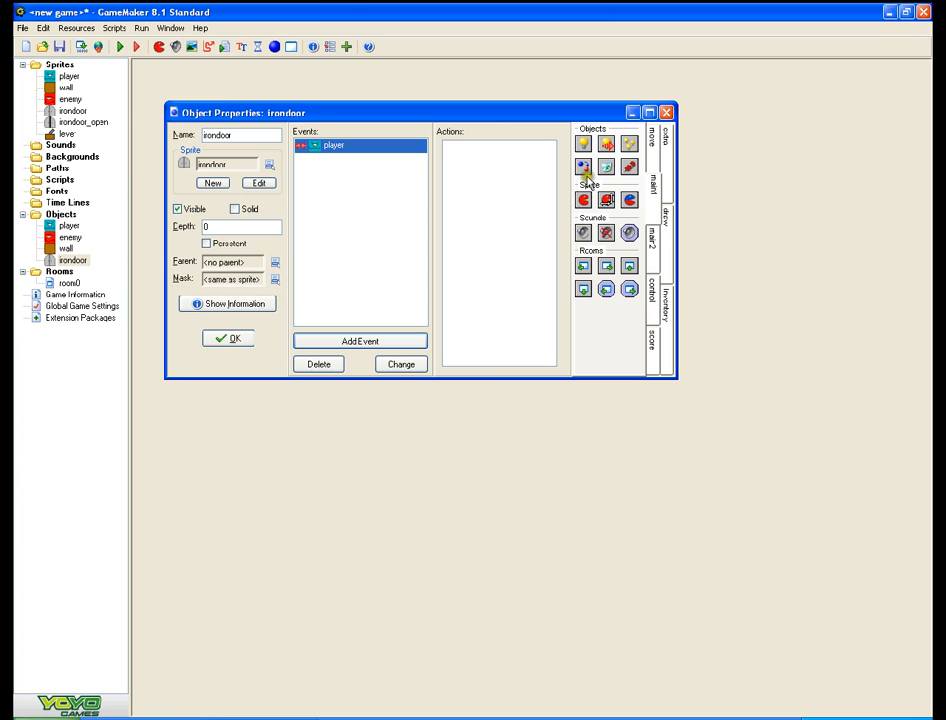
pyautogui.moveTo(583, 199); pyautogui.dragTo(490, 180)
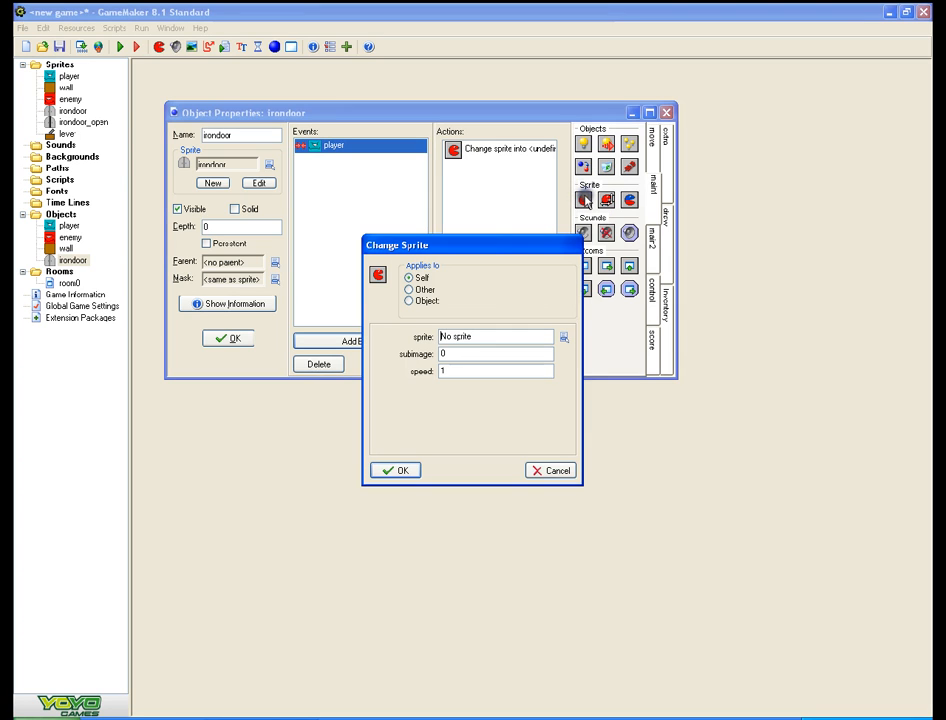
pyautogui.click(556, 470)
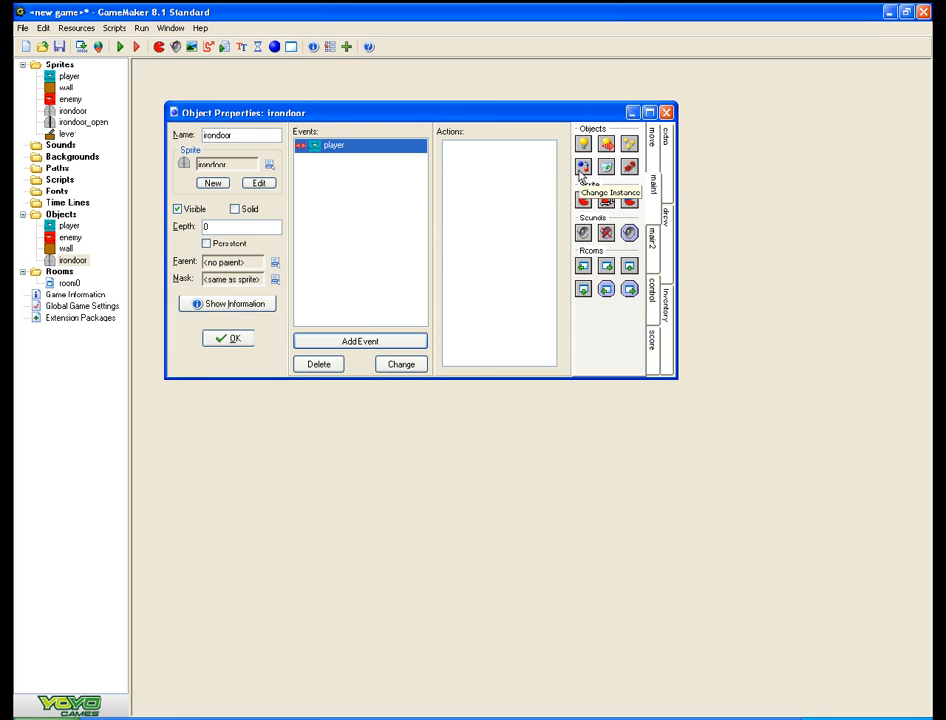
pyautogui.moveTo(583, 167); pyautogui.dragTo(455, 152)
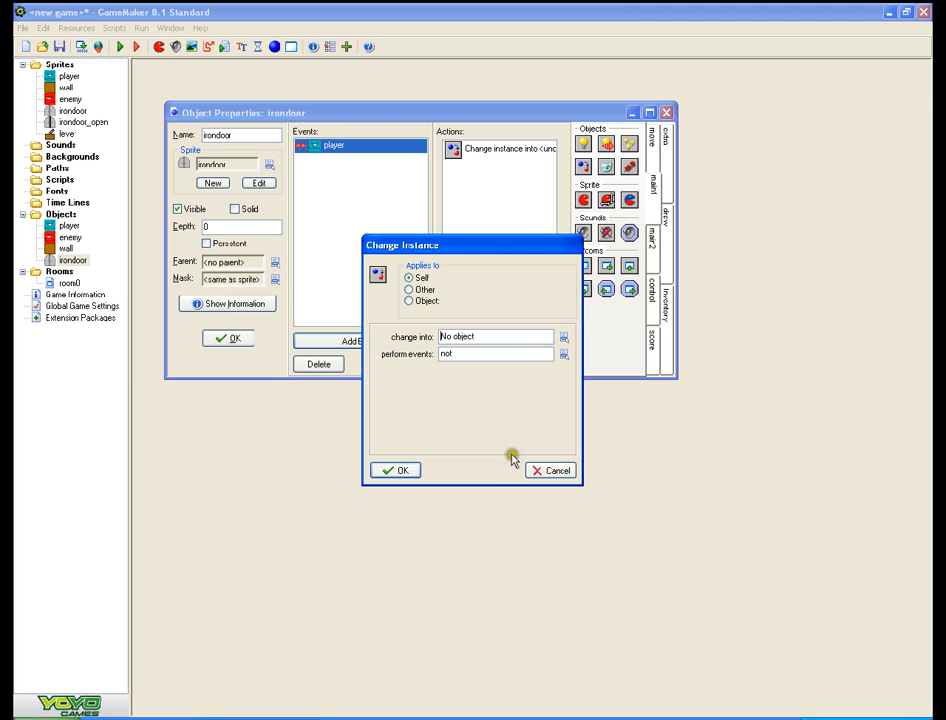
pyautogui.click(555, 470)
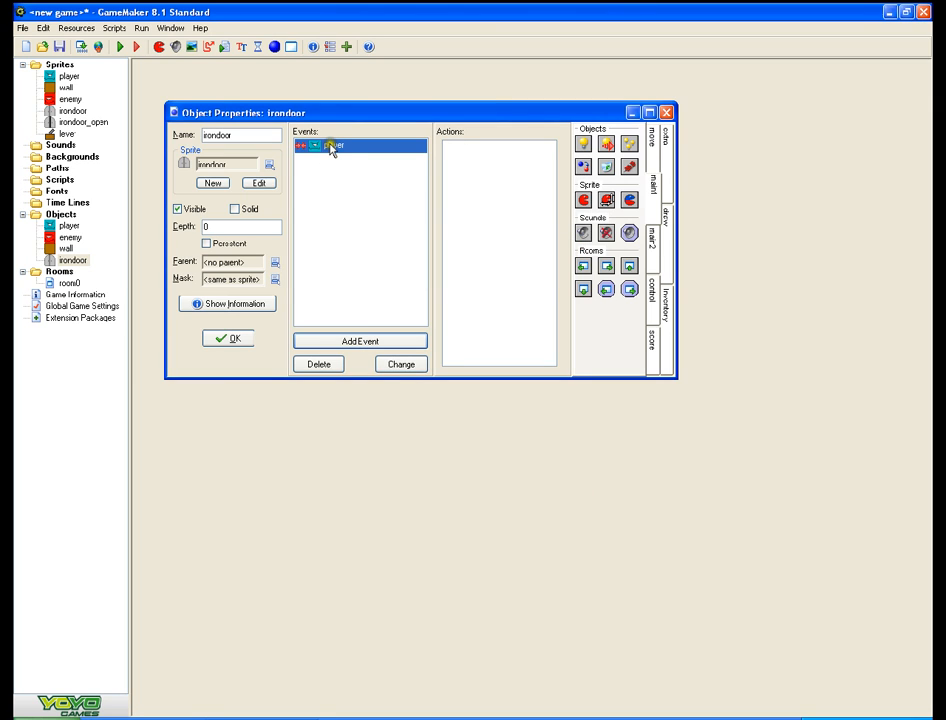
pyautogui.rightClick(331, 147)
pyautogui.click(370, 189)
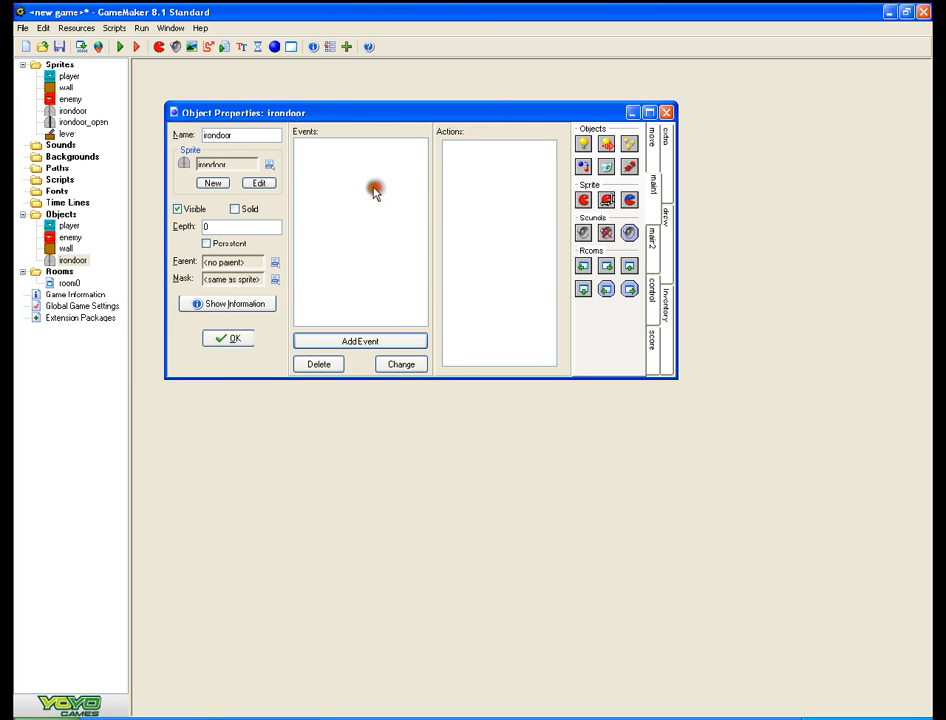
# - Accept the irondoor object and create another object named lever that uses the lever sprite
pyautogui.click(232, 339)
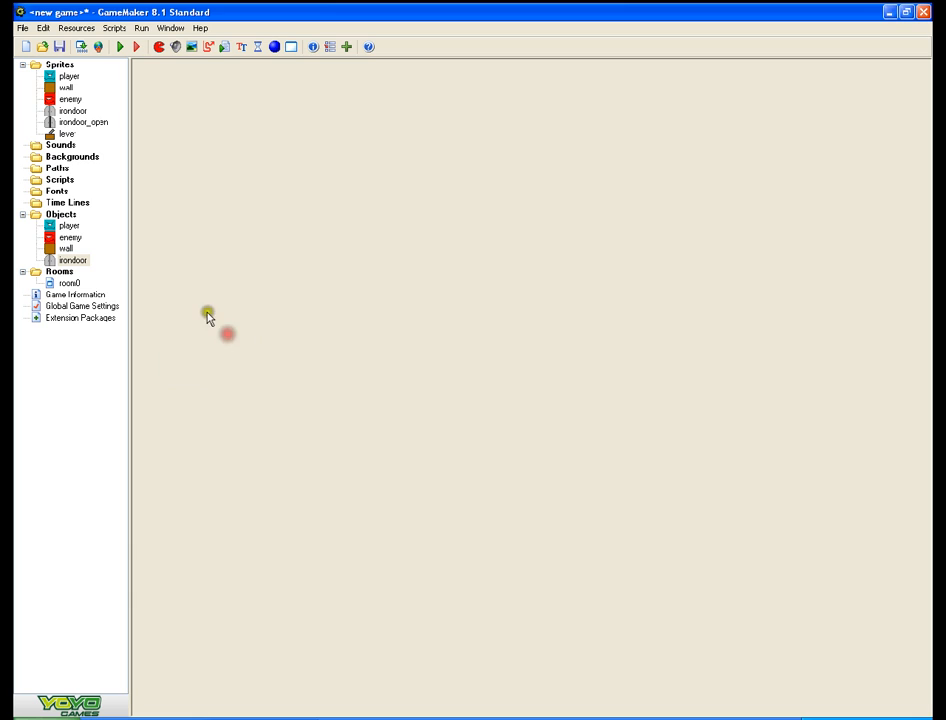
pyautogui.rightClick(62, 216)
pyautogui.click(108, 227)
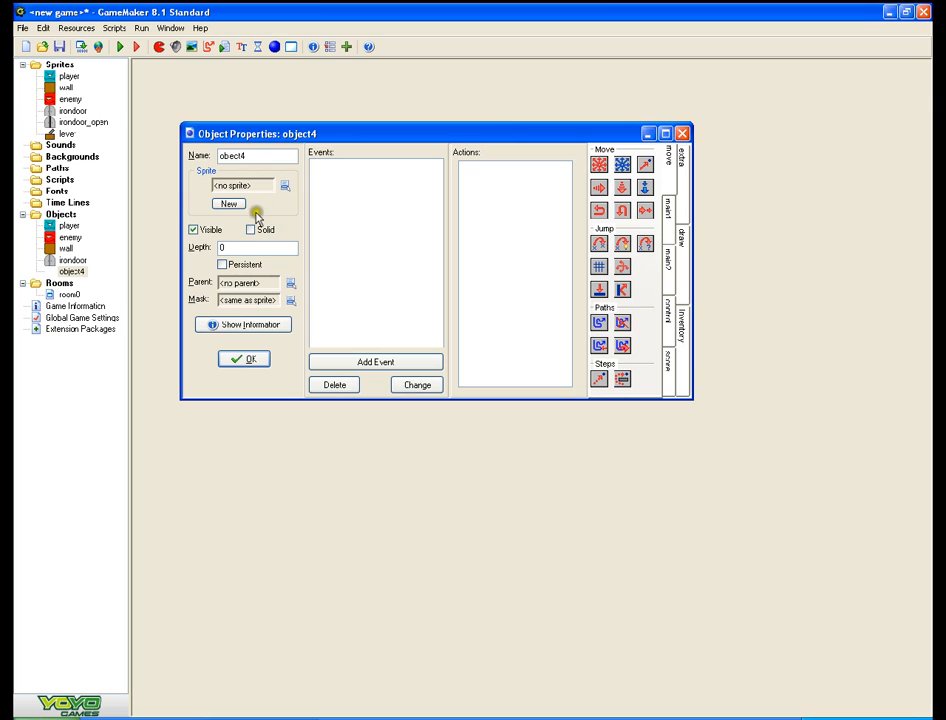
pyautogui.click(284, 185)
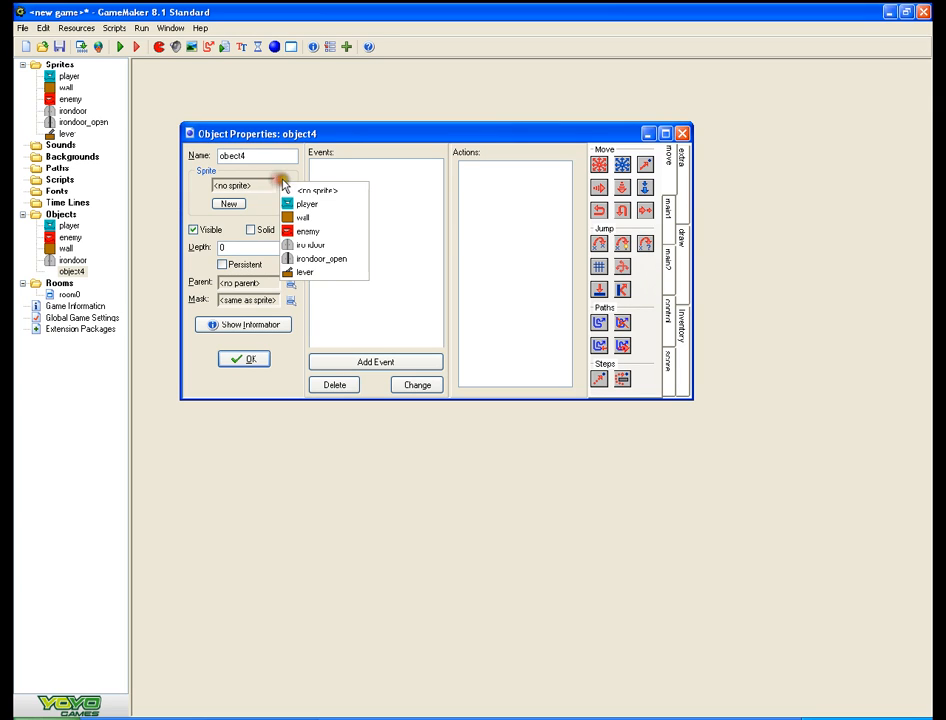
pyautogui.click(320, 271)
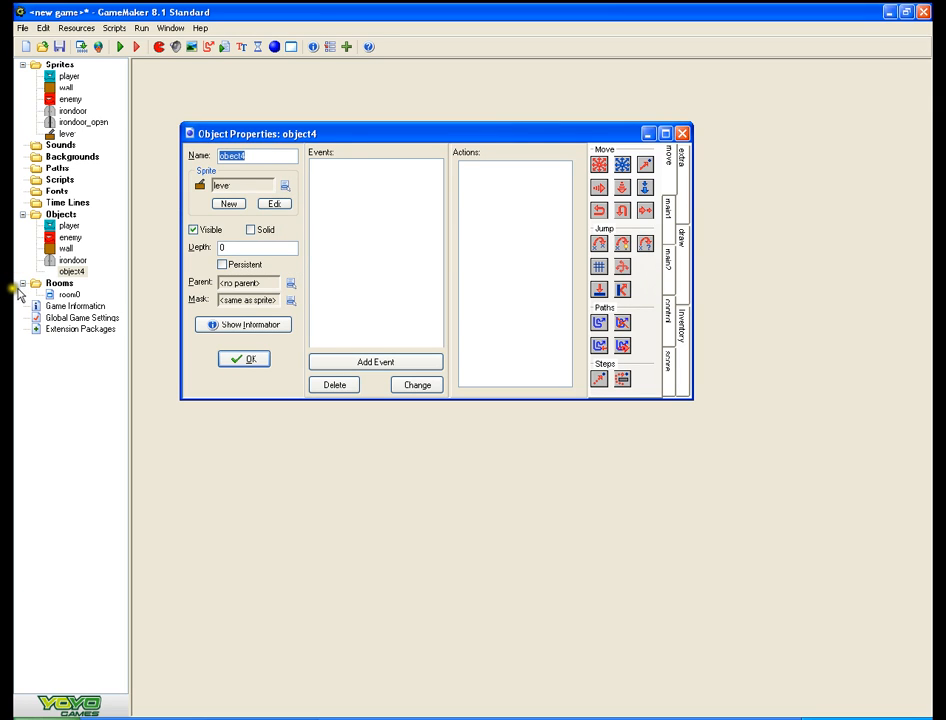
pyautogui.press('BackSpace')
pyautogui.write('lever')
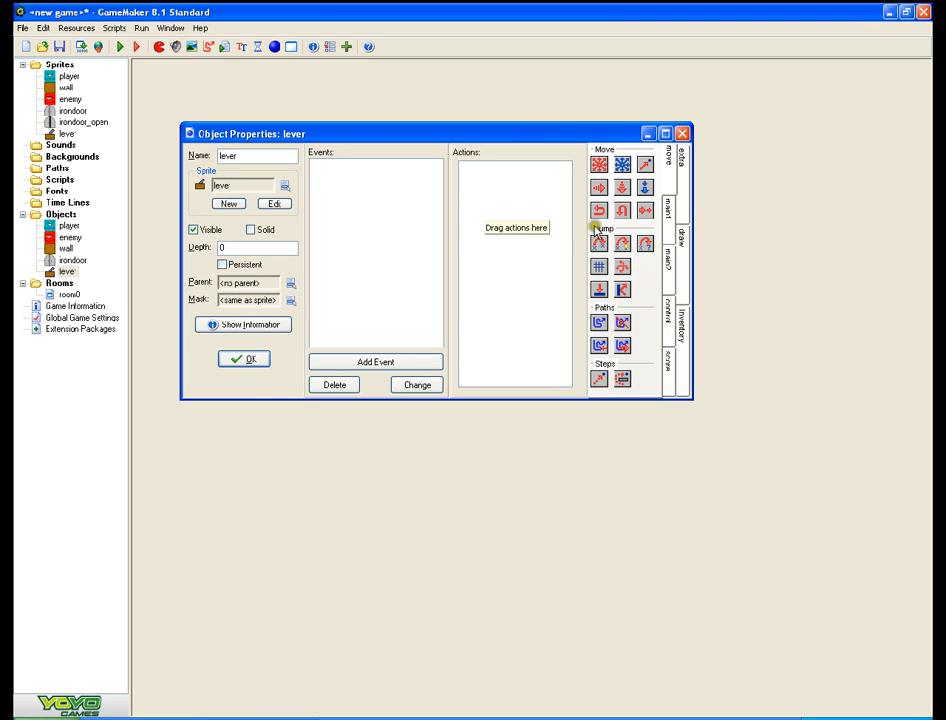
# - Add a collision event with the player to the lever object
pyautogui.click(364, 366)
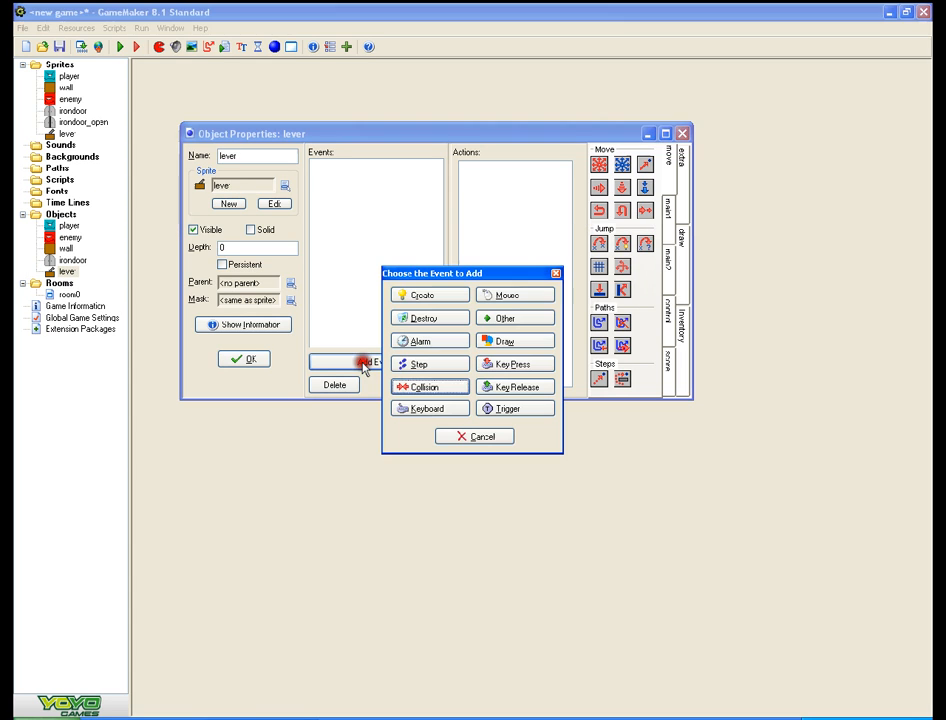
pyautogui.click(429, 387)
pyautogui.click(480, 397)
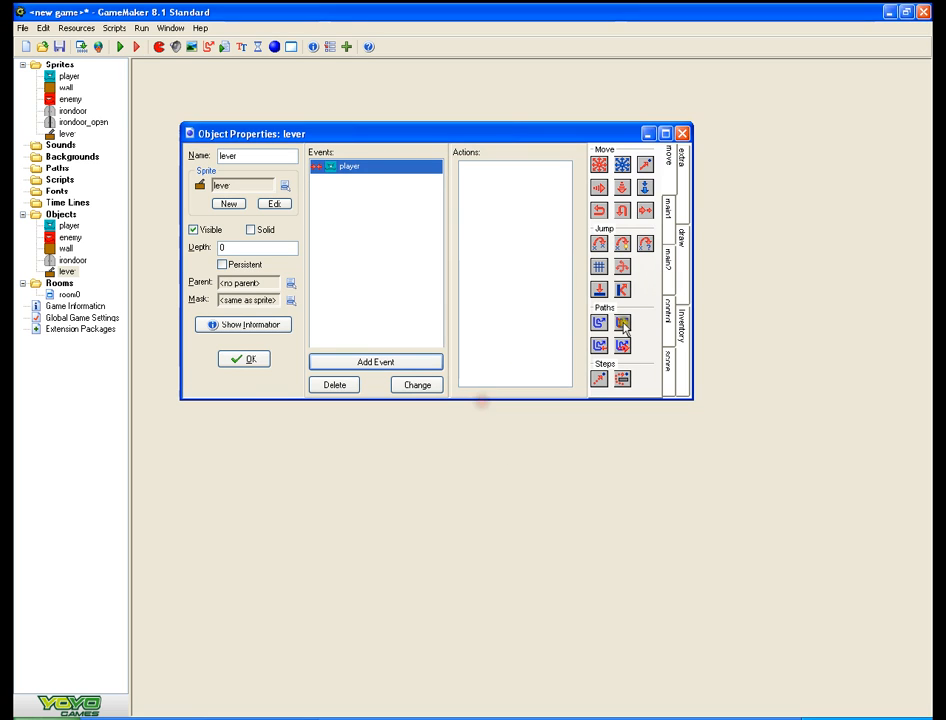
# - Add a Change Instance action applied to the irondoor object in the lever's player collision event, and accept the lever object
pyautogui.click(667, 215)
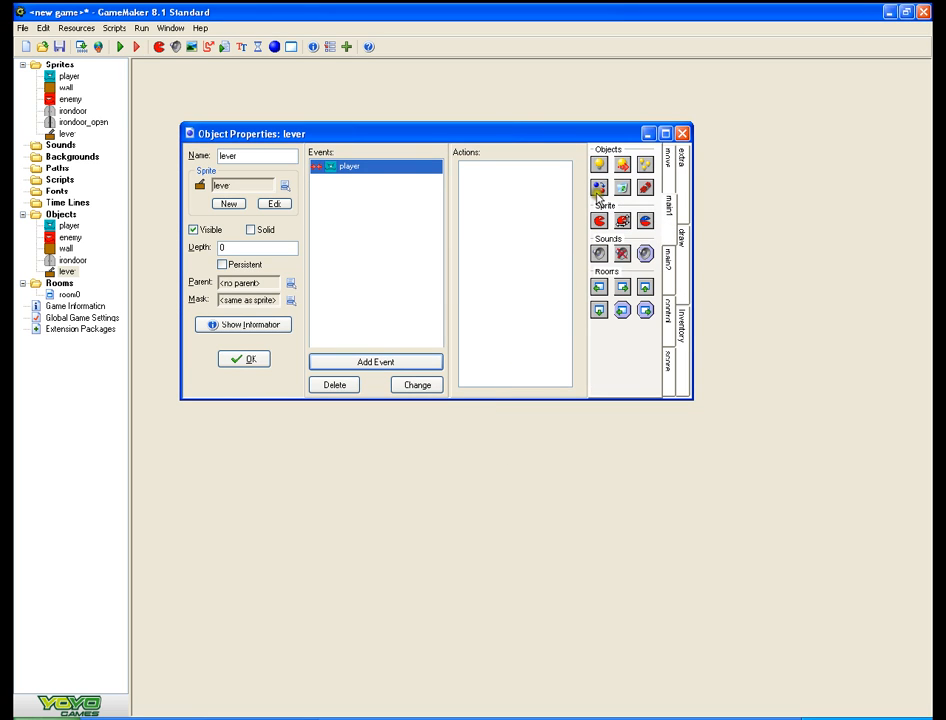
pyautogui.moveTo(599, 187); pyautogui.dragTo(562, 202)
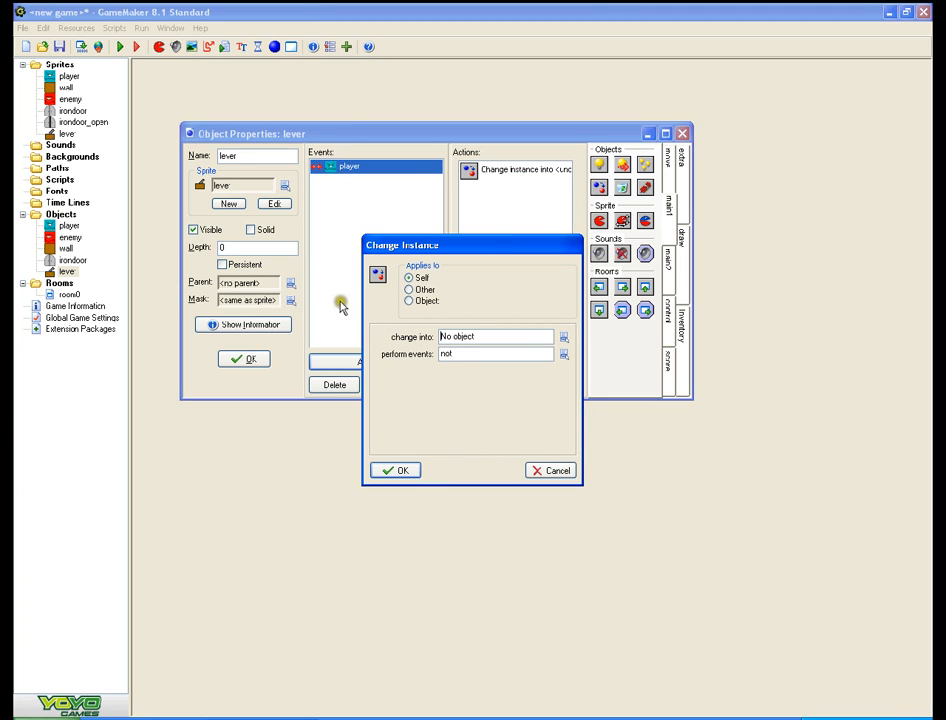
pyautogui.click(408, 300)
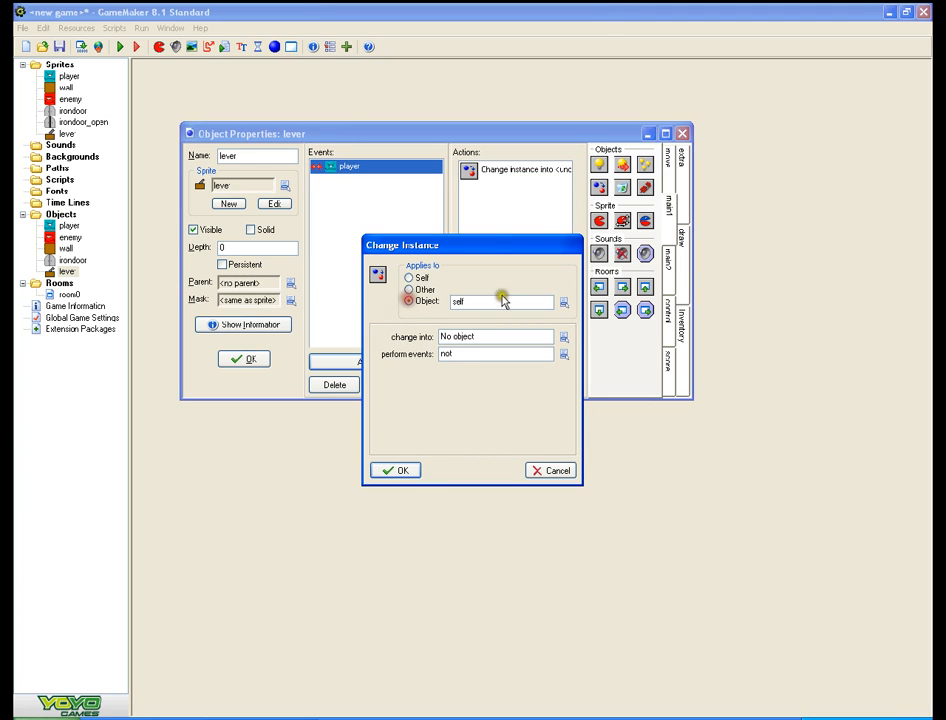
pyautogui.click(560, 307)
pyautogui.click(590, 363)
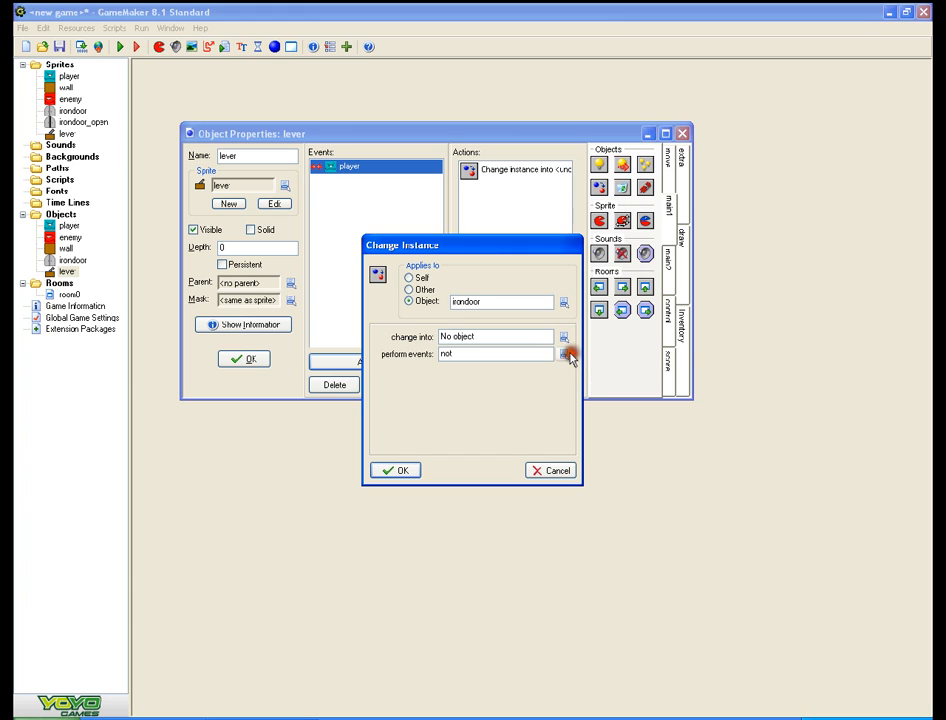
pyautogui.click(404, 470)
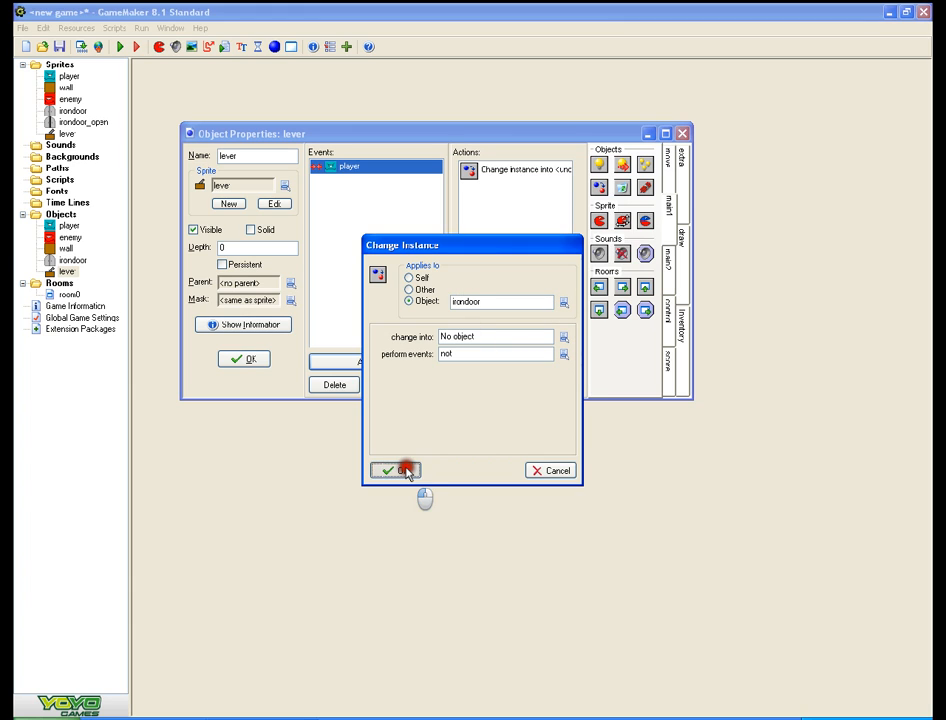
pyautogui.click(252, 359)
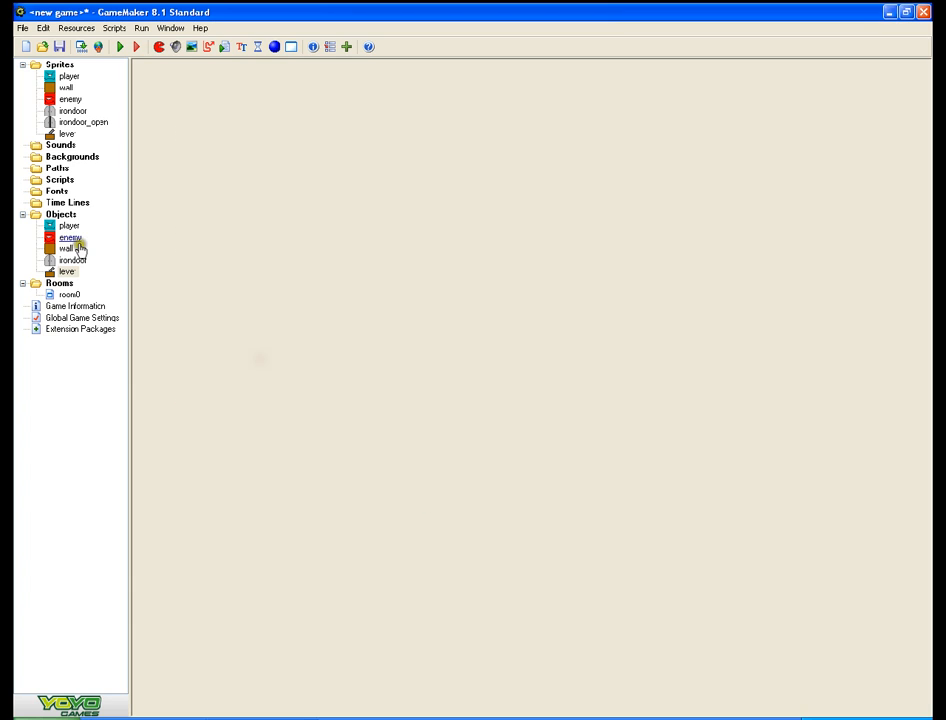
# - Create an object named irondoor_open with the irondoor_open sprite and accept it
pyautogui.rightClick(56, 215)
pyautogui.click(90, 222)
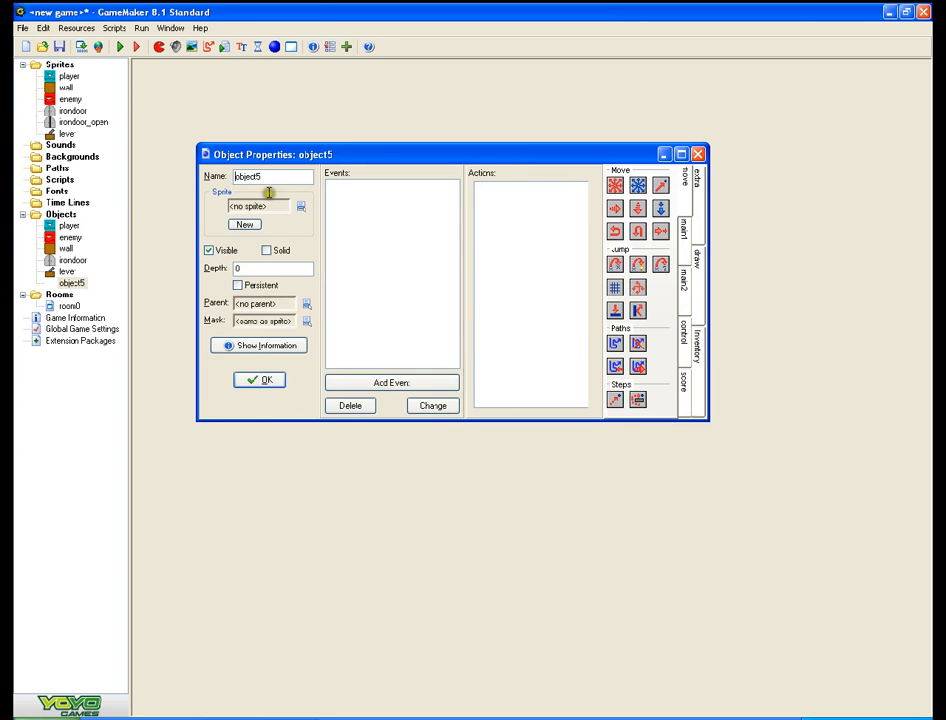
pyautogui.press('BackSpace')
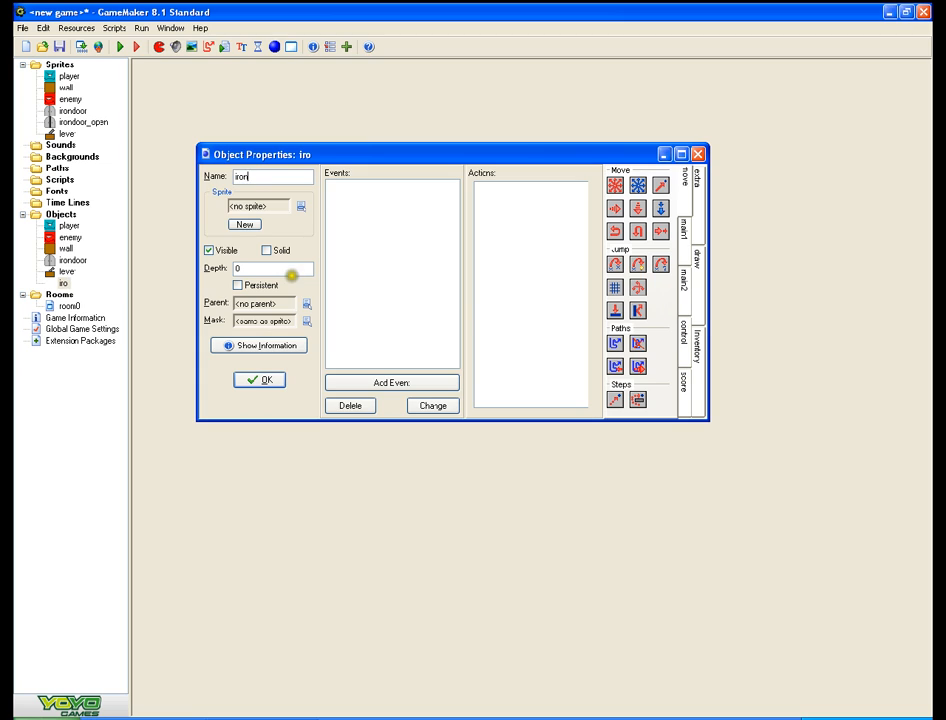
pyautogui.write('irondoor_open')
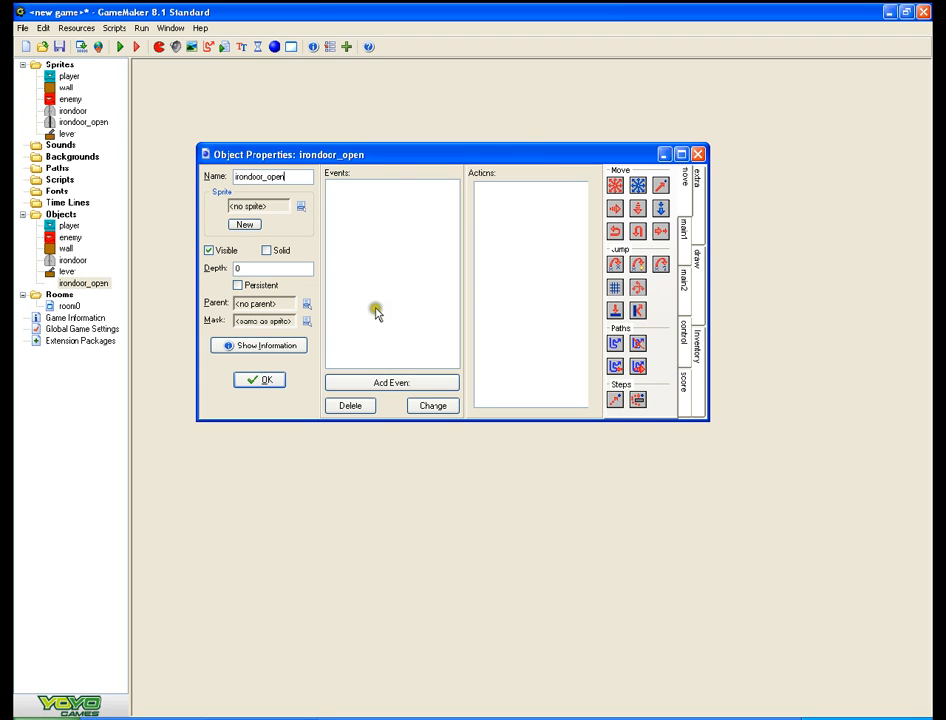
pyautogui.click(301, 212)
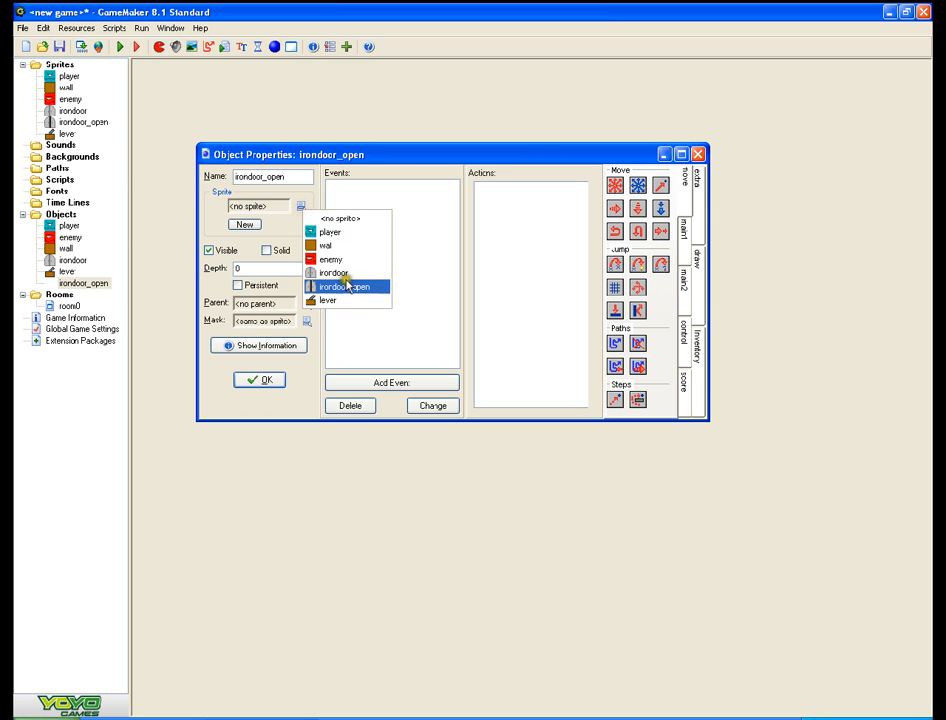
pyautogui.click(340, 283)
pyautogui.click(264, 381)
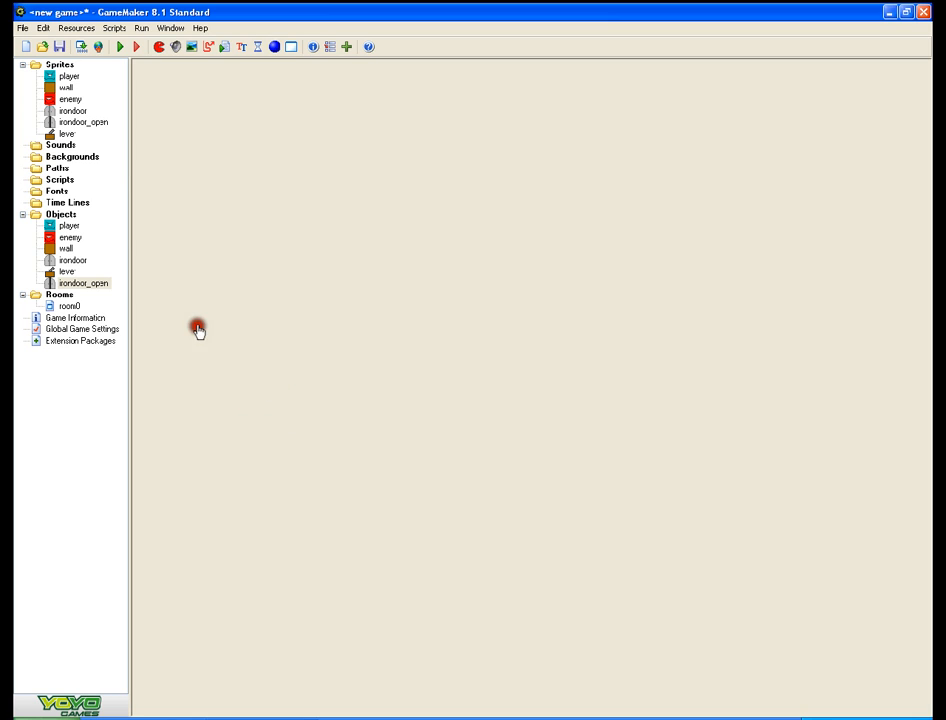
# - Set the Change Instance action in the lever's player collision event to change irondoor into irondoor_open
pyautogui.doubleClick(66, 271)
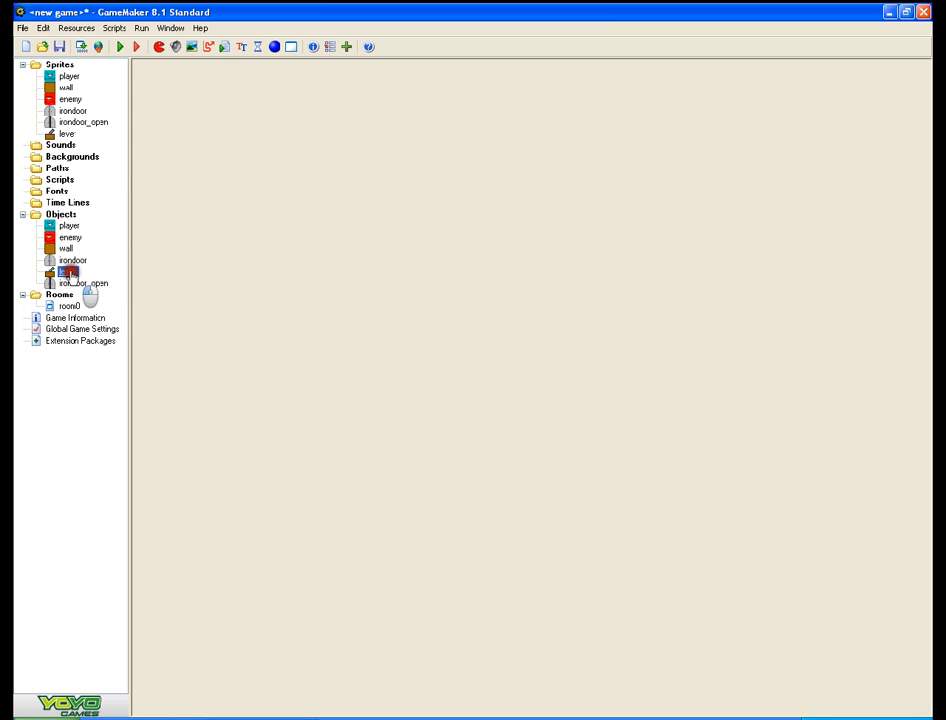
pyautogui.doubleClick(501, 213)
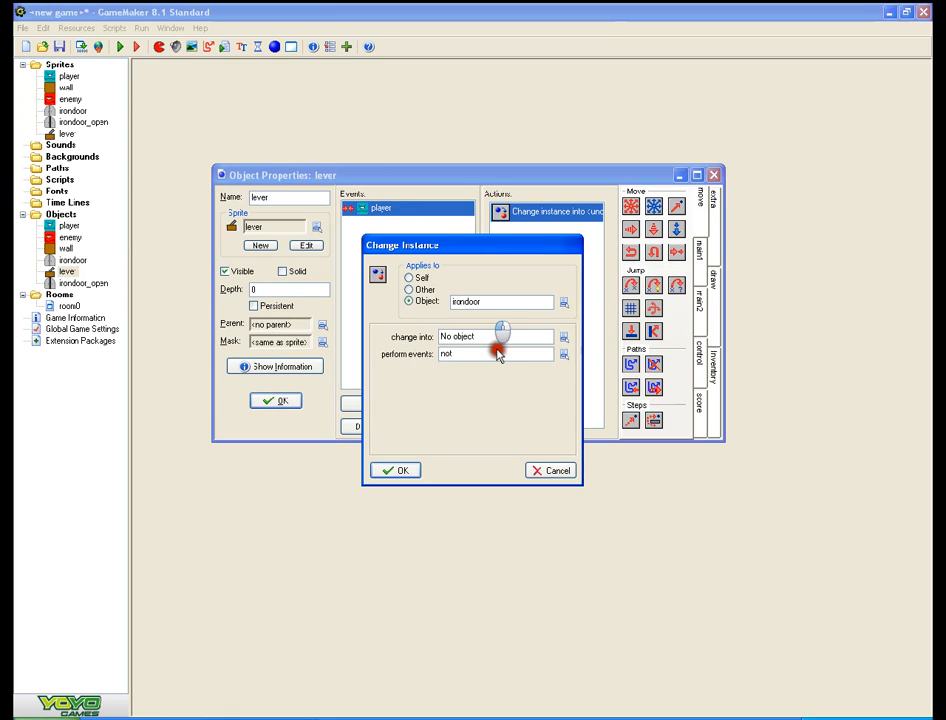
pyautogui.click(563, 339)
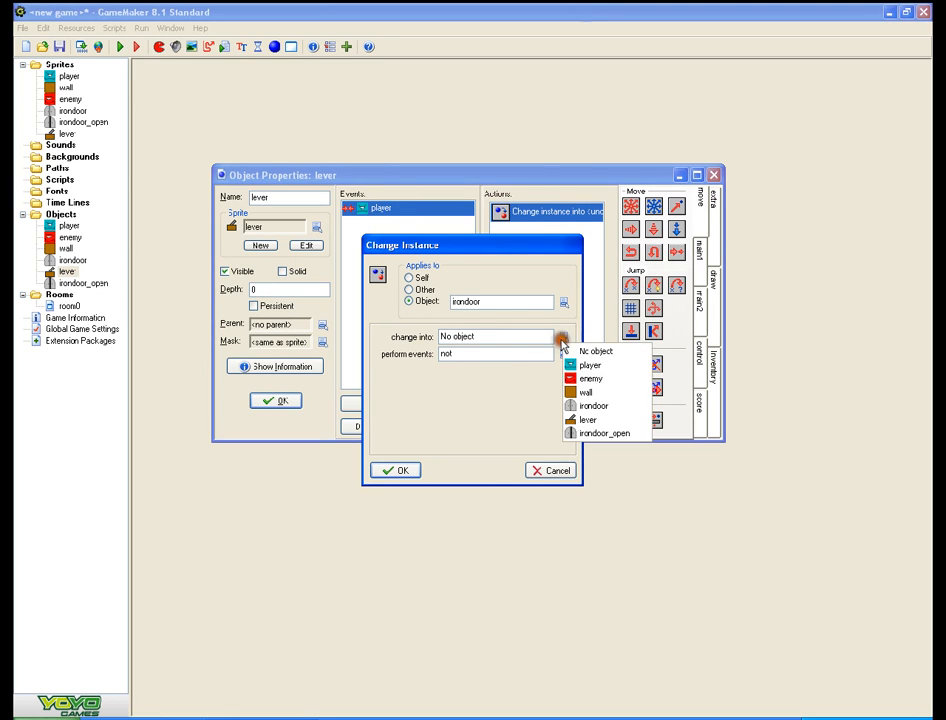
pyautogui.click(592, 433)
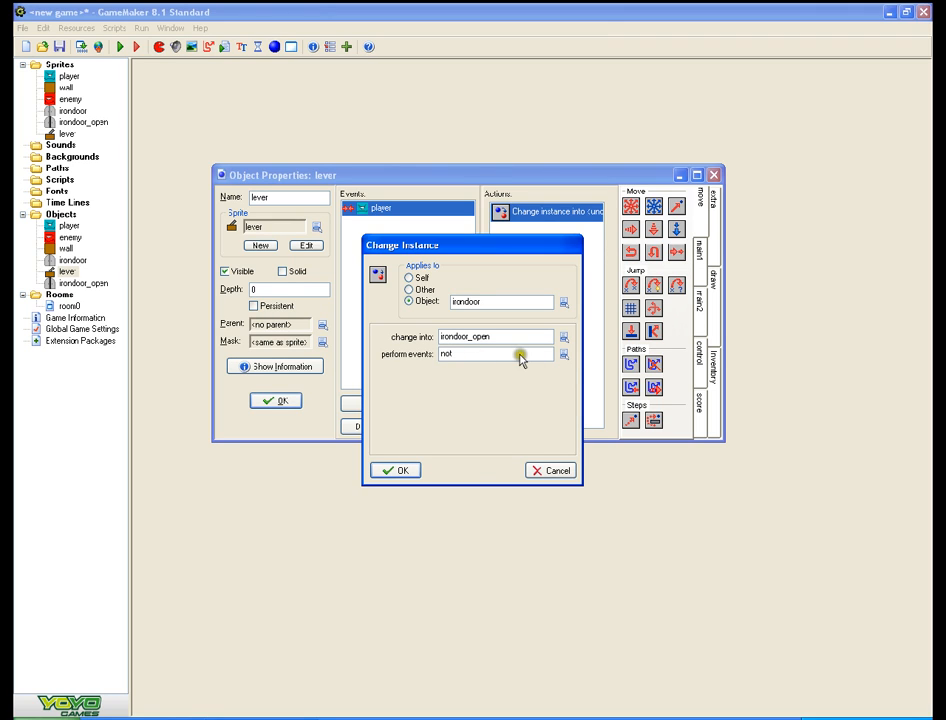
pyautogui.click(564, 356)
pyautogui.click(580, 365)
pyautogui.click(398, 470)
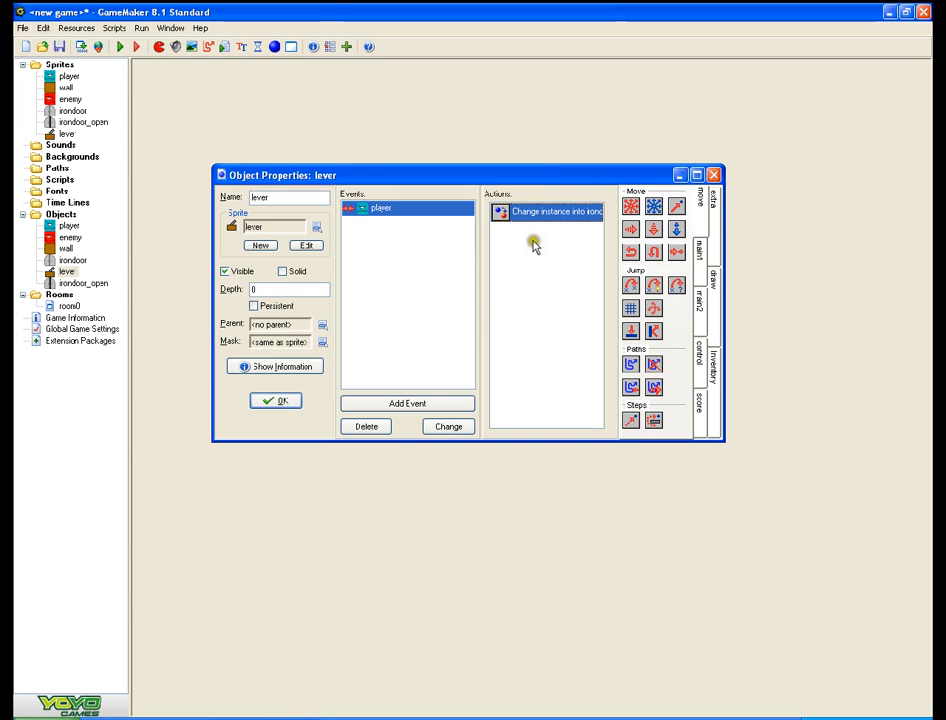
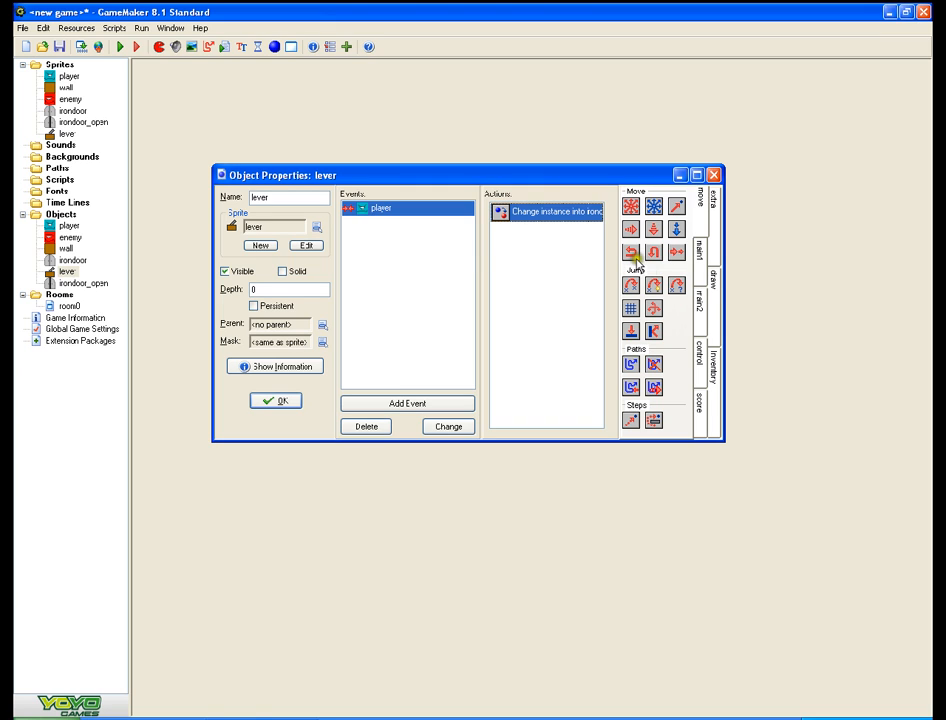
# - Add a Change Sprite action applied to Self in the lever's player collision event and accept the lever object
pyautogui.click(697, 254)
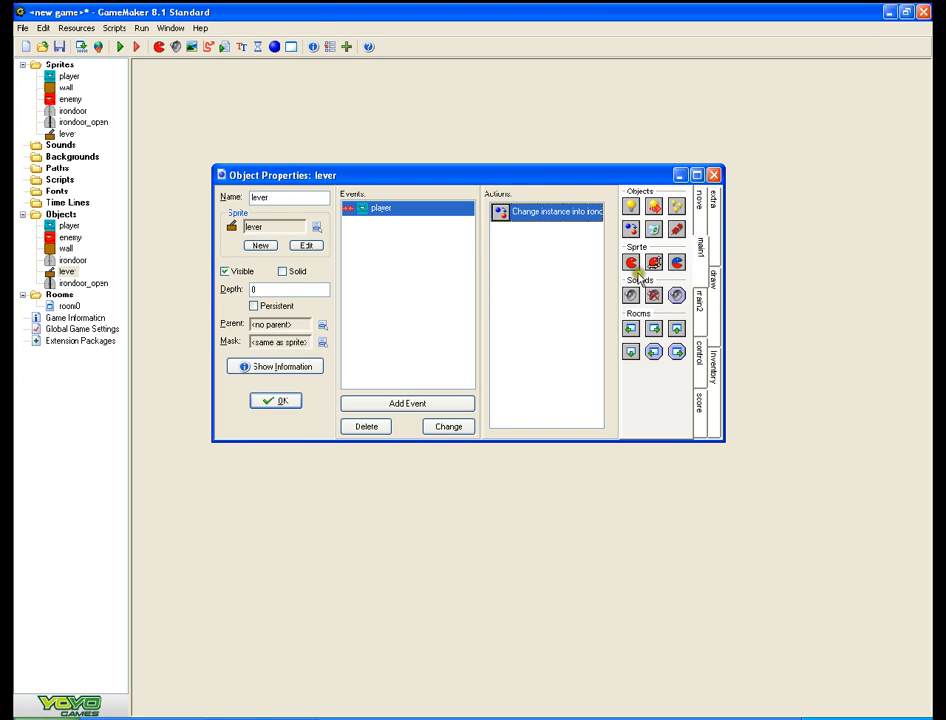
pyautogui.click(698, 303)
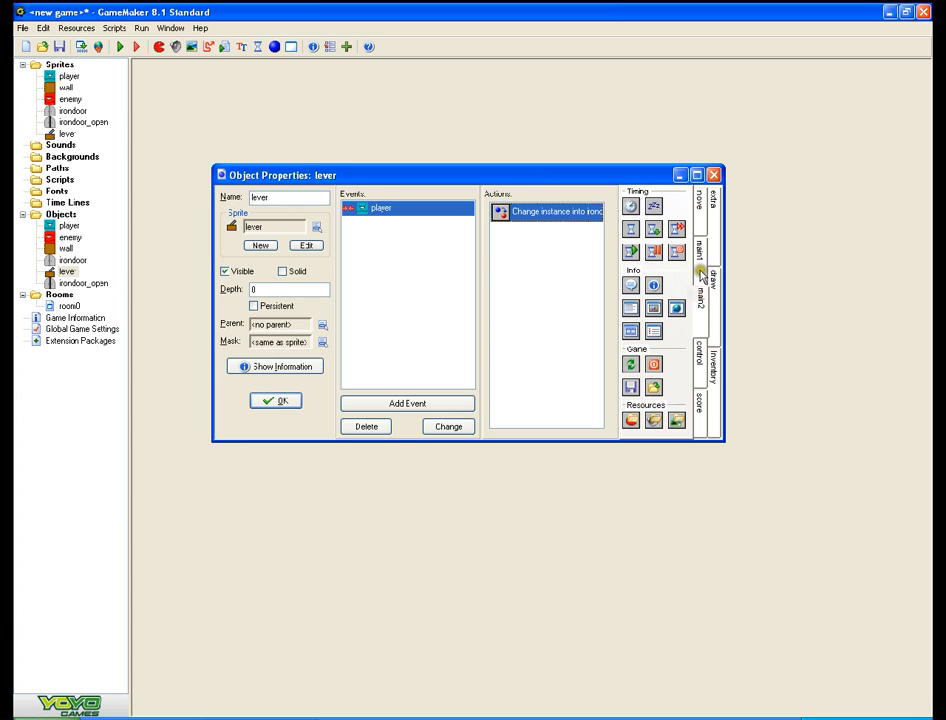
pyautogui.click(697, 250)
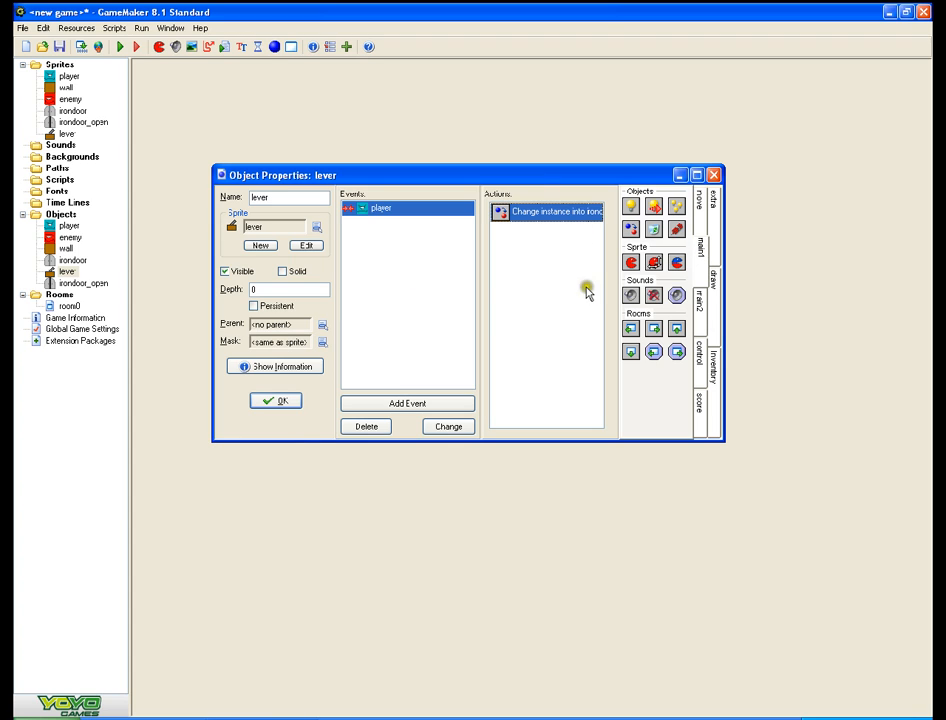
pyautogui.moveTo(631, 262); pyautogui.dragTo(550, 232)
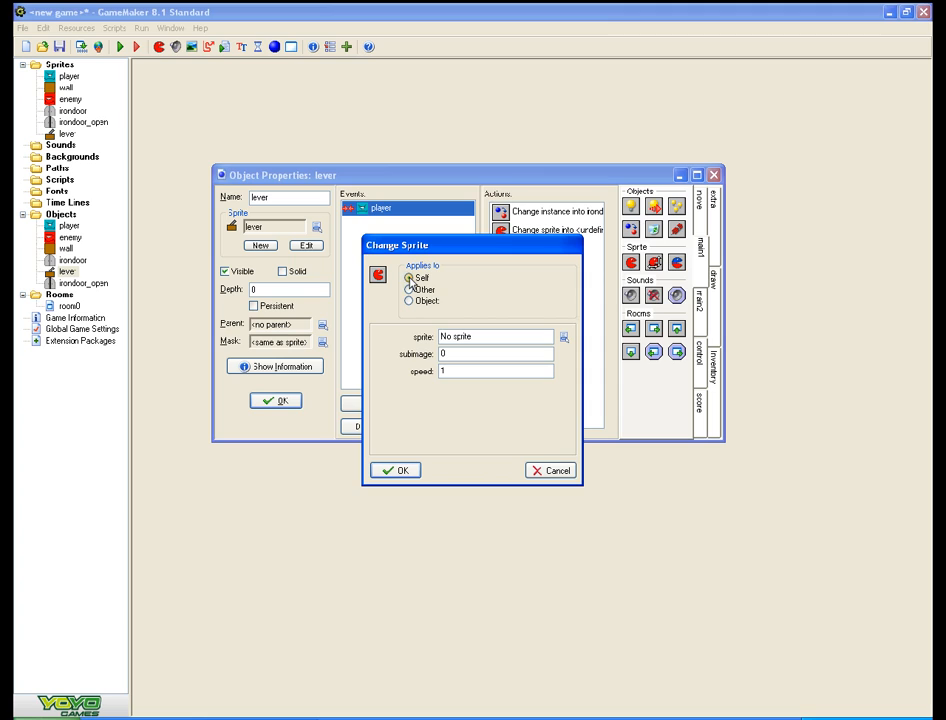
pyautogui.click(399, 470)
pyautogui.click(283, 401)
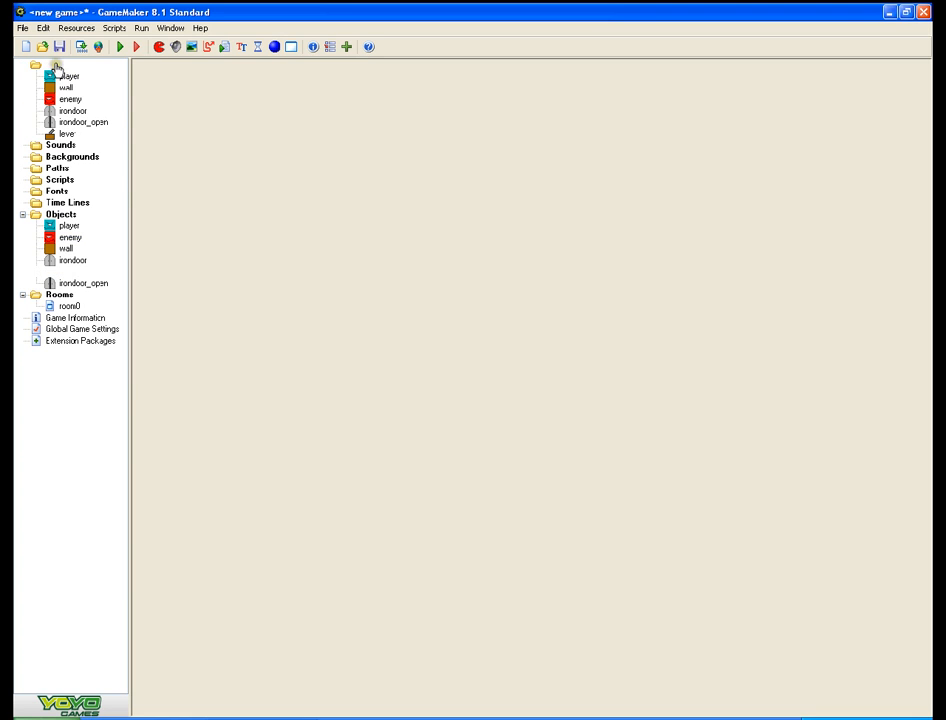
pyautogui.rightClick(60, 66)
pyautogui.click(93, 74)
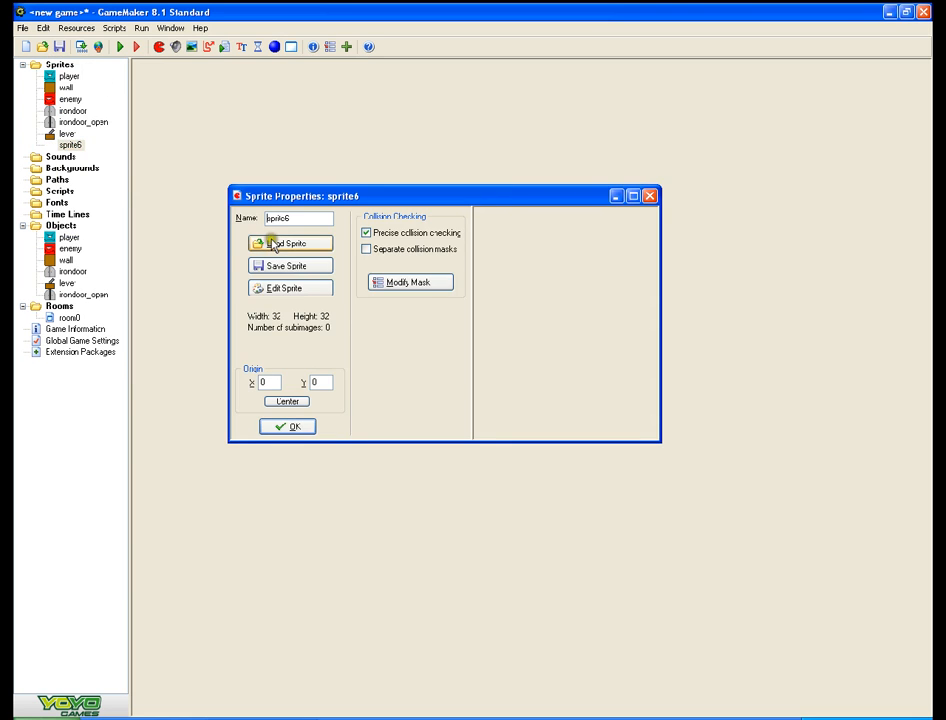
pyautogui.click(300, 427)
pyautogui.rightClick(72, 145)
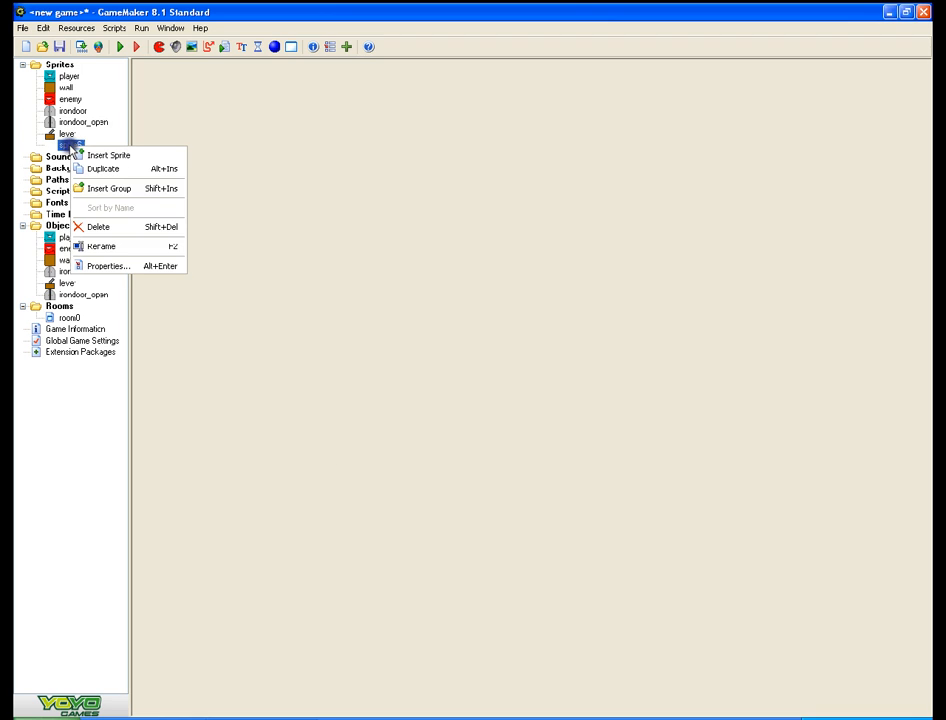
pyautogui.click(98, 226)
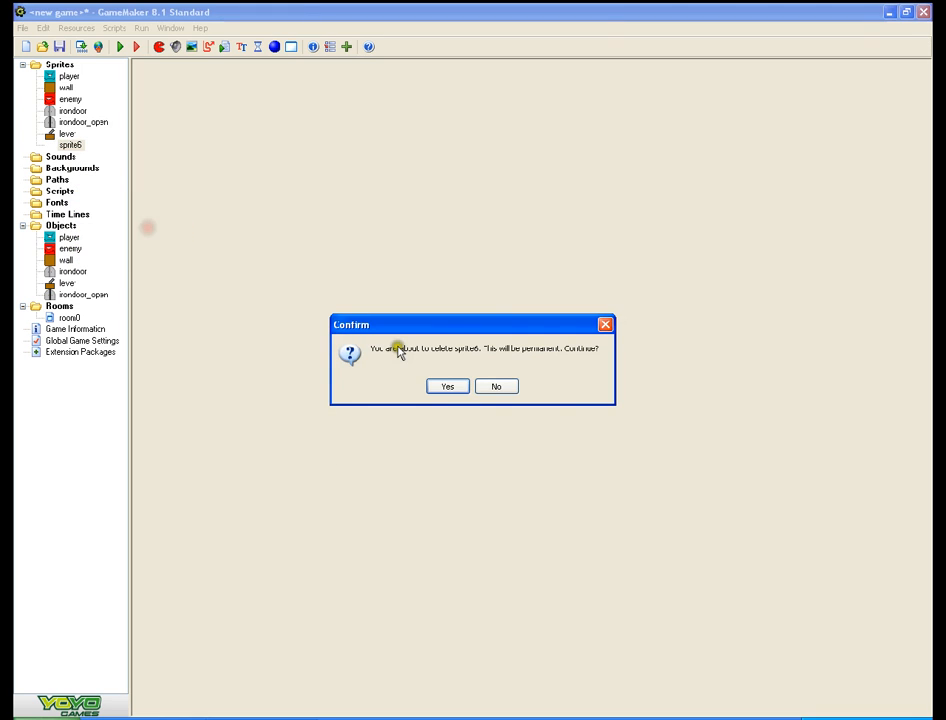
pyautogui.click(445, 385)
# - Duplicate the lever sprite and name the copy lever_on
pyautogui.rightClick(68, 134)
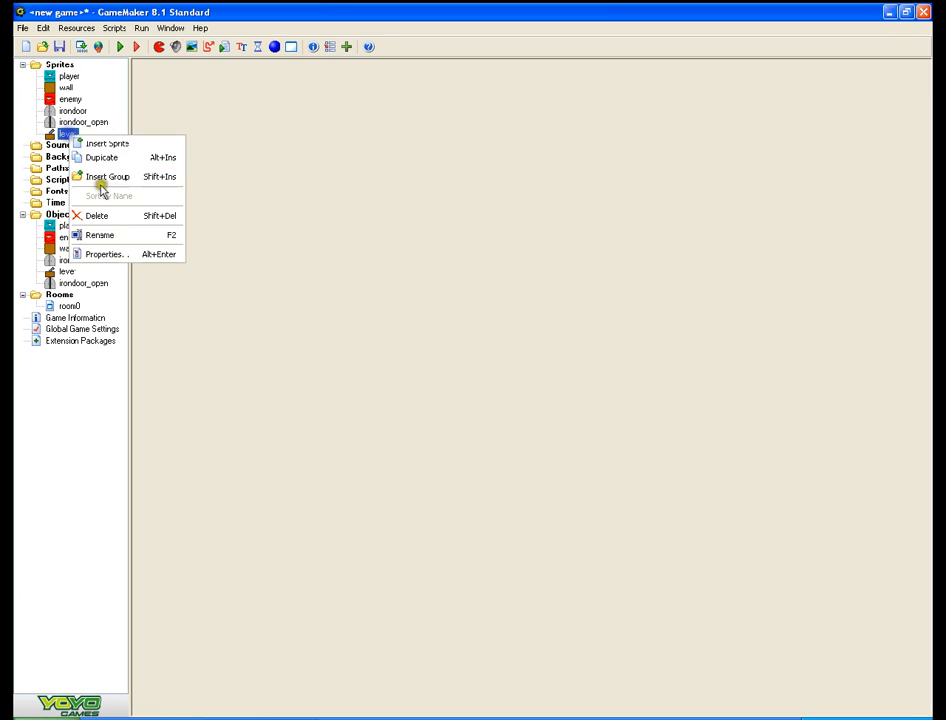
pyautogui.click(101, 159)
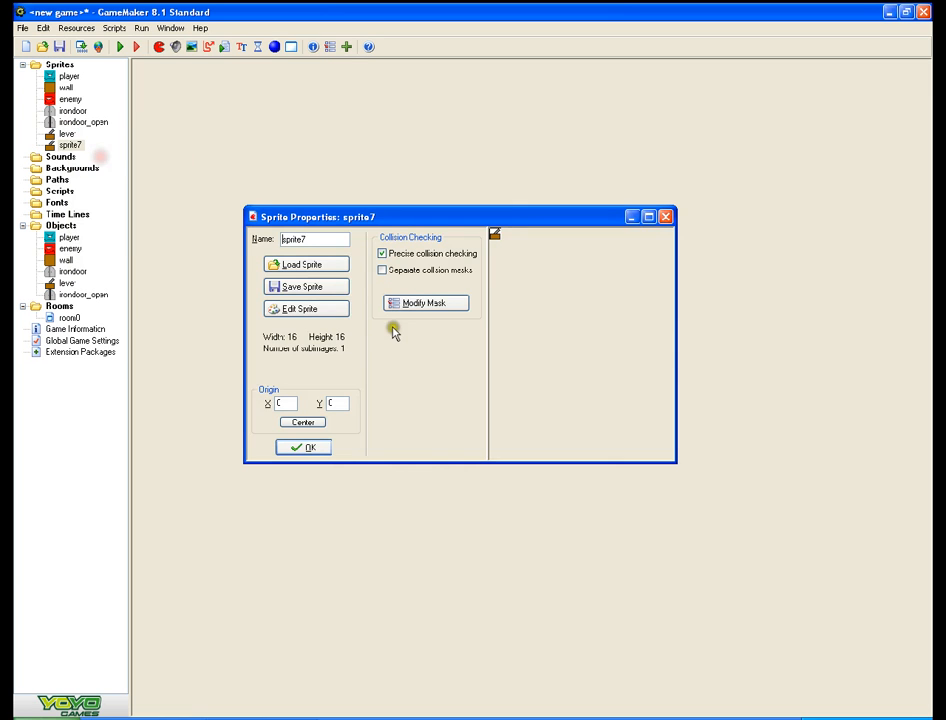
pyautogui.doubleClick(314, 238)
pyautogui.press('BackSpace')
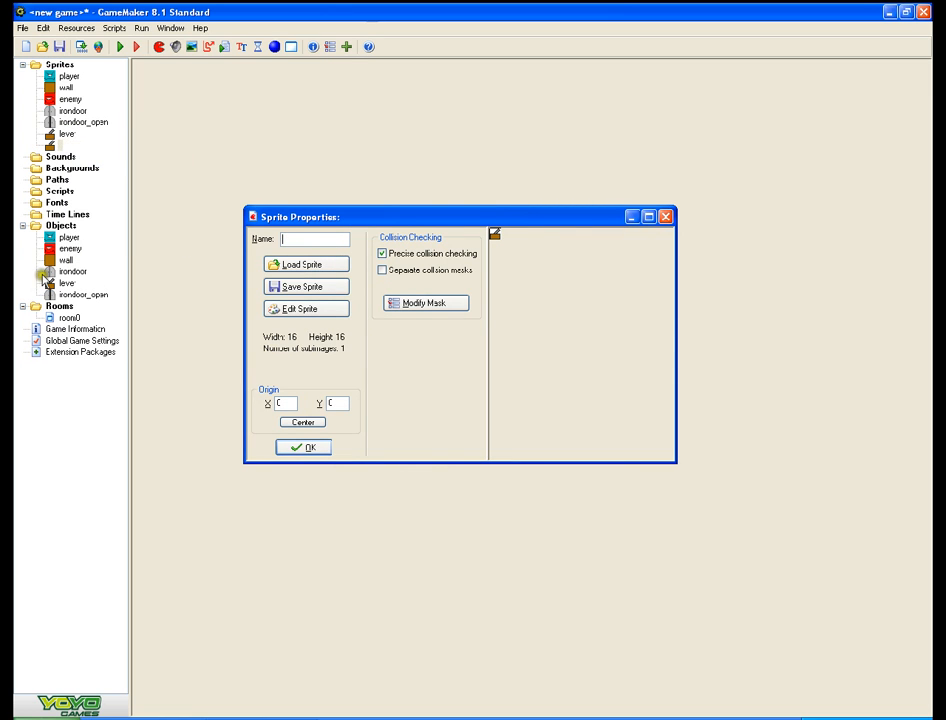
pyautogui.write('lever')
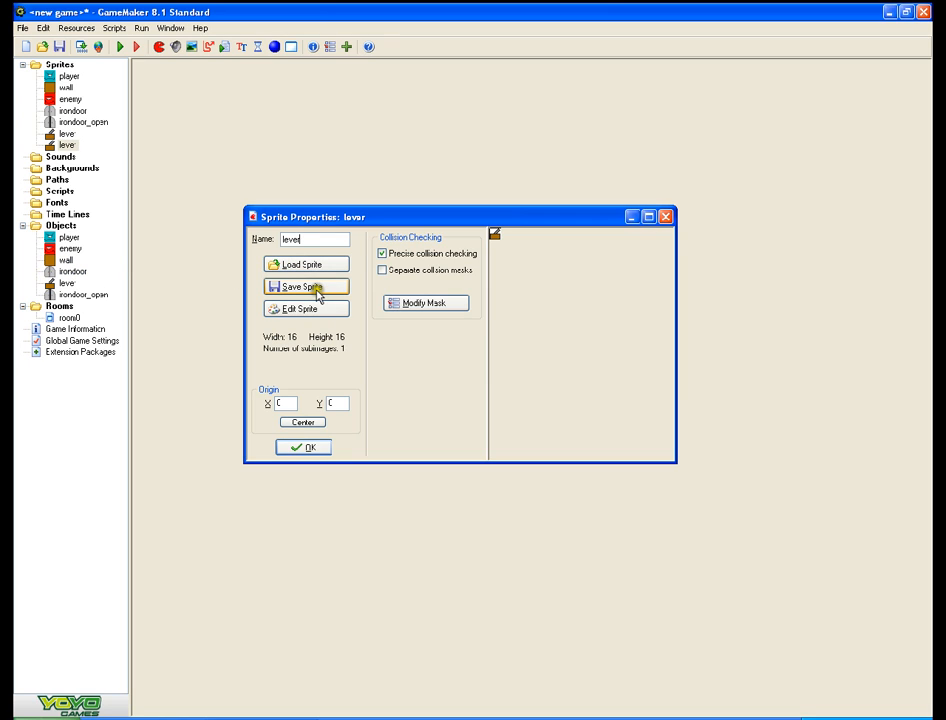
pyautogui.write('_on')
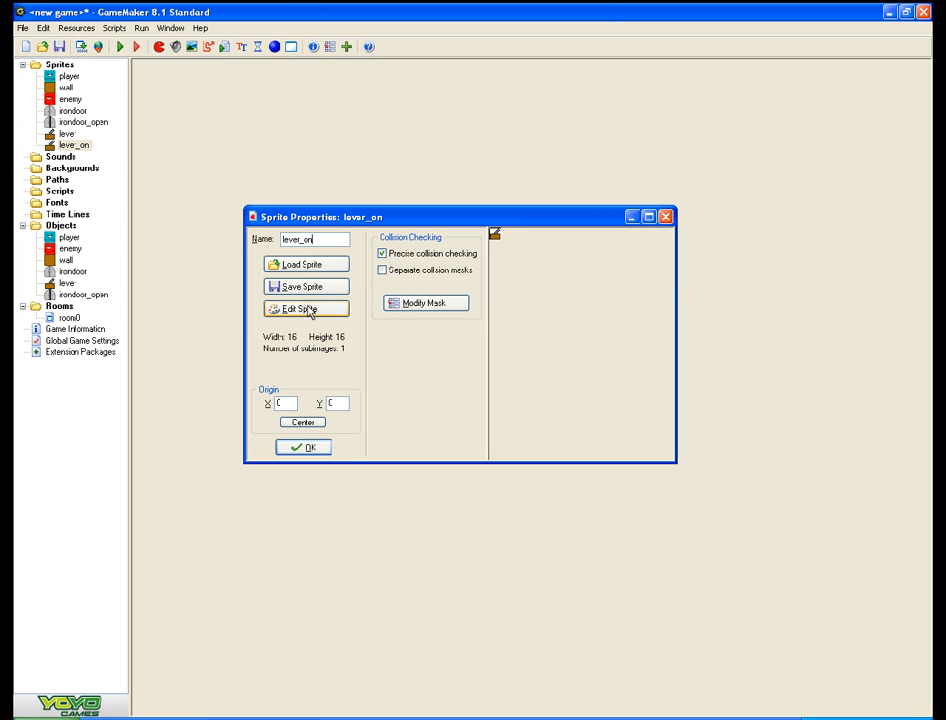
# - Paint a small red spot on the brown base in the lever_on sprite's image
pyautogui.click(311, 312)
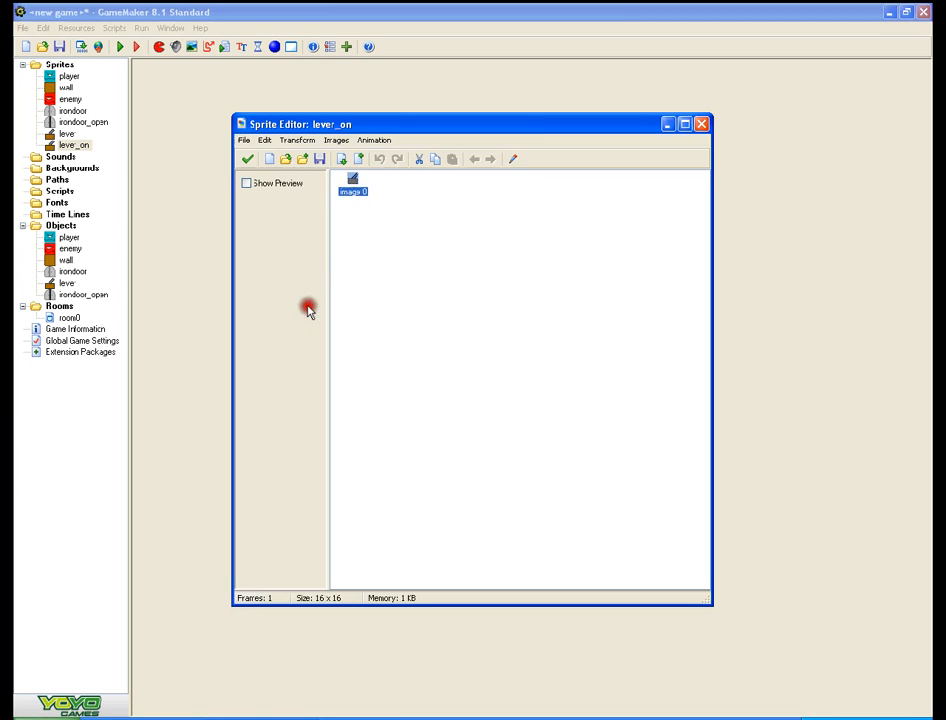
pyautogui.doubleClick(351, 183)
pyautogui.click(465, 146)
pyautogui.click(465, 146)
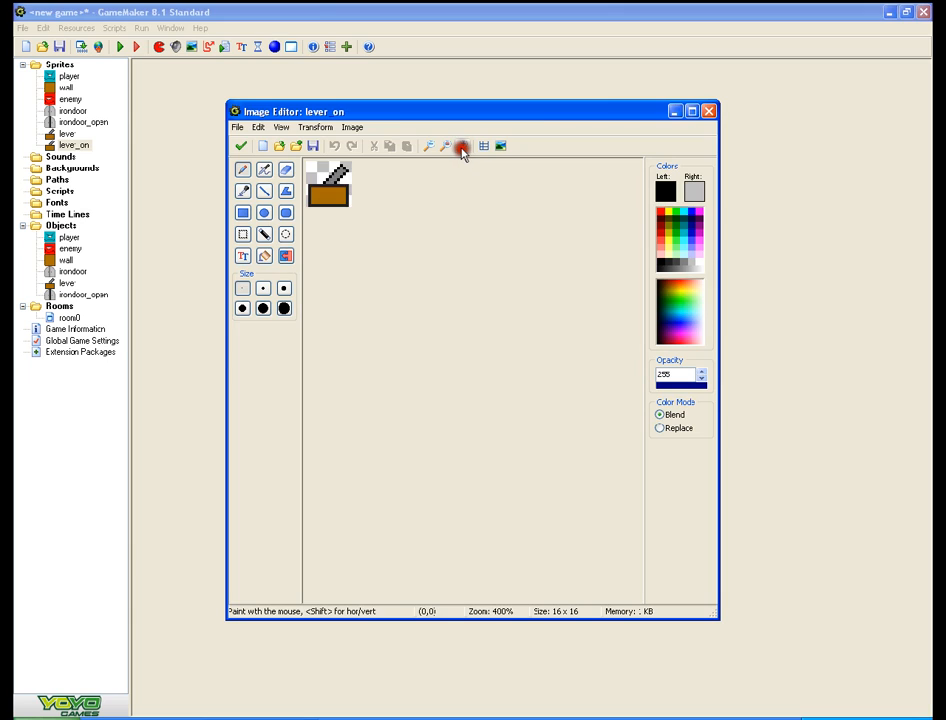
pyautogui.click(465, 146)
pyautogui.click(465, 146)
pyautogui.click(660, 231)
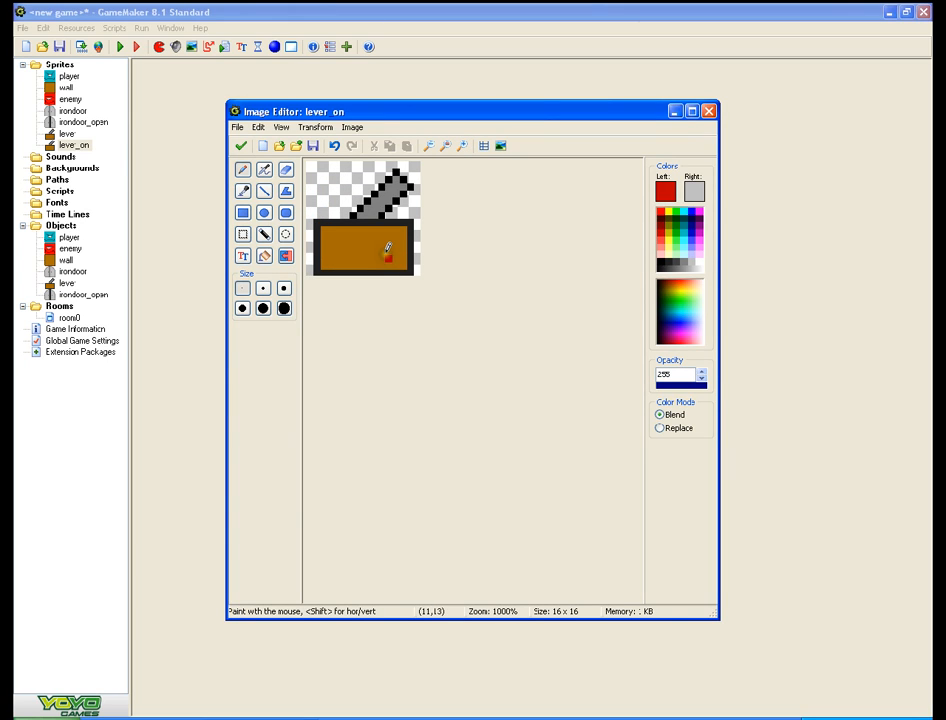
pyautogui.moveTo(386, 254); pyautogui.dragTo(379, 247)
# - Add pixels in a dark shade around the red spot, undo the last stroke and accept the lever_on sprite
pyautogui.click(672, 260)
pyautogui.moveTo(386, 264); pyautogui.dragTo(381, 265)
pyautogui.moveTo(375, 252); pyautogui.dragTo(375, 258)
pyautogui.click(334, 147)
pyautogui.click(241, 146)
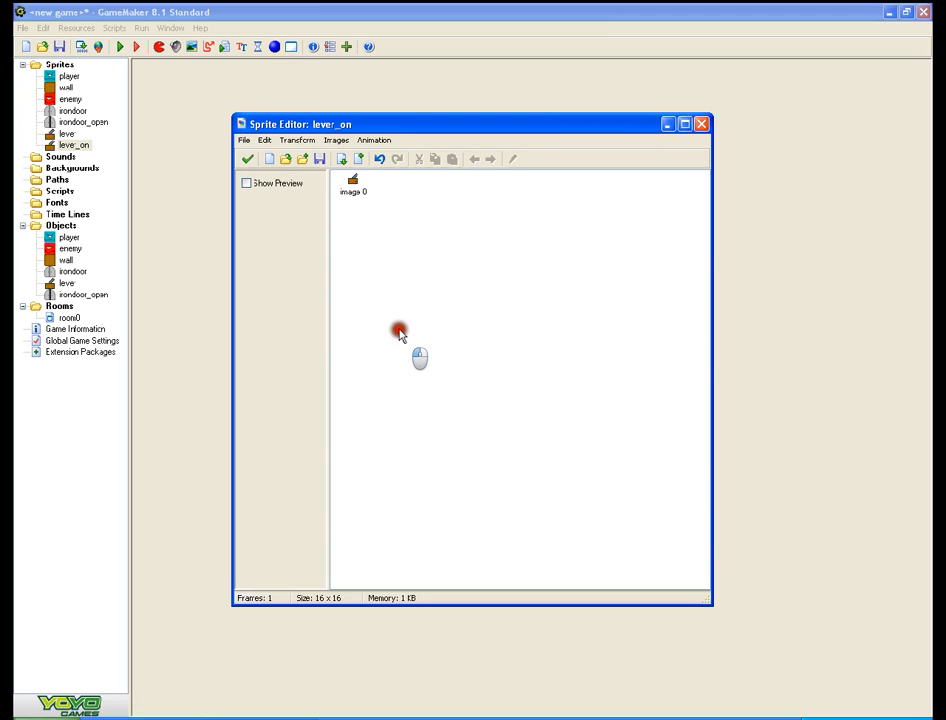
pyautogui.click(246, 160)
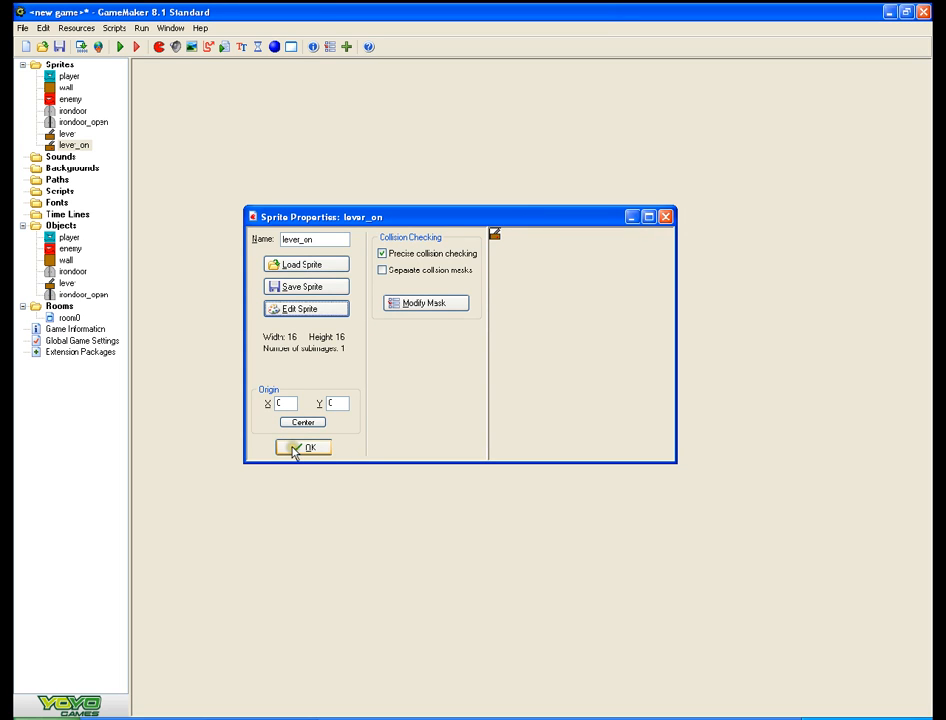
pyautogui.click(296, 450)
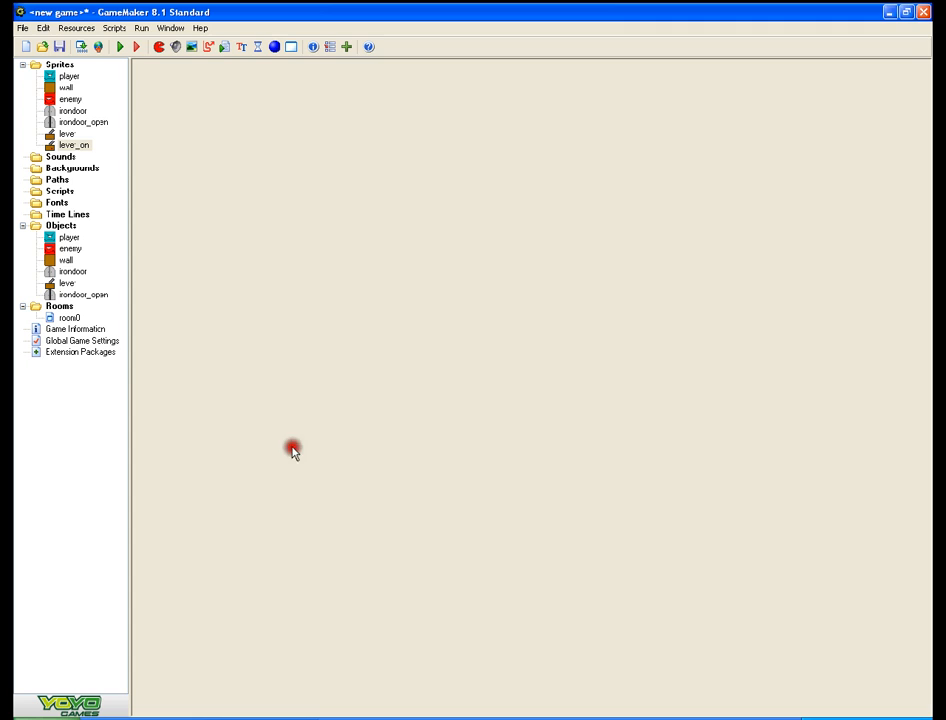
# - Paint a dark red spot on the brown base in the lever sprite's image, redoing the first attempt
pyautogui.doubleClick(65, 134)
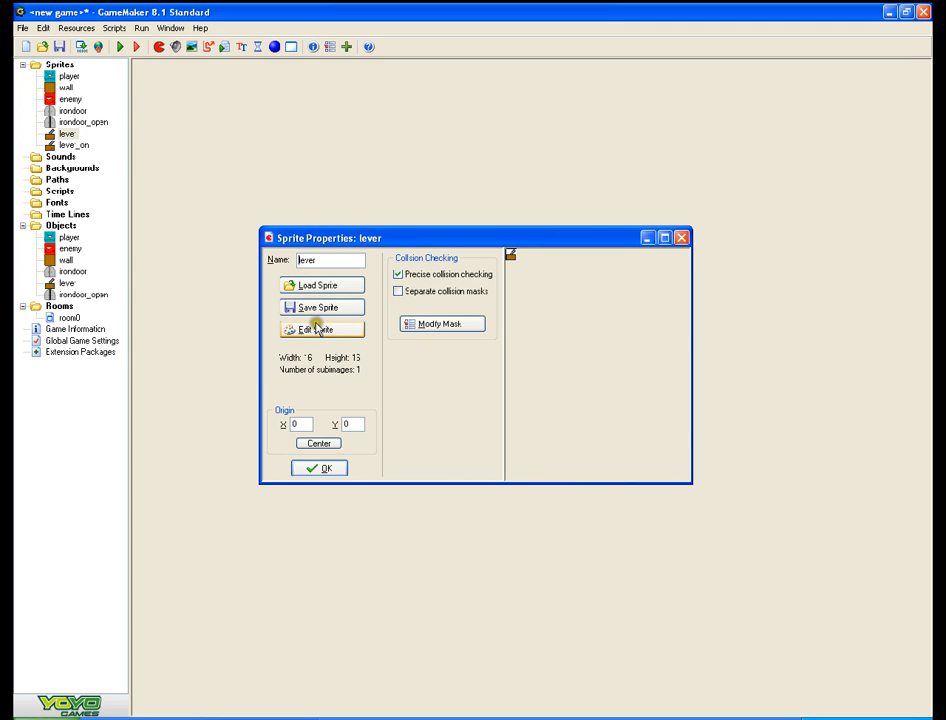
pyautogui.click(291, 331)
pyautogui.doubleClick(352, 188)
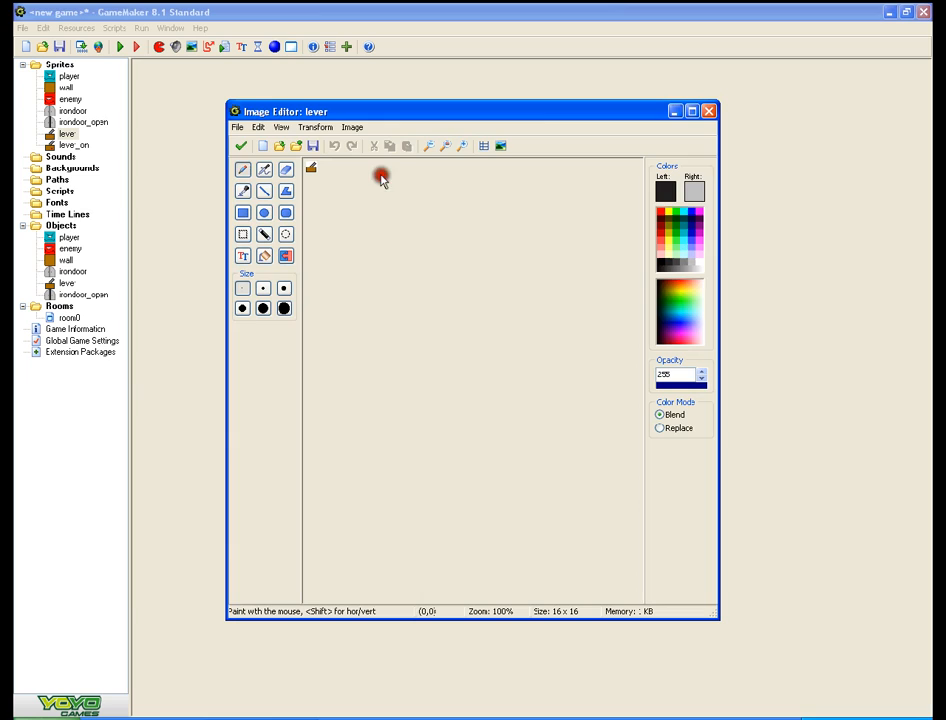
pyautogui.click(461, 146)
pyautogui.click(461, 146)
pyautogui.click(461, 146)
pyautogui.click(461, 146)
pyautogui.click(461, 146)
pyautogui.click(461, 146)
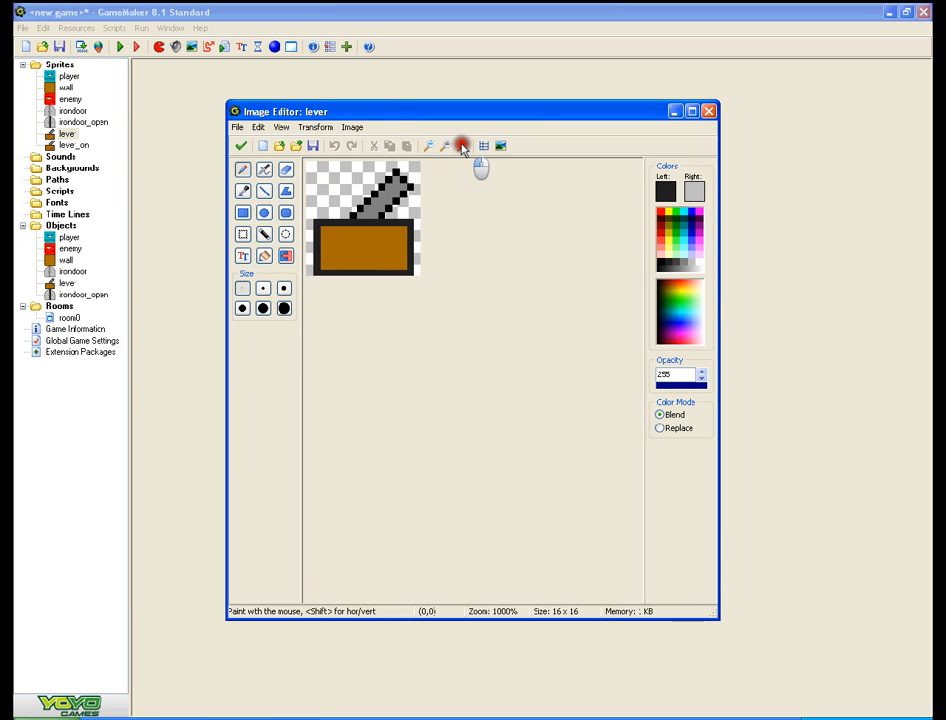
pyautogui.click(461, 146)
pyautogui.click(662, 217)
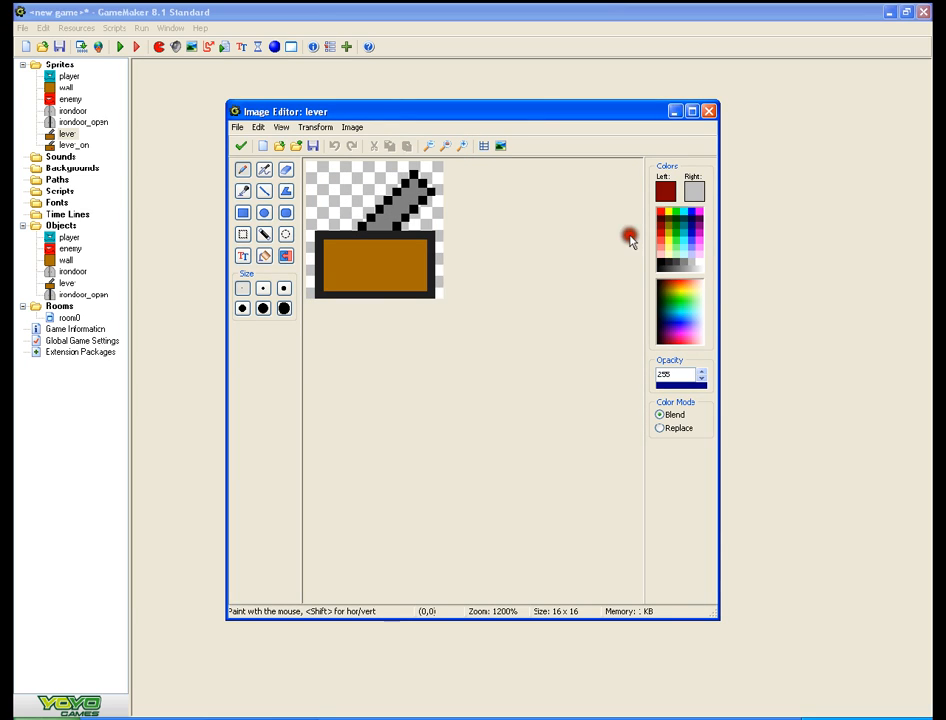
pyautogui.click(402, 280)
pyautogui.click(333, 146)
pyautogui.click(399, 276)
# - Try extending the dark red spot to the side, undo that stroke and accept the edited lever sprite
pyautogui.moveTo(404, 277); pyautogui.dragTo(415, 278)
pyautogui.click(334, 147)
pyautogui.click(240, 146)
pyautogui.click(340, 314)
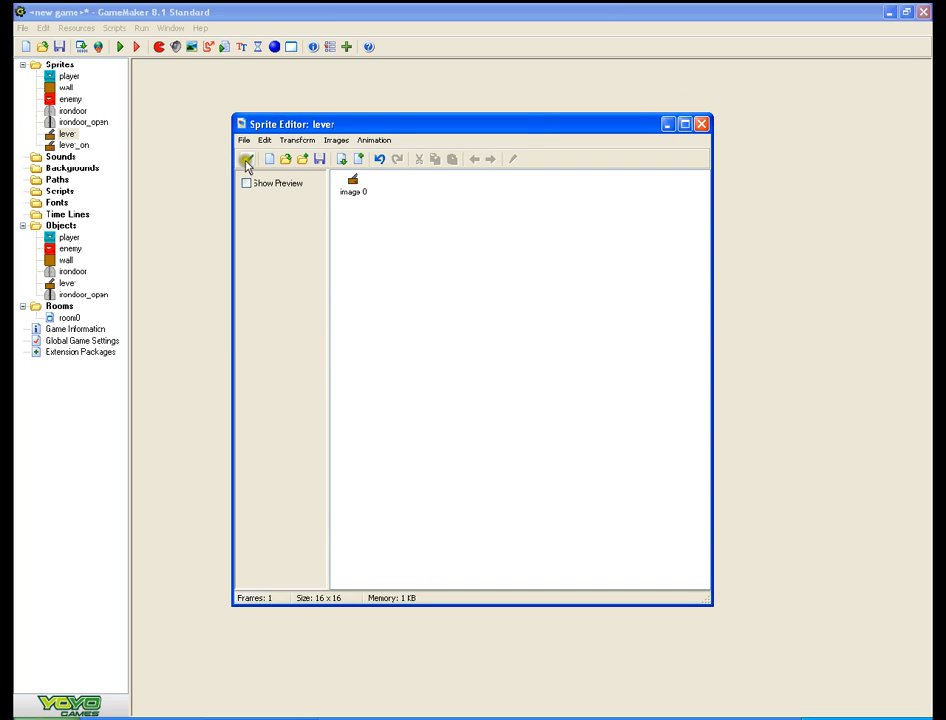
pyautogui.click(246, 160)
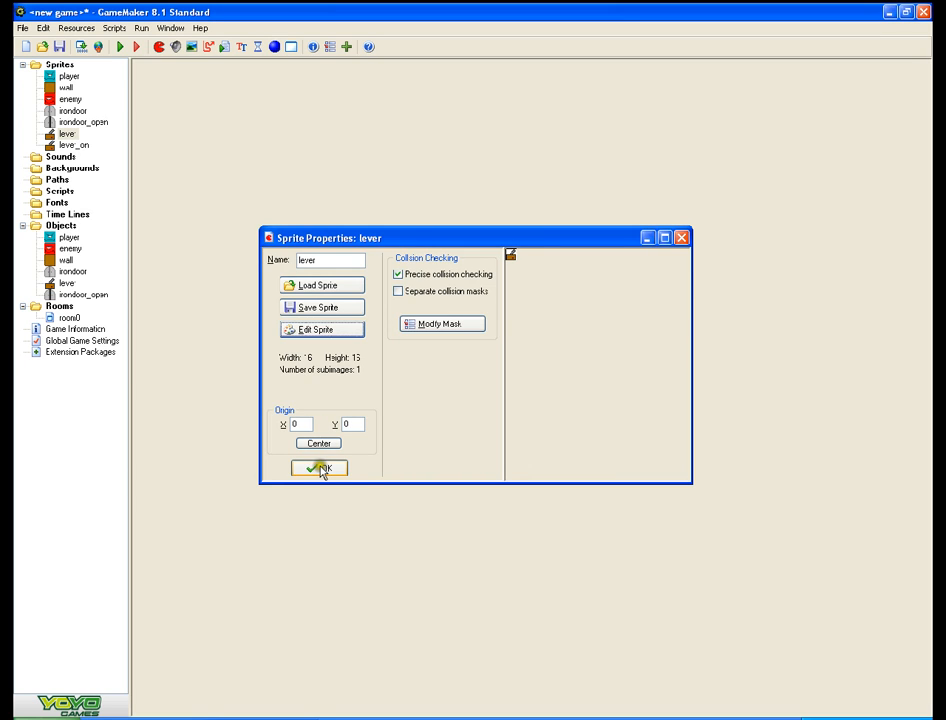
pyautogui.click(322, 469)
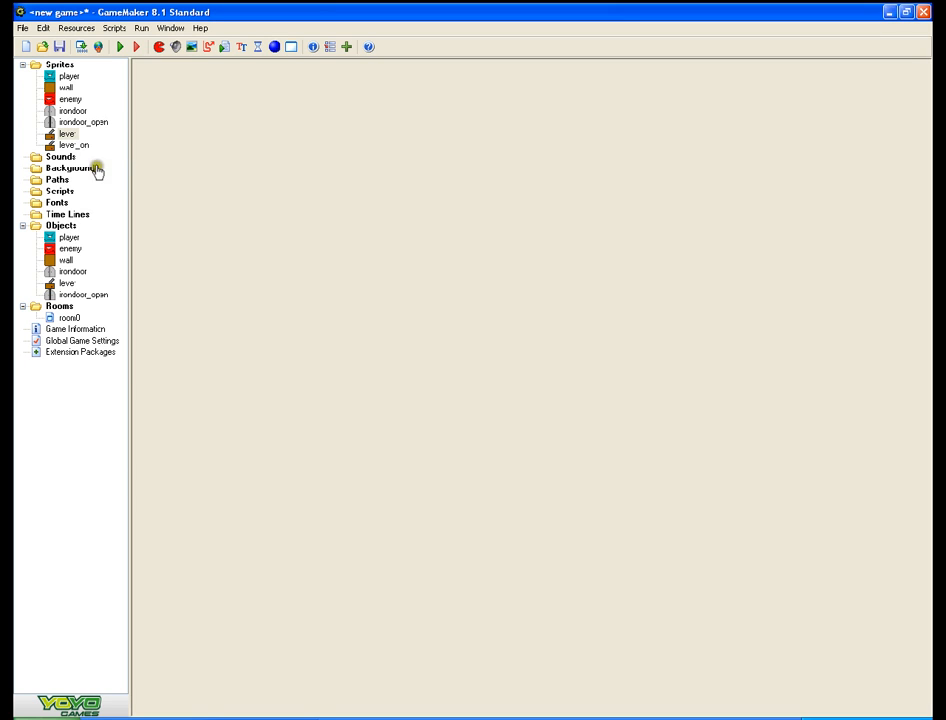
# - Set the Change Sprite action in the lever object's player collision event to the lever_on sprite and accept the object
pyautogui.doubleClick(66, 283)
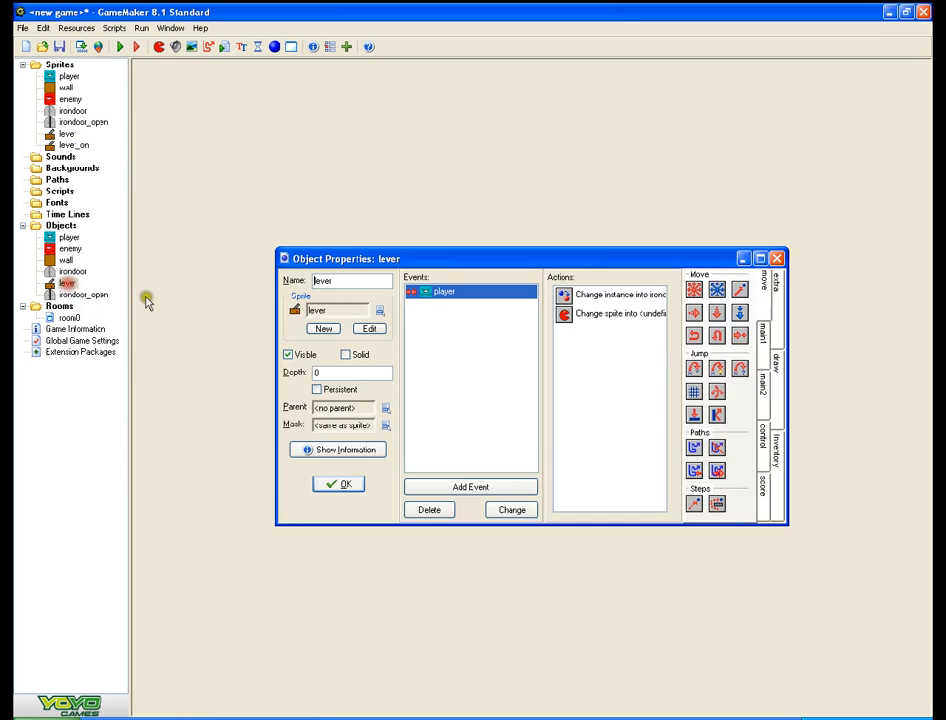
pyautogui.doubleClick(568, 314)
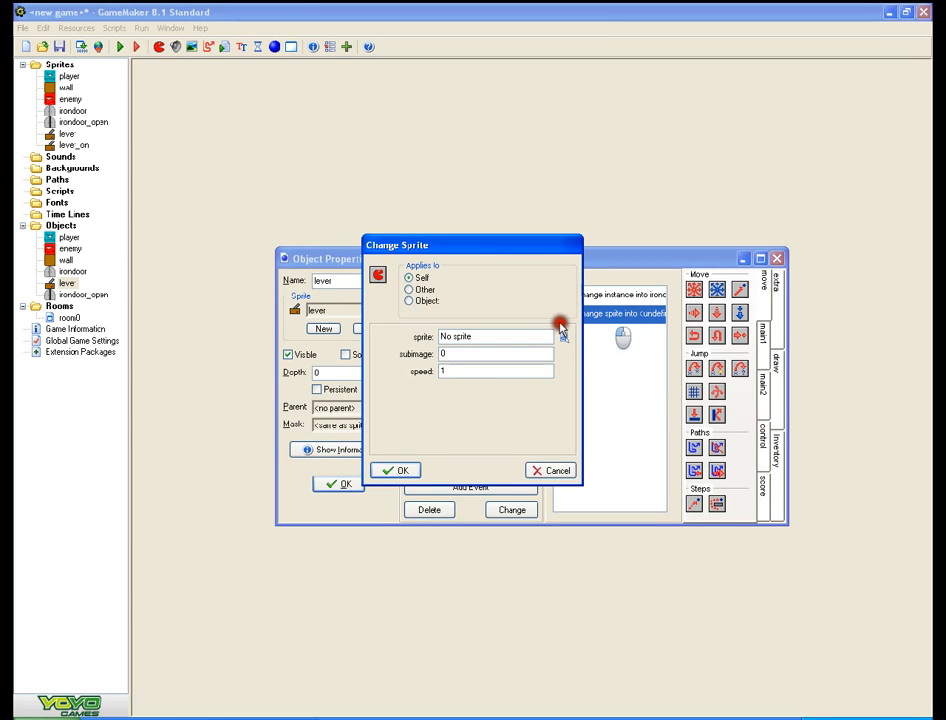
pyautogui.click(563, 340)
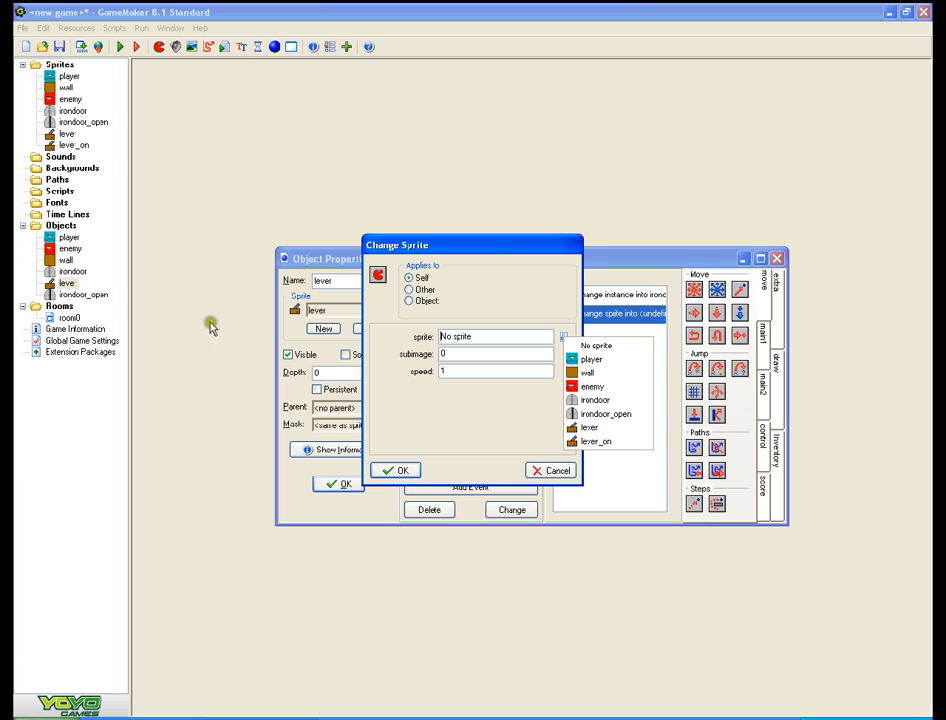
pyautogui.click(583, 446)
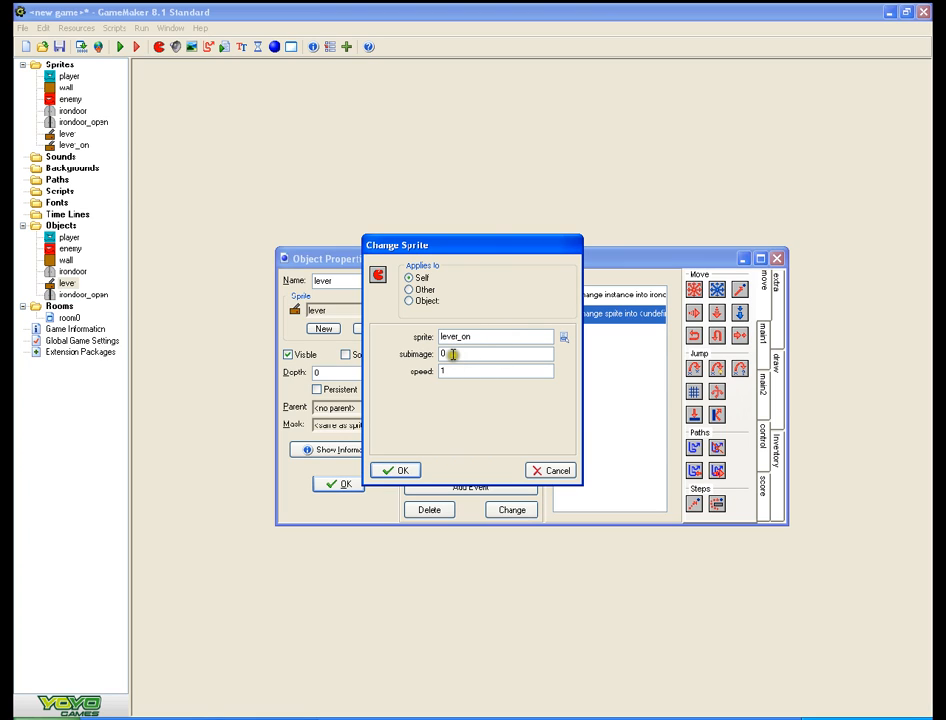
pyautogui.click(397, 472)
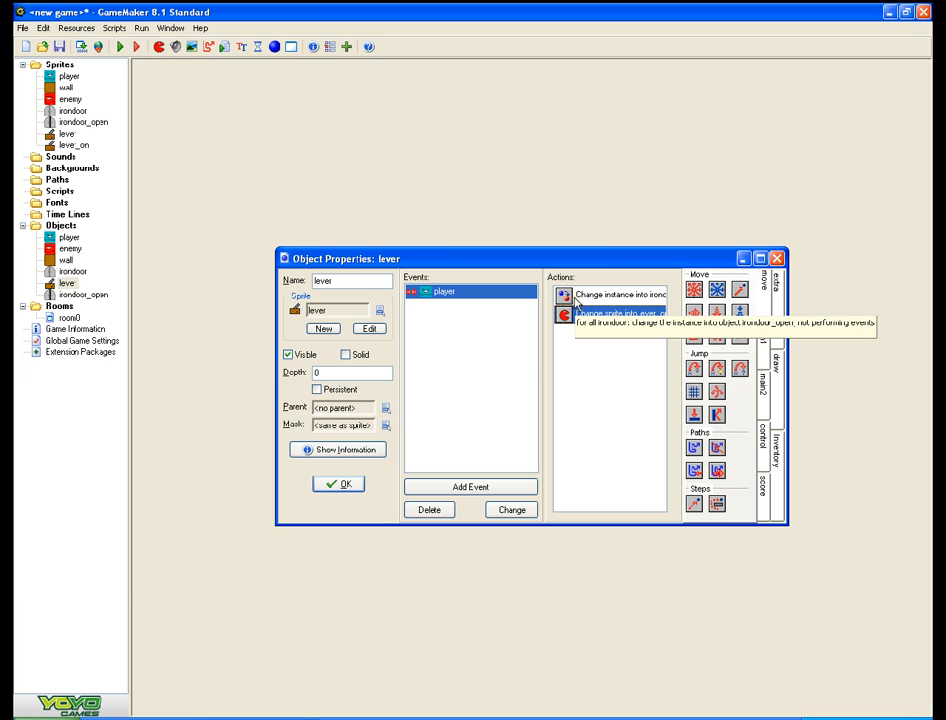
pyautogui.click(327, 486)
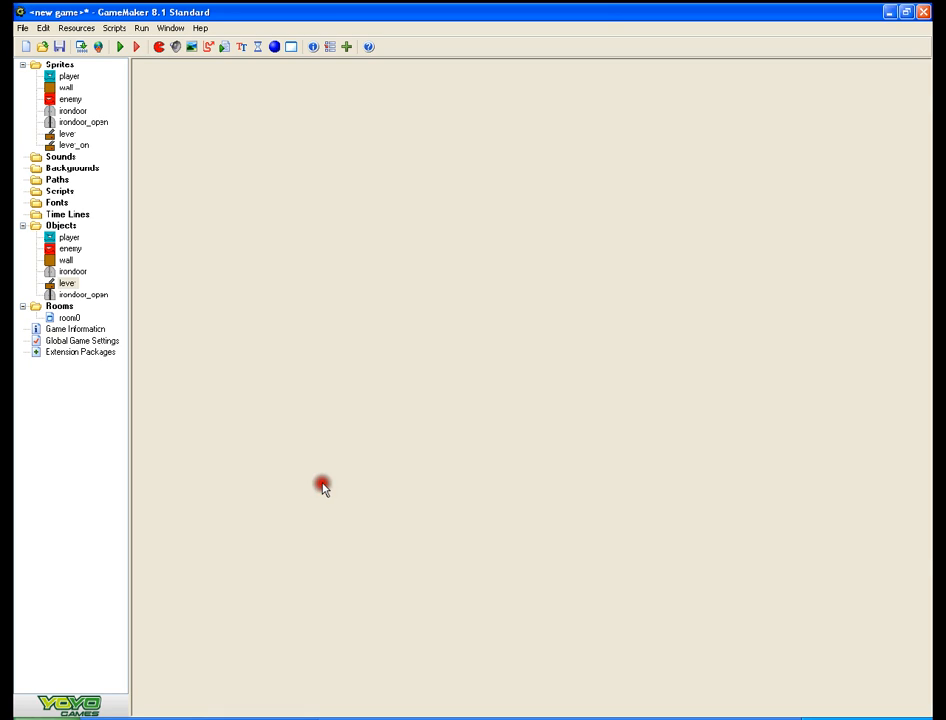
# - Add a collision event with irondoor to the player object
pyautogui.doubleClick(78, 294)
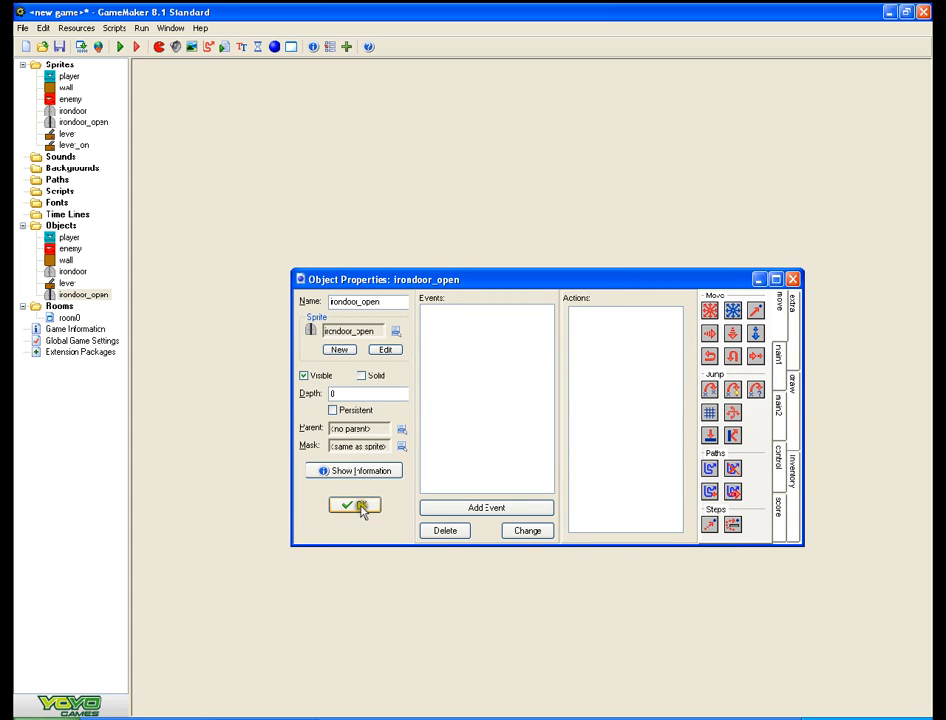
pyautogui.click(357, 505)
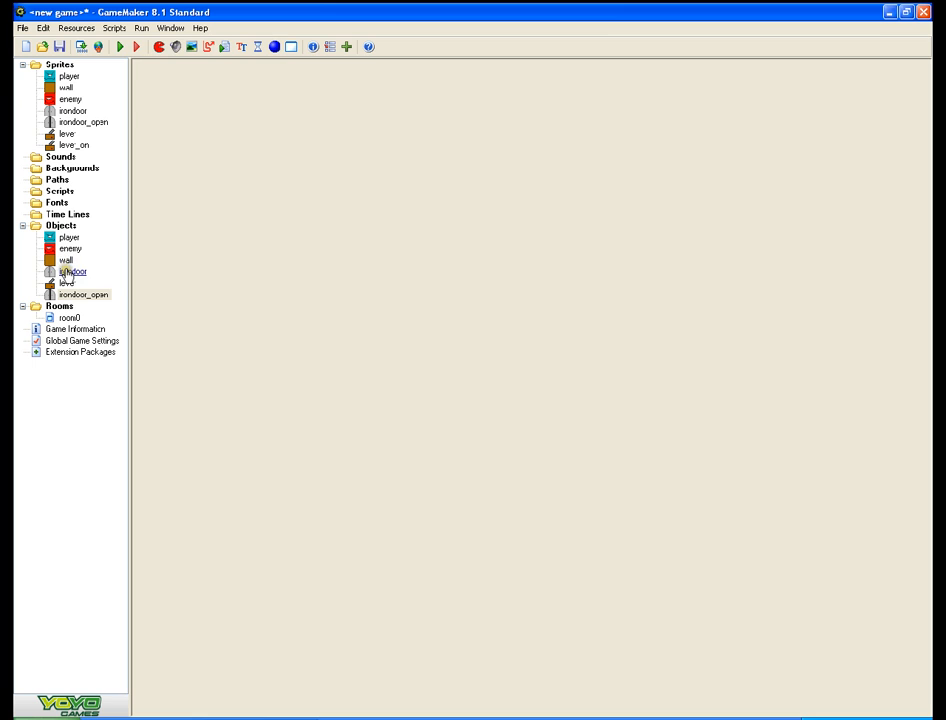
pyautogui.doubleClick(58, 240)
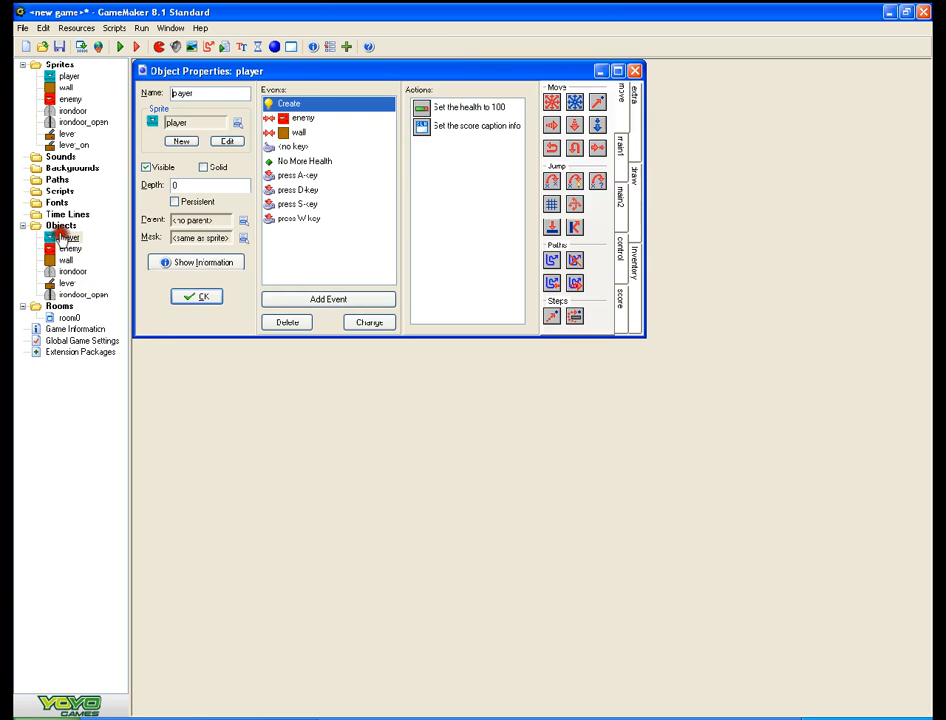
pyautogui.click(302, 302)
pyautogui.click(432, 387)
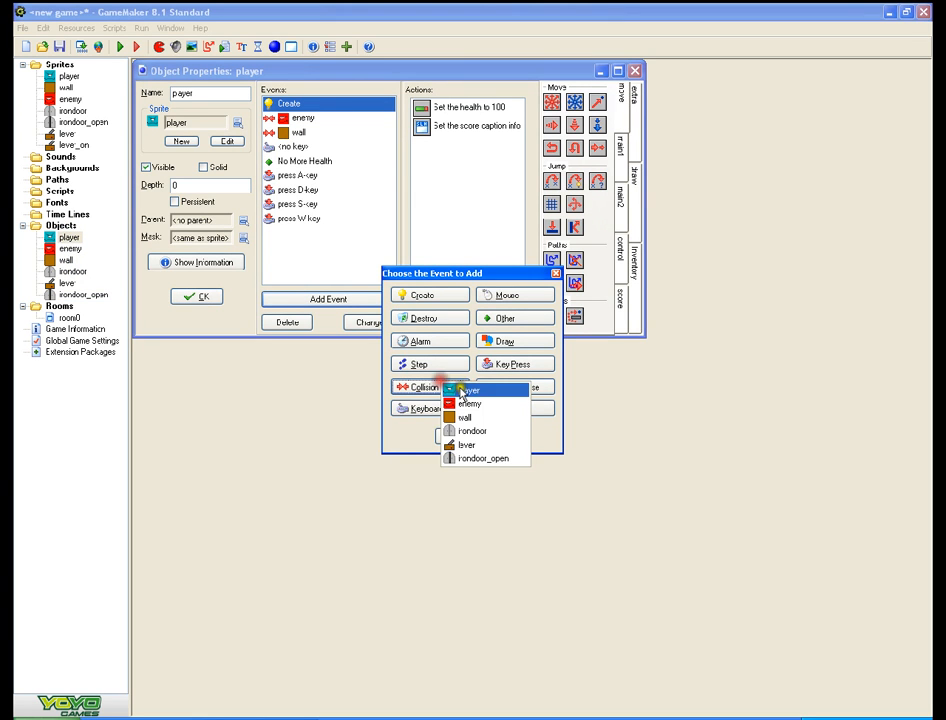
pyautogui.click(475, 430)
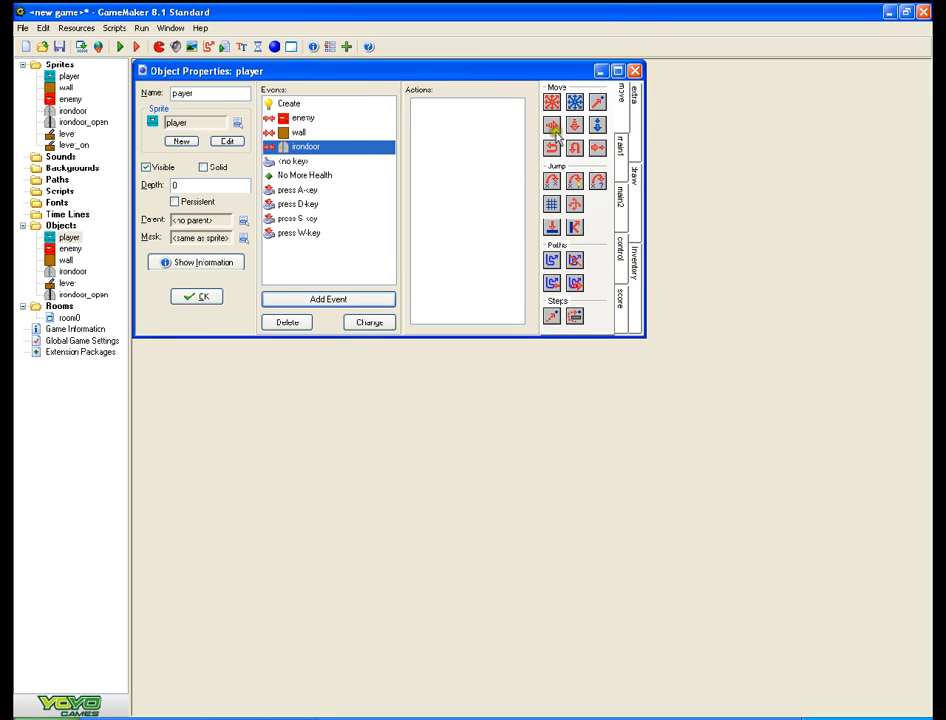
pyautogui.click(617, 182)
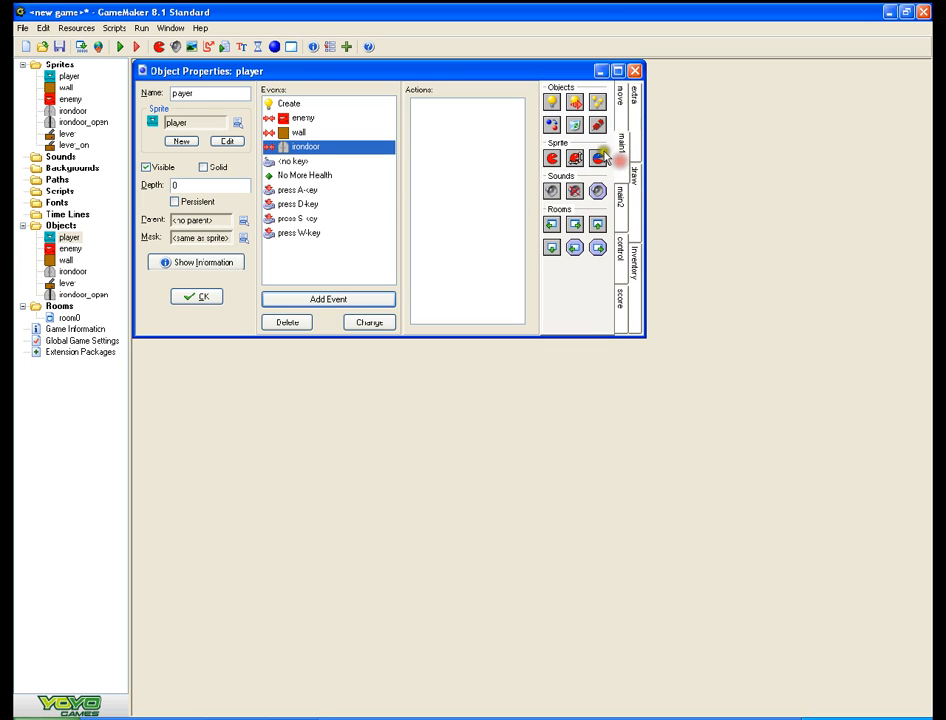
pyautogui.click(624, 200)
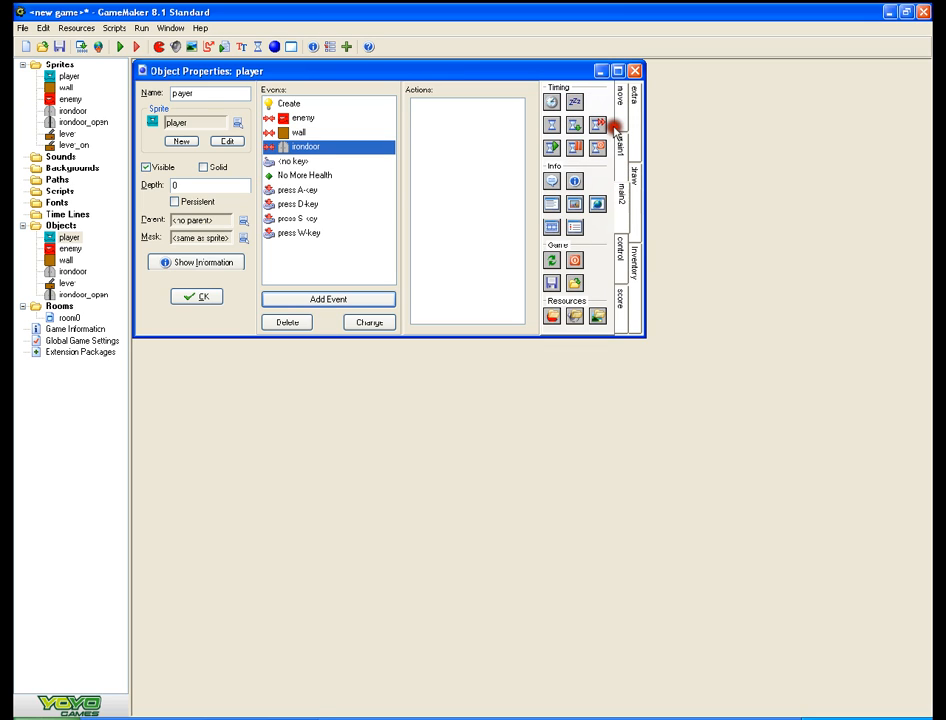
pyautogui.click(617, 104)
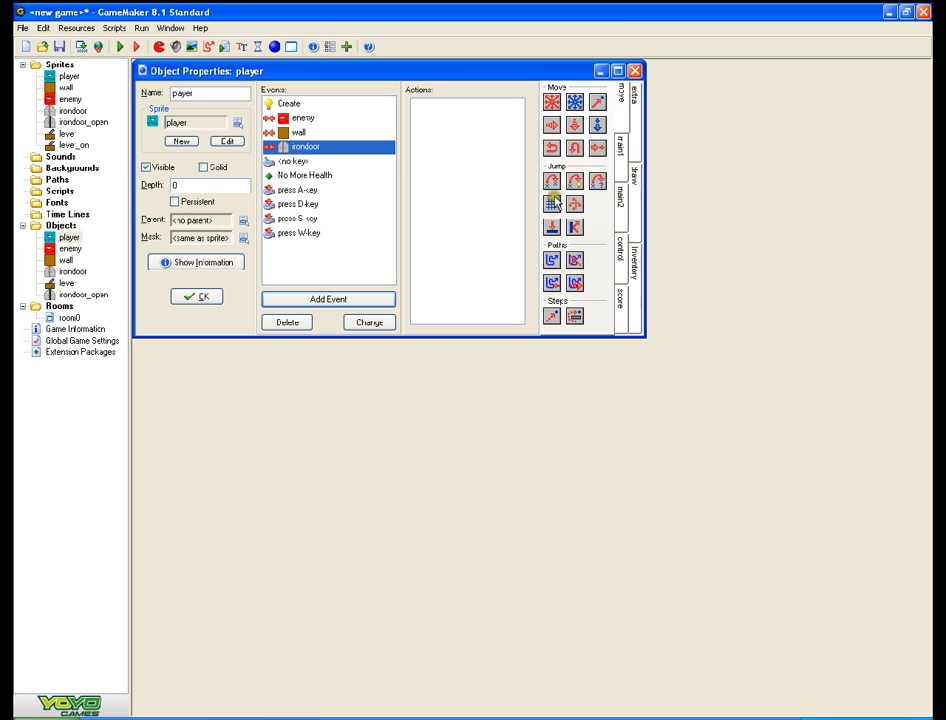
pyautogui.moveTo(556, 147); pyautogui.dragTo(462, 115)
pyautogui.click(392, 467)
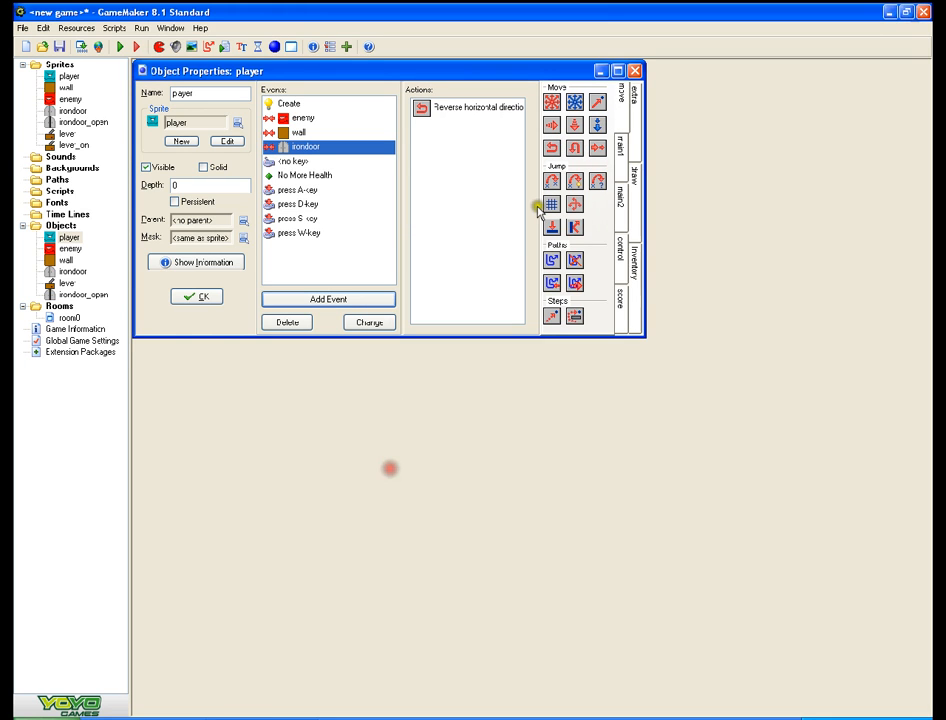
pyautogui.rightClick(452, 107)
pyautogui.click(484, 182)
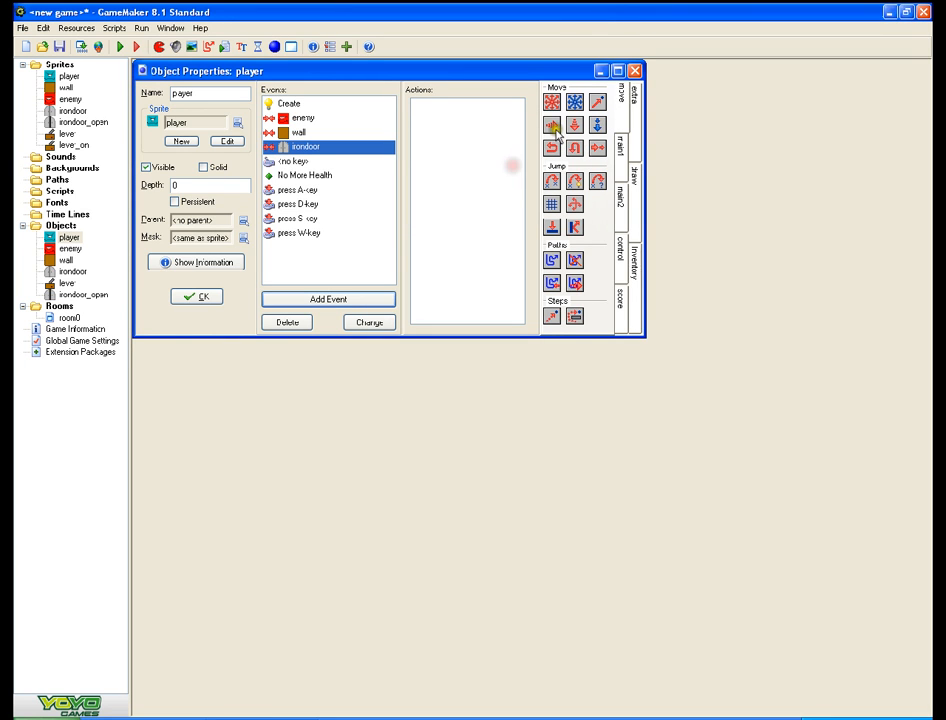
pyautogui.moveTo(551, 102); pyautogui.dragTo(468, 110)
pyautogui.click(550, 470)
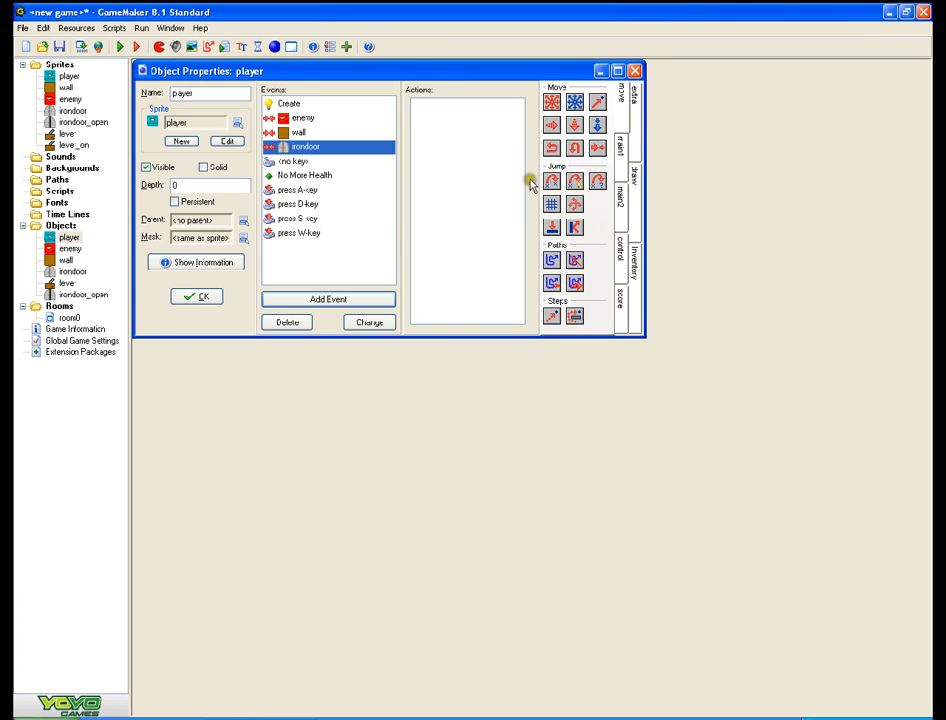
# - Make the player's irondoor collision event set horizontal and vertical speed to 0, and accept the player object
pyautogui.moveTo(551, 125); pyautogui.dragTo(465, 110)
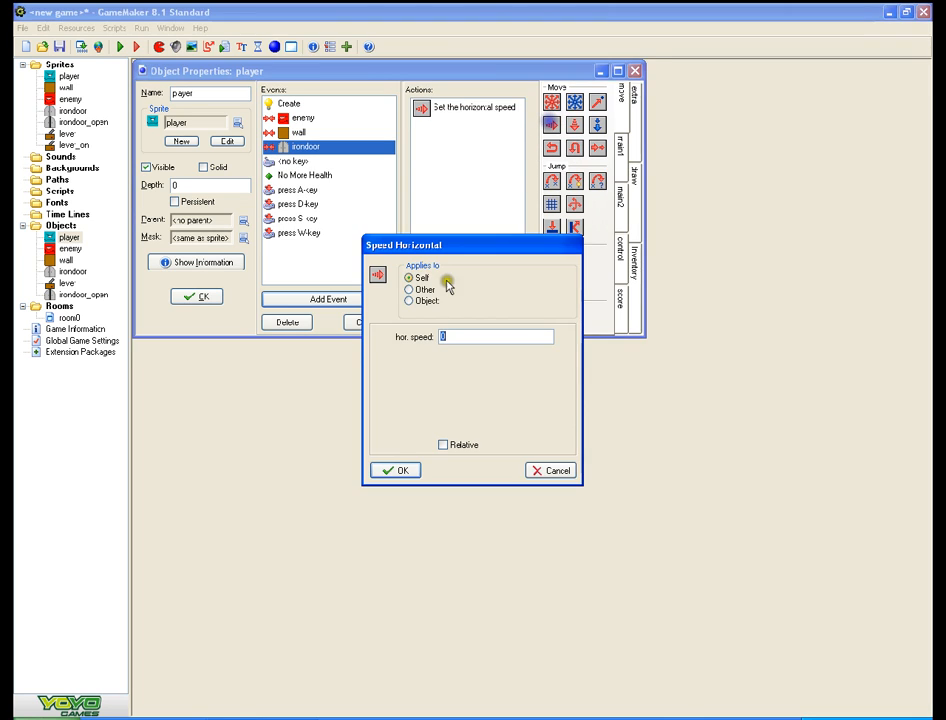
pyautogui.click(398, 470)
pyautogui.moveTo(574, 124); pyautogui.dragTo(470, 125)
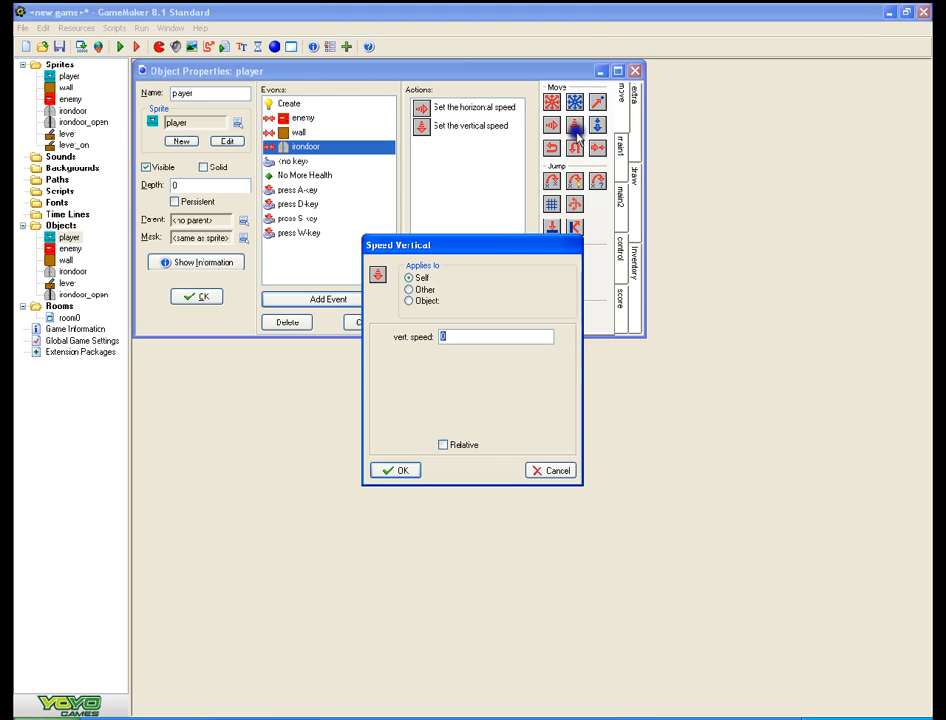
pyautogui.click(384, 470)
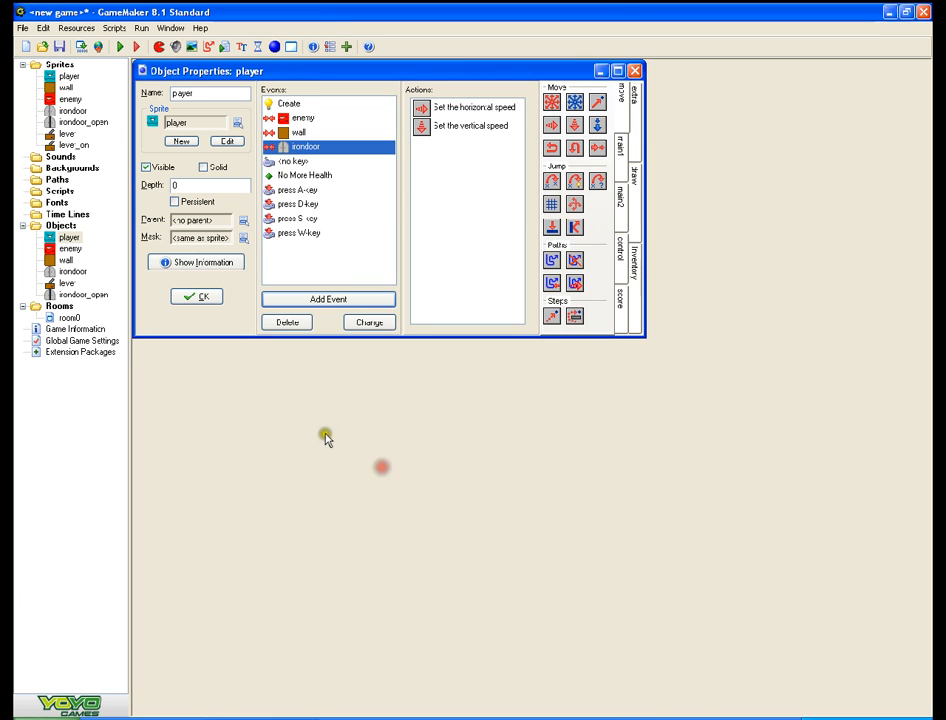
pyautogui.click(208, 296)
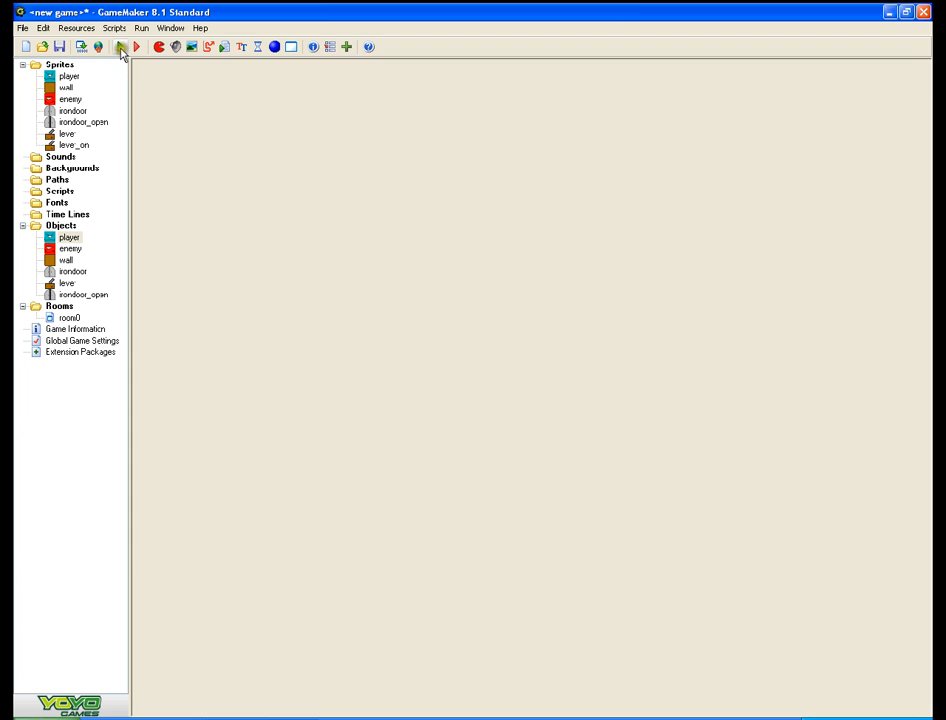
# - Check the properties and events of the irondoor_open and irondoor objects
pyautogui.doubleClick(83, 294)
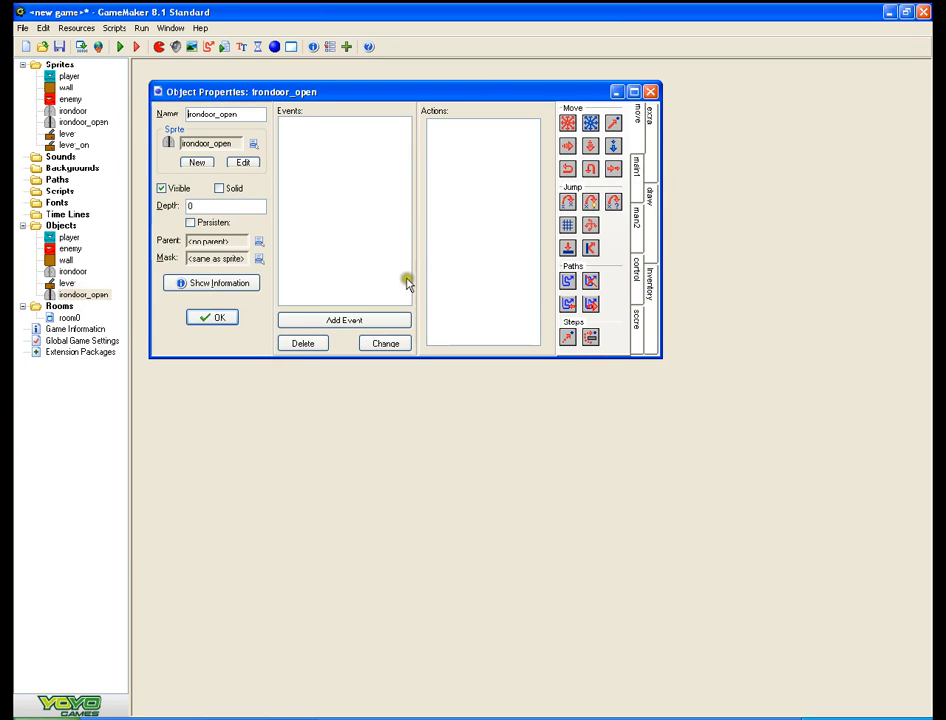
pyautogui.click(210, 319)
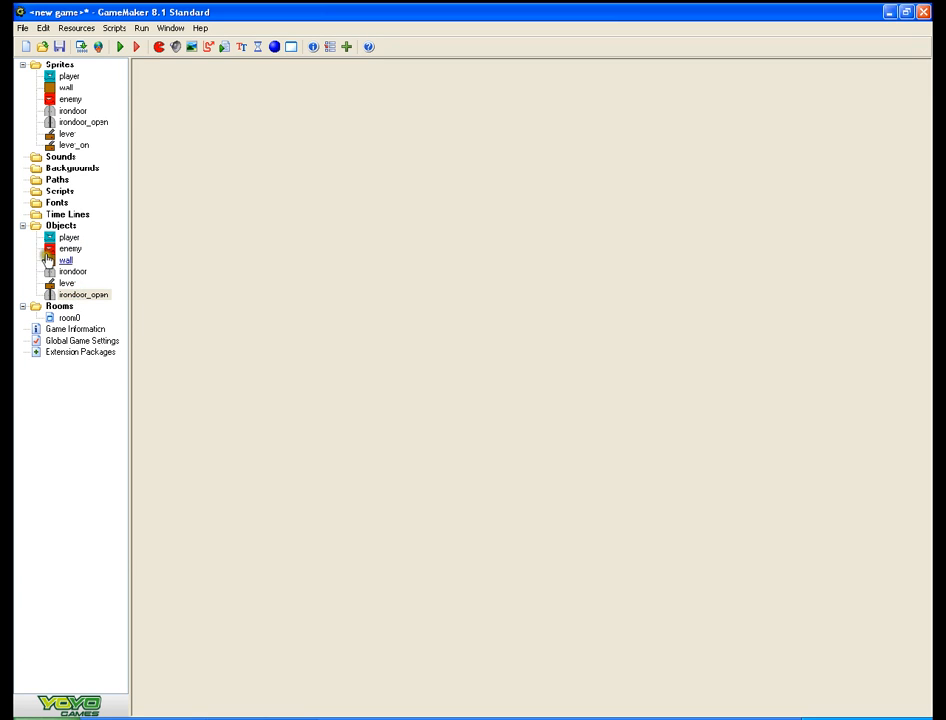
pyautogui.click(62, 272)
pyautogui.doubleClick(68, 272)
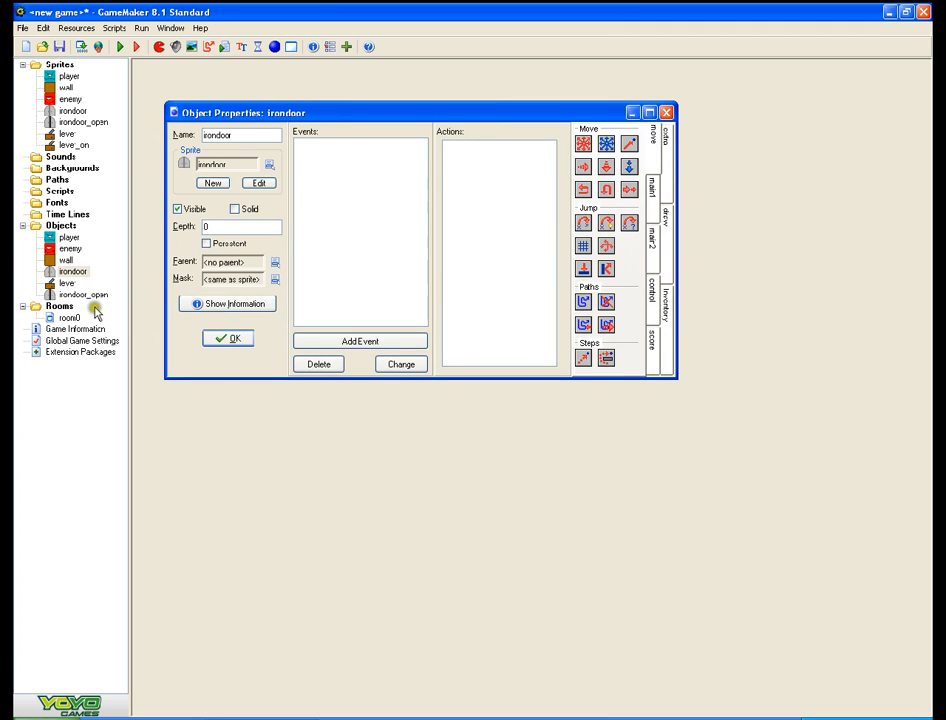
pyautogui.click(225, 340)
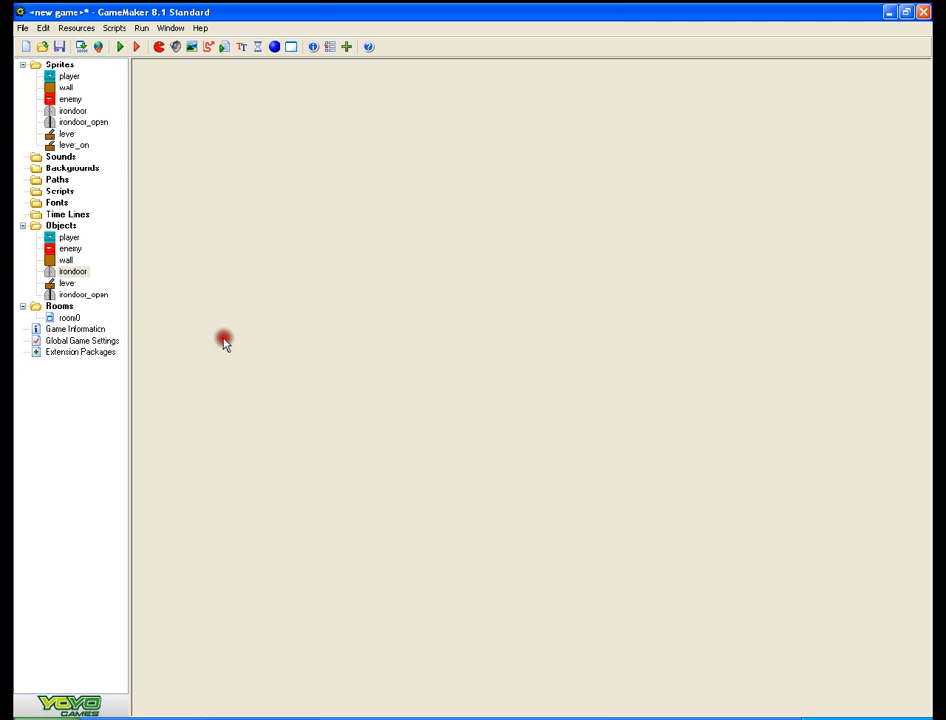
# - Review the Change Instance and Change Sprite actions in the lever object's player collision event
pyautogui.doubleClick(66, 283)
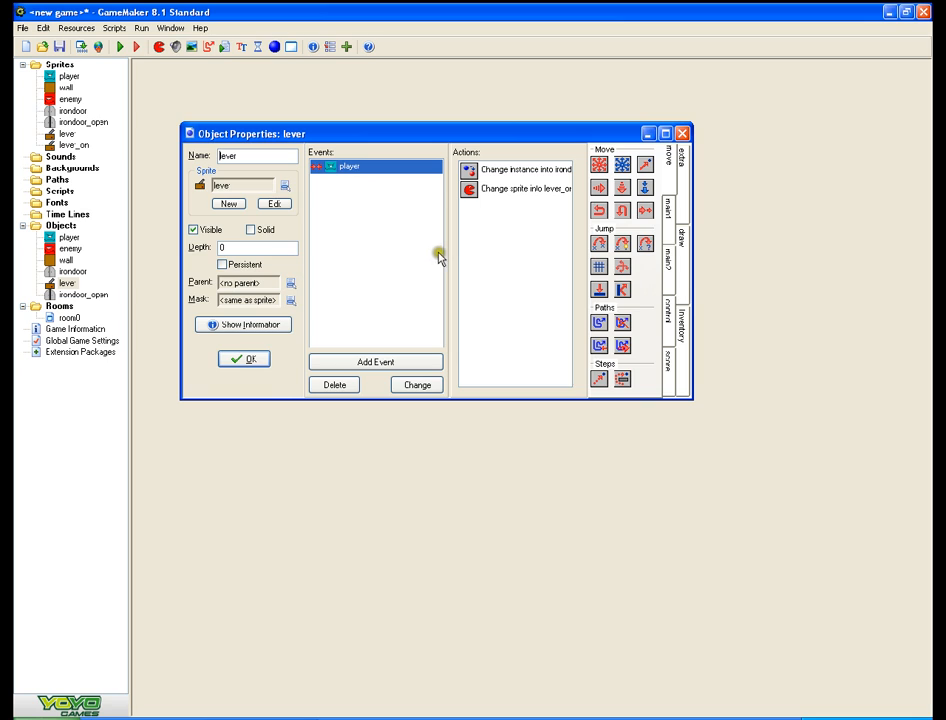
pyautogui.doubleClick(500, 170)
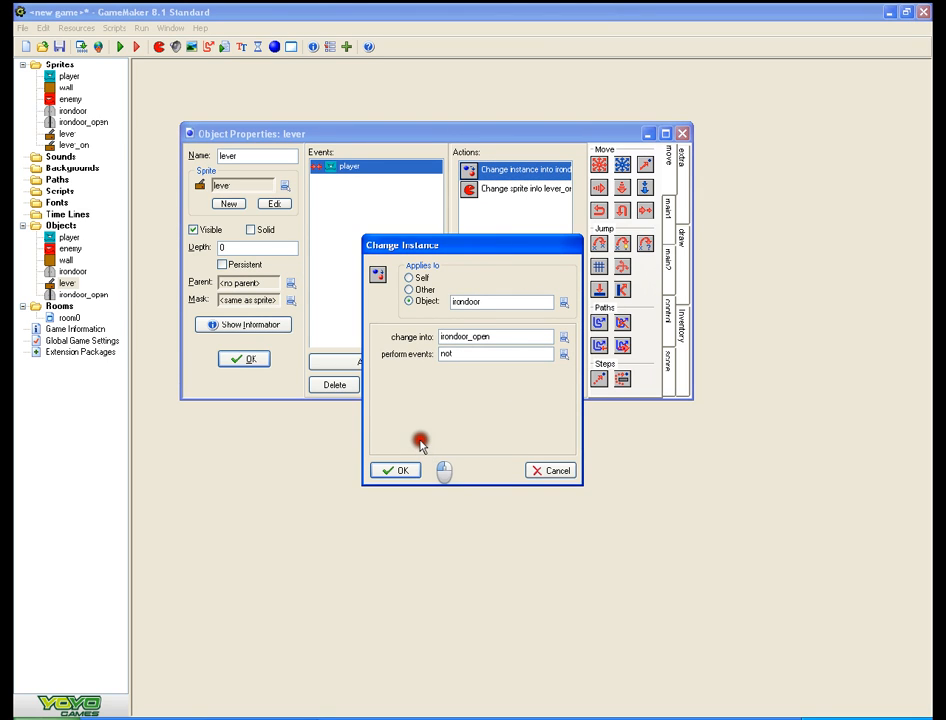
pyautogui.click(400, 470)
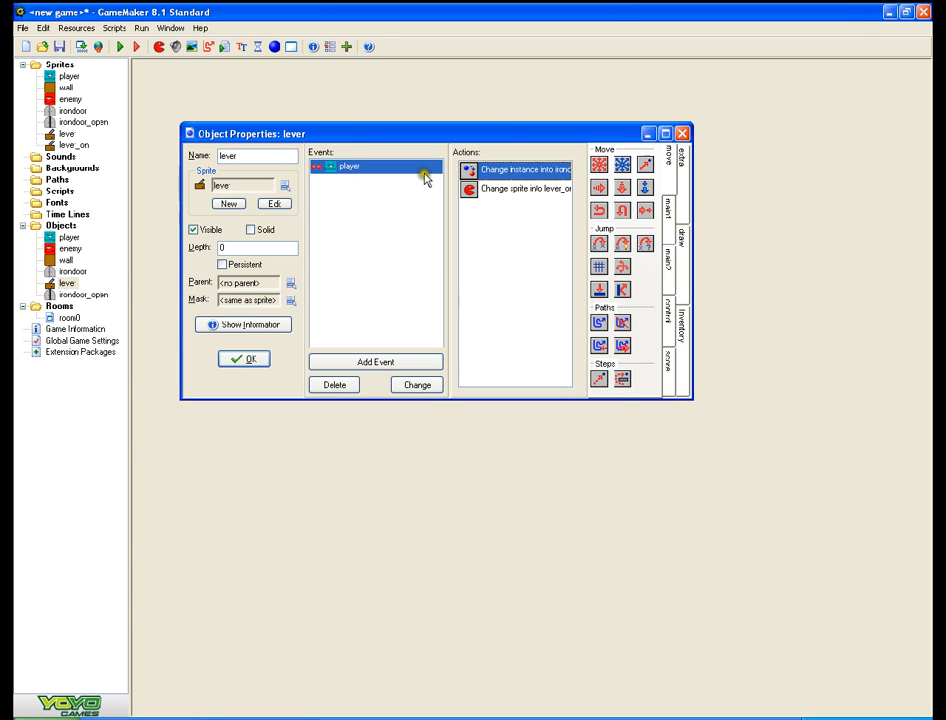
pyautogui.doubleClick(490, 192)
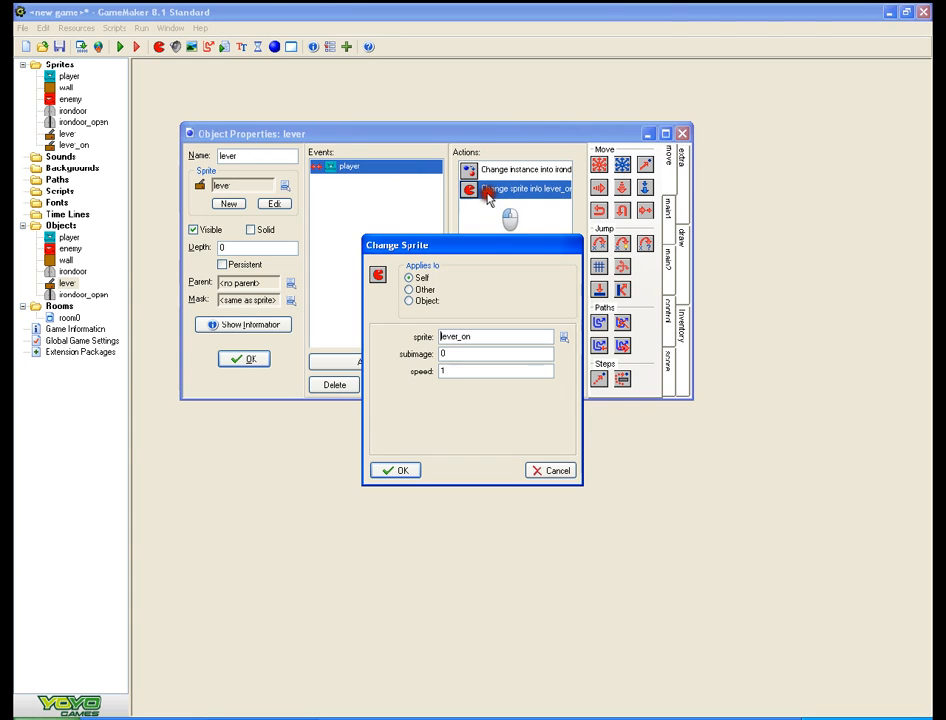
pyautogui.click(399, 472)
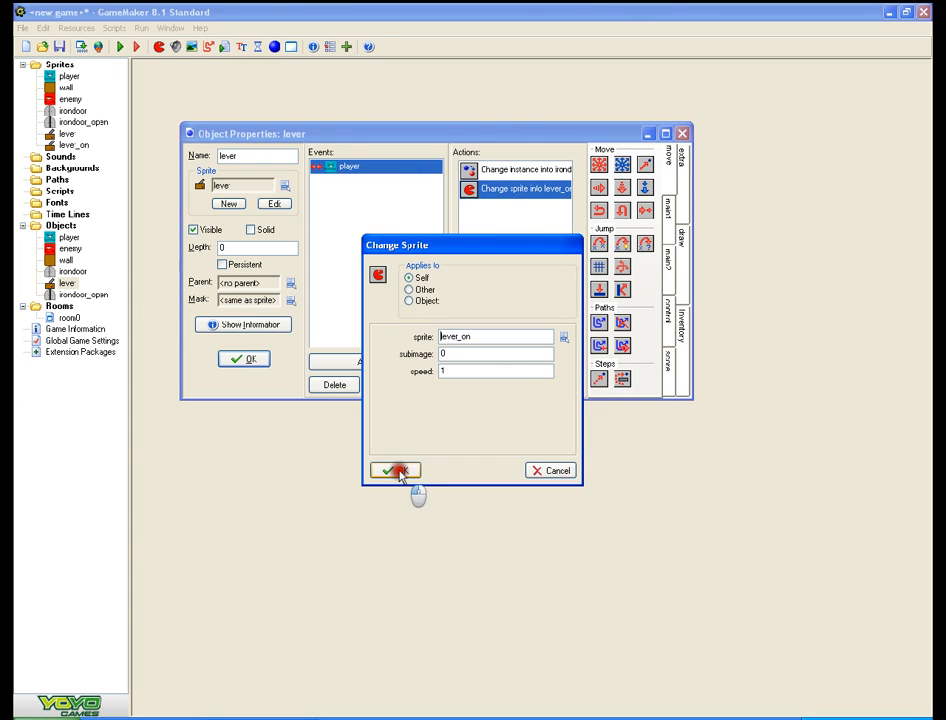
pyautogui.click(237, 358)
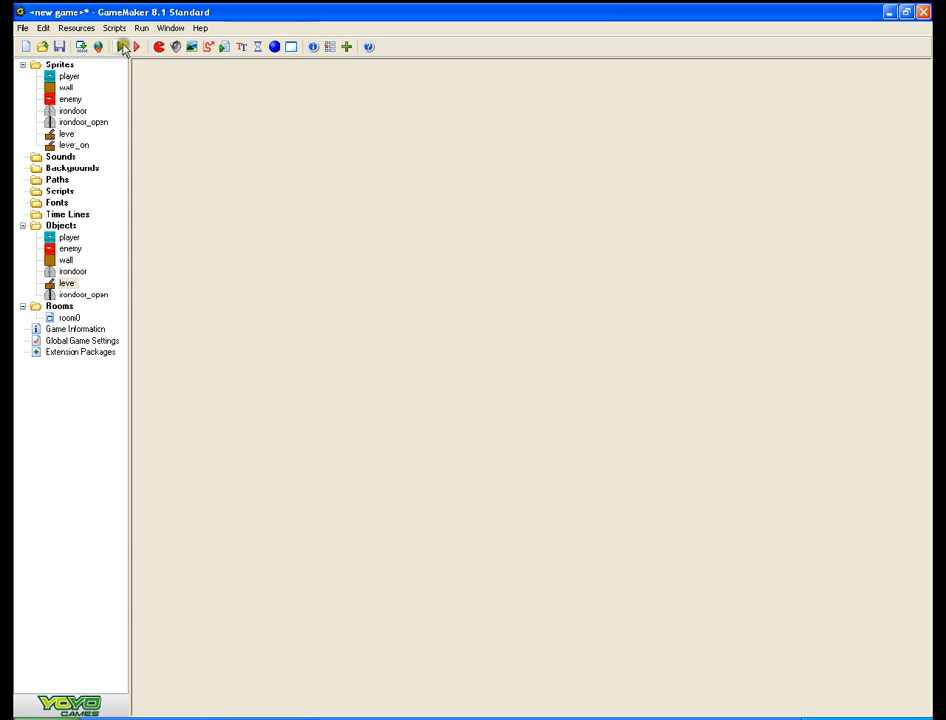
# - In room0, extend the inner horizontal wall to the right outer wall and add wall blocks beneath it as a vertical divider
pyautogui.doubleClick(66, 317)
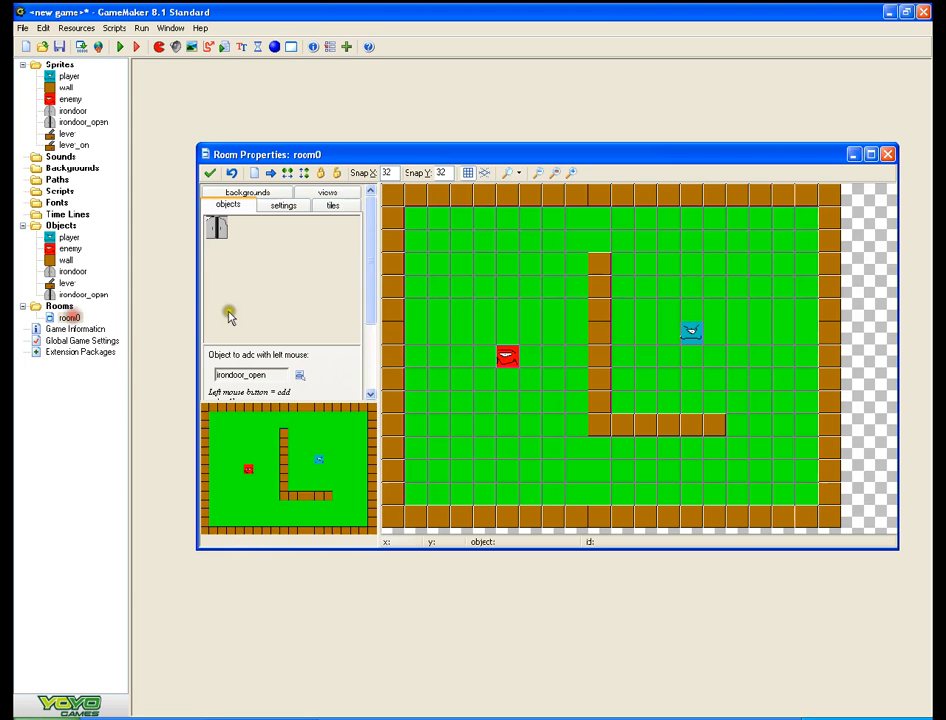
pyautogui.click(217, 227)
pyautogui.click(245, 260)
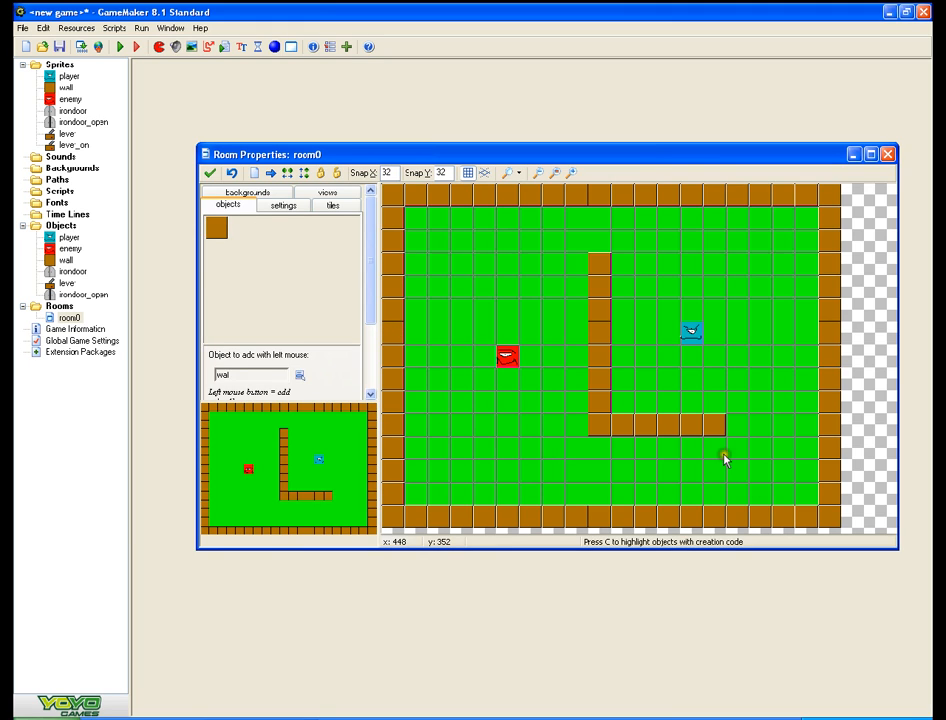
pyautogui.keyDown('shift'); pyautogui.moveTo(729, 425); pyautogui.dragTo(796, 424); pyautogui.keyUp('shift')
pyautogui.click(668, 448)
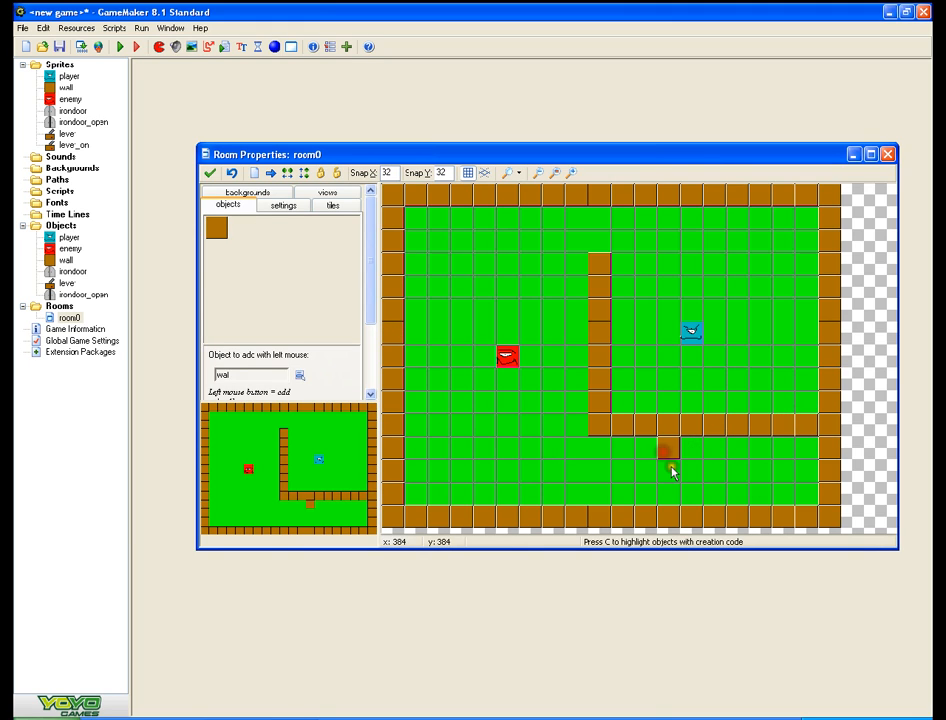
pyautogui.click(668, 492)
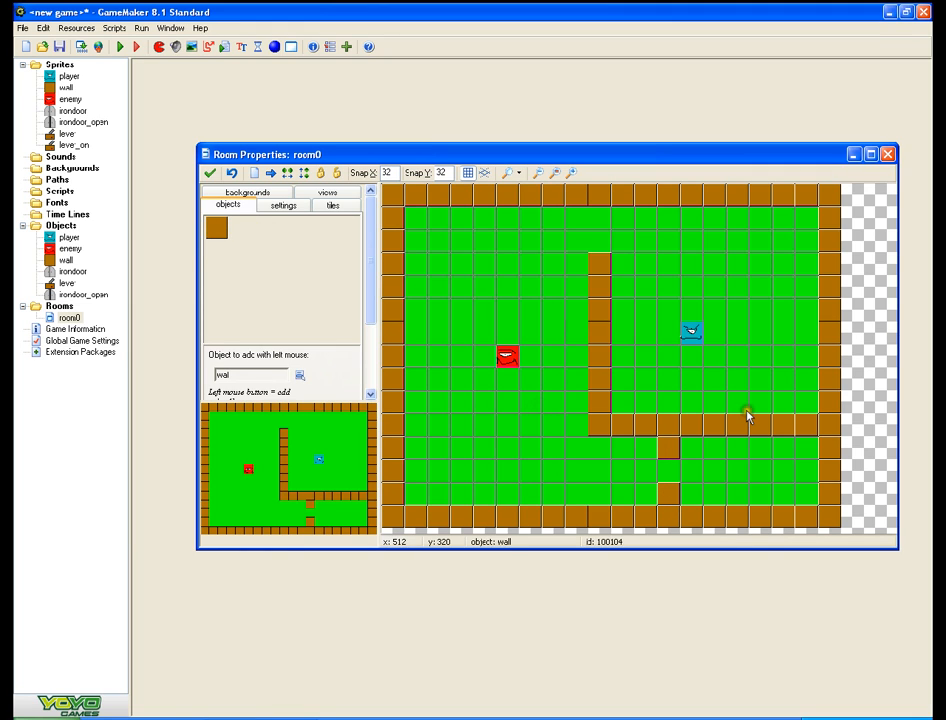
# - Replace the block at x 512, y 320 in the inner horizontal wall with an irondoor
pyautogui.keyDown('ctrl'); pyautogui.rightClick(770, 428); pyautogui.keyUp('ctrl')
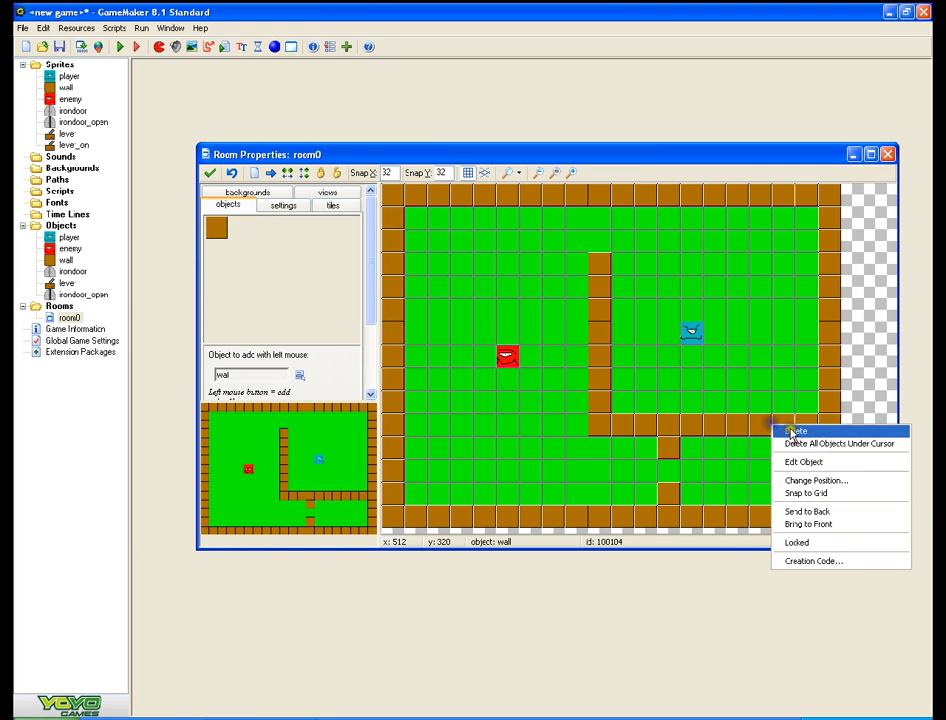
pyautogui.click(785, 431)
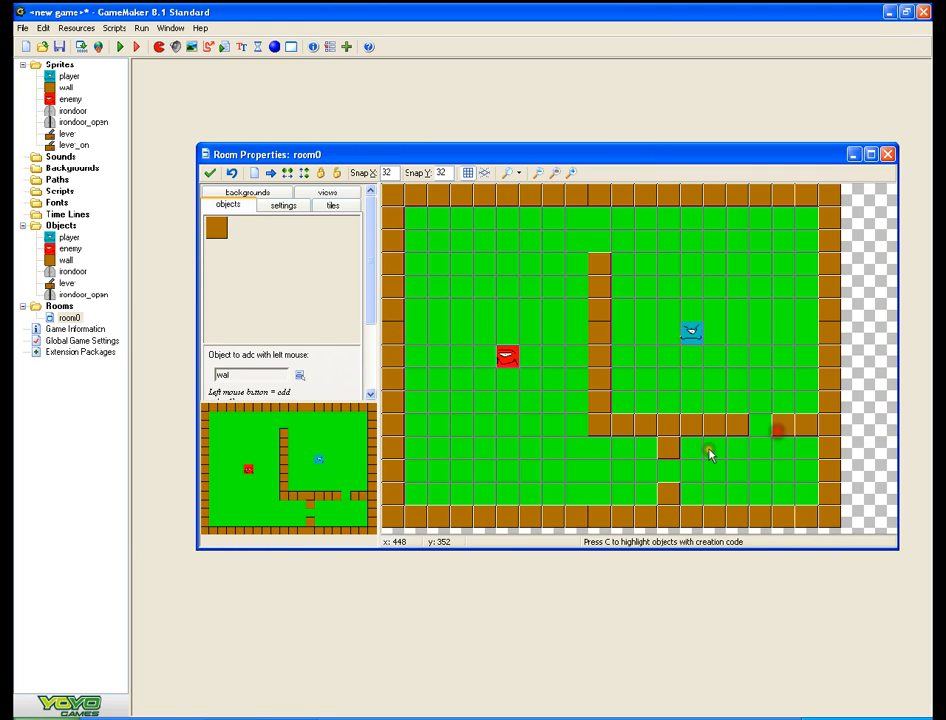
pyautogui.click(216, 227)
pyautogui.click(247, 273)
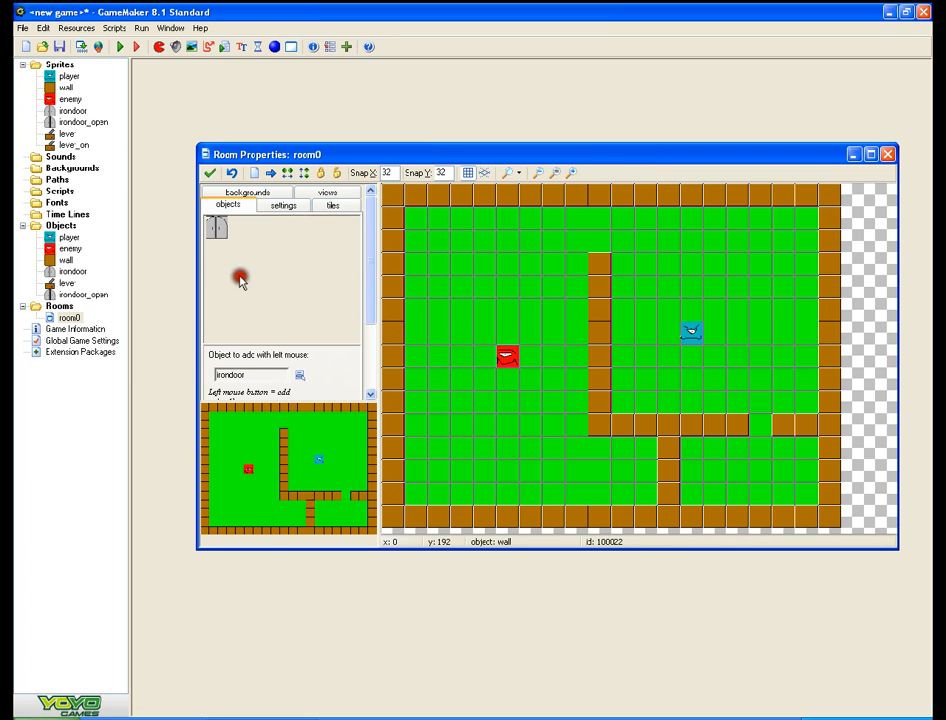
pyautogui.click(757, 424)
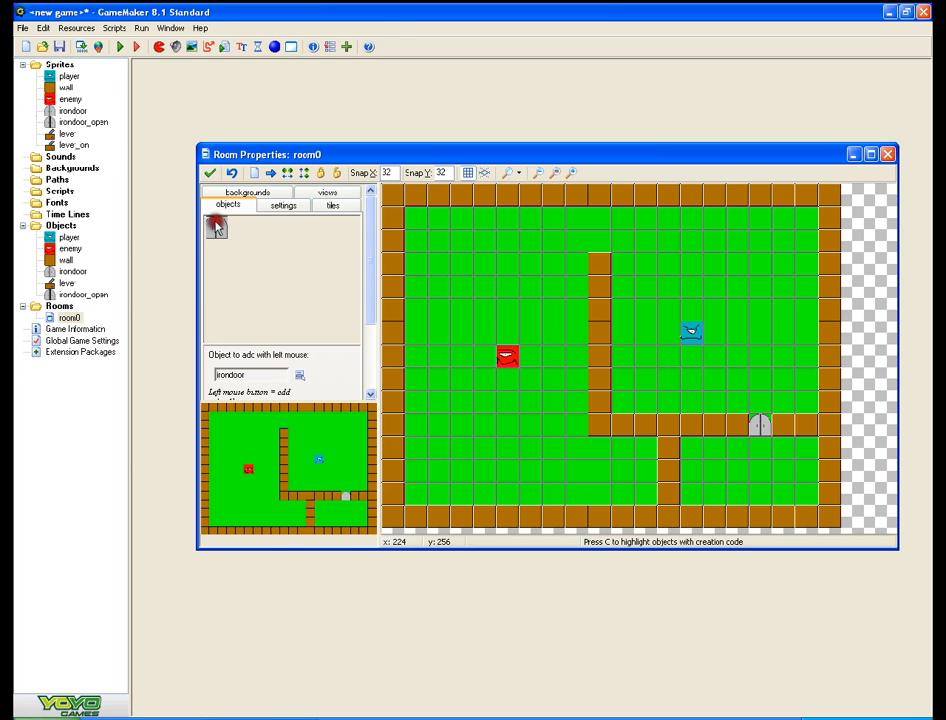
# - Place a lever at x 320, y 384 in room0, left of the short vertical divider
pyautogui.click(215, 226)
pyautogui.click(250, 288)
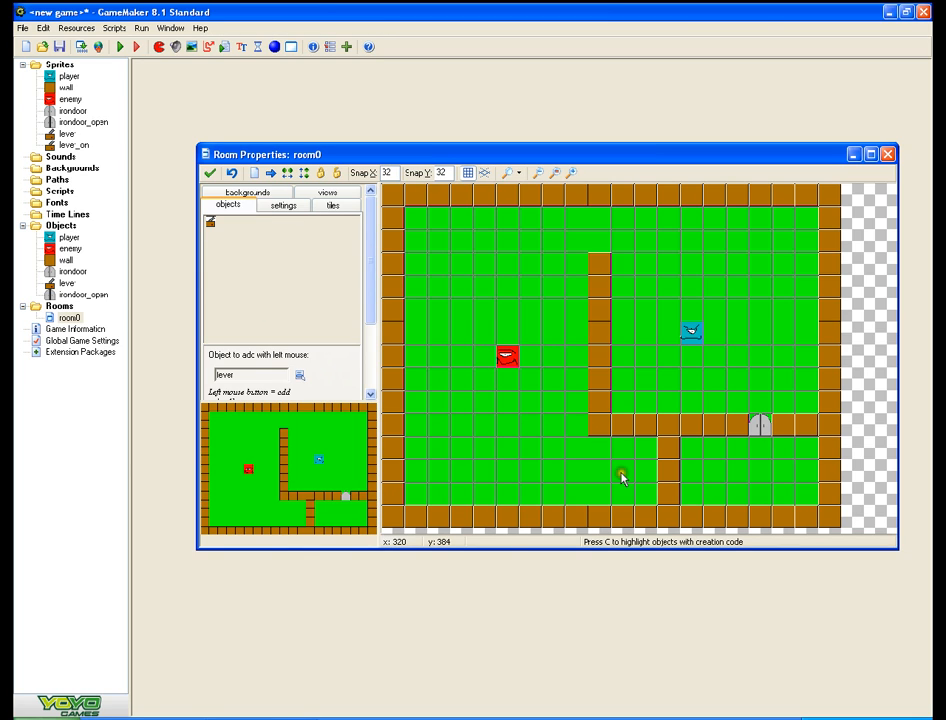
pyautogui.click(631, 472)
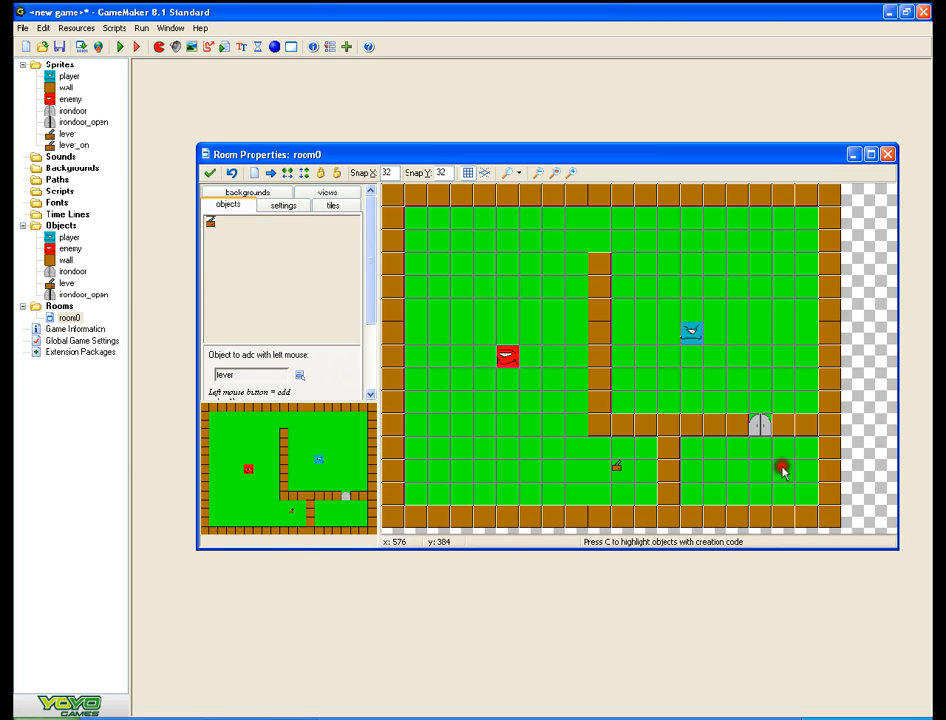
# - Delete the lever placed beside the short vertical divider in room0 and save the room
pyautogui.rightClick(628, 468)
pyautogui.click(640, 475)
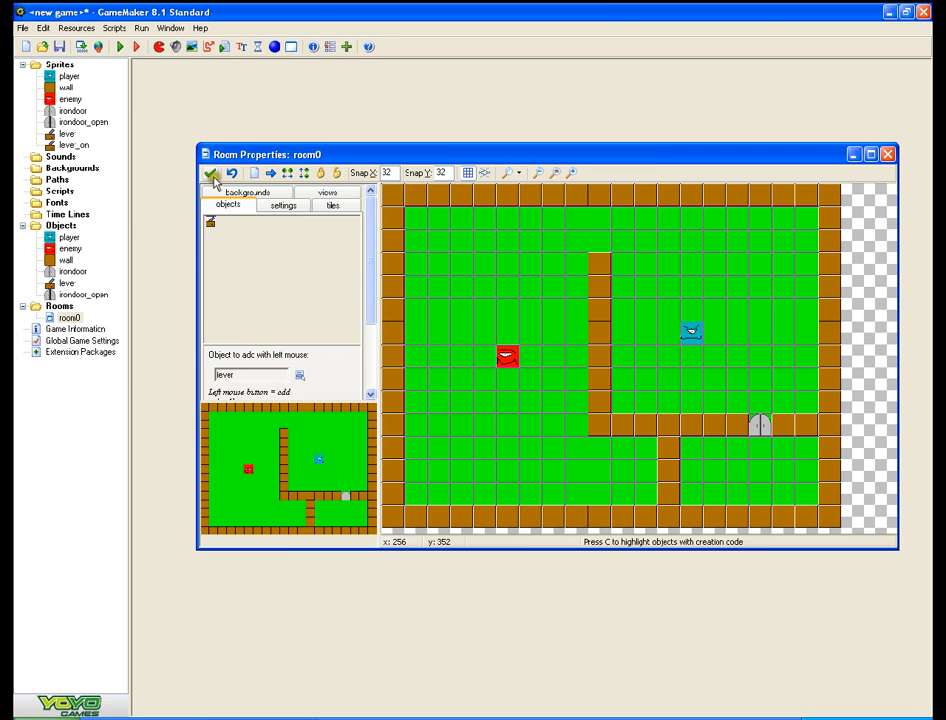
pyautogui.click(211, 173)
# - Center the origins of the lever and lever_on sprites
pyautogui.doubleClick(66, 134)
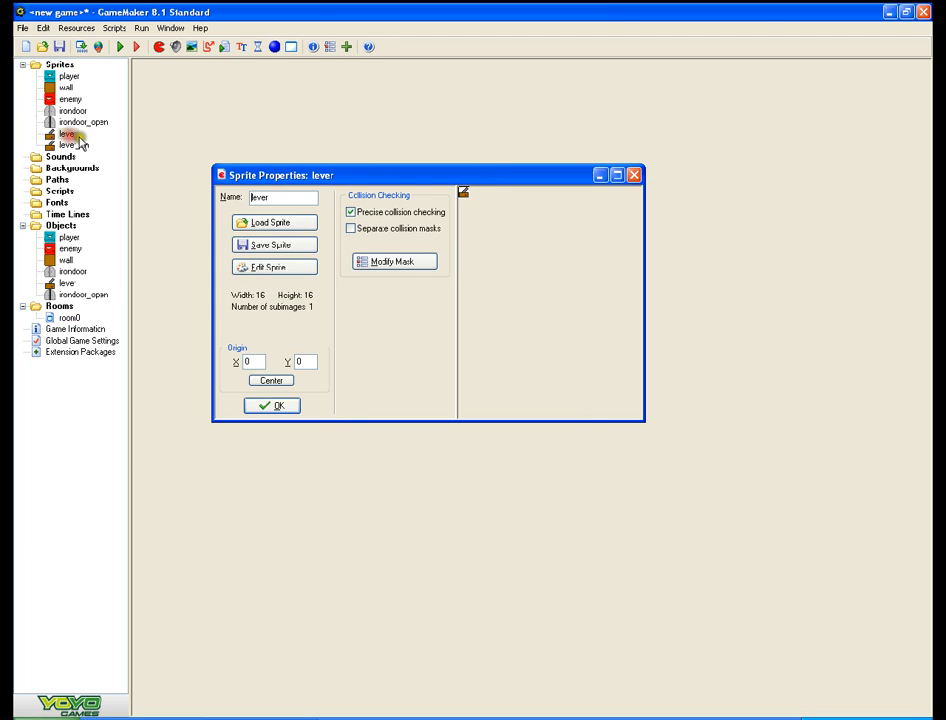
pyautogui.click(264, 405)
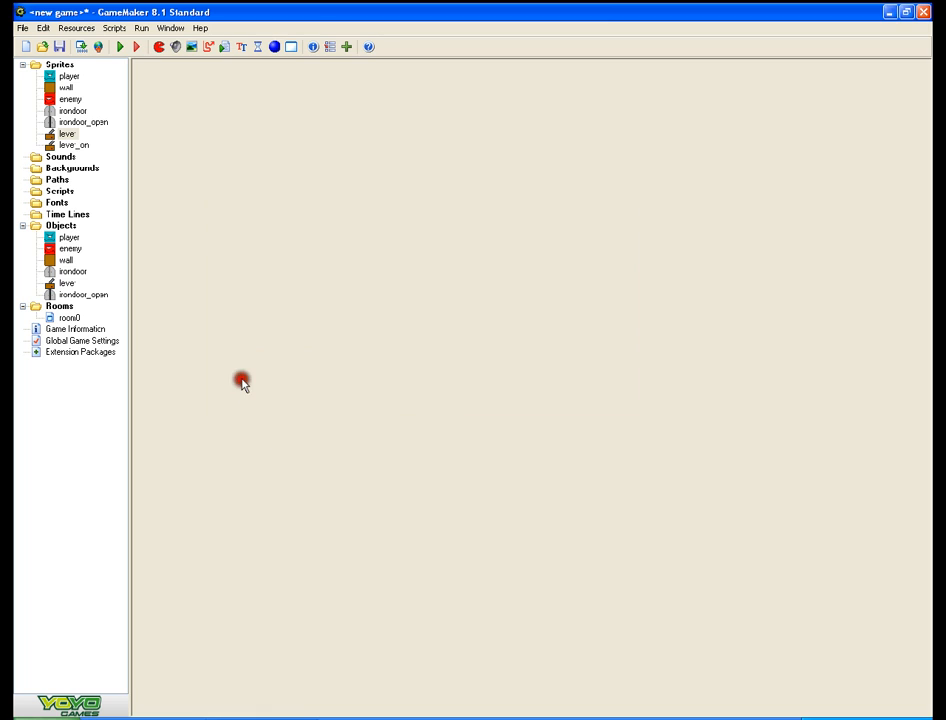
pyautogui.doubleClick(70, 145)
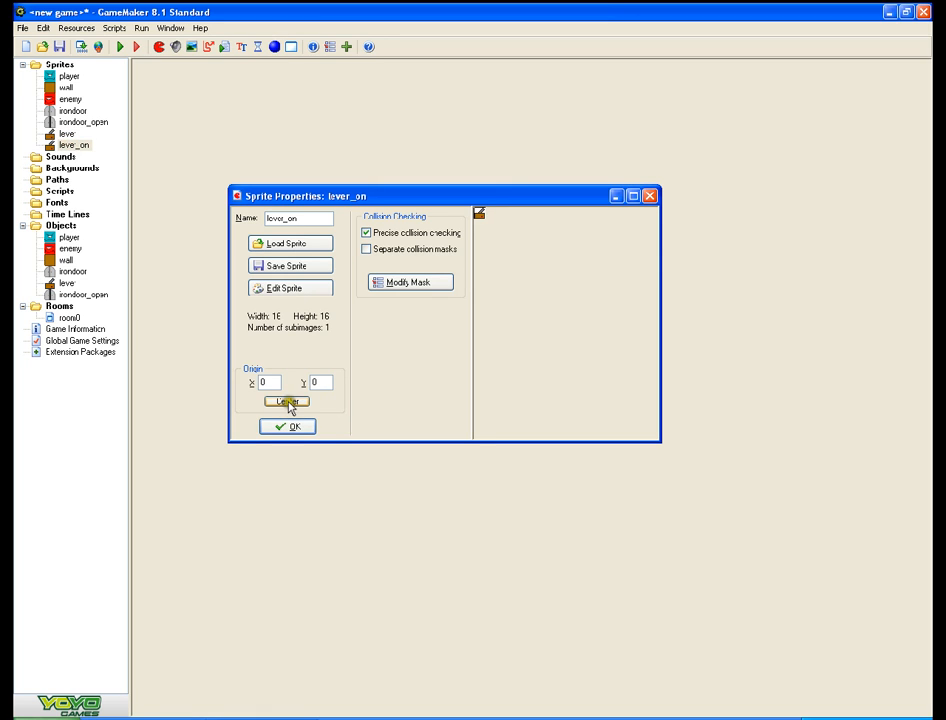
pyautogui.click(288, 402)
pyautogui.click(289, 427)
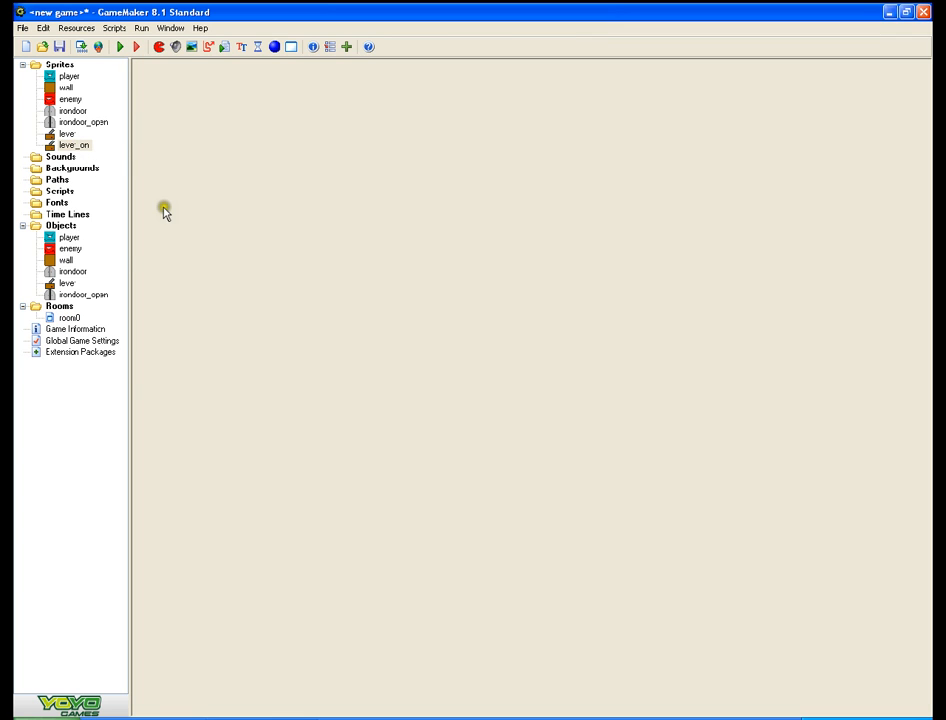
# - Reopen room0 and choose lever as the object to add
pyautogui.doubleClick(65, 318)
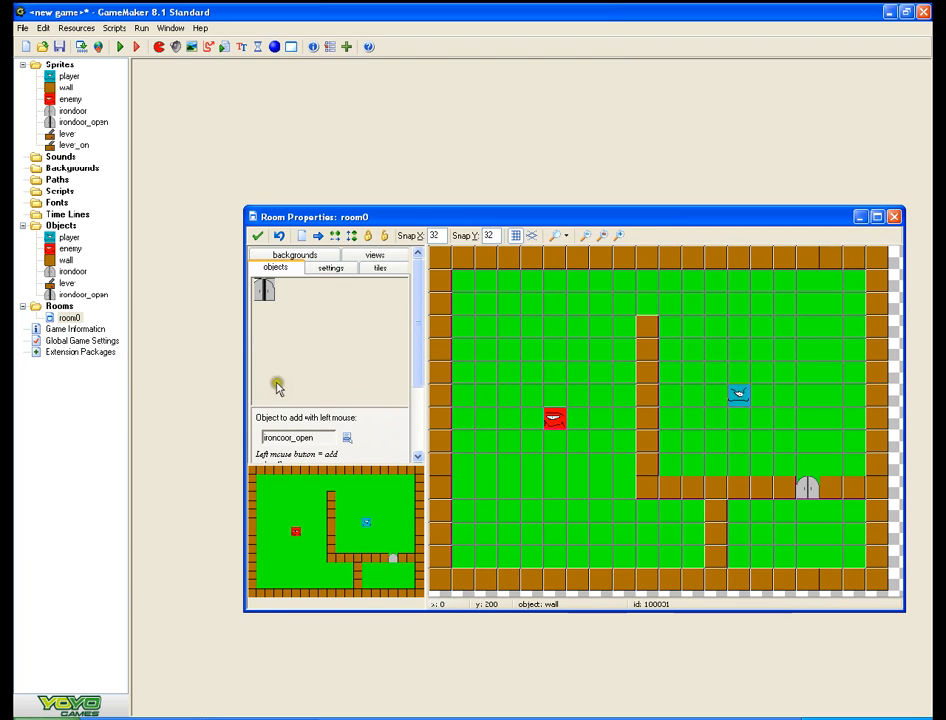
pyautogui.click(265, 292)
pyautogui.click(289, 352)
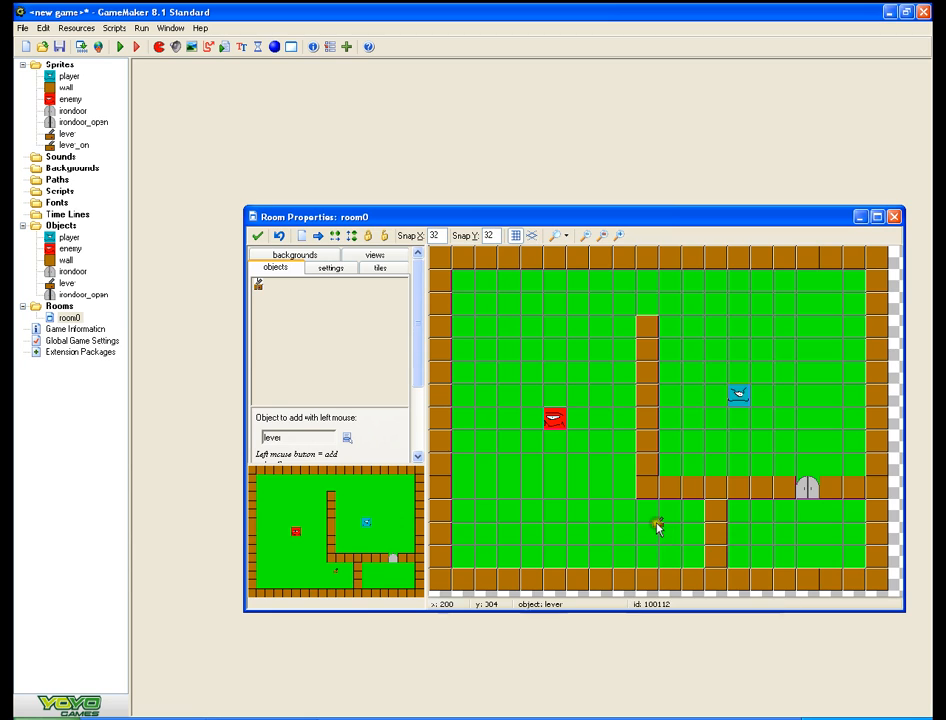
# - Try out lever positions on the grid below the inner horizontal wall, near the short vertical divider, deleting each trial lever
pyautogui.rightClick(658, 524)
pyautogui.click(697, 532)
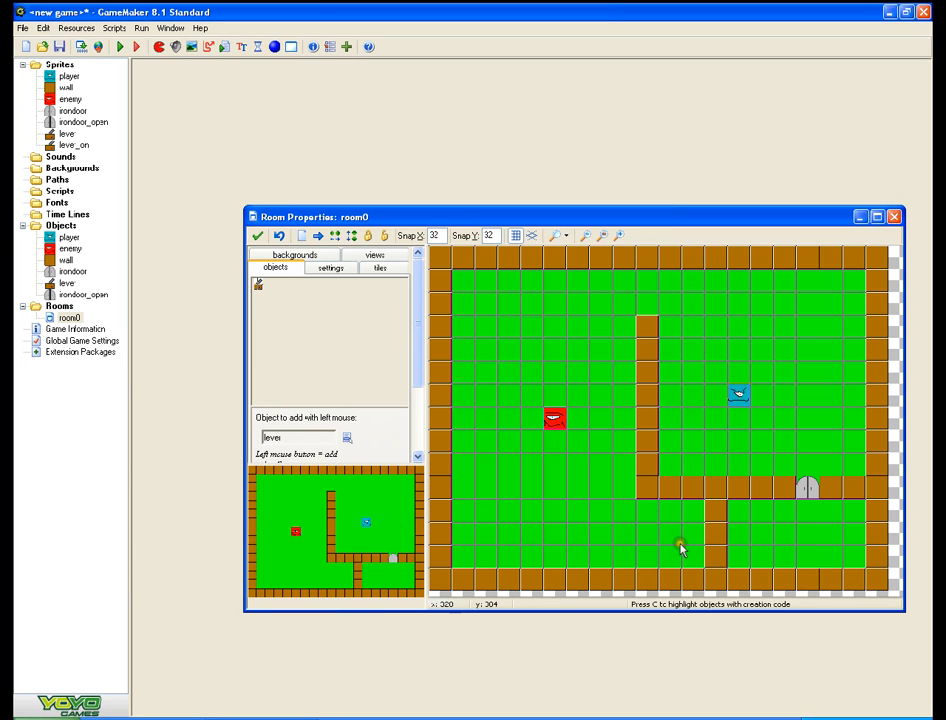
pyautogui.click(676, 543)
pyautogui.rightClick(657, 520)
pyautogui.click(680, 524)
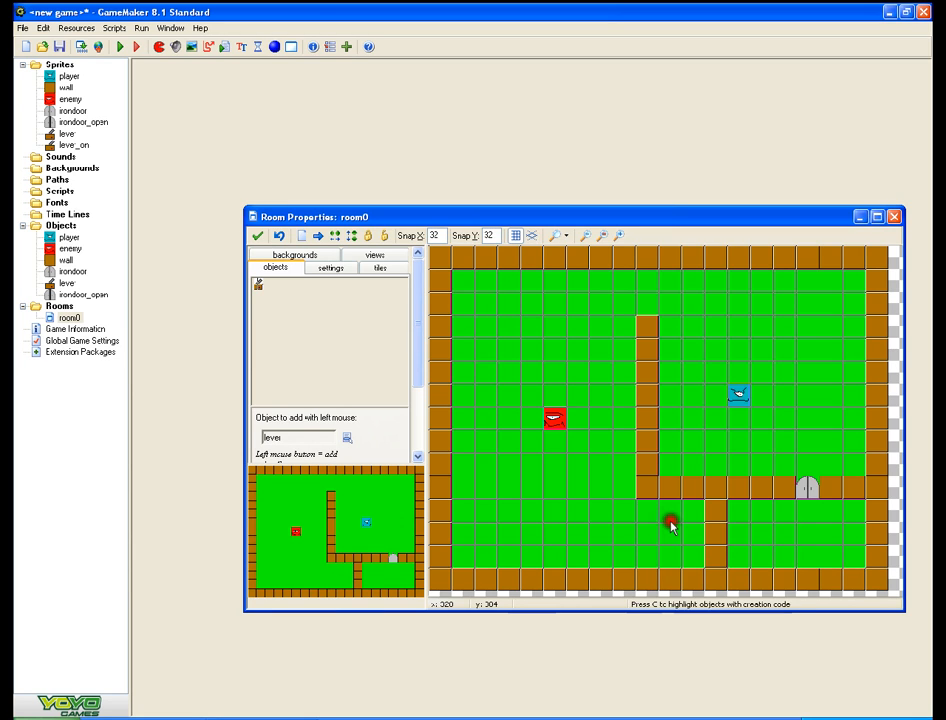
pyautogui.click(684, 548)
pyautogui.rightClick(684, 548)
pyautogui.click(680, 549)
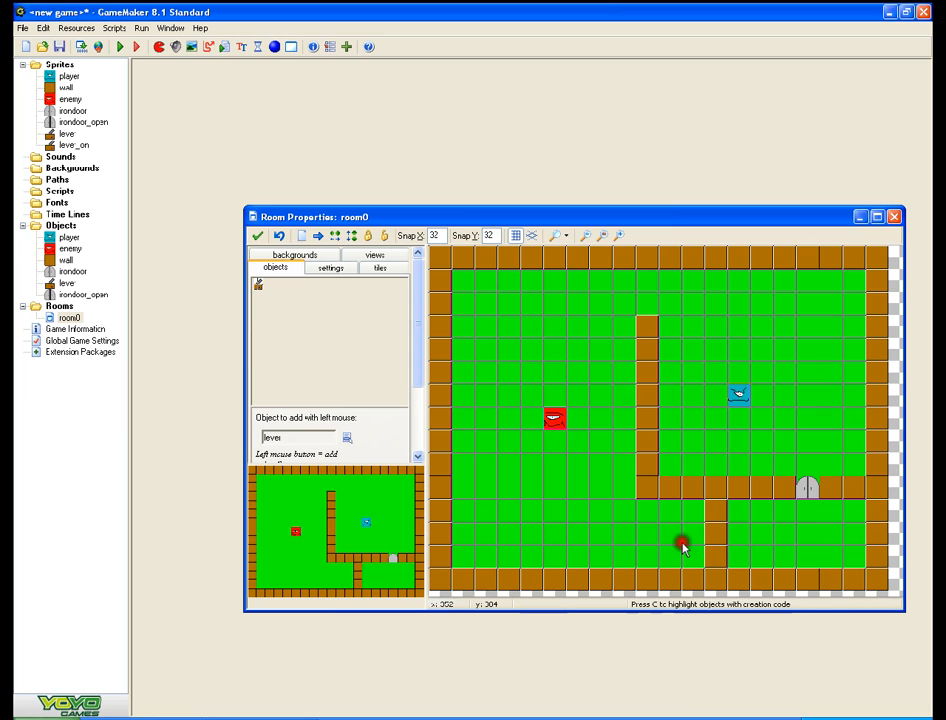
# - Place a lever in room0's lower passage, west of the short lower vertical wall, and accept the room changes
pyautogui.click(672, 538)
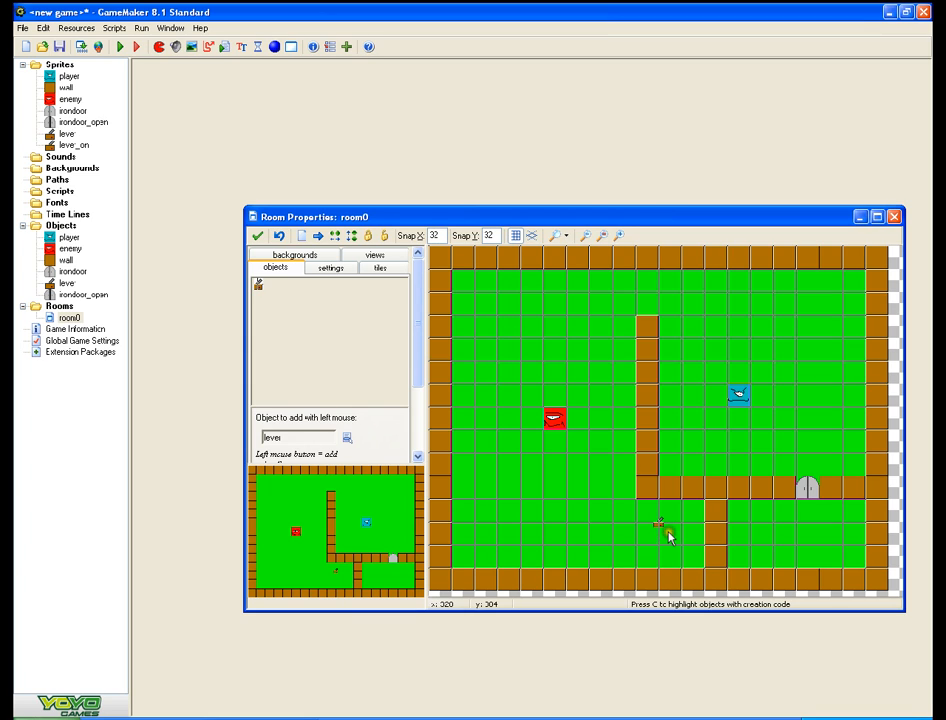
pyautogui.click(257, 235)
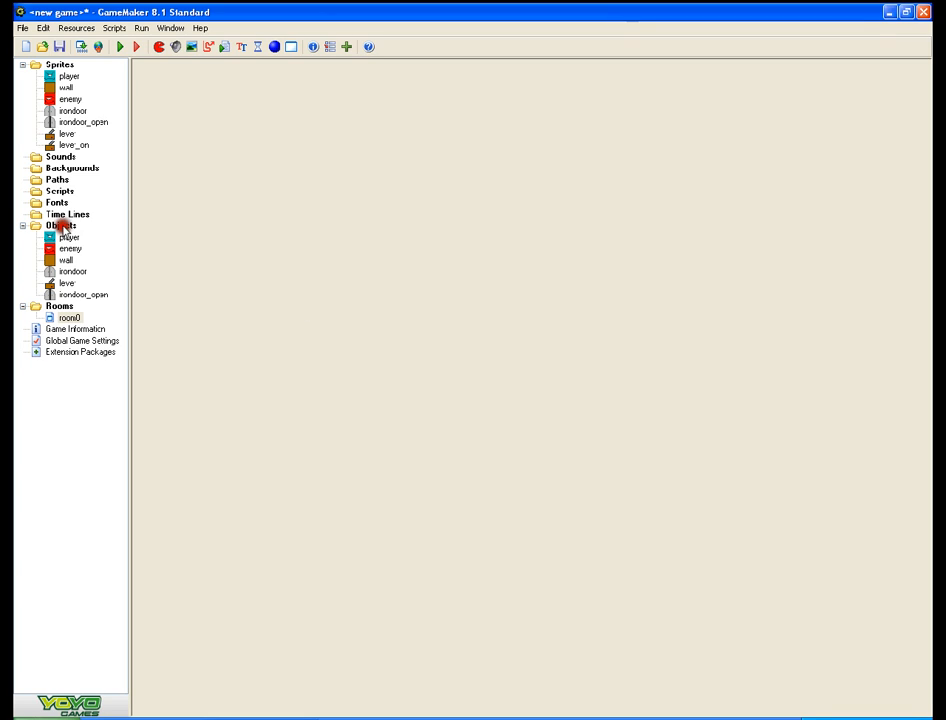
# - Inspect the lever sprite's collision mask settings and close its properties
pyautogui.doubleClick(67, 137)
pyautogui.click(430, 325)
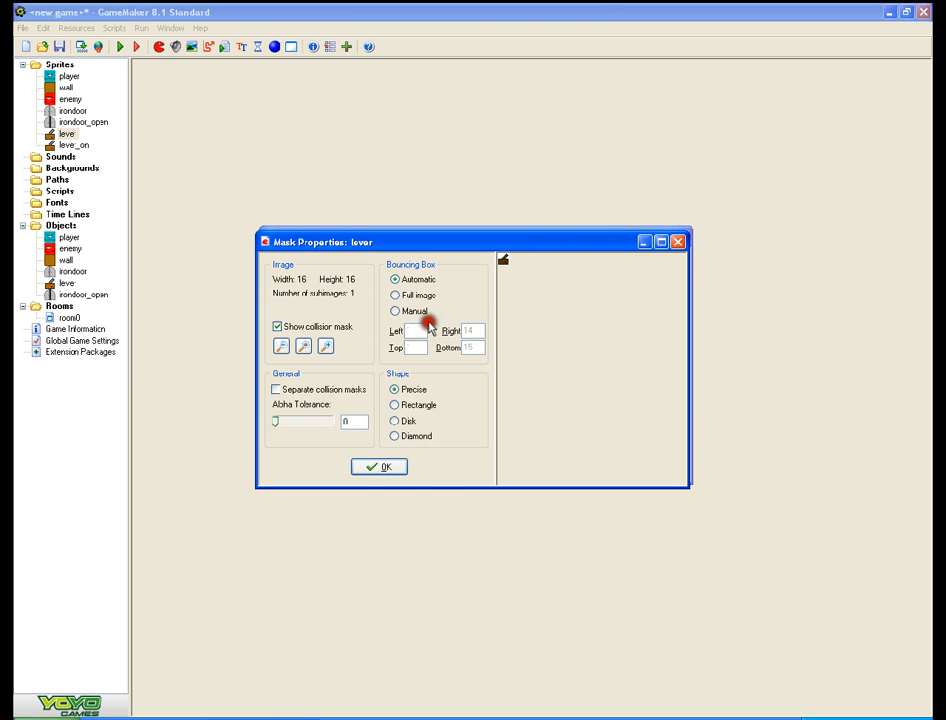
pyautogui.click(375, 465)
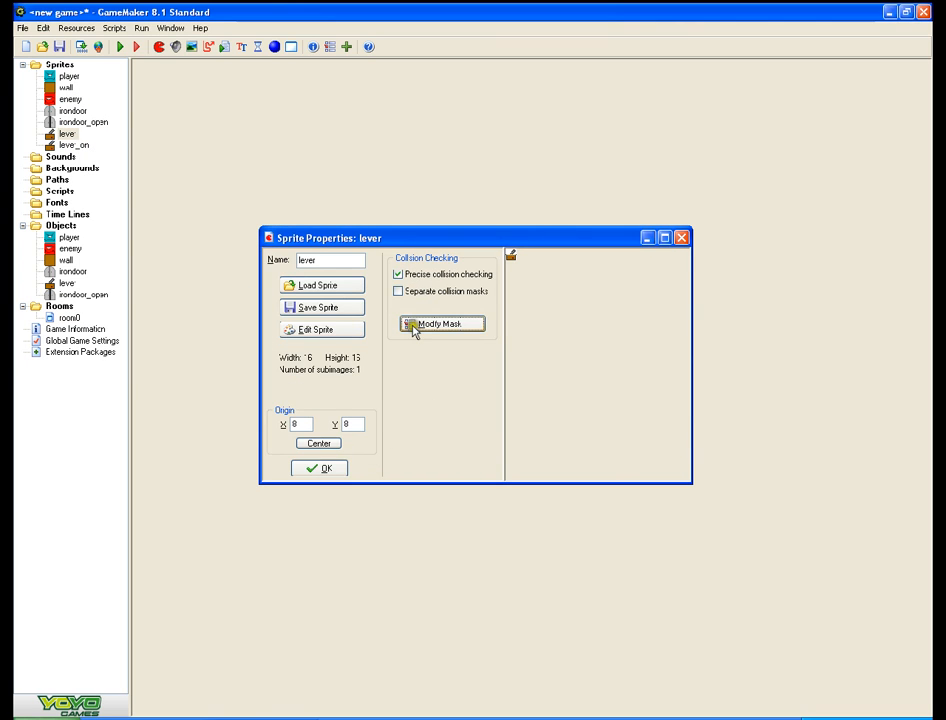
pyautogui.click(303, 470)
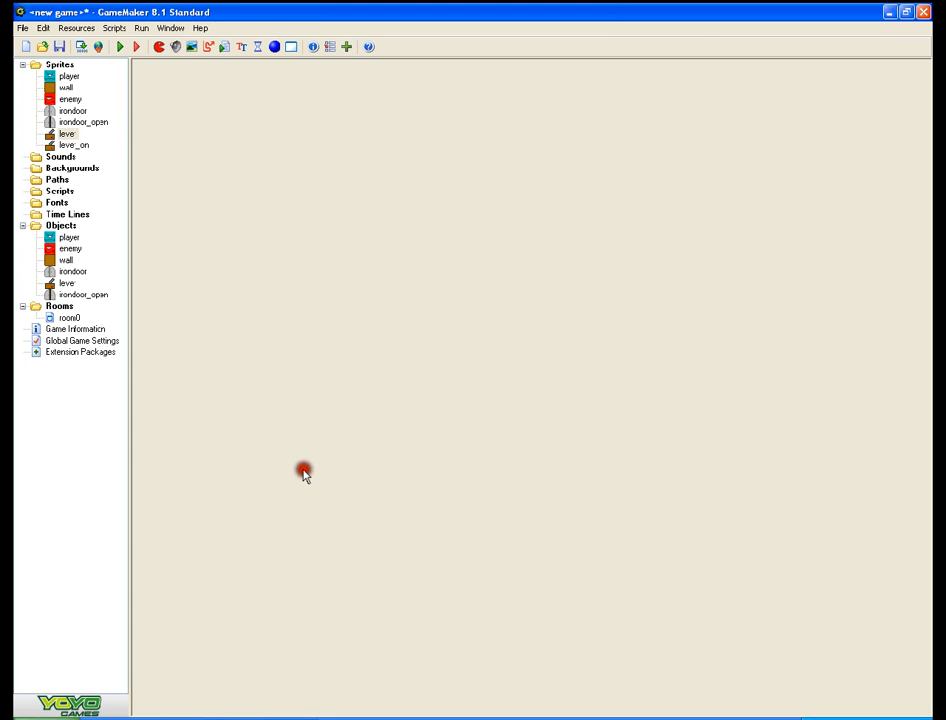
# - Run the game and test steering the blue player around the inner wall and down the west side toward the lever
pyautogui.click(83, 46)
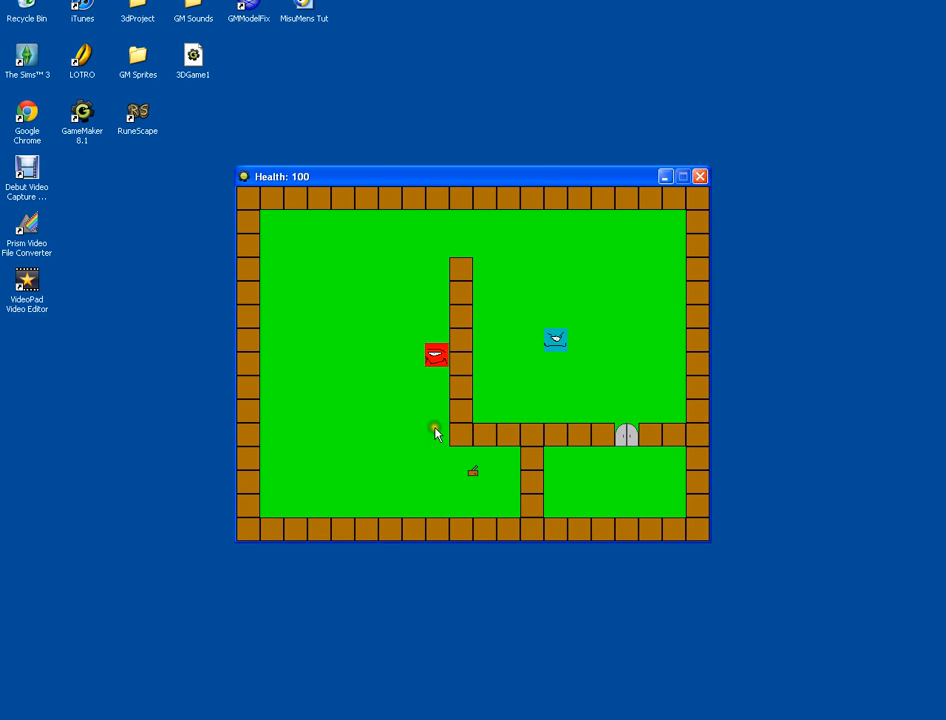
pyautogui.press('Up')
pyautogui.press('Left')
pyautogui.press('Up')
pyautogui.click(295, 483)
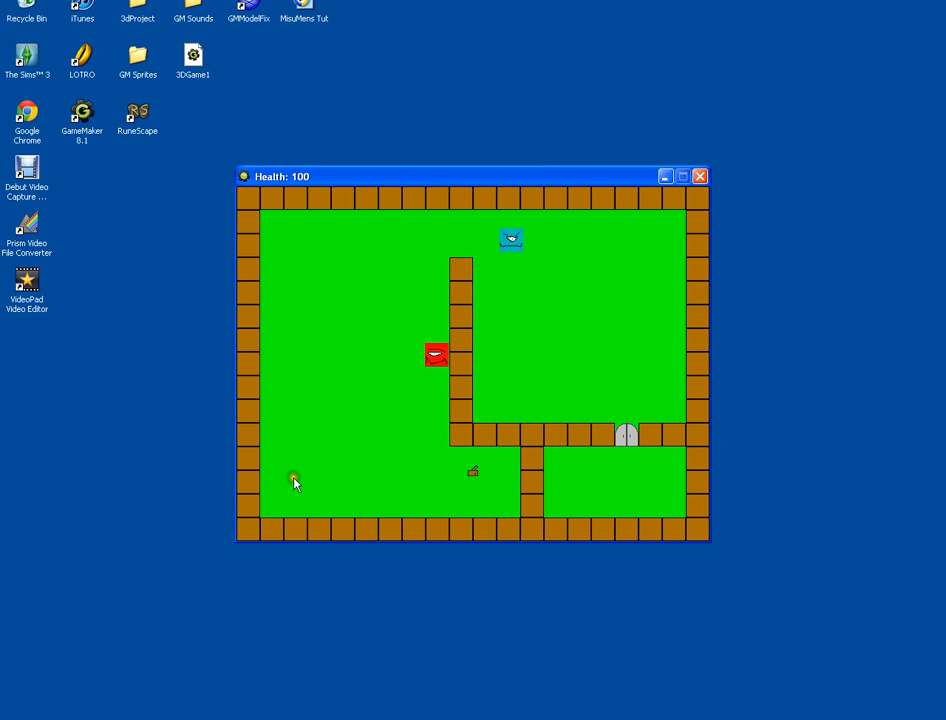
pyautogui.press('Left')
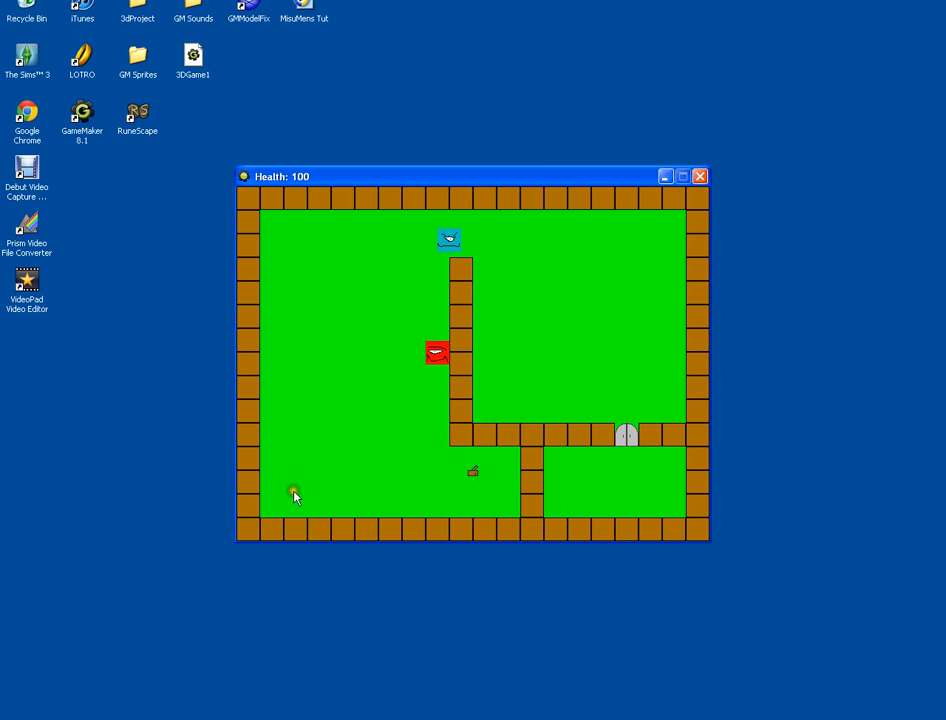
pyautogui.press('Left')
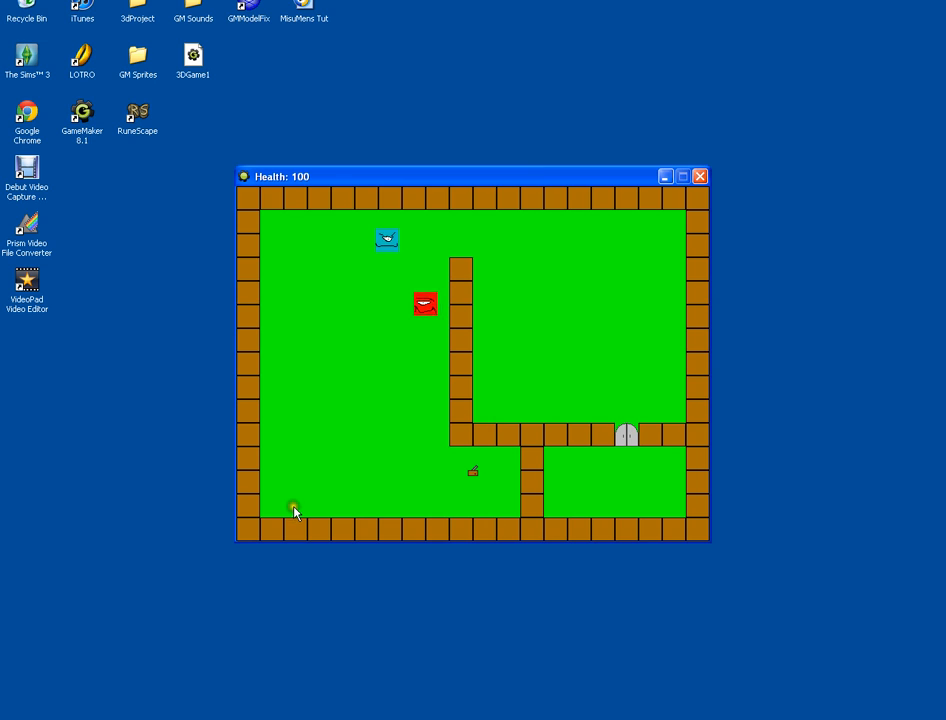
pyautogui.press('Down')
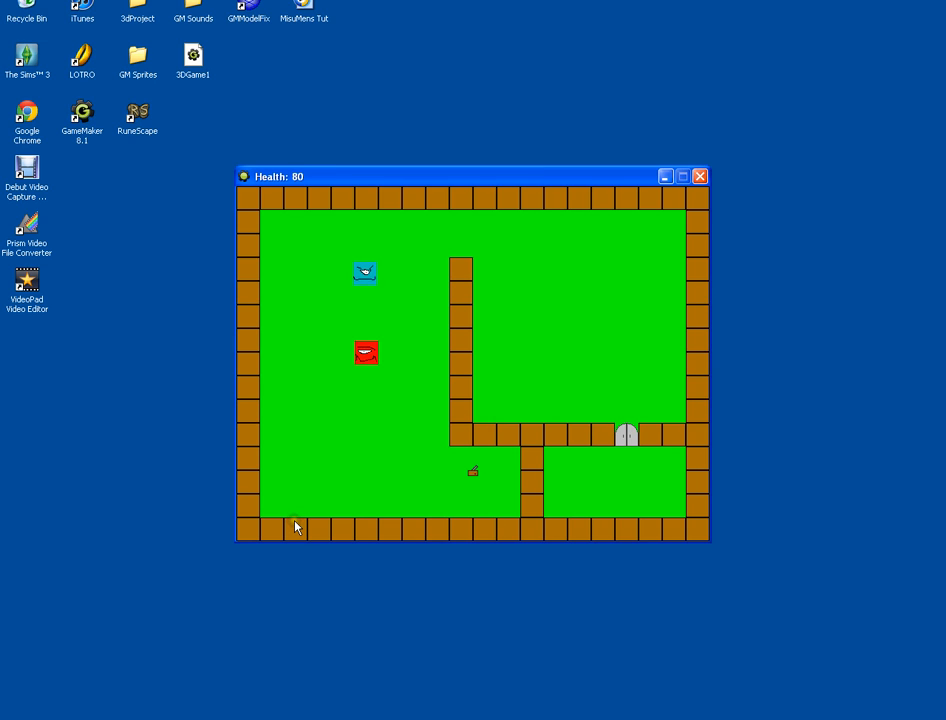
pyautogui.press('Left')
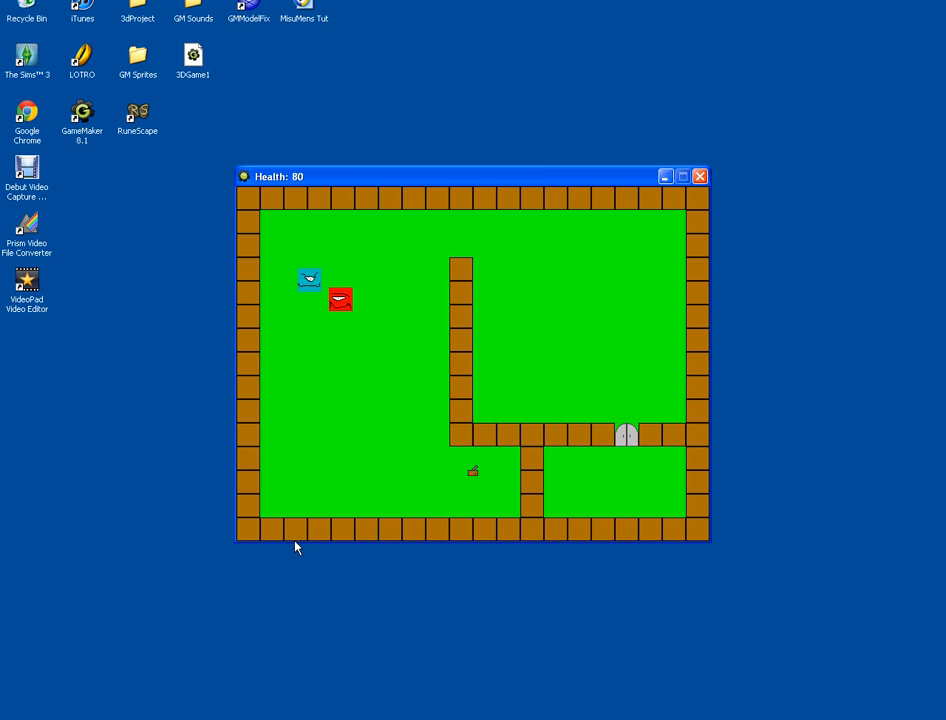
pyautogui.press('Down')
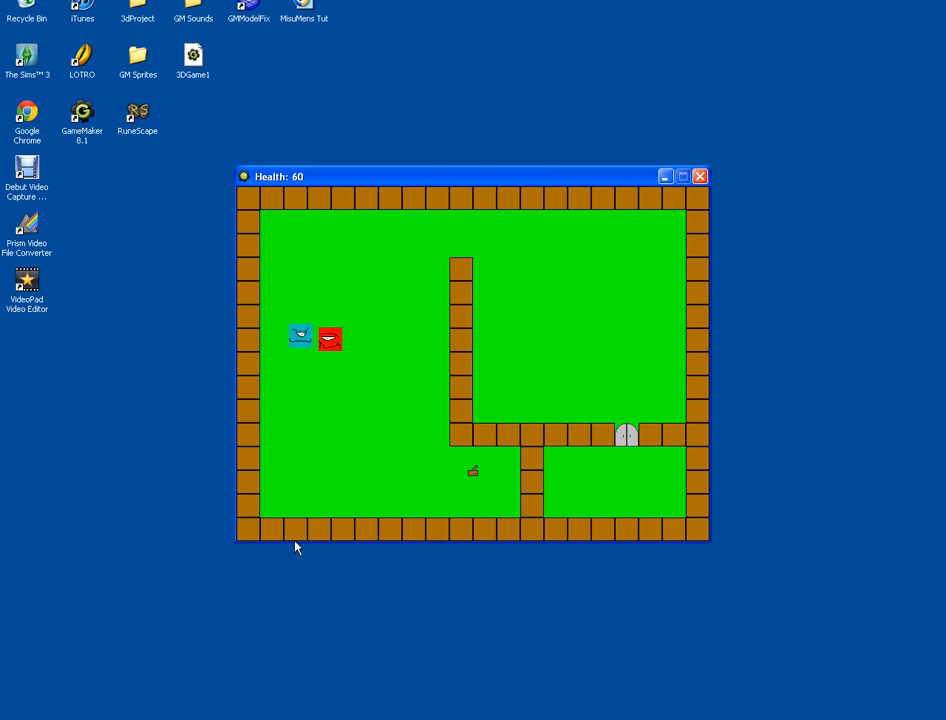
pyautogui.press('Down')
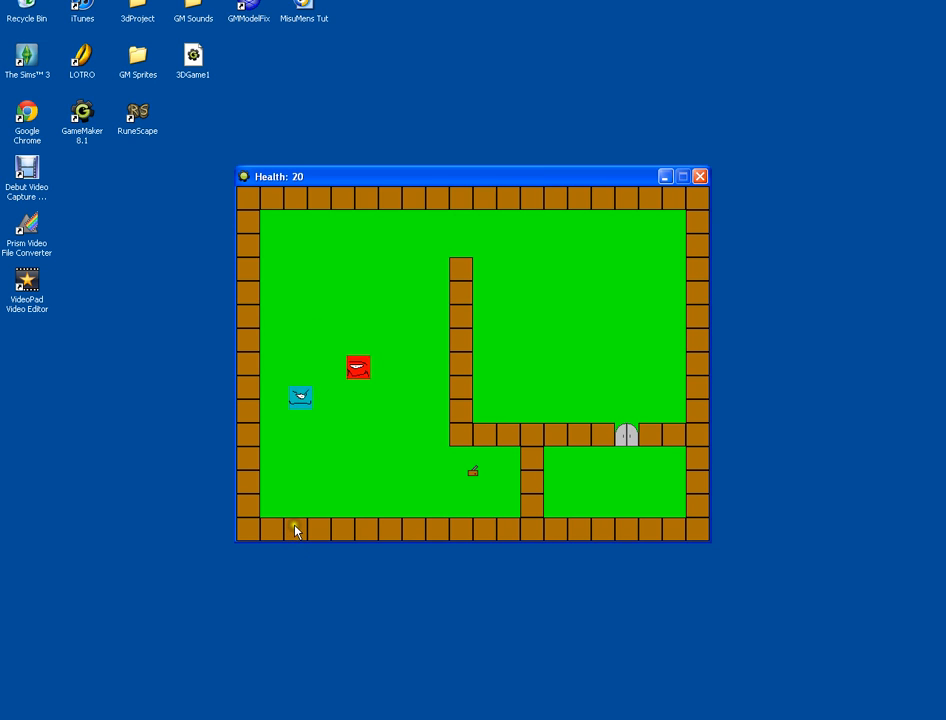
pyautogui.press('Down')
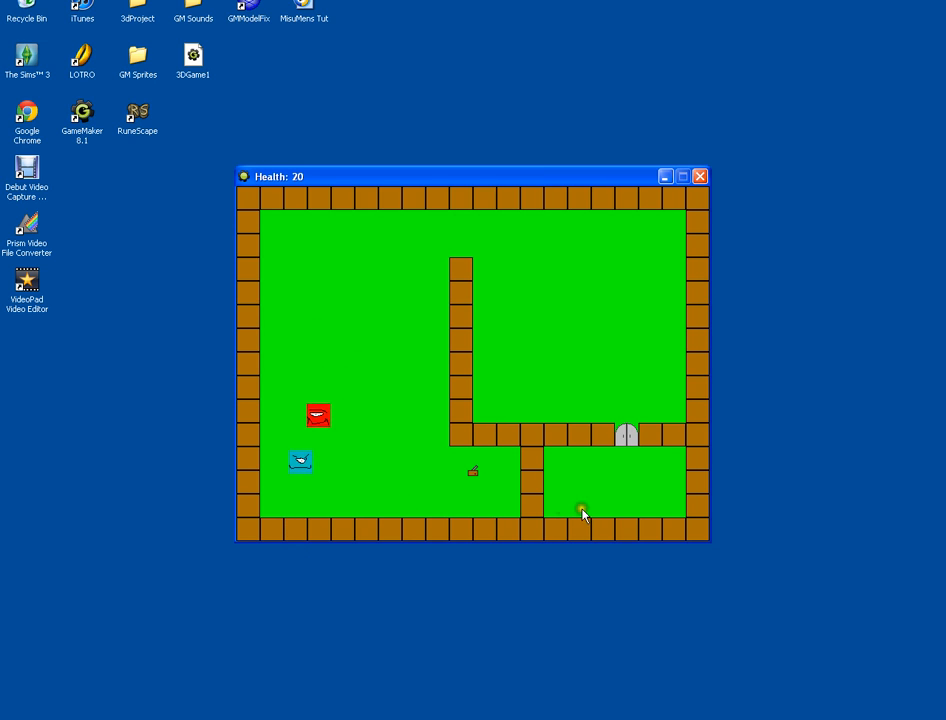
pyautogui.press('Down')
pyautogui.press('Right')
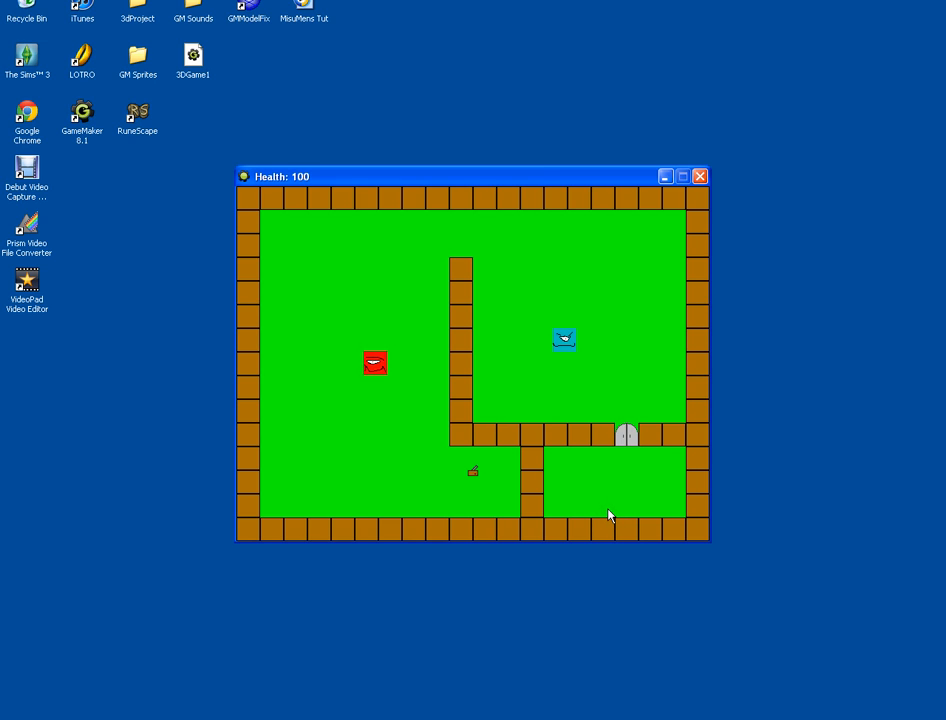
# - Retry guiding the player over the top of the inner wall and down past the red enemy toward the lever
pyautogui.press('Up')
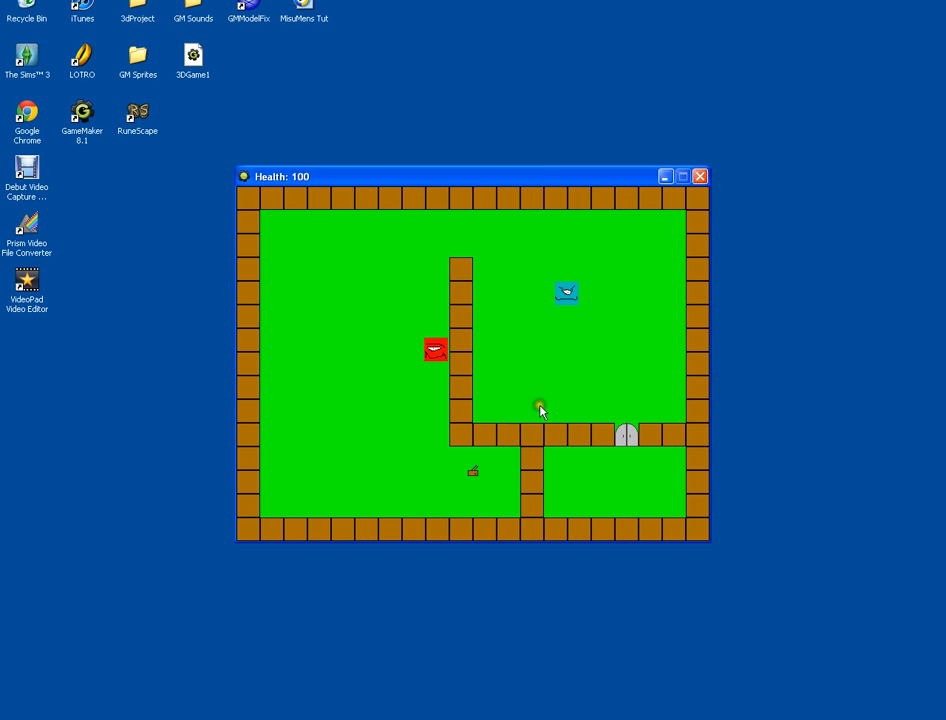
pyautogui.press('Up')
pyautogui.press('Left')
pyautogui.press('Up')
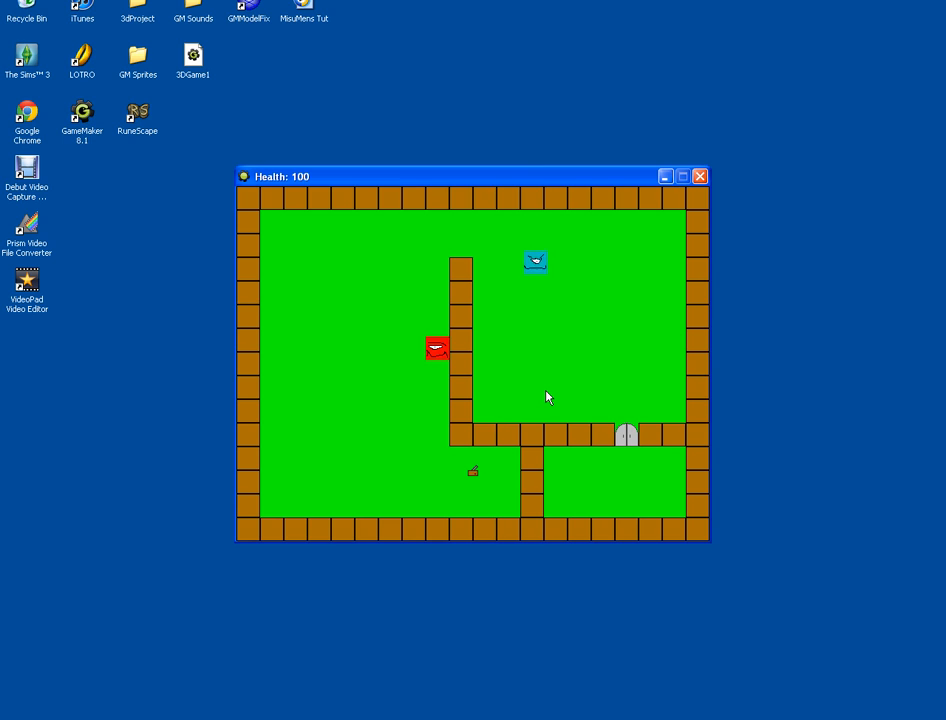
pyautogui.press('Left')
pyautogui.click(539, 395)
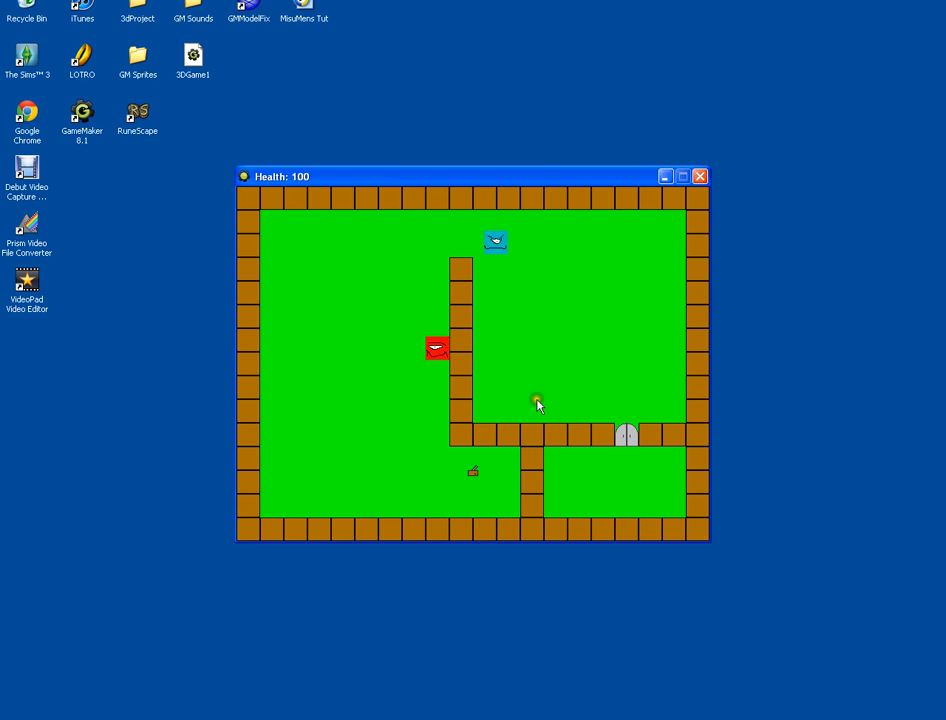
pyautogui.press('Up')
pyautogui.press('Left')
pyautogui.press('Left')
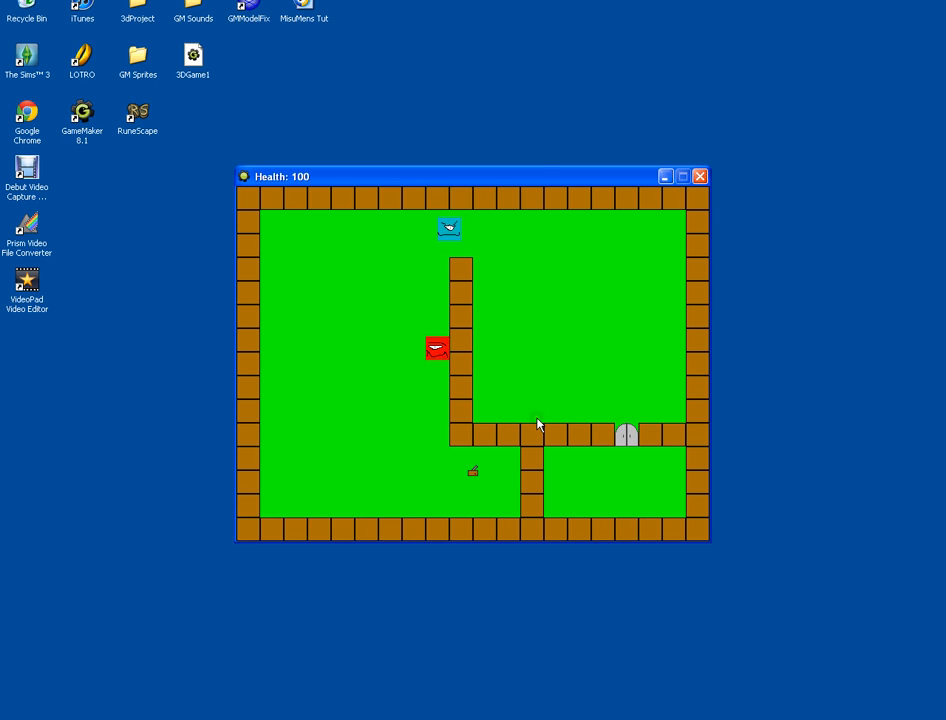
pyautogui.press('Down')
pyautogui.press('Left')
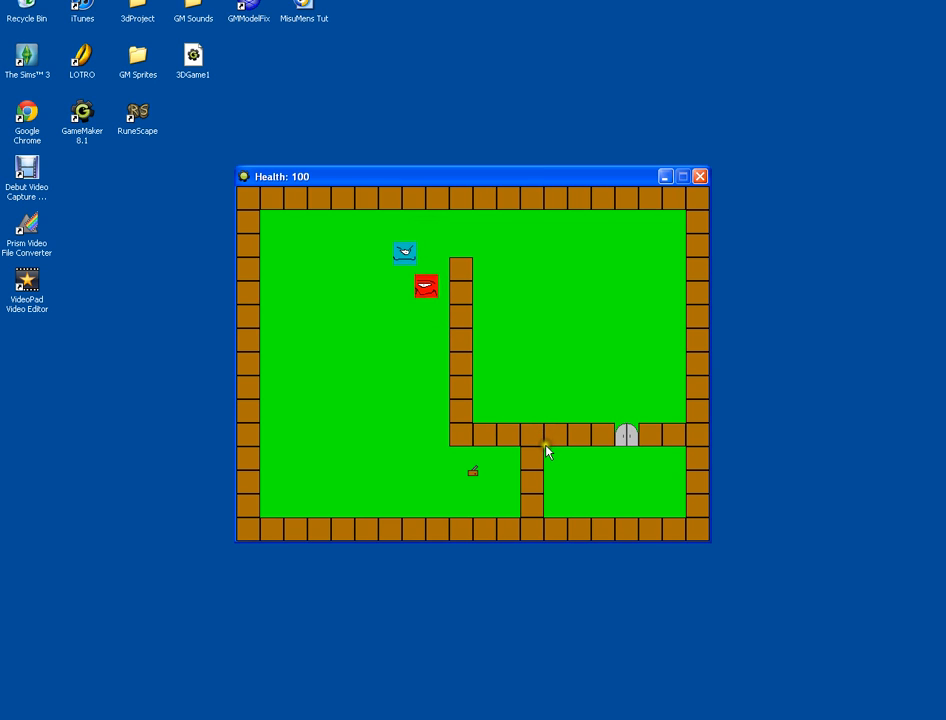
pyautogui.press('Left')
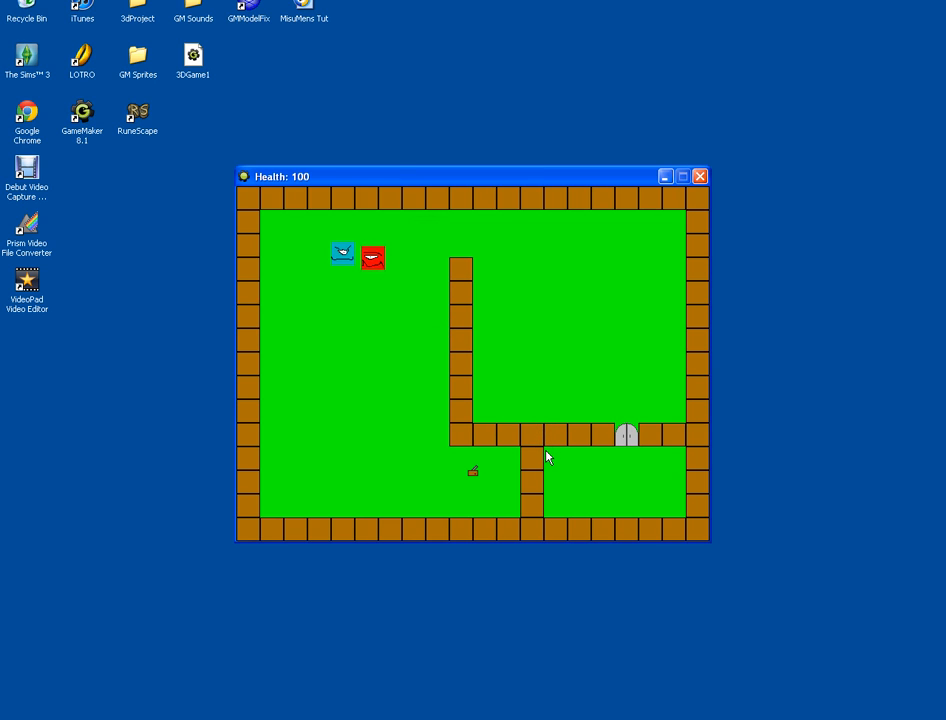
pyautogui.press('Down')
pyautogui.press('Down')
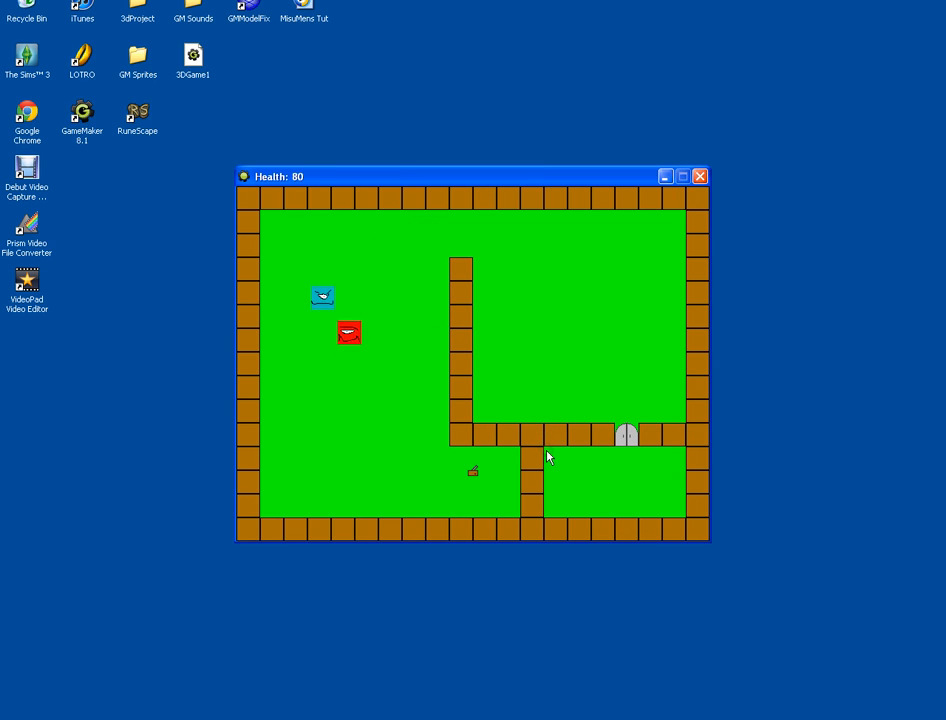
pyautogui.press('Down')
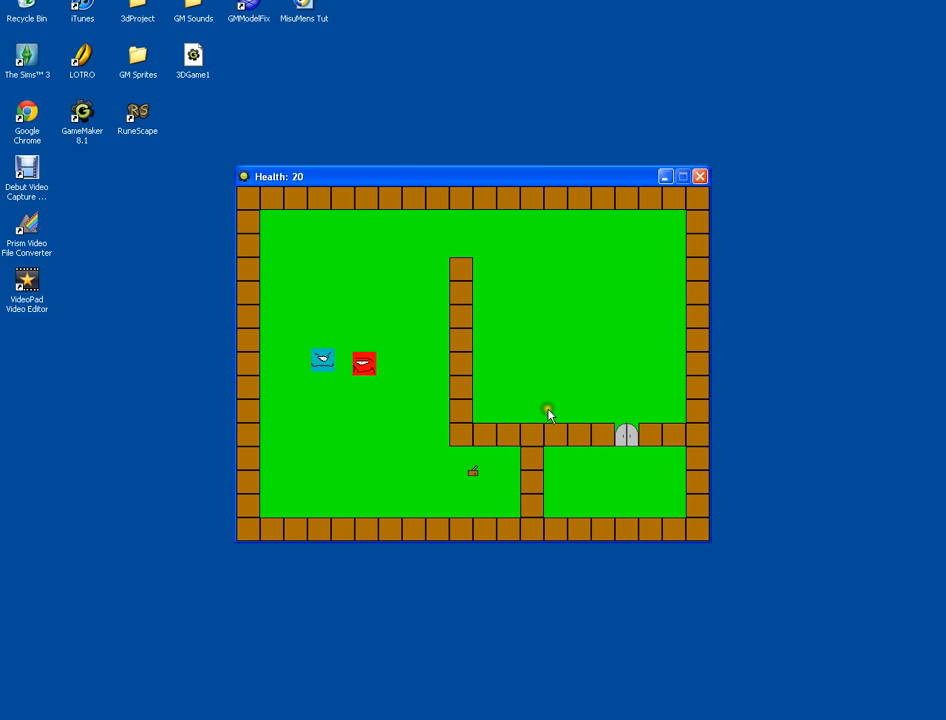
# - Test another route to the lever by moving the player down close beside the inner wall, and quit the game
pyautogui.press('Left')
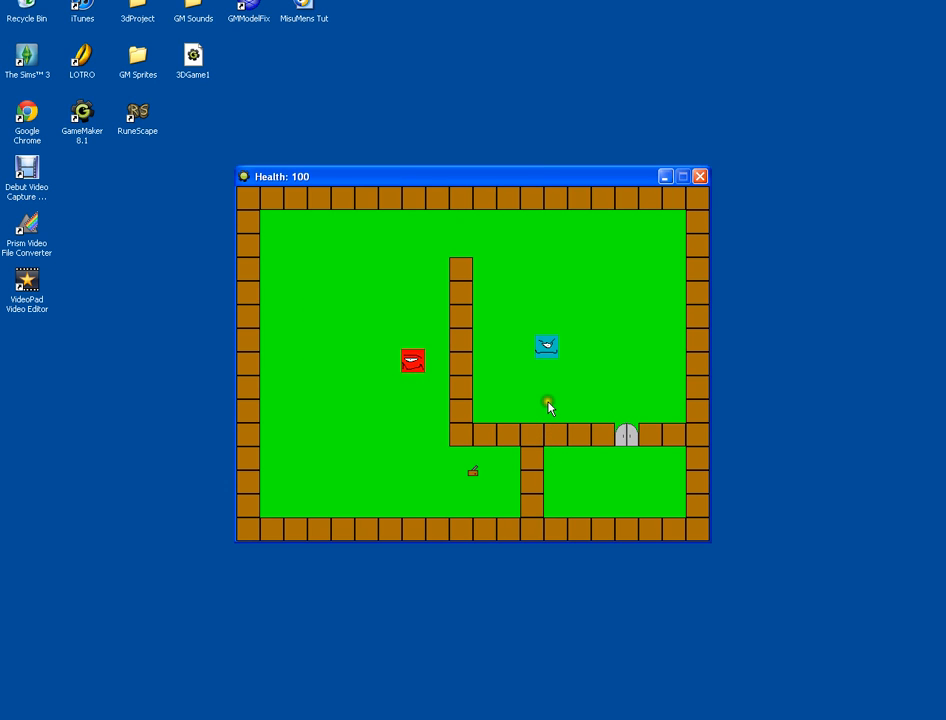
pyautogui.press('Up')
pyautogui.press('Up')
pyautogui.press('Left')
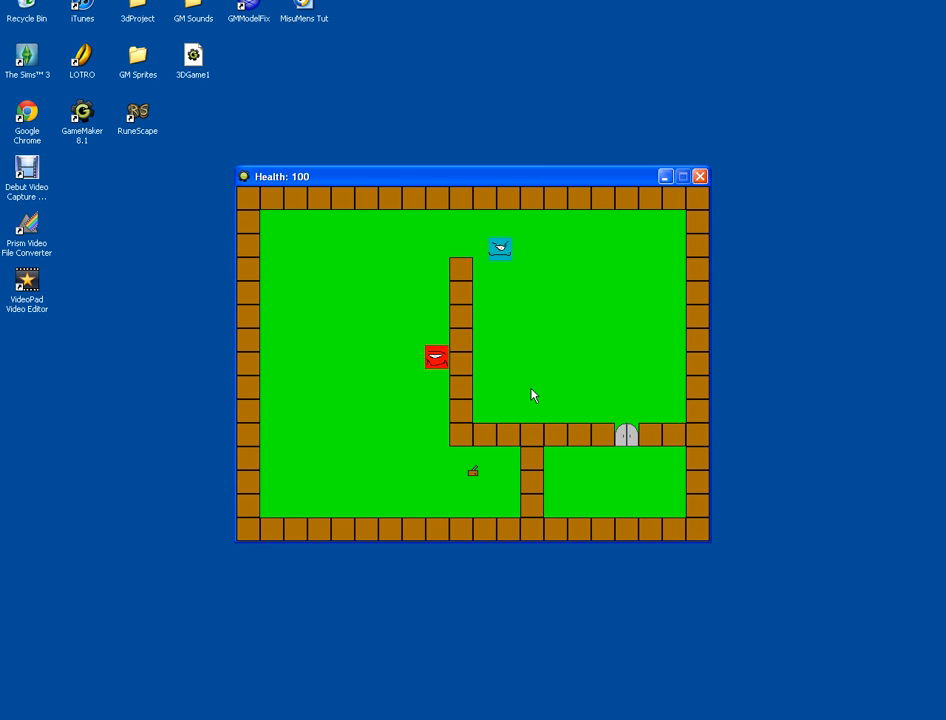
pyautogui.press('Left')
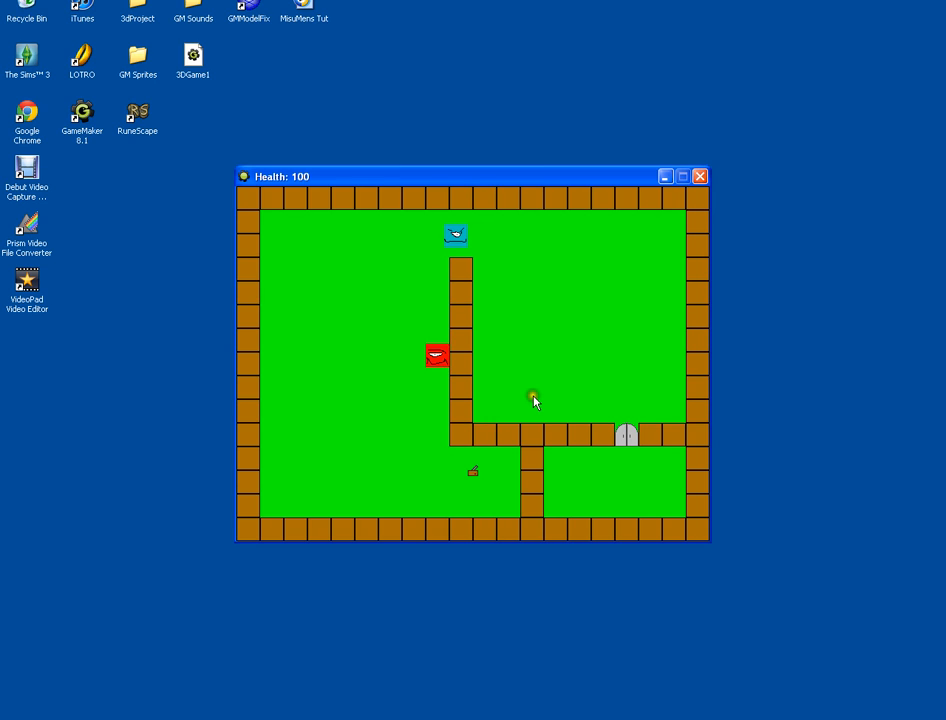
pyautogui.press('Down')
pyautogui.press('Left')
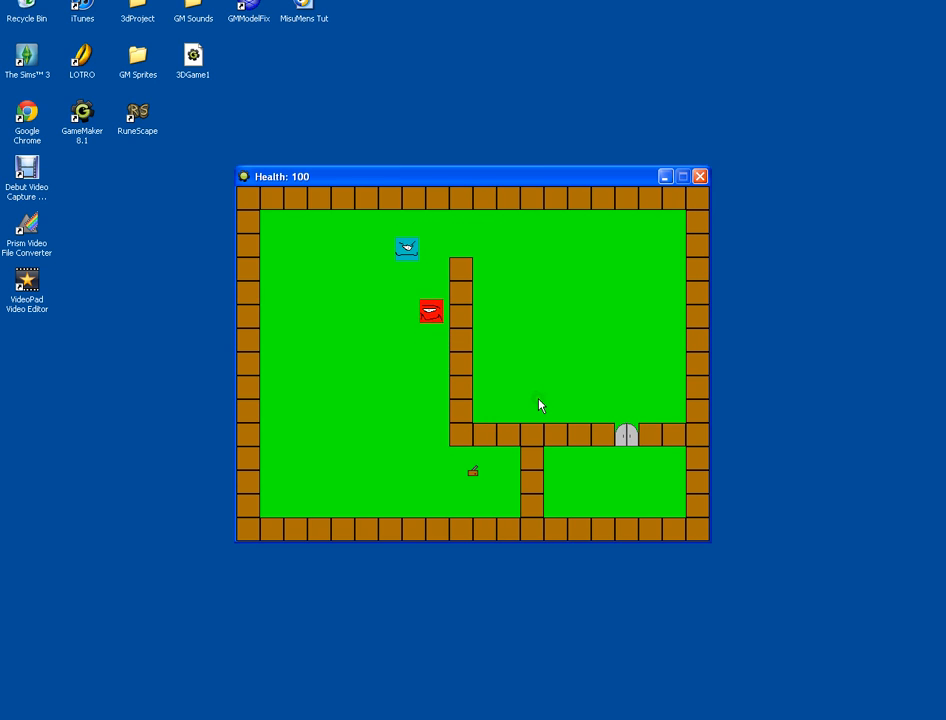
pyautogui.press('Down')
pyautogui.press('Right')
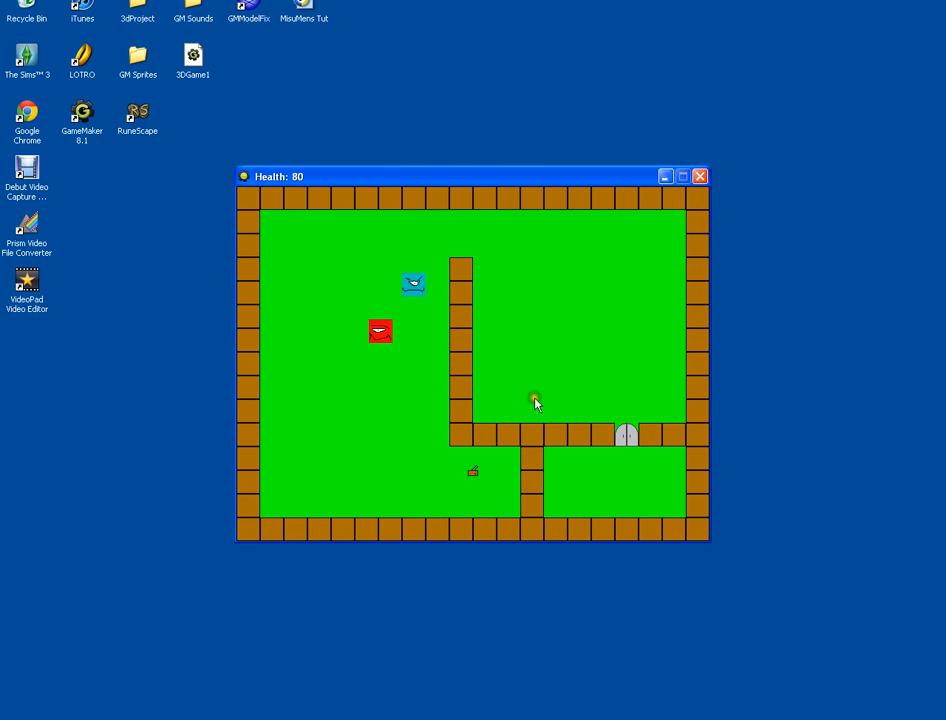
pyautogui.press('Down')
pyautogui.press('Down')
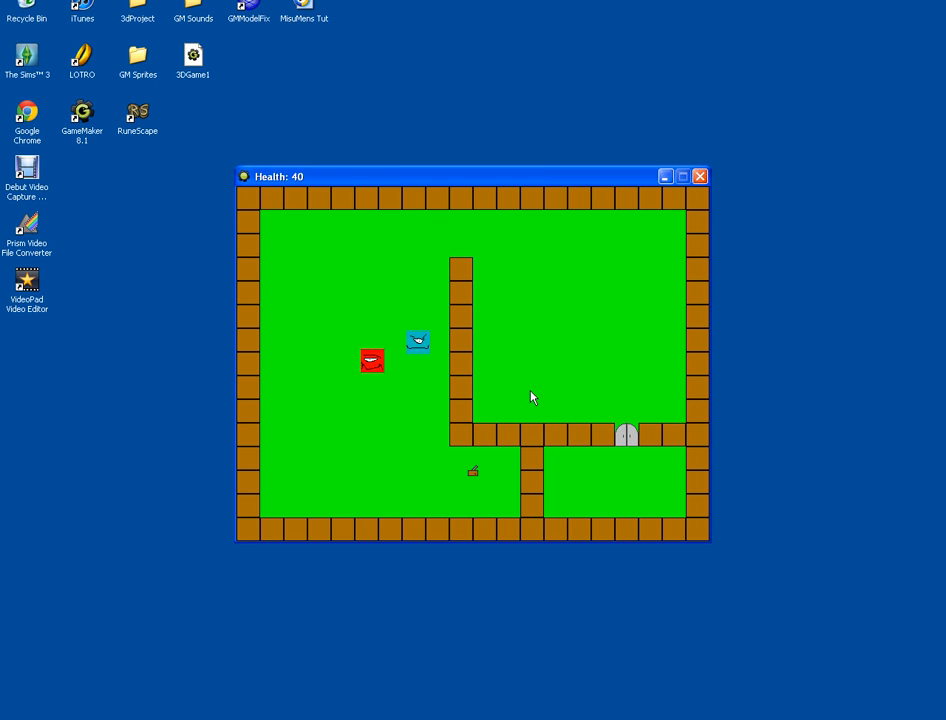
pyautogui.press('Right')
pyautogui.press('Down')
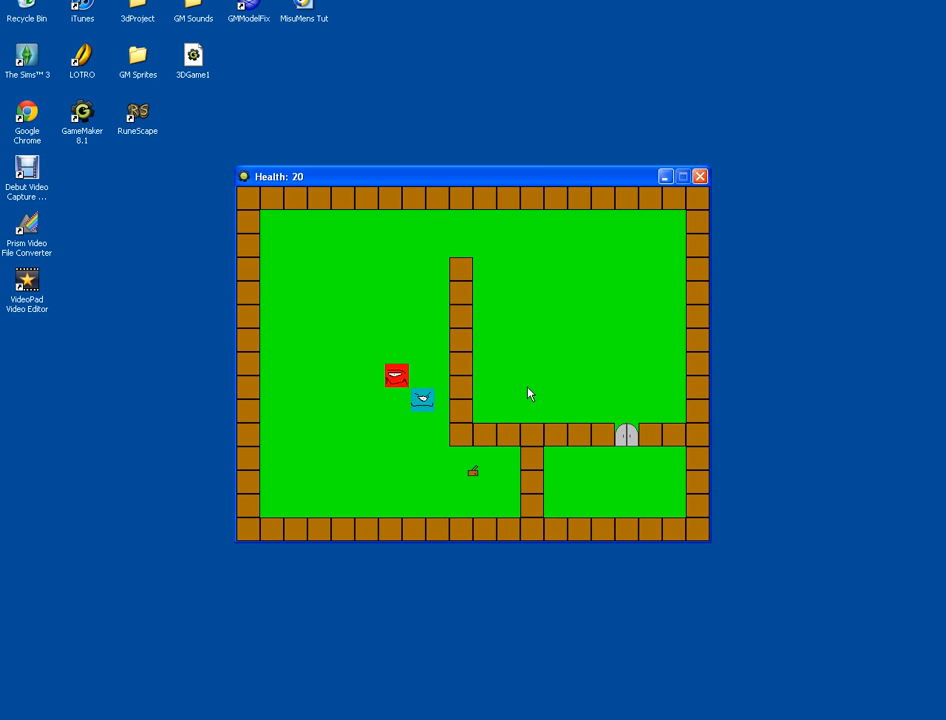
pyautogui.press('Down')
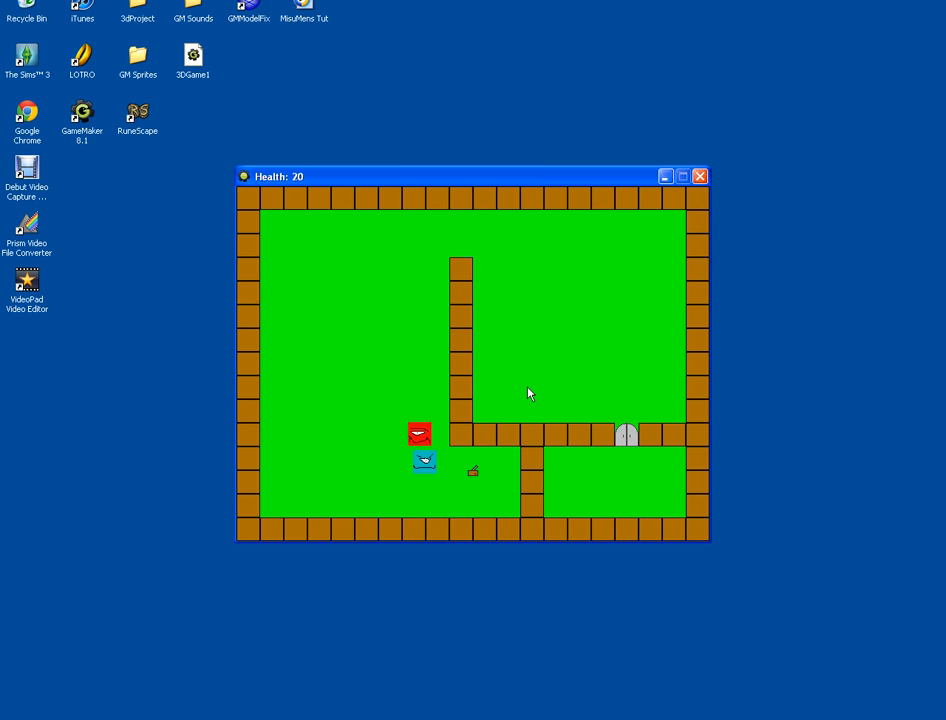
pyautogui.press('Escape')
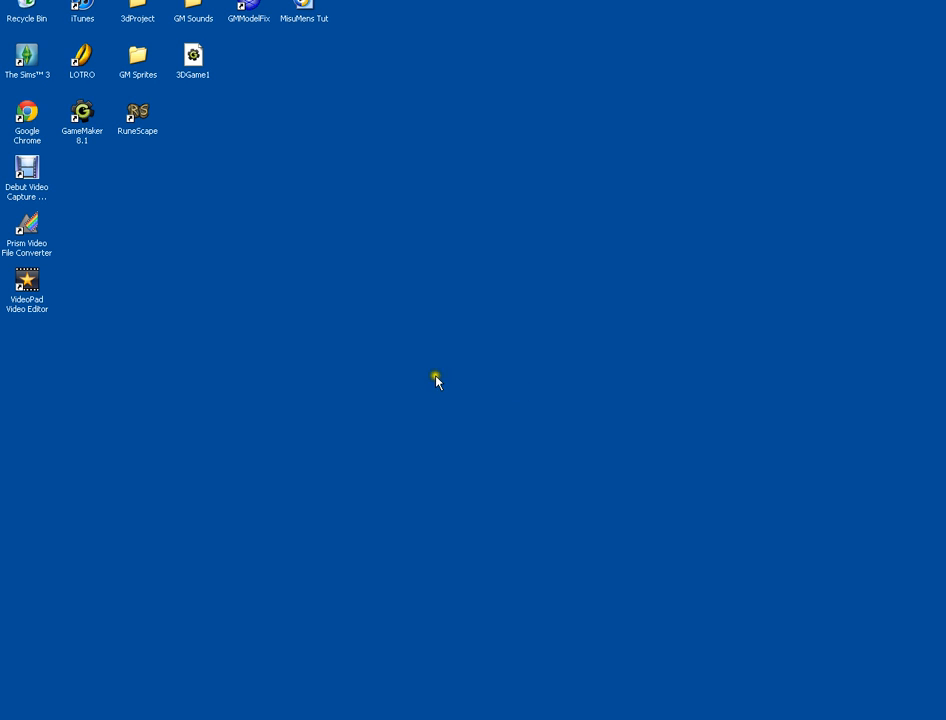
# - Change the relative health value subtracted in the player object's collision event with the enemy, keeping Relative enabled
pyautogui.doubleClick(68, 248)
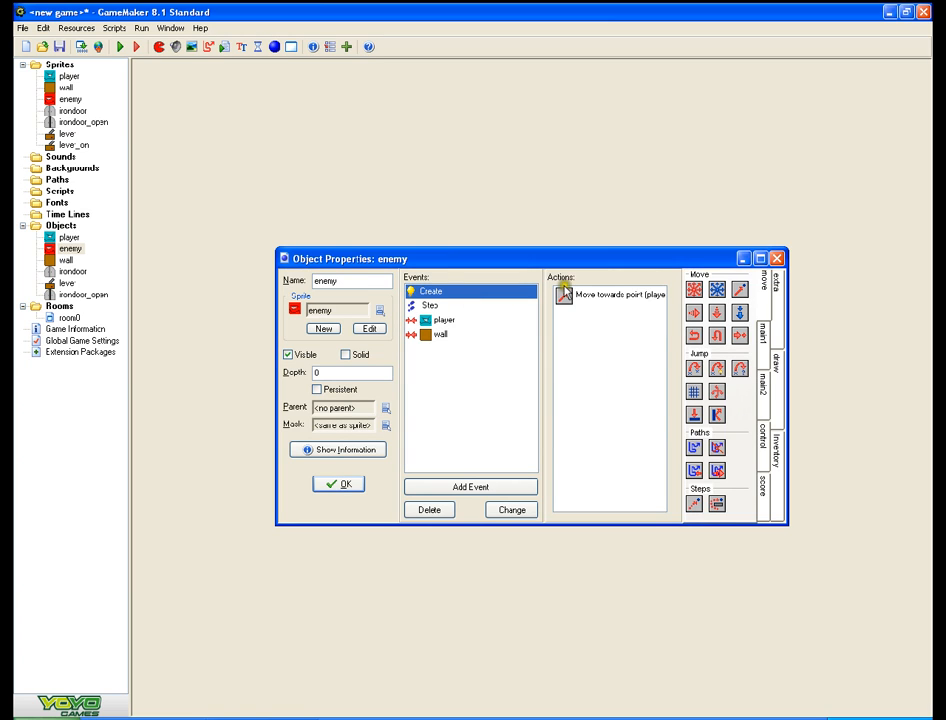
pyautogui.click(326, 488)
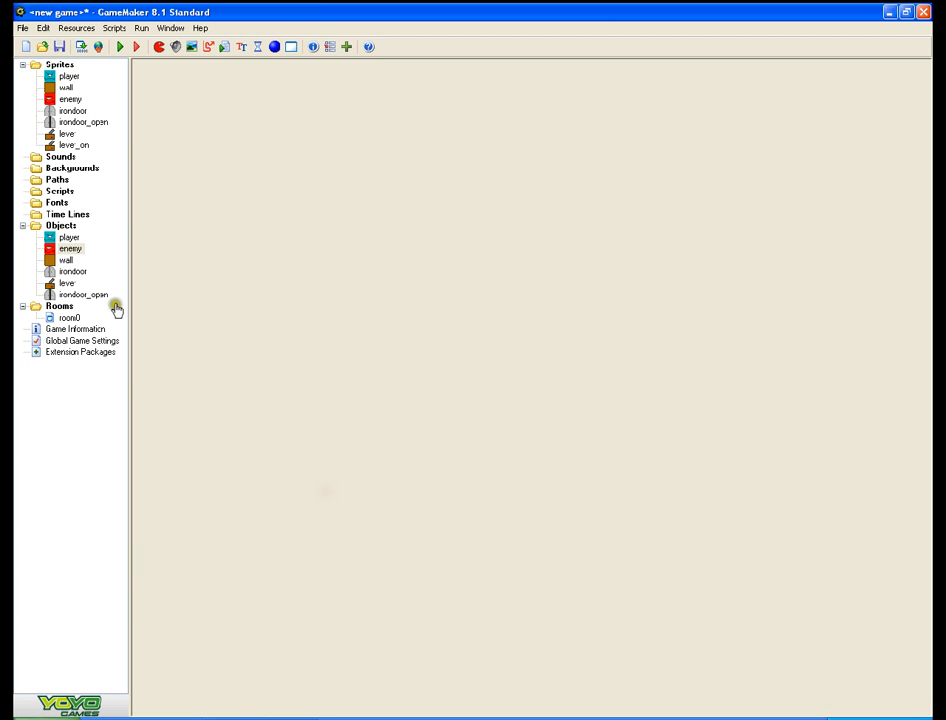
pyautogui.doubleClick(67, 237)
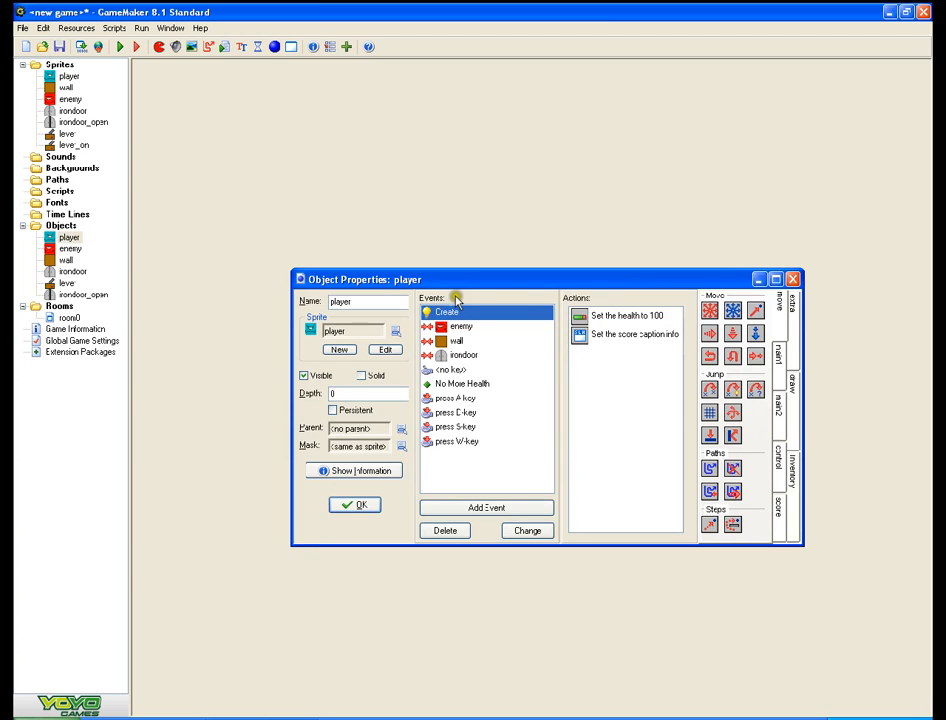
pyautogui.click(538, 328)
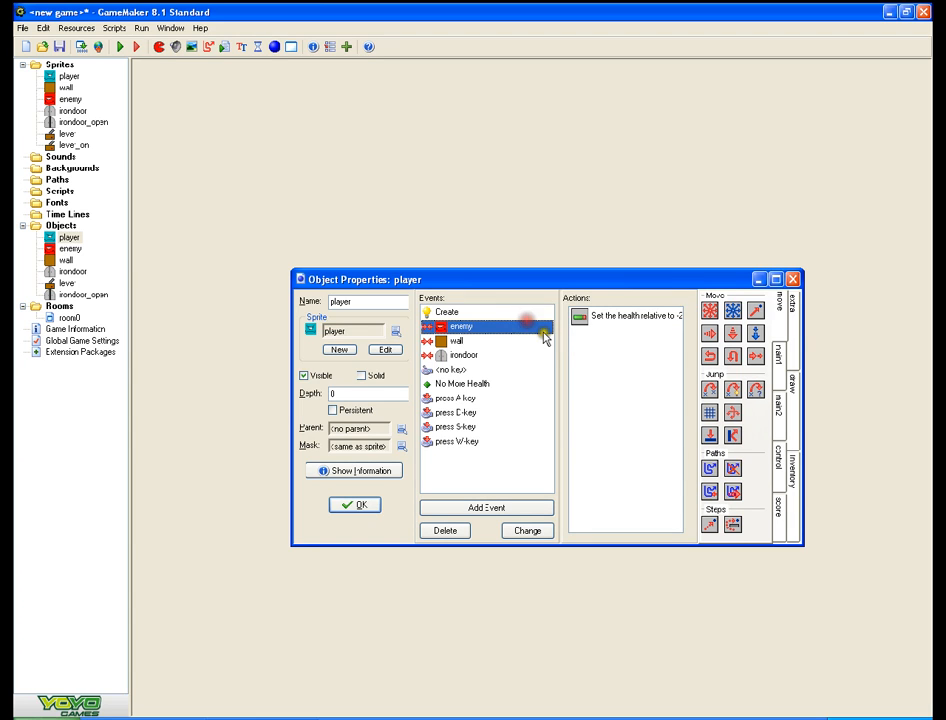
pyautogui.doubleClick(645, 318)
pyautogui.click(470, 334)
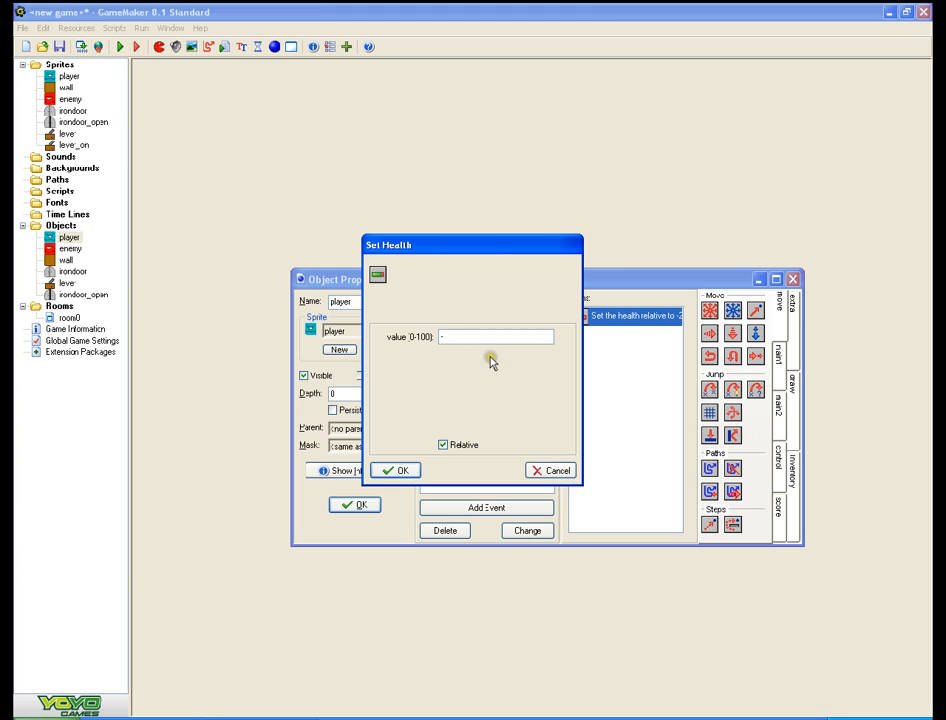
pyautogui.click(395, 470)
pyautogui.click(356, 502)
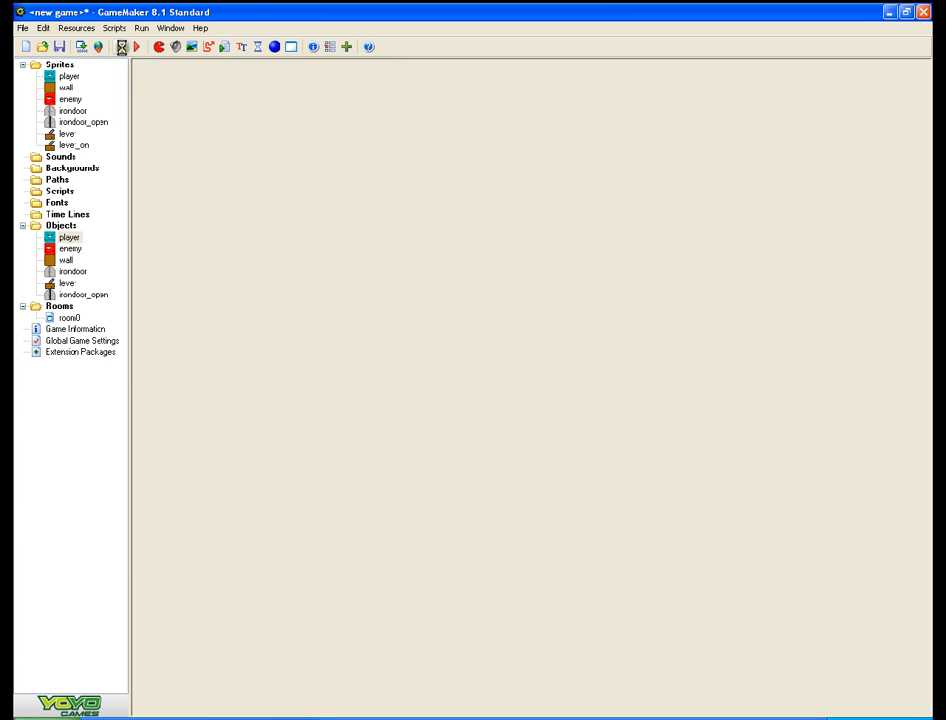
# - Run the game and steer the blue player up and over the top of the inner wall to its west side
pyautogui.click(120, 46)
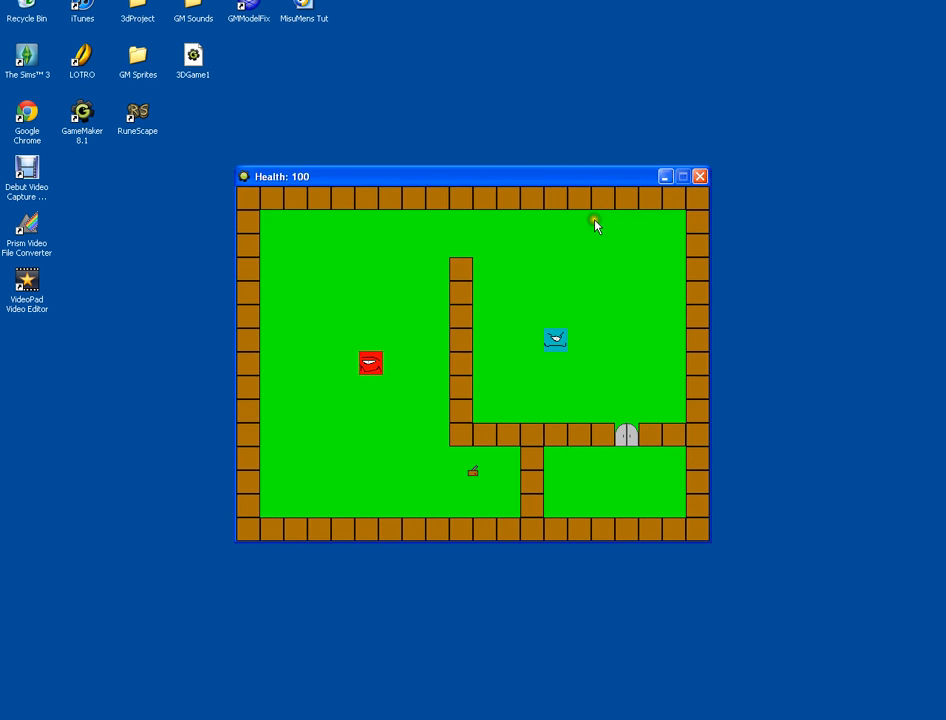
pyautogui.press('Up')
pyautogui.press('Left')
pyautogui.press('Up')
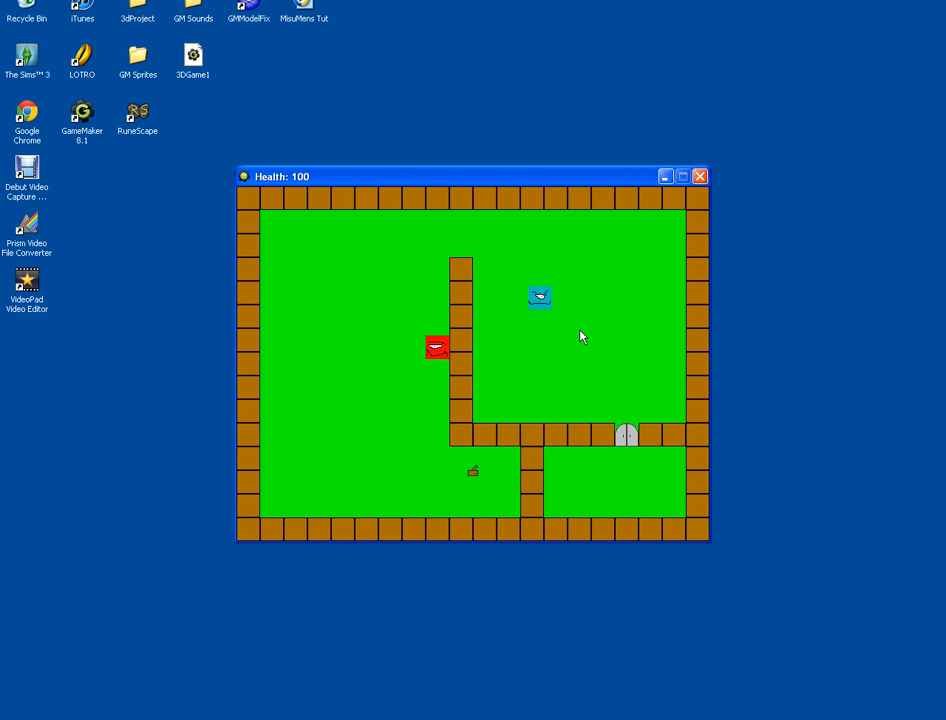
pyautogui.press('Left')
pyautogui.press('Up')
pyautogui.press('Left')
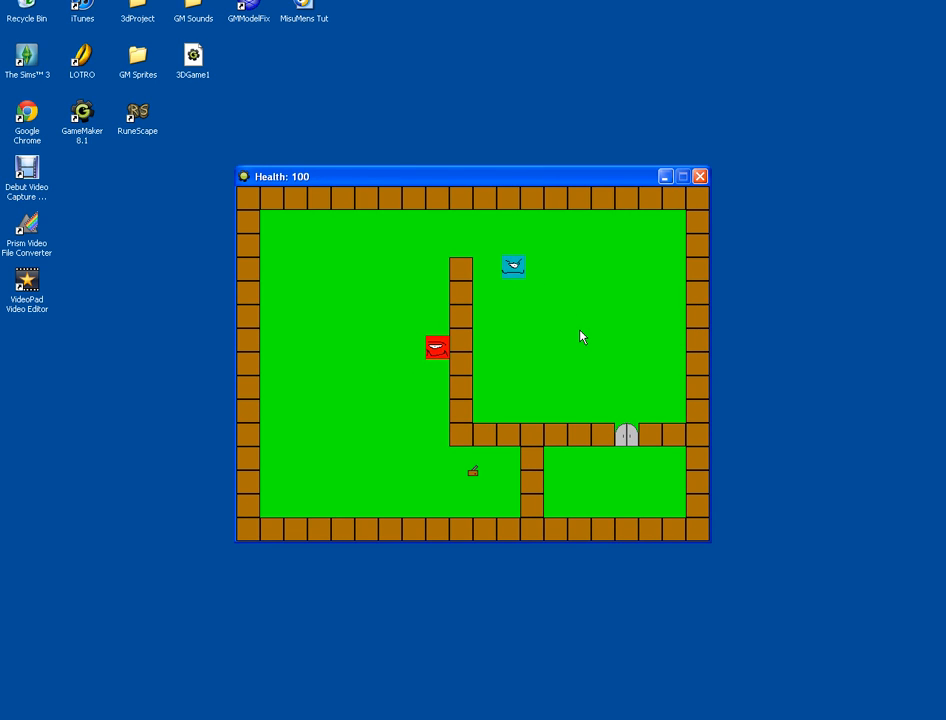
pyautogui.press('Up')
pyautogui.press('Up')
pyautogui.press('Left')
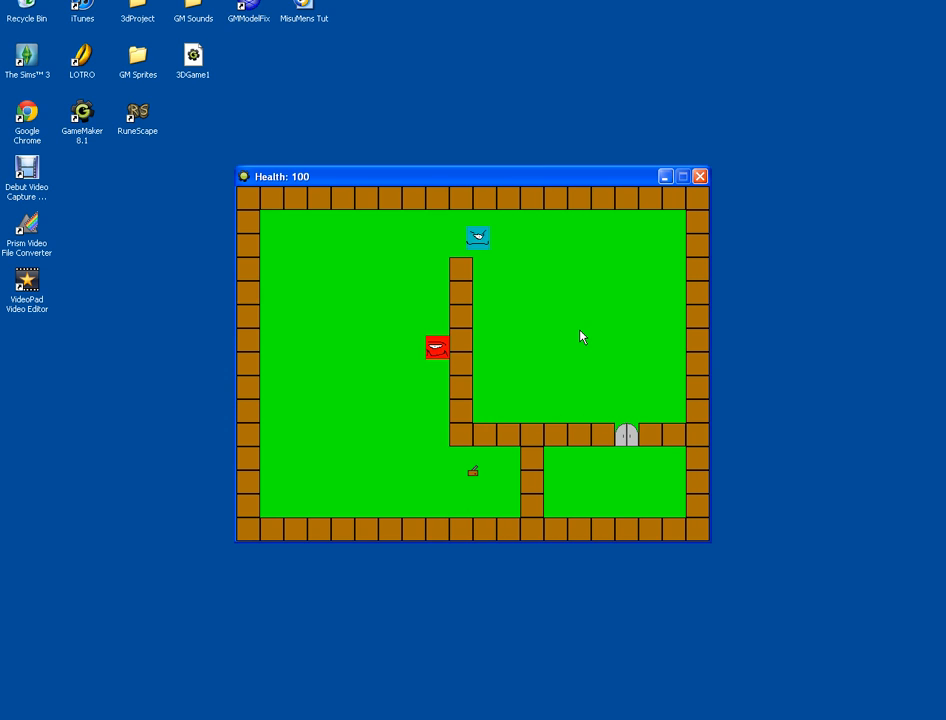
pyautogui.press('Left')
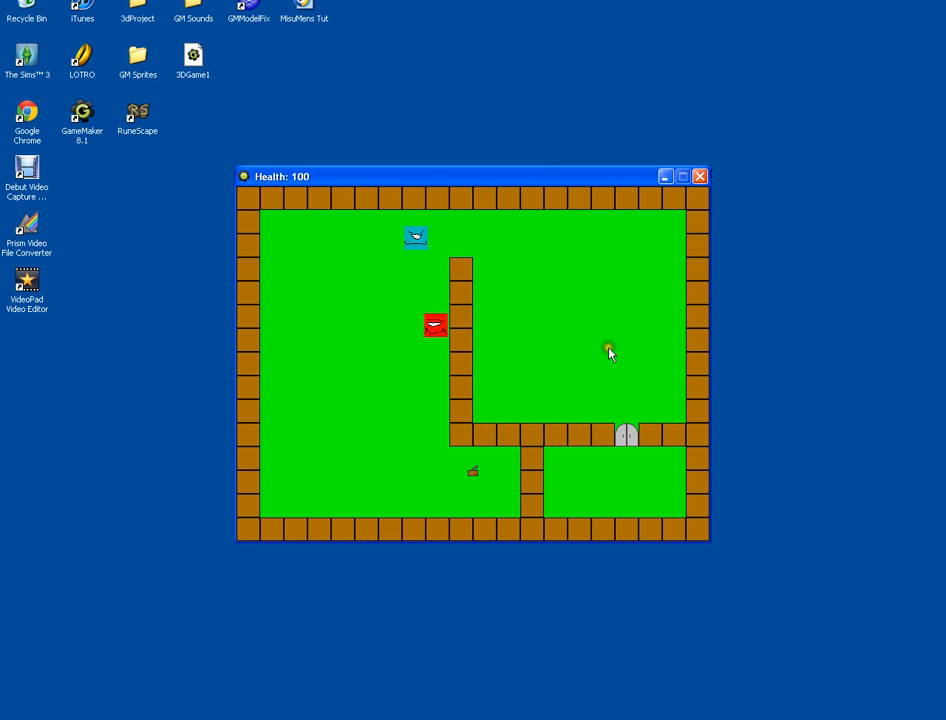
# - Guide the player down the inner wall's west side past the red enemy and across the lever to test the iron door
pyautogui.press('Down')
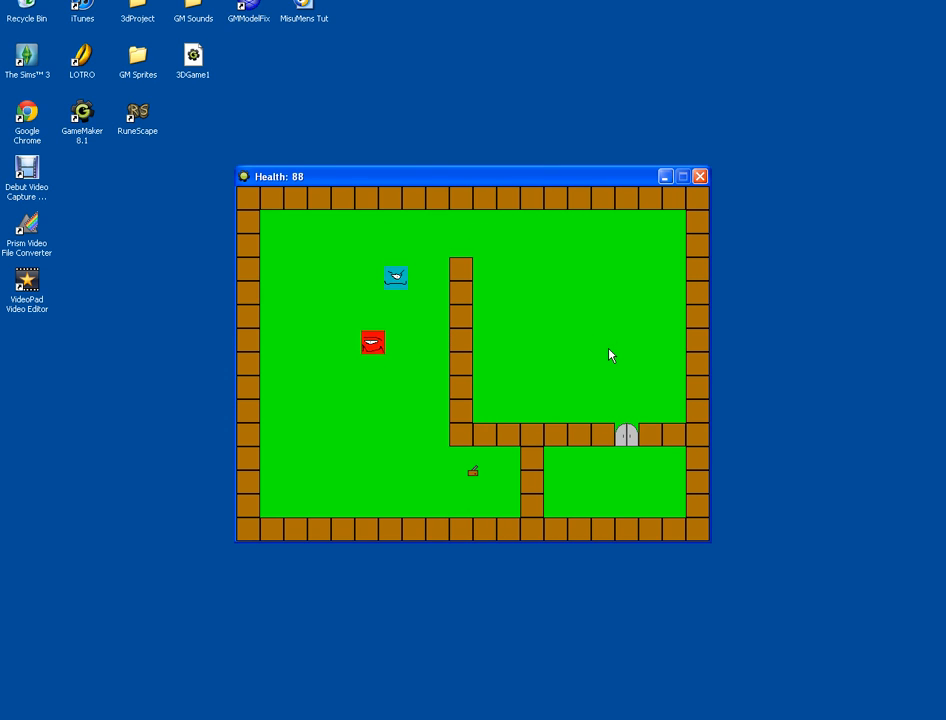
pyautogui.press('Down')
pyautogui.press('Right')
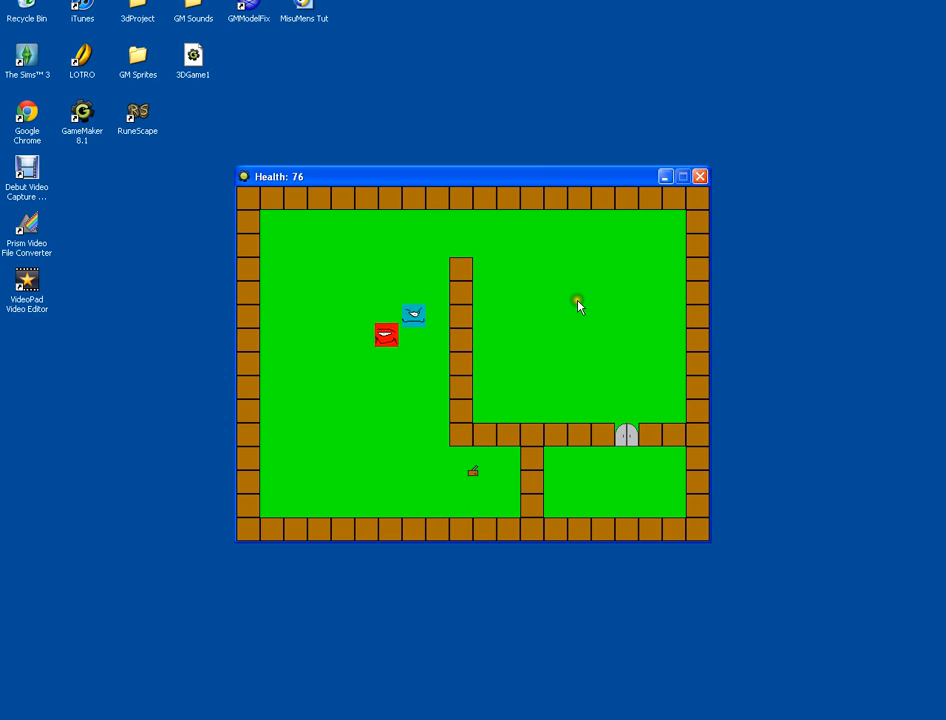
pyautogui.press('Down')
pyautogui.press('Down')
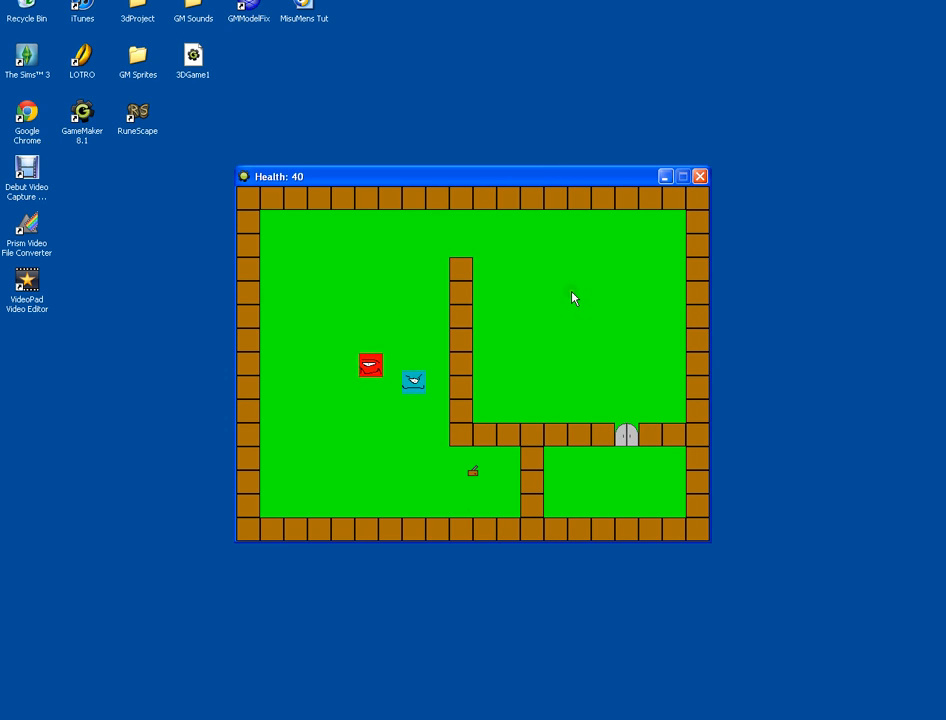
pyautogui.press('Down')
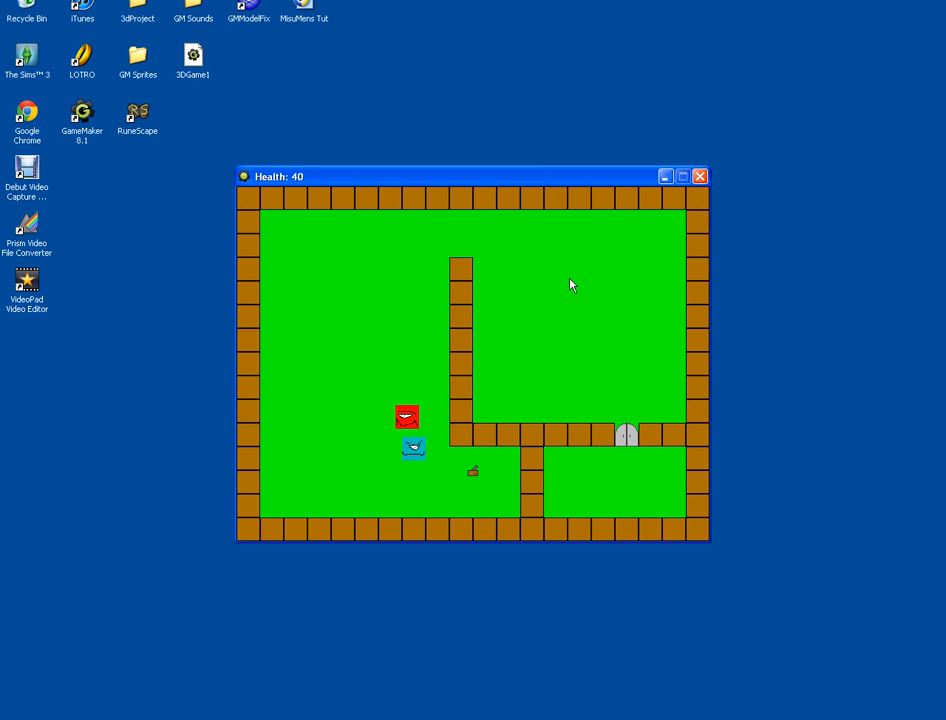
pyautogui.press('Right')
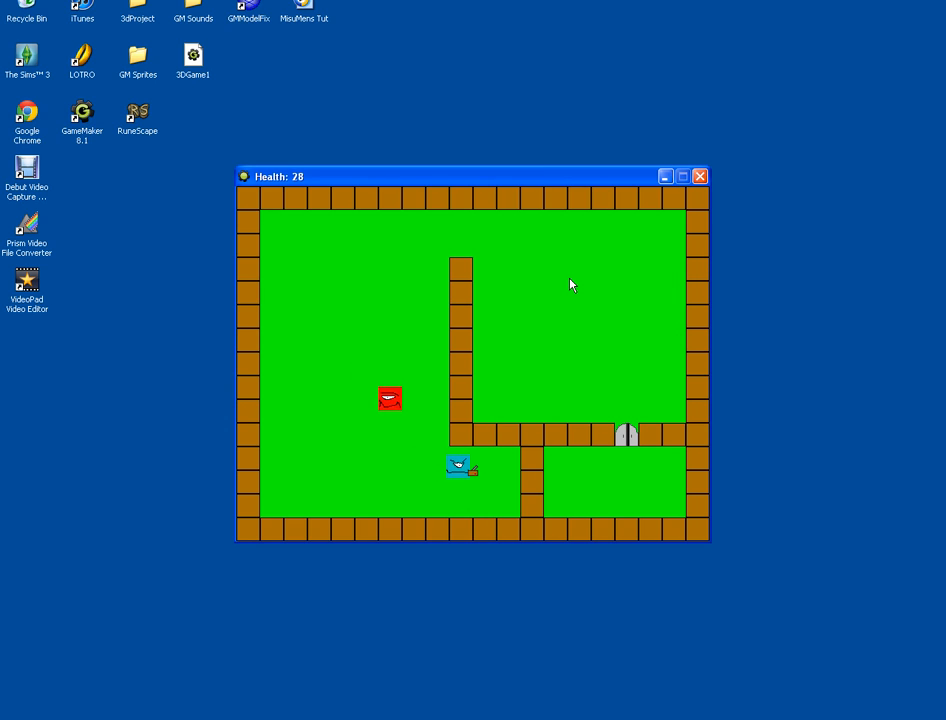
pyautogui.press('Right')
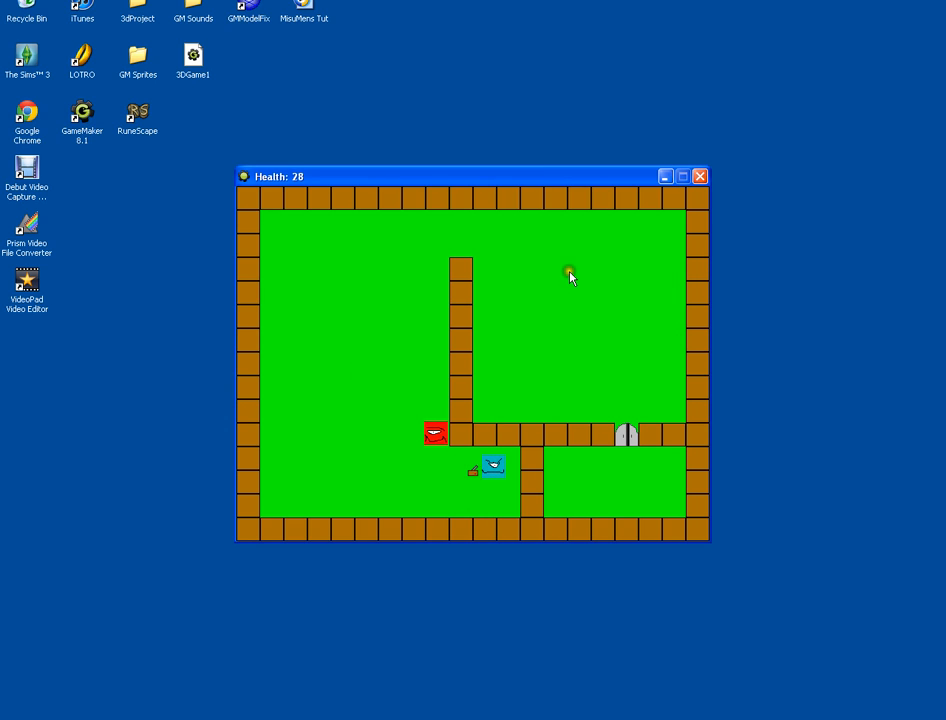
# - Lead the player back west from the lever and up toward the red enemy to test losing all health
pyautogui.press('Left')
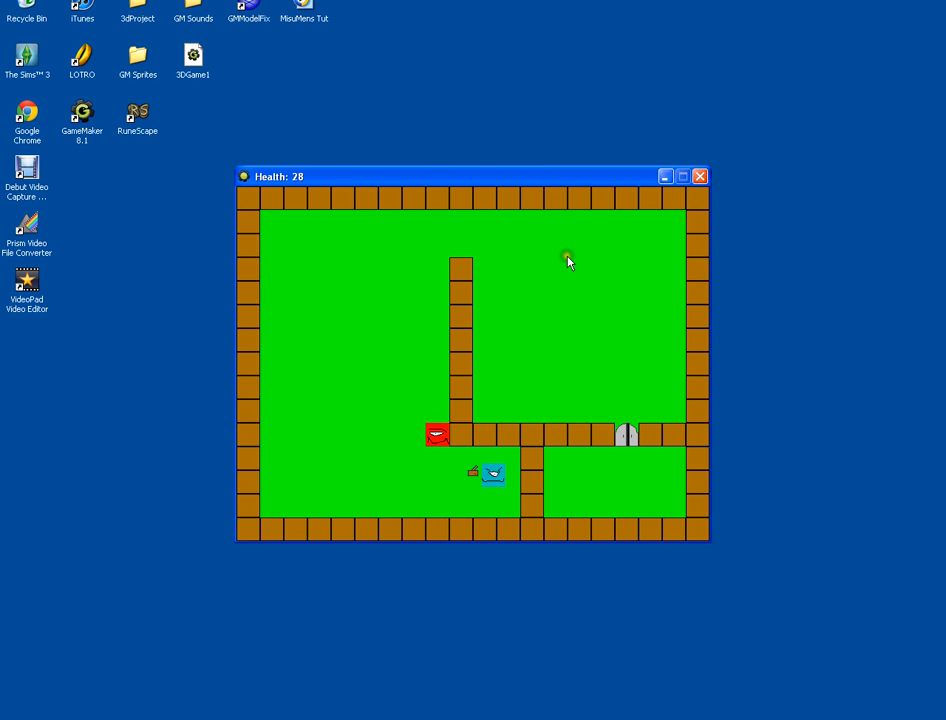
pyautogui.press('Left')
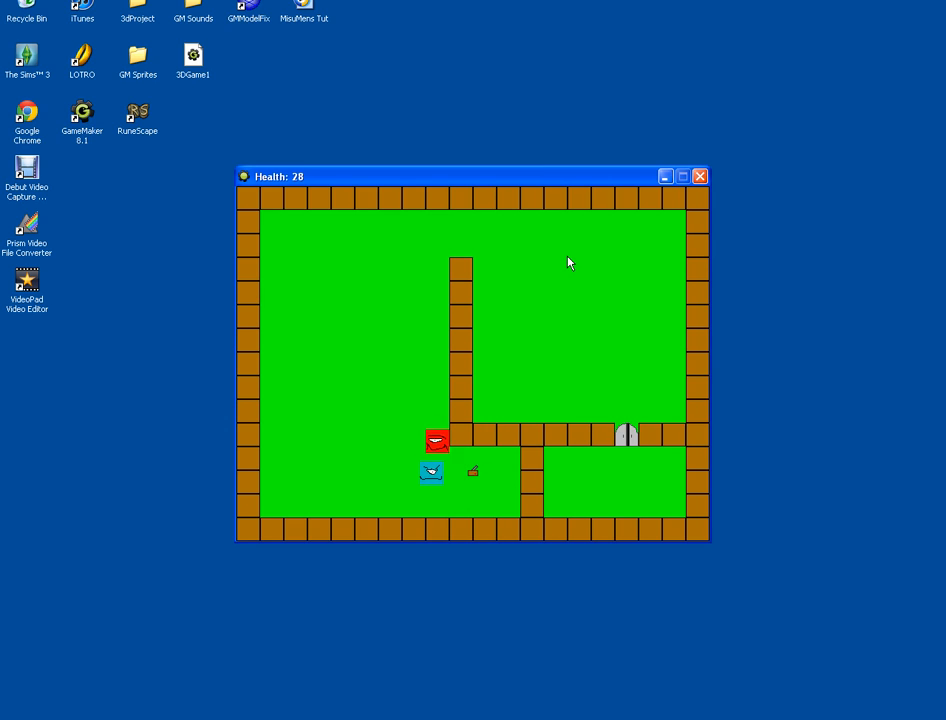
pyautogui.press('Up')
pyautogui.press('Left')
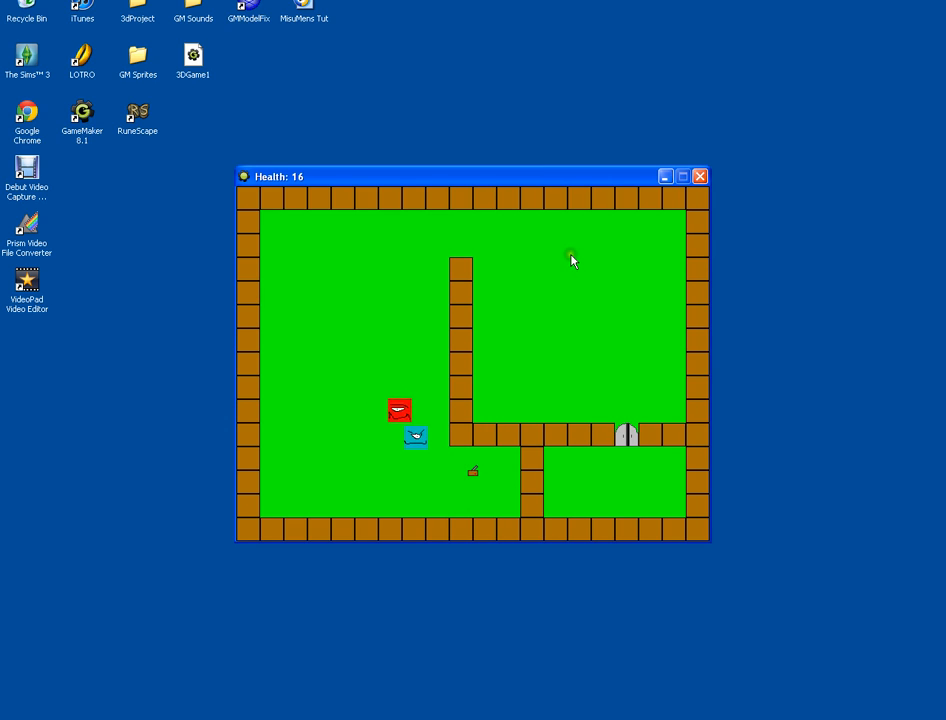
pyautogui.press('Up')
pyautogui.press('Right')
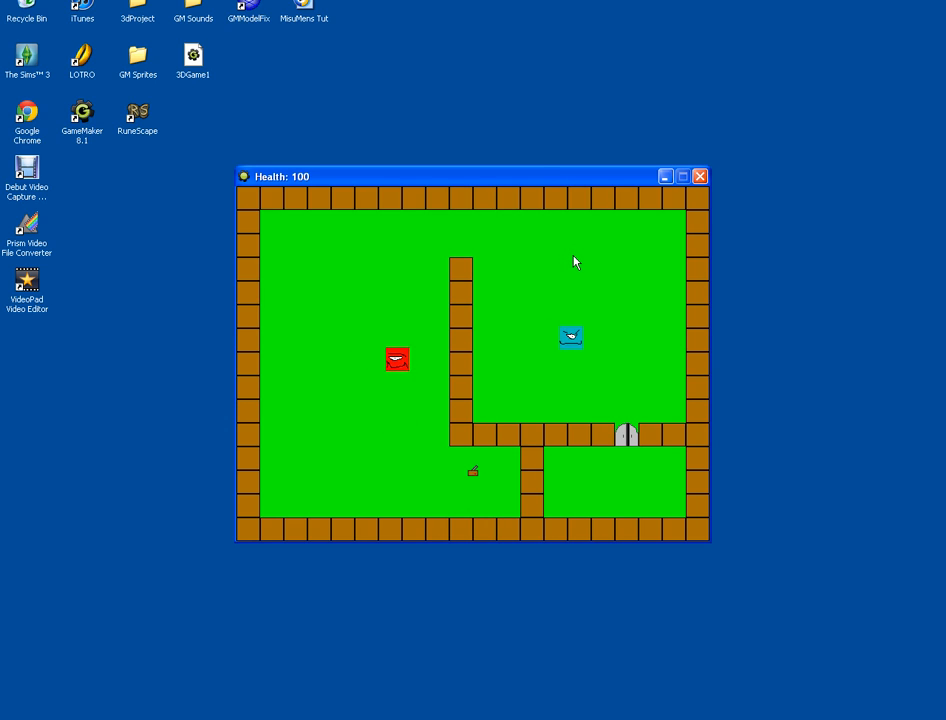
# - Test moving the player through the open iron door into the lower room, and quit the game
pyautogui.press('Down')
pyautogui.press('Right')
pyautogui.press('Right')
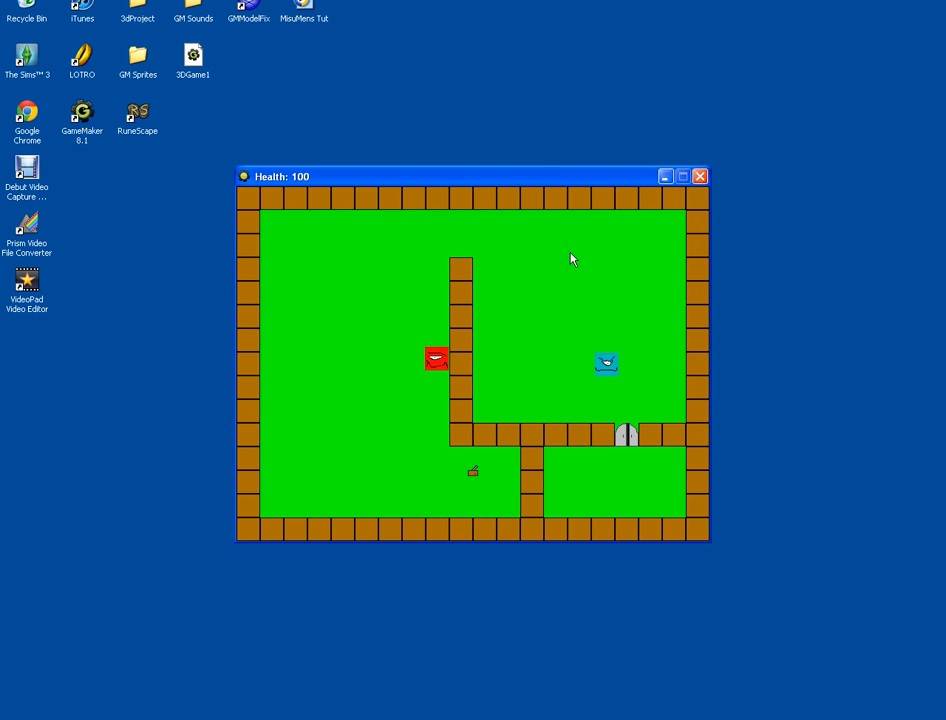
pyautogui.press('Down')
pyautogui.press('Right')
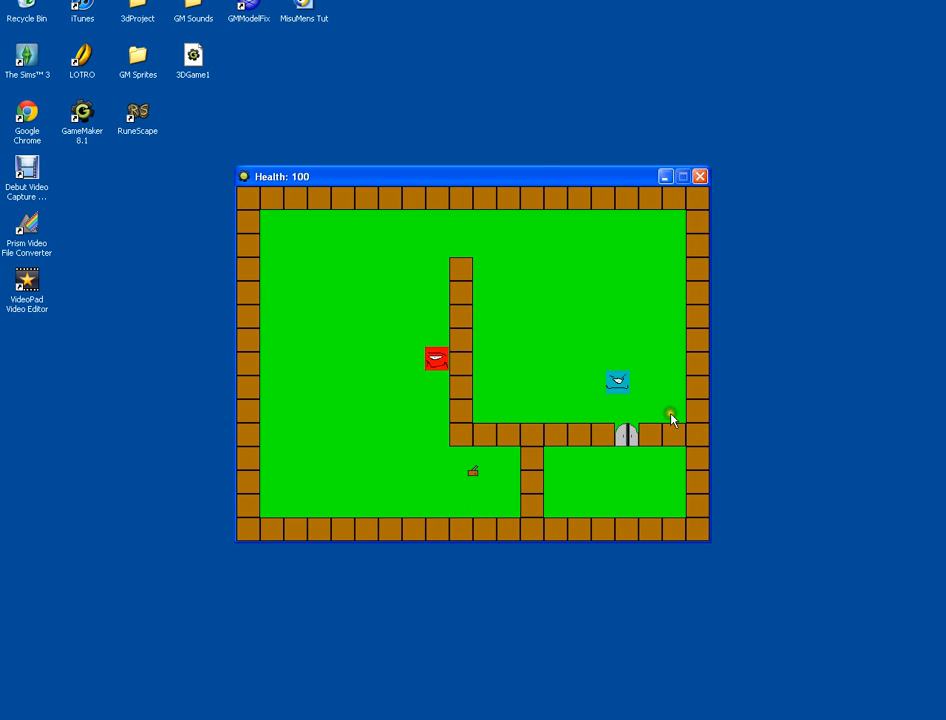
pyautogui.press('Right')
pyautogui.press('Down')
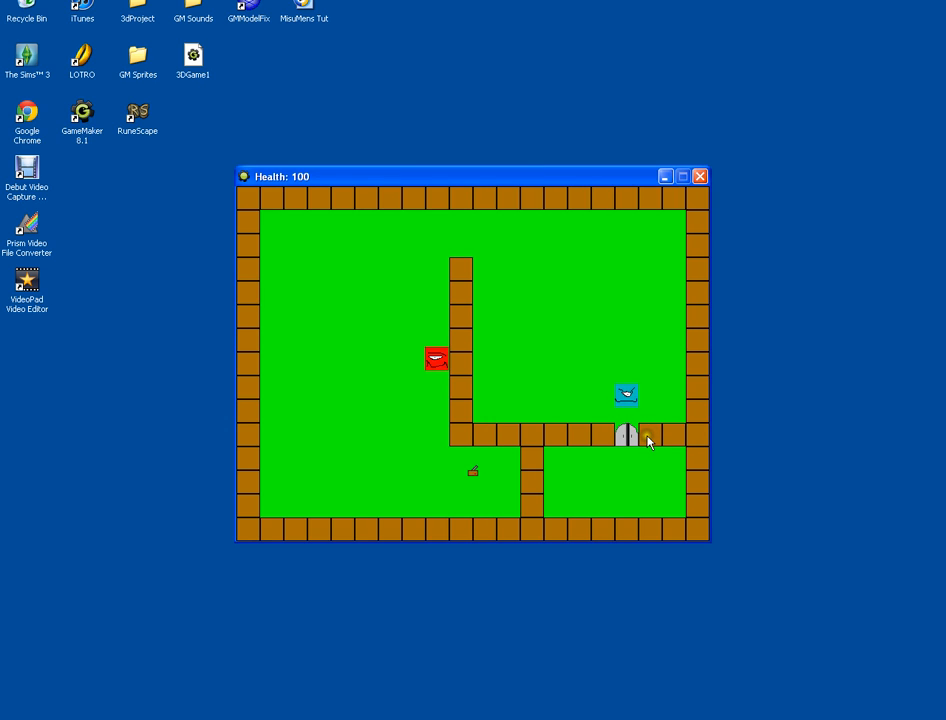
pyautogui.press('Down')
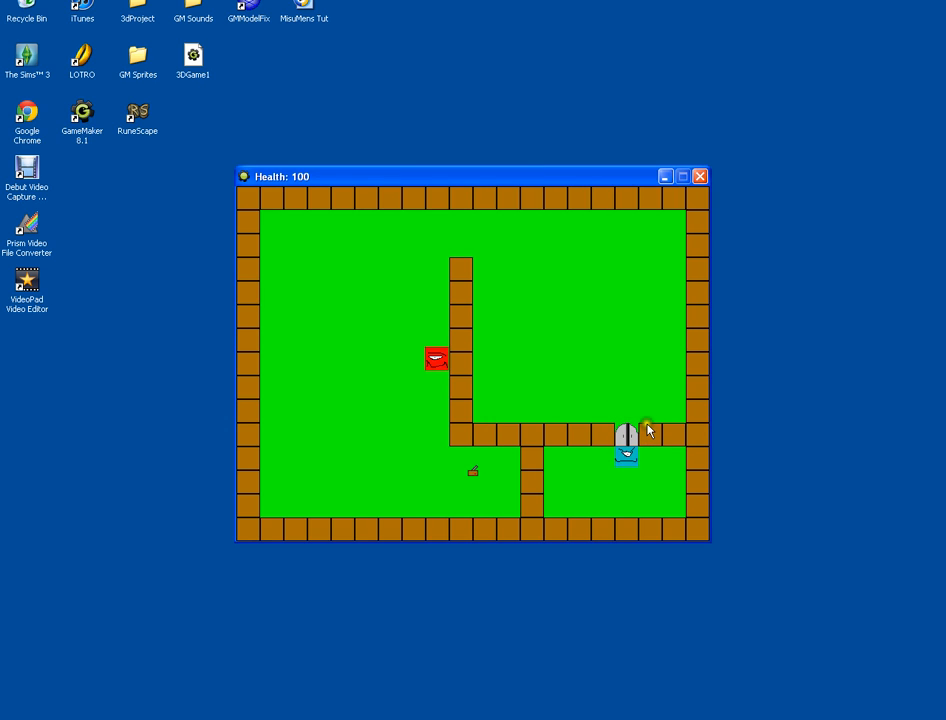
pyautogui.press('Down')
pyautogui.press('Left')
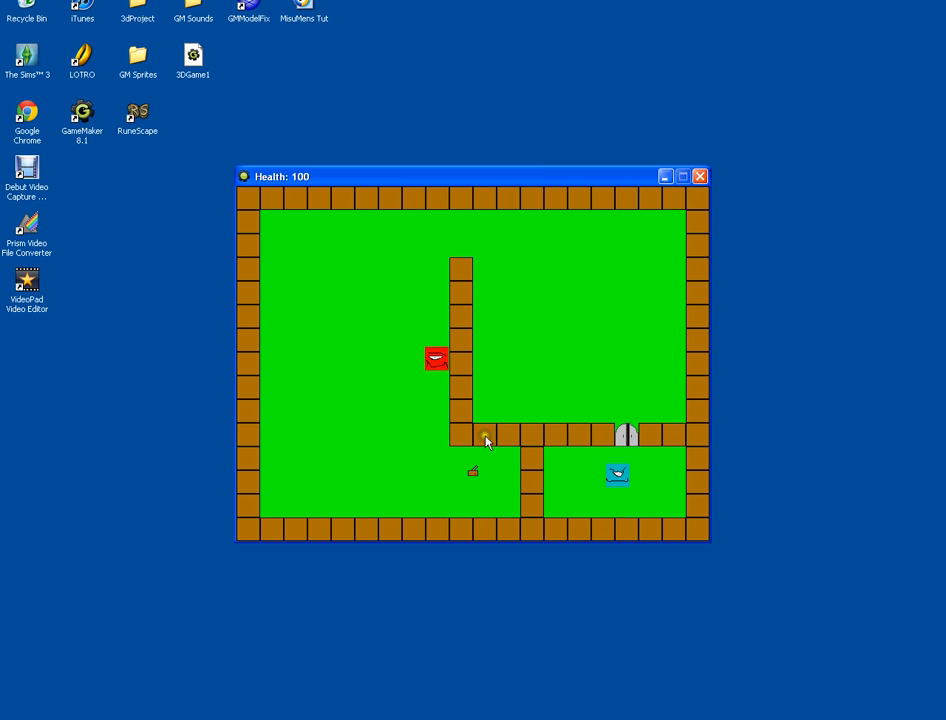
pyautogui.click(701, 176)
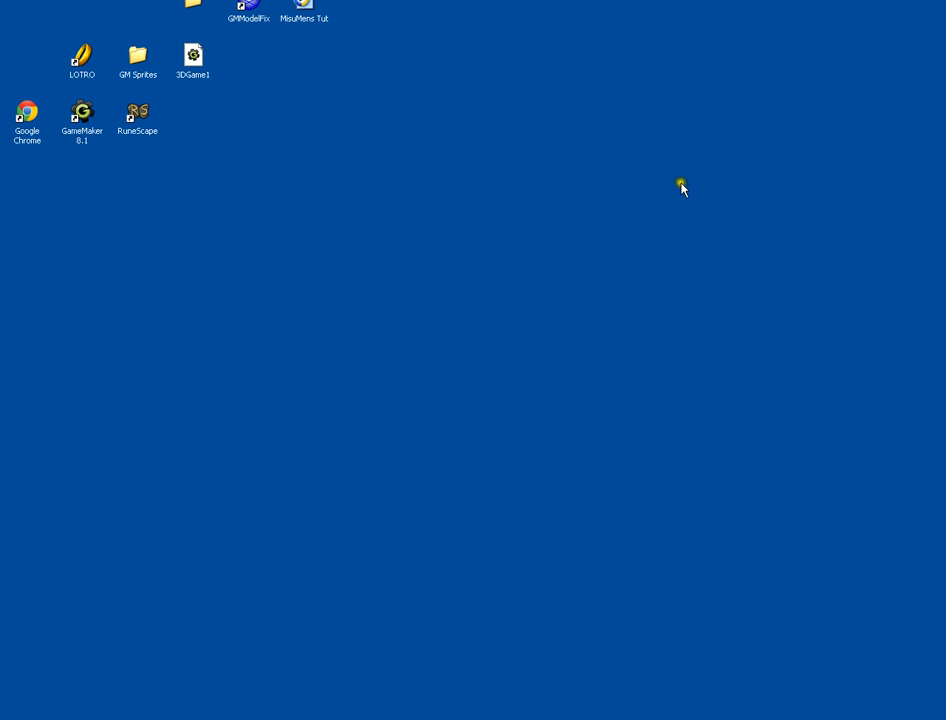
# - Run the game again and test walking the player down through the closed iron door without touching the lever
pyautogui.click(116, 46)
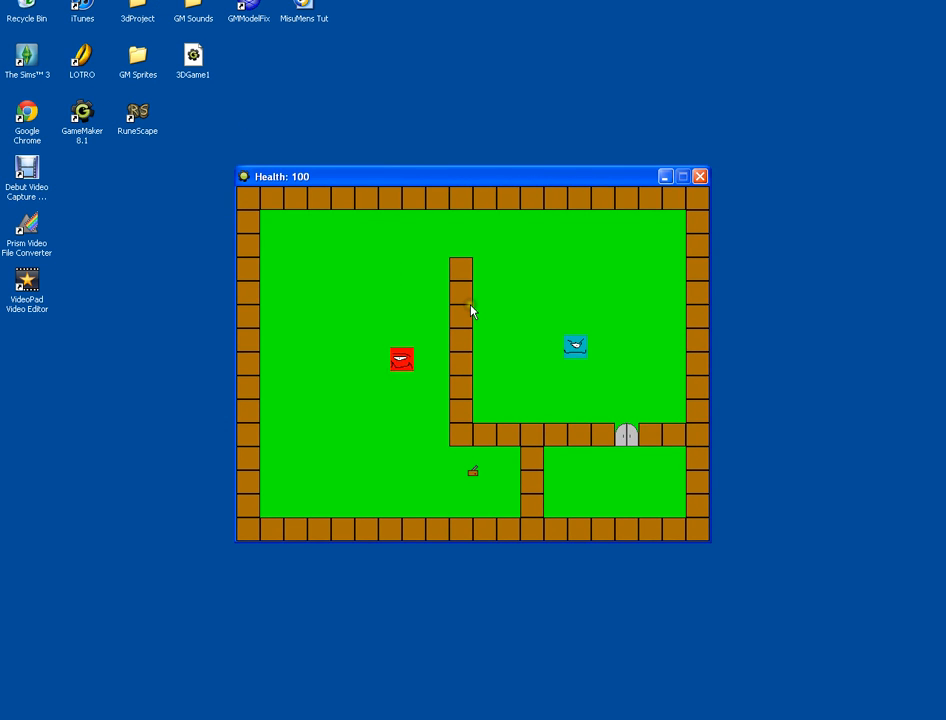
pyautogui.press('Down')
pyautogui.press('Right')
pyautogui.press('Down')
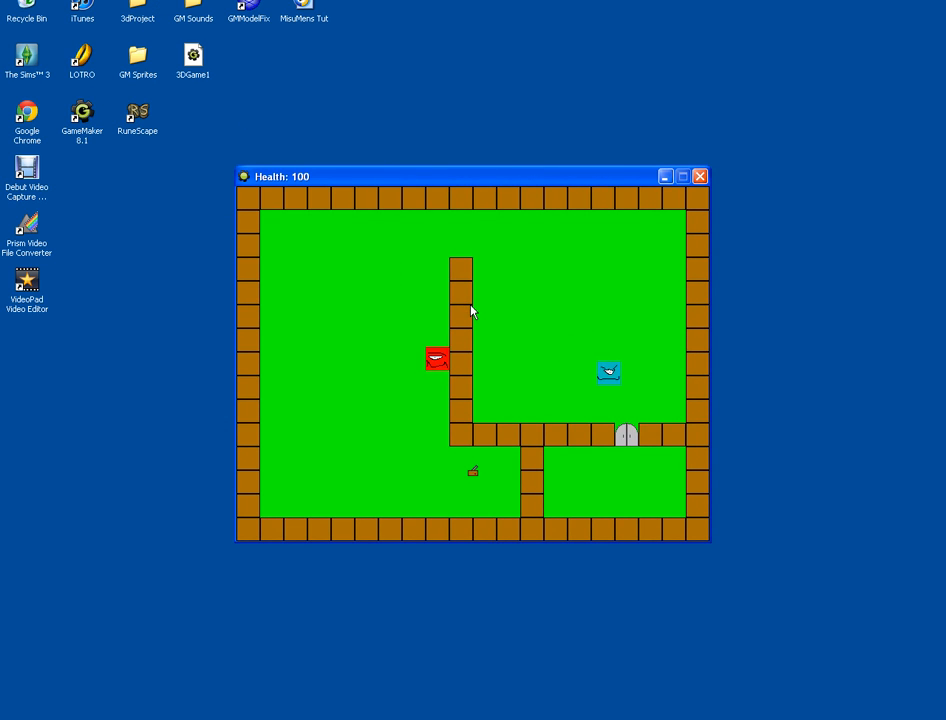
pyautogui.press('Right')
pyautogui.press('Down')
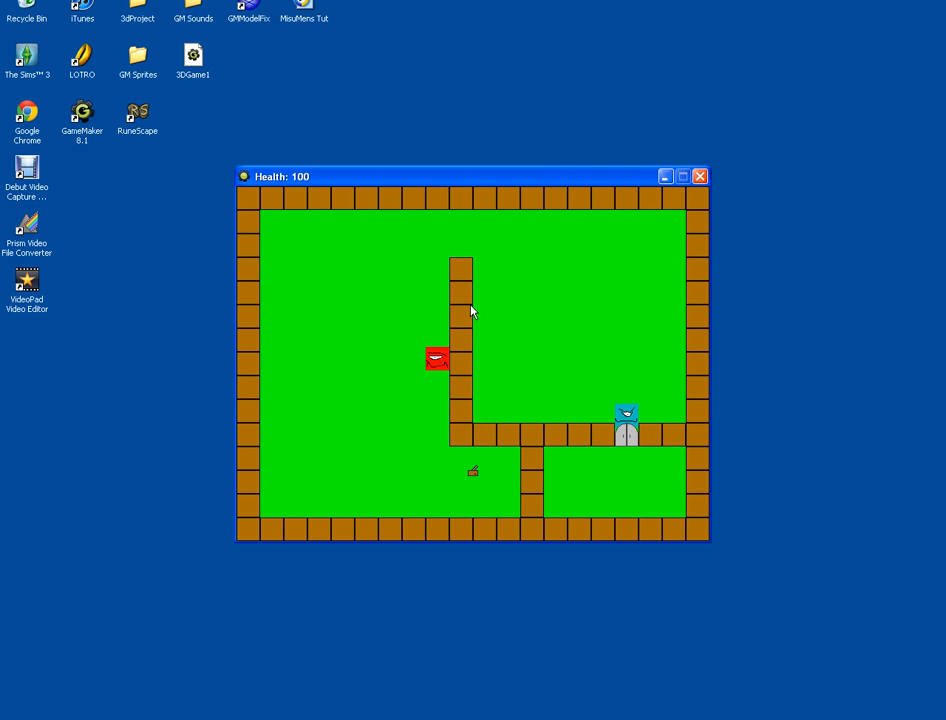
pyautogui.press('Down')
pyautogui.click(528, 349)
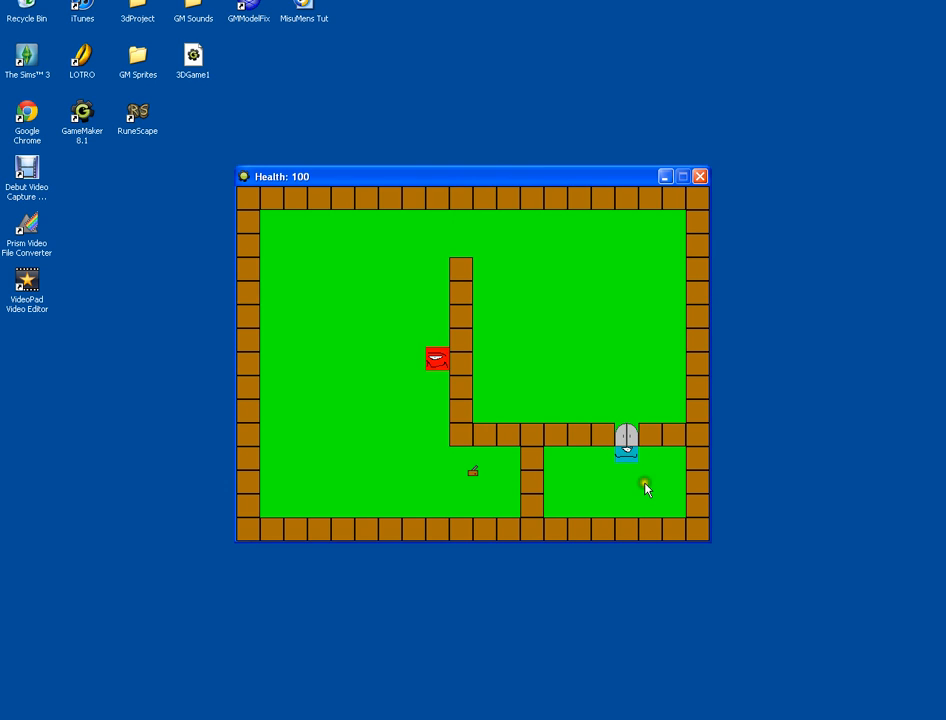
pyautogui.press('Down')
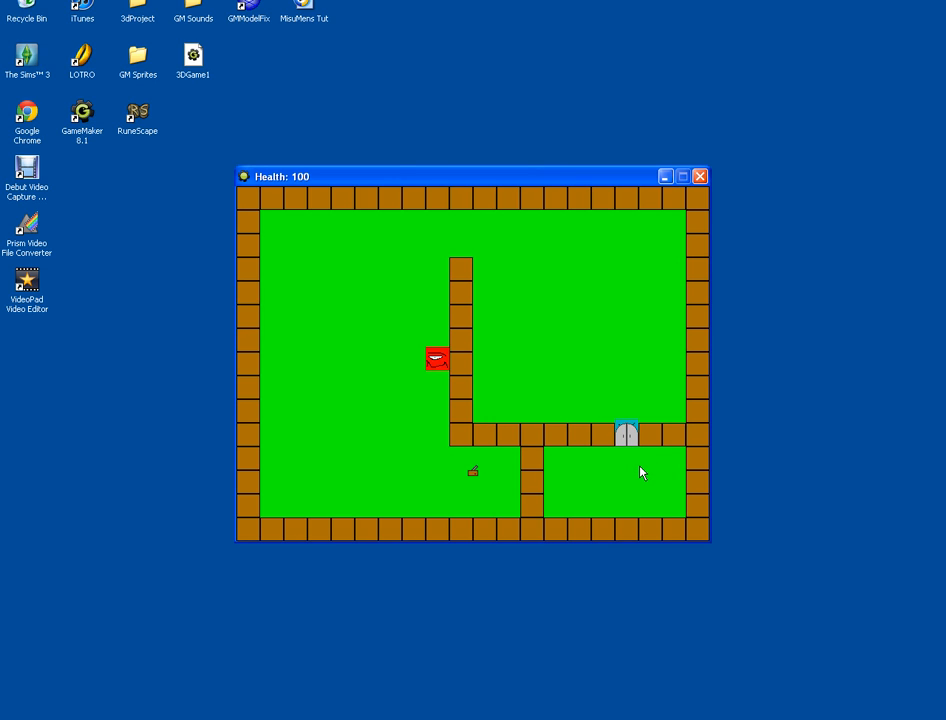
# - Move the player back up out of the iron door and west along the wall, and quit the game
pyautogui.press('Up')
pyautogui.press('Up')
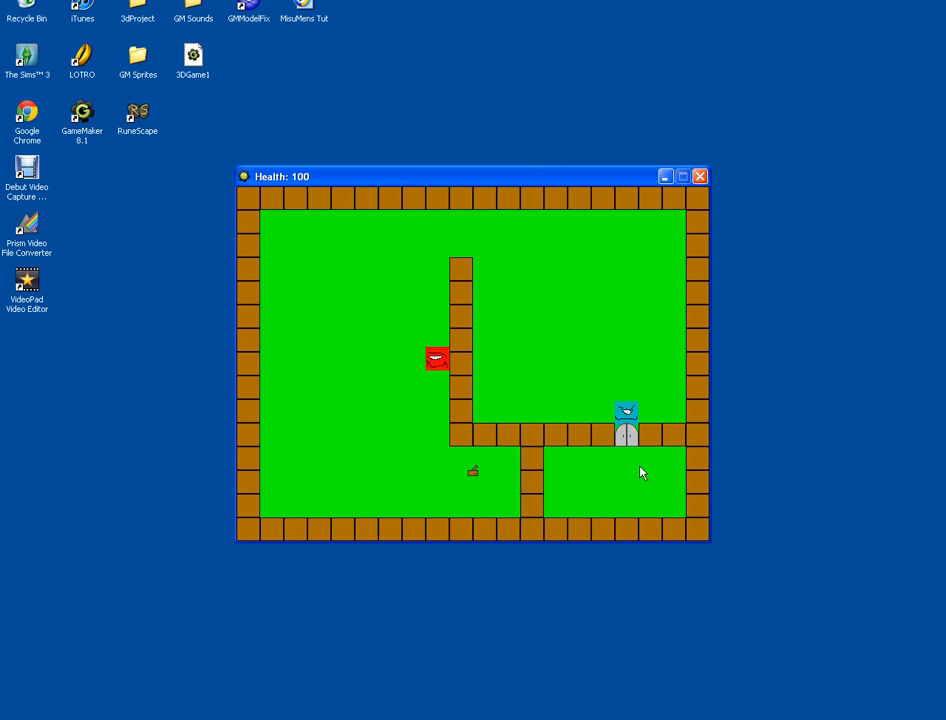
pyautogui.press('Left')
pyautogui.press('Left')
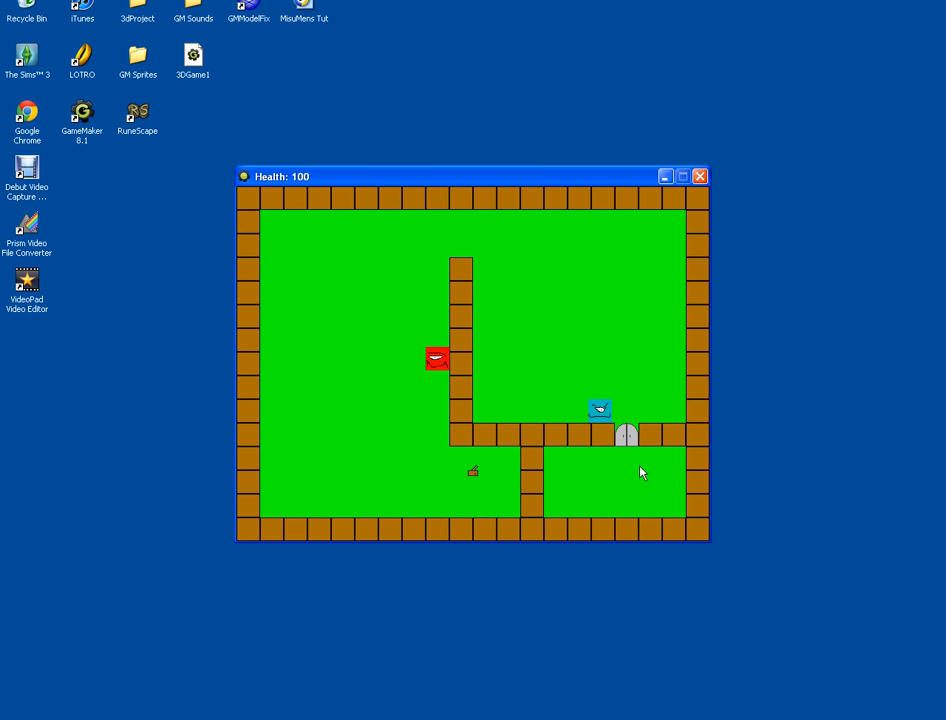
pyautogui.press('Escape')
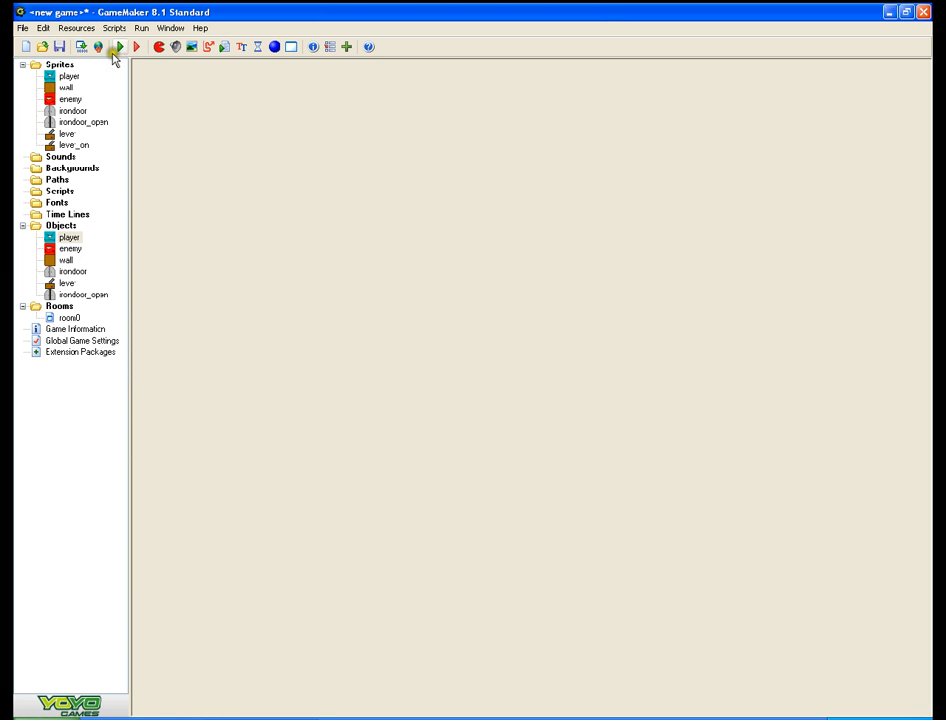
# - Check the irondoor object, then review the player's enemy, wall and irondoor collision events and the irondoor event's vertical speed action
pyautogui.doubleClick(66, 272)
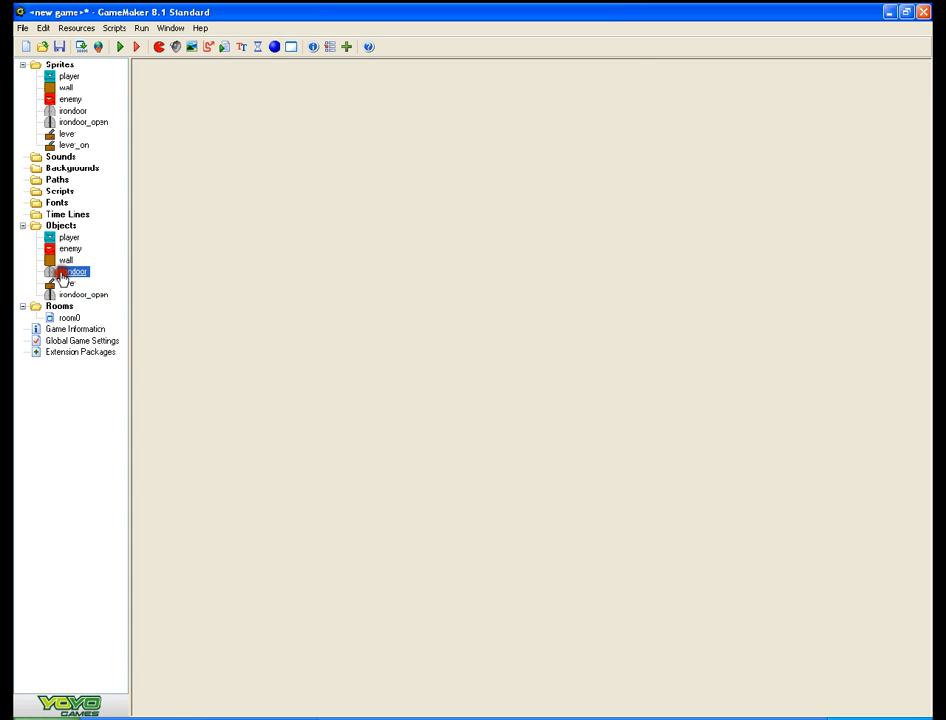
pyautogui.click(186, 297)
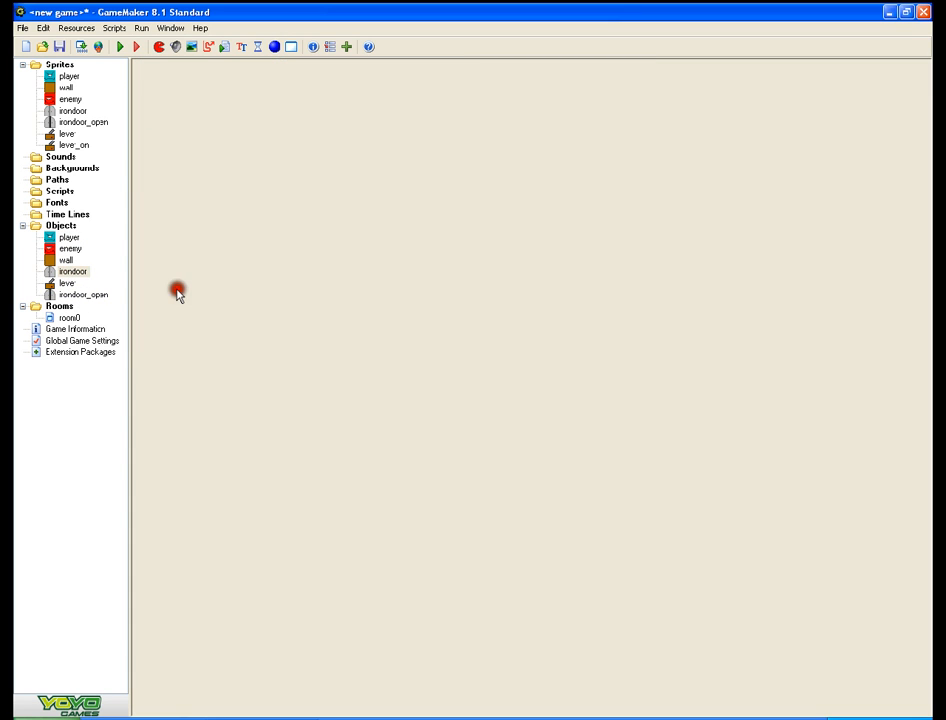
pyautogui.doubleClick(66, 237)
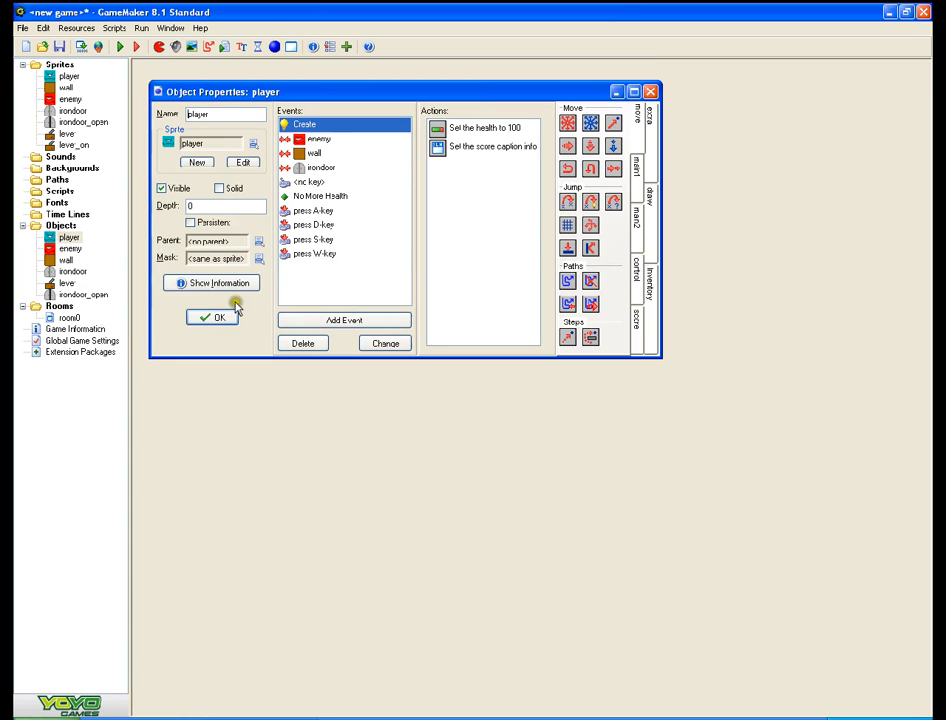
pyautogui.click(316, 138)
pyautogui.click(313, 153)
pyautogui.click(320, 168)
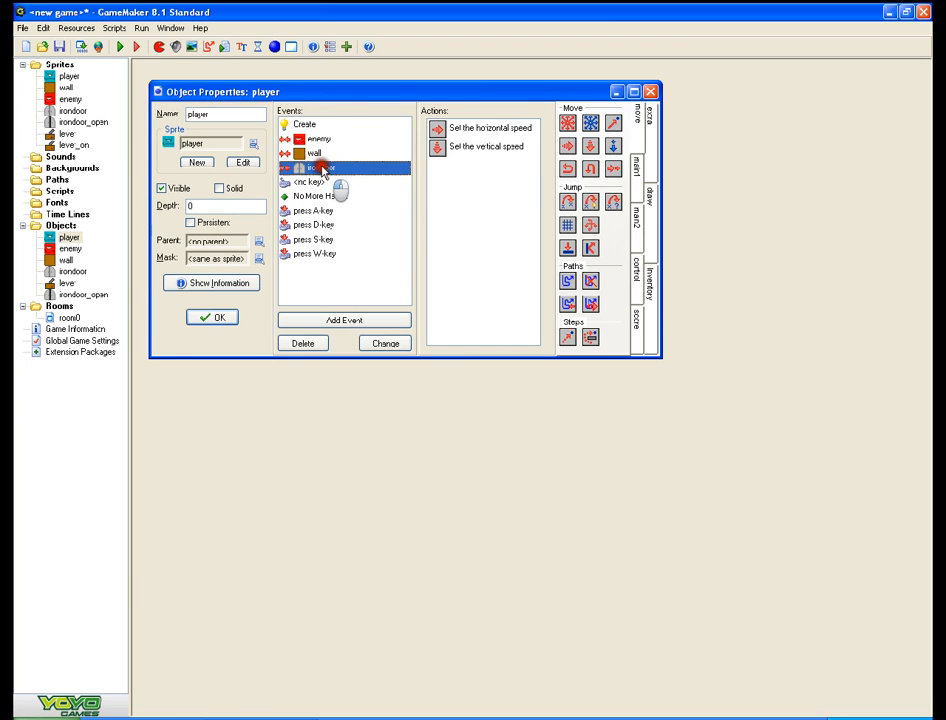
pyautogui.click(321, 138)
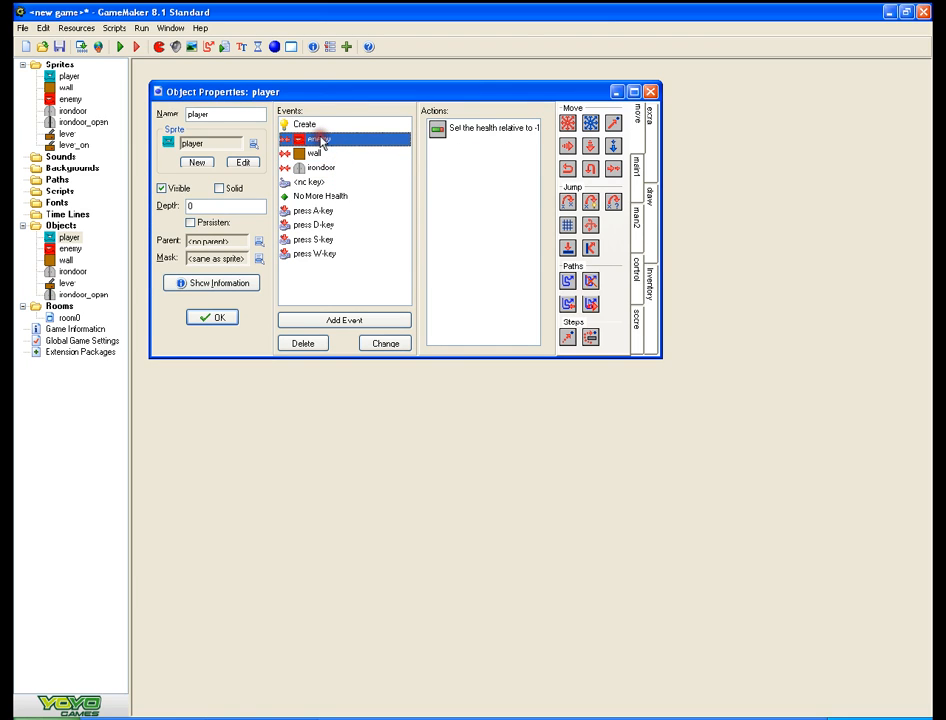
pyautogui.click(321, 153)
pyautogui.click(321, 168)
pyautogui.doubleClick(452, 147)
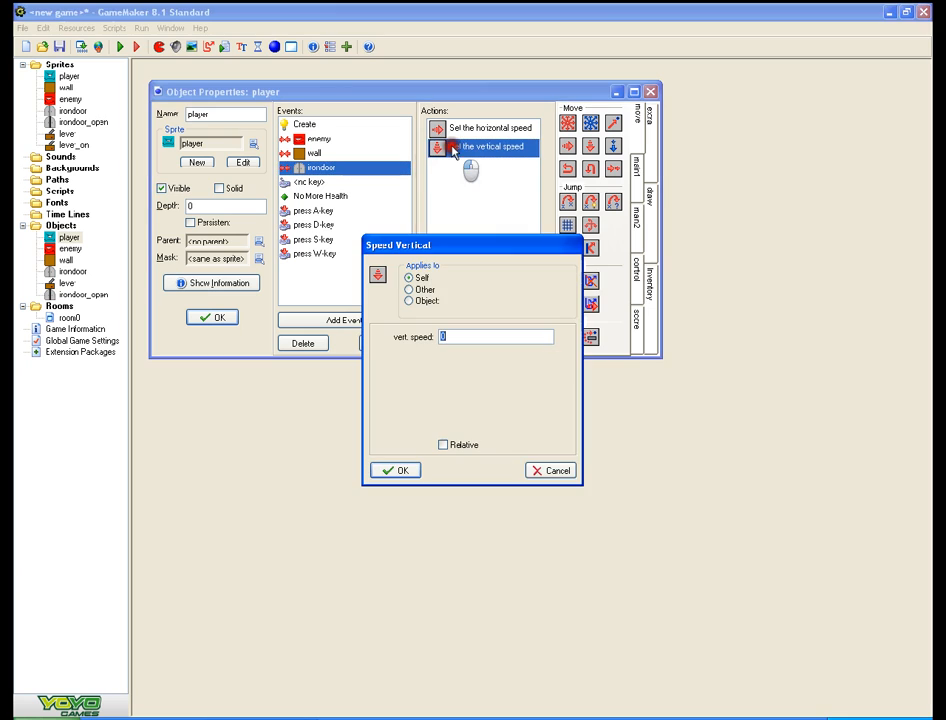
pyautogui.click(392, 470)
pyautogui.click(212, 317)
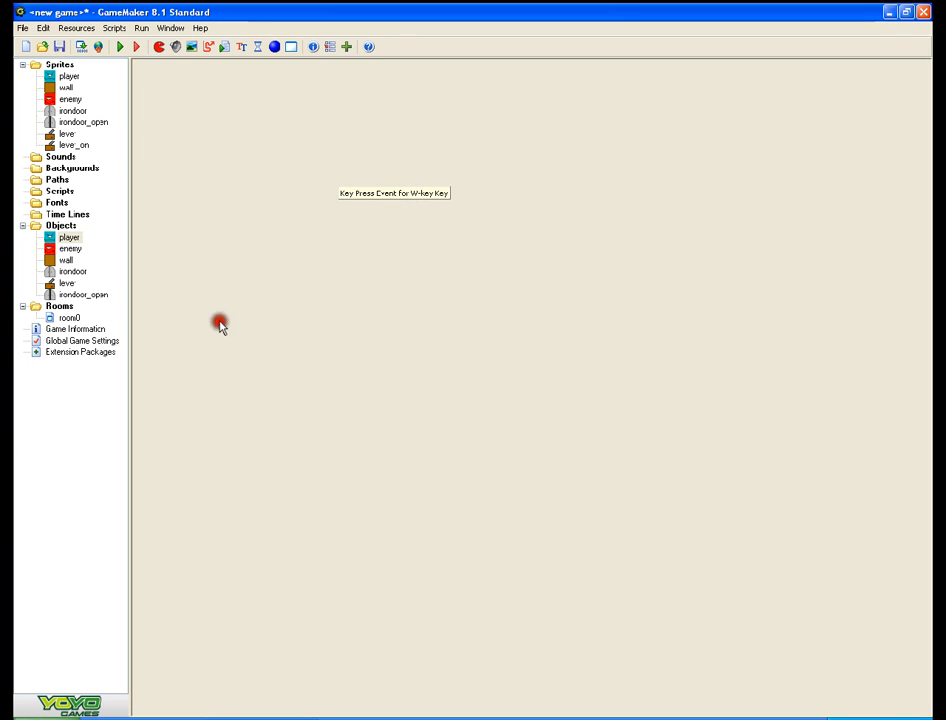
# - Compare the object properties of the wall with those of the irondoor
pyautogui.click(52, 261)
pyautogui.doubleClick(52, 261)
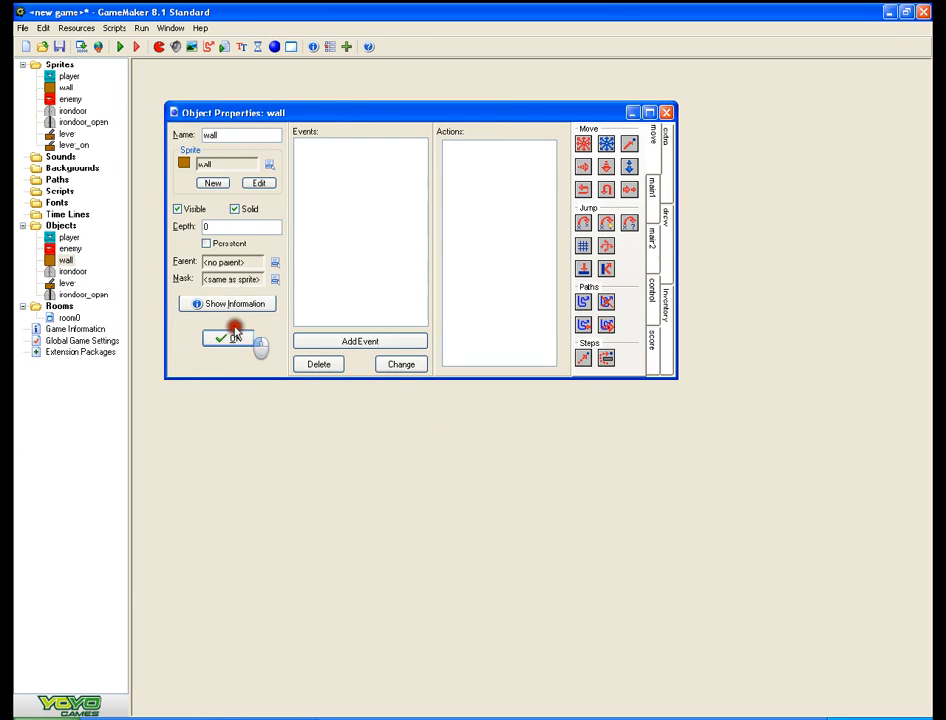
pyautogui.click(232, 336)
pyautogui.click(55, 274)
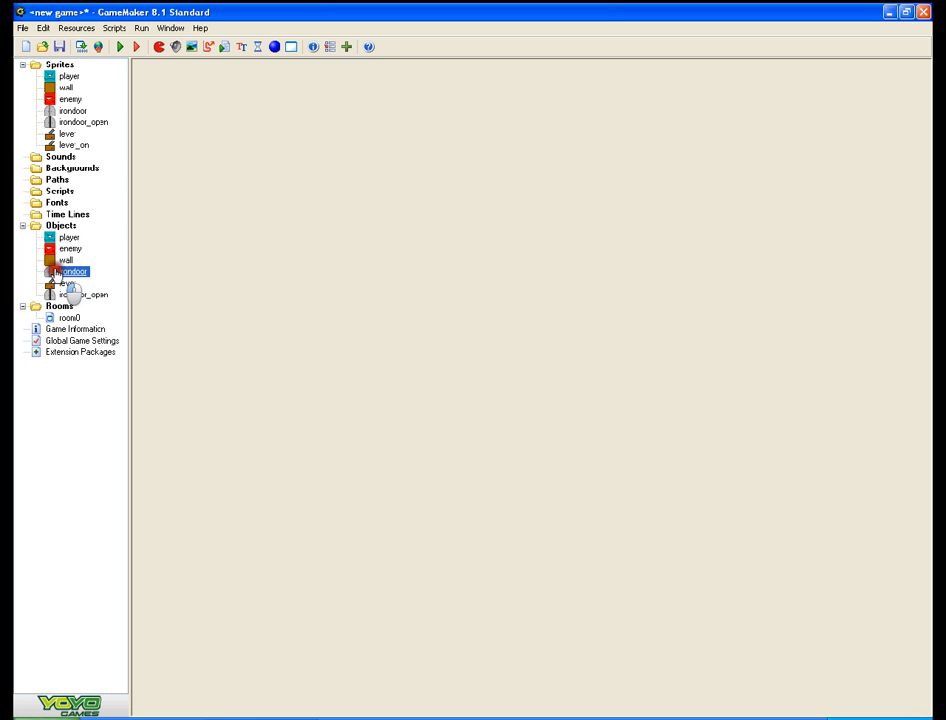
pyautogui.doubleClick(55, 274)
pyautogui.click(232, 357)
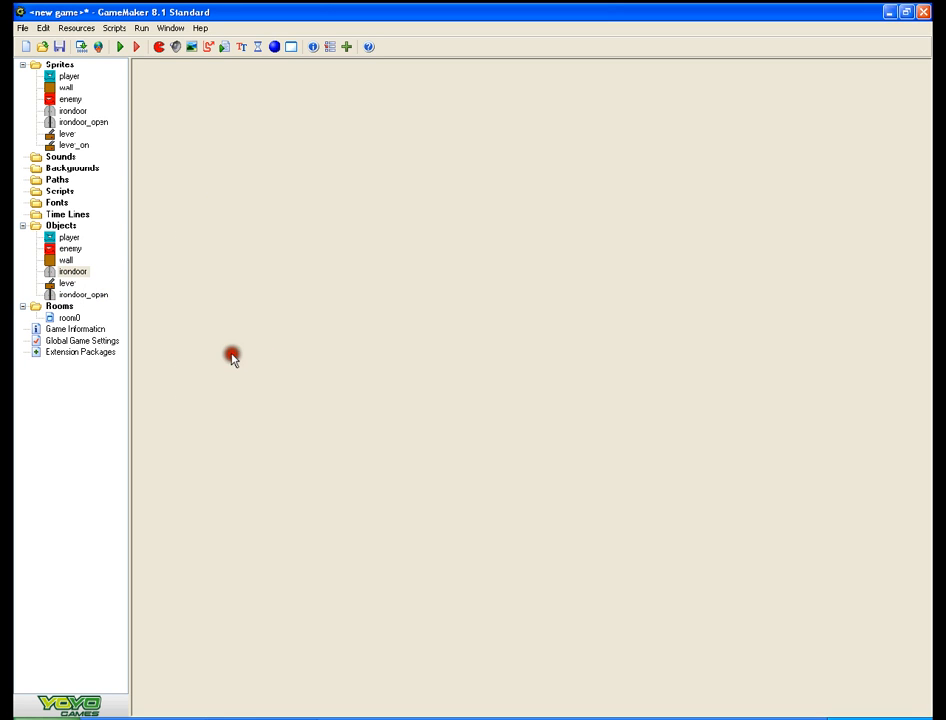
# - Run the game, test walking the player down against the closed iron door without using the lever, and quit
pyautogui.click(118, 46)
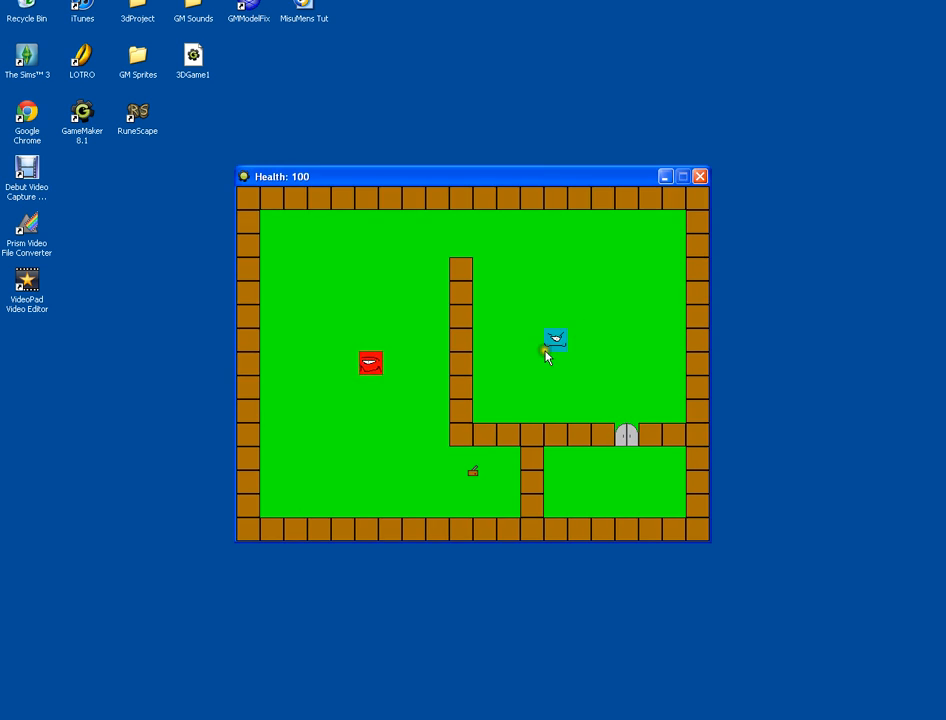
pyautogui.press('Down')
pyautogui.press('Right')
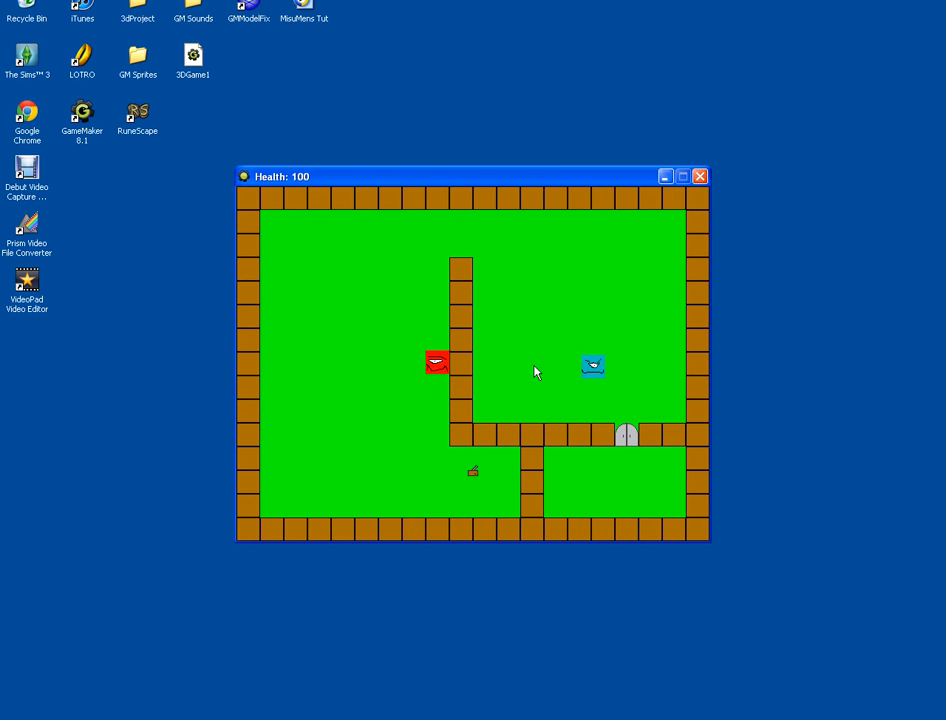
pyautogui.press('Right')
pyautogui.press('Down')
pyautogui.press('Right')
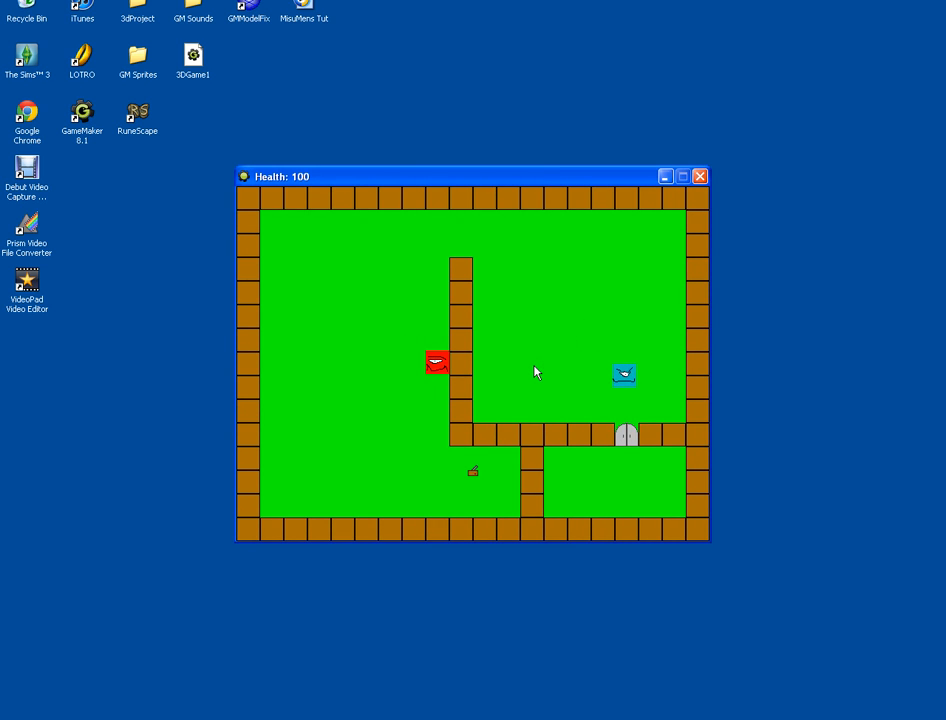
pyautogui.press('Down')
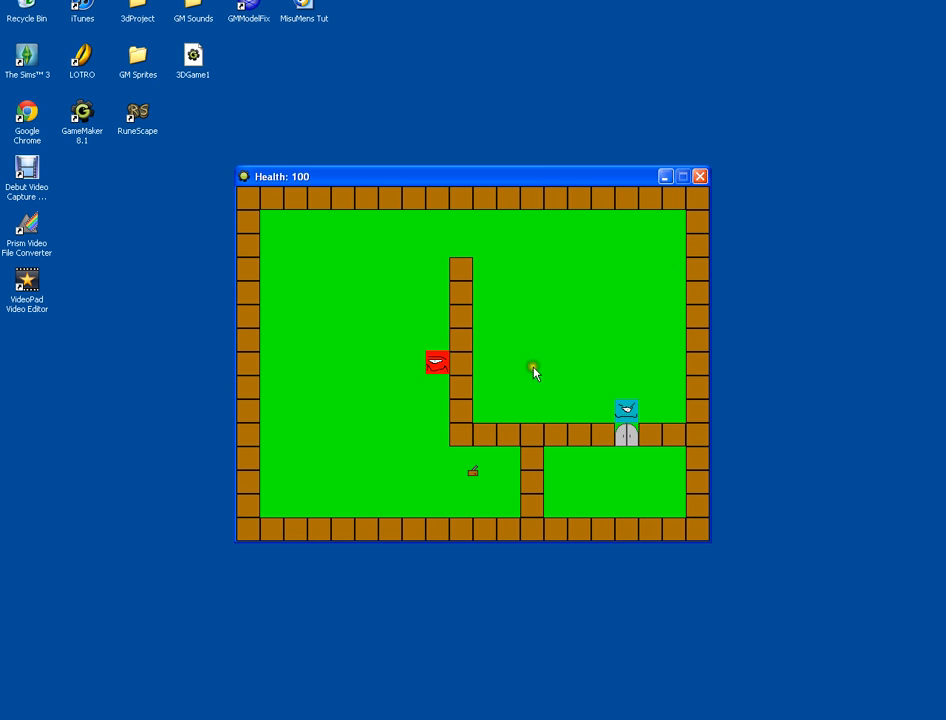
pyautogui.press('Escape')
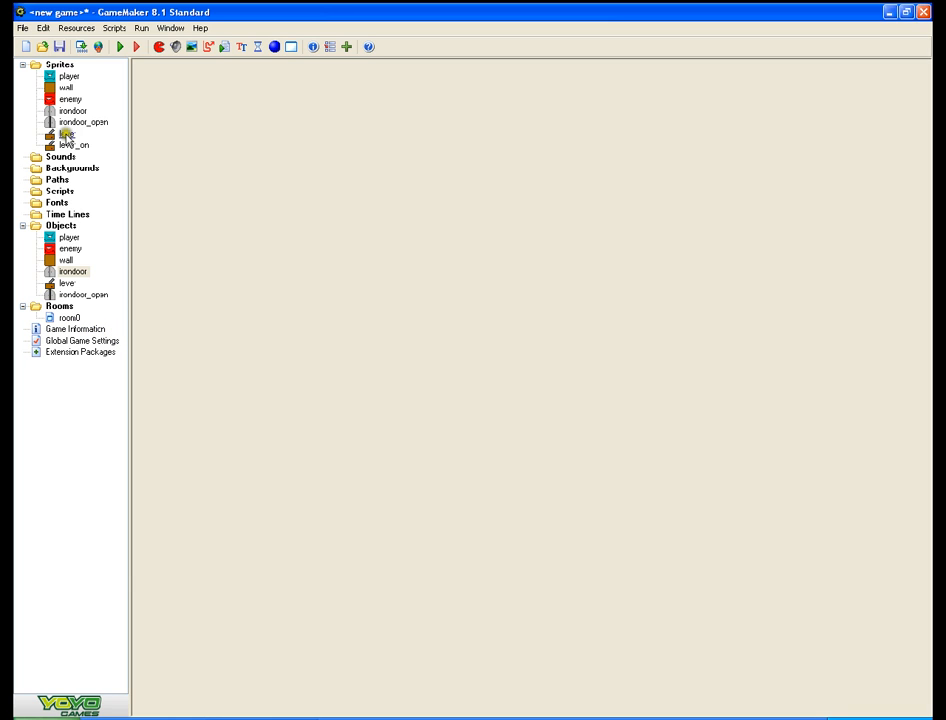
pyautogui.rightClick(56, 64)
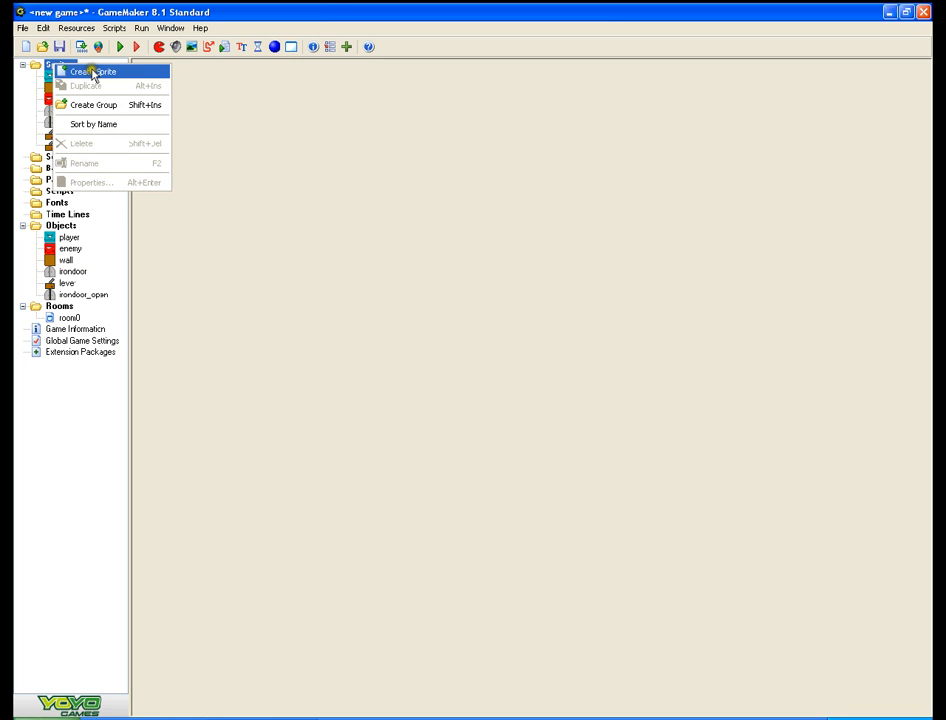
pyautogui.click(93, 73)
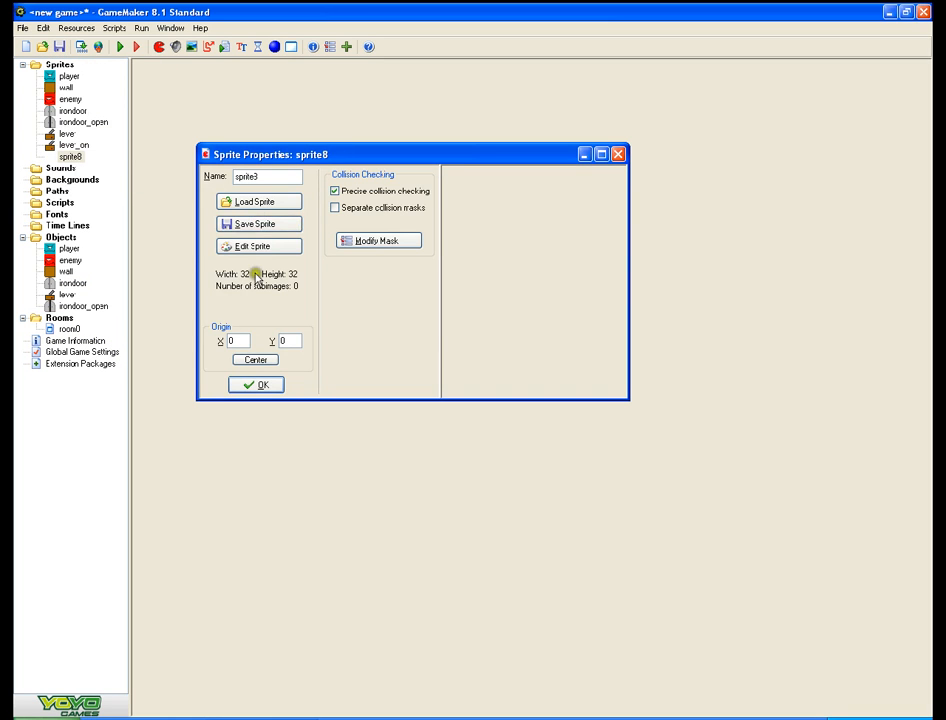
pyautogui.click(250, 386)
pyautogui.rightClick(70, 157)
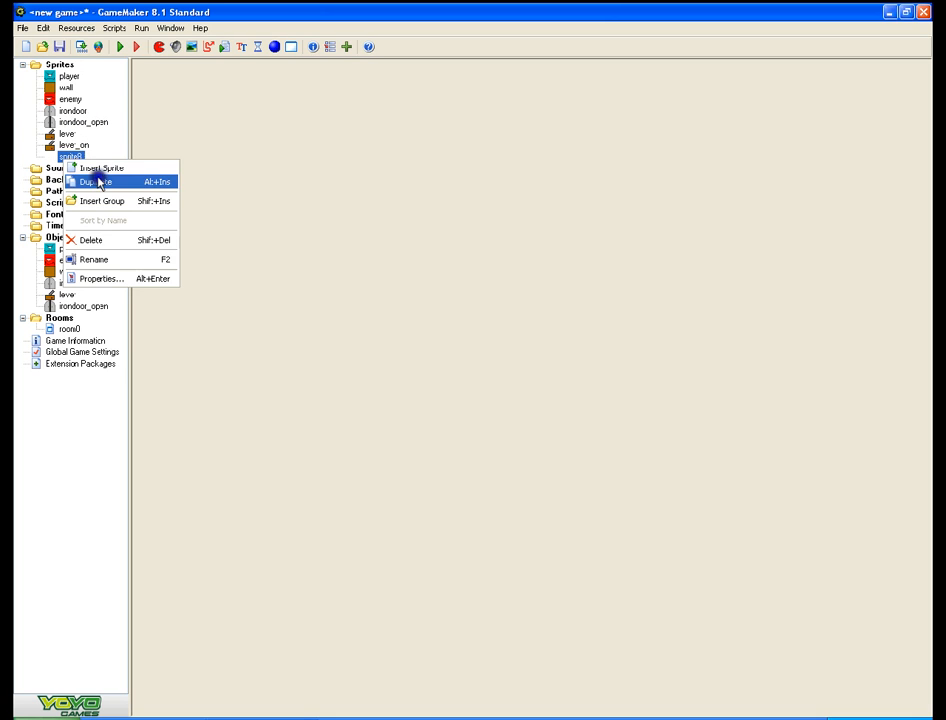
pyautogui.click(89, 240)
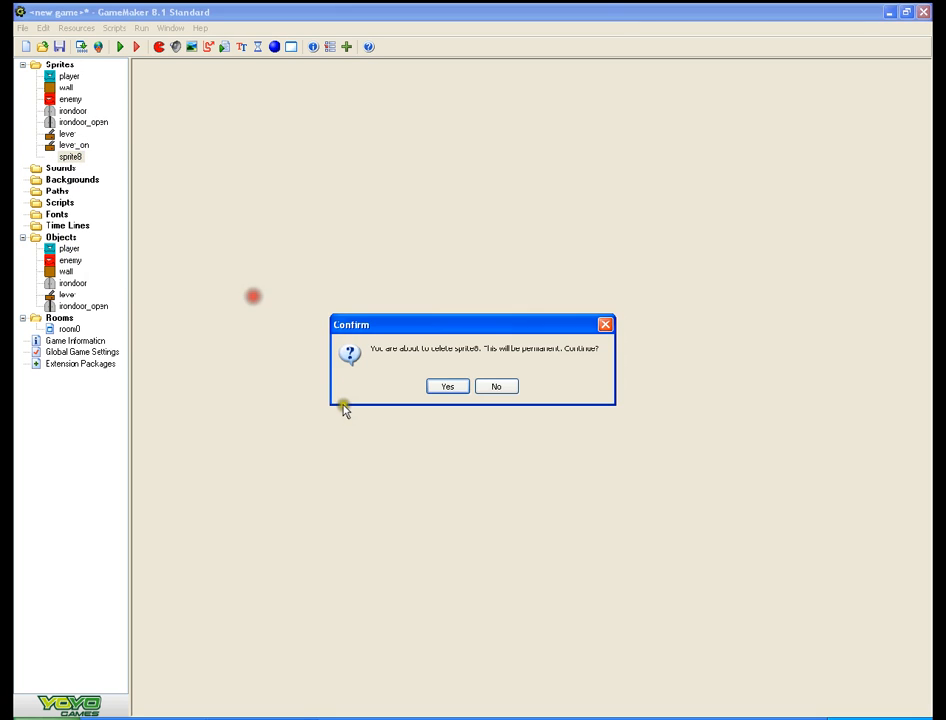
pyautogui.click(446, 386)
# - Duplicate the player sprite and name the copy player_bow
pyautogui.click(68, 77)
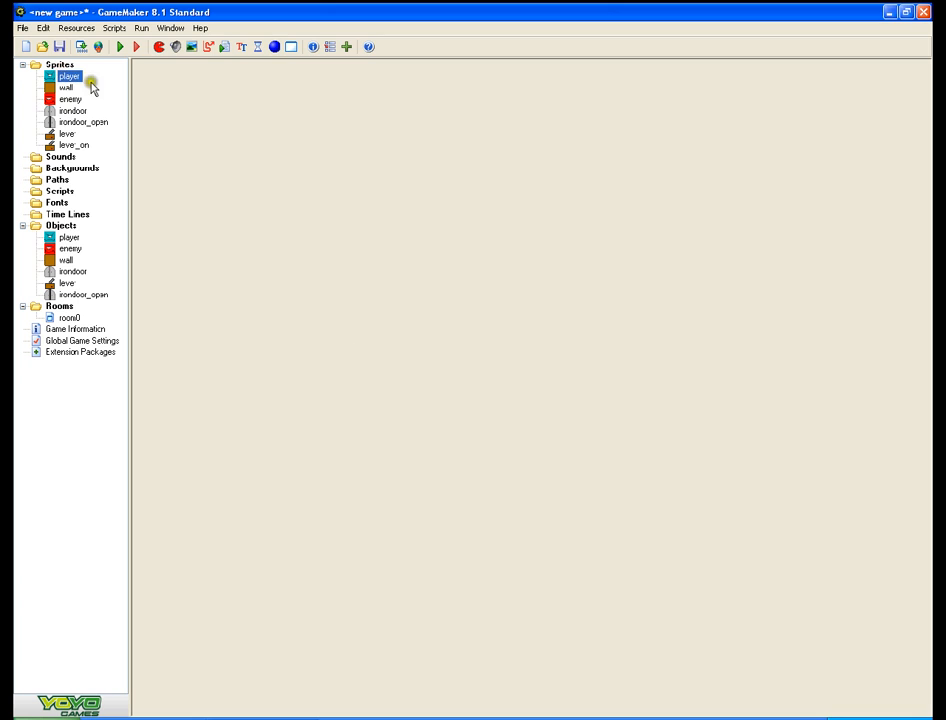
pyautogui.rightClick(64, 76)
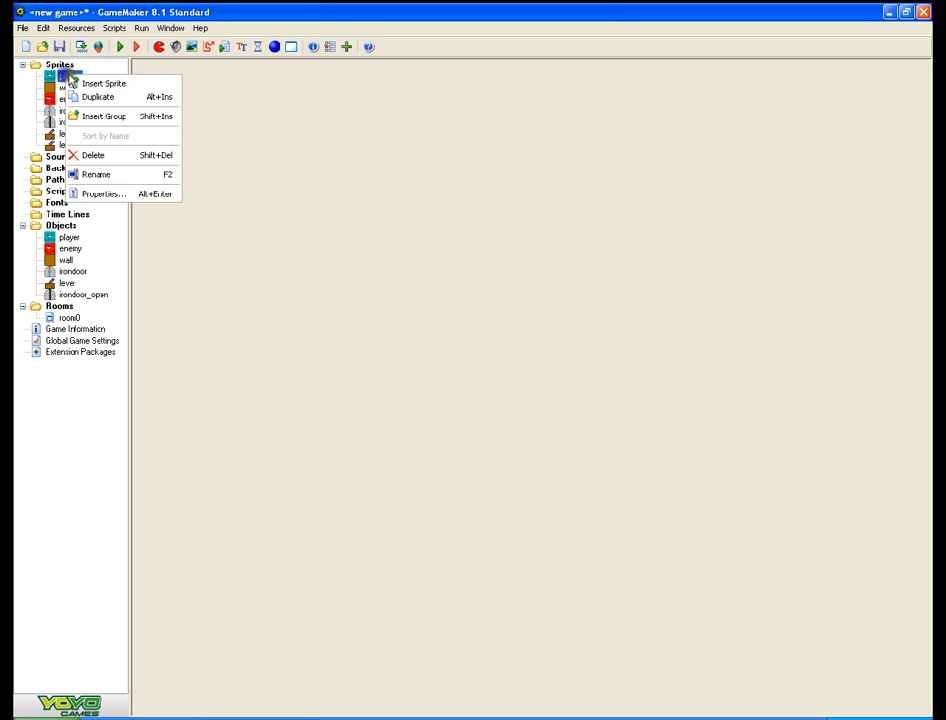
pyautogui.click(128, 96)
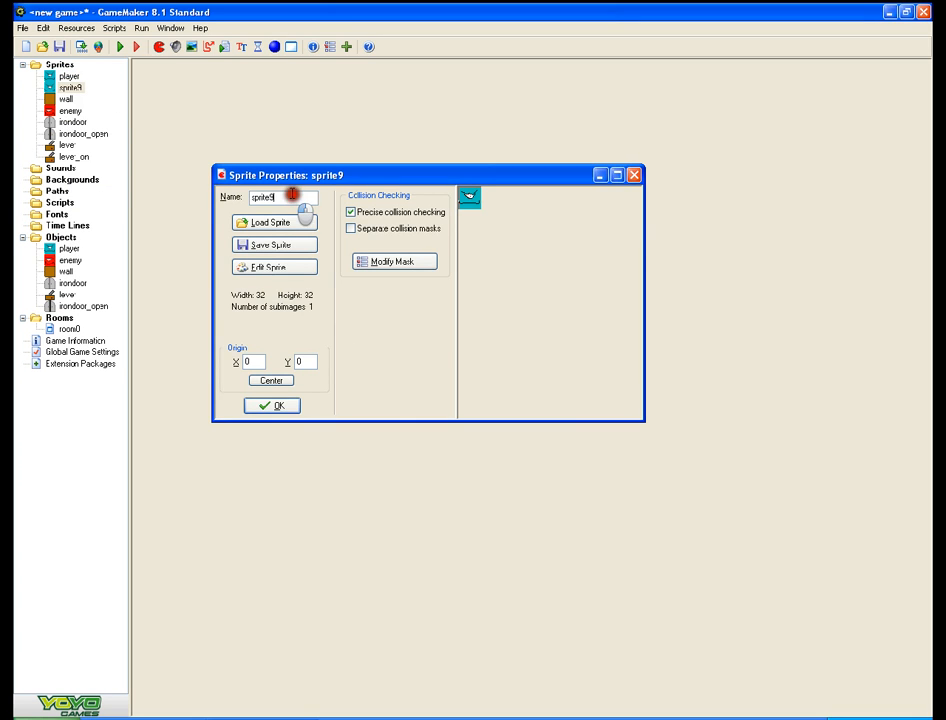
pyautogui.doubleClick(294, 196)
pyautogui.write('pla')
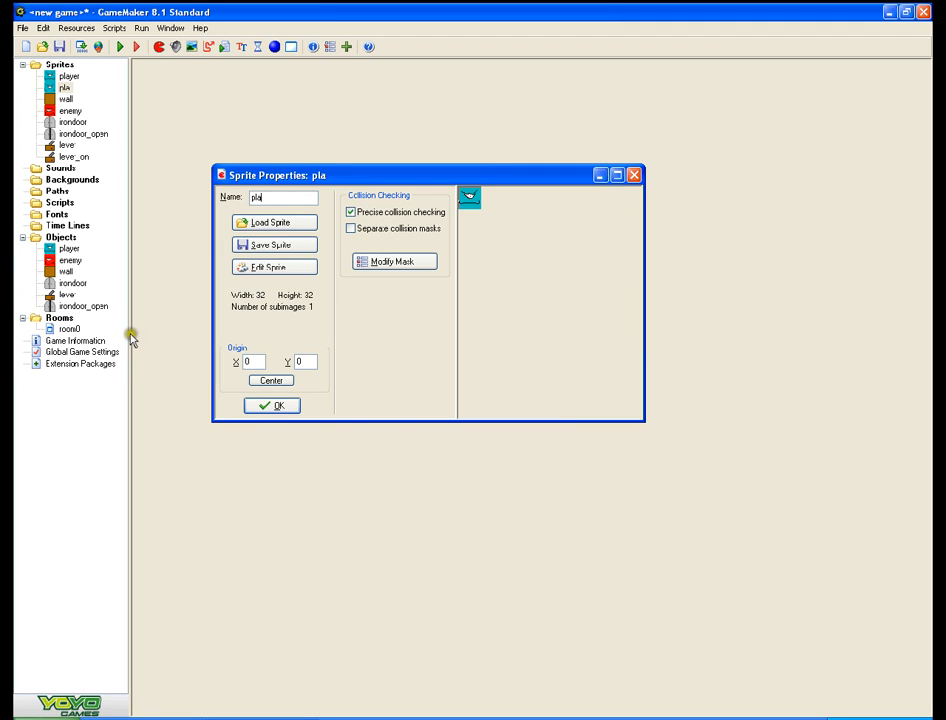
pyautogui.write('yerBow')
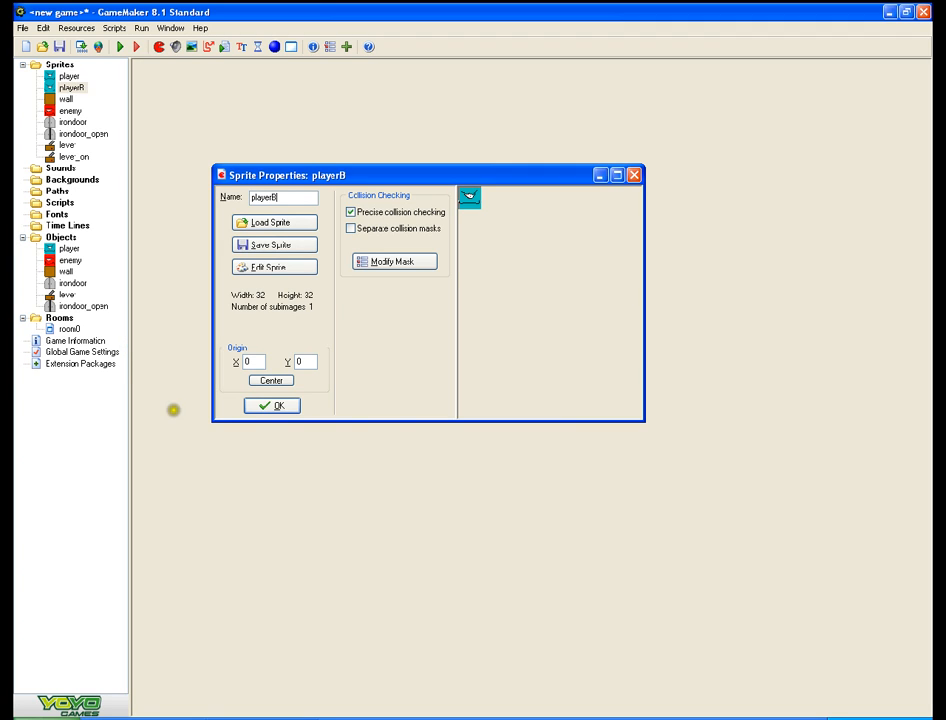
pyautogui.click(271, 197)
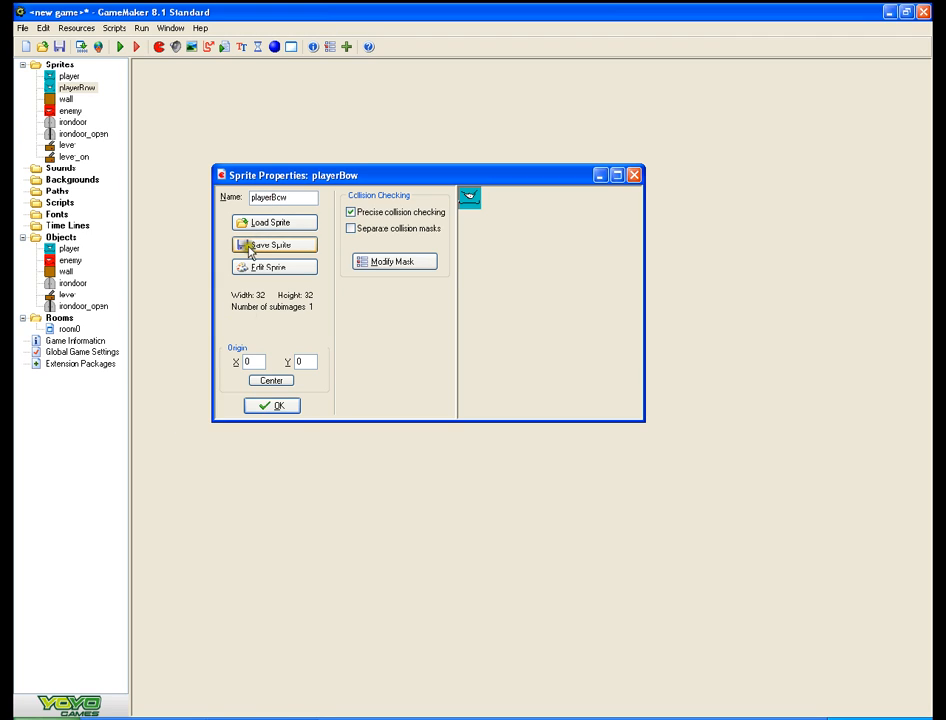
pyautogui.write('_')
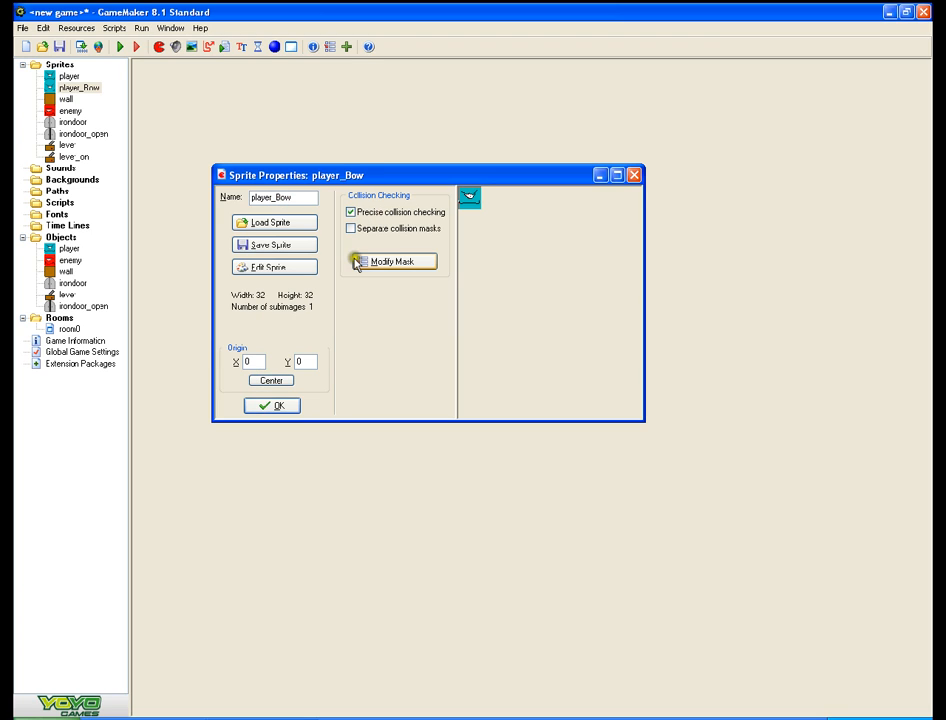
pyautogui.press('BackSpace')
pyautogui.write('b')
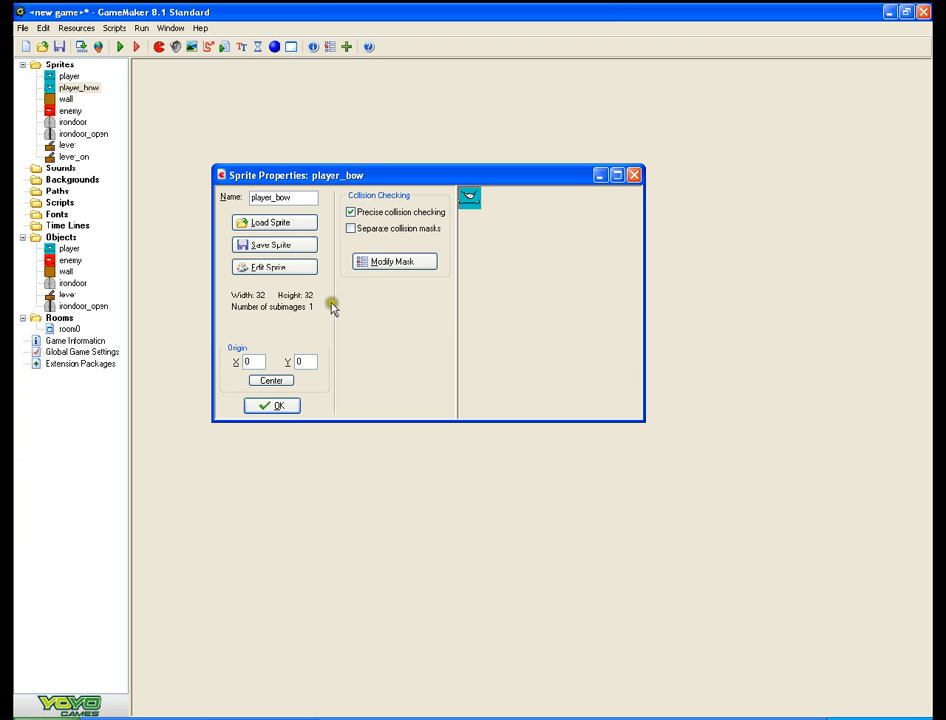
# - Open the player_bow sprite's image for editing and choose dark brown as the primary drawing colour
pyautogui.click(270, 267)
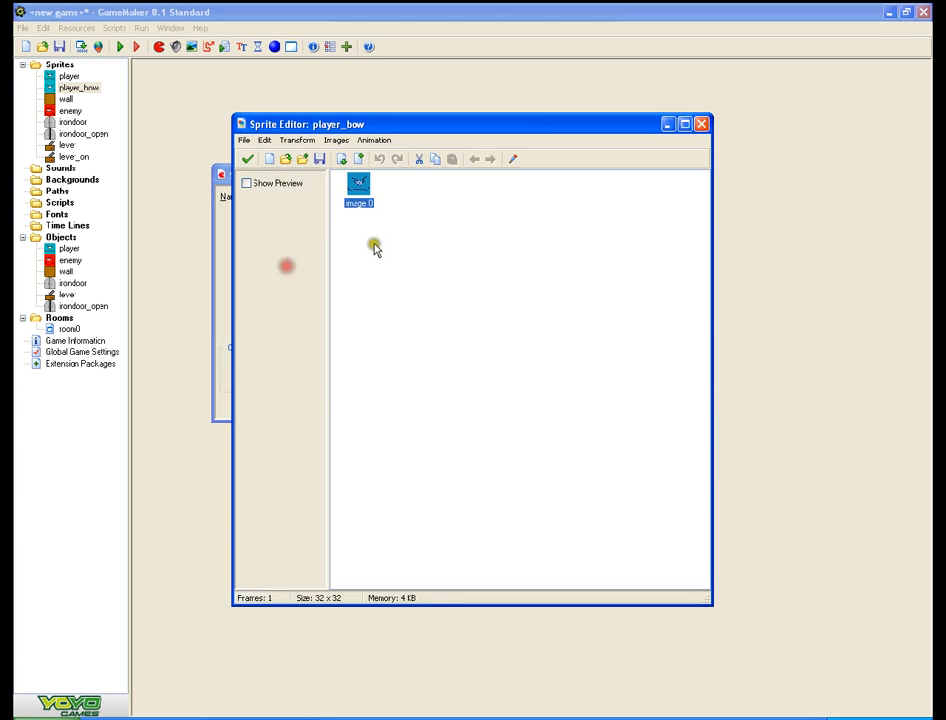
pyautogui.doubleClick(360, 186)
pyautogui.click(461, 146)
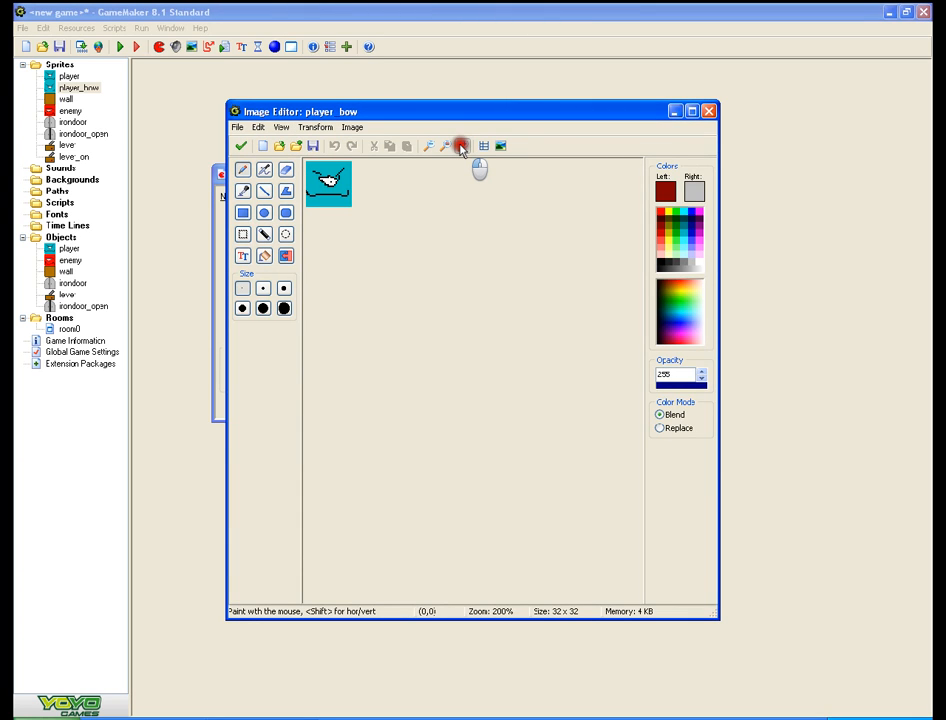
pyautogui.click(461, 146)
pyautogui.click(461, 146)
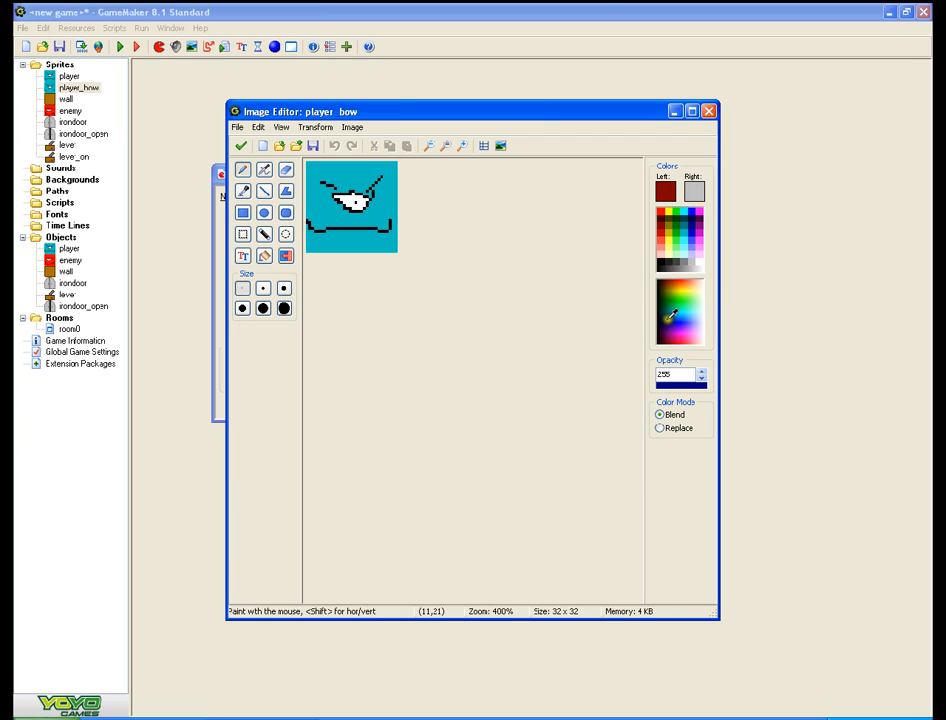
pyautogui.click(674, 287)
pyautogui.click(677, 283)
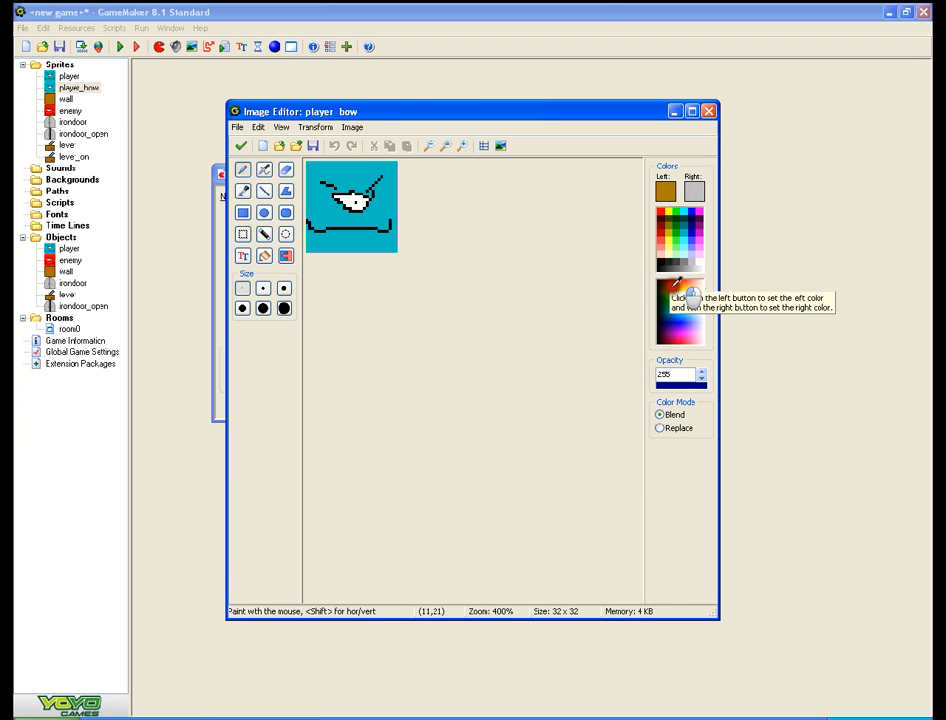
pyautogui.click(674, 285)
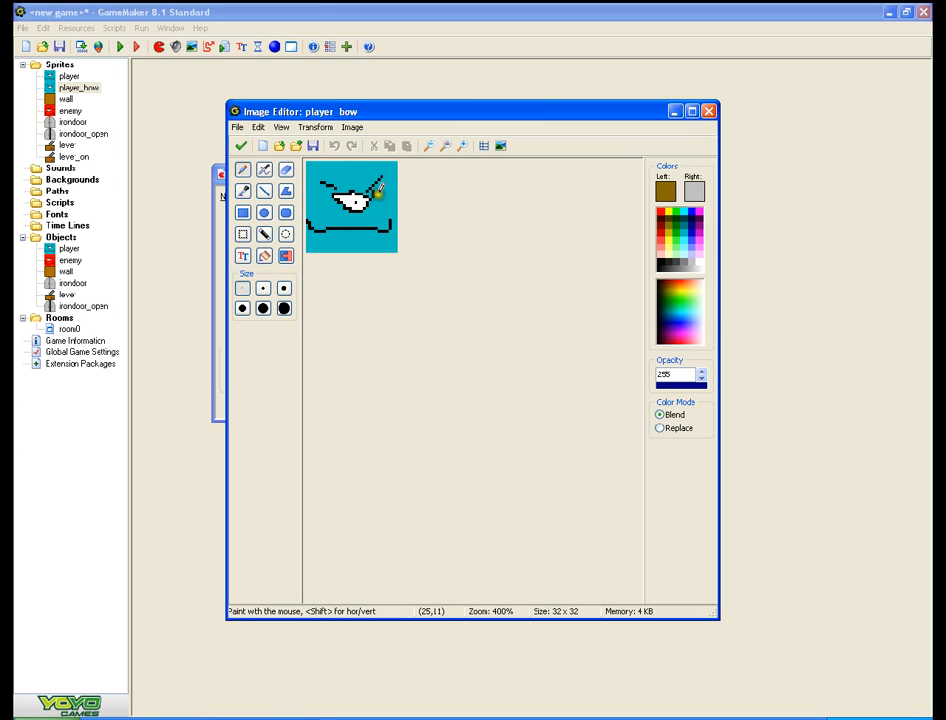
# - Try drawing a small curved brown bow beside the face on the player_bow image, and undo the stroke
pyautogui.moveTo(377, 191); pyautogui.dragTo(385, 211)
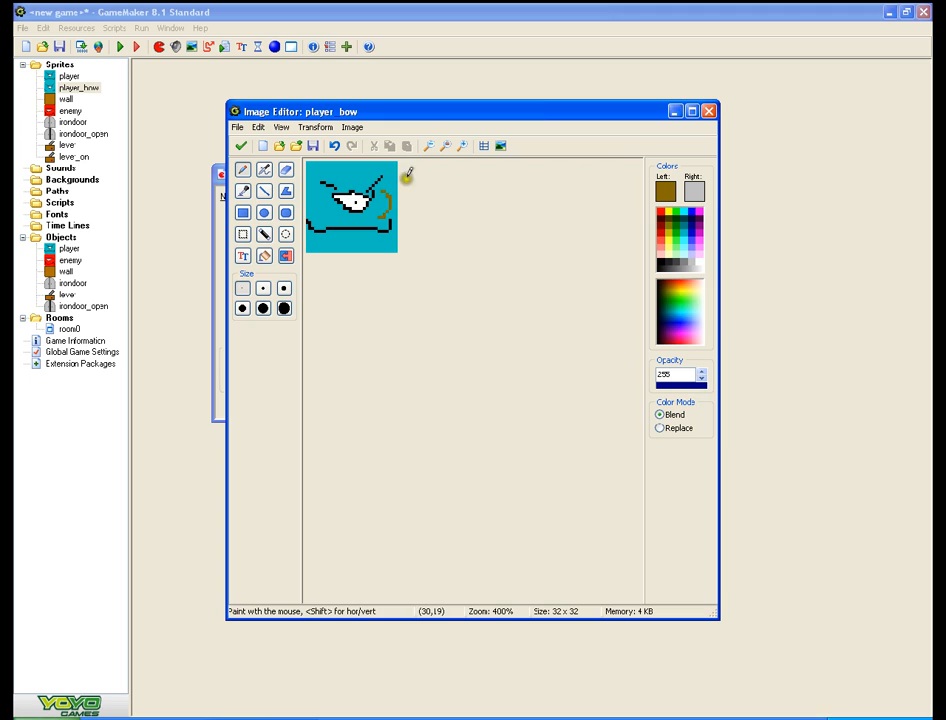
pyautogui.click(336, 146)
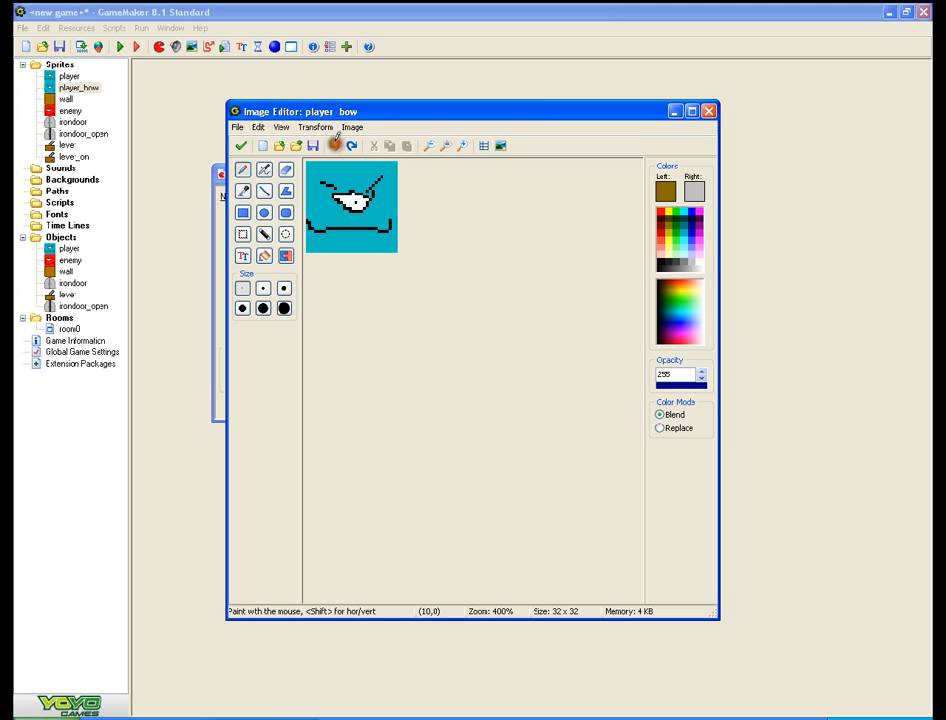
pyautogui.click(459, 147)
pyautogui.click(459, 147)
pyautogui.click(459, 147)
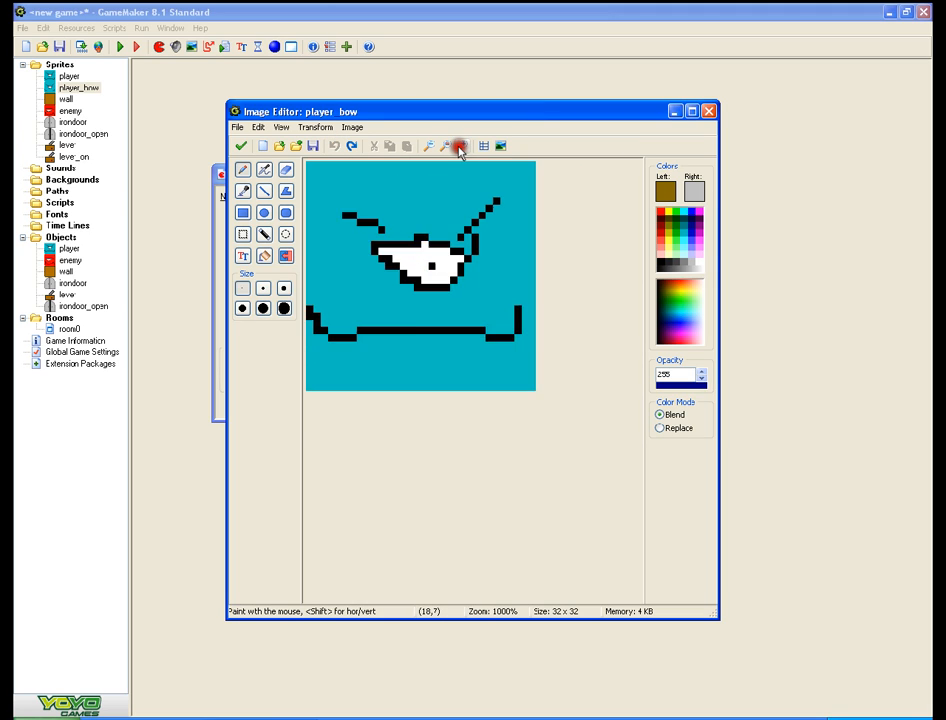
# - Draw a curved brown bow beside the face on the player_bow image and close it with a straight white bowstring
pyautogui.click(459, 147)
pyautogui.moveTo(549, 241)
pyautogui.mouseDown()
pyautogui.moveTo(541, 243)
pyautogui.moveTo(576, 266)
pyautogui.moveTo(575, 307)
pyautogui.moveTo(543, 328)
pyautogui.mouseUp()
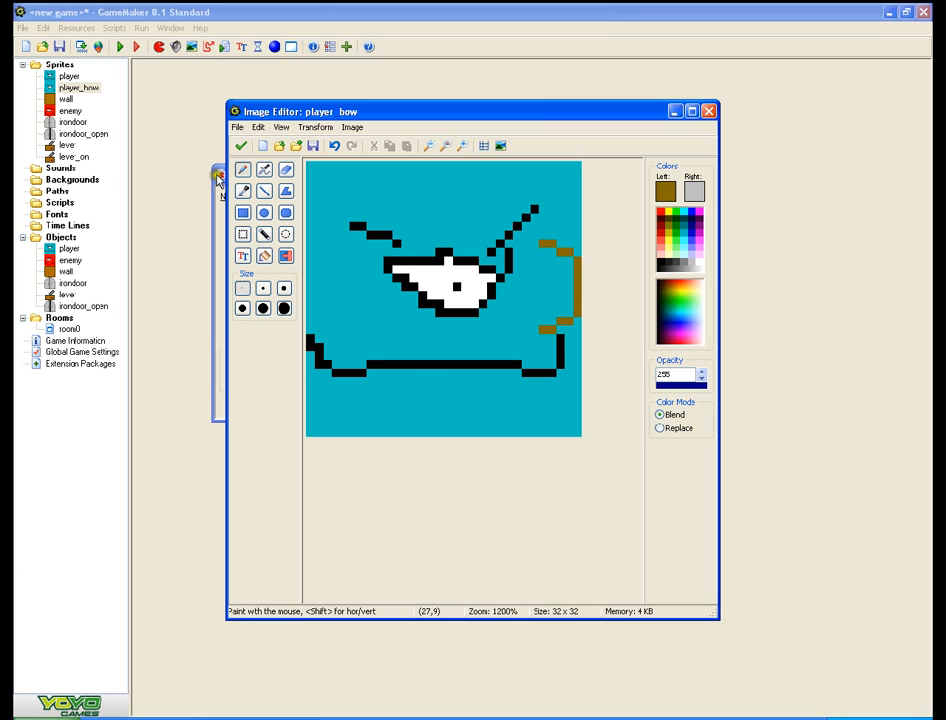
pyautogui.click(700, 263)
pyautogui.moveTo(548, 244); pyautogui.dragTo(543, 317)
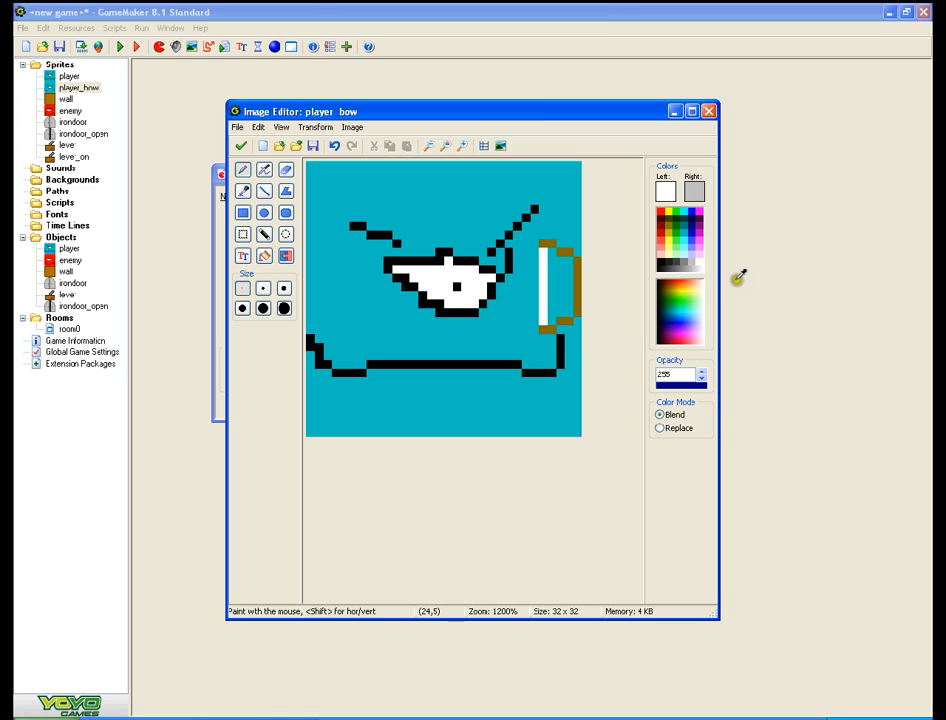
# - Reduce the arrow on the player_bow image to a single dark grey pixel beside the bowstring's middle, and save the sprite
pyautogui.click(676, 263)
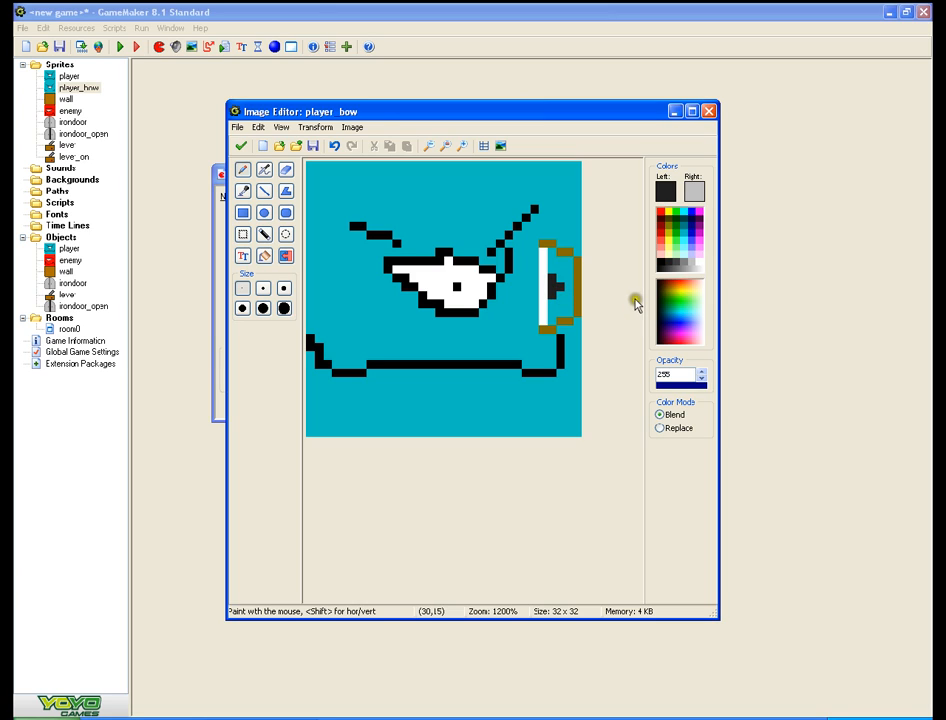
pyautogui.click(333, 146)
pyautogui.click(334, 147)
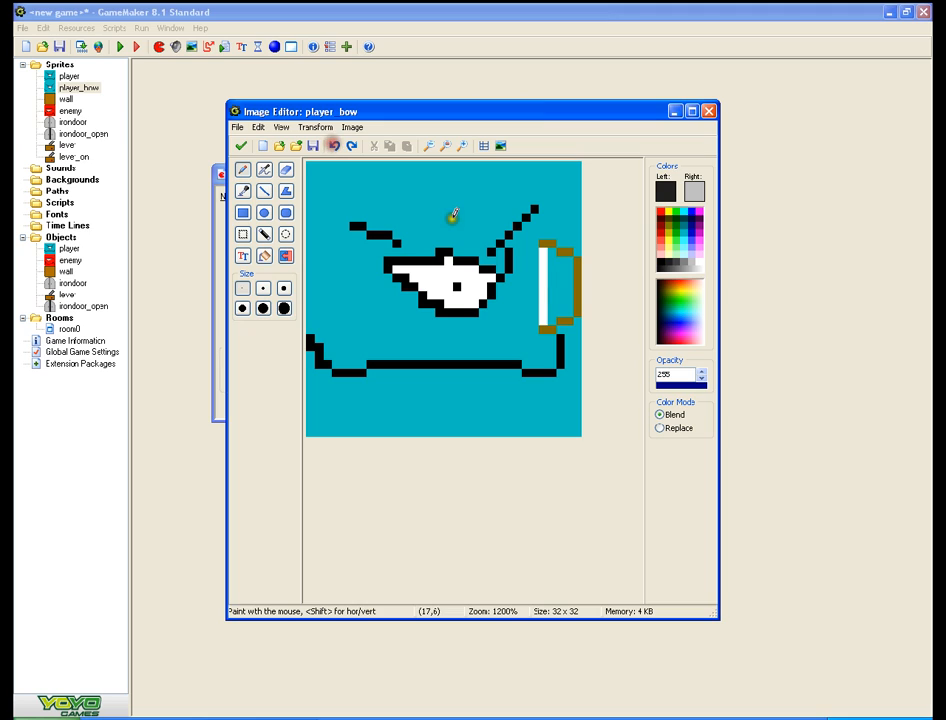
pyautogui.click(551, 285)
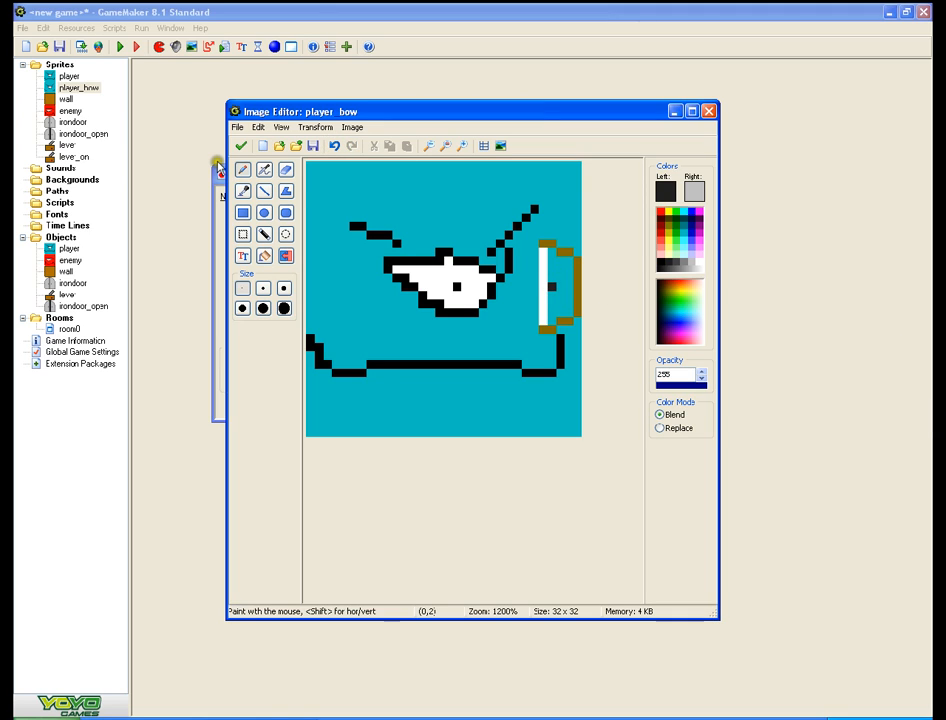
pyautogui.click(241, 146)
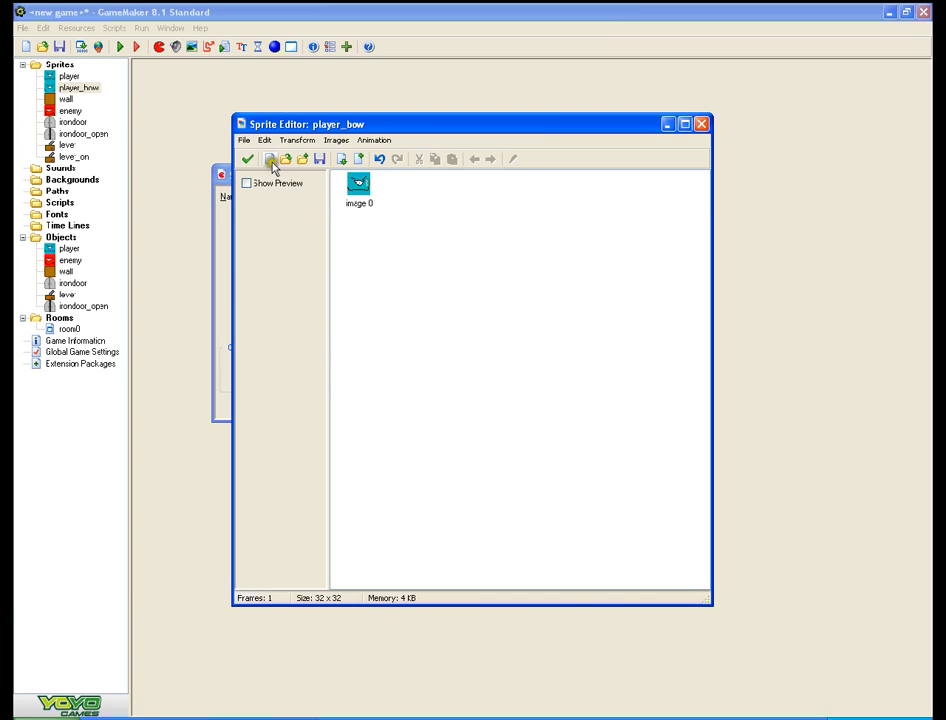
pyautogui.click(247, 159)
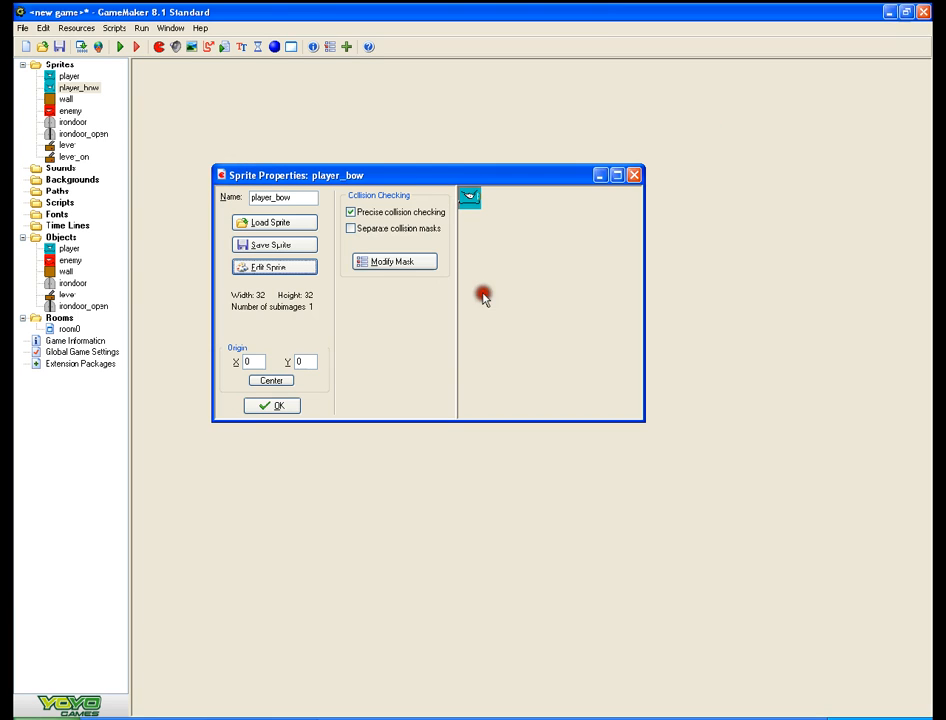
pyautogui.click(279, 405)
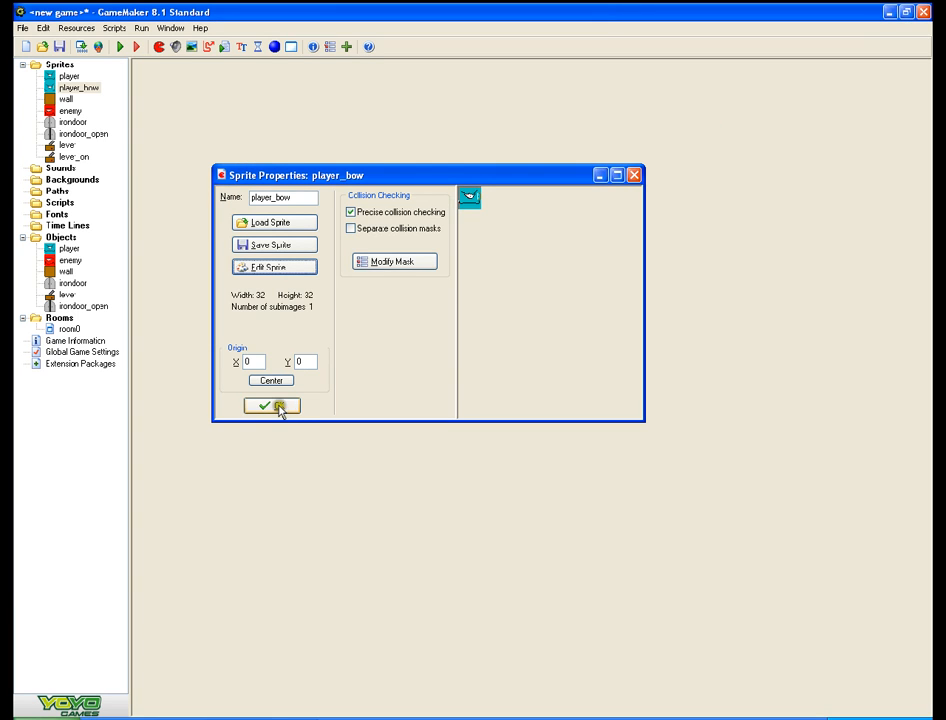
# - Duplicate the player object and name the copy player_bow
pyautogui.rightClick(70, 250)
pyautogui.click(101, 273)
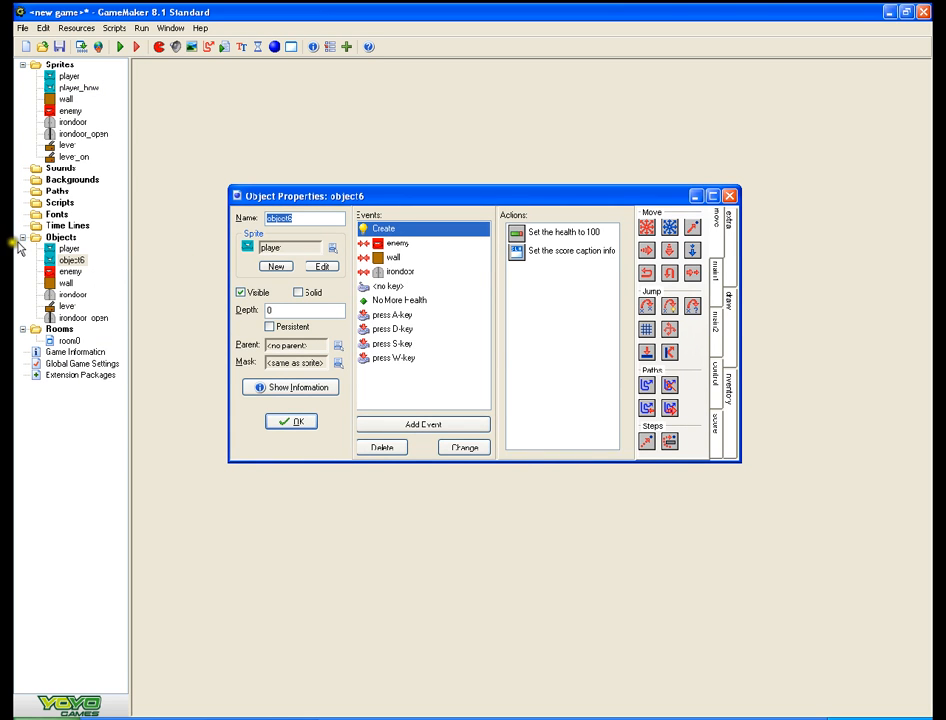
pyautogui.press('Delete')
pyautogui.write('player_bow')
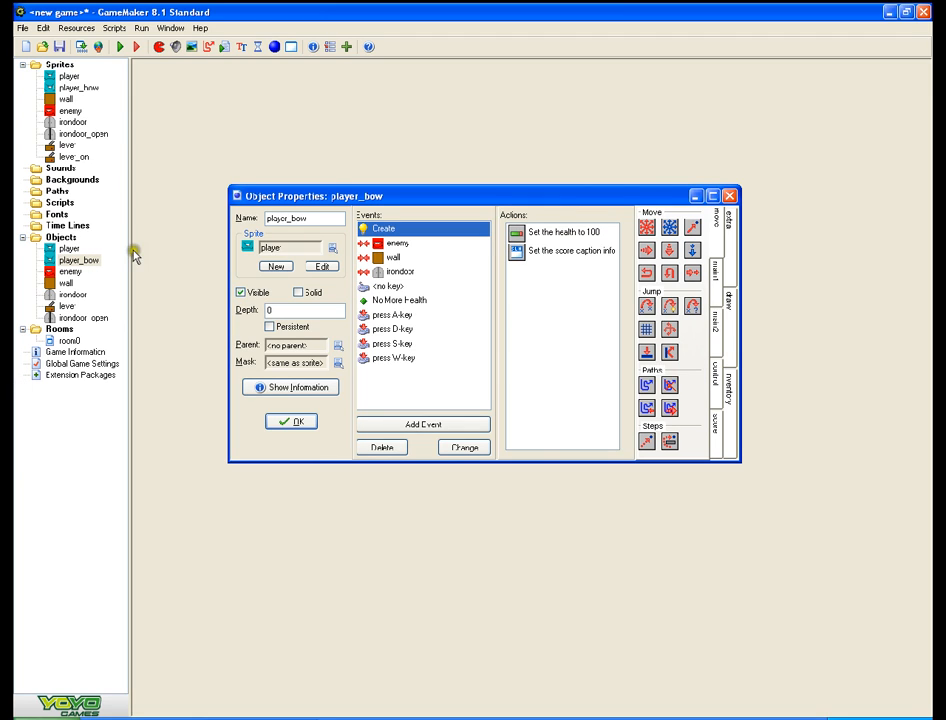
# - Assign the player_bow sprite to the duplicated object and change the object's name to playerbow
pyautogui.click(334, 247)
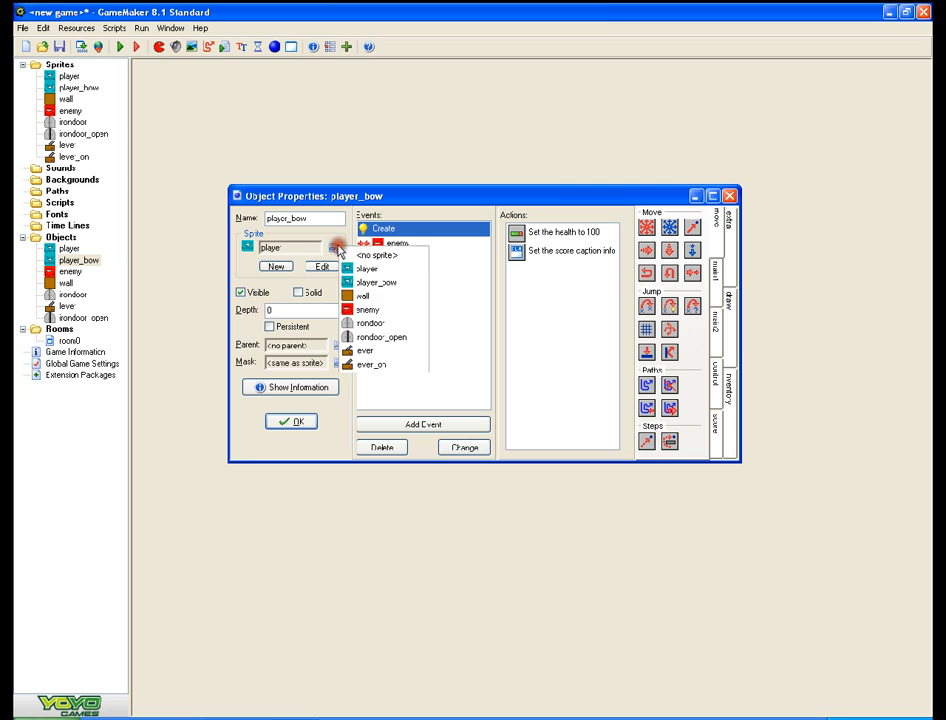
pyautogui.click(376, 282)
pyautogui.click(292, 218)
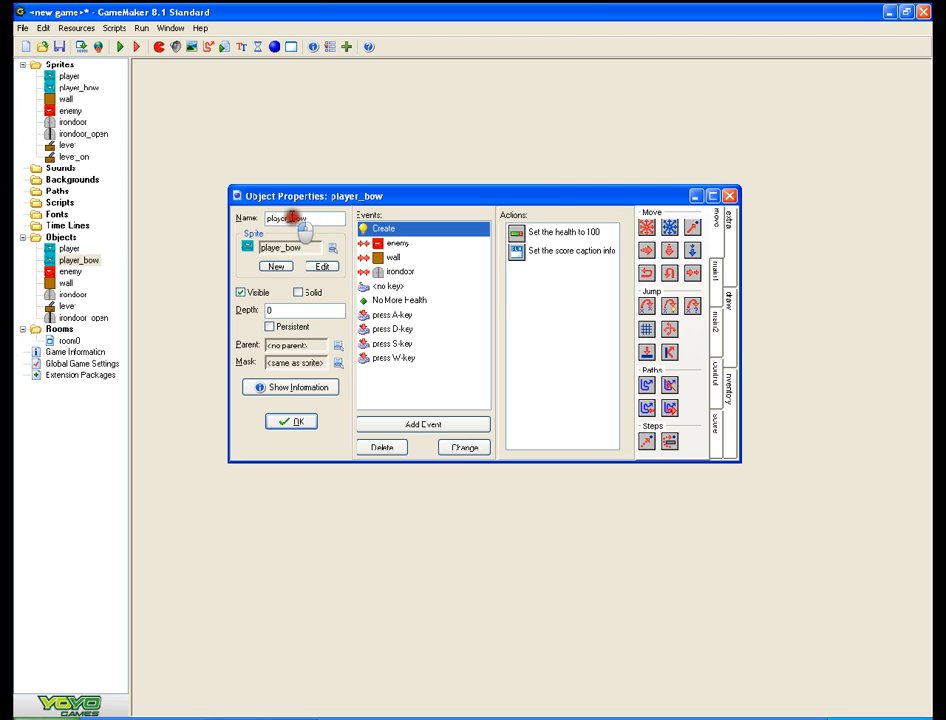
pyautogui.press('BackSpace')
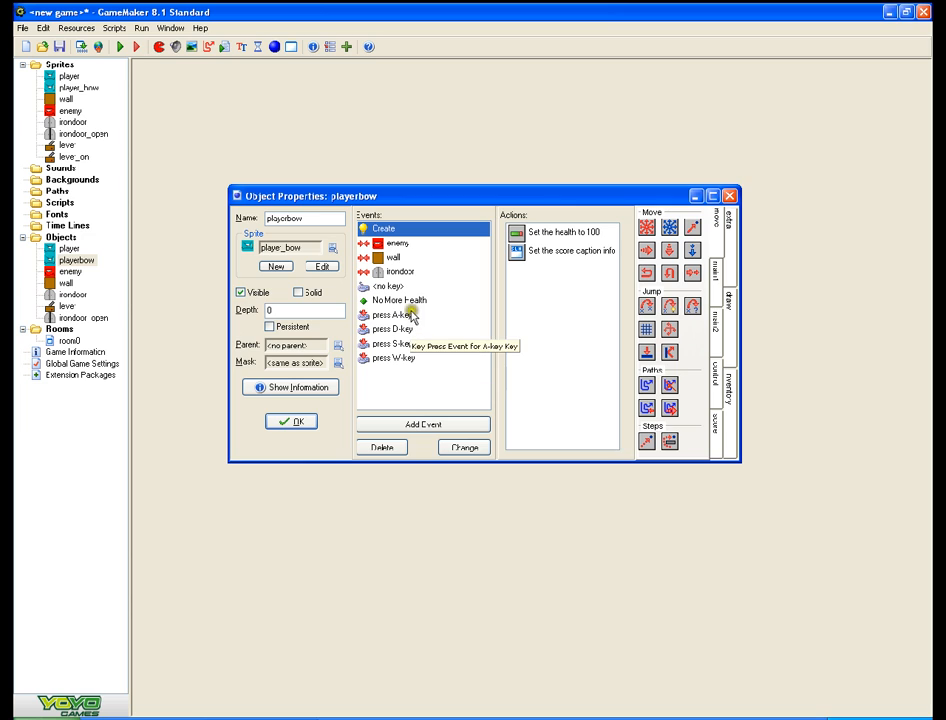
pyautogui.click(430, 425)
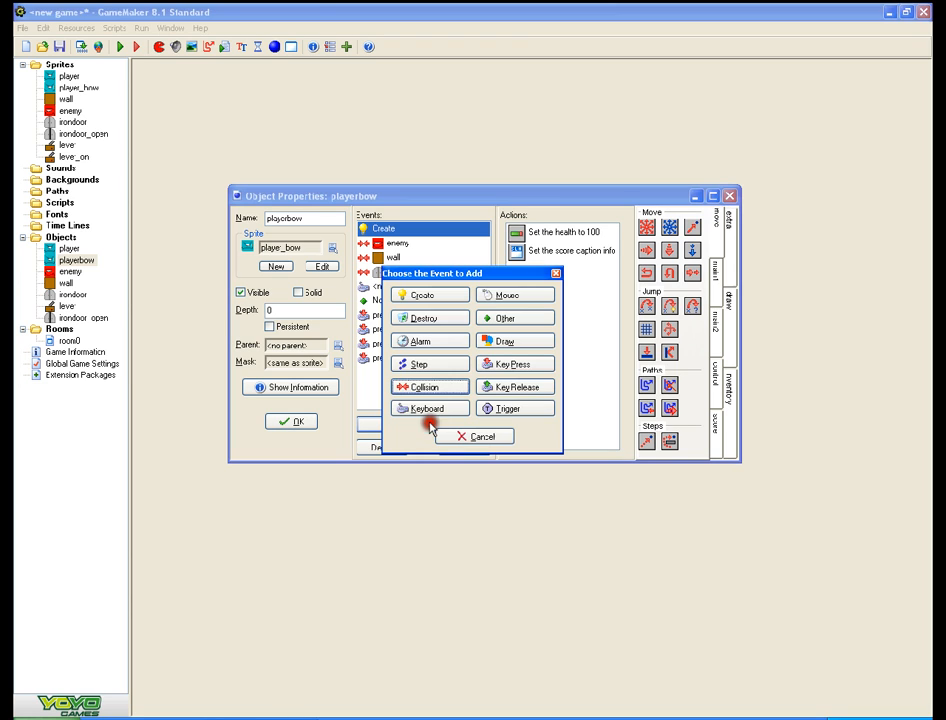
pyautogui.click(486, 436)
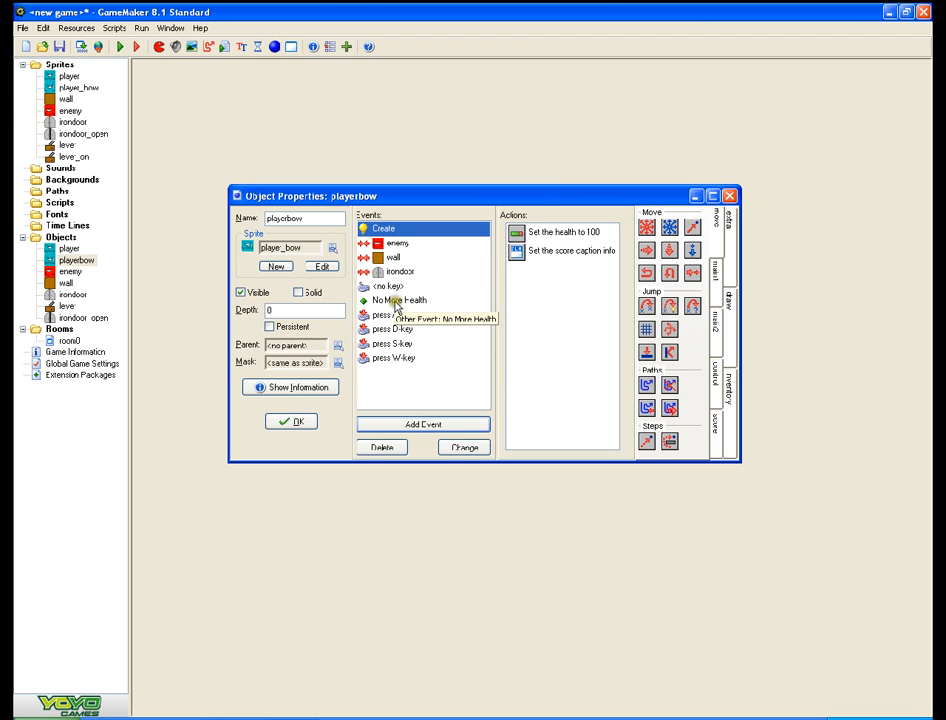
pyautogui.click(420, 418)
pyautogui.click(460, 437)
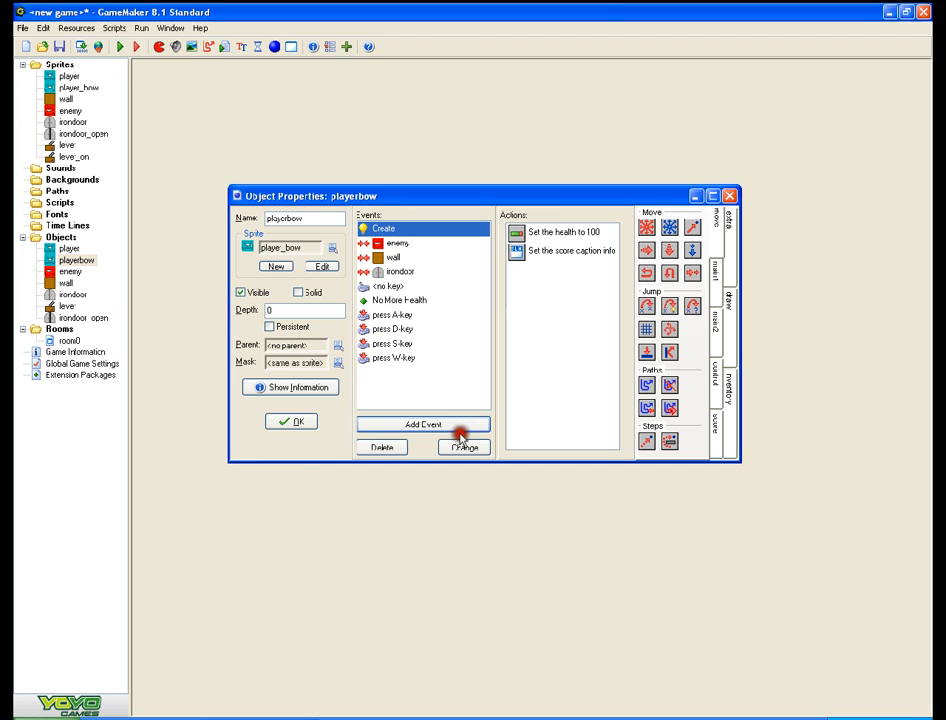
pyautogui.click(437, 422)
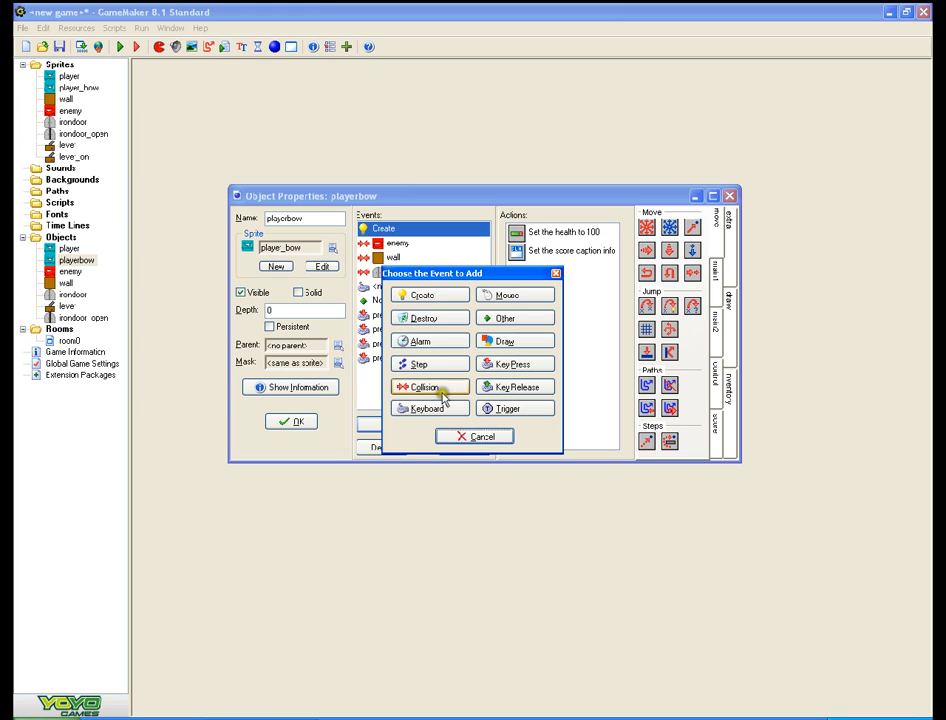
pyautogui.click(456, 432)
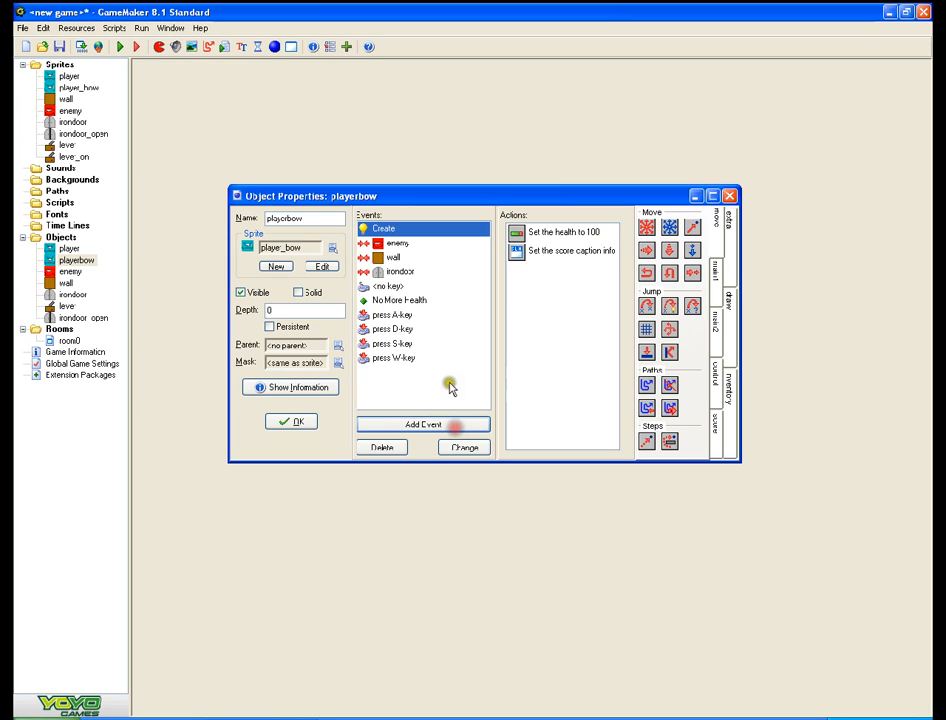
# - Add a Global left pressed mouse event to the playerbow object
pyautogui.click(412, 423)
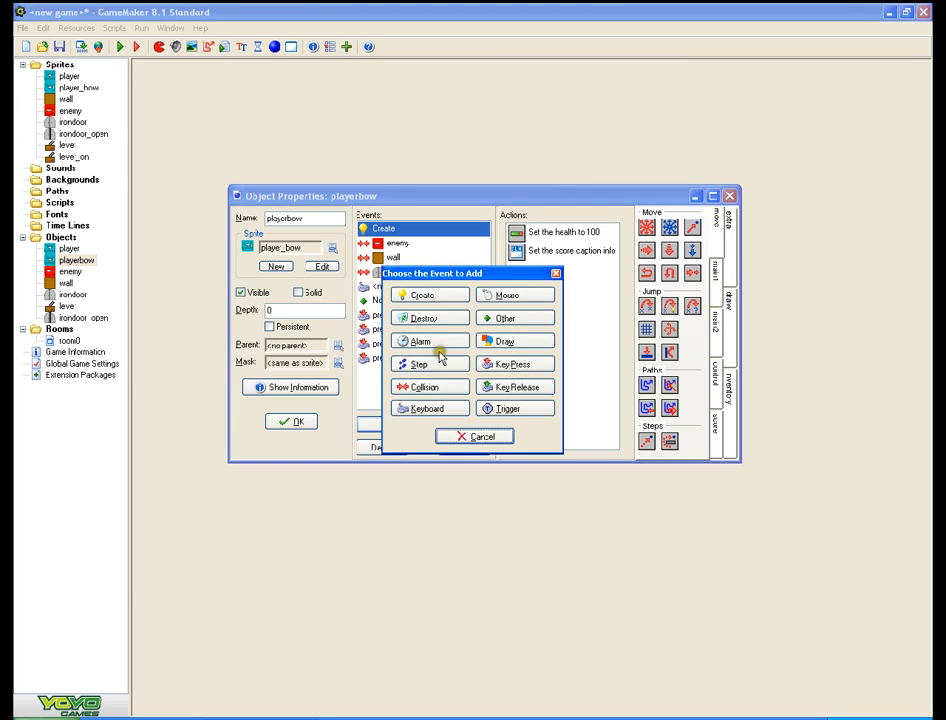
pyautogui.click(430, 409)
pyautogui.click(551, 470)
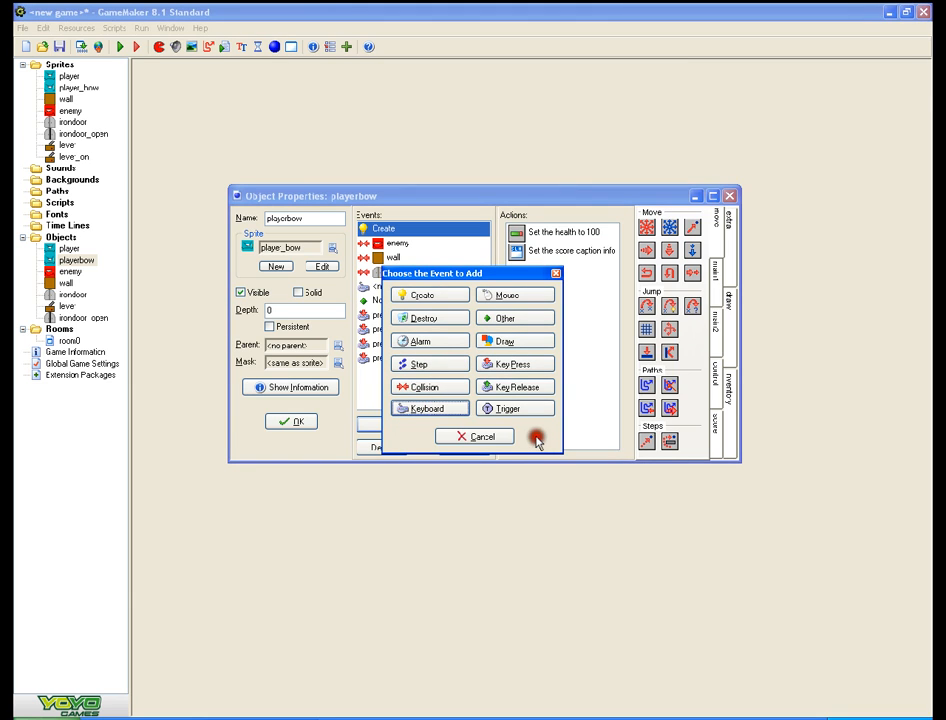
pyautogui.click(512, 295)
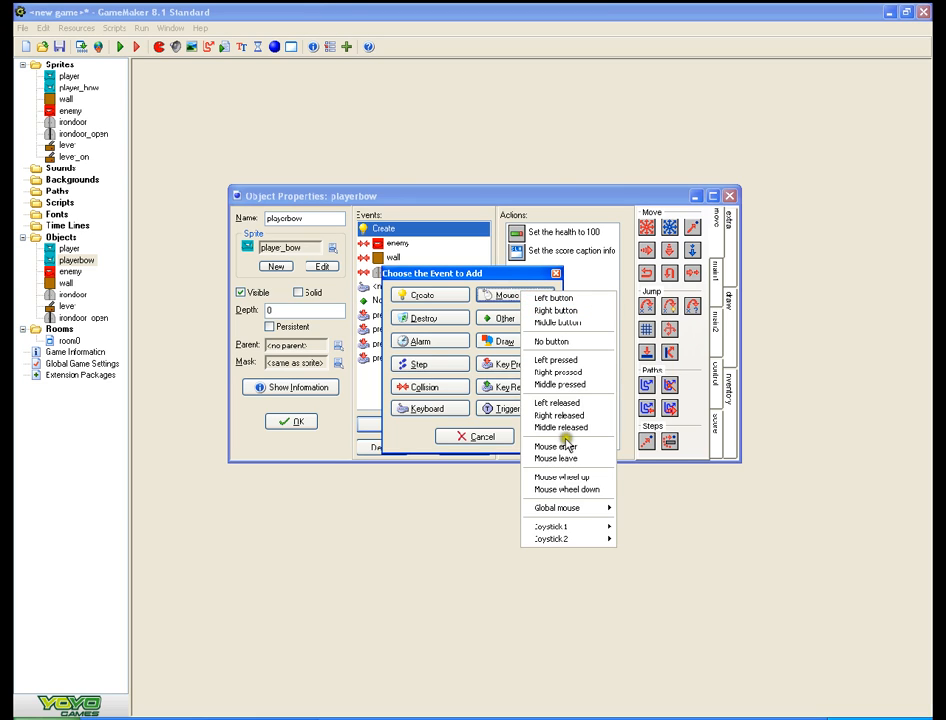
pyautogui.moveTo(583, 510)
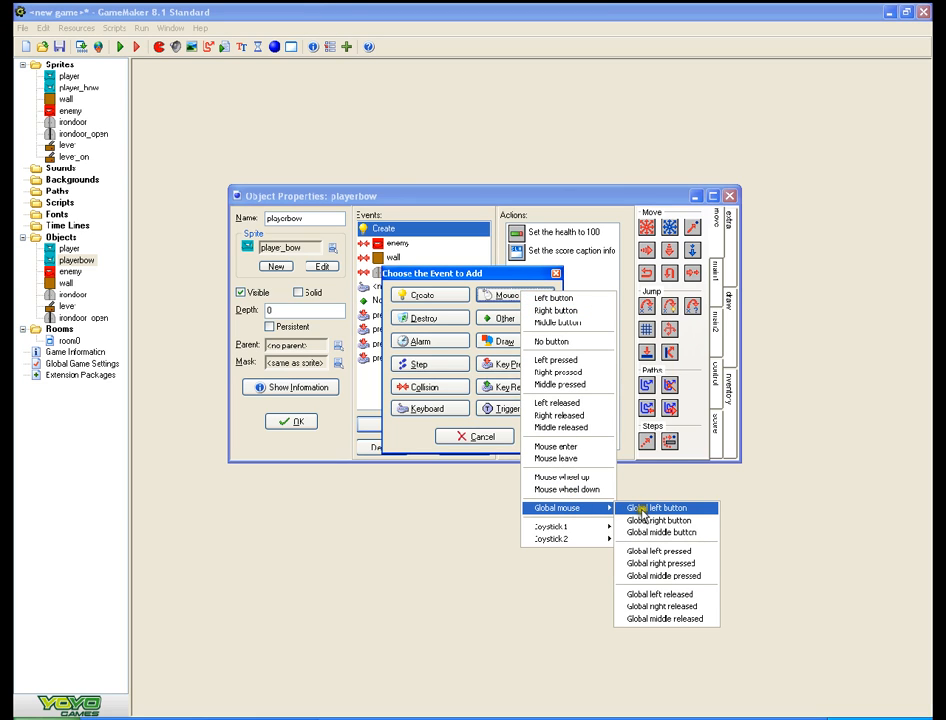
pyautogui.click(665, 553)
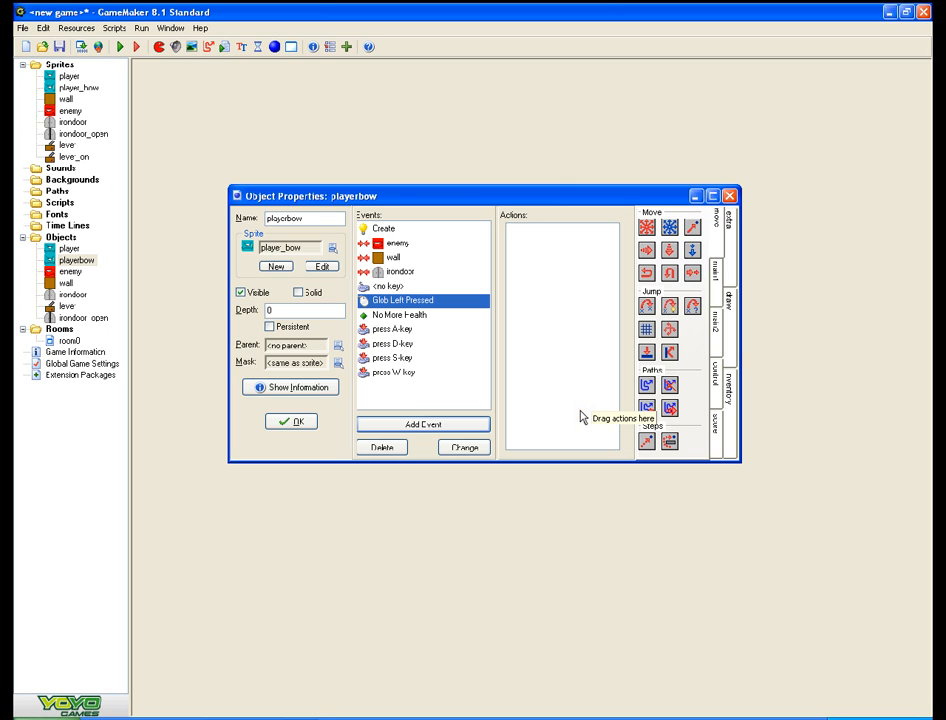
pyautogui.click(538, 396)
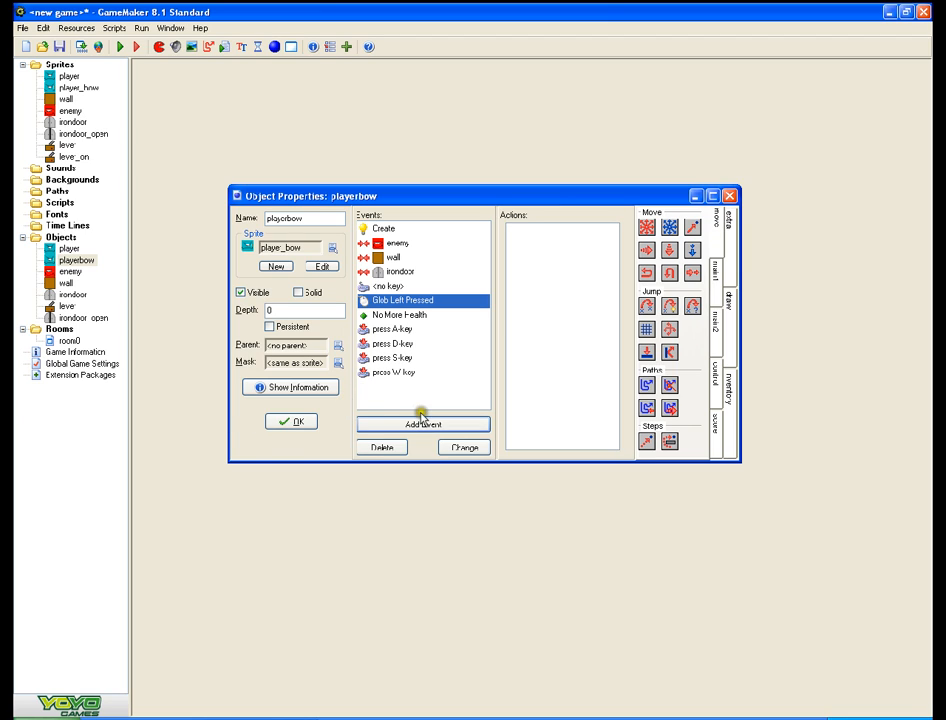
# - Add a Create Instance action to the global left pressed event, leaving its object unset and its position at 0, 0
pyautogui.click(713, 278)
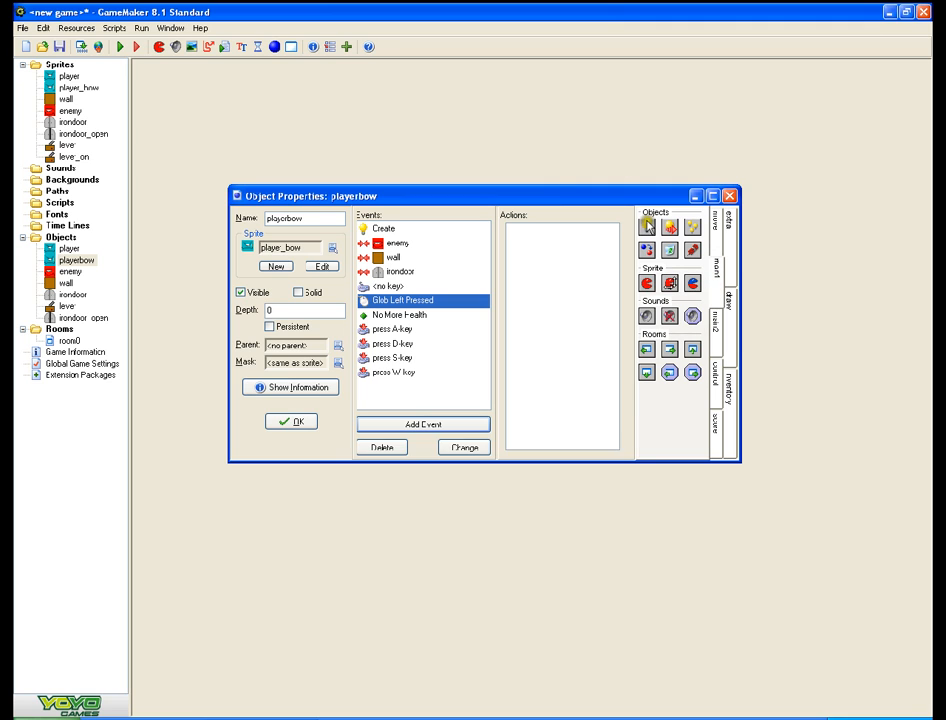
pyautogui.moveTo(648, 228); pyautogui.dragTo(555, 240)
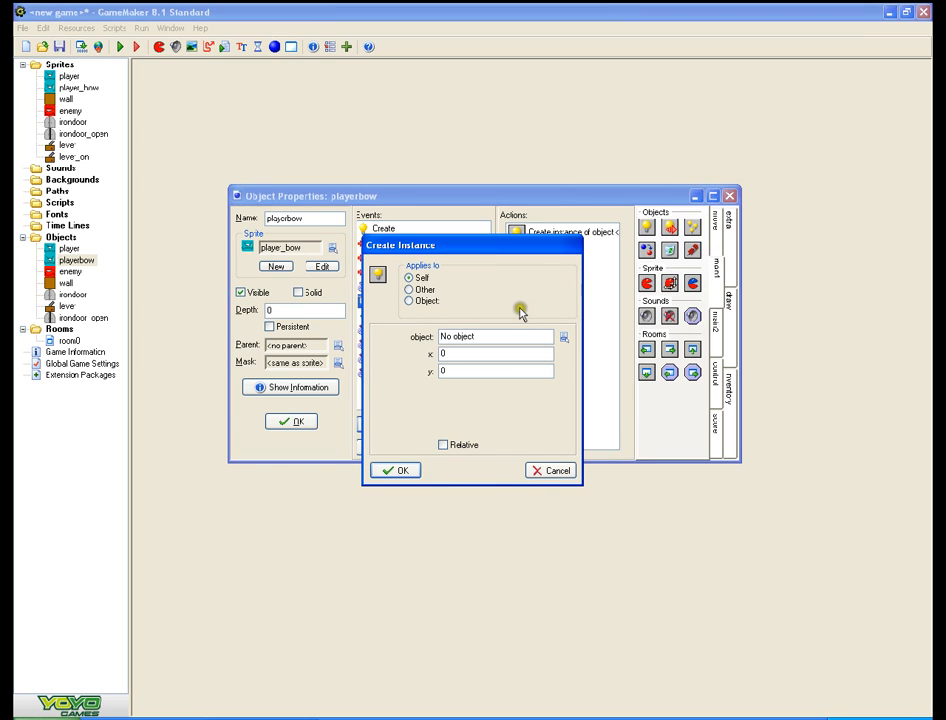
pyautogui.click(564, 338)
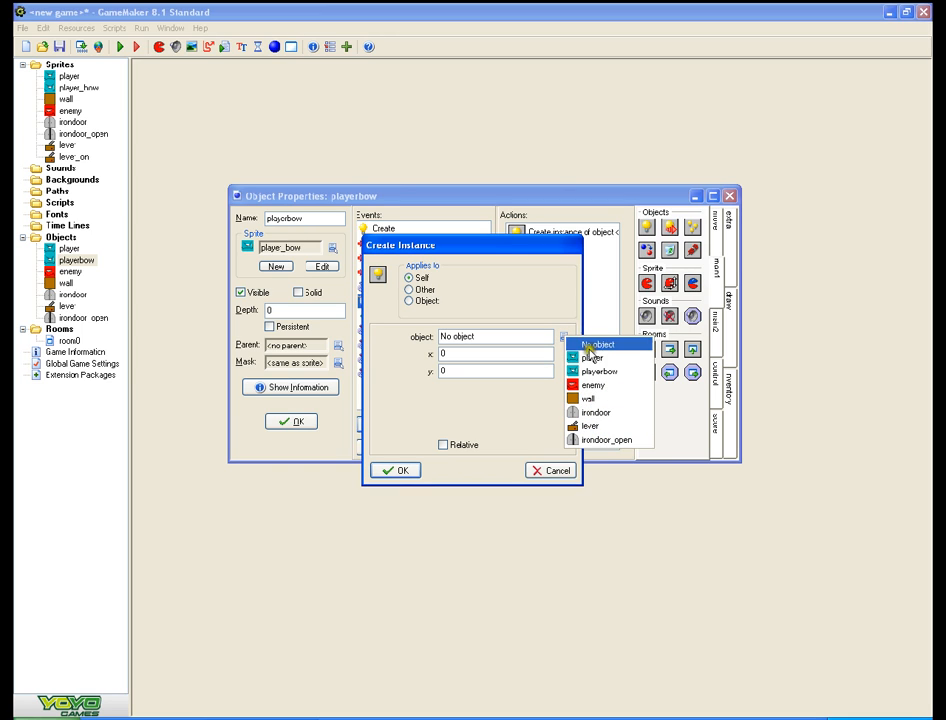
pyautogui.click(395, 467)
pyautogui.click(394, 468)
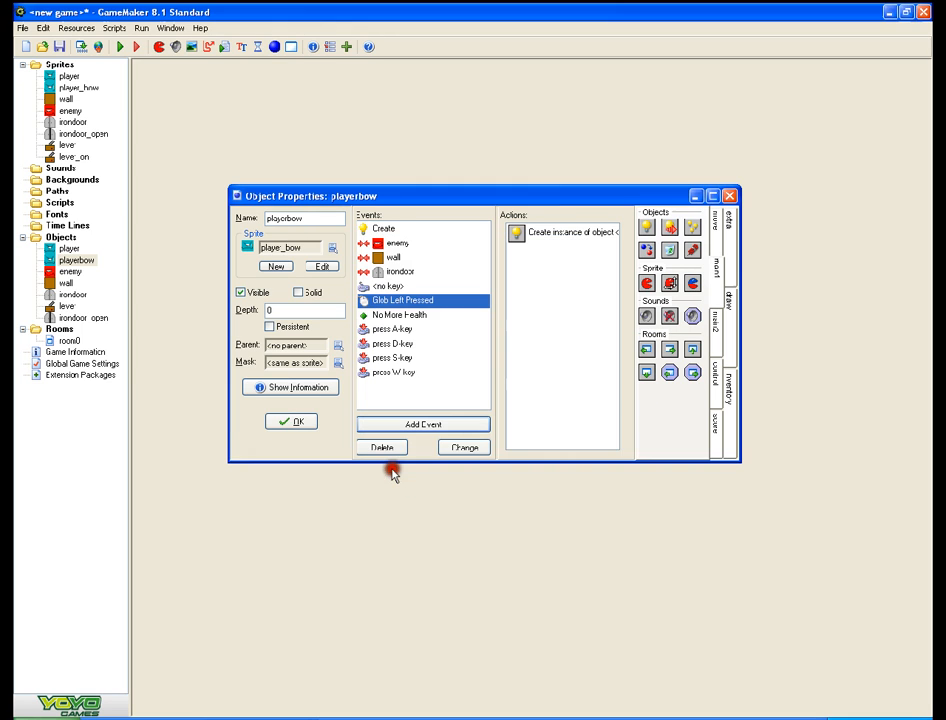
# - Create a new sprite and name it bow
pyautogui.rightClick(47, 63)
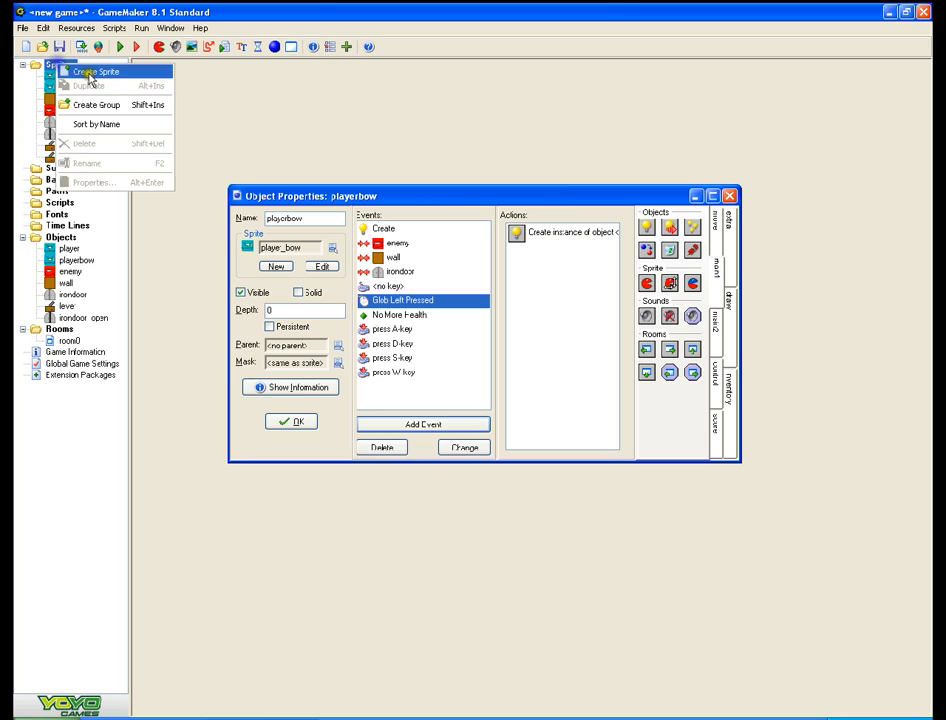
pyautogui.click(72, 68)
pyautogui.doubleClick(330, 238)
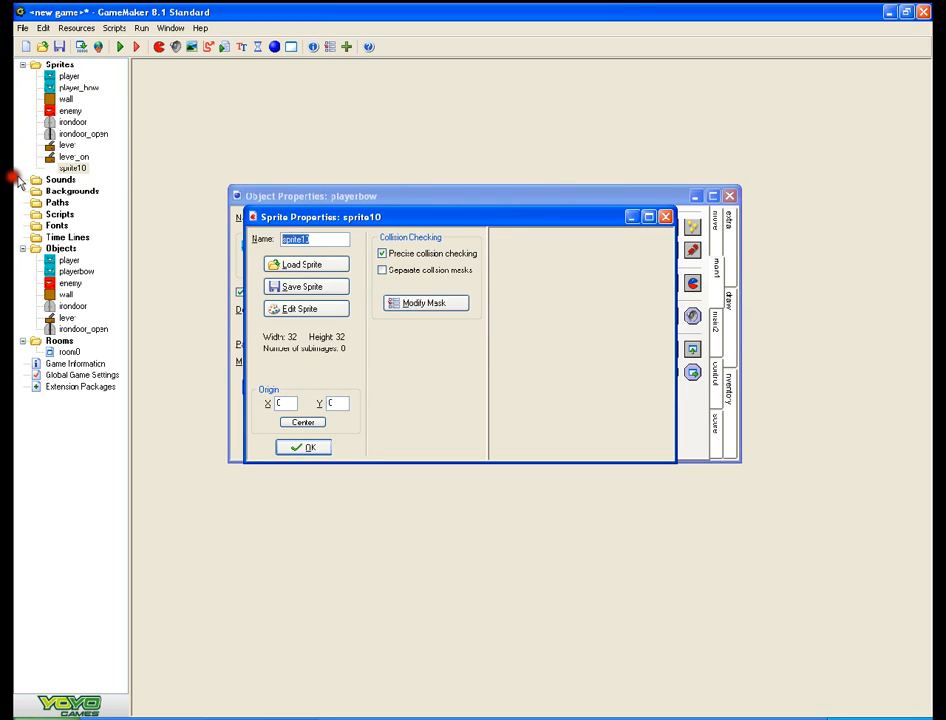
pyautogui.press('BackSpace')
pyautogui.write('bow')
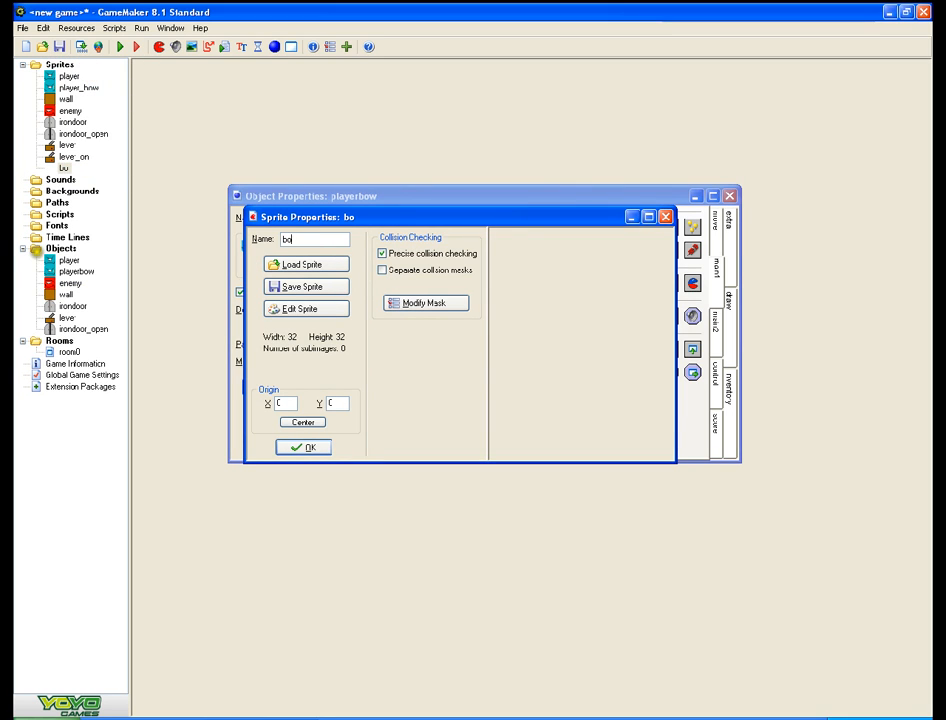
# - Create a blank 16 by 16 image for the bow sprite and open it for editing
pyautogui.click(322, 309)
pyautogui.click(358, 158)
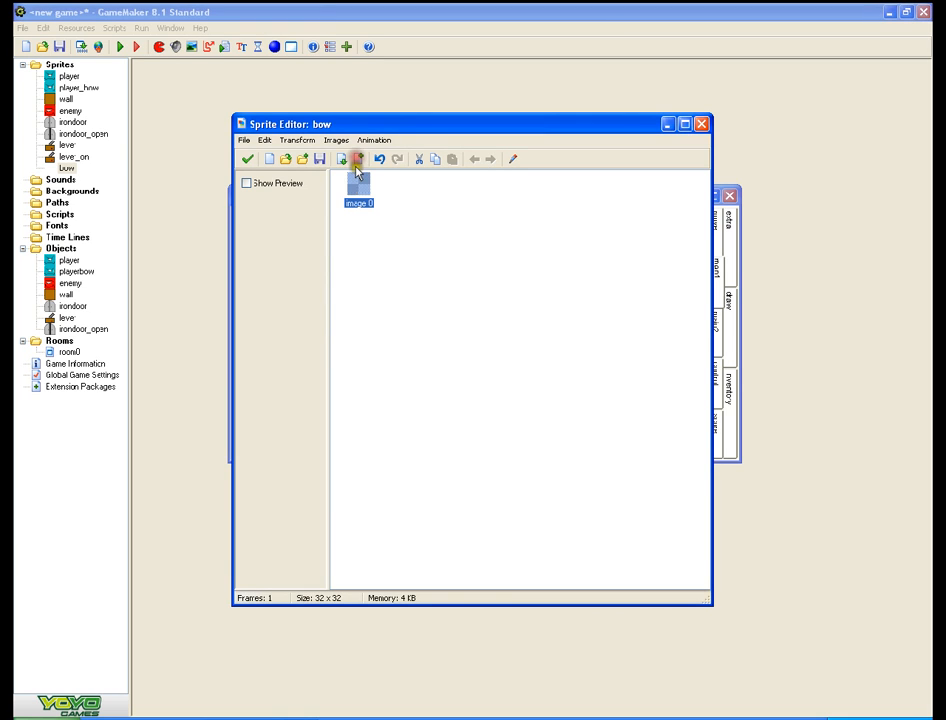
pyautogui.click(379, 158)
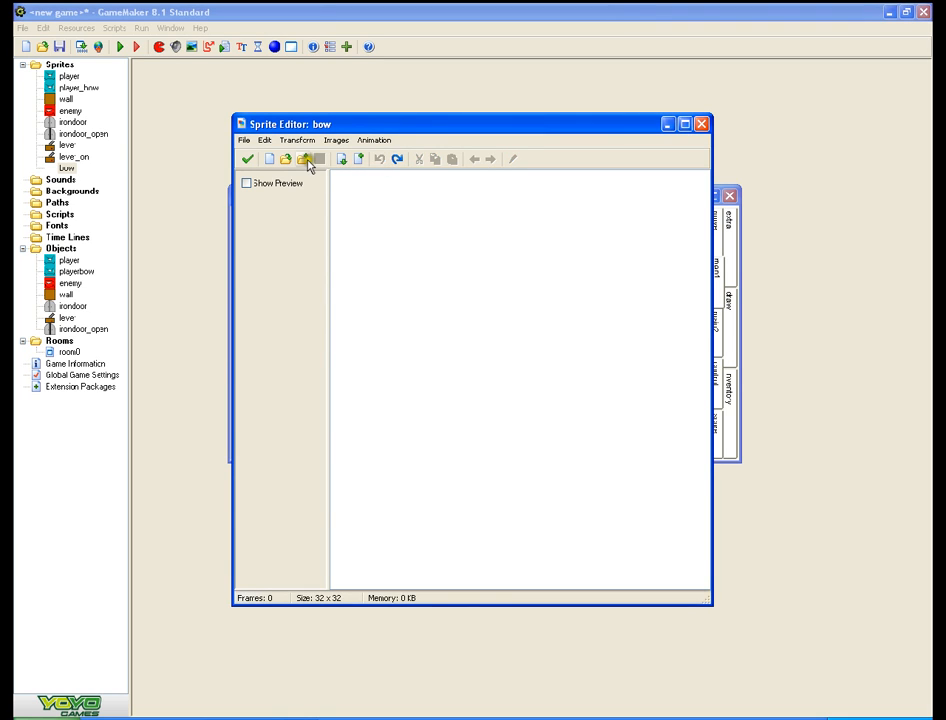
pyautogui.click(272, 159)
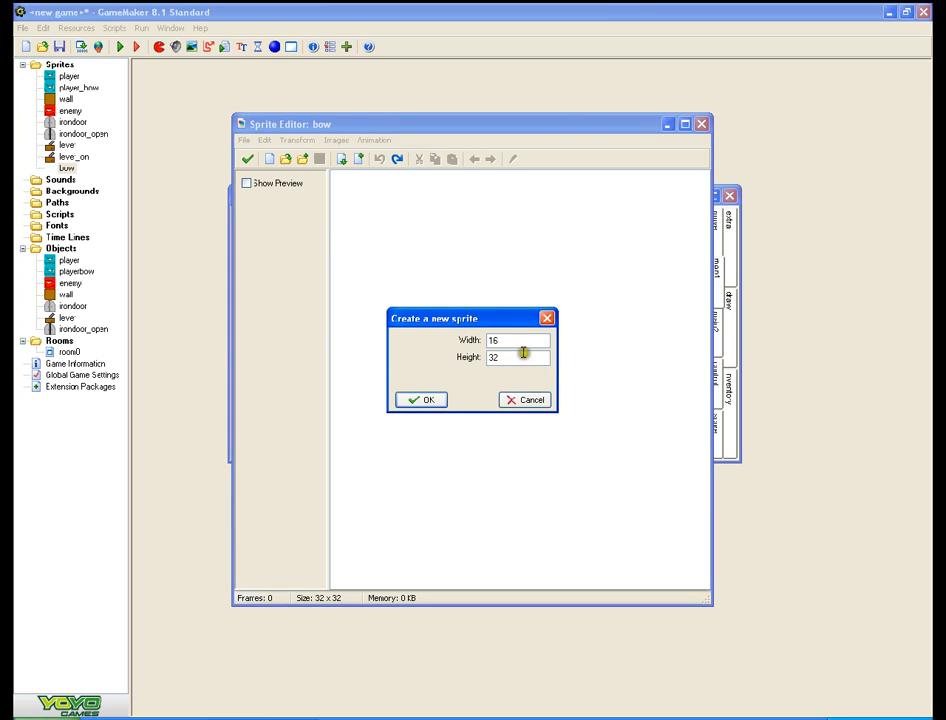
pyautogui.moveTo(521, 358); pyautogui.dragTo(194, 354)
pyautogui.click(439, 400)
pyautogui.doubleClick(353, 188)
pyautogui.click(461, 146)
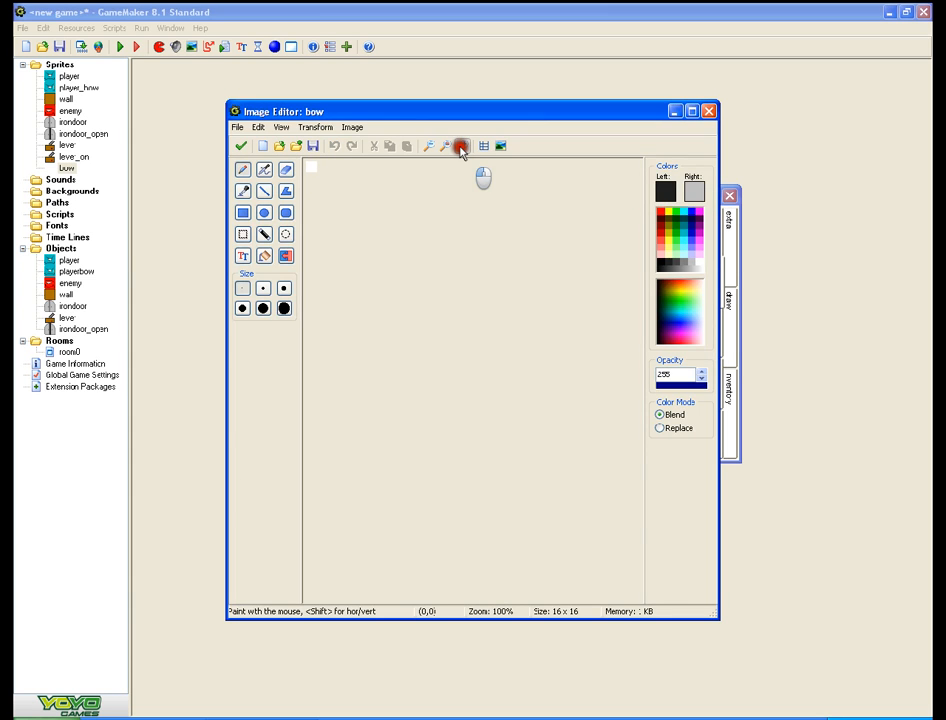
# - Try a freehand orange curve for the bow's limb from the image's upper edge, and undo the stroke
pyautogui.click(461, 146)
pyautogui.click(461, 146)
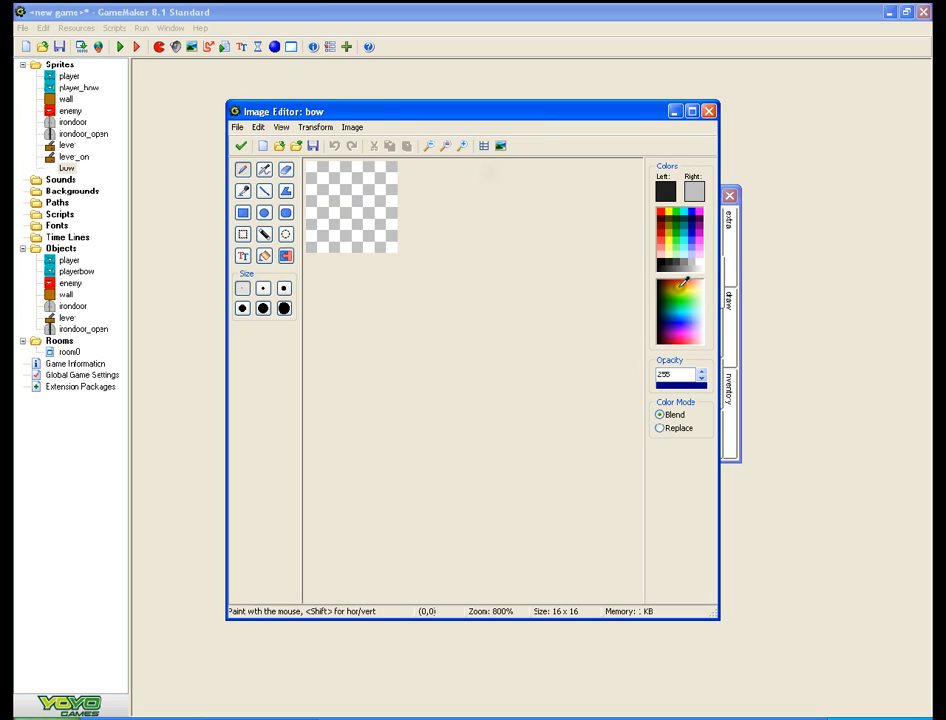
pyautogui.moveTo(682, 270); pyautogui.dragTo(679, 282)
pyautogui.moveTo(348, 162)
pyautogui.mouseDown()
pyautogui.moveTo(386, 195)
pyautogui.moveTo(383, 240)
pyautogui.mouseUp()
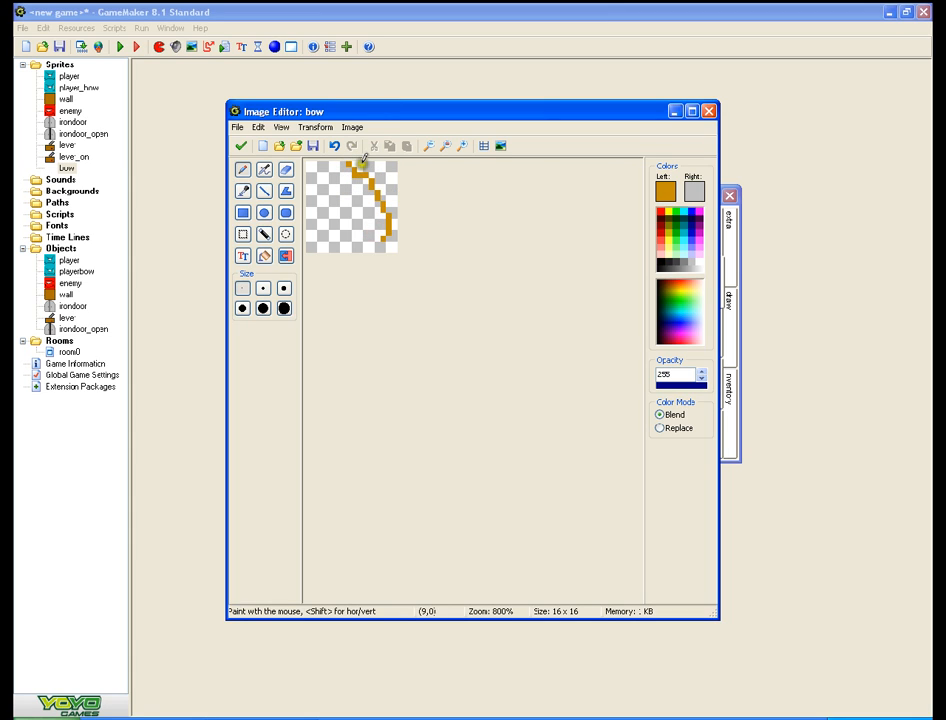
pyautogui.click(335, 146)
pyautogui.click(333, 145)
# - Choose a dark golden colour and paint a pixel diagonally below the bow's top pixel
pyautogui.click(675, 284)
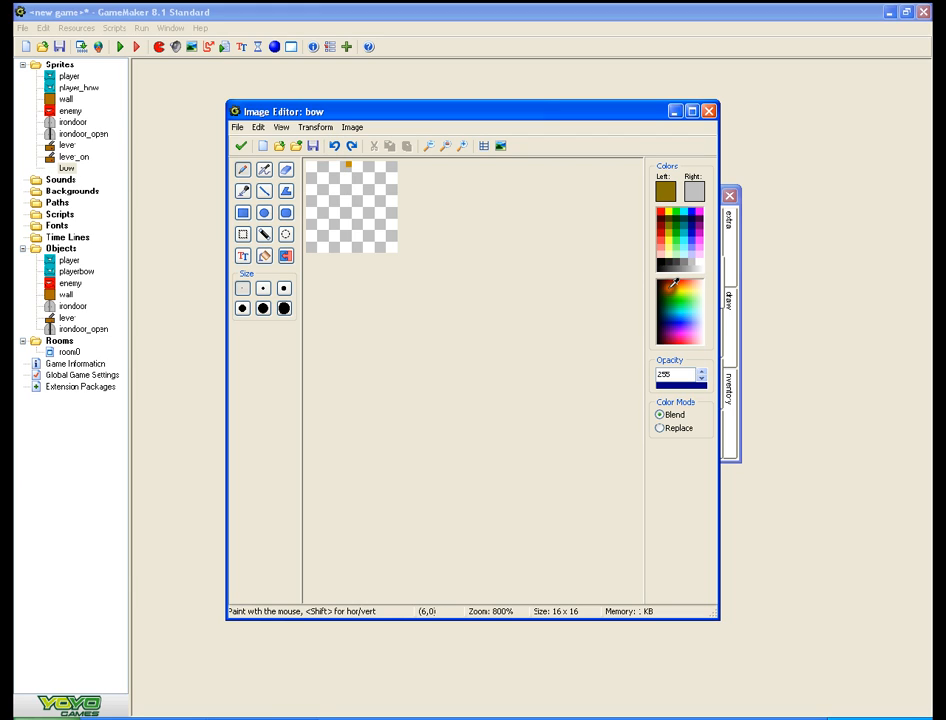
pyautogui.click(679, 285)
pyautogui.click(460, 145)
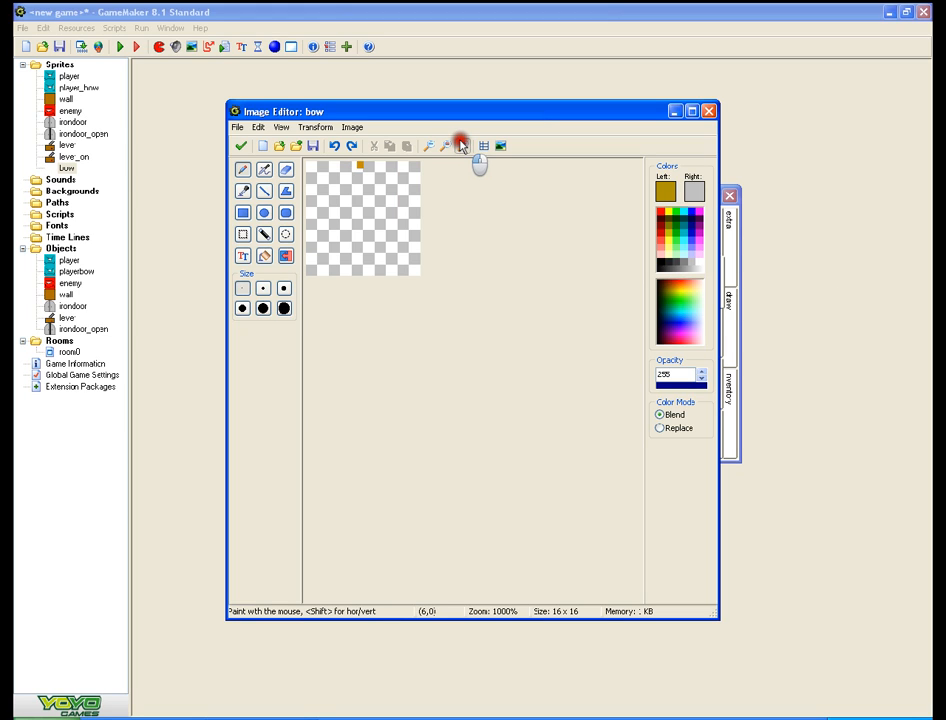
pyautogui.click(460, 145)
pyautogui.click(460, 145)
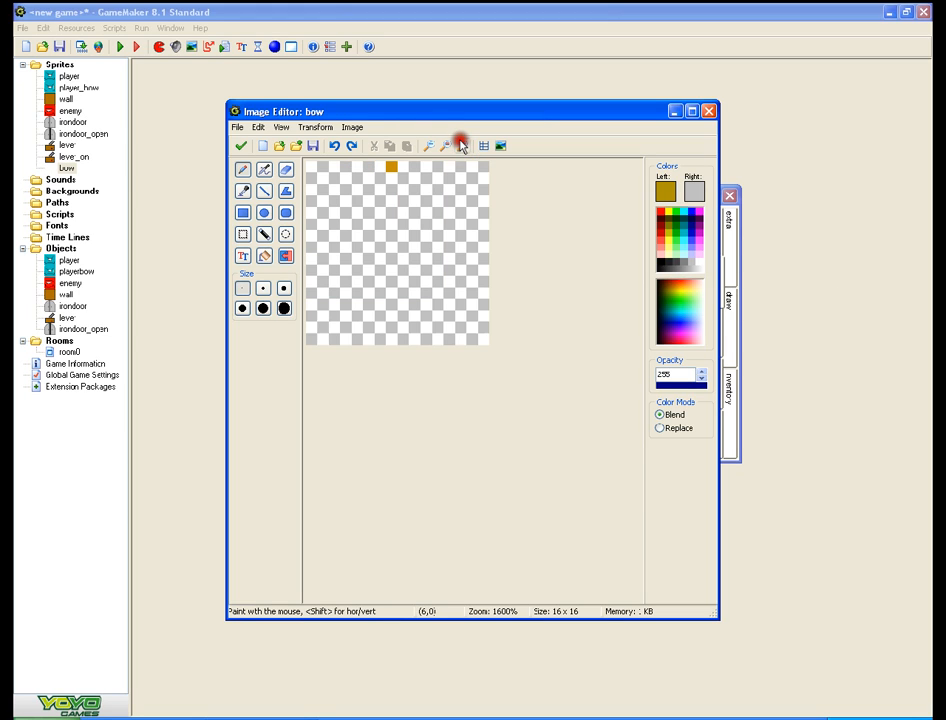
pyautogui.click(401, 174)
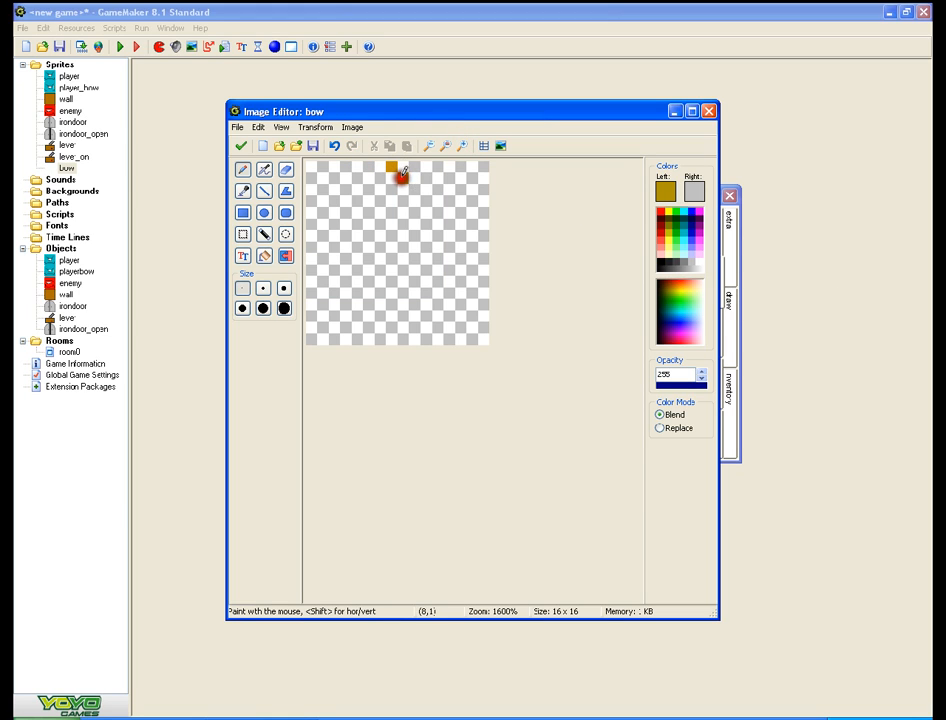
pyautogui.click(675, 292)
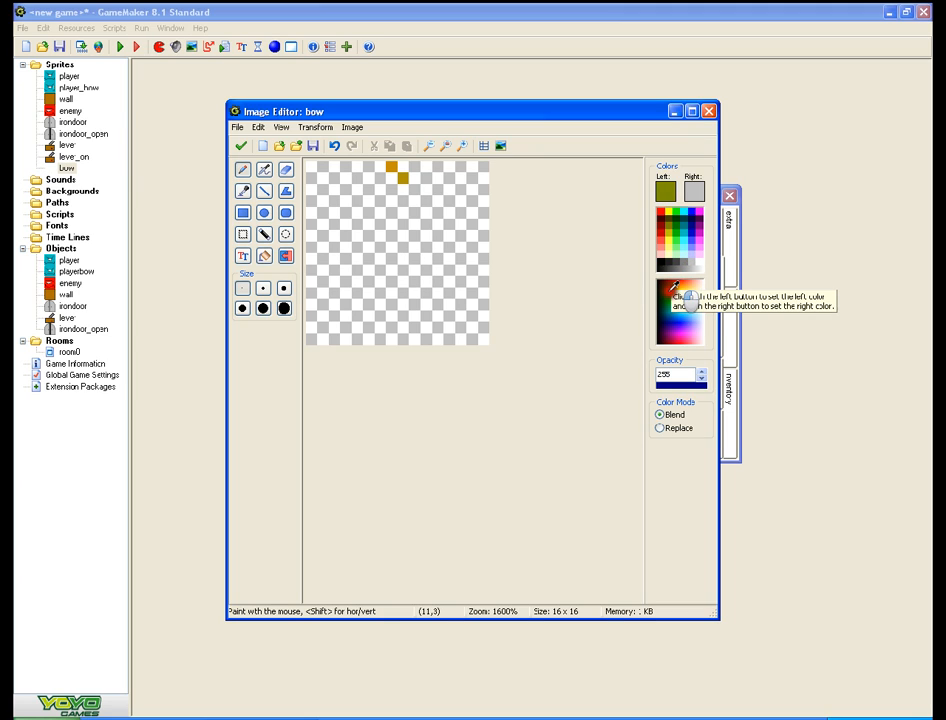
pyautogui.rightClick(676, 291)
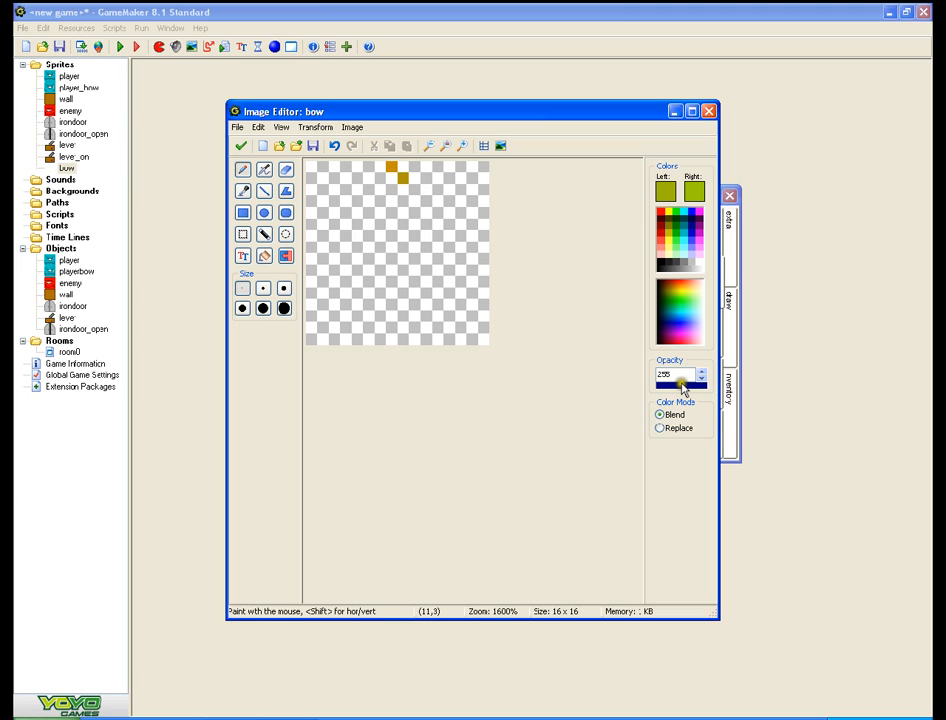
pyautogui.rightClick(682, 385)
pyautogui.click(682, 385)
pyautogui.moveTo(682, 385); pyautogui.dragTo(714, 372)
# - Choose brown and paint the bow's limb diagonally from the upper edge, straight down, and back in to the lower edge
pyautogui.click(672, 283)
pyautogui.click(397, 165)
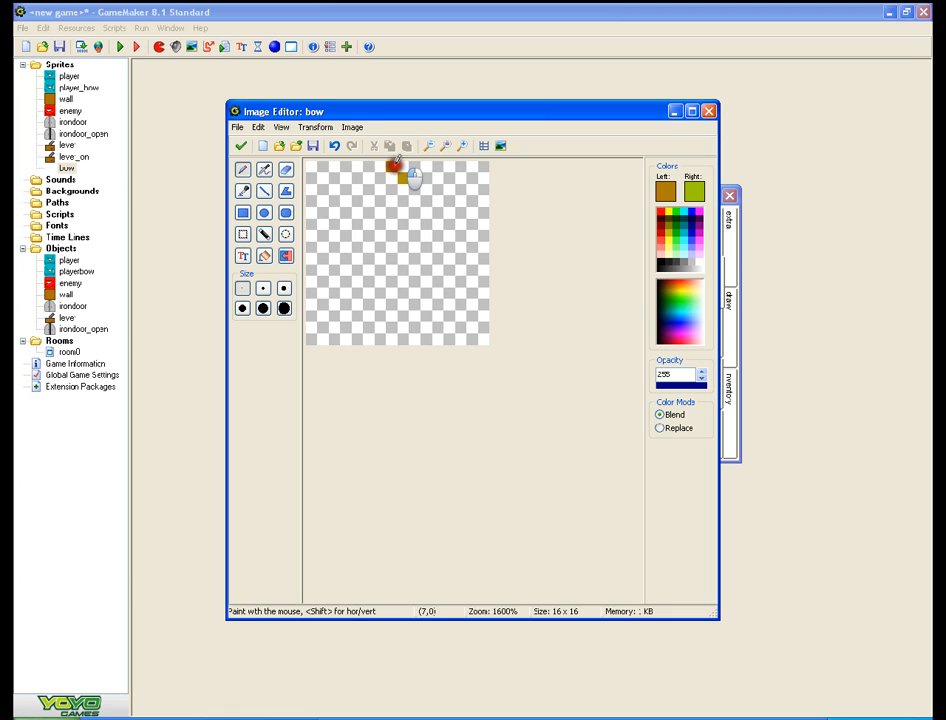
pyautogui.click(414, 189)
pyautogui.click(425, 200)
pyautogui.click(437, 211)
pyautogui.moveTo(447, 220)
pyautogui.mouseDown()
pyautogui.moveTo(460, 236)
pyautogui.moveTo(459, 310)
pyautogui.moveTo(434, 338)
pyautogui.mouseUp()
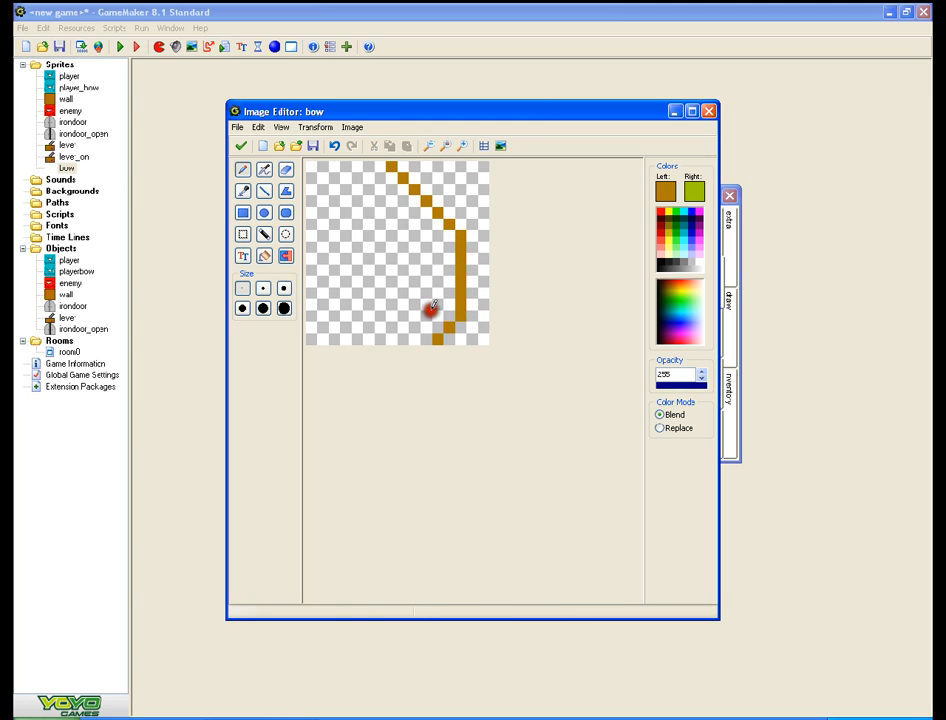
# - Undo the limb's lower strokes and redraw it straight down from the fifth row, curving diagonally back to the lower edge
pyautogui.click(333, 146)
pyautogui.click(333, 146)
pyautogui.click(333, 146)
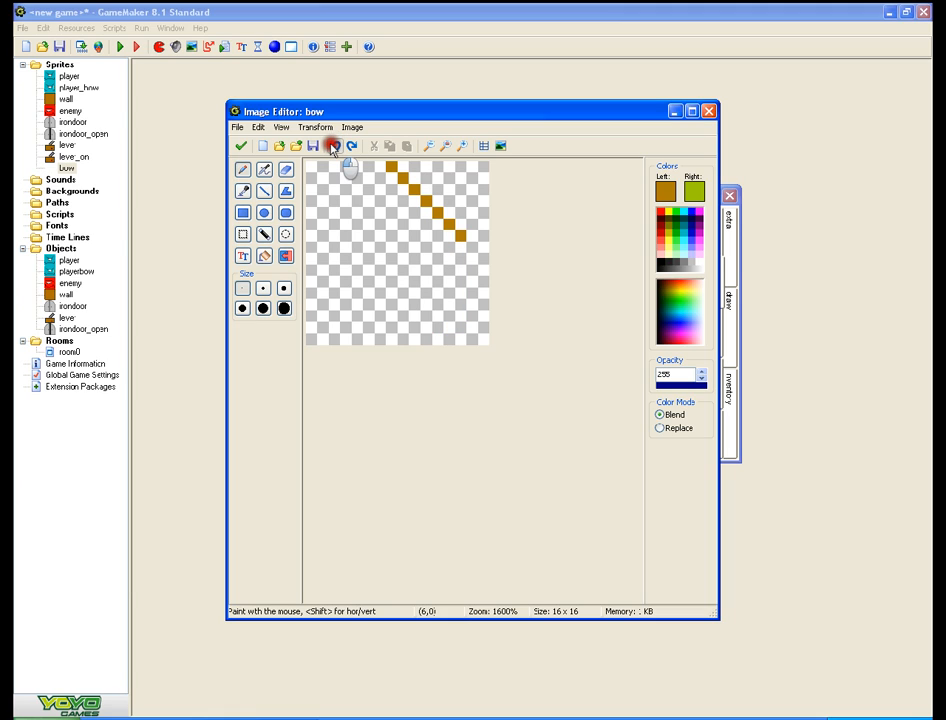
pyautogui.click(333, 146)
pyautogui.click(333, 146)
pyautogui.click(335, 145)
pyautogui.click(493, 198)
pyautogui.moveTo(433, 207)
pyautogui.mouseDown()
pyautogui.moveTo(437, 280)
pyautogui.moveTo(391, 340)
pyautogui.mouseUp()
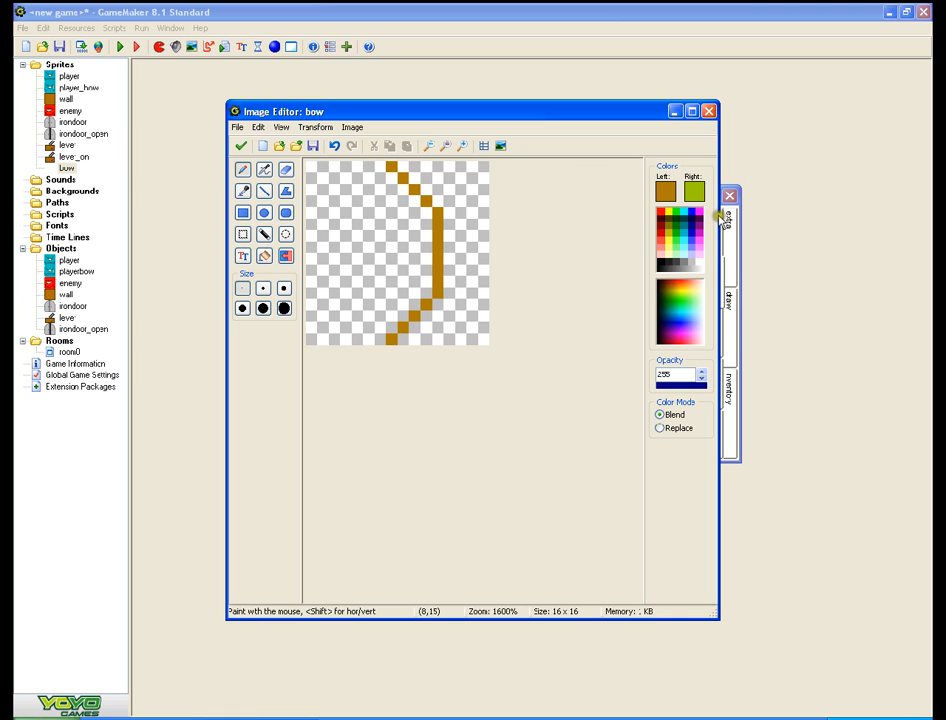
# - Paint a vertical white bowstring between the limb's tips and a black pixel beside its middle, and apply the image
pyautogui.click(700, 260)
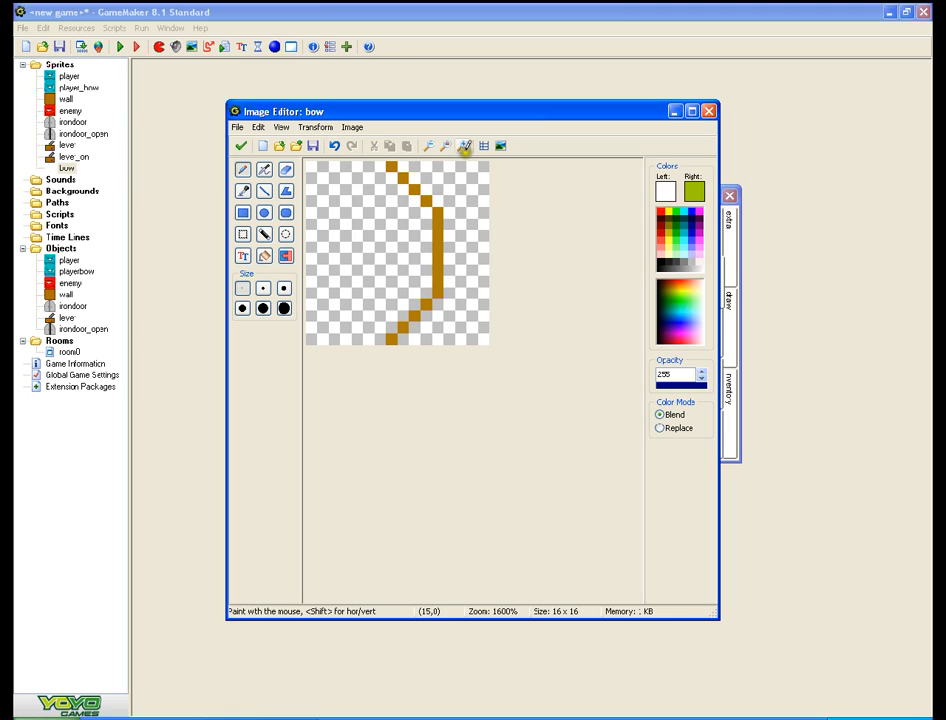
pyautogui.click(391, 176)
pyautogui.moveTo(391, 176); pyautogui.dragTo(395, 325)
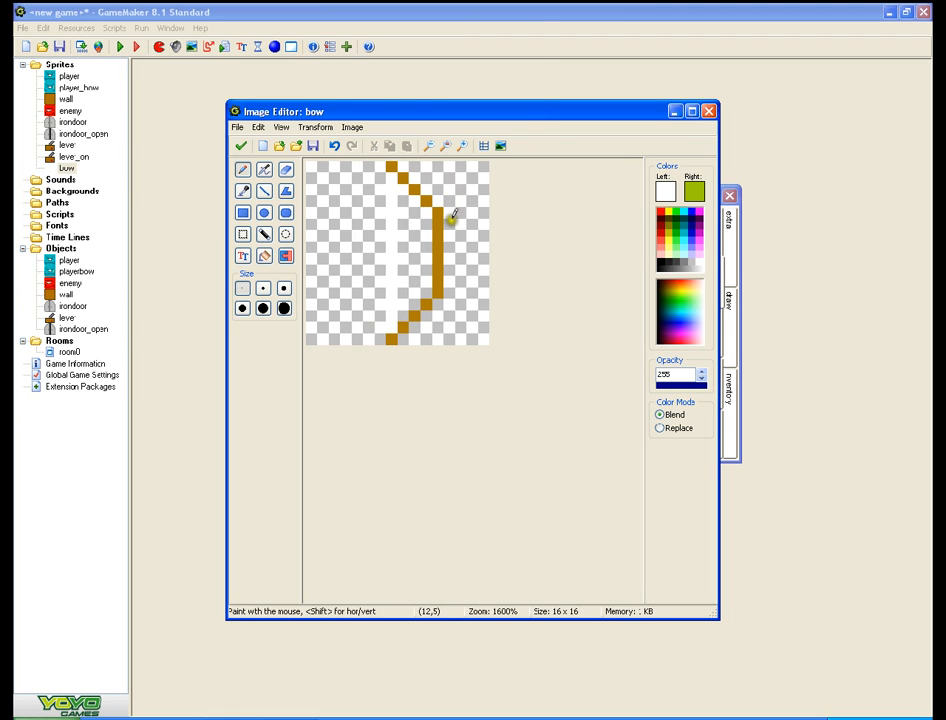
pyautogui.click(662, 254)
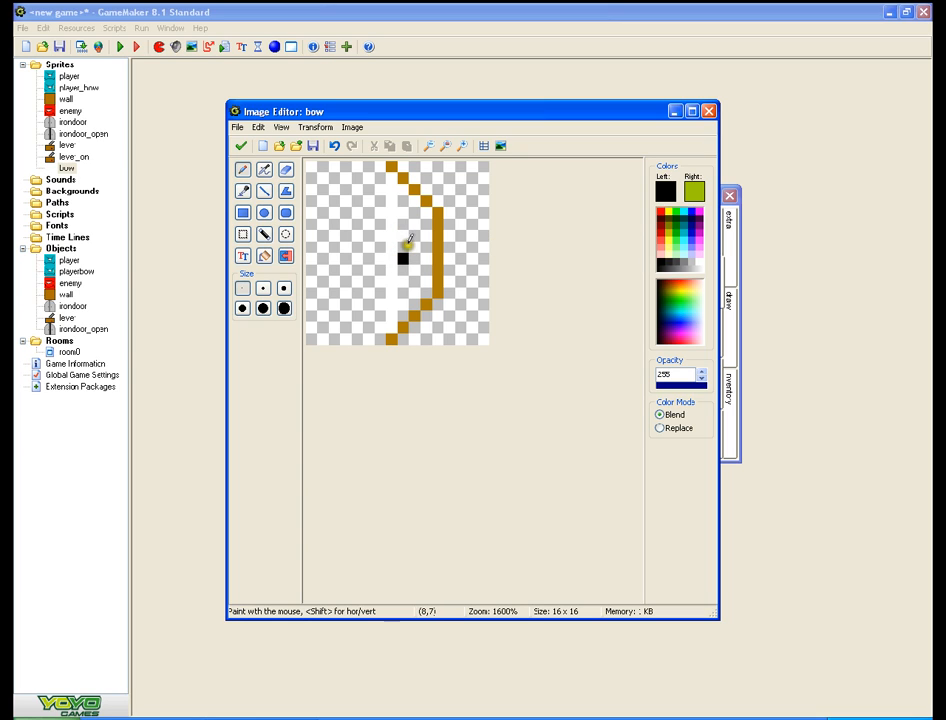
pyautogui.click(242, 146)
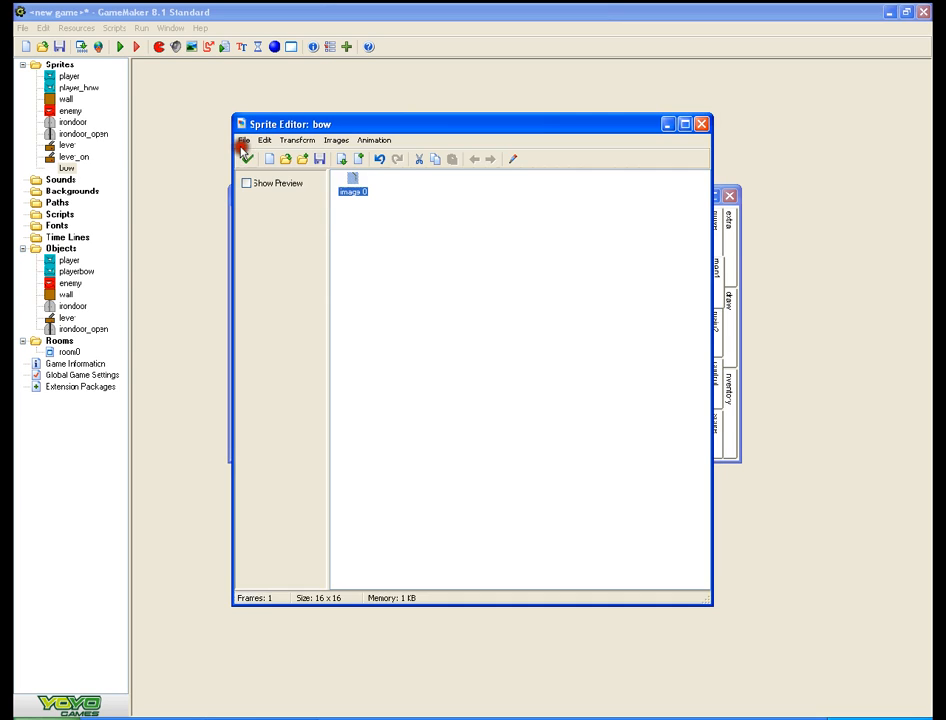
# - Reopen the bow image, paint a small black pixel cluster in its lower-left corner, and save the bow sprite
pyautogui.click(348, 180)
pyautogui.doubleClick(348, 181)
pyautogui.click(466, 147)
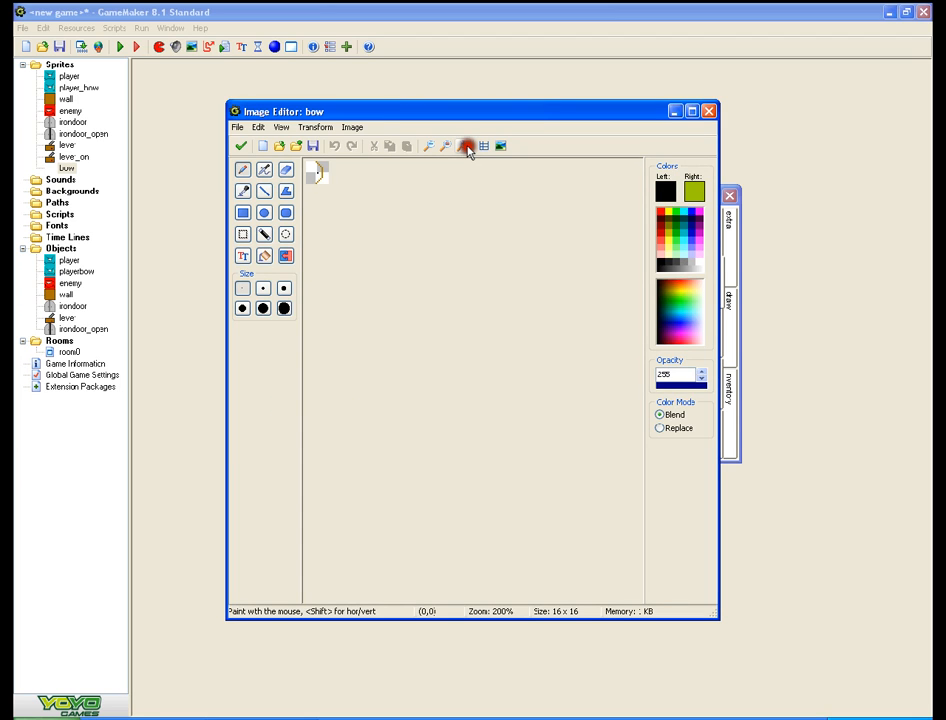
pyautogui.click(466, 147)
pyautogui.click(466, 147)
pyautogui.click(465, 148)
pyautogui.click(464, 149)
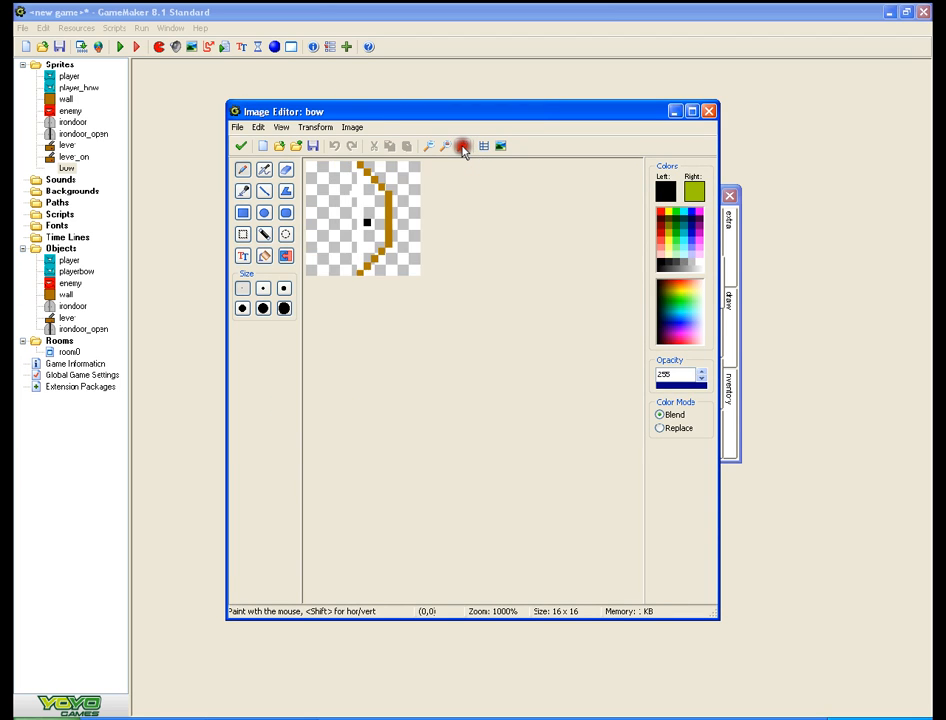
pyautogui.click(463, 148)
pyautogui.click(463, 148)
pyautogui.click(463, 148)
pyautogui.click(333, 440)
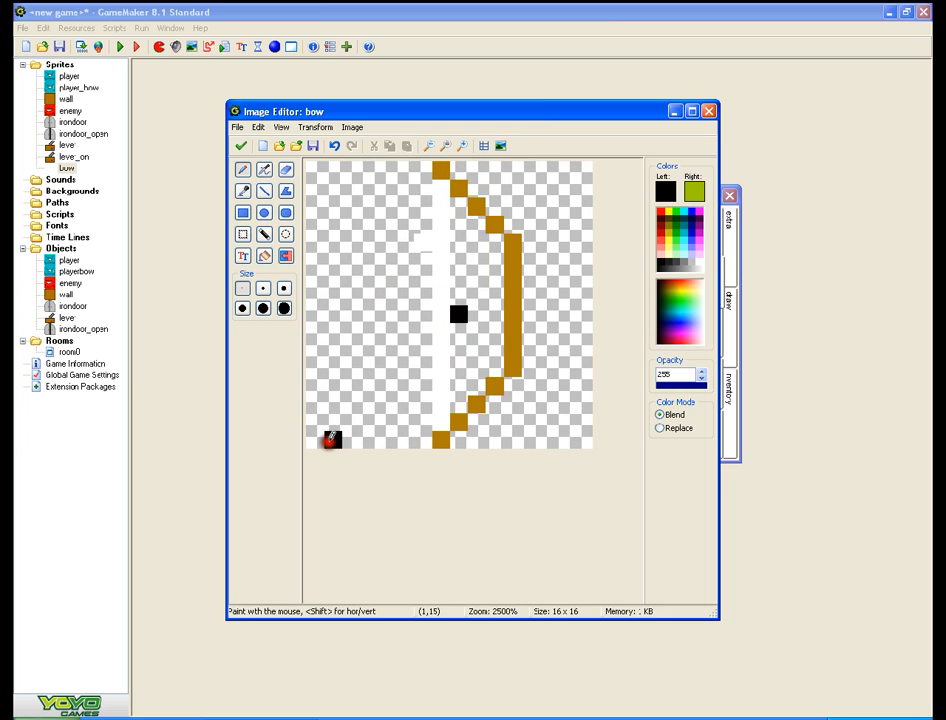
pyautogui.click(347, 440)
pyautogui.click(350, 422)
pyautogui.click(368, 440)
pyautogui.click(335, 421)
pyautogui.click(315, 440)
pyautogui.click(236, 146)
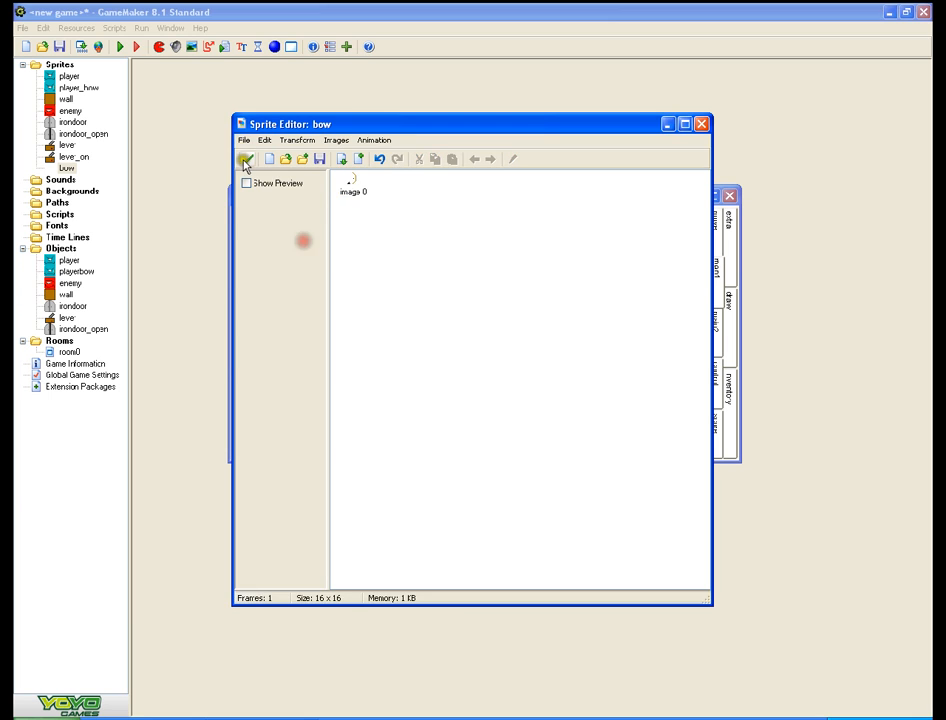
pyautogui.click(243, 159)
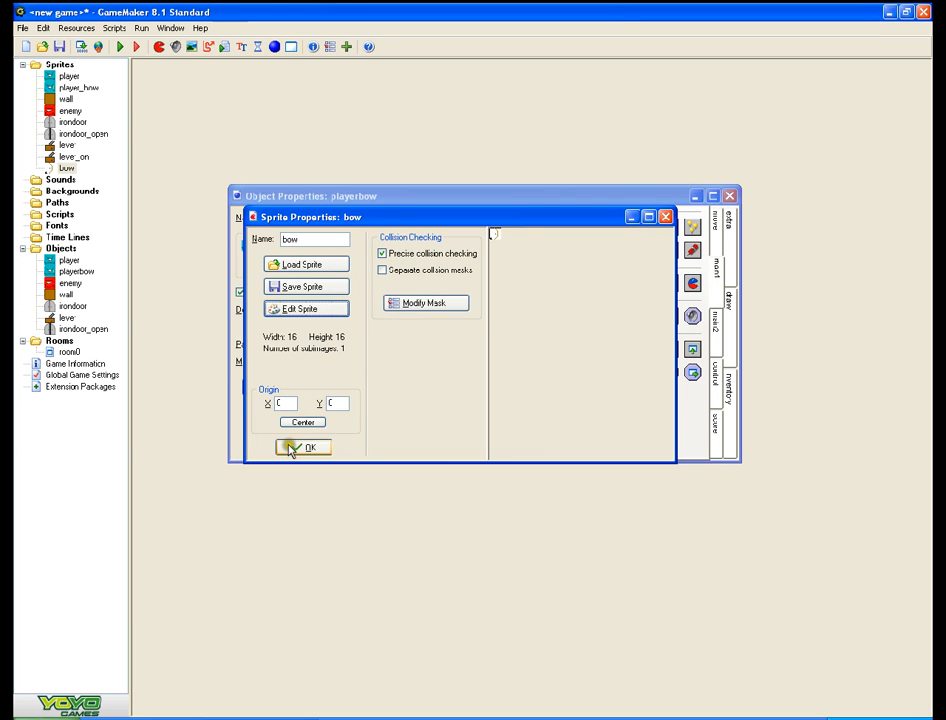
pyautogui.click(294, 448)
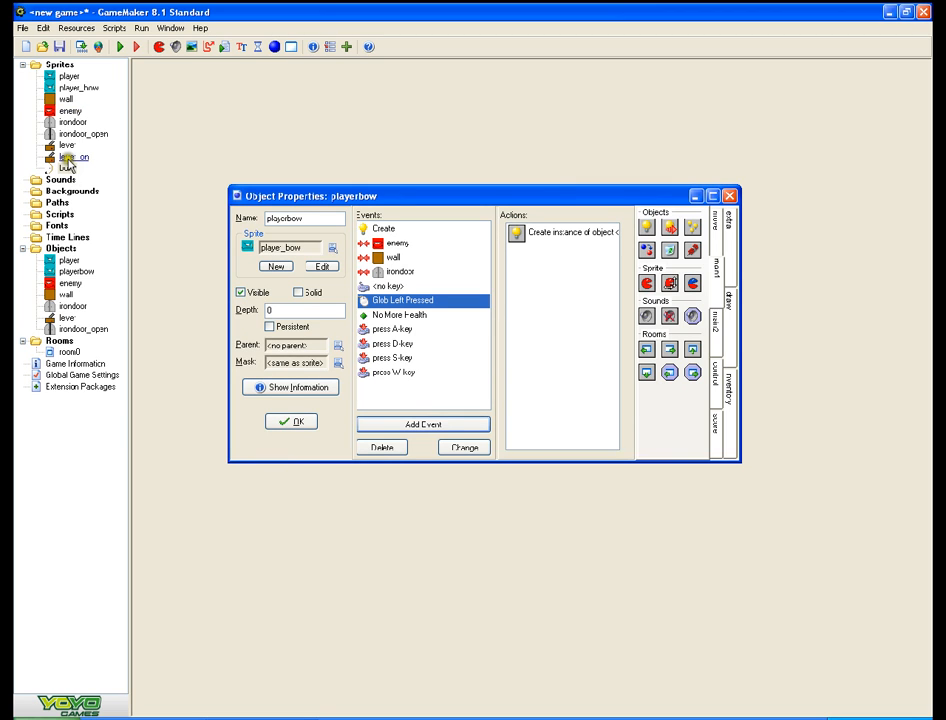
# - Create a new sprite named rock and centre its origin at 16, 16
pyautogui.rightClick(38, 63)
pyautogui.click(100, 76)
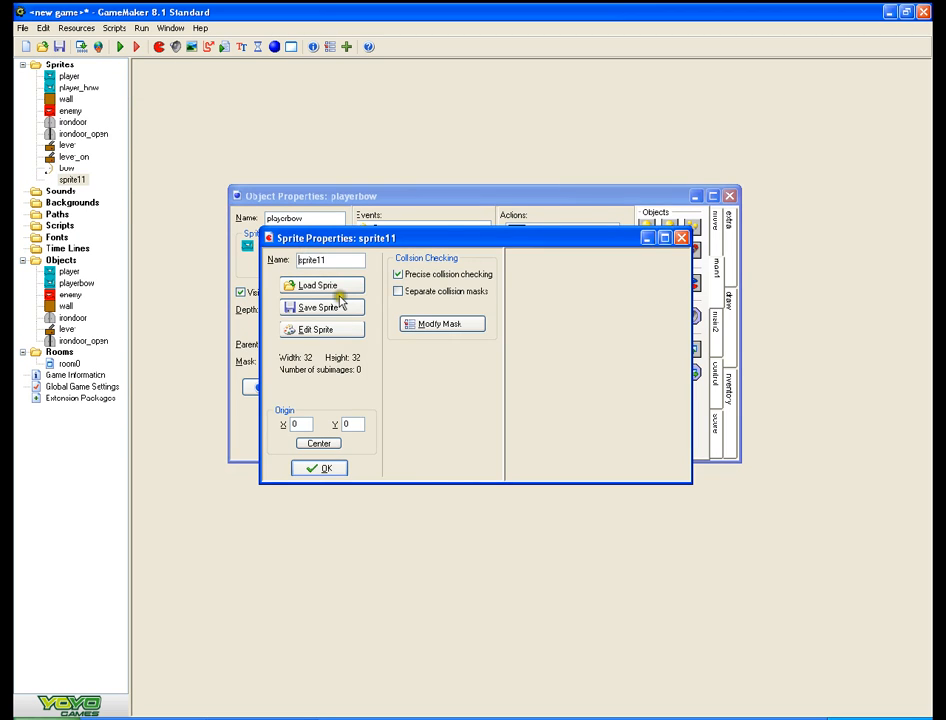
pyautogui.doubleClick(338, 259)
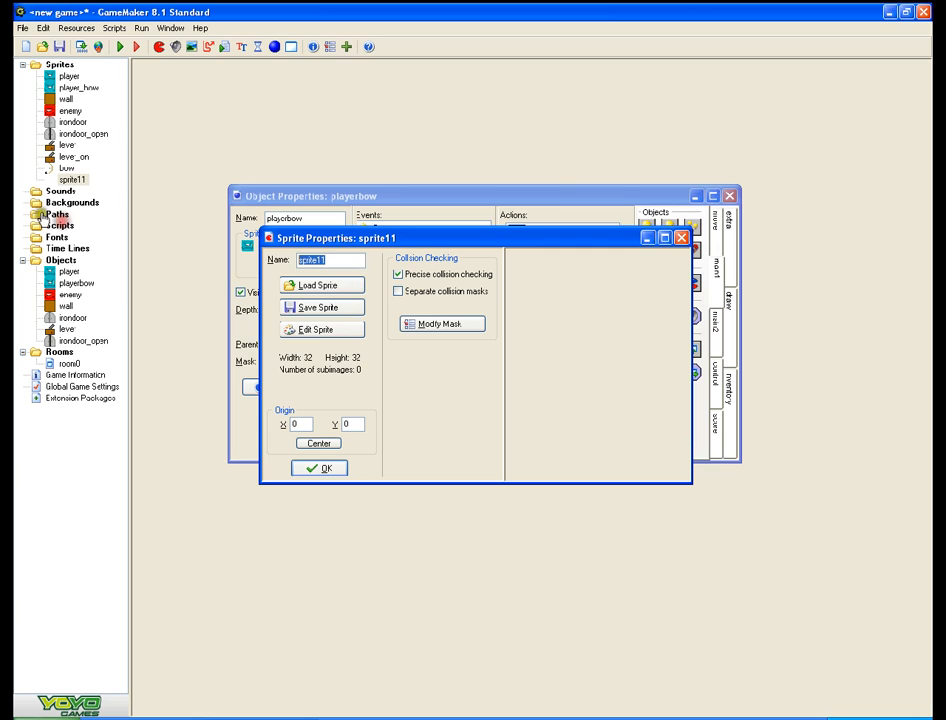
pyautogui.press('BackSpace')
pyautogui.write('roc')
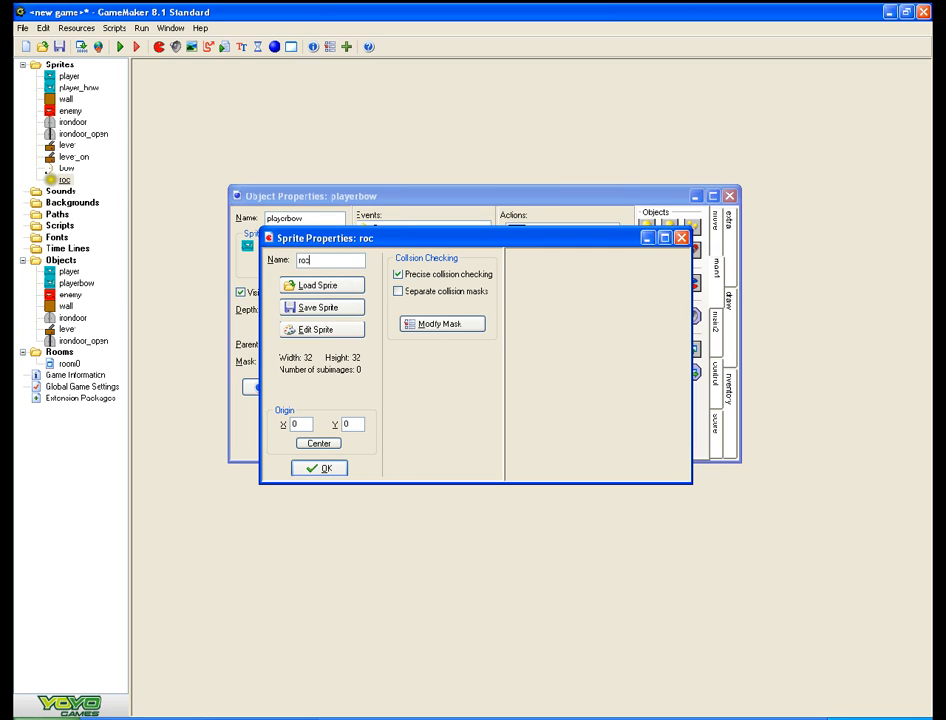
pyautogui.write('k')
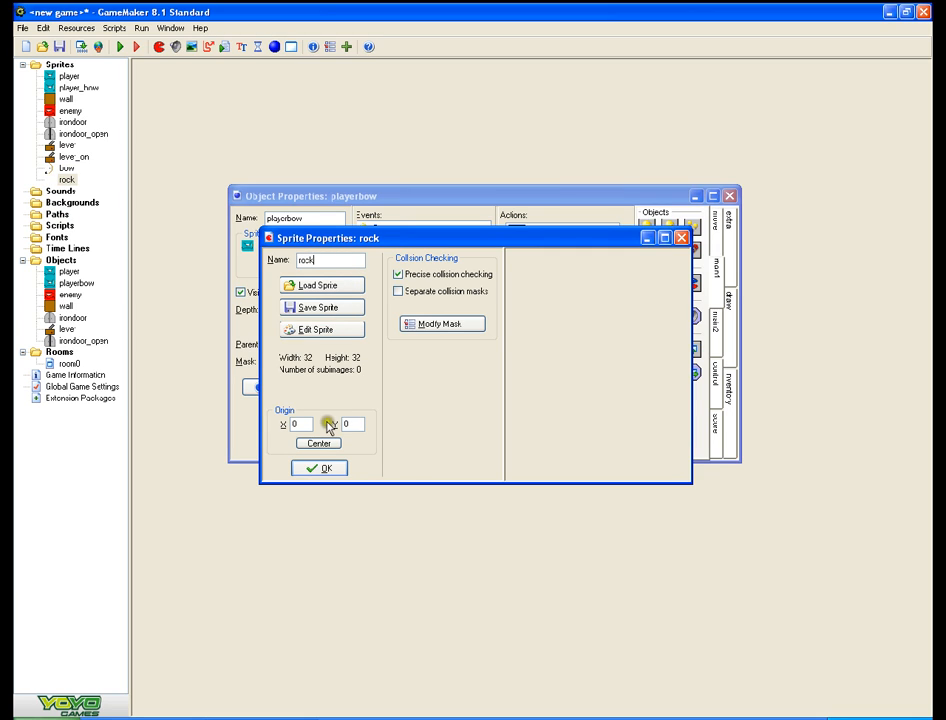
pyautogui.click(311, 444)
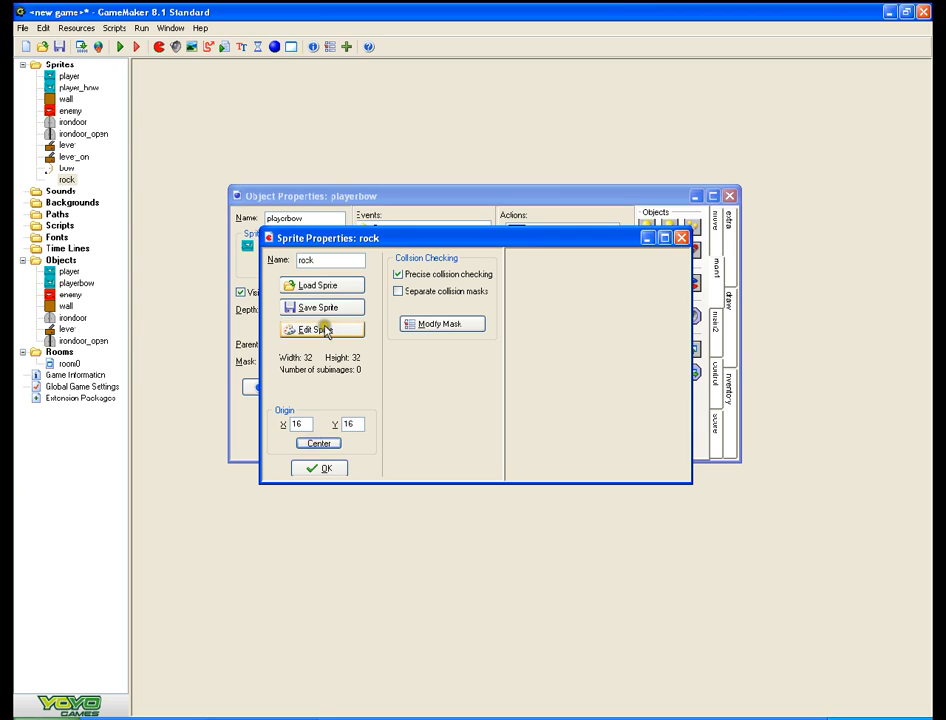
# - Create a blank 16 by 16 image for the rock sprite and open it for editing
pyautogui.click(322, 329)
pyautogui.click(341, 160)
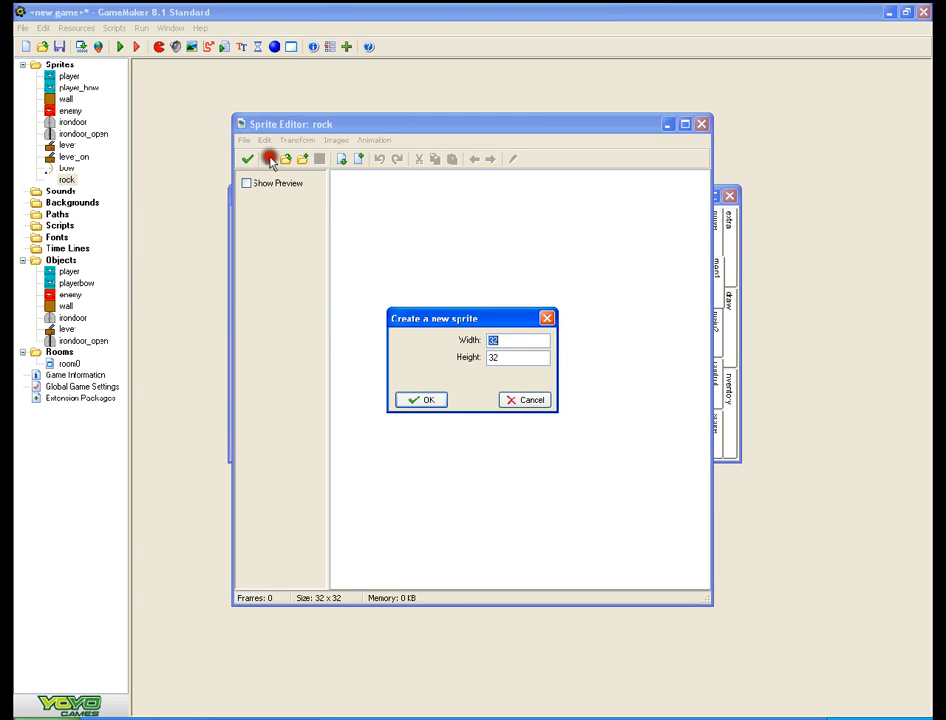
pyautogui.press('BackSpace')
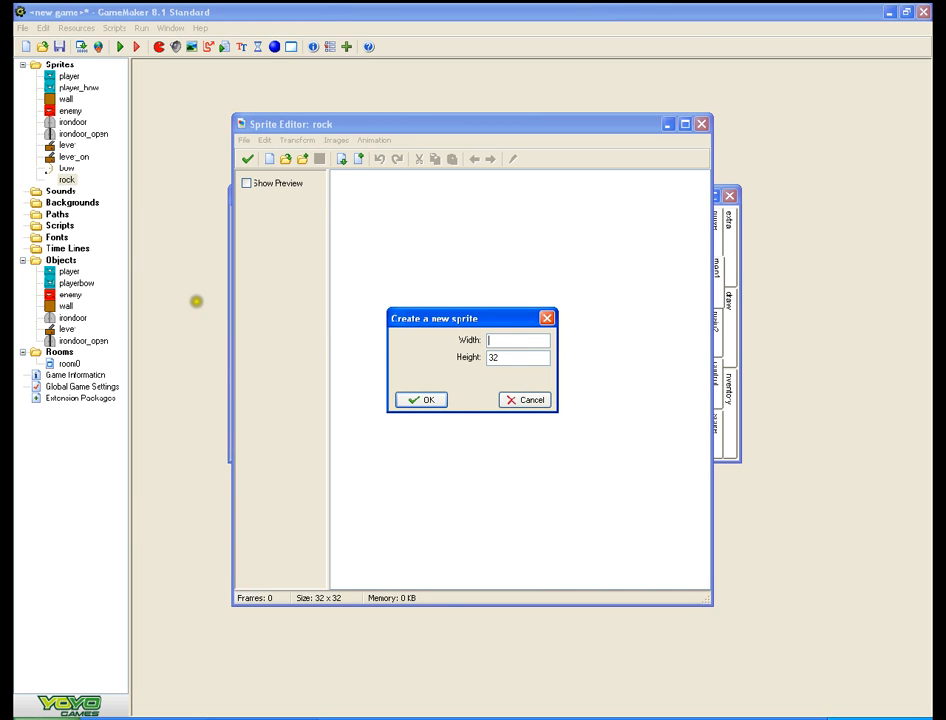
pyautogui.write('16')
pyautogui.doubleClick(512, 357)
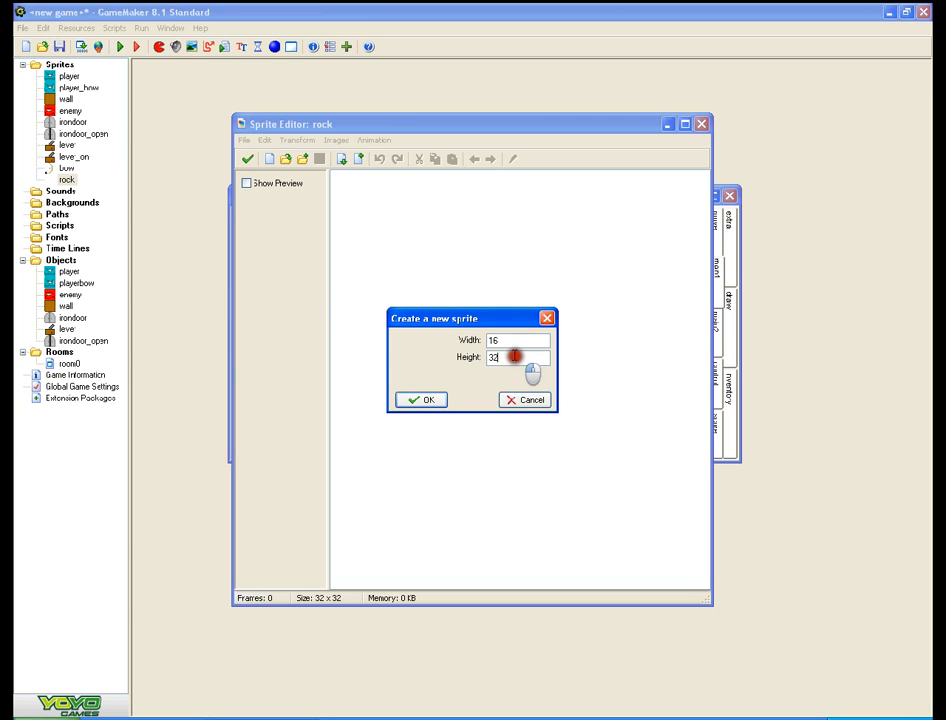
pyautogui.write('16')
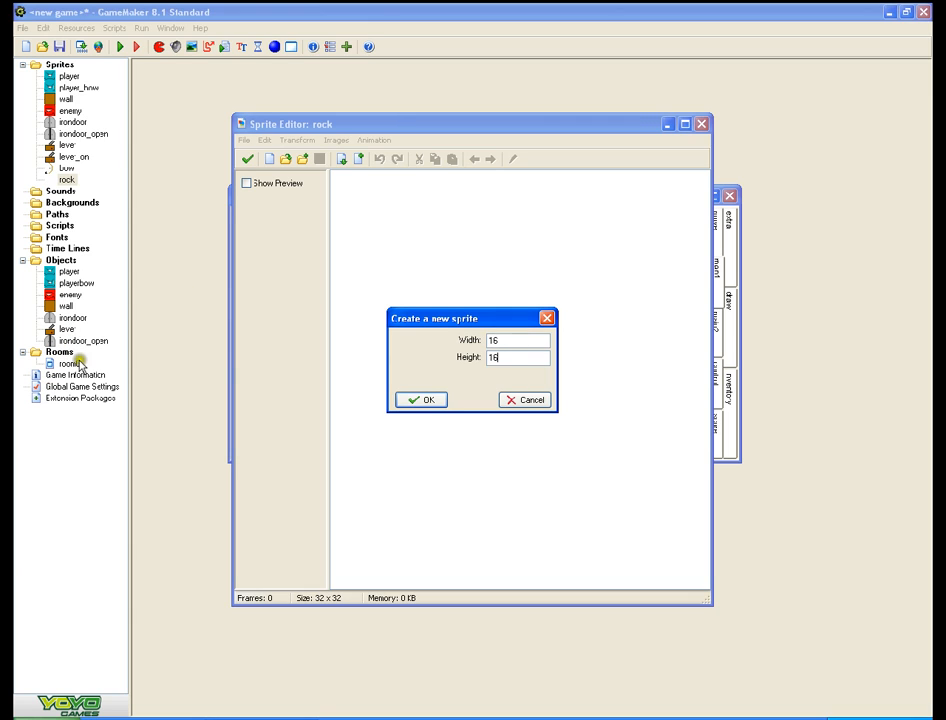
pyautogui.click(437, 400)
pyautogui.doubleClick(348, 174)
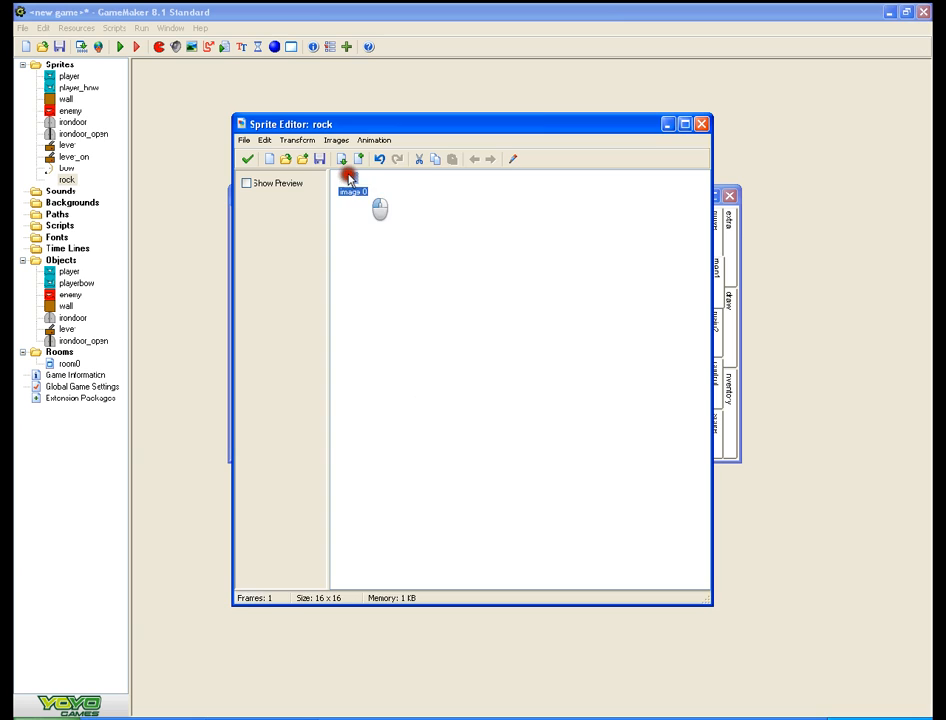
# - Paint a small black rock shape at the centre of the image and apply it to the rock sprite
pyautogui.click(462, 147)
pyautogui.click(462, 147)
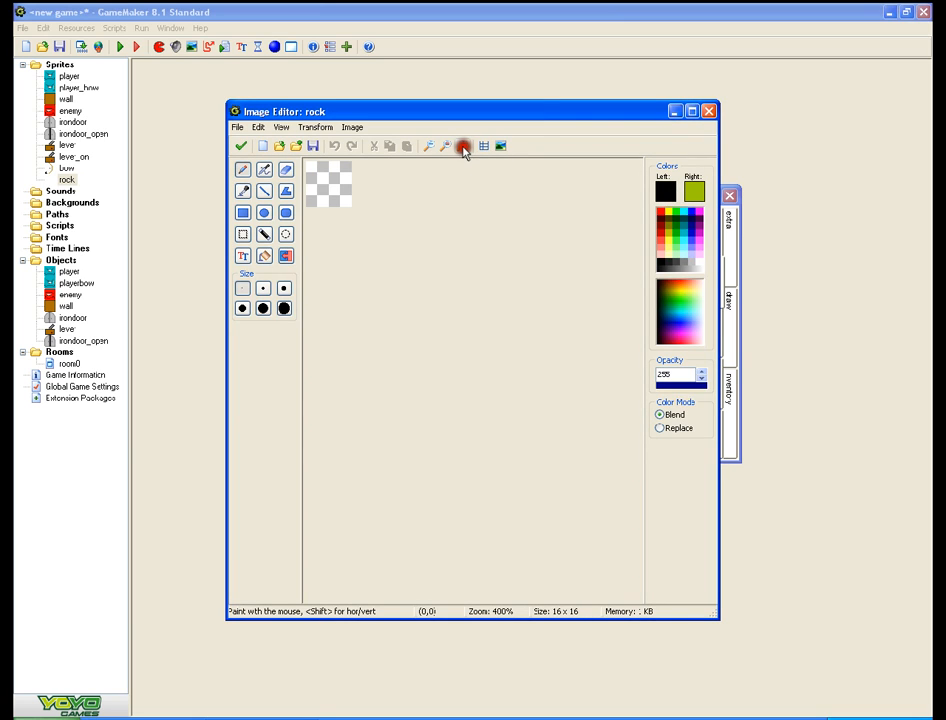
pyautogui.click(462, 147)
pyautogui.click(462, 147)
pyautogui.click(462, 147)
pyautogui.click(462, 147)
pyautogui.click(462, 147)
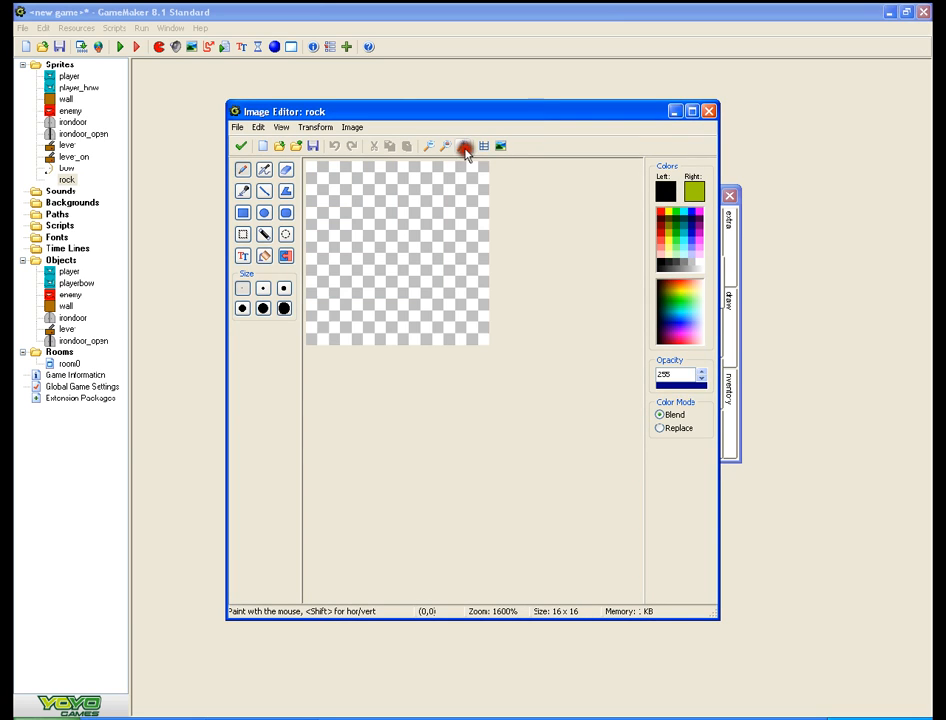
pyautogui.click(404, 244)
pyautogui.click(411, 236)
pyautogui.click(403, 226)
pyautogui.click(389, 243)
pyautogui.click(388, 235)
pyautogui.click(395, 256)
pyautogui.click(427, 247)
pyautogui.click(403, 270)
pyautogui.click(380, 247)
pyautogui.click(240, 148)
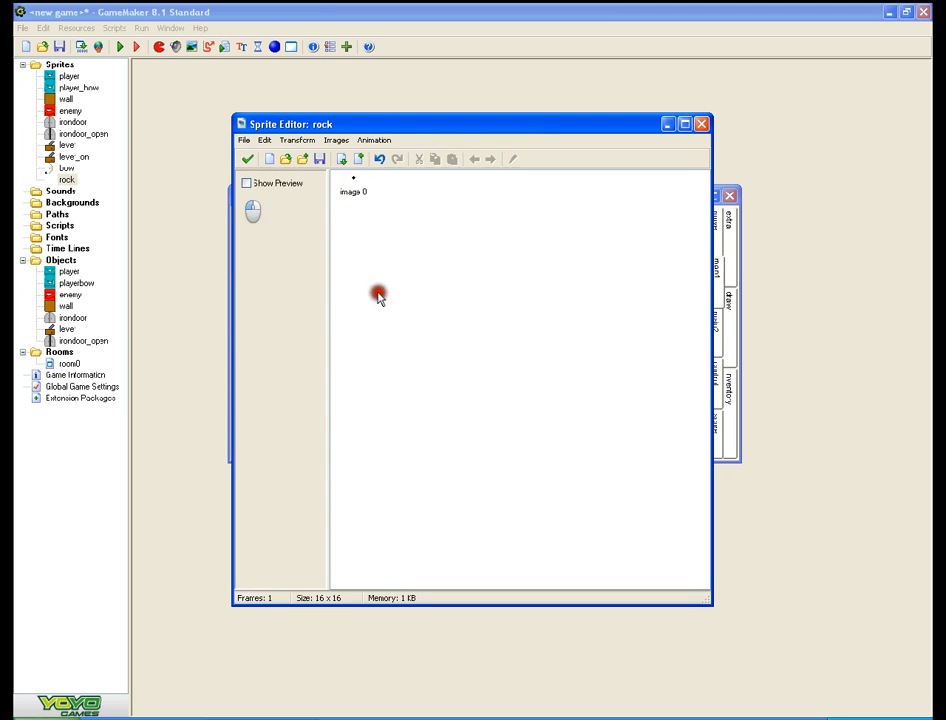
# - Accept the painted image and save the rock sprite
pyautogui.click(246, 159)
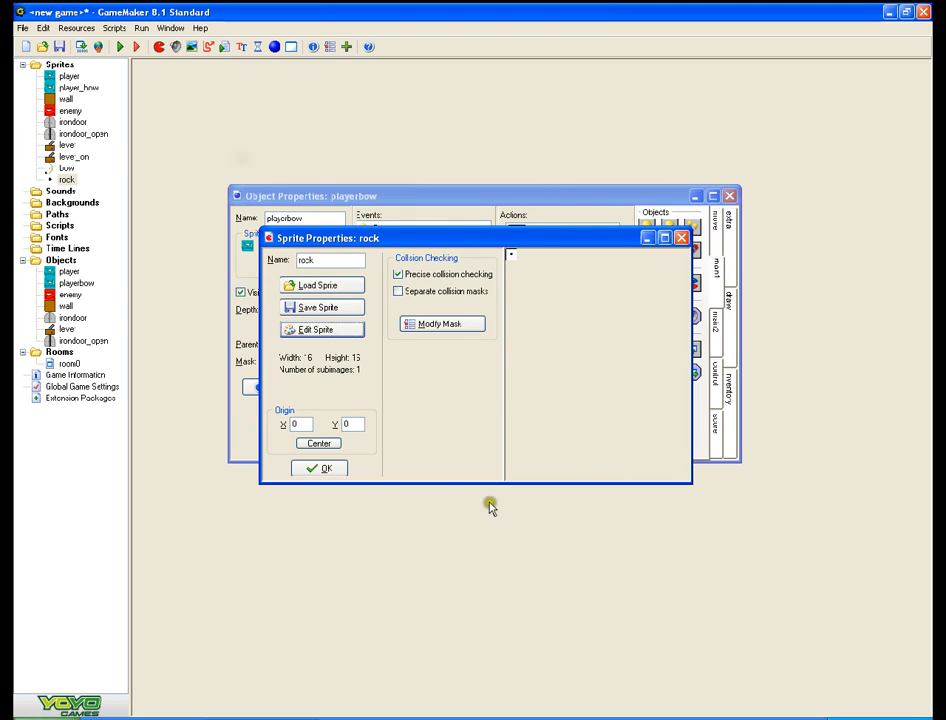
pyautogui.click(328, 469)
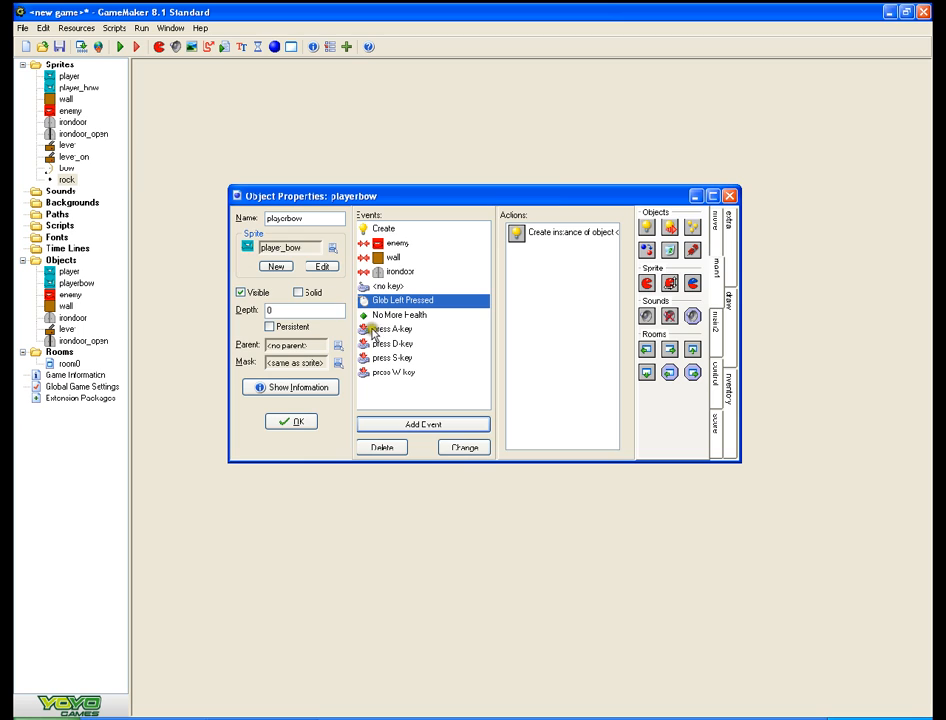
pyautogui.doubleClick(563, 232)
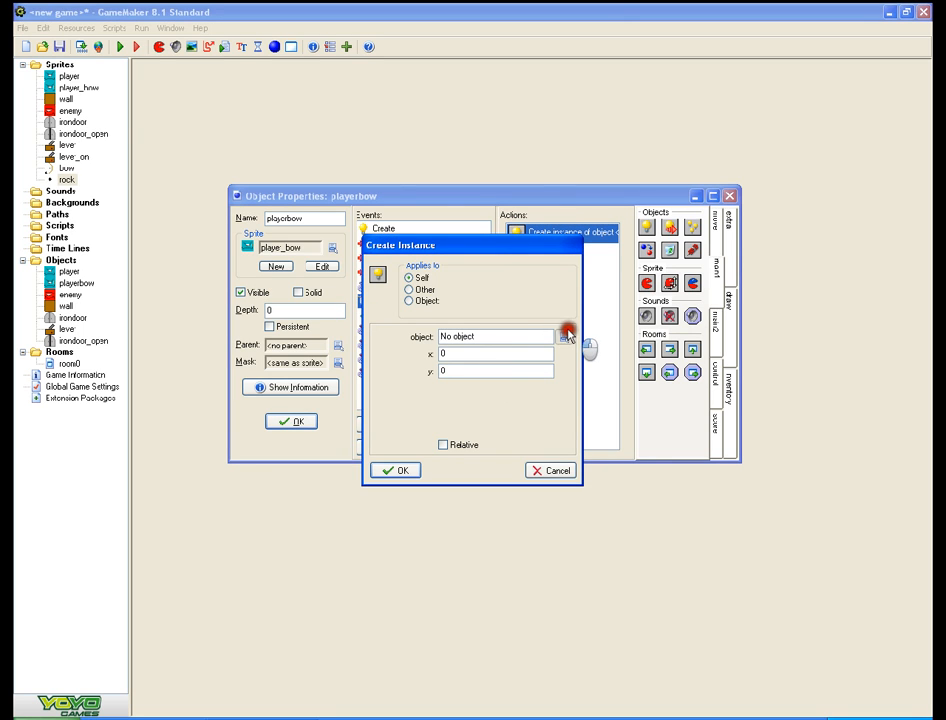
pyautogui.click(564, 337)
pyautogui.click(515, 416)
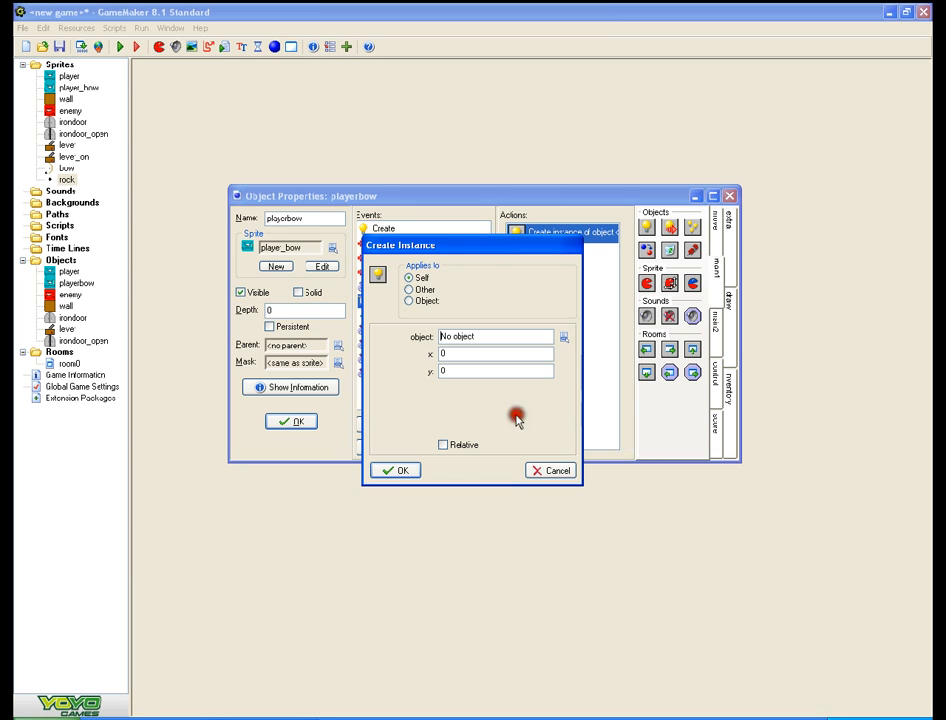
pyautogui.click(548, 472)
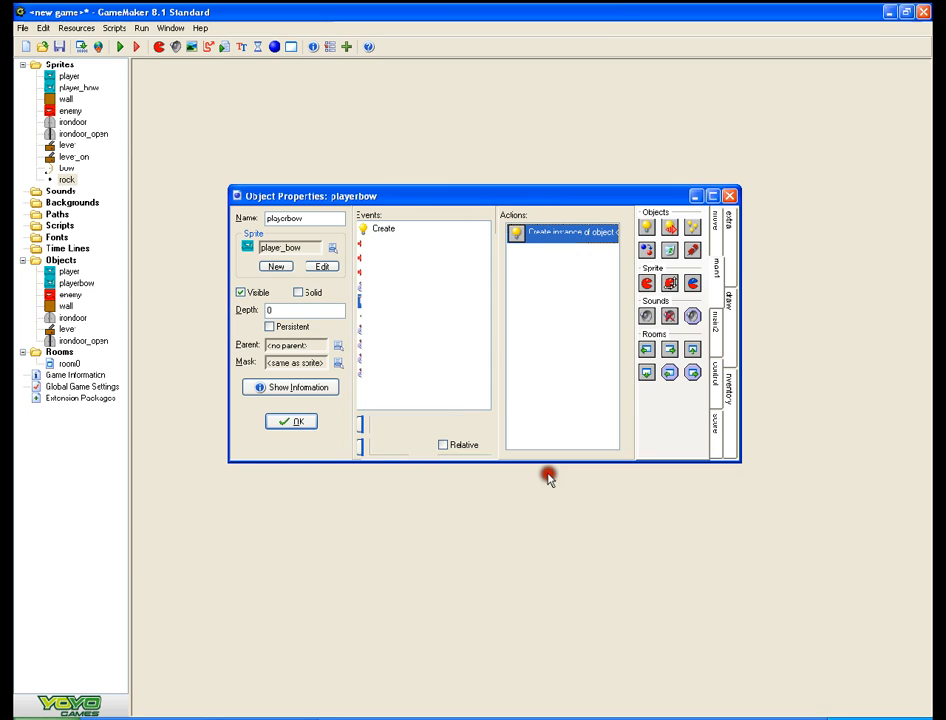
# - Create a new object named rock, assign it the rock sprite and save it
pyautogui.rightClick(58, 257)
pyautogui.click(97, 264)
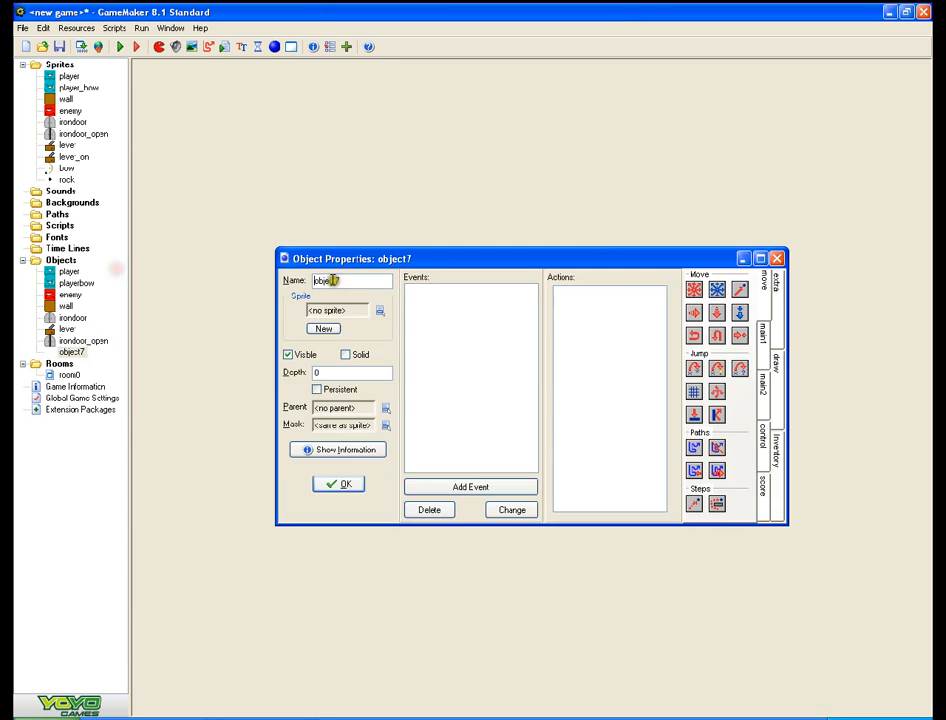
pyautogui.doubleClick(338, 280)
pyautogui.press('BackSpace')
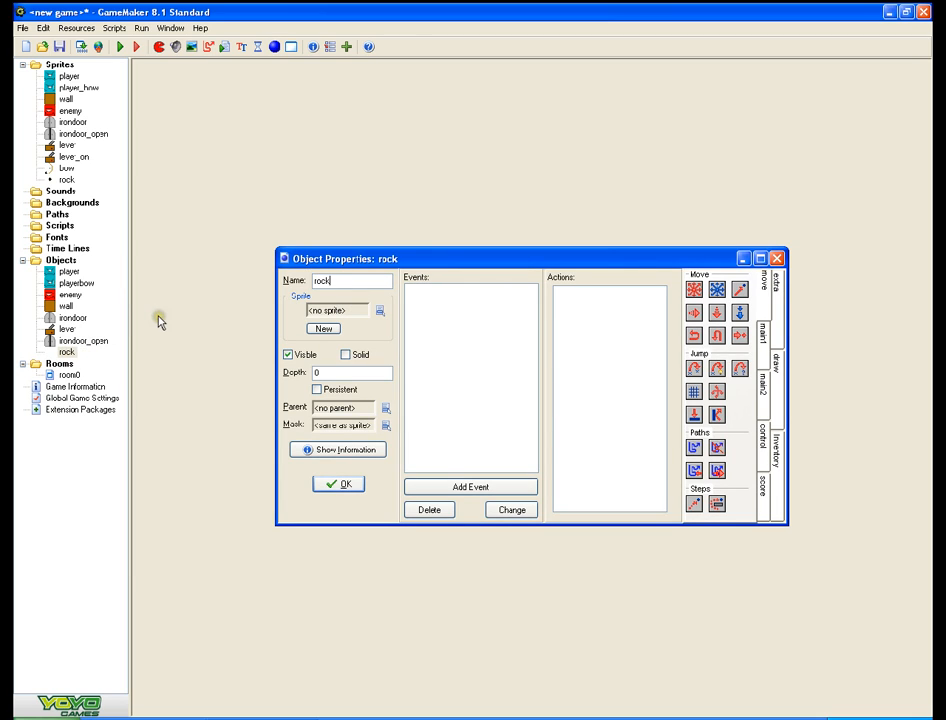
pyautogui.click(378, 313)
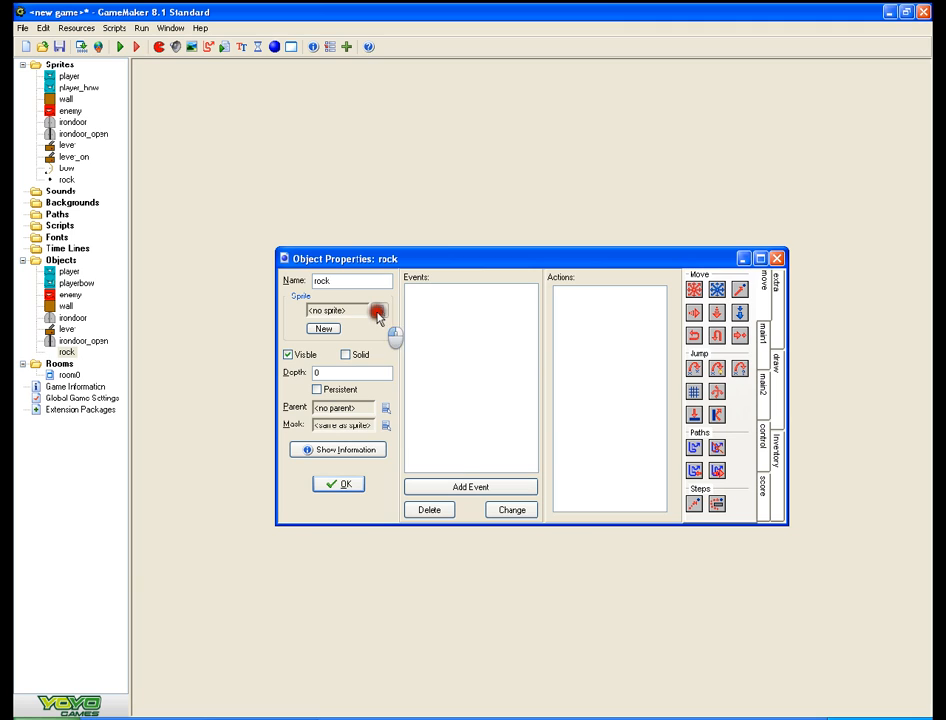
pyautogui.click(395, 457)
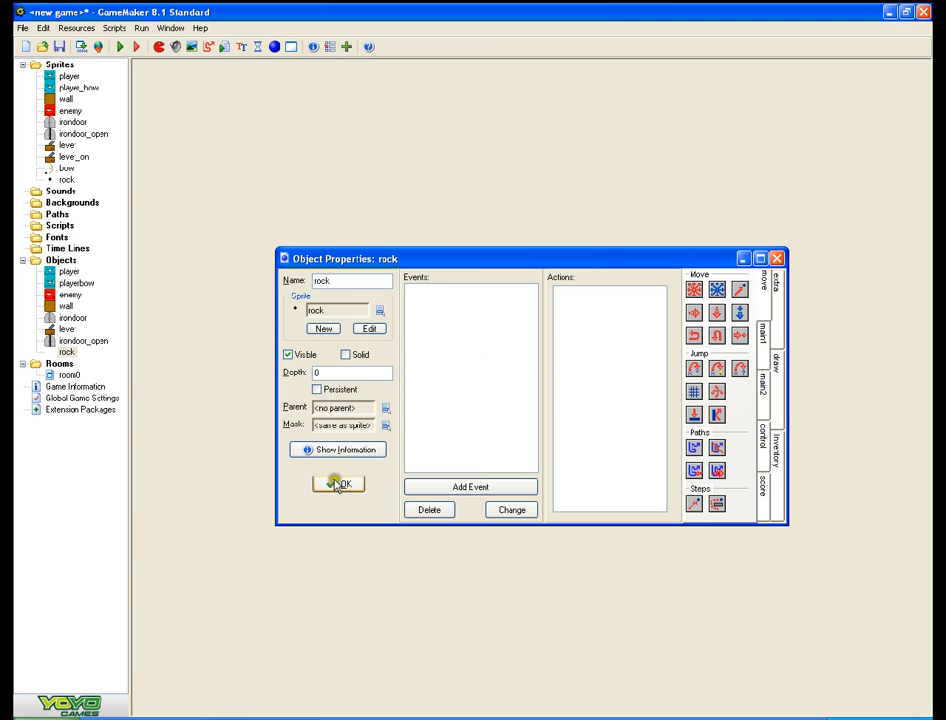
pyautogui.click(338, 485)
# - Create a new object named bow, assign it the bow sprite and save it
pyautogui.rightClick(58, 262)
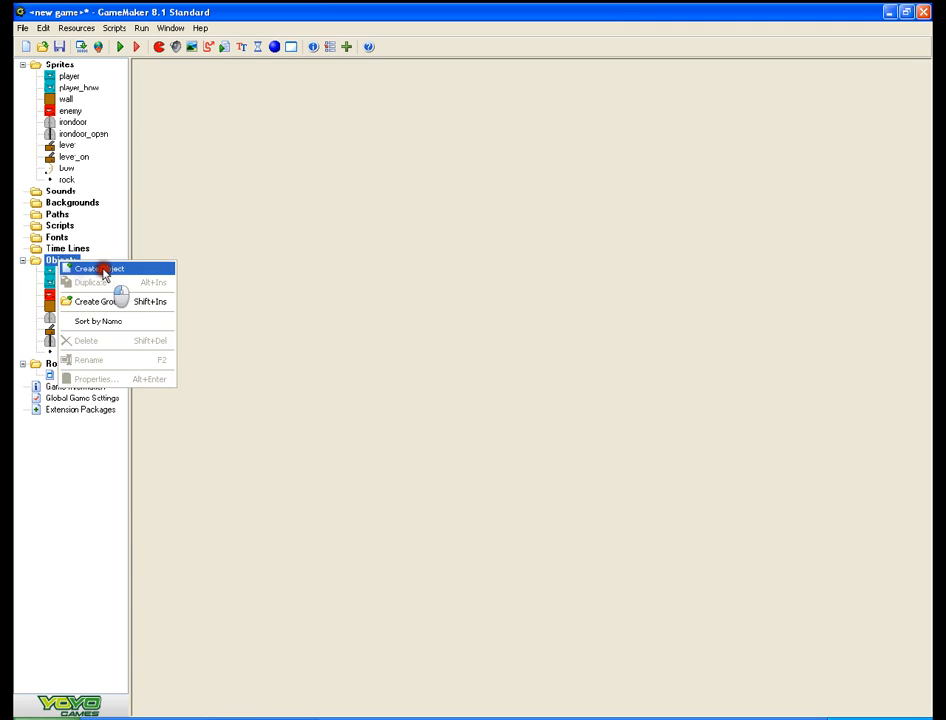
pyautogui.click(100, 269)
pyautogui.click(395, 333)
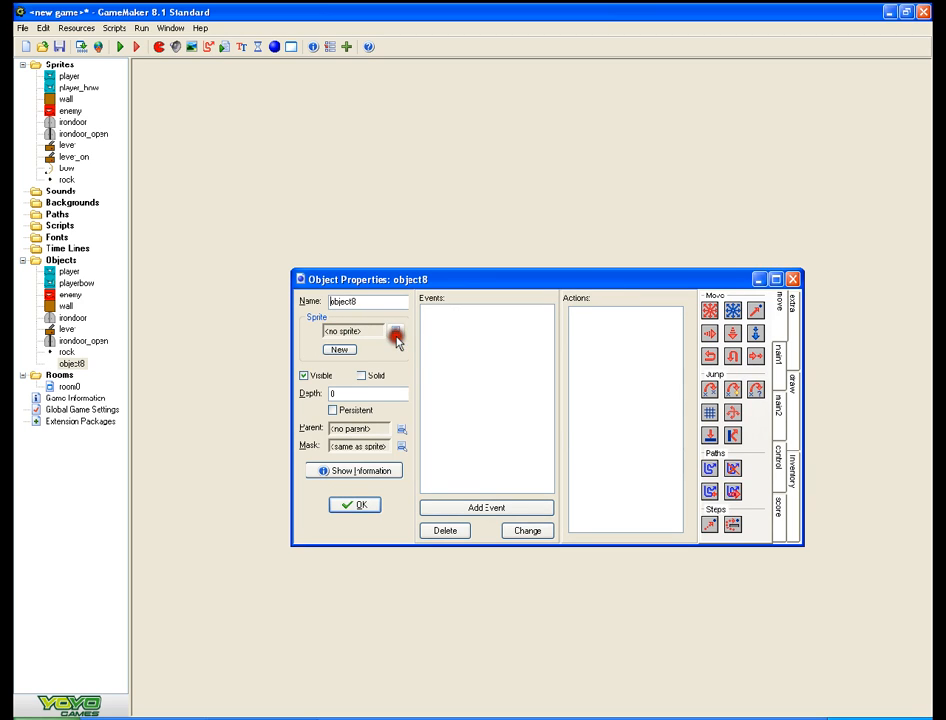
pyautogui.click(431, 469)
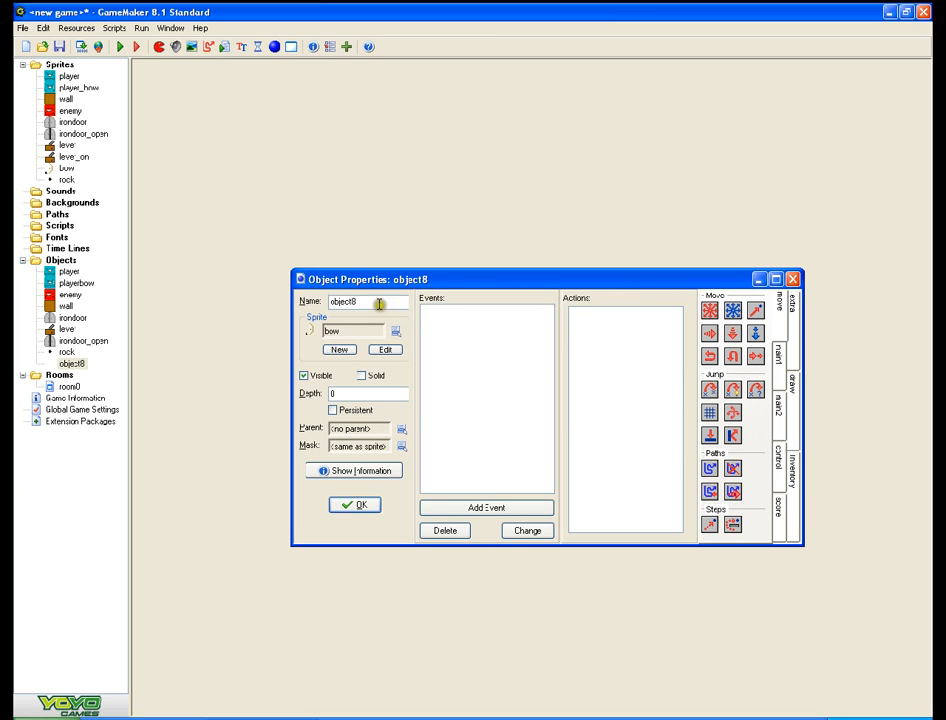
pyautogui.doubleClick(380, 303)
pyautogui.press('BackSpace')
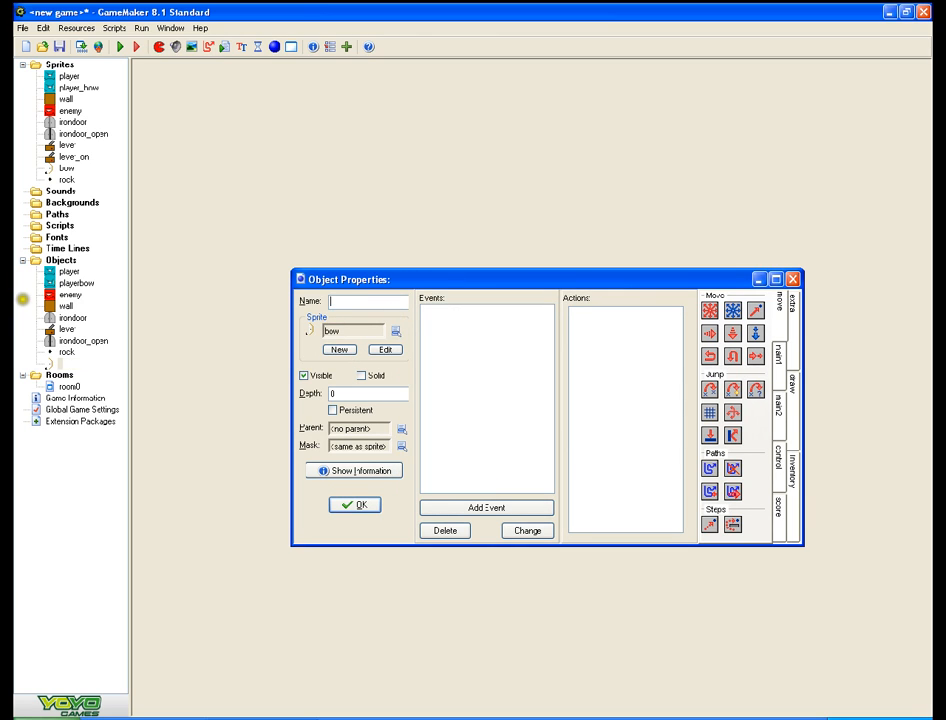
pyautogui.write('bow')
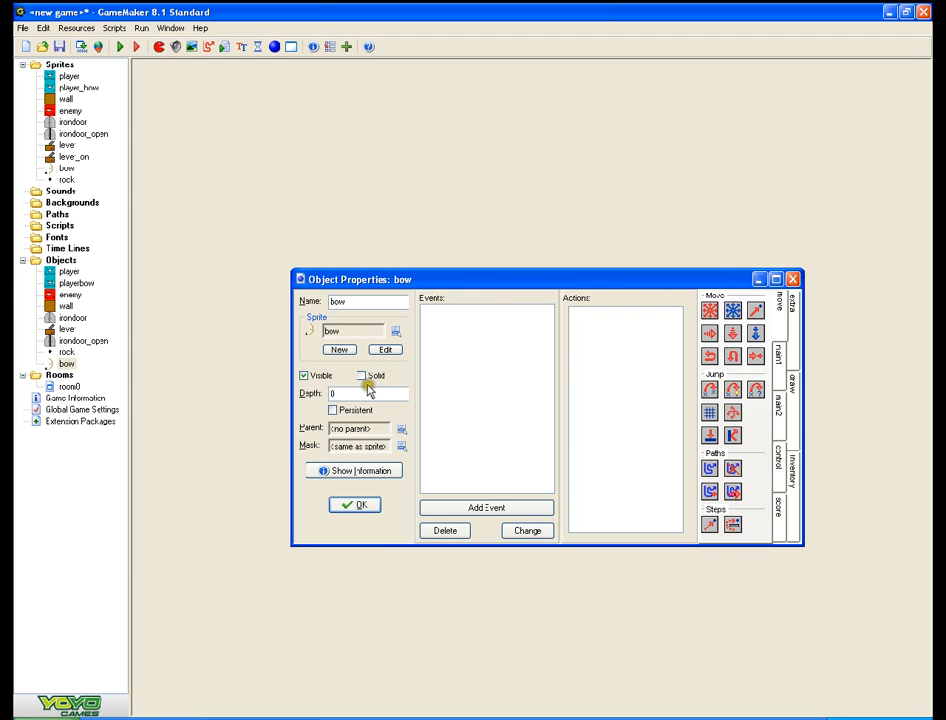
pyautogui.click(364, 505)
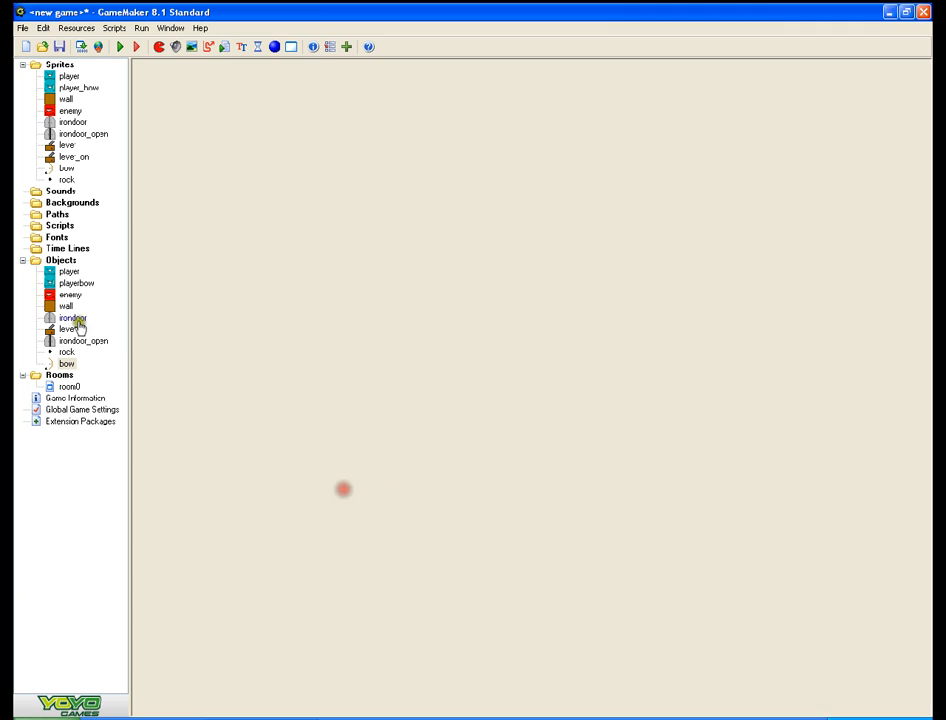
# - In playerbow's Glob Left Pressed event, set the Create Instance action's object to rock
pyautogui.click(62, 272)
pyautogui.doubleClick(80, 284)
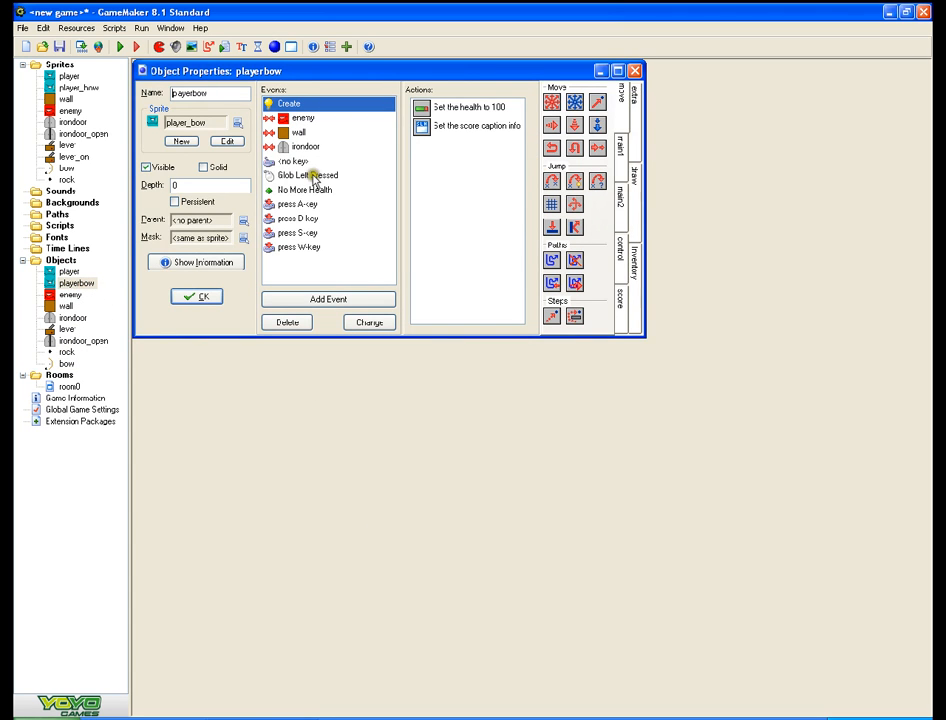
pyautogui.click(317, 187)
pyautogui.click(320, 175)
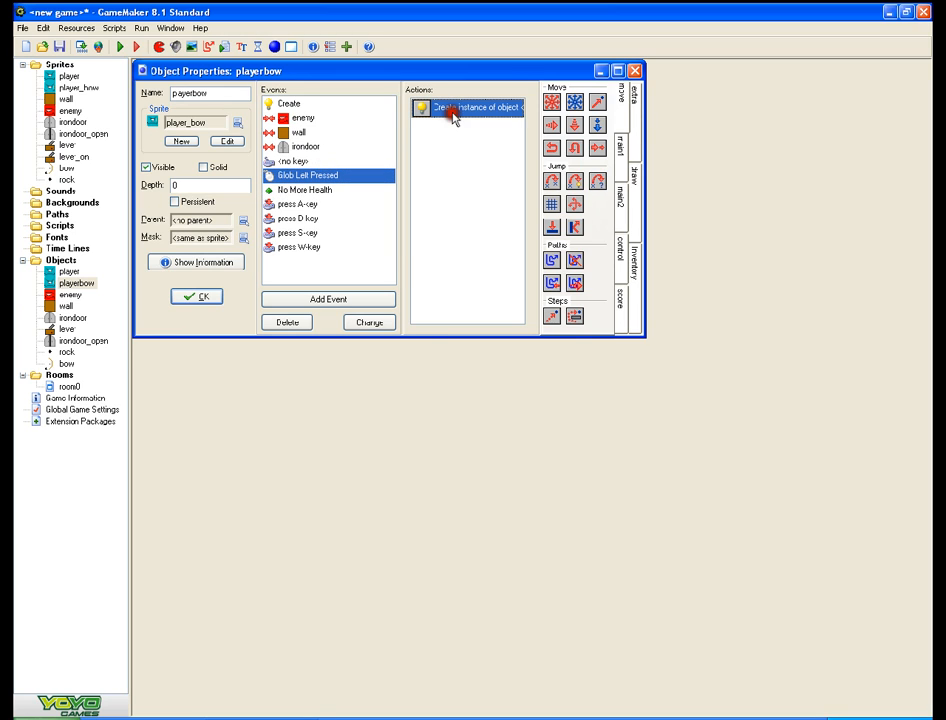
pyautogui.doubleClick(448, 108)
pyautogui.click(564, 337)
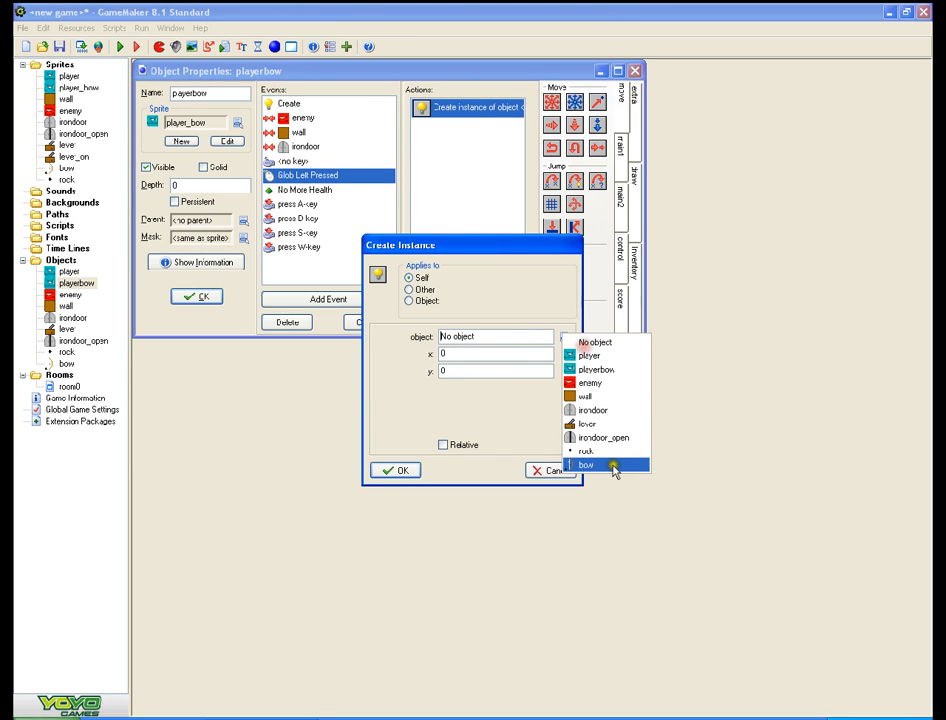
pyautogui.click(586, 452)
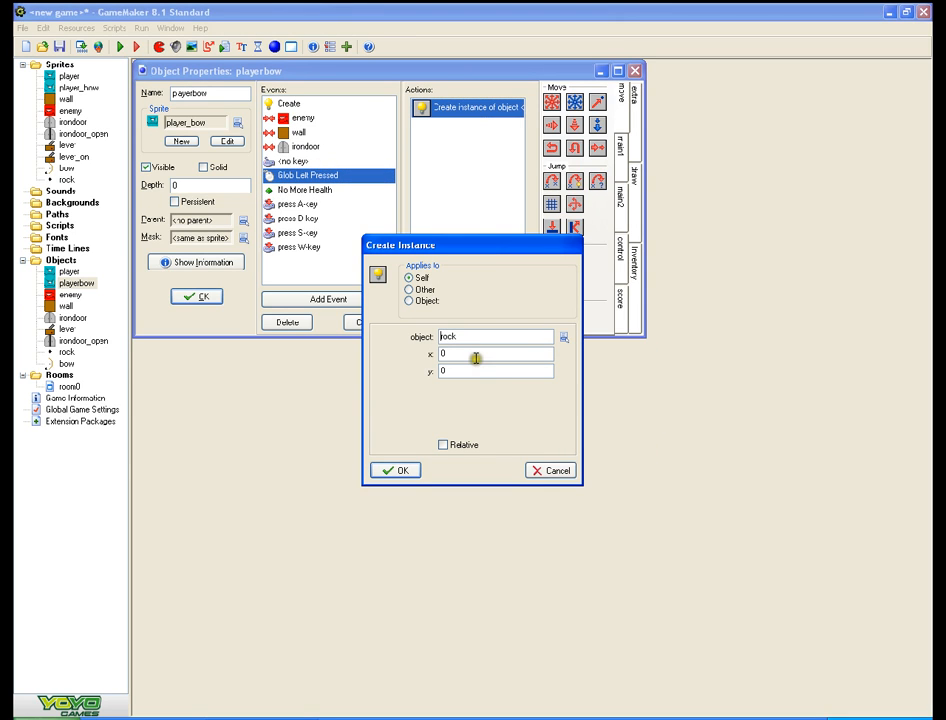
# - Set the rock's creation position to x playerbow.x and y playerbow.y, and save the playerbow object
pyautogui.click(469, 355)
pyautogui.moveTo(490, 374); pyautogui.dragTo(227, 360)
pyautogui.press('BackSpace')
pyautogui.write('playerbow.x')
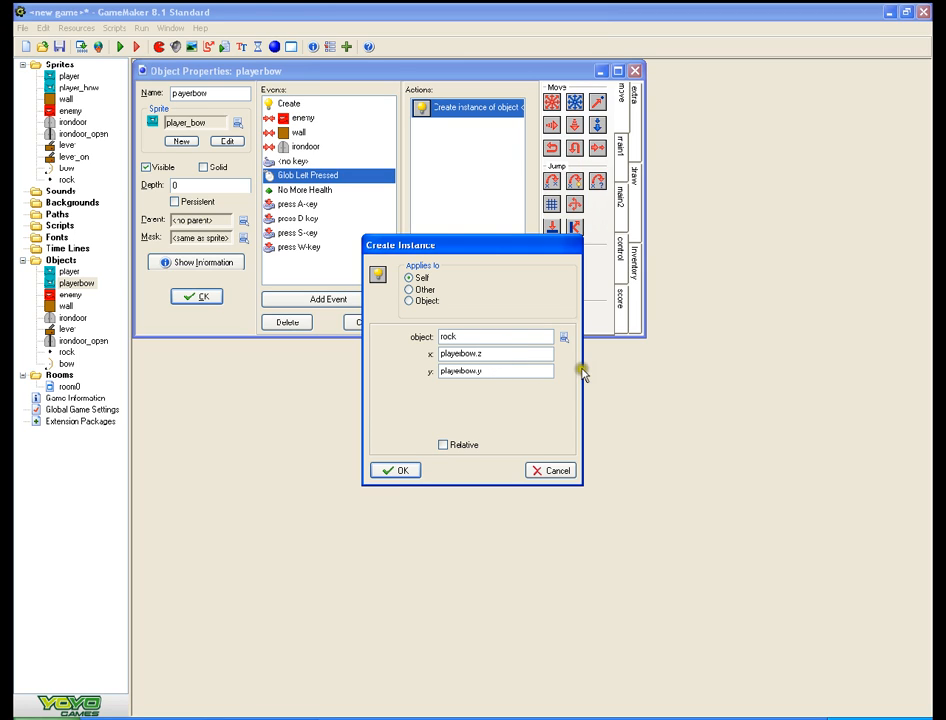
pyautogui.press('BackSpace')
pyautogui.click(397, 471)
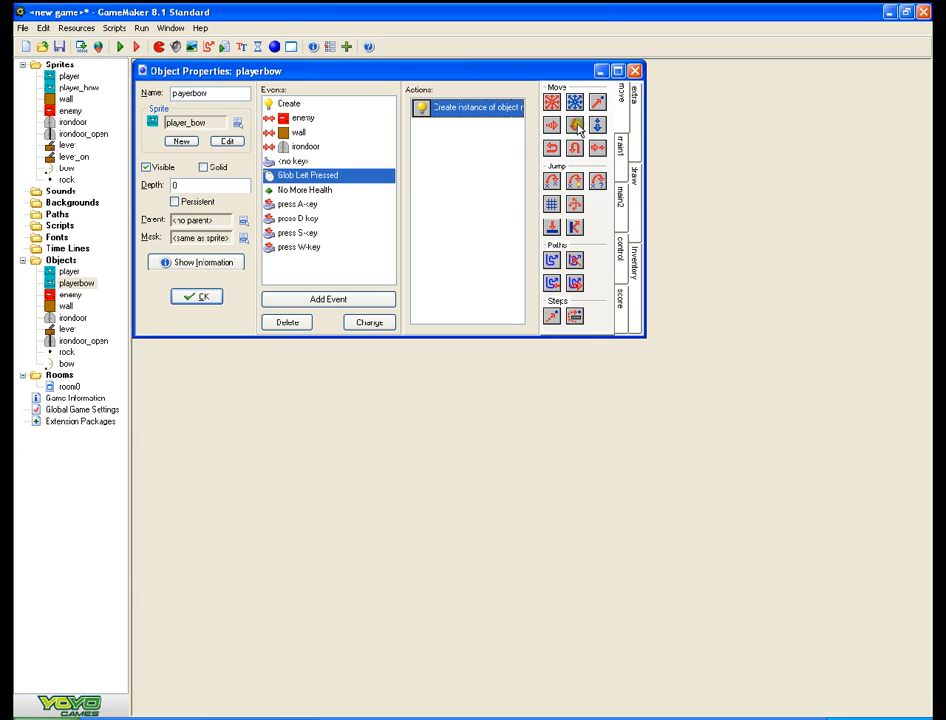
pyautogui.doubleClick(481, 108)
pyautogui.click(393, 471)
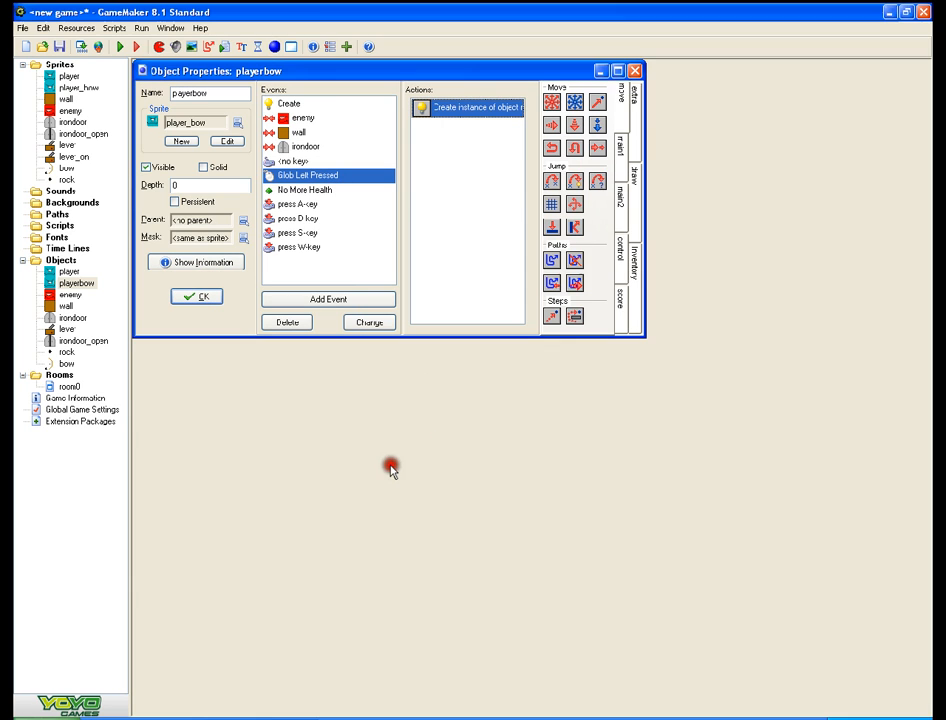
pyautogui.click(196, 296)
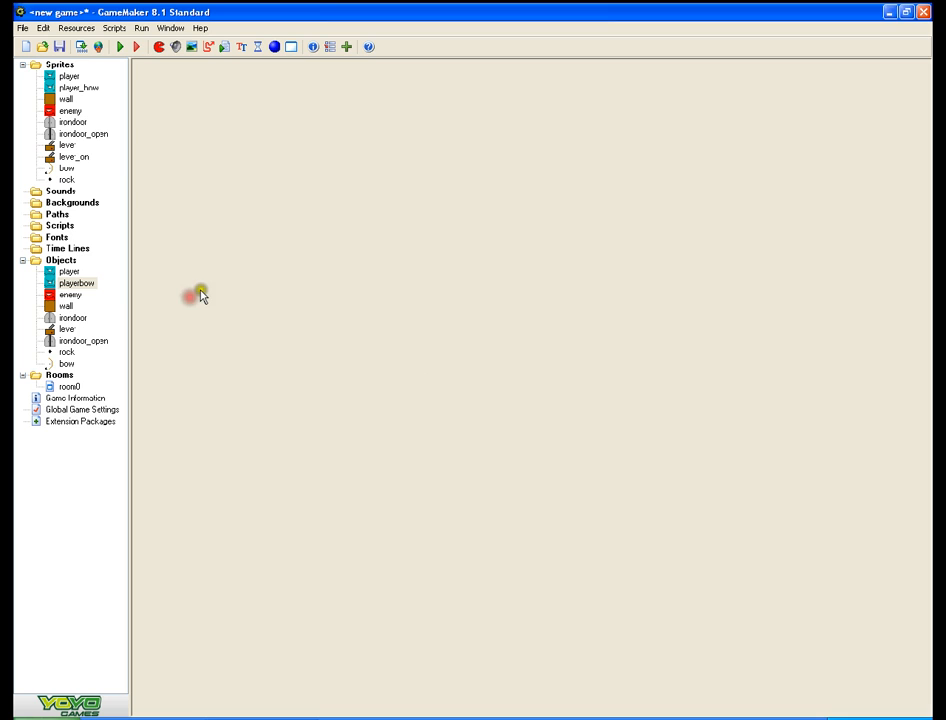
# - Add a Create event with a Move Towards action to the rock object
pyautogui.doubleClick(66, 352)
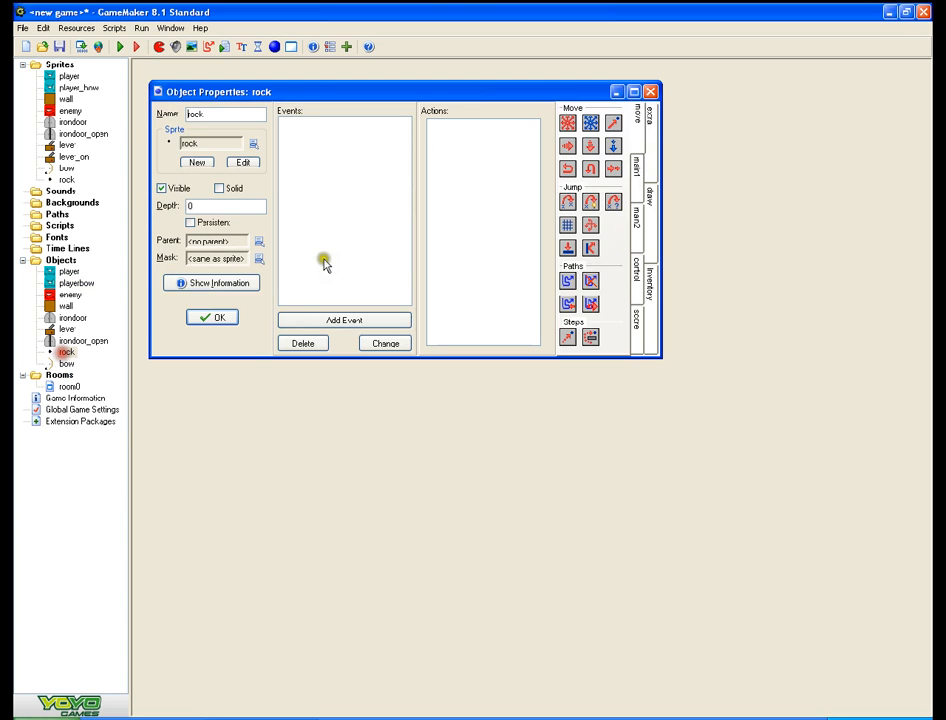
pyautogui.click(317, 320)
pyautogui.click(393, 291)
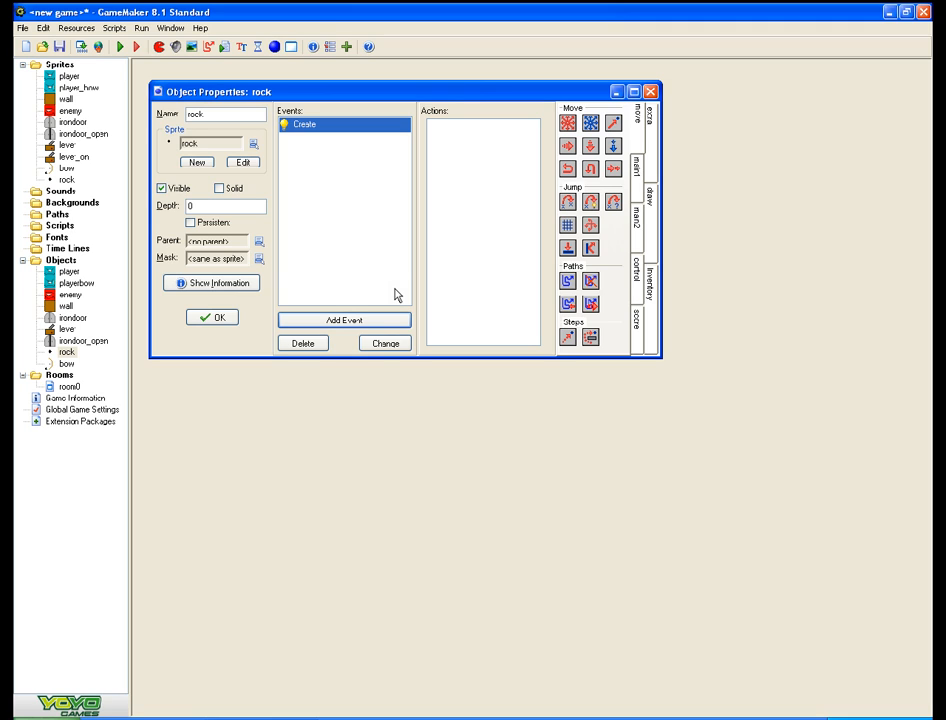
pyautogui.moveTo(615, 122); pyautogui.dragTo(480, 180)
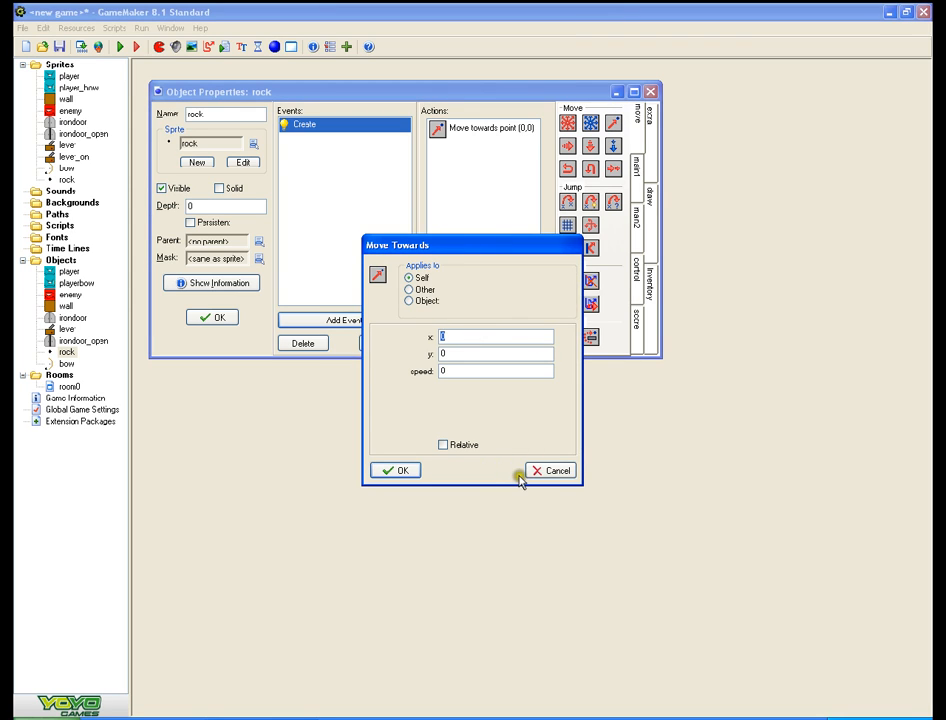
# - Set the Move Towards target to x mouse_x and y mouse_y, and save the rock object
pyautogui.press('BackSpace')
pyautogui.write('mouse_x')
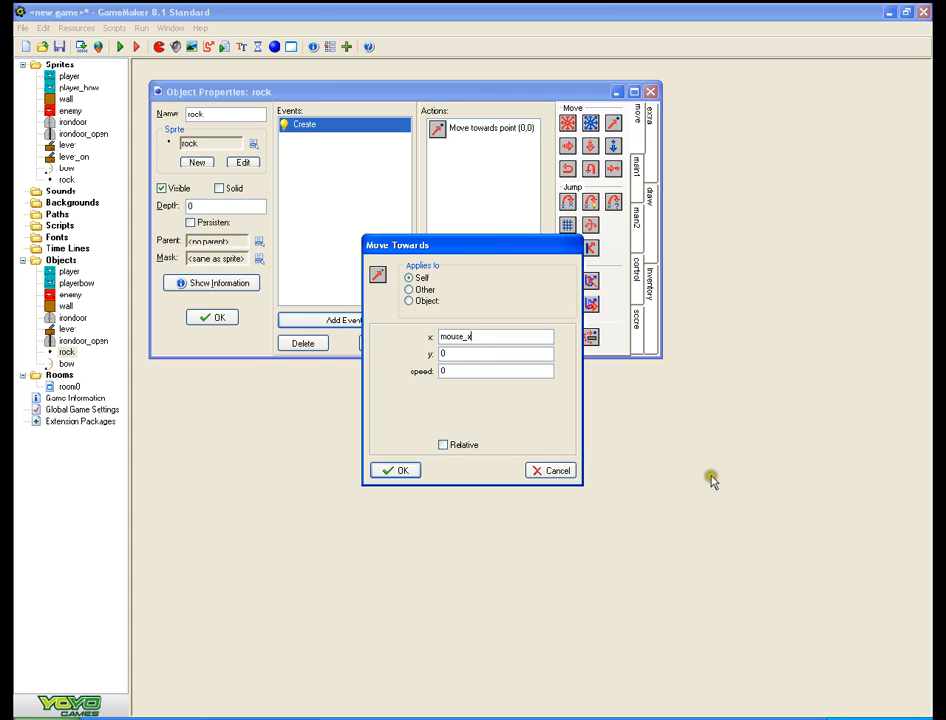
pyautogui.press('Tab')
pyautogui.write('mouse_y')
pyautogui.click(394, 472)
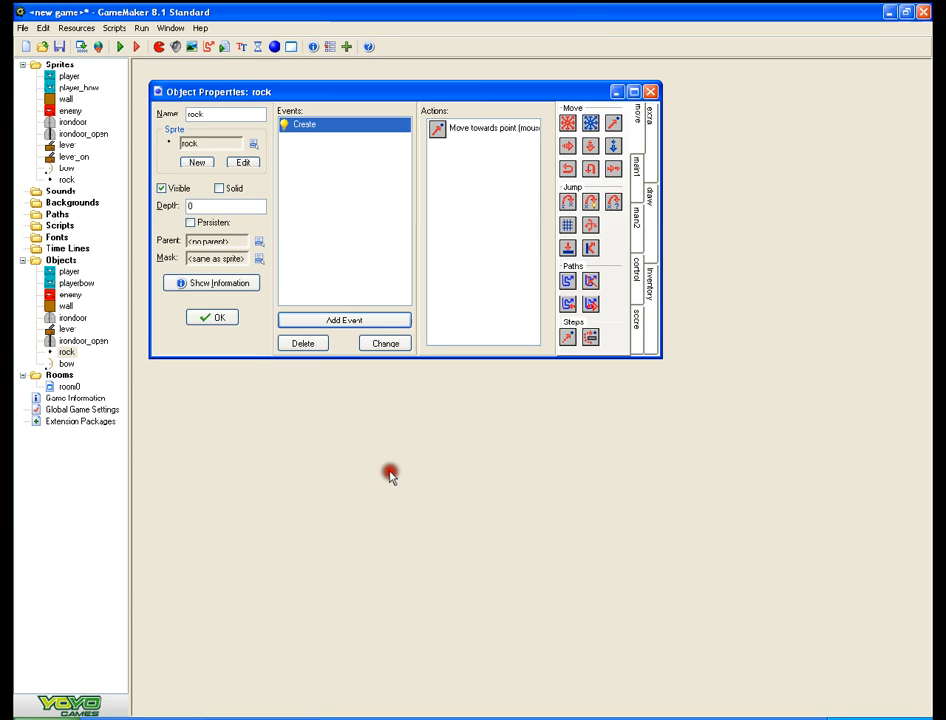
pyautogui.click(216, 317)
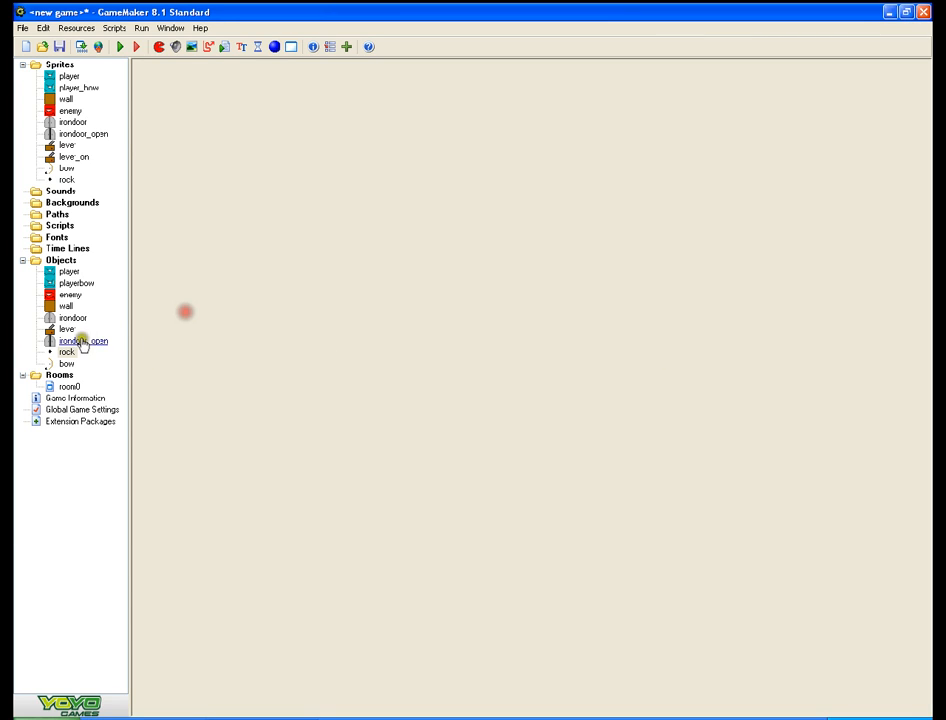
# - Add a Sleep action to the Glob Left Pressed event of the playerbow object
pyautogui.doubleClick(76, 283)
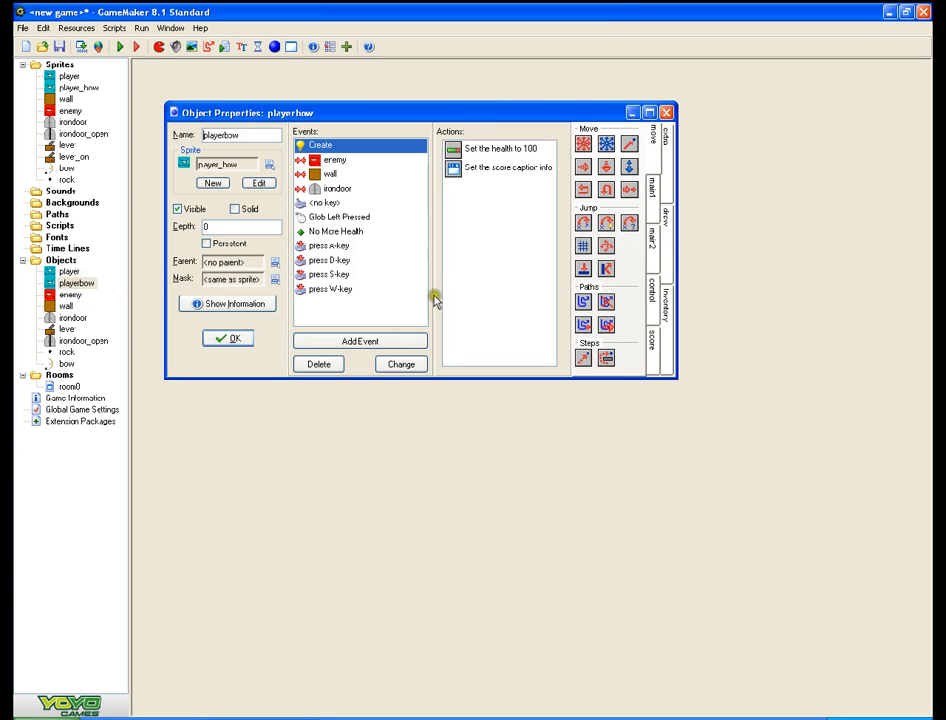
pyautogui.click(353, 203)
pyautogui.click(350, 218)
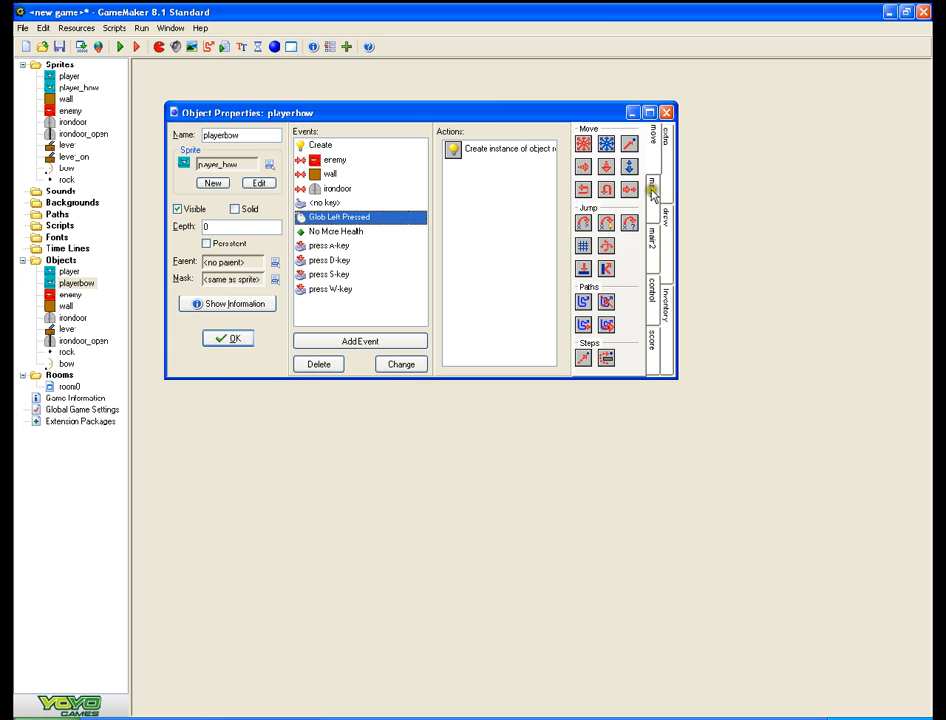
pyautogui.click(652, 188)
pyautogui.click(655, 238)
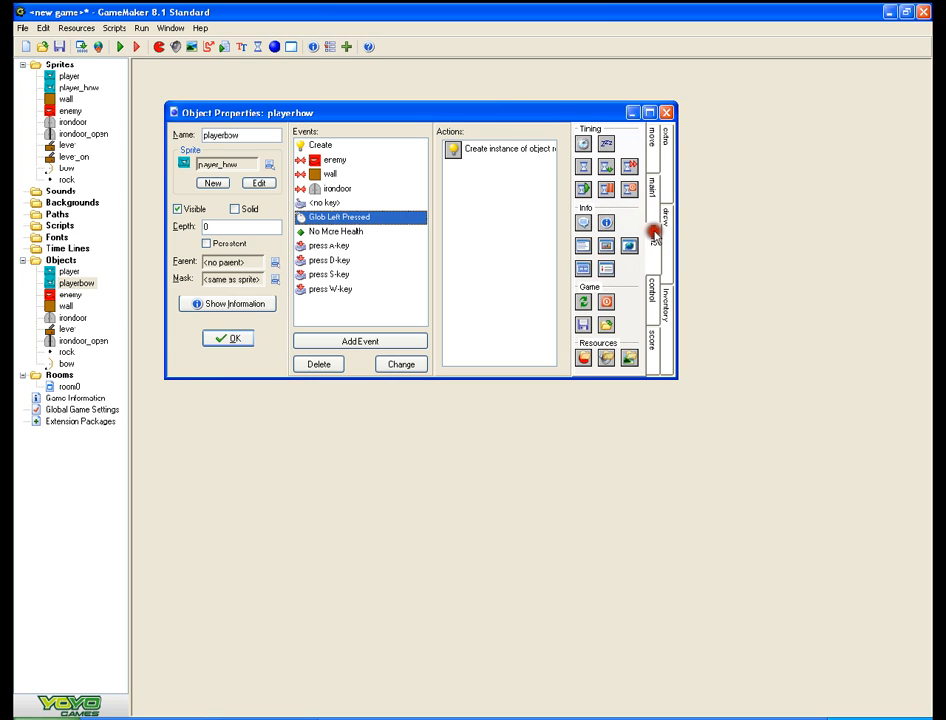
pyautogui.moveTo(606, 145); pyautogui.dragTo(490, 165)
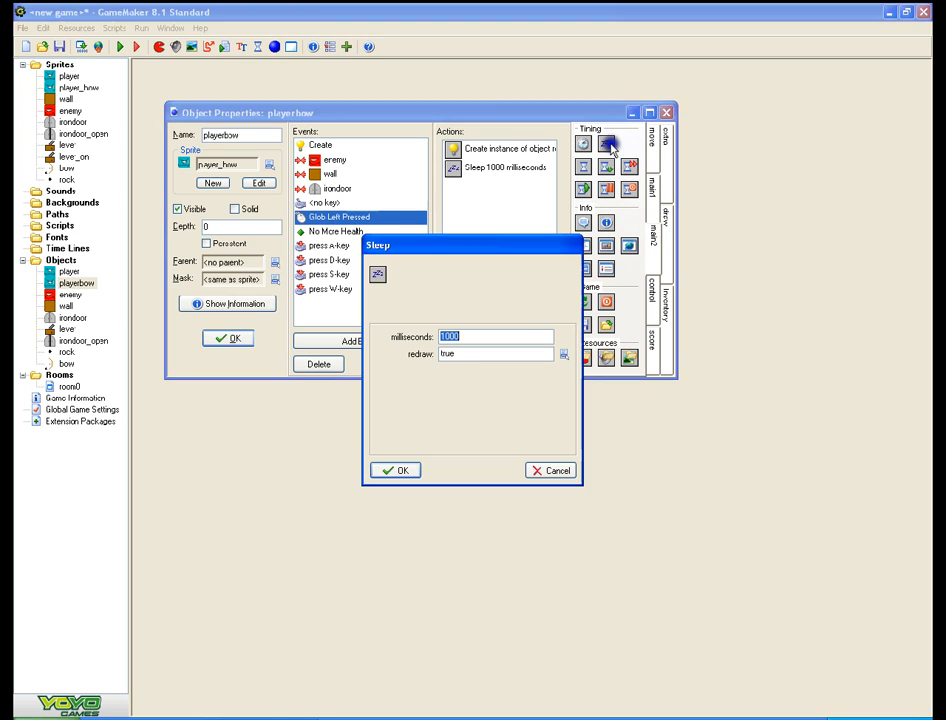
# - Set the Sleep action's duration to 2000 milliseconds
pyautogui.click(488, 336)
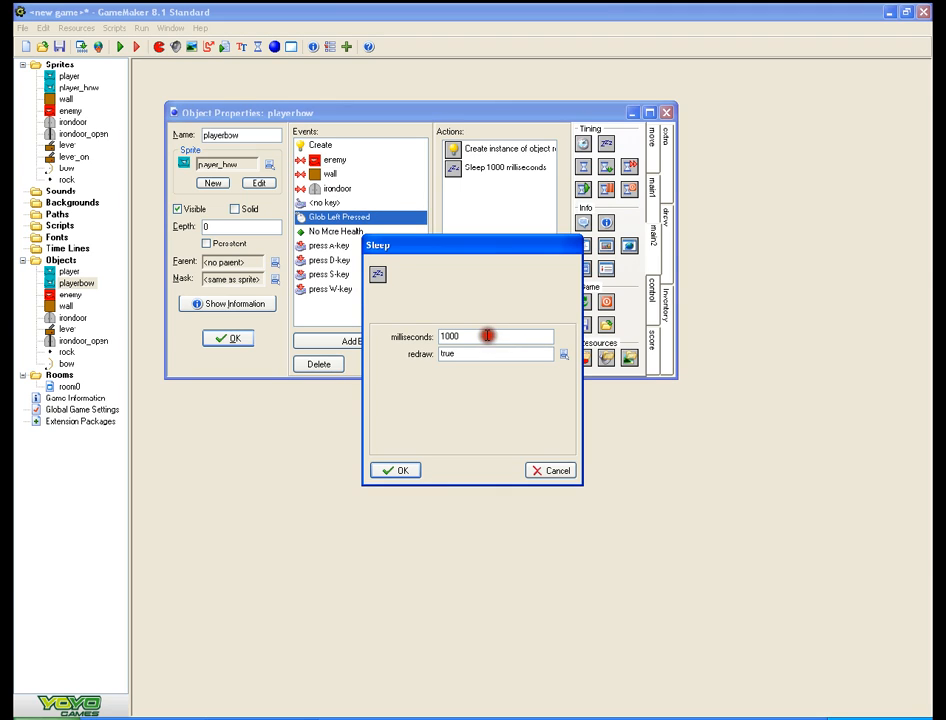
pyautogui.click(449, 331)
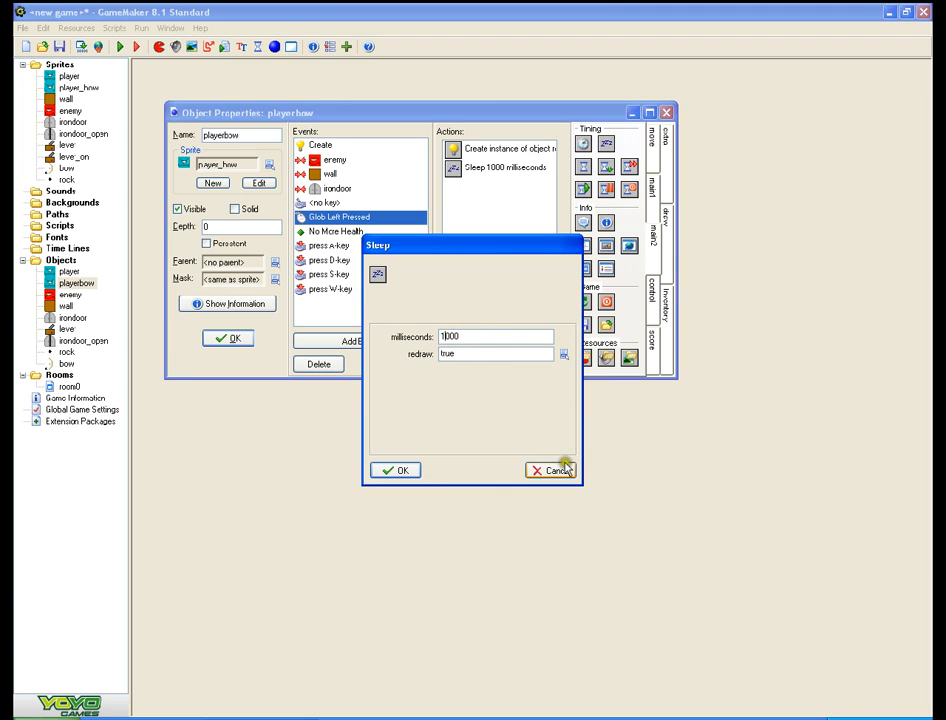
pyautogui.press('Delete')
pyautogui.click(404, 472)
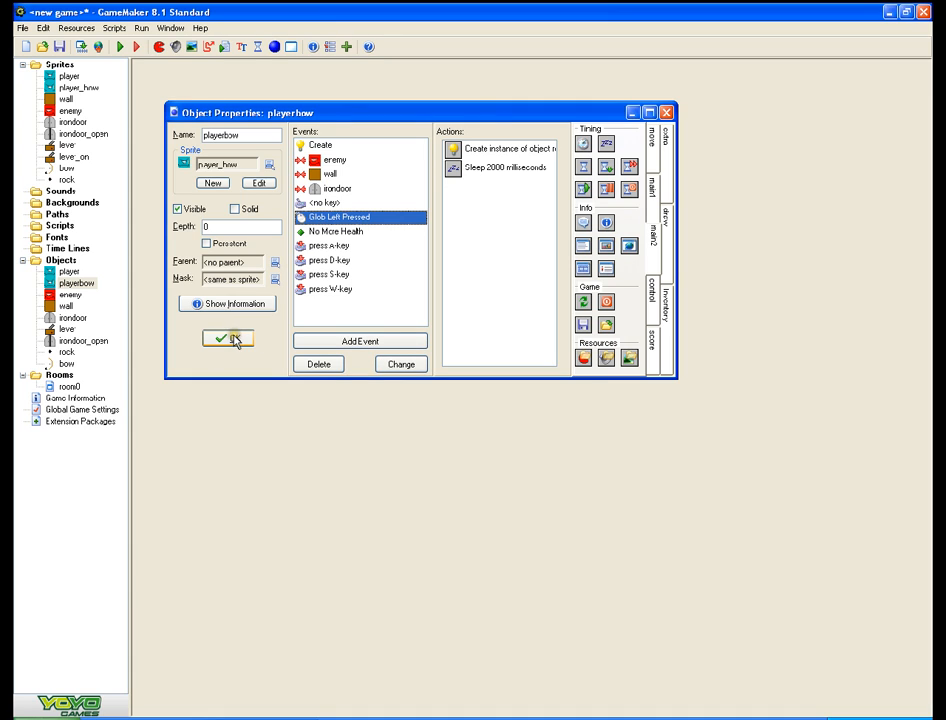
# - Save the playerbow object and test-run the game
pyautogui.click(231, 340)
pyautogui.click(120, 46)
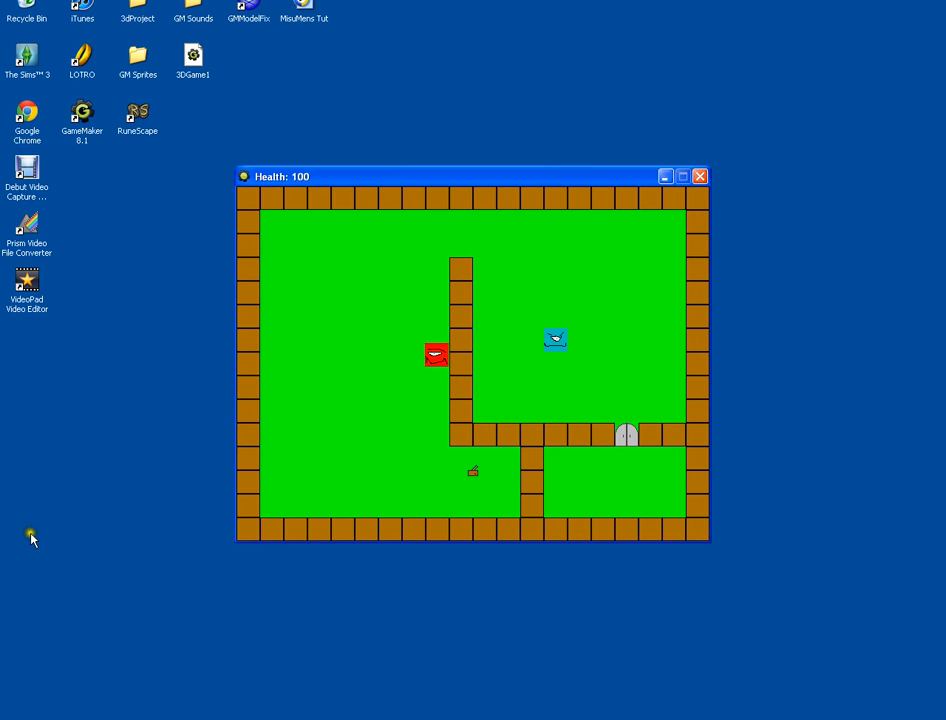
pyautogui.press('Escape')
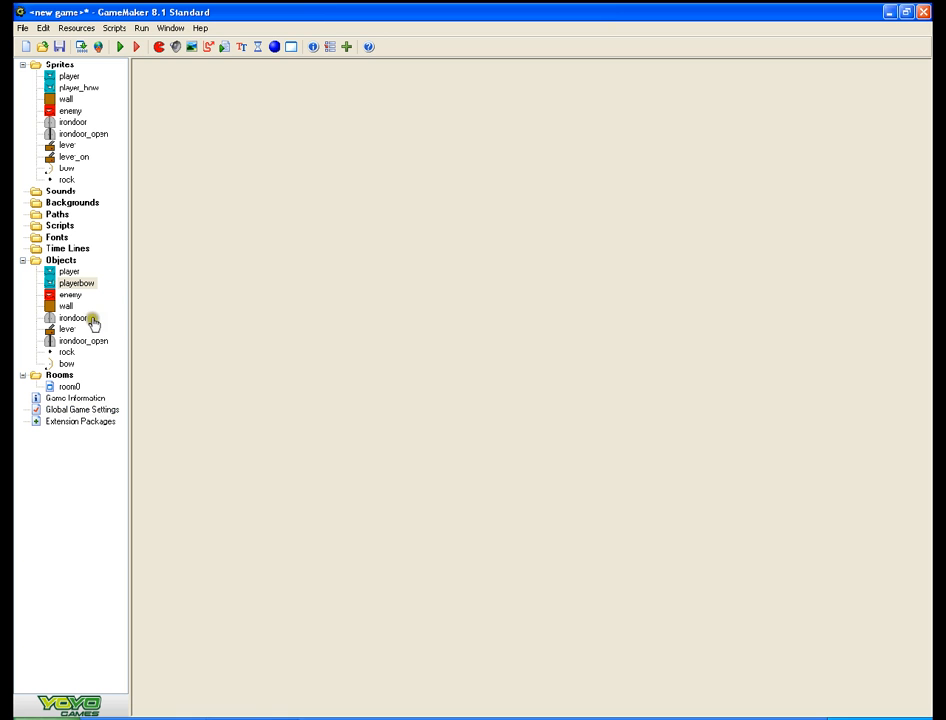
# - Give the bow object a collision event with player that contains a Destroy Instance action
pyautogui.click(63, 363)
pyautogui.doubleClick(63, 363)
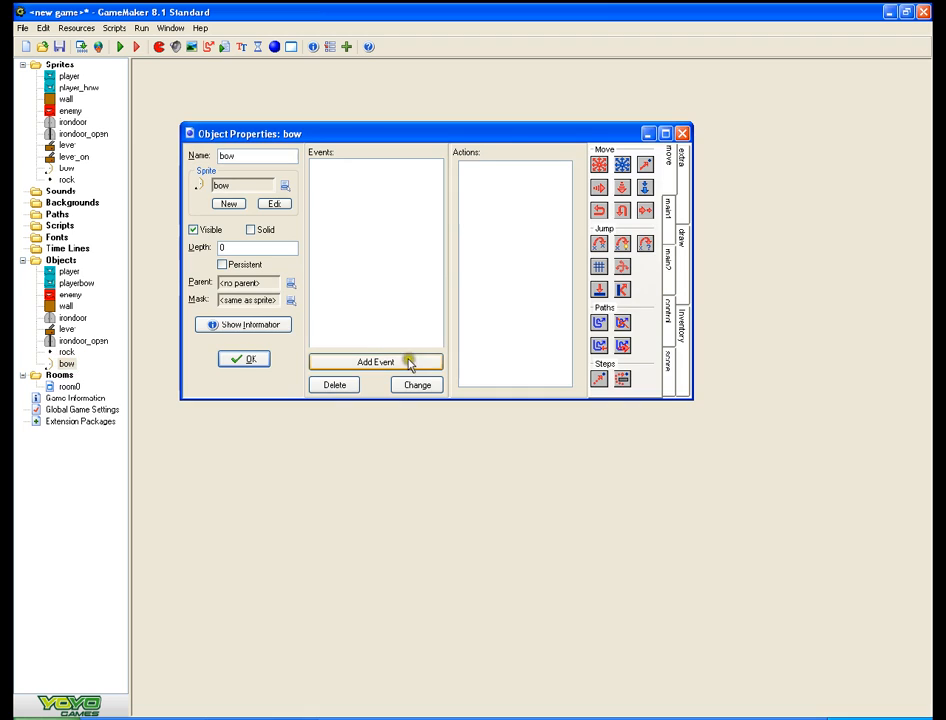
pyautogui.click(360, 362)
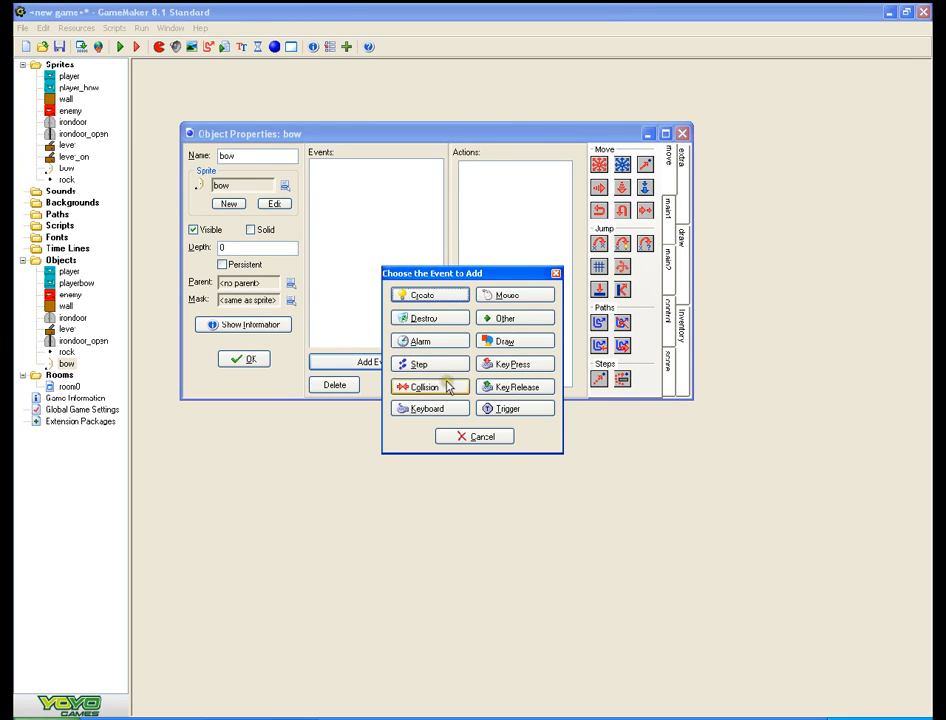
pyautogui.click(484, 435)
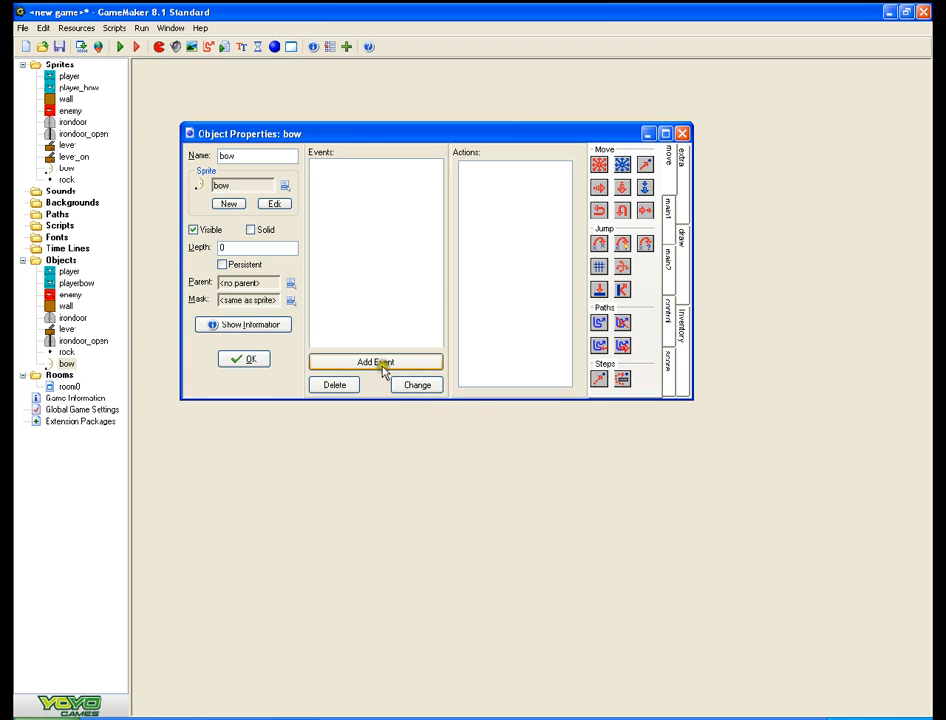
pyautogui.click(383, 366)
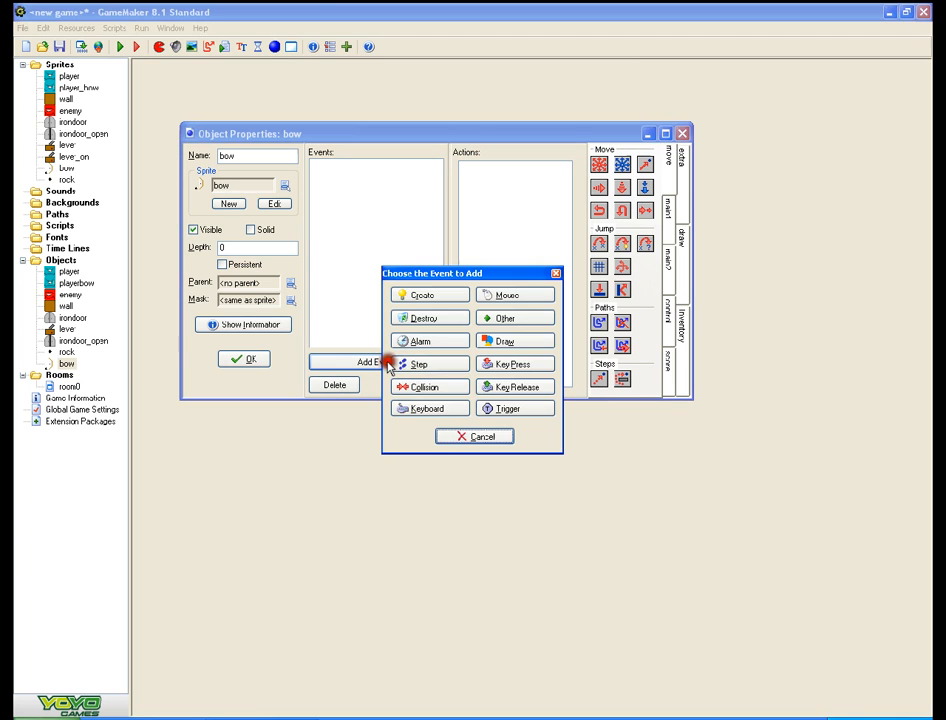
pyautogui.click(425, 393)
pyautogui.click(467, 405)
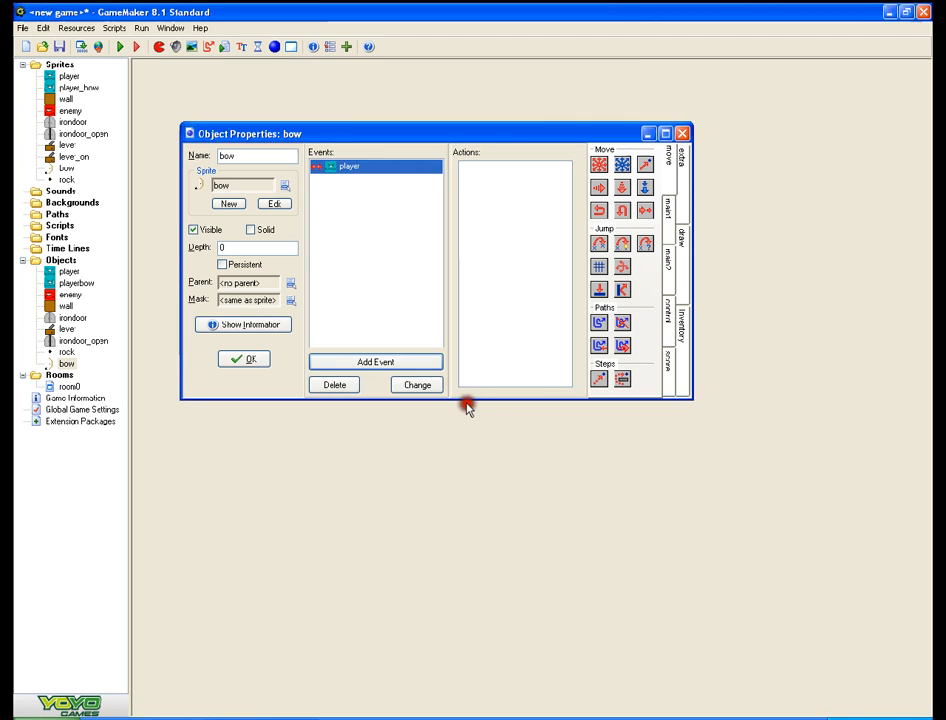
pyautogui.click(668, 205)
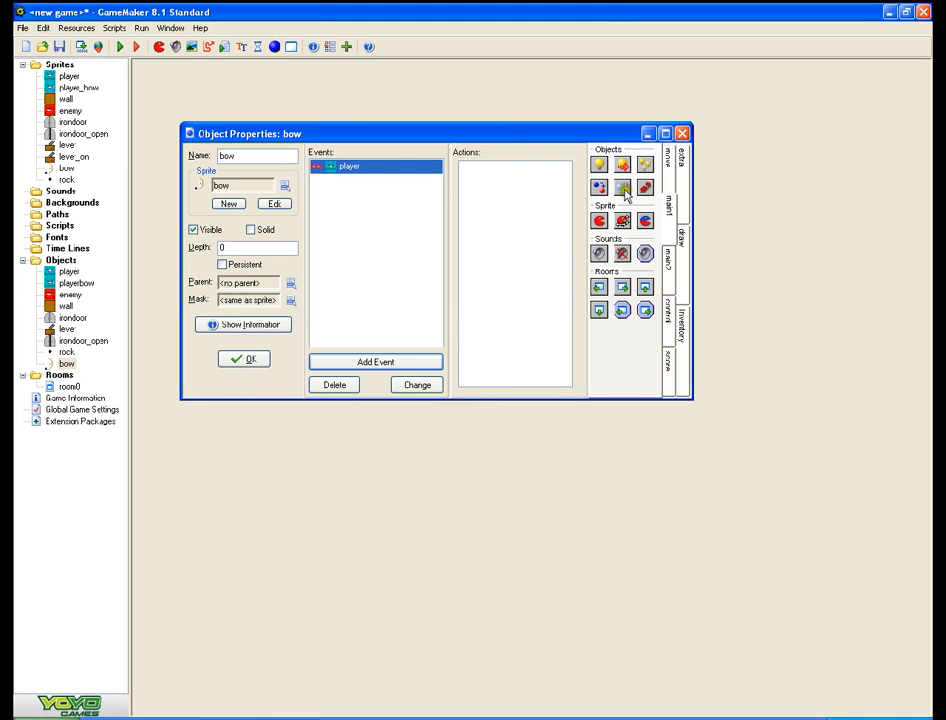
pyautogui.moveTo(622, 187); pyautogui.dragTo(510, 185)
pyautogui.click(398, 470)
# - Add a collision event with playerbow containing a Destroy Instance action, and save the bow object
pyautogui.click(368, 362)
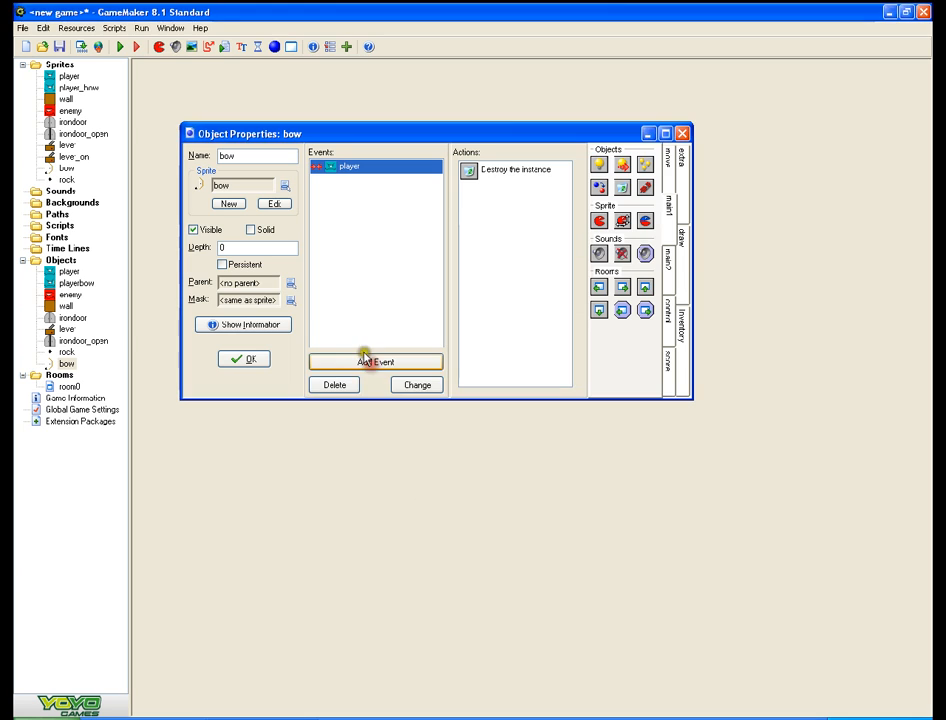
pyautogui.click(444, 385)
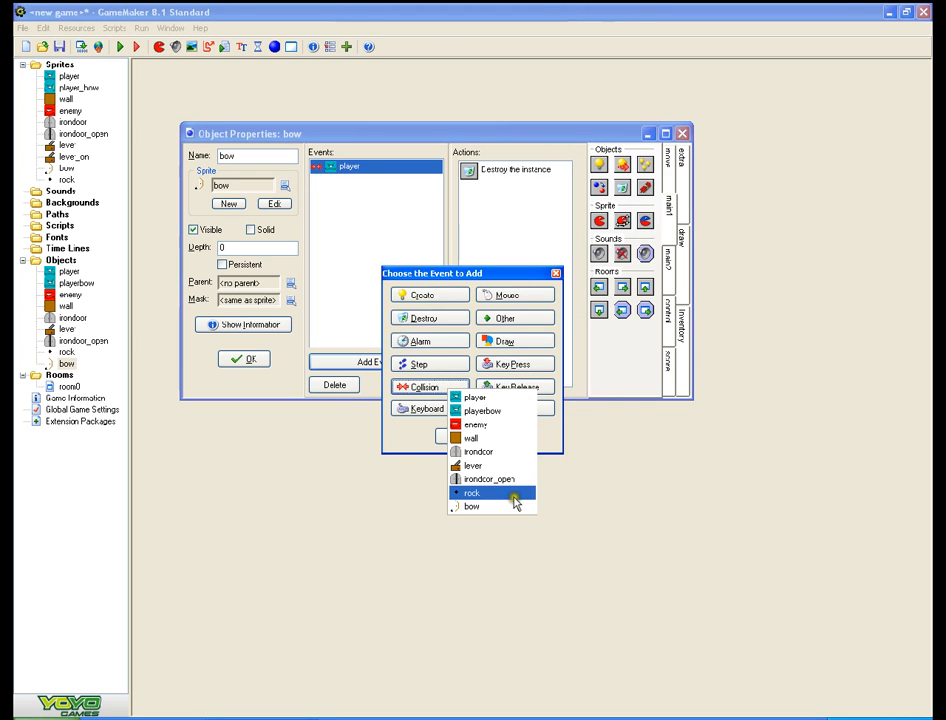
pyautogui.click(498, 411)
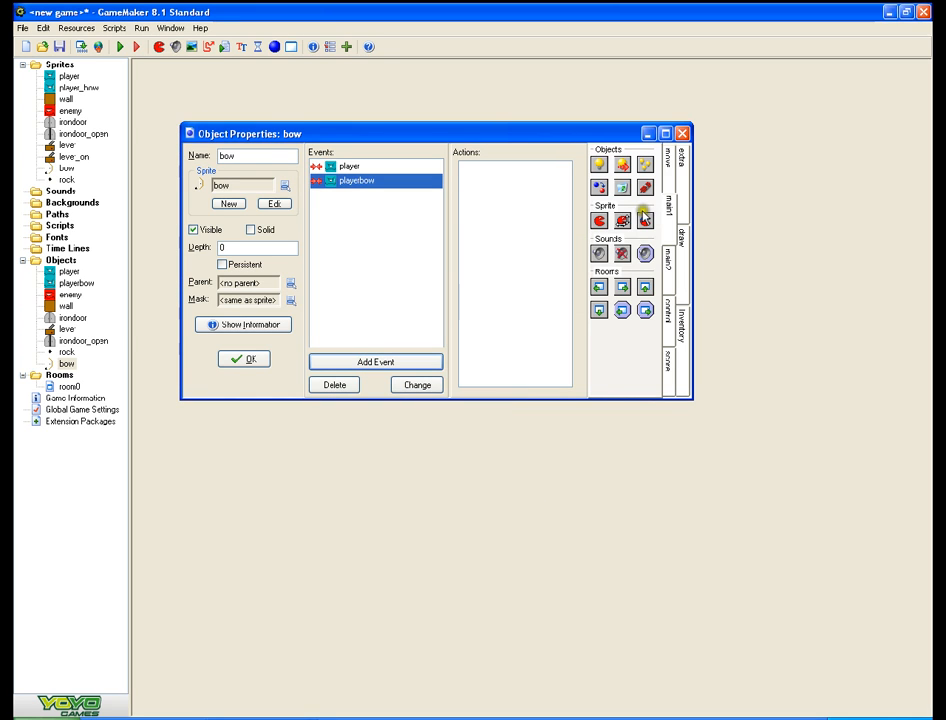
pyautogui.moveTo(621, 194); pyautogui.dragTo(514, 200)
pyautogui.click(398, 470)
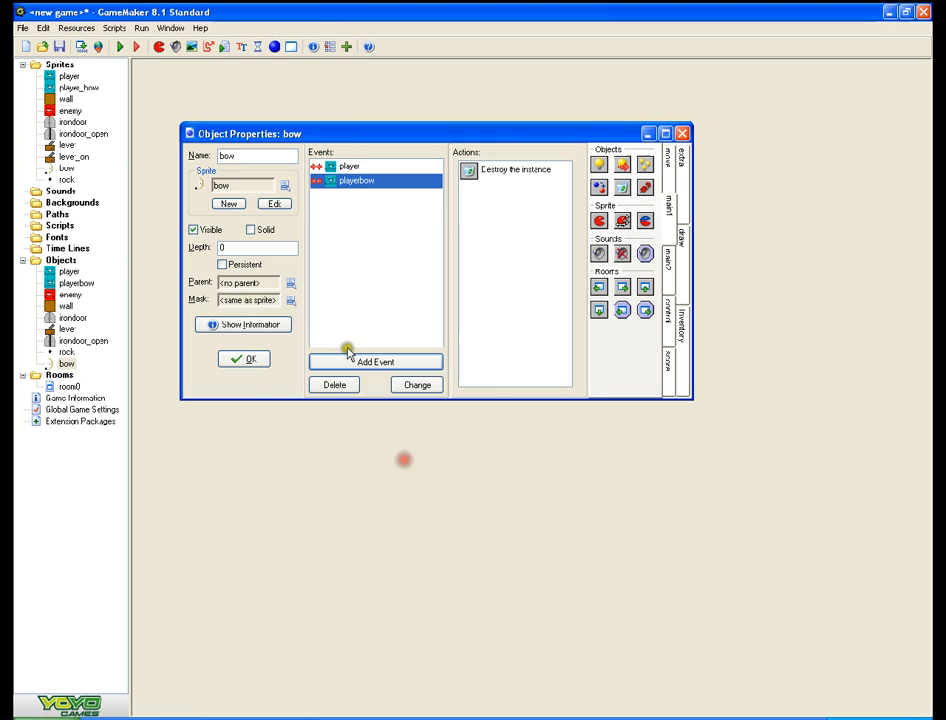
pyautogui.click(246, 360)
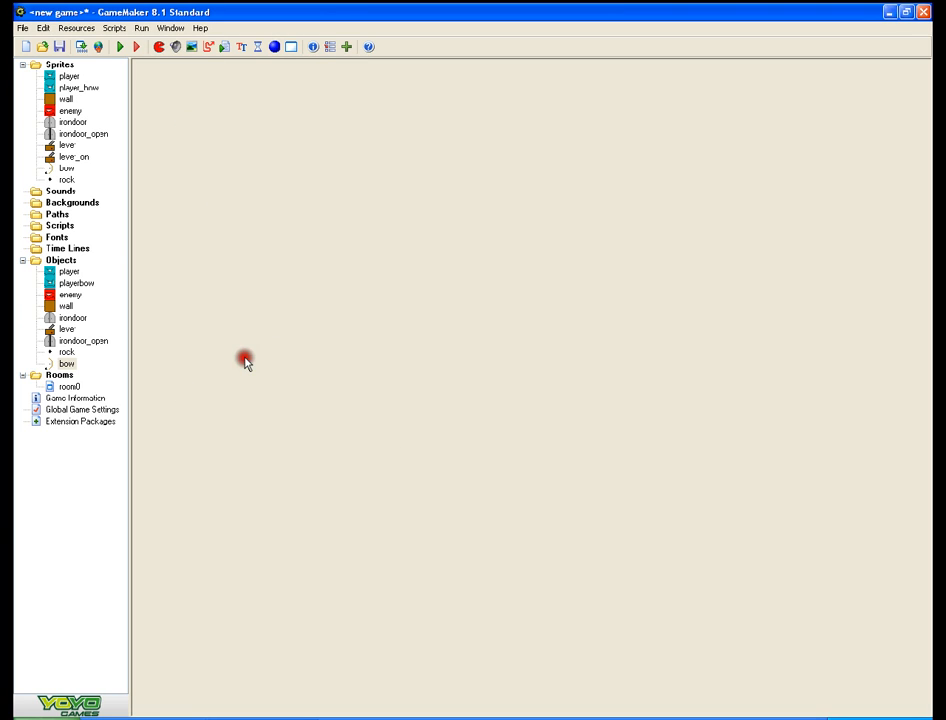
# - Add a collision event with bow to the player object
pyautogui.doubleClick(68, 274)
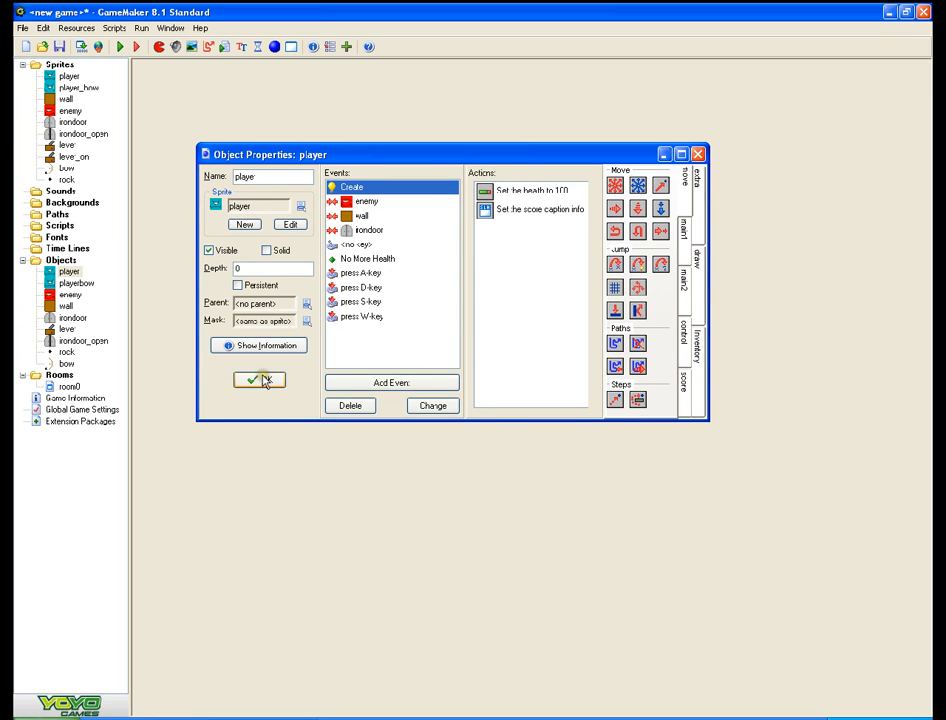
pyautogui.click(357, 382)
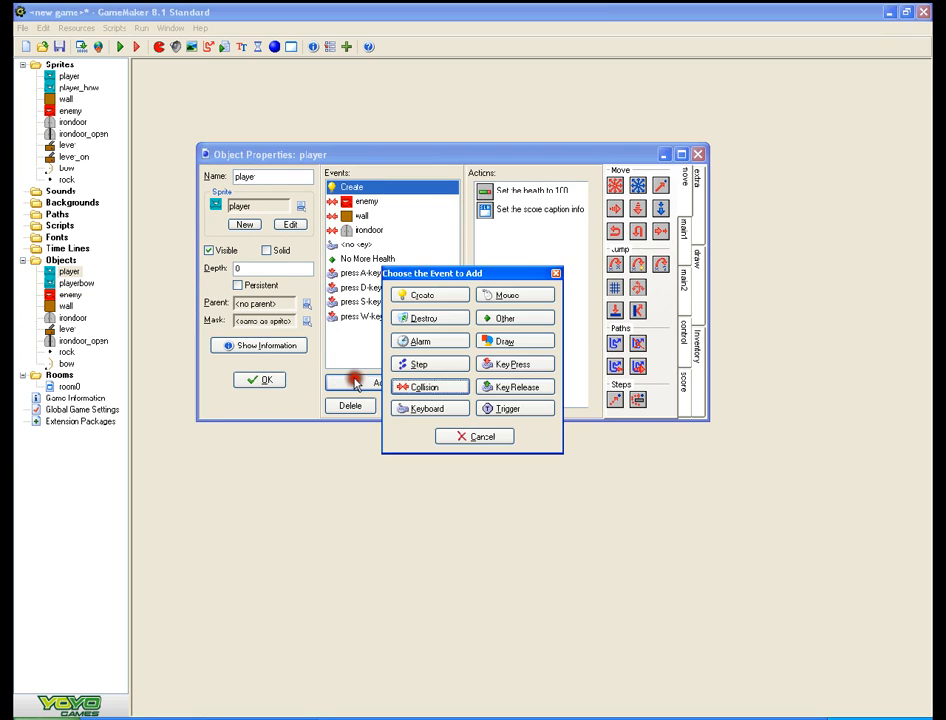
pyautogui.click(423, 387)
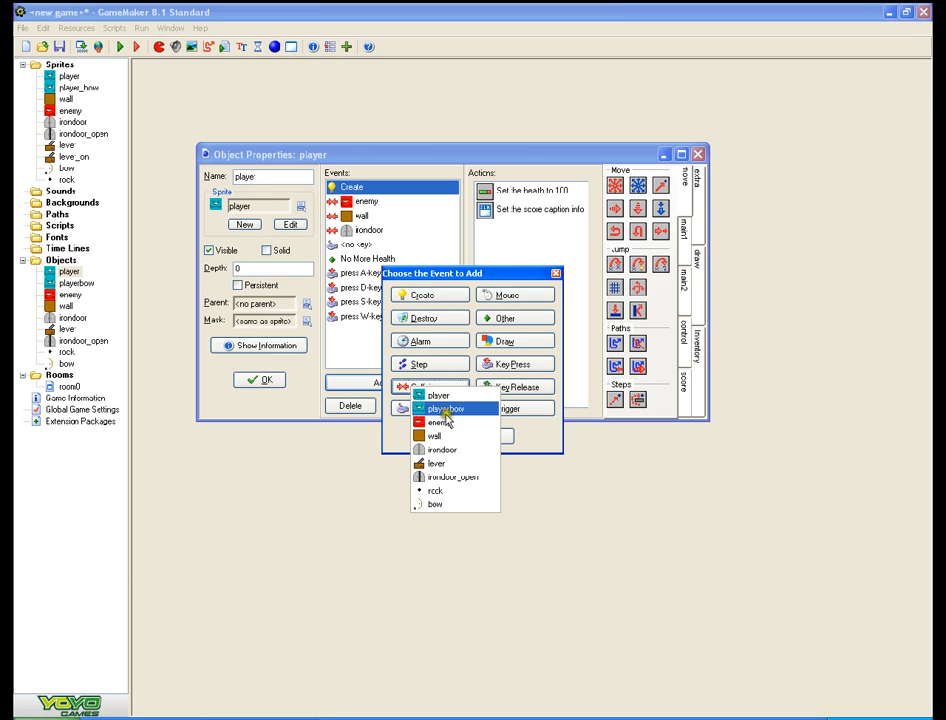
pyautogui.click(446, 505)
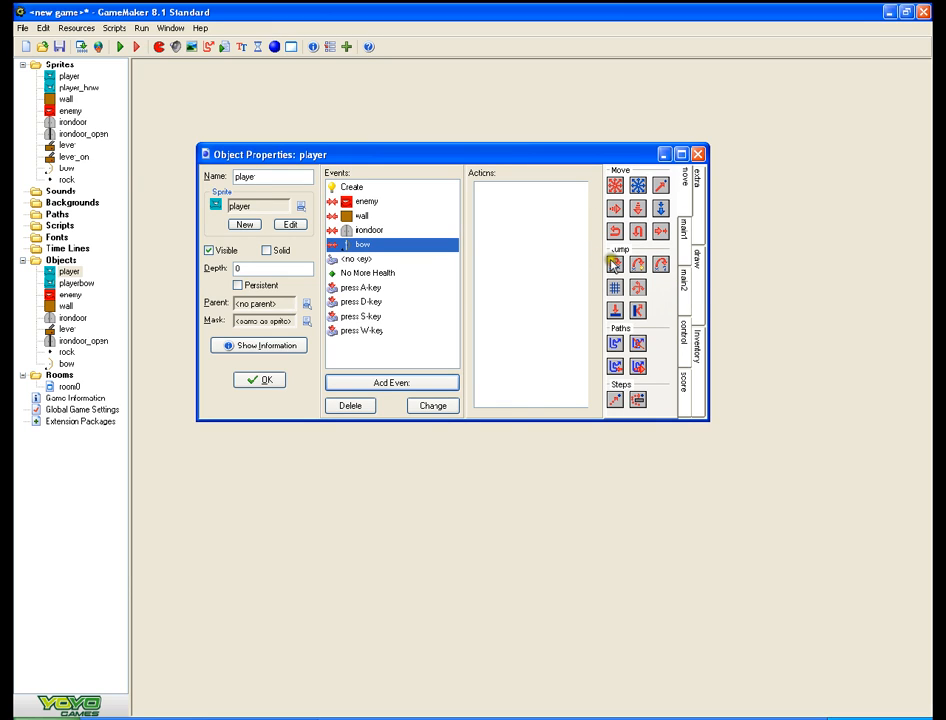
# - In player's bow collision event, add a Change Instance action applied to Self that changes into playerbow, with perform events set to not
pyautogui.click(684, 232)
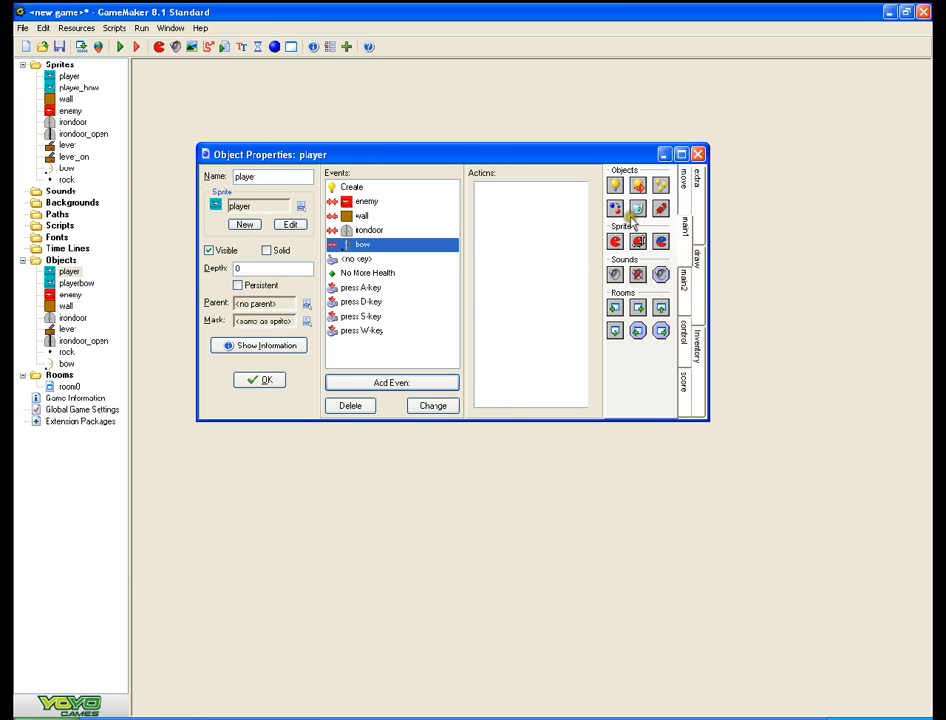
pyautogui.moveTo(616, 209); pyautogui.dragTo(530, 200)
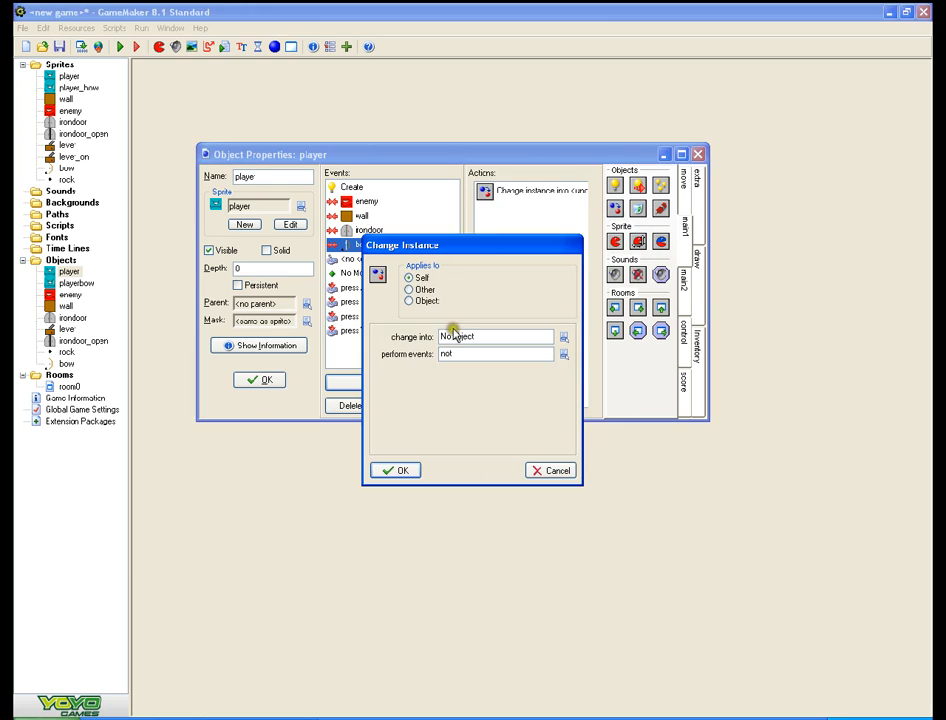
pyautogui.click(563, 336)
pyautogui.click(598, 368)
pyautogui.click(480, 356)
pyautogui.click(426, 385)
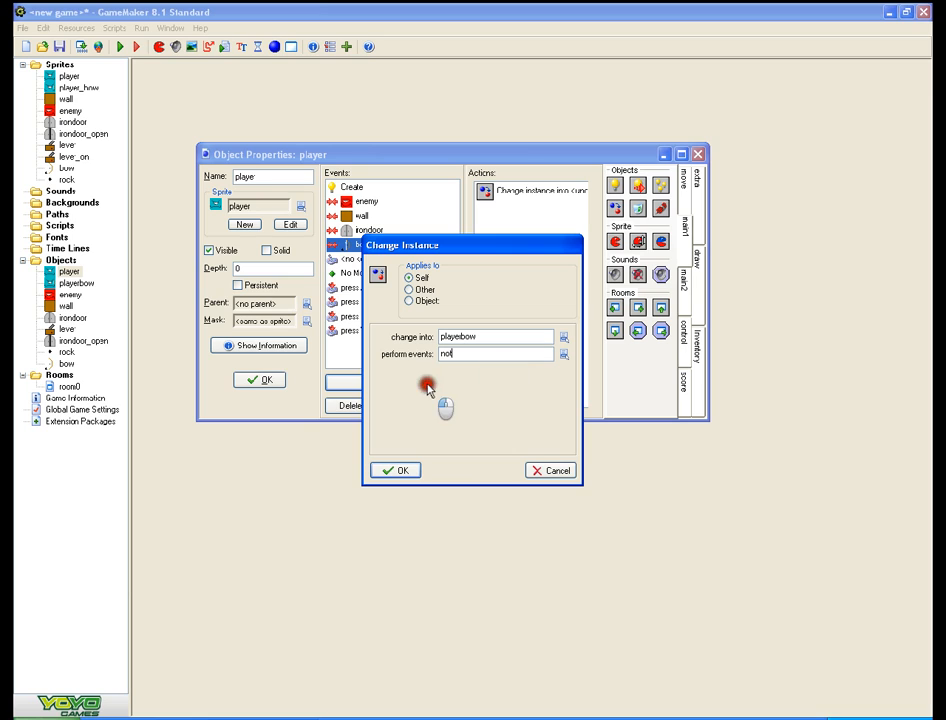
pyautogui.click(399, 470)
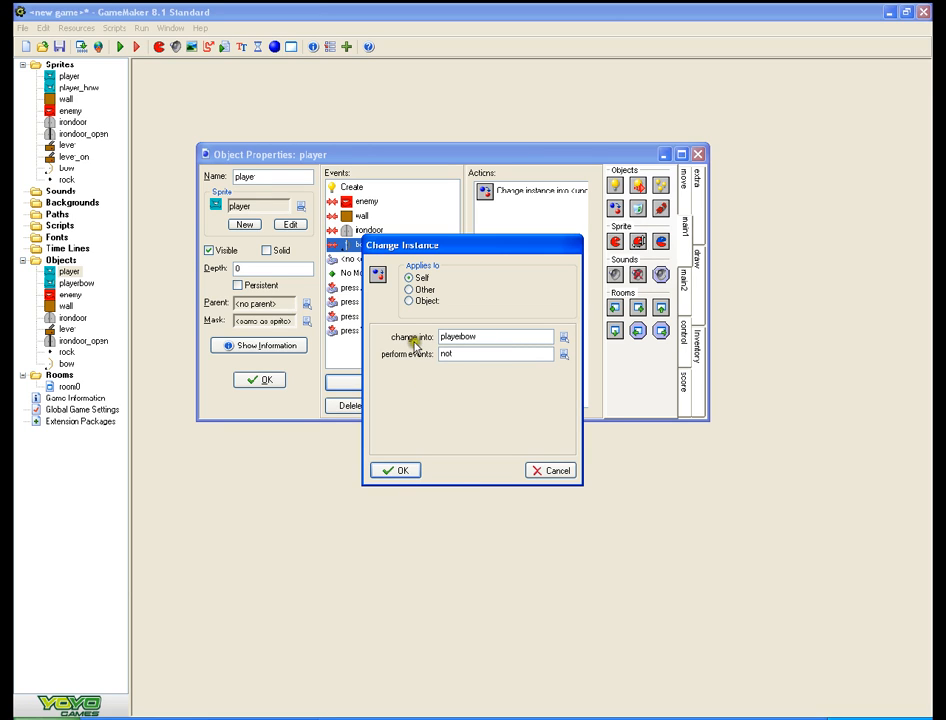
pyautogui.click(401, 471)
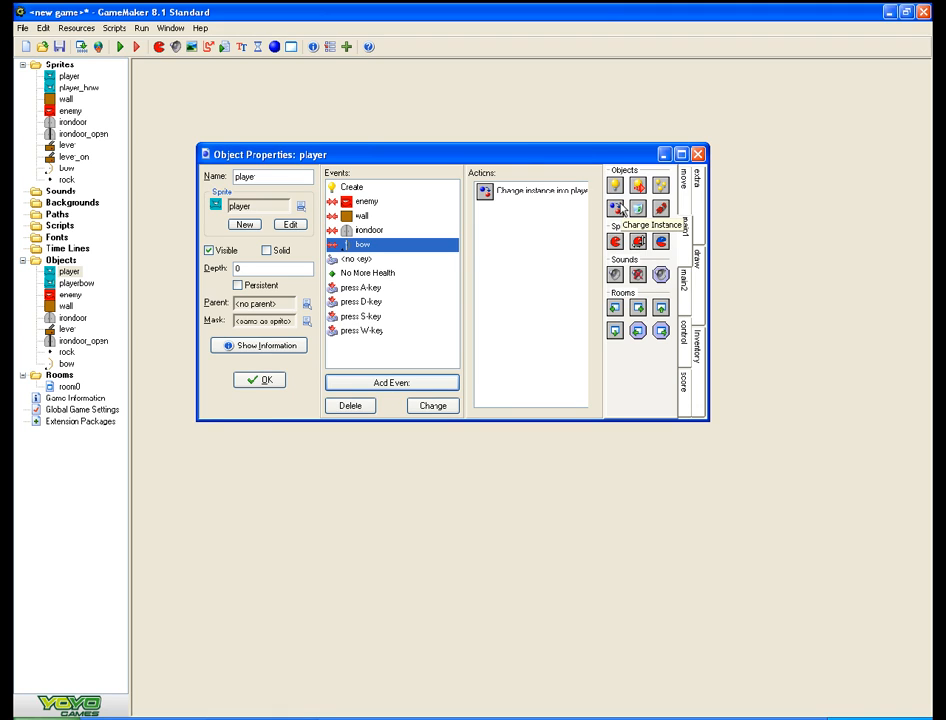
# - Save the player object and test-run the game
pyautogui.moveTo(614, 222); pyautogui.dragTo(510, 303)
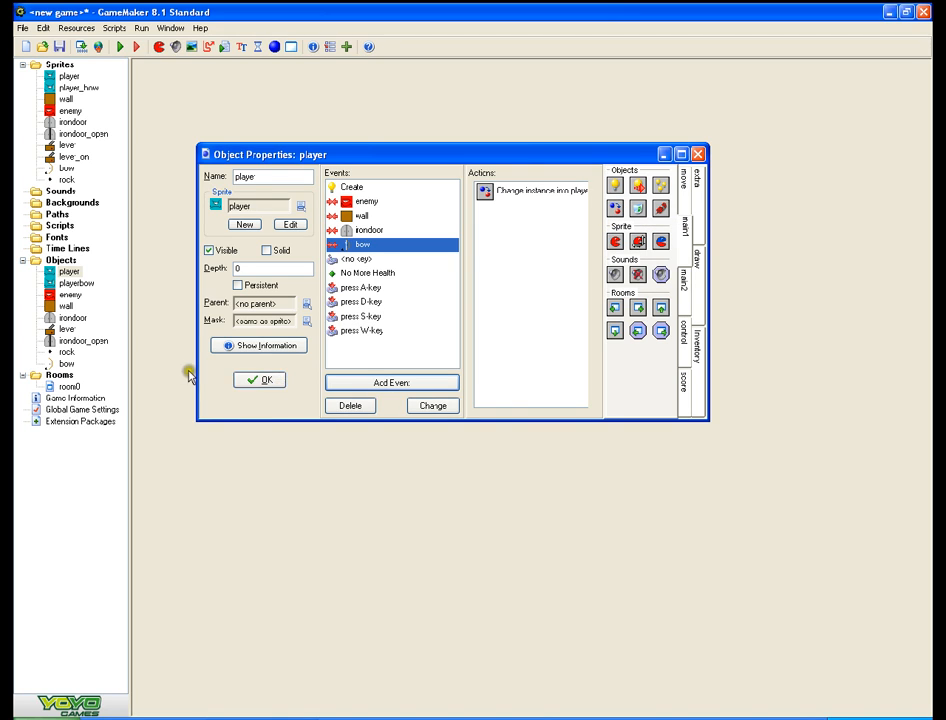
pyautogui.click(262, 384)
pyautogui.click(120, 46)
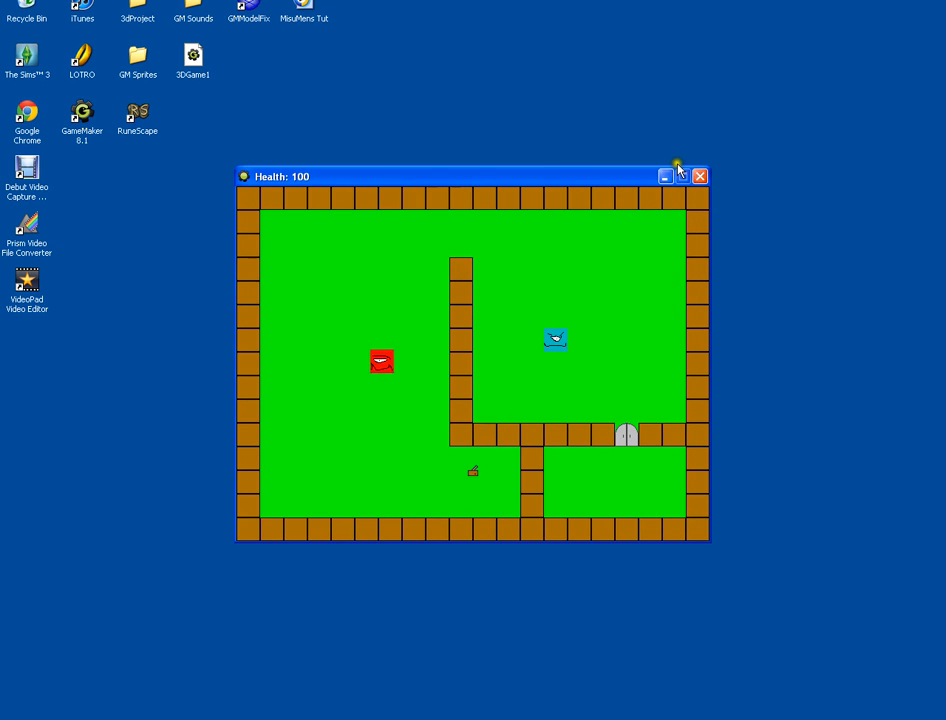
pyautogui.click(699, 177)
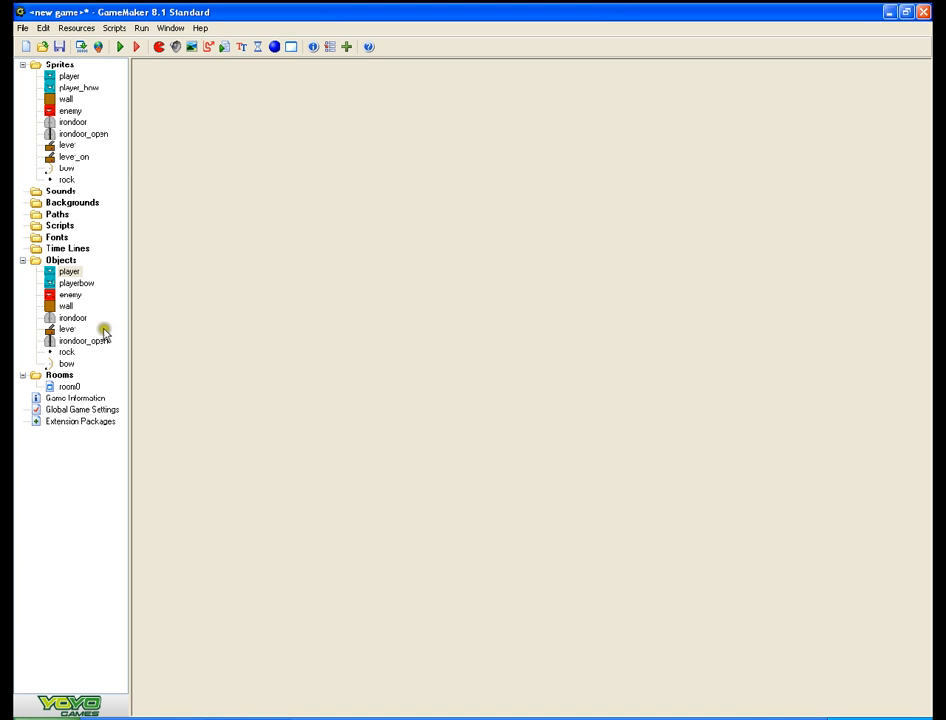
# - In room0, try placing a bow below the iron door at x 512, y 384, and delete it
pyautogui.doubleClick(69, 386)
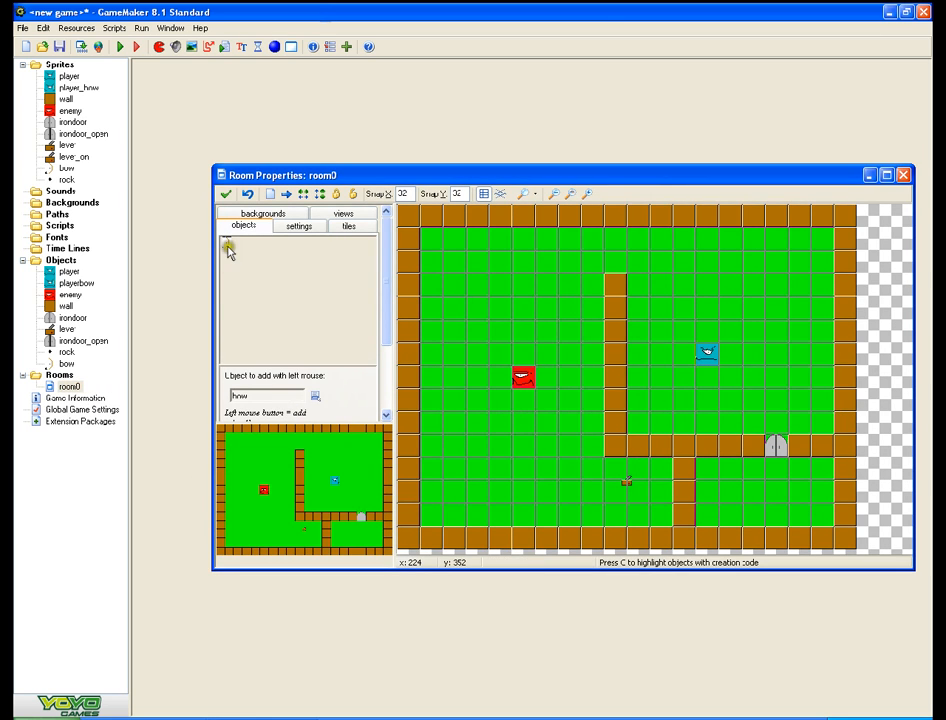
pyautogui.click(768, 488)
pyautogui.rightClick(768, 487)
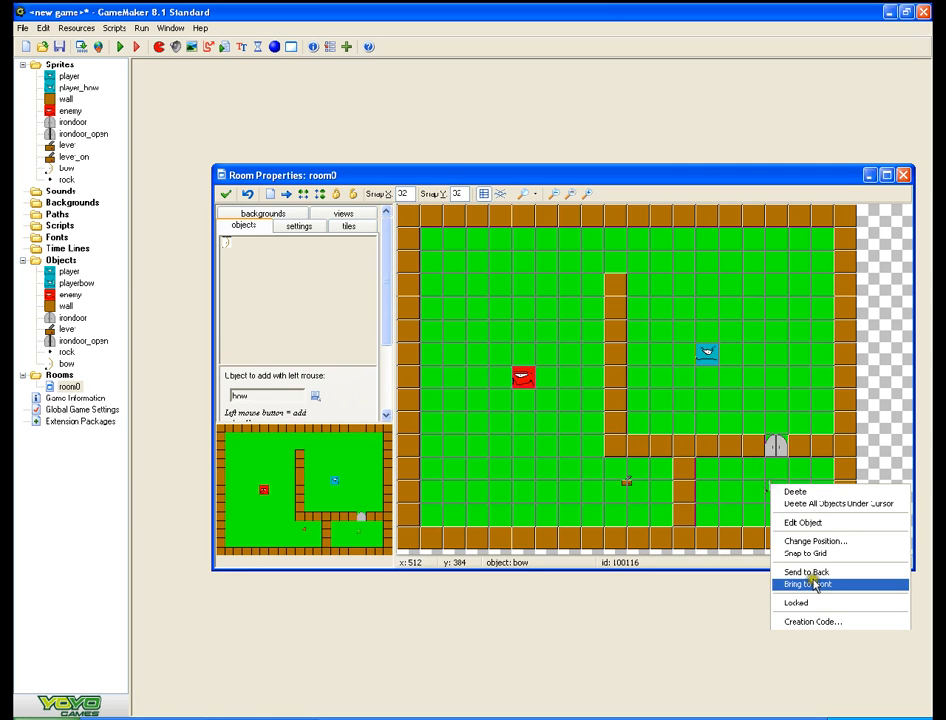
pyautogui.click(795, 492)
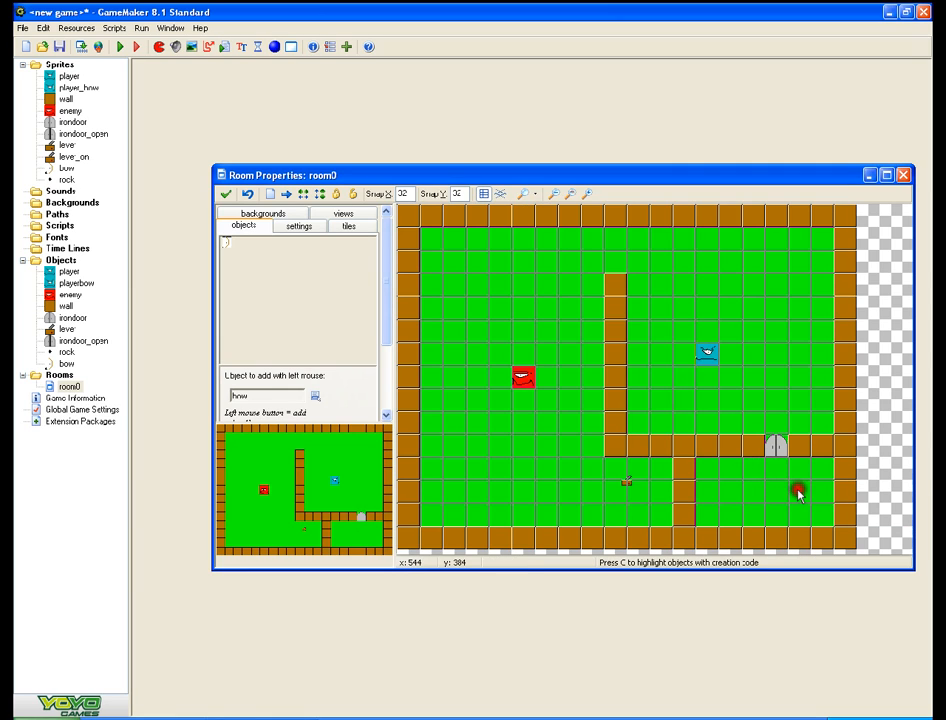
# - Save room0 and center the origin of the bow sprite
pyautogui.click(228, 197)
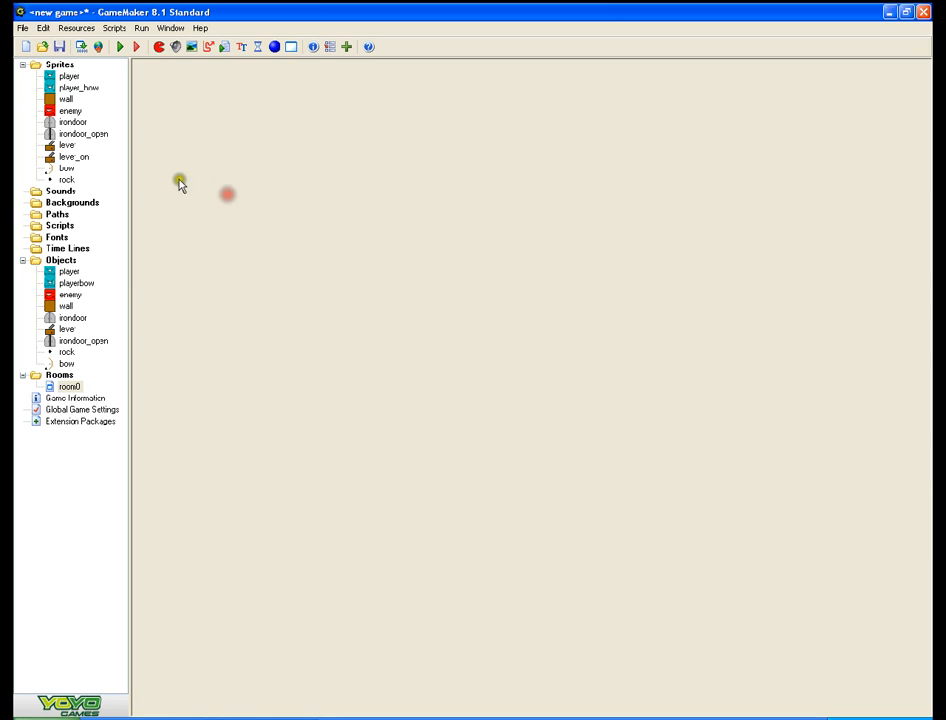
pyautogui.click(64, 170)
pyautogui.doubleClick(64, 170)
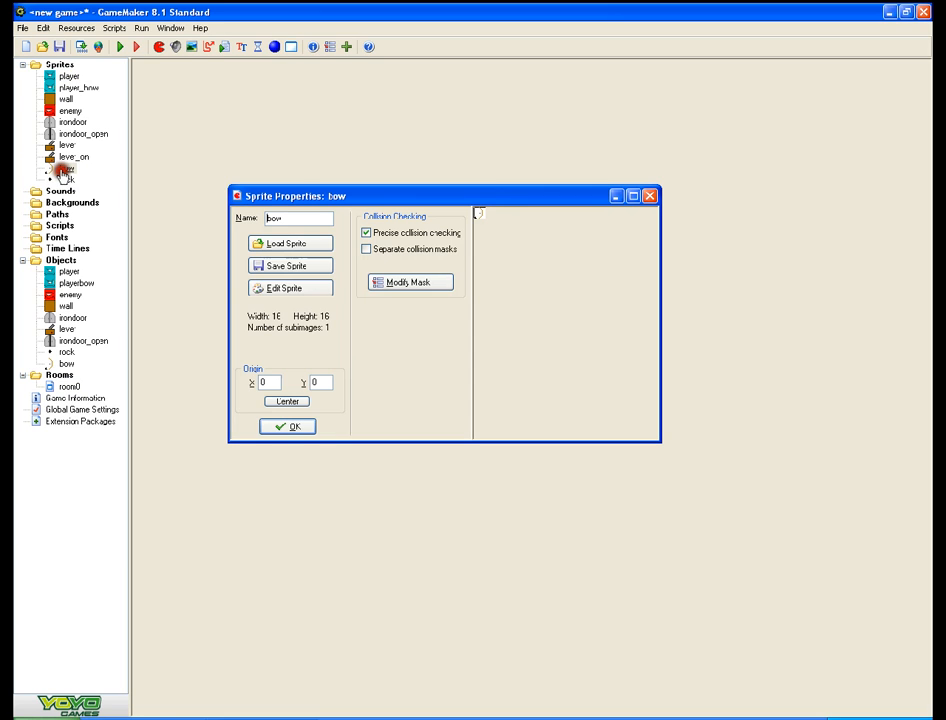
pyautogui.click(288, 401)
pyautogui.click(289, 426)
# - Center the origin of the rock sprite and save the sprite
pyautogui.doubleClick(66, 179)
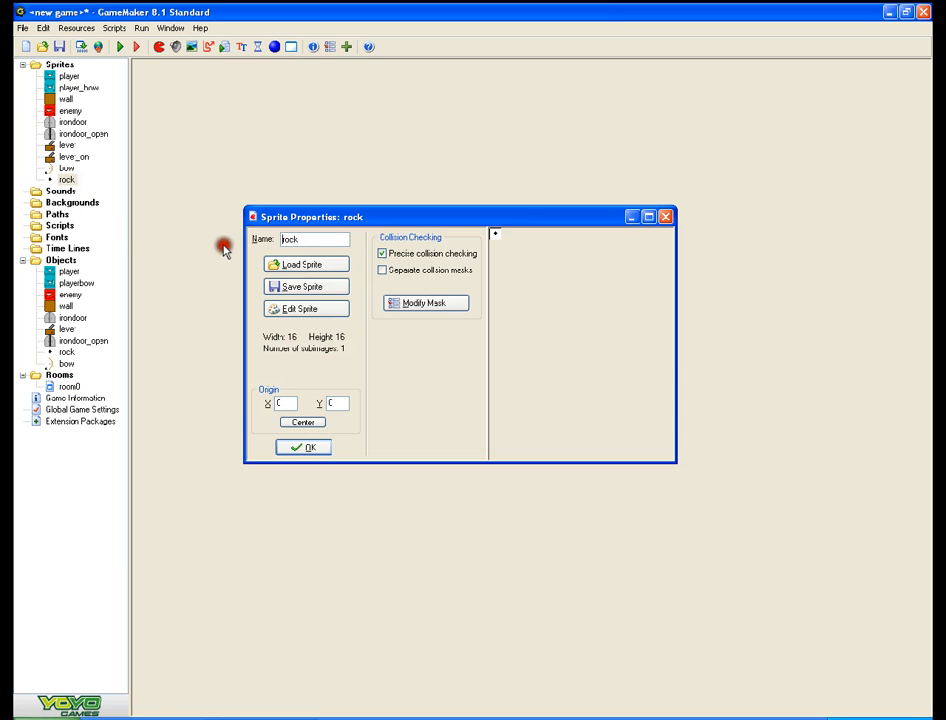
pyautogui.click(304, 422)
pyautogui.click(304, 446)
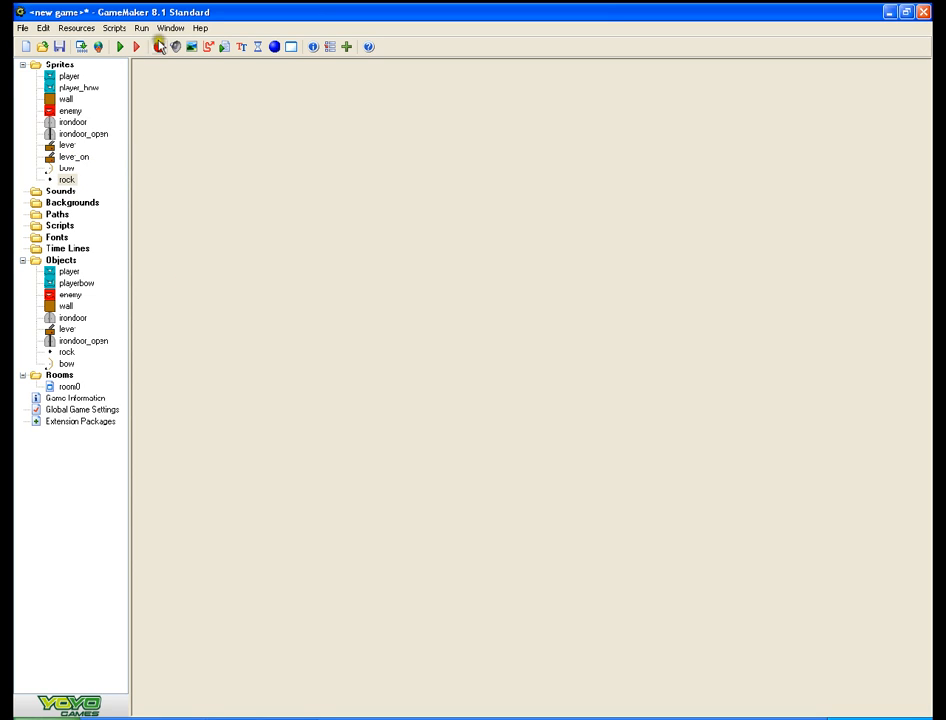
# - In room0, place a bow in the chamber below the iron door at x 480, y 384, and save the room
pyautogui.doubleClick(69, 386)
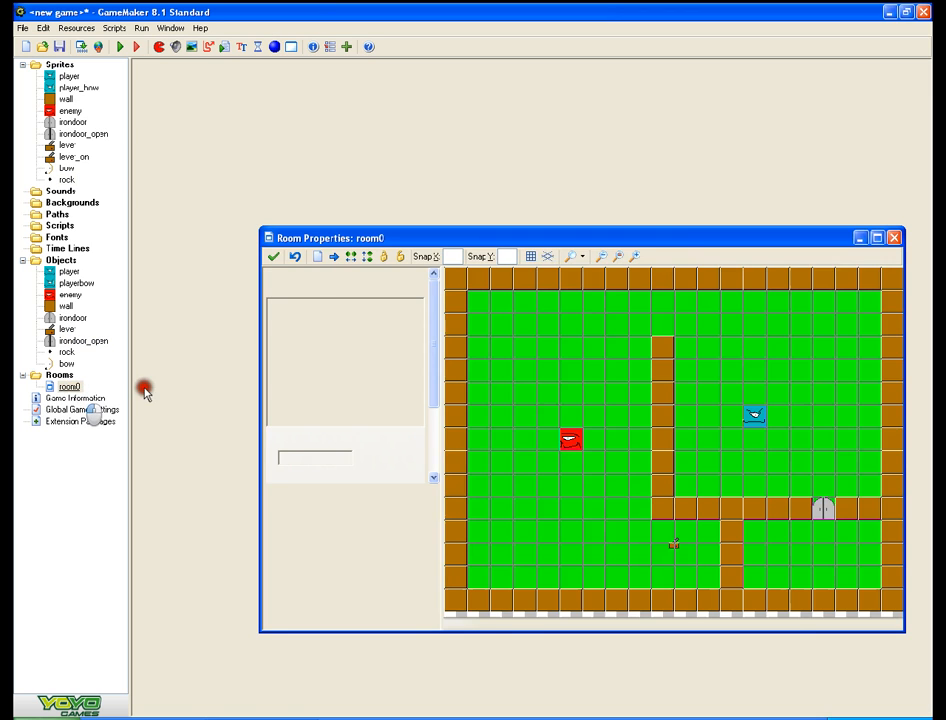
pyautogui.rightClick(809, 545)
pyautogui.click(754, 552)
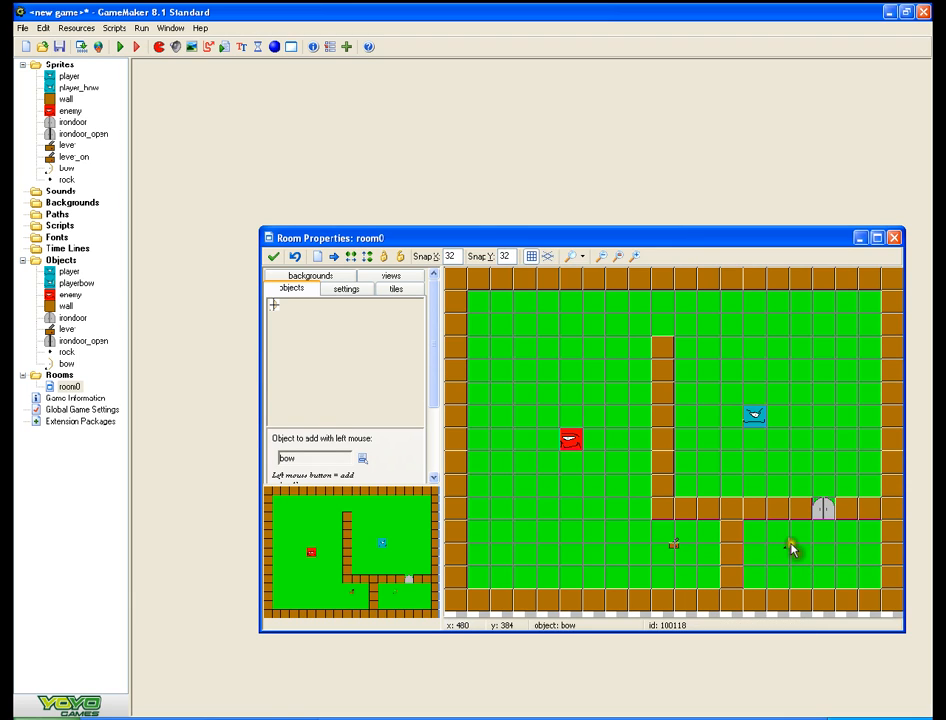
pyautogui.rightClick(787, 539)
pyautogui.click(514, 534)
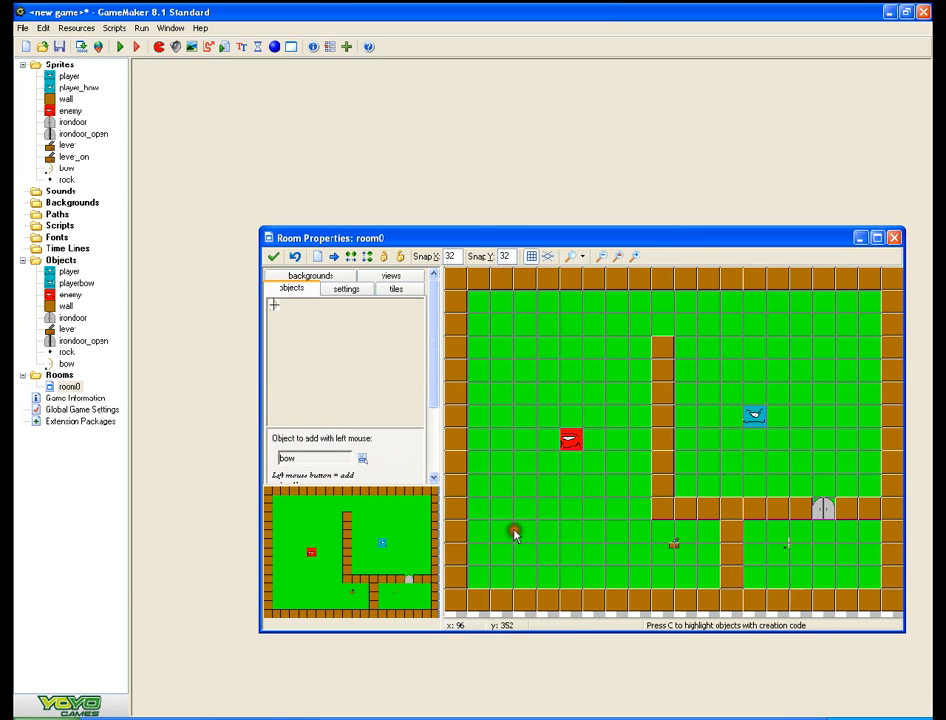
pyautogui.click(273, 257)
# - Run the game and steer the player against the closed iron door to test that it blocks the way
pyautogui.click(98, 46)
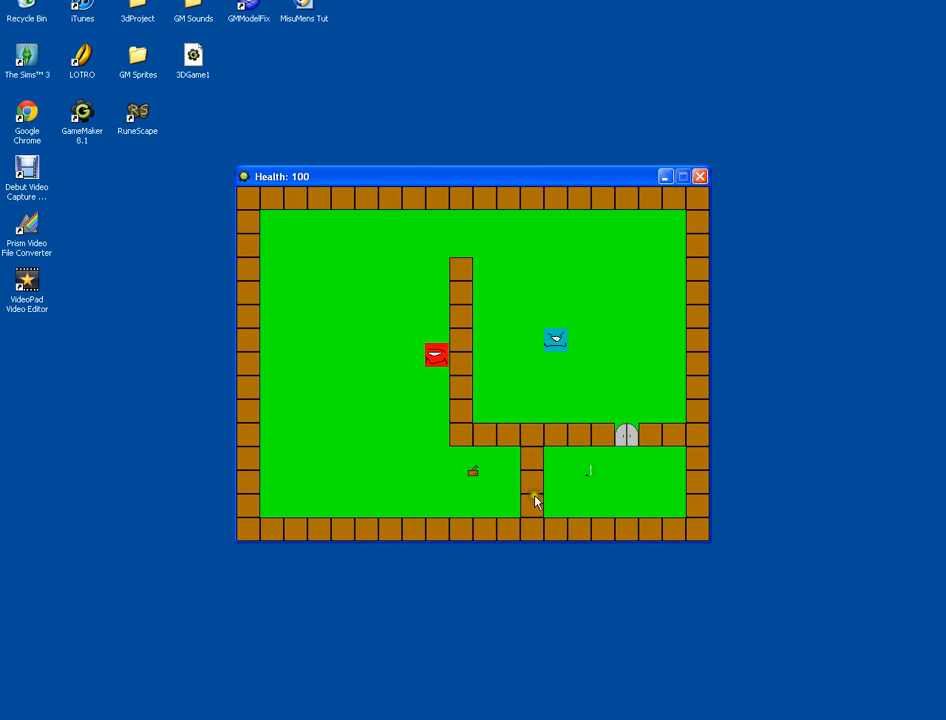
pyautogui.press('Up')
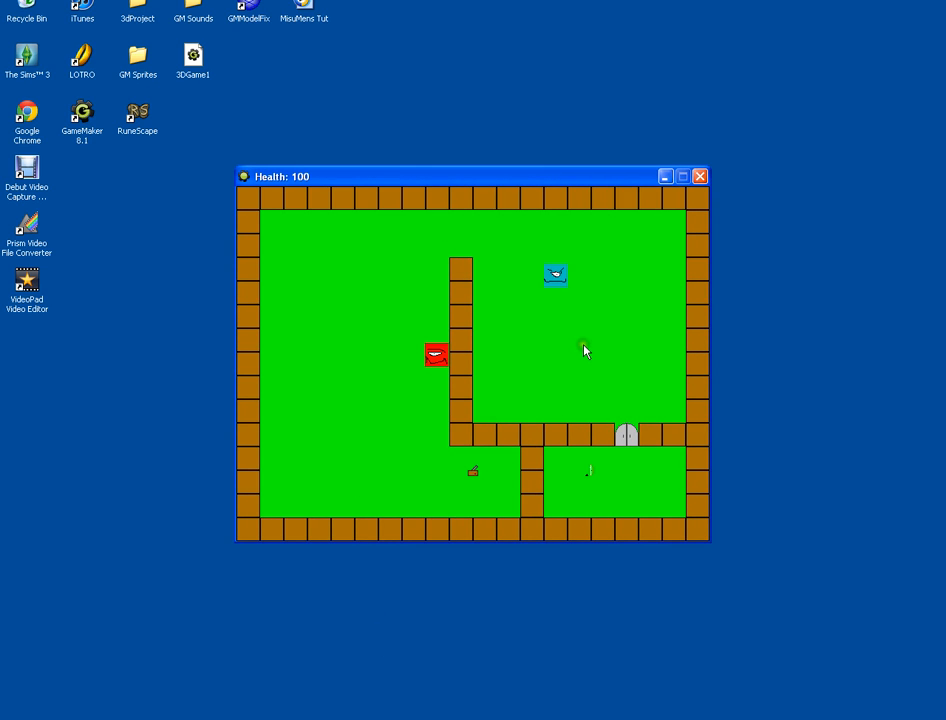
pyautogui.press('Left')
pyautogui.press('Right')
pyautogui.press('Down')
pyautogui.press('Right')
pyautogui.press('Down')
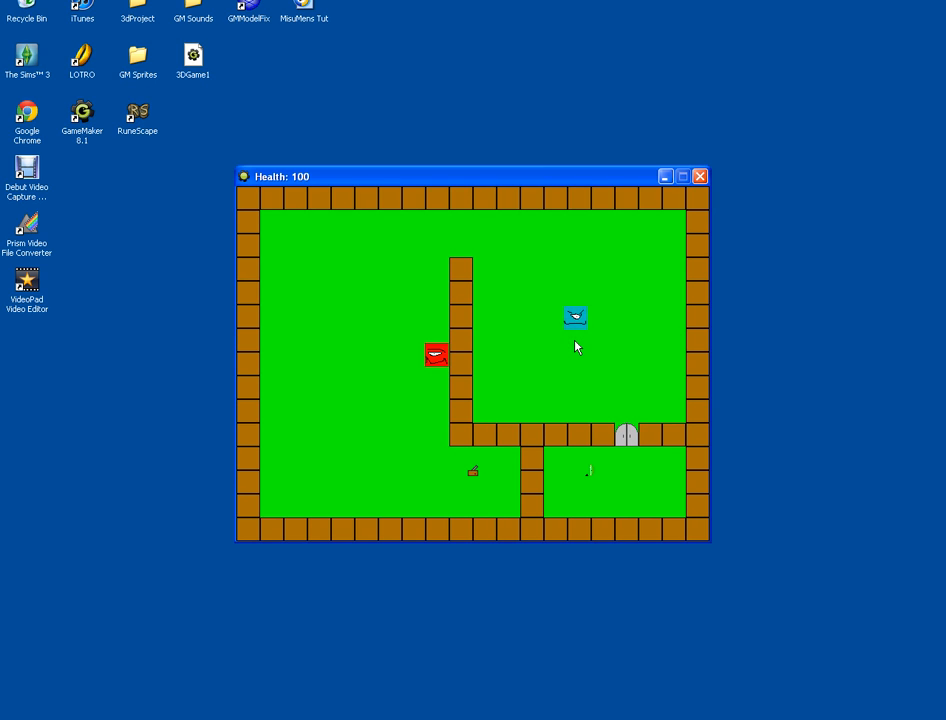
pyautogui.press('Right')
pyautogui.press('Down')
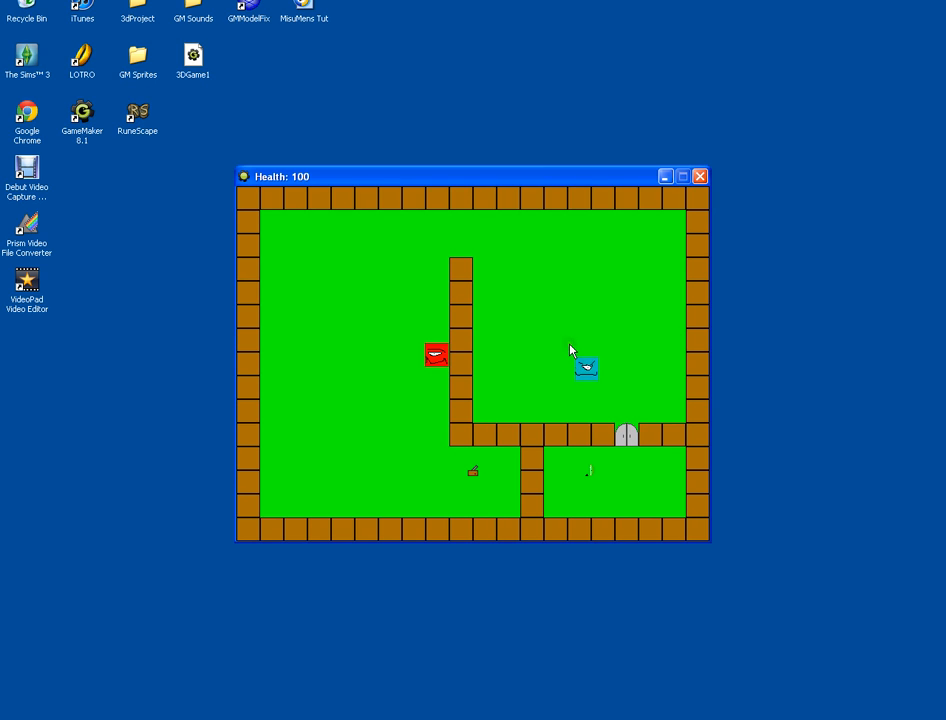
pyautogui.press('Right')
pyautogui.press('Down')
pyautogui.press('Right')
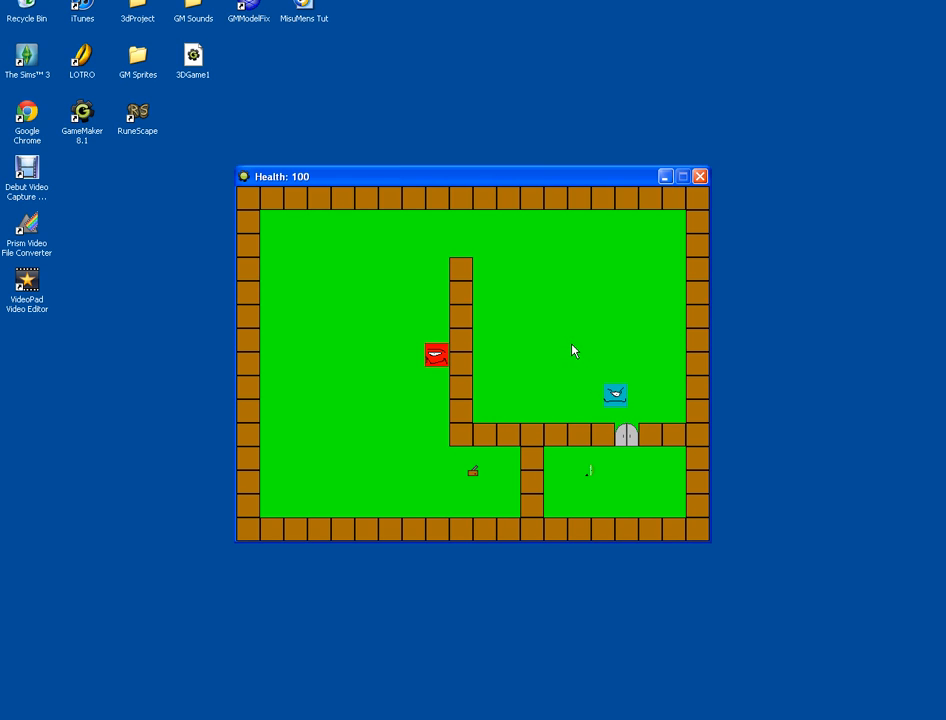
pyautogui.press('Down')
pyautogui.press('Right')
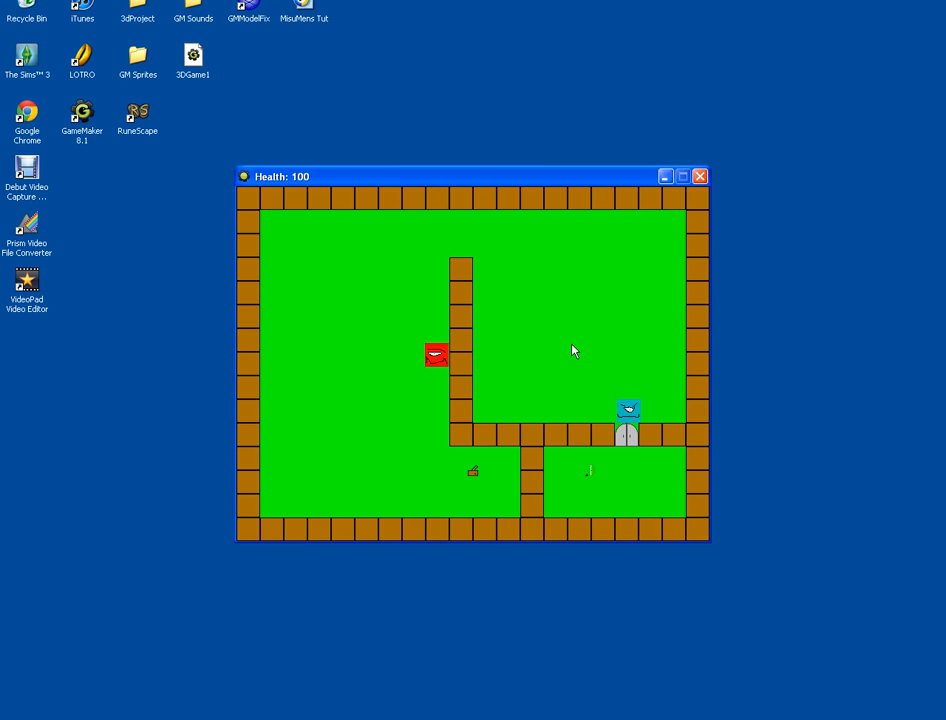
# - Steer the player from the iron door up and over the upper end of the dividing wall
pyautogui.press('Up')
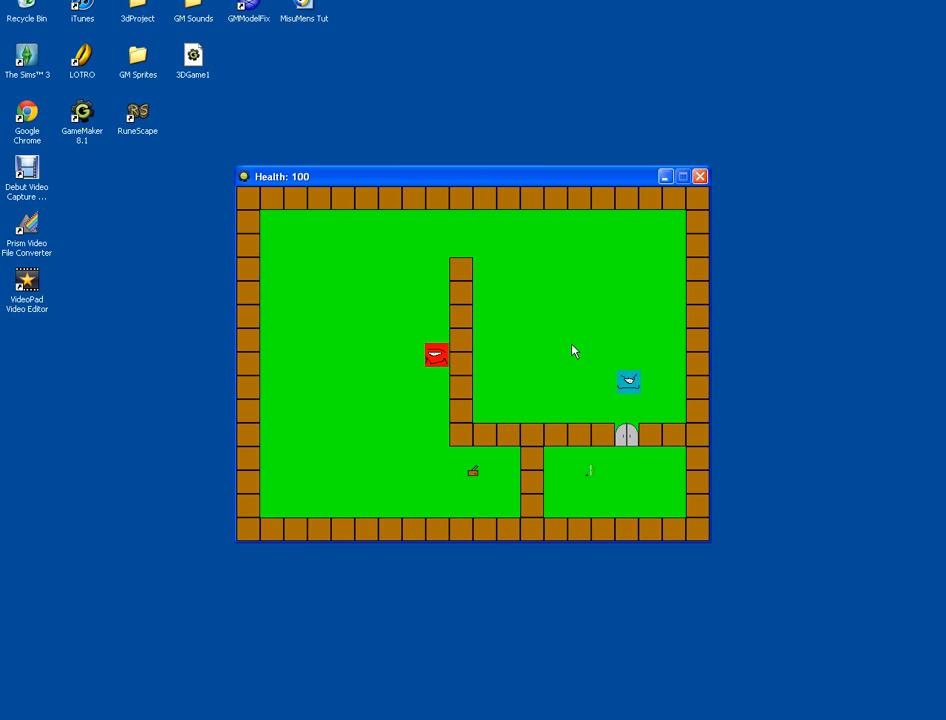
pyautogui.press('Left')
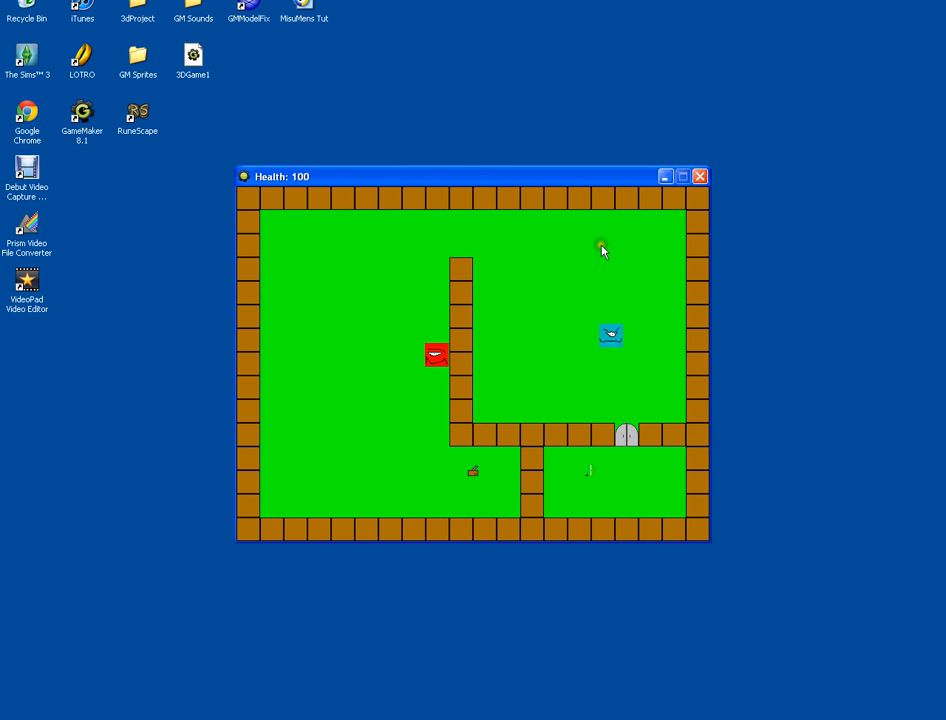
pyautogui.press('Up')
pyautogui.press('Left')
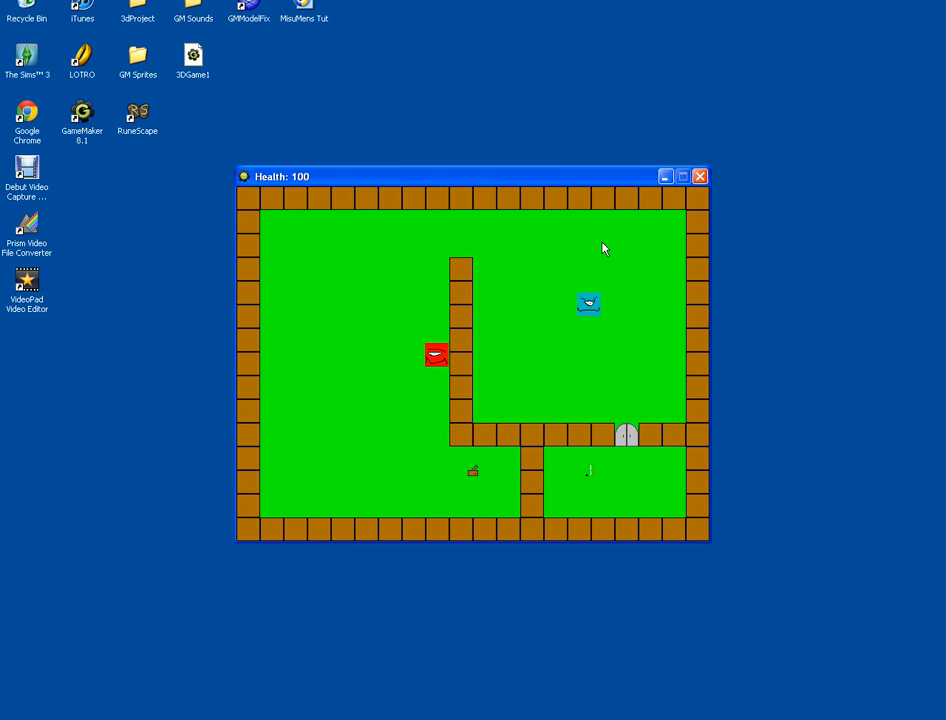
pyautogui.press('Up')
pyautogui.press('Up')
pyautogui.press('Left')
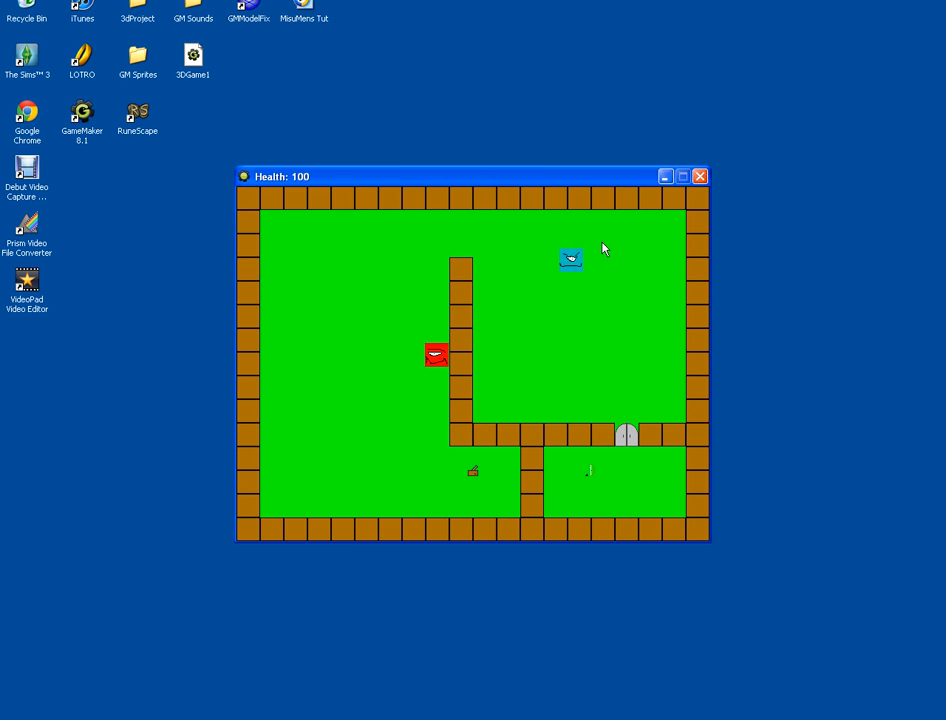
pyautogui.press('Up')
pyautogui.press('Left')
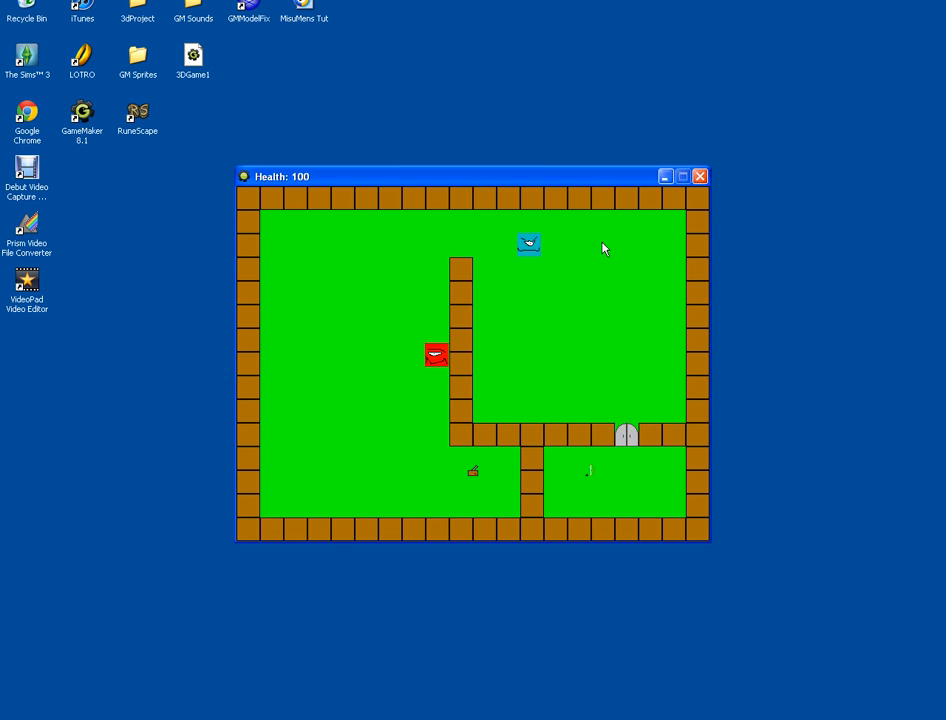
pyautogui.press('Up')
pyautogui.press('Left')
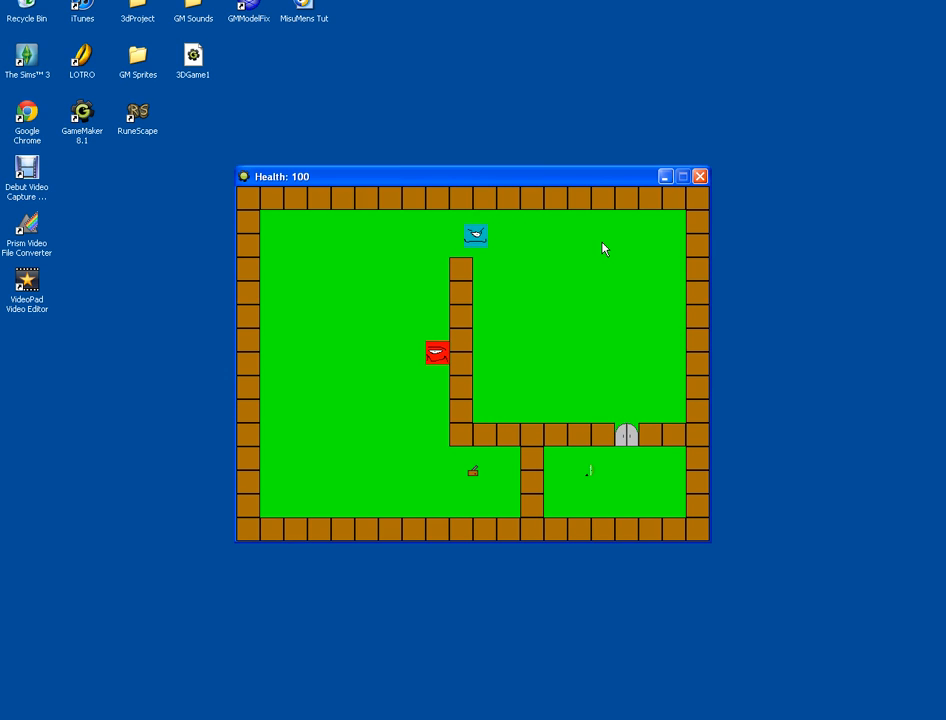
# - Guide the player down past the enemy to the lever and operate it to open the iron door
pyautogui.press('Down')
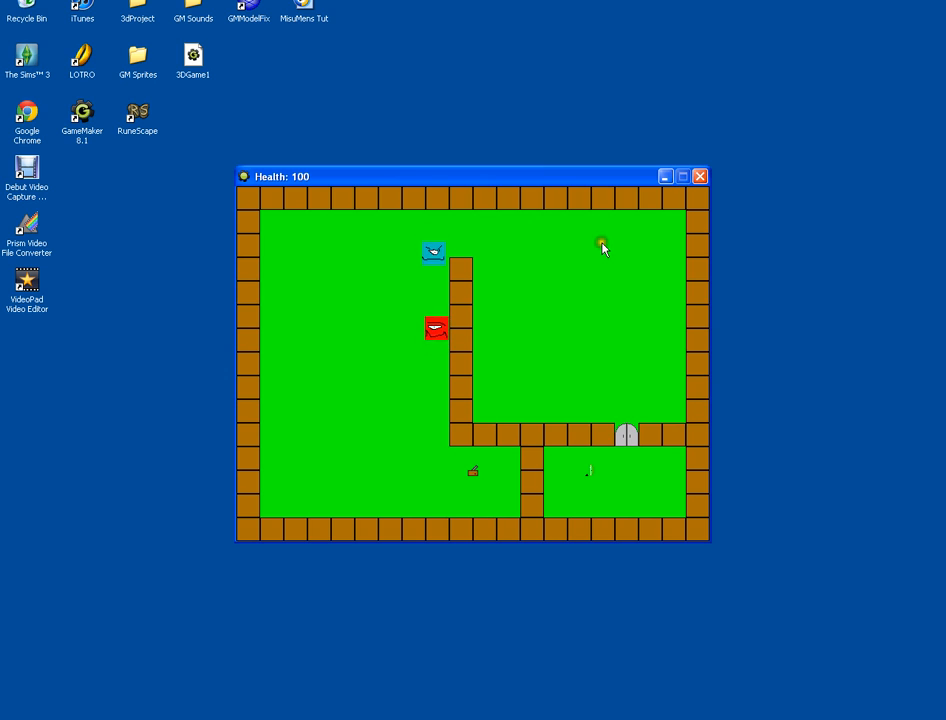
pyautogui.press('Left')
pyautogui.press('Left')
pyautogui.press('Down')
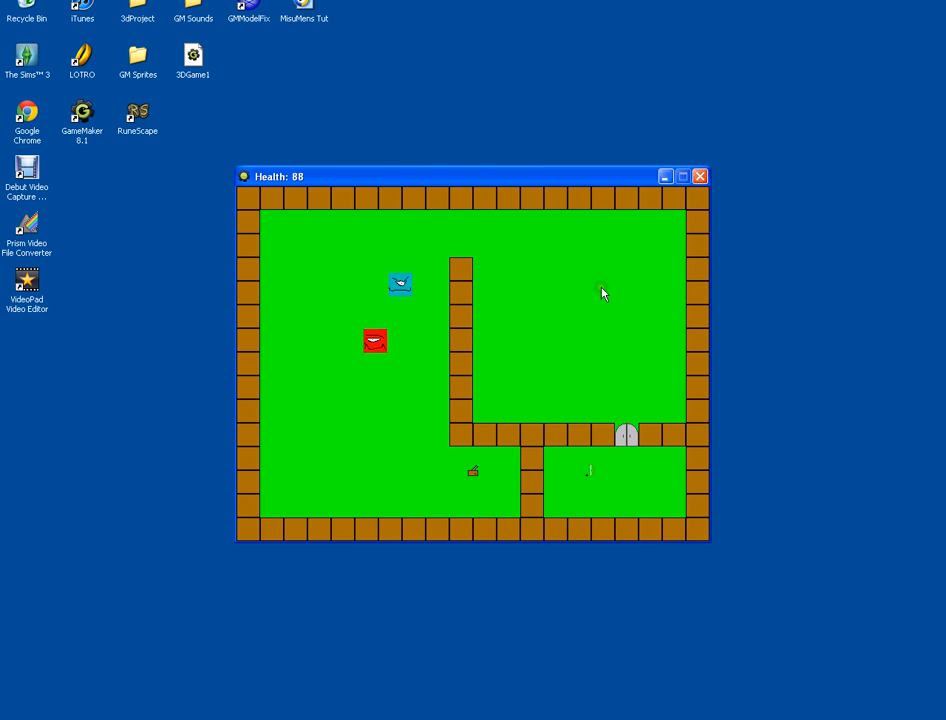
pyautogui.press('Right')
pyautogui.press('Down')
pyautogui.press('Right')
pyautogui.press('Down')
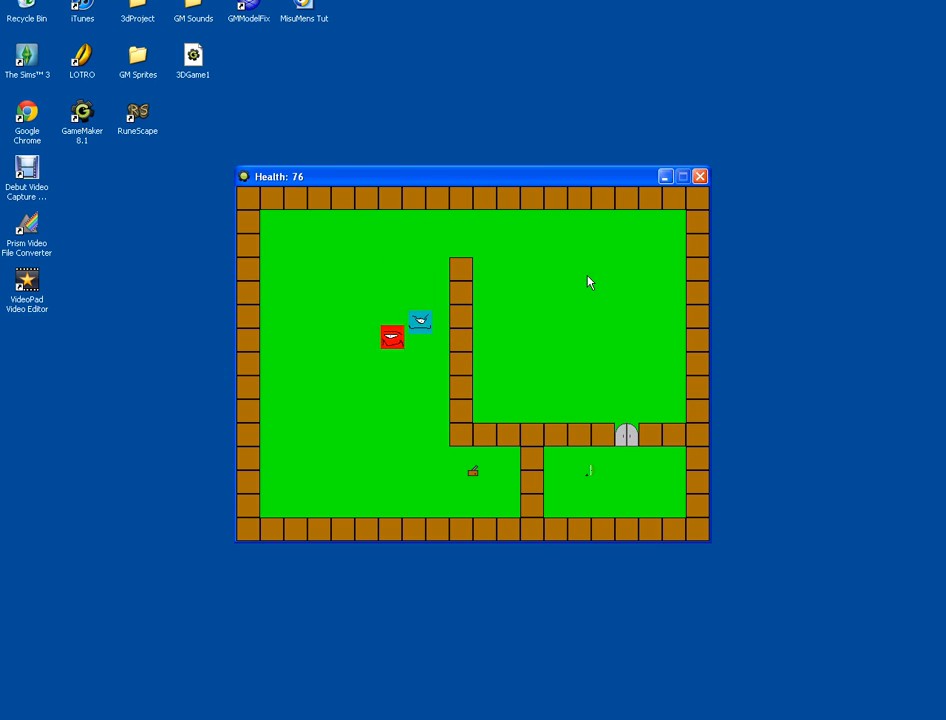
pyautogui.press('Down')
pyautogui.press('Right')
pyautogui.press('Down')
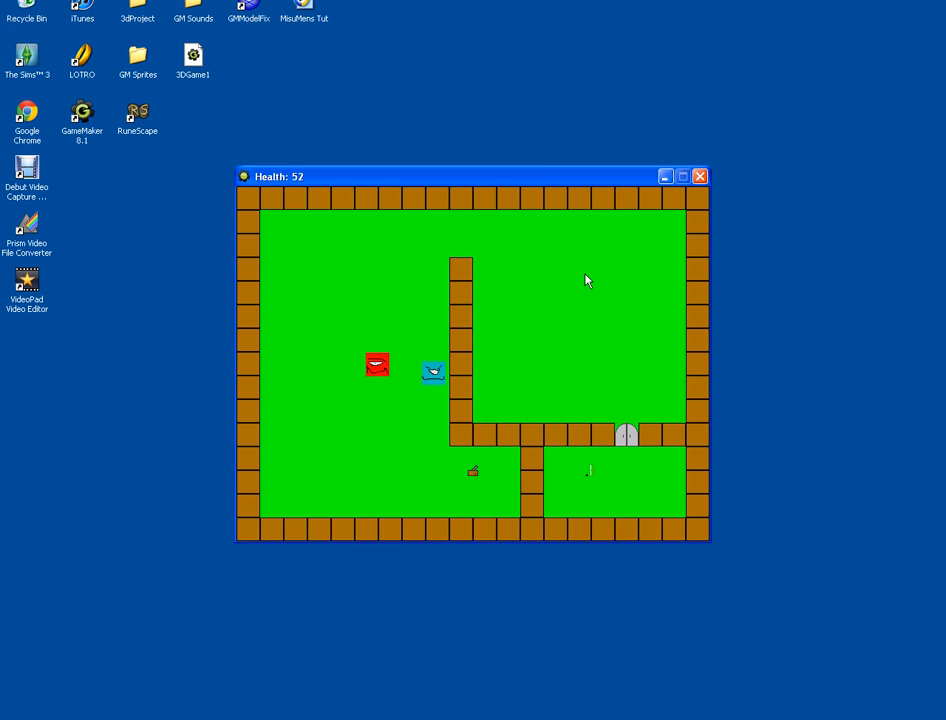
pyautogui.press('Down')
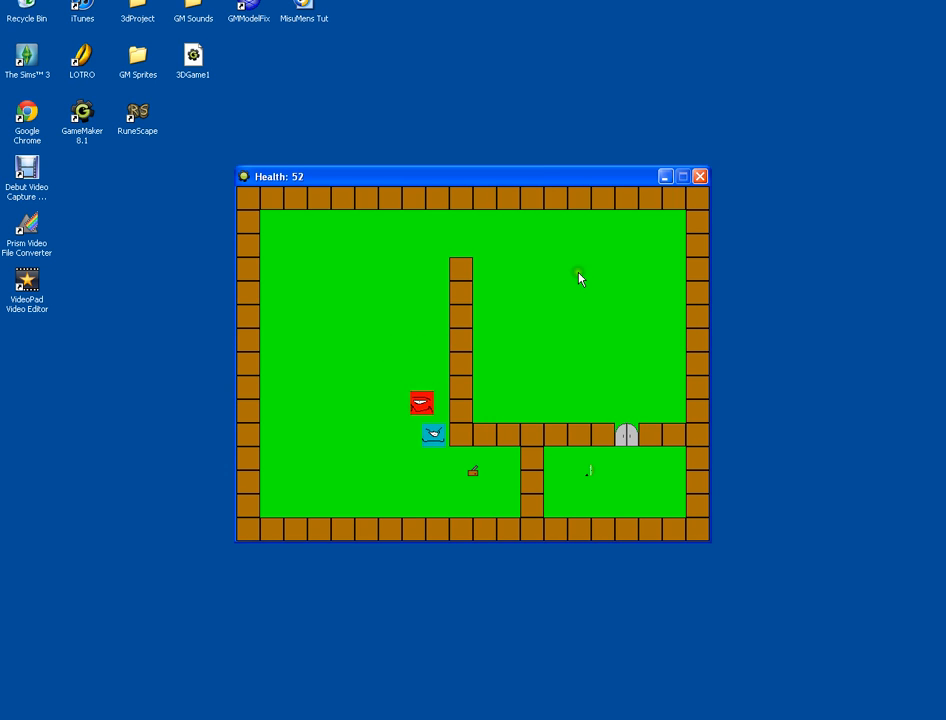
pyautogui.press('Down')
pyautogui.press('Right')
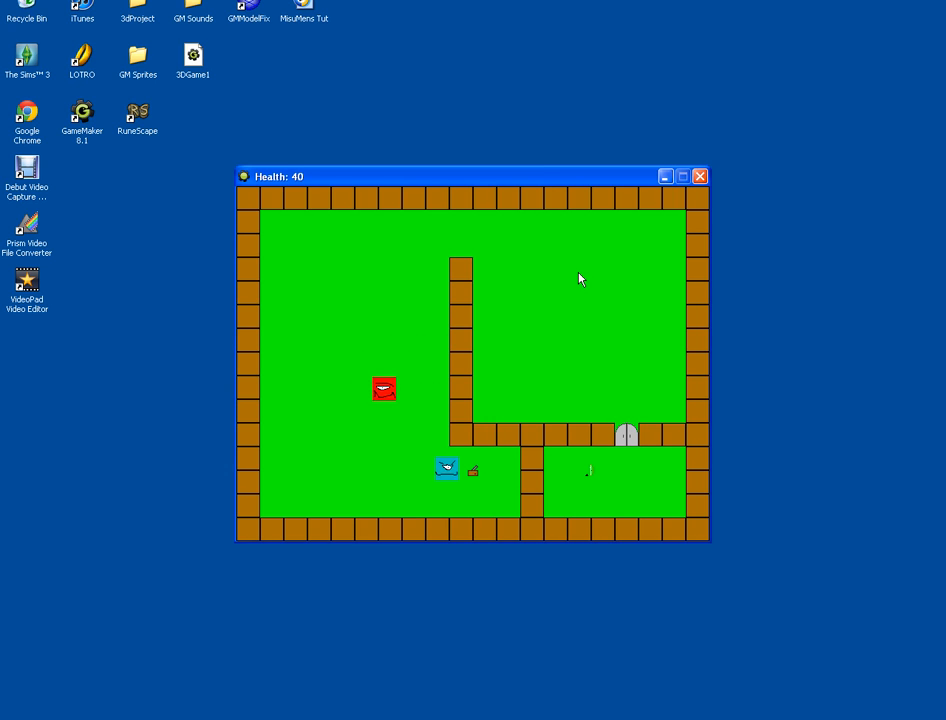
pyautogui.press('Right')
pyautogui.press('Left')
pyautogui.press('Down')
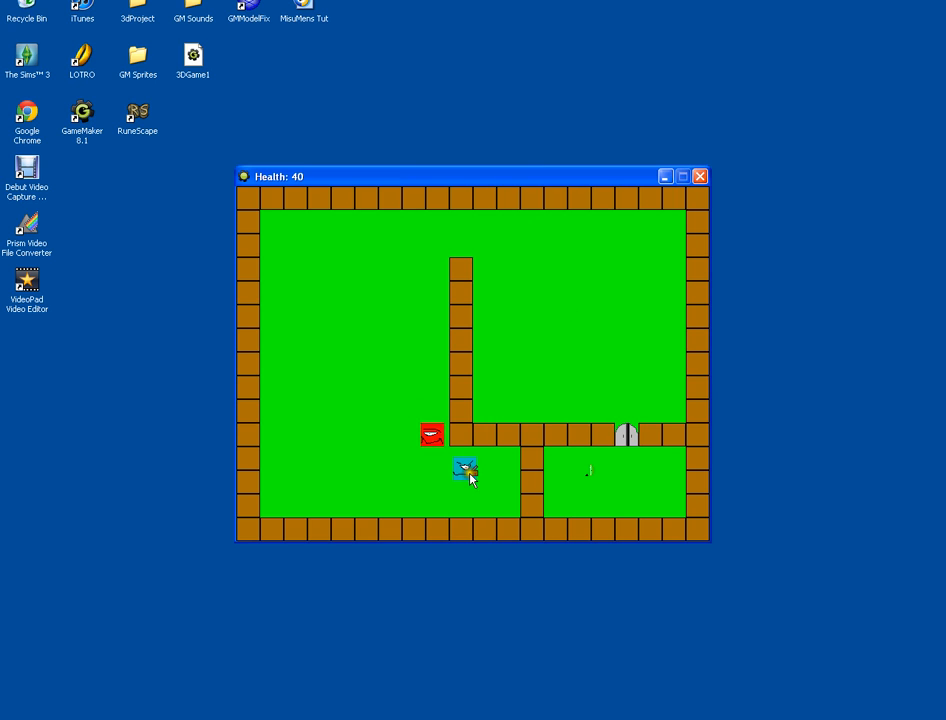
# - Move the player away from the lever into the enemy's reach to test the health loss
pyautogui.press('Left')
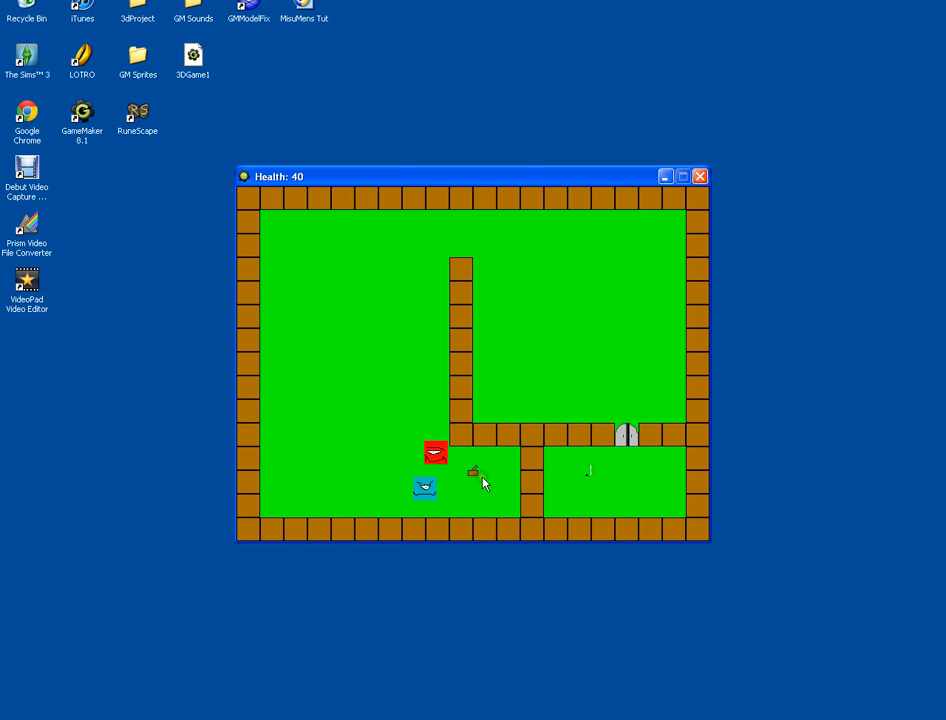
pyautogui.press('Up')
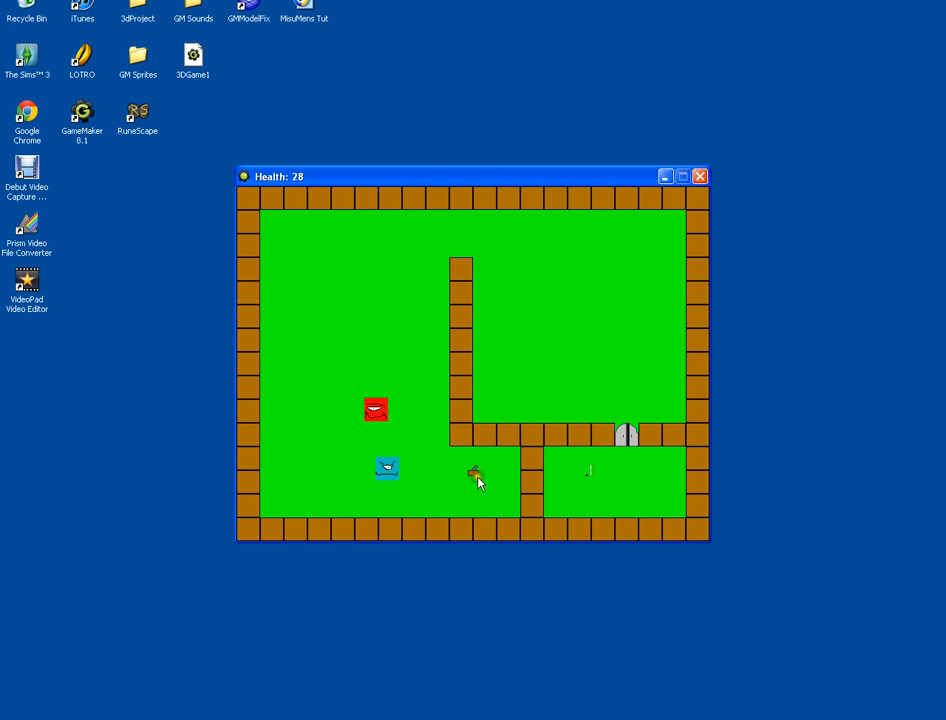
pyautogui.press('Up')
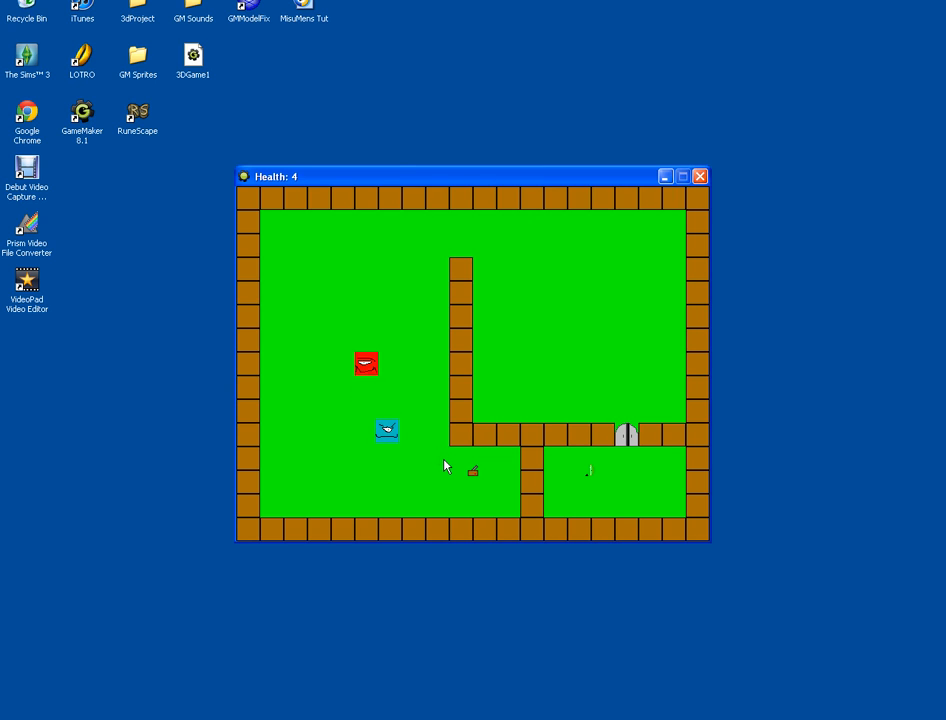
pyautogui.click(511, 467)
# - Walk the player from its starting point down through the open iron door and back up to test the passage
pyautogui.press('Right')
pyautogui.press('Down')
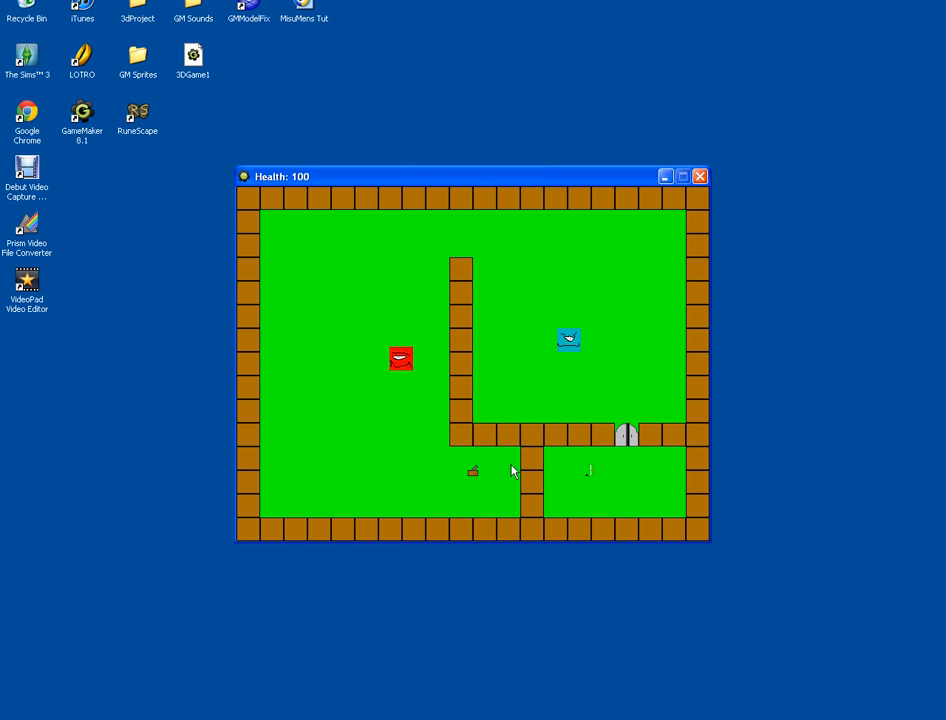
pyautogui.press('Right')
pyautogui.press('Down')
pyautogui.press('Right')
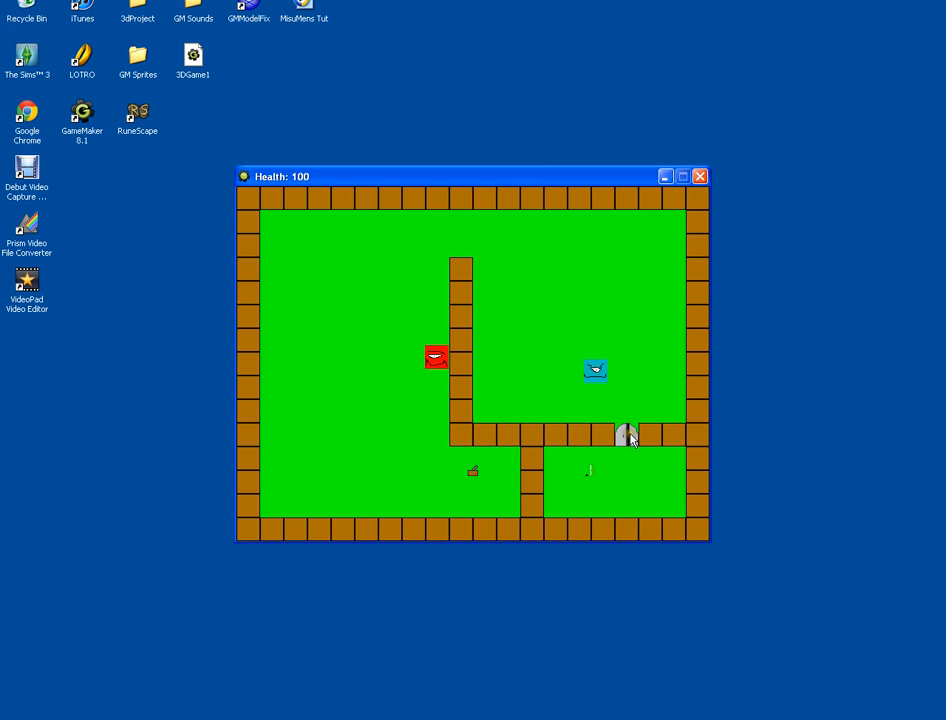
pyautogui.press('Right')
pyautogui.press('Down')
pyautogui.press('Down')
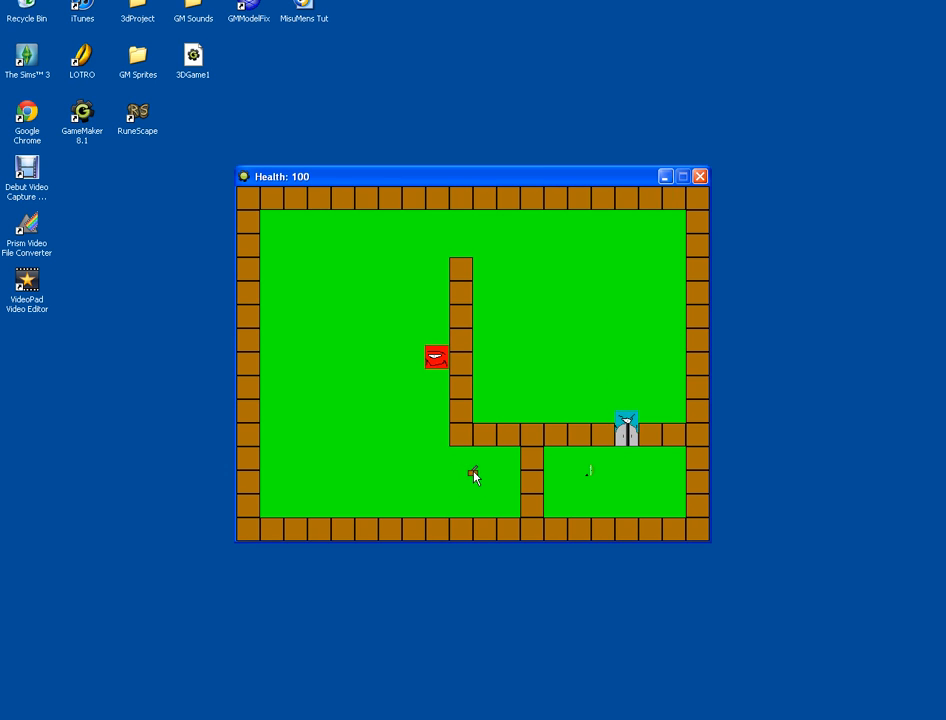
pyautogui.press('Up')
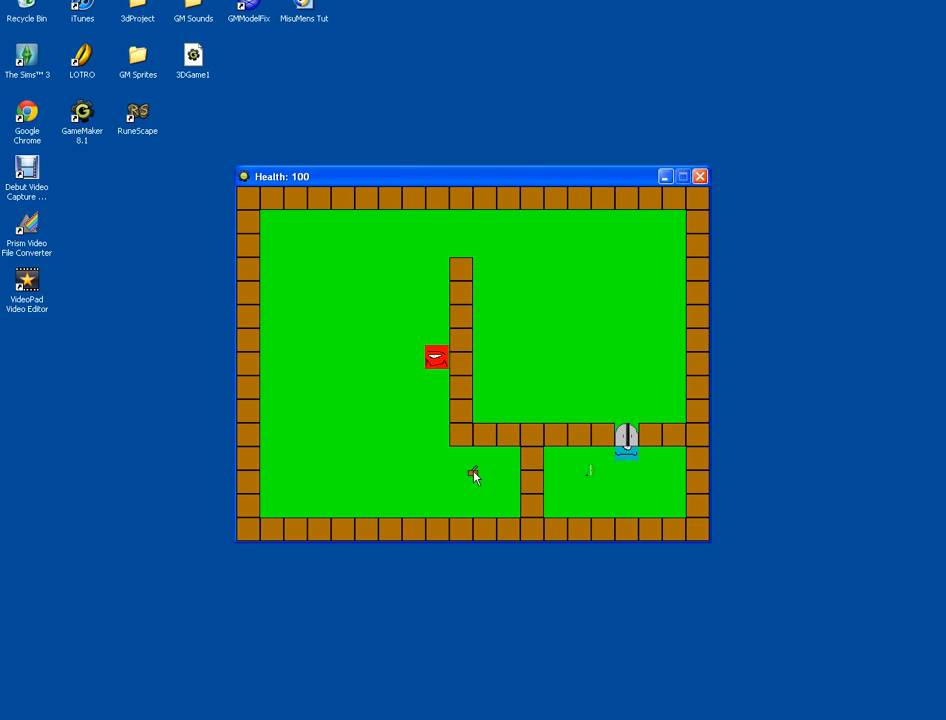
pyautogui.press('Up')
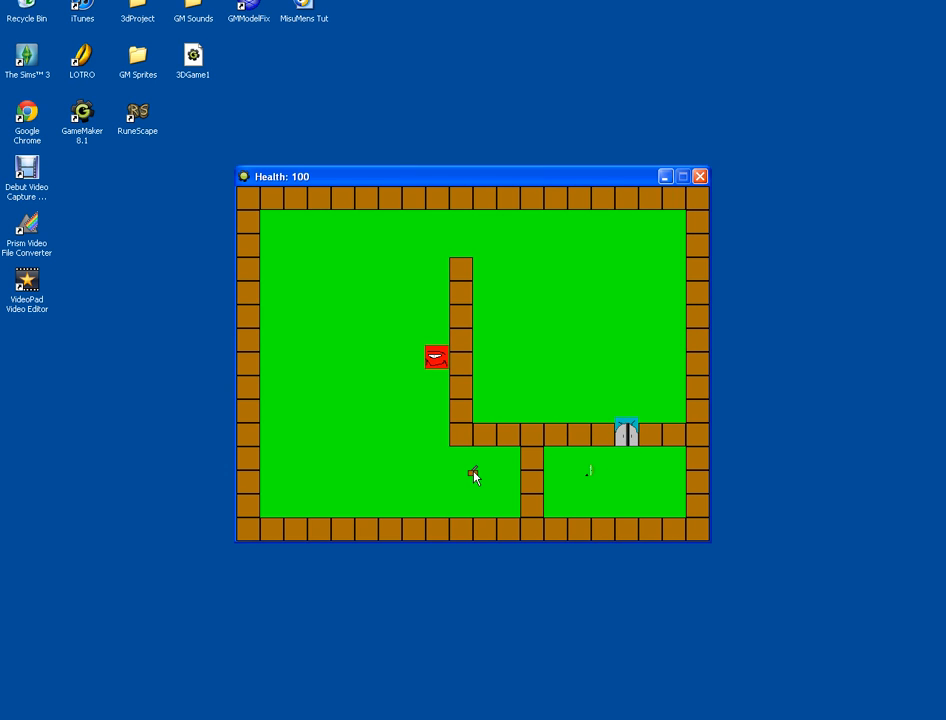
pyautogui.press('Up')
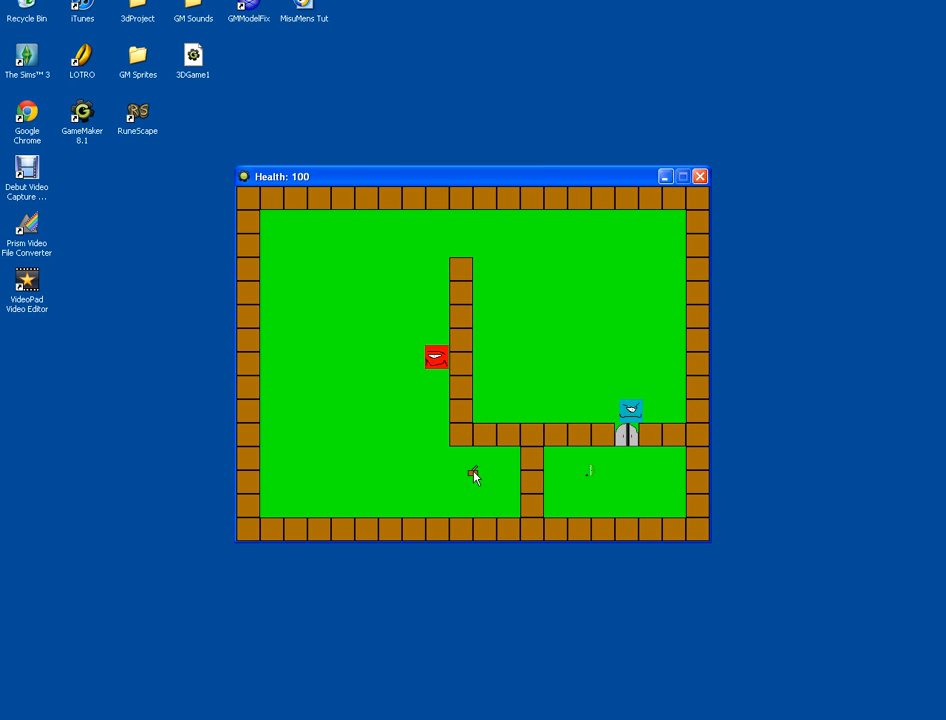
# - Walk the player down through the open iron door to pick up the bow, and abort the game at the error
pyautogui.press('Left')
pyautogui.press('Left')
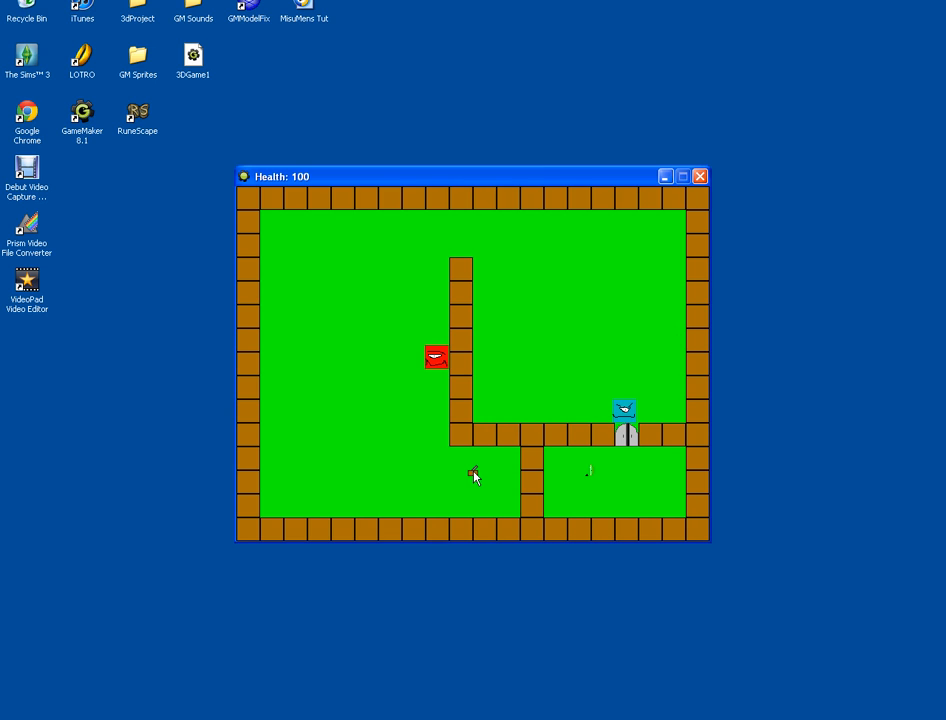
pyautogui.press('Right')
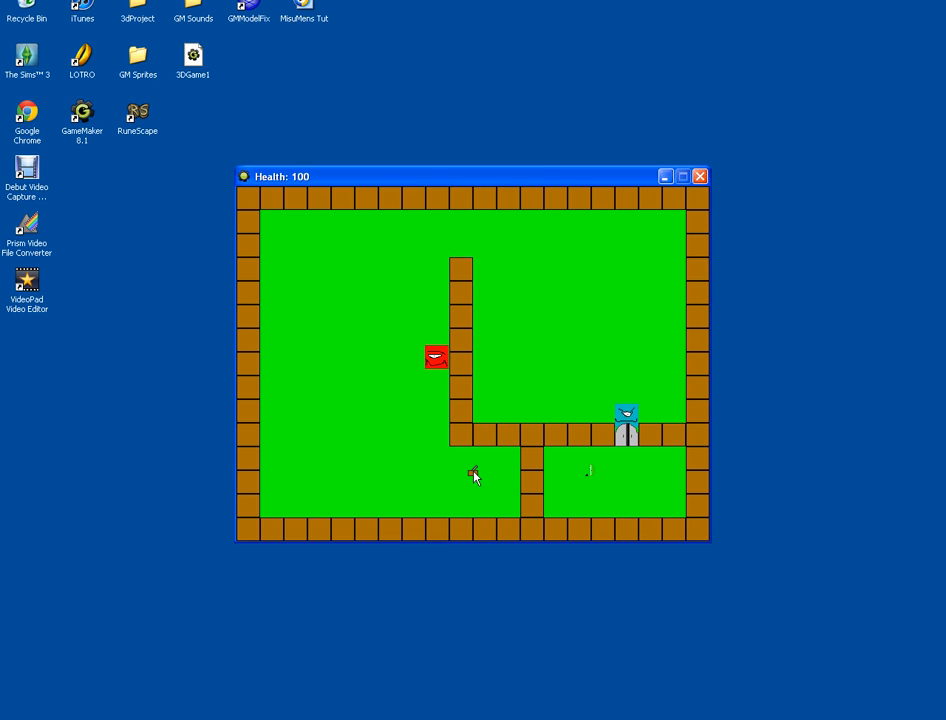
pyautogui.press('Down')
pyautogui.press('Left')
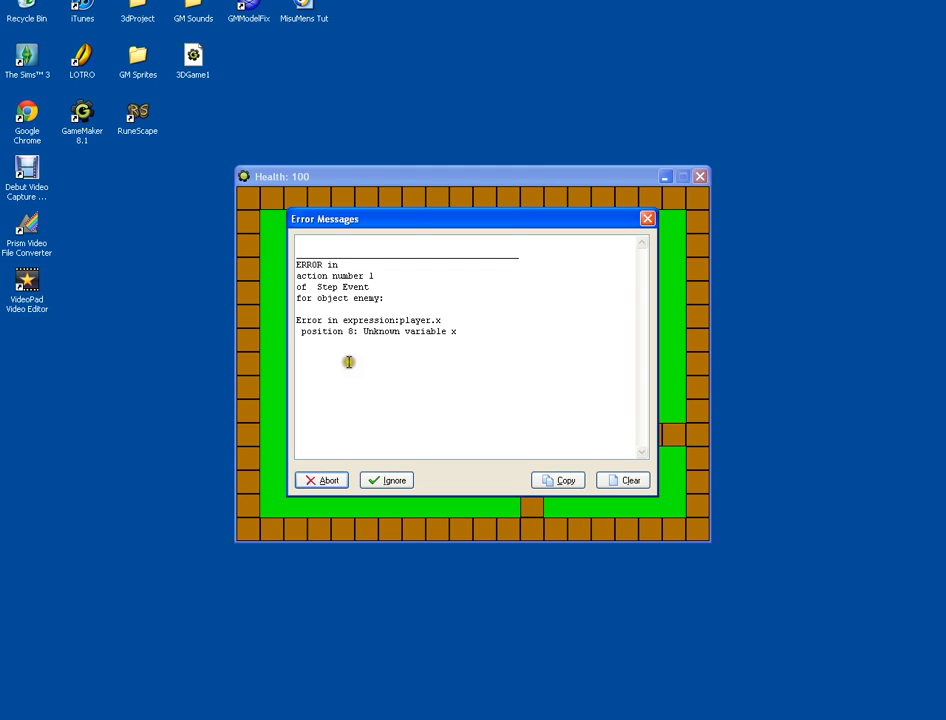
pyautogui.click(326, 482)
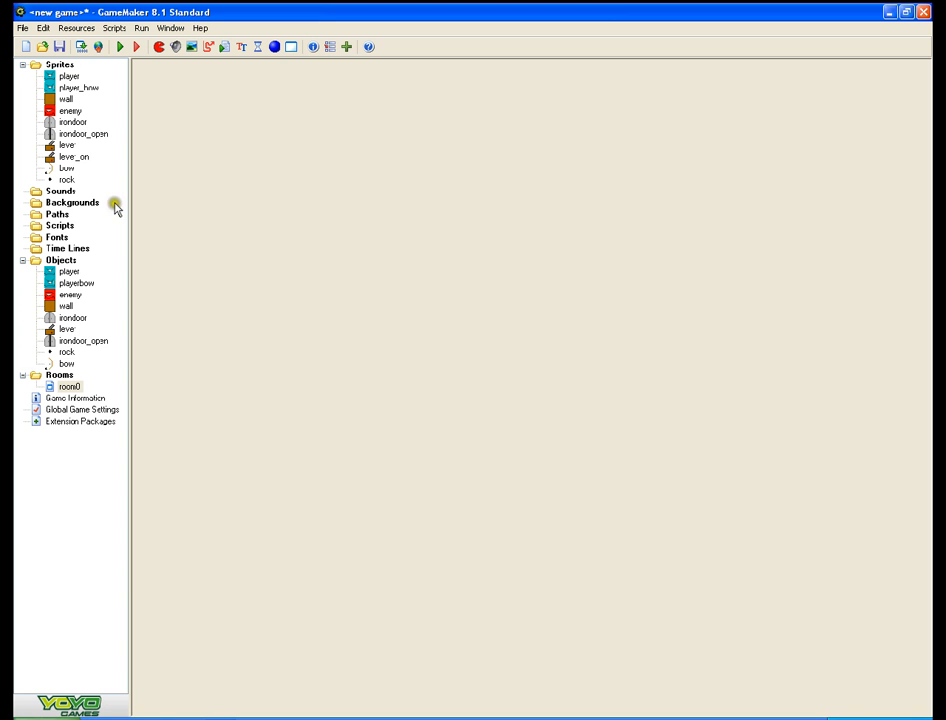
# - Inspect the player object's No More Health actions and the Change Instance action in its bow collision event
pyautogui.click(70, 273)
pyautogui.doubleClick(70, 273)
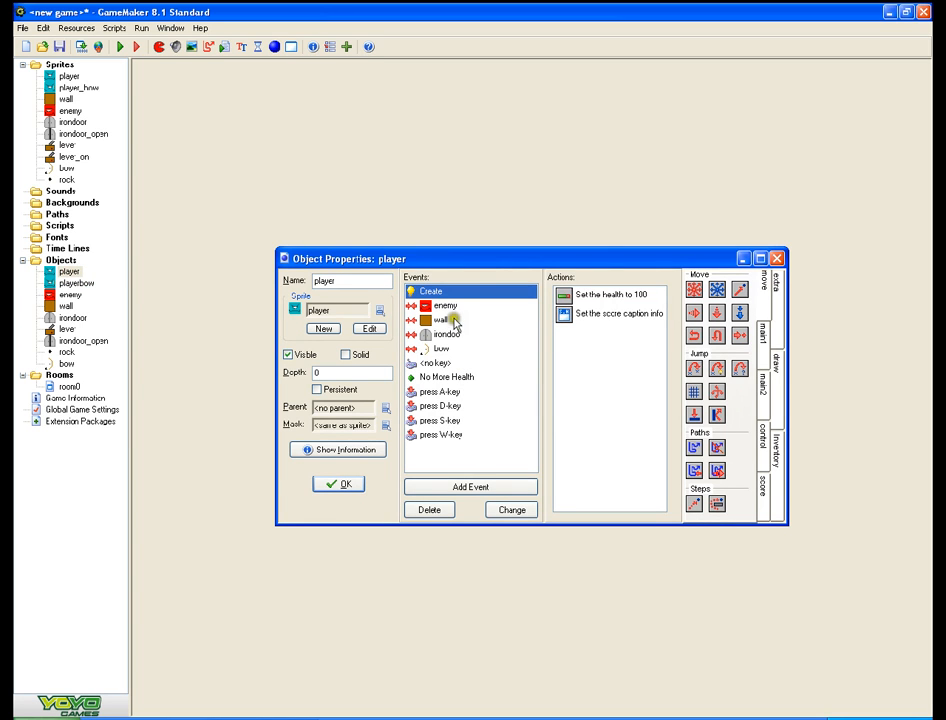
pyautogui.click(465, 377)
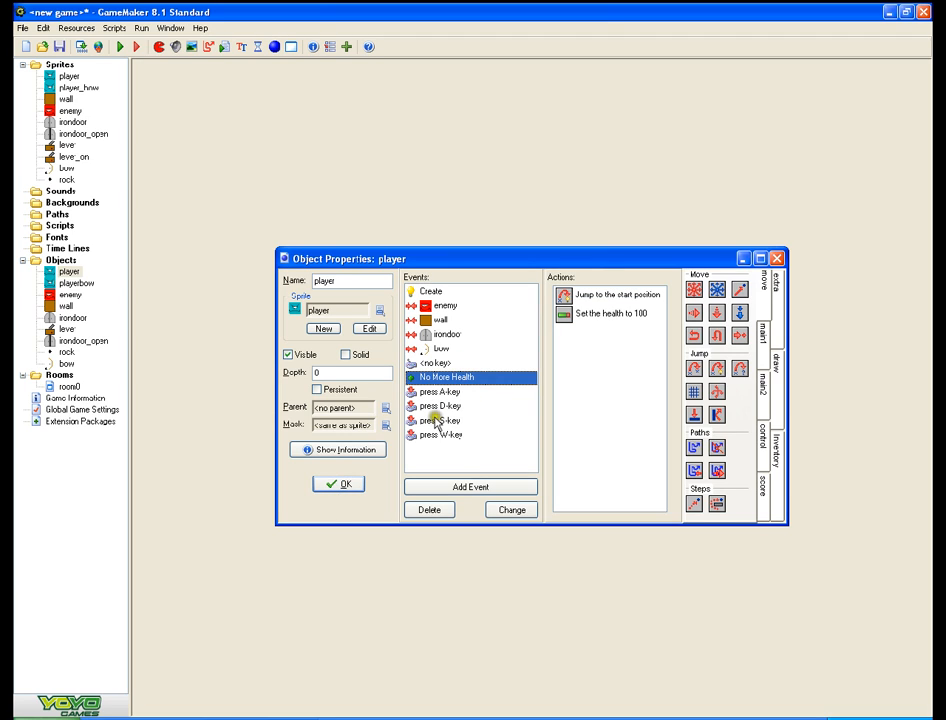
pyautogui.click(452, 349)
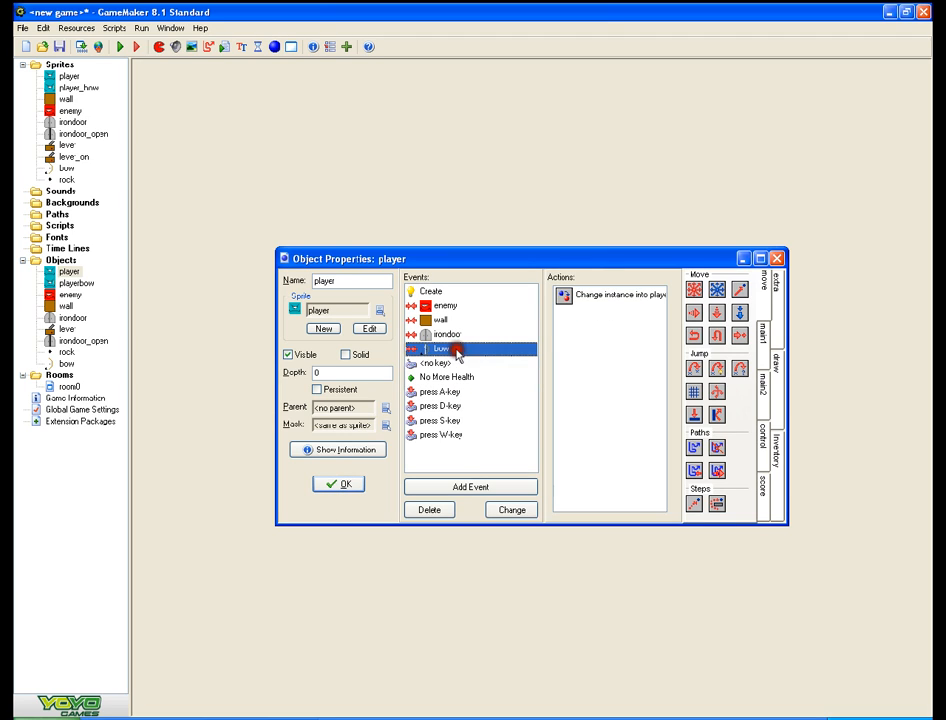
pyautogui.doubleClick(606, 297)
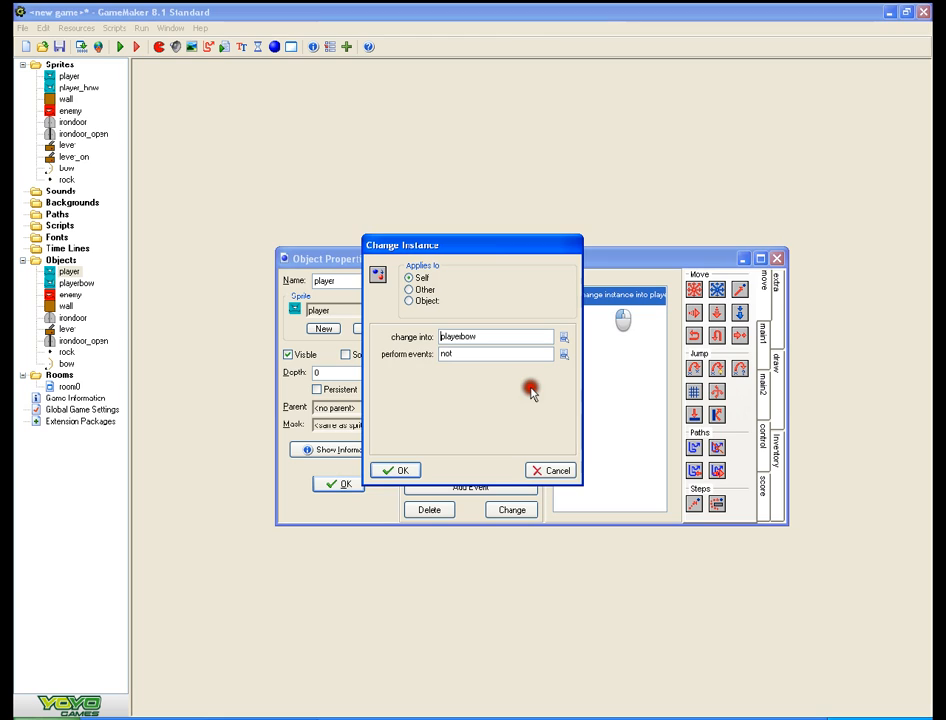
pyautogui.click(400, 470)
pyautogui.click(339, 486)
# - Review the event list of the playerbow object and the bow object's collision events with player and playerbow
pyautogui.doubleClick(76, 283)
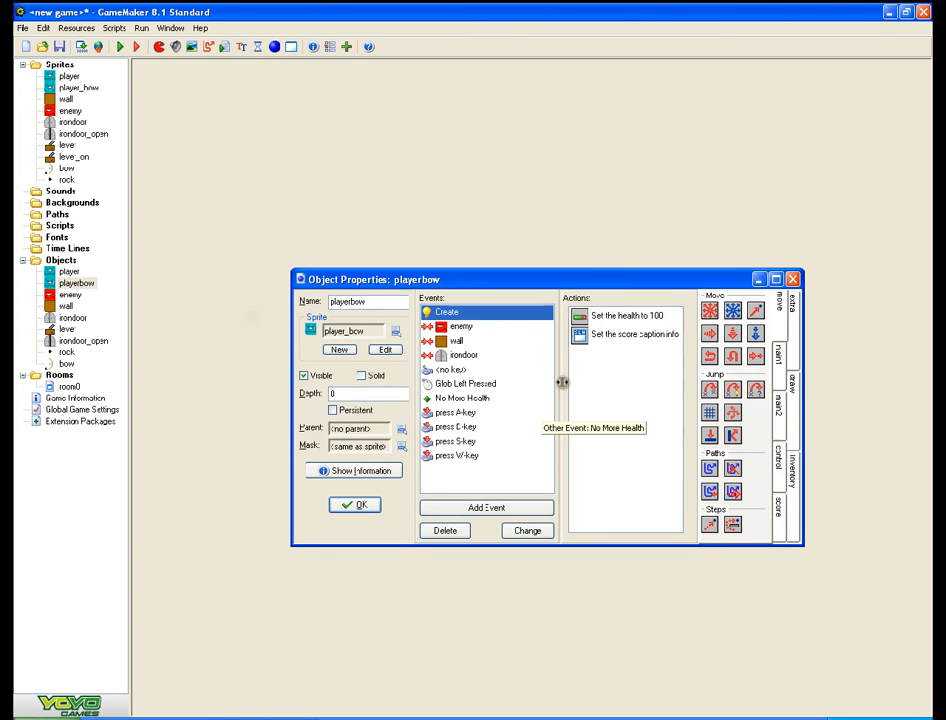
pyautogui.click(343, 502)
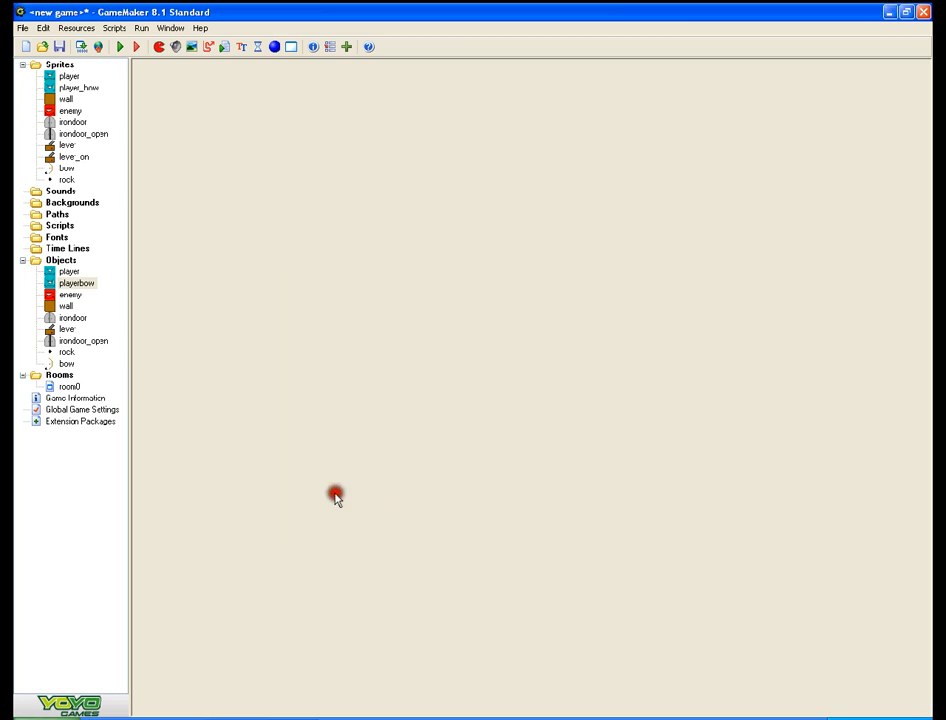
pyautogui.doubleClick(66, 364)
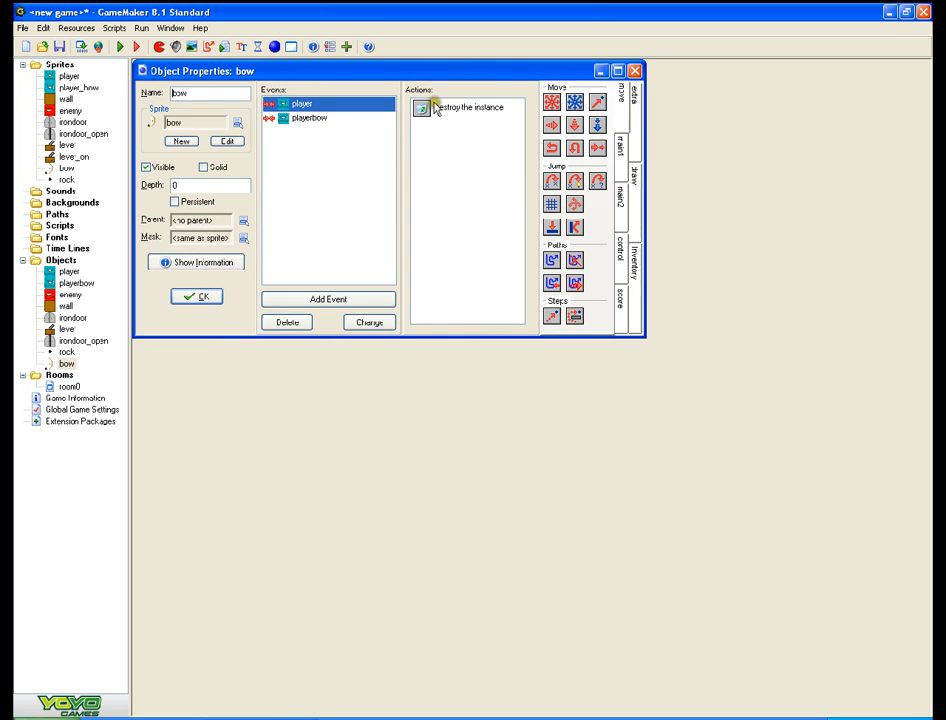
pyautogui.click(330, 118)
pyautogui.click(197, 296)
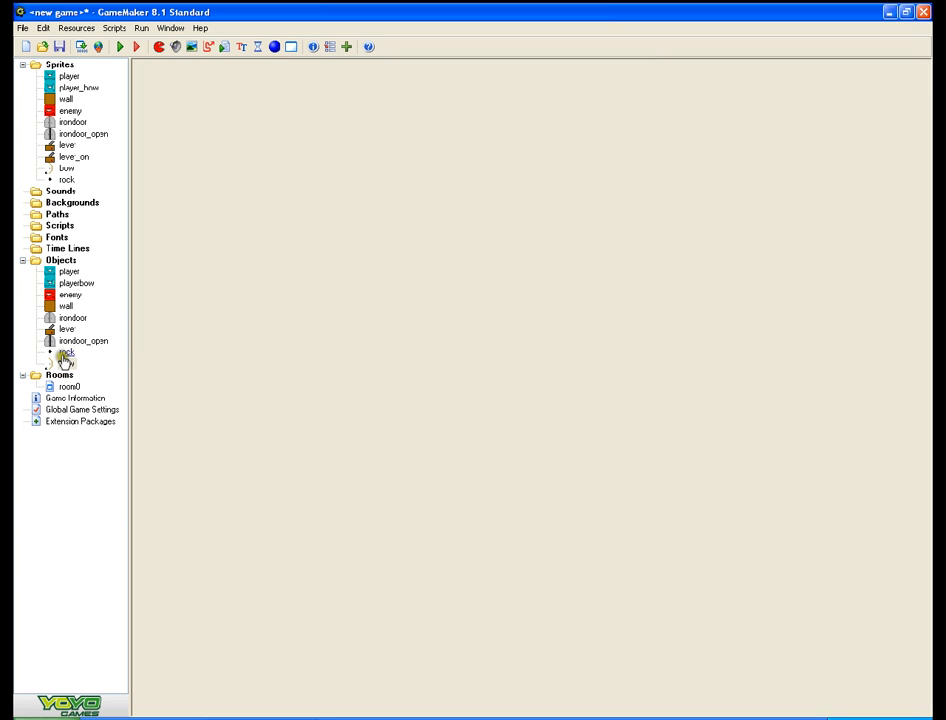
# - Examine playerbow's No More Health, no-key and global left pressed events, including the coordinates of the rock's Create Instance action
pyautogui.doubleClick(64, 284)
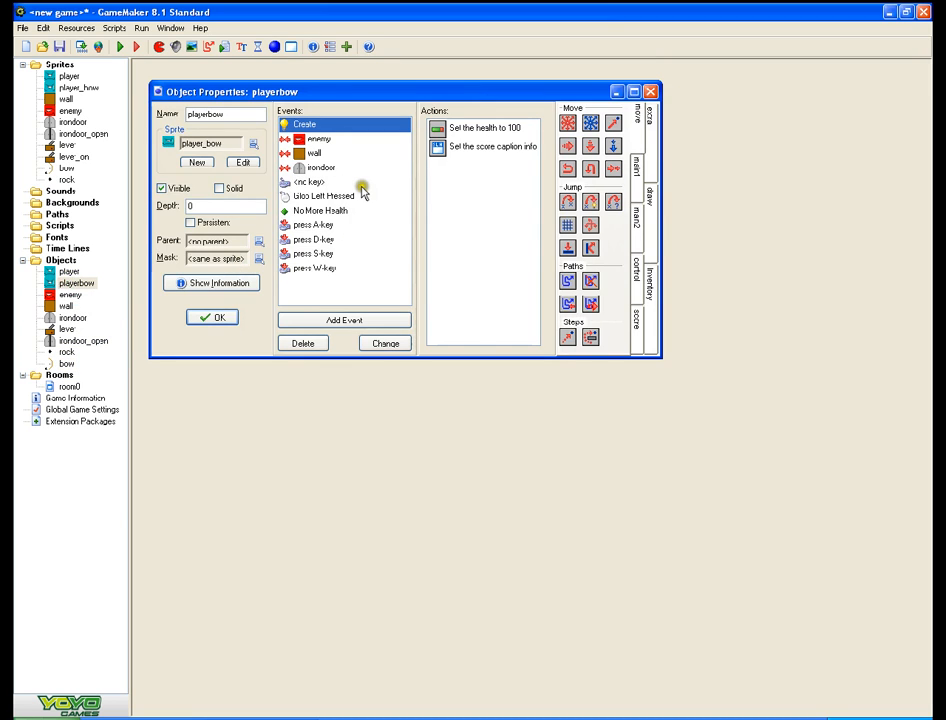
pyautogui.click(340, 212)
pyautogui.click(343, 197)
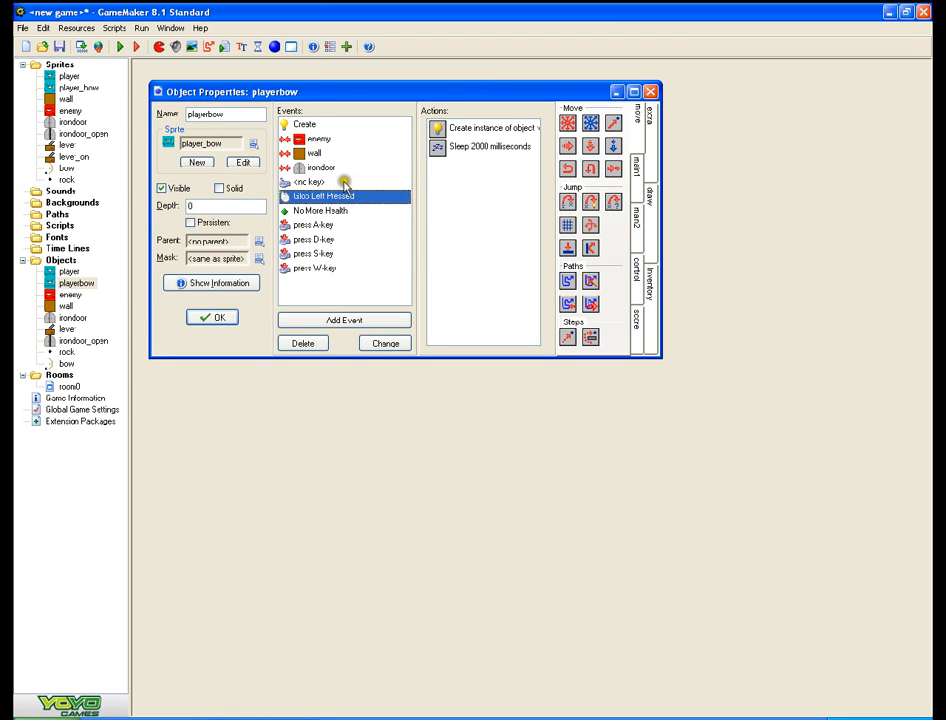
pyautogui.click(334, 183)
pyautogui.click(342, 197)
pyautogui.click(344, 211)
pyautogui.click(338, 196)
pyautogui.doubleClick(482, 129)
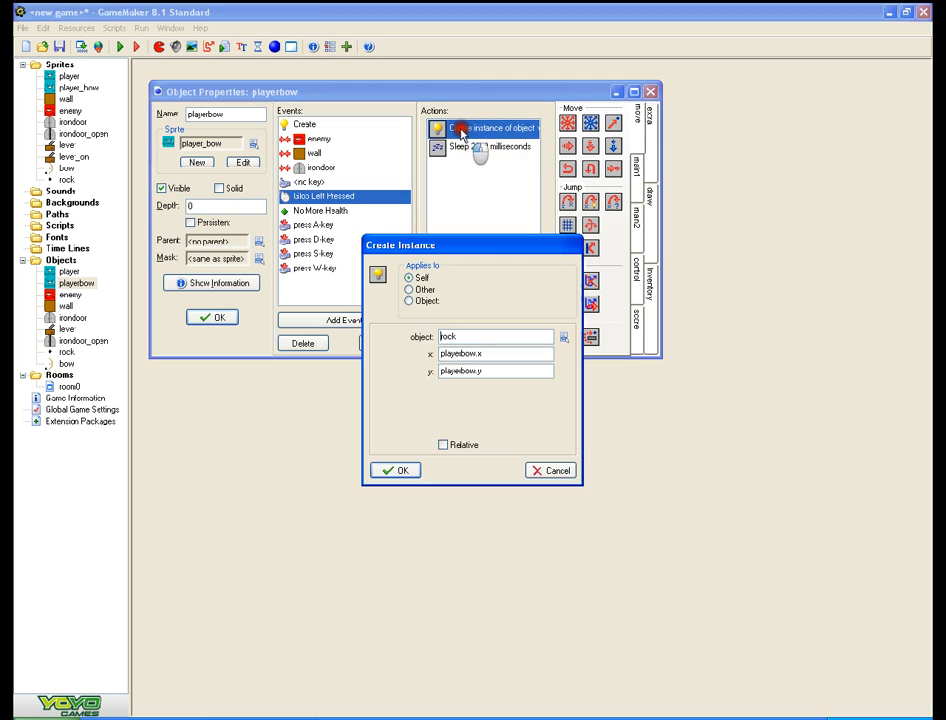
pyautogui.click(497, 352)
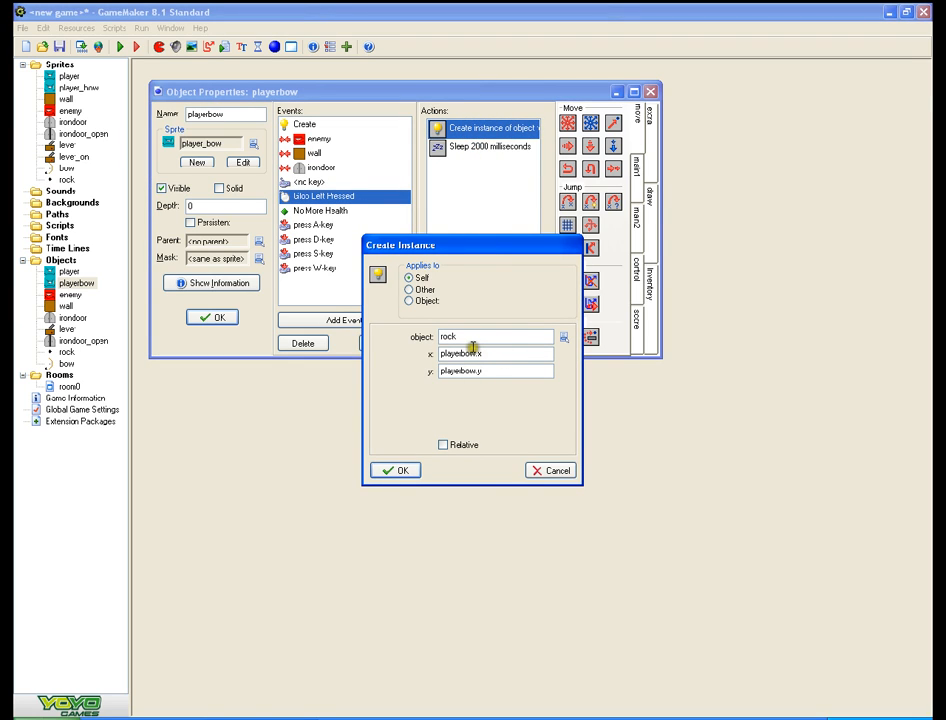
pyautogui.click(477, 351)
pyautogui.click(398, 463)
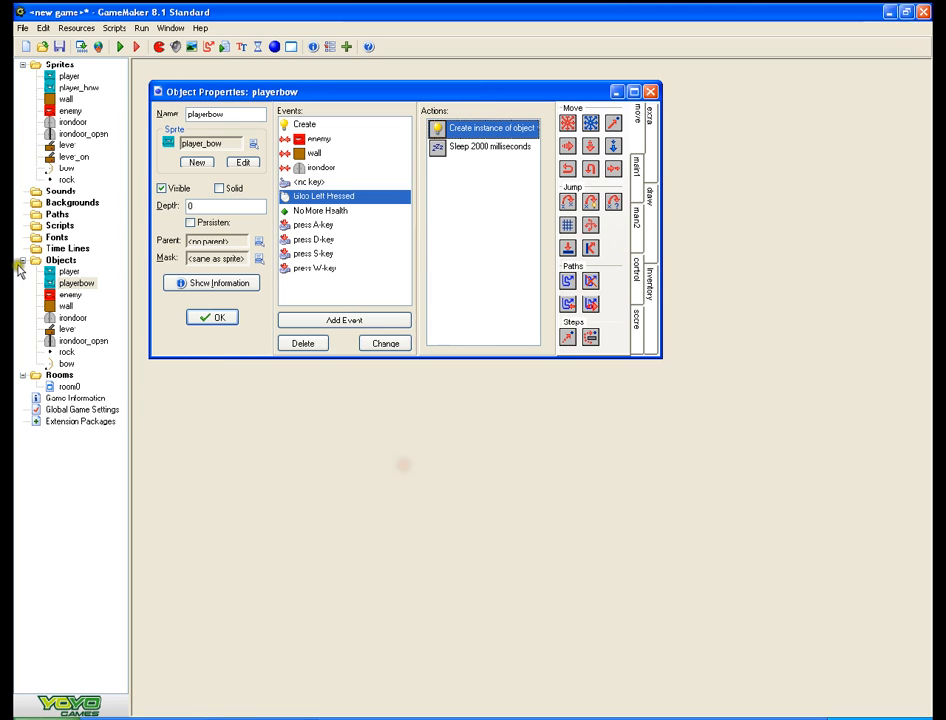
pyautogui.click(212, 317)
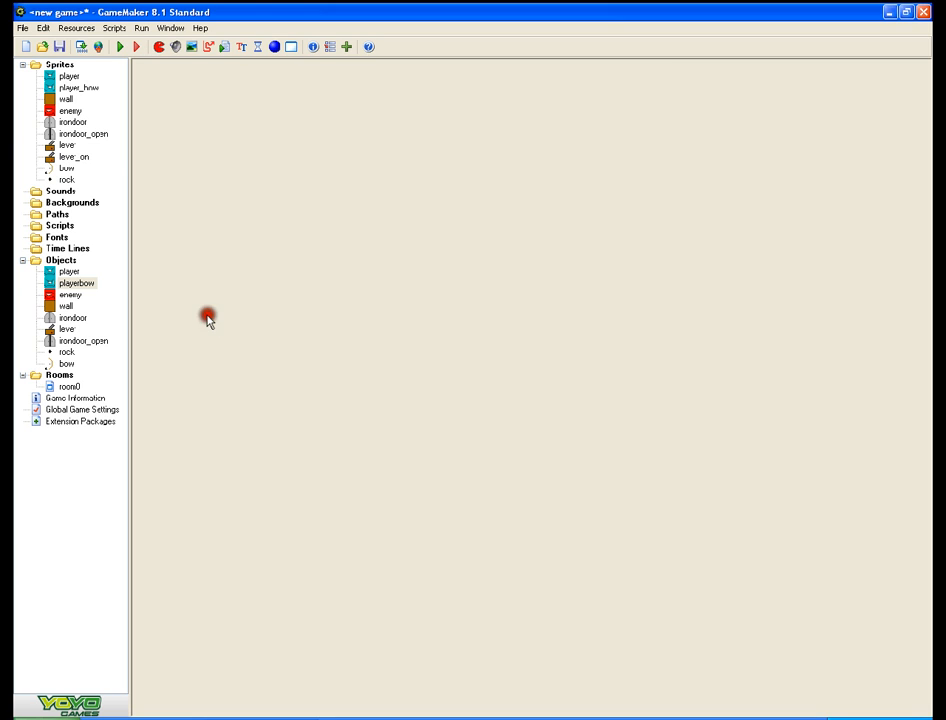
# - Check the x and y target expressions of the Move Towards action in the enemy object's Create event
pyautogui.doubleClick(70, 294)
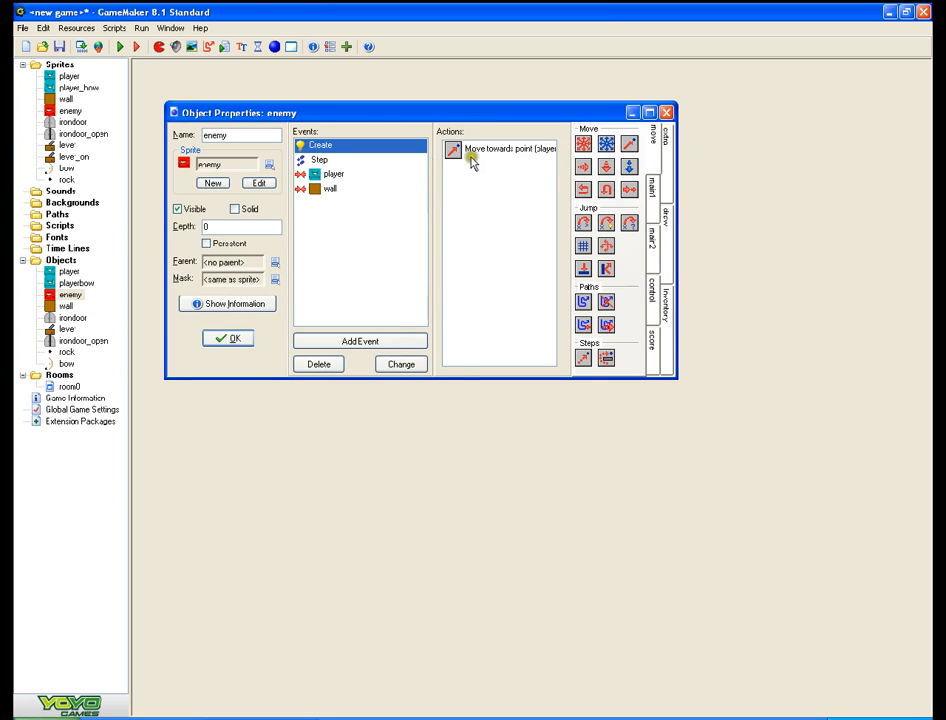
pyautogui.doubleClick(472, 149)
pyautogui.click(496, 340)
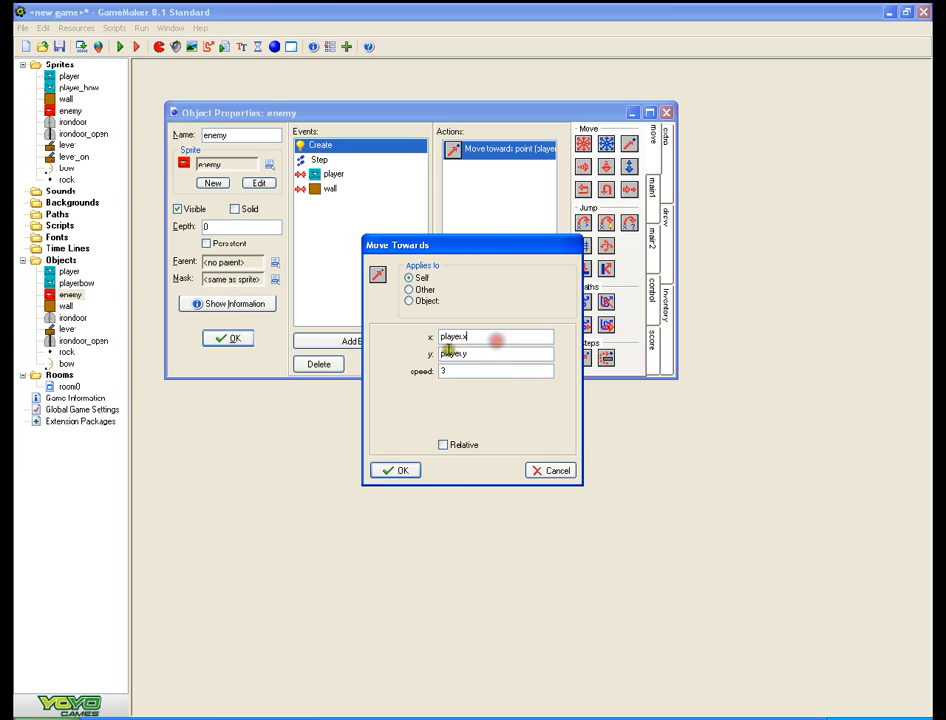
pyautogui.click(474, 353)
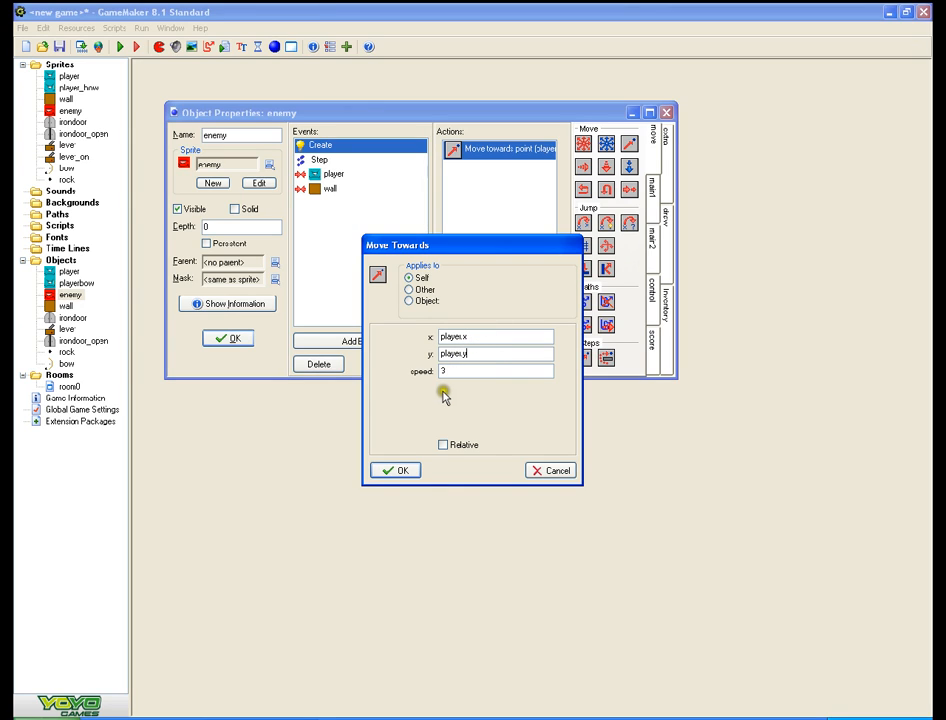
pyautogui.click(399, 472)
pyautogui.click(230, 338)
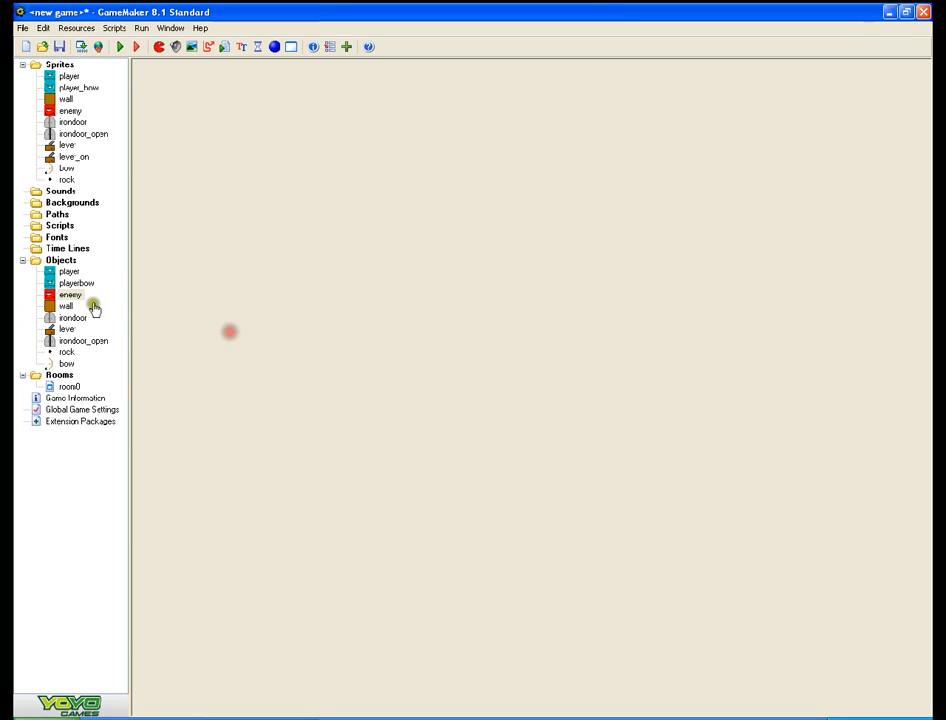
# - Recheck the x coordinate of the rock's Create Instance action in playerbow's global left pressed event
pyautogui.doubleClick(66, 285)
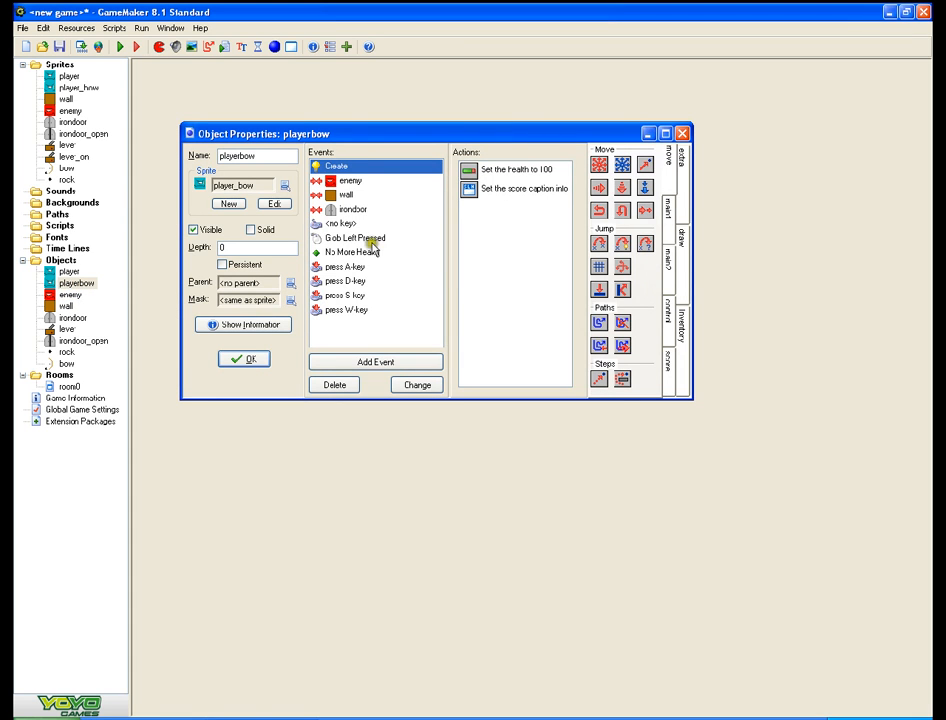
pyautogui.click(368, 238)
pyautogui.doubleClick(507, 177)
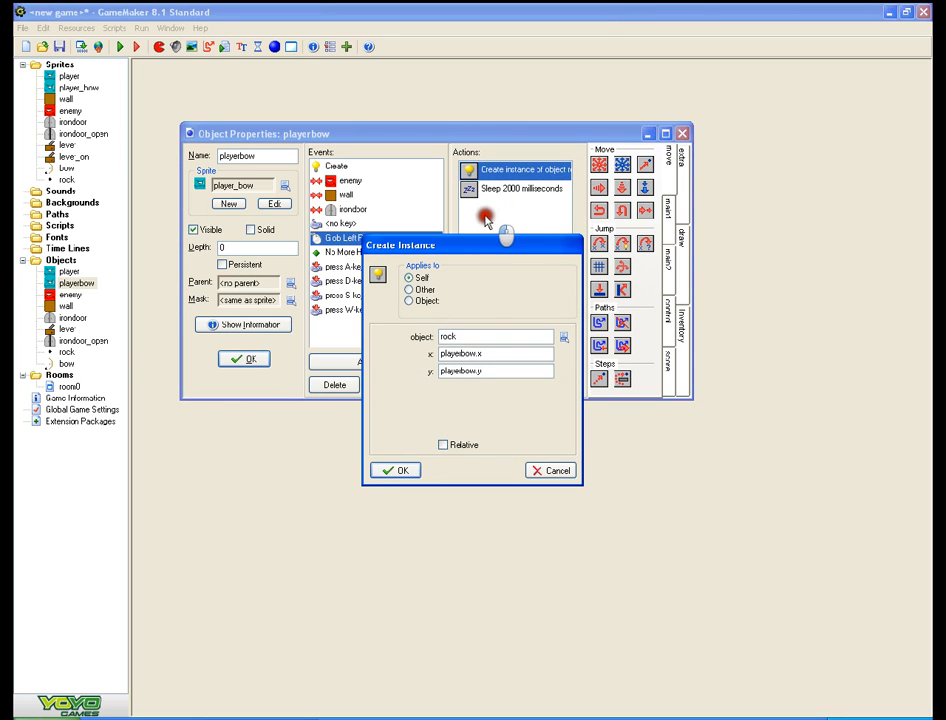
pyautogui.click(501, 353)
pyautogui.click(768, 677)
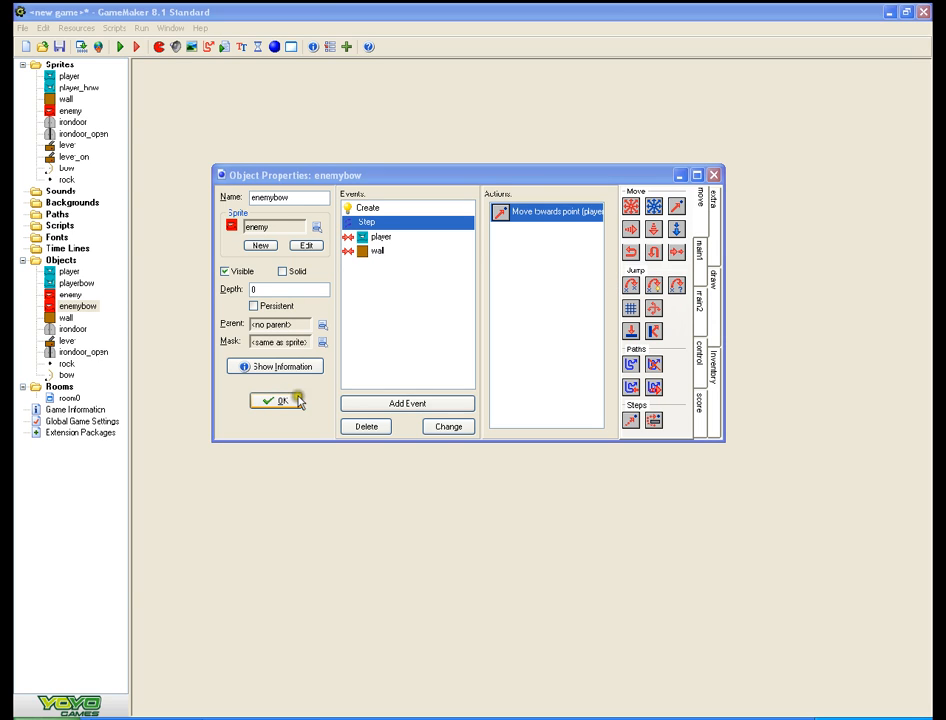
# - Check the Move Towards target expressions in the enemybow object's Step event and close its properties
pyautogui.click(384, 208)
pyautogui.click(396, 223)
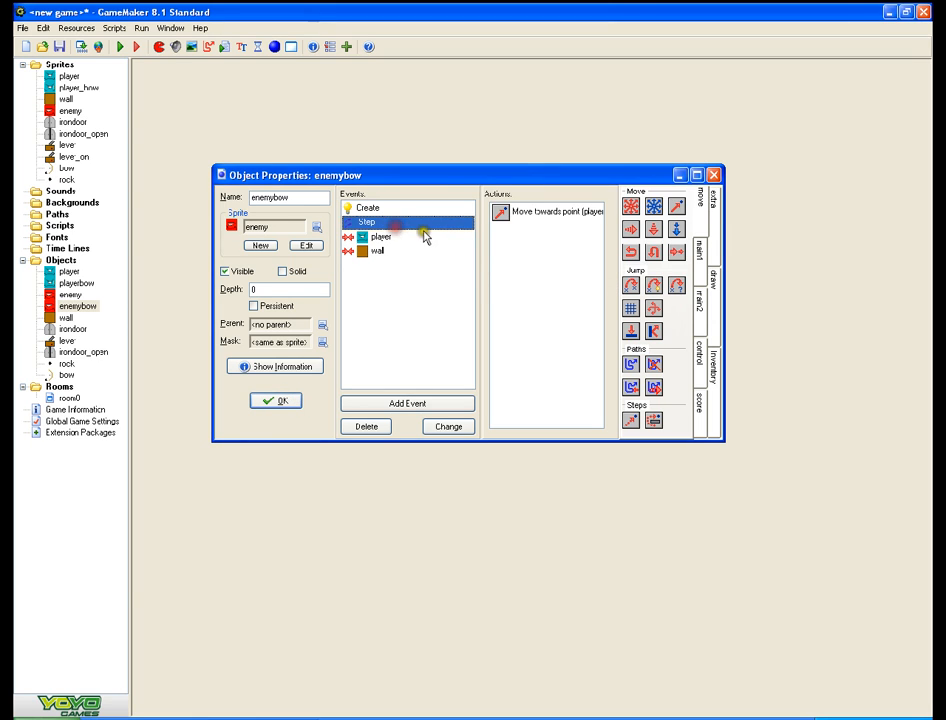
pyautogui.doubleClick(500, 211)
pyautogui.click(482, 336)
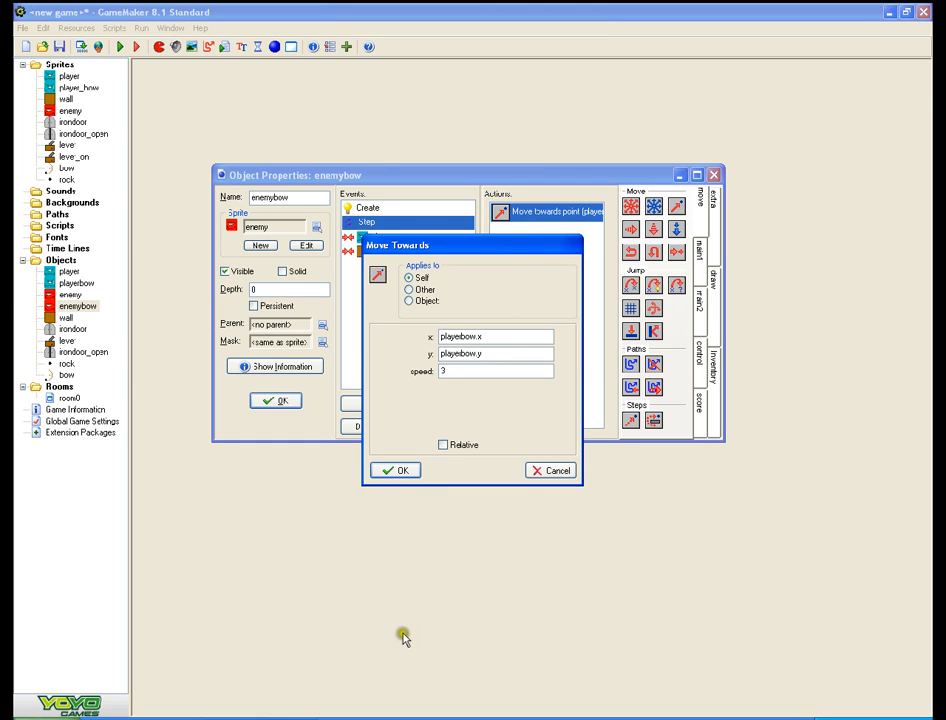
pyautogui.click(404, 470)
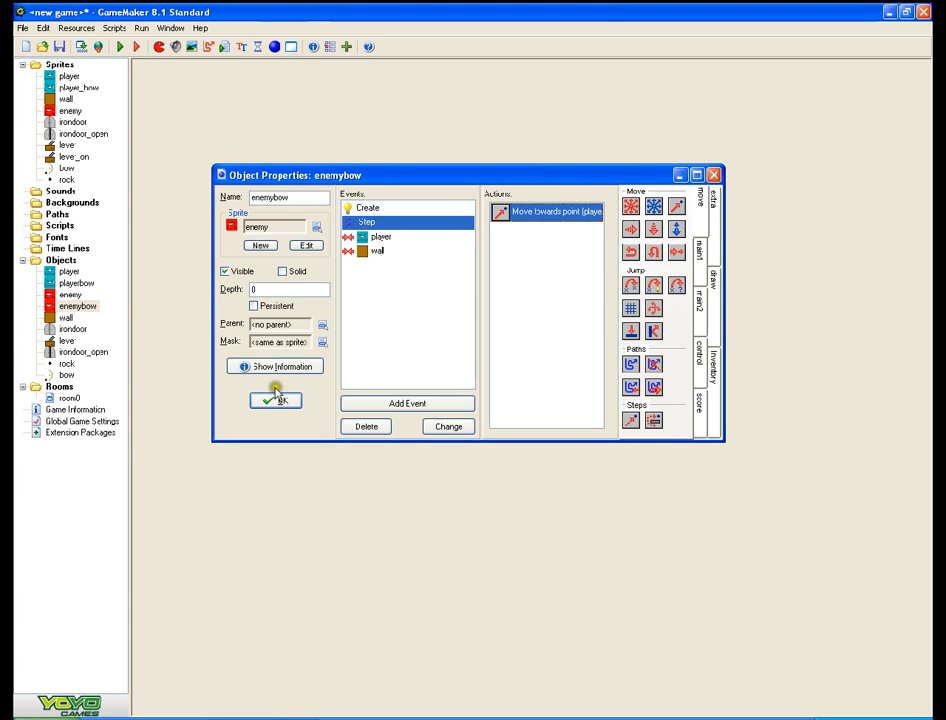
pyautogui.click(275, 399)
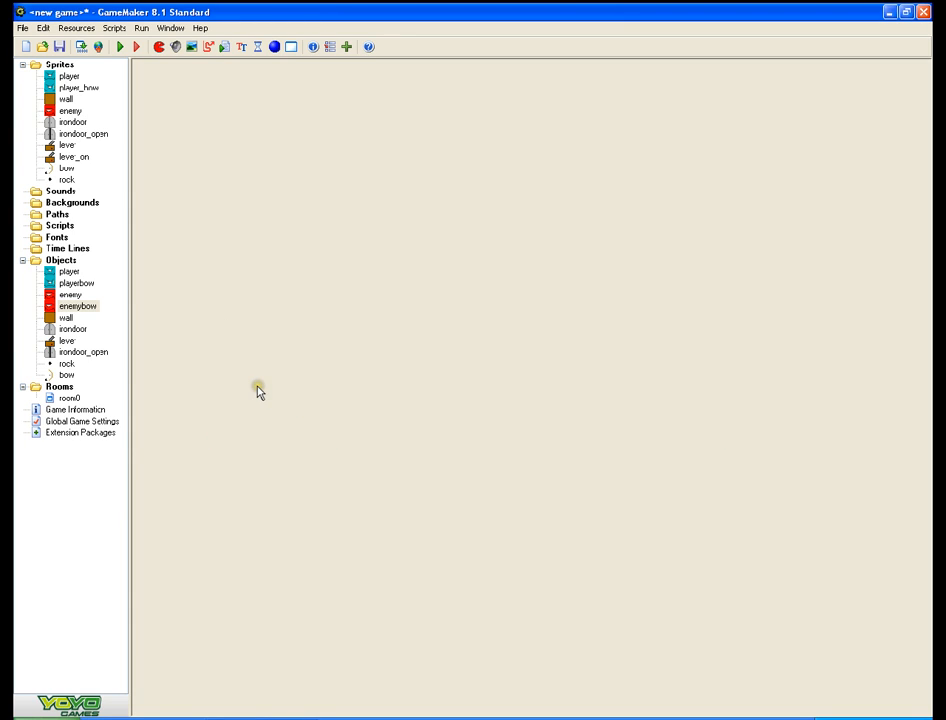
# - Open the bow object and compare the actions of its player and playerbow collision events
pyautogui.click(90, 306)
pyautogui.doubleClick(66, 374)
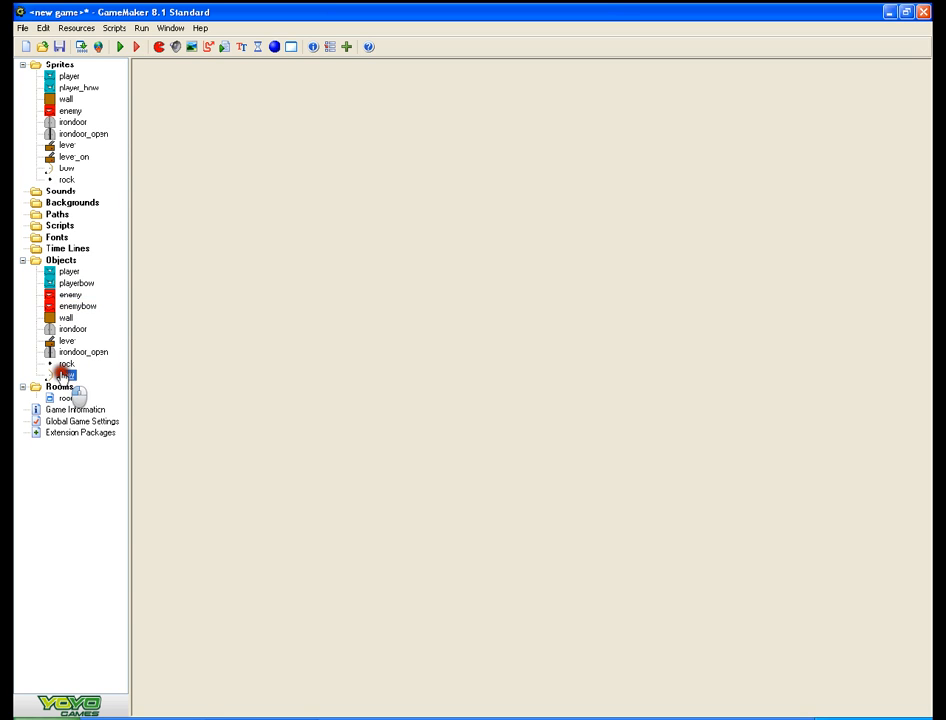
pyautogui.click(535, 252)
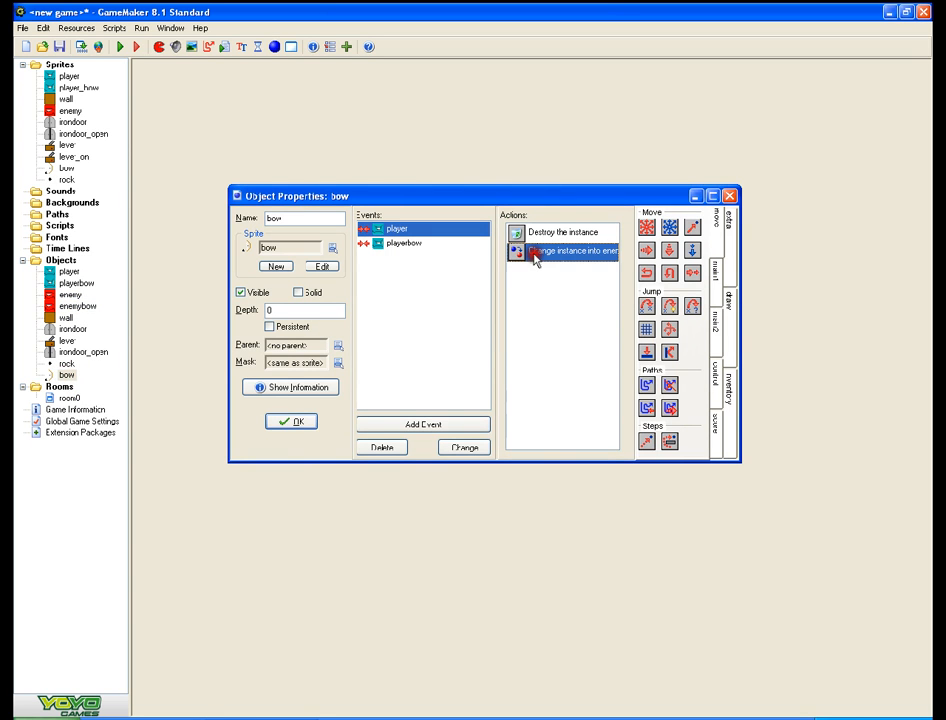
pyautogui.click(412, 243)
pyautogui.click(410, 229)
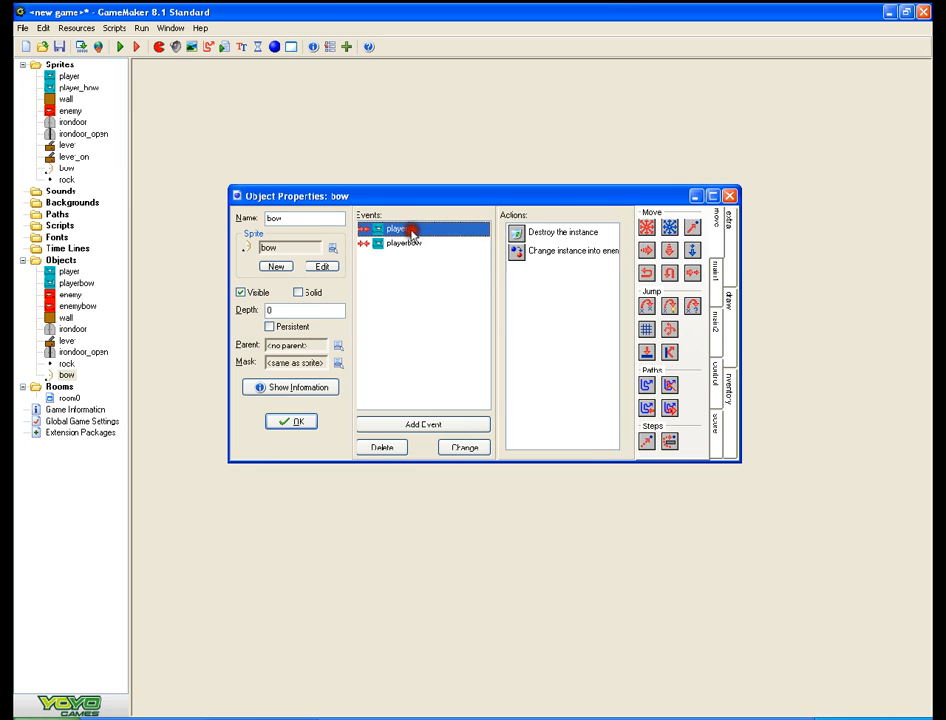
# - Try copying the Change Instance action from the bow's player collision event into its playerbow collision event
pyautogui.rightClick(511, 252)
pyautogui.click(545, 294)
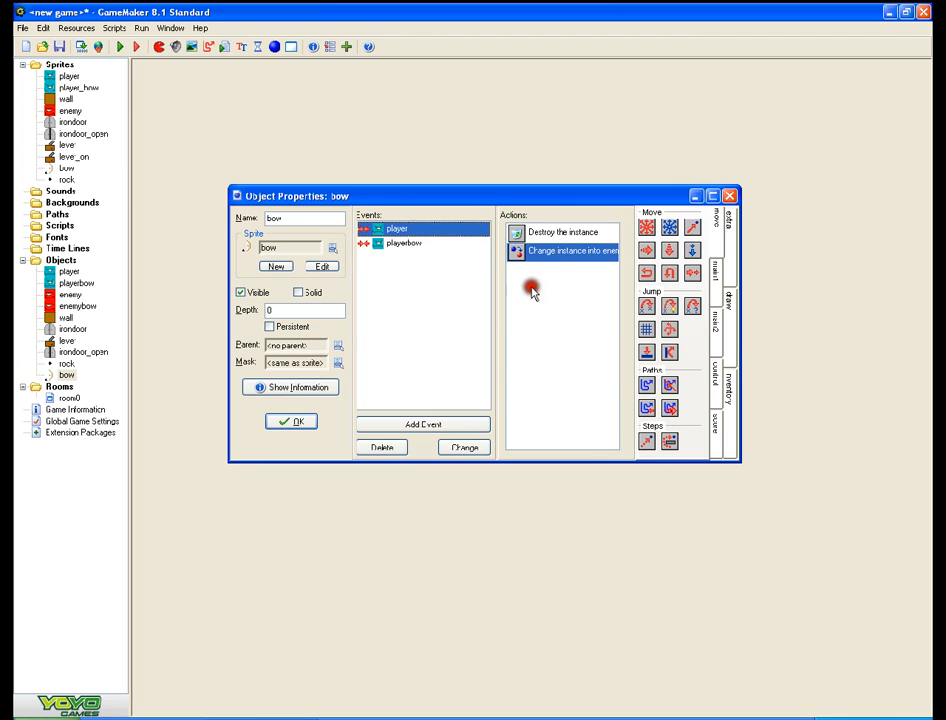
pyautogui.click(418, 243)
pyautogui.rightClick(526, 270)
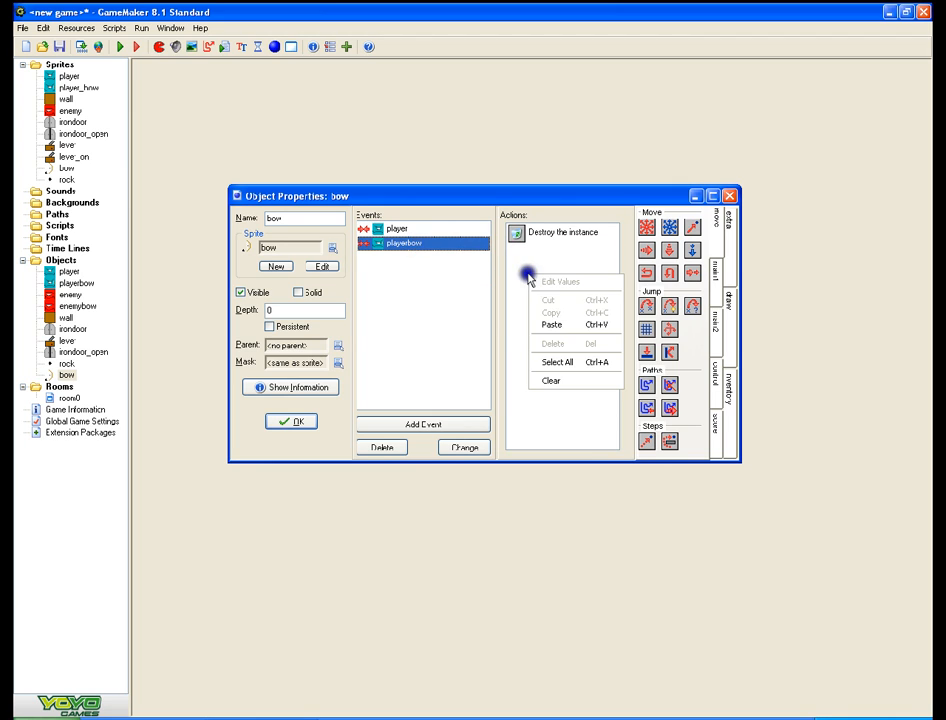
pyautogui.click(548, 323)
pyautogui.rightClick(545, 233)
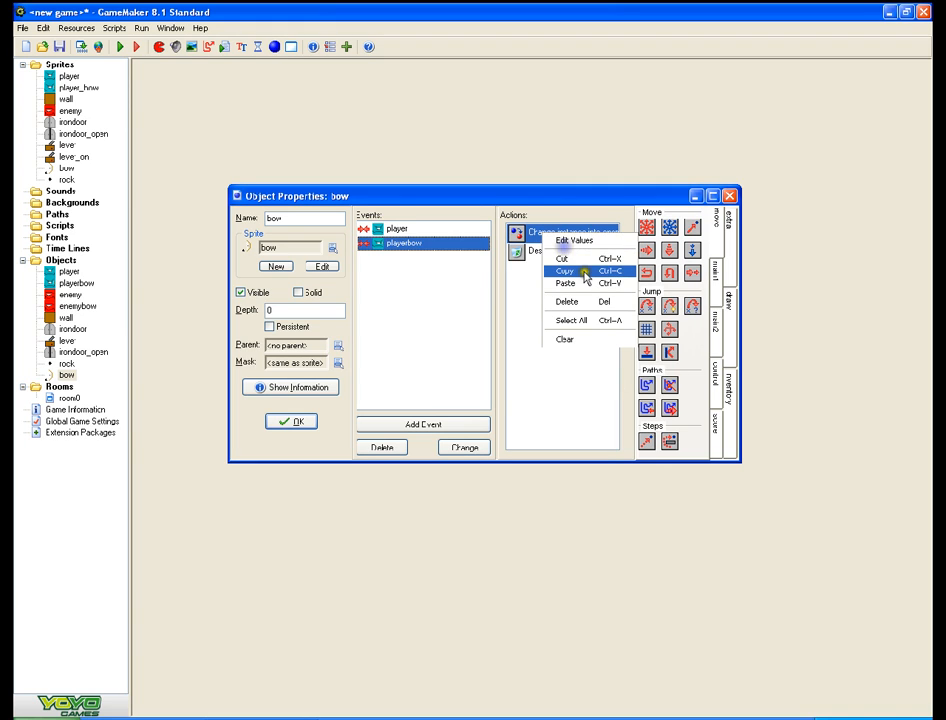
pyautogui.click(565, 259)
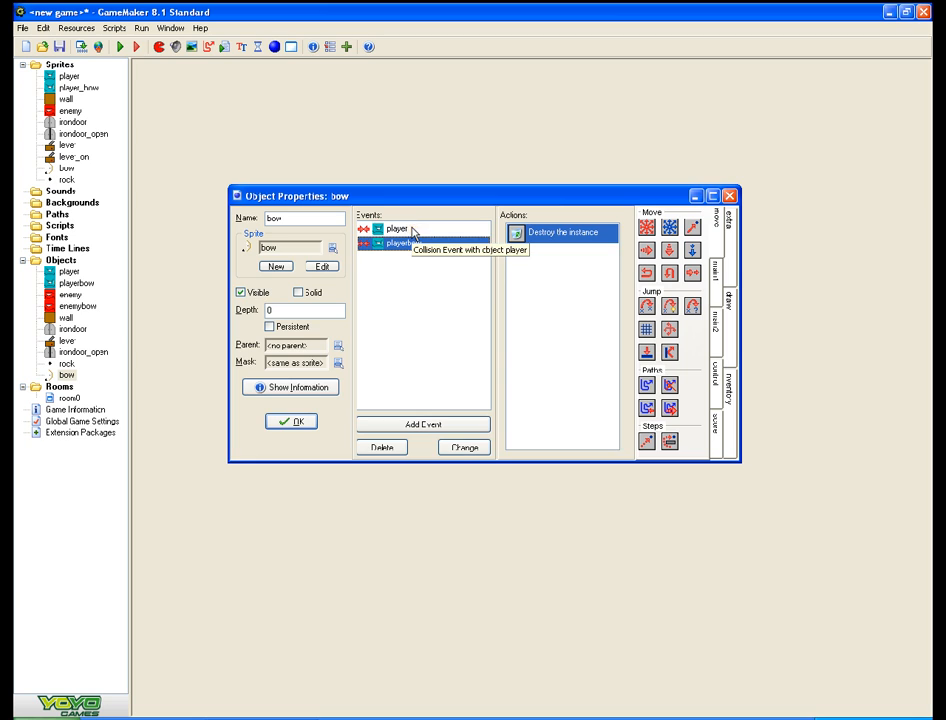
# - Check the Change Instance settings in the bow's player collision event and close the bow's properties
pyautogui.click(412, 230)
pyautogui.click(428, 242)
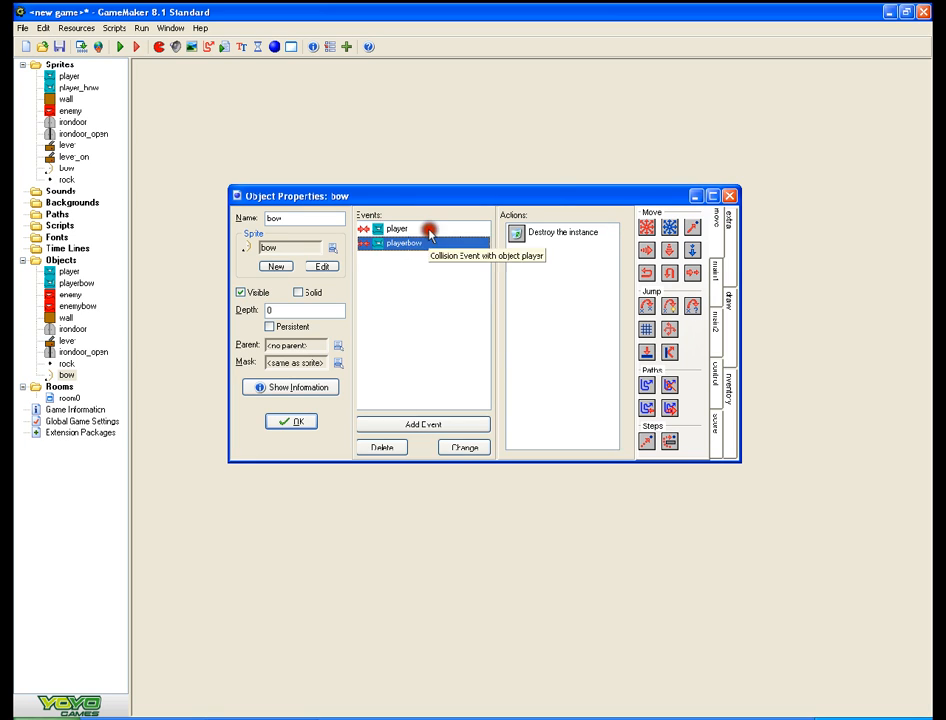
pyautogui.click(428, 230)
pyautogui.doubleClick(561, 258)
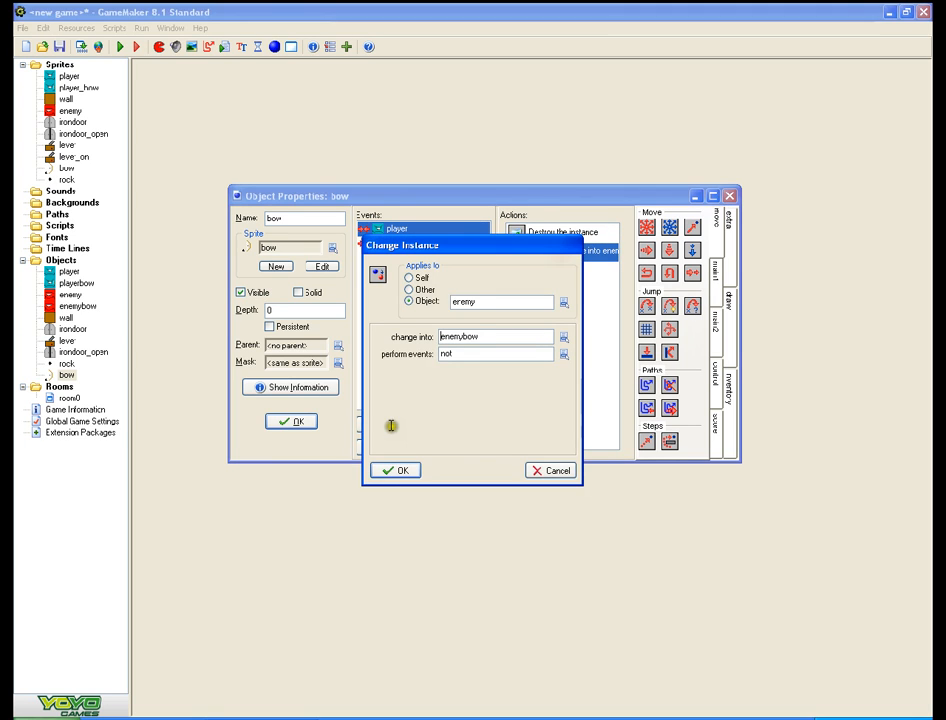
pyautogui.click(400, 472)
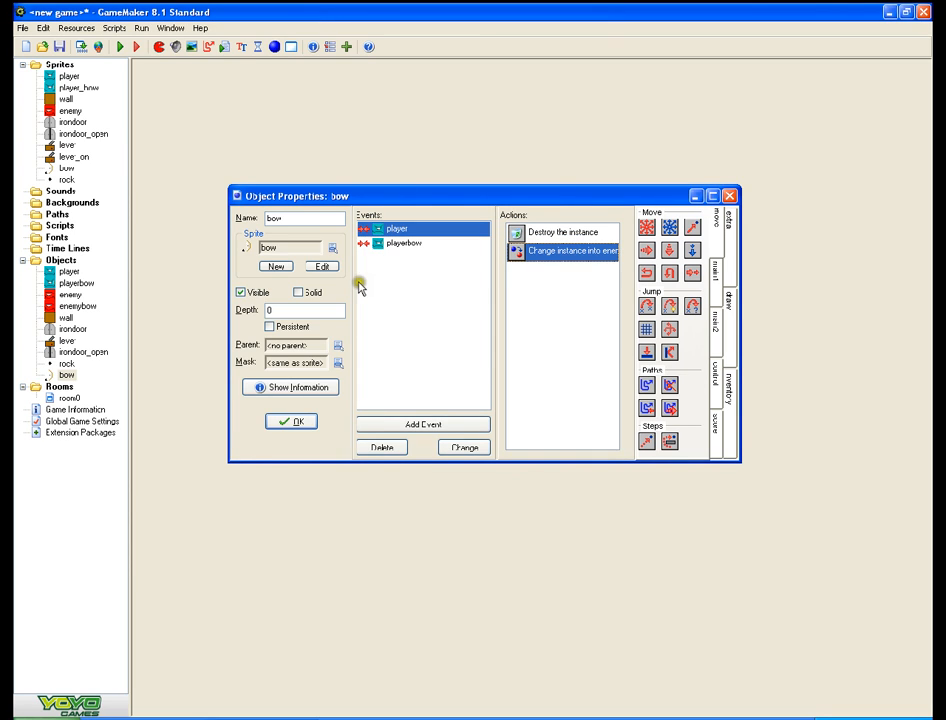
pyautogui.click(295, 428)
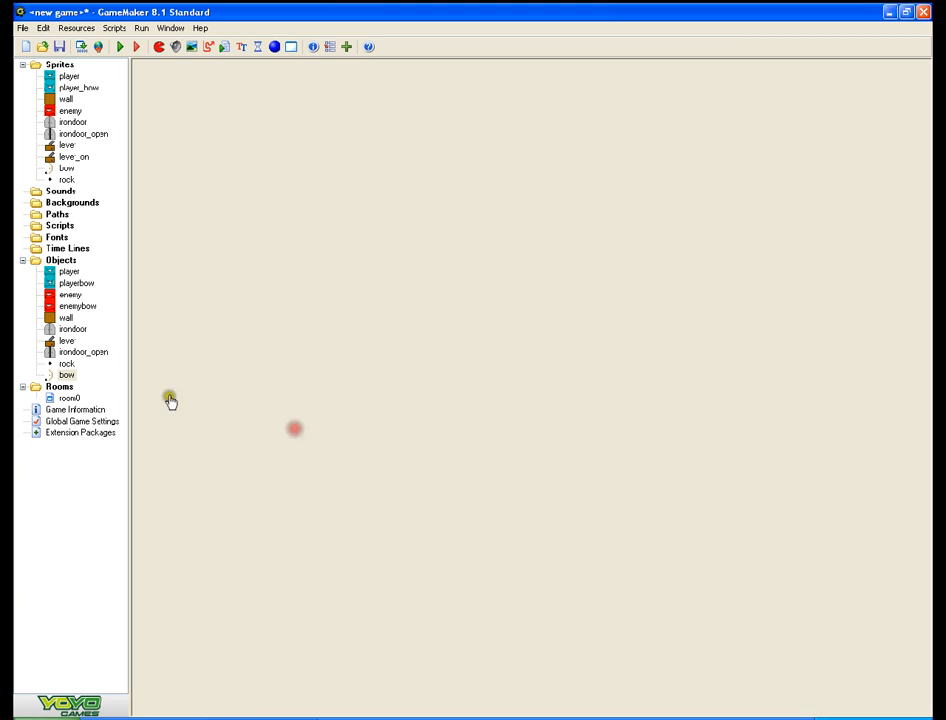
# - Check the Move Towards targets in the enemy object's Create and Step events, plus its player collision action
pyautogui.doubleClick(70, 296)
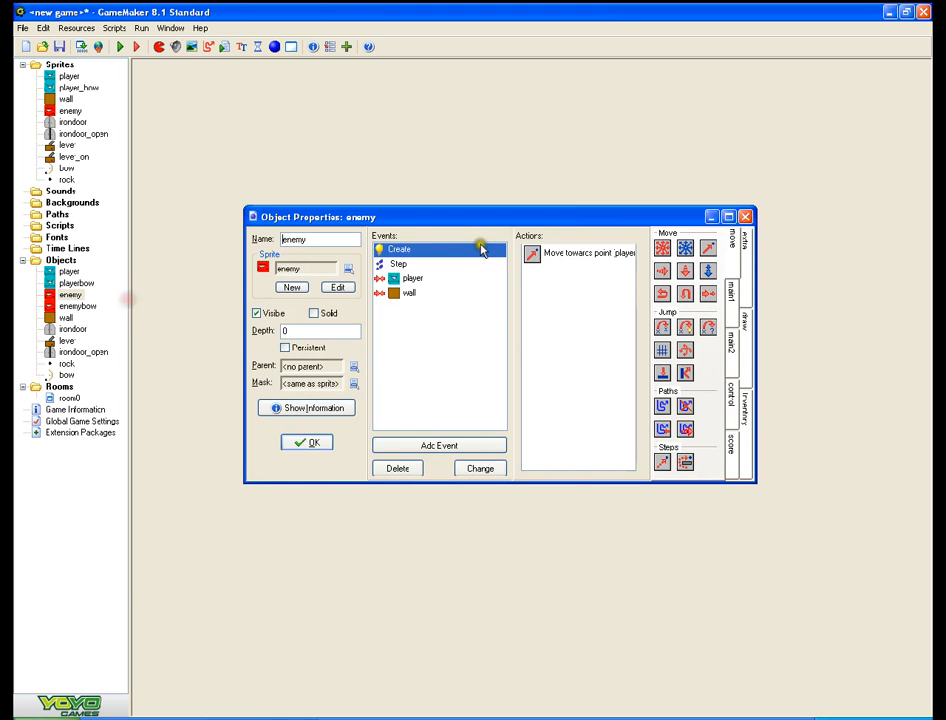
pyautogui.doubleClick(541, 255)
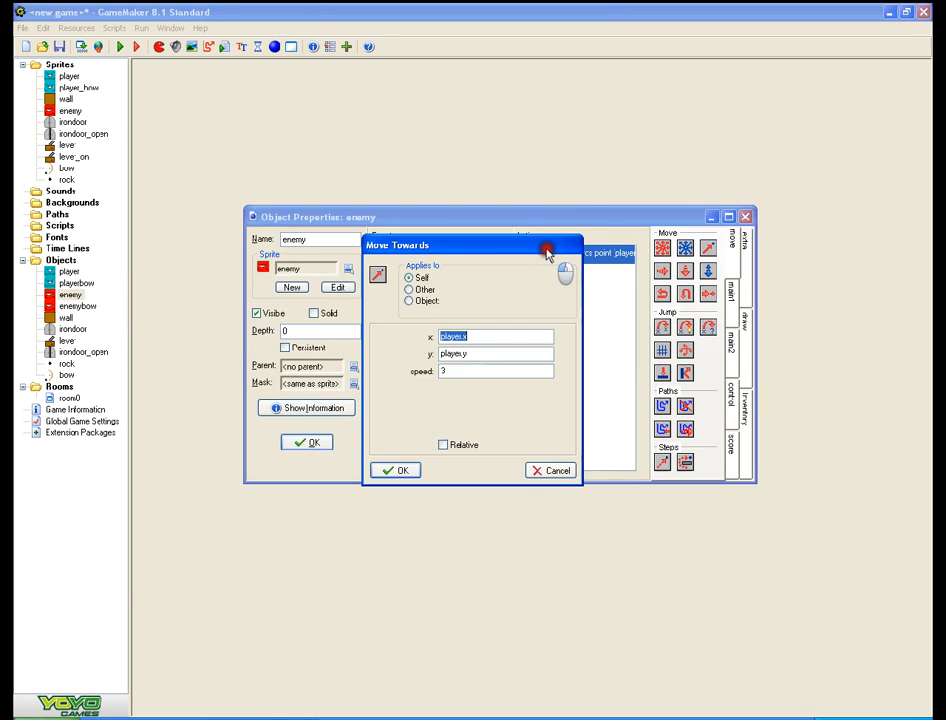
pyautogui.click(389, 470)
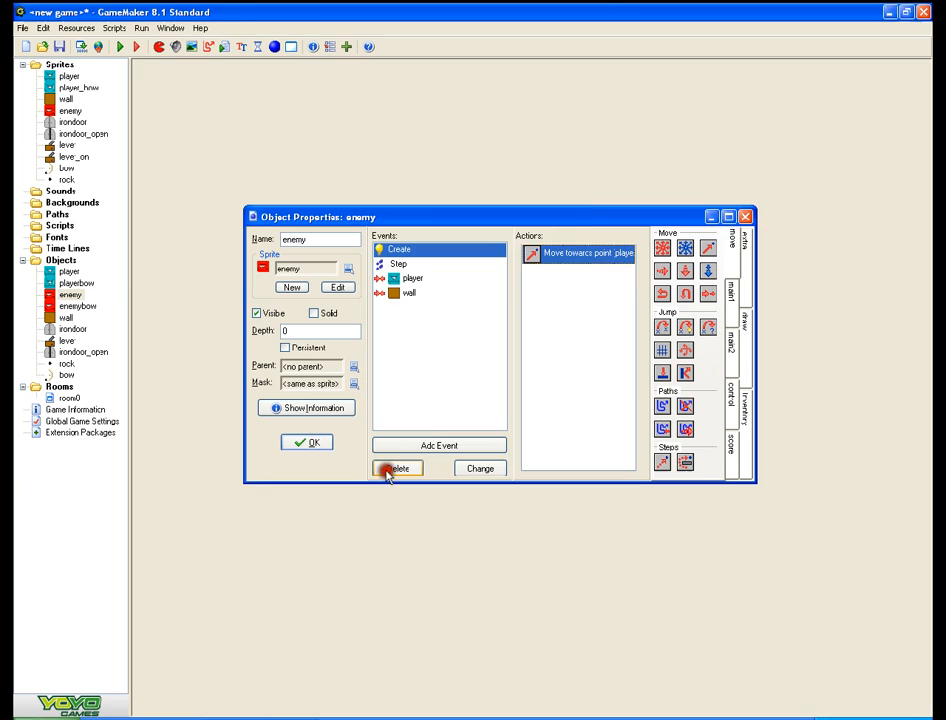
pyautogui.click(396, 256)
pyautogui.click(398, 264)
pyautogui.doubleClick(534, 255)
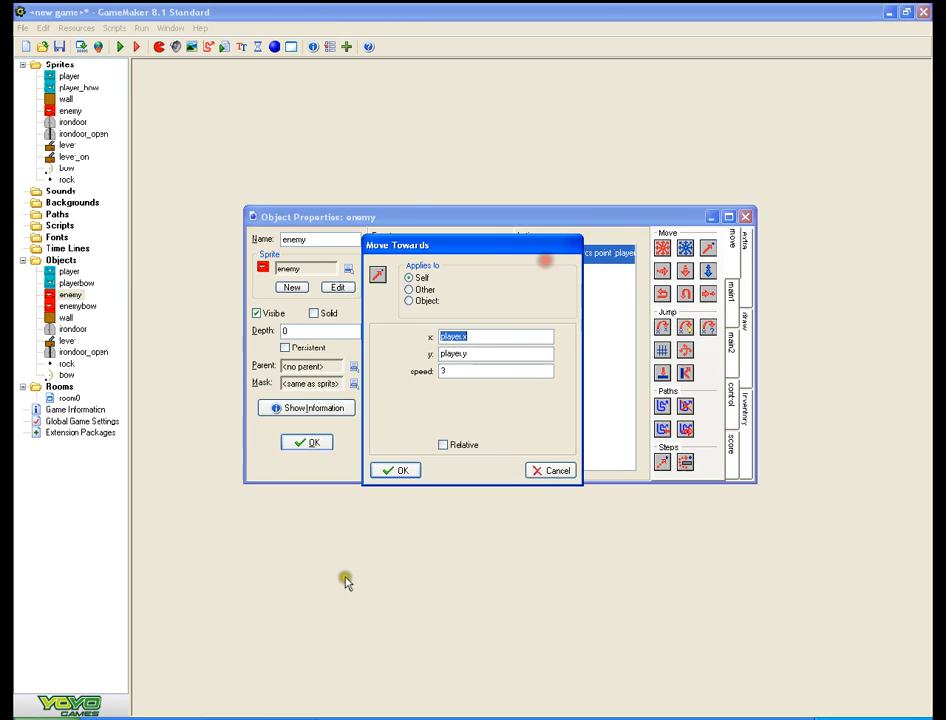
pyautogui.click(396, 476)
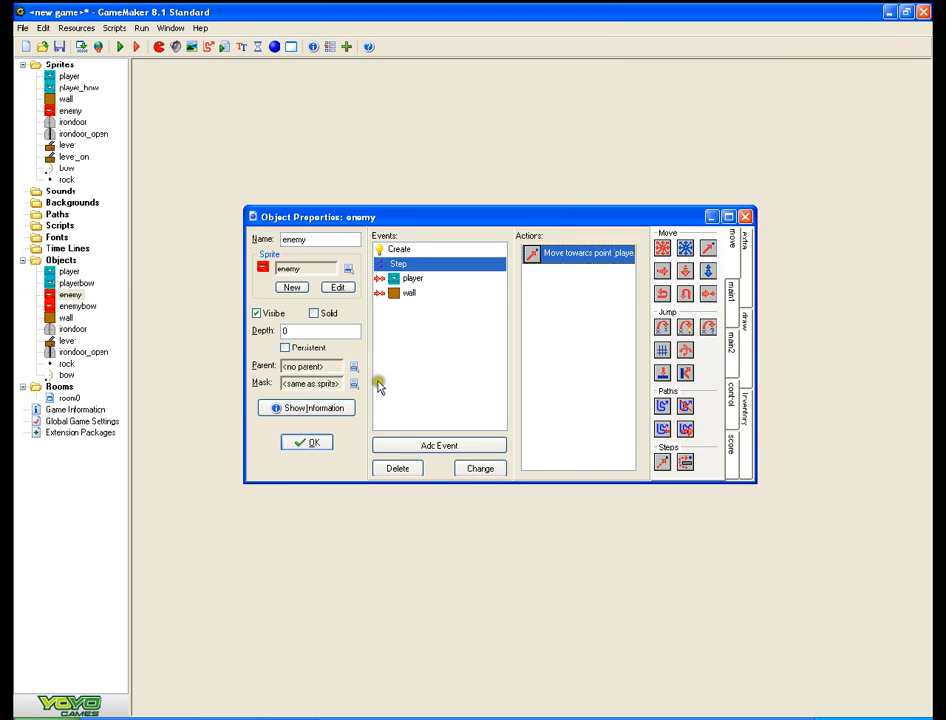
pyautogui.click(407, 281)
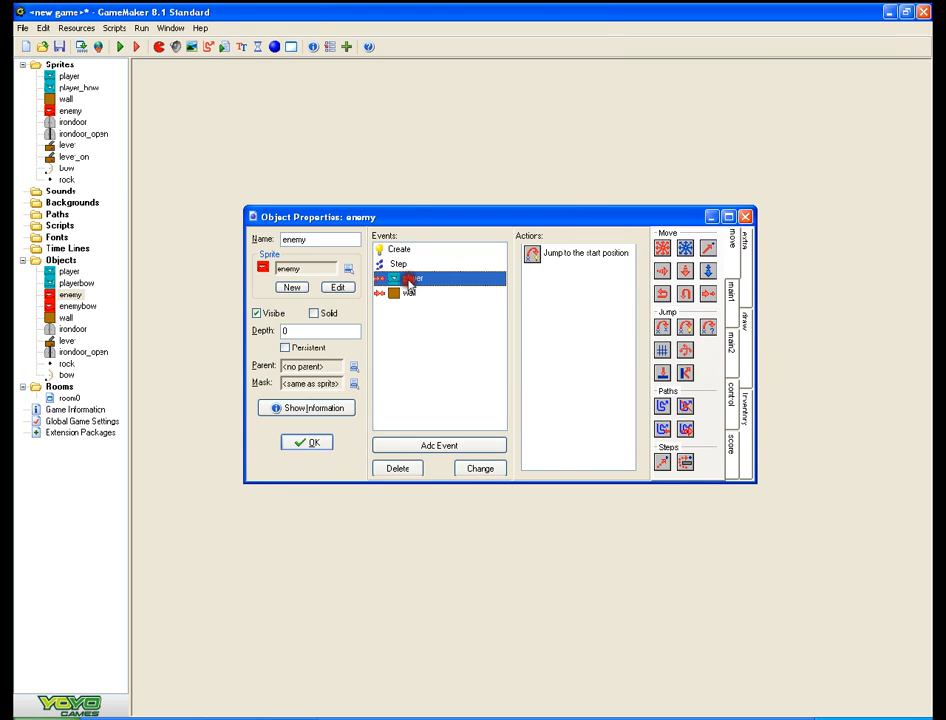
pyautogui.click(315, 442)
# - Check the Move Towards settings in the enemybow object's Create and Step events and close its properties
pyautogui.doubleClick(77, 306)
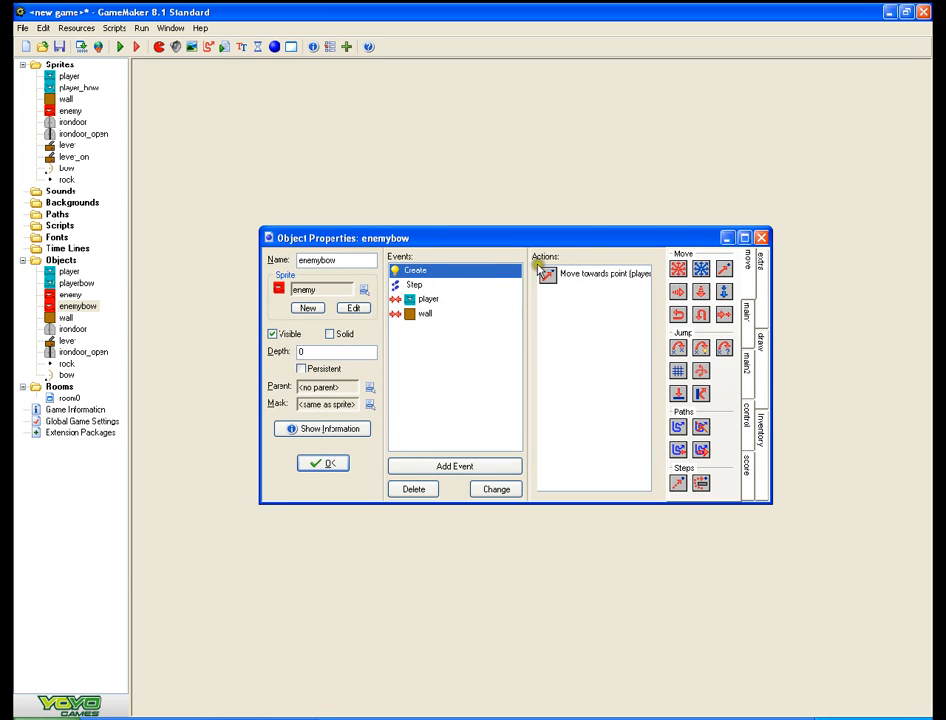
pyautogui.doubleClick(573, 272)
pyautogui.click(390, 470)
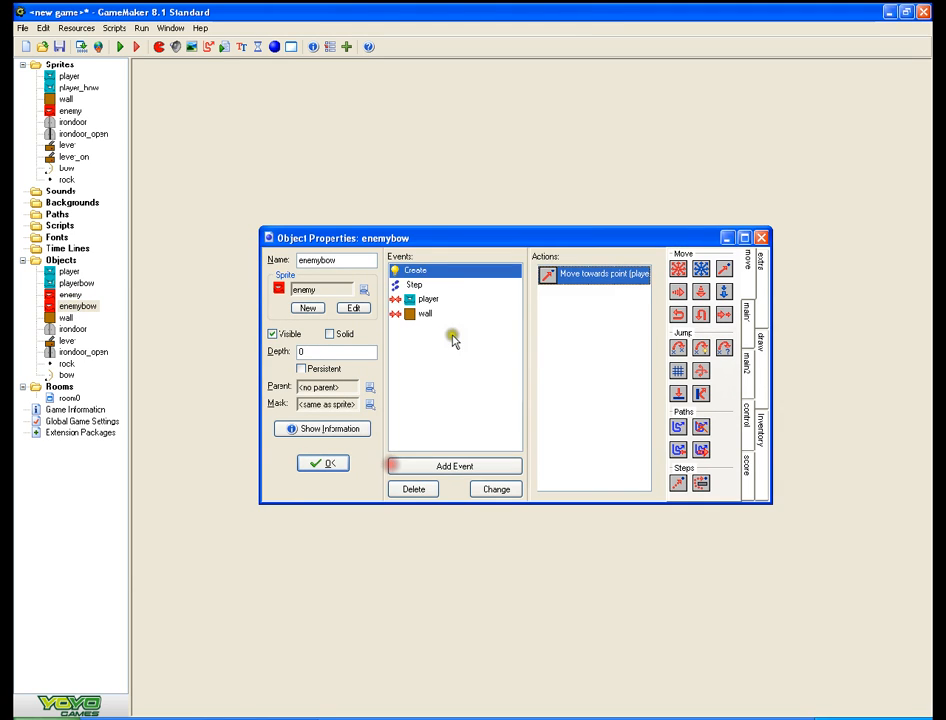
pyautogui.click(445, 288)
pyautogui.doubleClick(571, 271)
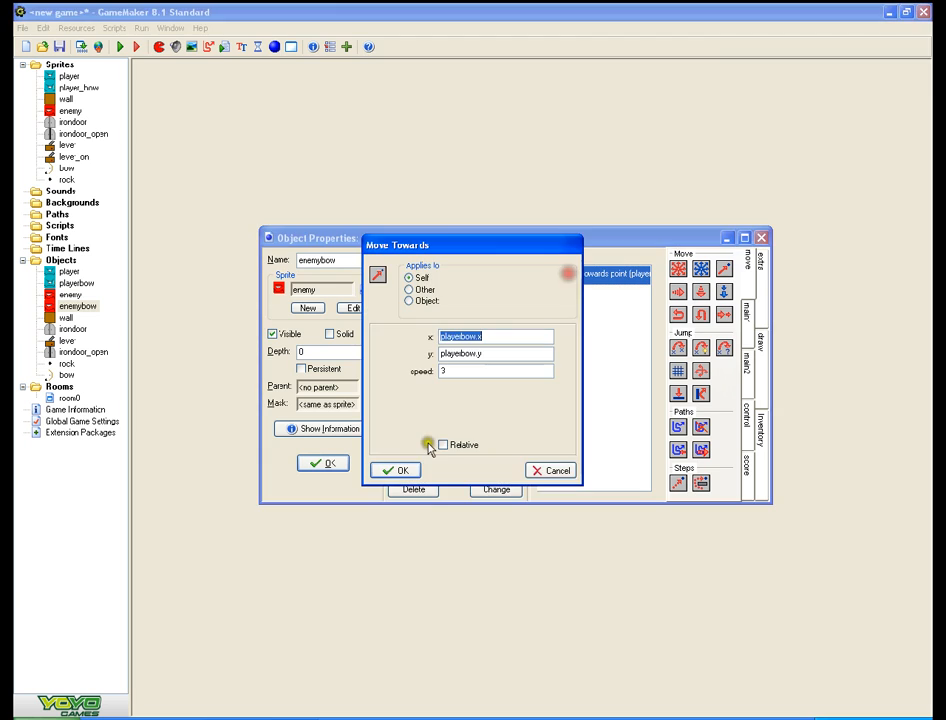
pyautogui.click(401, 471)
pyautogui.click(310, 462)
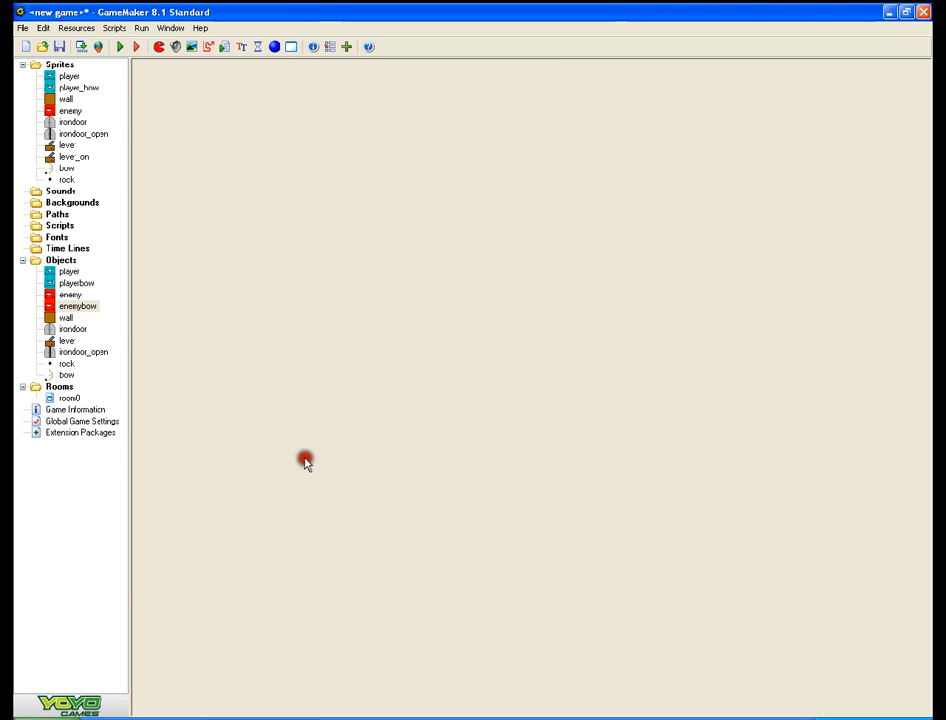
# - Review the player object's event list and the rock's Create Instance coordinates in playerbow's global left pressed event
pyautogui.doubleClick(69, 271)
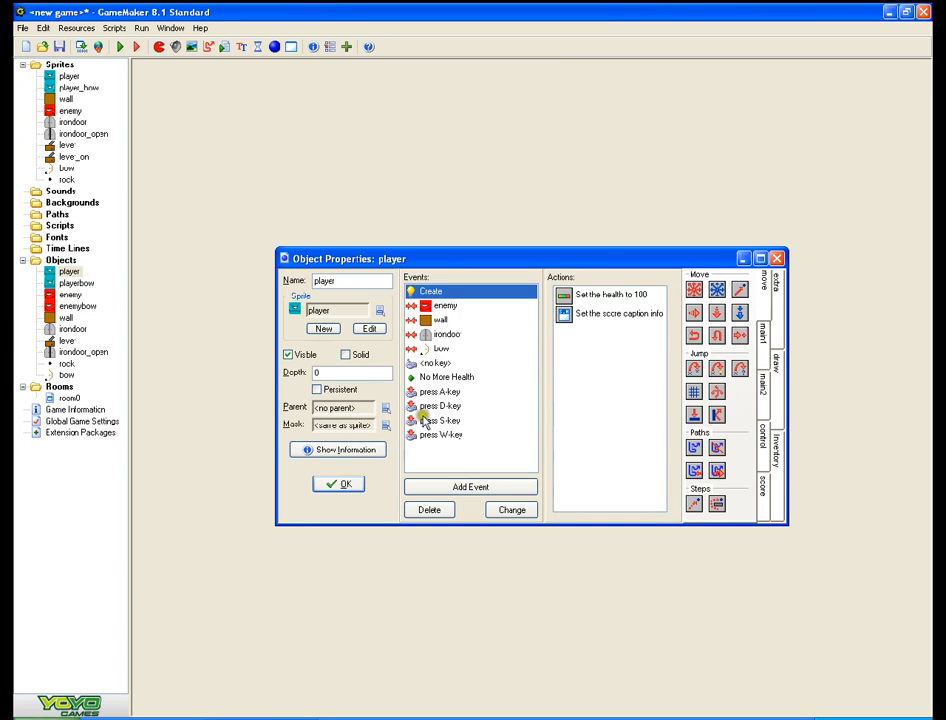
pyautogui.click(330, 486)
pyautogui.doubleClick(76, 283)
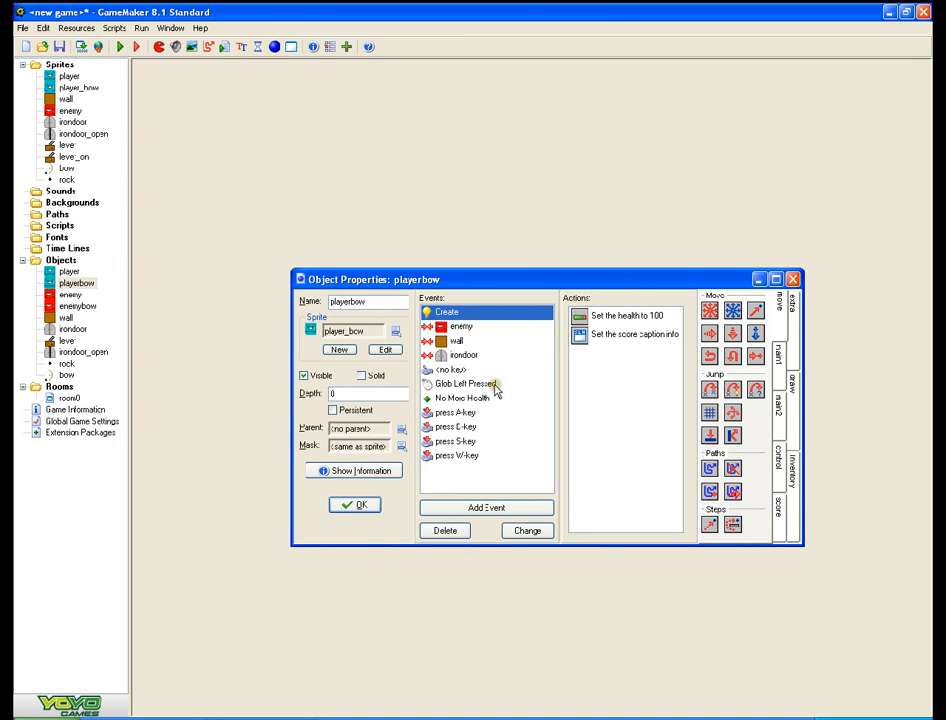
pyautogui.click(496, 386)
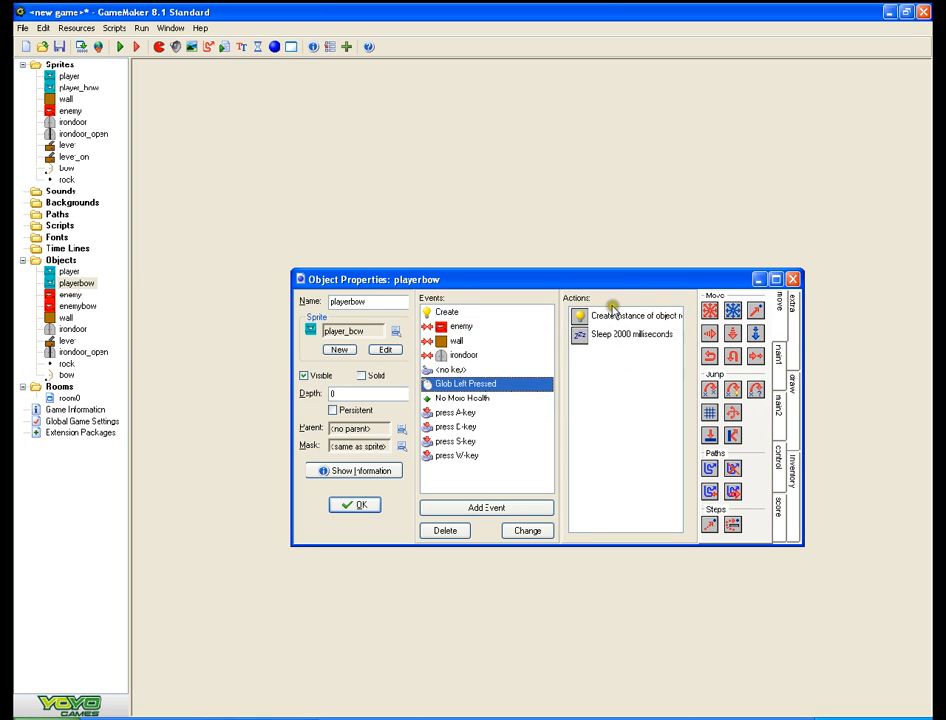
pyautogui.doubleClick(606, 315)
pyautogui.click(452, 371)
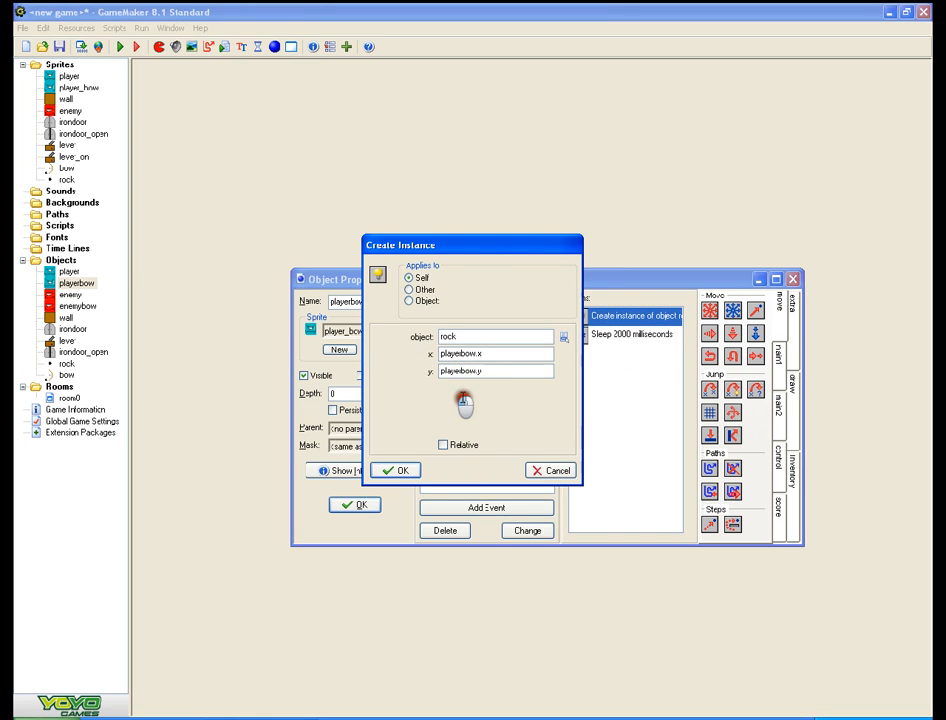
pyautogui.click(392, 471)
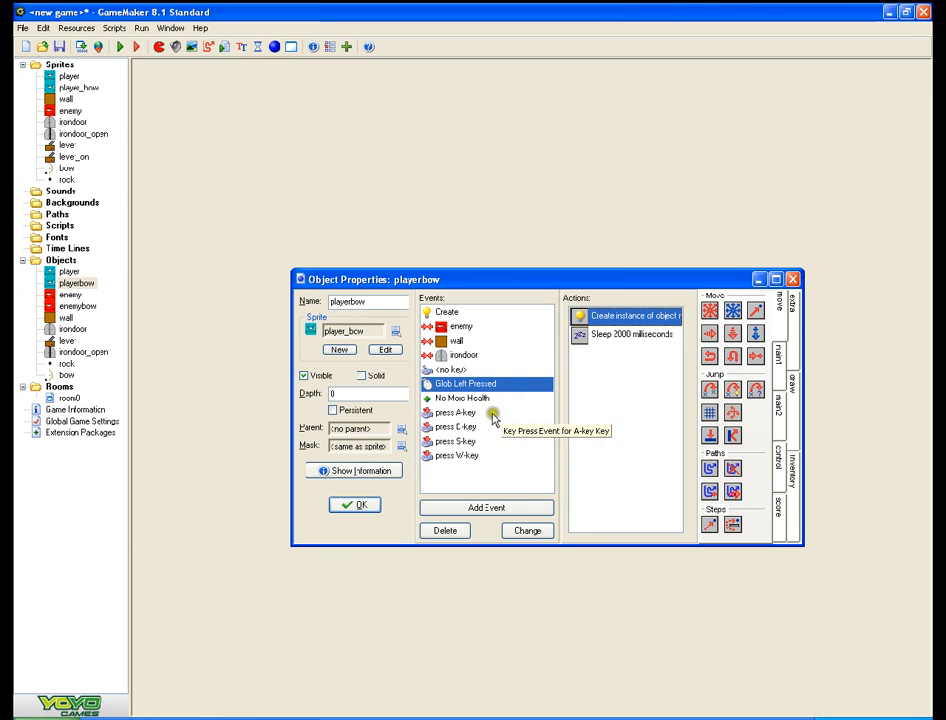
pyautogui.click(356, 506)
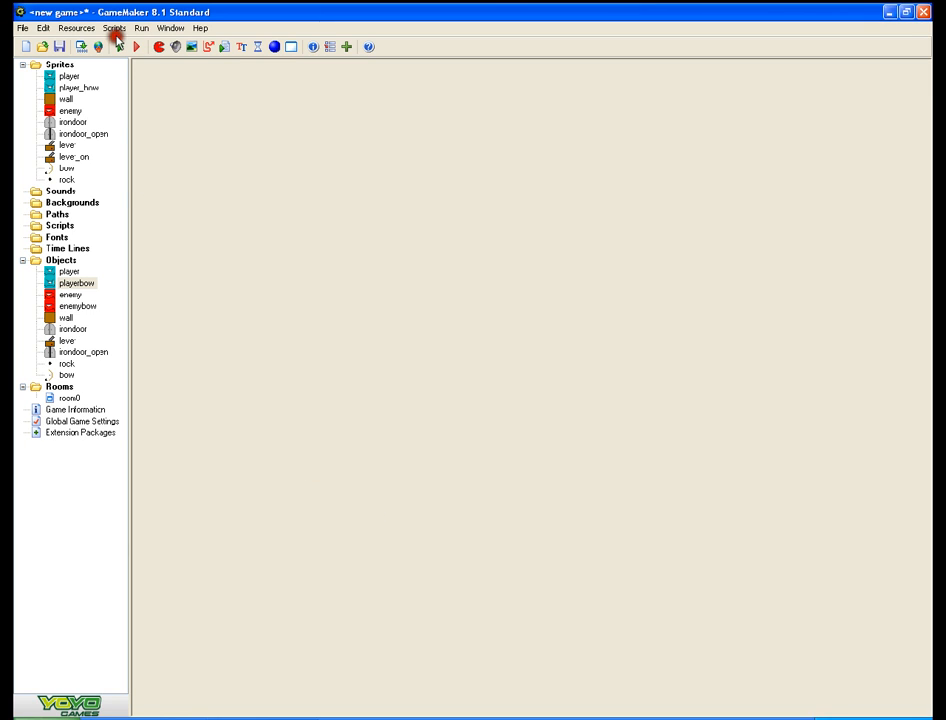
# - Run the game and steer the player down around the inner wall to the lever to open the iron door
pyautogui.click(117, 46)
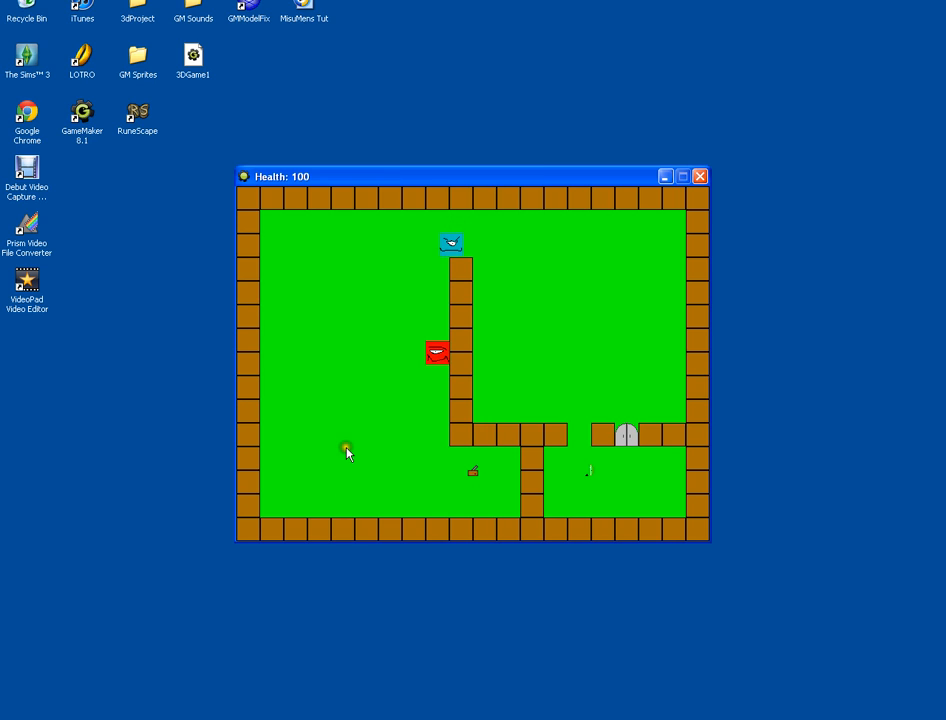
pyautogui.press('Left')
pyautogui.press('Down')
pyautogui.press('Right')
pyautogui.press('Down')
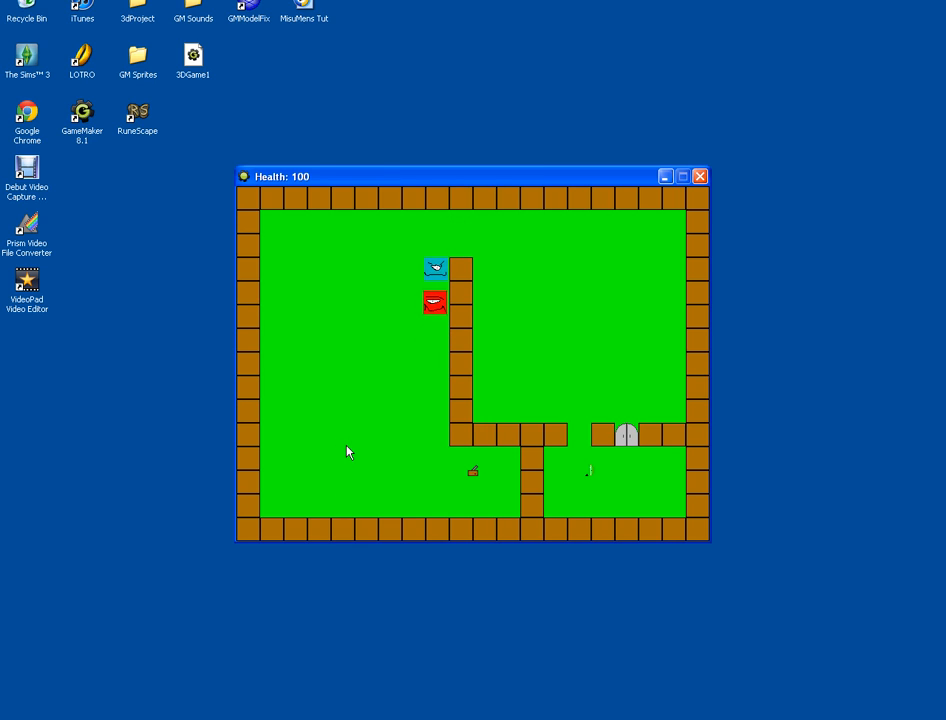
pyautogui.press('Down')
pyautogui.click(337, 446)
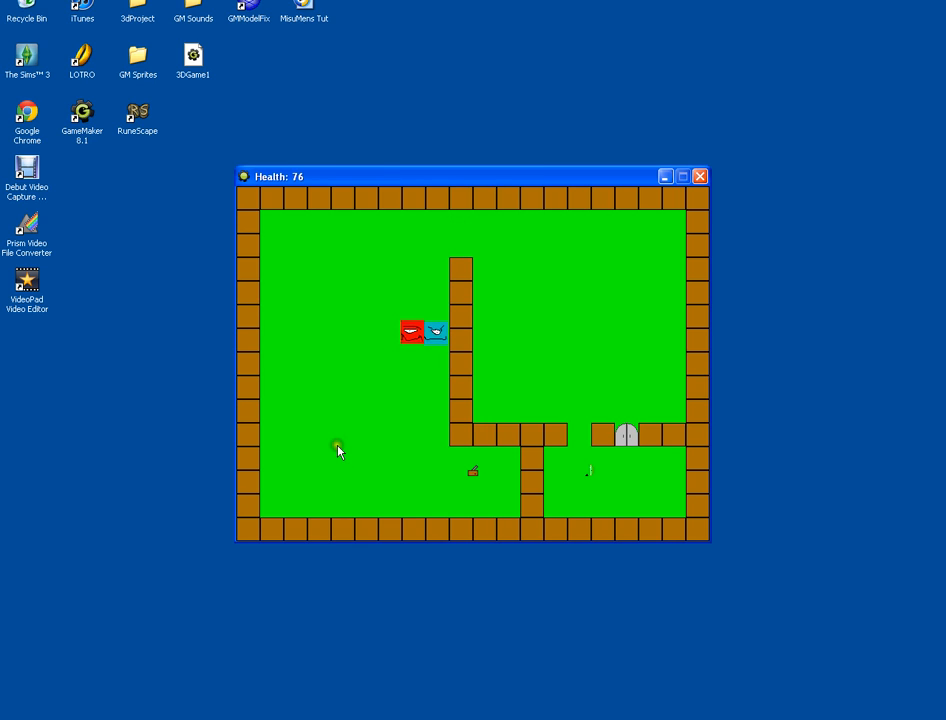
pyautogui.press('Down')
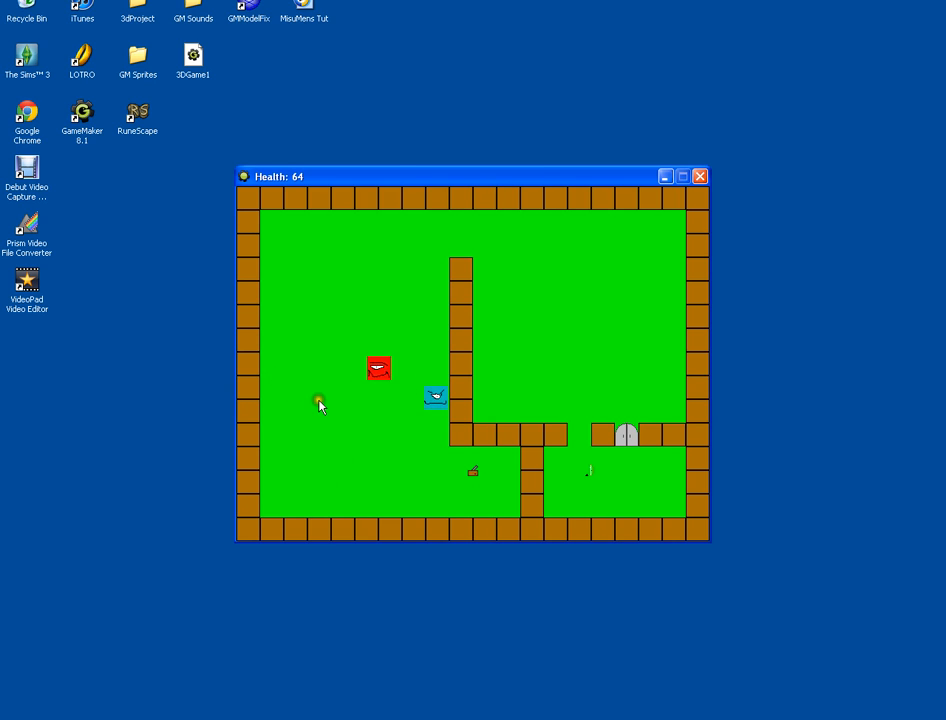
pyautogui.press('Down')
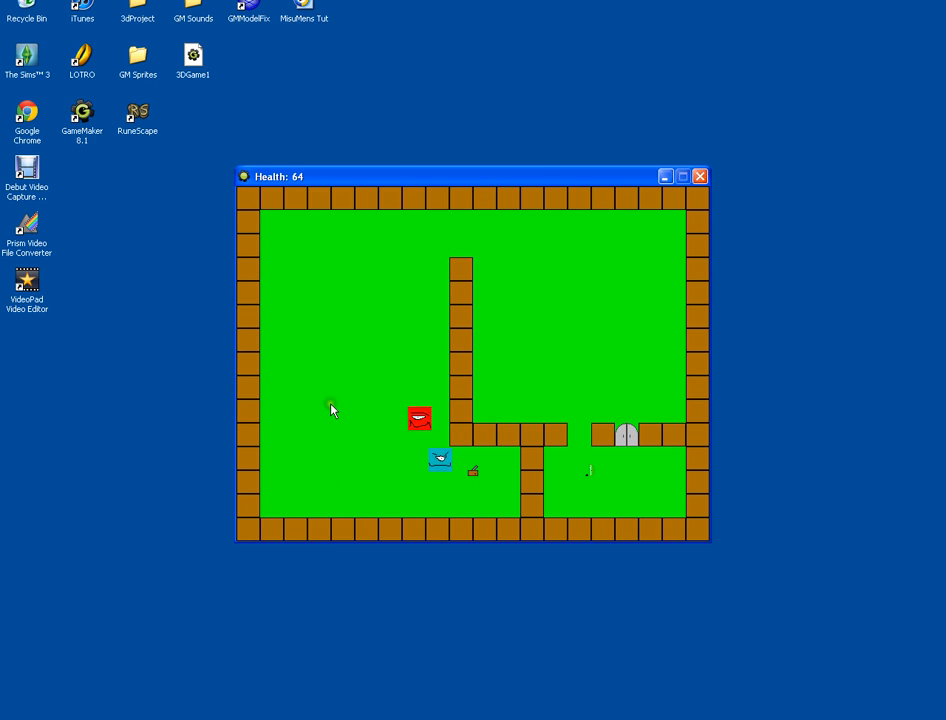
pyautogui.press('Down')
pyautogui.press('Right')
pyautogui.press('Left')
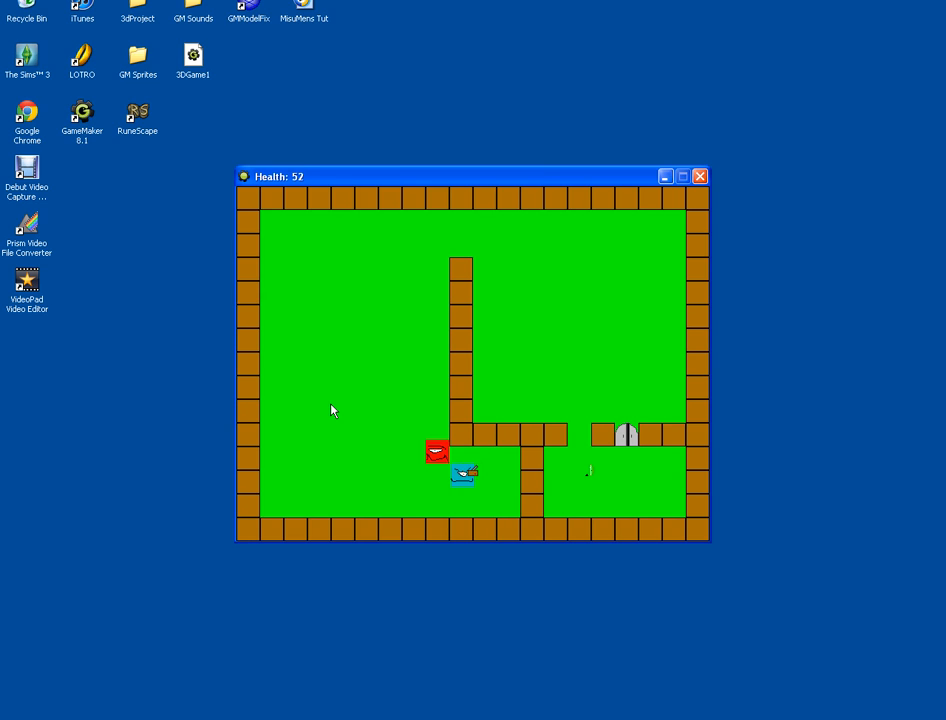
# - Steer the player up and left from the lever through the open area while the enemy is in contact
pyautogui.press('Up')
pyautogui.press('Left')
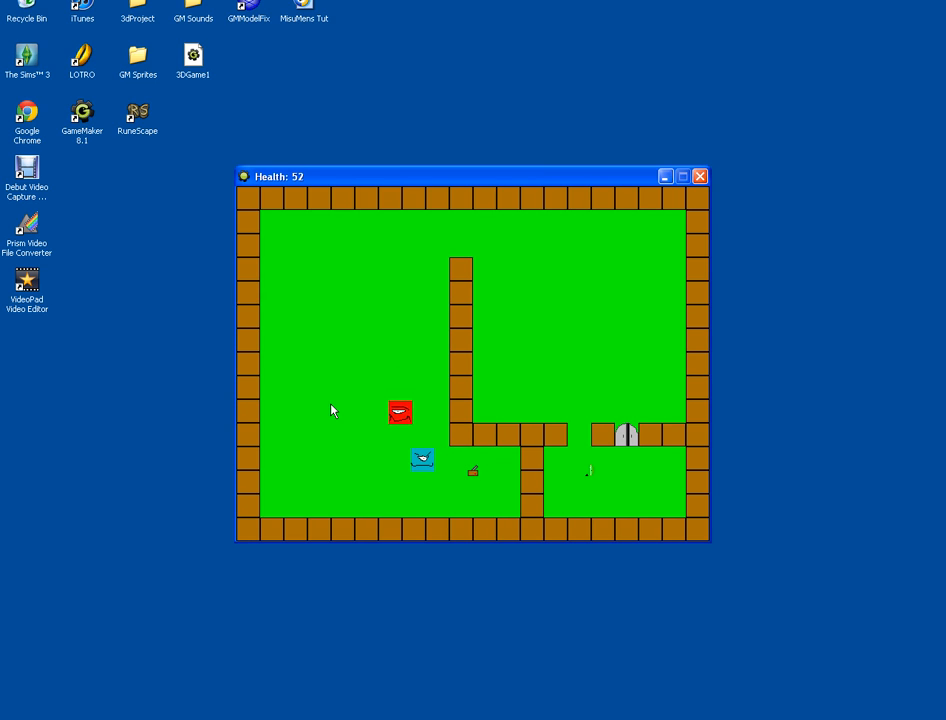
pyautogui.press('Up')
pyautogui.press('Left')
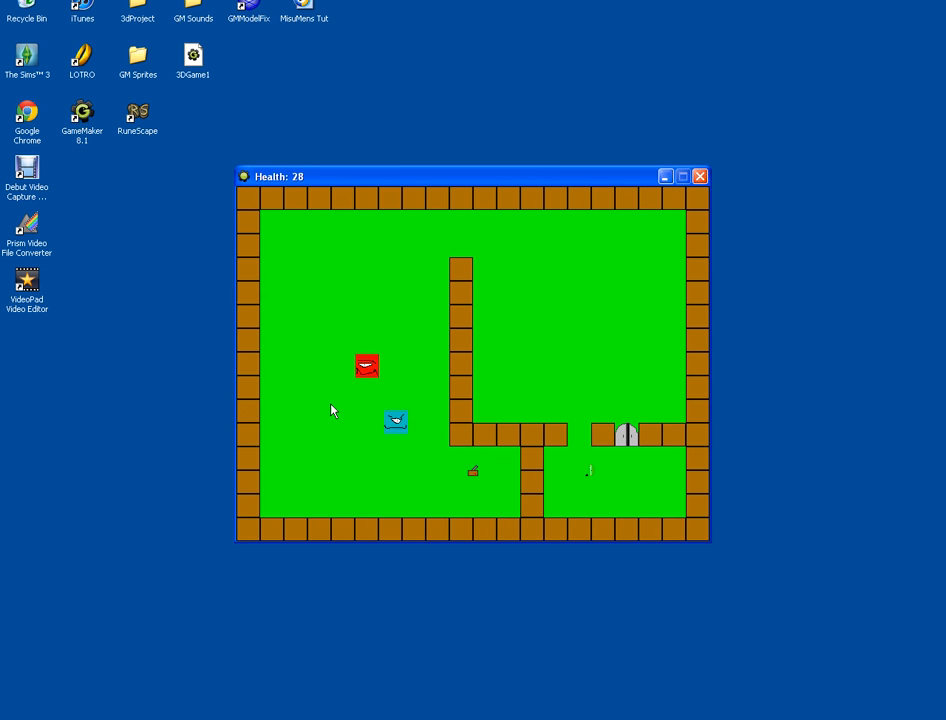
pyautogui.press('Up')
pyautogui.press('Up')
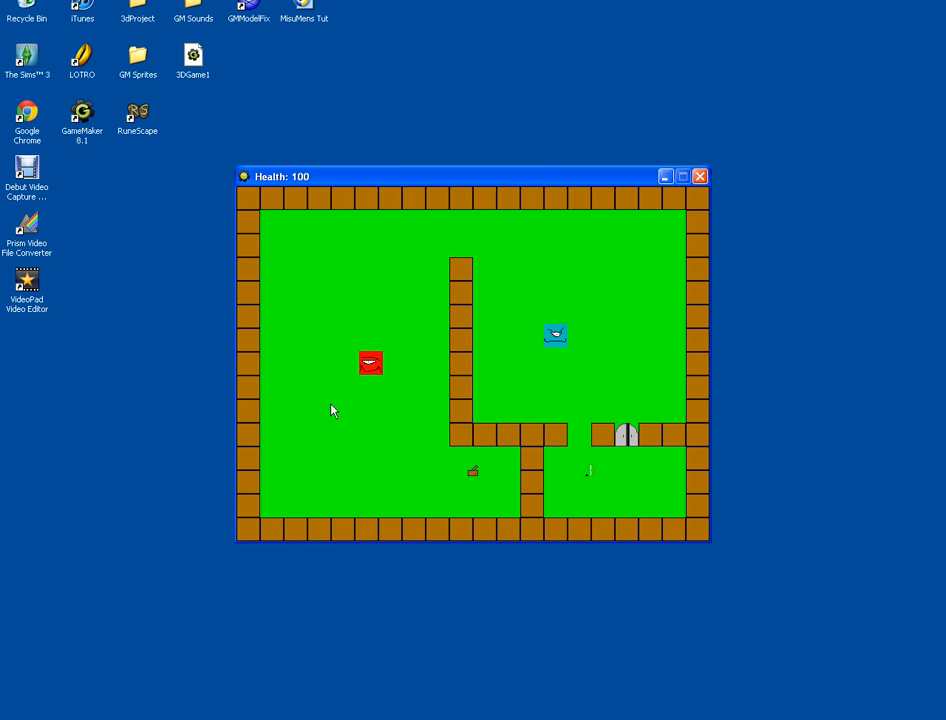
# - Steer the player down through the opened iron door and over to the bow to pick it up
pyautogui.press('Down')
pyautogui.press('Right')
pyautogui.press('Down')
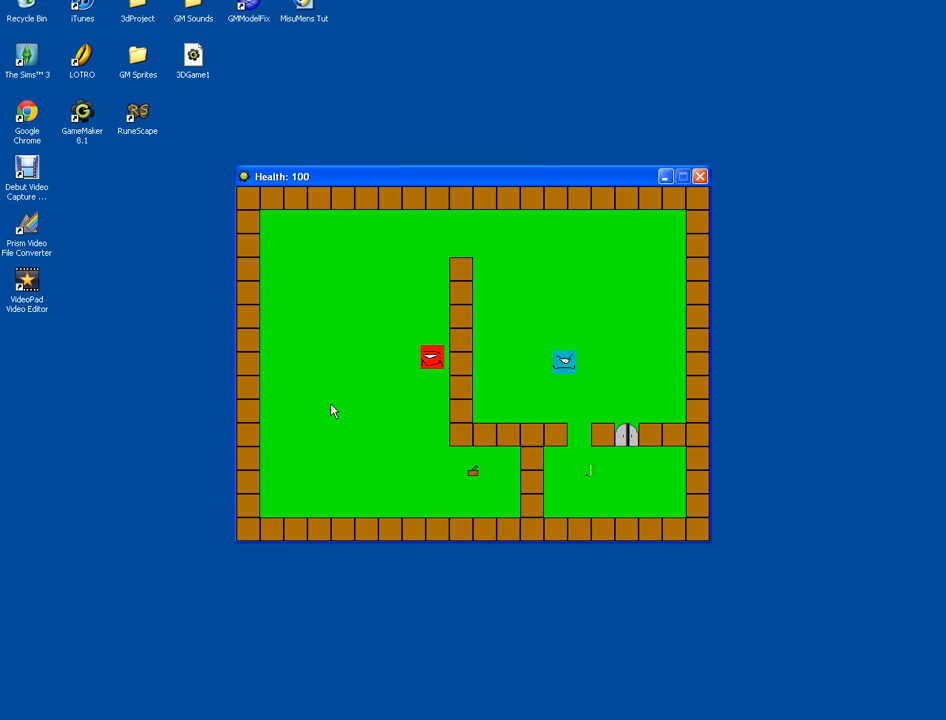
pyautogui.press('Right')
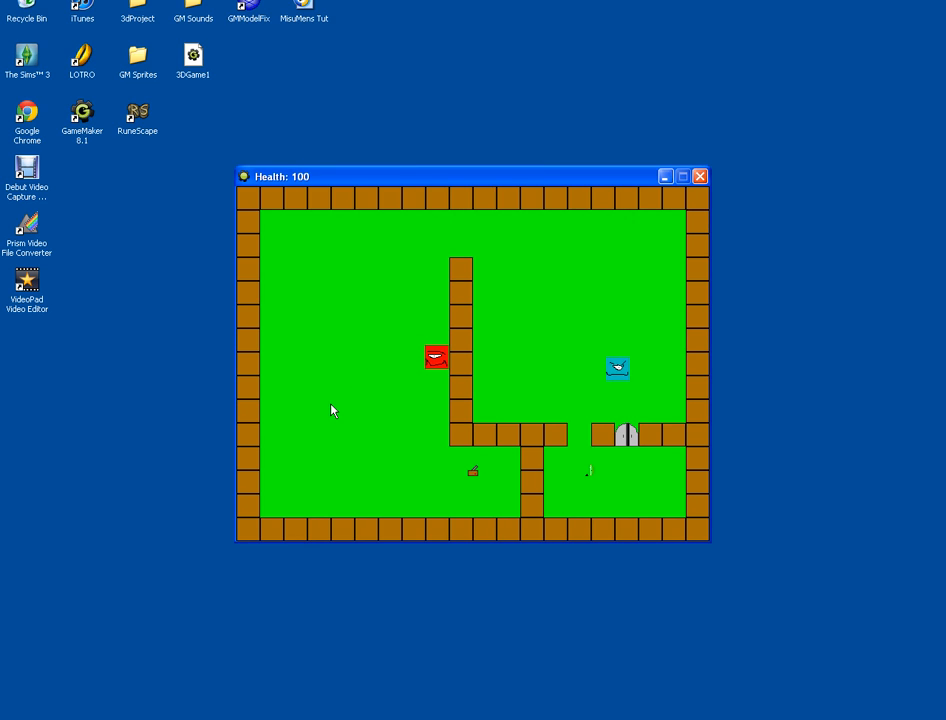
pyautogui.press('Down')
pyautogui.press('Down')
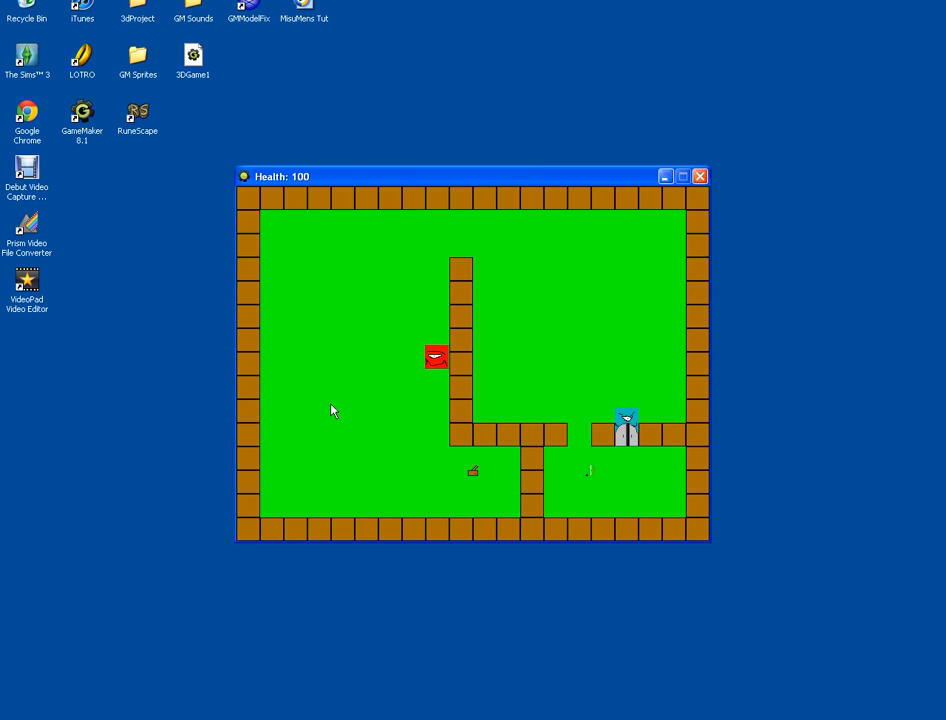
pyautogui.press('Down')
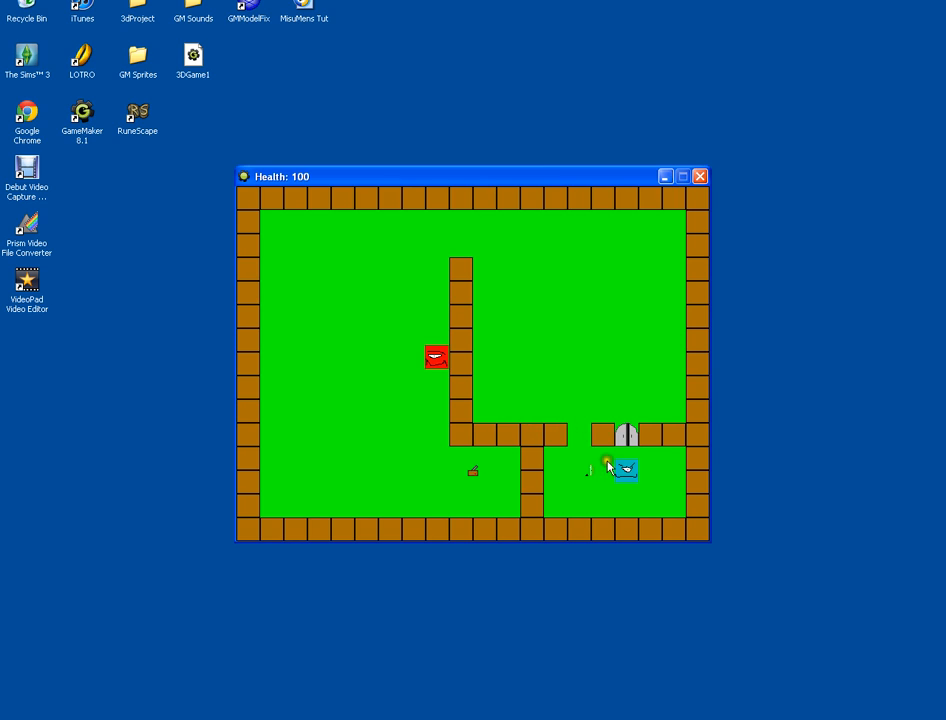
pyautogui.press('Left')
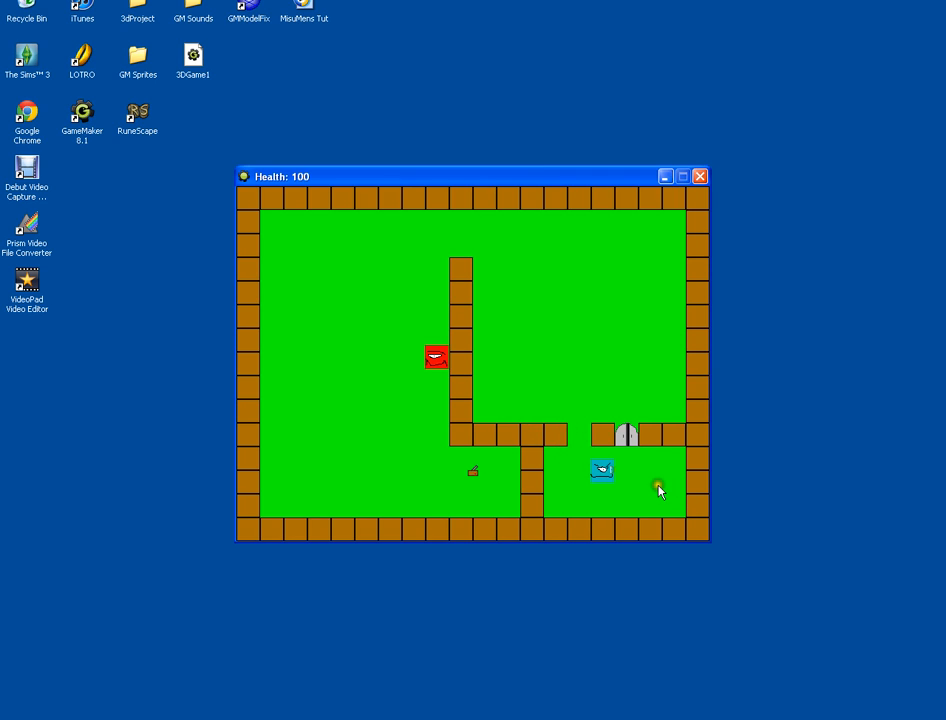
# - Test rock shooting as playerbow by firing in several directions while moving out of the bow's room and back above the iron door
pyautogui.press('Right')
pyautogui.press('Down')
pyautogui.click(538, 375)
pyautogui.press('Left')
pyautogui.press('Left')
pyautogui.press('Up')
pyautogui.press('Left')
pyautogui.click(449, 380)
pyautogui.click(419, 359)
pyautogui.press('Right')
pyautogui.press('Up')
pyautogui.click(718, 217)
pyautogui.press('Up')
pyautogui.press('Left')
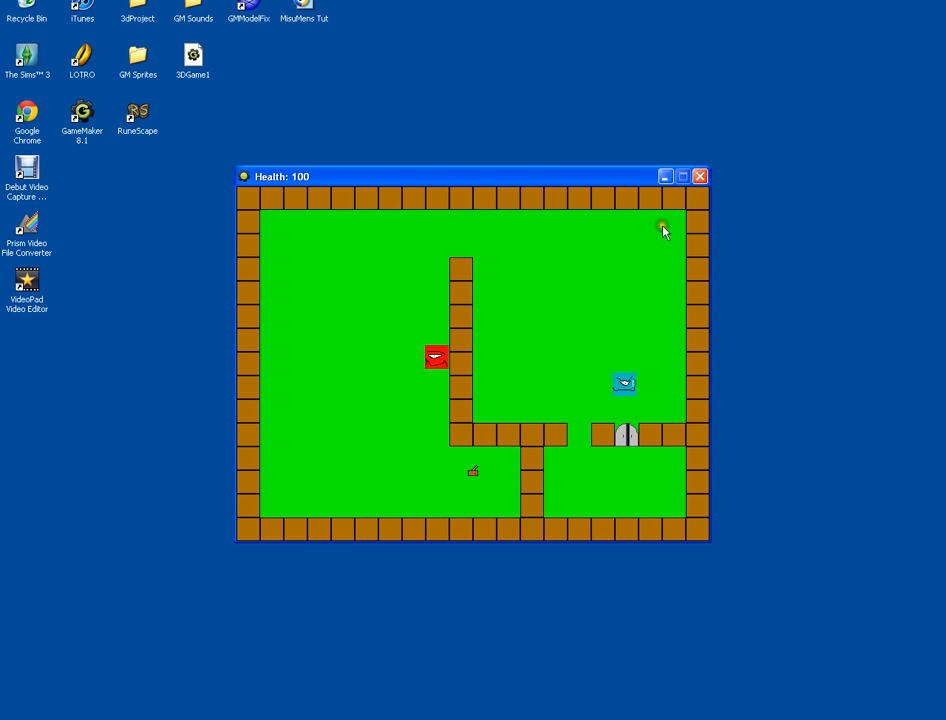
# - Fire rocks toward the enemybow from across the inner wall while moving playerbow up the room
pyautogui.rightClick(397, 369)
pyautogui.click(509, 326)
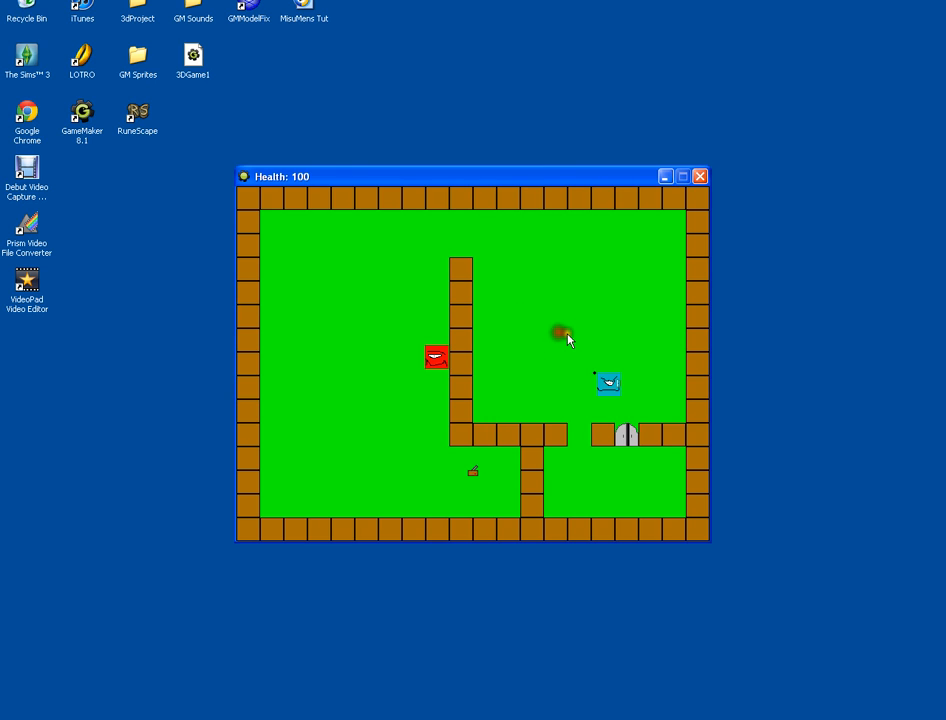
pyautogui.press('Up')
pyautogui.press('Up')
pyautogui.click(516, 387)
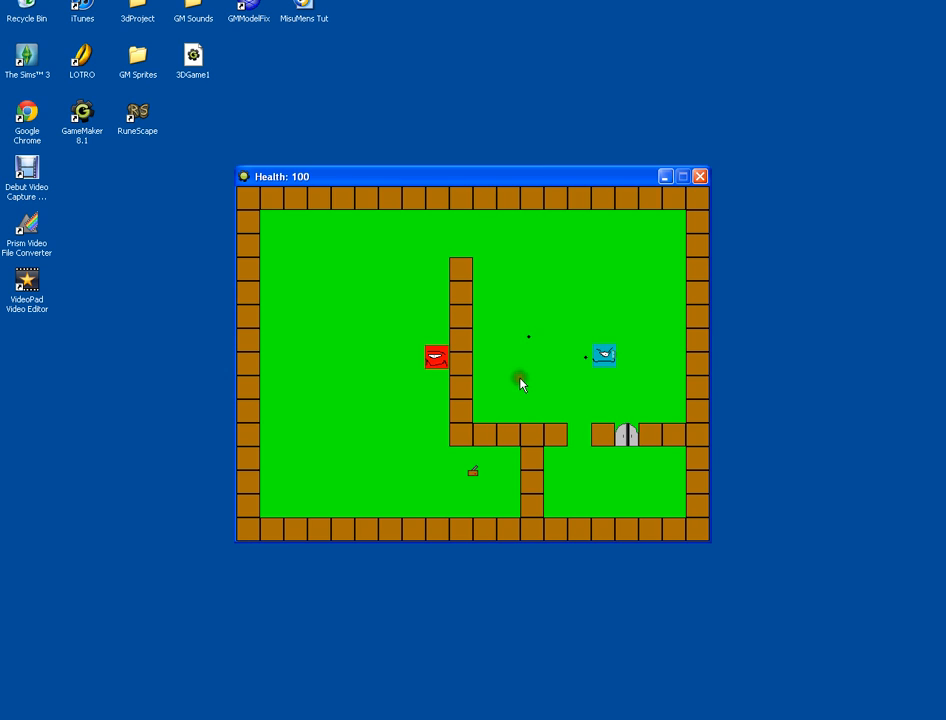
pyautogui.press('Up')
pyautogui.press('Up')
pyautogui.click(501, 342)
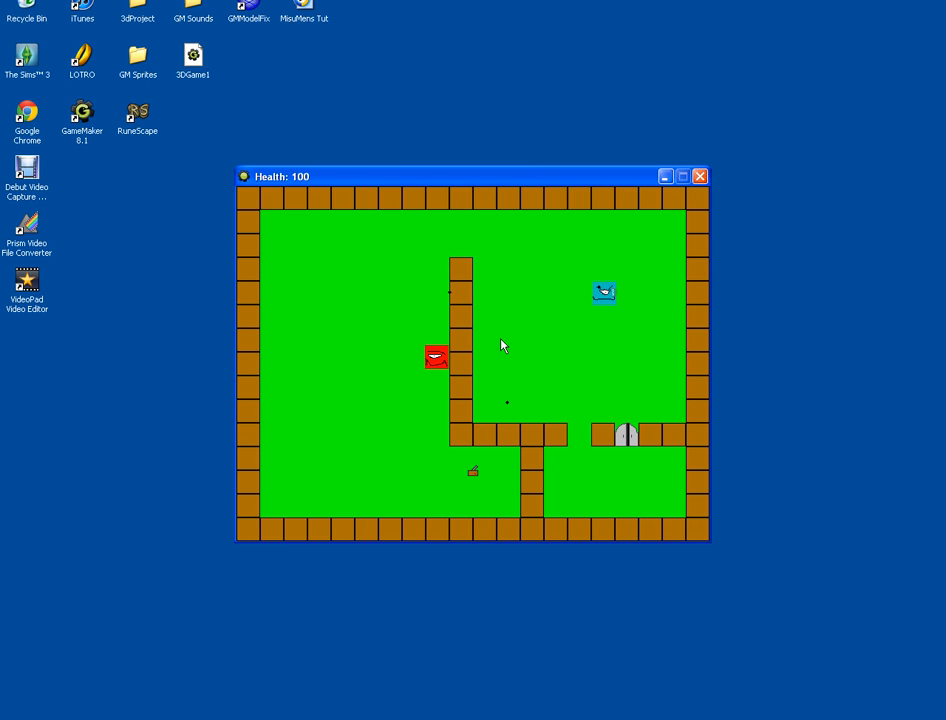
pyautogui.press('Up')
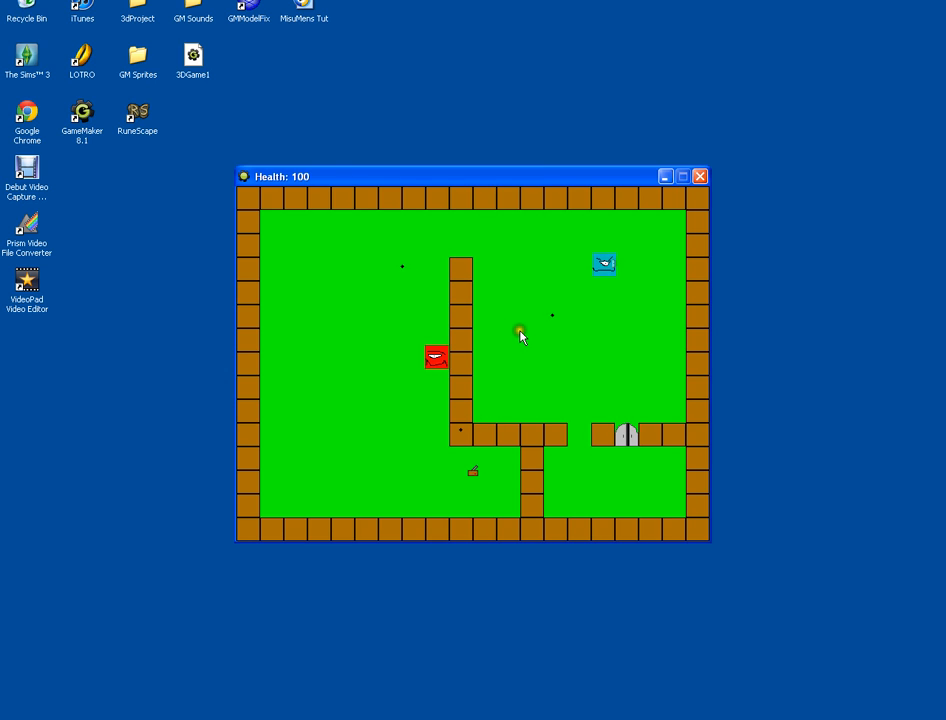
# - Steer playerbow around the upper end of the inner wall into the enemybow's area, firing rocks along the way
pyautogui.press('Left')
pyautogui.press('Up')
pyautogui.press('Left')
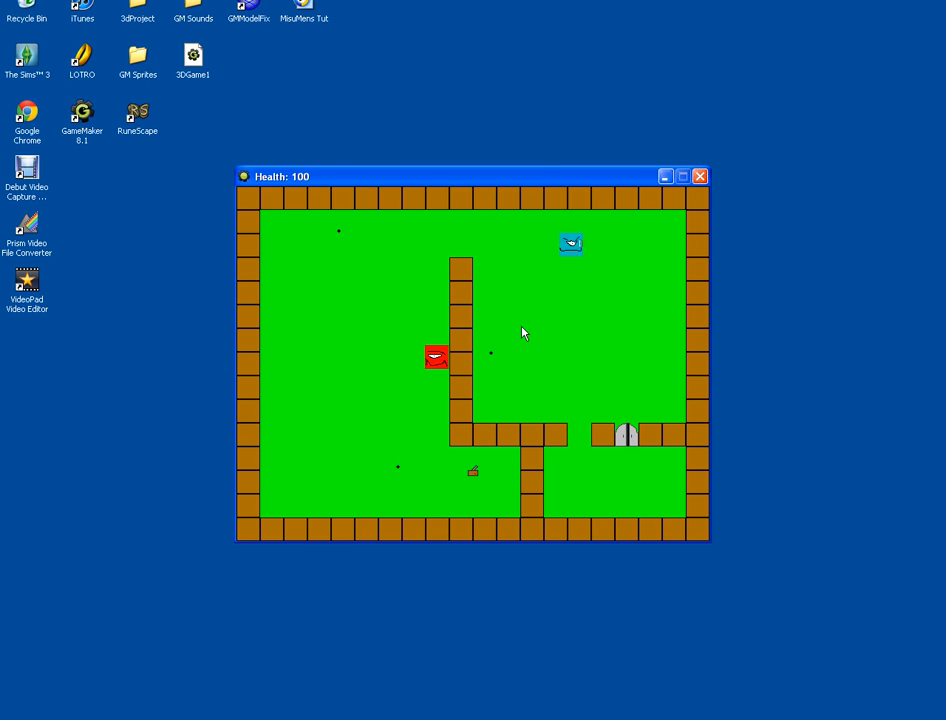
pyautogui.press('Up')
pyautogui.press('Left')
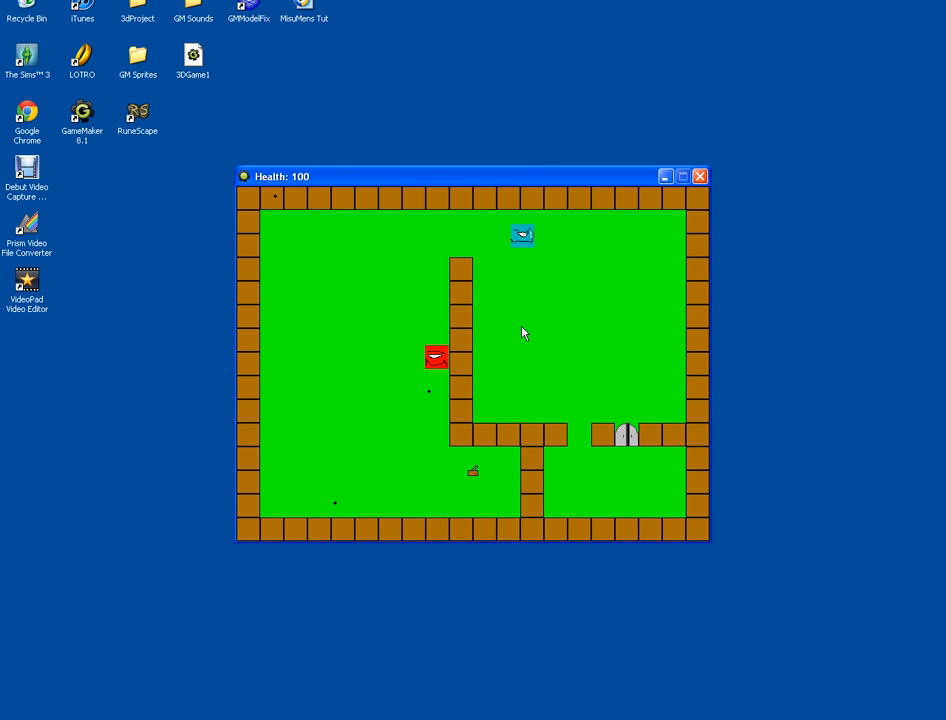
pyautogui.click(475, 325)
pyautogui.press('Left')
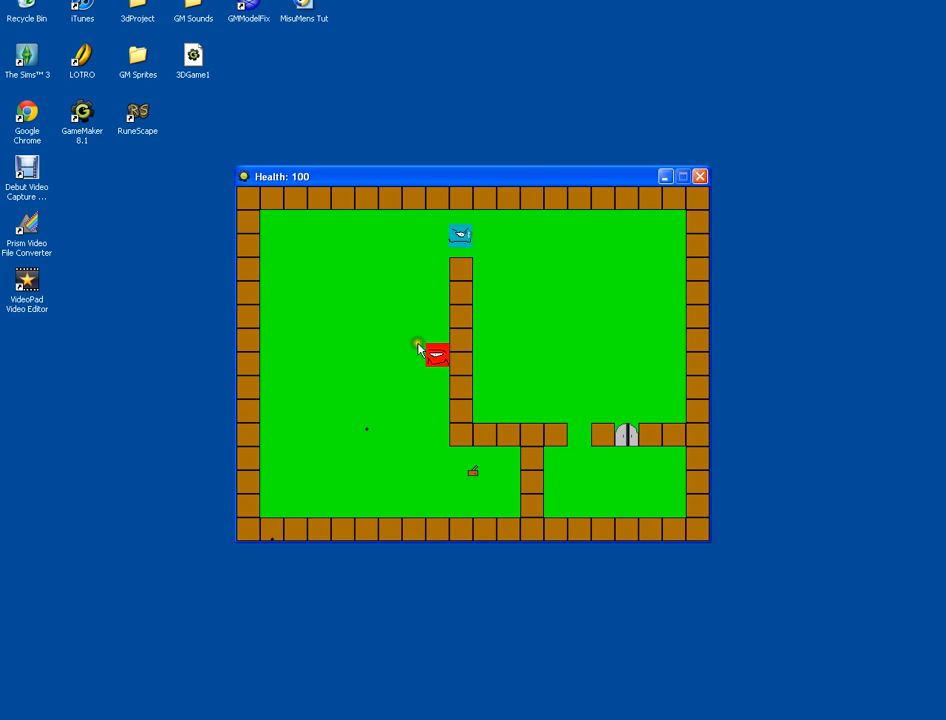
pyautogui.press('Left')
pyautogui.click(376, 344)
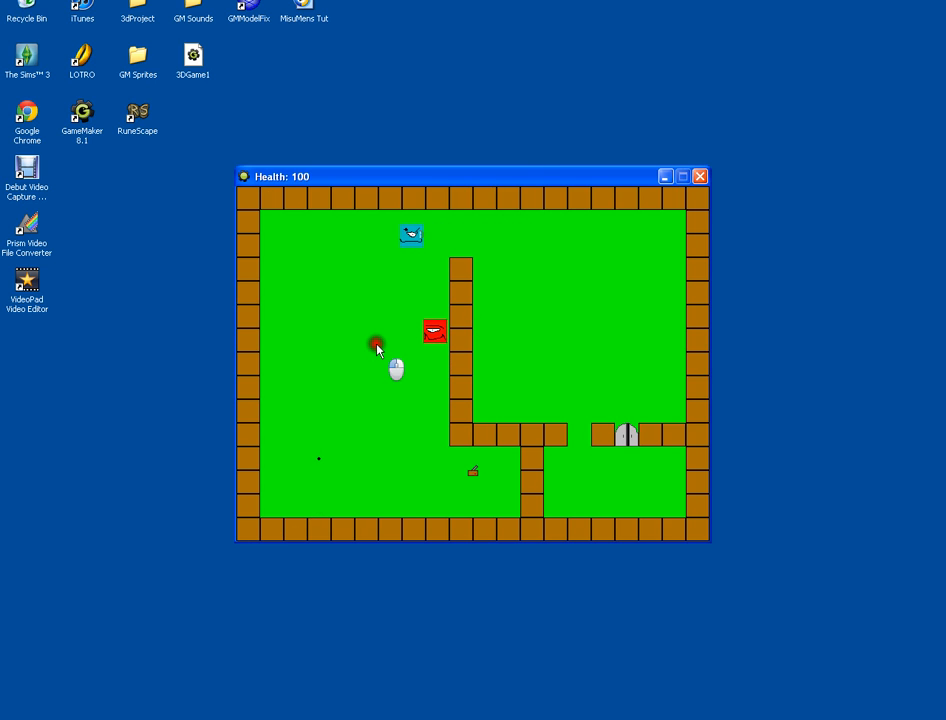
pyautogui.click(500, 441)
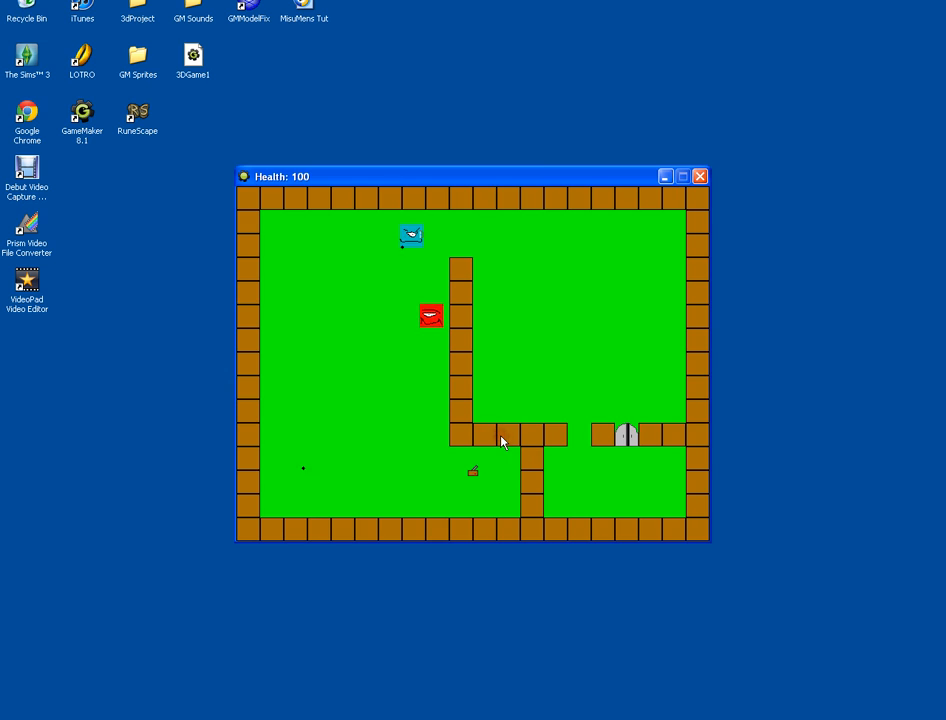
pyautogui.press('Left')
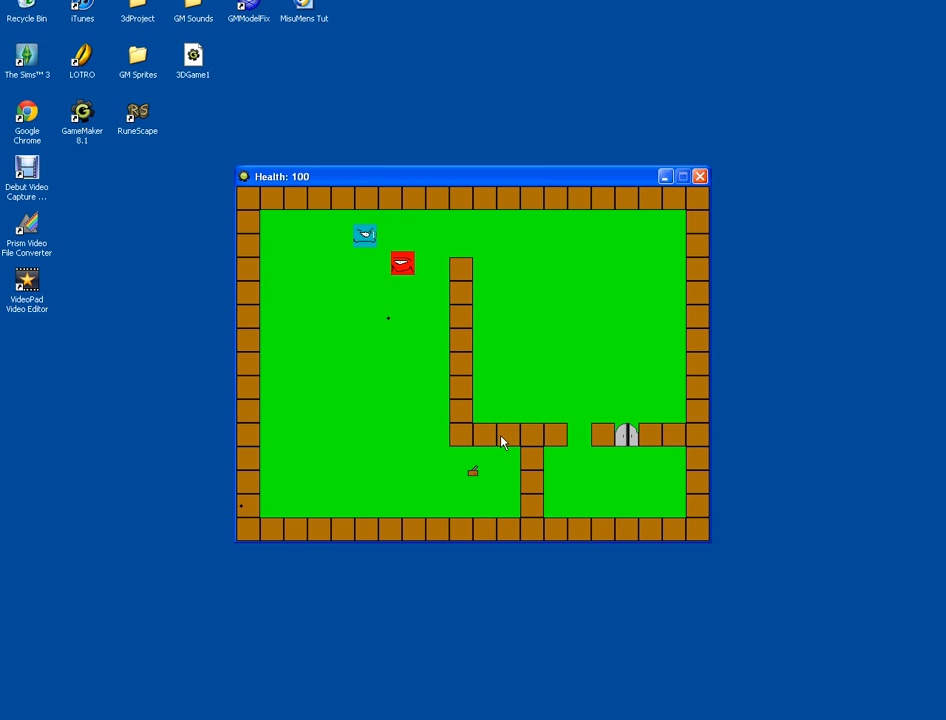
# - Fire rocks at close range while the enemybow reaches playerbow, and quit the test run
pyautogui.click(388, 383)
pyautogui.click(363, 260)
pyautogui.click(351, 326)
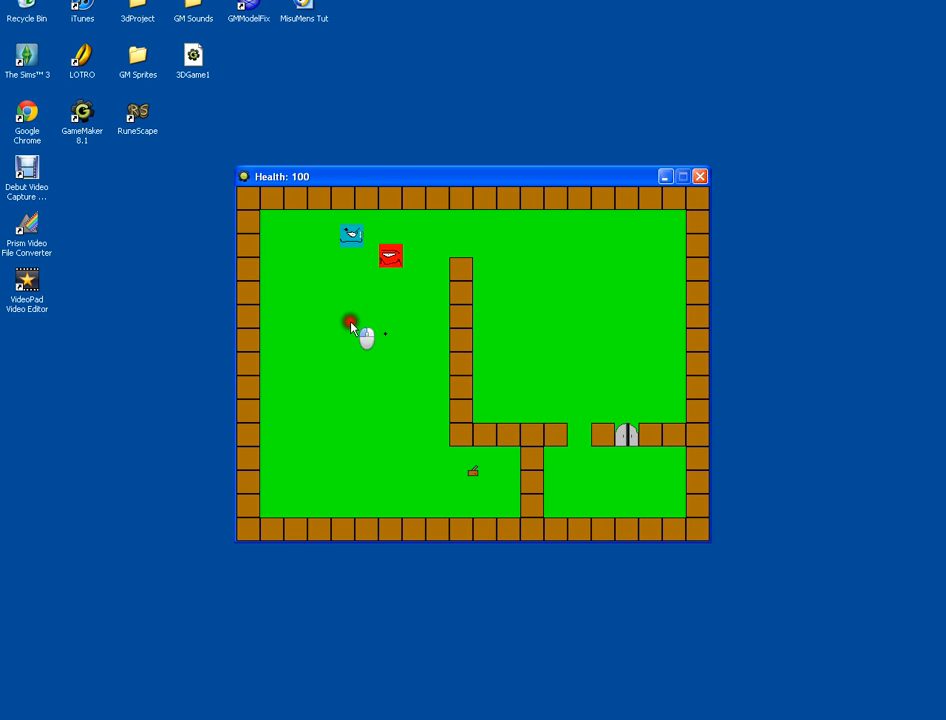
pyautogui.press('Down')
pyautogui.click(350, 234)
pyautogui.press('Escape')
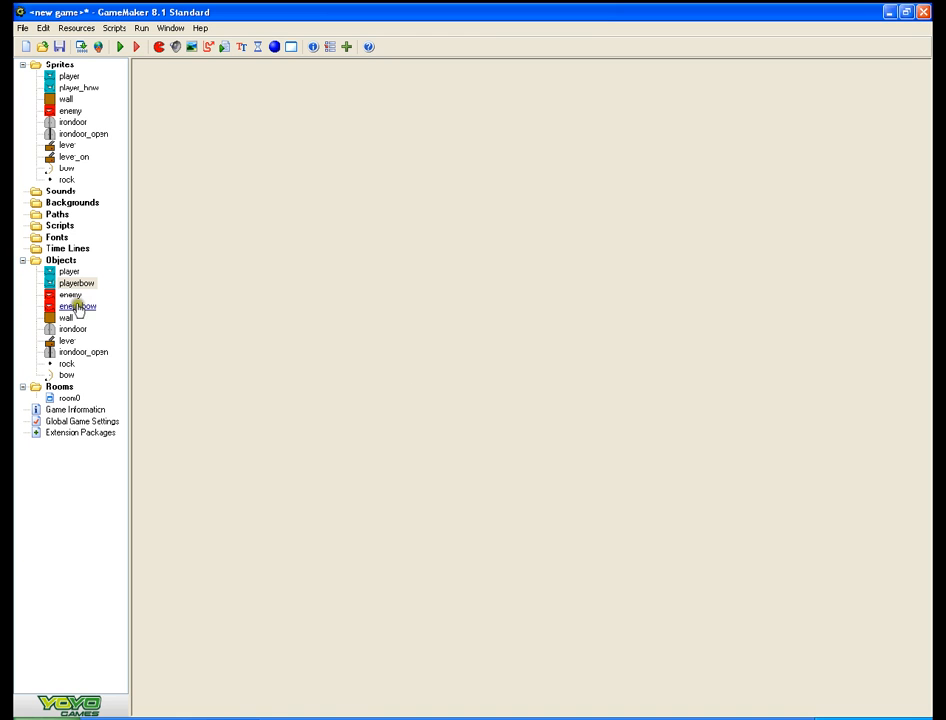
# - Delete the enemy collision event from the playerbow object, including its Set Health action
pyautogui.doubleClick(76, 283)
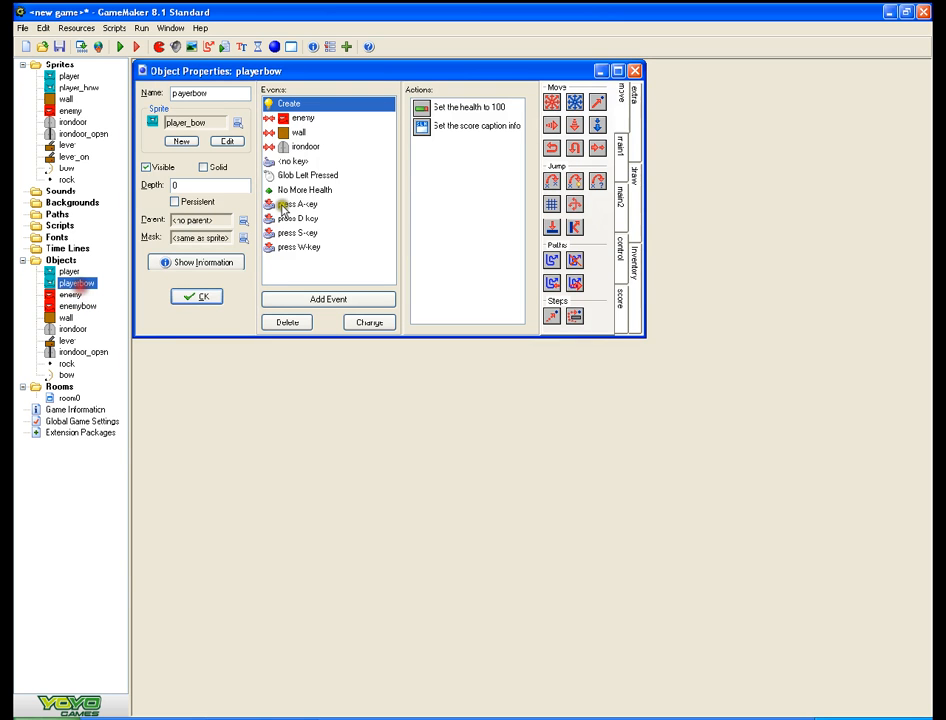
pyautogui.click(338, 147)
pyautogui.click(306, 119)
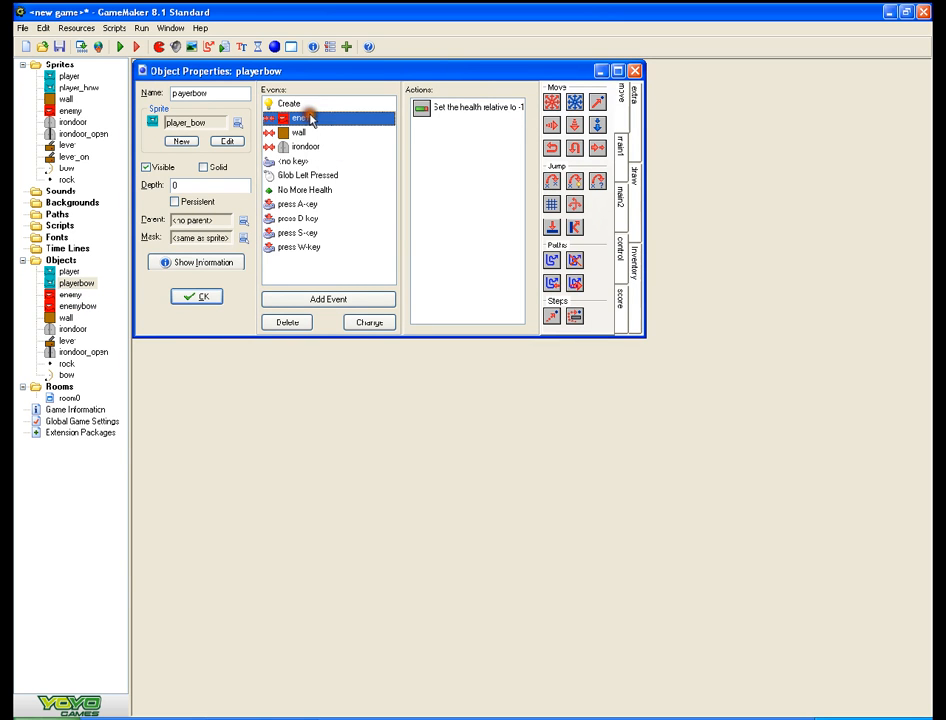
pyautogui.doubleClick(456, 106)
pyautogui.click(540, 470)
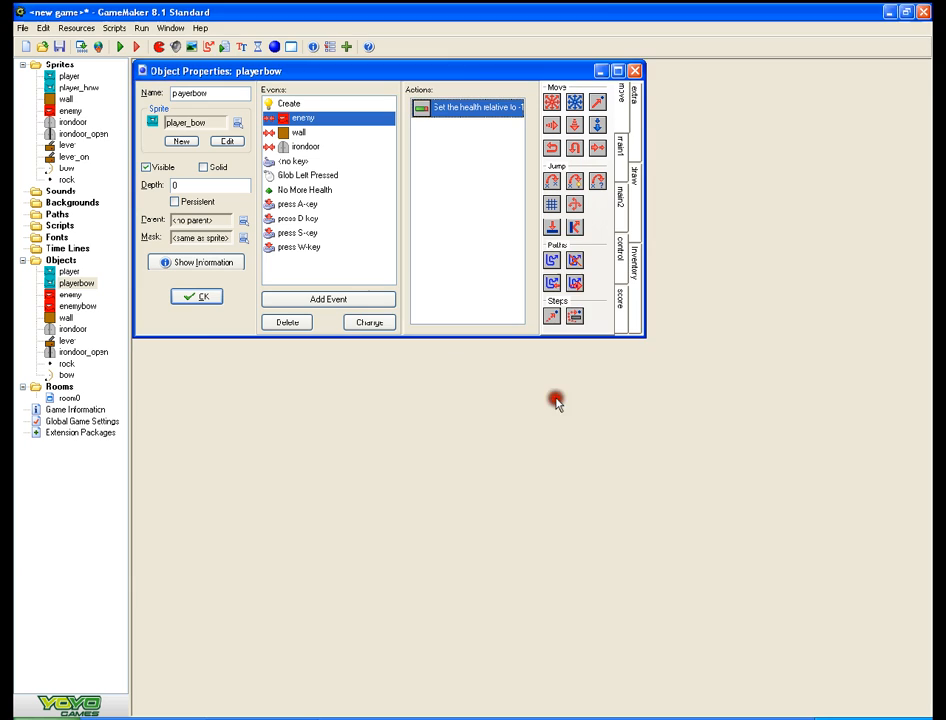
pyautogui.rightClick(440, 111)
pyautogui.click(462, 219)
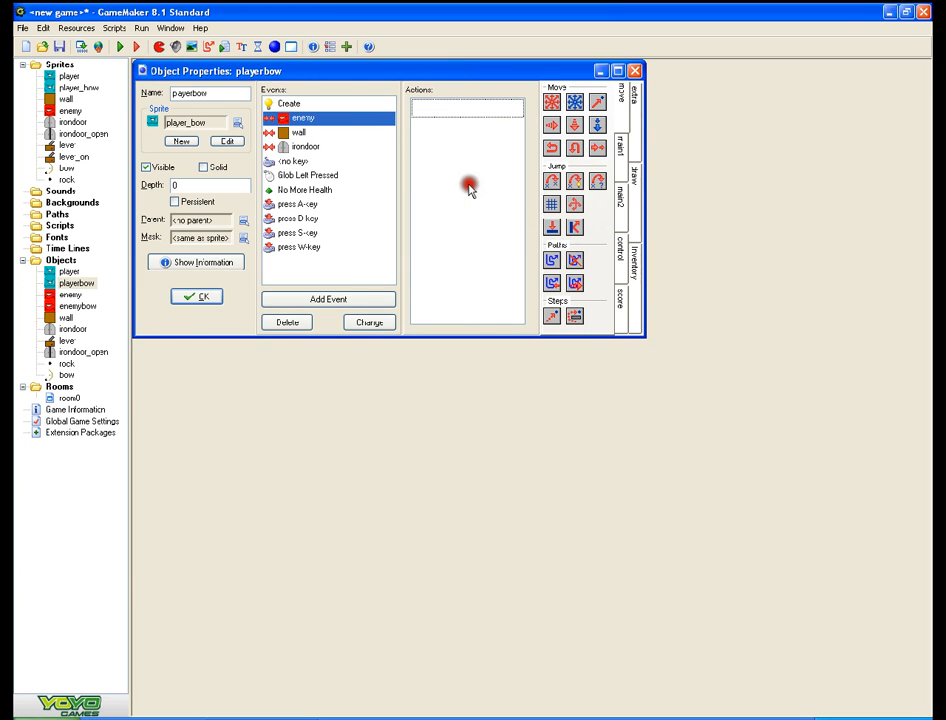
pyautogui.rightClick(330, 119)
pyautogui.click(367, 162)
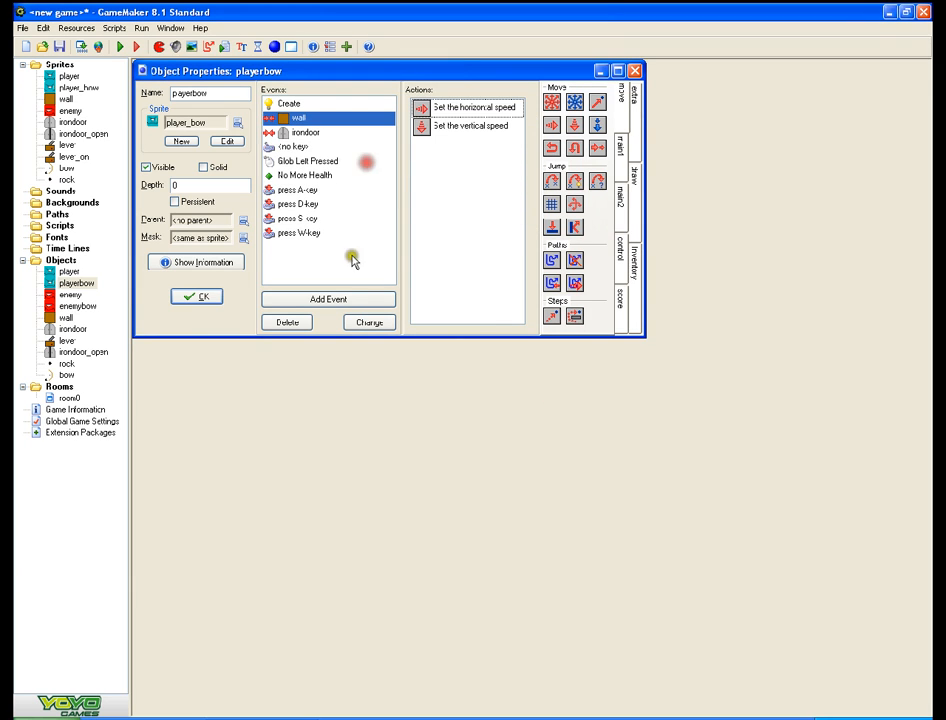
# - Add a collision event with enemybow to the playerbow object
pyautogui.click(370, 300)
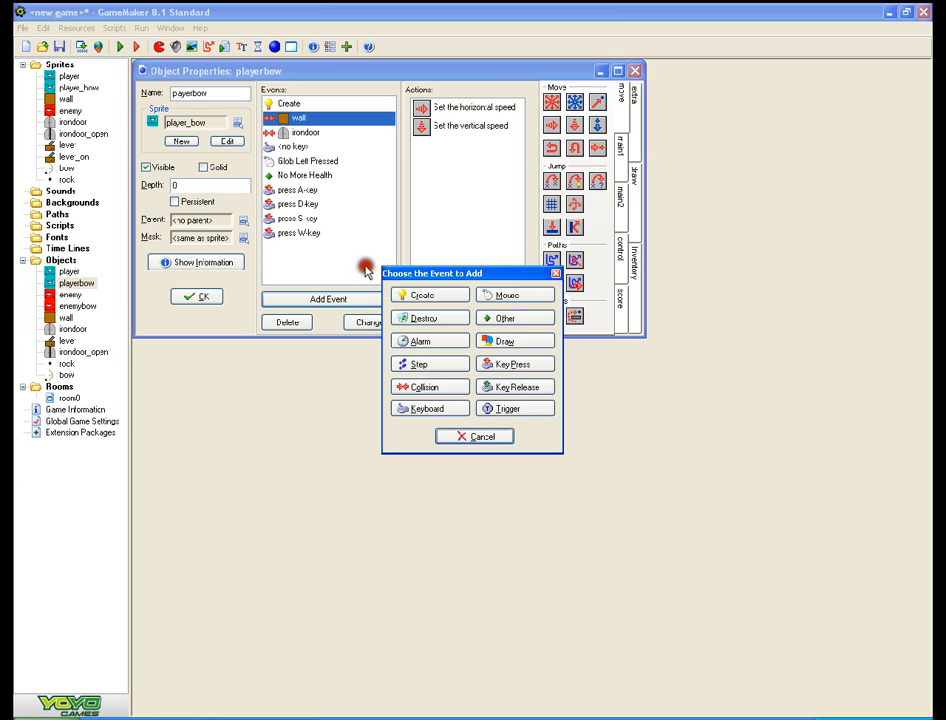
pyautogui.click(457, 387)
pyautogui.click(489, 434)
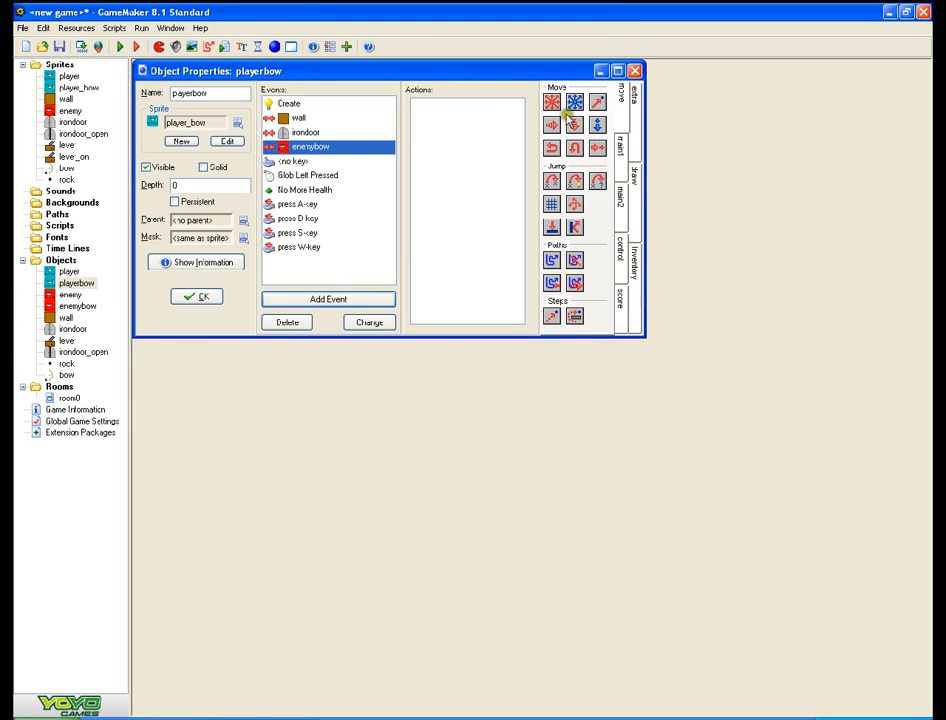
# - Add a relative Set Health action with value -12 to playerbow's enemybow collision event
pyautogui.click(621, 244)
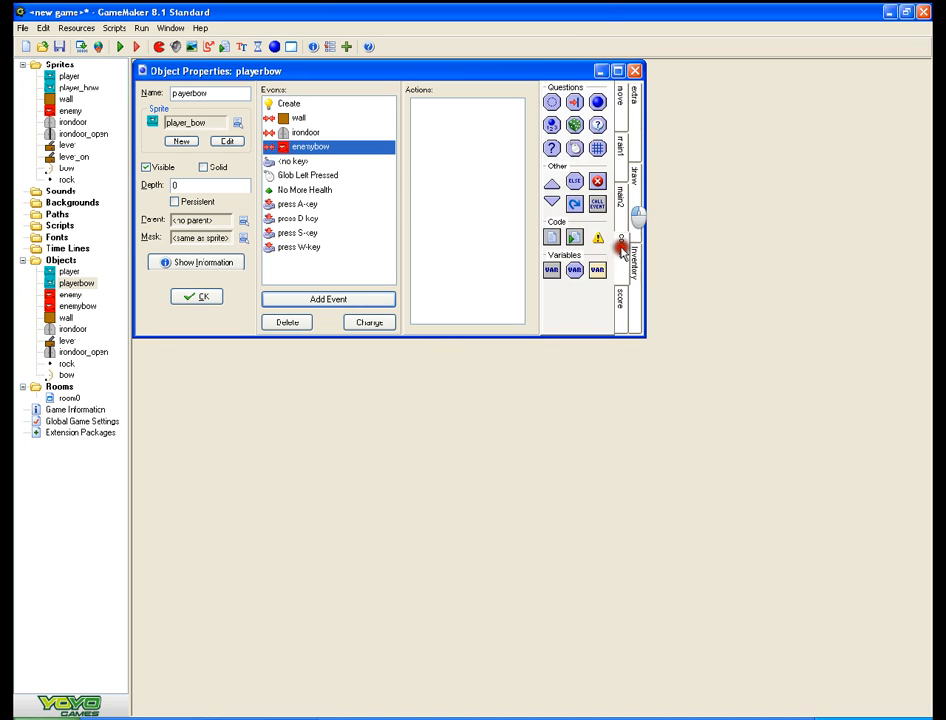
pyautogui.click(621, 300)
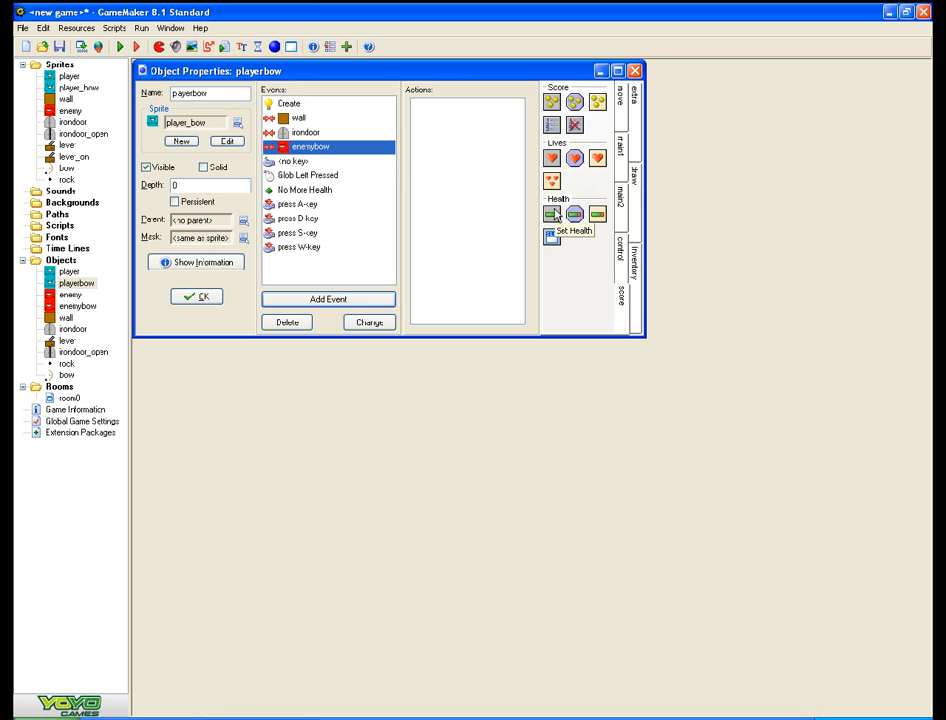
pyautogui.moveTo(555, 215)
pyautogui.mouseDown()
pyautogui.moveTo(425, 168)
pyautogui.moveTo(440, 160)
pyautogui.mouseUp()
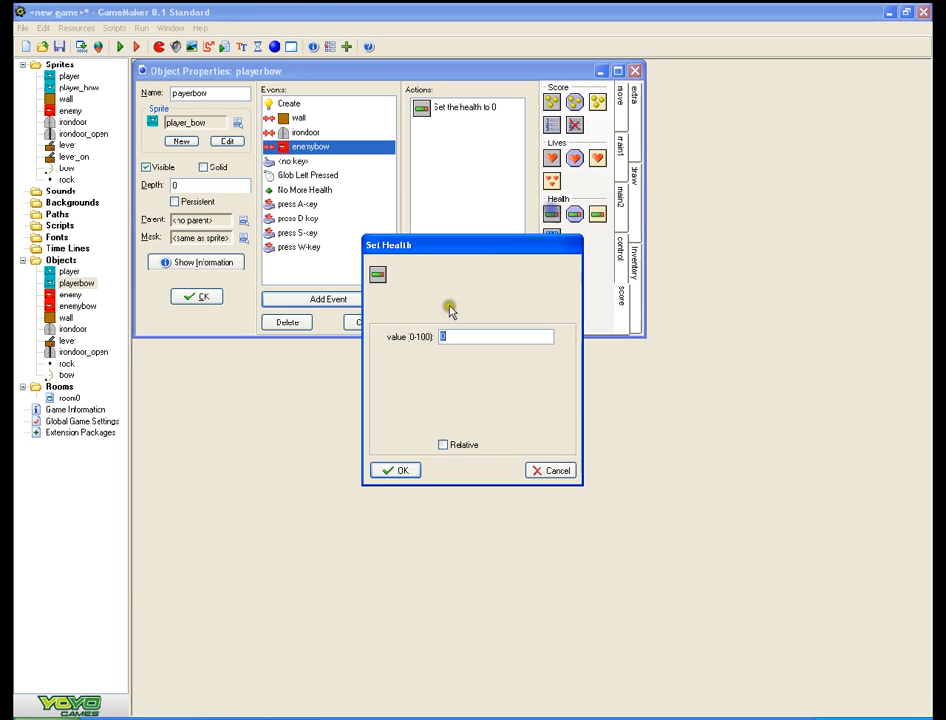
pyautogui.click(445, 446)
pyautogui.click(448, 339)
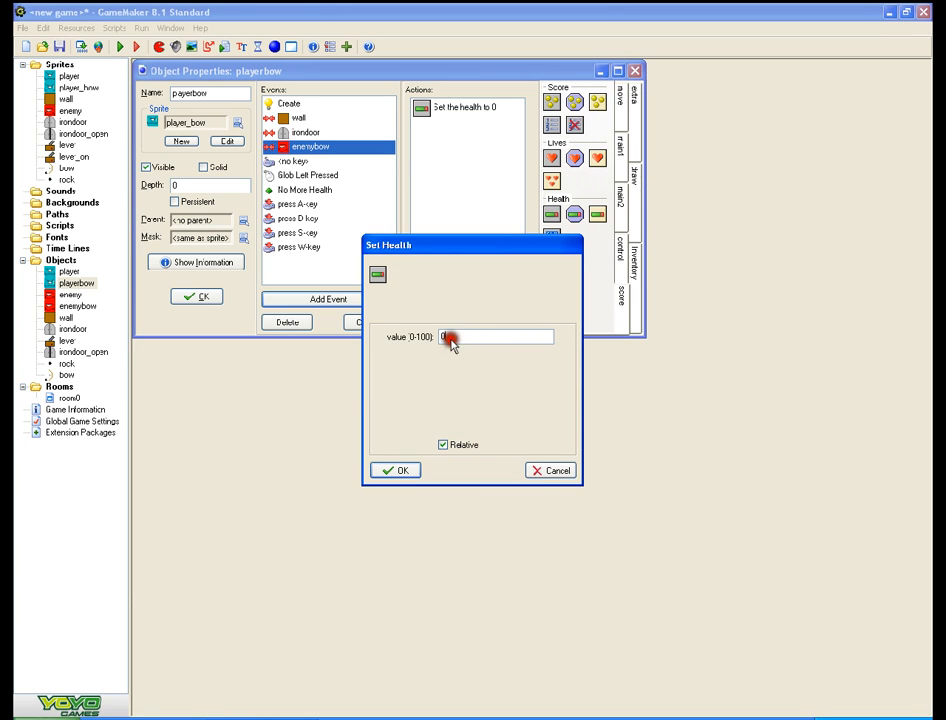
pyautogui.press('BackSpace')
pyautogui.write('-10')
pyautogui.press('BackSpace')
pyautogui.write('2')
pyautogui.click(394, 472)
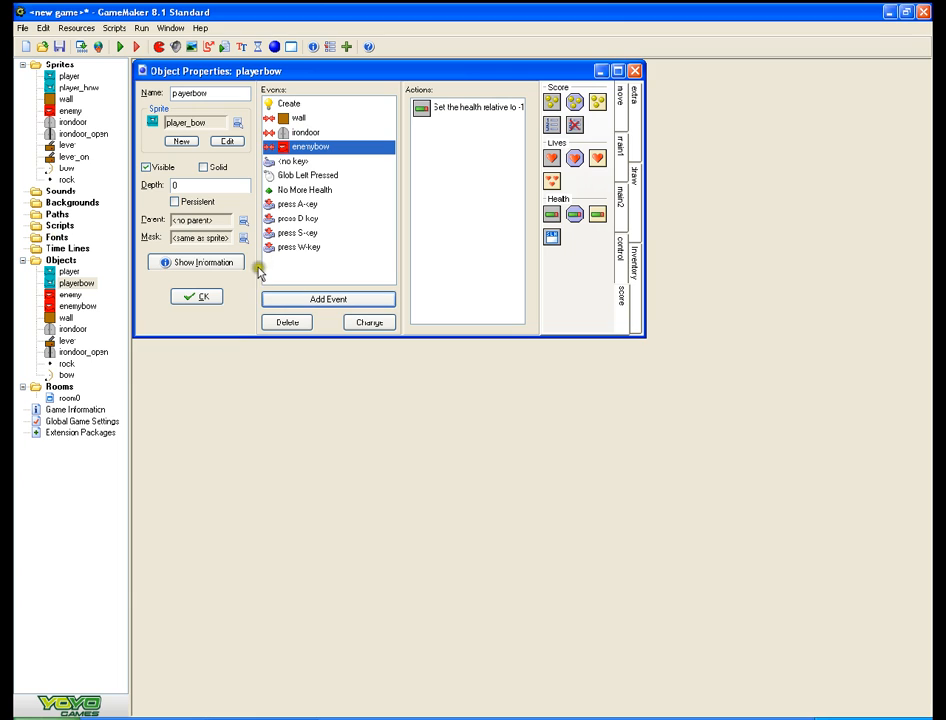
# - Delete the Sleep action from playerbow's global left pressed event
pyautogui.click(318, 175)
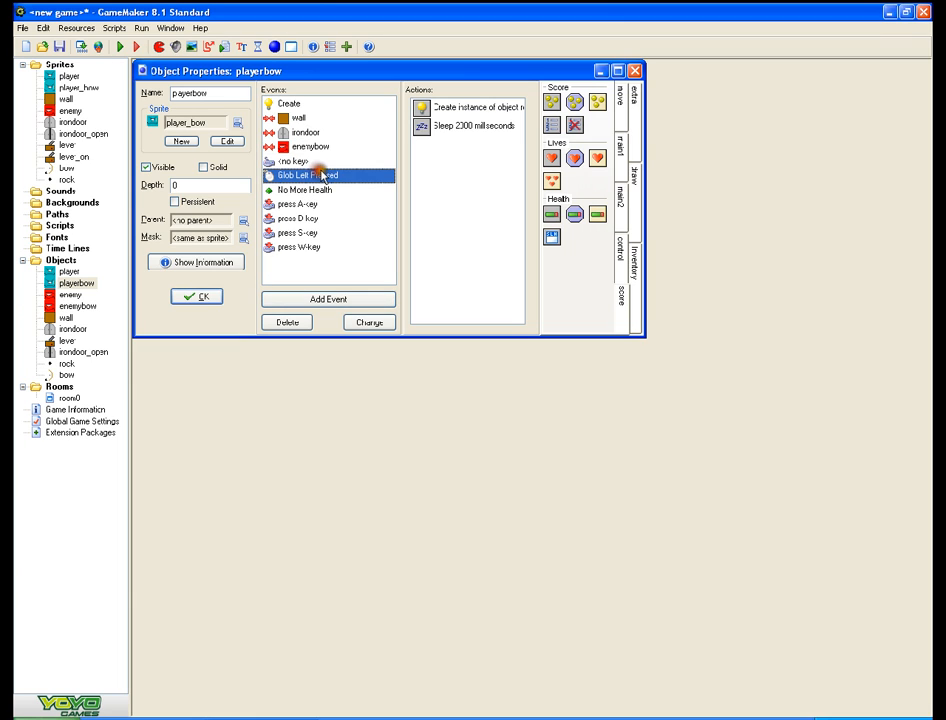
pyautogui.rightClick(440, 139)
pyautogui.click(470, 205)
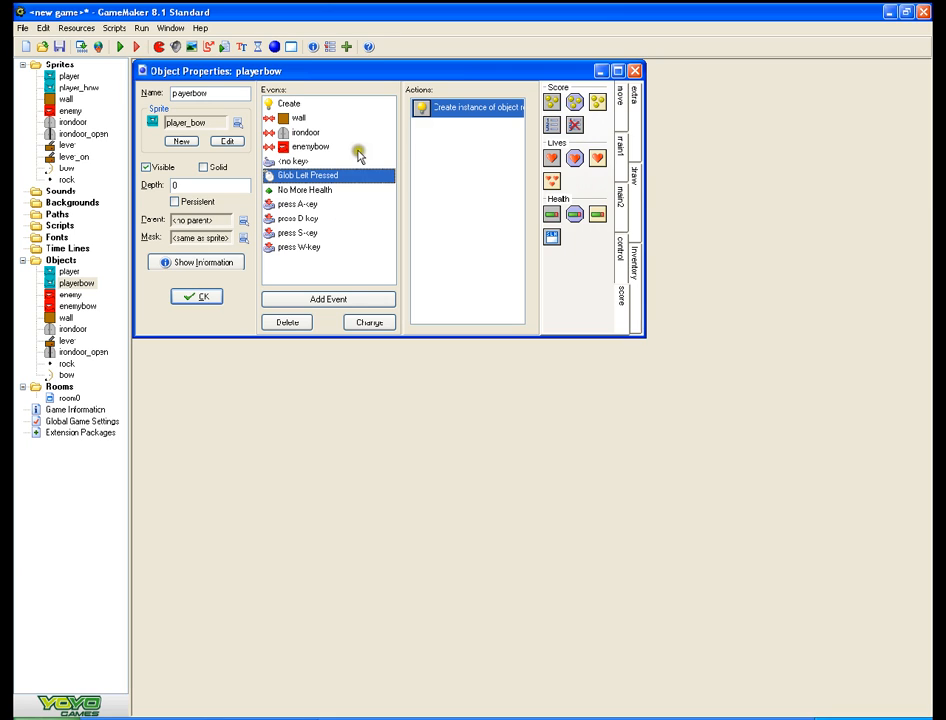
# - Check the actions in playerbow's No More Health, global left pressed and enemybow collision events, and accept the object's changes
pyautogui.click(348, 189)
pyautogui.click(328, 176)
pyautogui.click(323, 147)
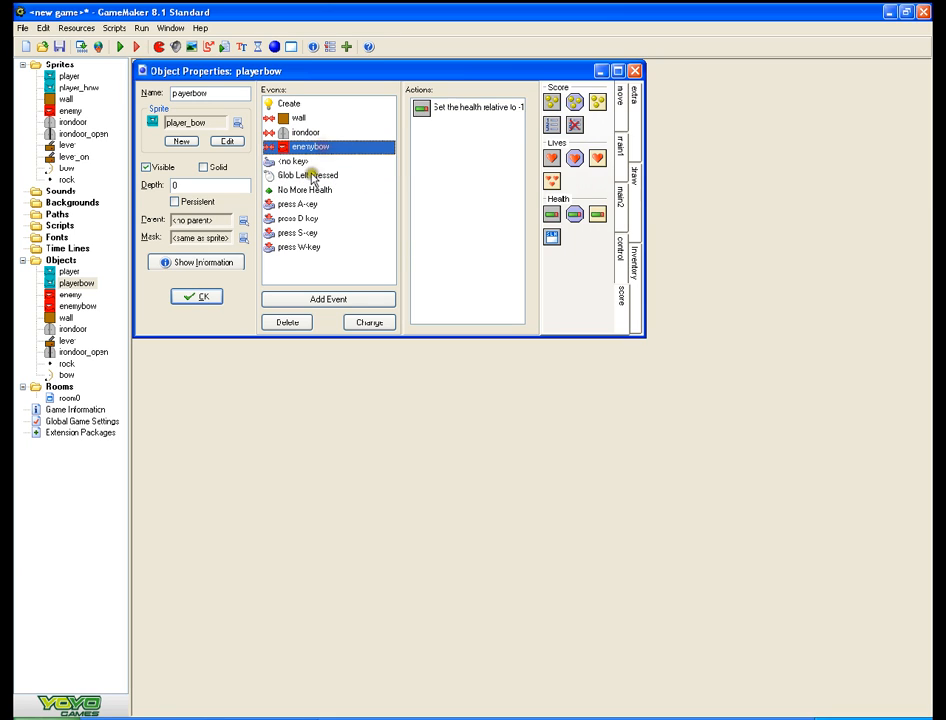
pyautogui.click(312, 175)
pyautogui.click(192, 297)
# - Delete the wall block at x 416, y 320 in room0 to widen the opening above the bow, and save the room
pyautogui.doubleClick(68, 397)
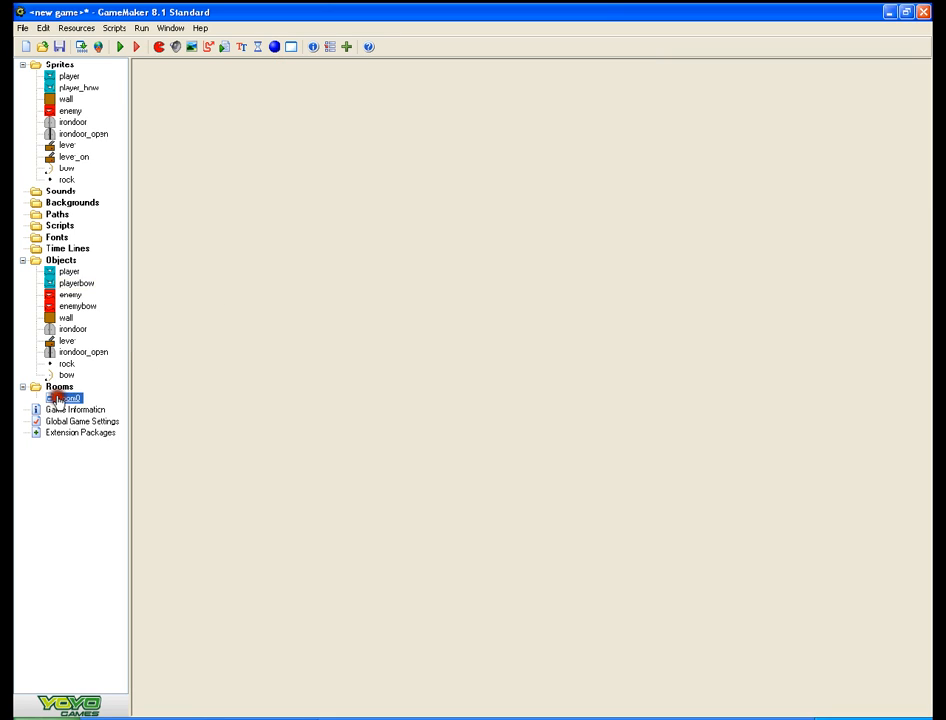
pyautogui.rightClick(640, 360)
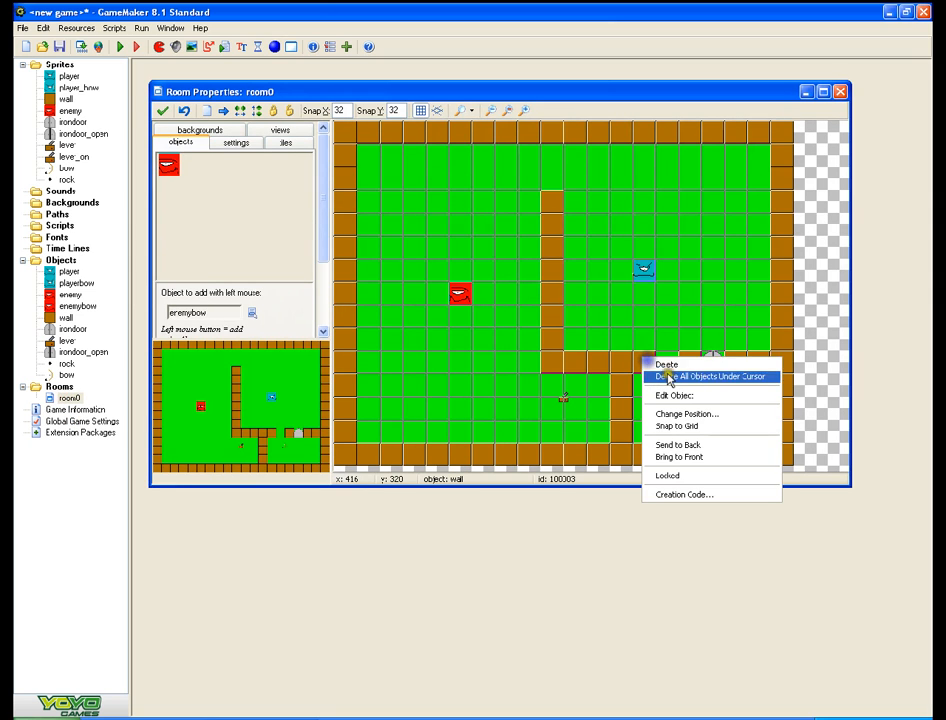
pyautogui.click(675, 378)
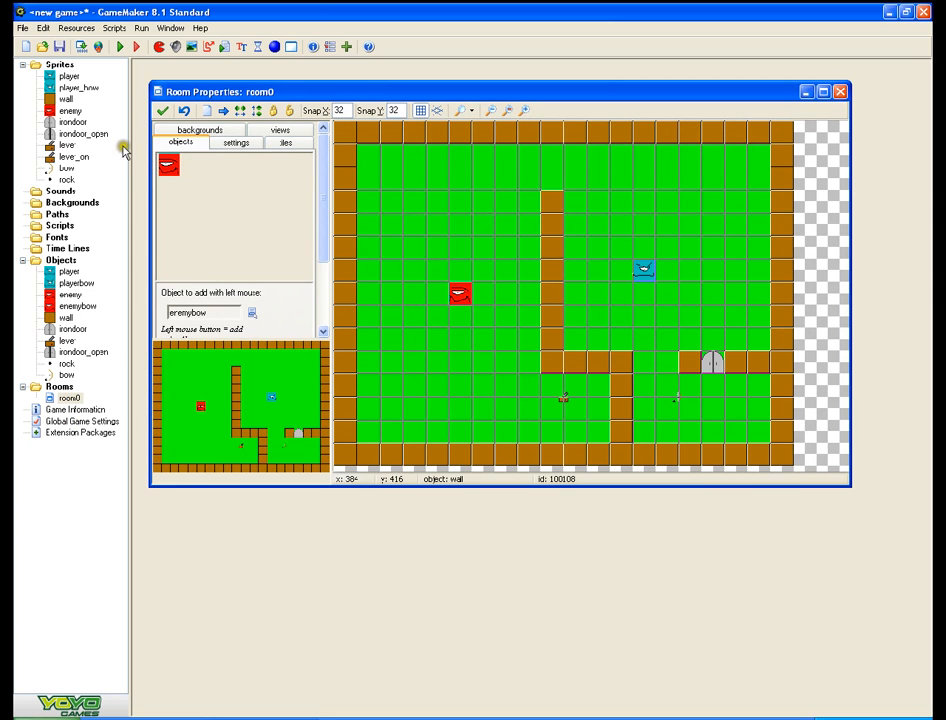
pyautogui.click(160, 112)
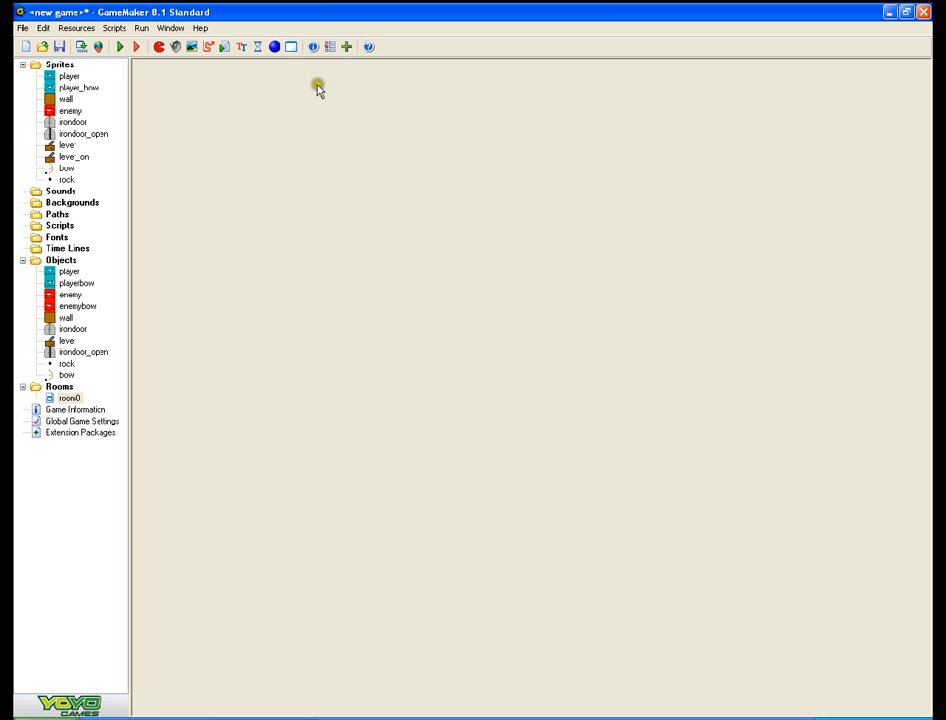
# - Add a Set Score action with value 0 to playerbow's Create event and order it before the score caption action
pyautogui.doubleClick(70, 283)
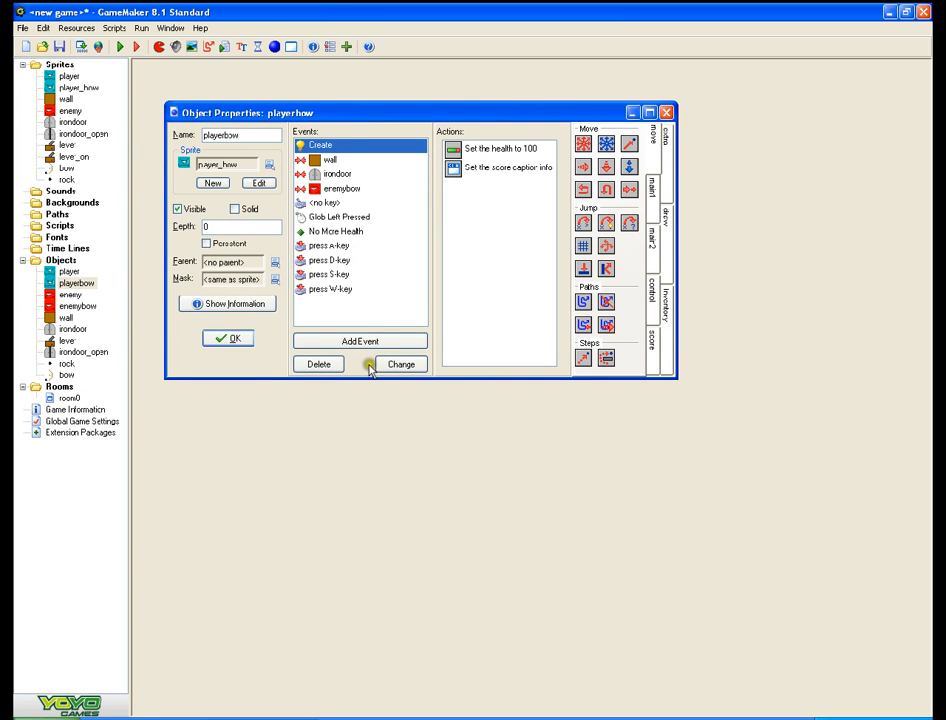
pyautogui.click(652, 186)
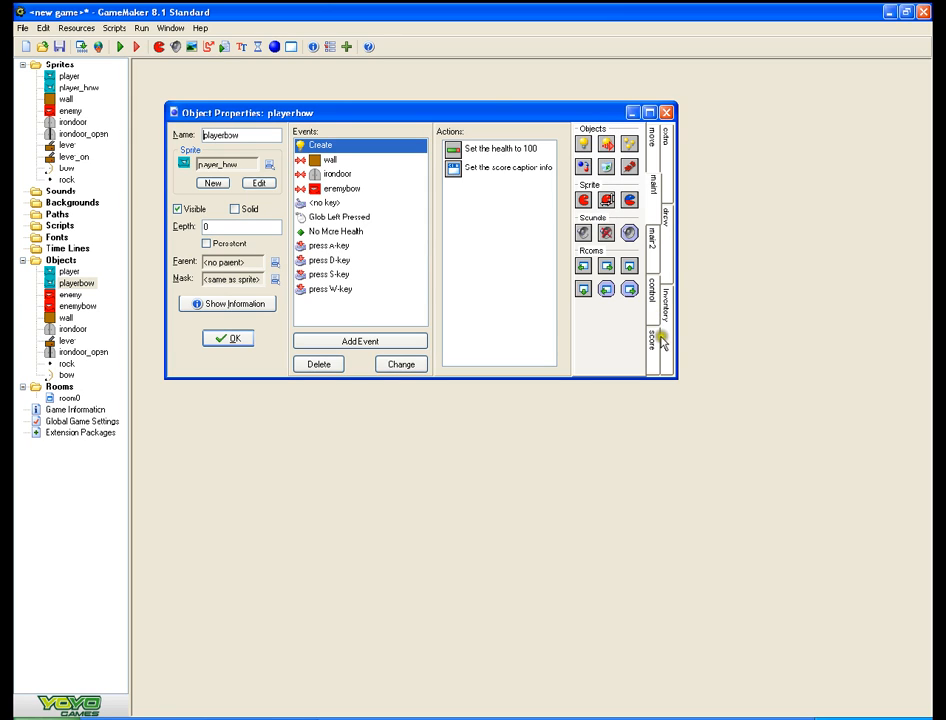
pyautogui.click(651, 337)
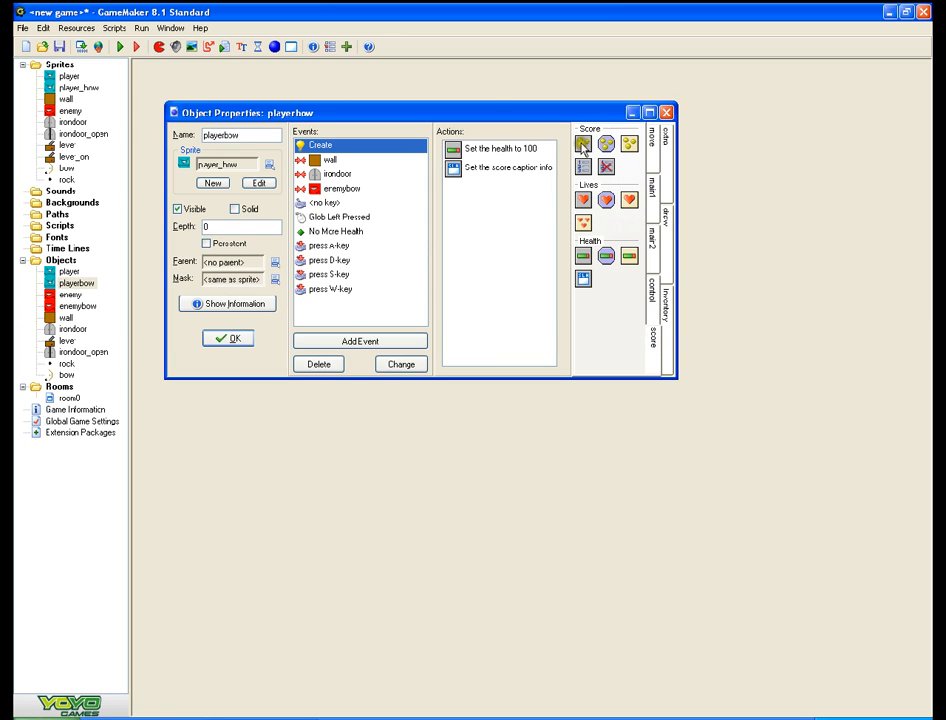
pyautogui.moveTo(584, 146); pyautogui.dragTo(495, 195)
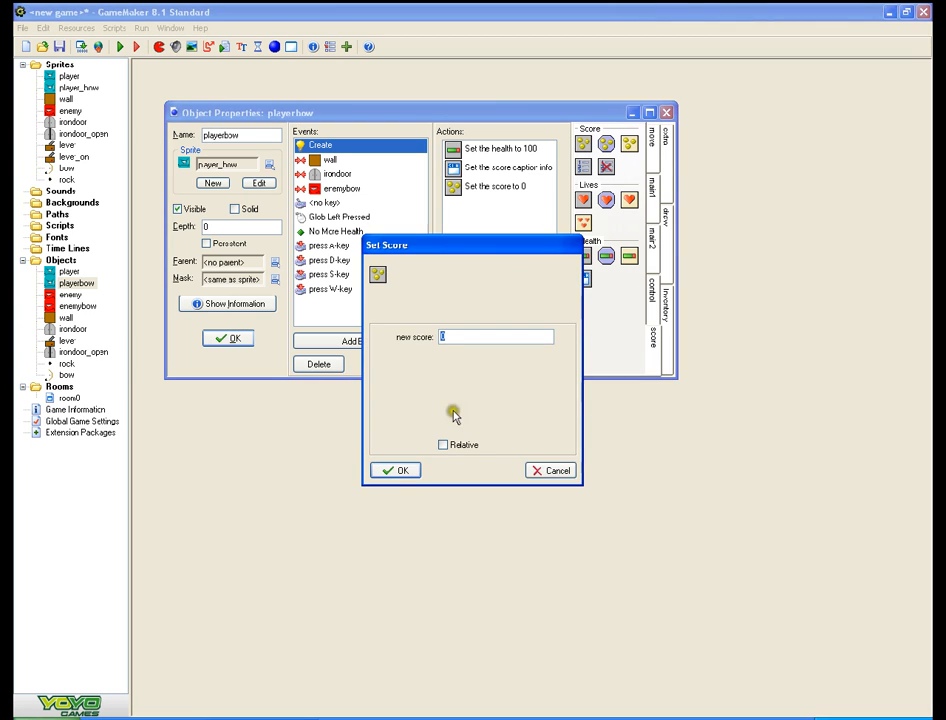
pyautogui.click(401, 467)
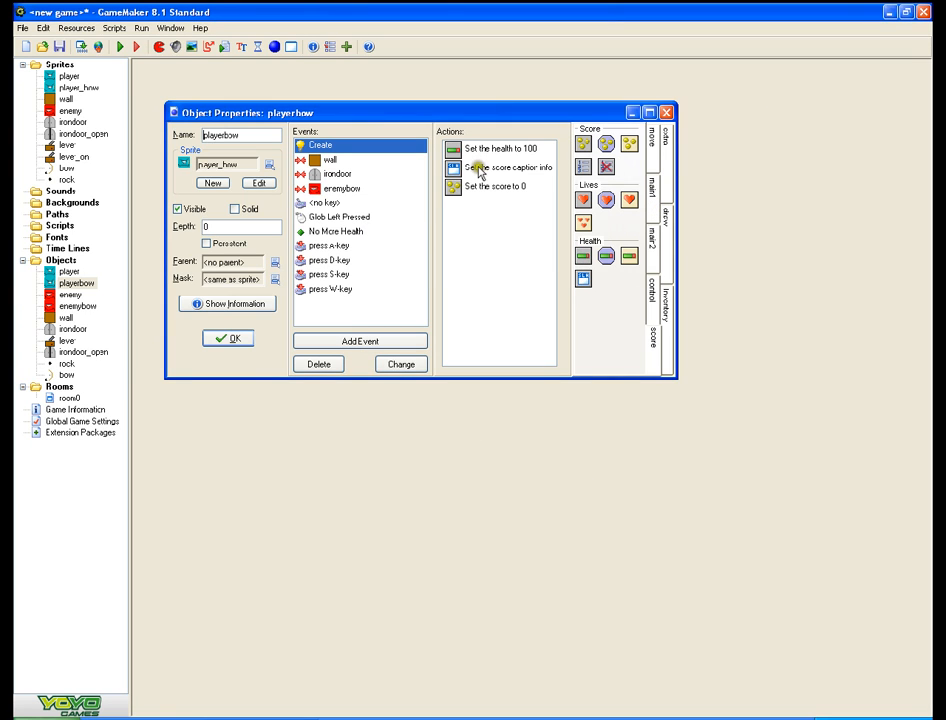
pyautogui.moveTo(477, 169); pyautogui.dragTo(475, 224)
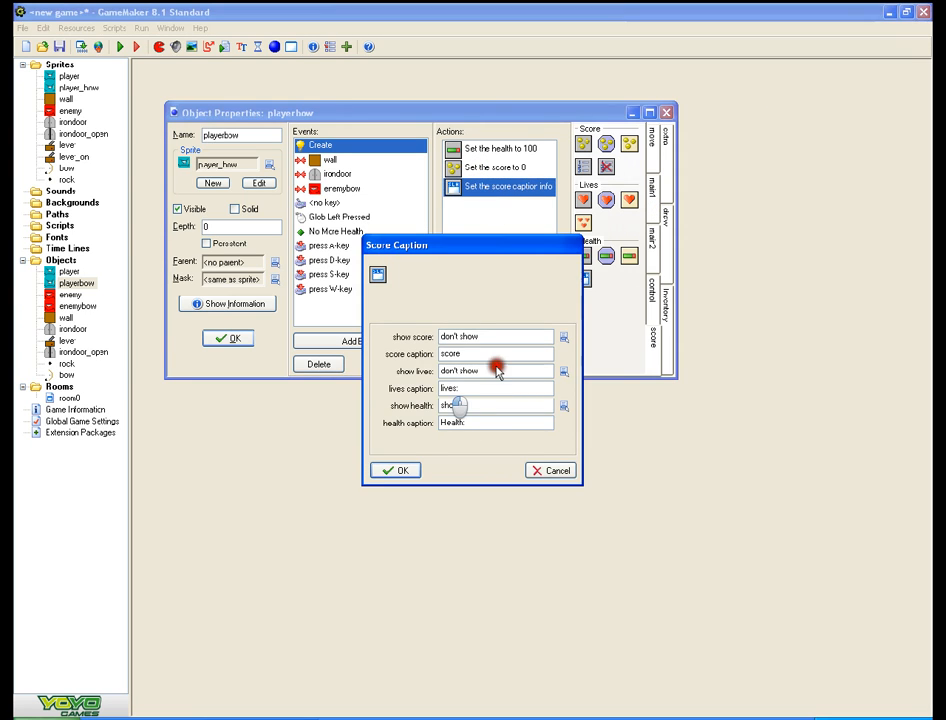
# - Show the score in the playerbow Create event's score caption, label it "Coins", and close the object
pyautogui.click(562, 337)
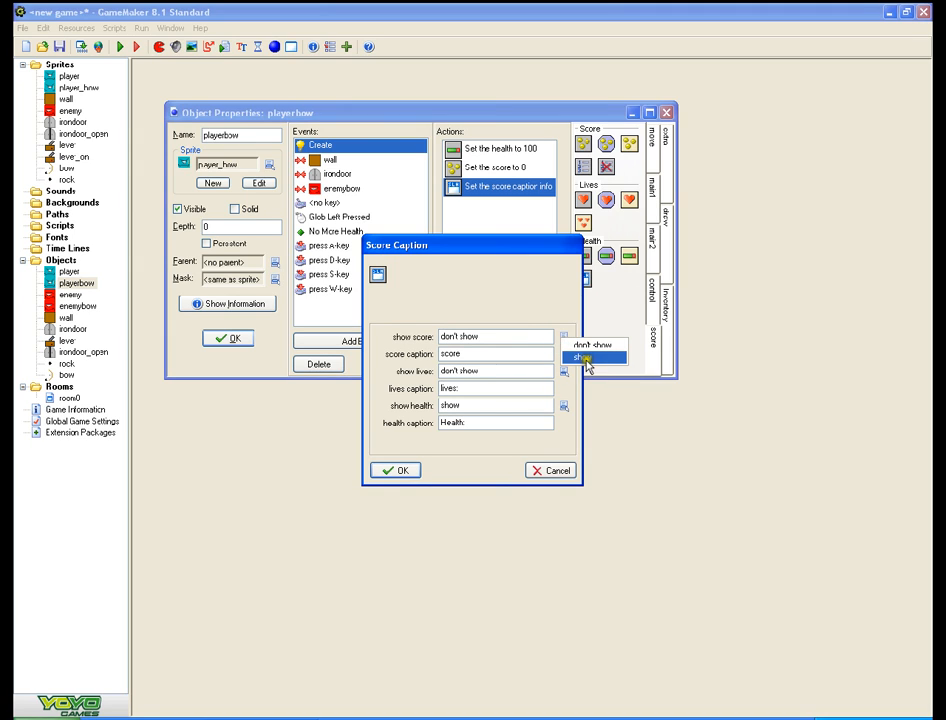
pyautogui.click(583, 360)
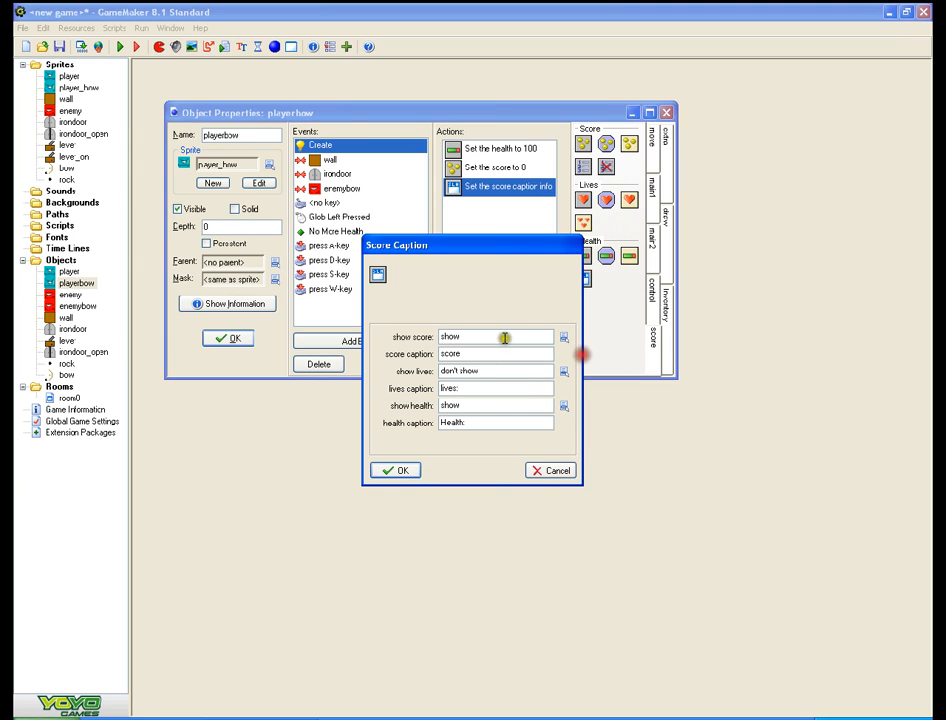
pyautogui.doubleClick(452, 354)
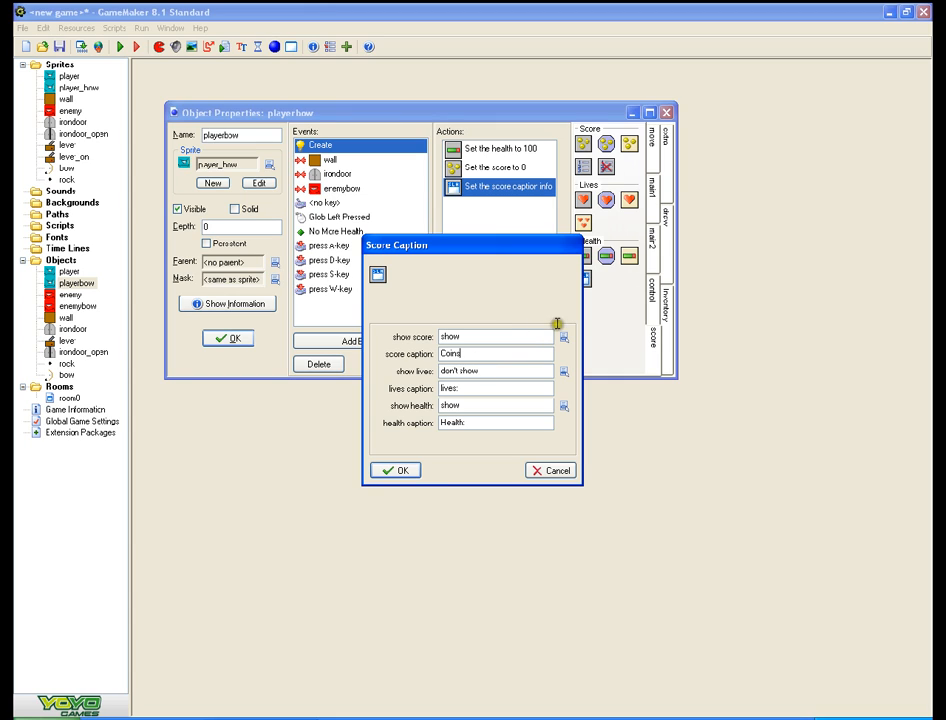
pyautogui.click(397, 471)
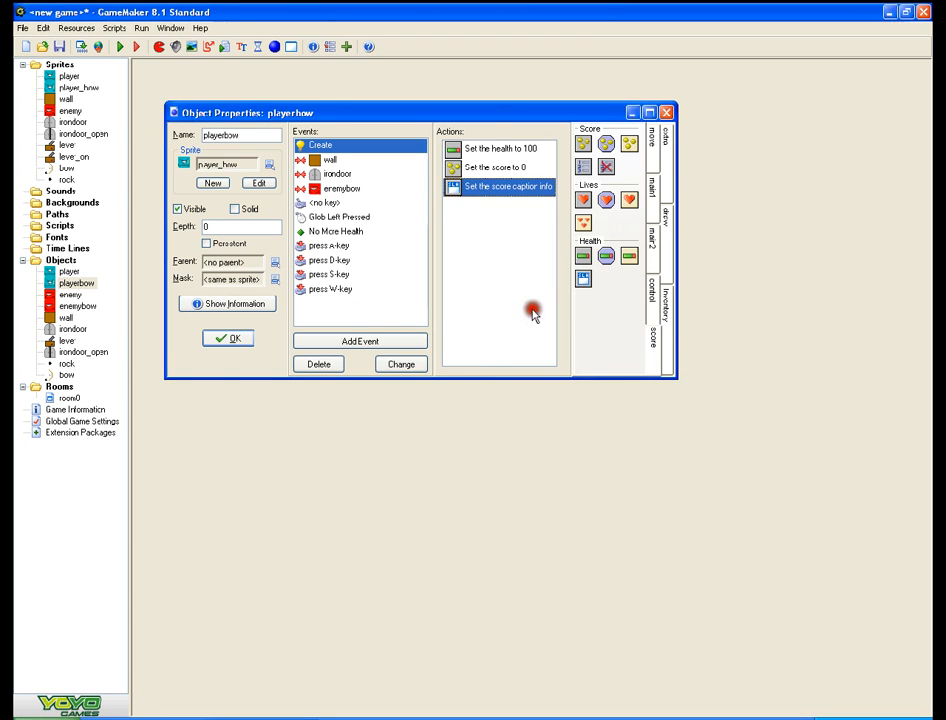
pyautogui.click(340, 188)
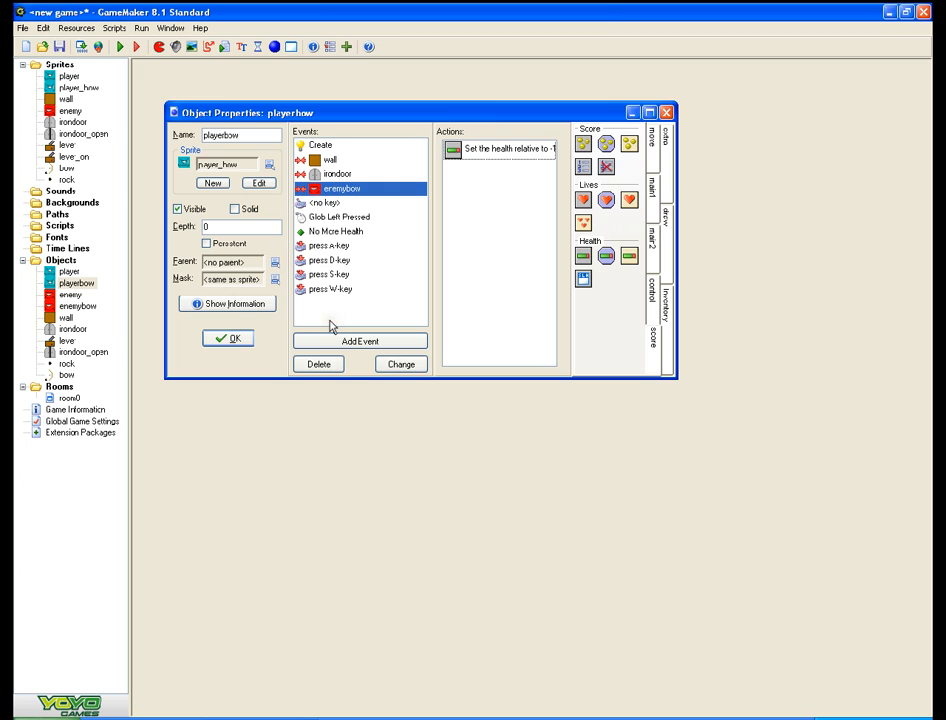
pyautogui.click(234, 338)
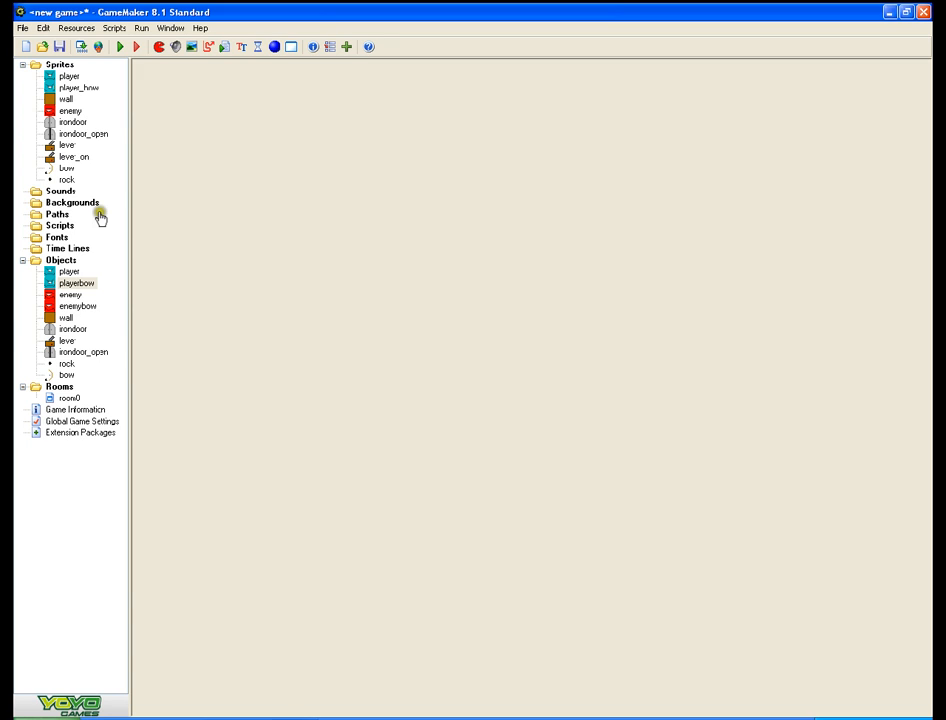
# - Create a new sprite named coin and add a blank 32 x 32 image opened for editing
pyautogui.rightClick(62, 64)
pyautogui.click(112, 71)
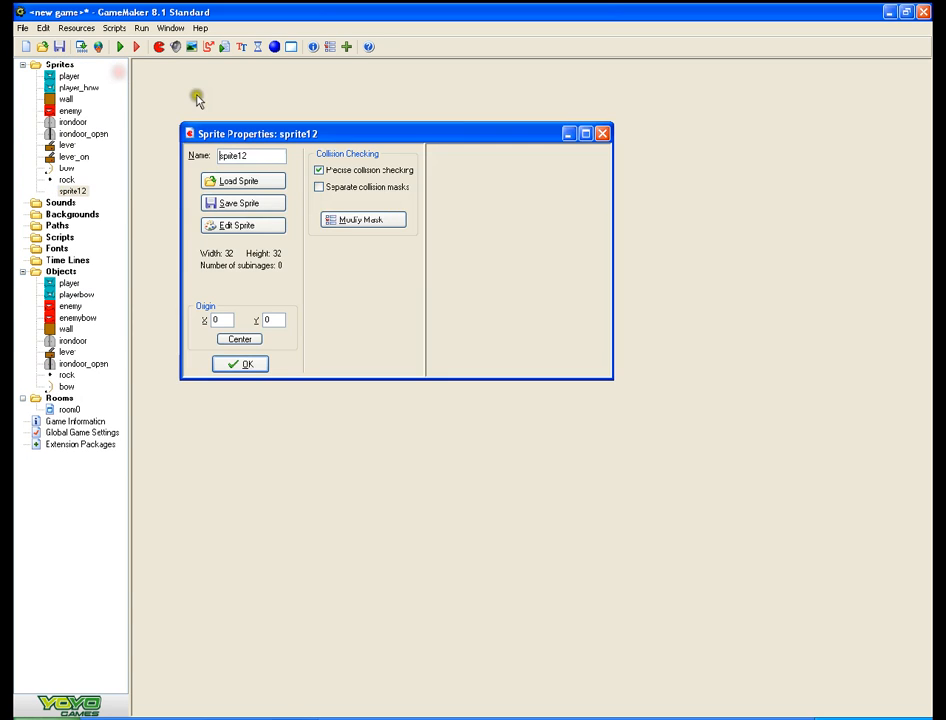
pyautogui.doubleClick(262, 155)
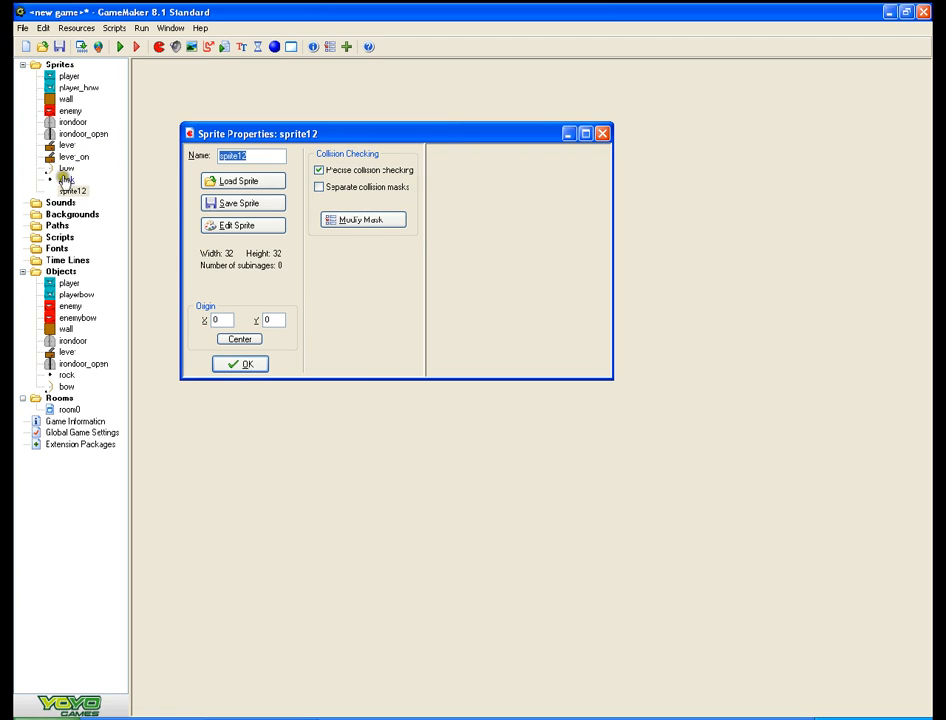
pyautogui.press('BackSpace')
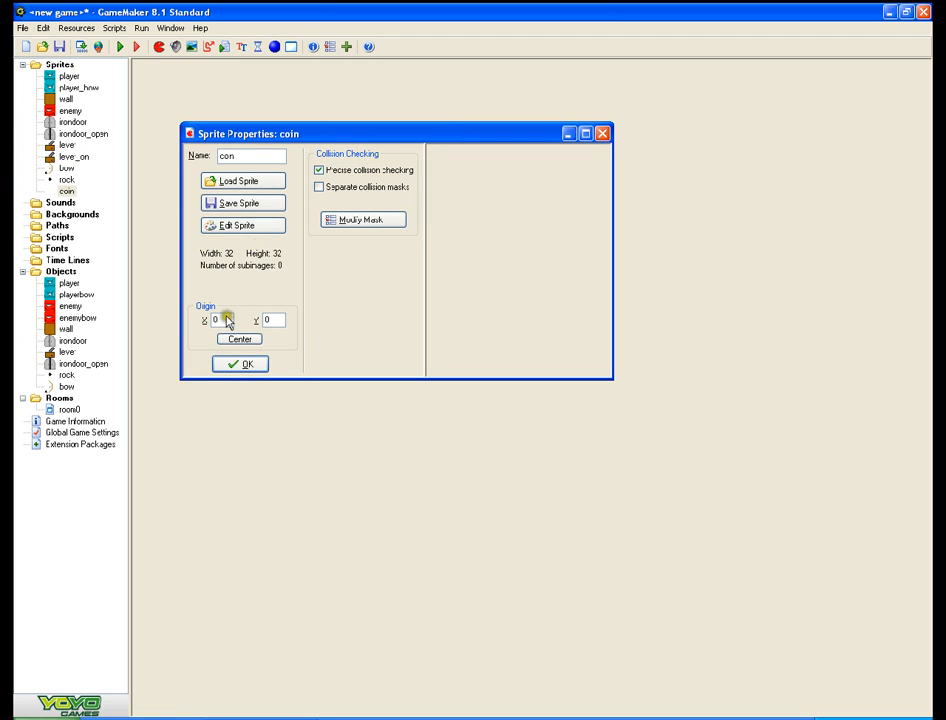
pyautogui.click(244, 225)
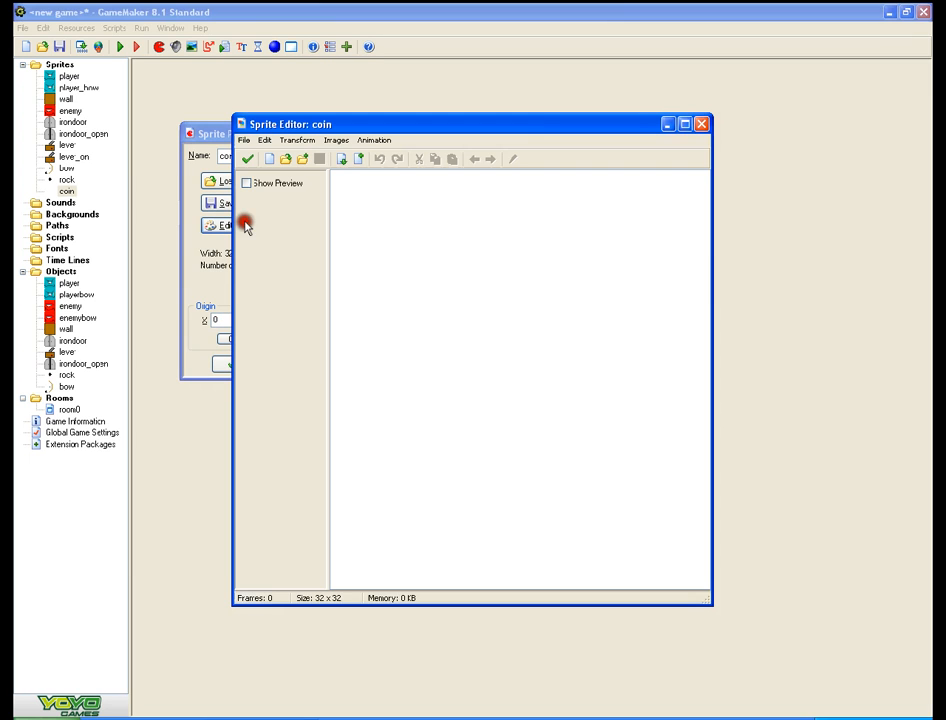
pyautogui.click(357, 158)
pyautogui.doubleClick(364, 189)
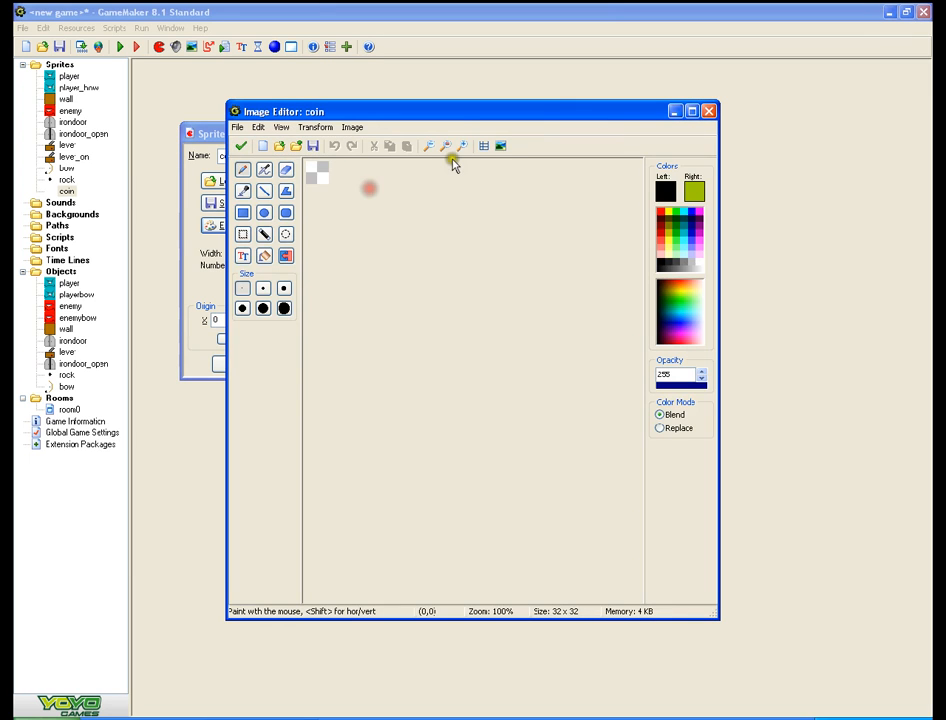
# - Draw a yellow-filled ellipse with a black outline, about 22 by 30 pixels, from the image's upper-left corner
pyautogui.click(460, 146)
pyautogui.click(460, 146)
pyautogui.click(460, 146)
pyautogui.click(460, 146)
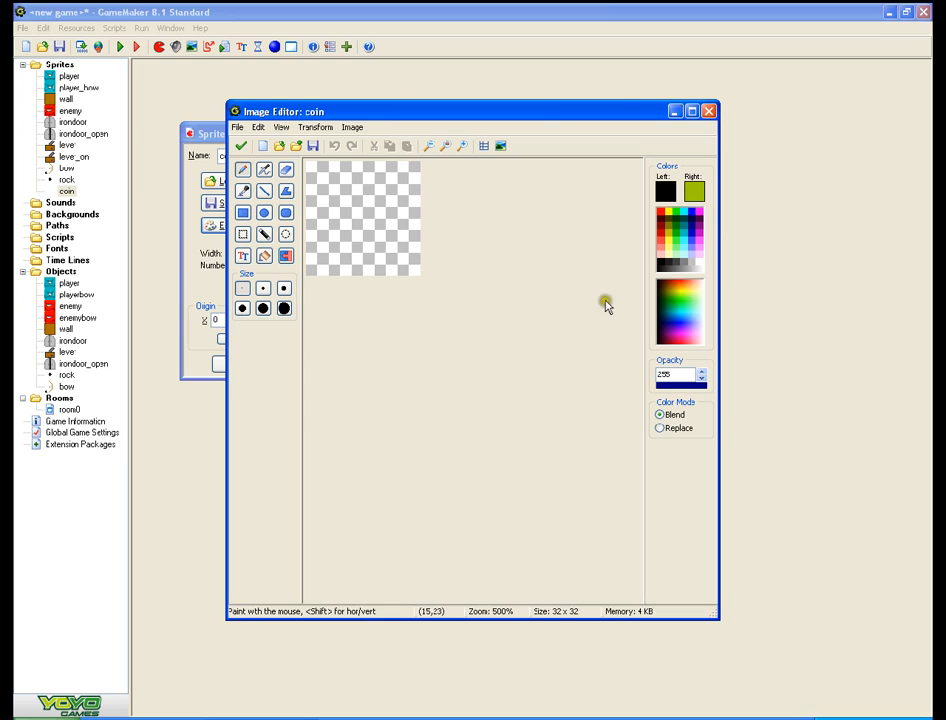
pyautogui.click(673, 211)
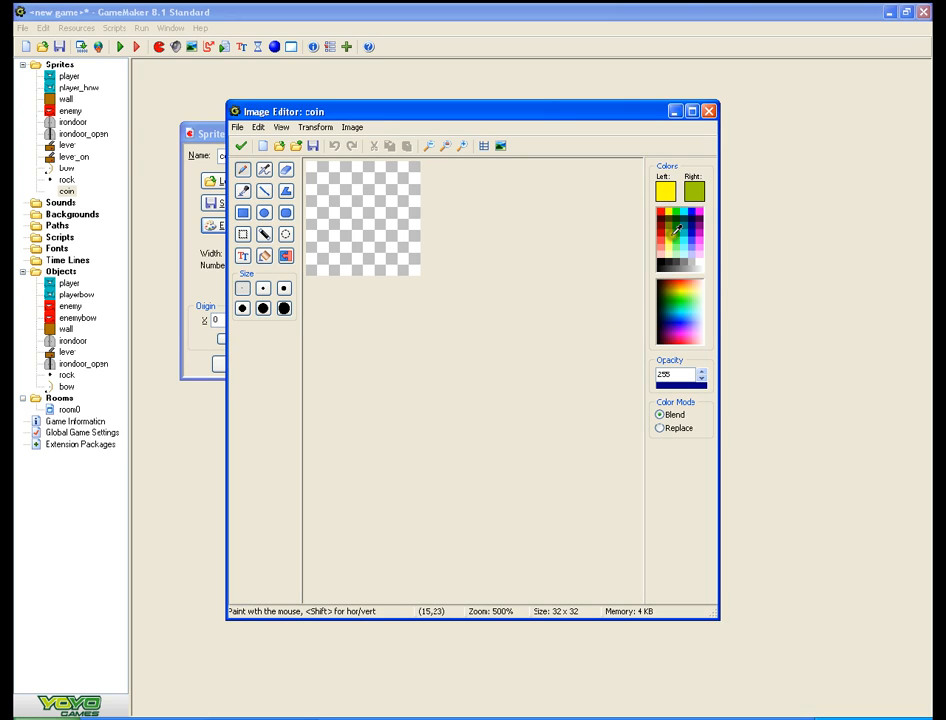
pyautogui.click(659, 263)
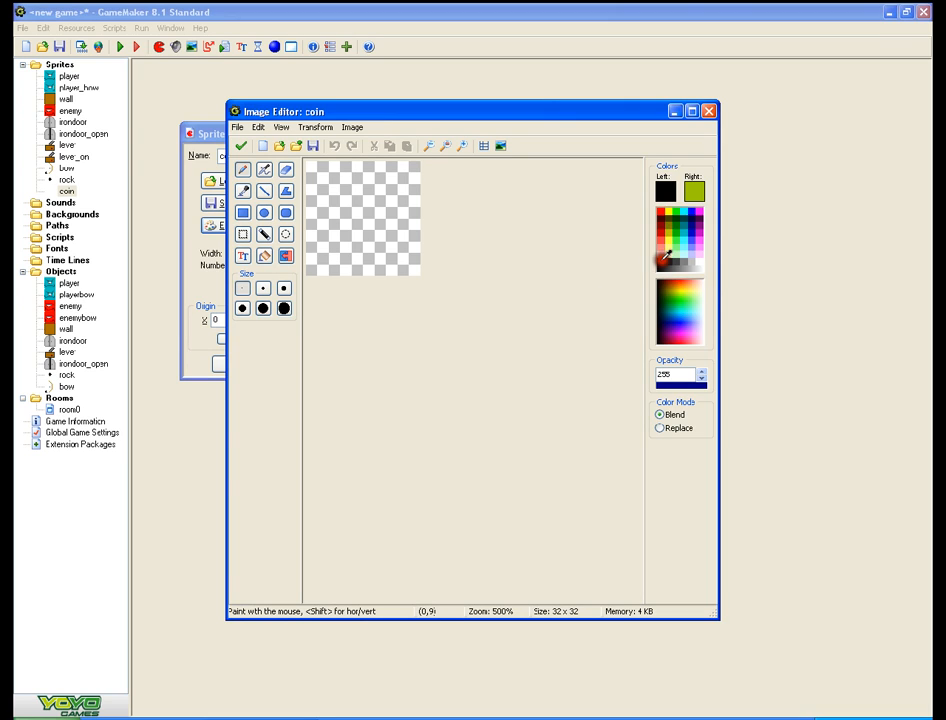
pyautogui.rightClick(673, 211)
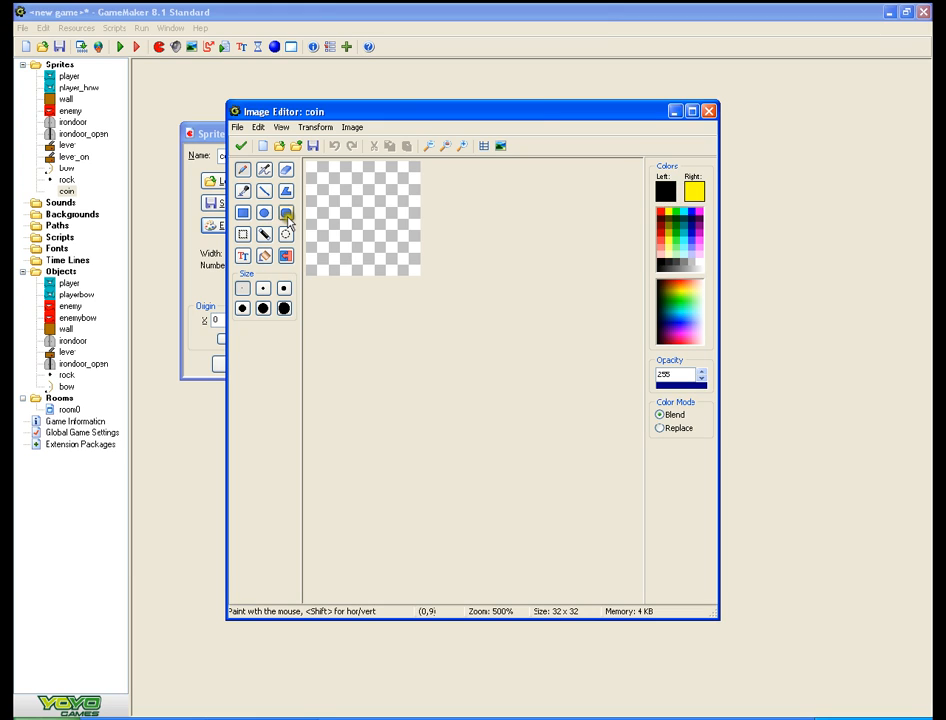
pyautogui.click(265, 212)
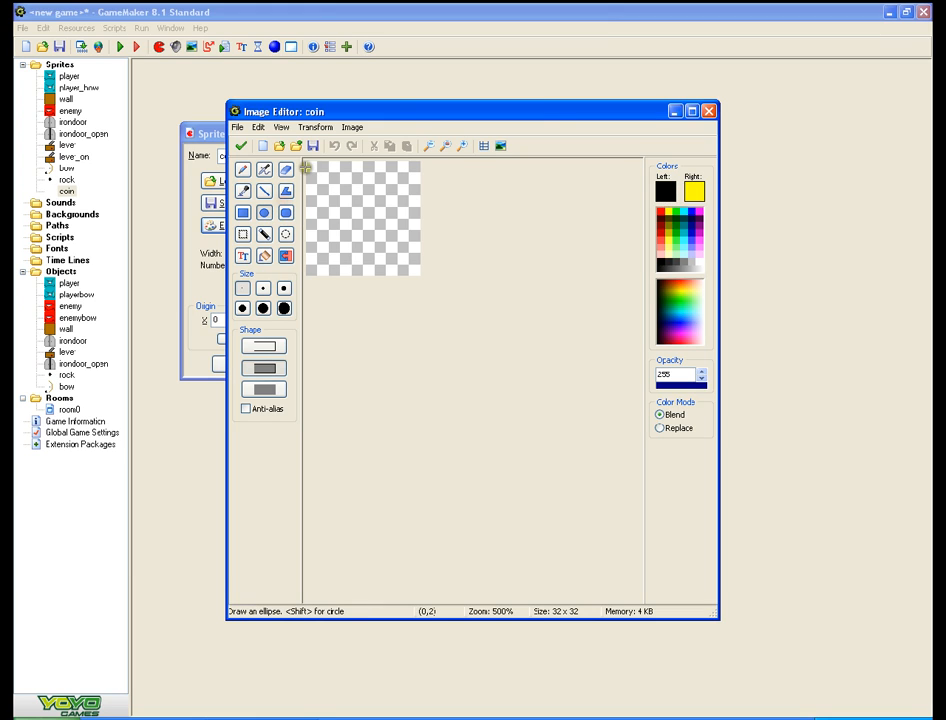
pyautogui.moveTo(306, 162); pyautogui.dragTo(384, 269)
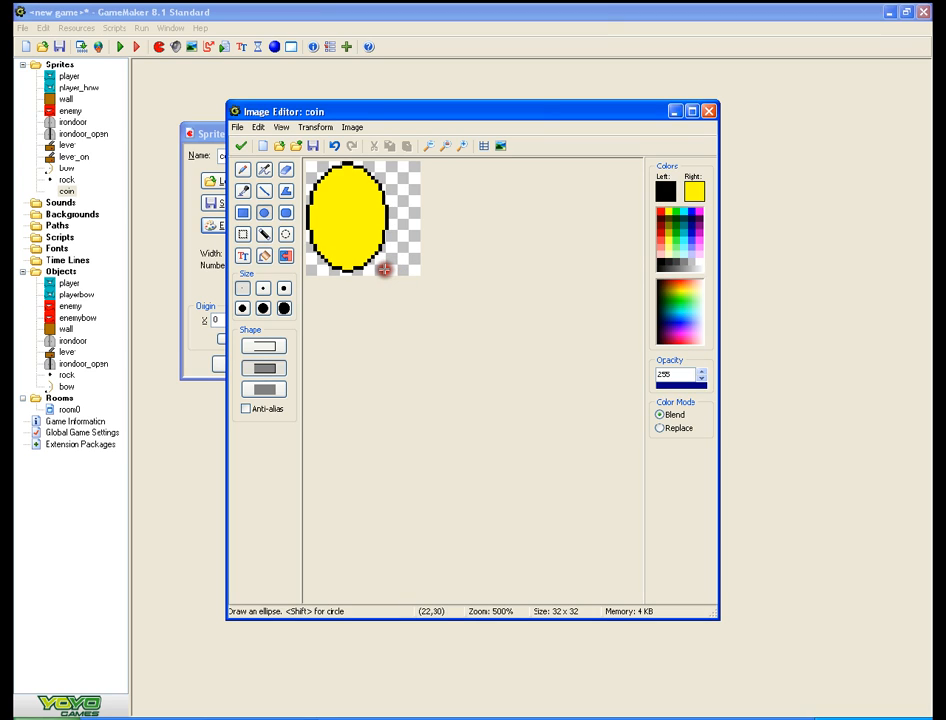
# - Select the drawn ellipse, move it to the middle of the image, and save the coin sprite
pyautogui.click(242, 233)
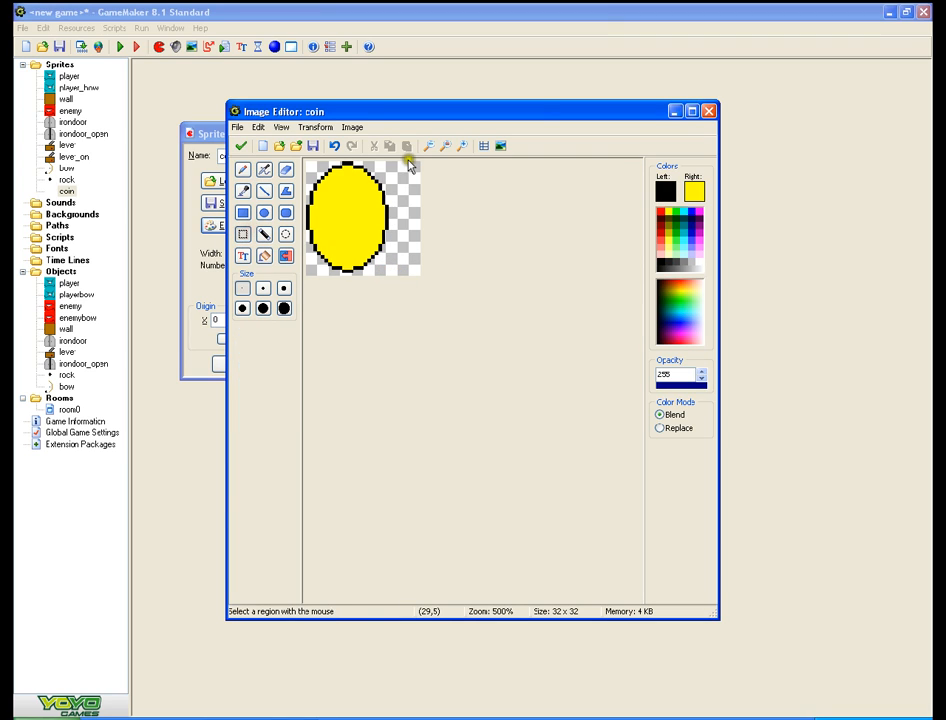
pyautogui.moveTo(413, 162); pyautogui.dragTo(287, 258)
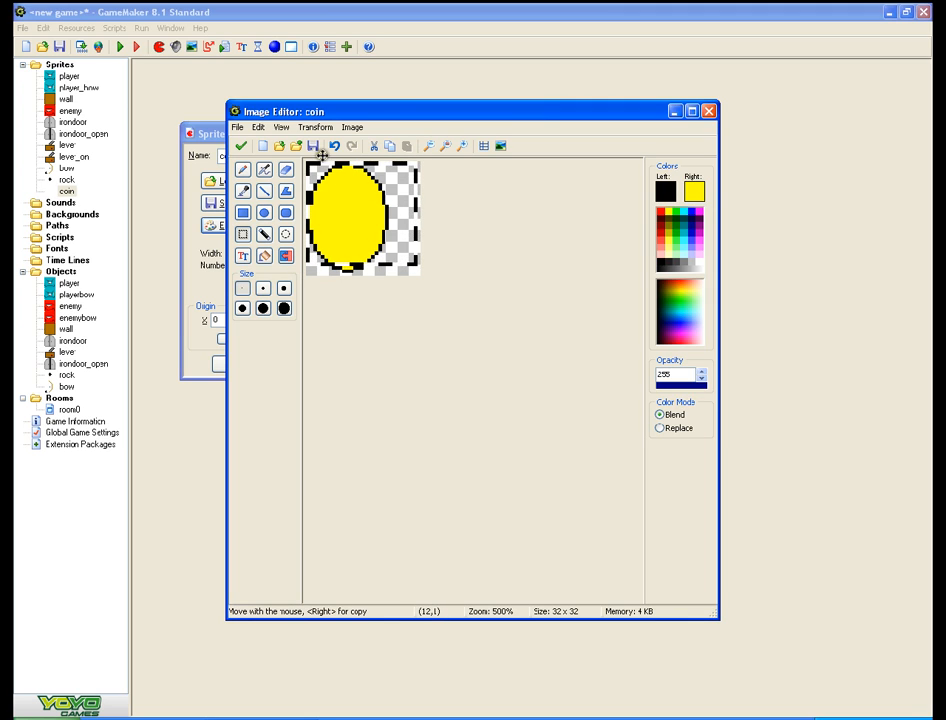
pyautogui.click(420, 163)
pyautogui.moveTo(420, 163); pyautogui.dragTo(285, 288)
pyautogui.moveTo(370, 204)
pyautogui.mouseDown()
pyautogui.moveTo(380, 205)
pyautogui.moveTo(368, 208)
pyautogui.mouseUp()
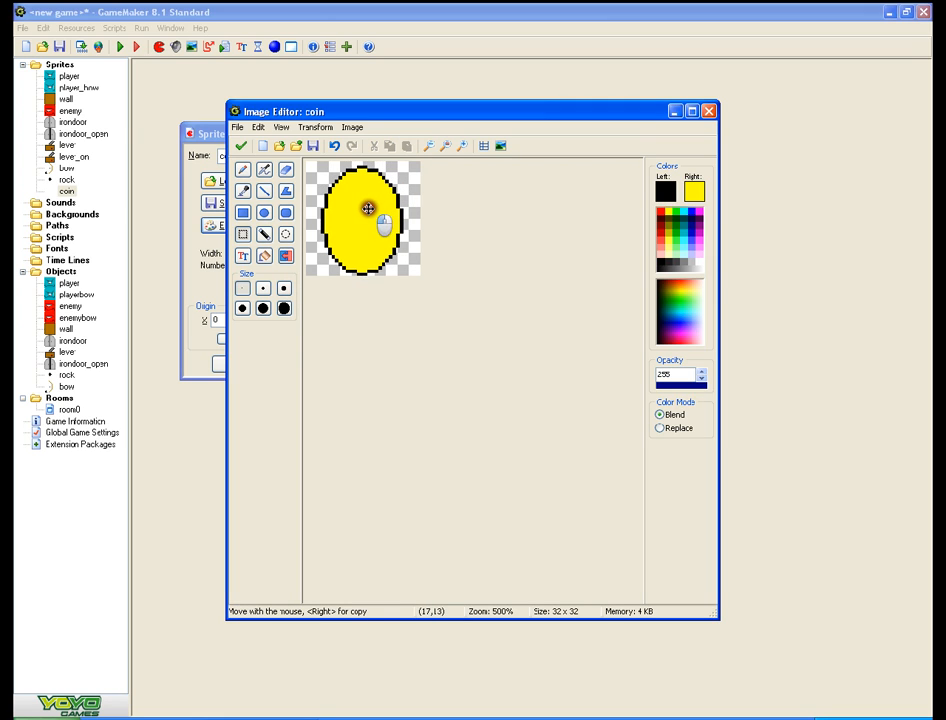
pyautogui.click(241, 146)
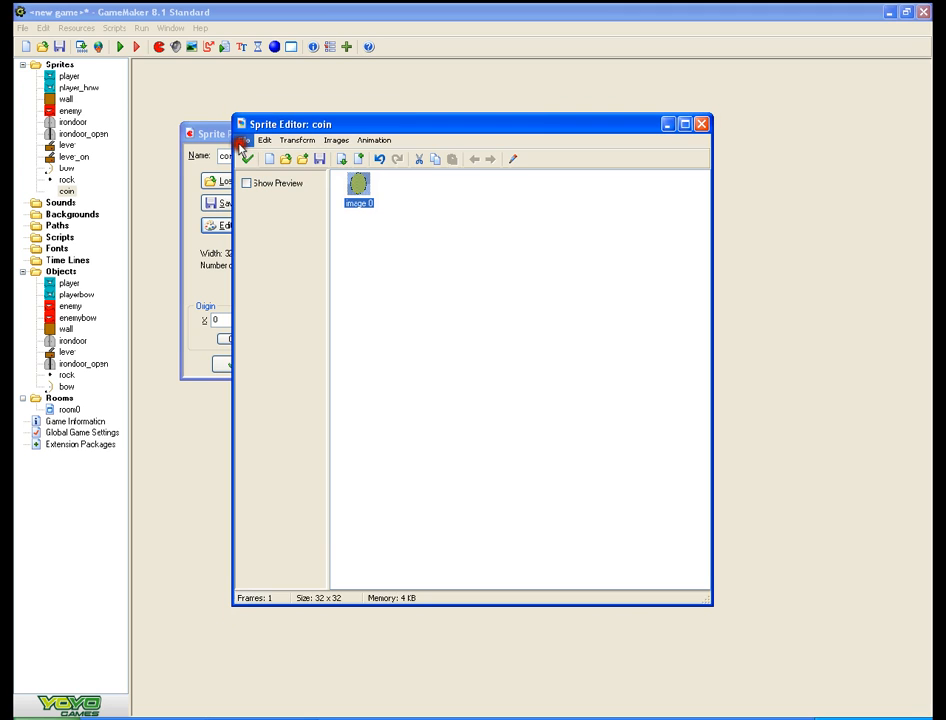
pyautogui.click(247, 158)
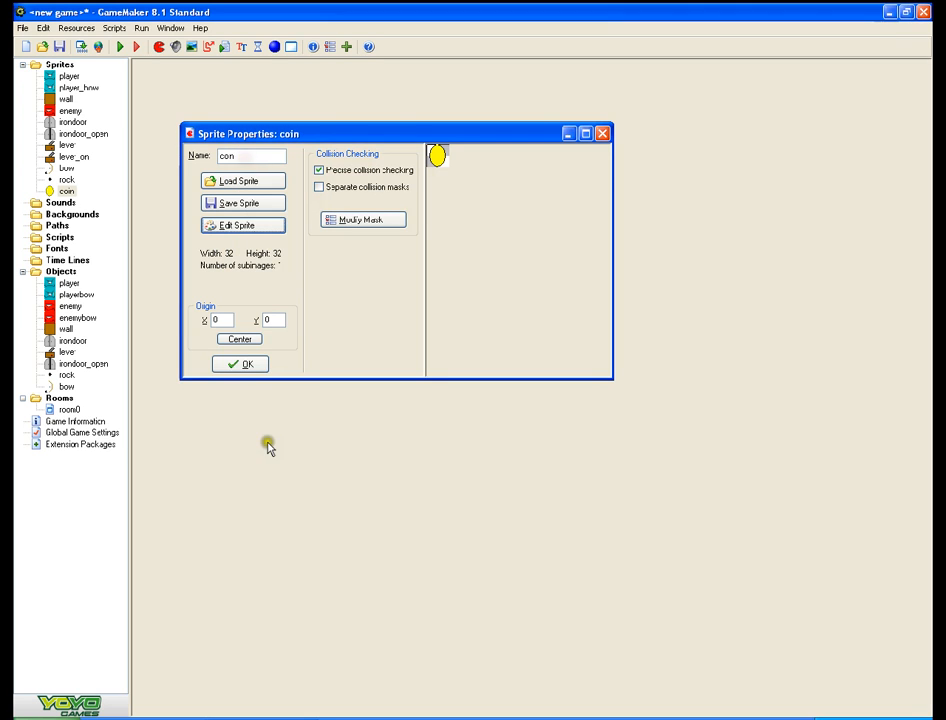
pyautogui.click(226, 368)
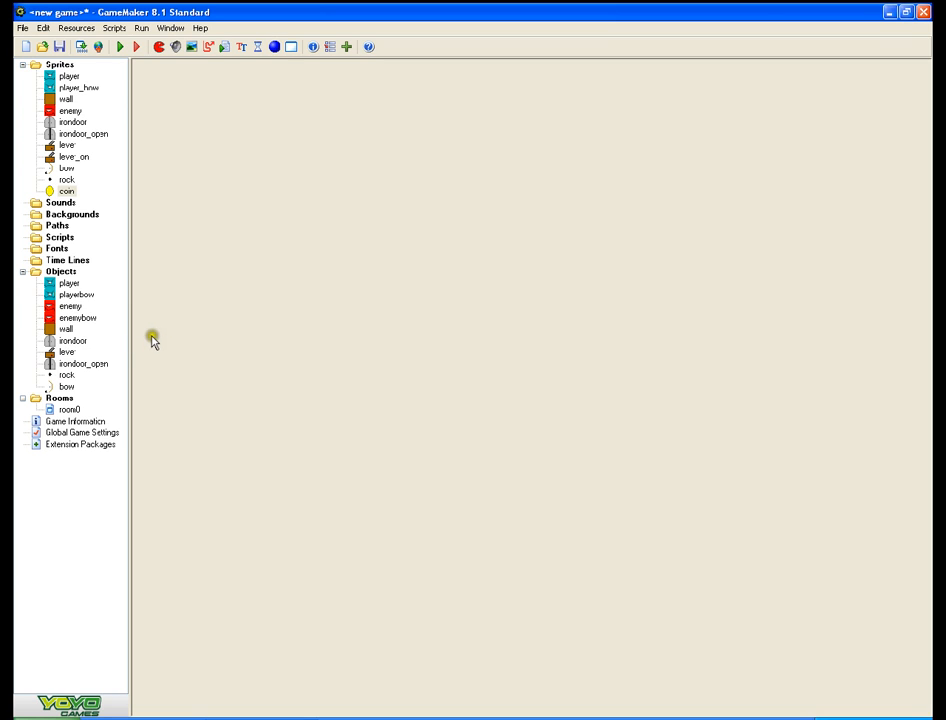
# - Create a new object named coin and assign the coin sprite to it
pyautogui.rightClick(58, 272)
pyautogui.click(88, 281)
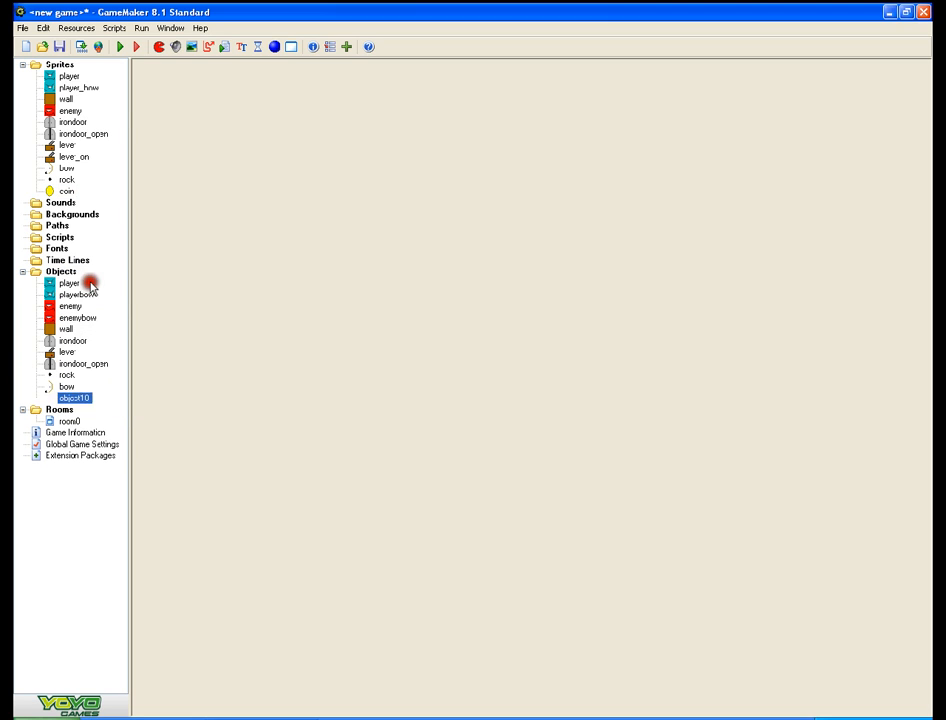
pyautogui.click(274, 209)
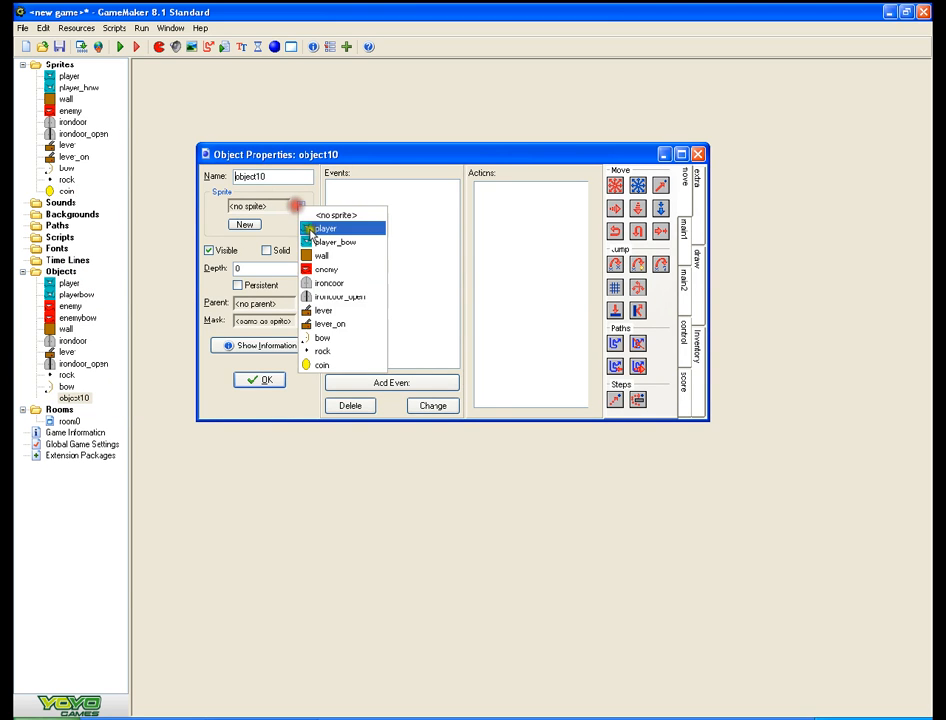
pyautogui.click(311, 363)
pyautogui.doubleClick(270, 176)
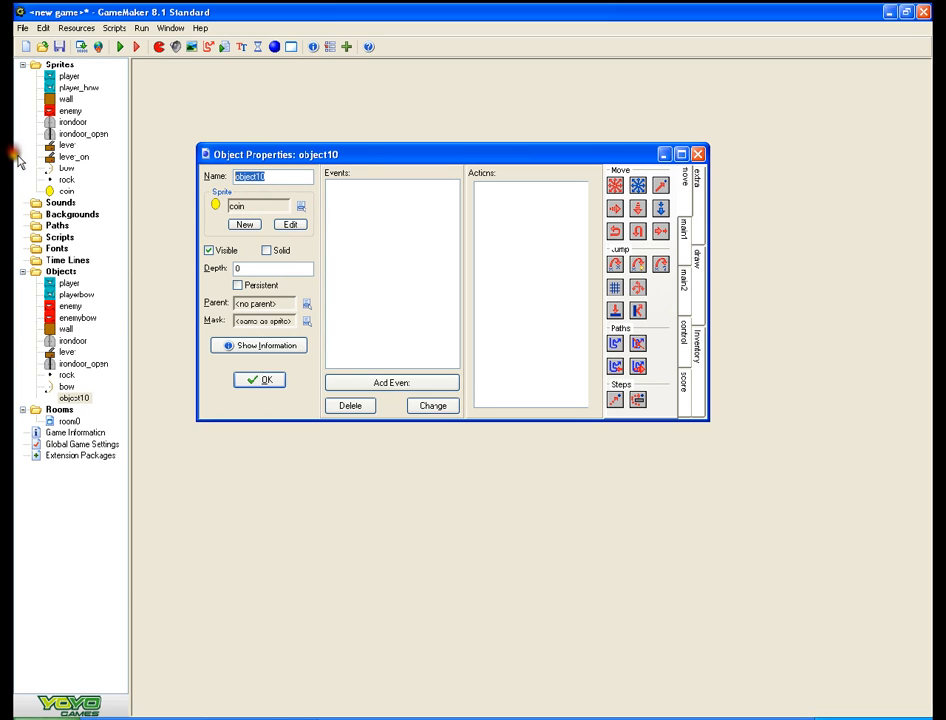
pyautogui.press('BackSpace')
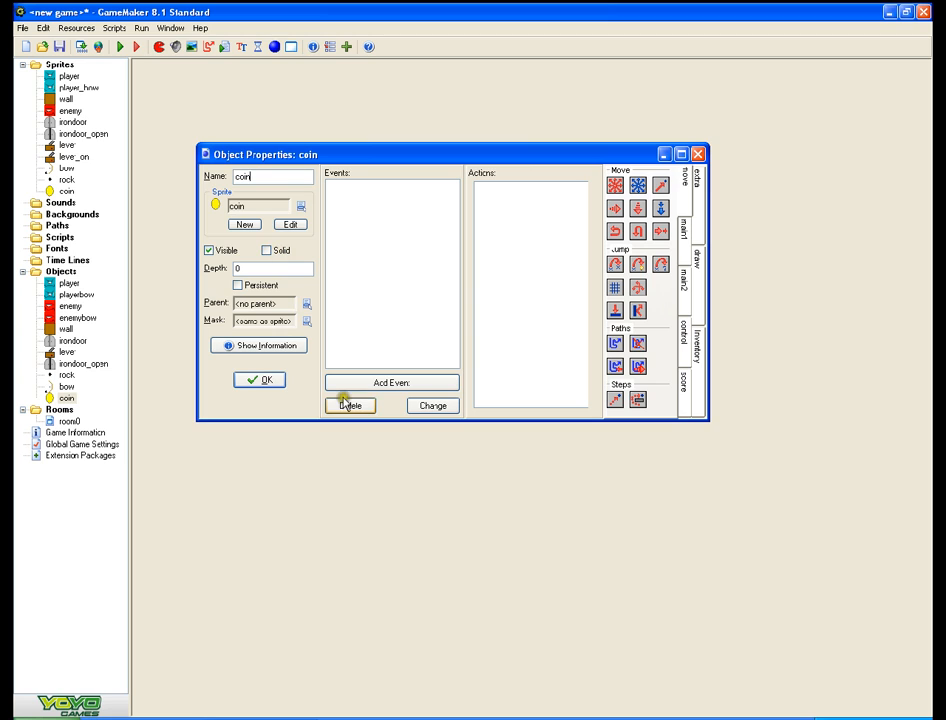
# - Add a collision event with playerbow to the coin object that destroys the instance
pyautogui.click(377, 382)
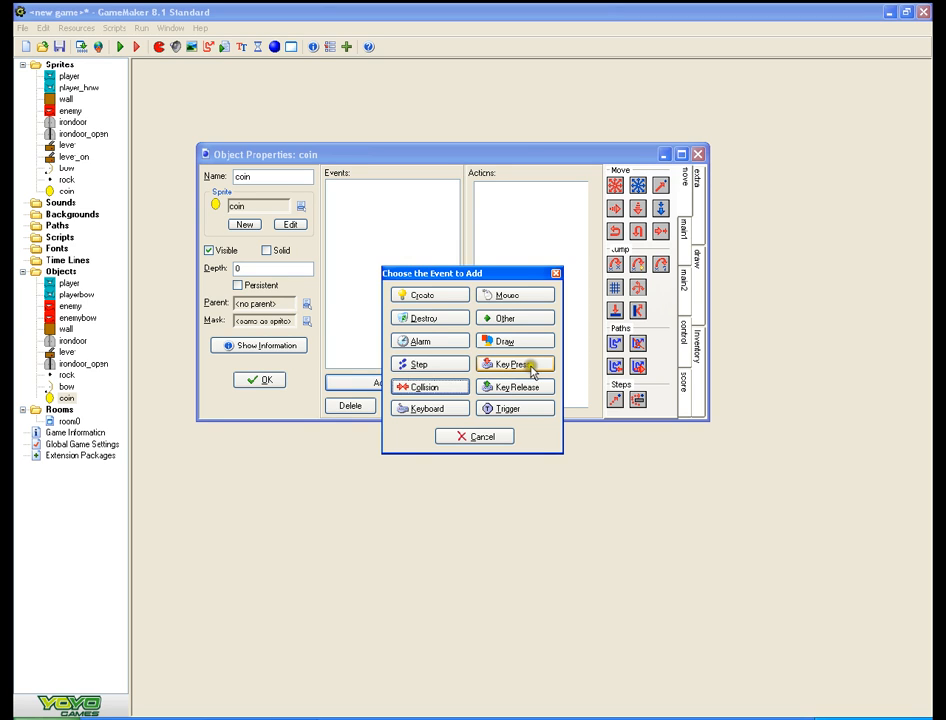
pyautogui.click(437, 393)
pyautogui.click(482, 413)
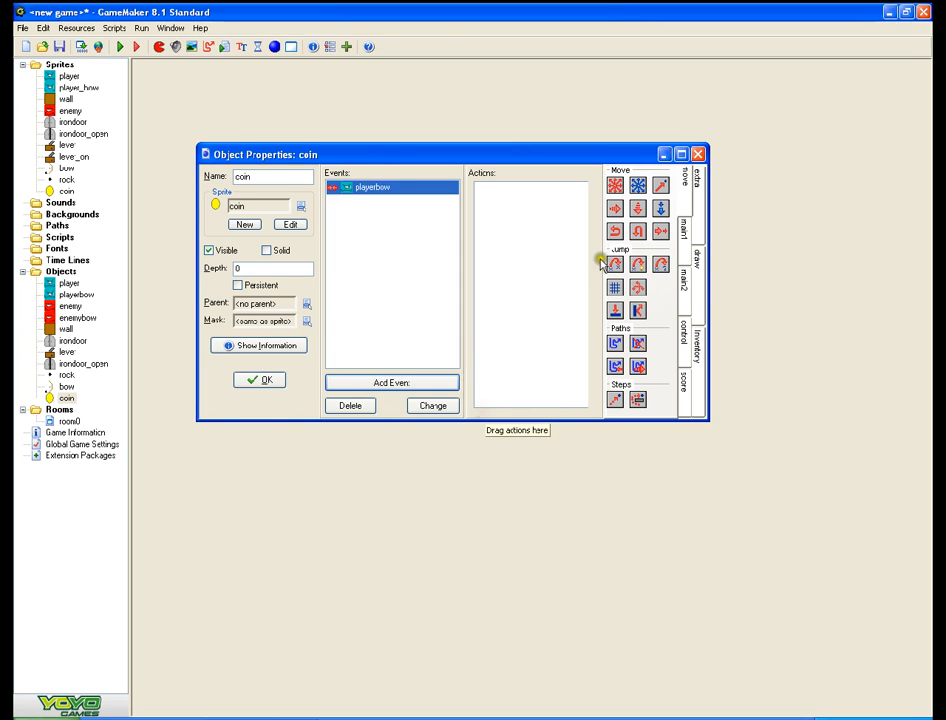
pyautogui.click(682, 250)
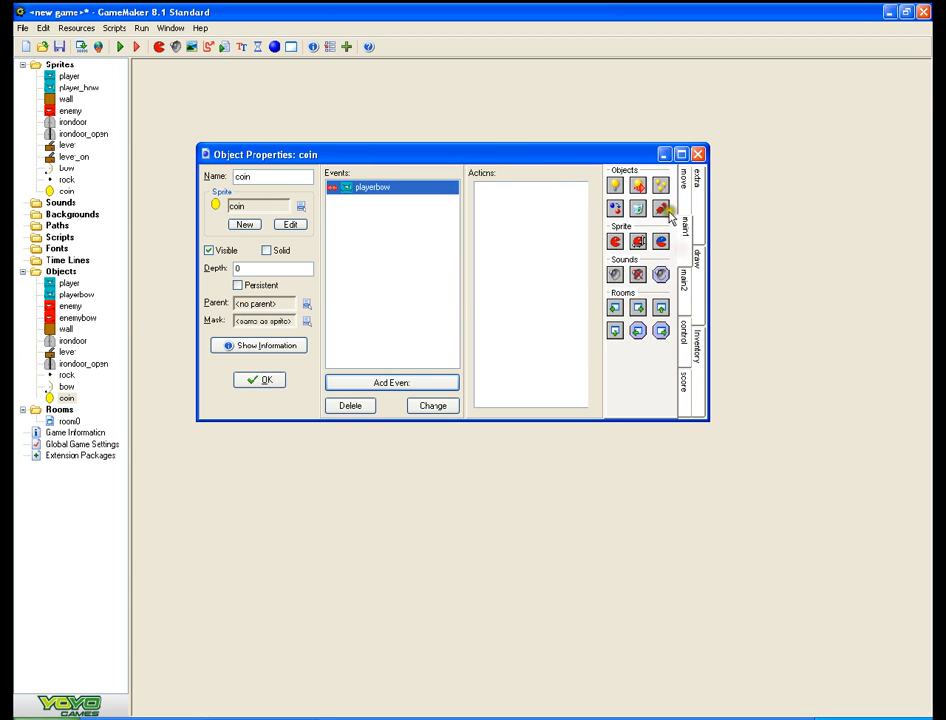
pyautogui.moveTo(615, 208); pyautogui.dragTo(530, 200)
pyautogui.click(394, 471)
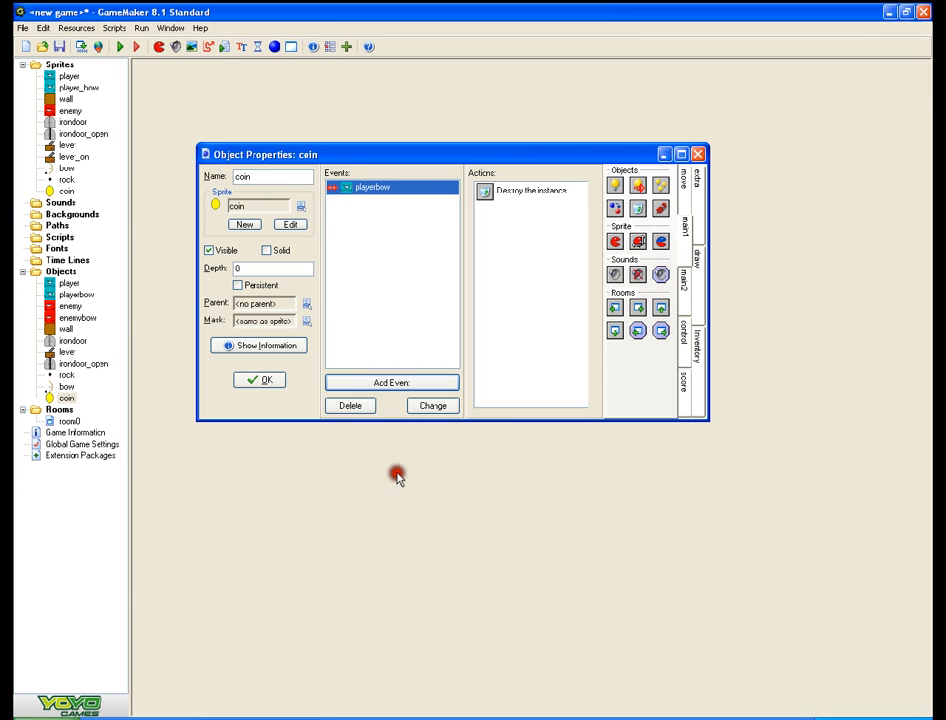
# - Add a collision event with player to the coin object that also destroys the instance
pyautogui.click(380, 382)
pyautogui.click(427, 386)
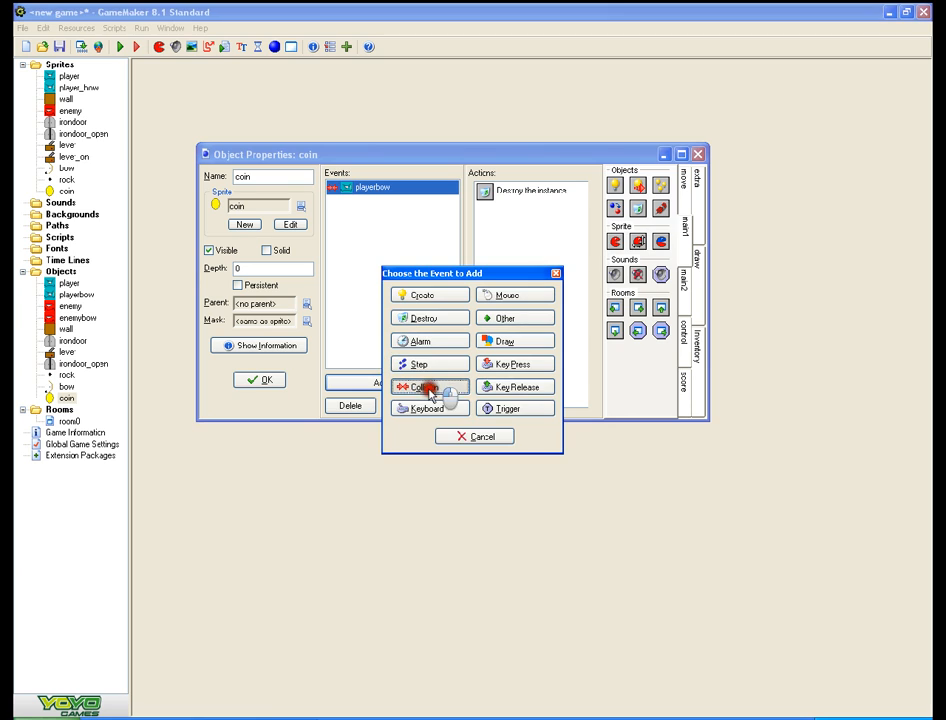
pyautogui.click(490, 401)
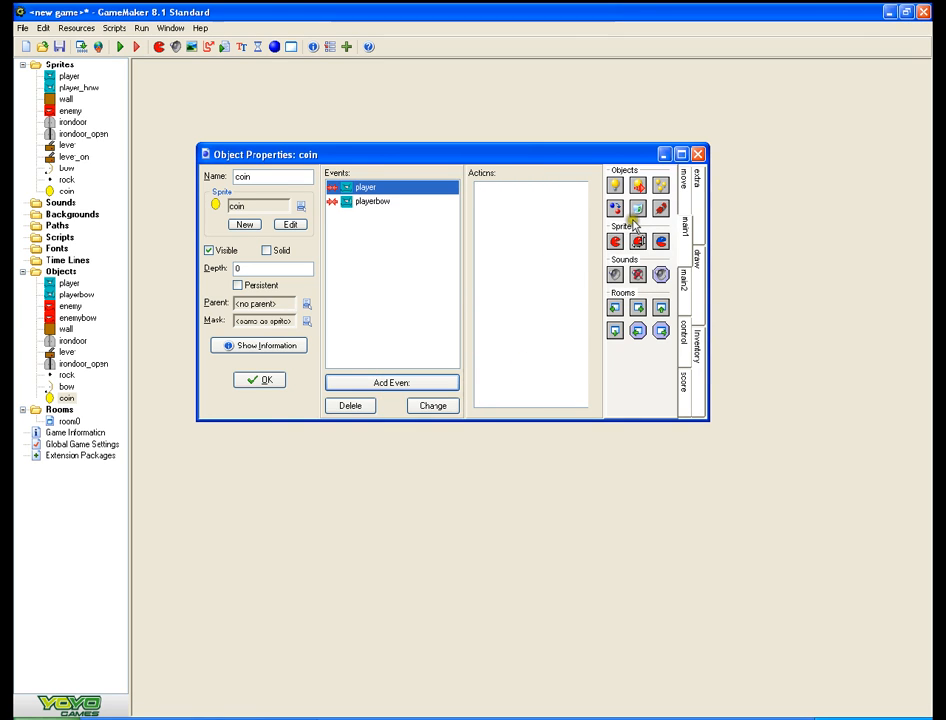
pyautogui.rightClick(635, 213)
pyautogui.click(399, 470)
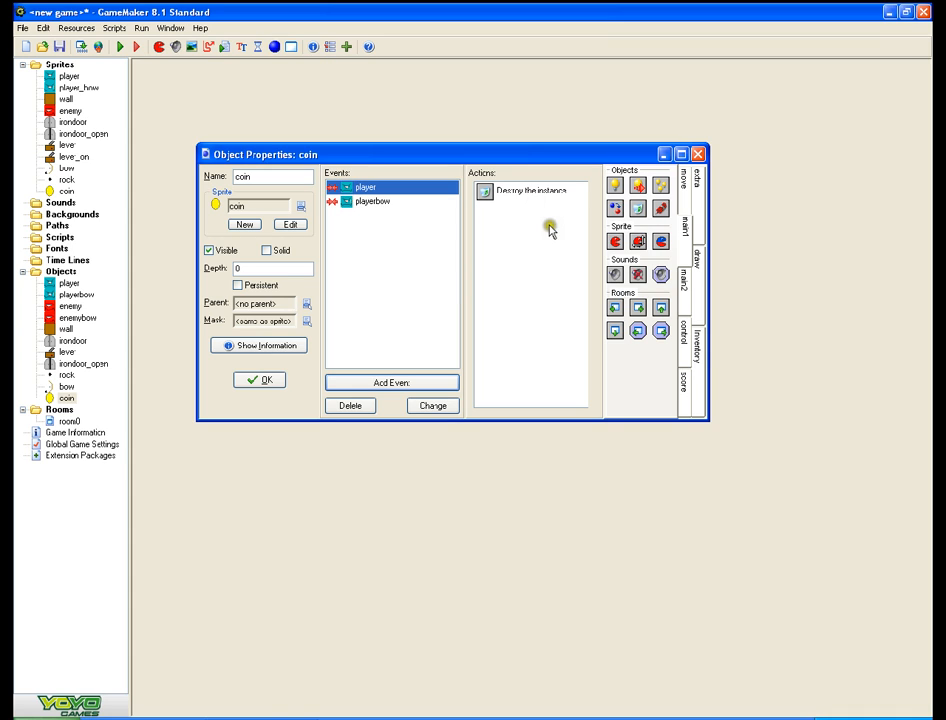
pyautogui.click(379, 202)
pyautogui.click(365, 189)
pyautogui.click(365, 202)
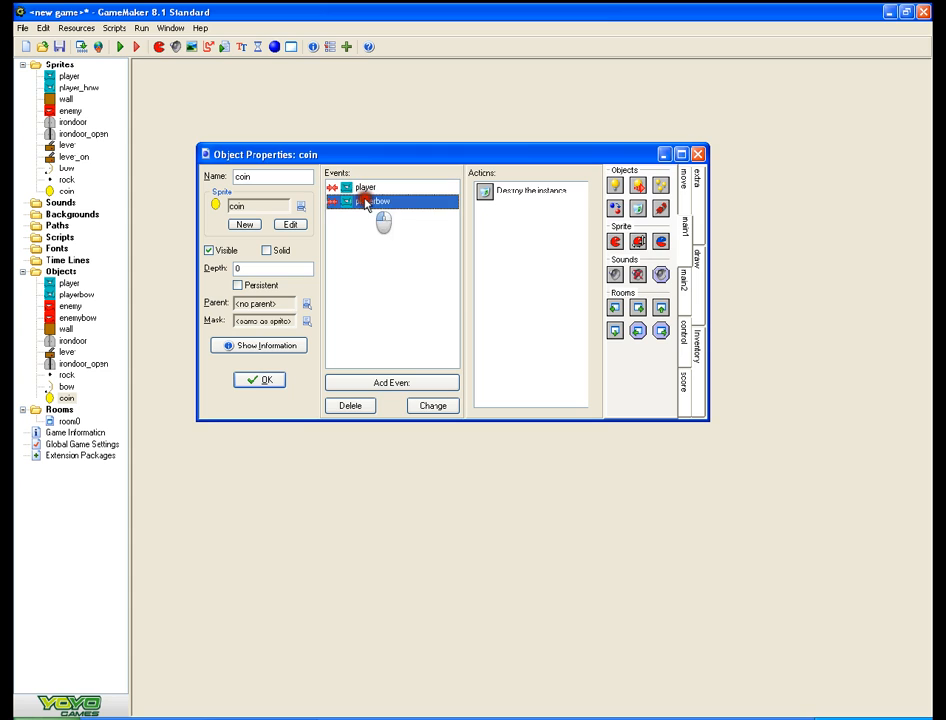
# - Review the actions in the coin object's player and playerbow collision events, and close the coin object
pyautogui.click(358, 190)
pyautogui.click(354, 202)
pyautogui.click(500, 193)
pyautogui.click(385, 187)
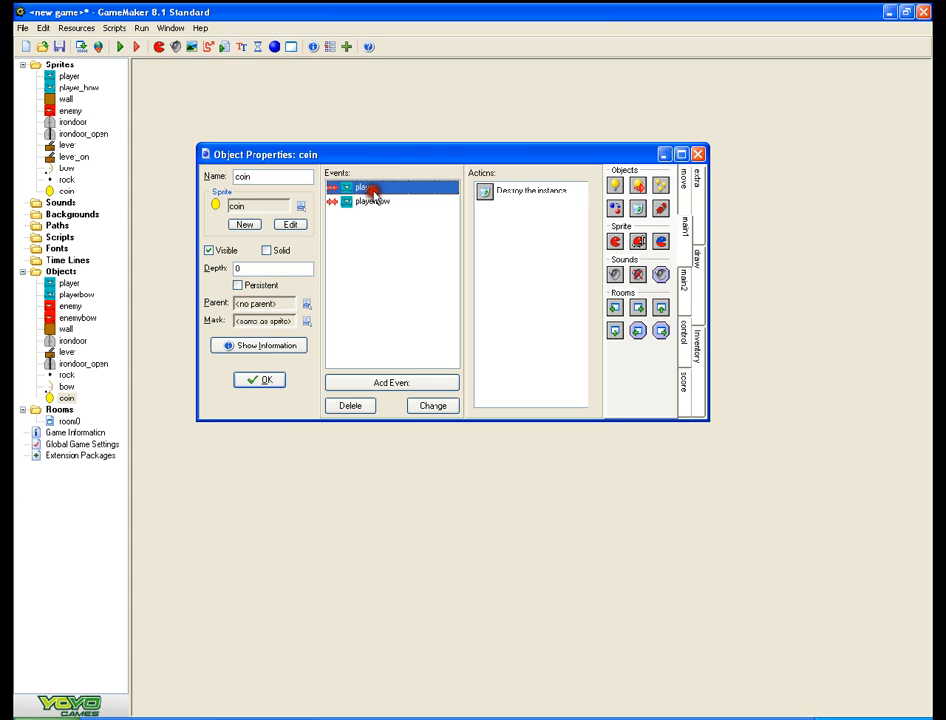
pyautogui.click(370, 200)
pyautogui.click(372, 189)
pyautogui.click(380, 202)
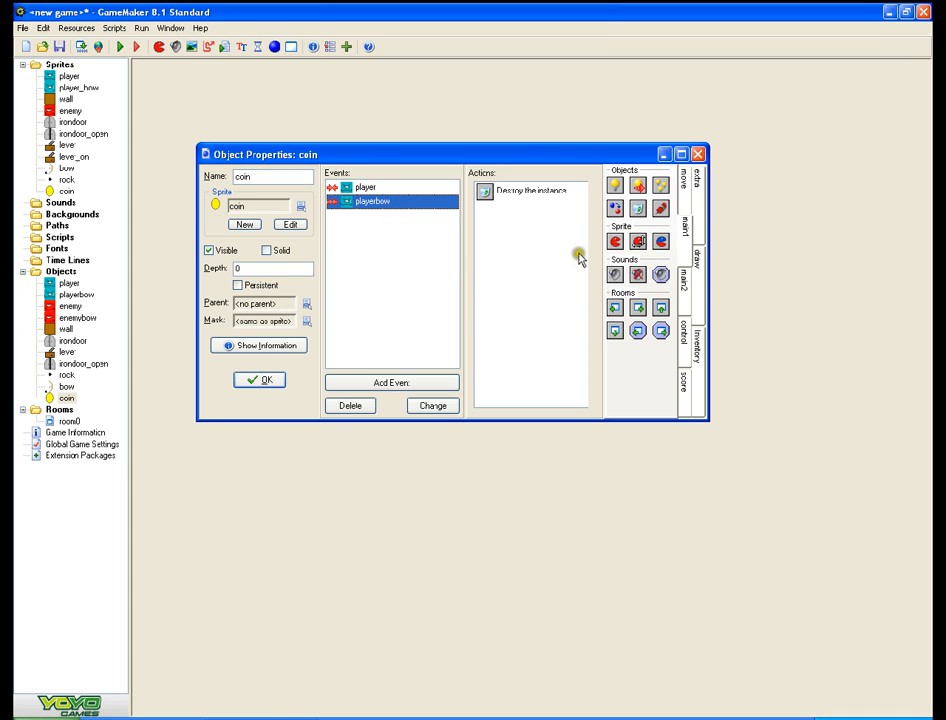
pyautogui.click(259, 379)
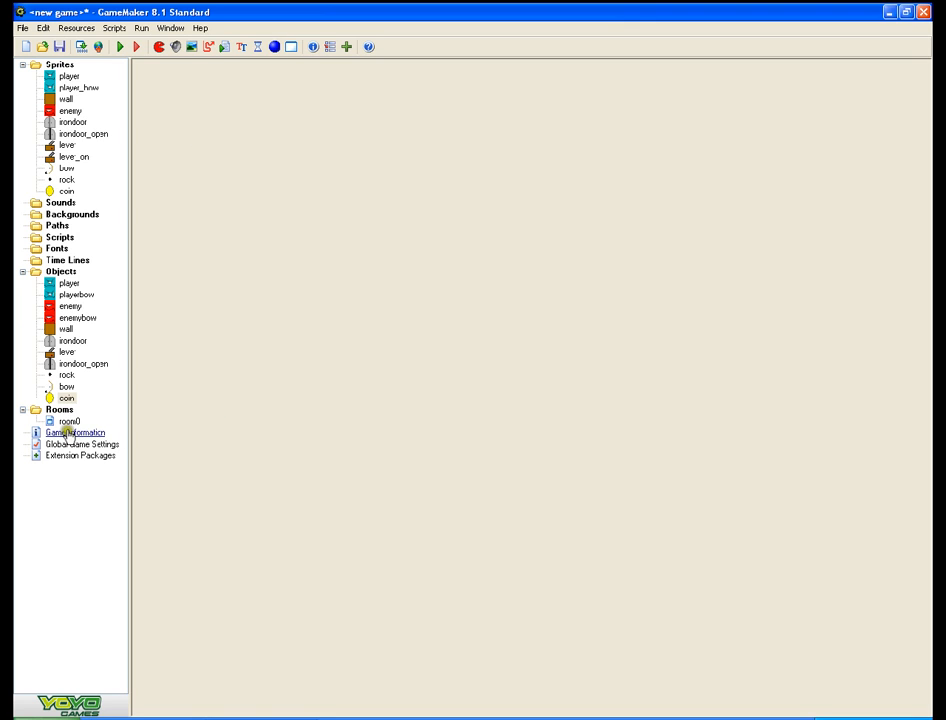
# - Turn off throwing an error when arguments aren't initialised correctly in the global game settings, and confirm
pyautogui.rightClick(75, 444)
pyautogui.click(118, 564)
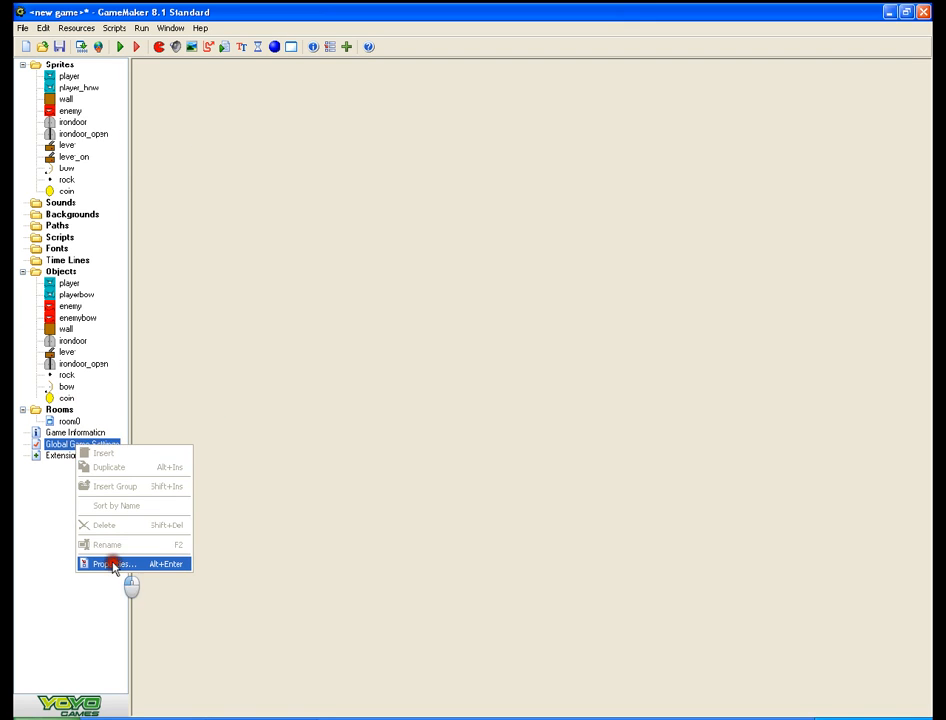
pyautogui.click(489, 211)
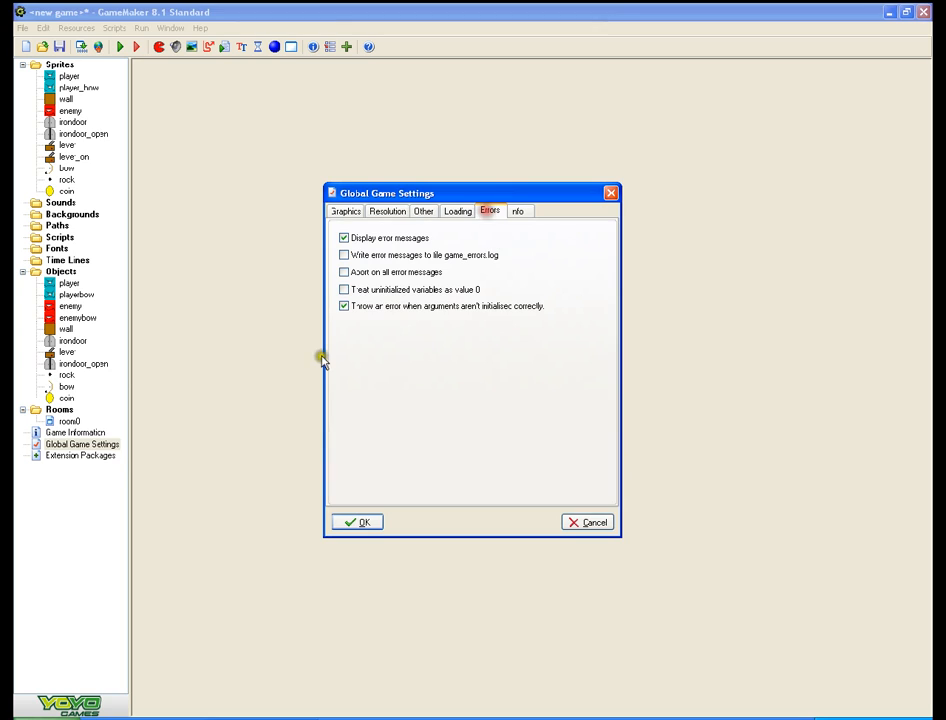
pyautogui.click(344, 305)
pyautogui.click(345, 239)
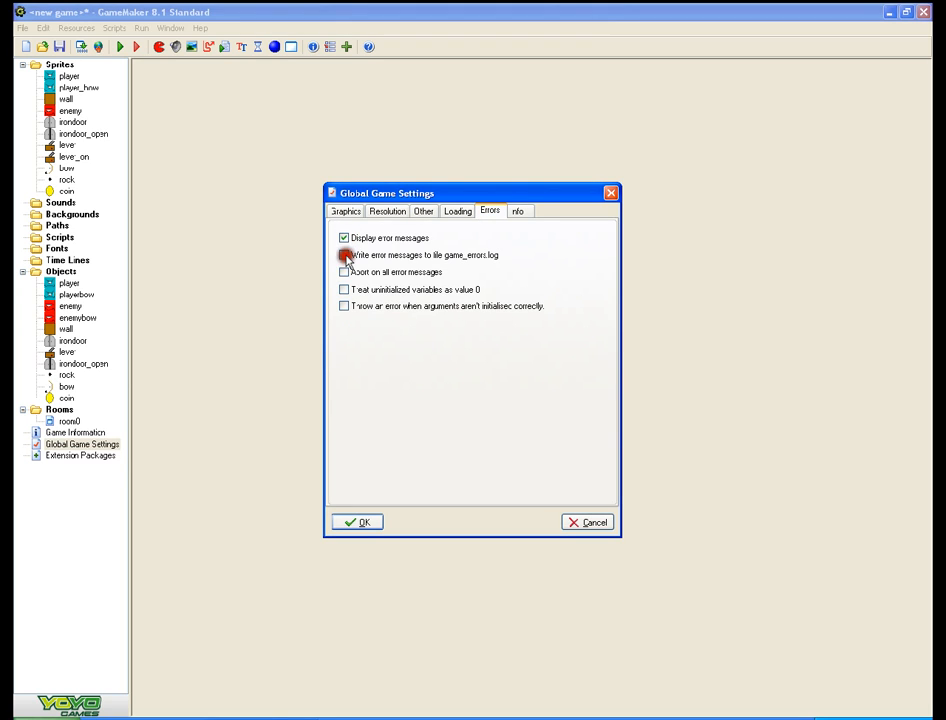
pyautogui.click(359, 524)
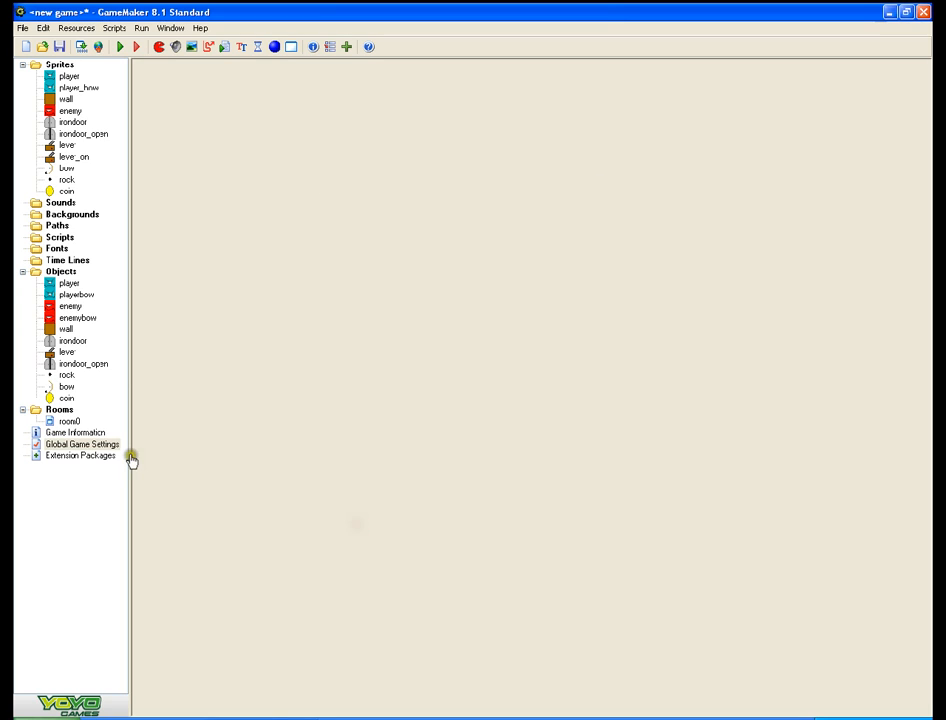
# - Add a collision event with coin to the player object
pyautogui.doubleClick(68, 397)
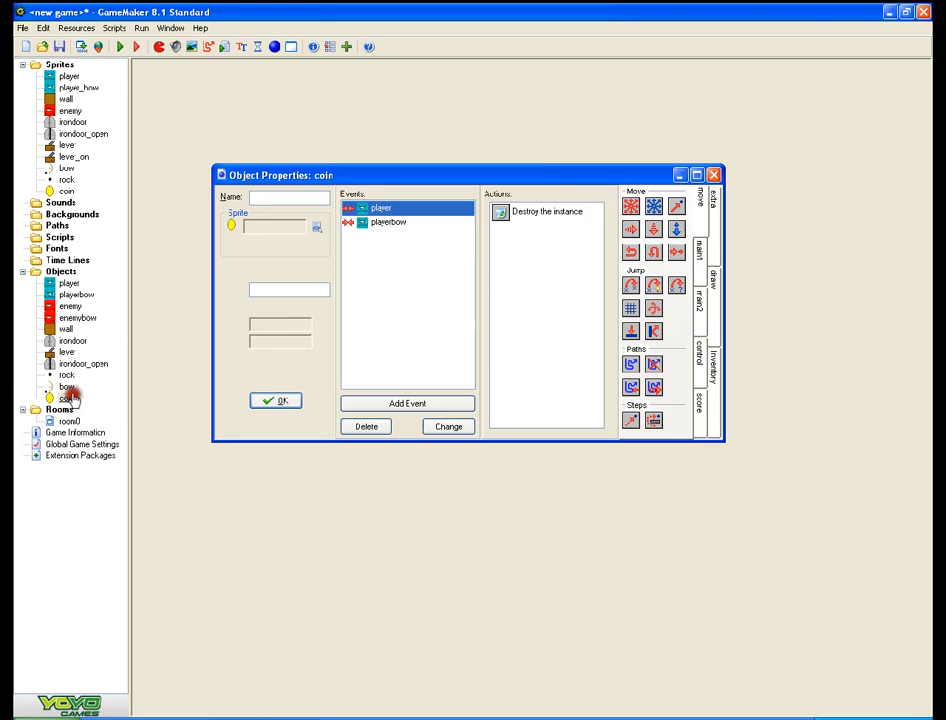
pyautogui.click(283, 401)
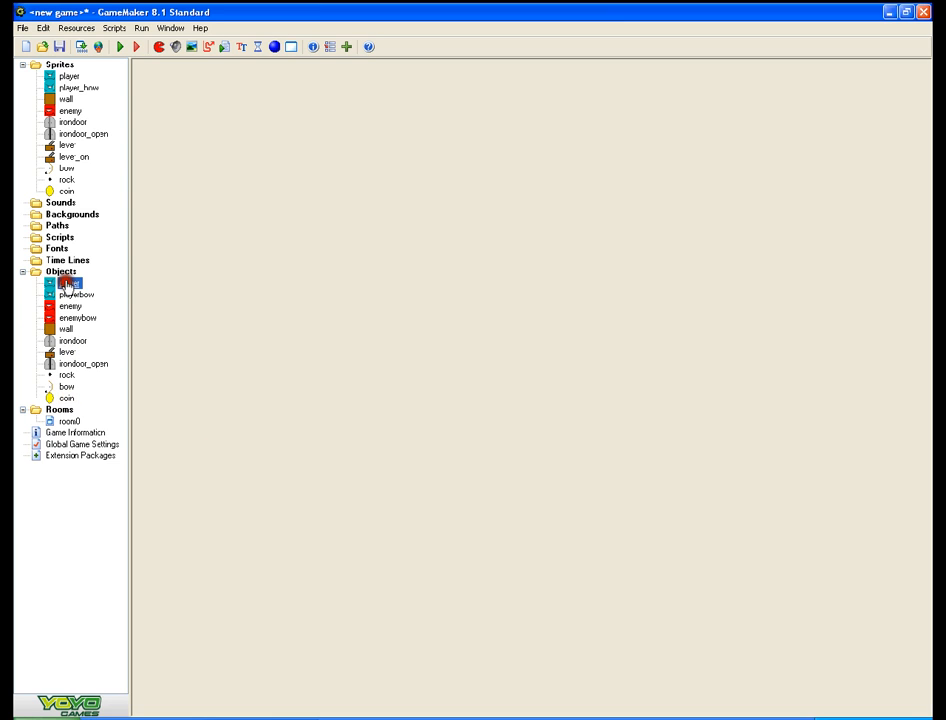
pyautogui.doubleClick(67, 283)
pyautogui.click(445, 427)
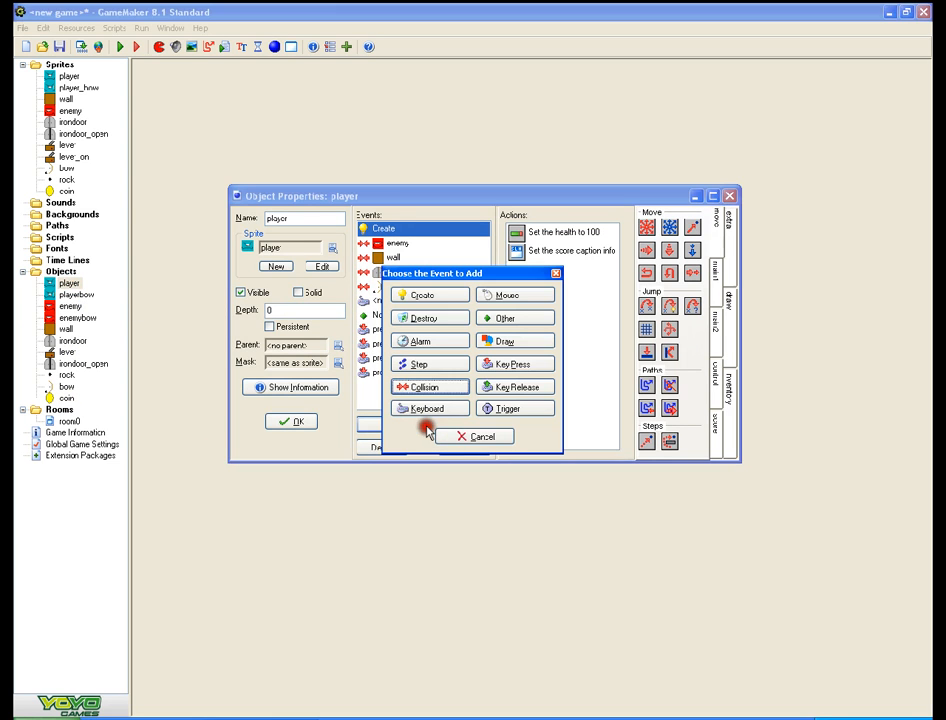
pyautogui.click(437, 392)
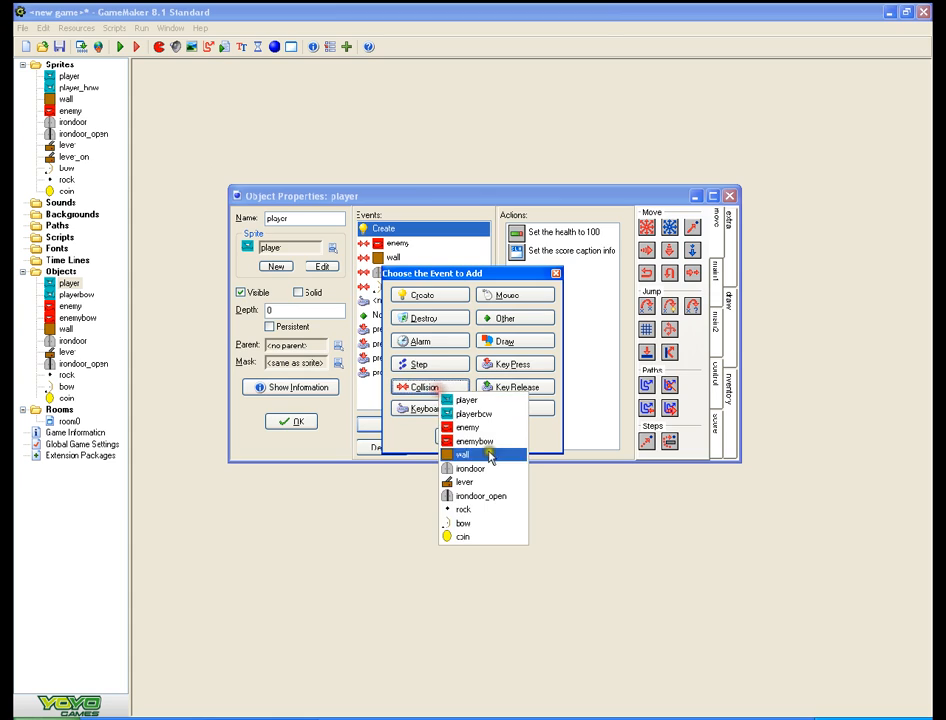
pyautogui.click(470, 539)
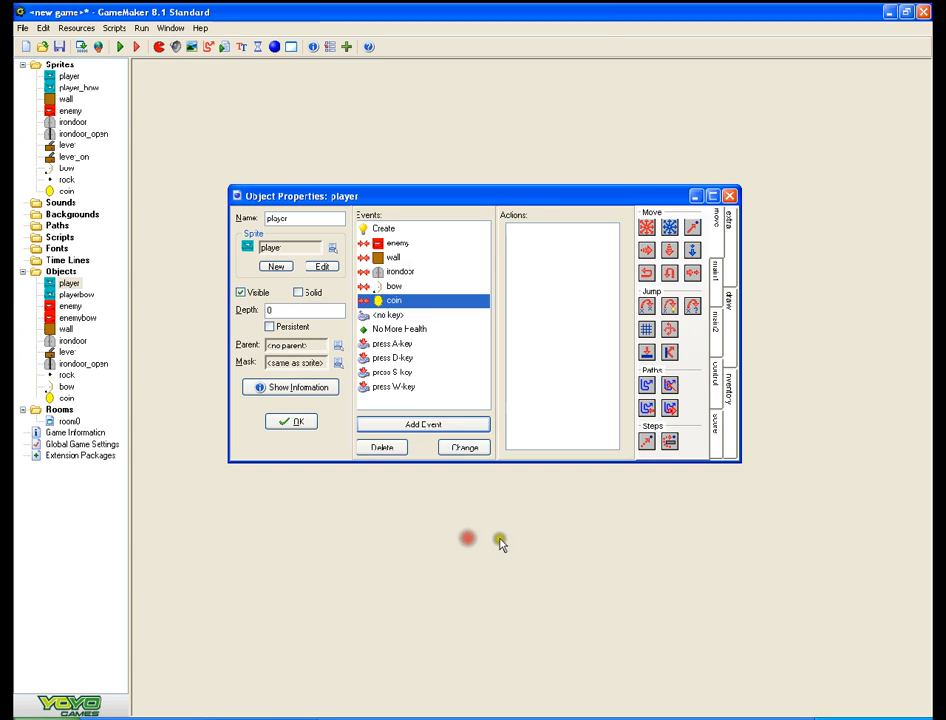
# - Add a Set Score action with new score 1, relative, to the player's coin collision event and save the object
pyautogui.click(715, 421)
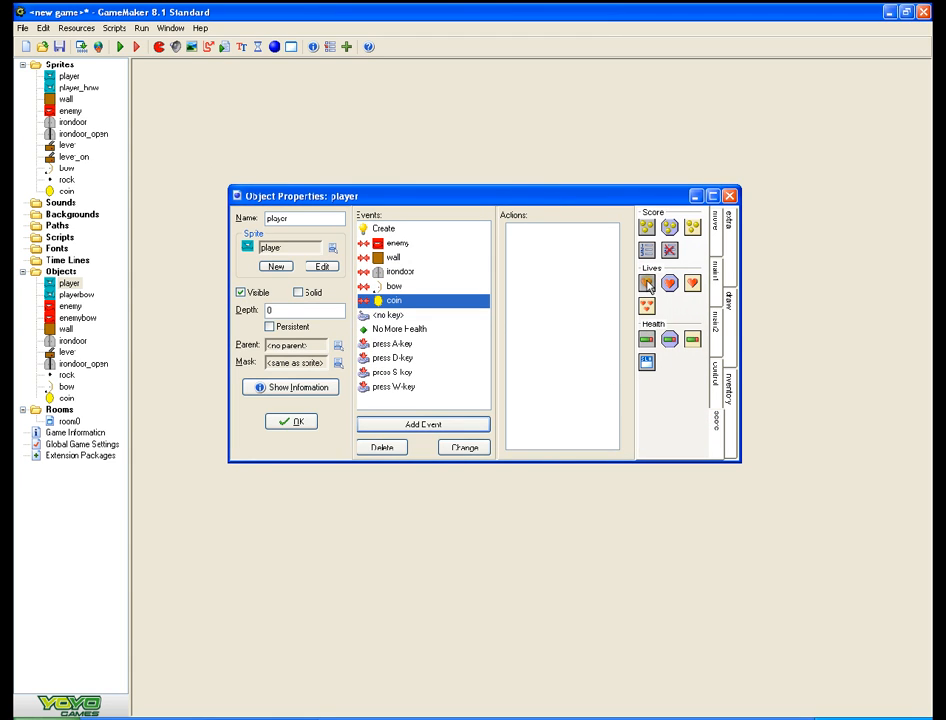
pyautogui.moveTo(647, 230); pyautogui.dragTo(550, 240)
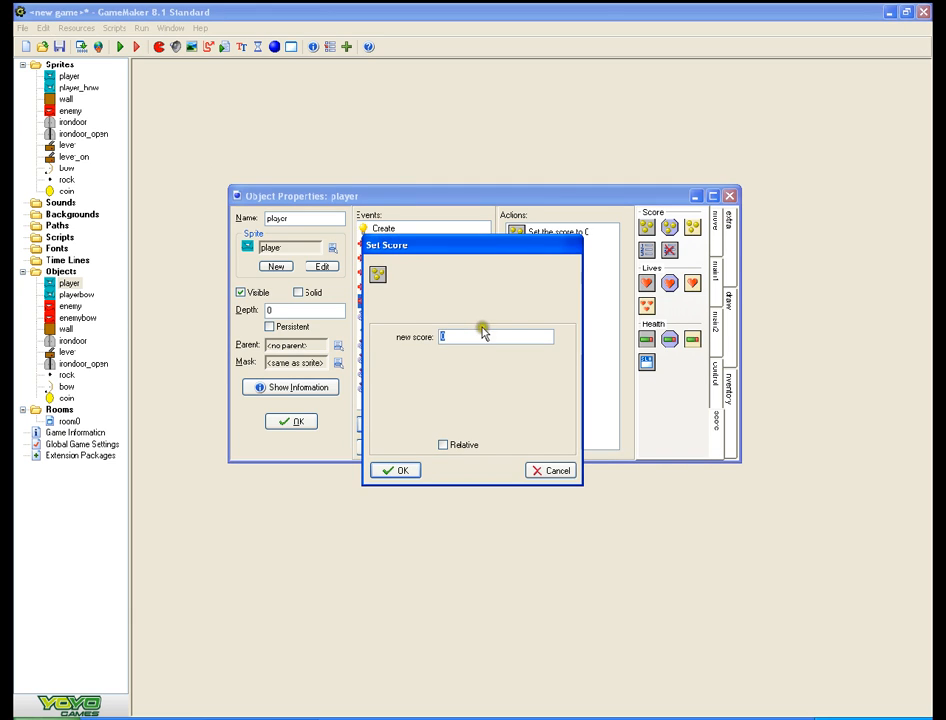
pyautogui.press('BackSpace')
pyautogui.write('1')
pyautogui.click(462, 445)
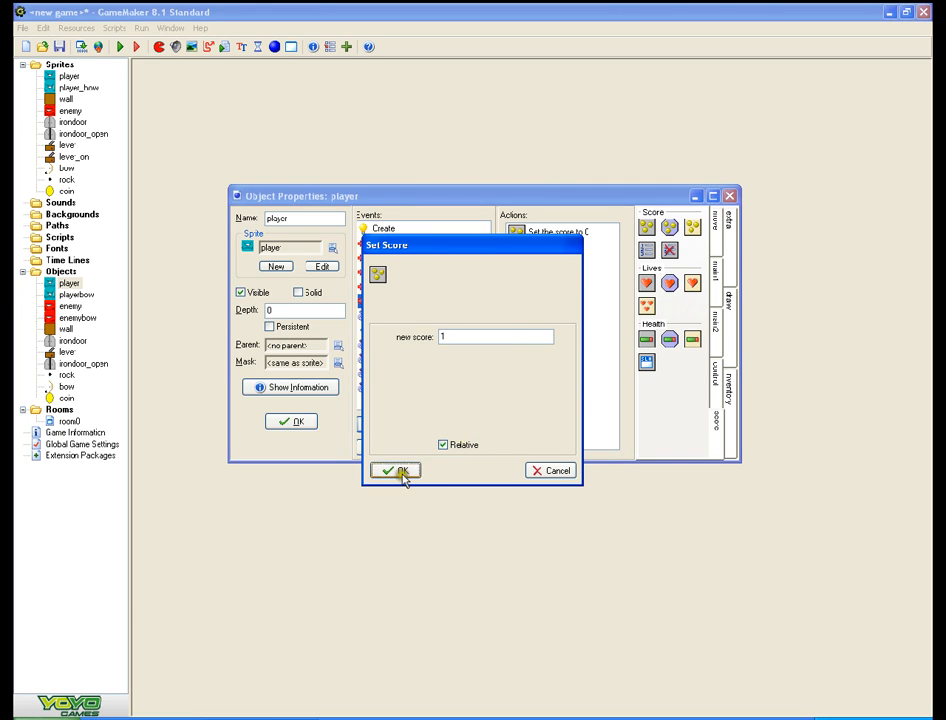
pyautogui.click(400, 471)
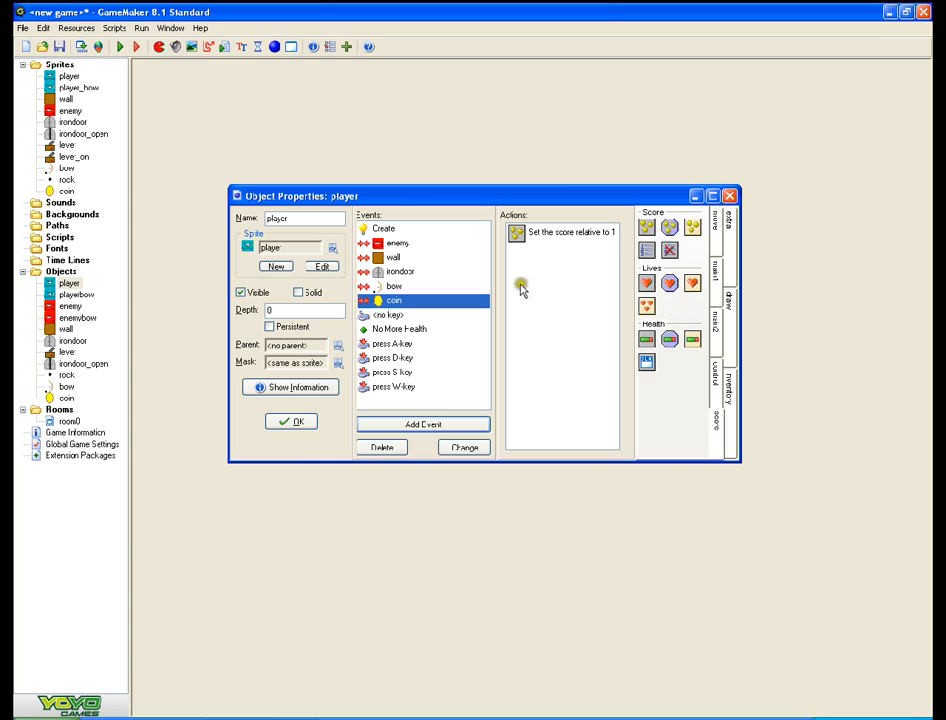
pyautogui.click(395, 243)
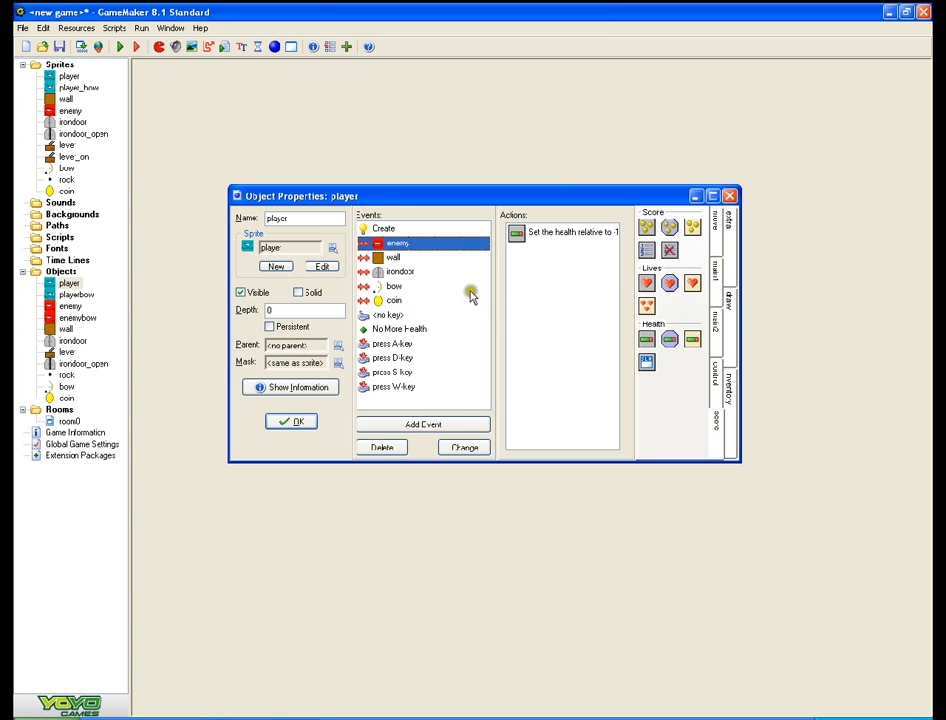
pyautogui.click(296, 422)
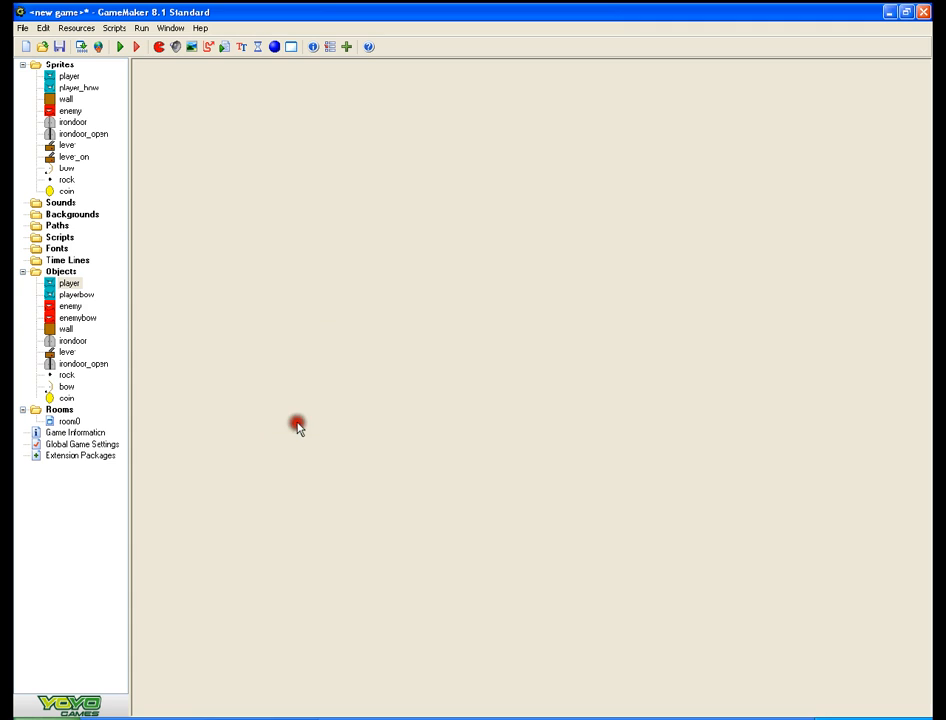
# - Delete the Jump to Start action from the enemy's player collision event and re-add it, applied to Self
pyautogui.click(72, 306)
pyautogui.doubleClick(78, 307)
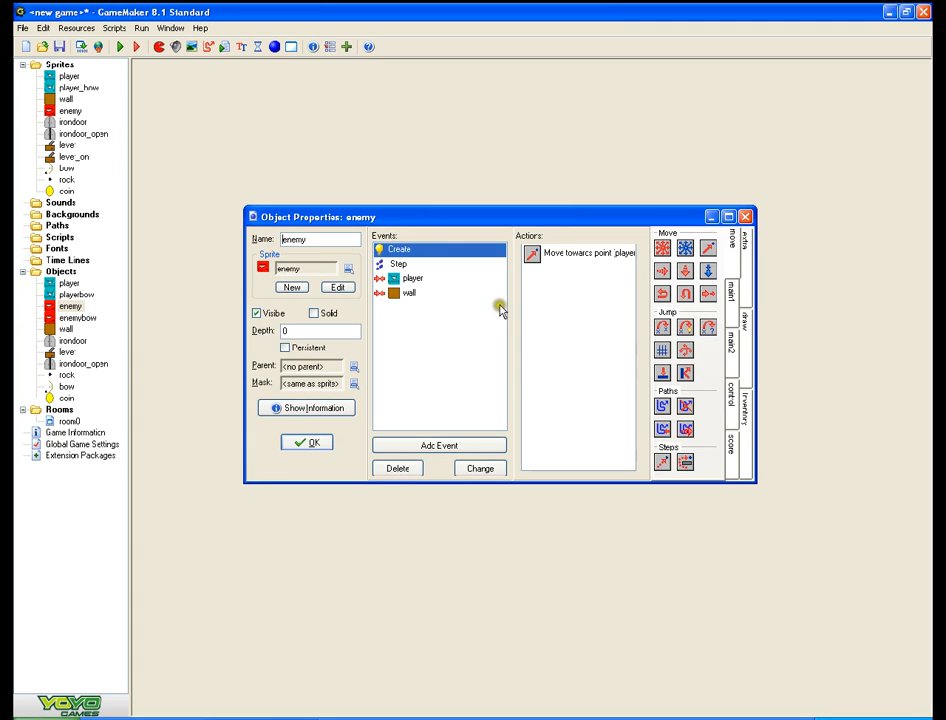
pyautogui.click(416, 278)
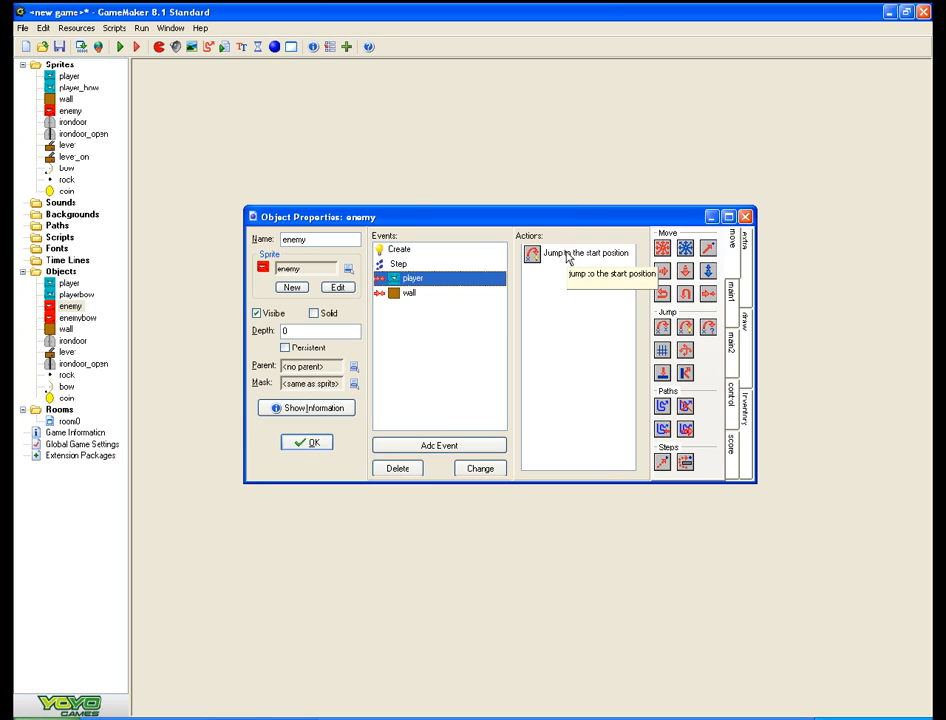
pyautogui.click(568, 255)
pyautogui.rightClick(568, 254)
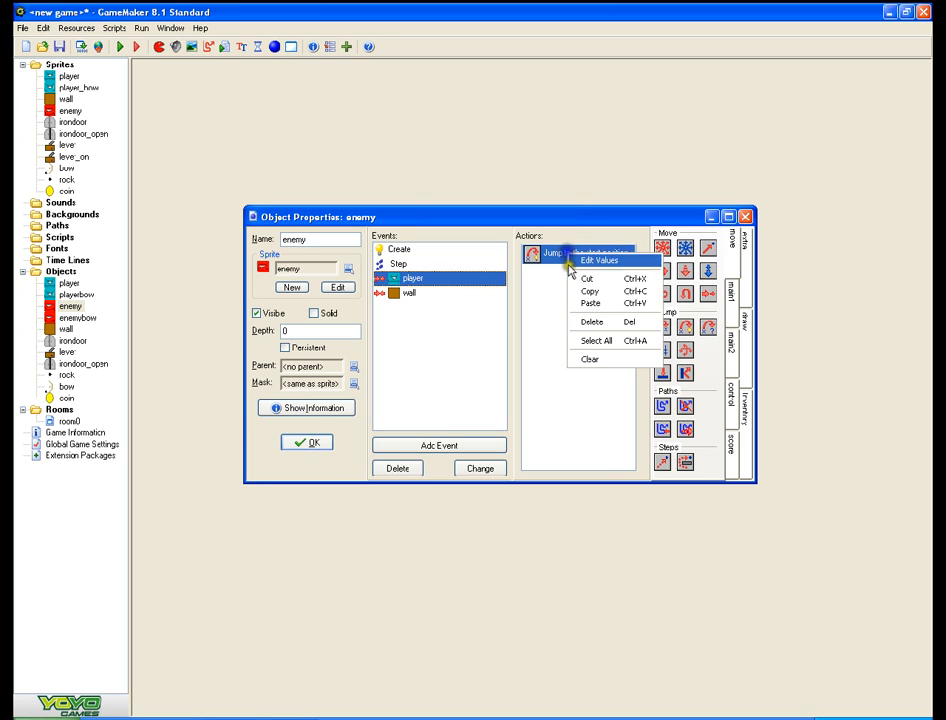
pyautogui.click(591, 322)
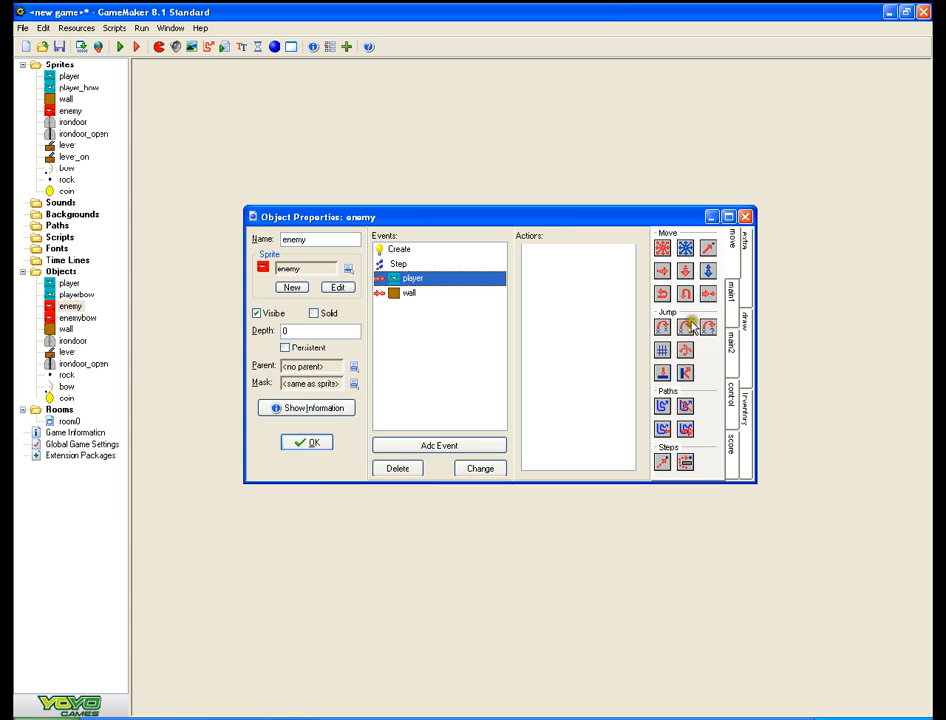
pyautogui.moveTo(691, 327); pyautogui.dragTo(528, 252)
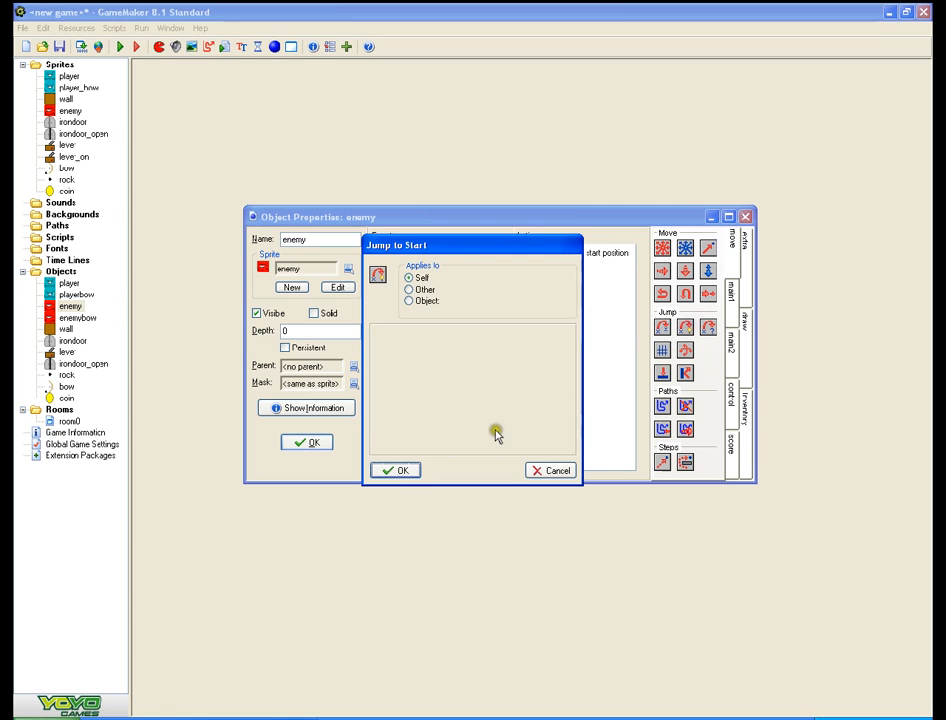
pyautogui.click(416, 469)
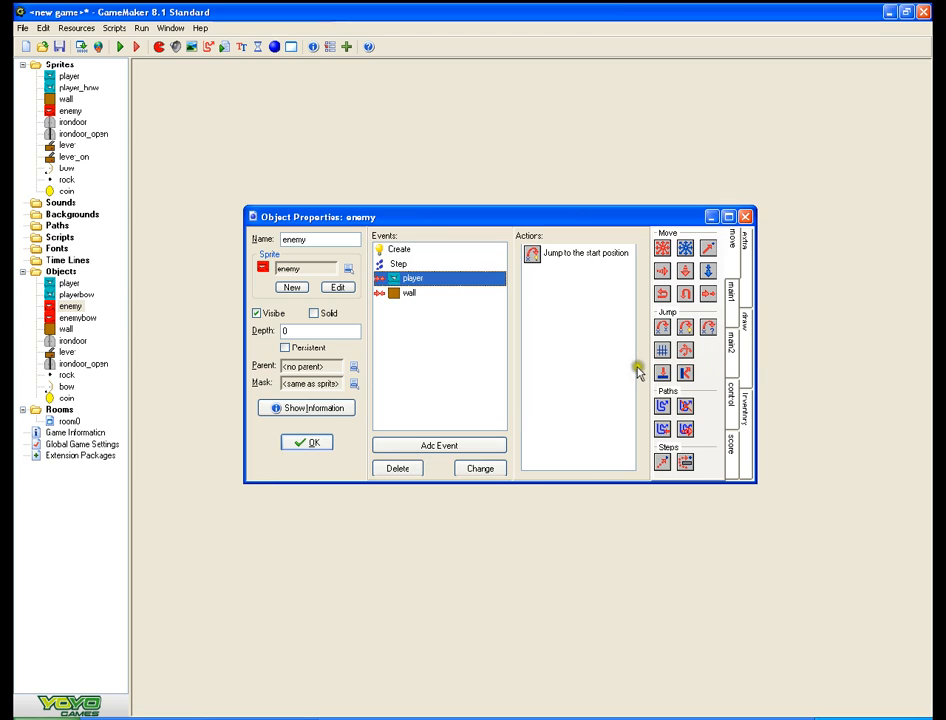
pyautogui.click(306, 445)
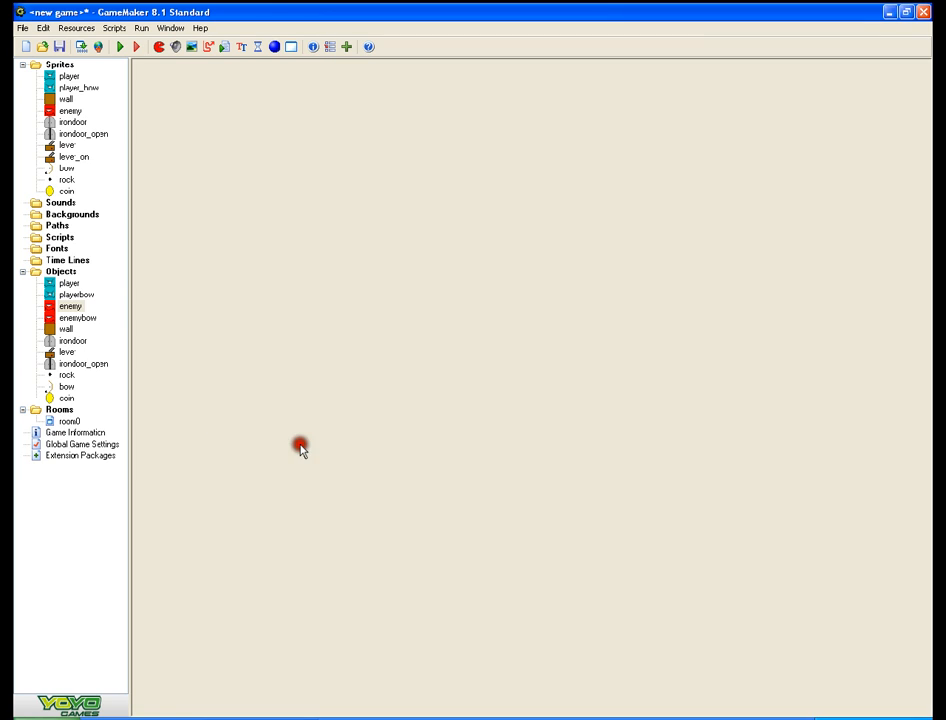
pyautogui.doubleClick(68, 306)
pyautogui.click(468, 467)
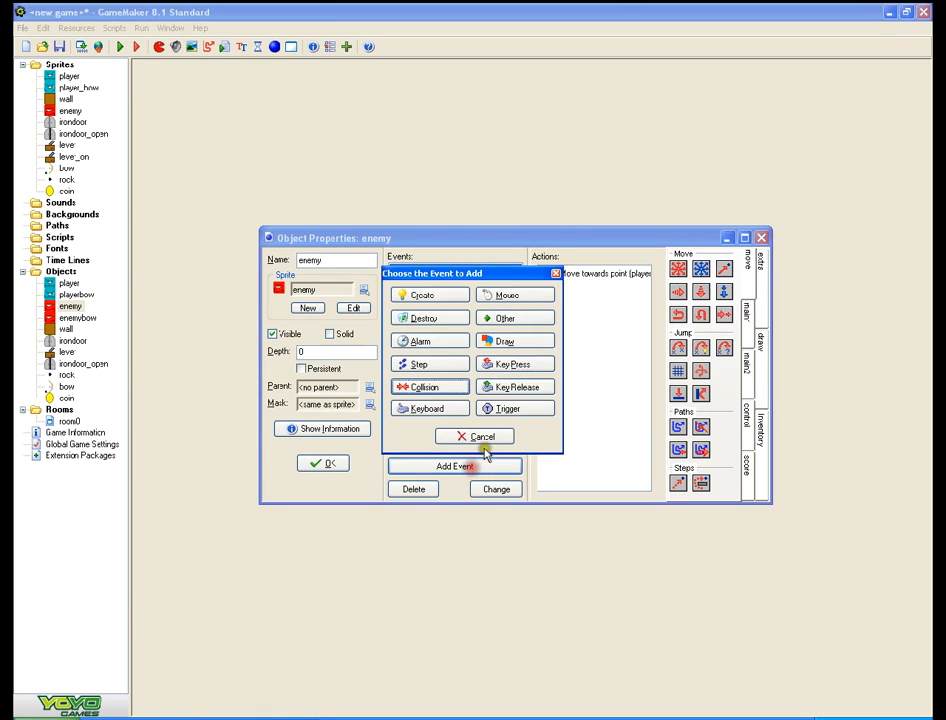
pyautogui.click(436, 392)
pyautogui.click(397, 439)
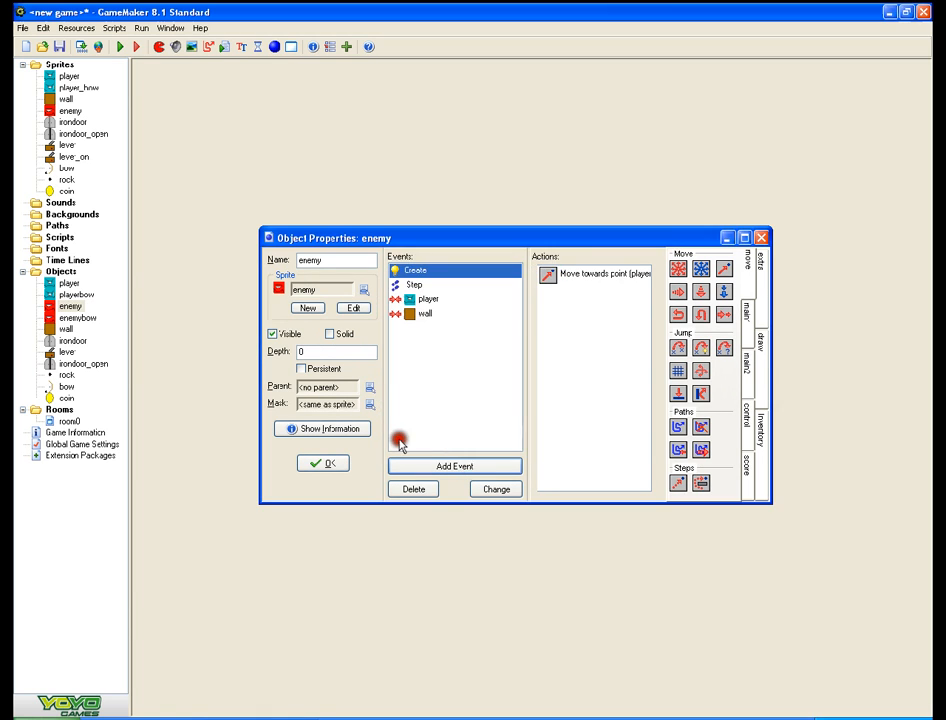
pyautogui.click(320, 463)
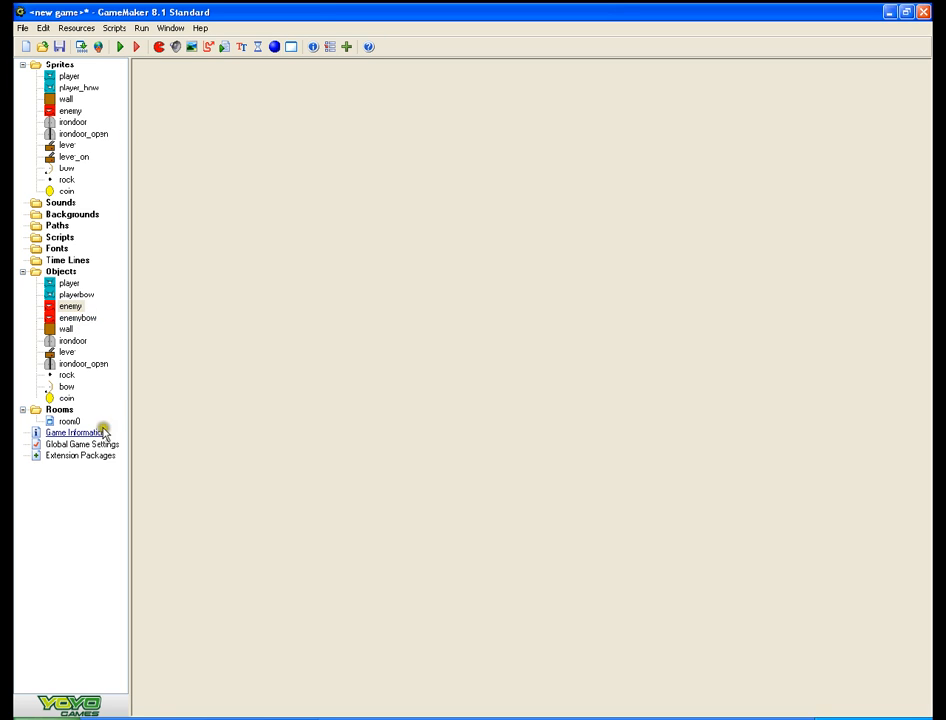
# - Open the enemybow object and review the actions of its Create, Step, player and wall events
pyautogui.doubleClick(66, 317)
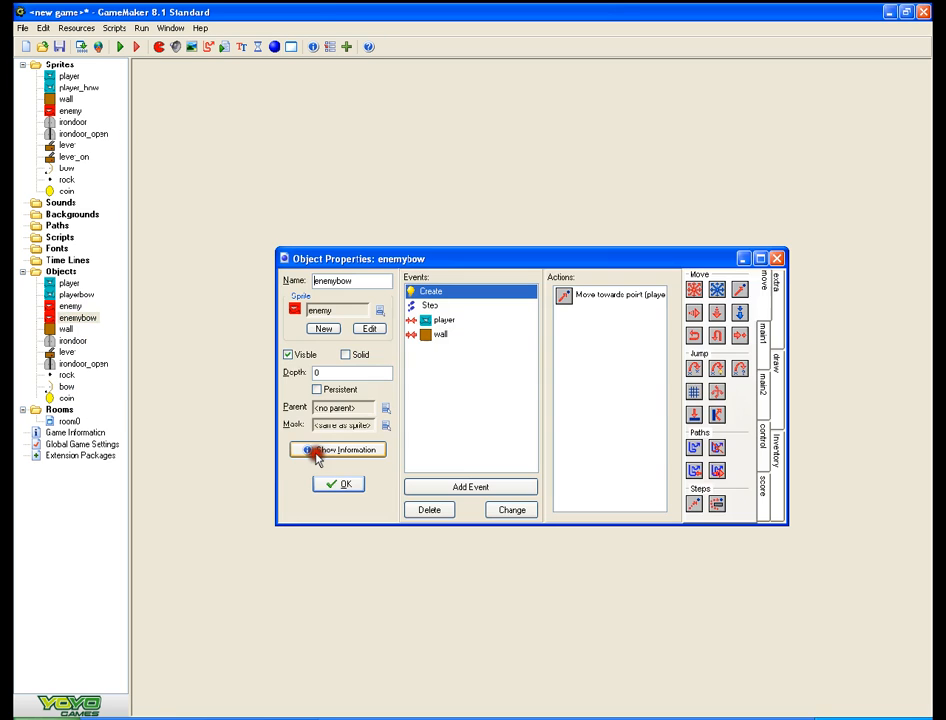
pyautogui.click(468, 485)
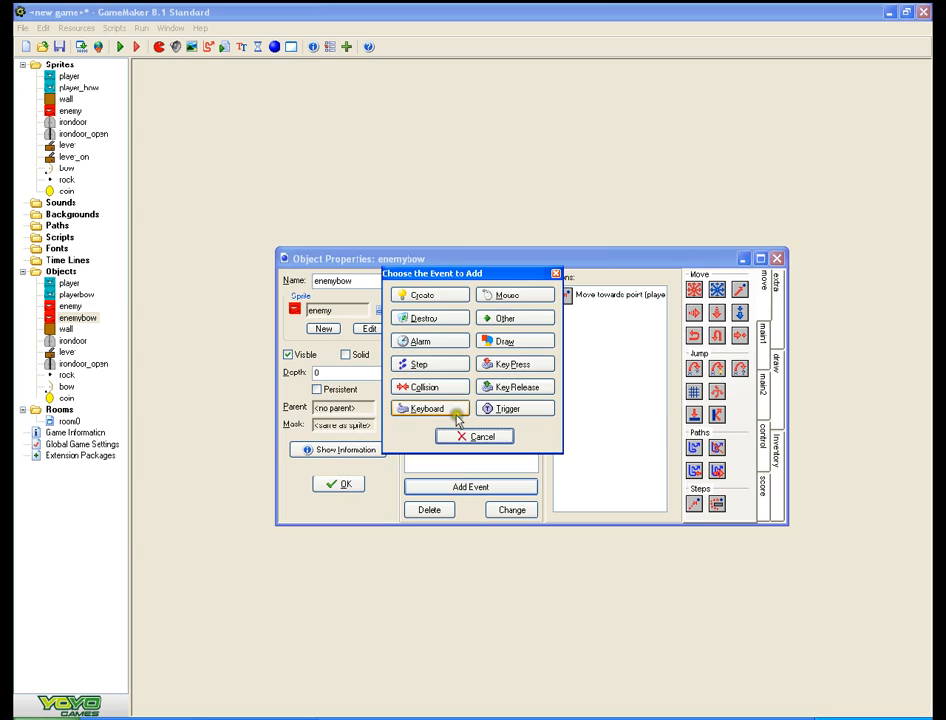
pyautogui.click(476, 440)
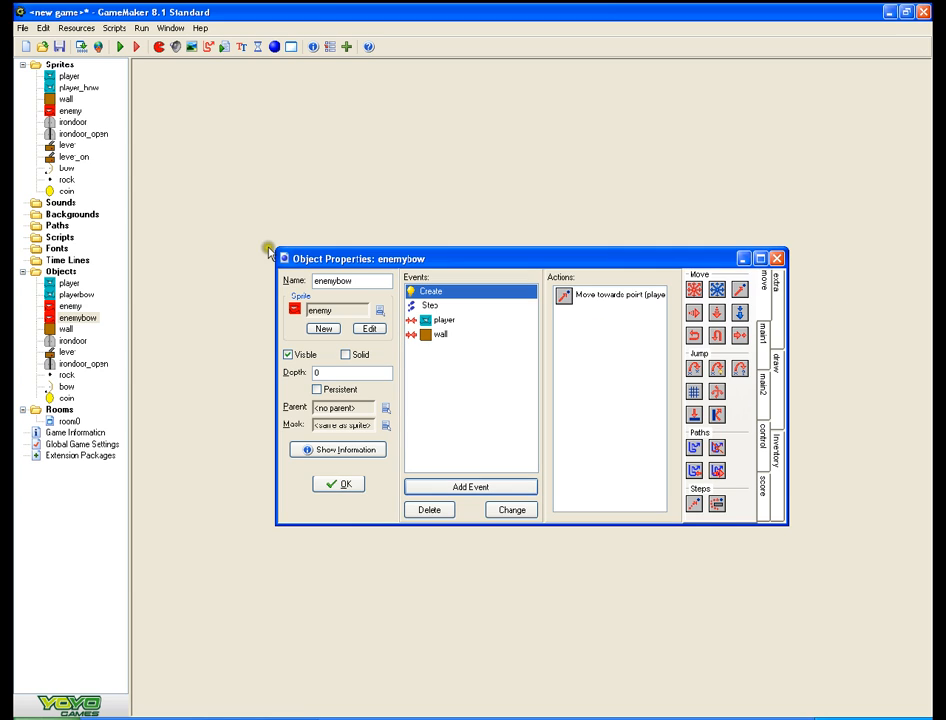
pyautogui.click(603, 300)
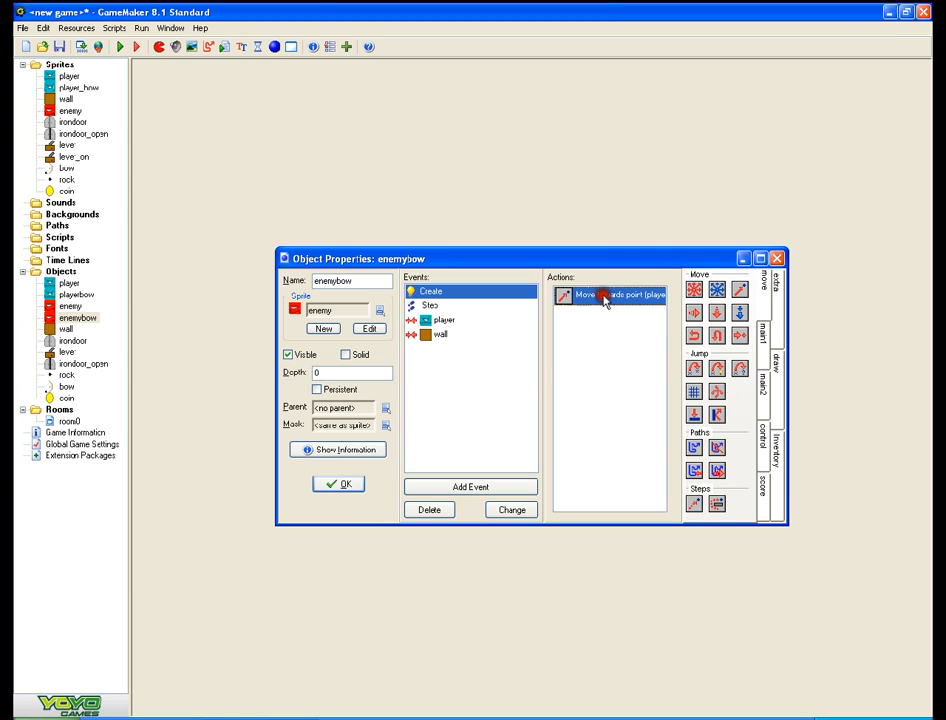
pyautogui.click(433, 423)
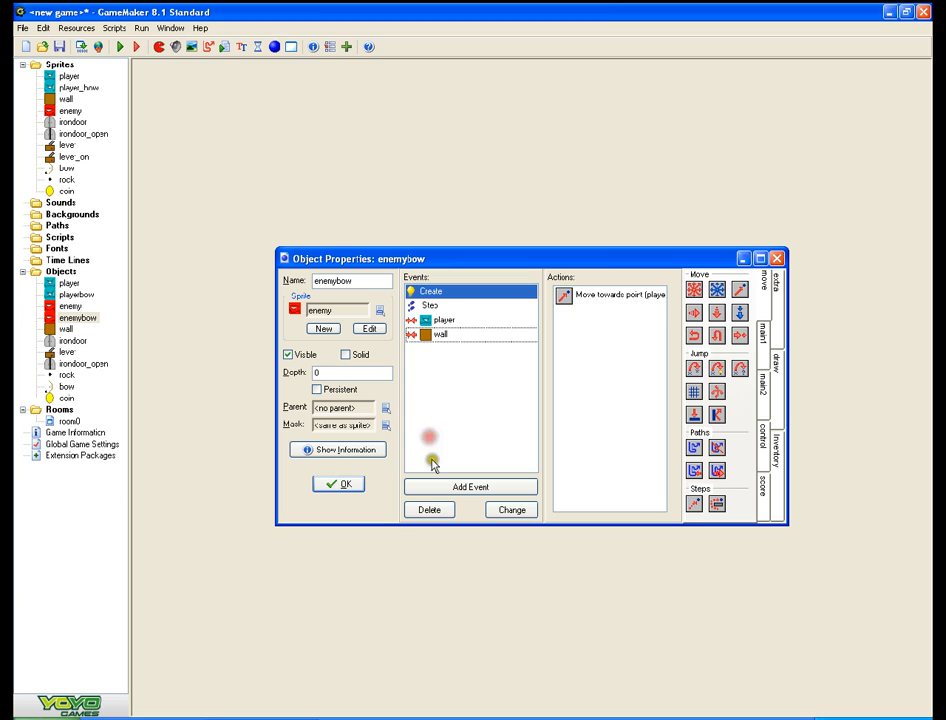
pyautogui.click(444, 320)
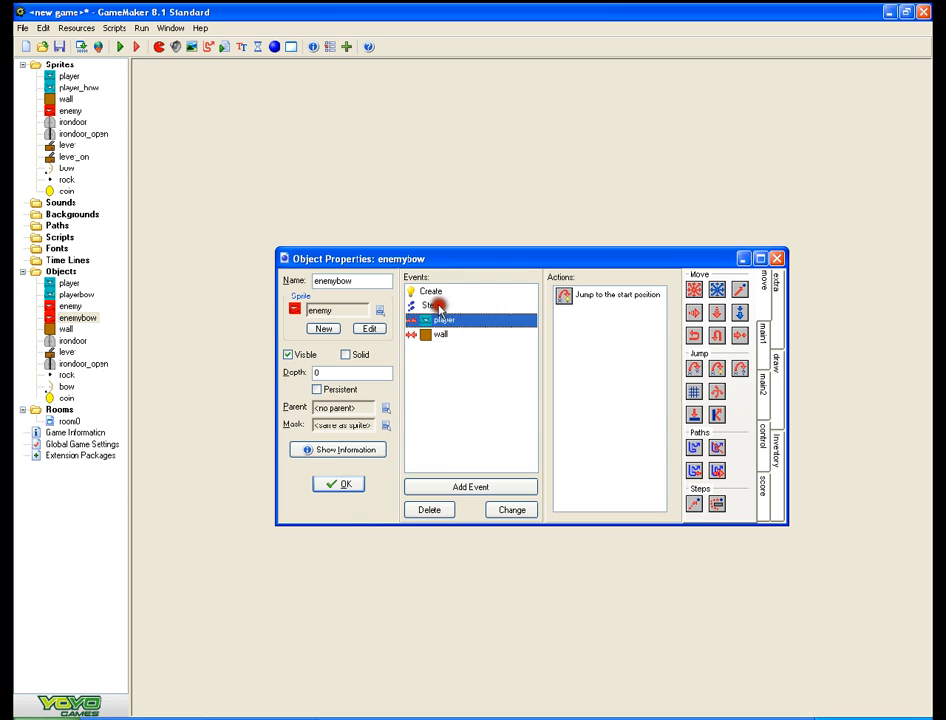
pyautogui.click(440, 305)
pyautogui.click(444, 320)
pyautogui.click(438, 335)
pyautogui.click(441, 320)
pyautogui.click(445, 291)
pyautogui.click(435, 306)
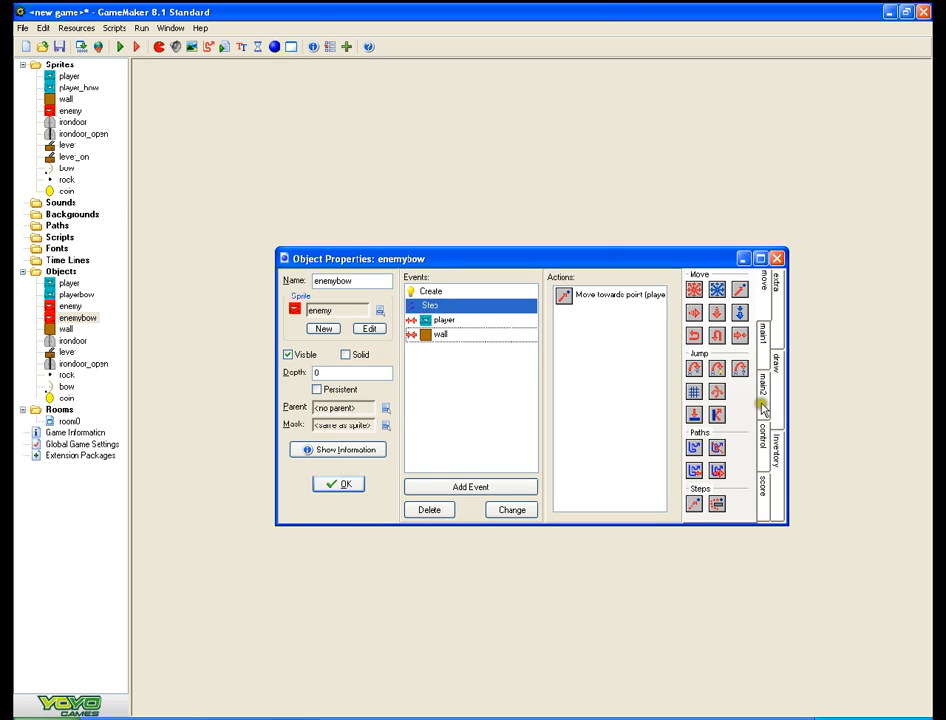
# - Add a collision event with rock to the enemybow object
pyautogui.click(435, 484)
pyautogui.click(412, 387)
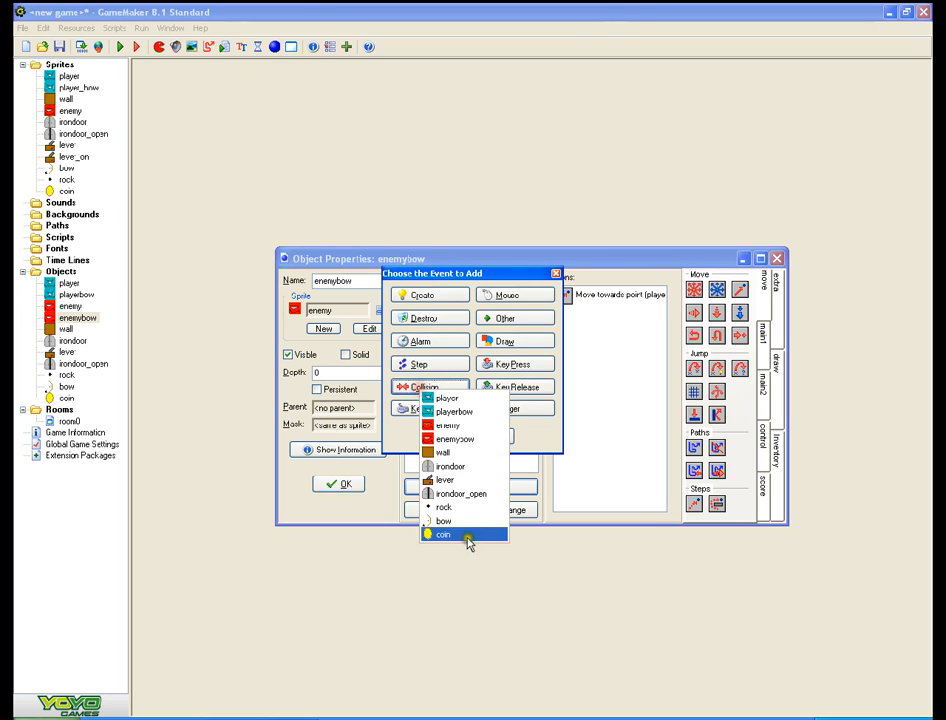
pyautogui.click(446, 508)
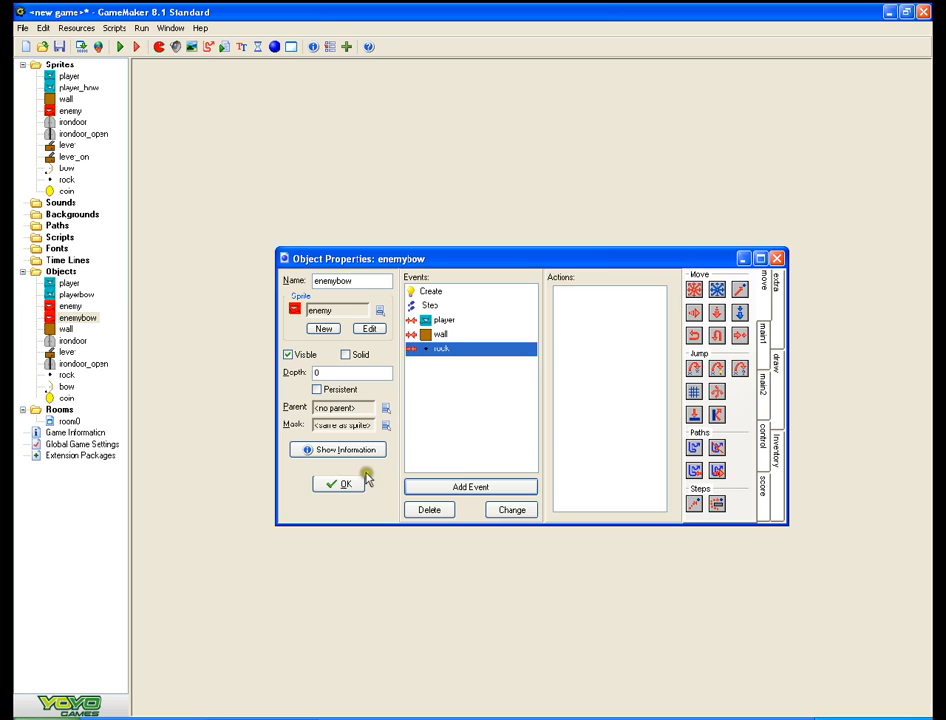
# - Add a Change Instance action that turns Self into coin to enemybow's rock collision event and save the object
pyautogui.click(763, 354)
pyautogui.rightClick(695, 318)
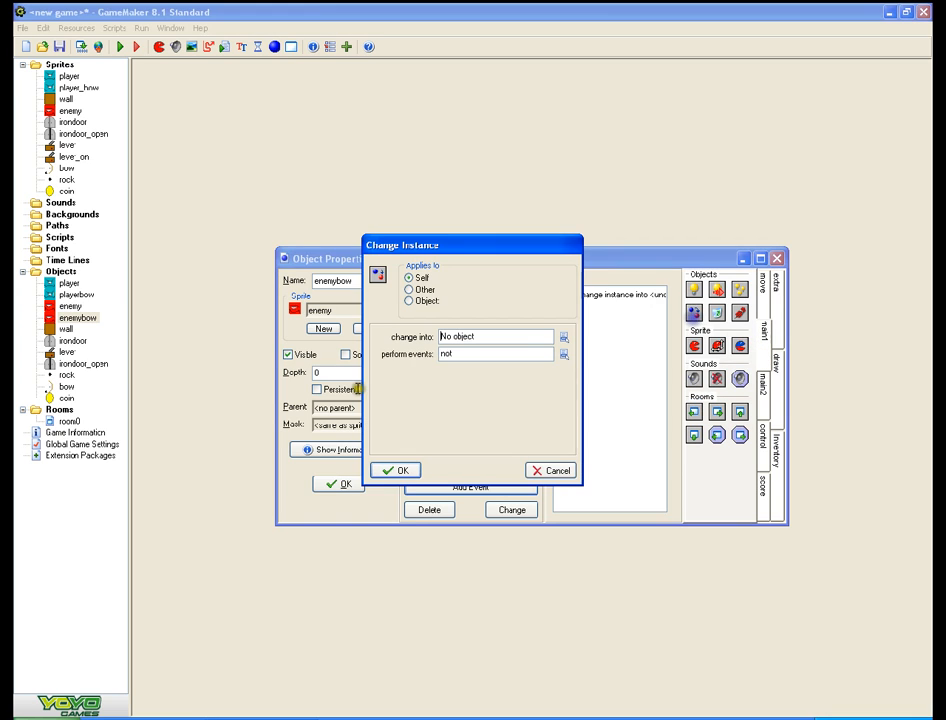
pyautogui.click(563, 337)
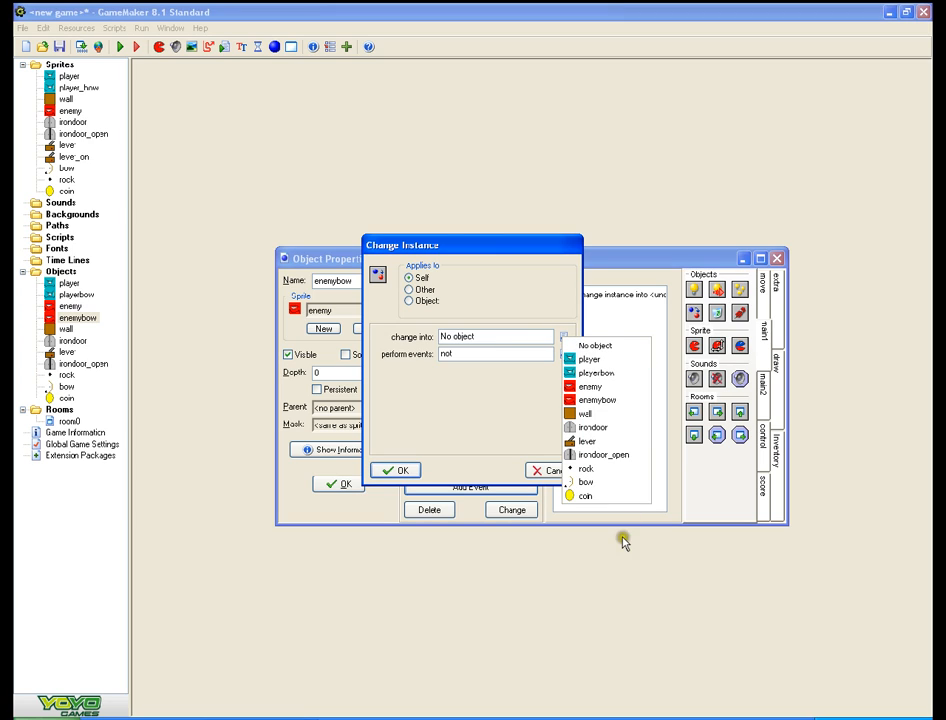
pyautogui.click(585, 497)
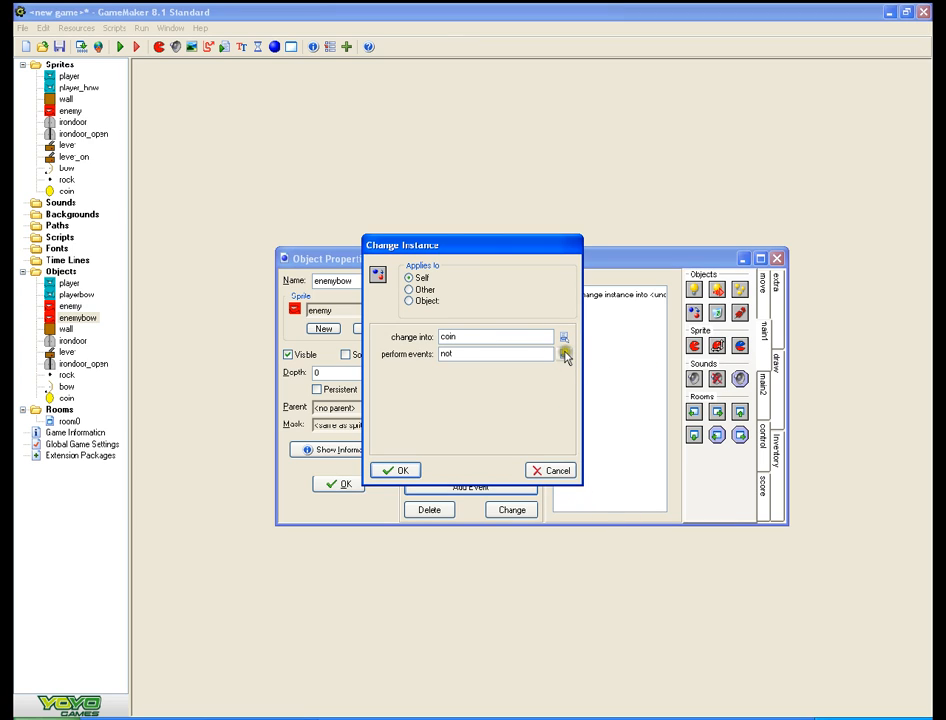
pyautogui.click(563, 354)
pyautogui.click(580, 361)
pyautogui.click(396, 472)
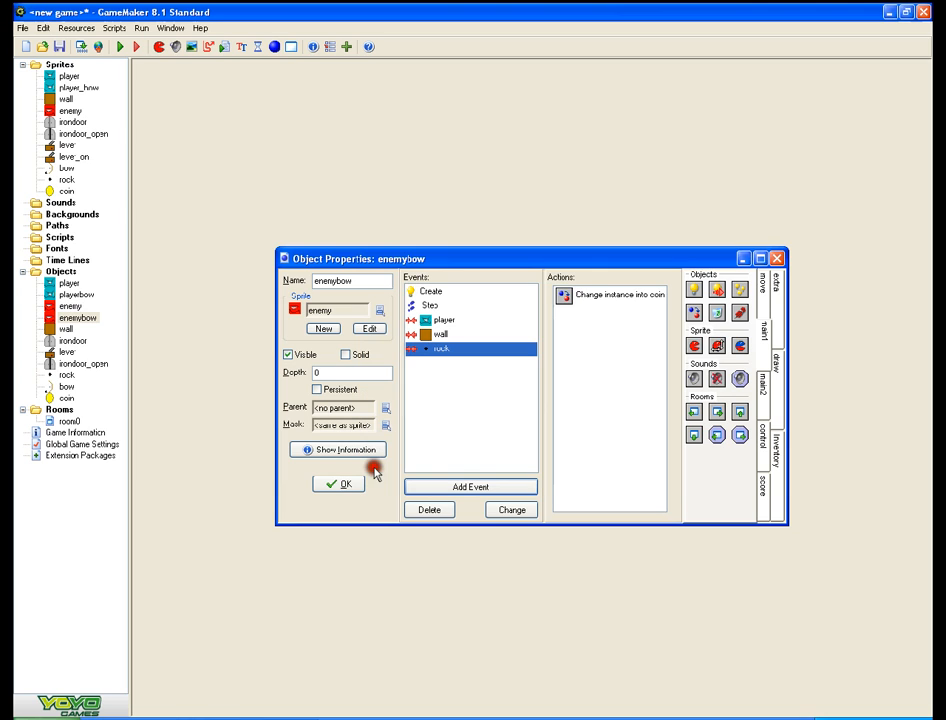
pyautogui.click(339, 485)
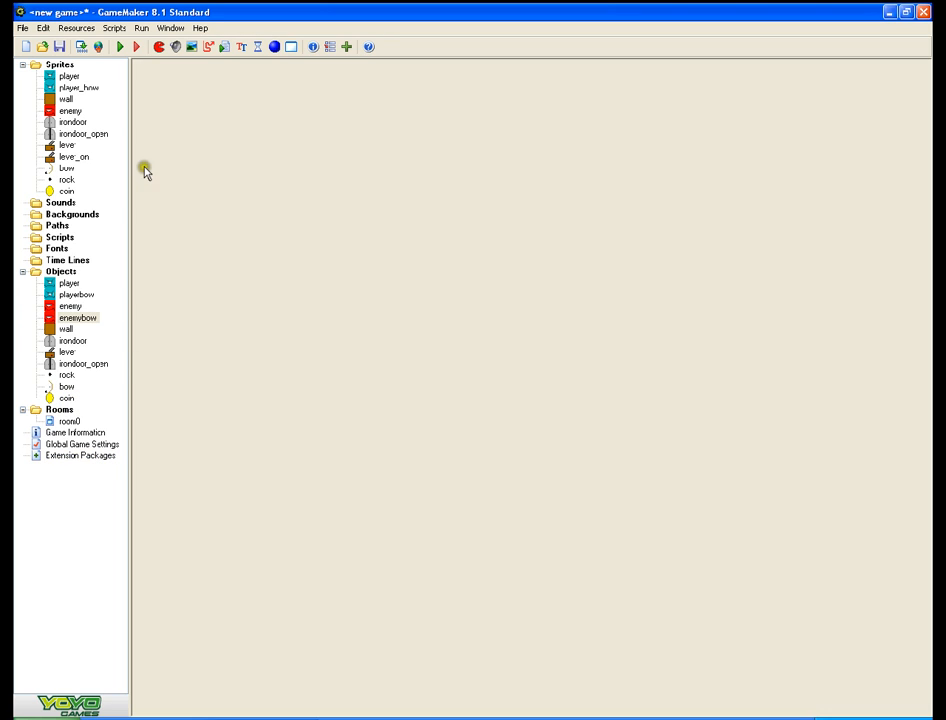
# - Run the game, move the player briefly to check the caption display, and close the game
pyautogui.click(120, 343)
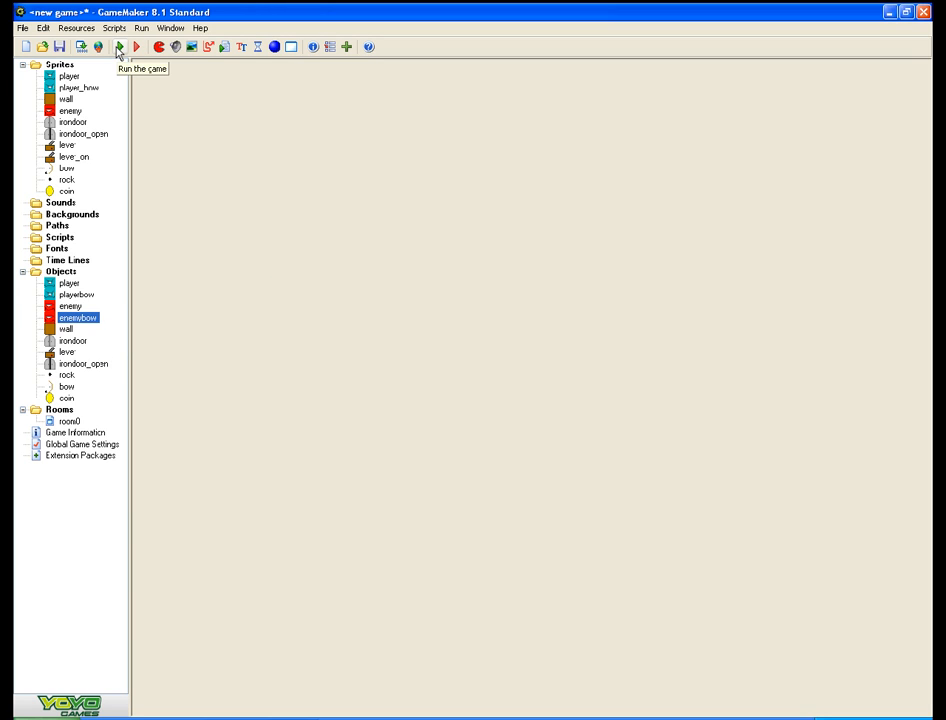
pyautogui.click(119, 47)
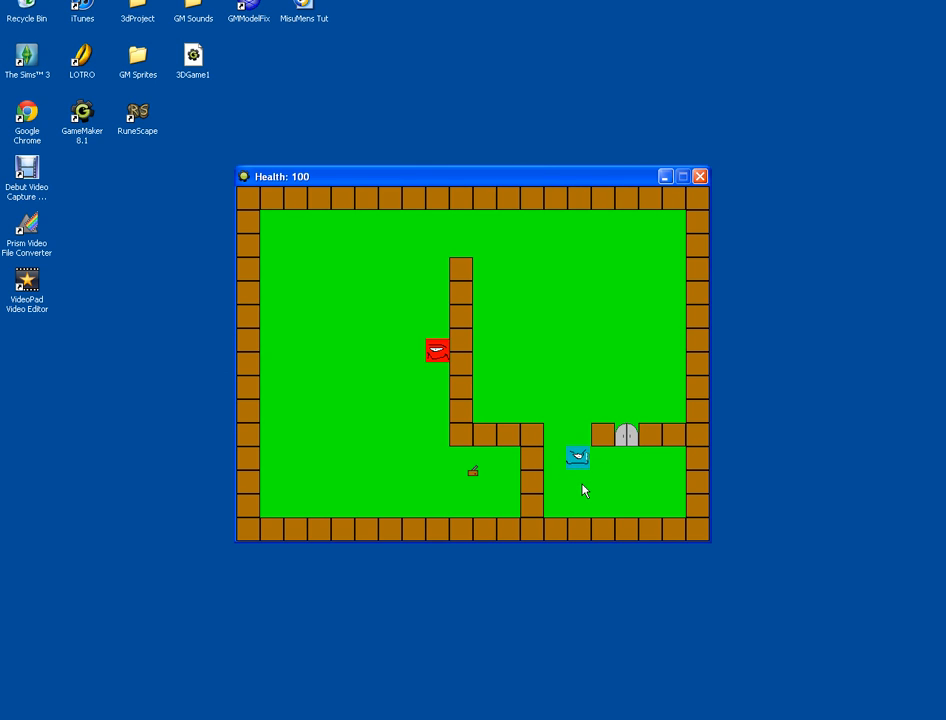
pyautogui.press('Up')
pyautogui.click(582, 484)
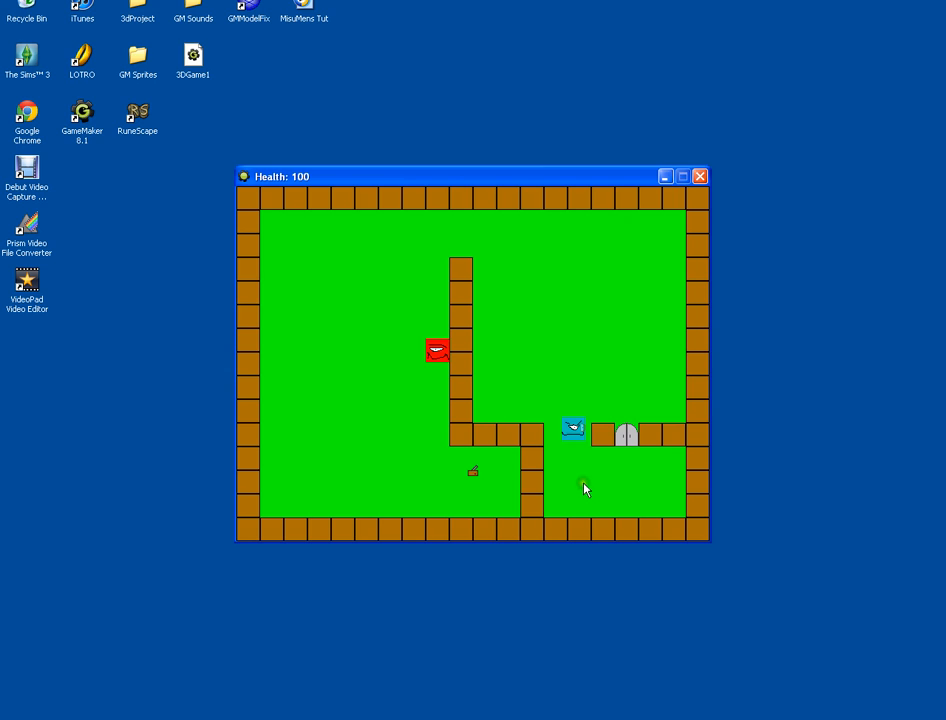
pyautogui.press('Escape')
pyautogui.click(562, 442)
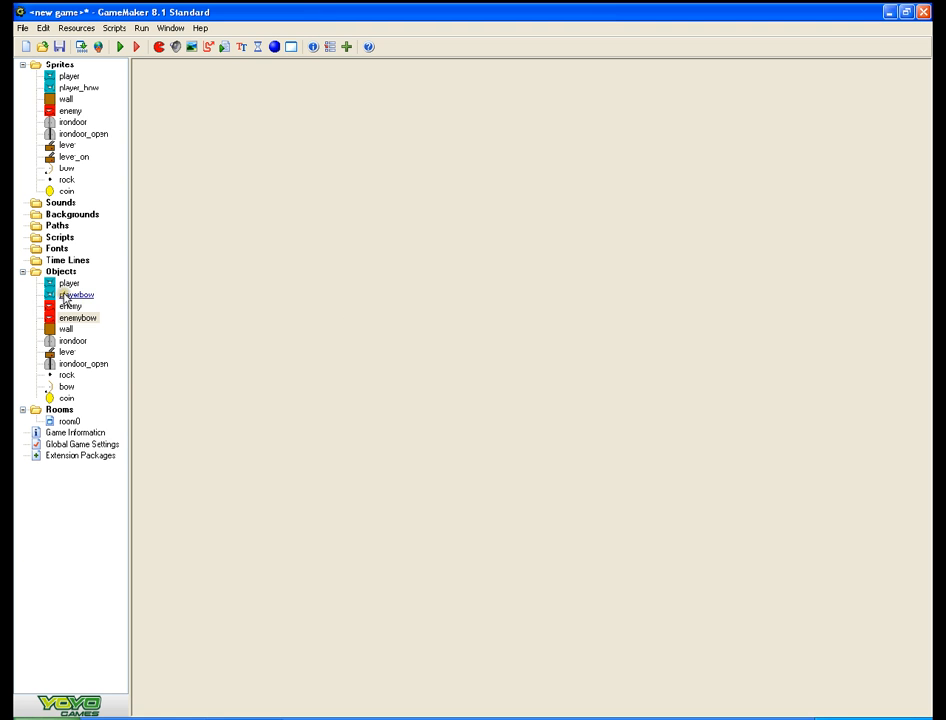
# - Open the playerbow object and review the actions of its Create, collision, mouse, health and key events
pyautogui.doubleClick(64, 294)
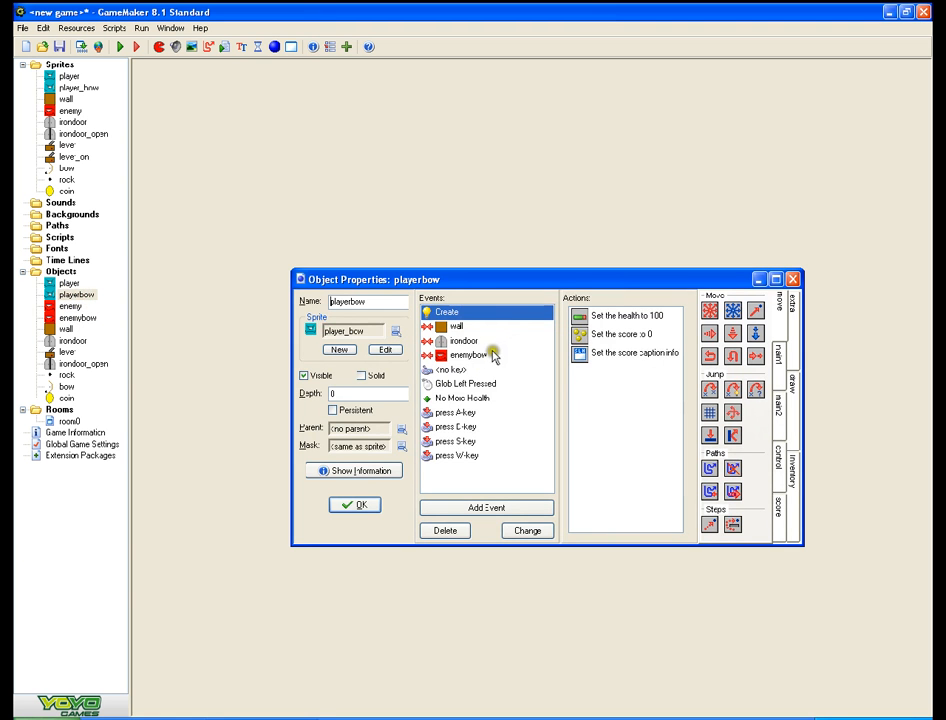
pyautogui.click(490, 354)
pyautogui.click(478, 330)
pyautogui.click(476, 337)
pyautogui.click(474, 323)
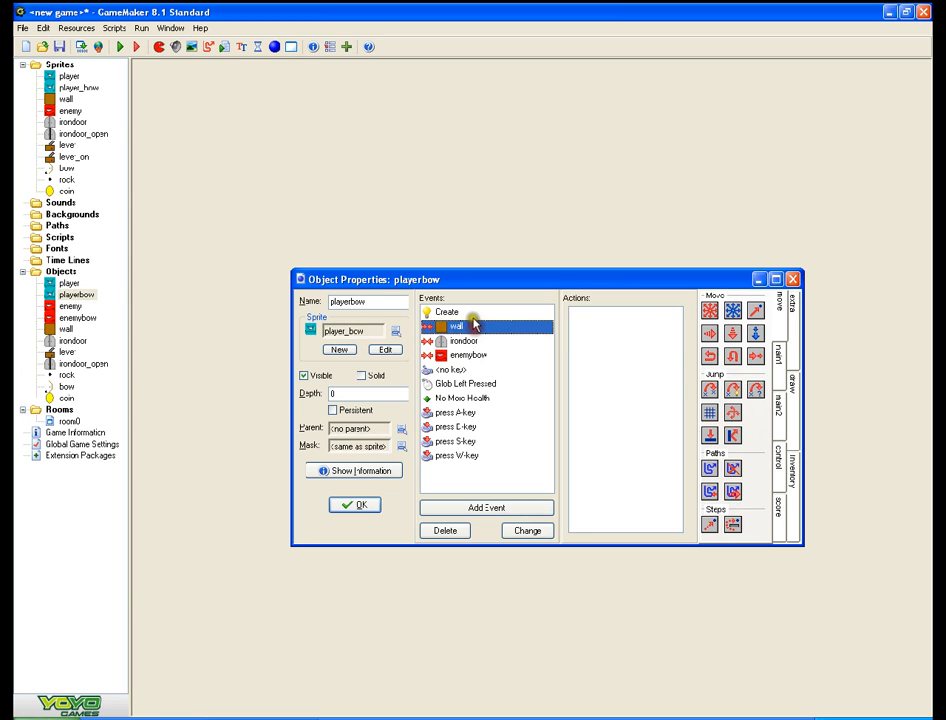
pyautogui.click(473, 312)
pyautogui.click(447, 426)
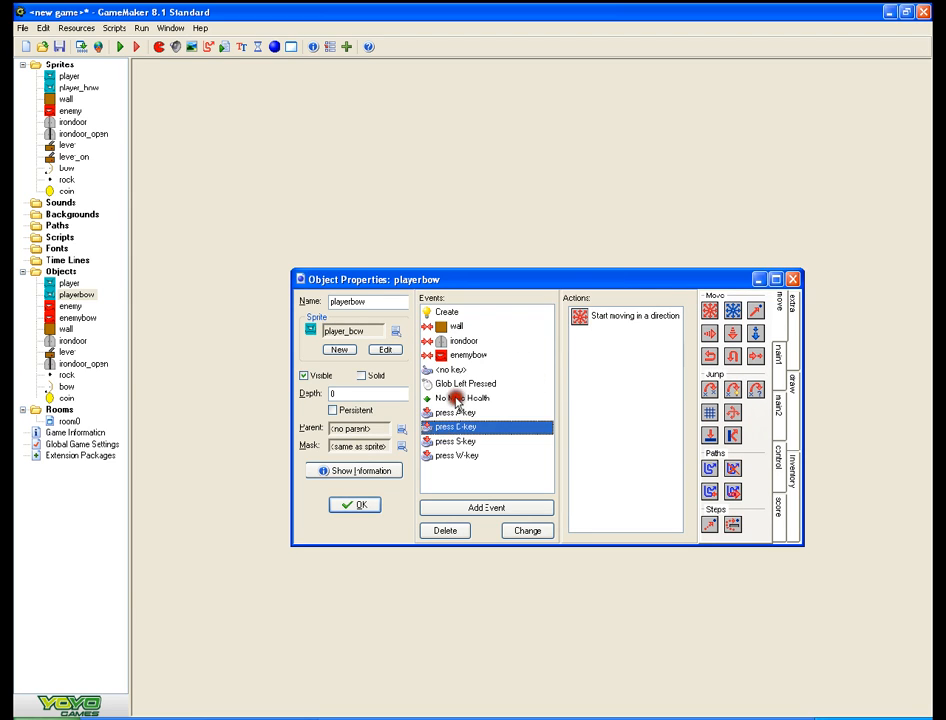
pyautogui.click(455, 398)
pyautogui.click(452, 369)
pyautogui.click(466, 327)
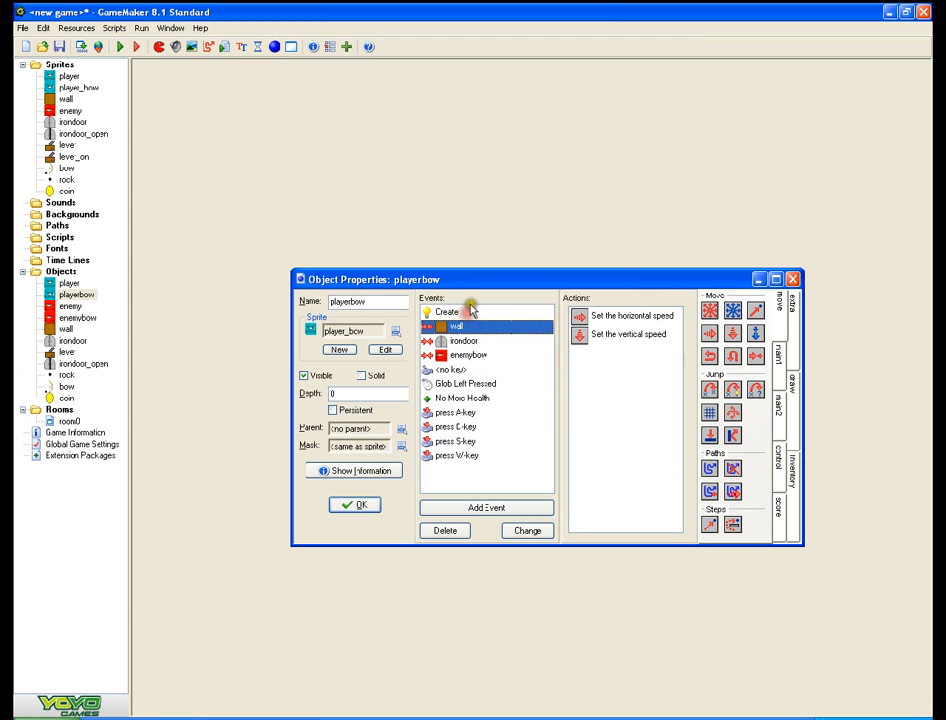
pyautogui.click(469, 310)
pyautogui.click(459, 358)
pyautogui.click(475, 341)
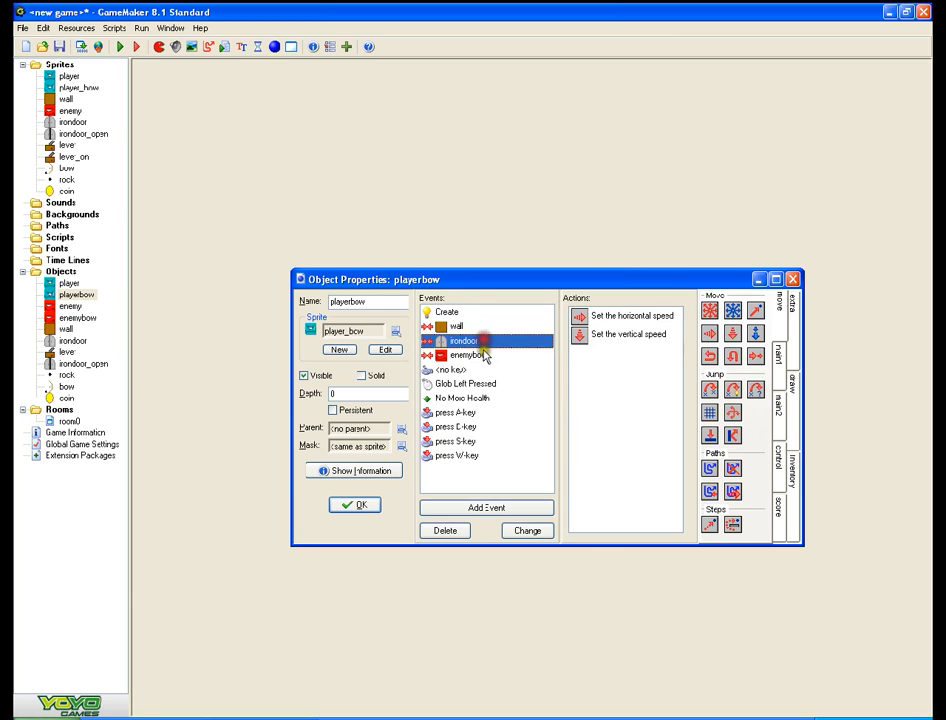
pyautogui.click(480, 356)
pyautogui.click(471, 327)
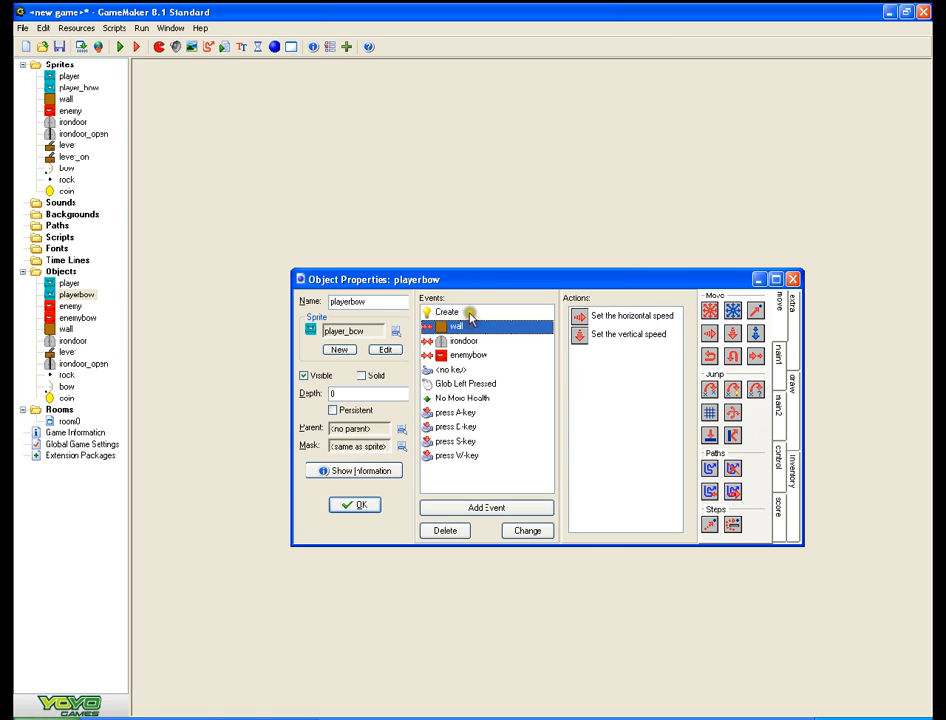
pyautogui.click(470, 312)
pyautogui.click(502, 396)
pyautogui.click(492, 384)
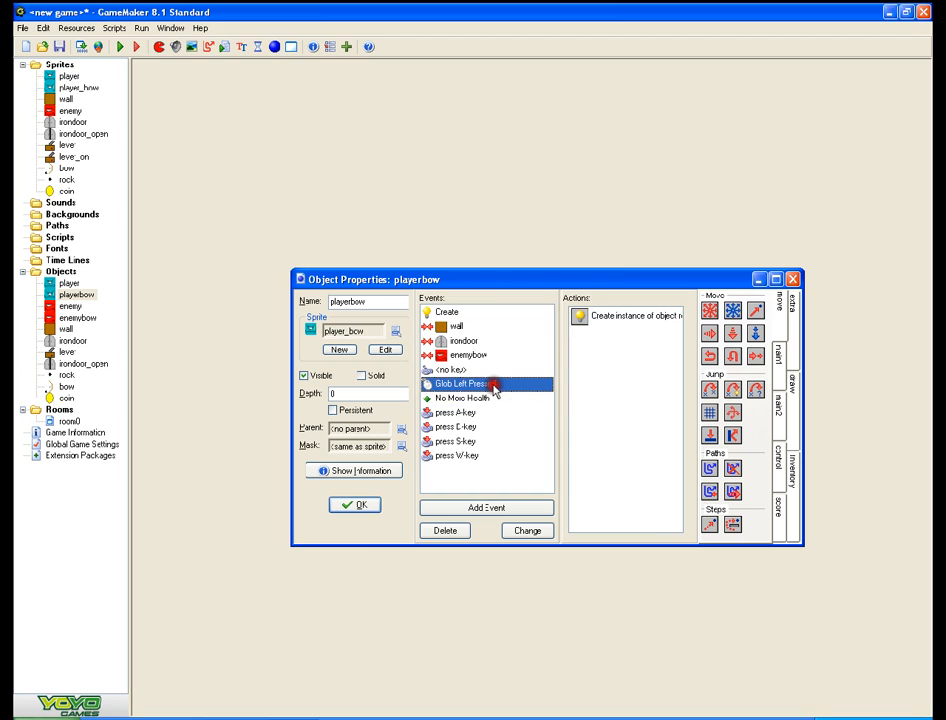
pyautogui.click(486, 369)
pyautogui.click(470, 355)
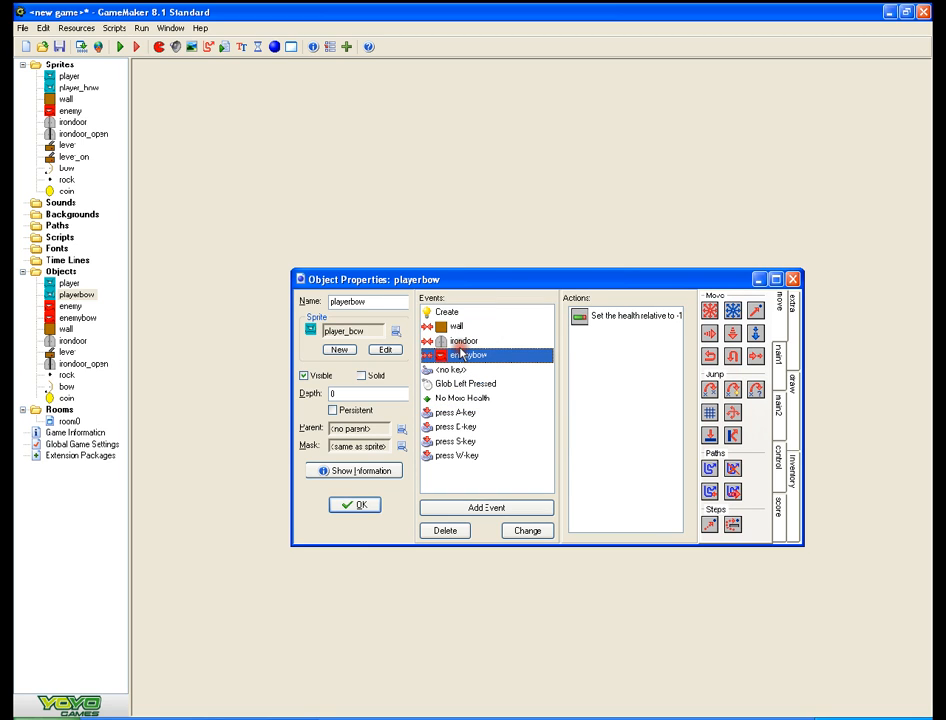
pyautogui.click(480, 341)
pyautogui.click(456, 325)
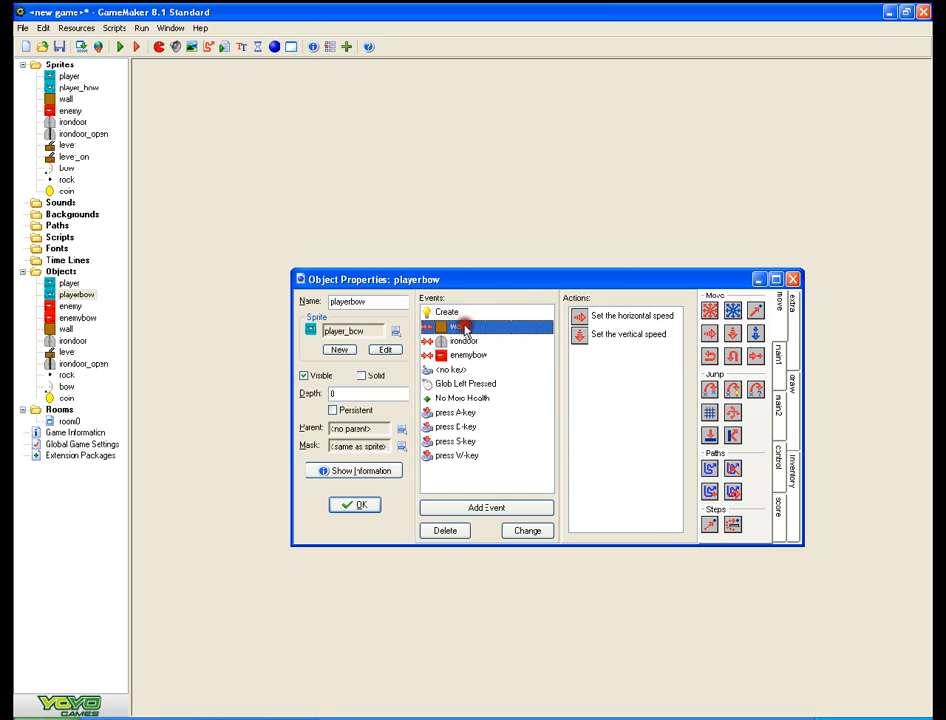
pyautogui.click(470, 312)
# - Copy the score caption action from playerbow's Create event and close the object
pyautogui.click(622, 338)
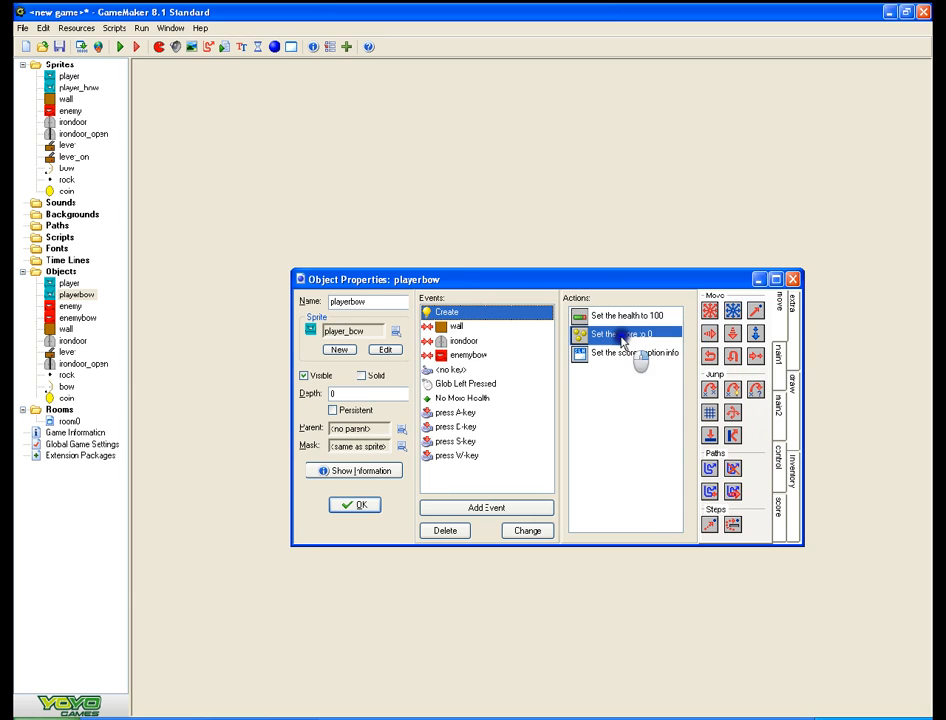
pyautogui.rightClick(624, 340)
pyautogui.click(597, 395)
pyautogui.click(608, 354)
pyautogui.rightClick(606, 352)
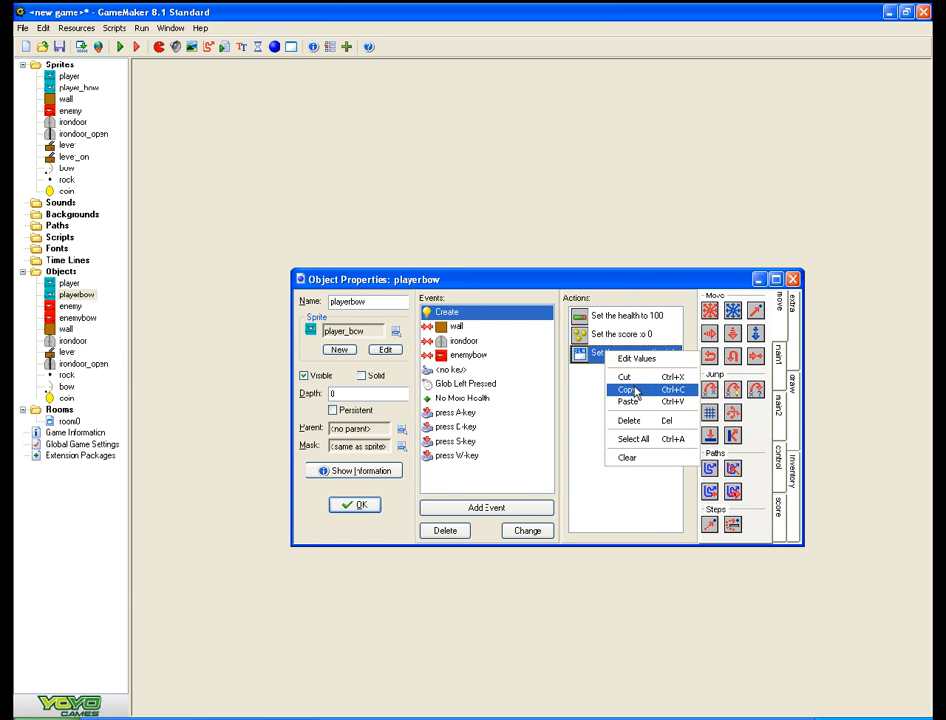
pyautogui.click(632, 390)
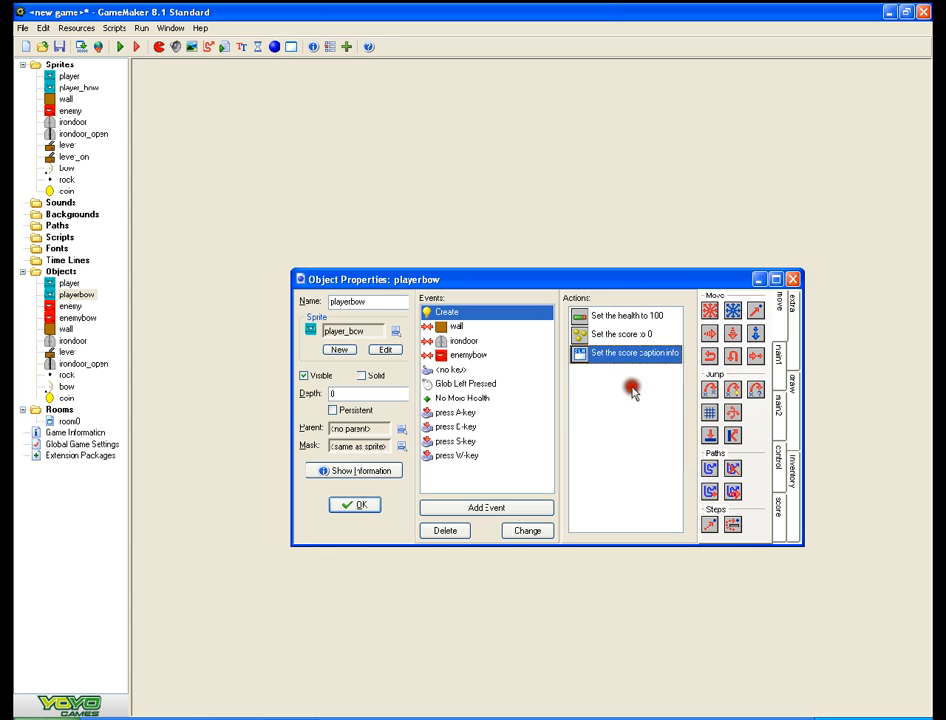
pyautogui.click(361, 506)
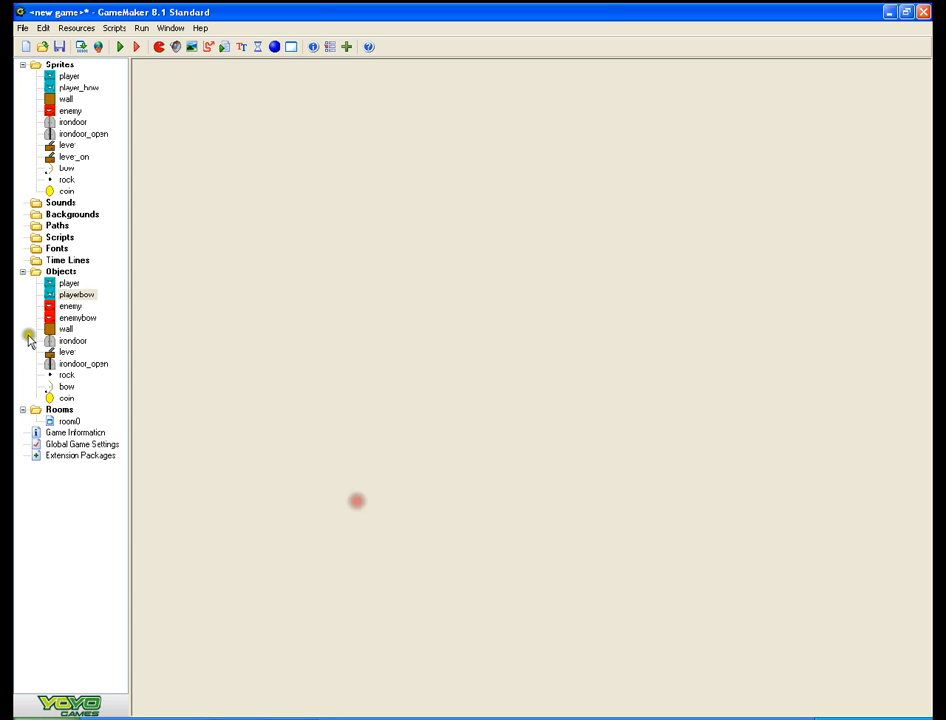
# - Replace the score caption action in the player object's Create event with the one copied from playerbow
pyautogui.doubleClick(69, 283)
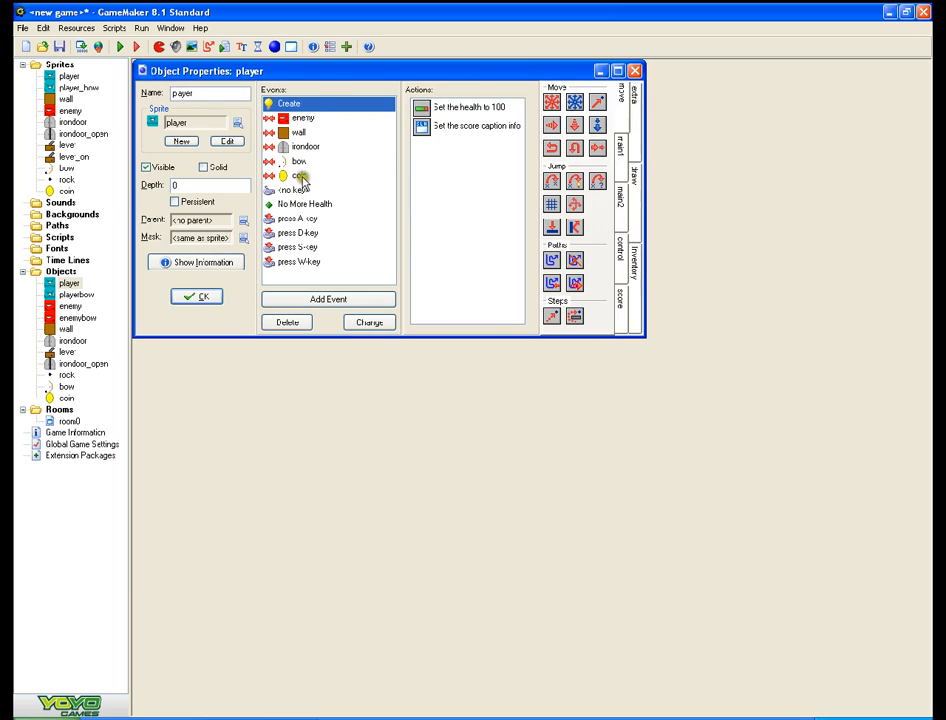
pyautogui.moveTo(321, 72); pyautogui.dragTo(389, 271)
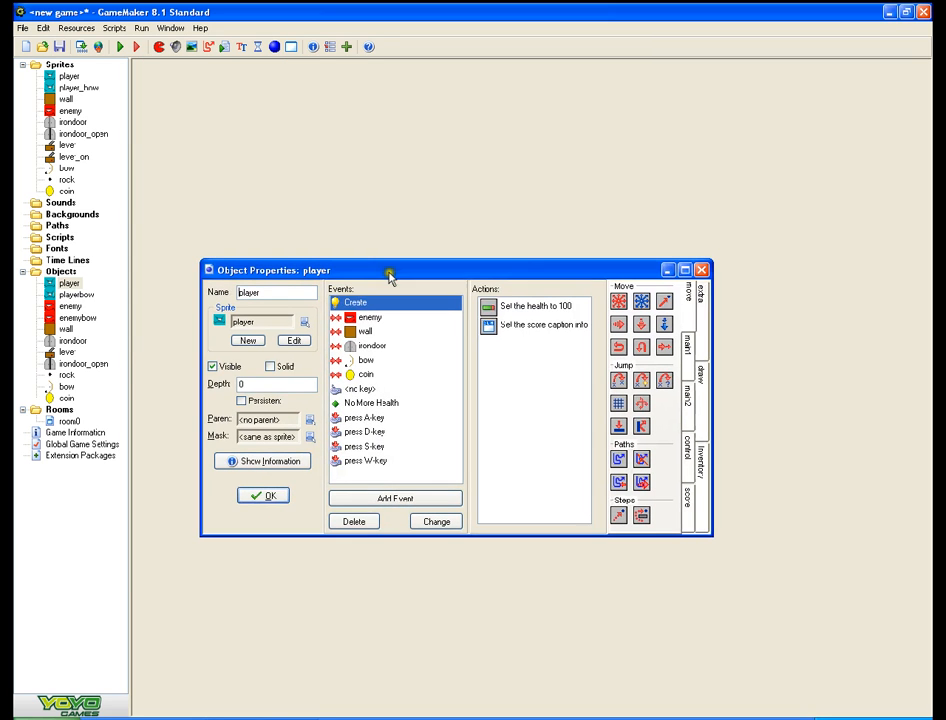
pyautogui.click(369, 317)
pyautogui.click(362, 345)
pyautogui.click(362, 329)
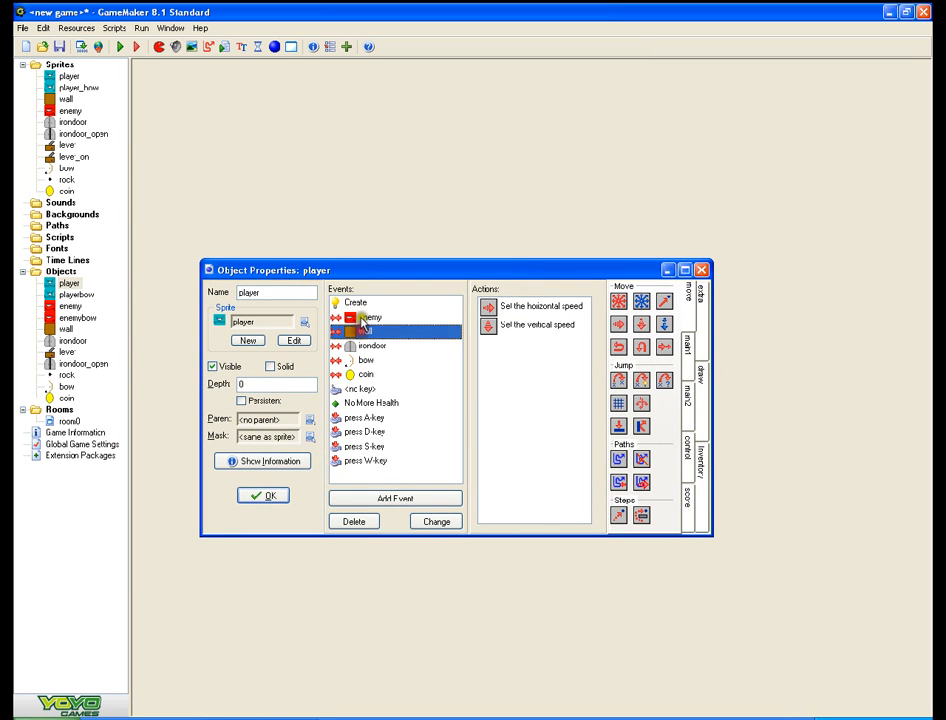
pyautogui.click(356, 302)
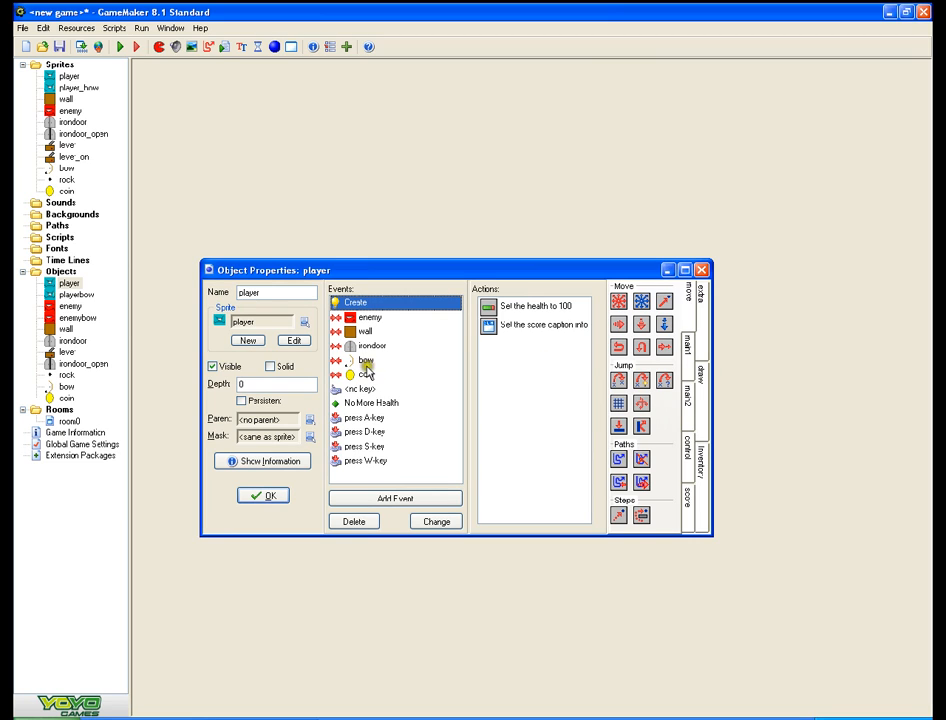
pyautogui.rightClick(524, 355)
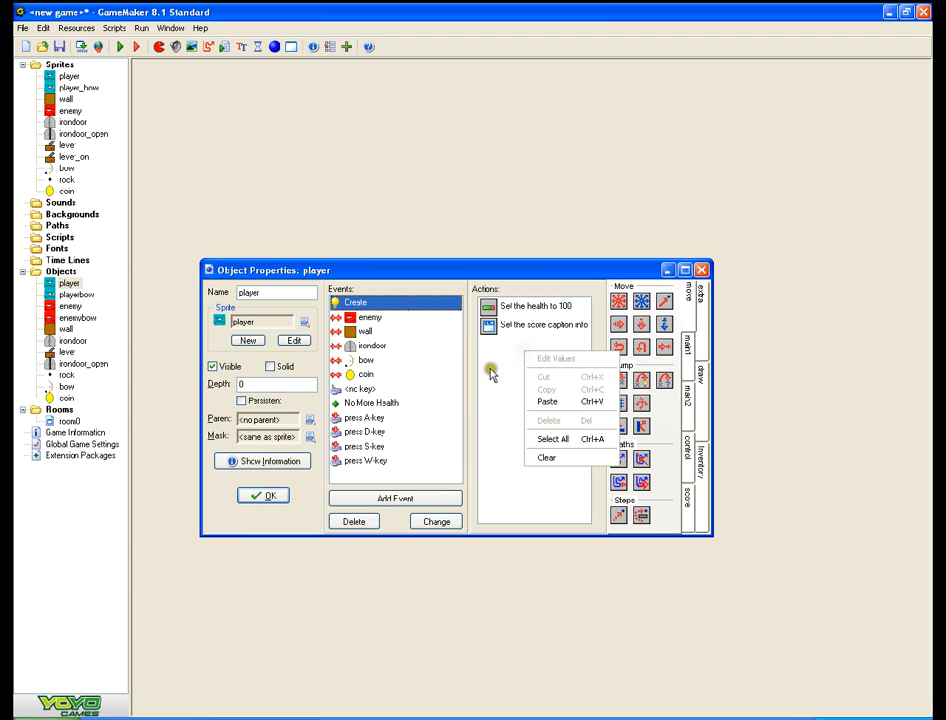
pyautogui.click(490, 325)
pyautogui.rightClick(492, 323)
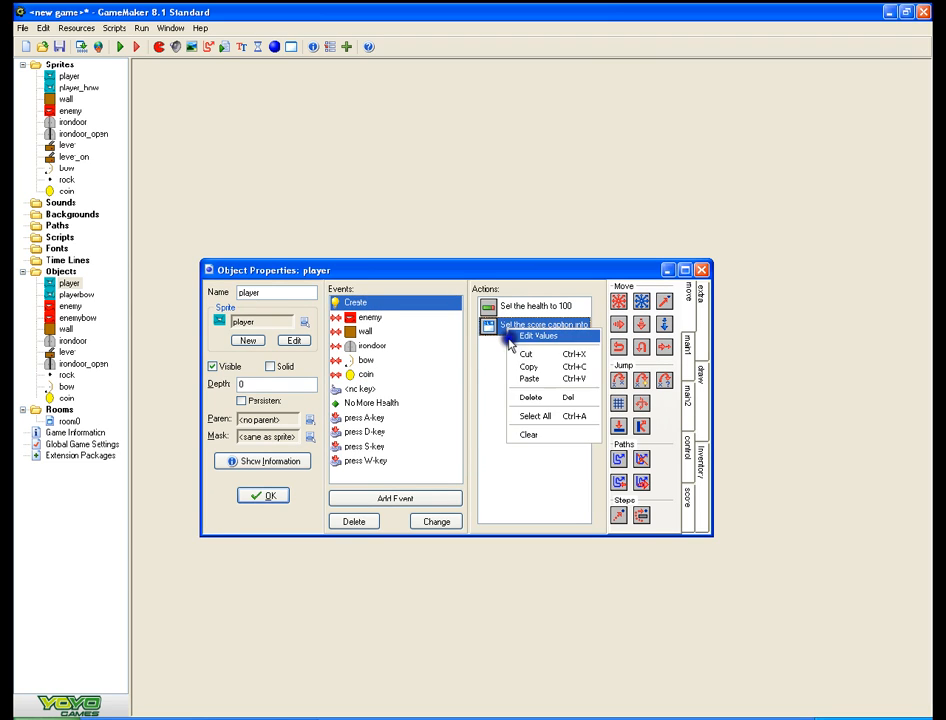
pyautogui.click(532, 400)
pyautogui.rightClick(528, 368)
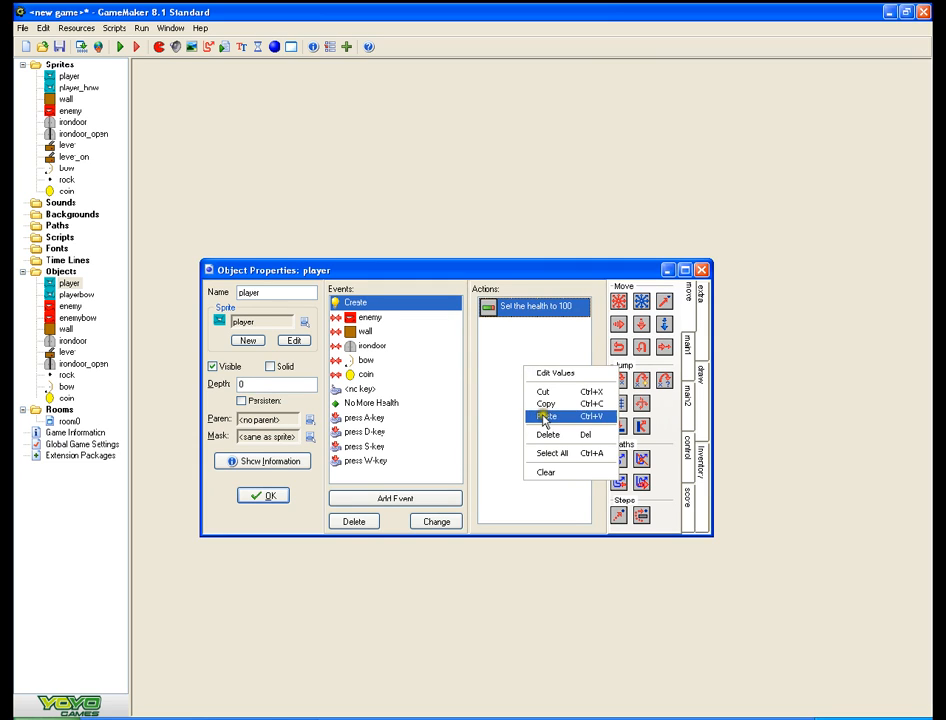
pyautogui.click(545, 418)
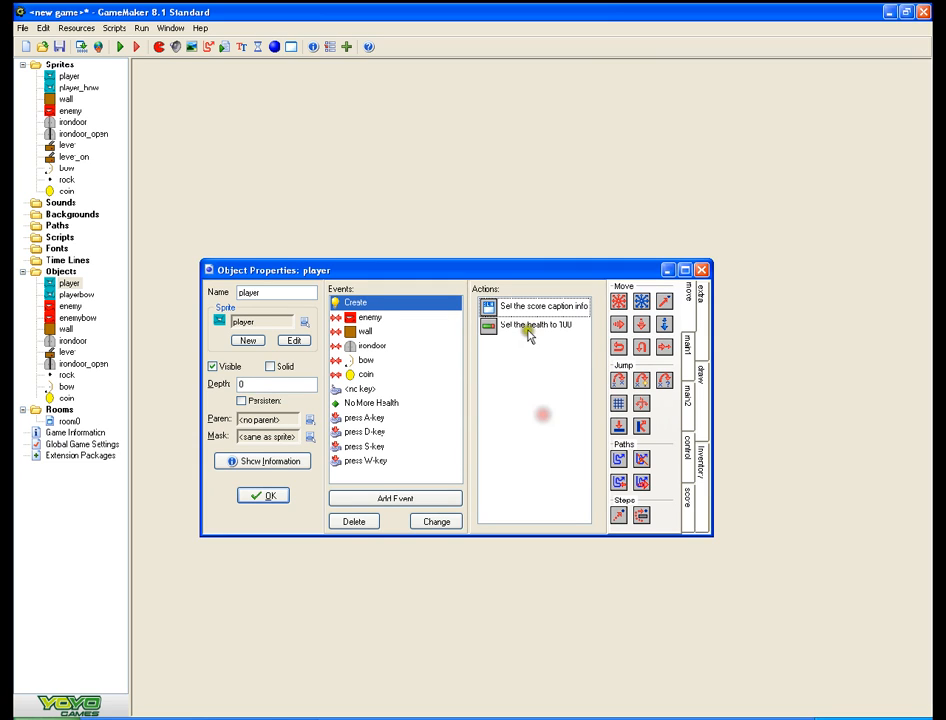
# - Add a Set Score action with new score 0 to the player's Create event and order the actions as health, score, caption
pyautogui.click(688, 478)
pyautogui.moveTo(619, 311); pyautogui.dragTo(530, 345)
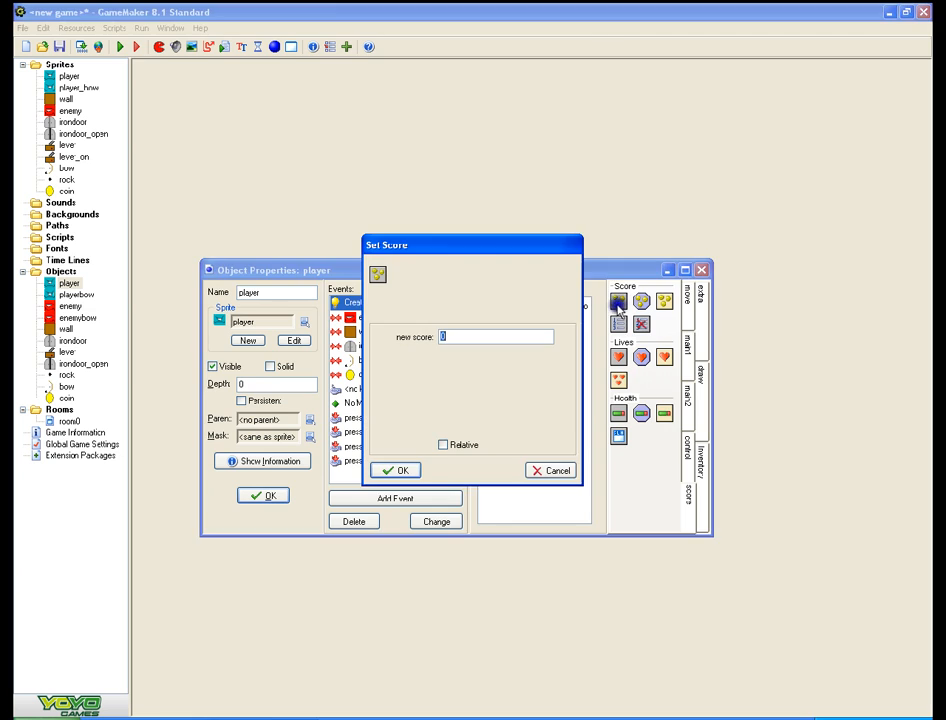
pyautogui.click(404, 471)
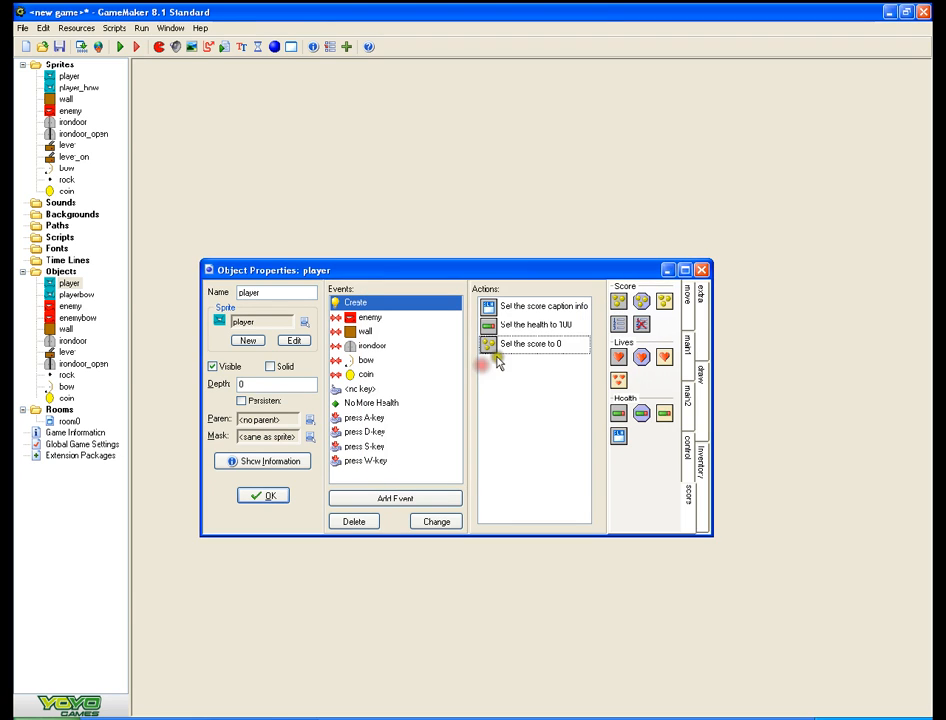
pyautogui.click(520, 344)
pyautogui.moveTo(515, 304); pyautogui.dragTo(518, 392)
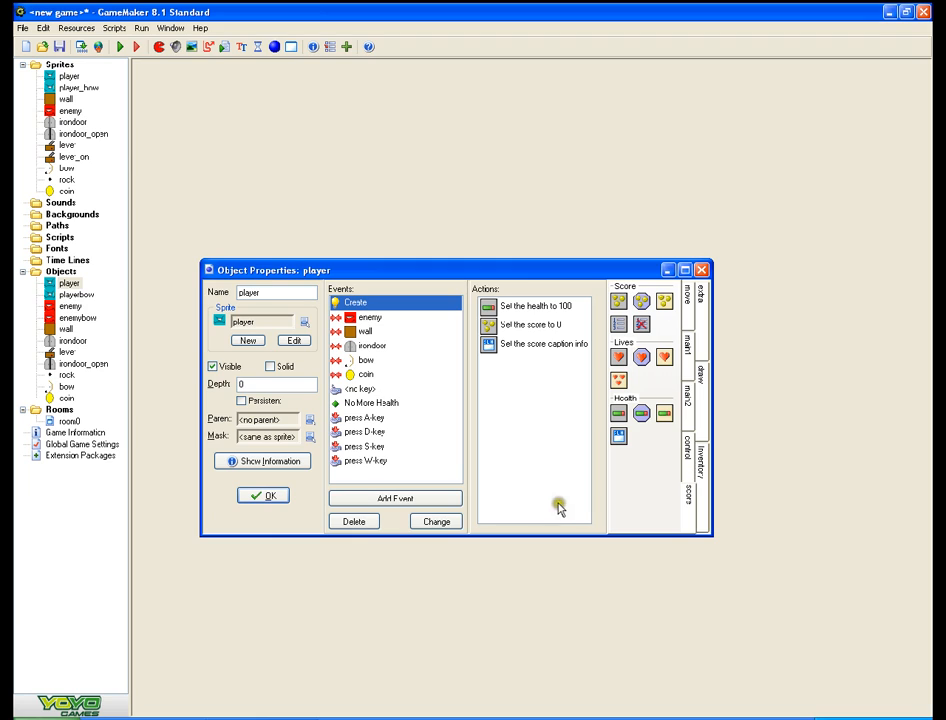
# - Check the player's coin collision event, open the playerbow object and add a collision event with coin to it
pyautogui.click(360, 374)
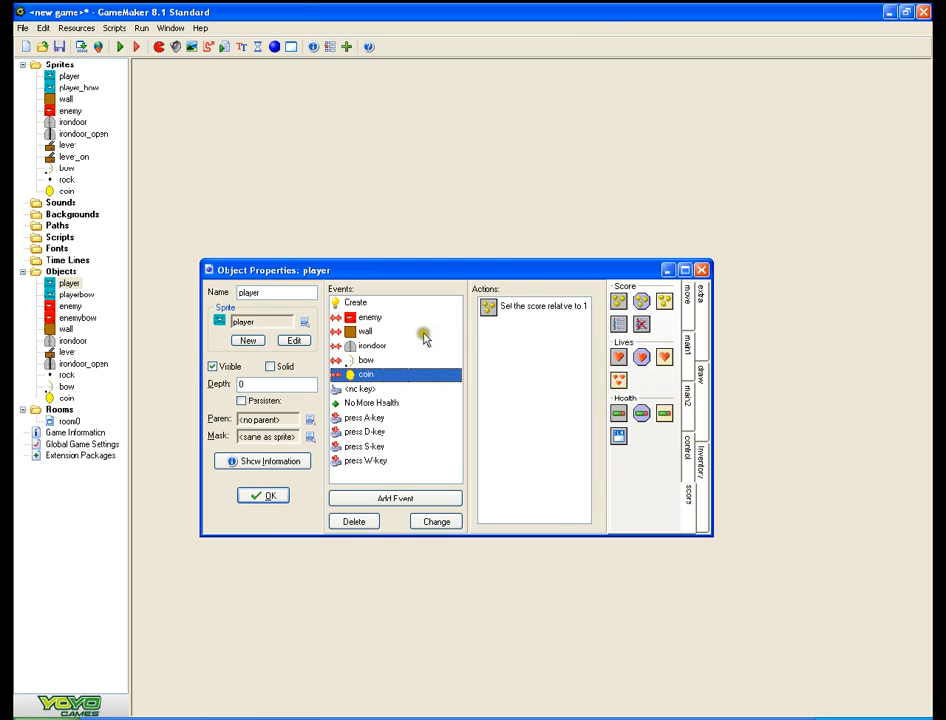
pyautogui.rightClick(373, 374)
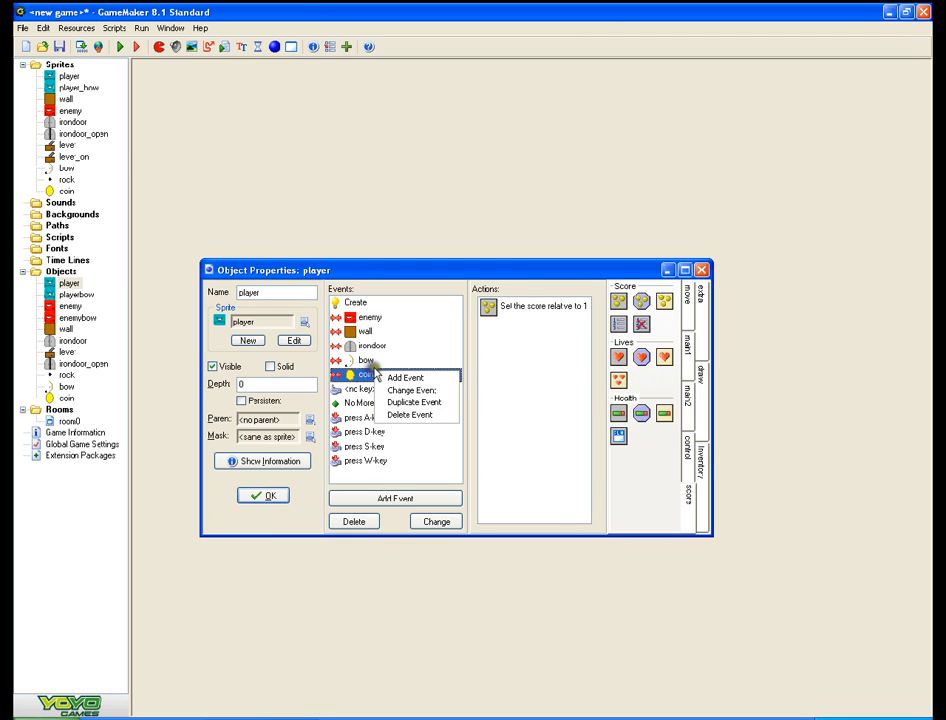
pyautogui.click(534, 399)
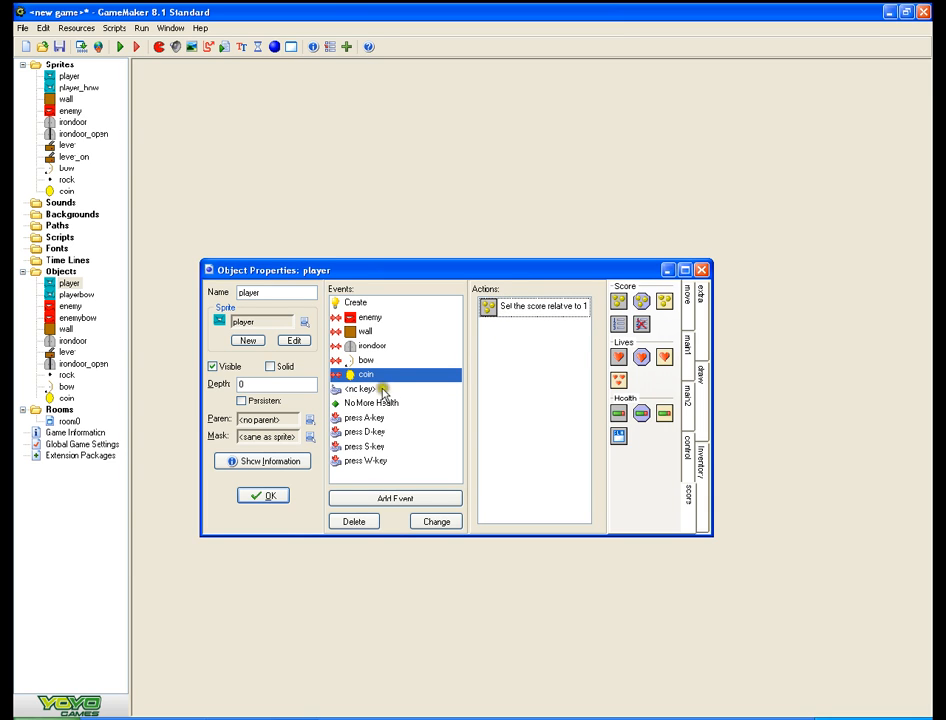
pyautogui.doubleClick(66, 294)
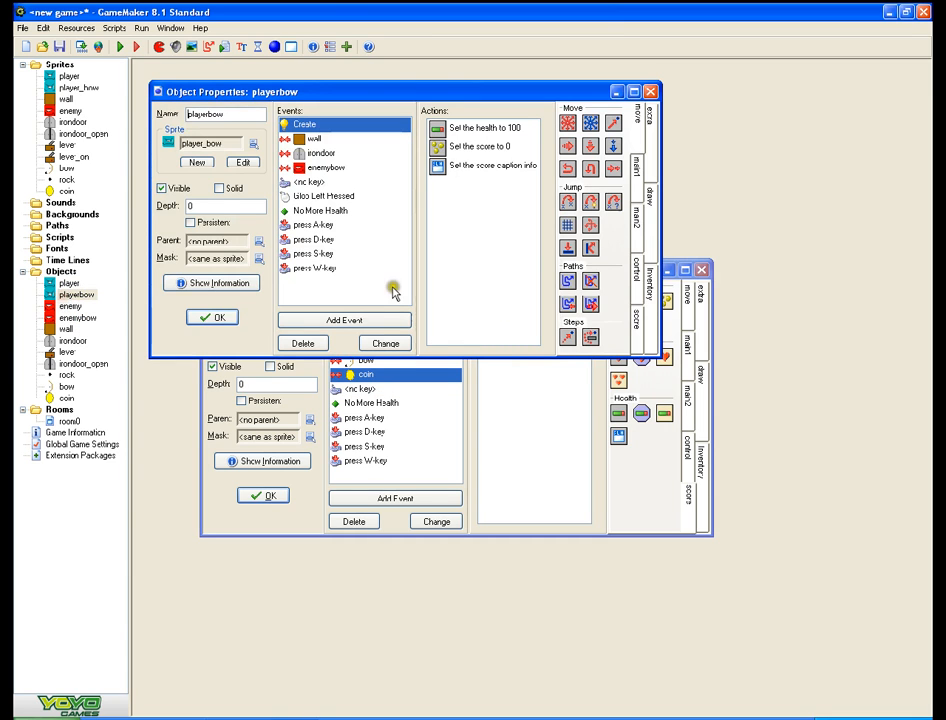
pyautogui.click(340, 320)
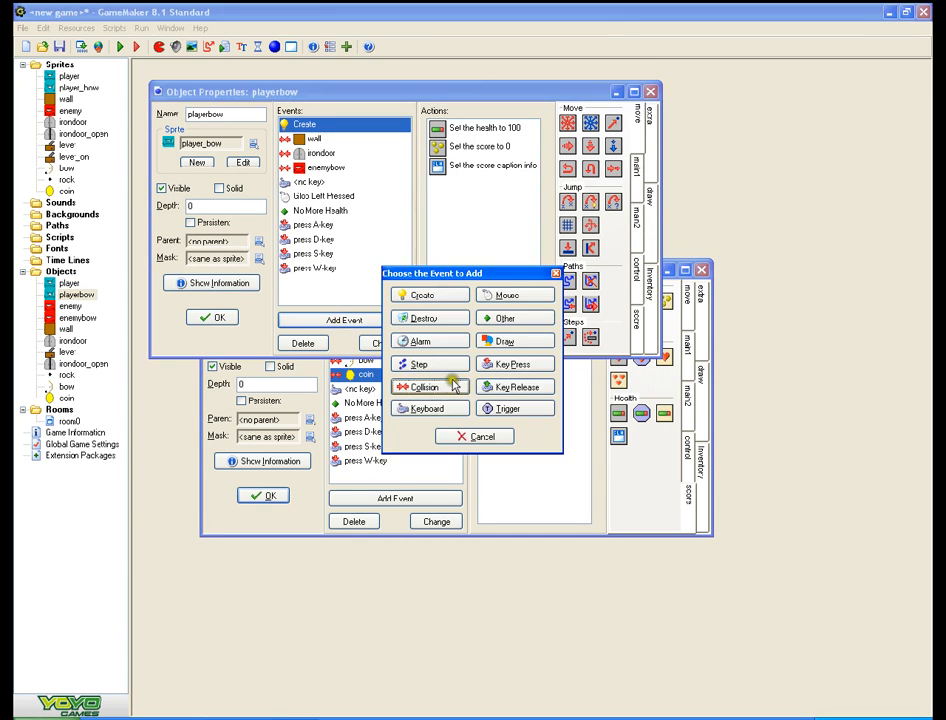
pyautogui.click(421, 385)
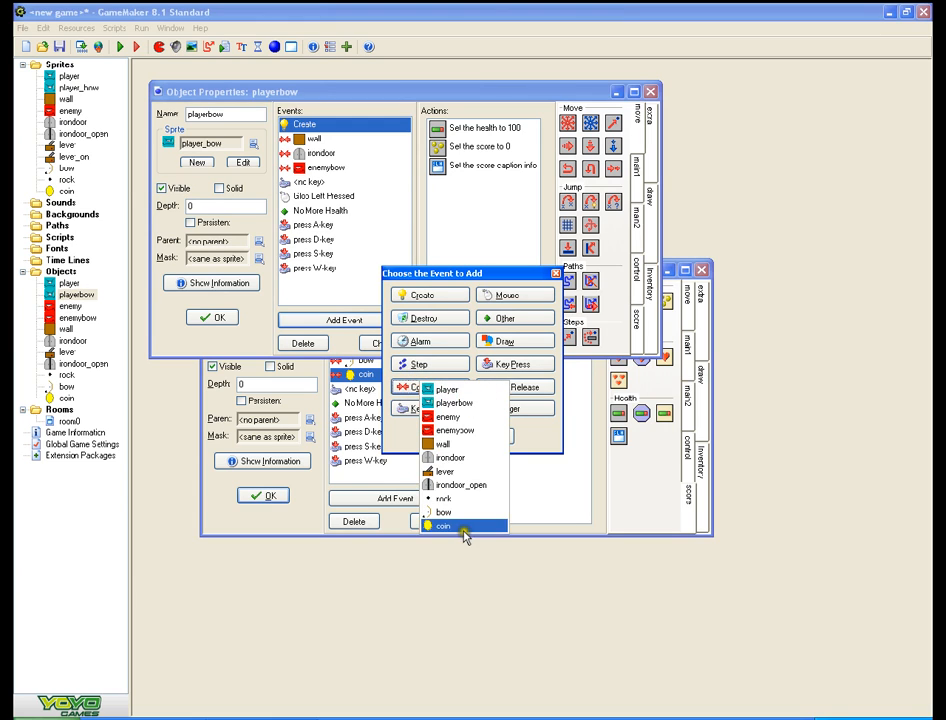
pyautogui.click(467, 532)
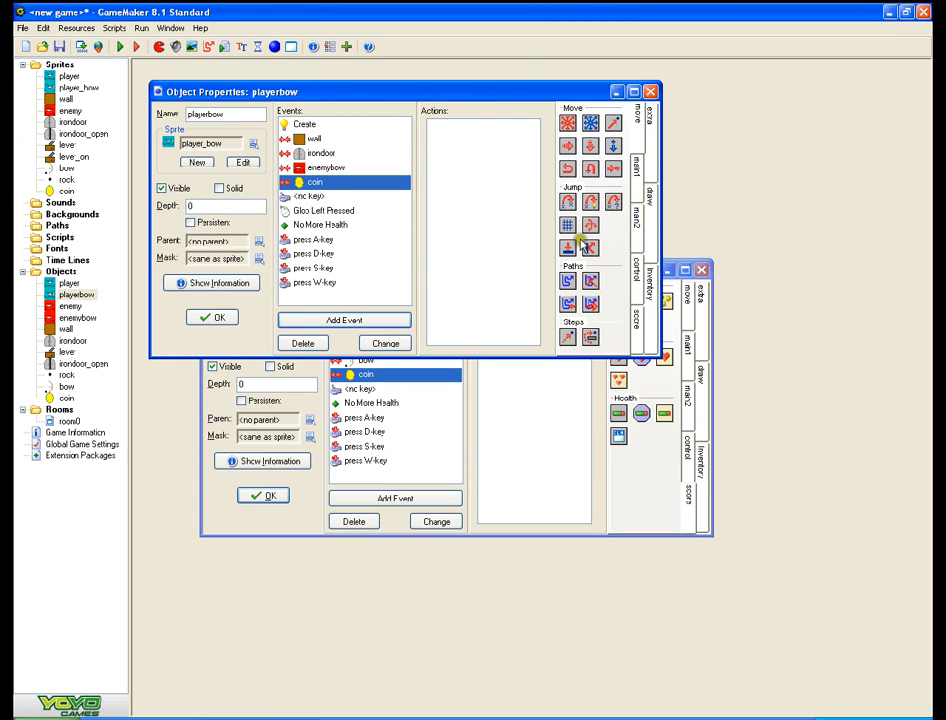
# - Add a relative Set Score action of 1 to playerbow's coin collision event, and save and close the playerbow and player objects
pyautogui.click(639, 316)
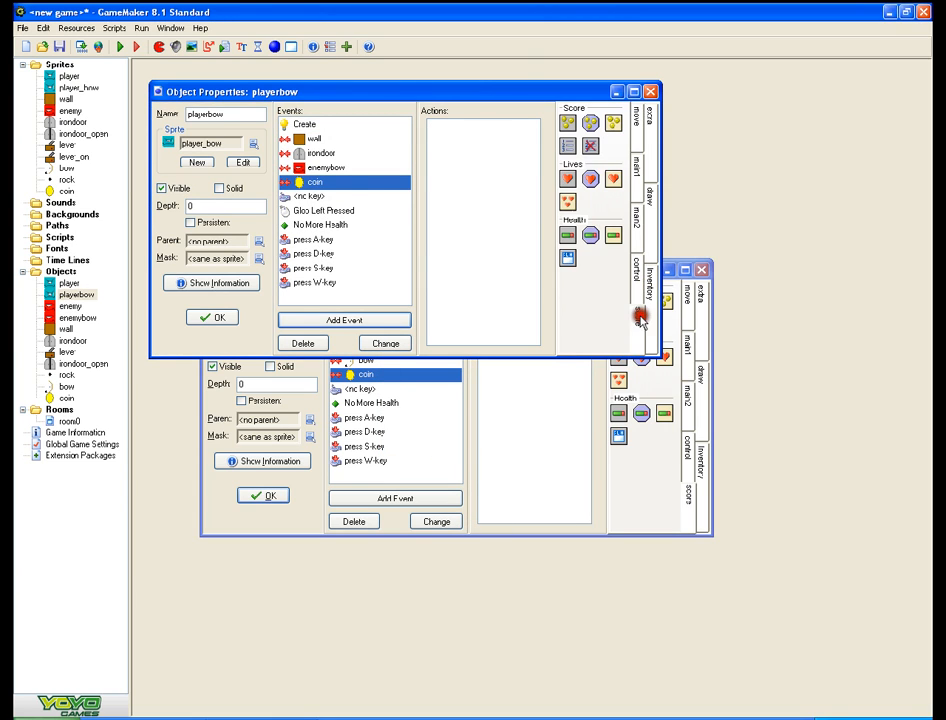
pyautogui.rightClick(588, 123)
pyautogui.click(550, 470)
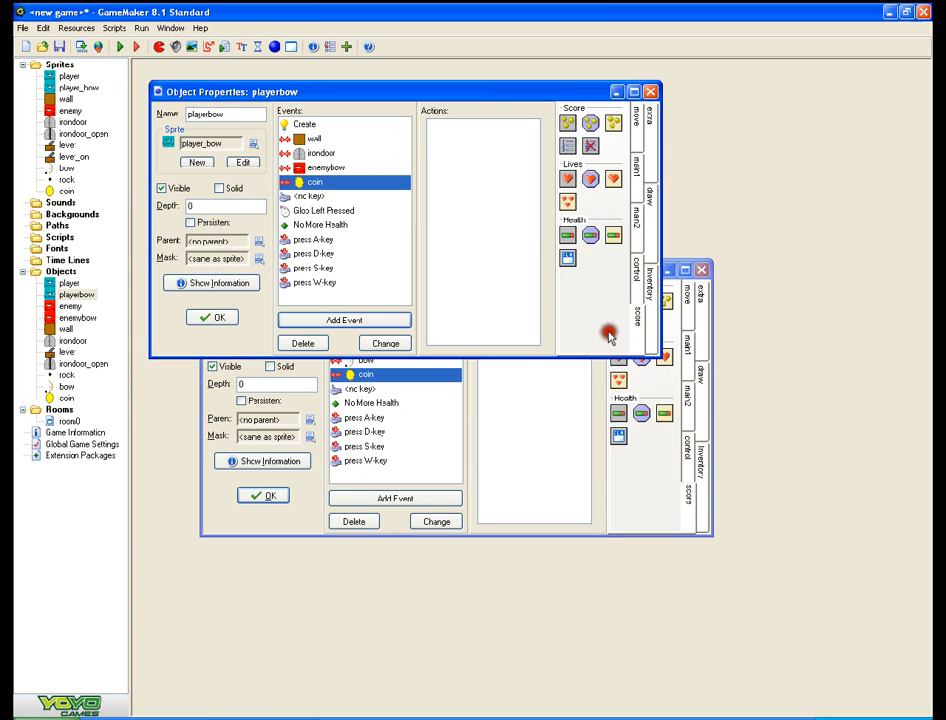
pyautogui.rightClick(567, 122)
pyautogui.click(443, 444)
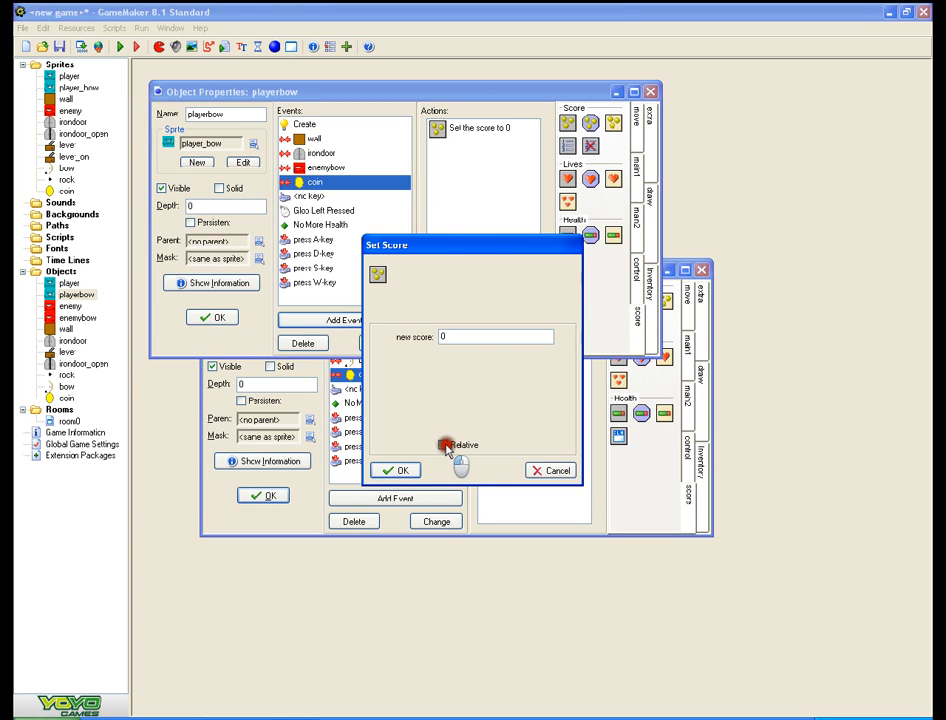
pyautogui.click(450, 337)
pyautogui.click(382, 470)
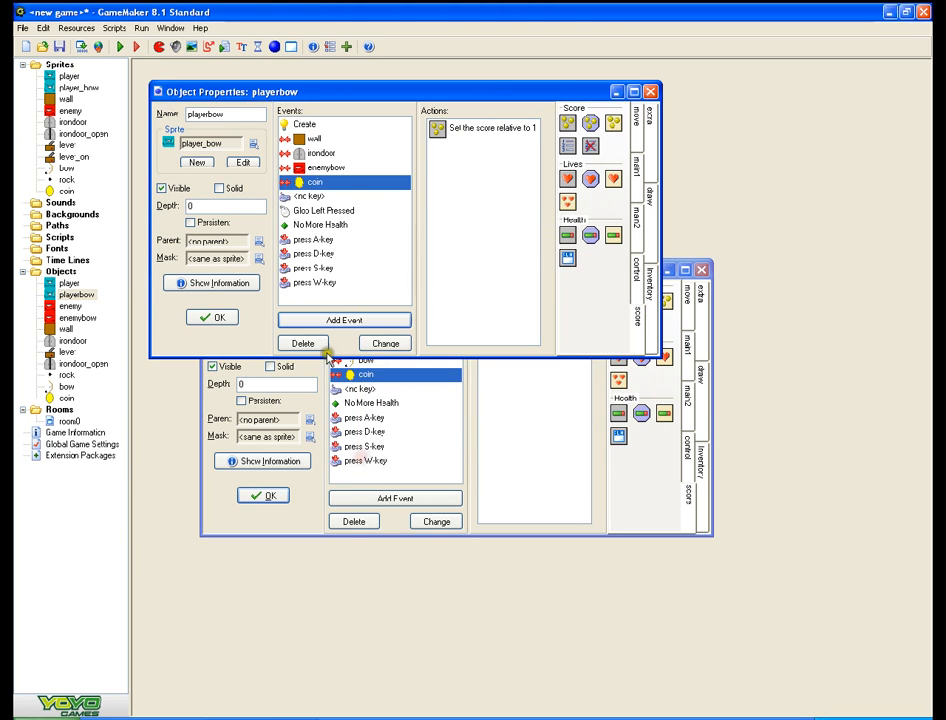
pyautogui.click(213, 318)
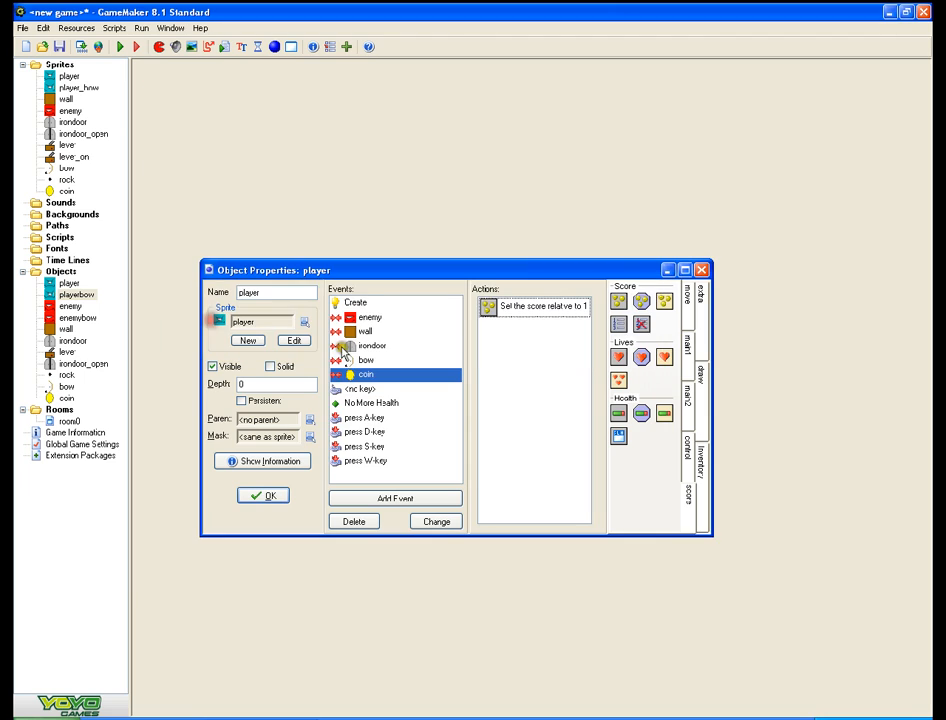
pyautogui.click(384, 303)
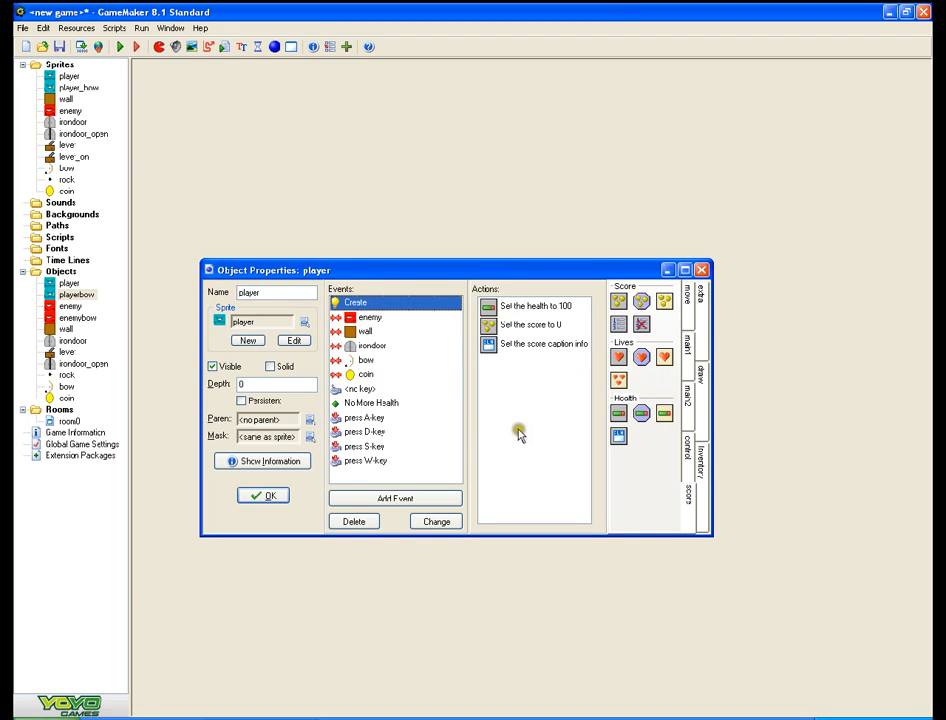
pyautogui.click(263, 495)
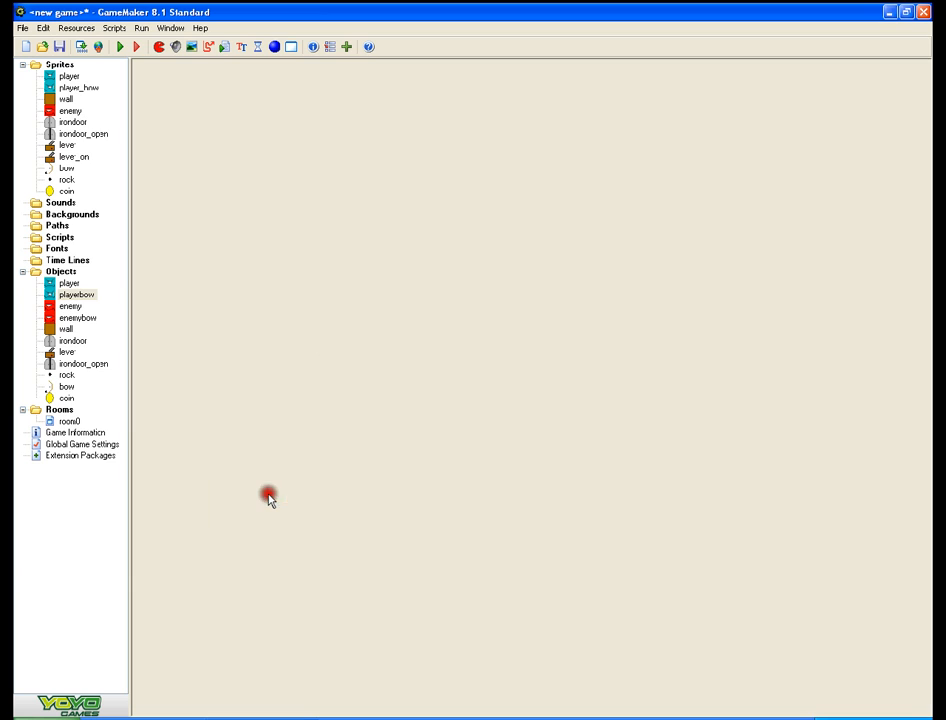
# - Open the enemybow, enemy and coin objects one after another to check their events, closing each
pyautogui.doubleClick(68, 318)
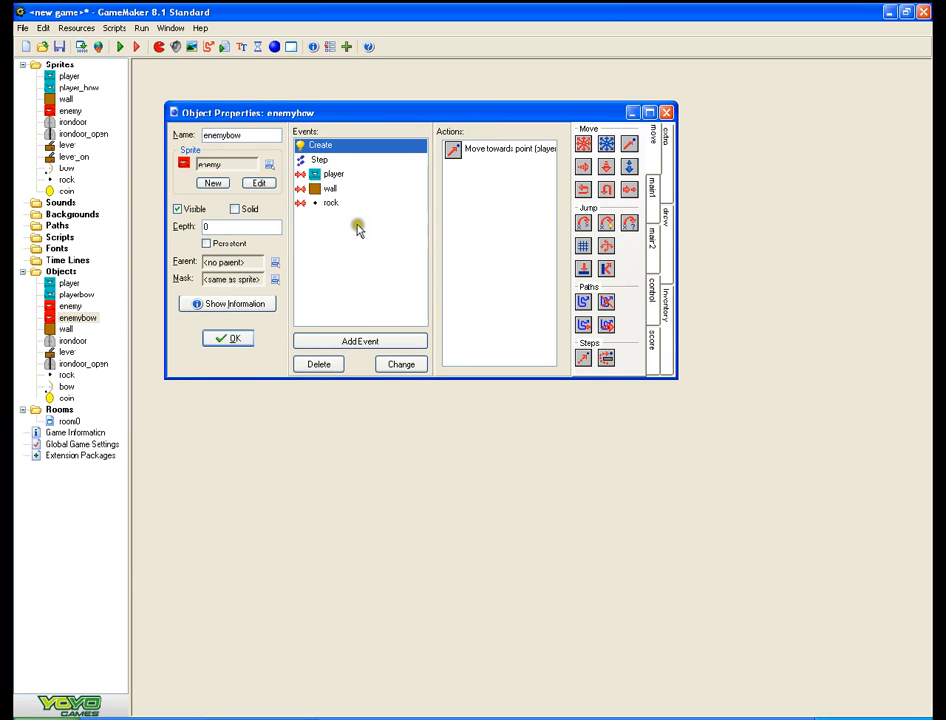
pyautogui.click(229, 339)
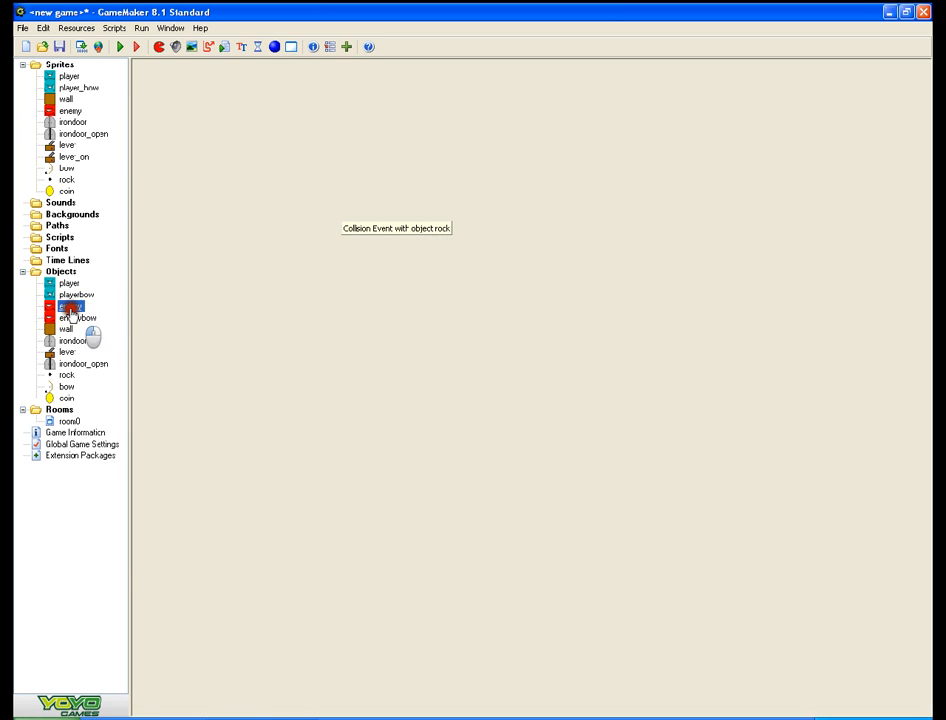
pyautogui.doubleClick(70, 306)
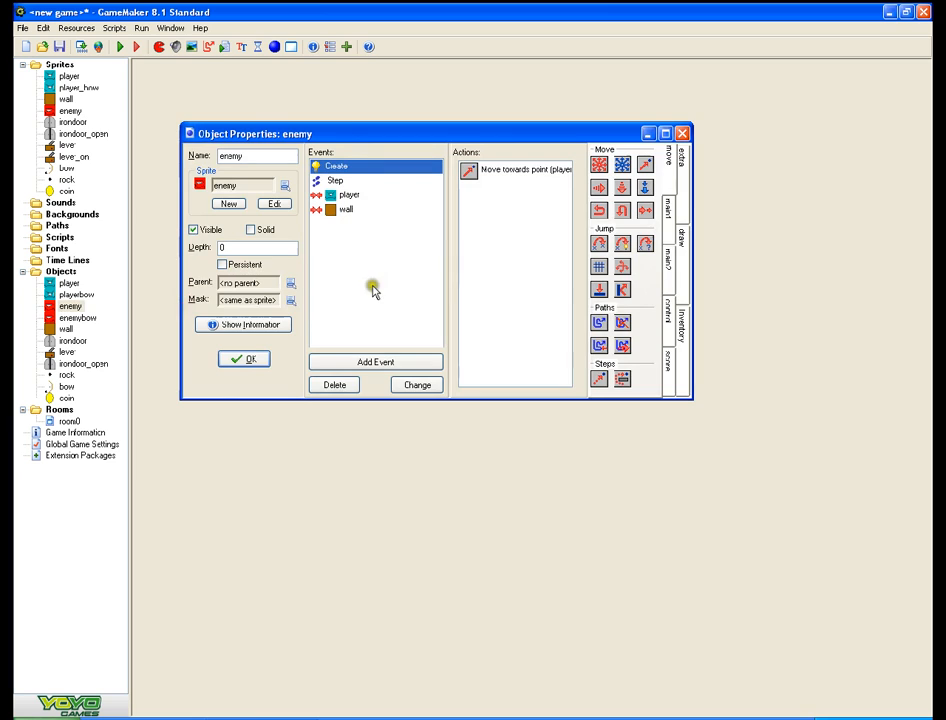
pyautogui.click(249, 359)
pyautogui.doubleClick(64, 397)
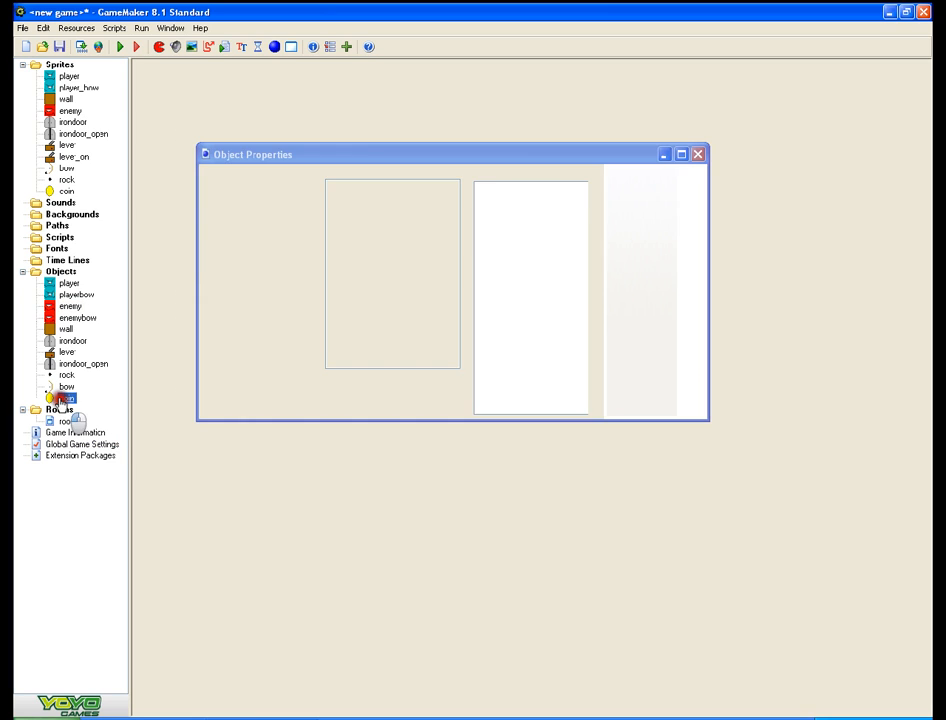
pyautogui.click(265, 381)
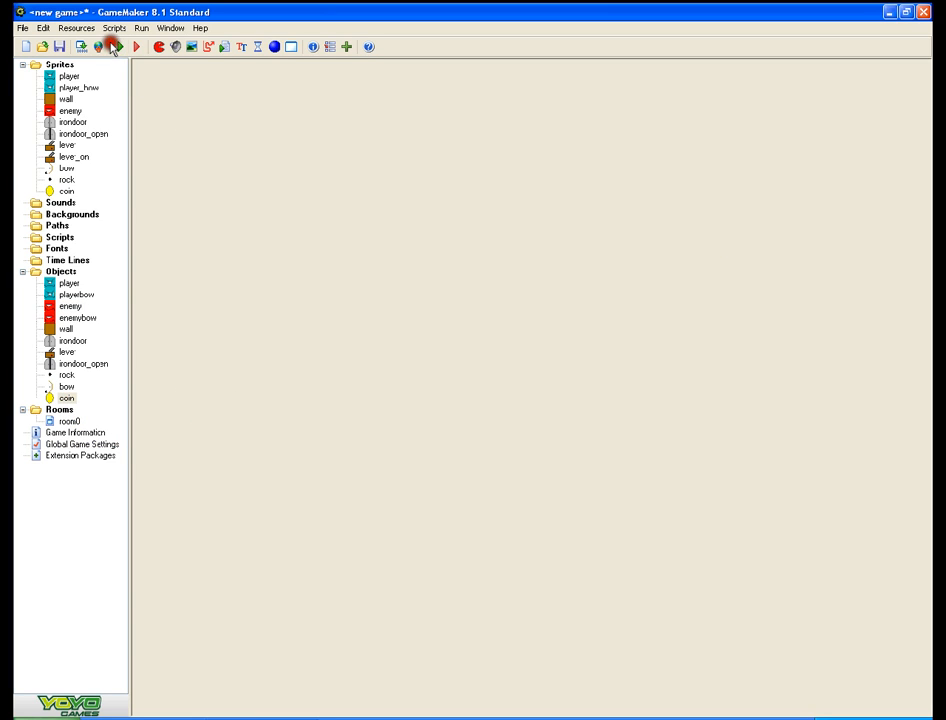
# - Run the game and steer the player down through the wall gap to pick up the bow
pyautogui.click(82, 46)
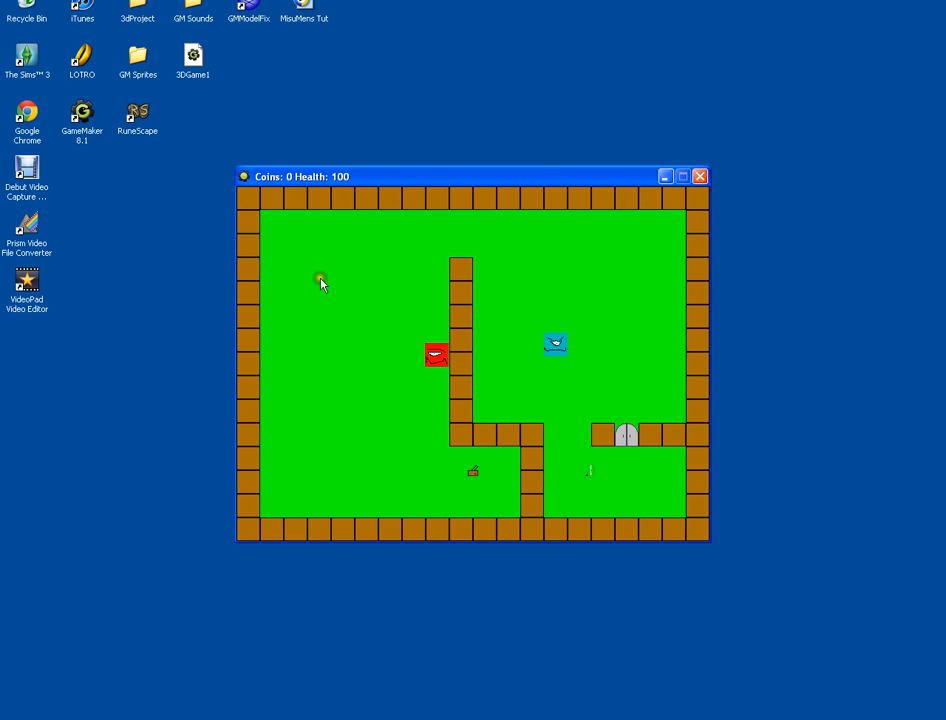
pyautogui.press('Down')
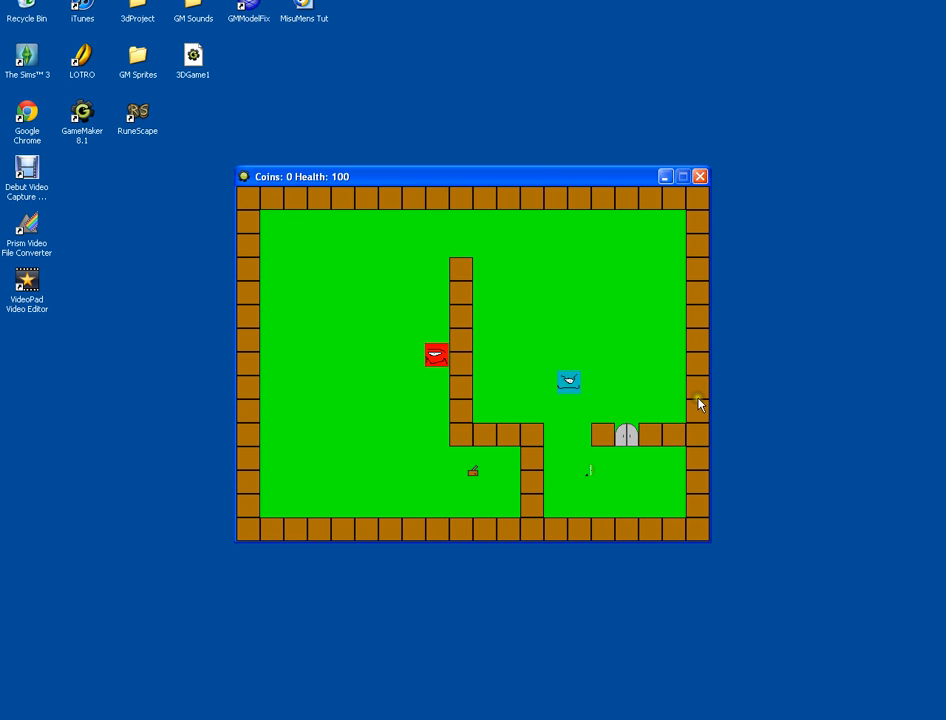
pyautogui.press('Down')
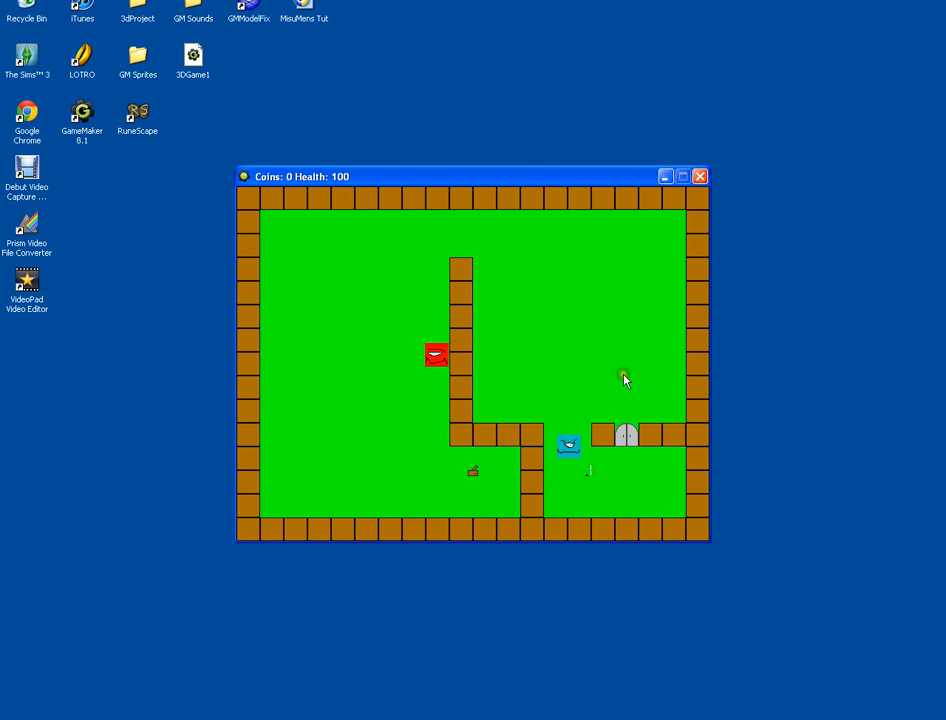
pyautogui.press('Right')
pyautogui.press('Right')
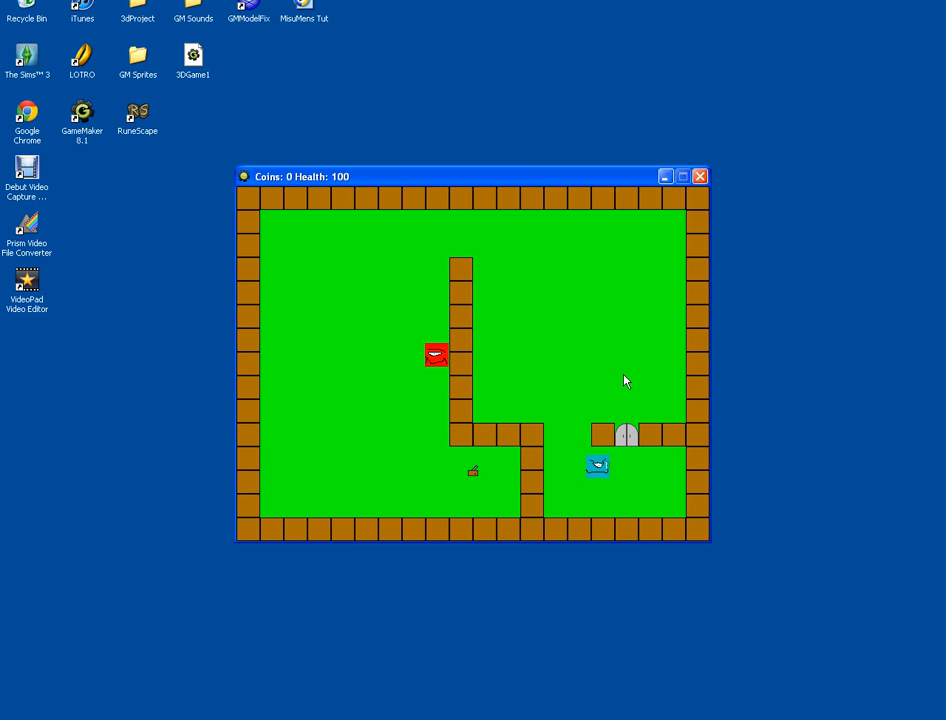
# - Move the bow-carrying player back up through the gap towards the upper wall while firing test rocks
pyautogui.press('Left')
pyautogui.press('Up')
pyautogui.press('Up')
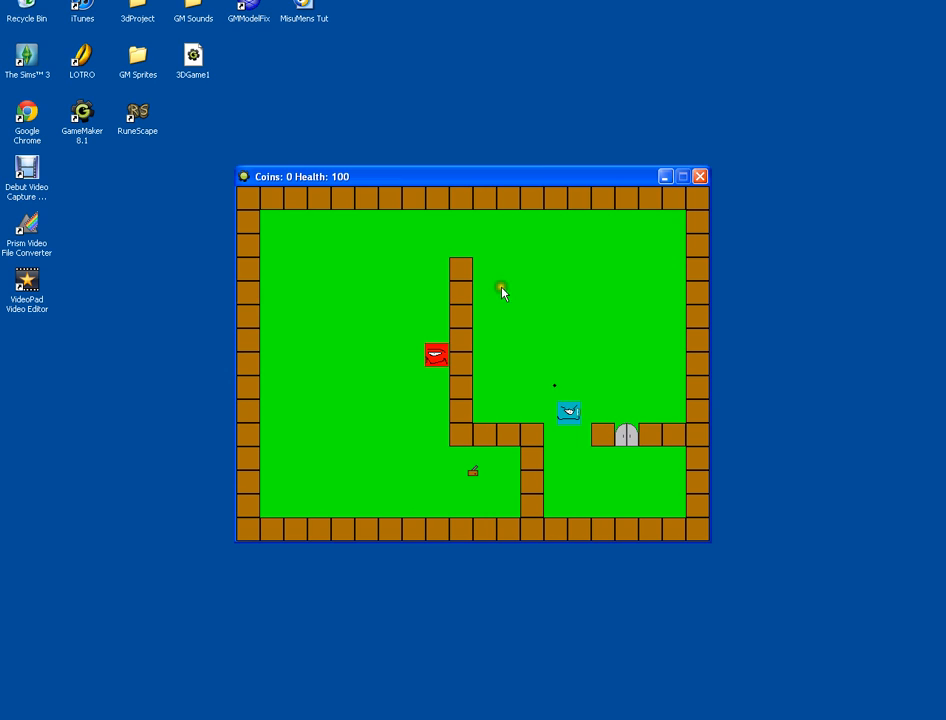
pyautogui.click(668, 273)
pyautogui.click(632, 273)
pyautogui.click(624, 273)
pyautogui.click(620, 273)
pyautogui.click(613, 273)
pyautogui.click(608, 273)
pyautogui.click(607, 273)
pyautogui.click(607, 273)
pyautogui.press('Up')
pyautogui.click(522, 279)
pyautogui.click(515, 281)
pyautogui.click(512, 282)
pyautogui.press('Up')
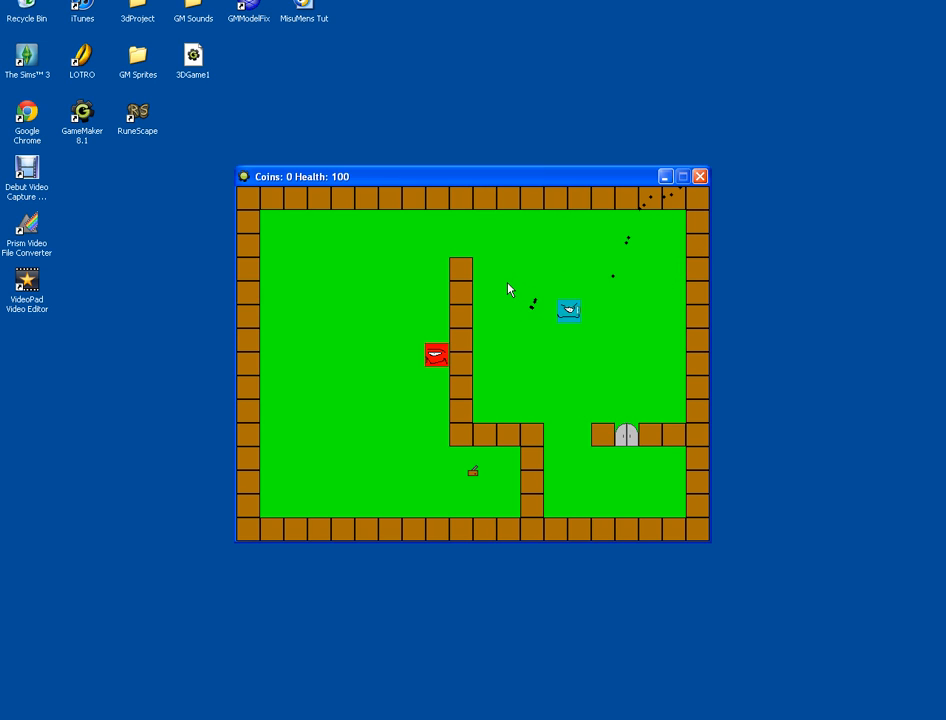
pyautogui.press('Up')
pyautogui.press('Left')
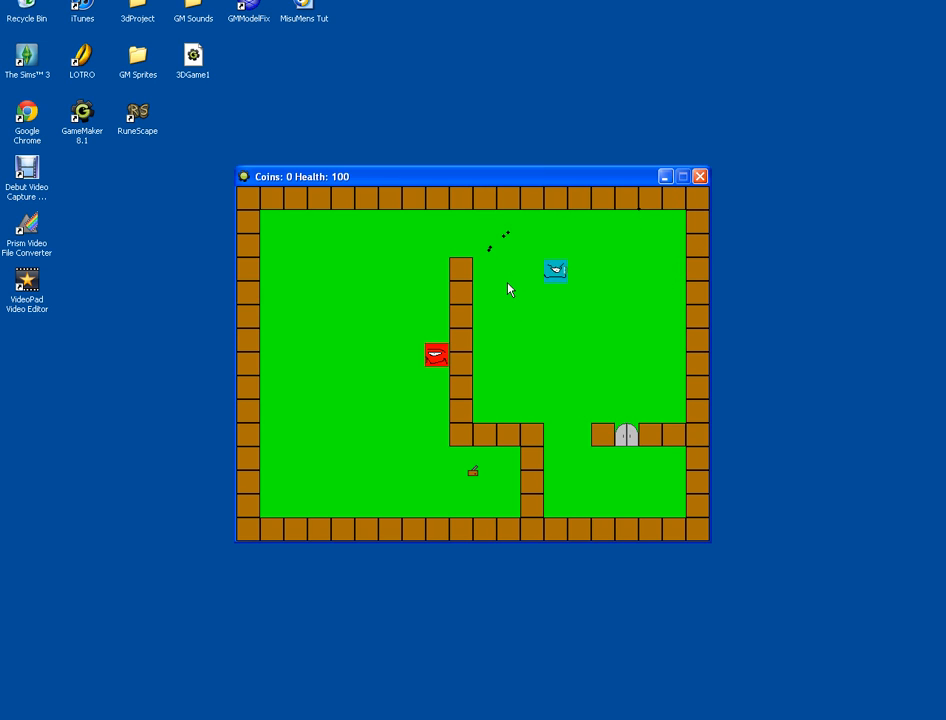
pyautogui.press('Up')
pyautogui.press('Up')
pyautogui.press('Left')
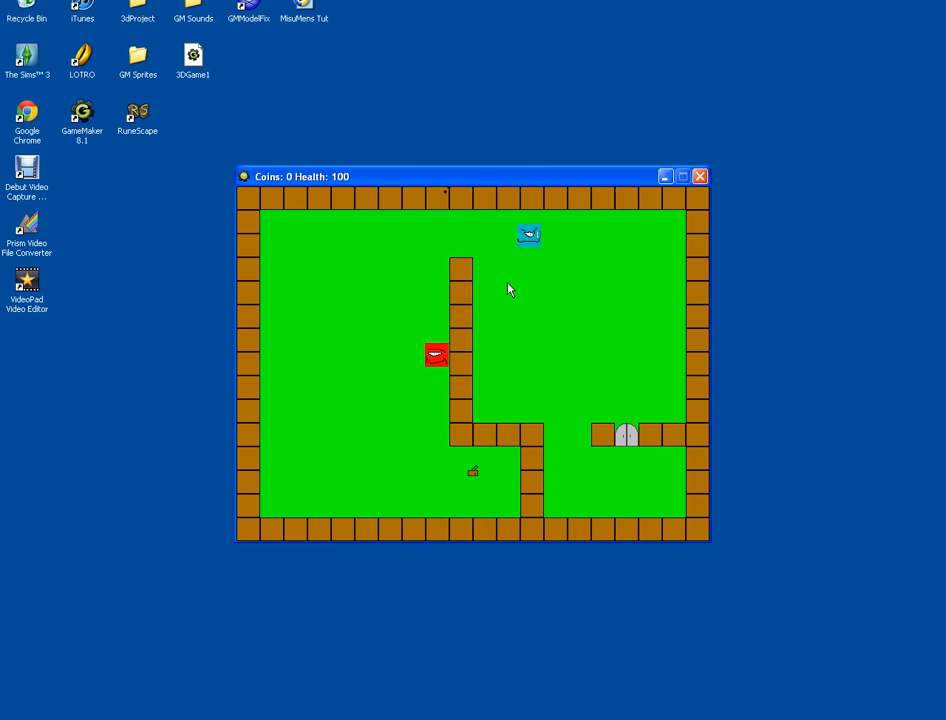
# - Test the enemy's rock collision by shooting rocks at it from the far side of the dividing wall
pyautogui.press('Left')
pyautogui.click(439, 357)
pyautogui.click(439, 357)
pyautogui.click(437, 368)
pyautogui.press('Up')
pyautogui.press('Left')
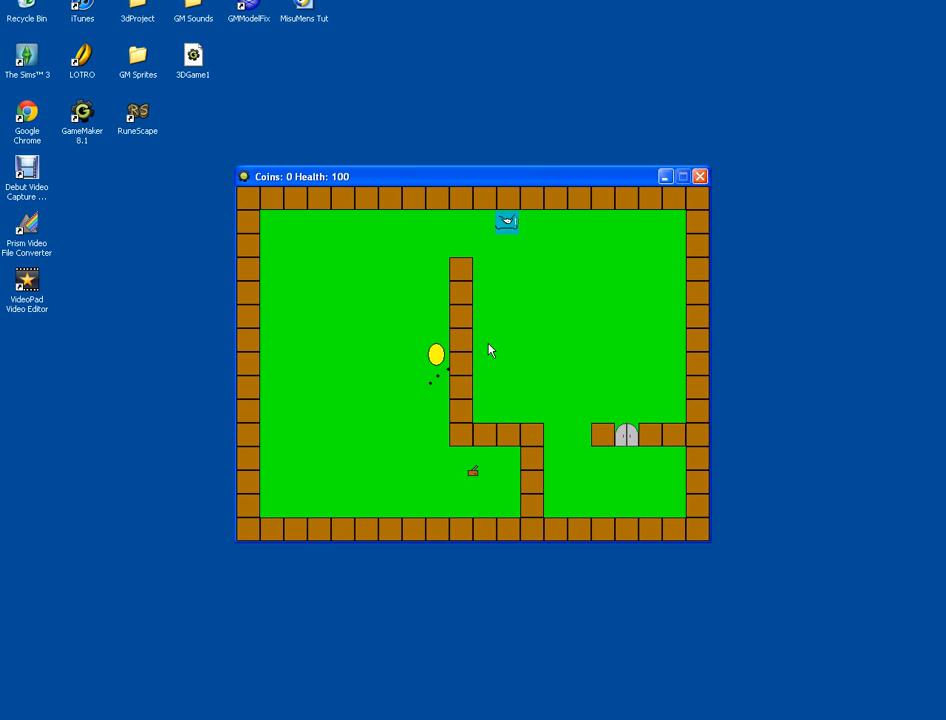
# - Test coin collection by steering the player around the dividing wall onto the dropped coin, and quit the game
pyautogui.press('Left')
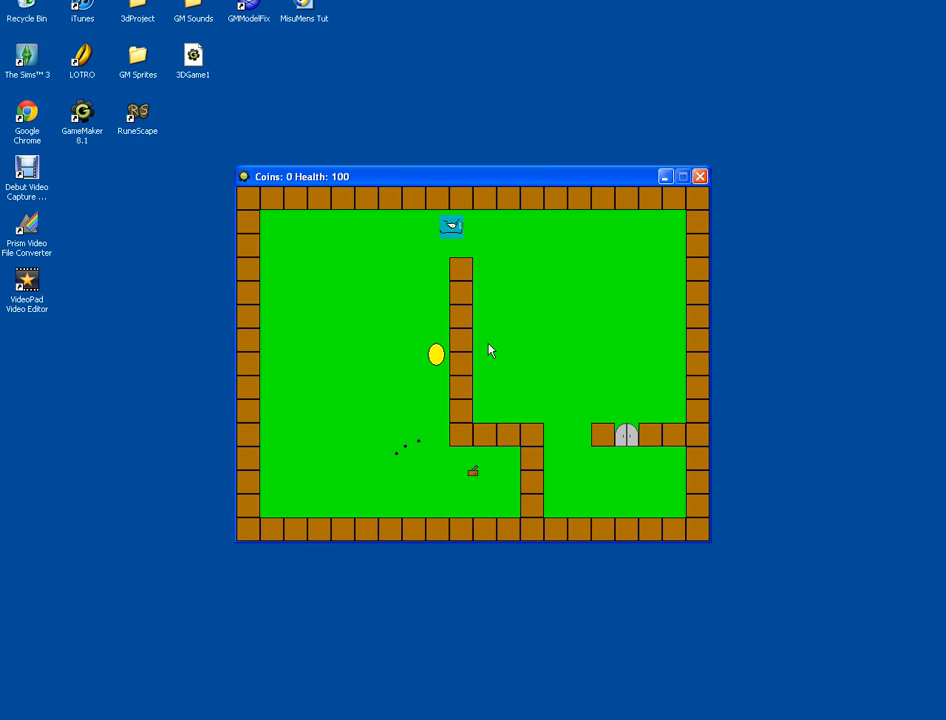
pyautogui.press('Down')
pyautogui.press('Left')
pyautogui.press('Down')
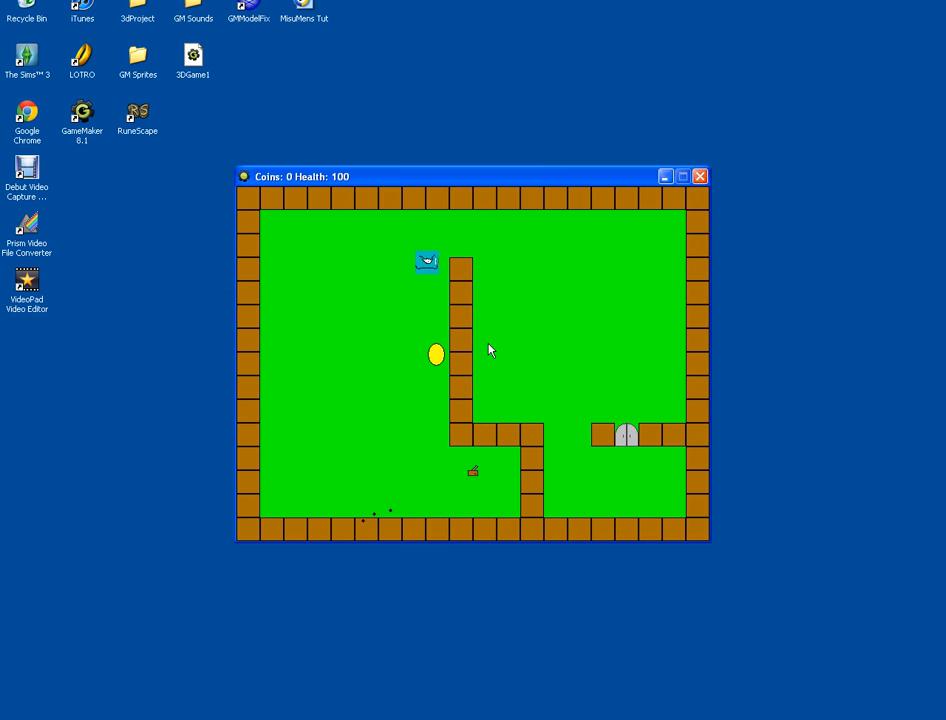
pyautogui.click(491, 316)
pyautogui.press('Down')
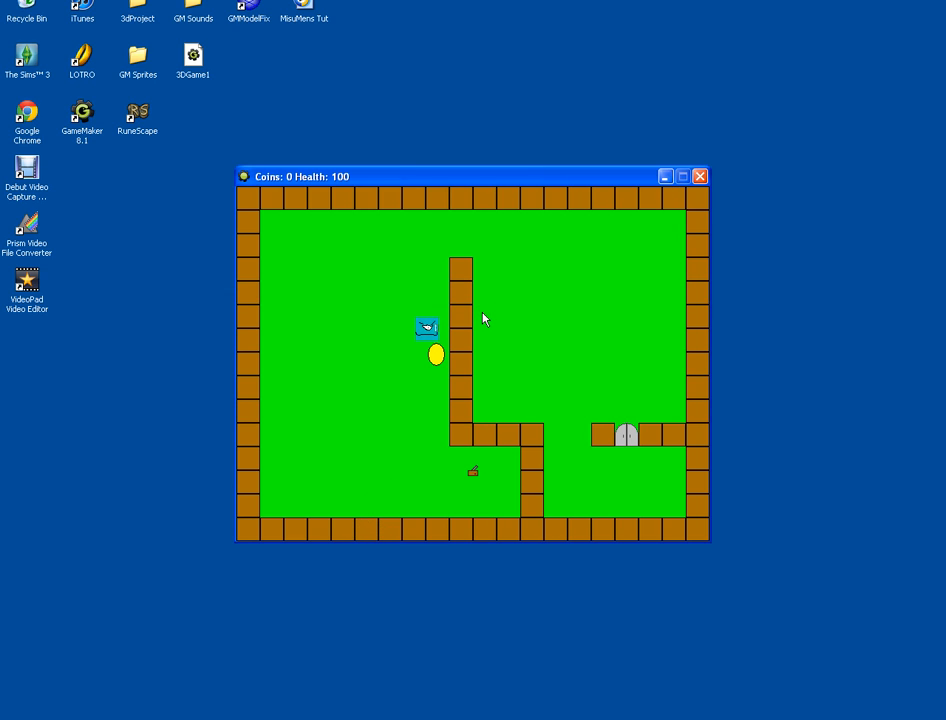
pyautogui.press('Down')
pyautogui.press('Left')
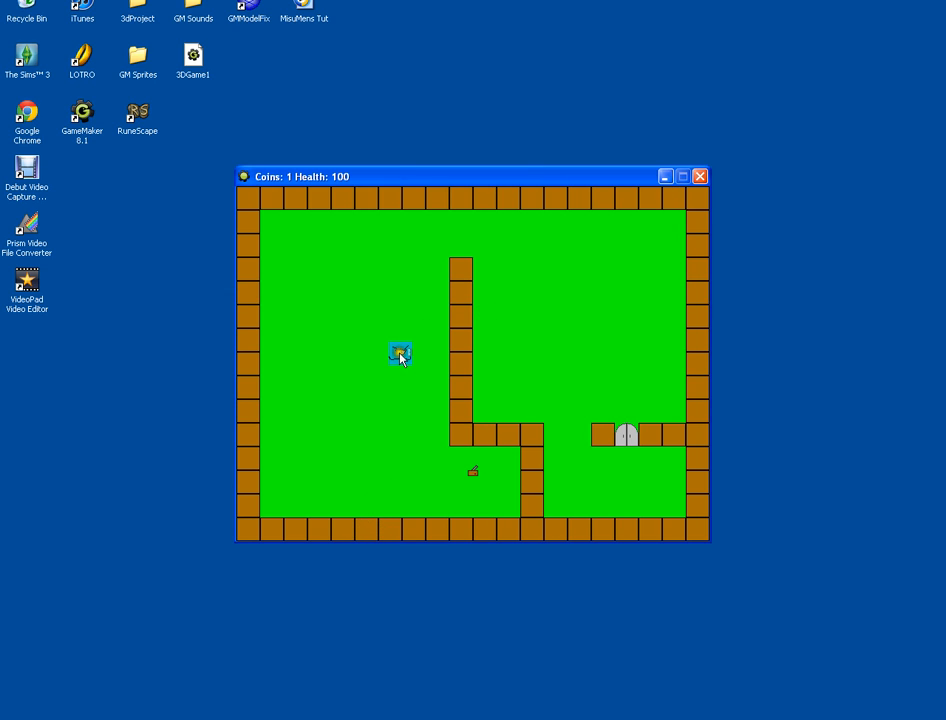
pyautogui.press('Escape')
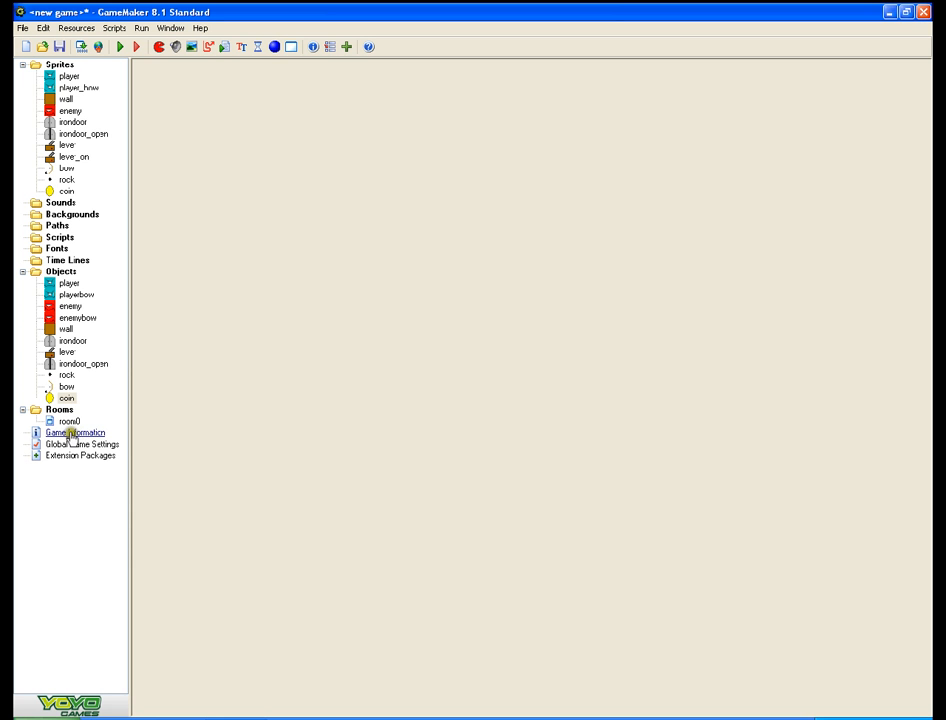
# - Place four coins in room0's right-hand areas, three around the player and one in the lower-right chamber, deleting the extra coin beside the bow
pyautogui.doubleClick(66, 421)
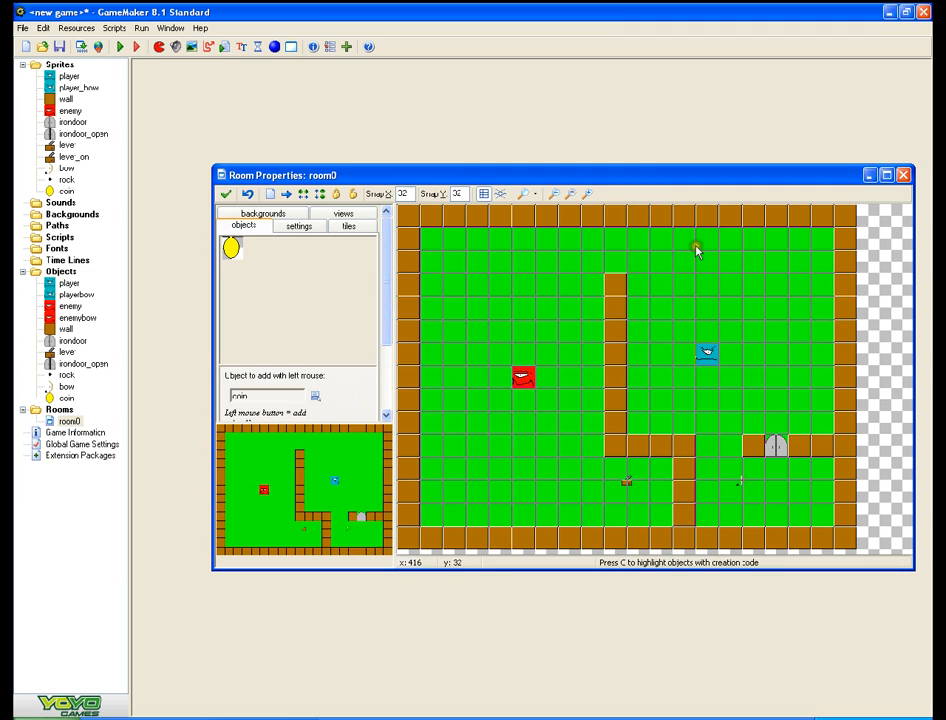
pyautogui.click(707, 281)
pyautogui.click(780, 266)
pyautogui.click(776, 352)
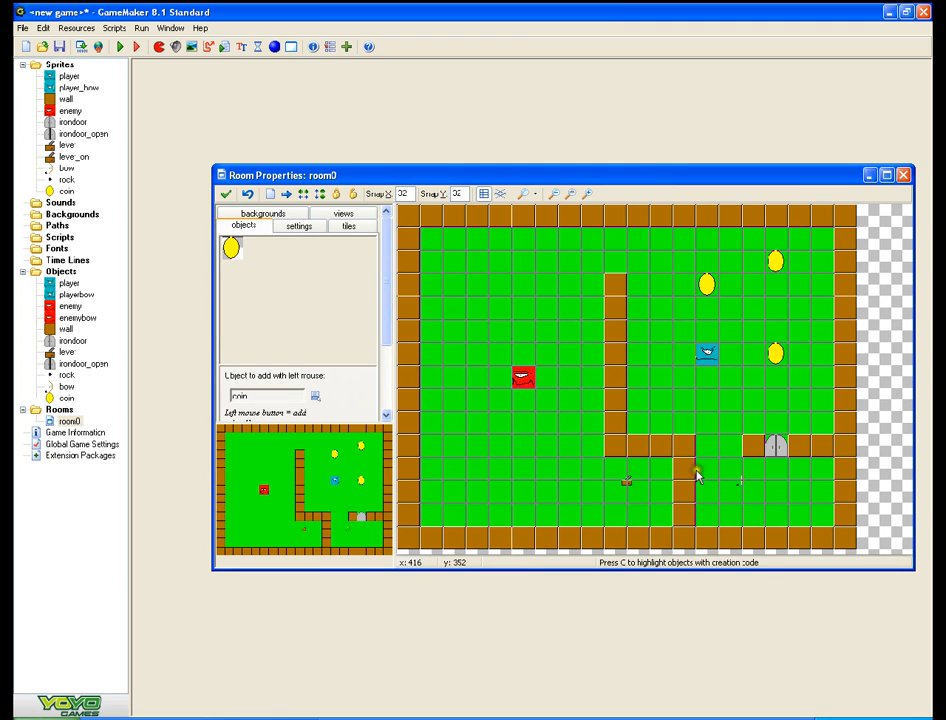
pyautogui.click(729, 490)
pyautogui.click(816, 490)
pyautogui.rightClick(727, 490)
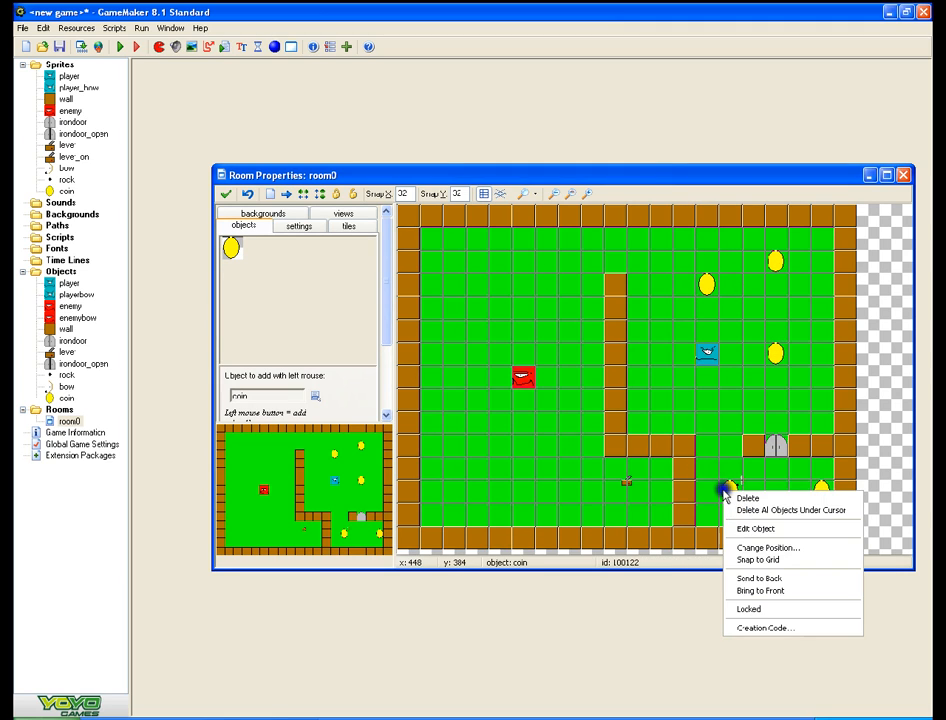
pyautogui.click(748, 498)
# - Place four coins in room0's left area, one near the upper wall, one above the enemy and two along the lower part, and save the room
pyautogui.click(545, 262)
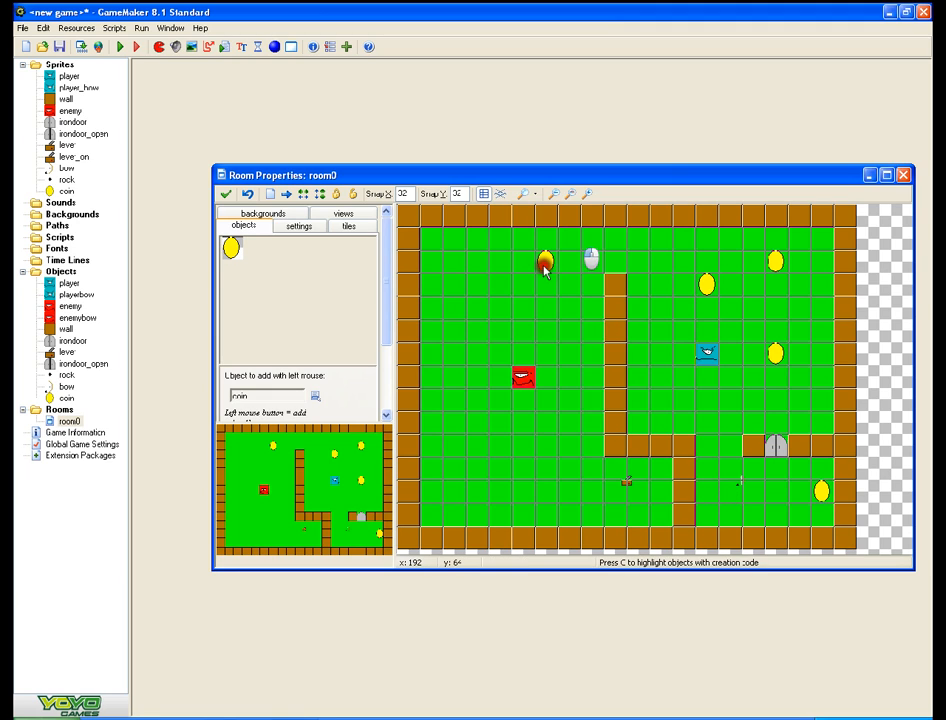
pyautogui.click(477, 331)
pyautogui.click(545, 490)
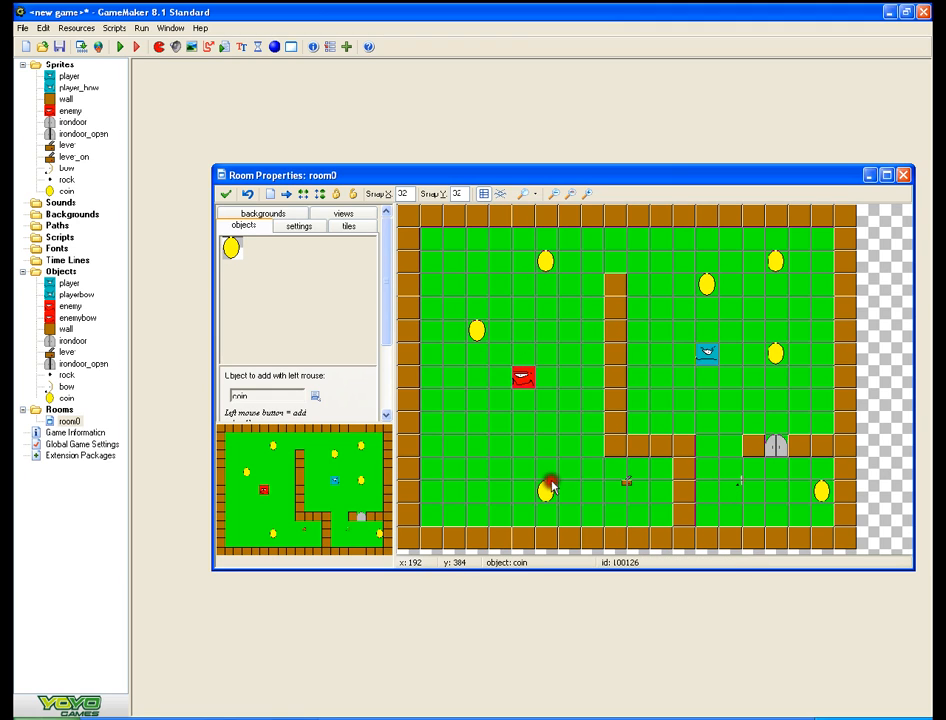
pyautogui.click(453, 490)
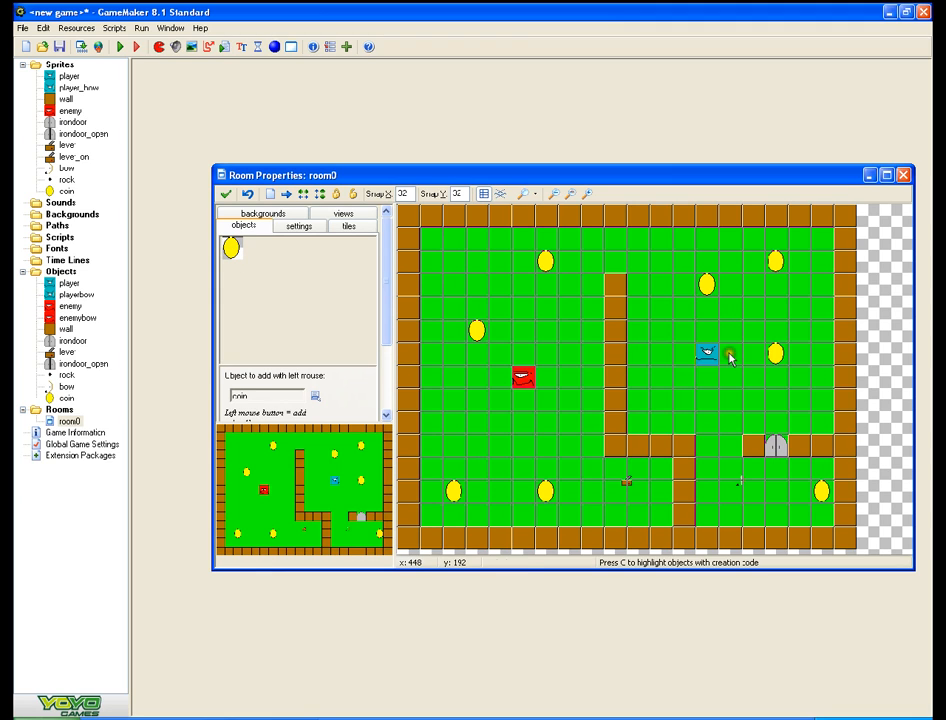
pyautogui.click(224, 200)
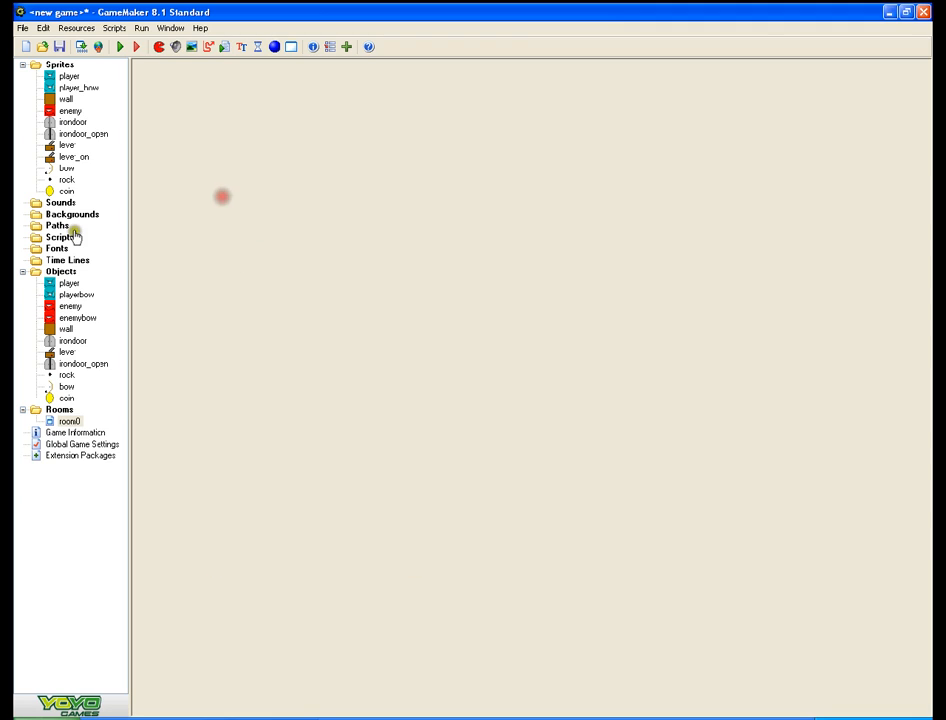
# - Add a collision event with the wall to the rock object
pyautogui.doubleClick(63, 376)
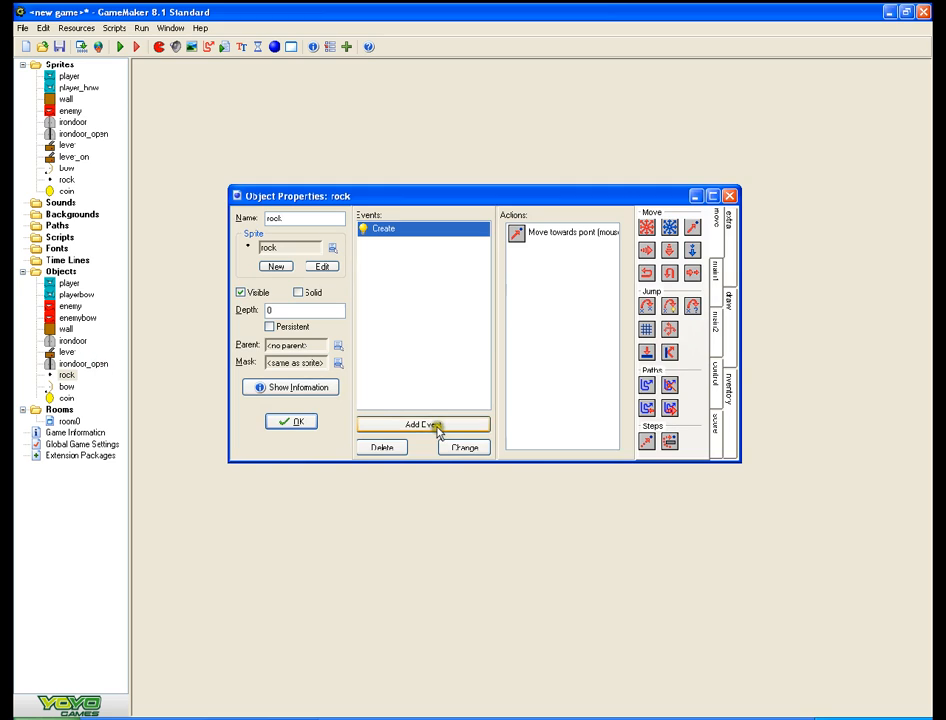
pyautogui.click(437, 428)
pyautogui.click(437, 390)
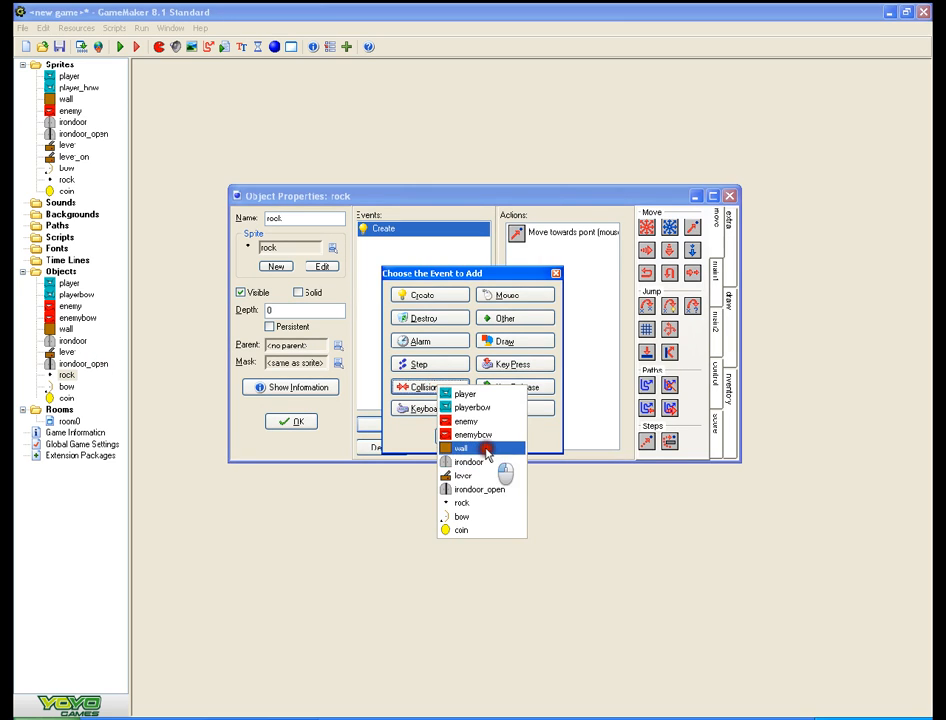
pyautogui.click(486, 446)
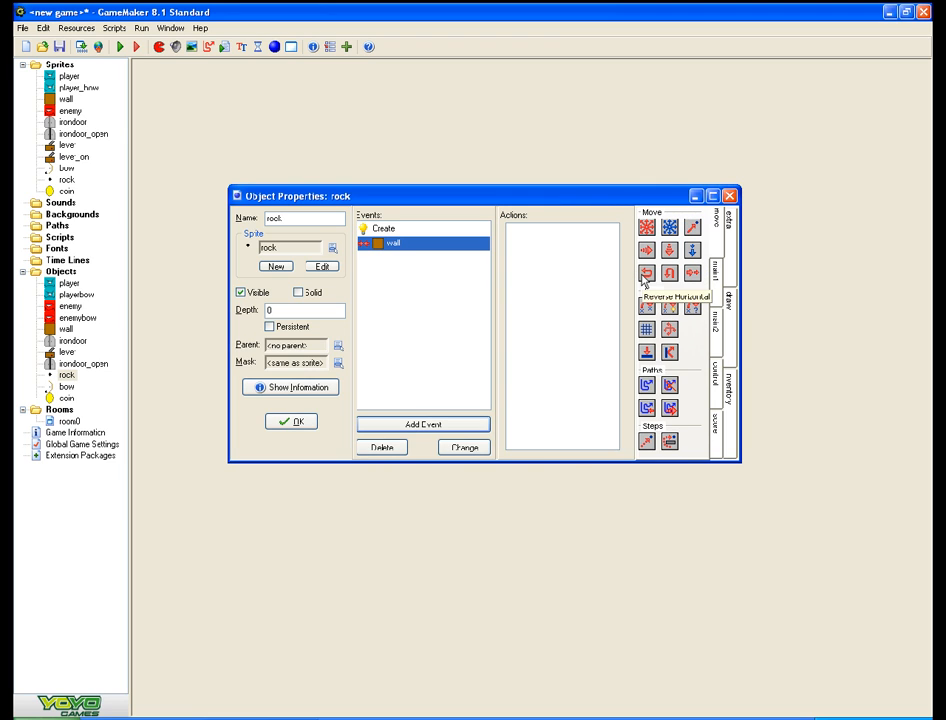
# - Try Reverse Horizontal and Reverse Vertical actions for the rock's wall collision, and discard an added Bounce action
pyautogui.doubleClick(645, 275)
pyautogui.click(393, 468)
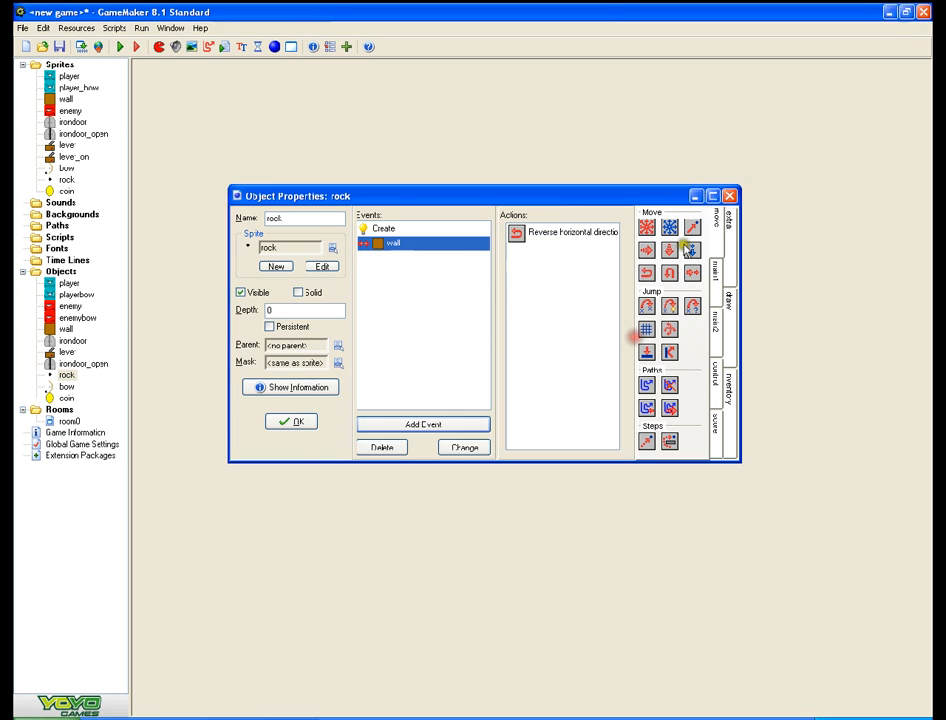
pyautogui.doubleClick(668, 273)
pyautogui.click(398, 471)
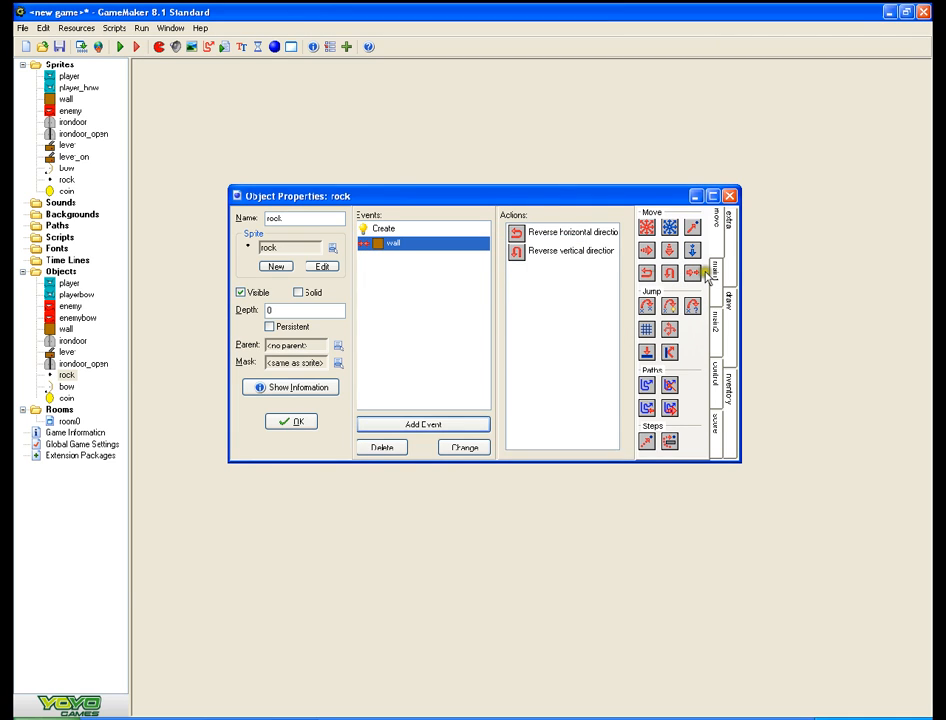
pyautogui.doubleClick(669, 354)
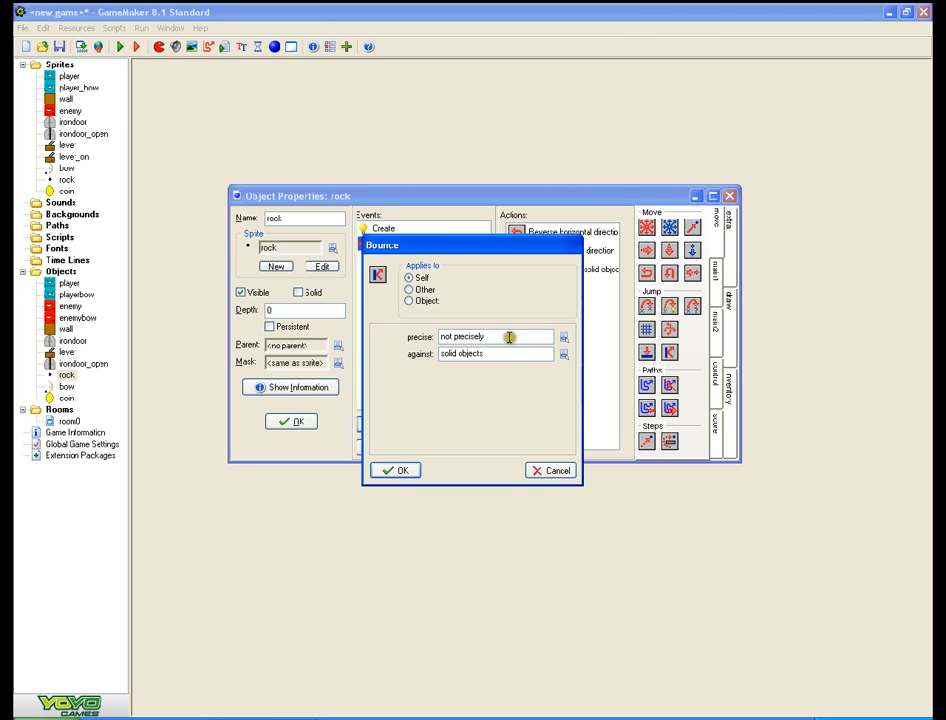
pyautogui.click(555, 472)
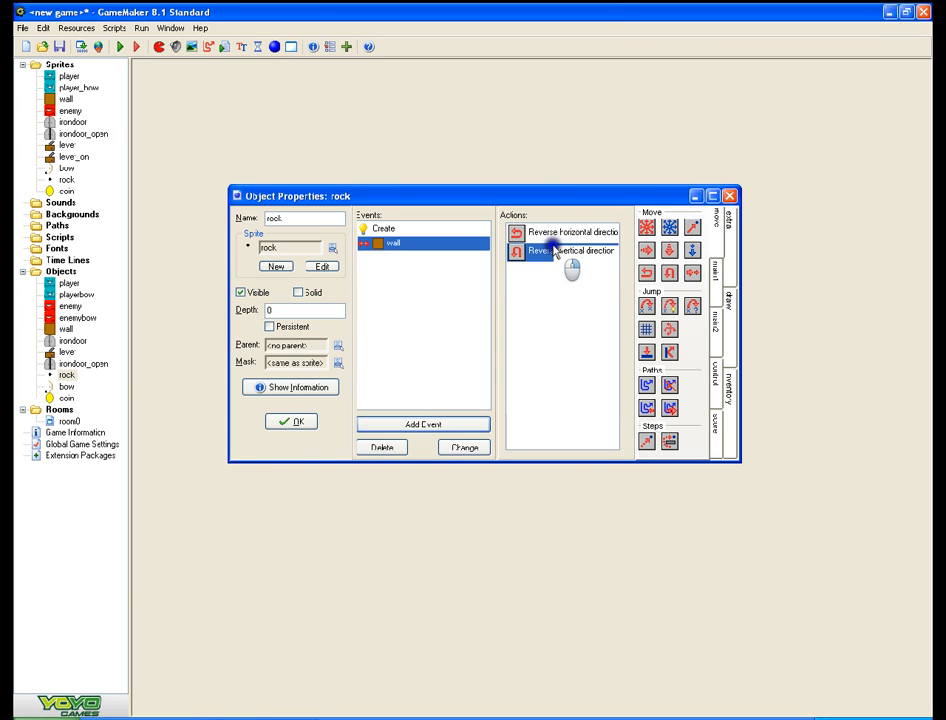
# - Delete the reverse vertical and reverse horizontal actions from the rock's wall collision event
pyautogui.rightClick(555, 252)
pyautogui.click(592, 315)
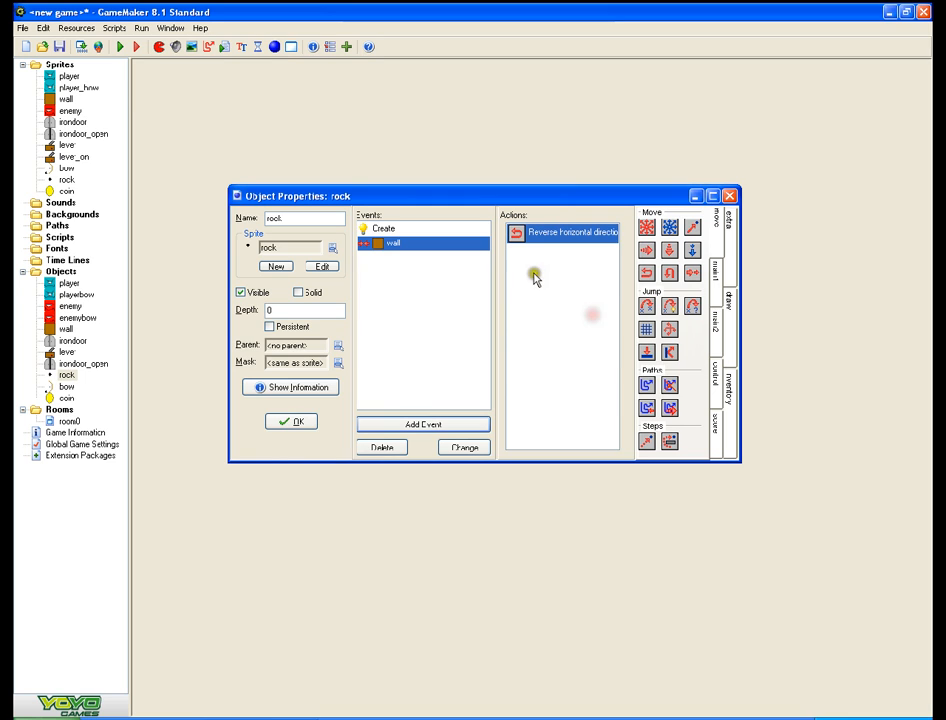
pyautogui.rightClick(553, 230)
pyautogui.click(589, 302)
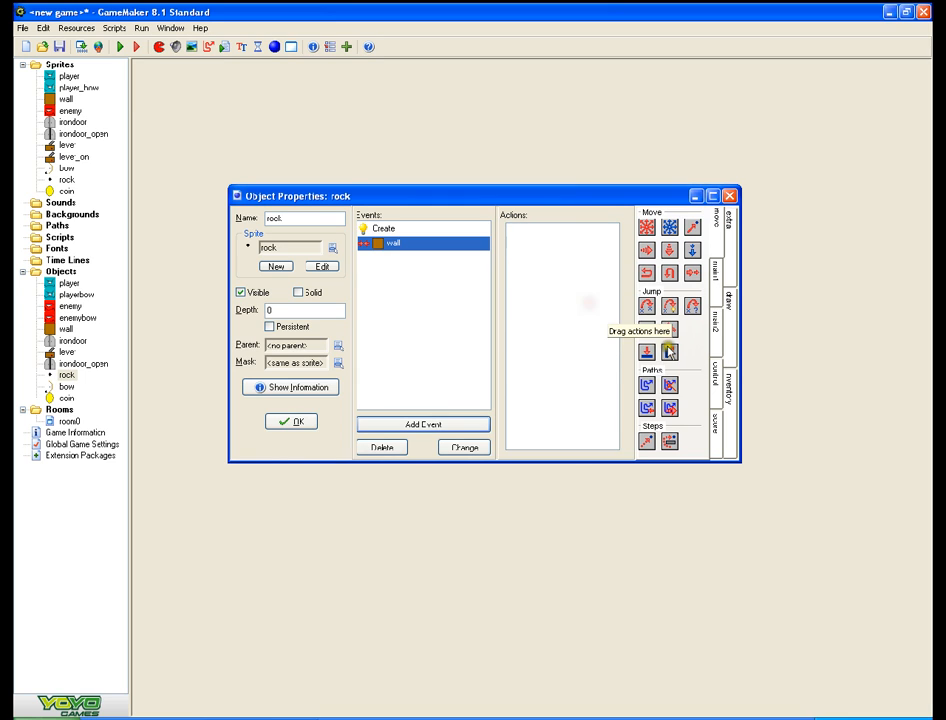
# - Add a Bounce action set to precisely against solid objects to the rock's wall collision, and save the rock object
pyautogui.moveTo(668, 352); pyautogui.dragTo(565, 240)
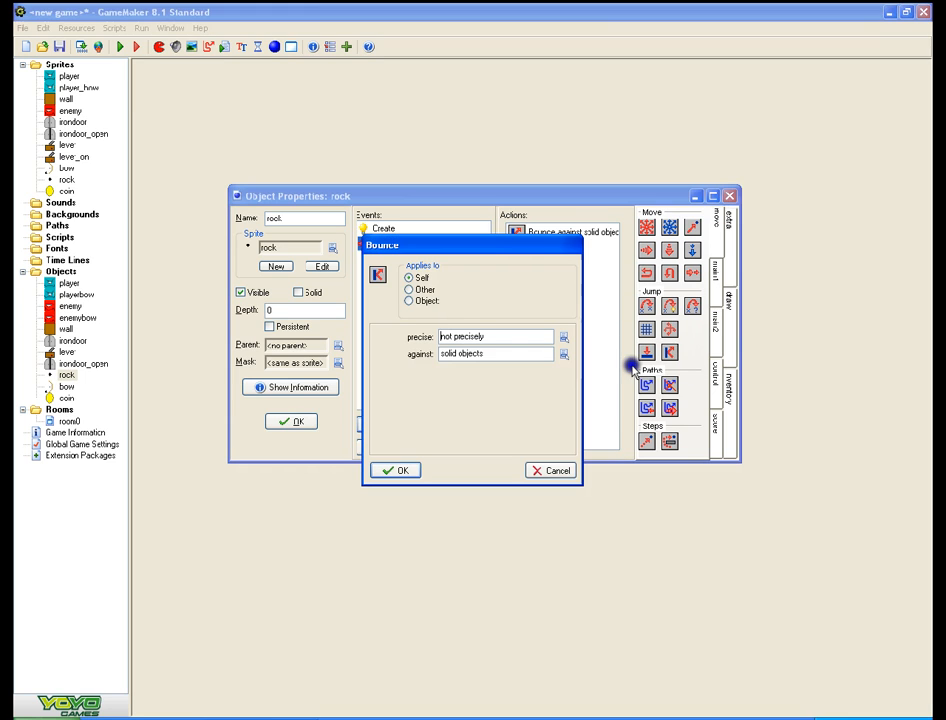
pyautogui.click(565, 342)
pyautogui.click(590, 359)
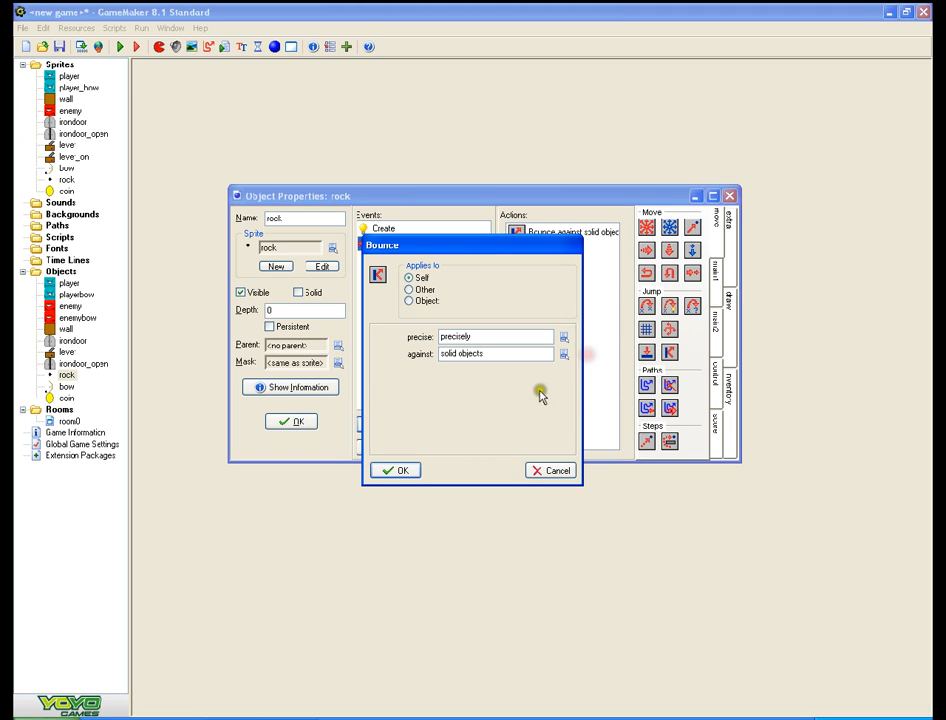
pyautogui.click(389, 471)
pyautogui.click(300, 422)
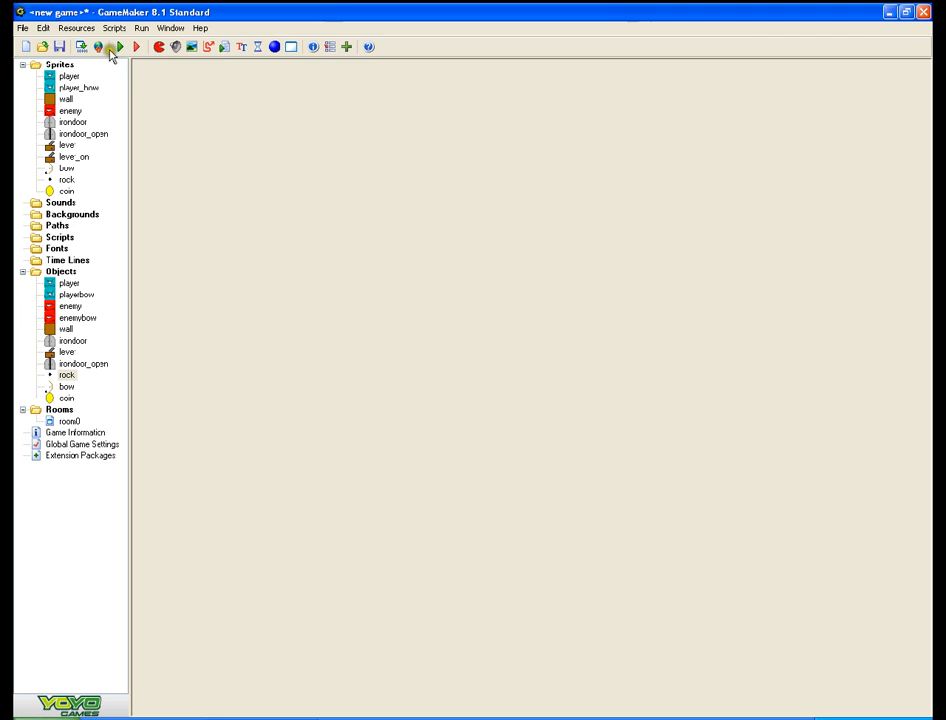
# - Run the game and steer the player down towards the gap in the lower wall
pyautogui.click(82, 46)
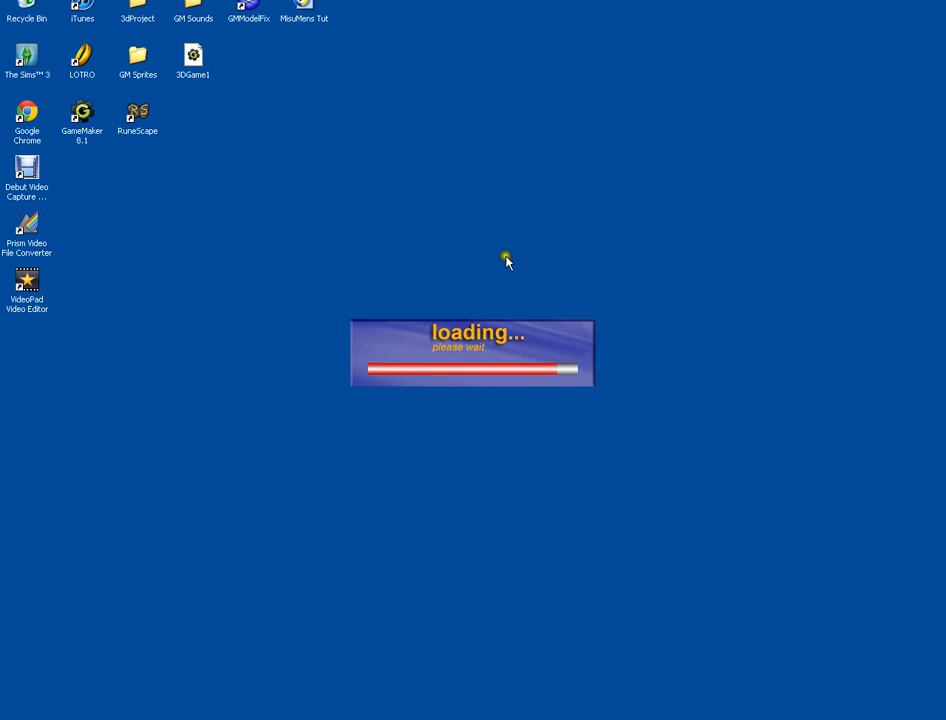
pyautogui.click(479, 346)
pyautogui.click(445, 329)
pyautogui.click(589, 400)
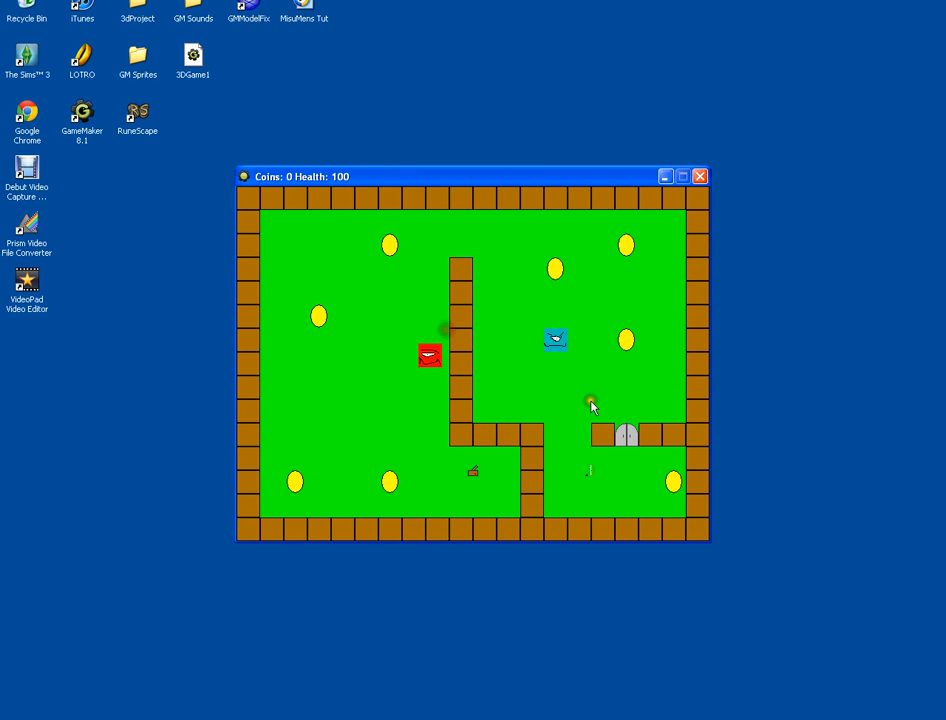
pyautogui.click(588, 401)
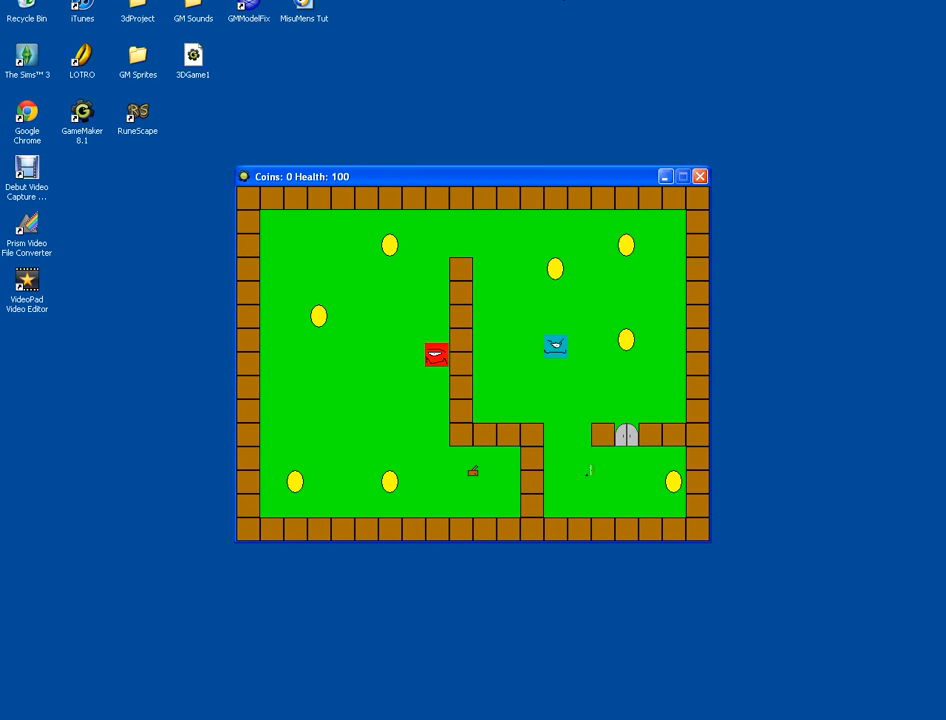
pyautogui.press('s')
pyautogui.click(641, 379)
pyautogui.click(620, 369)
pyautogui.press('d')
pyautogui.click(617, 378)
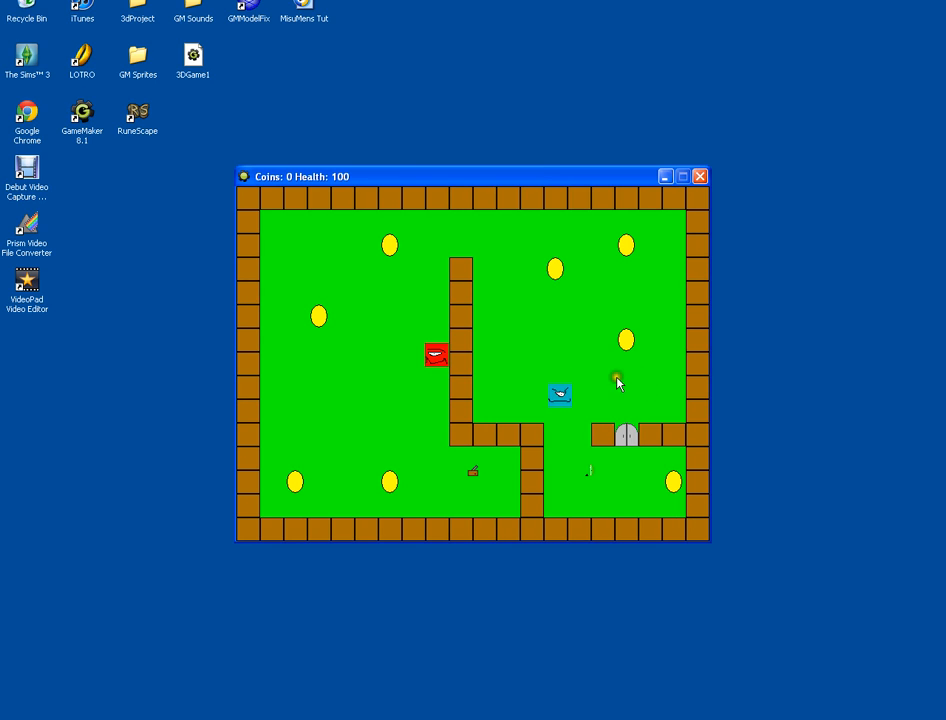
# - Move the player through the wall gap into the lower-right chamber to pick up the bow
pyautogui.press('s')
pyautogui.press('d')
pyautogui.click(604, 423)
pyautogui.press('s')
pyautogui.click(598, 456)
pyautogui.click(690, 443)
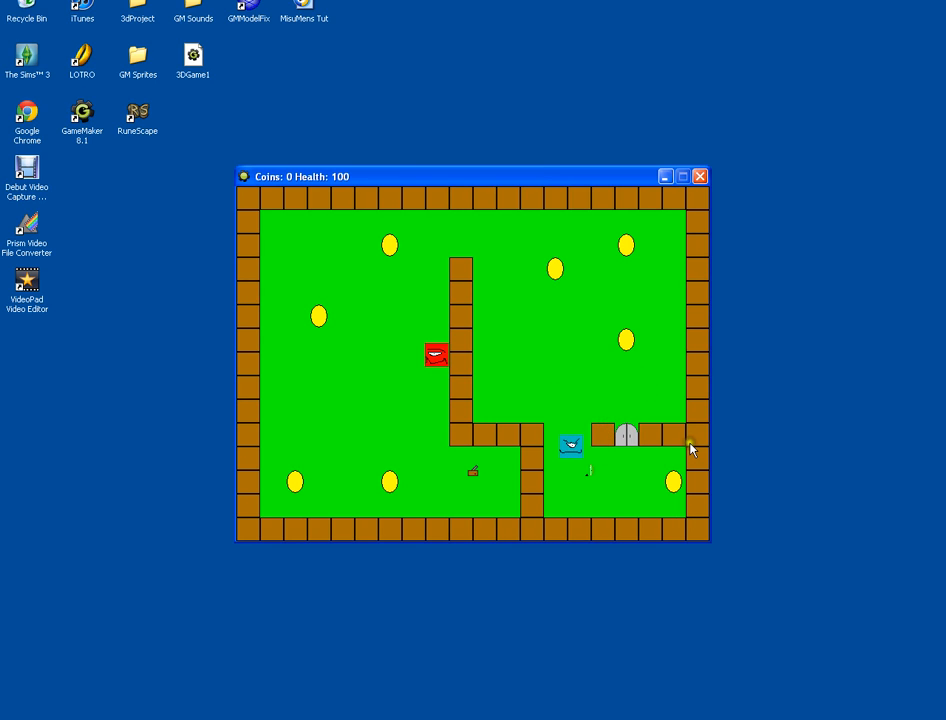
pyautogui.press('s')
pyautogui.press('d')
# - Test rock bouncing by firing rocks from the bow chamber up through the gap and at the surrounding walls
pyautogui.click(508, 380)
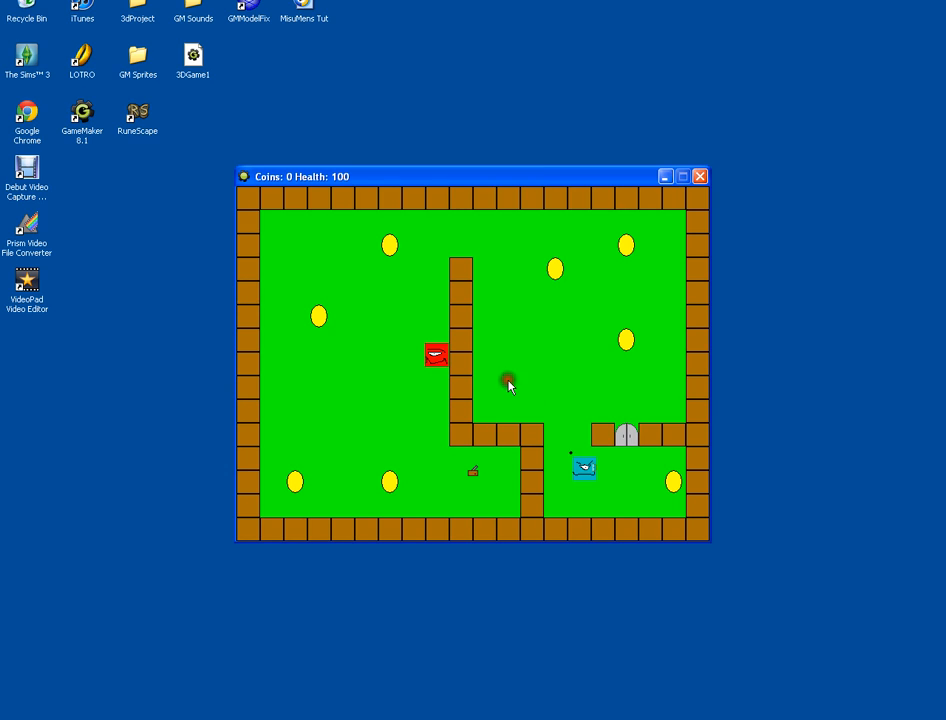
pyautogui.click(609, 398)
pyautogui.press('a')
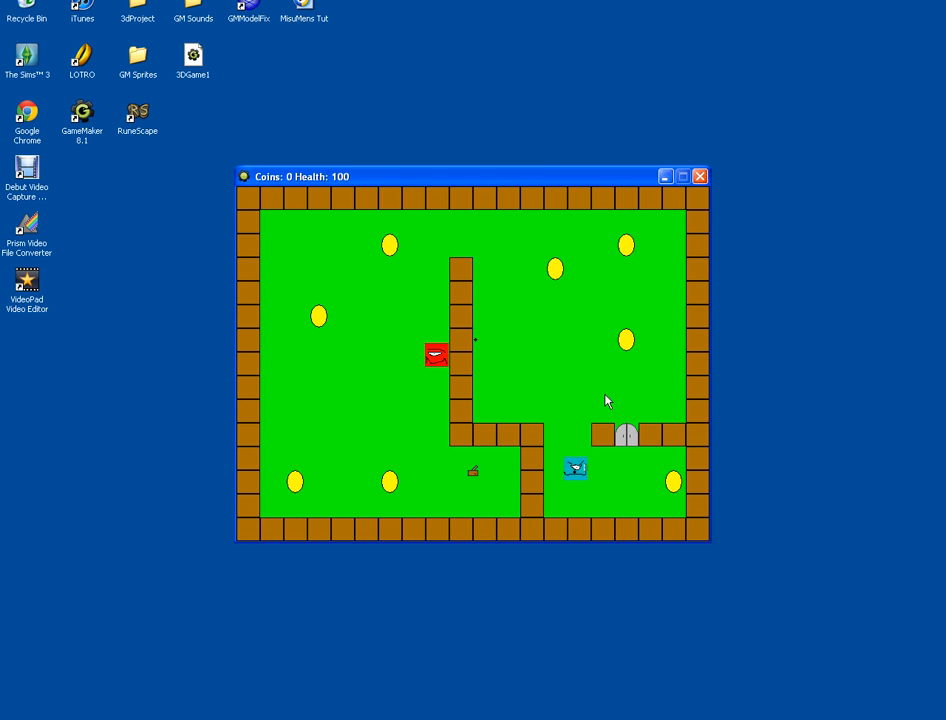
pyautogui.click(590, 536)
pyautogui.click(531, 361)
pyautogui.click(524, 327)
pyautogui.click(625, 302)
pyautogui.click(665, 403)
pyautogui.click(722, 514)
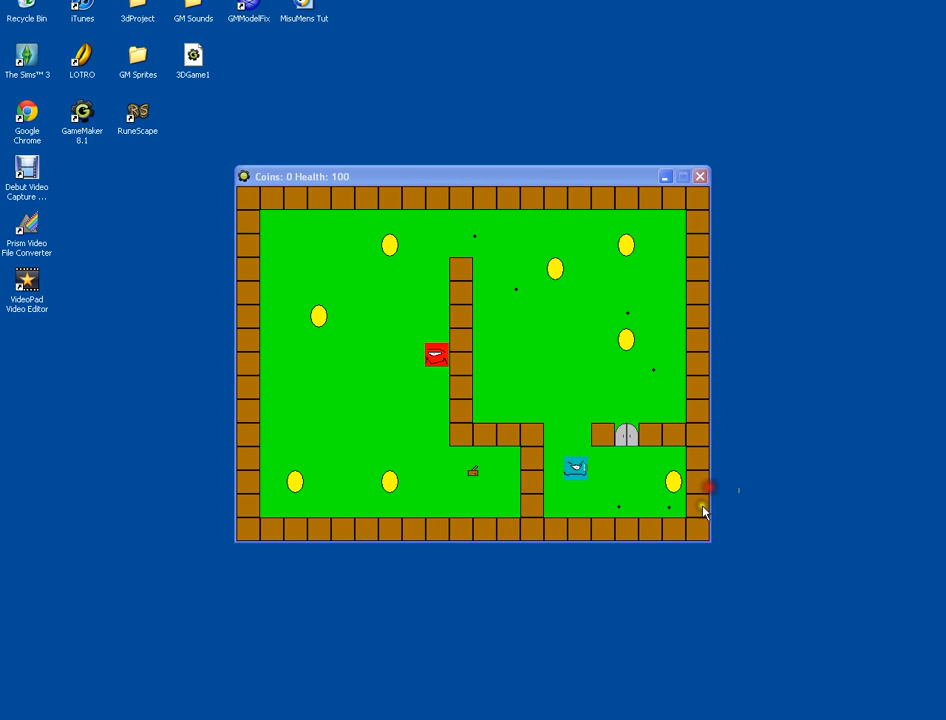
# - Fire rocks at the bow chamber's right, upper, dividing and lower walls and towards the iron door
pyautogui.click(697, 508)
pyautogui.click(697, 503)
pyautogui.click(669, 440)
pyautogui.click(668, 438)
pyautogui.click(679, 453)
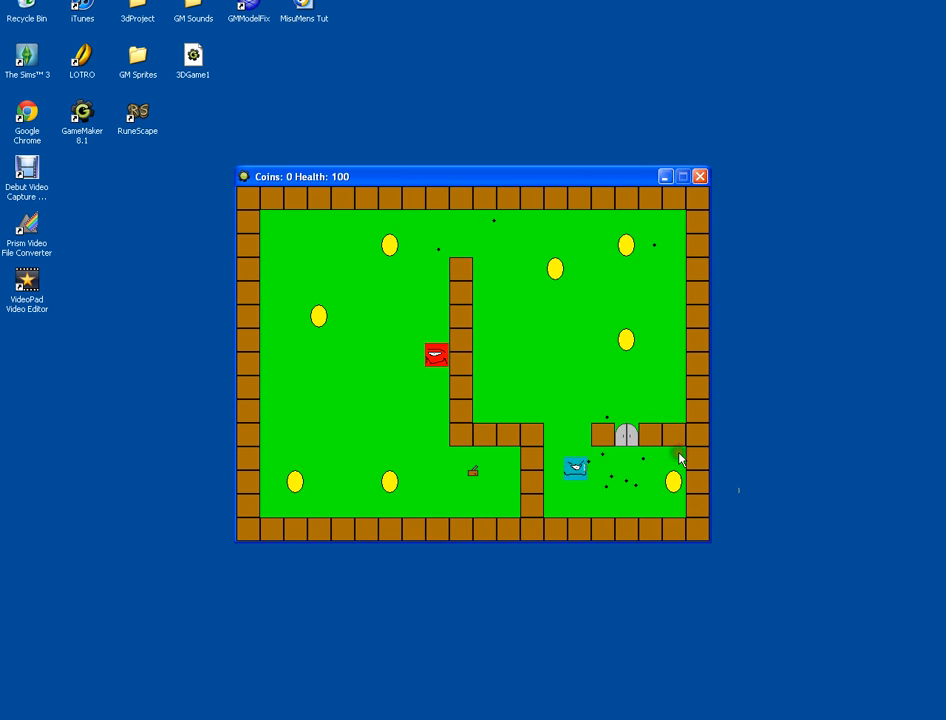
pyautogui.click(536, 492)
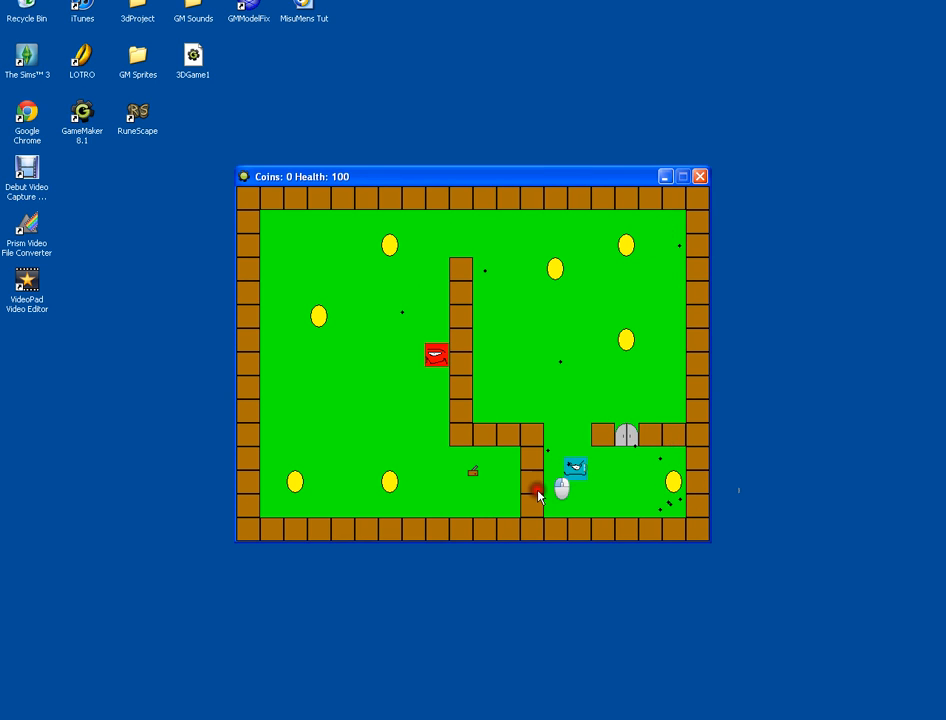
pyautogui.click(555, 533)
pyautogui.click(638, 441)
pyautogui.click(638, 417)
pyautogui.click(632, 403)
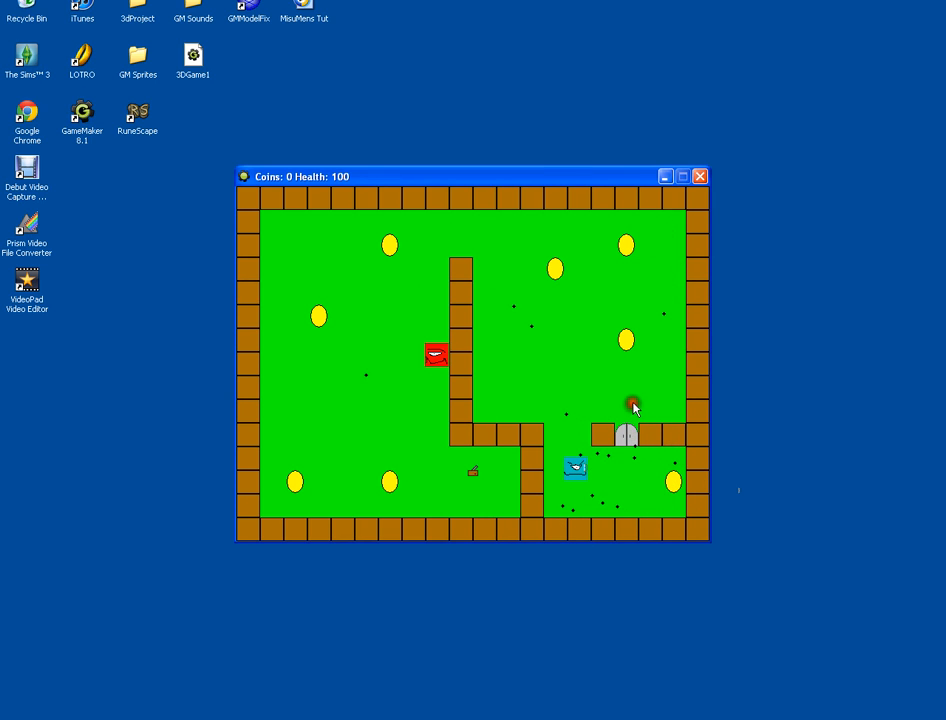
# - Move the player right to just below the iron door while firing rocks towards the chamber's right wall
pyautogui.click(656, 471)
pyautogui.click(640, 484)
pyautogui.click(619, 479)
pyautogui.click(623, 476)
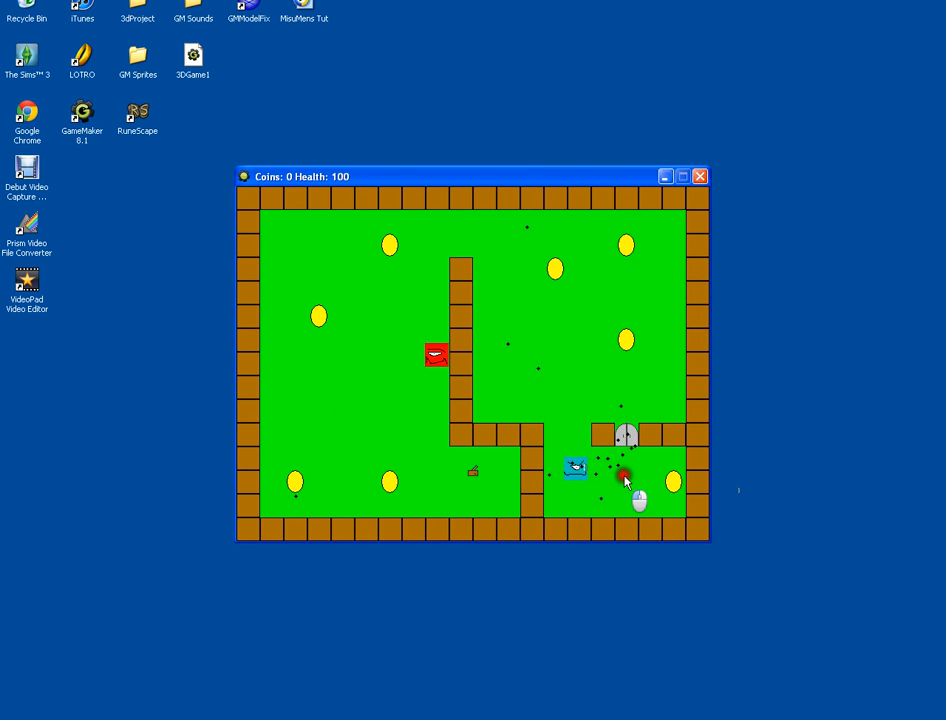
pyautogui.click(627, 481)
pyautogui.press('Right')
pyautogui.click(630, 473)
pyautogui.press('Right')
pyautogui.click(629, 469)
# - Test the rocks against the iron door by shooting up at it from directly below
pyautogui.click(625, 401)
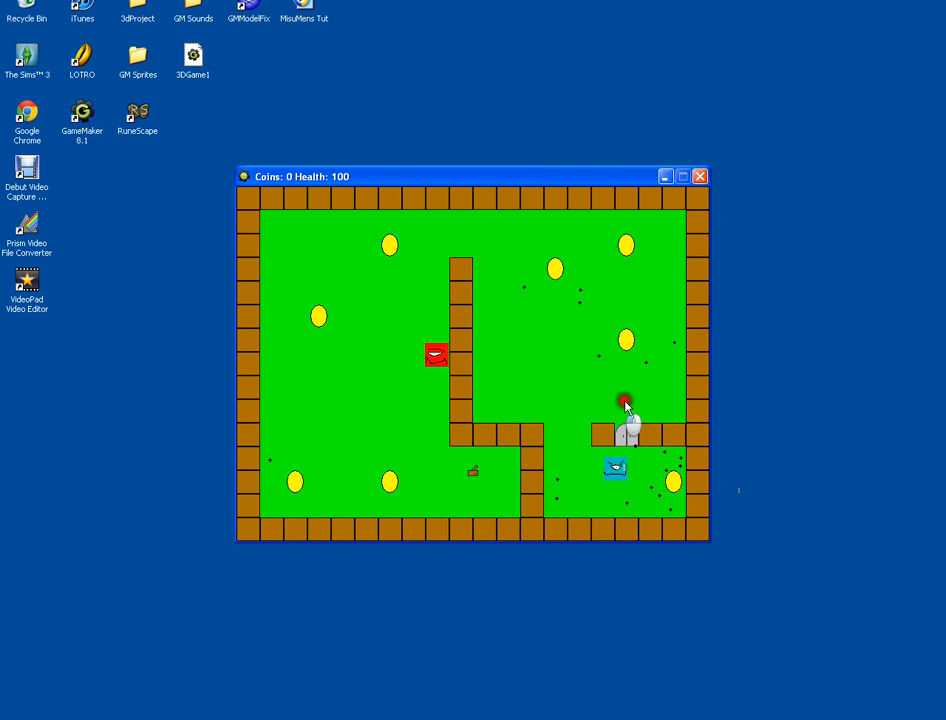
pyautogui.click(627, 398)
pyautogui.click(640, 385)
pyautogui.click(640, 380)
pyautogui.click(646, 365)
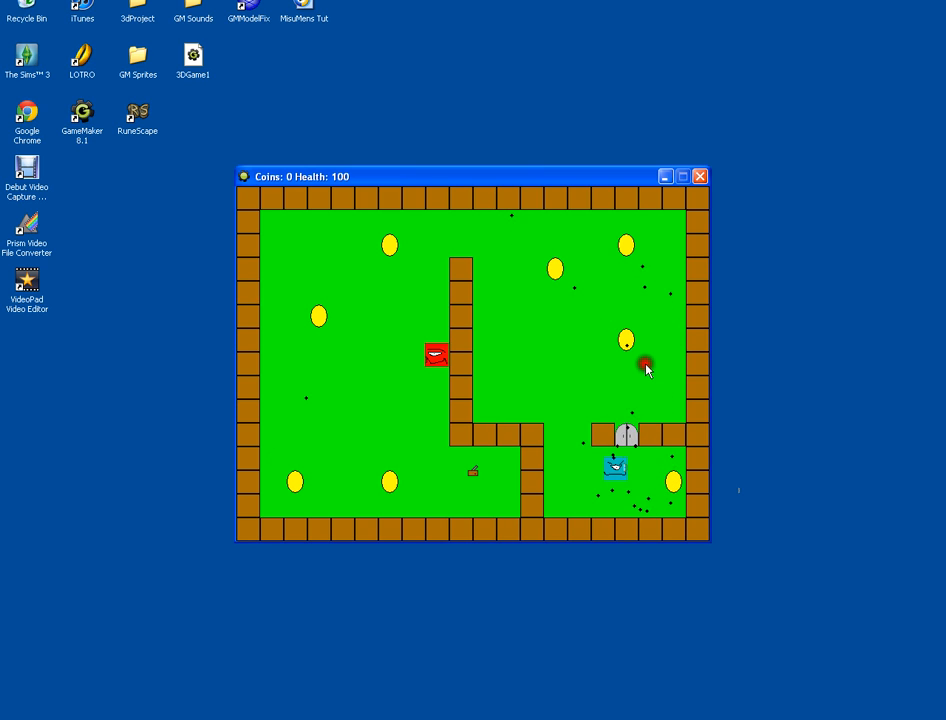
pyautogui.click(650, 351)
pyautogui.click(656, 341)
# - Reposition the player slightly down and right, and fire more rocks up past the iron door towards the coin beyond it
pyautogui.press('Down')
pyautogui.press('Right')
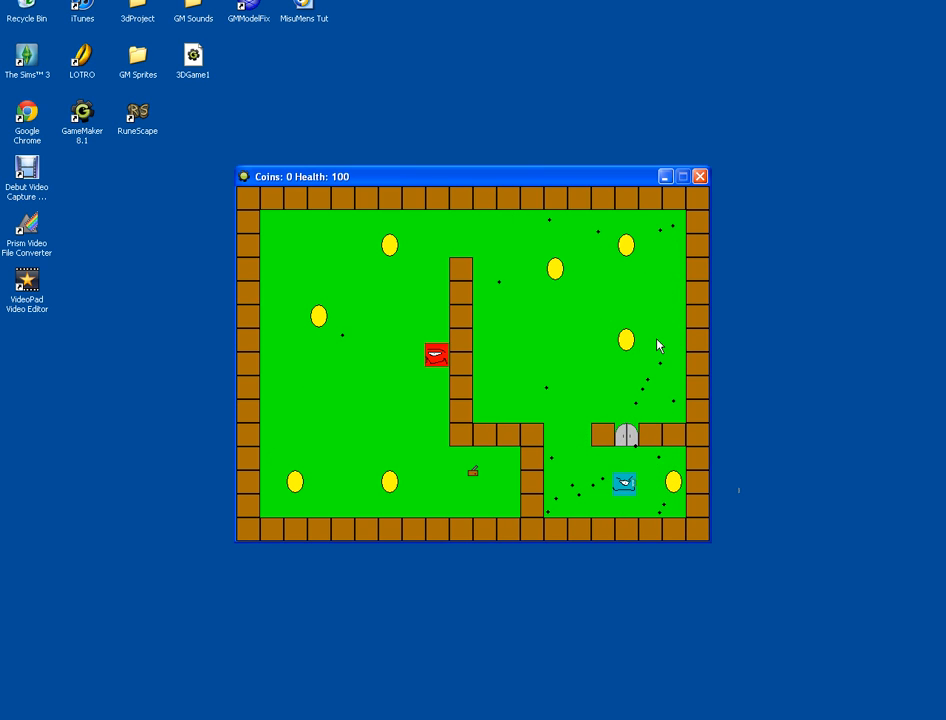
pyautogui.click(655, 338)
pyautogui.click(654, 337)
pyautogui.click(653, 336)
pyautogui.click(652, 337)
pyautogui.press('Up')
pyautogui.click(635, 329)
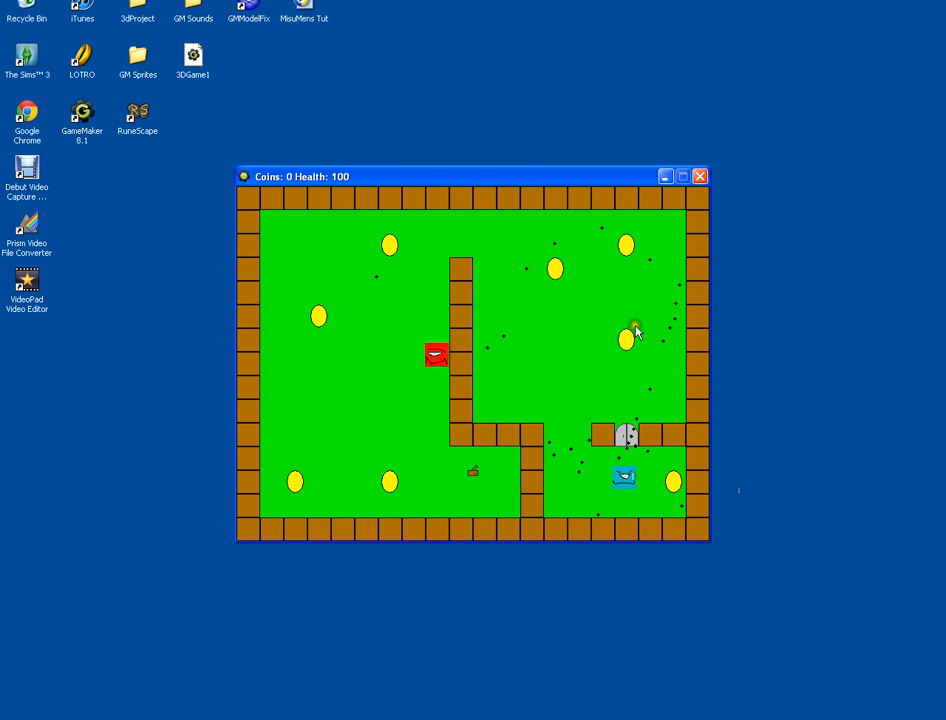
# - End the test run and check the rock sprite's collision settings
pyautogui.press('Down')
pyautogui.press('Escape')
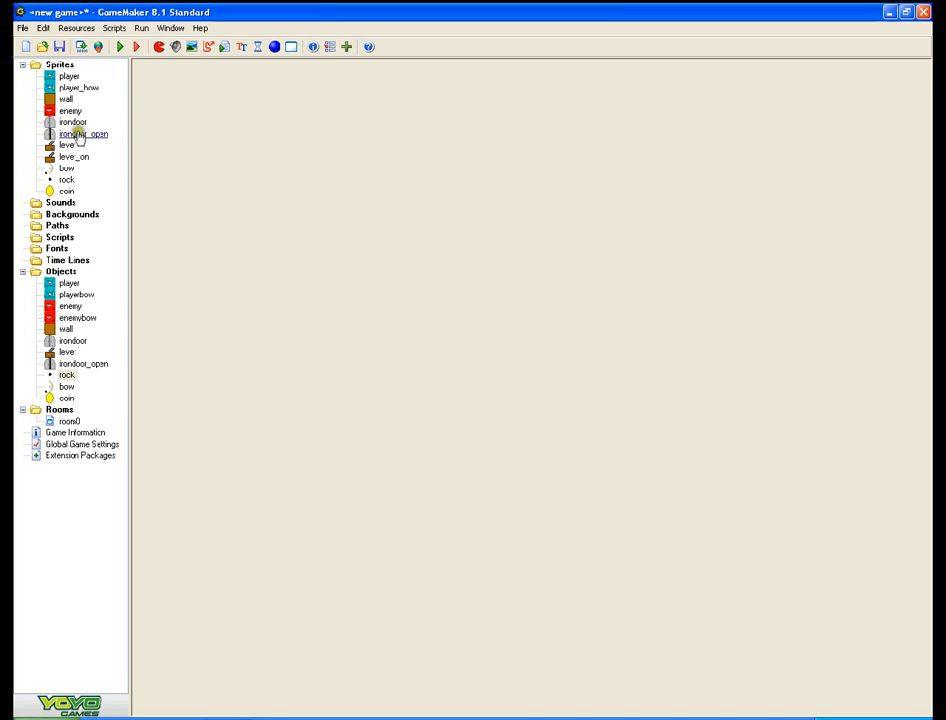
pyautogui.doubleClick(66, 179)
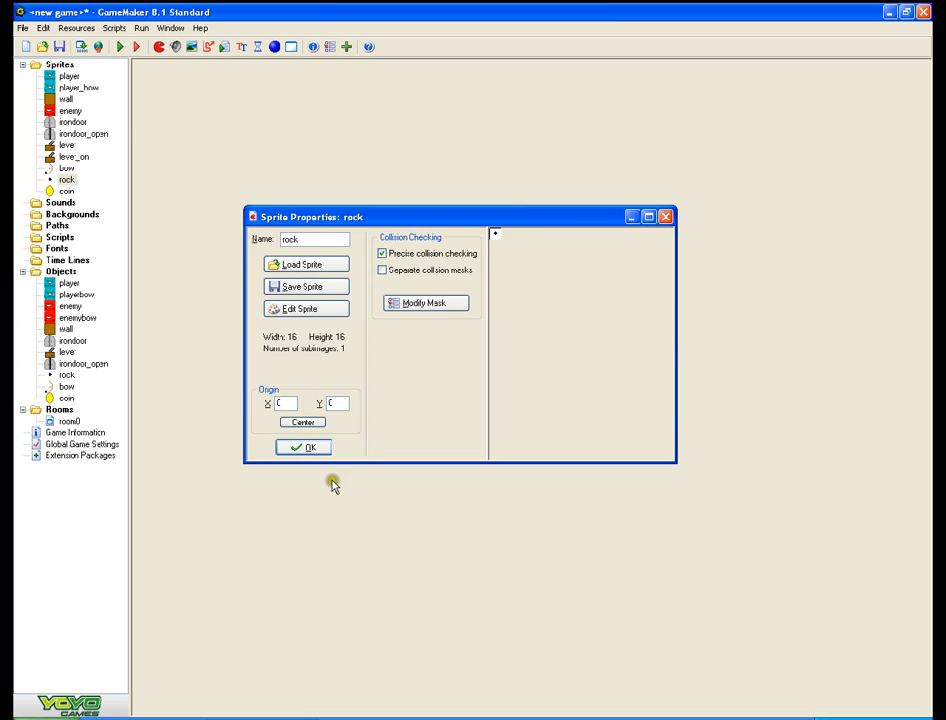
pyautogui.click(311, 448)
# - Delete the bounce action from the rock object's wall collision event
pyautogui.doubleClick(66, 375)
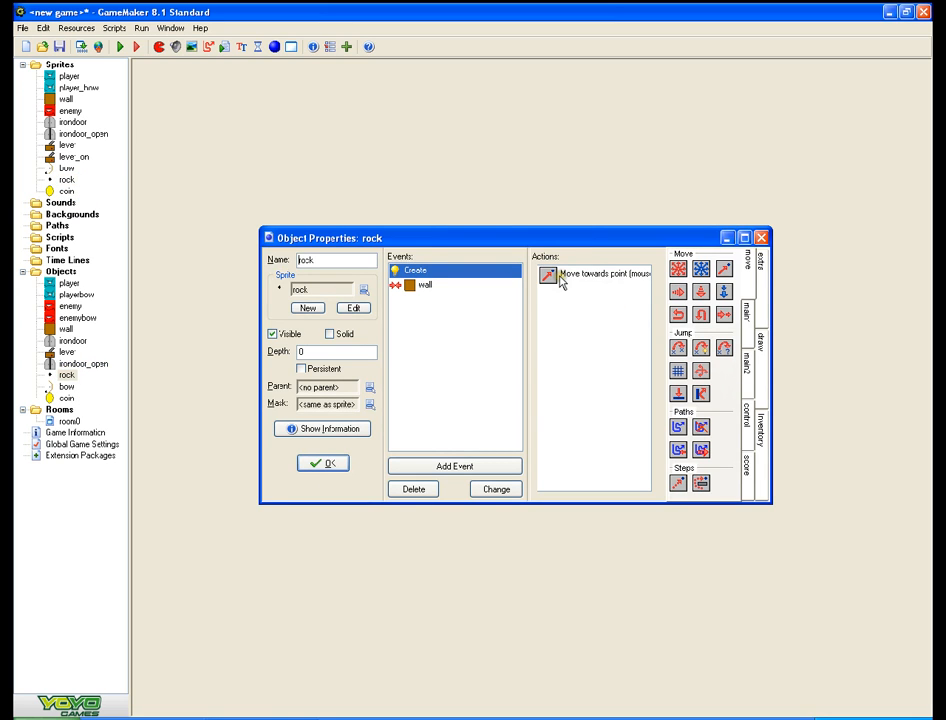
pyautogui.click(476, 286)
pyautogui.rightClick(475, 288)
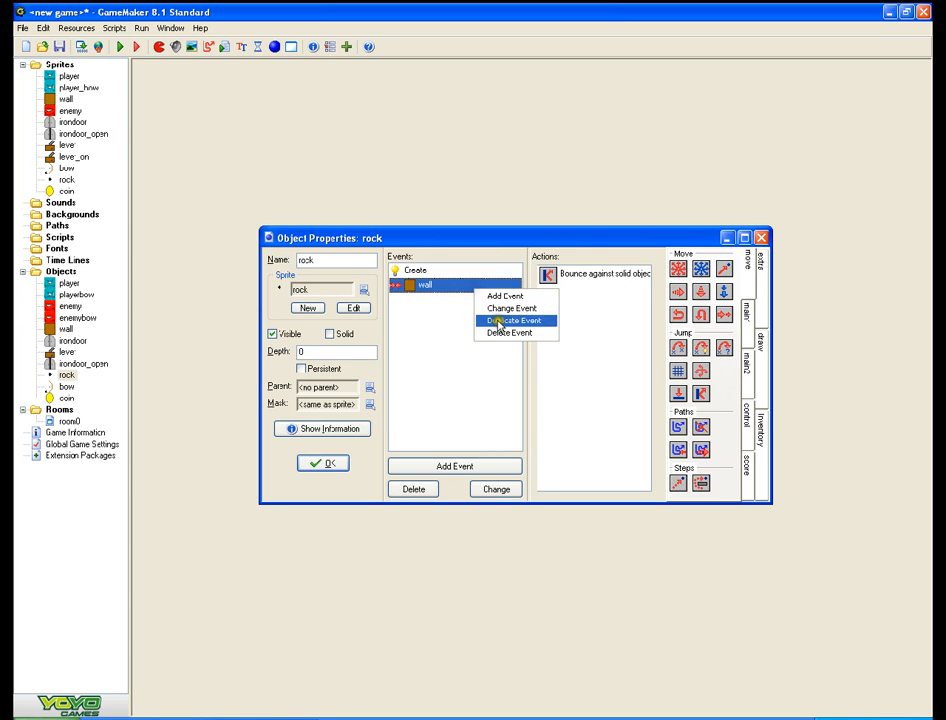
pyautogui.click(553, 275)
pyautogui.rightClick(558, 273)
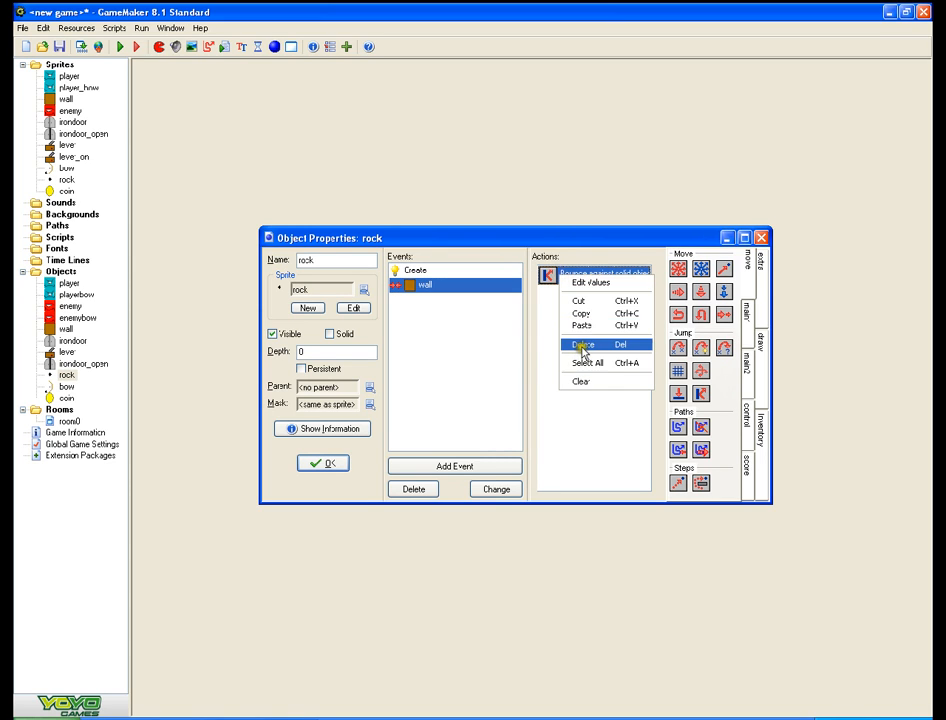
pyautogui.click(580, 345)
# - Add a Destroy Instance action applied to Self to the rock's wall collision and save the object
pyautogui.click(746, 312)
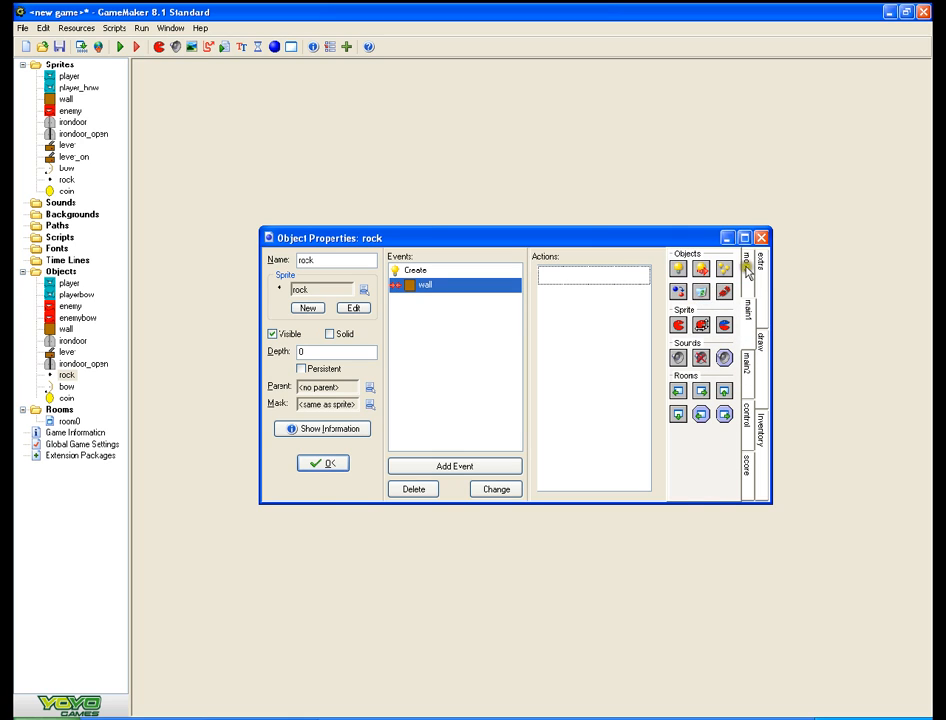
pyautogui.click(703, 290)
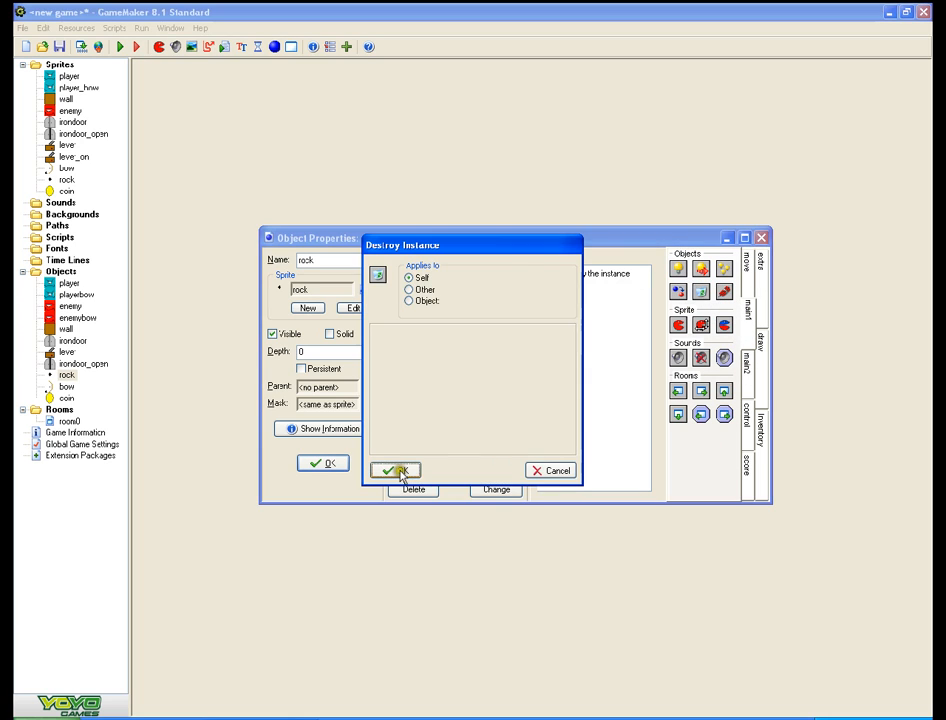
pyautogui.click(393, 468)
pyautogui.click(320, 465)
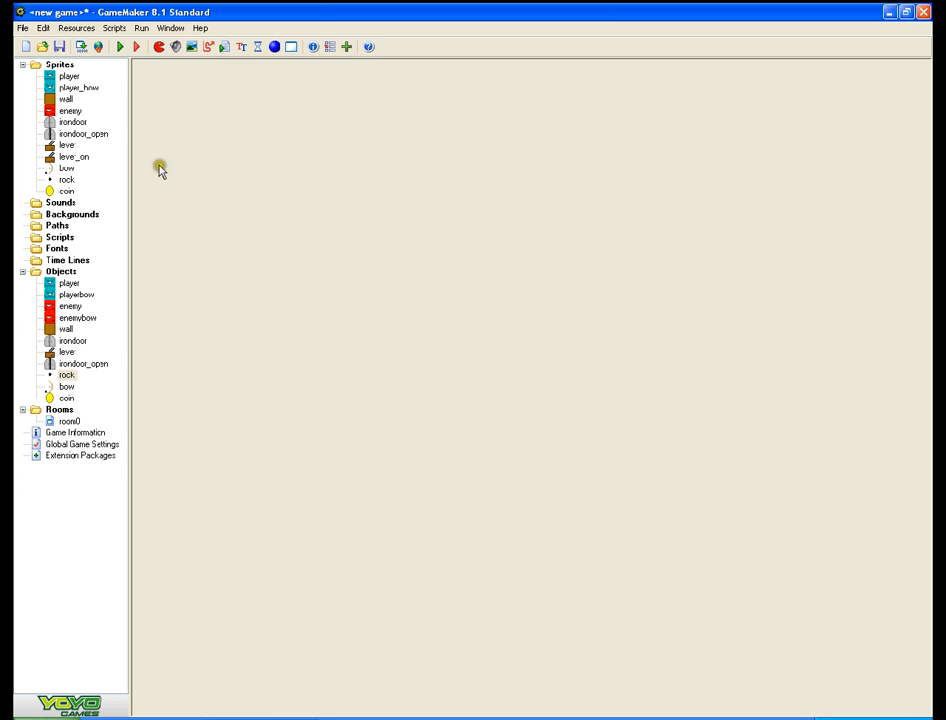
# - Run the game, move the player and test rocks against the walls and iron door, and quit
pyautogui.click(117, 49)
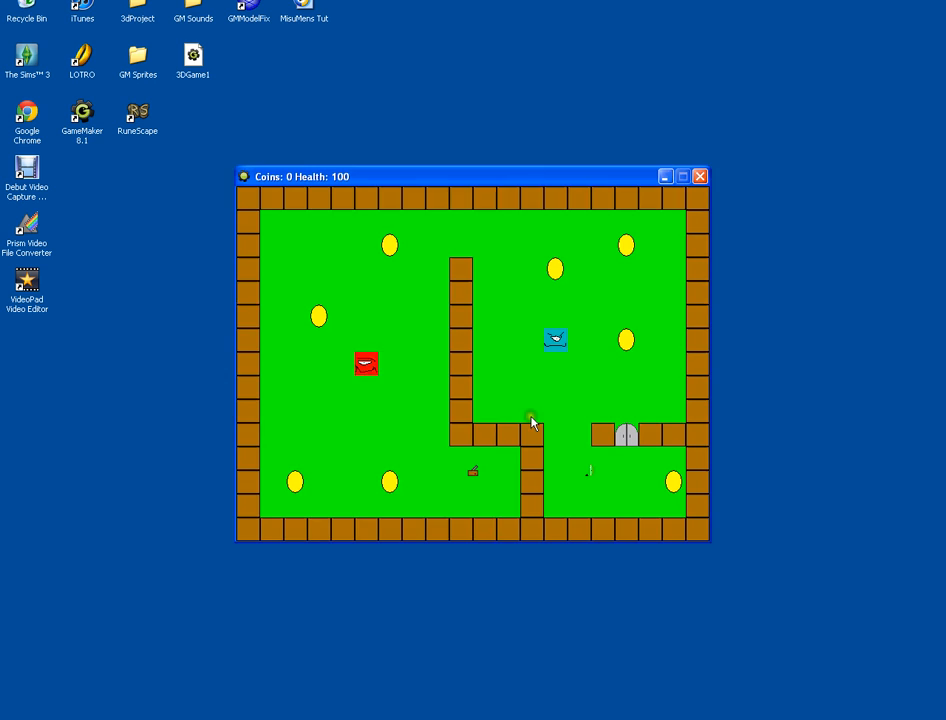
pyautogui.press('Right')
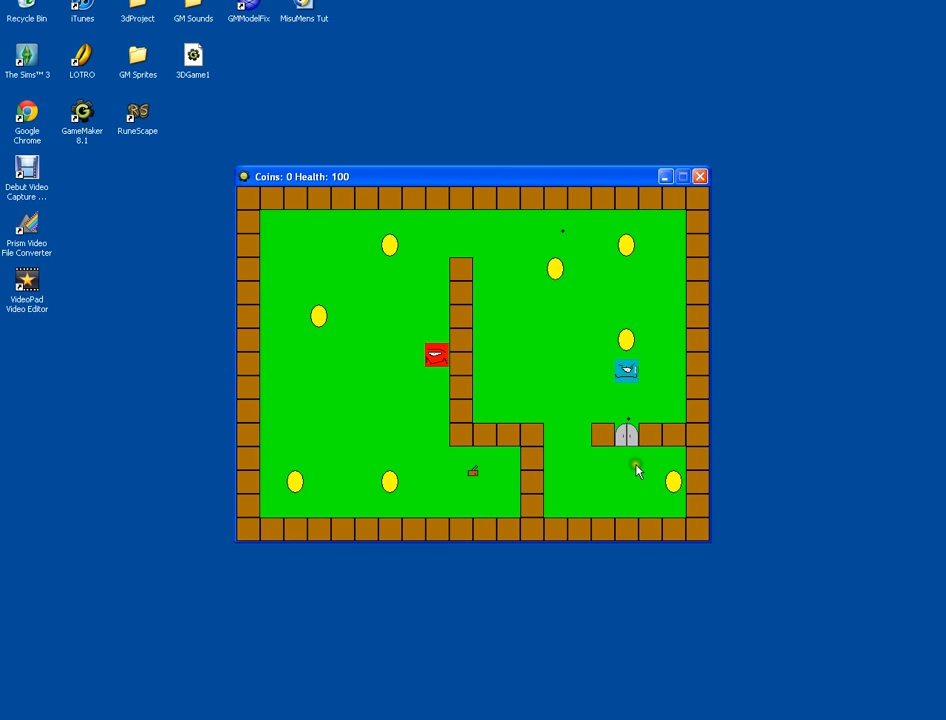
pyautogui.press('Escape')
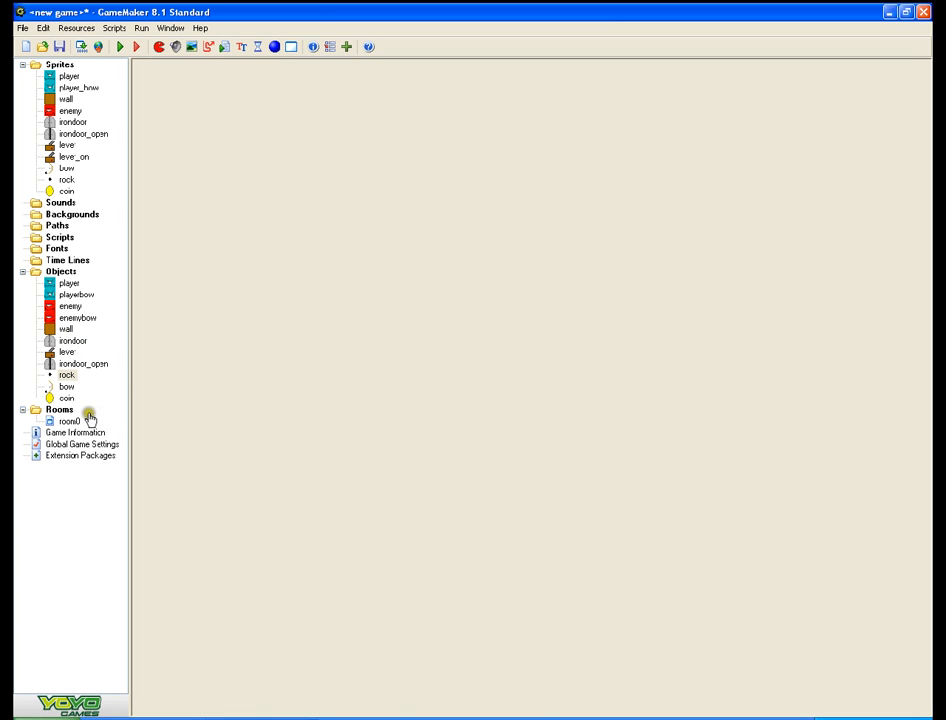
# - Add a collision event with irondoor to the rock object
pyautogui.click(66, 375)
pyautogui.doubleClick(66, 375)
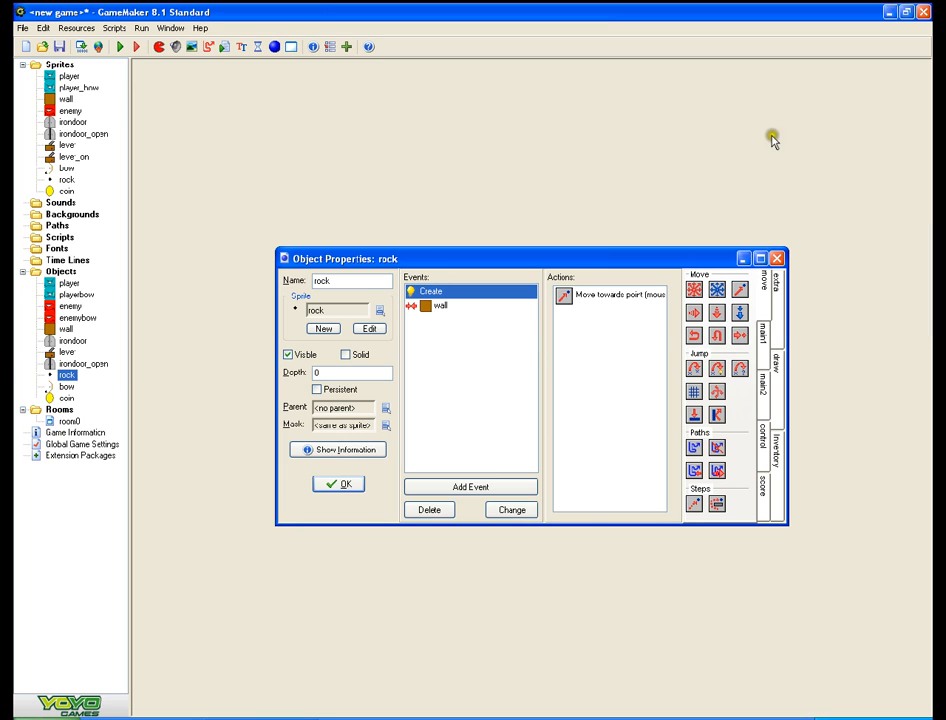
pyautogui.click(480, 490)
pyautogui.click(474, 436)
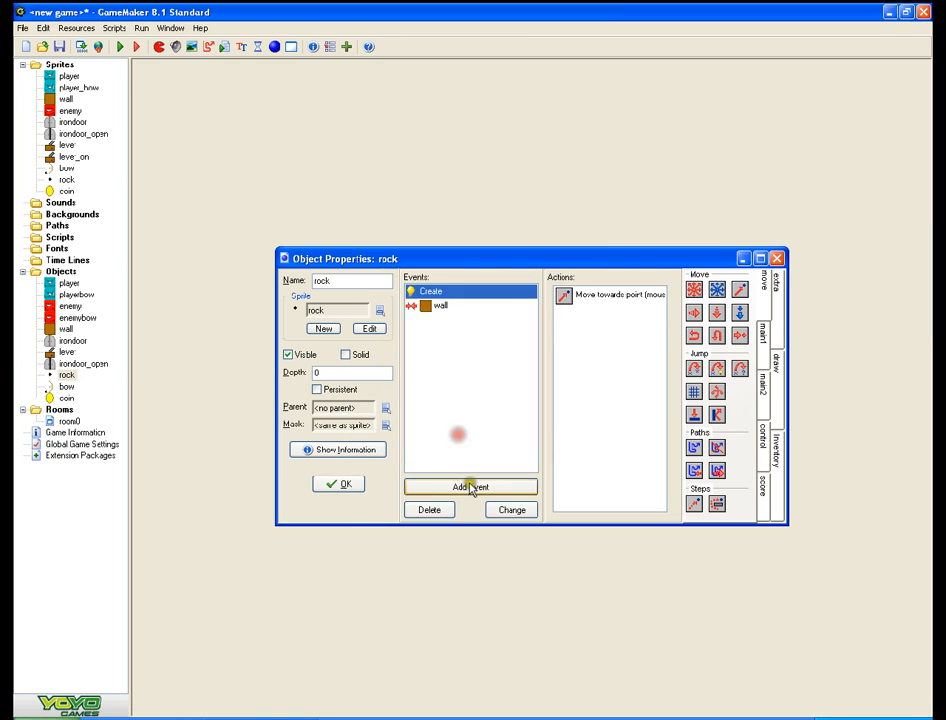
pyautogui.click(466, 486)
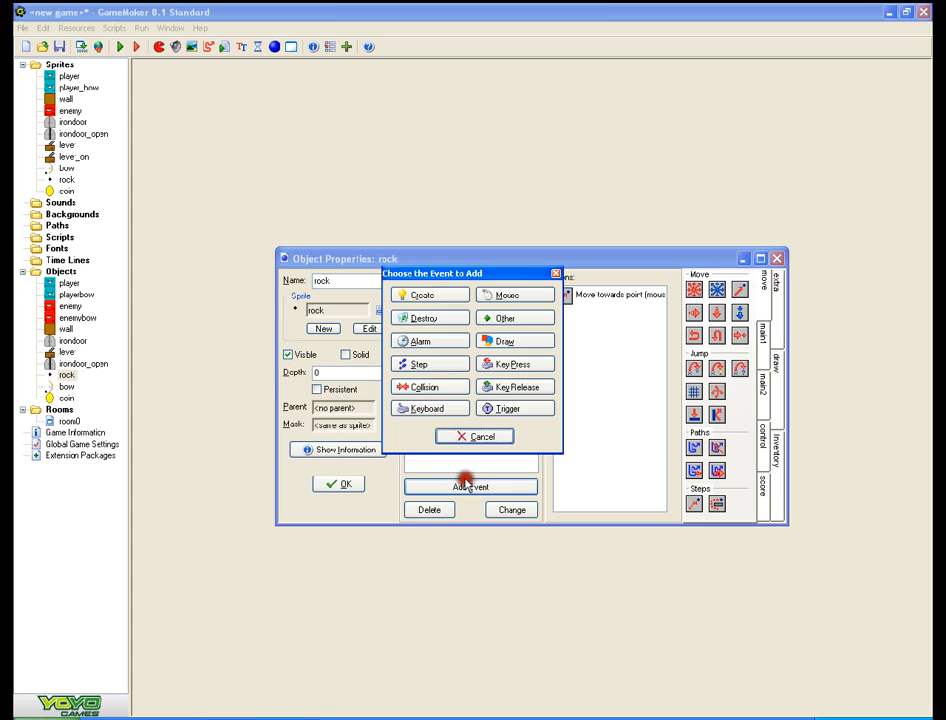
pyautogui.click(428, 388)
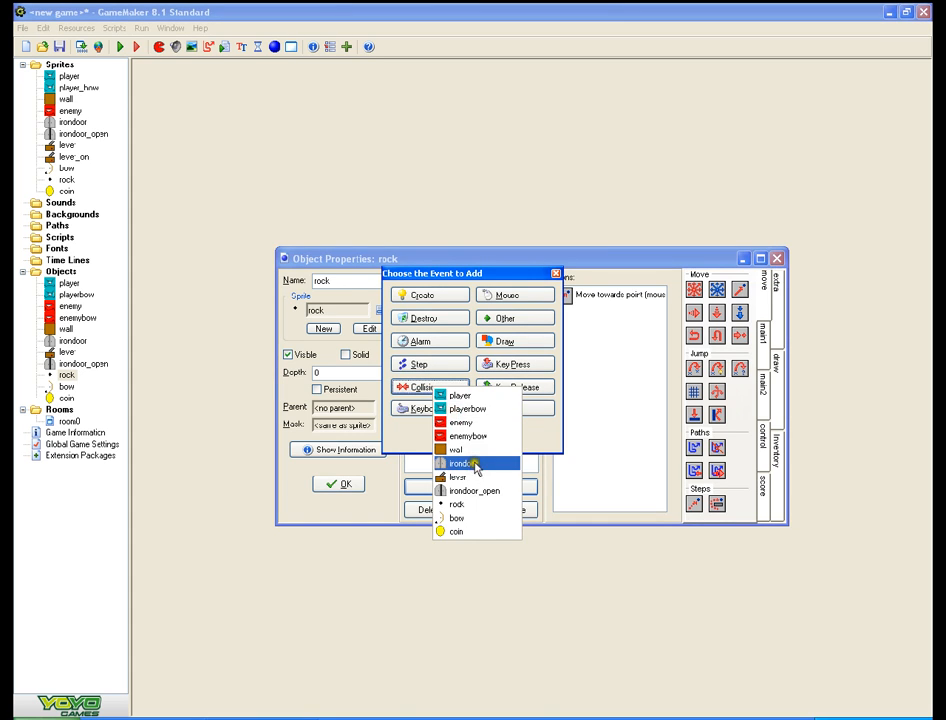
pyautogui.click(481, 410)
pyautogui.click(466, 487)
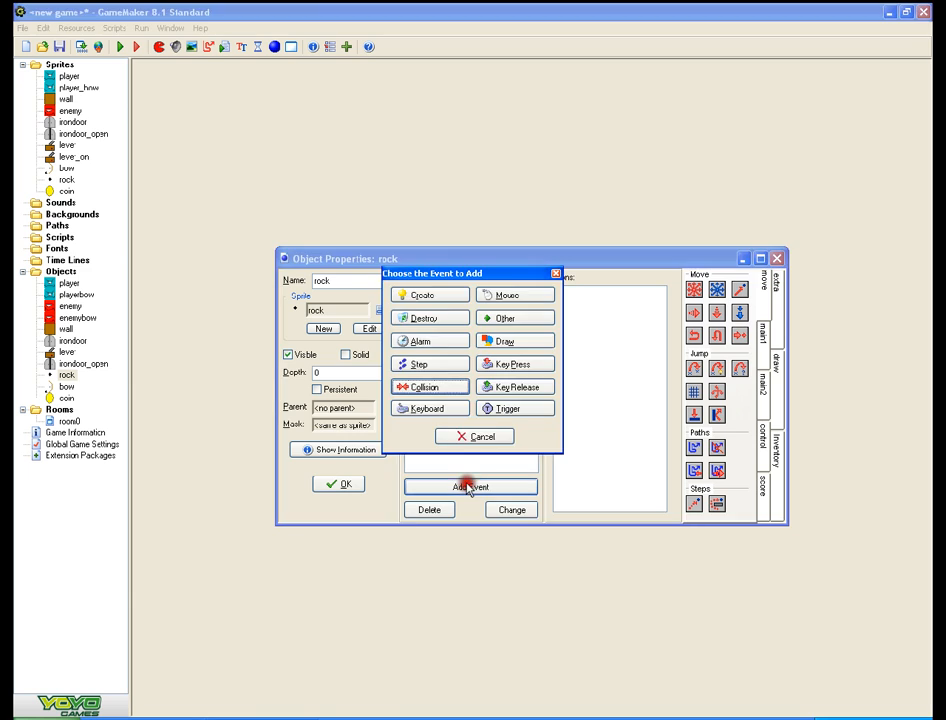
pyautogui.click(476, 436)
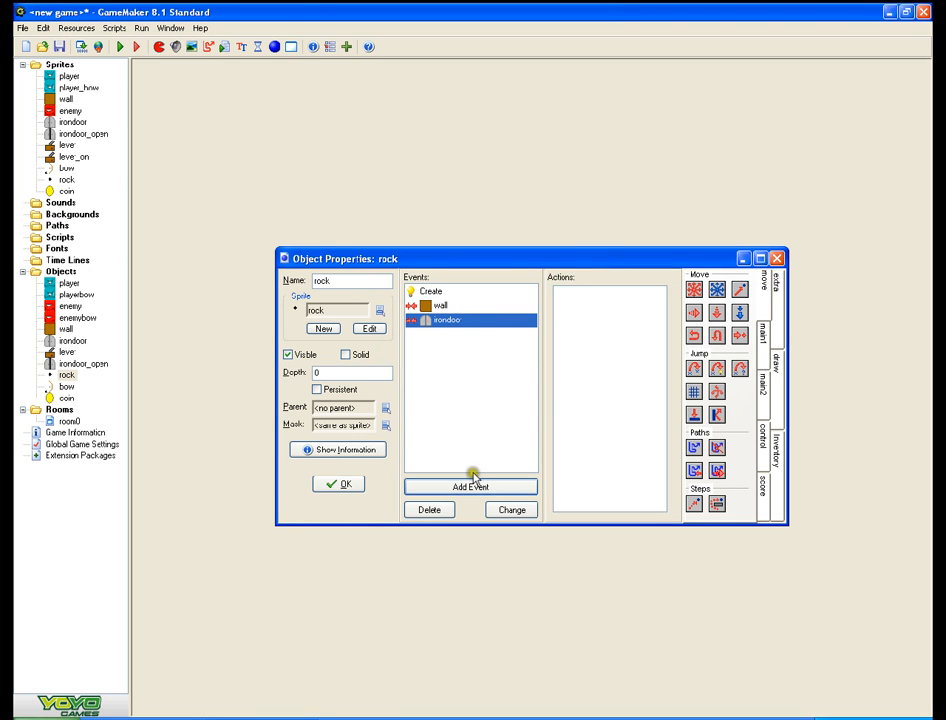
pyautogui.click(470, 487)
pyautogui.click(450, 386)
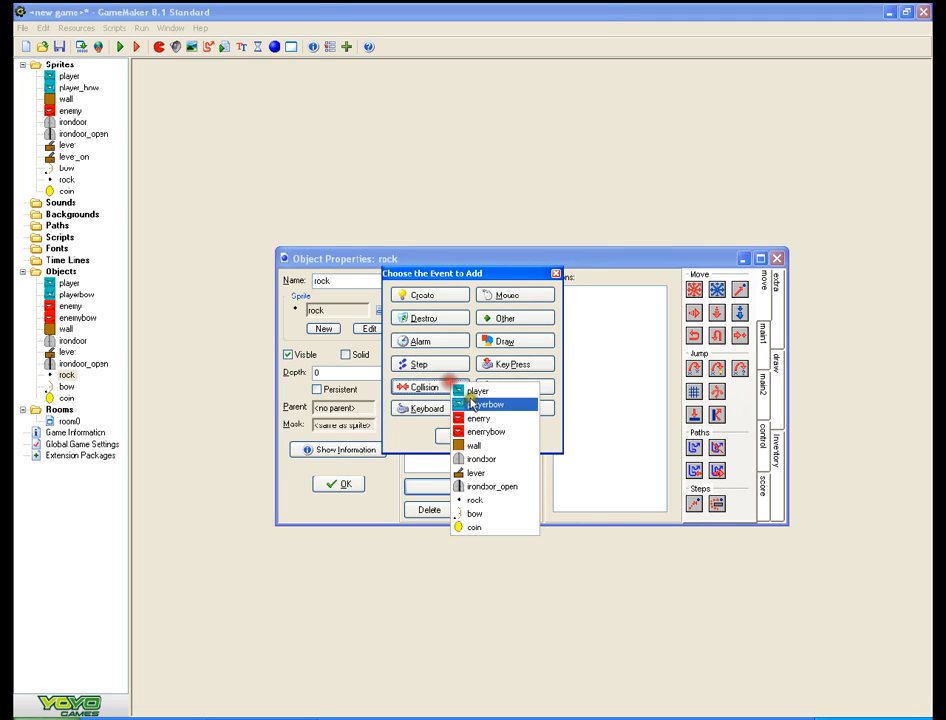
pyautogui.click(511, 581)
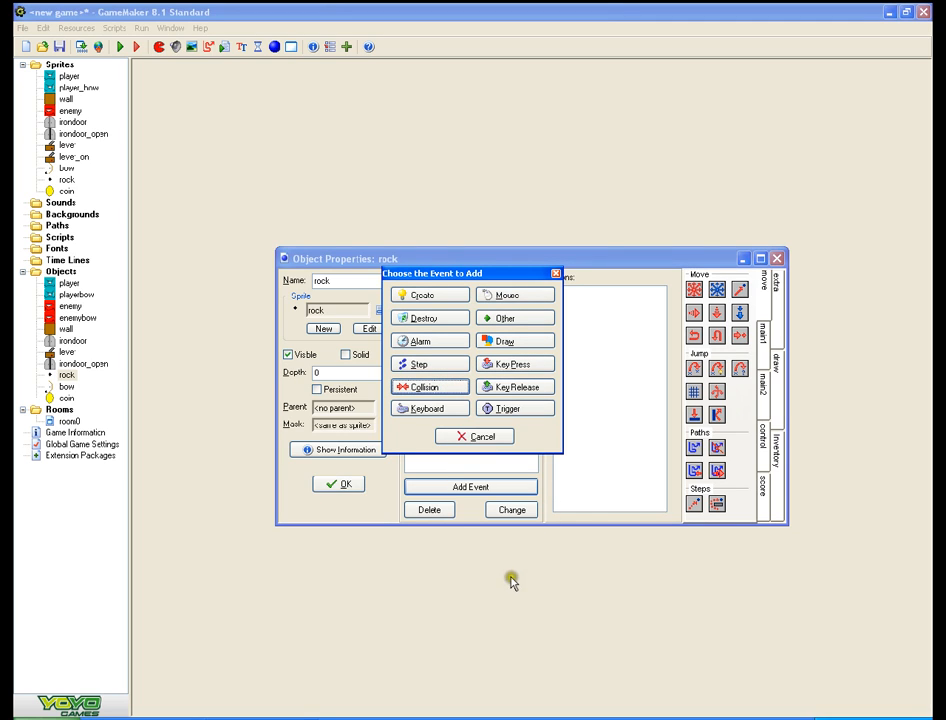
pyautogui.click(492, 437)
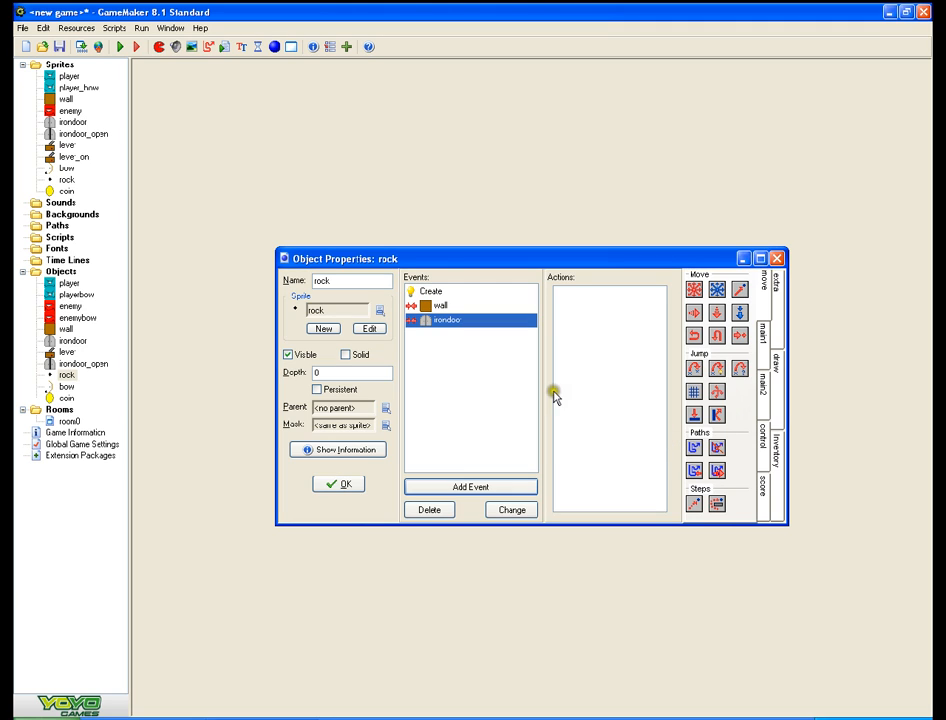
pyautogui.click(764, 352)
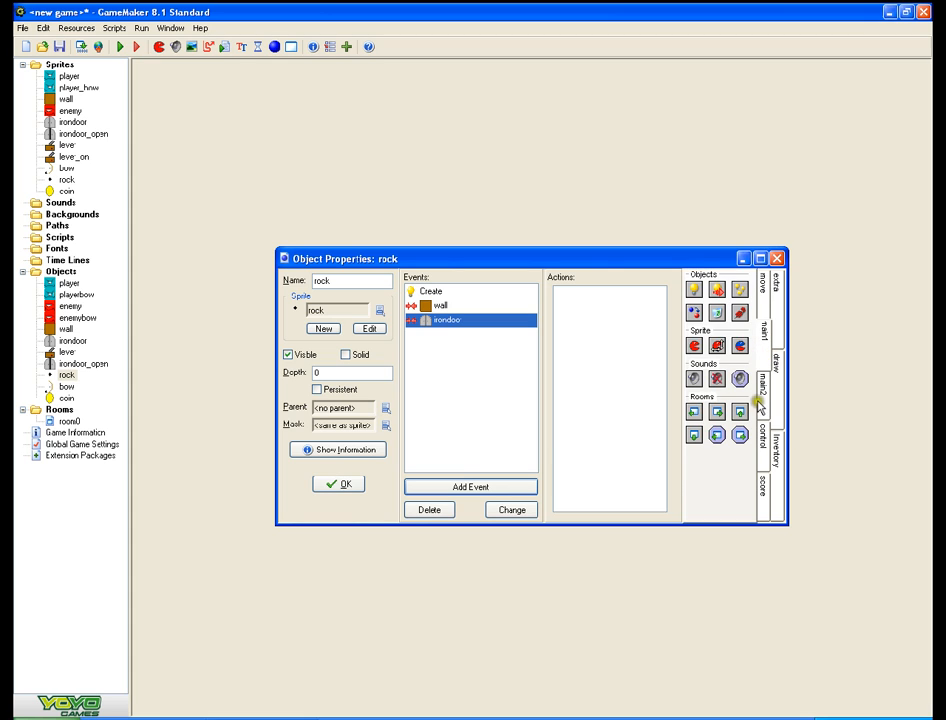
pyautogui.click(760, 400)
pyautogui.click(763, 440)
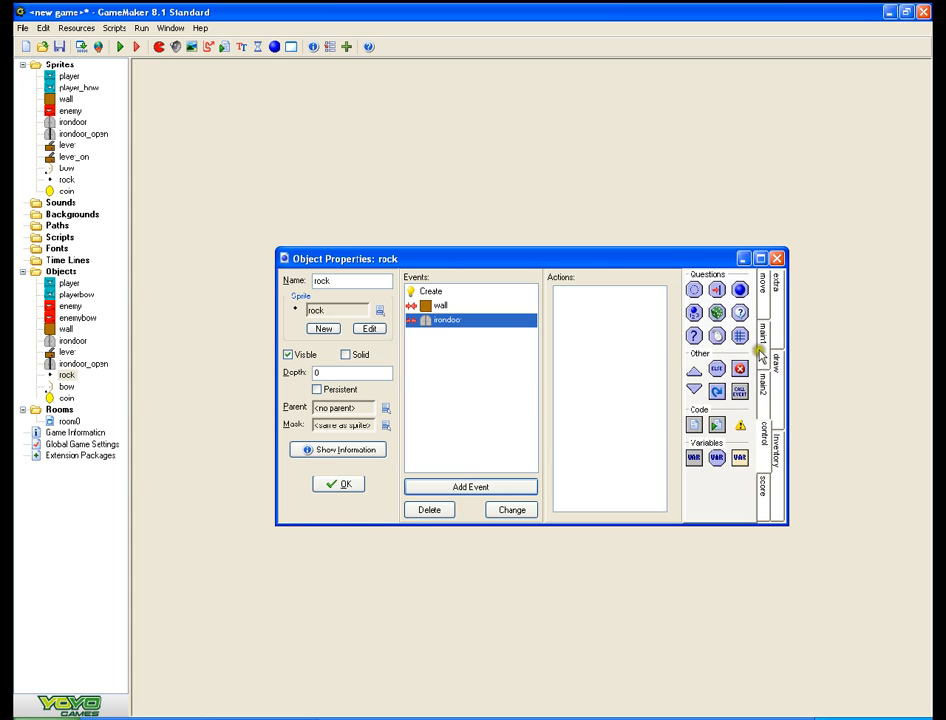
pyautogui.moveTo(716, 312); pyautogui.dragTo(605, 330)
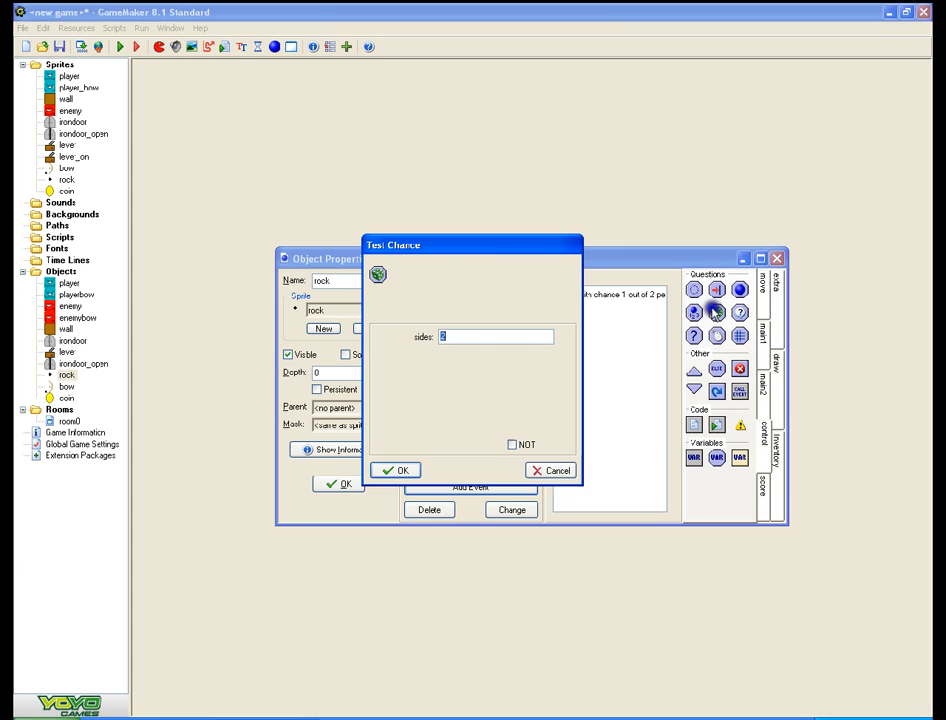
pyautogui.click(561, 473)
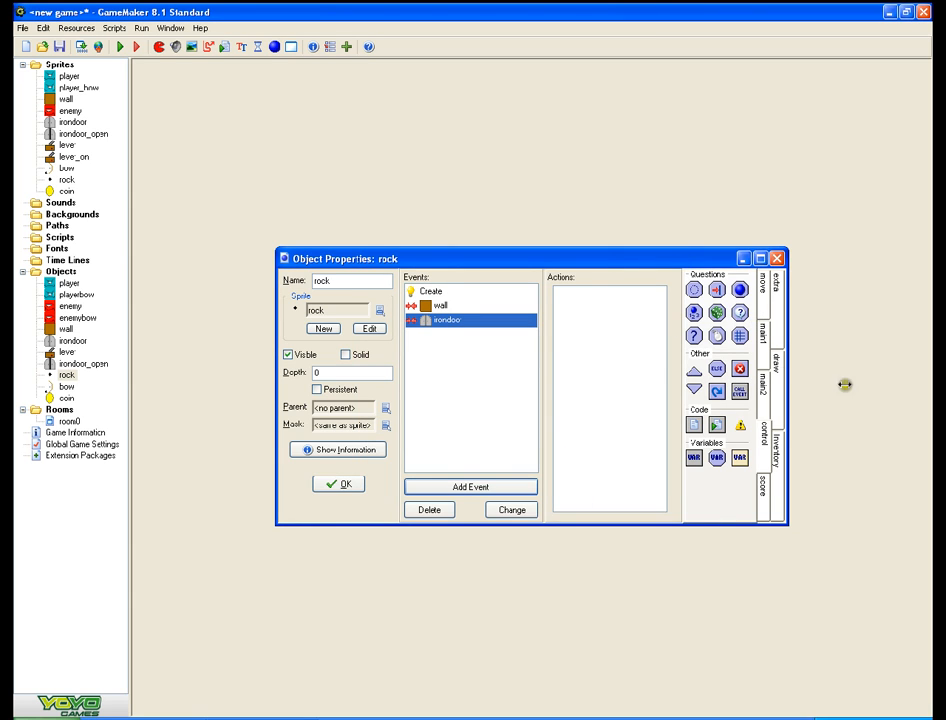
# - Add a Bounce action to the rock's irondoor collision, set to precisely against all objects, and save the object
pyautogui.click(757, 390)
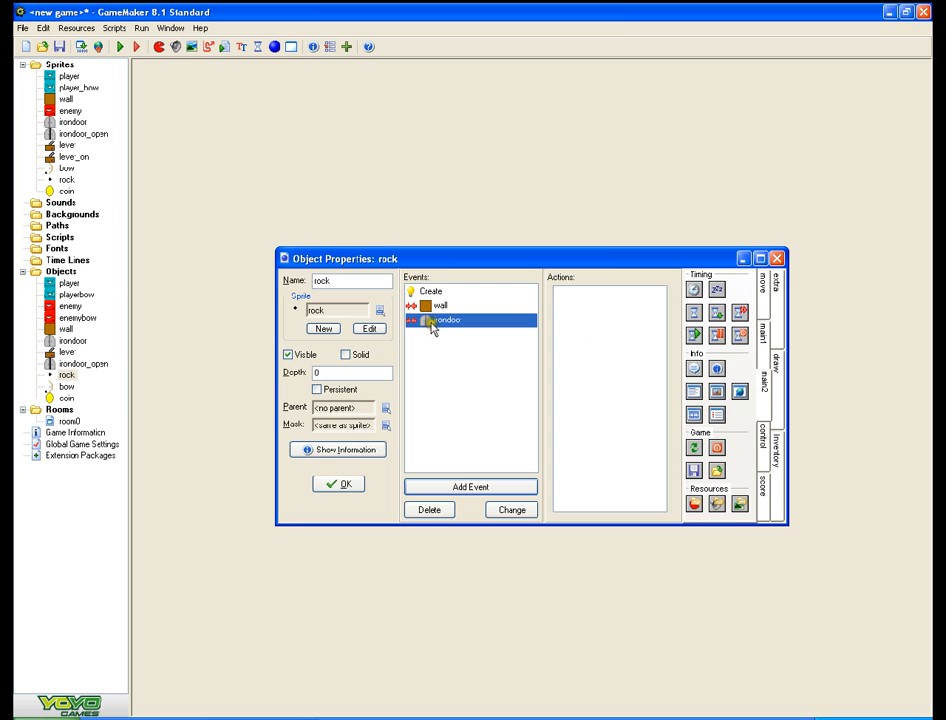
pyautogui.click(763, 327)
pyautogui.click(763, 285)
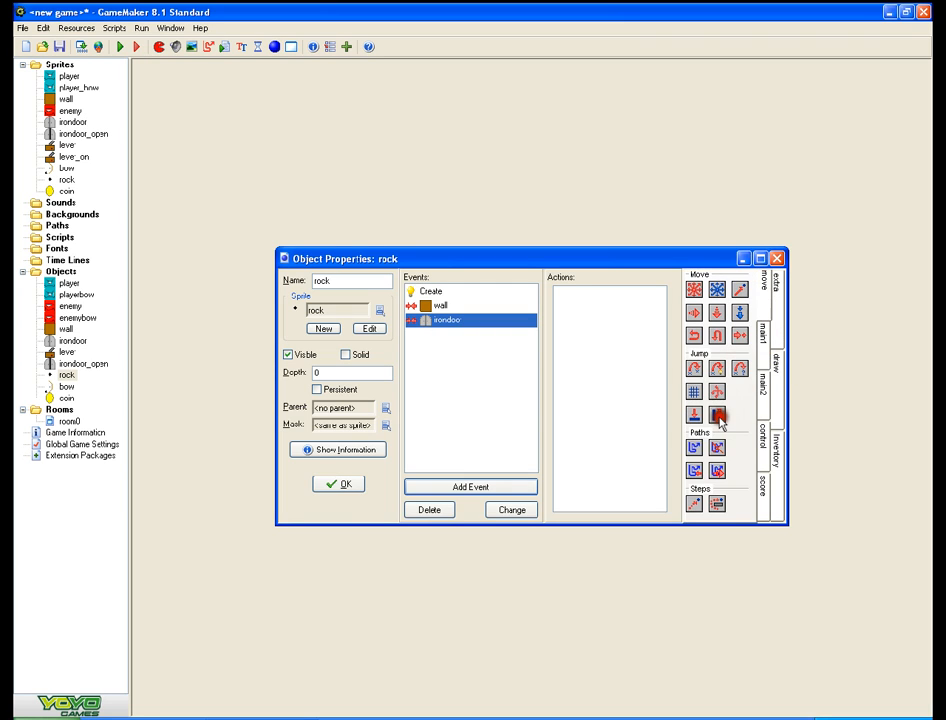
pyautogui.click(717, 414)
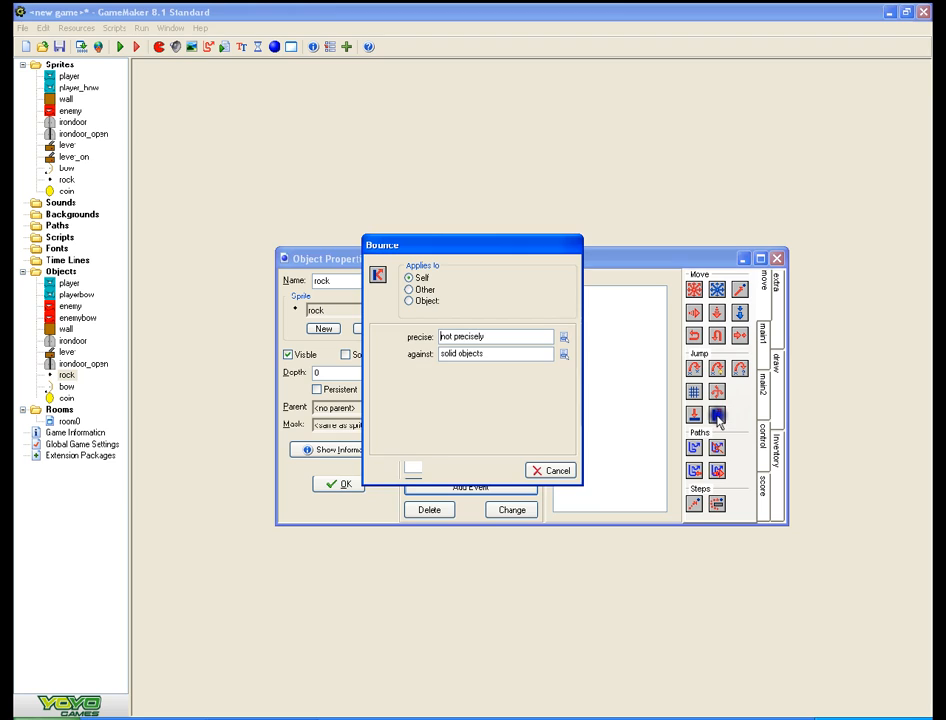
pyautogui.click(564, 337)
pyautogui.click(589, 359)
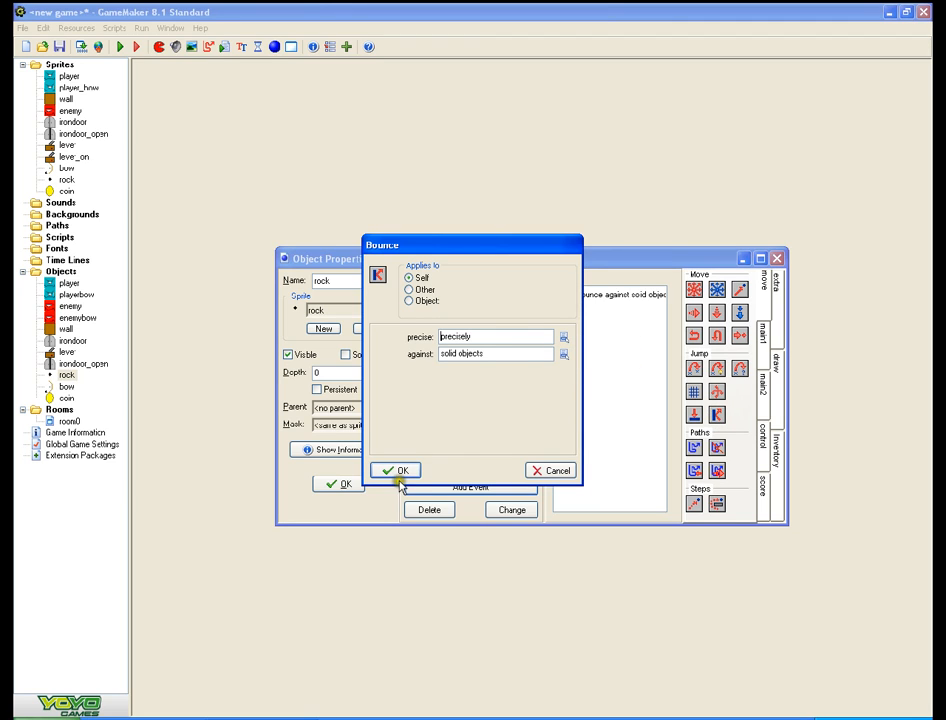
pyautogui.click(564, 354)
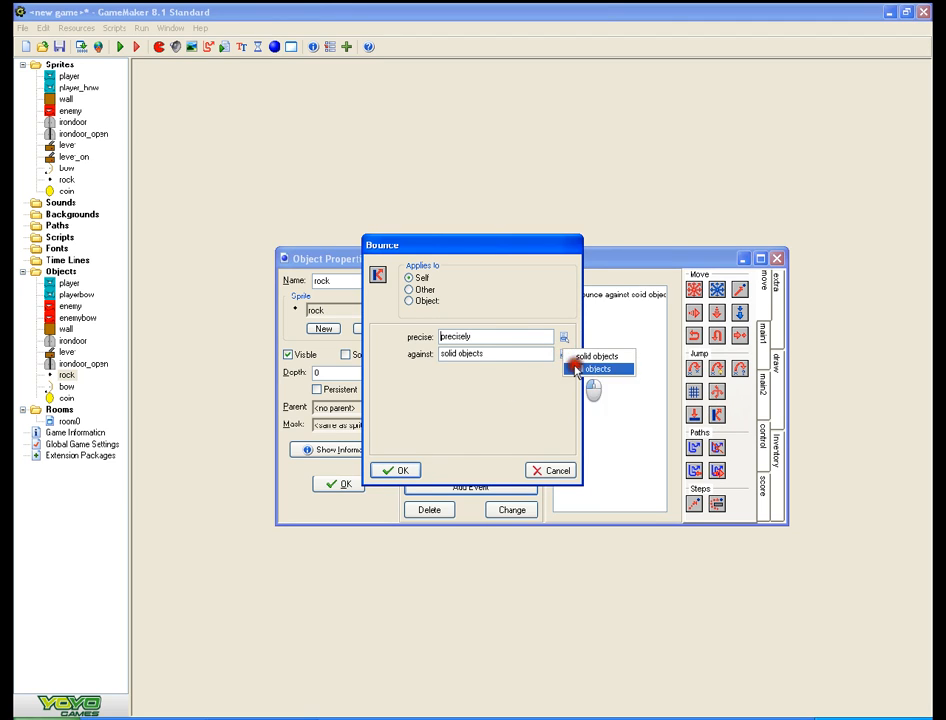
pyautogui.click(590, 370)
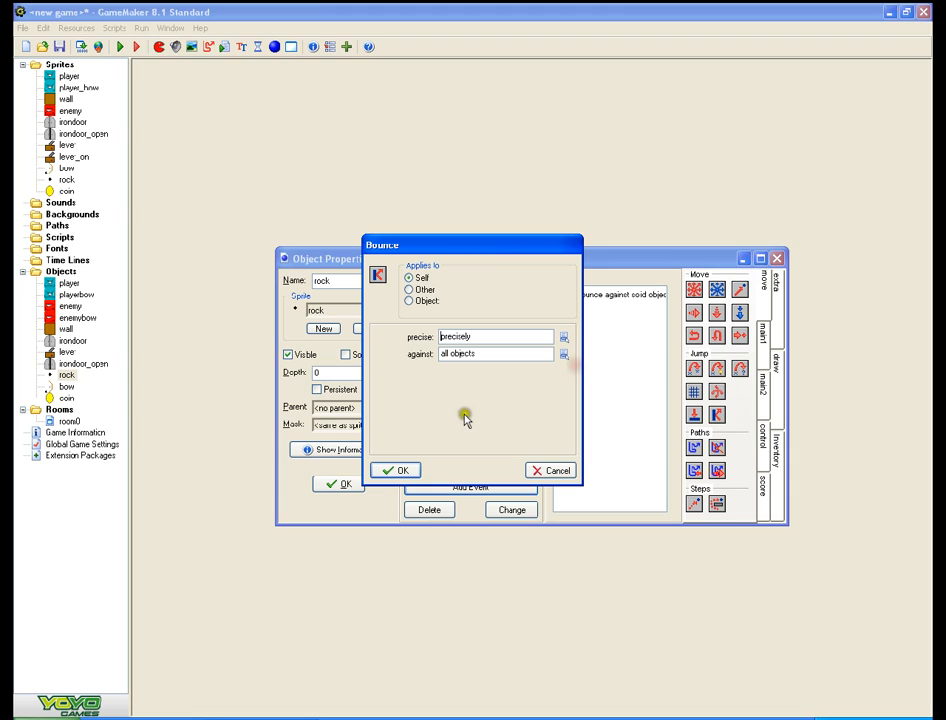
pyautogui.click(408, 471)
pyautogui.click(429, 368)
pyautogui.click(401, 471)
pyautogui.click(336, 484)
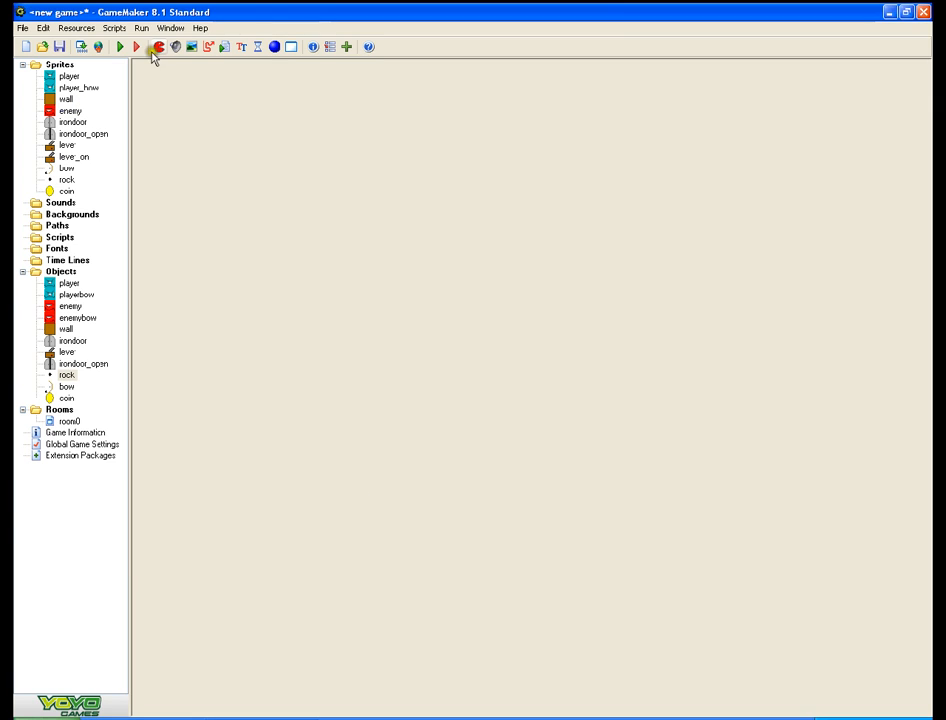
# - Run the game, move the player below the iron door and fire rocks up at it
pyautogui.click(116, 47)
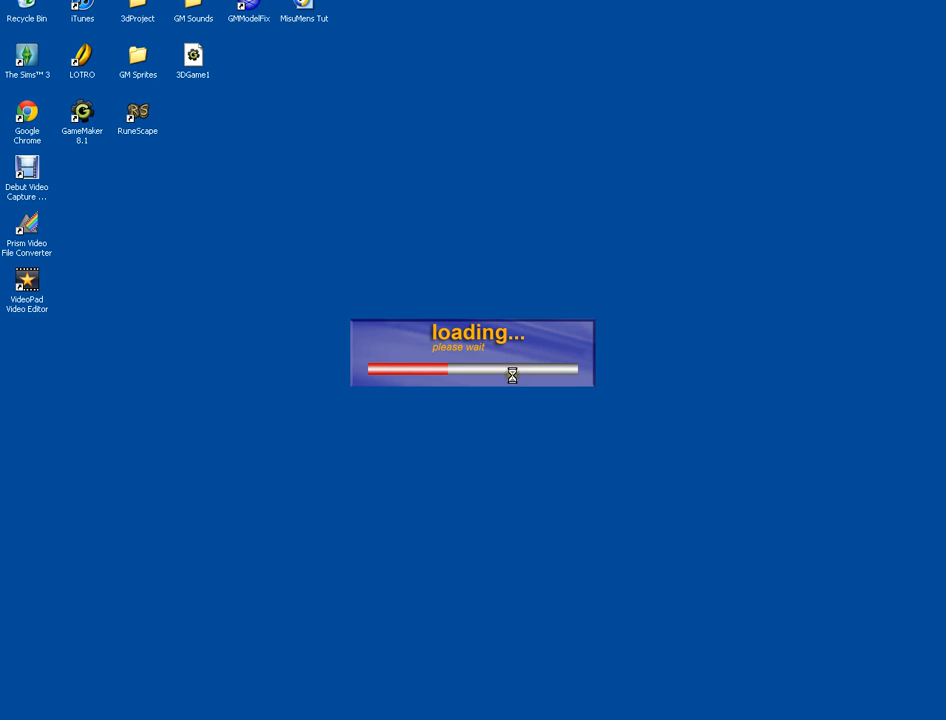
pyautogui.press('Right')
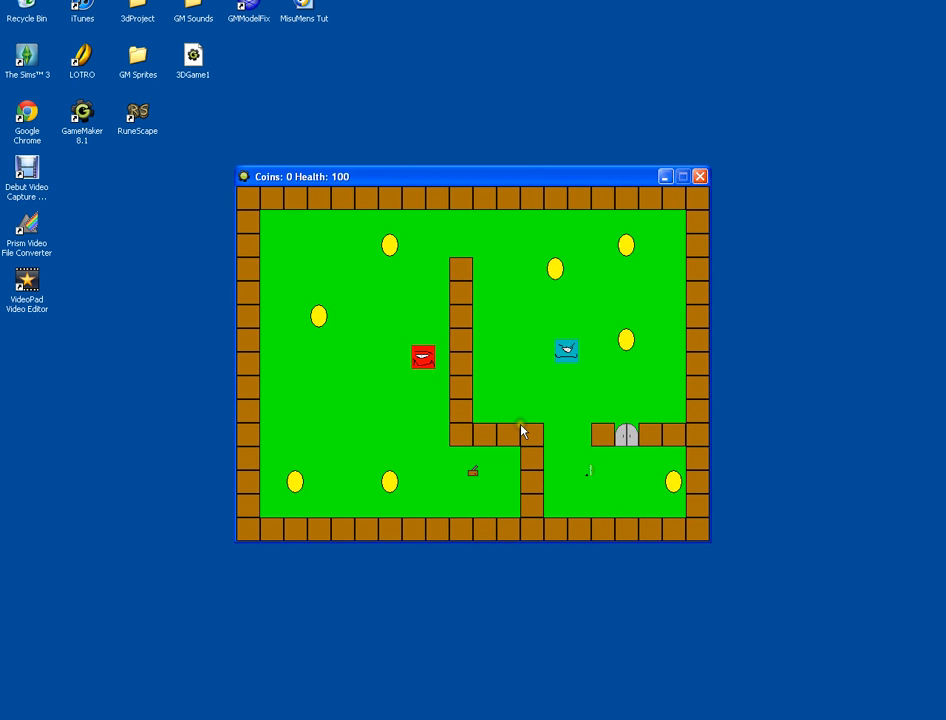
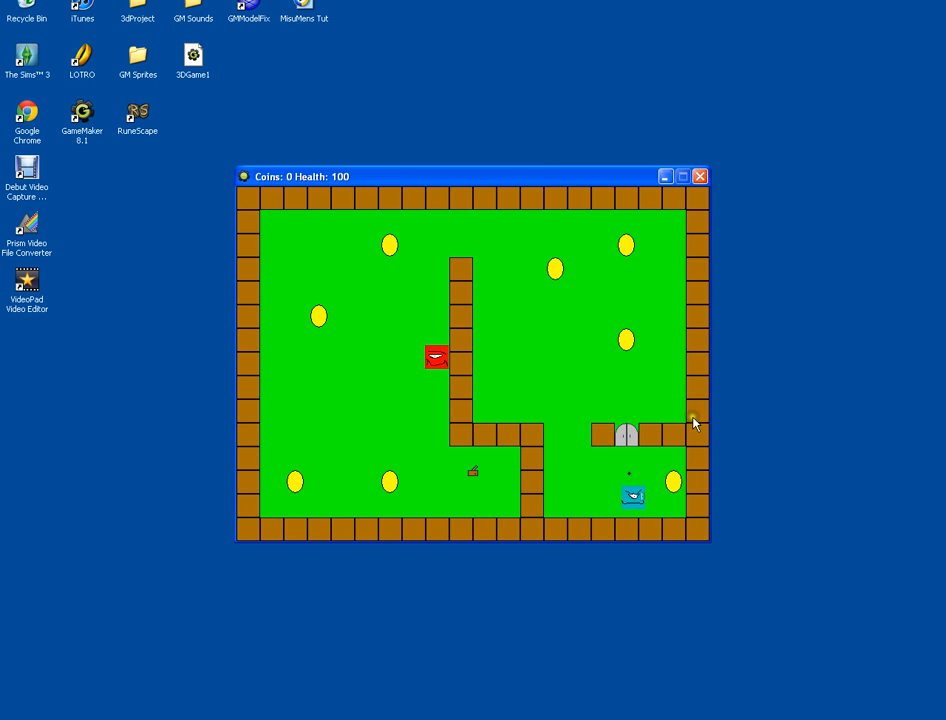
pyautogui.click(621, 423)
pyautogui.click(622, 424)
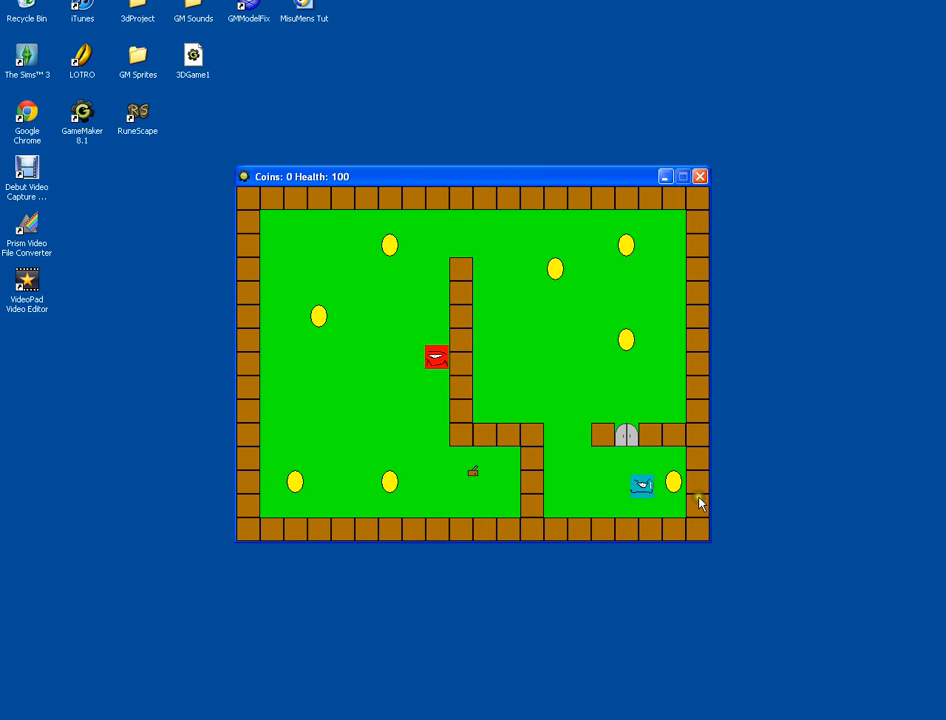
# - Fire rocks at the iron door and the wall block beside it from the area below
pyautogui.click(632, 424)
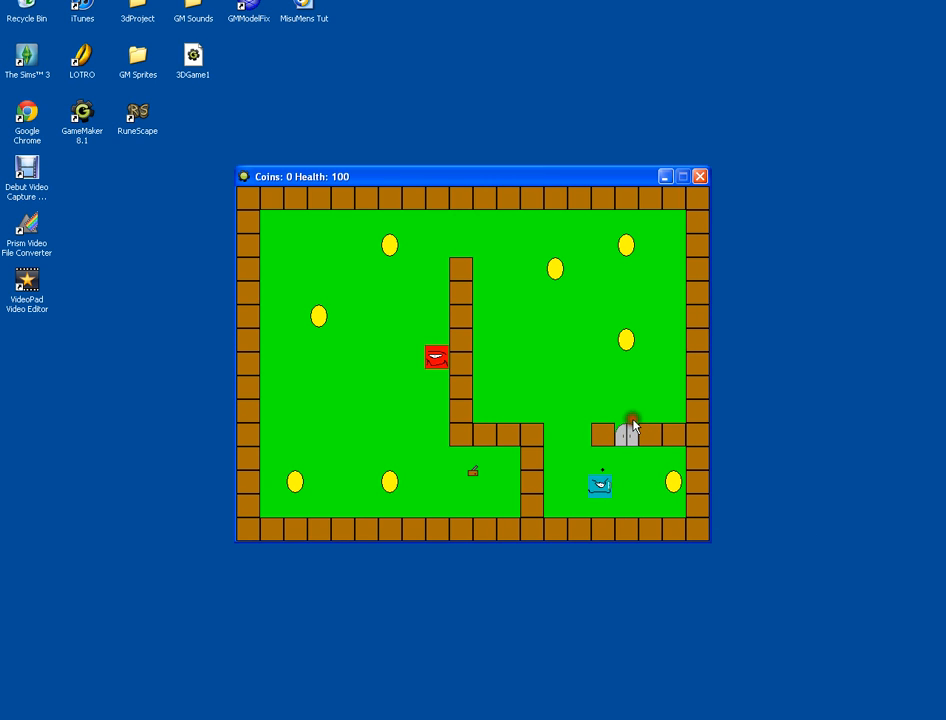
pyautogui.click(650, 439)
pyautogui.click(631, 447)
pyautogui.click(634, 448)
# - Move the player up through the gap in the wall beside the iron door and quit the game
pyautogui.press('a')
pyautogui.press('w')
pyautogui.press('a')
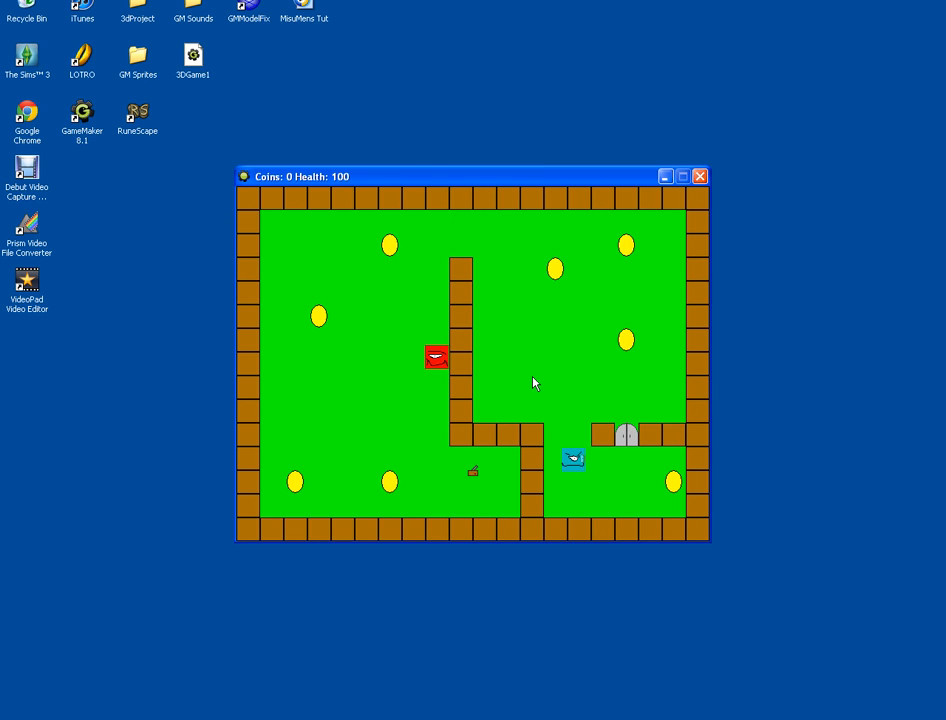
pyautogui.press('w')
pyautogui.press('w')
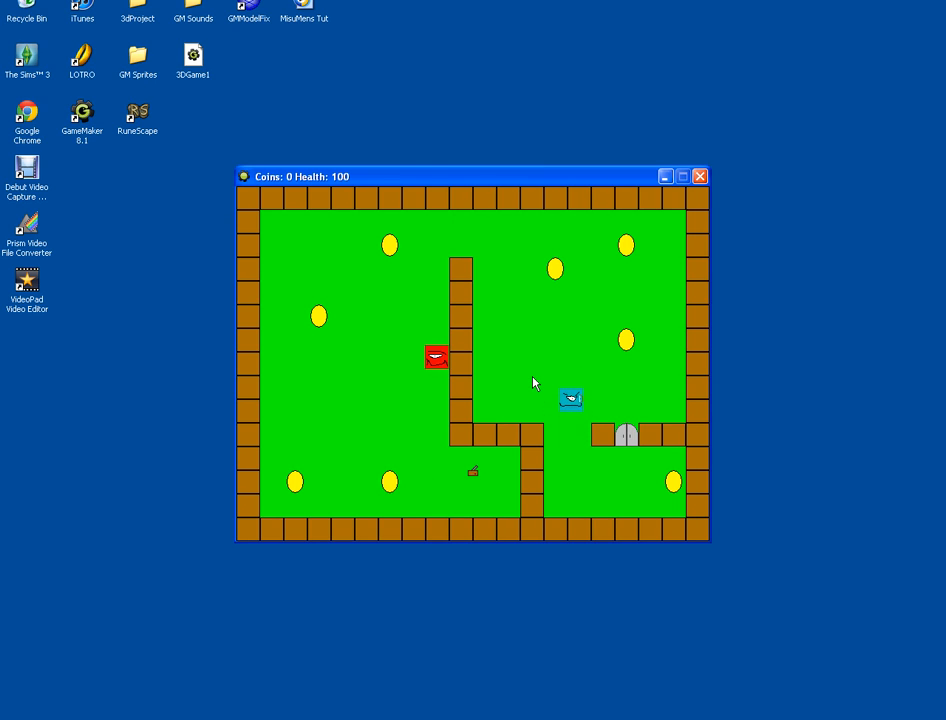
pyautogui.press('a')
pyautogui.press('w')
pyautogui.press('Escape')
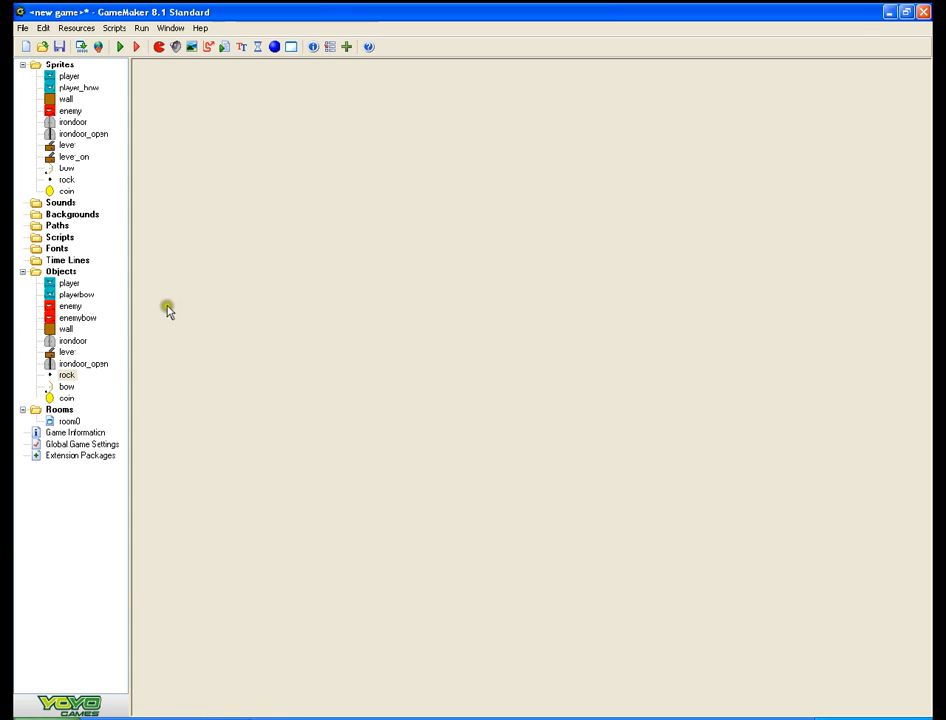
# - Fill the gap between the iron door and the inner wall in room0 with wall objects and save the room
pyautogui.doubleClick(56, 421)
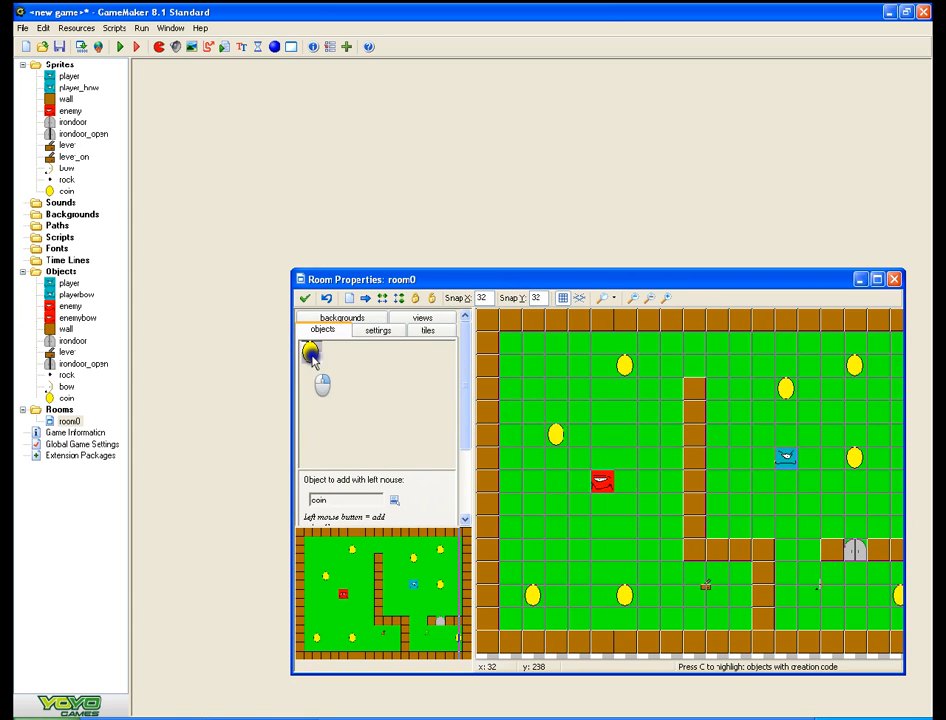
pyautogui.click(312, 356)
pyautogui.click(340, 429)
pyautogui.click(780, 551)
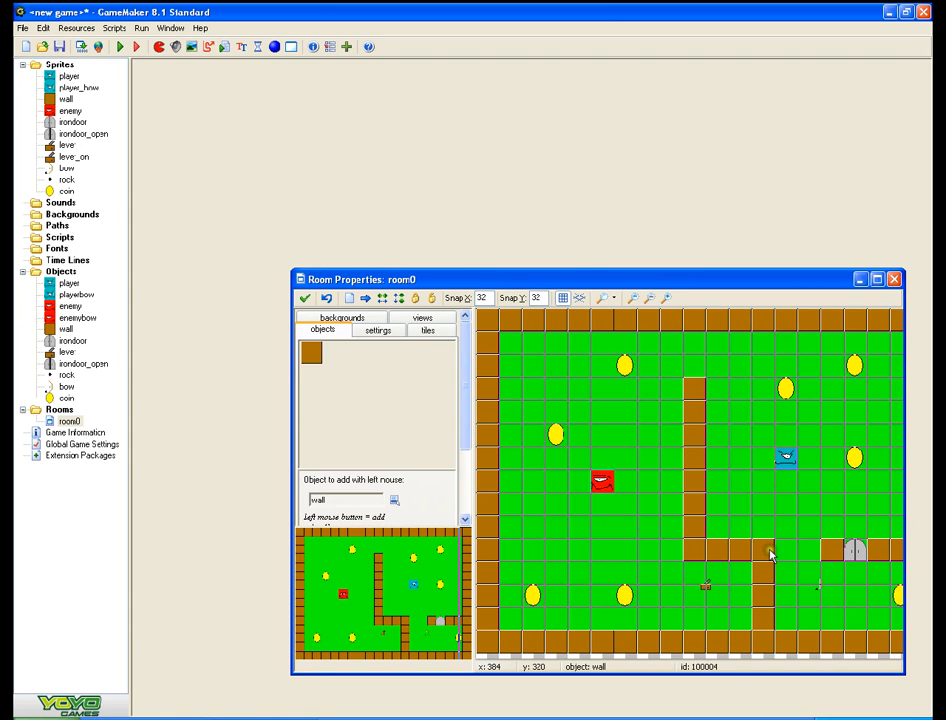
pyautogui.click(808, 547)
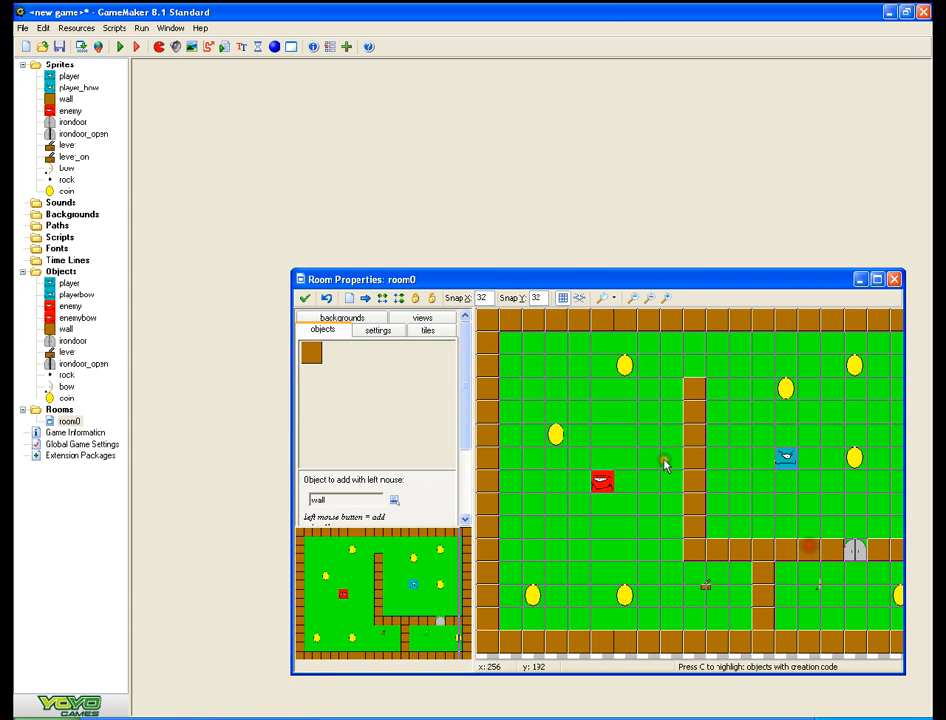
pyautogui.click(305, 300)
# - Run the game and collect the three coins in the upper-right area of the room
pyautogui.click(118, 47)
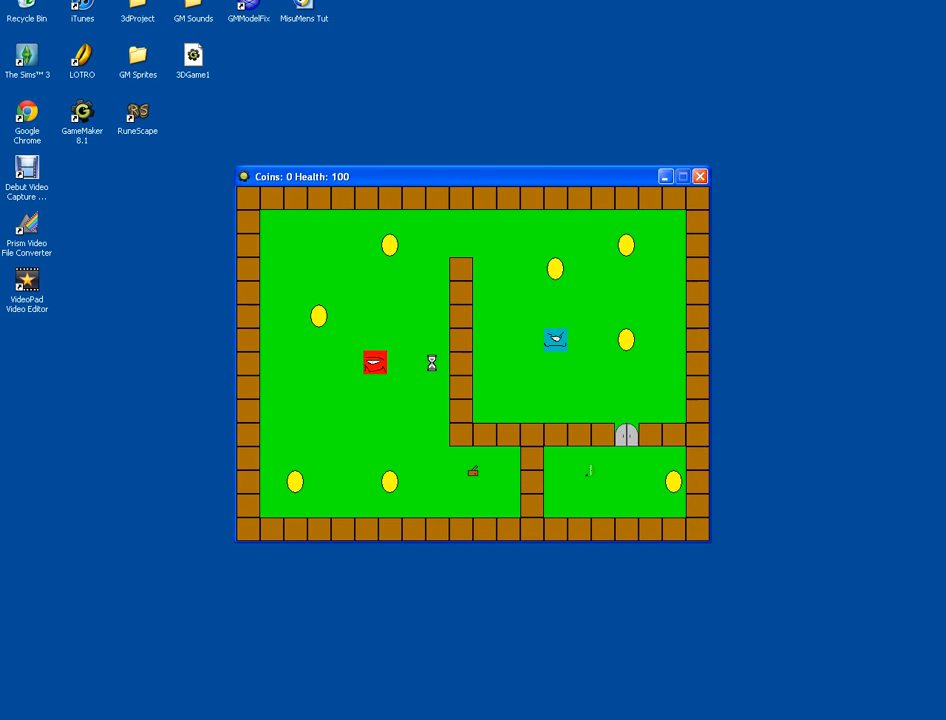
pyautogui.press('Right')
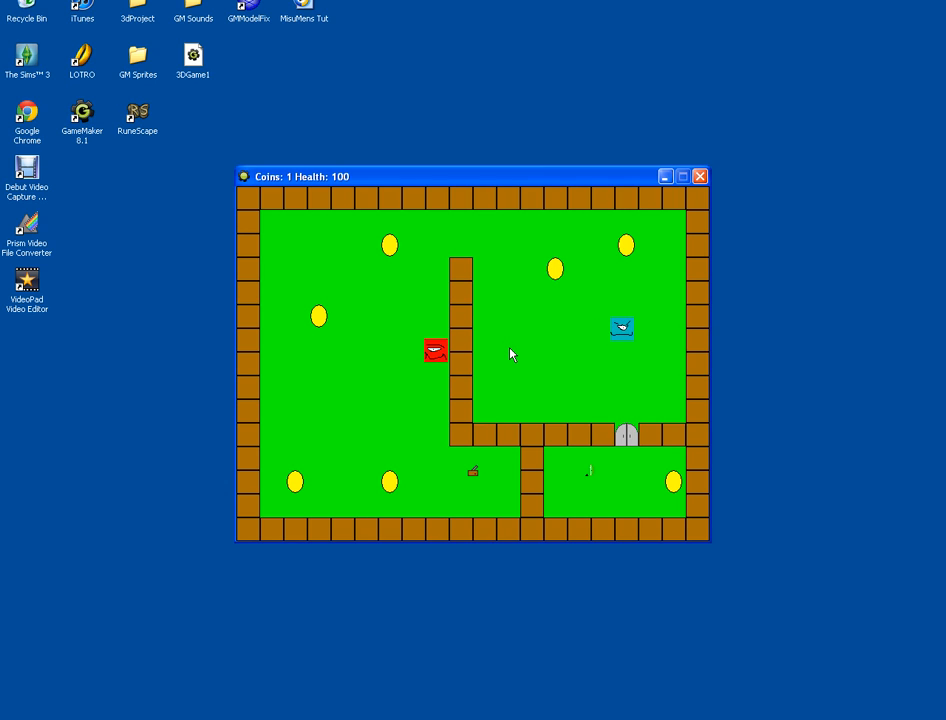
pyautogui.press('Up')
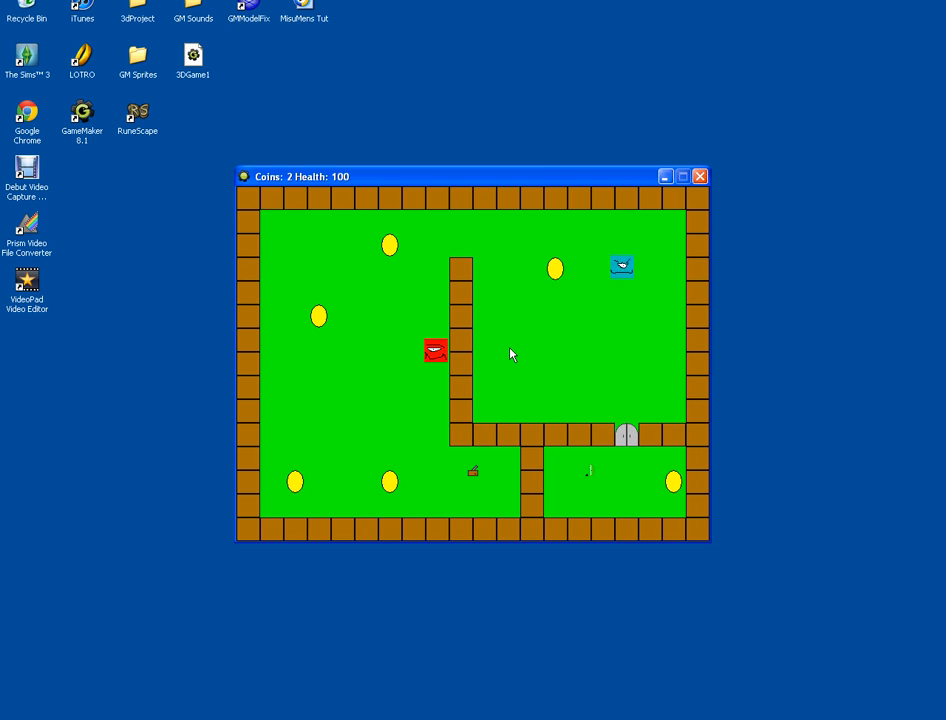
pyautogui.press('Left')
pyautogui.press('Left')
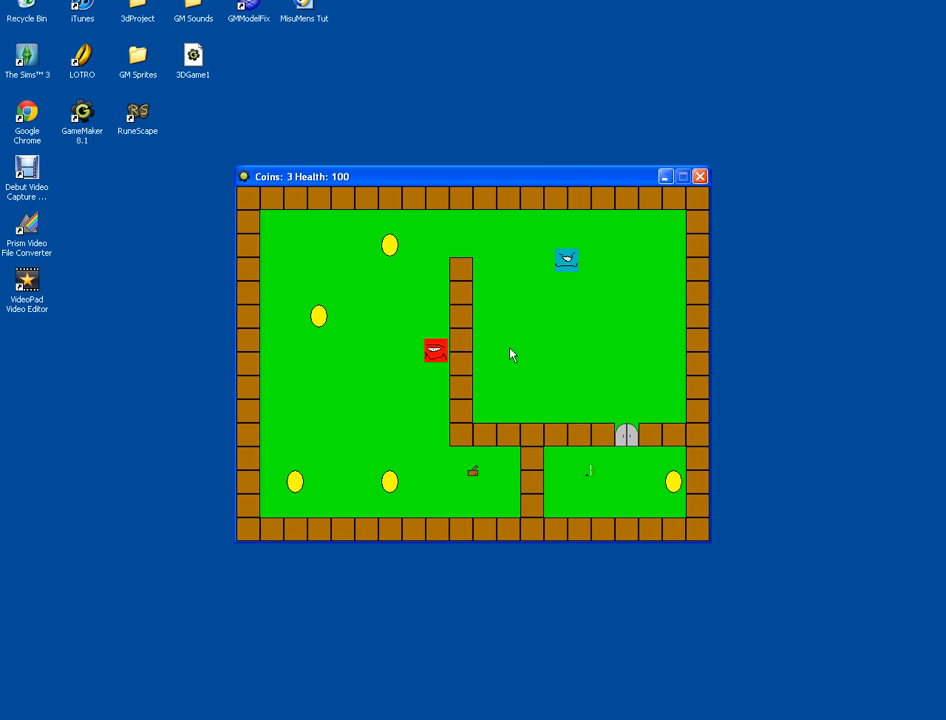
# - Move the player over the top of the inner wall and collect the nearest coin on the enemy's side
pyautogui.press('Up')
pyautogui.press('Left')
pyautogui.press('Up')
pyautogui.press('Left')
pyautogui.moveTo(510, 348)
pyautogui.mouseDown()
pyautogui.moveTo(480, 325)
pyautogui.moveTo(550, 309)
pyautogui.moveTo(579, 357)
pyautogui.mouseUp()
pyautogui.press('Left')
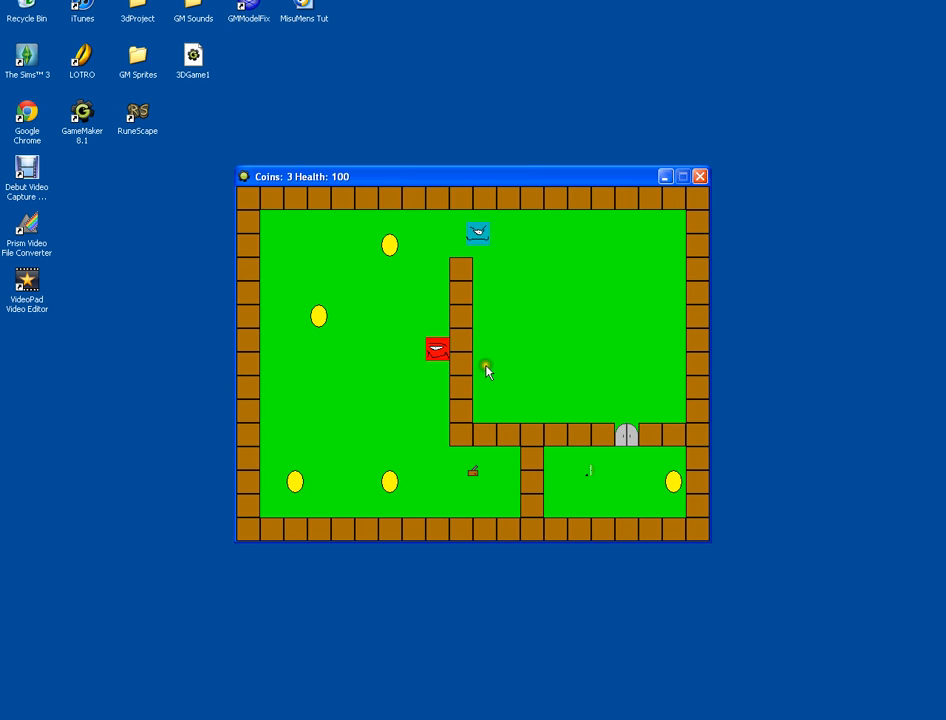
pyautogui.press('Left')
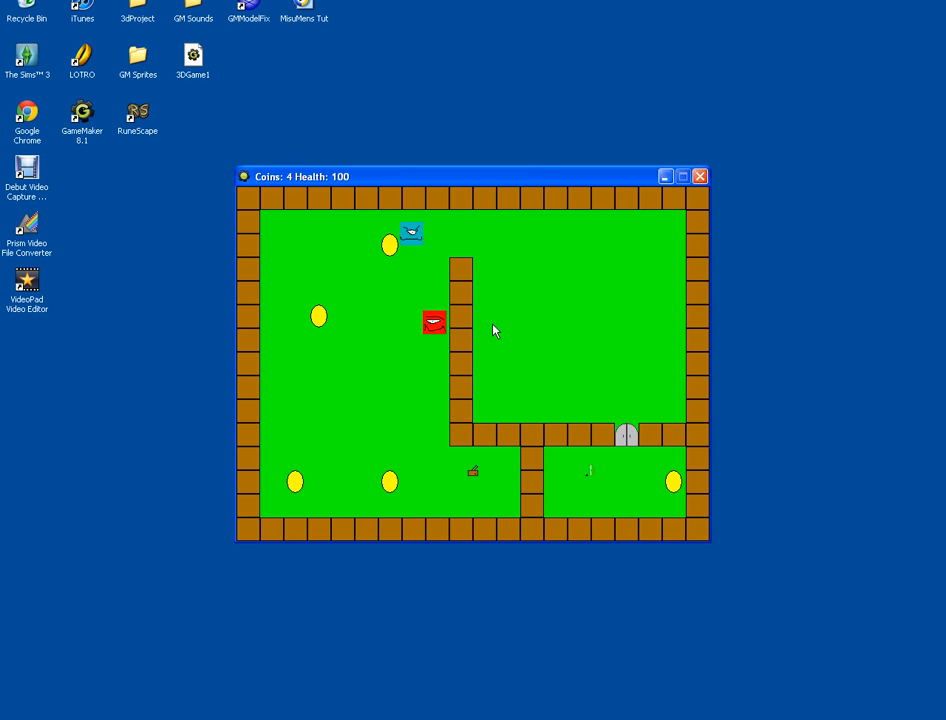
pyautogui.press('Down')
pyautogui.press('Left')
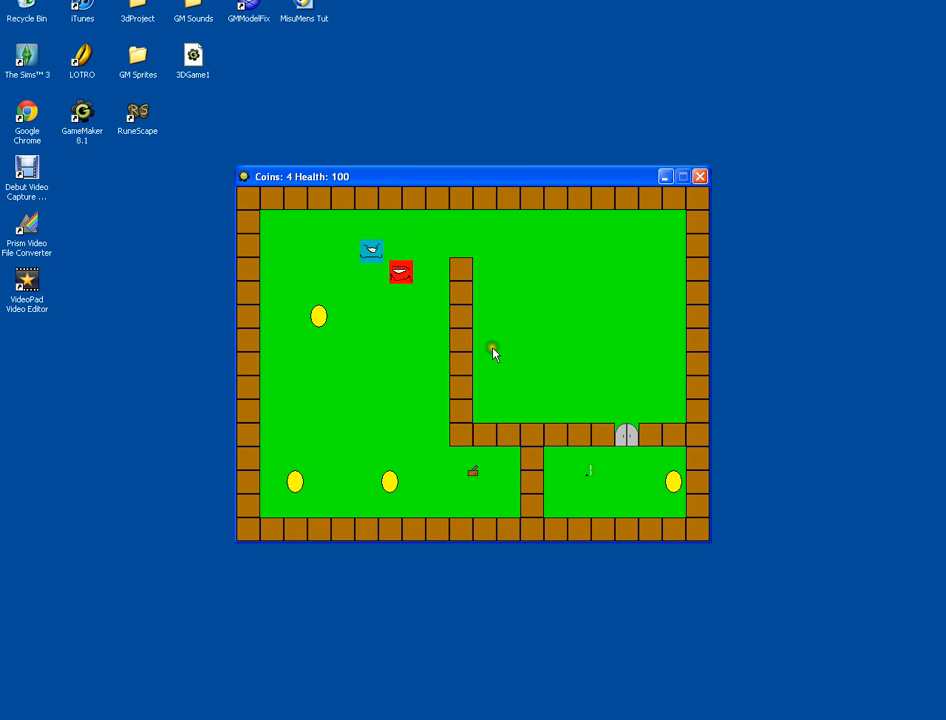
# - Collect the two coins along the room's left side while the enemy chases the player
pyautogui.press('Left')
pyautogui.press('Down')
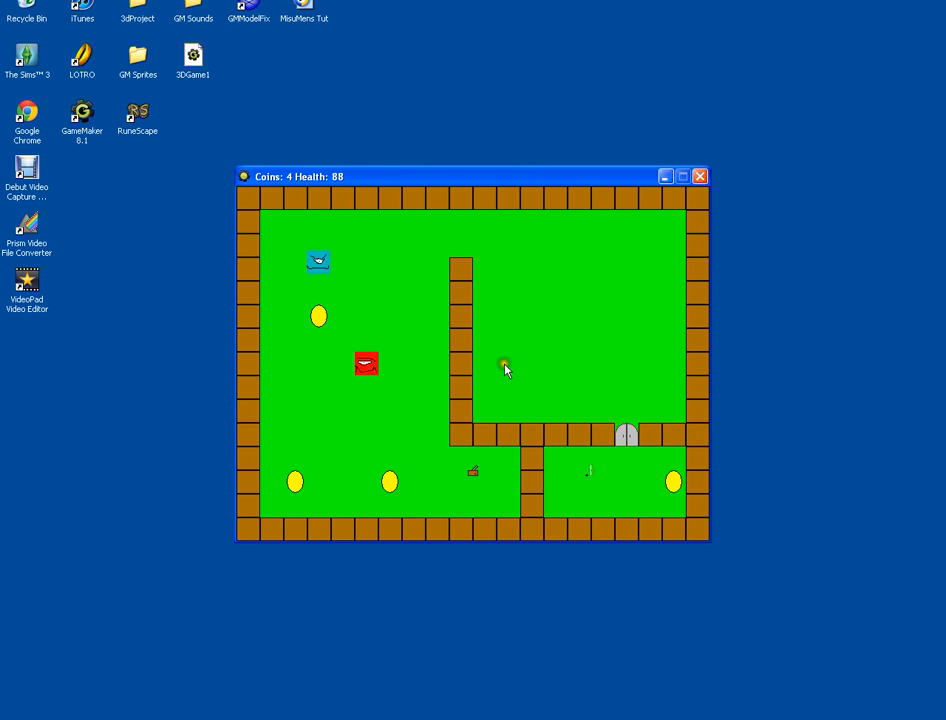
pyautogui.press('Left')
pyautogui.press('Down')
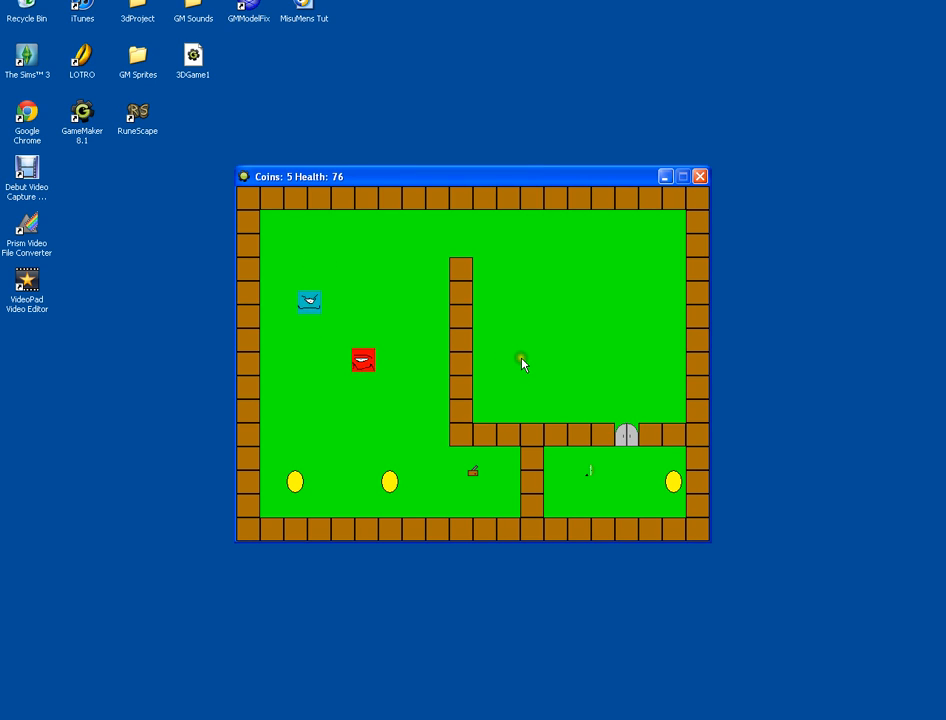
pyautogui.press('Down')
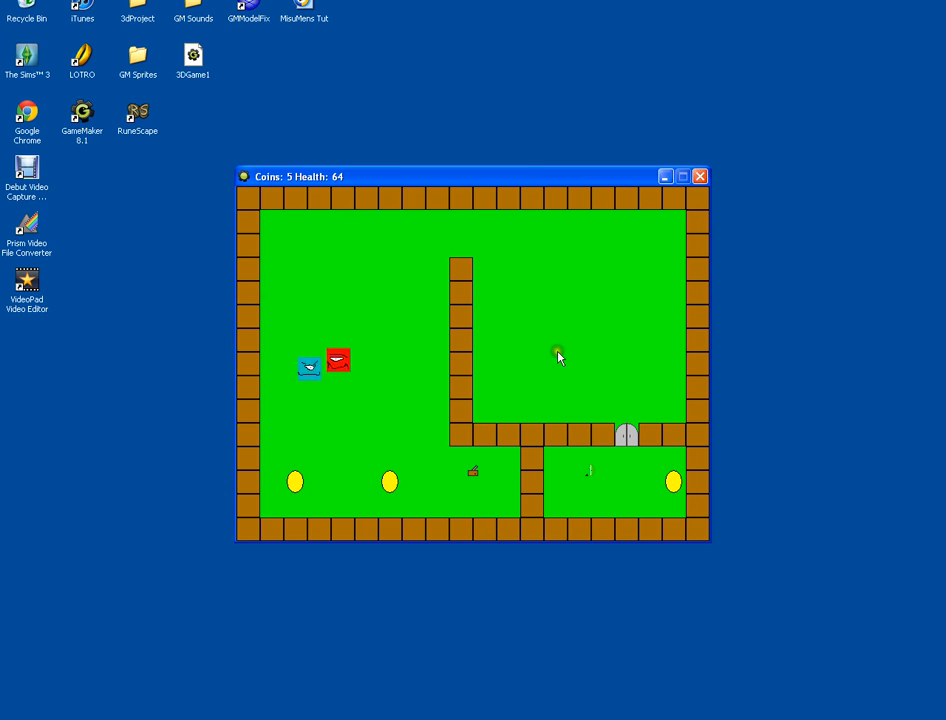
pyautogui.press('Down')
pyautogui.press('Left')
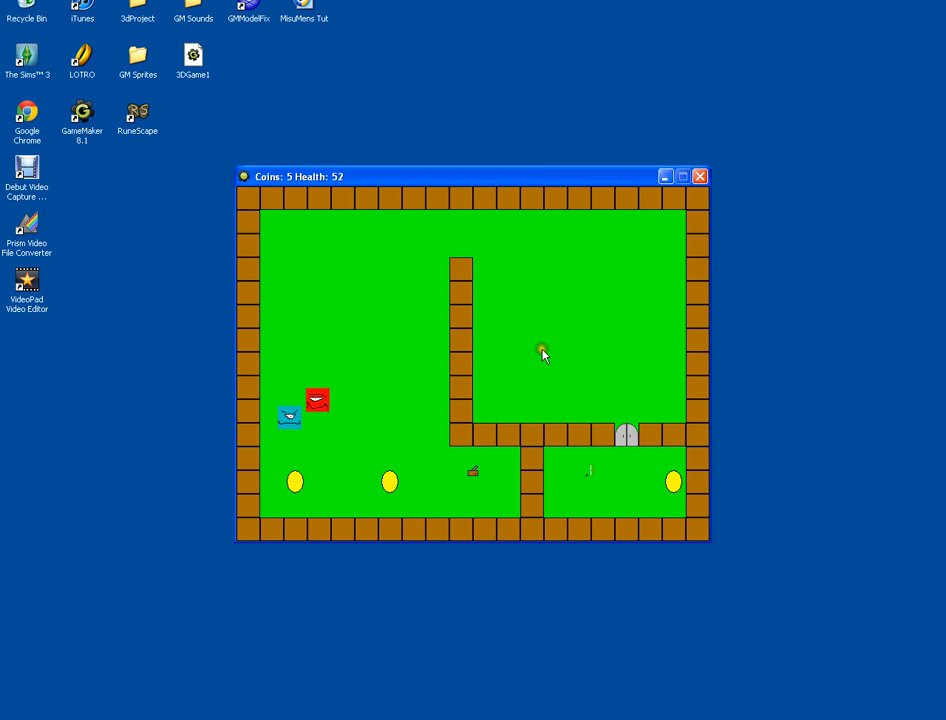
pyautogui.press('Down')
pyautogui.press('Down')
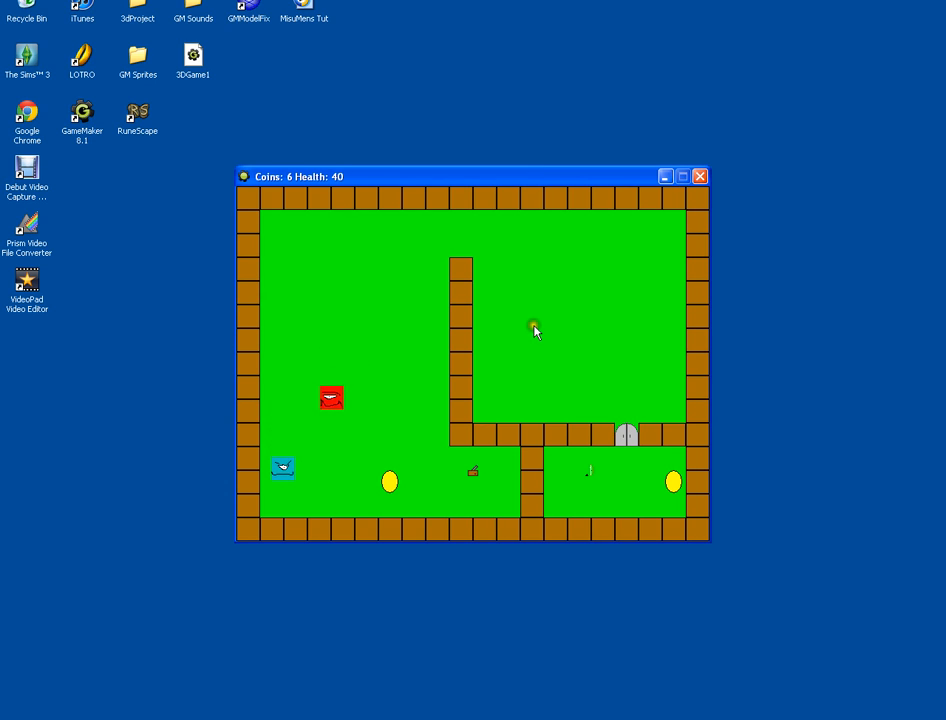
# - Collect the coin near the bottom wall and move the player onto the lever to open the iron door
pyautogui.press('Right')
pyautogui.press('Right')
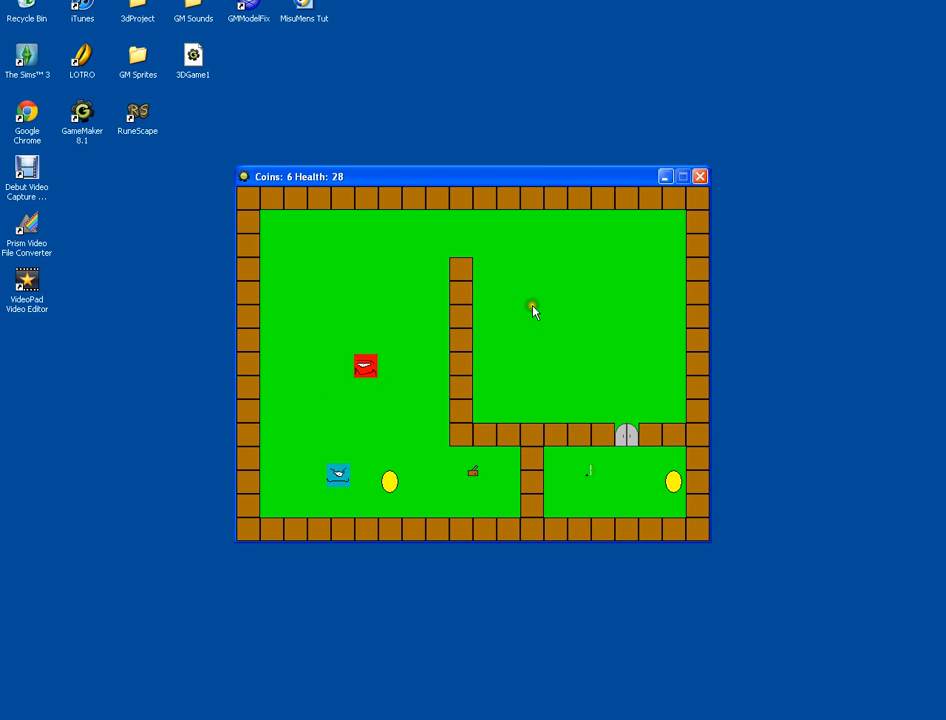
pyautogui.press('Right')
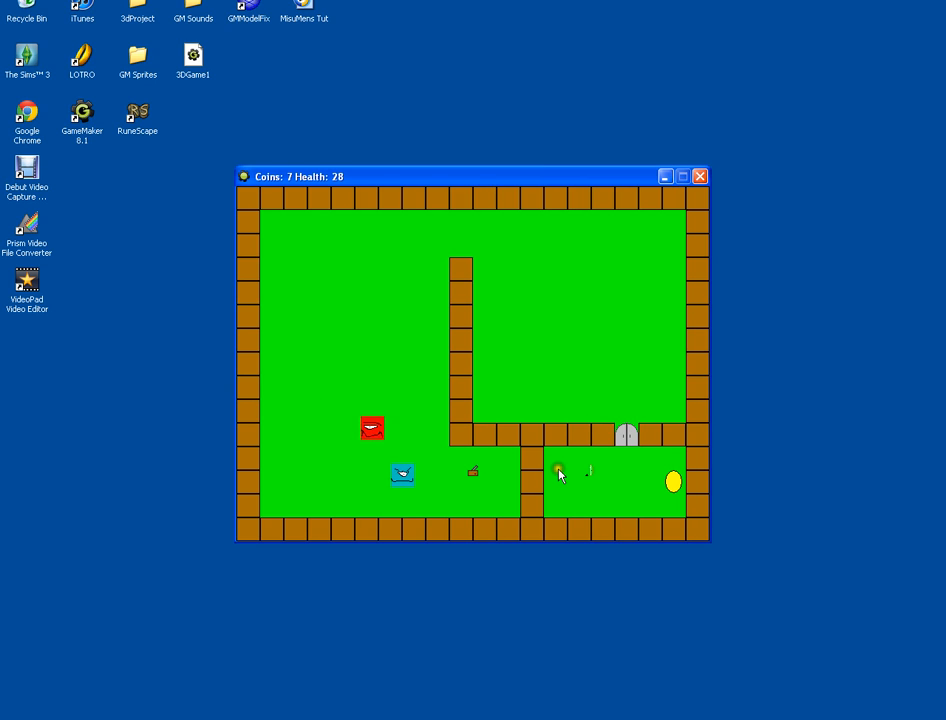
pyautogui.press('Right')
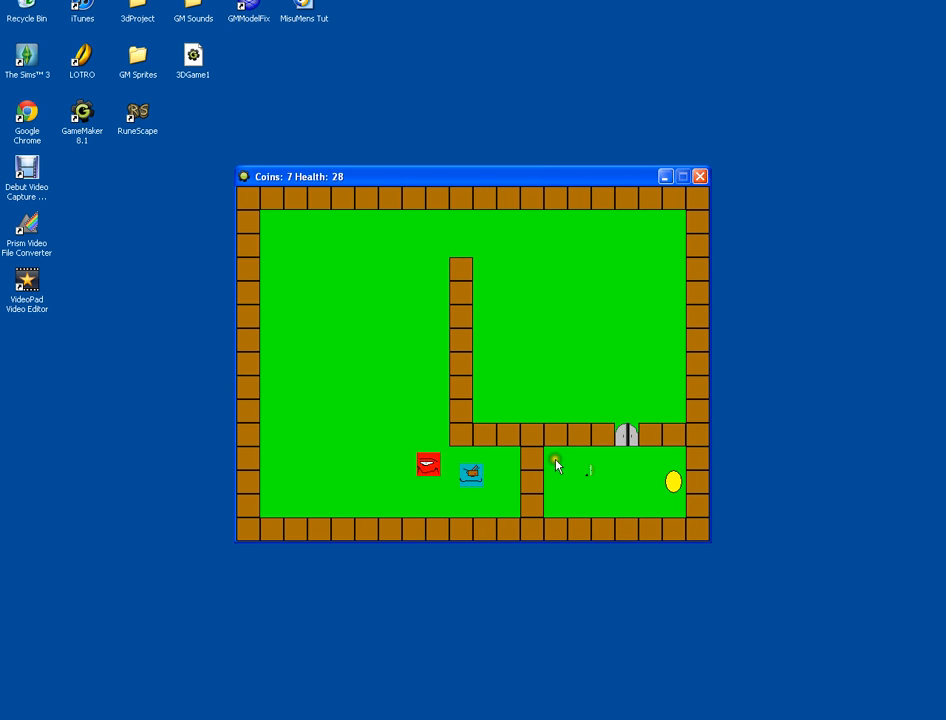
# - Move the player off the lever and back along the bottom wall, letting the enemy hit it until its health runs out
pyautogui.press('Left')
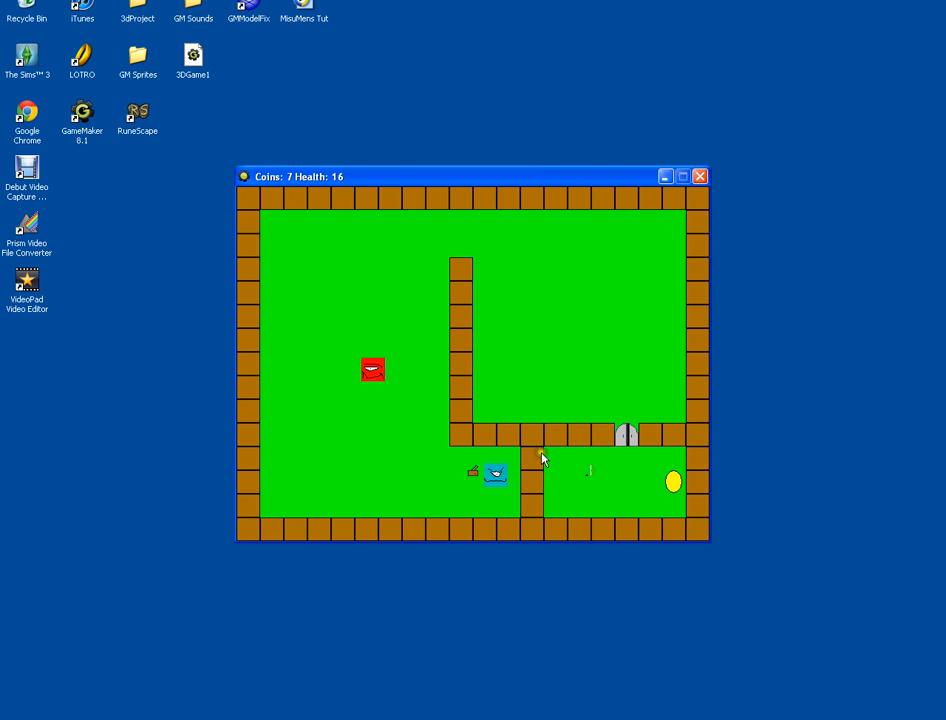
pyautogui.press('Down')
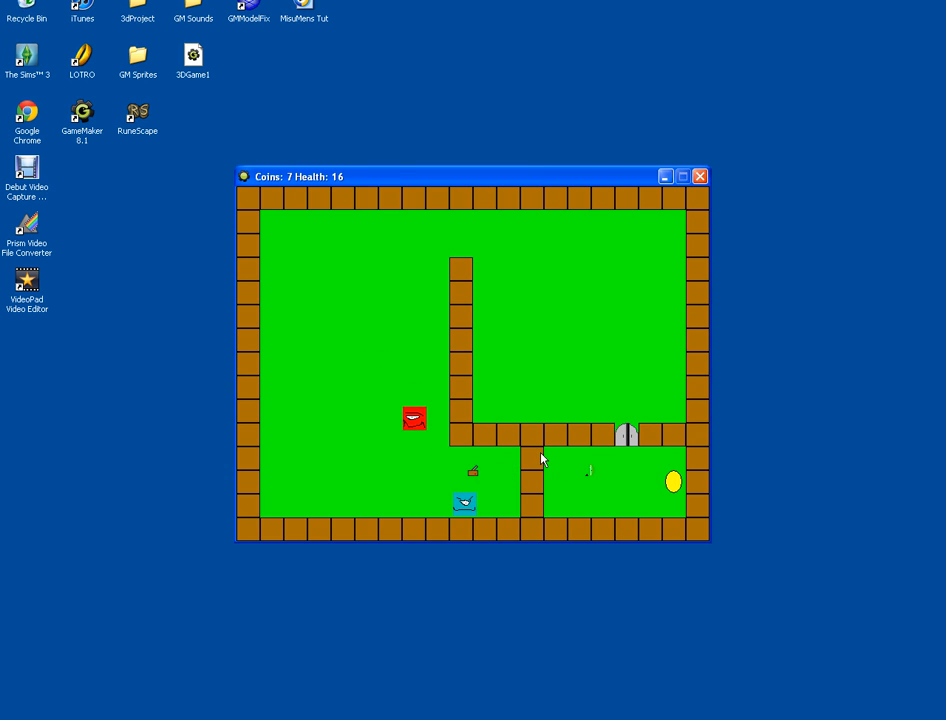
pyautogui.press('Left')
pyautogui.press('Left')
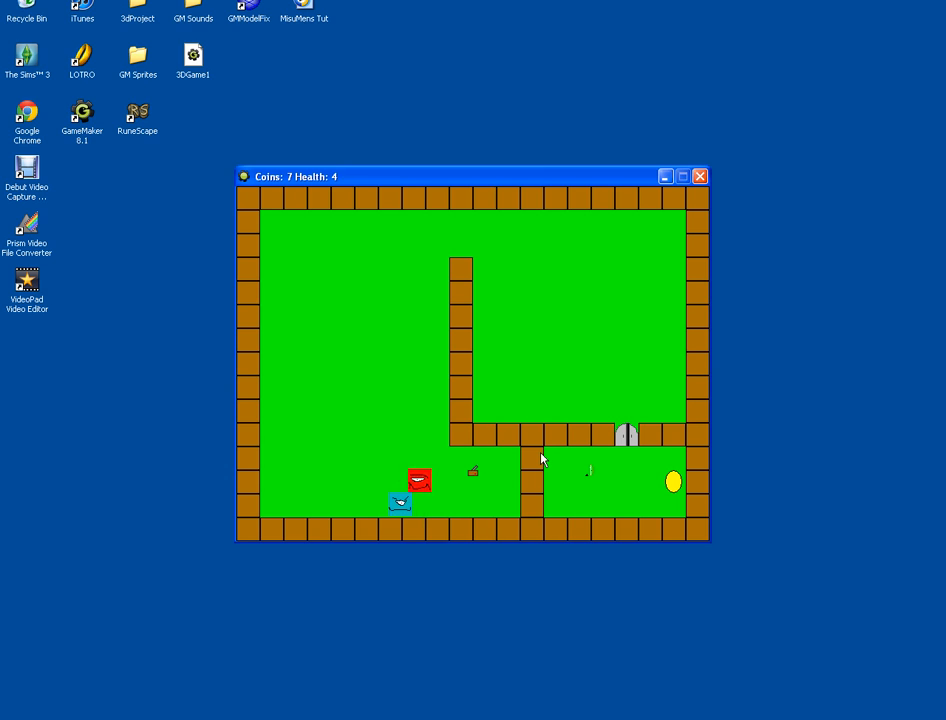
pyautogui.press('Left')
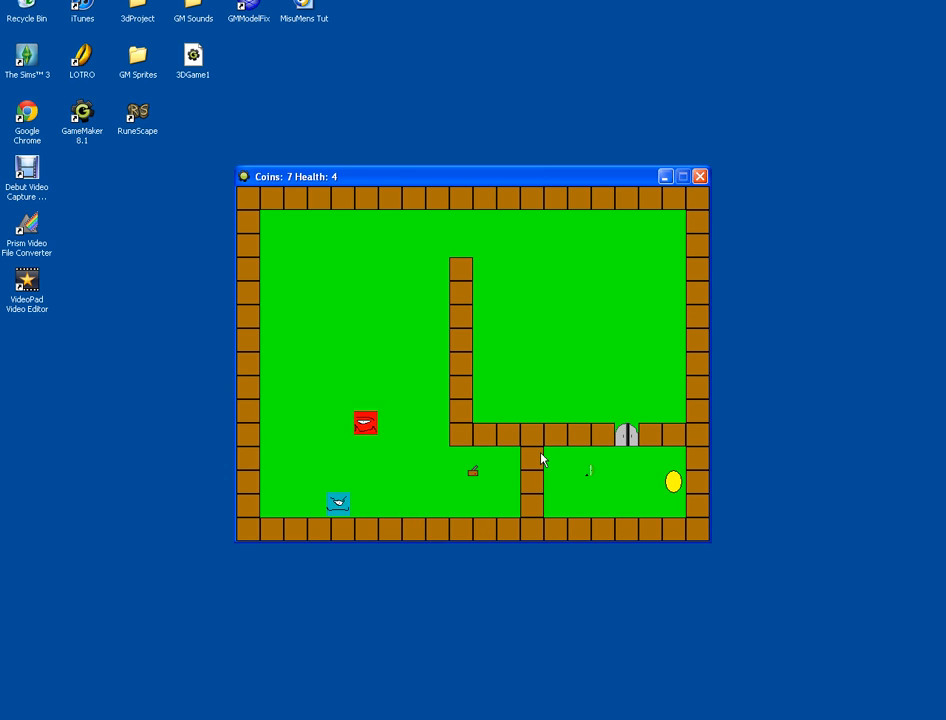
pyautogui.press('Up')
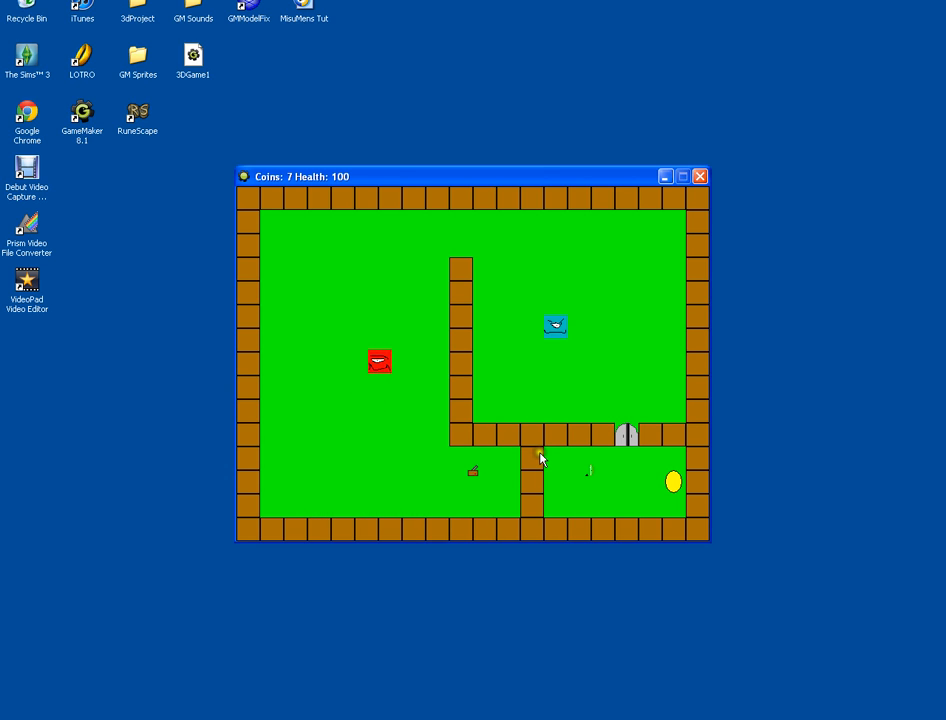
# - Move the respawned player down to the open iron door
pyautogui.press('Right')
pyautogui.click(538, 453)
pyautogui.press('Down')
pyautogui.press('Right')
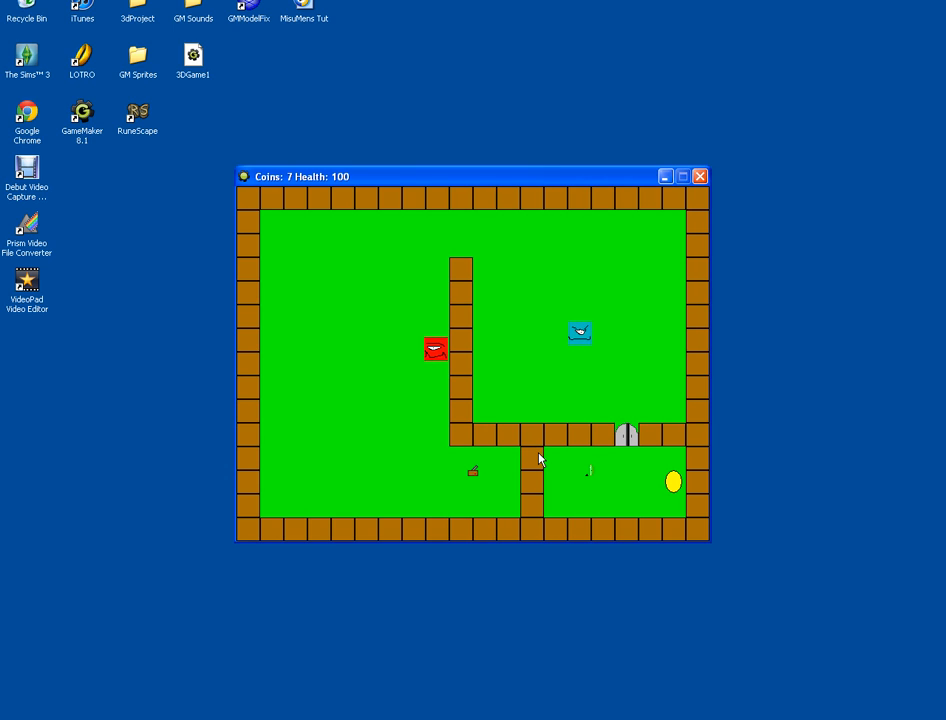
pyautogui.press('Down')
pyautogui.press('Right')
pyautogui.press('Down')
pyautogui.press('Down')
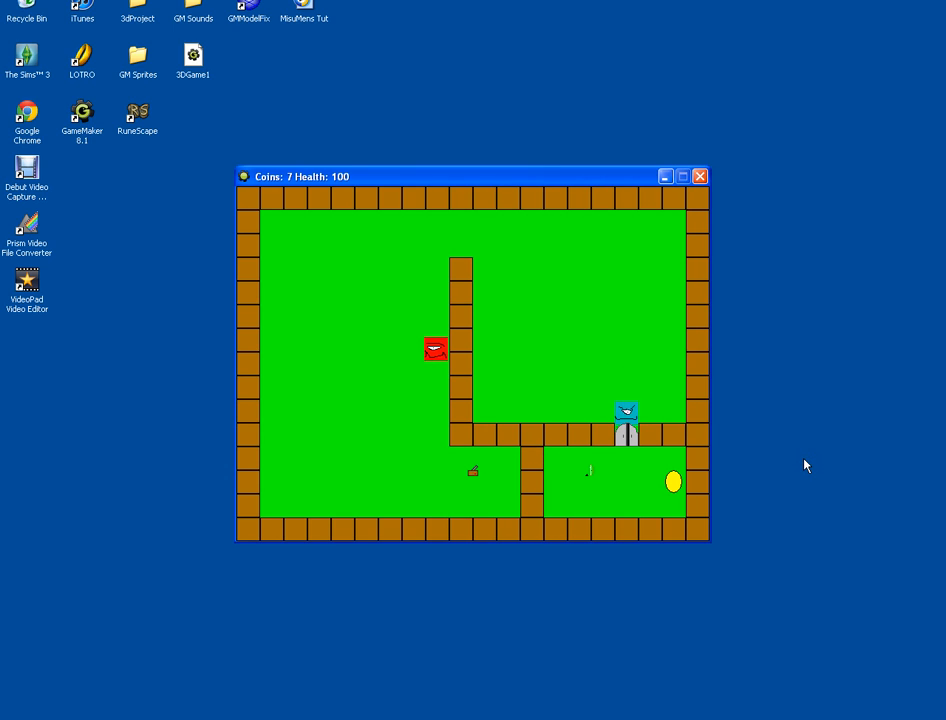
# - Pass the player through the open iron door and collect the last coin and the bow
pyautogui.press('Down')
pyautogui.press('Down')
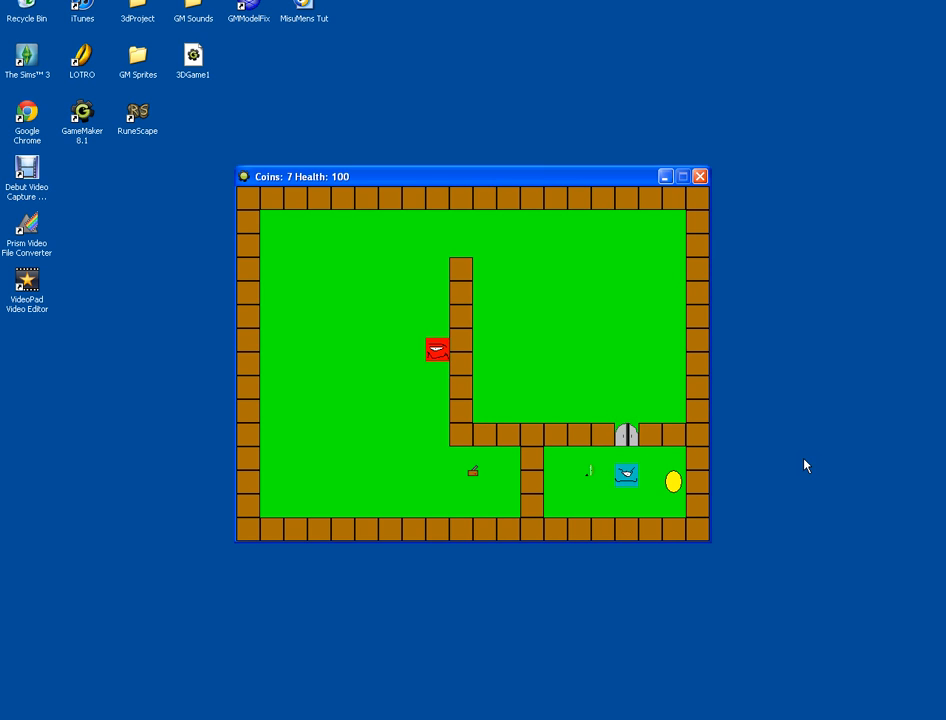
pyautogui.press('Right')
pyautogui.press('Left')
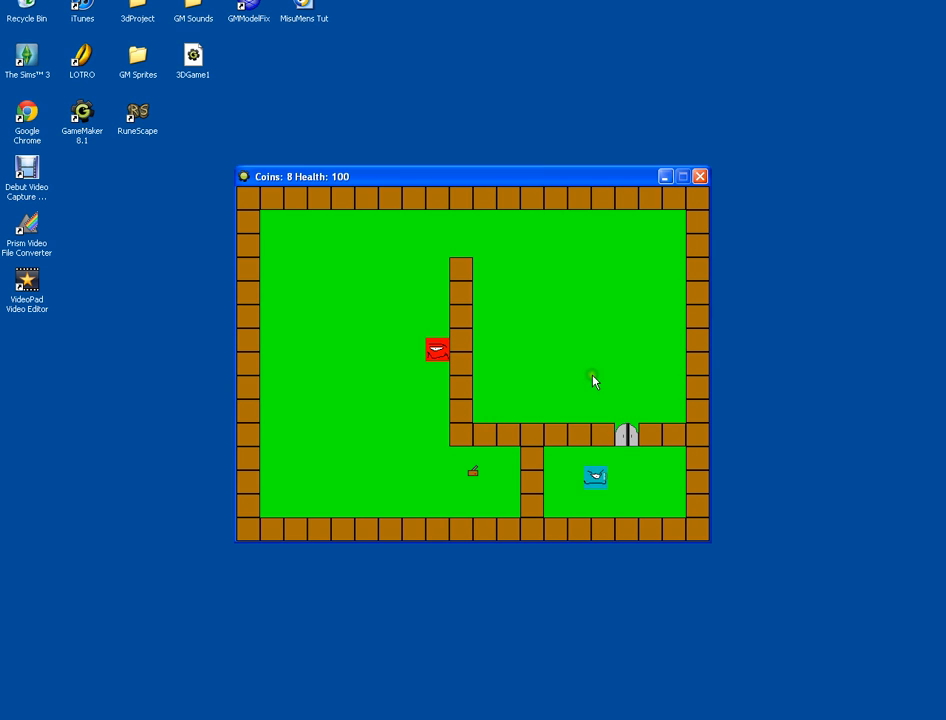
# - Take the player with the bow back up through the open iron door
pyautogui.press('Right')
pyautogui.press('Up')
pyautogui.press('Up')
pyautogui.press('Up')
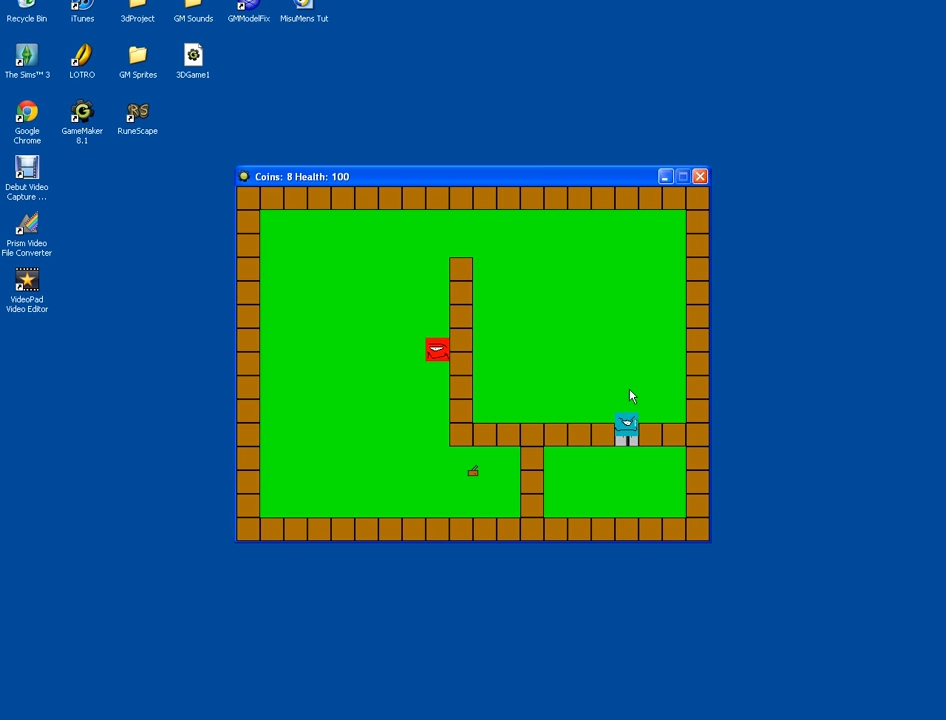
pyautogui.press('Up')
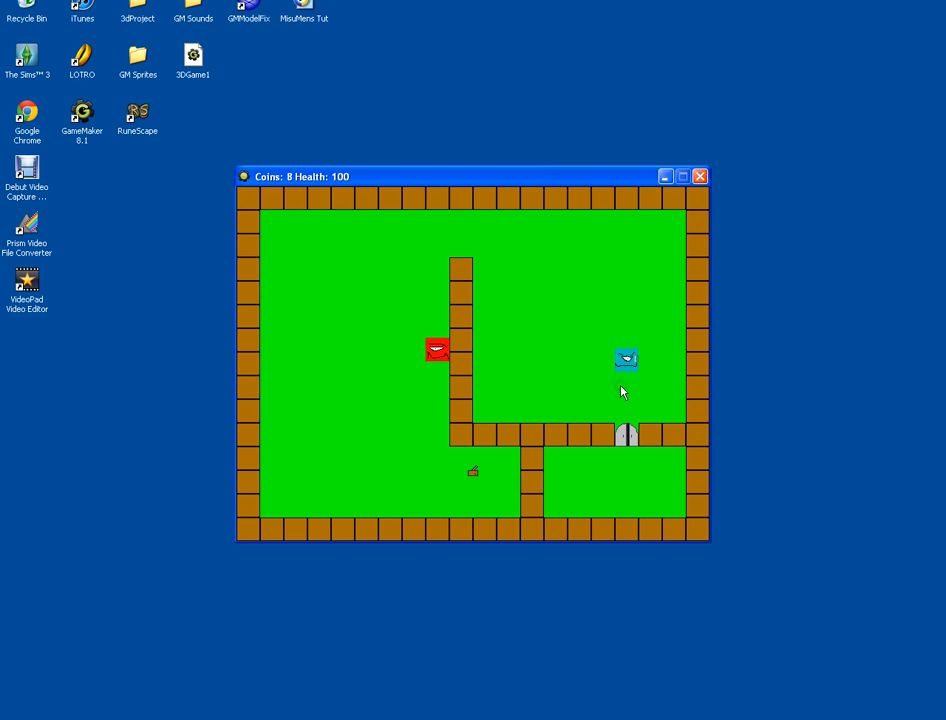
# - Move the player from above the open iron door up and around the top end of the inner vertical wall
pyautogui.press('Left')
pyautogui.press('Up')
pyautogui.press('Left')
pyautogui.press('Left')
pyautogui.press('Up')
pyautogui.press('Left')
pyautogui.press('Up')
pyautogui.press('Up')
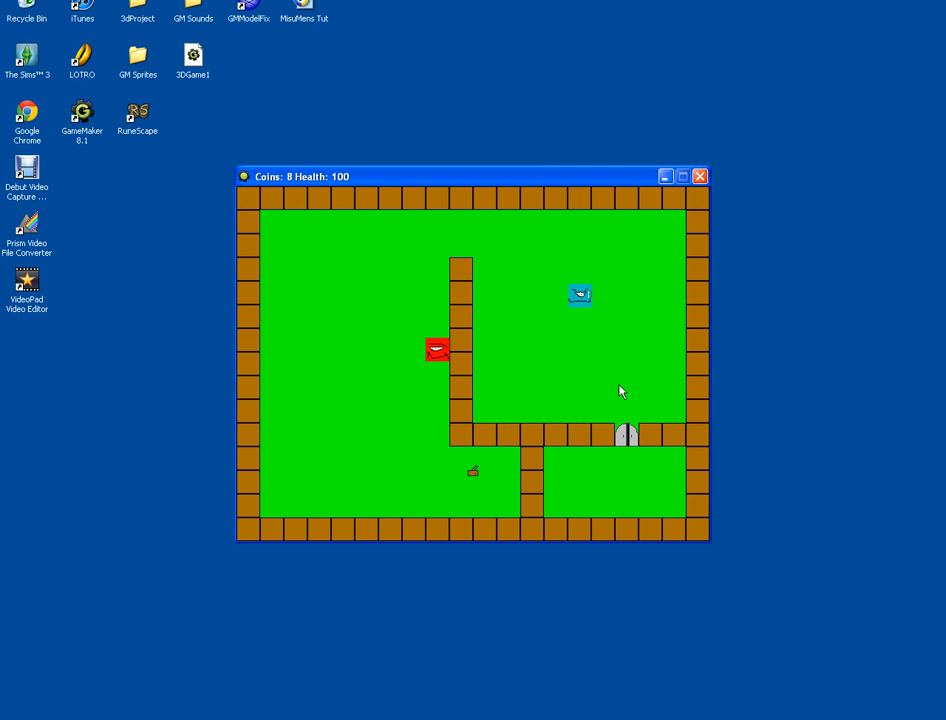
pyautogui.press('Left')
pyautogui.press('Up')
pyautogui.press('Up')
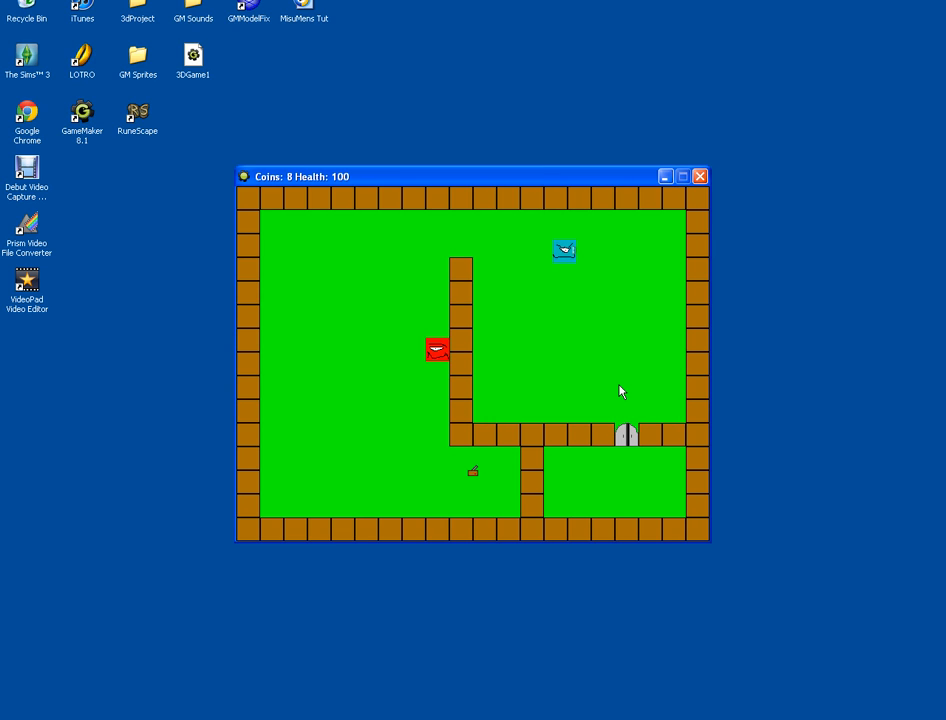
pyautogui.press('Left')
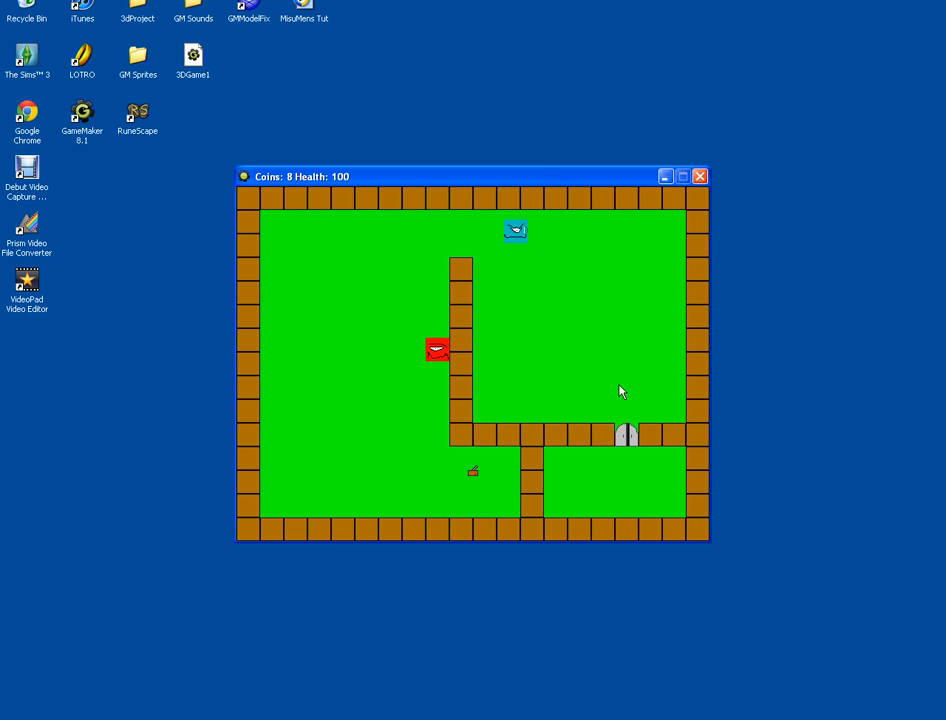
pyautogui.press('Left')
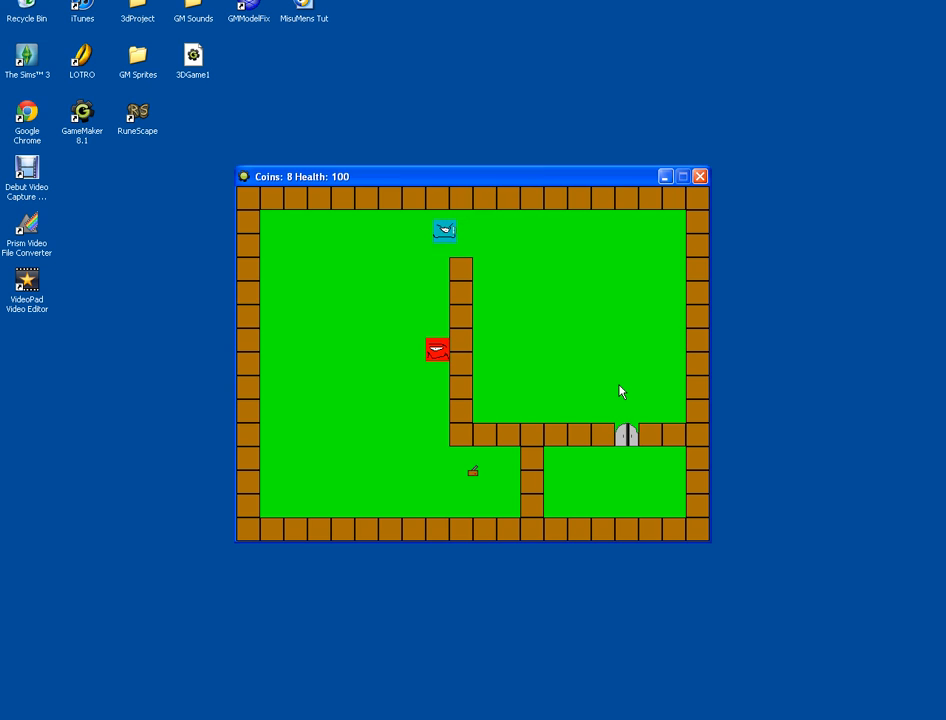
pyautogui.press('Left')
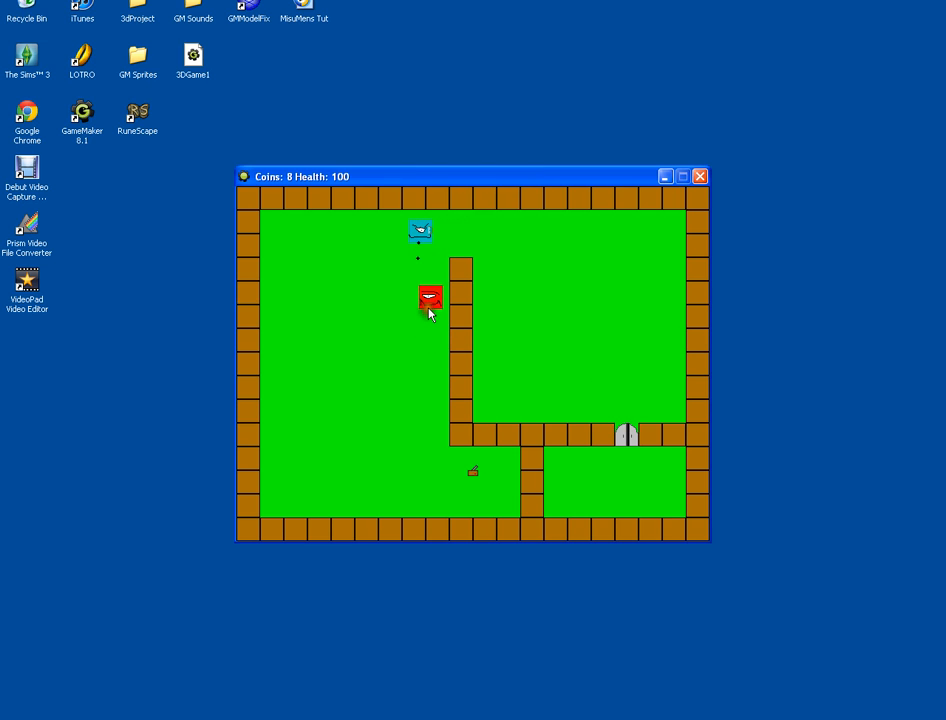
# - Fire rocks at the enemy approaching from below and collect the coin it turns into
pyautogui.click(426, 304)
pyautogui.click(426, 305)
pyautogui.press('Down')
pyautogui.click(426, 305)
pyautogui.click(426, 303)
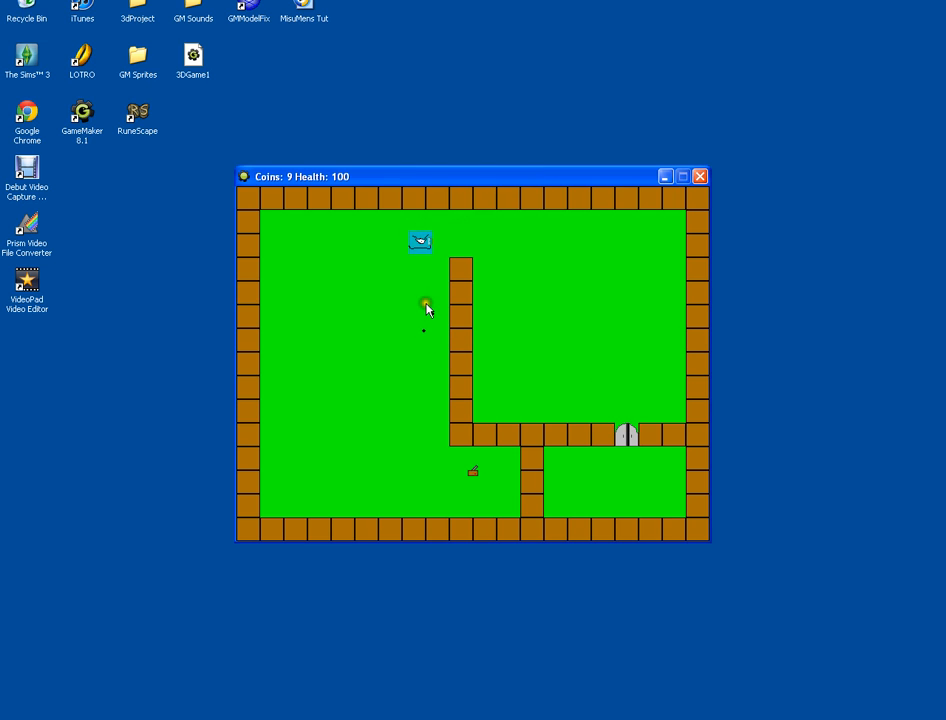
# - Move the player down alongside the inner vertical wall and end the test run
pyautogui.press('Down')
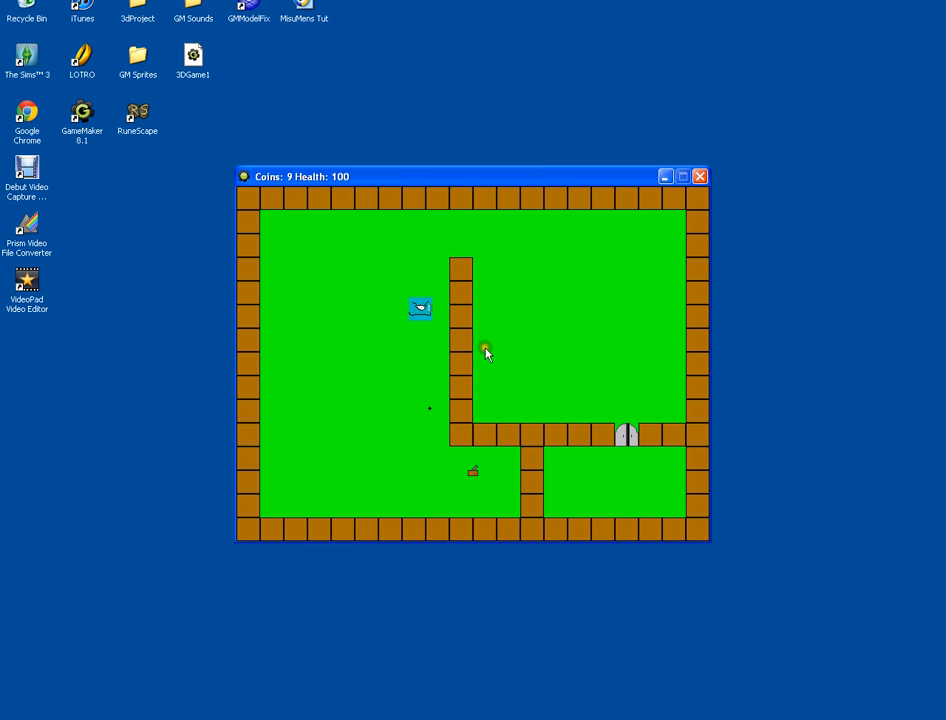
pyautogui.press('Down')
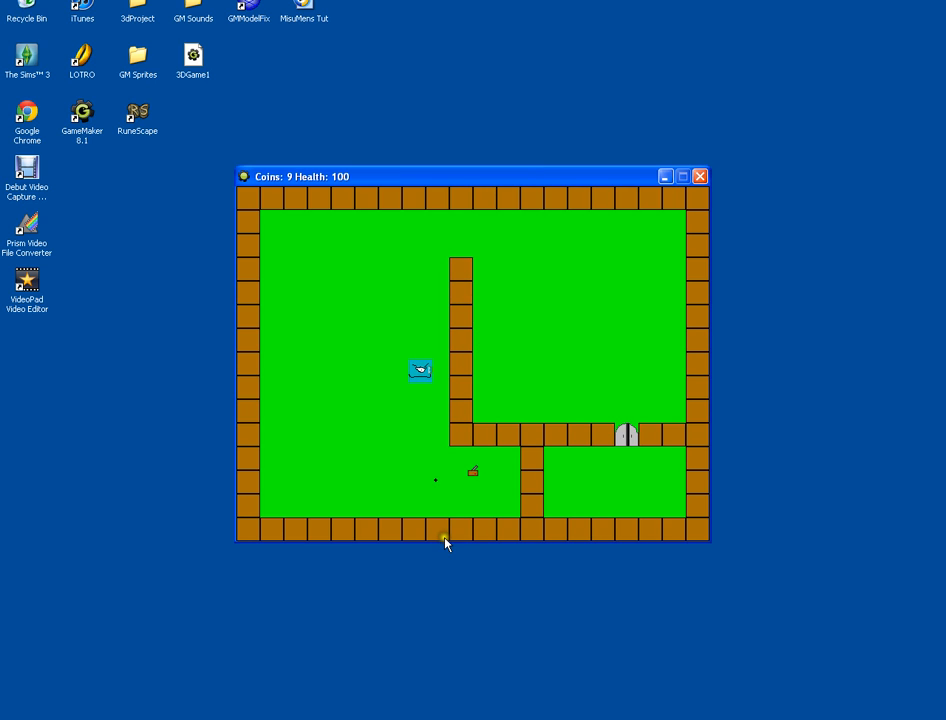
pyautogui.press('Down')
pyautogui.press('Escape')
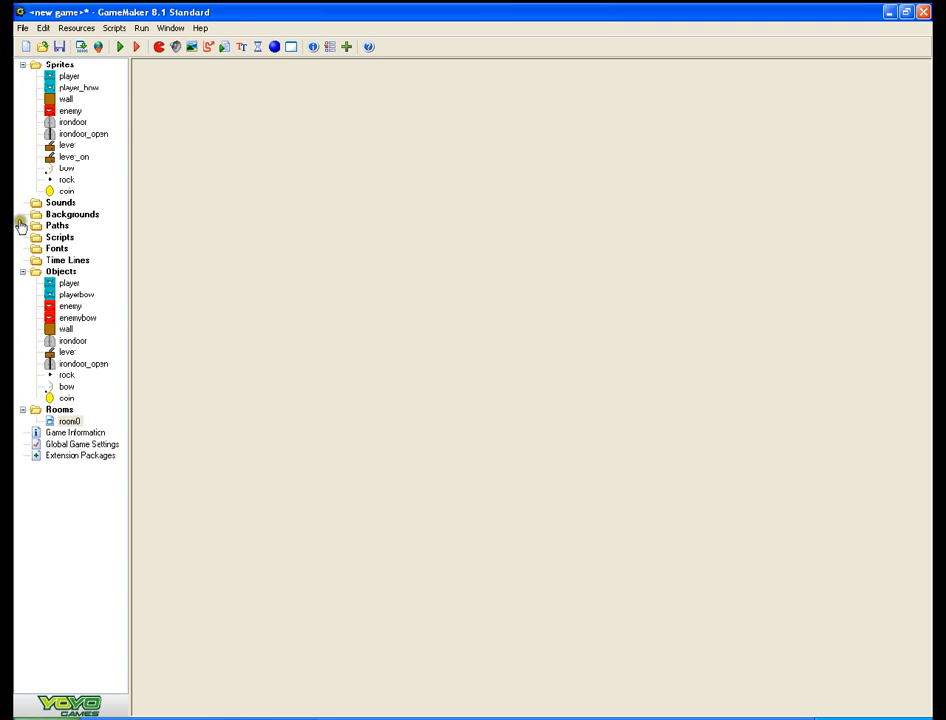
# - Add a horizontal speed action of 0, applied to self, to the enemybow object's rock collision event
pyautogui.doubleClick(64, 375)
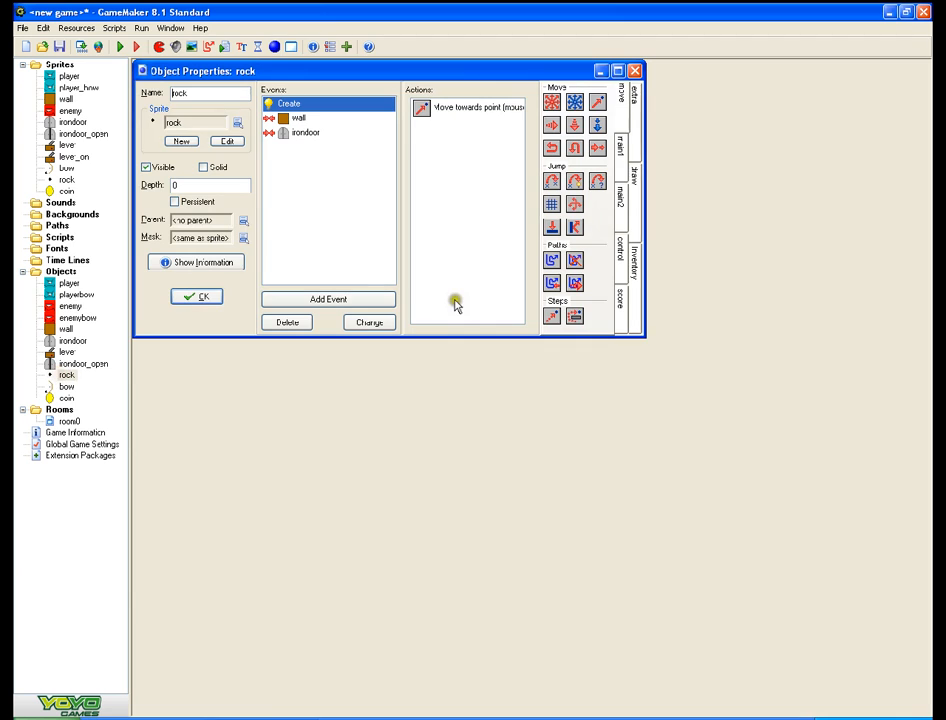
pyautogui.click(201, 297)
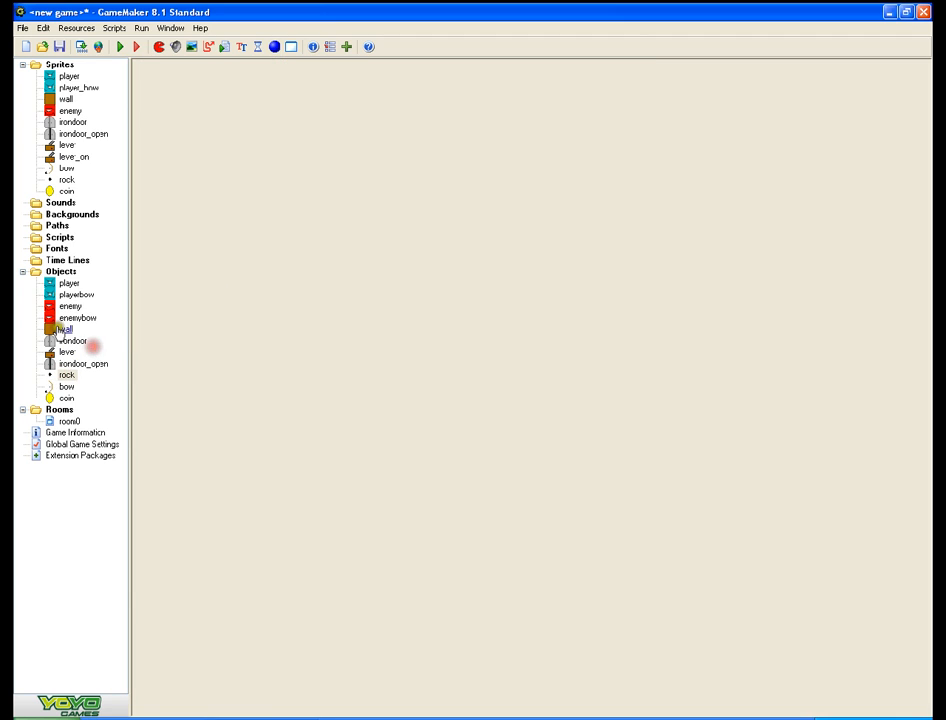
pyautogui.doubleClick(78, 317)
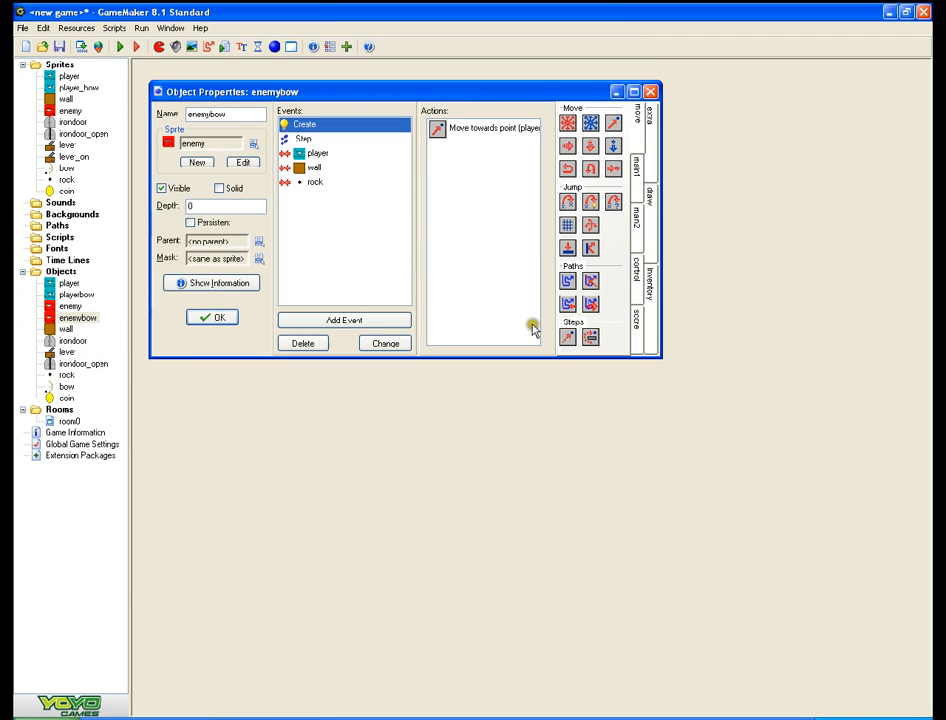
pyautogui.click(312, 183)
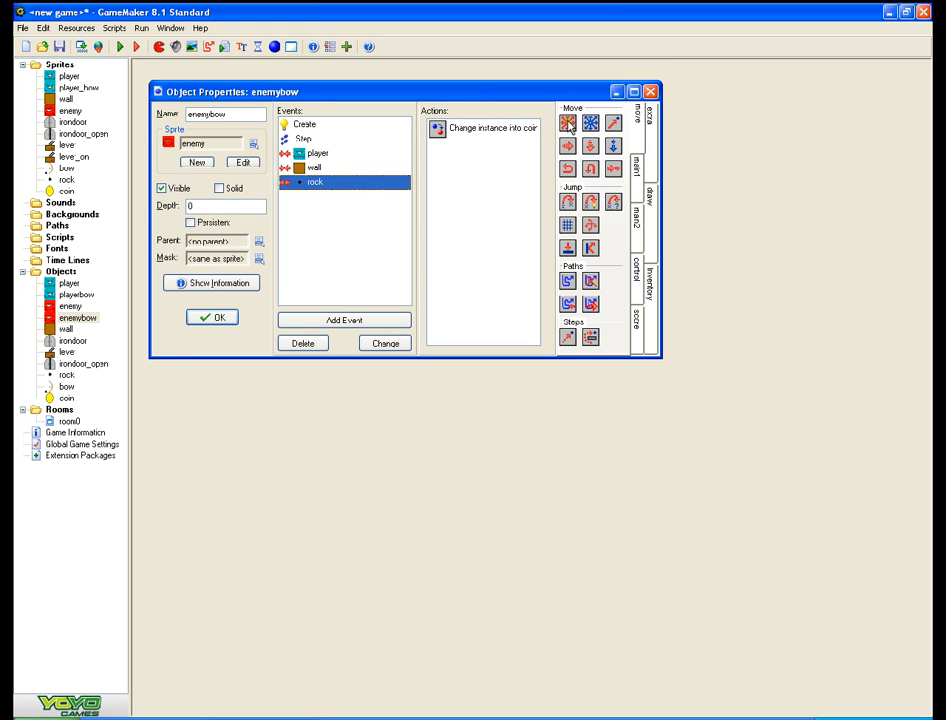
pyautogui.moveTo(567, 146); pyautogui.dragTo(435, 253)
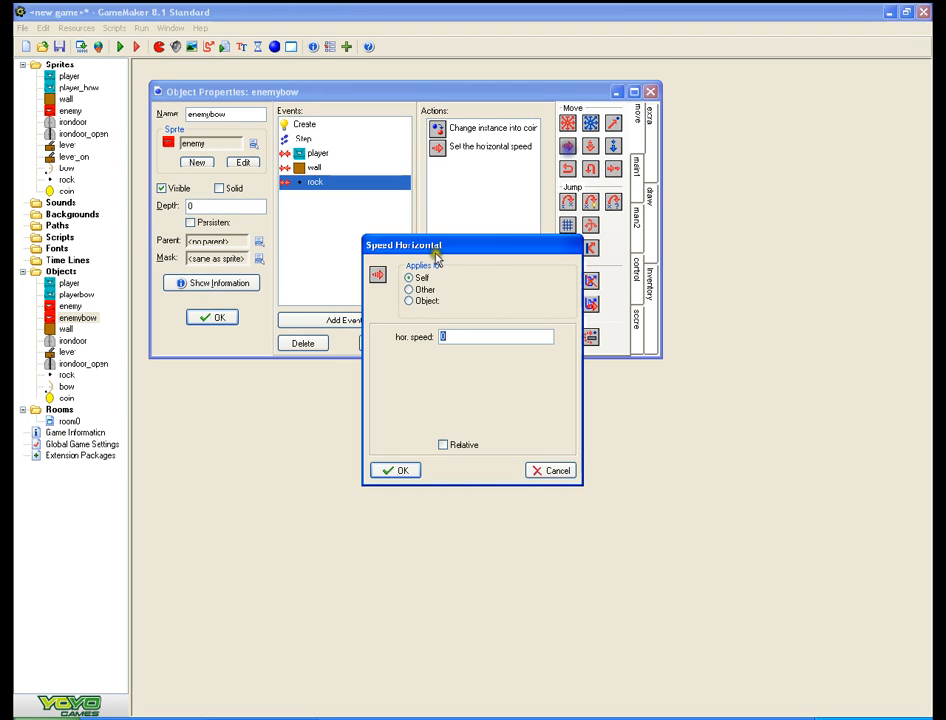
pyautogui.click(395, 471)
# - Add a vertical speed action of 0 and place the change-into-coin action after both speed actions, keeping the enemybow changes
pyautogui.moveTo(590, 146); pyautogui.dragTo(470, 220)
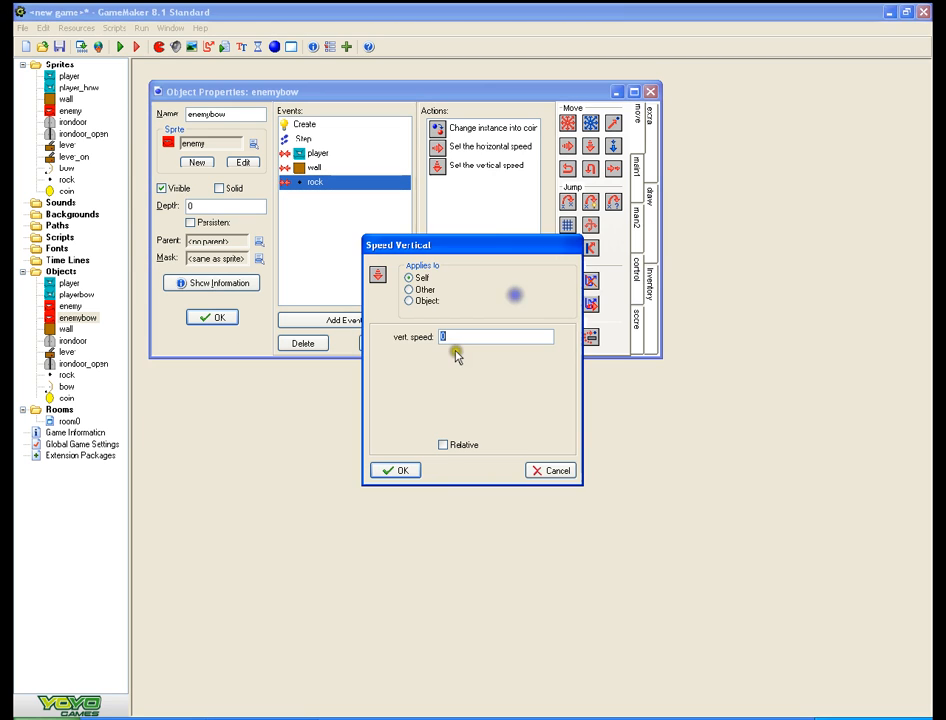
pyautogui.click(395, 471)
pyautogui.moveTo(481, 128); pyautogui.dragTo(480, 220)
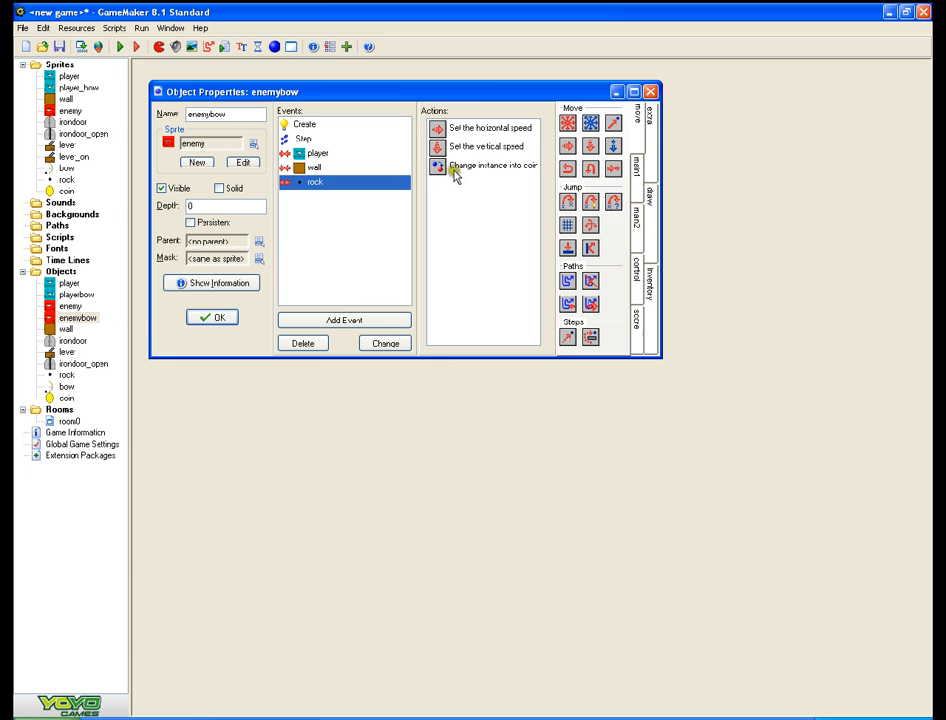
pyautogui.click(220, 318)
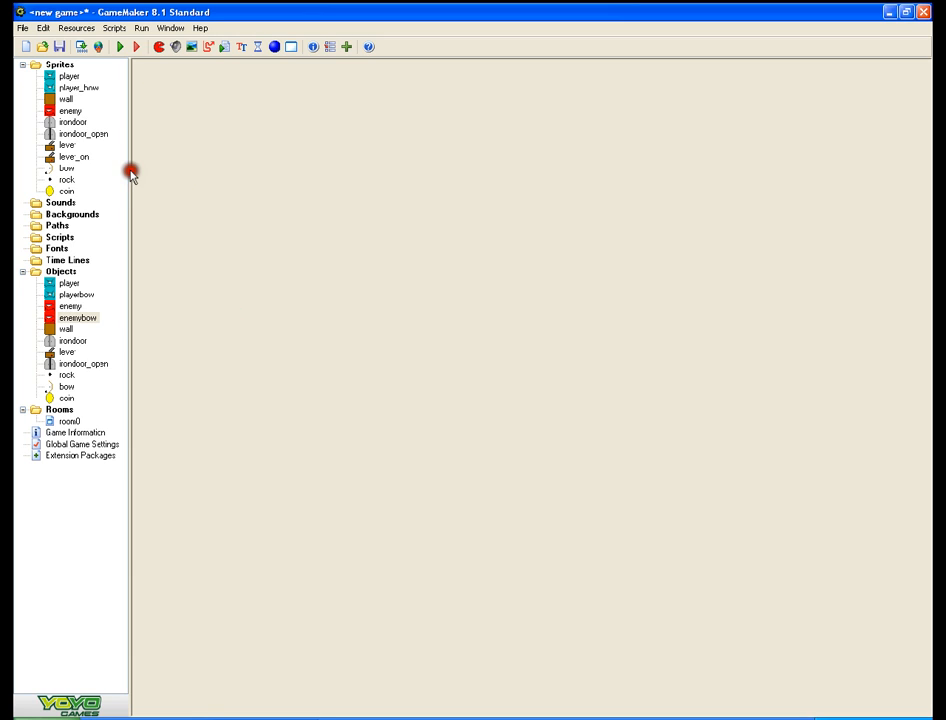
# - Check the enemy object and the horizontal speed action in the enemybow object's rock collision event
pyautogui.click(68, 306)
pyautogui.doubleClick(68, 306)
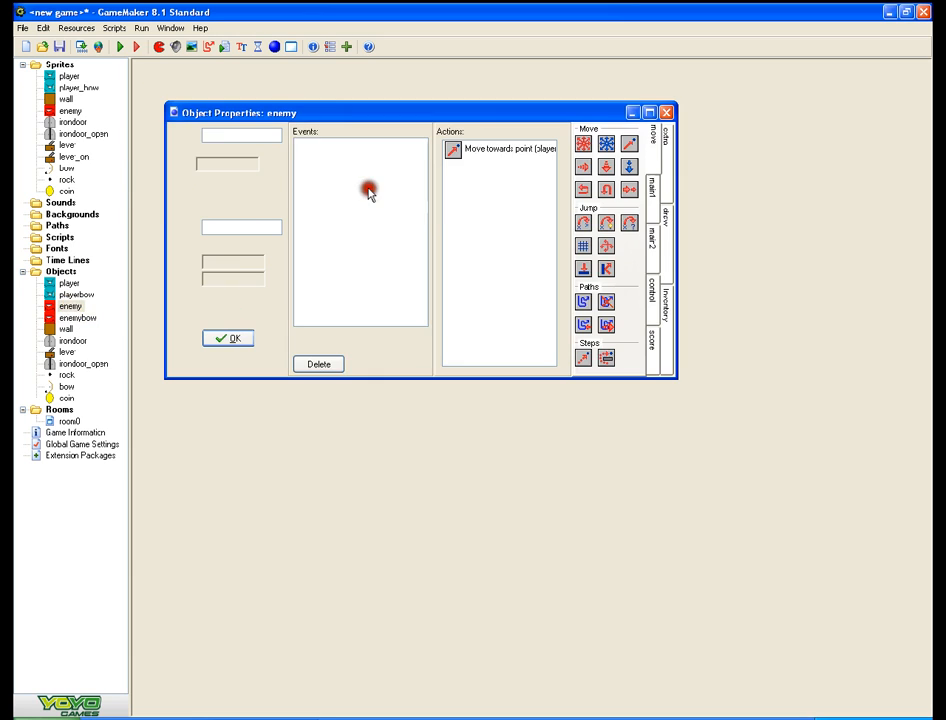
pyautogui.click(218, 337)
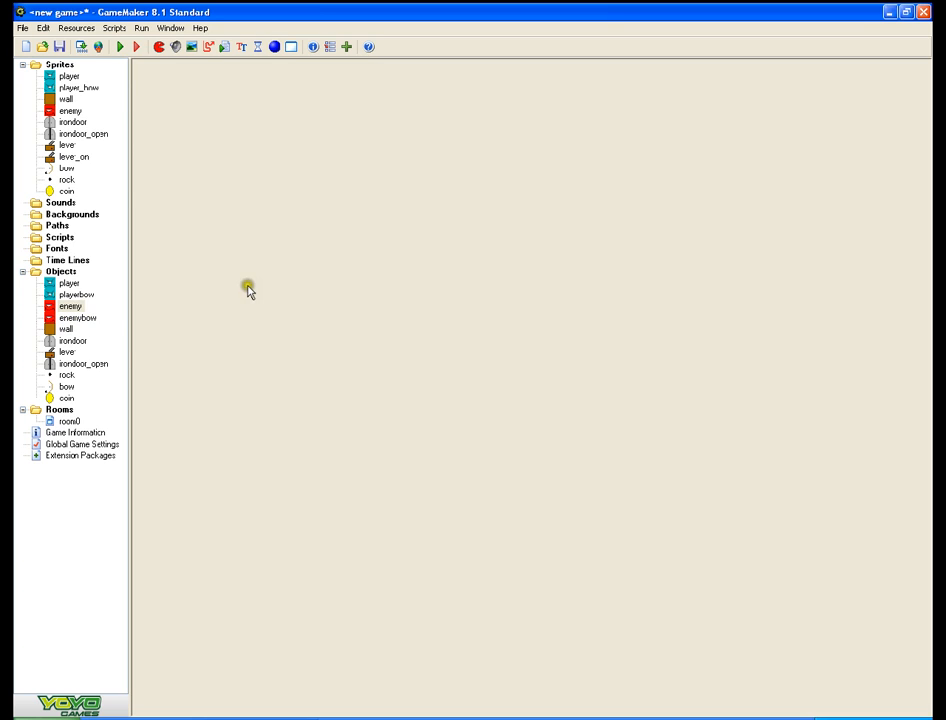
pyautogui.doubleClick(84, 318)
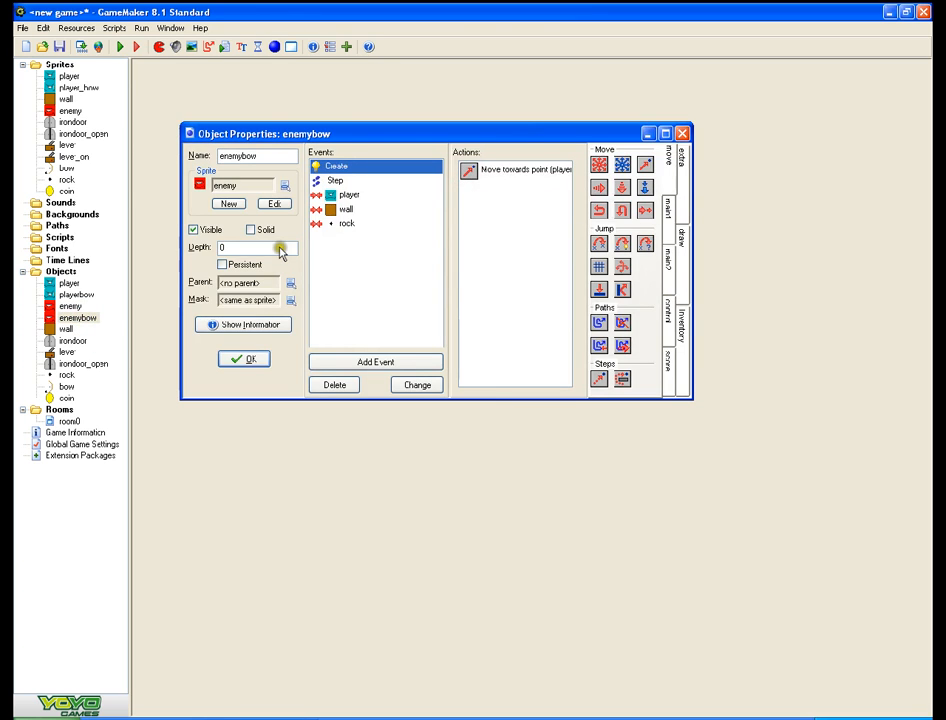
pyautogui.click(335, 223)
pyautogui.doubleClick(524, 170)
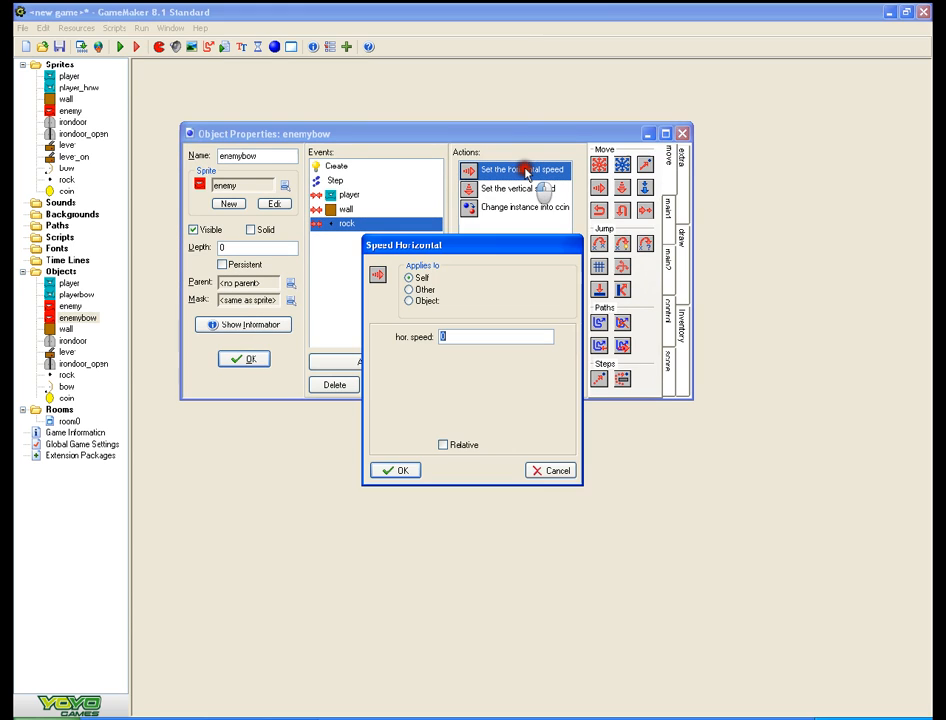
pyautogui.click(391, 468)
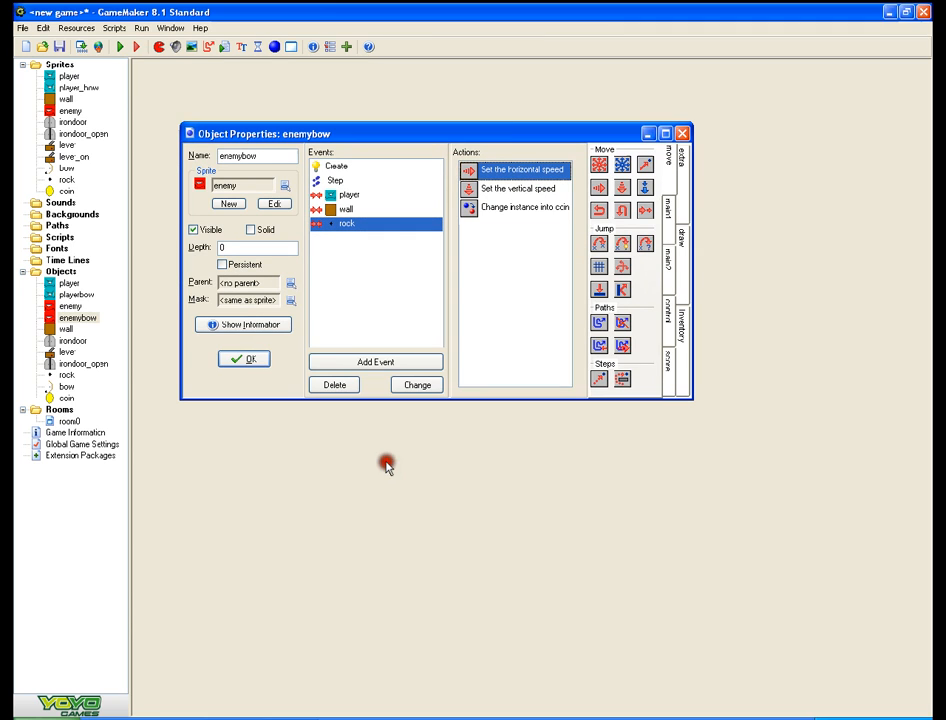
pyautogui.click(260, 364)
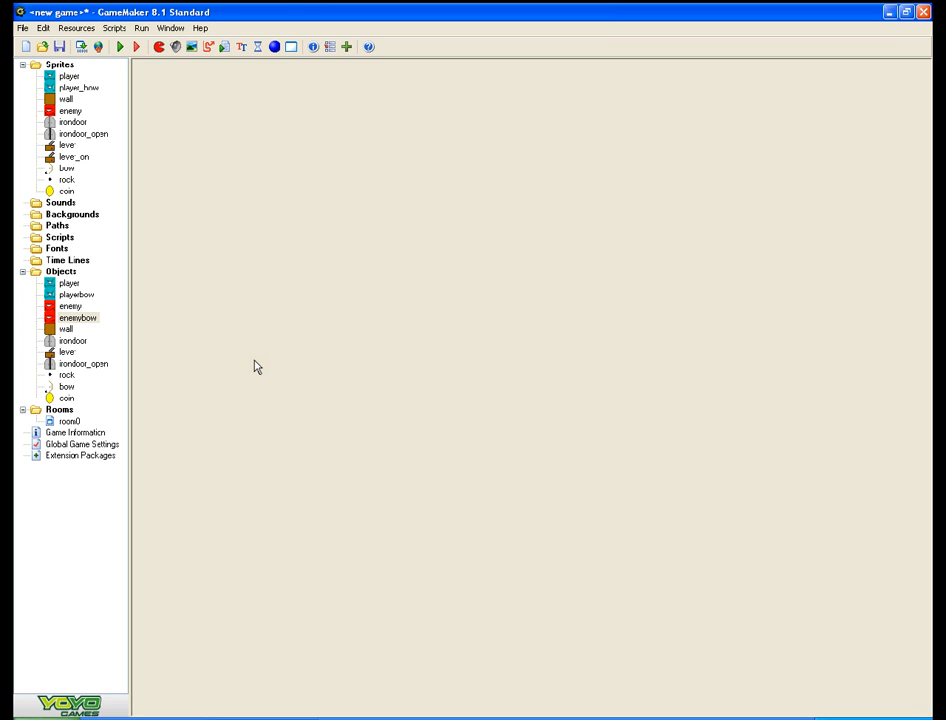
# - Review the player object's No More Health event and add a Game End event to the object
pyautogui.doubleClick(70, 284)
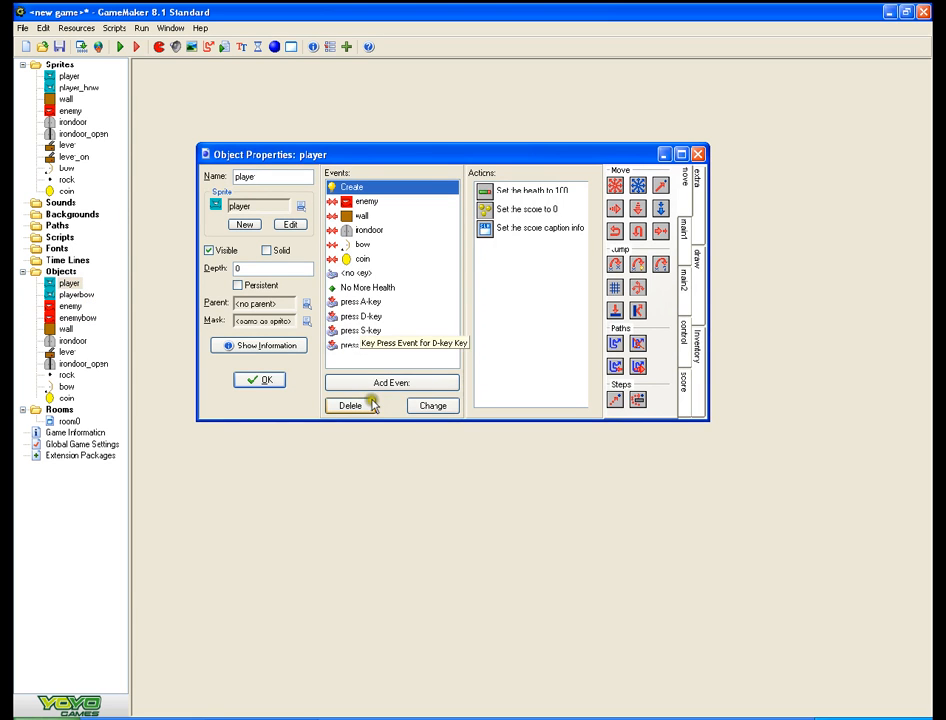
pyautogui.click(362, 273)
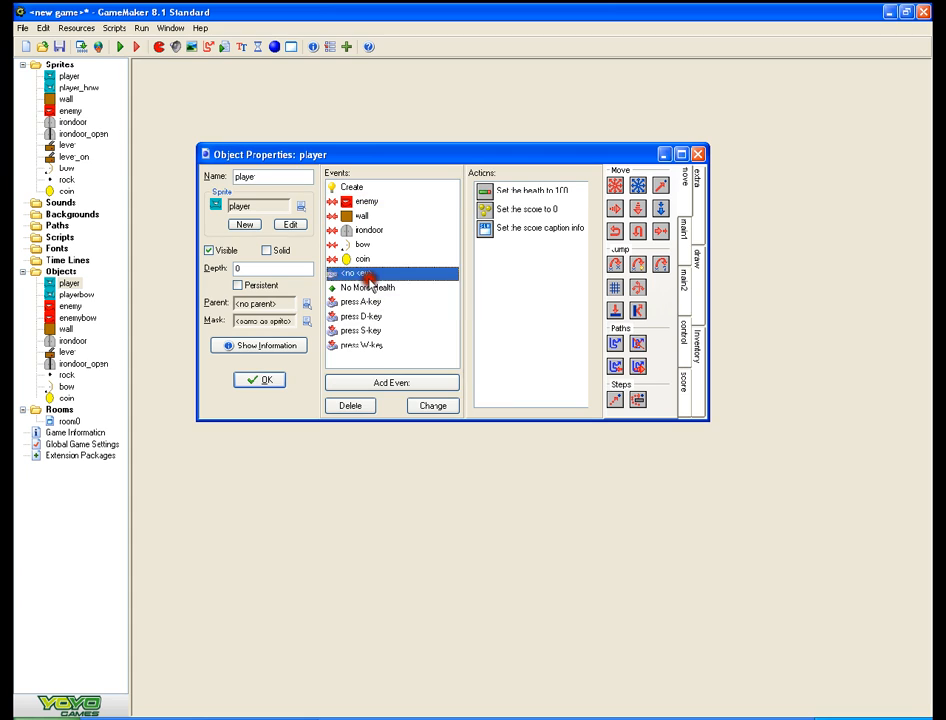
pyautogui.click(365, 288)
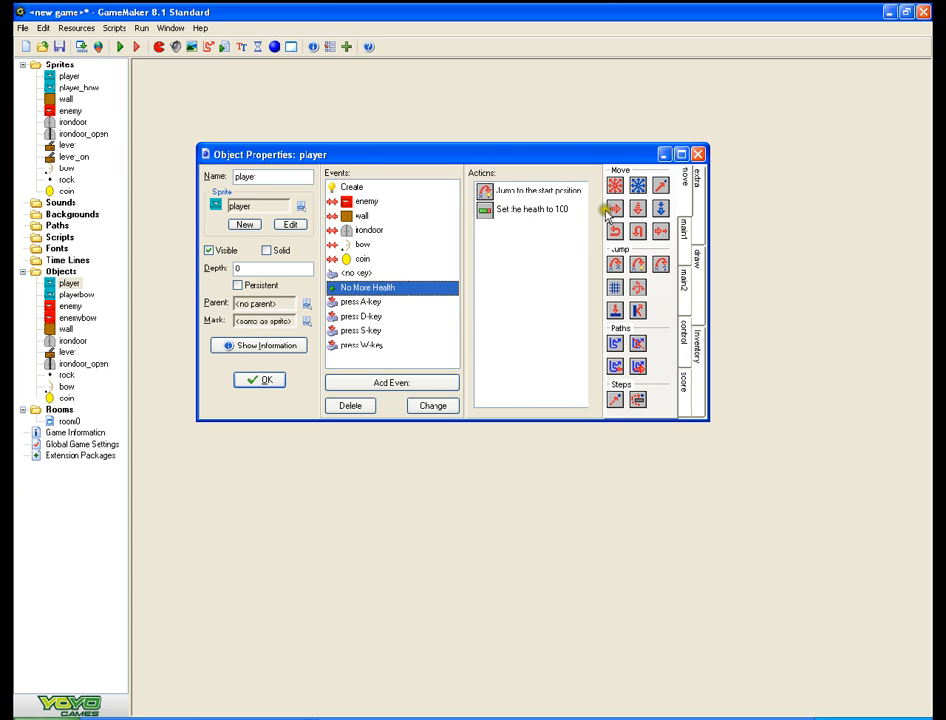
pyautogui.click(682, 343)
pyautogui.click(684, 308)
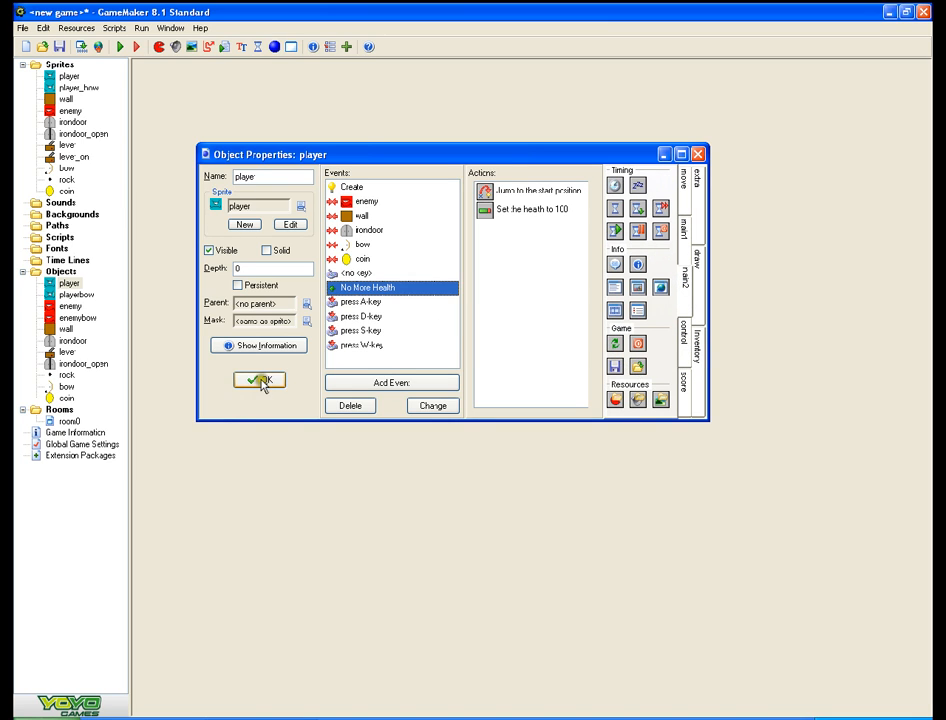
pyautogui.click(356, 384)
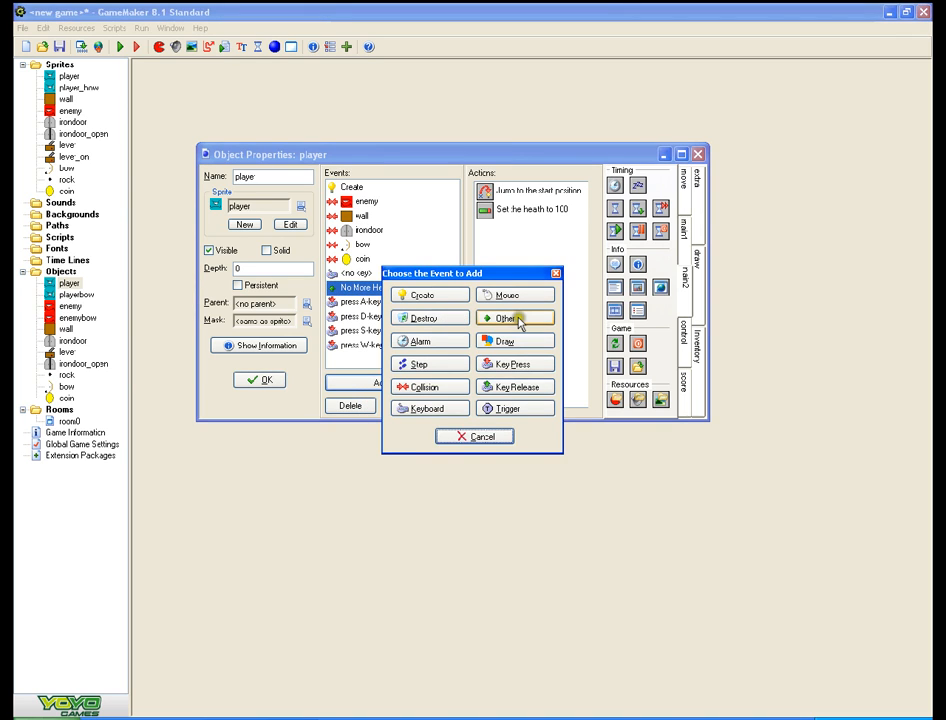
pyautogui.click(518, 321)
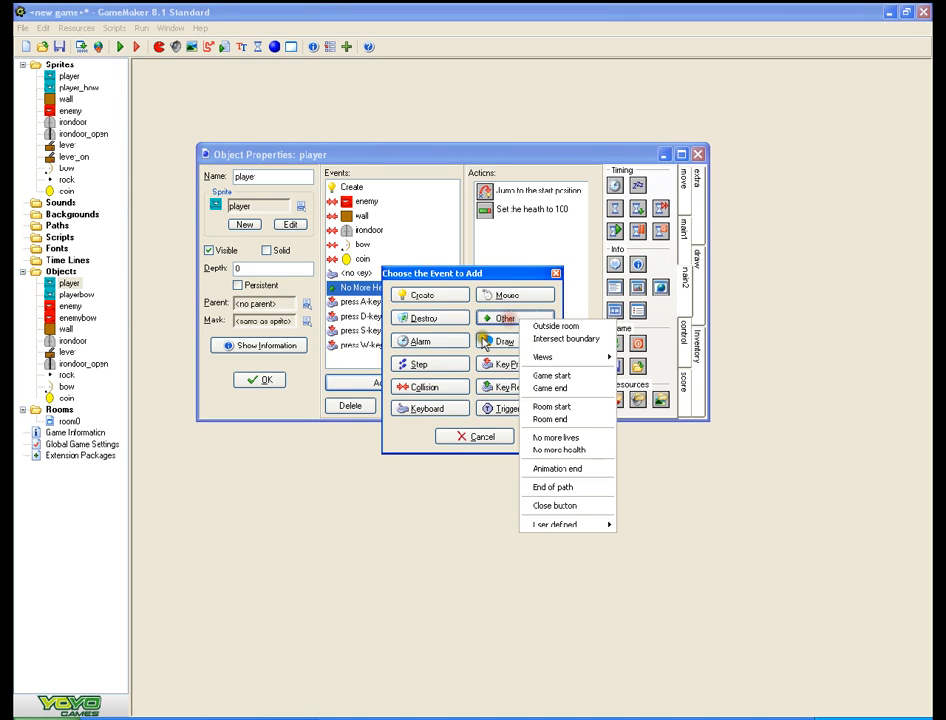
pyautogui.click(576, 389)
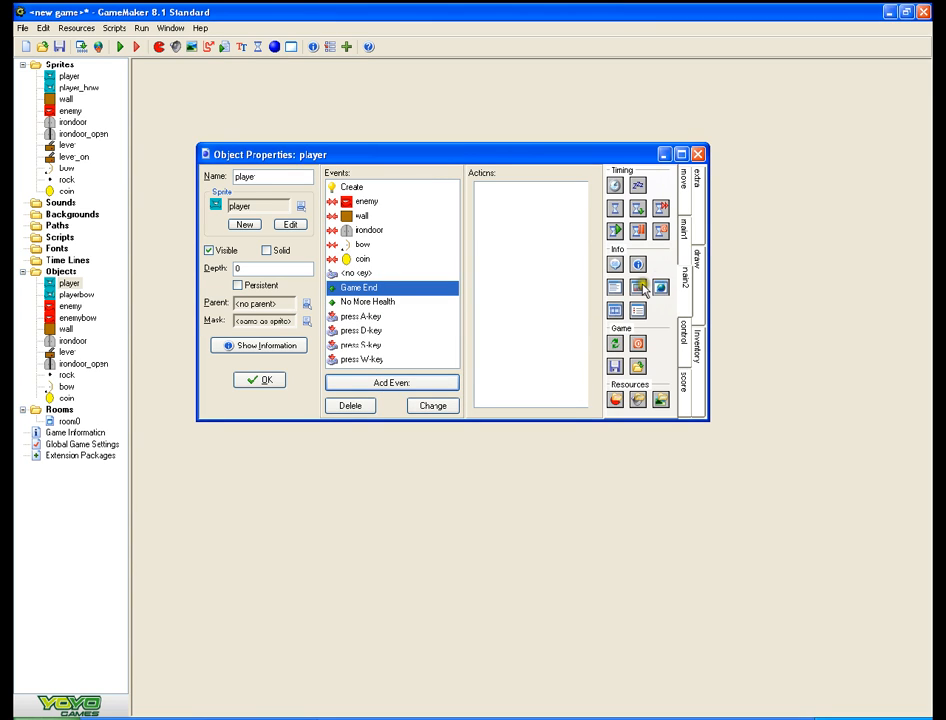
# - Look through the move, main and control action sets for an action suited to the player's Game End event
pyautogui.click(681, 226)
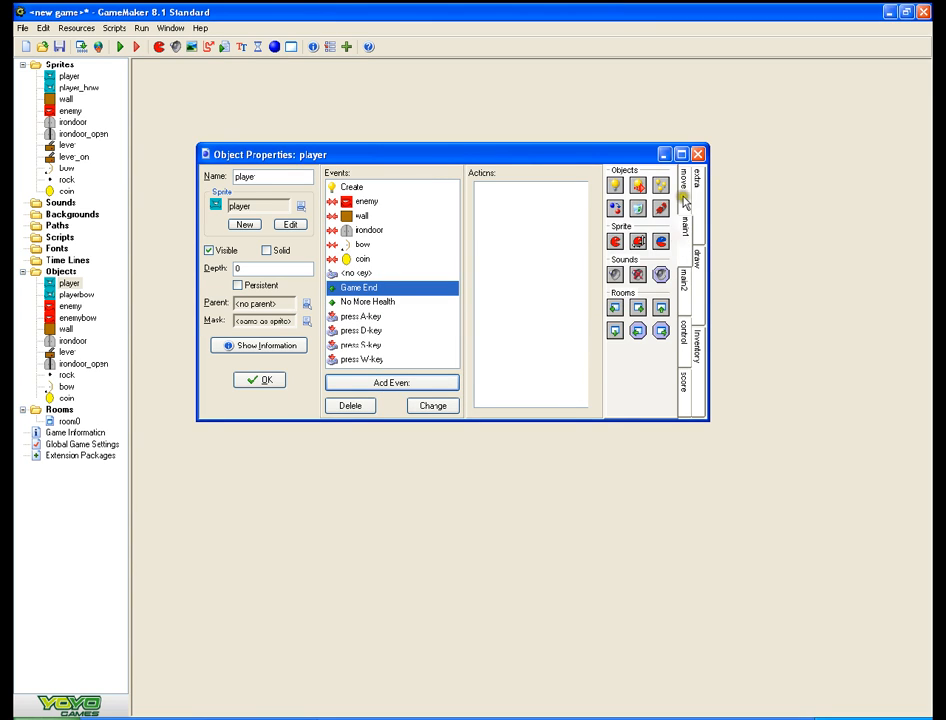
pyautogui.click(681, 196)
pyautogui.click(683, 272)
pyautogui.click(685, 320)
pyautogui.click(681, 281)
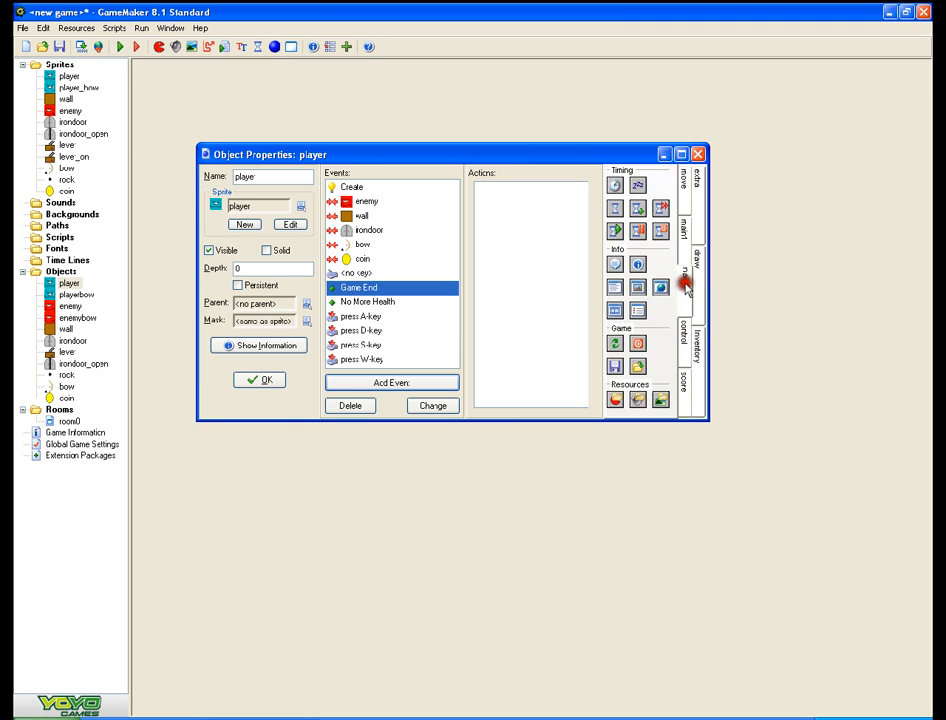
pyautogui.click(679, 246)
pyautogui.click(683, 182)
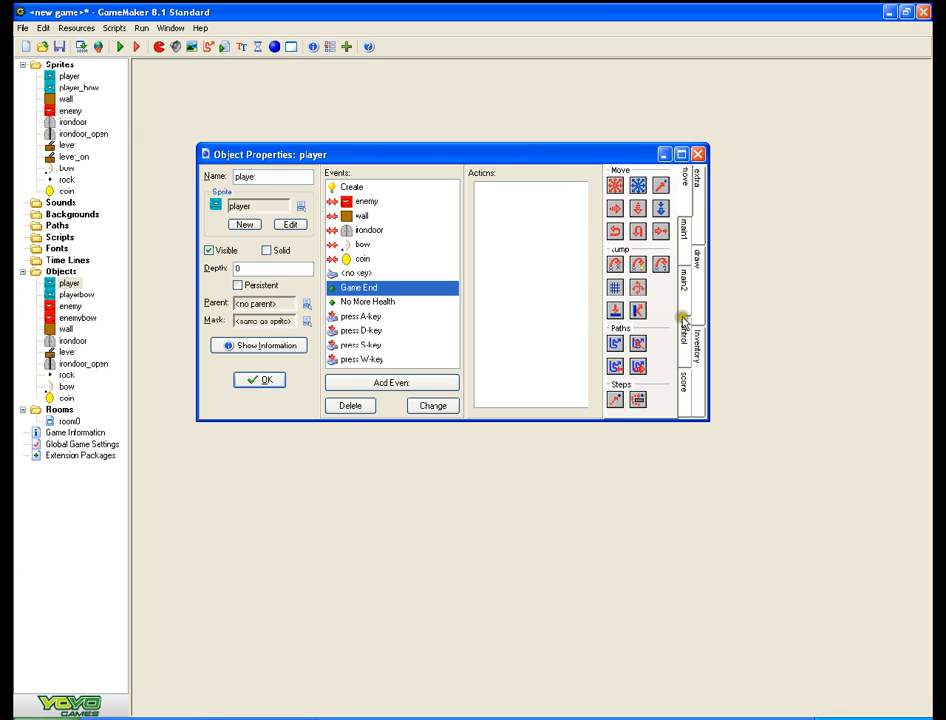
pyautogui.click(684, 246)
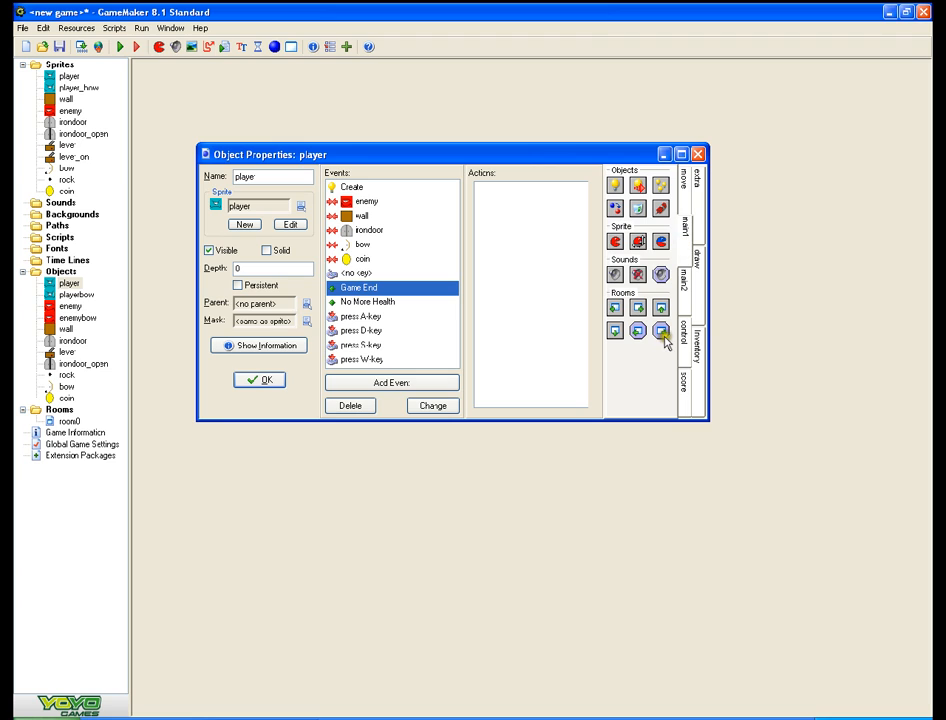
pyautogui.click(686, 180)
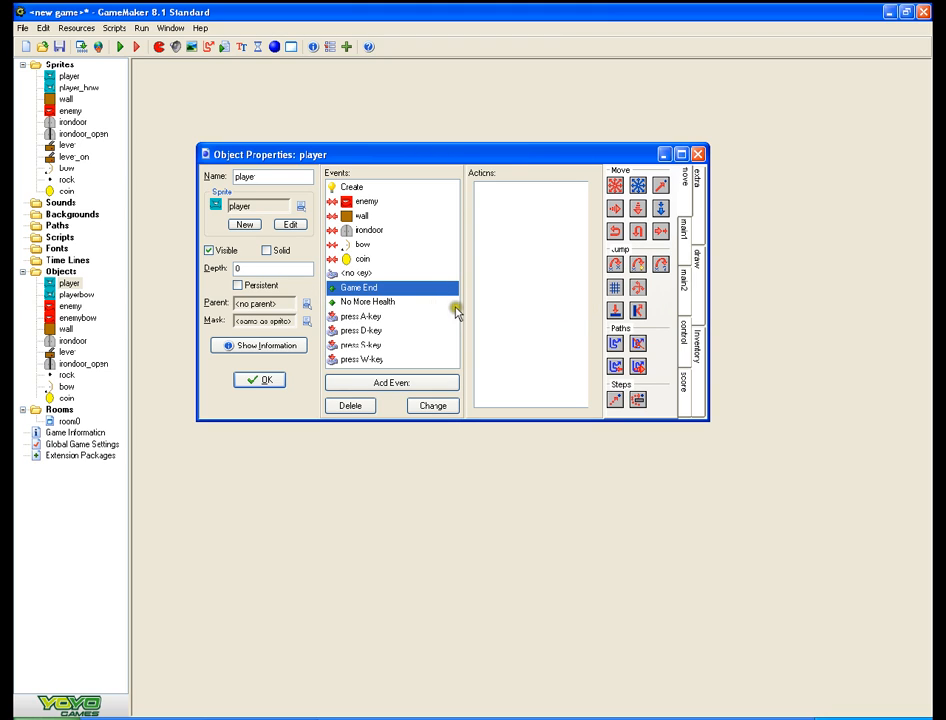
# - Examine the main, control, score, extra, draw and move action sets for something to run at the player's Game End event
pyautogui.click(684, 243)
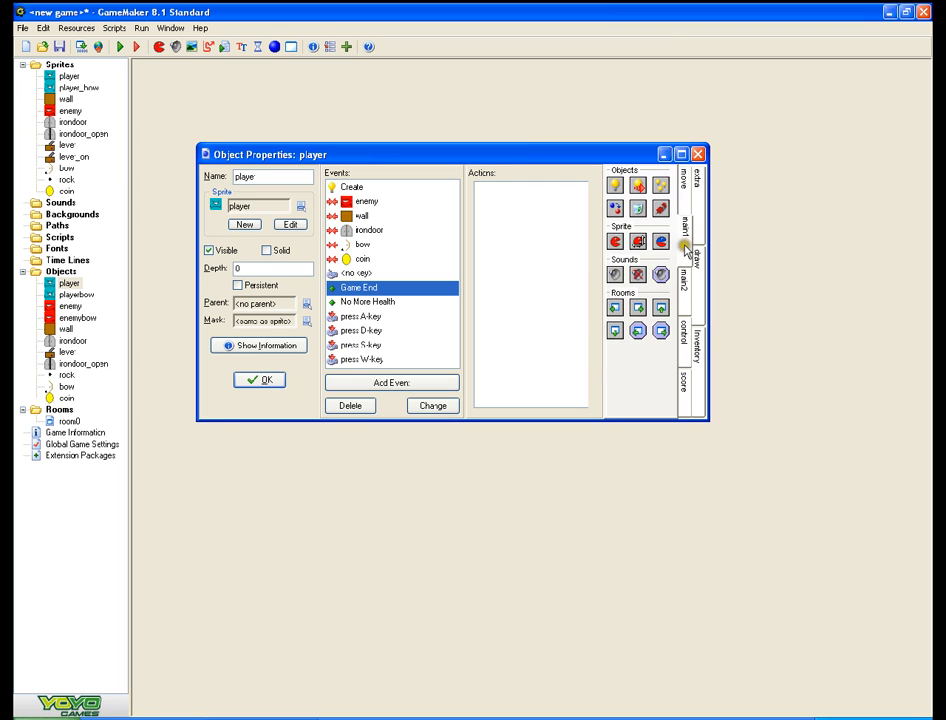
pyautogui.click(685, 273)
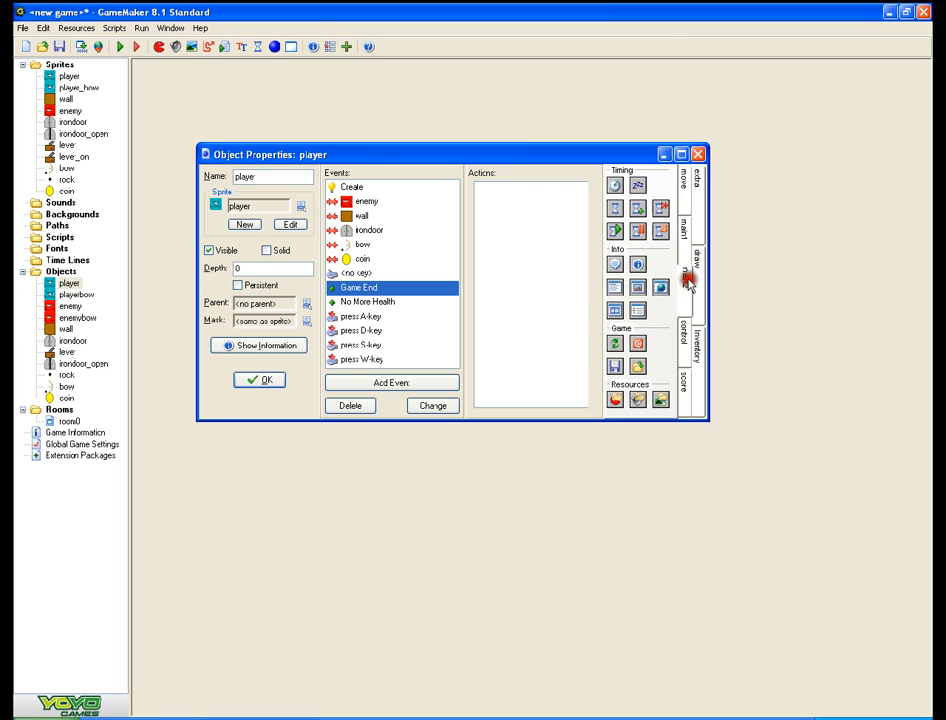
pyautogui.click(685, 333)
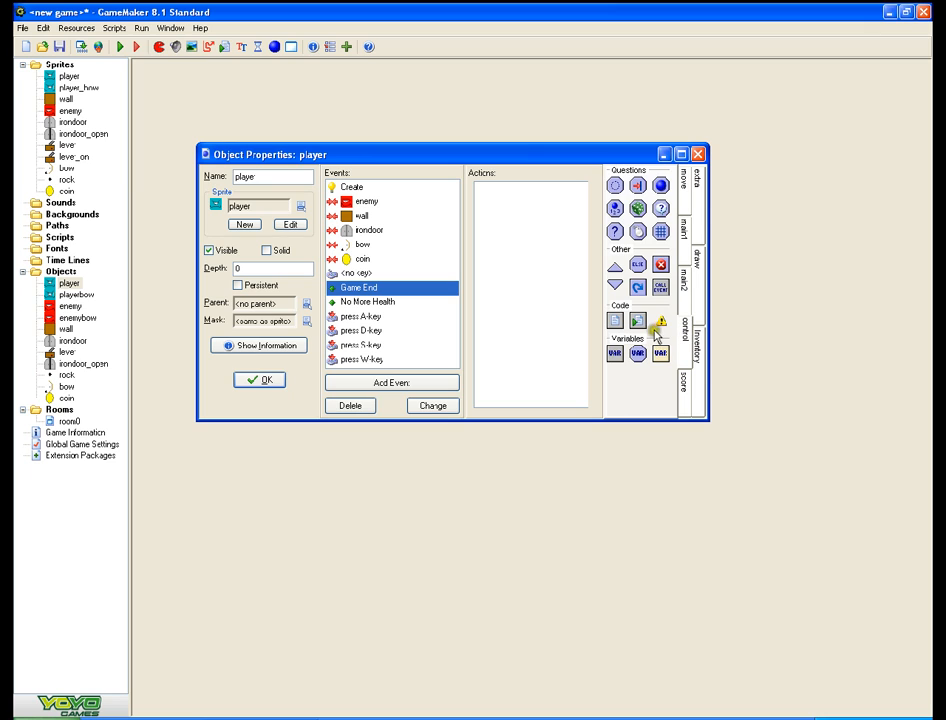
pyautogui.click(684, 380)
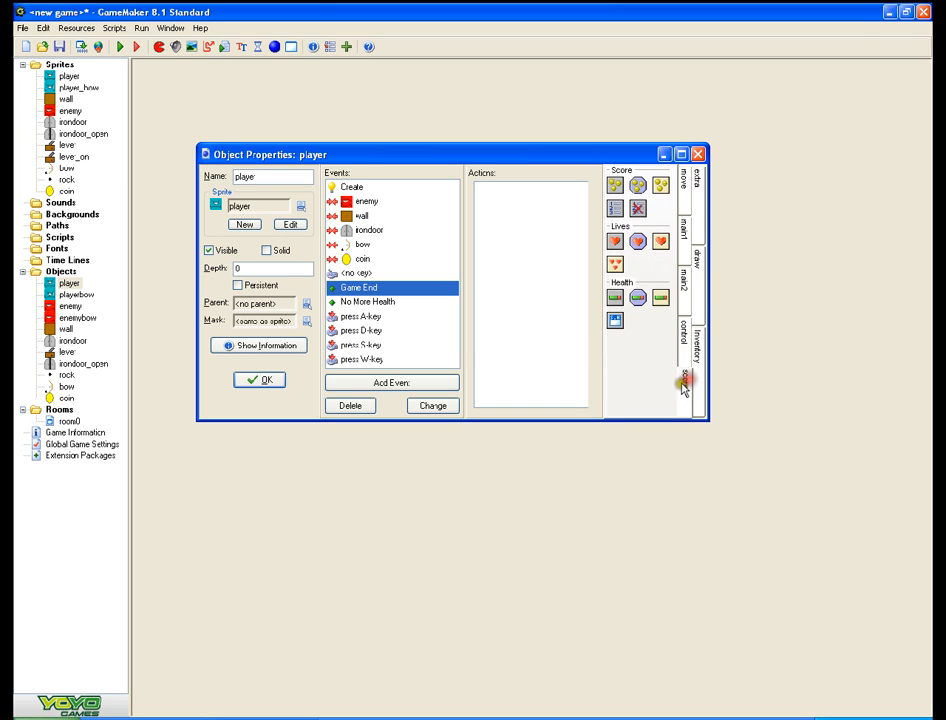
pyautogui.click(682, 262)
pyautogui.click(695, 212)
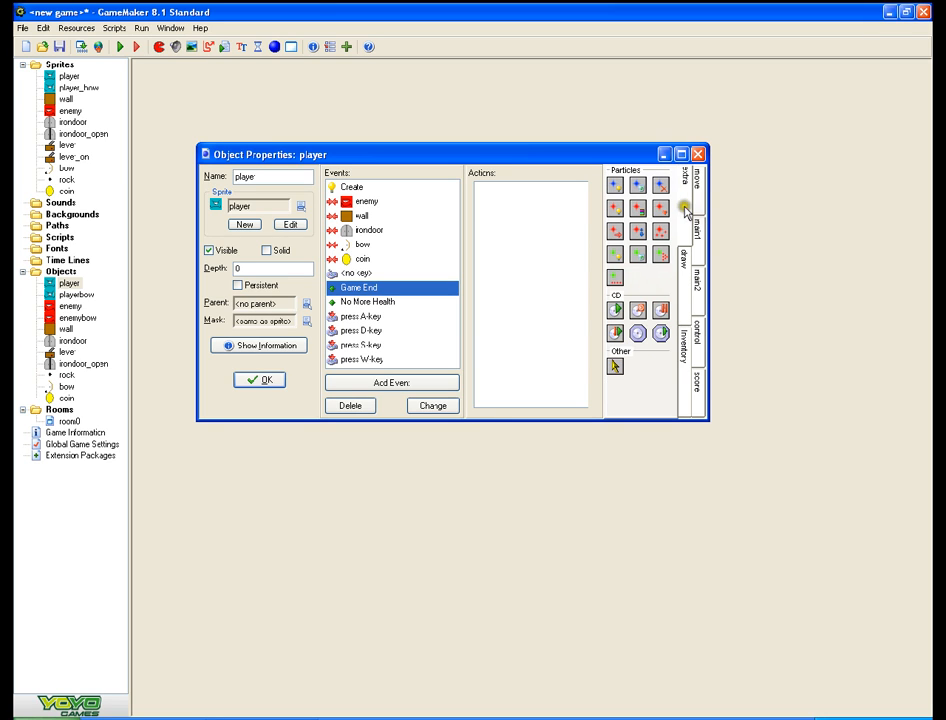
pyautogui.click(685, 255)
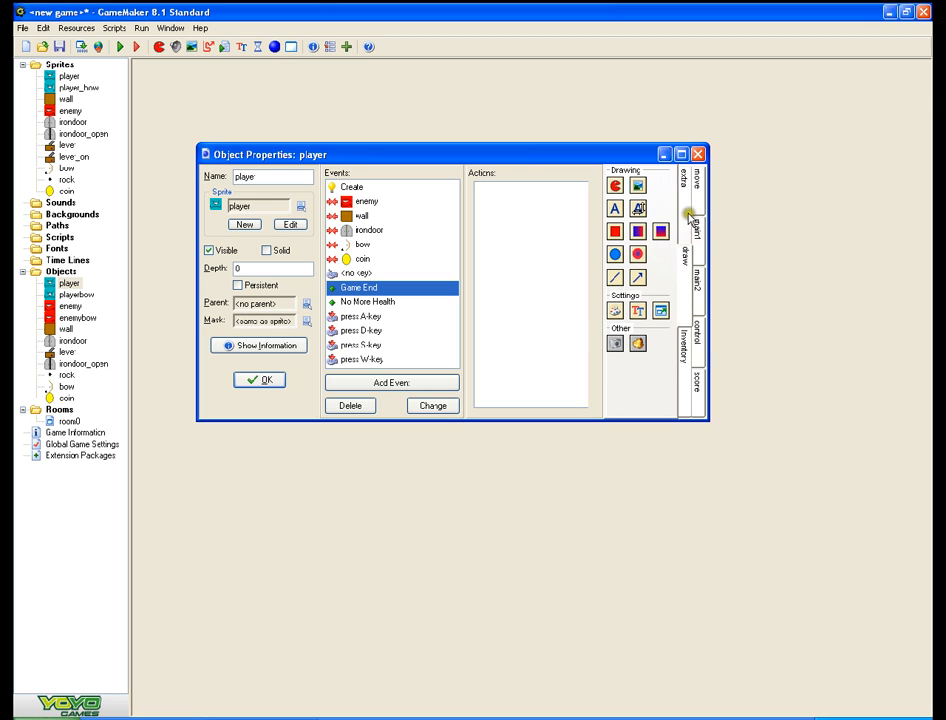
pyautogui.click(697, 180)
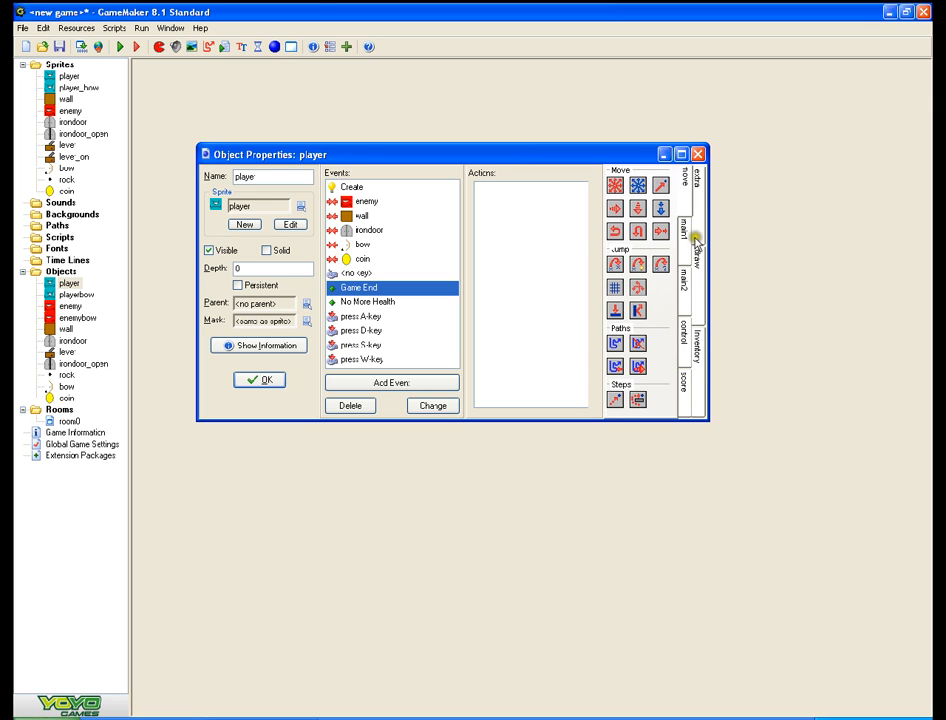
pyautogui.click(685, 242)
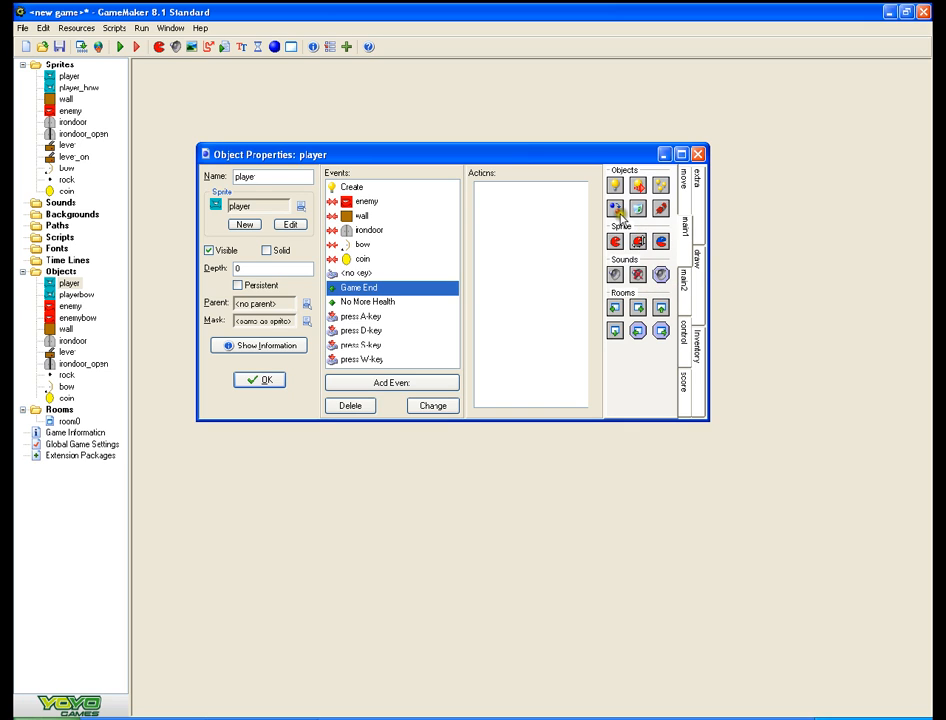
pyautogui.click(686, 302)
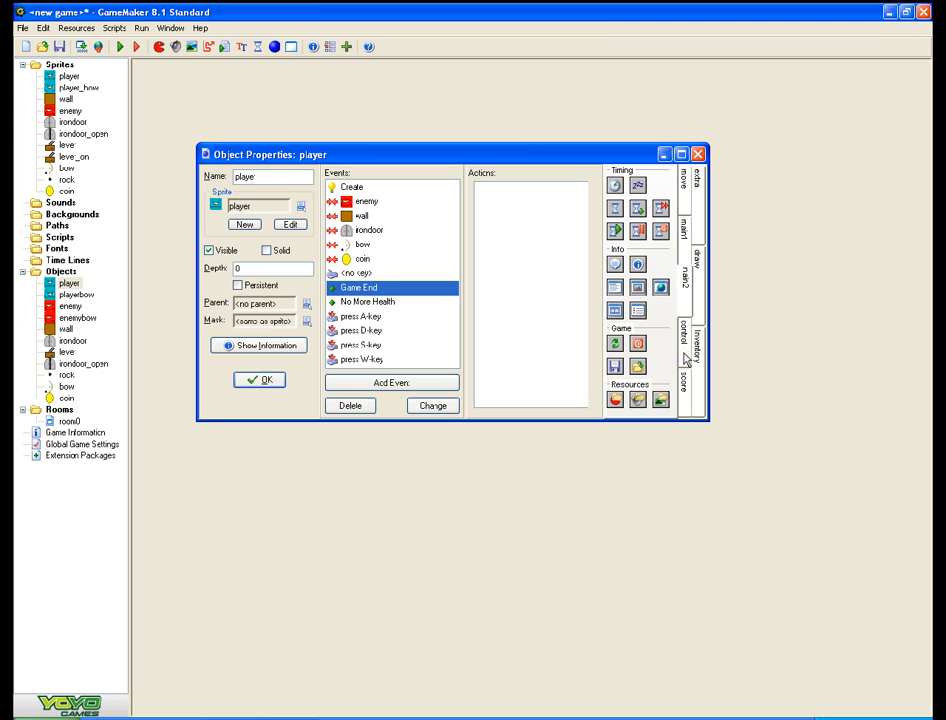
pyautogui.click(684, 345)
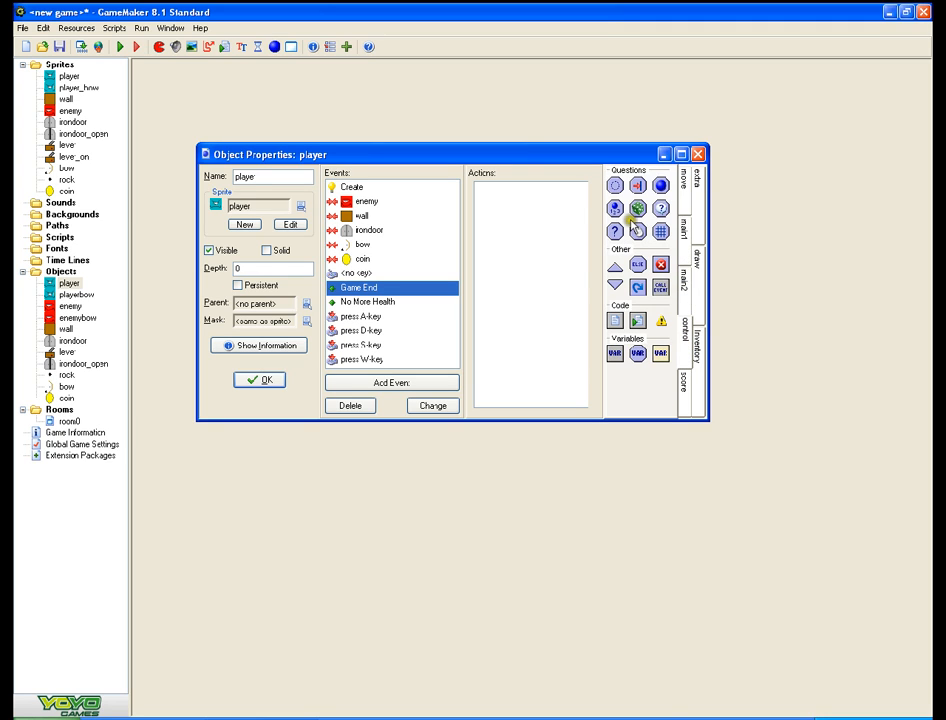
# - Add a Show Highscore action to the player's Game End event with its font set to Viner Hand ITC
pyautogui.click(684, 382)
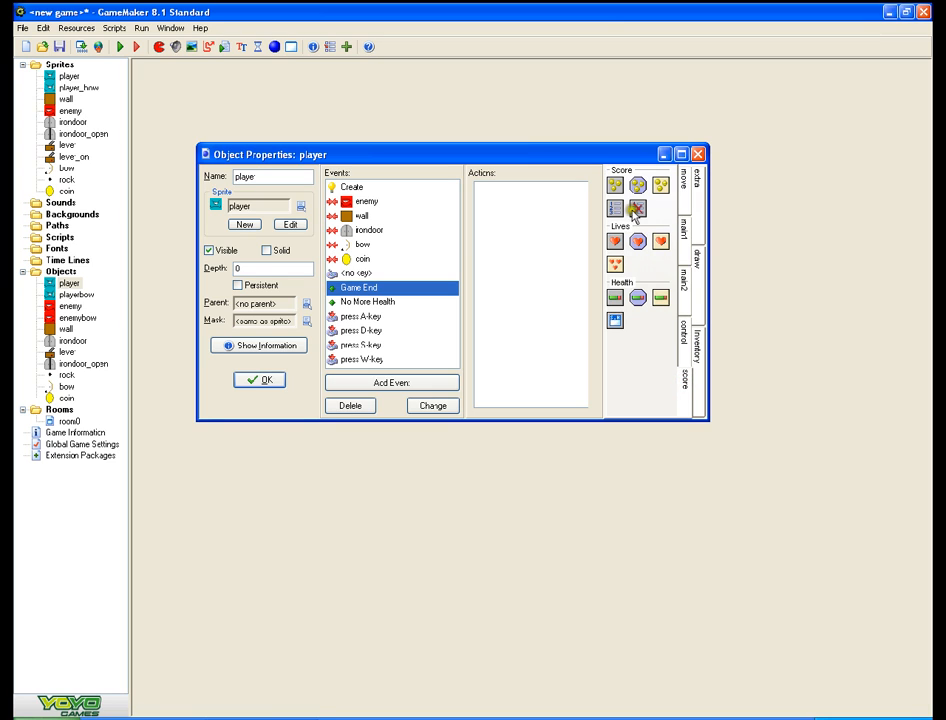
pyautogui.moveTo(615, 210); pyautogui.dragTo(505, 190)
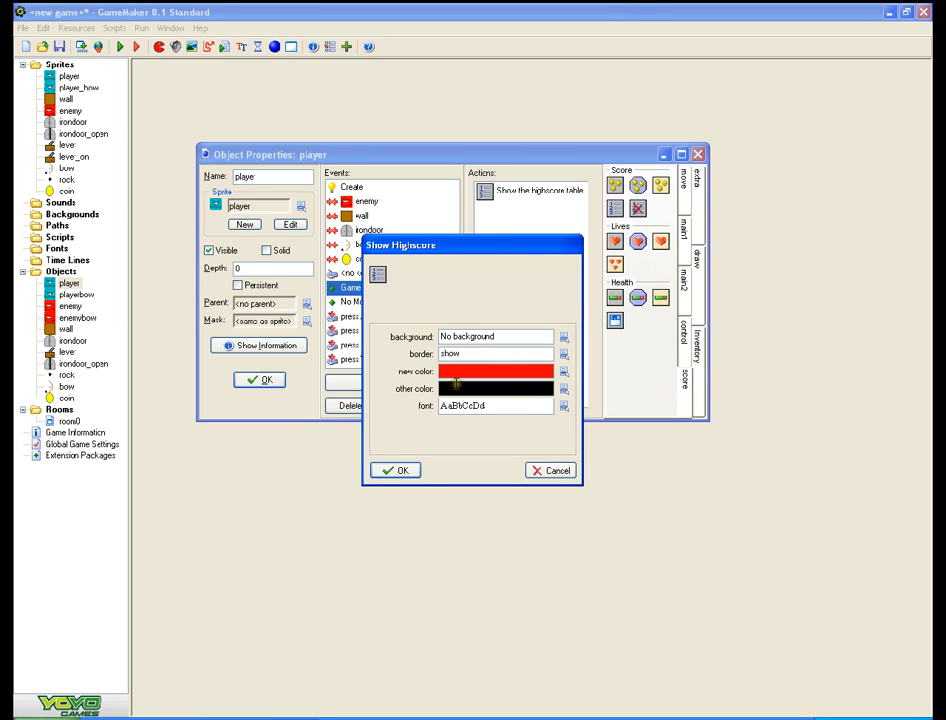
pyautogui.click(564, 408)
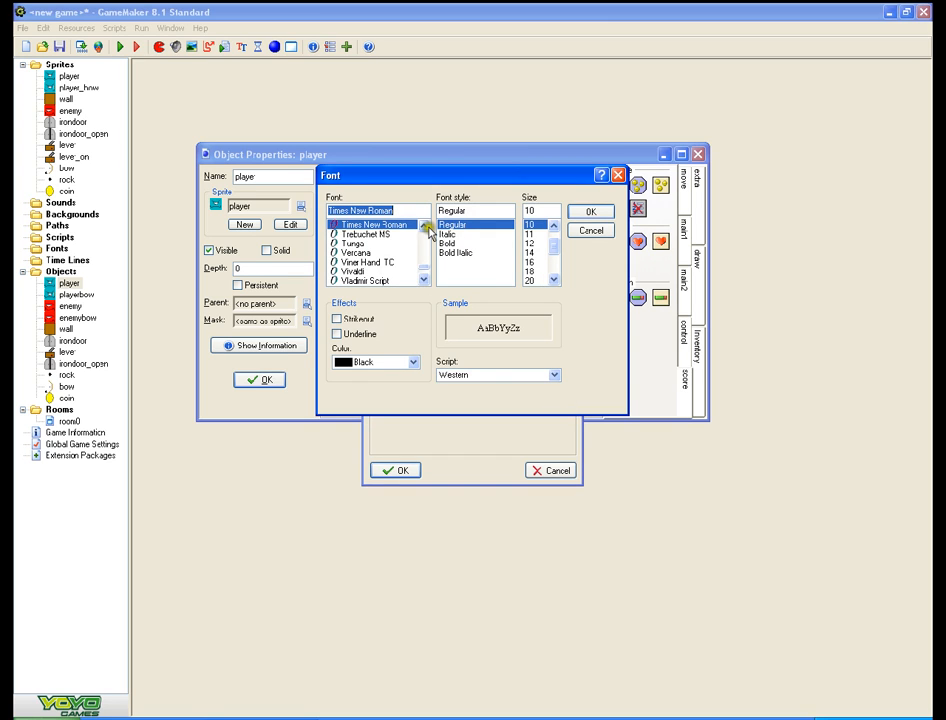
pyautogui.click(364, 261)
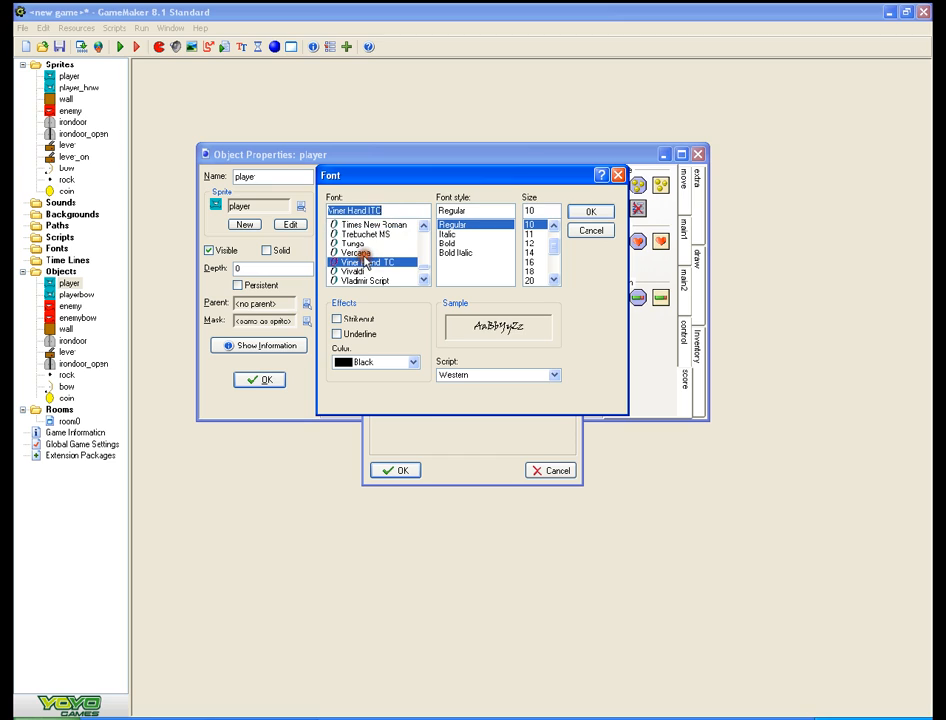
pyautogui.click(356, 244)
pyautogui.click(359, 262)
pyautogui.click(361, 281)
pyautogui.click(358, 271)
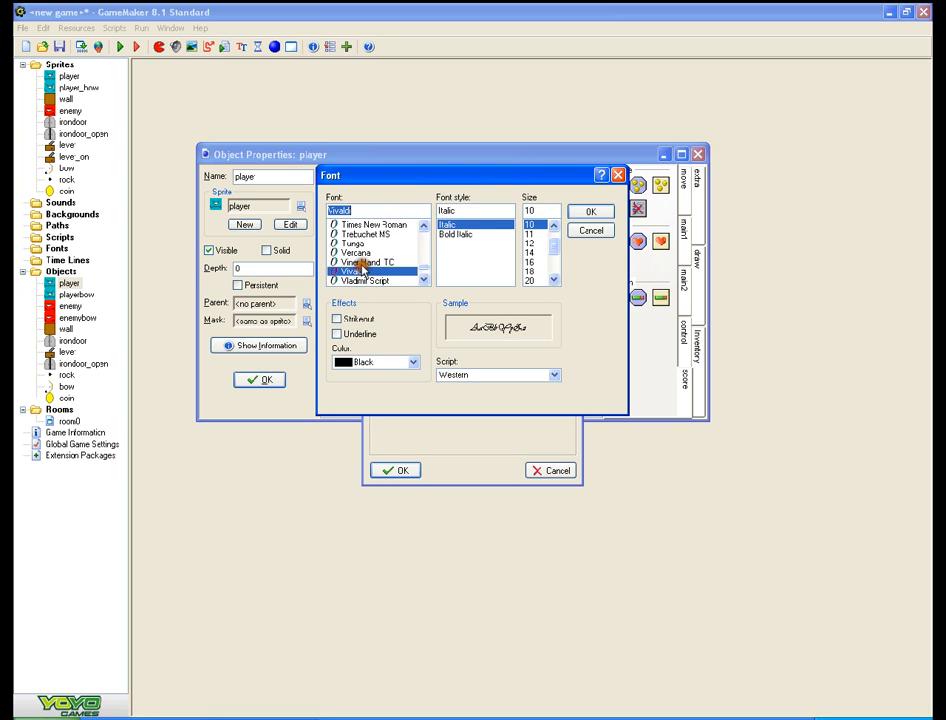
pyautogui.click(365, 262)
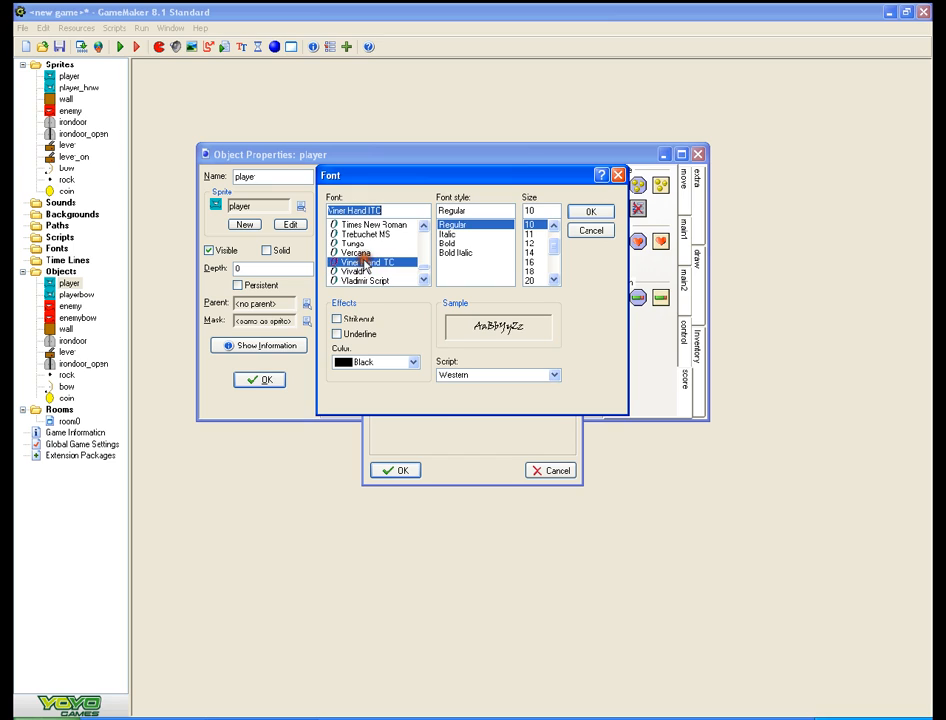
pyautogui.click(590, 214)
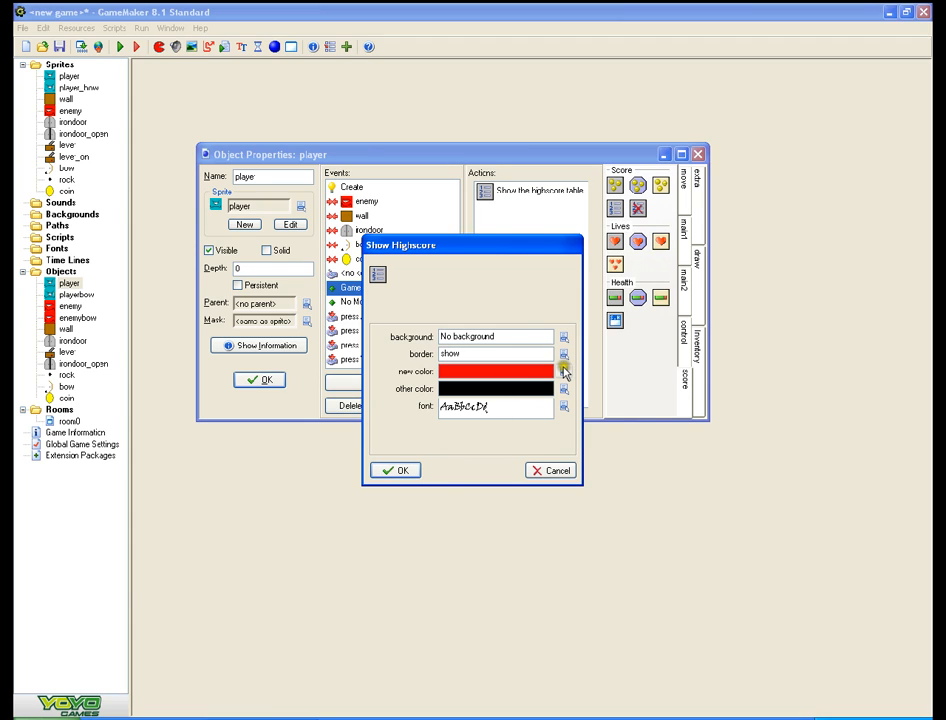
pyautogui.click(399, 469)
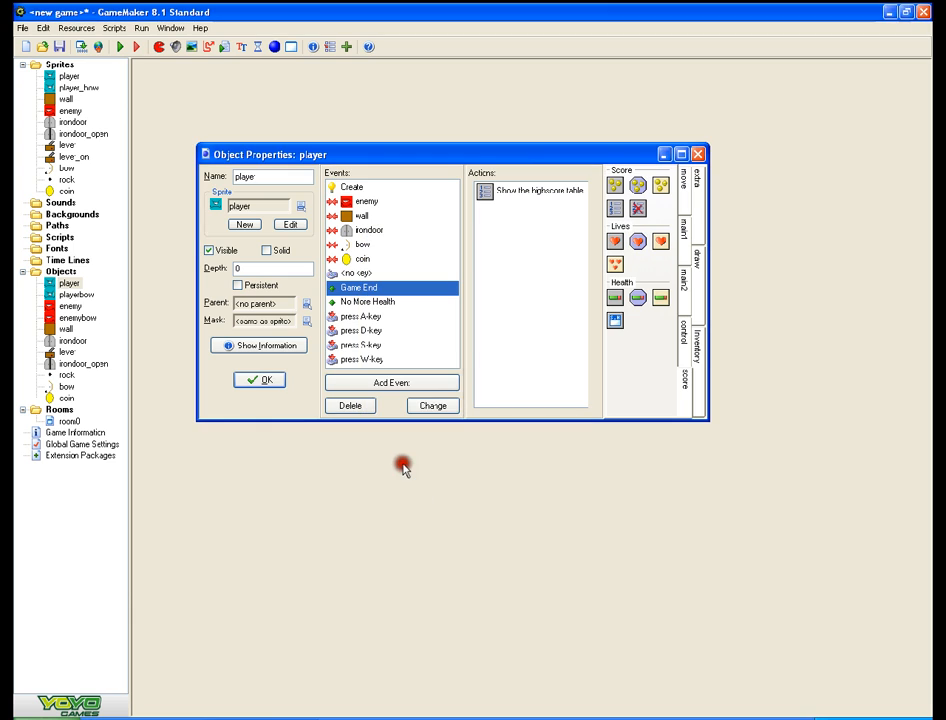
# - Check the color choices for the highscore action's other color, then keep the player object's changes and close it
pyautogui.doubleClick(540, 191)
pyautogui.click(563, 388)
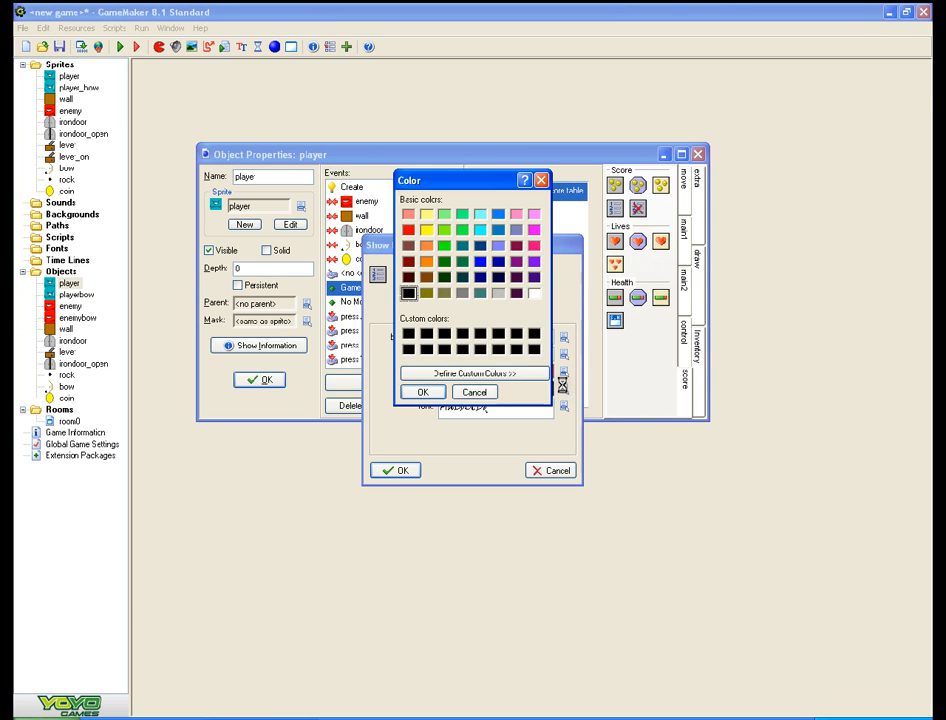
pyautogui.click(479, 393)
pyautogui.click(403, 471)
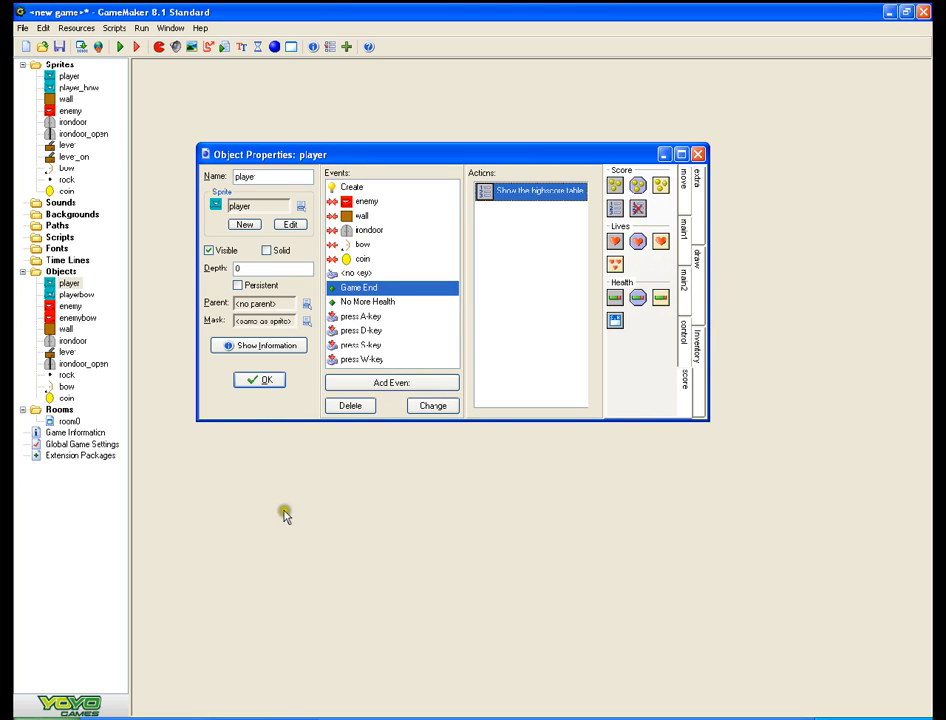
pyautogui.click(262, 380)
# - Check the playerbow object's list of events and close the object
pyautogui.click(70, 293)
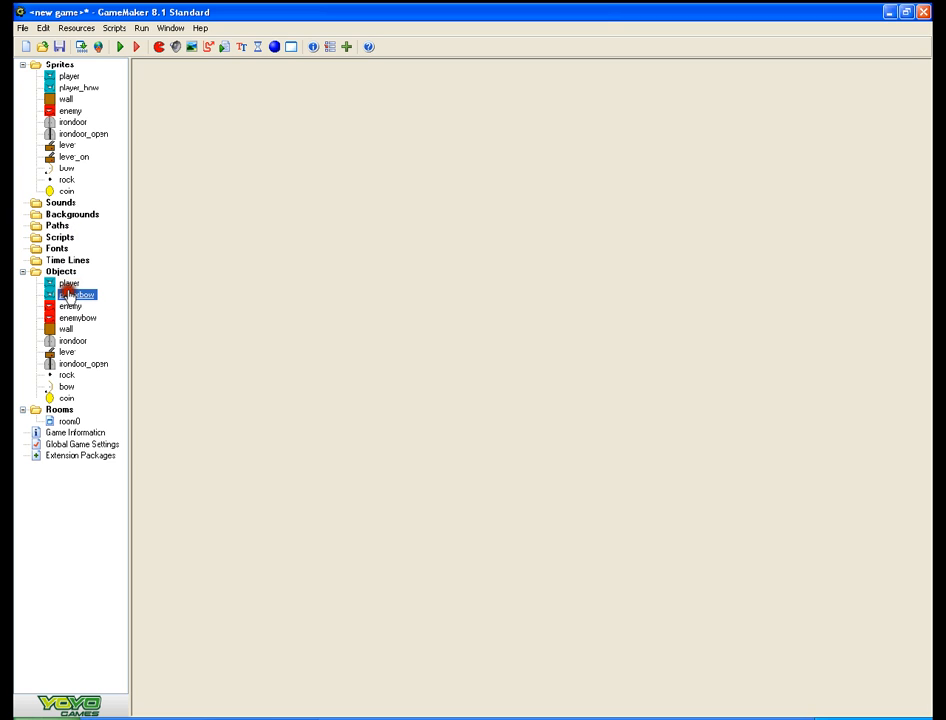
pyautogui.doubleClick(68, 293)
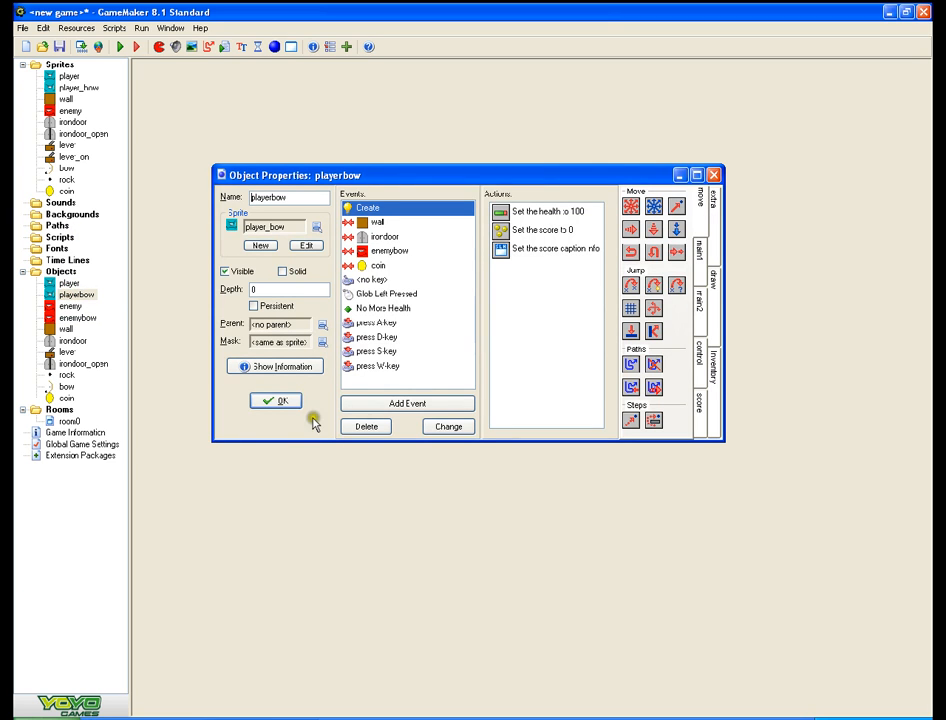
pyautogui.click(279, 401)
# - Reopen the player object's Game End event and copy its highscore table action
pyautogui.click(62, 285)
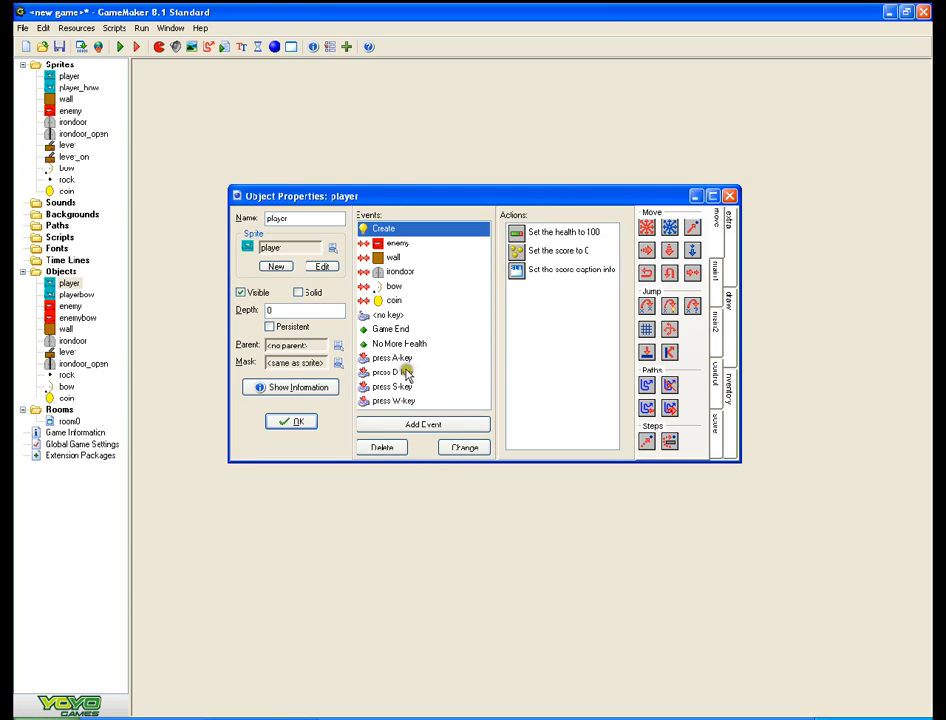
pyautogui.click(389, 314)
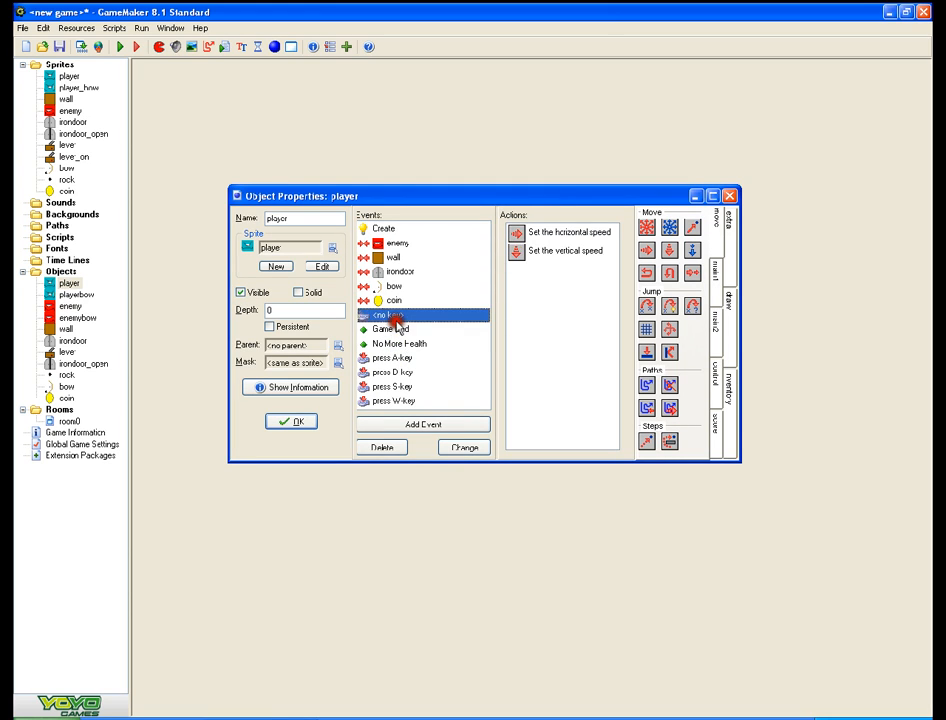
pyautogui.click(390, 328)
pyautogui.rightClick(546, 236)
pyautogui.click(587, 270)
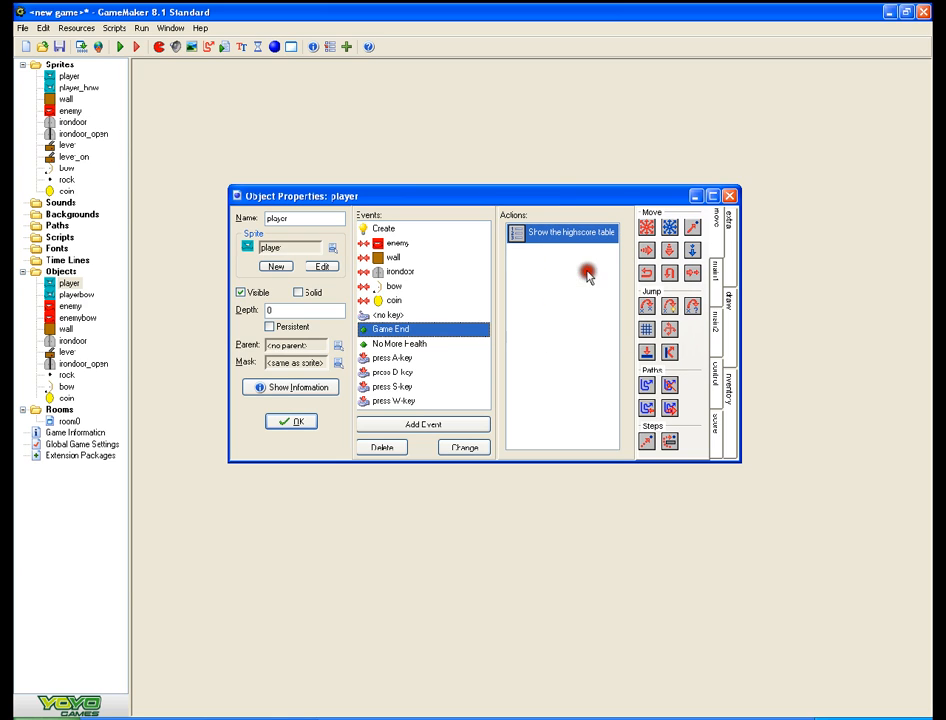
# - Add a Display Message action reading "Bye BYE!" below the highscore table action in the player's Game End event
pyautogui.click(712, 306)
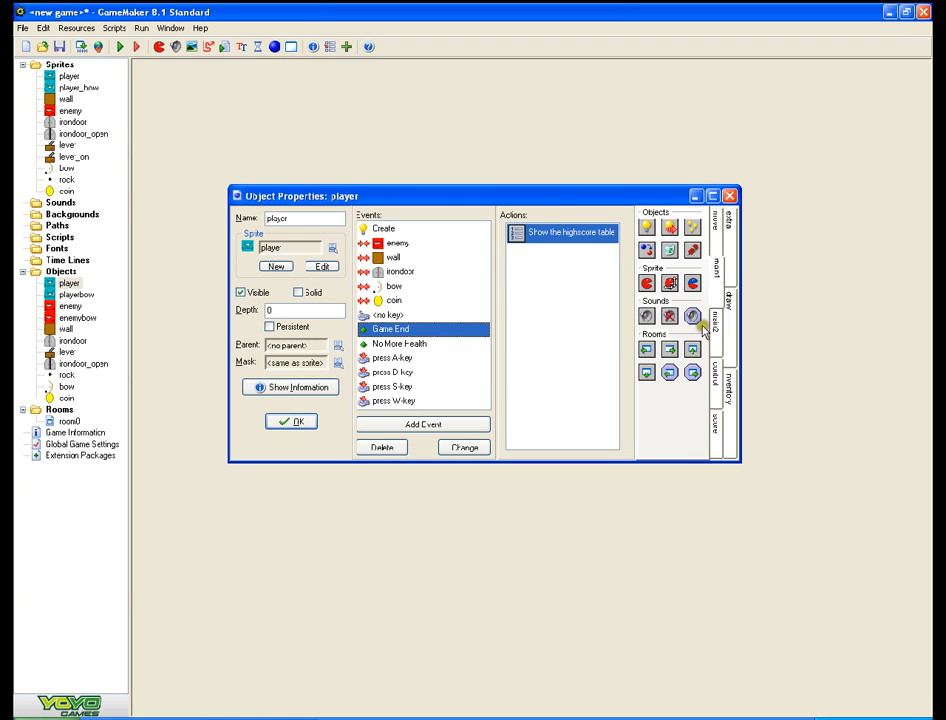
pyautogui.click(714, 330)
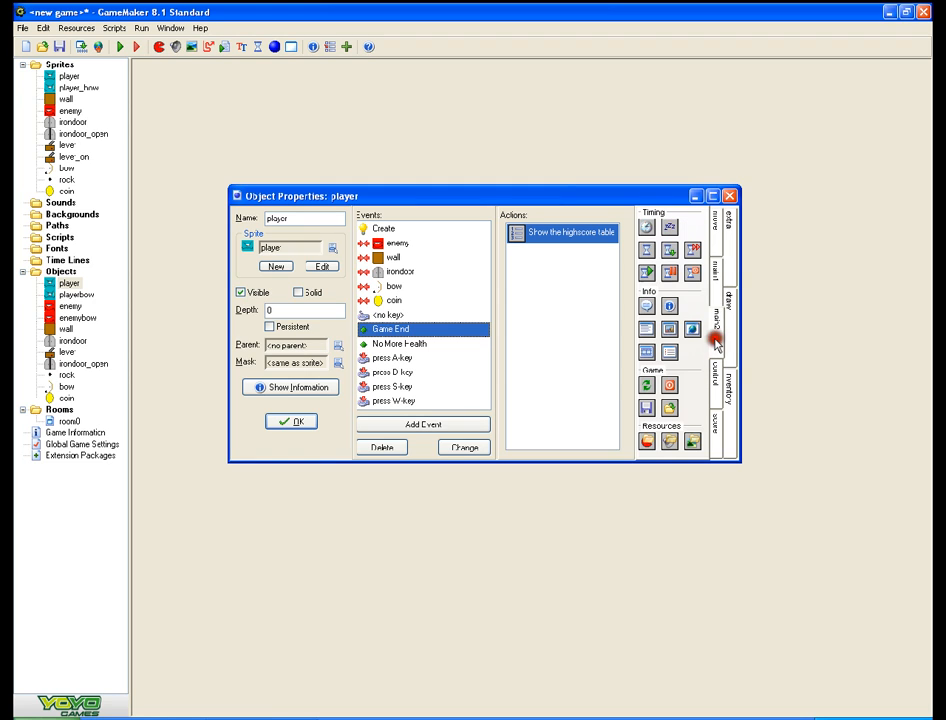
pyautogui.click(718, 390)
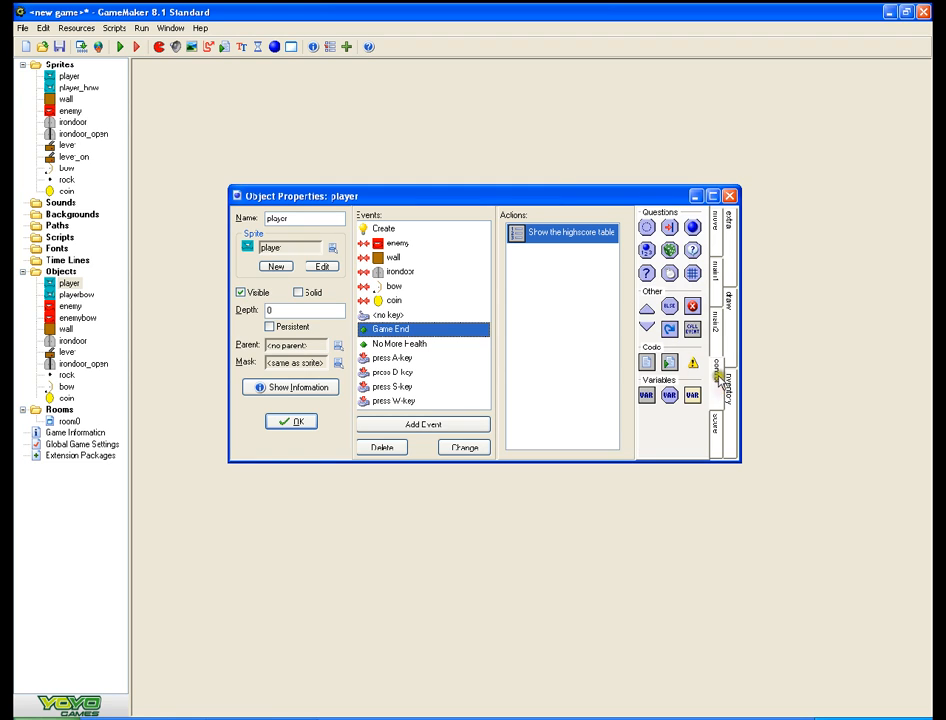
pyautogui.click(714, 278)
pyautogui.click(712, 245)
pyautogui.click(716, 298)
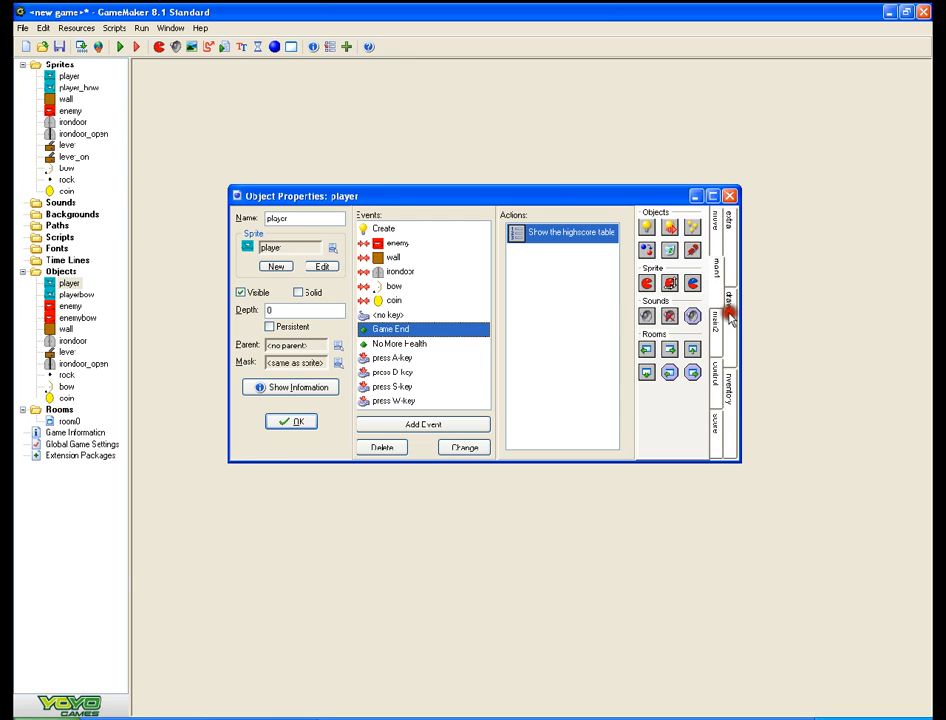
pyautogui.click(717, 321)
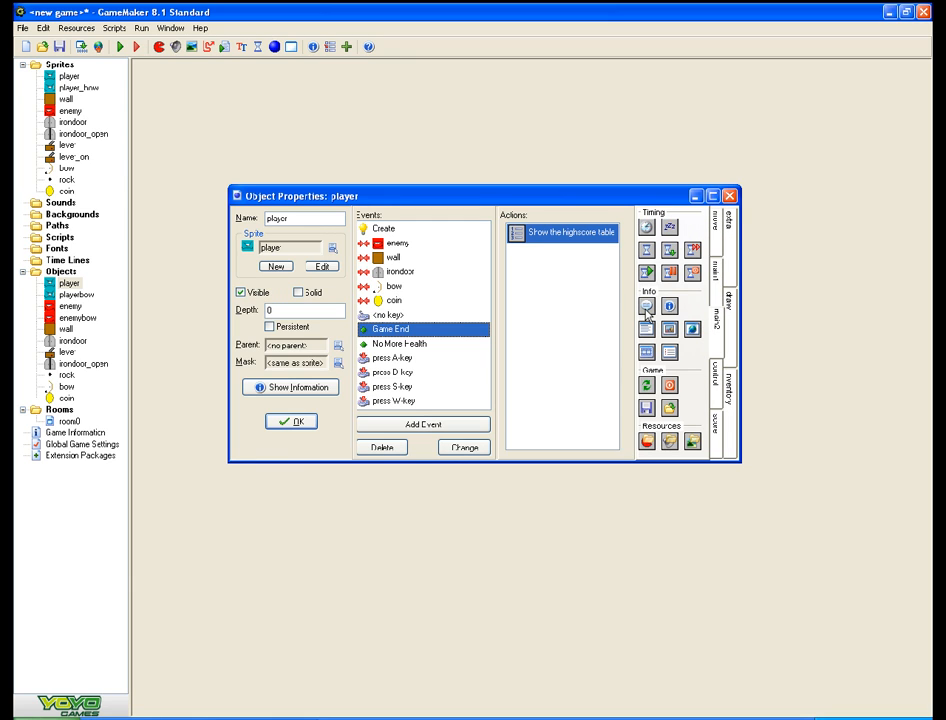
pyautogui.moveTo(646, 306); pyautogui.dragTo(530, 250)
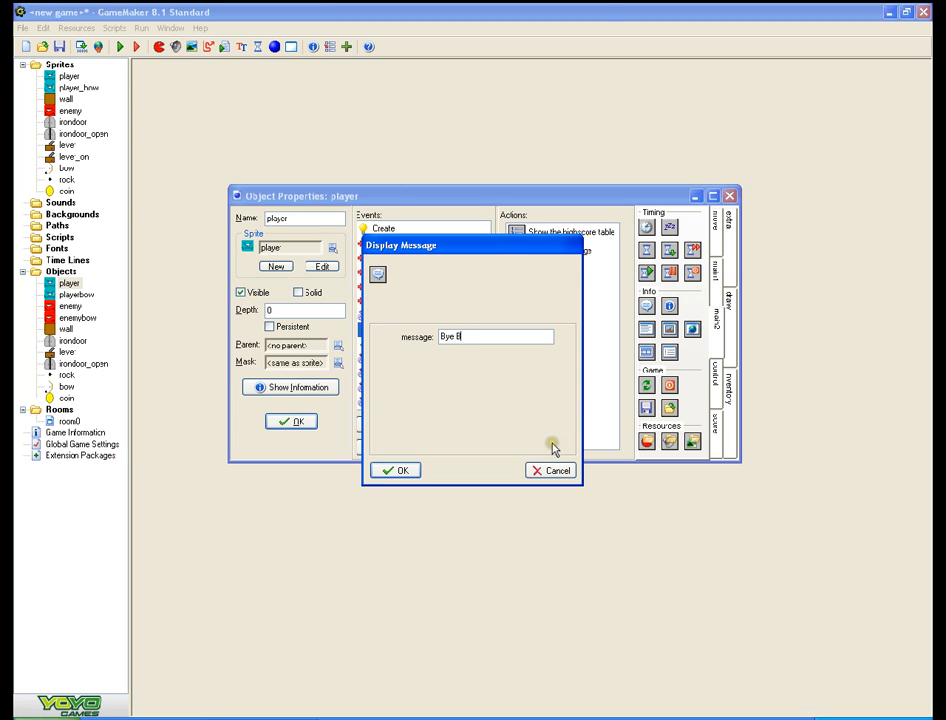
pyautogui.write('Bye BYE!')
pyautogui.click(397, 470)
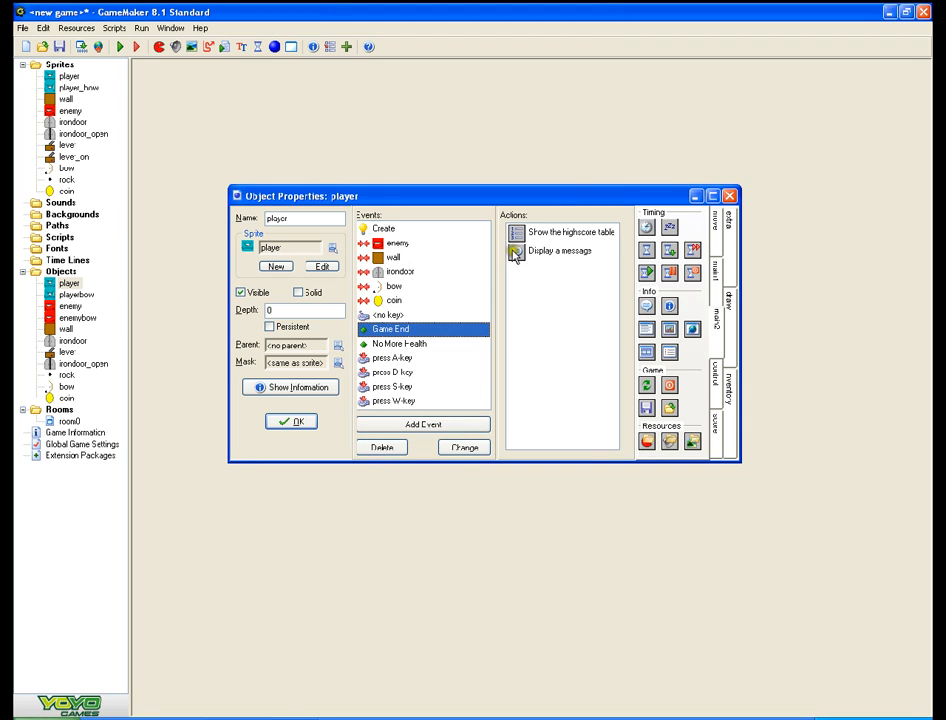
# - Copy the player's highscore table action into a new Game End event on the playerbow object
pyautogui.rightClick(533, 236)
pyautogui.click(558, 274)
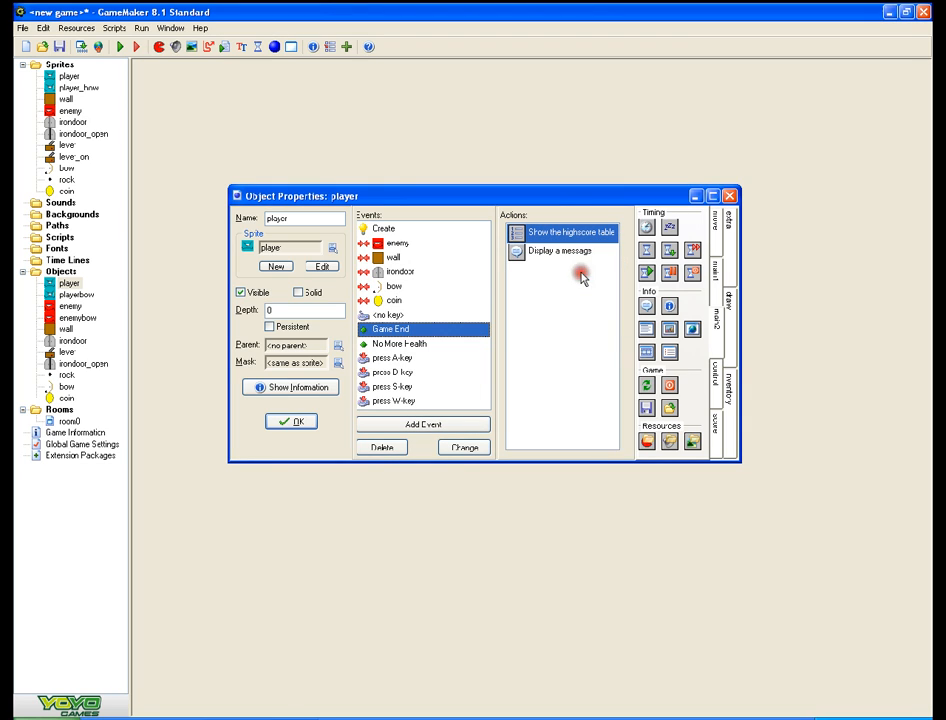
pyautogui.doubleClick(63, 294)
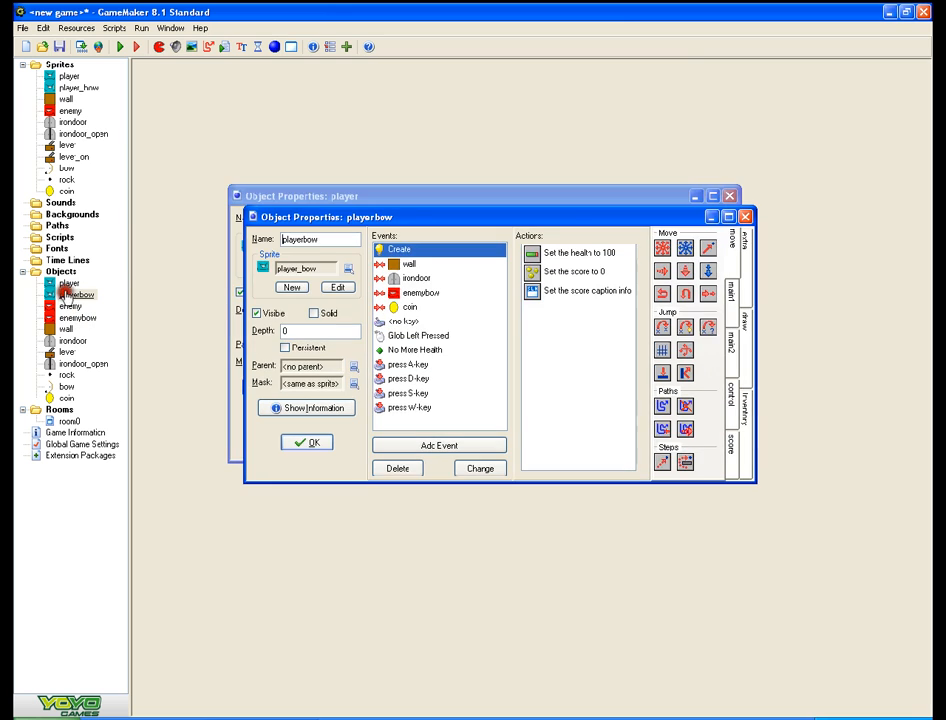
pyautogui.click(440, 445)
pyautogui.click(503, 317)
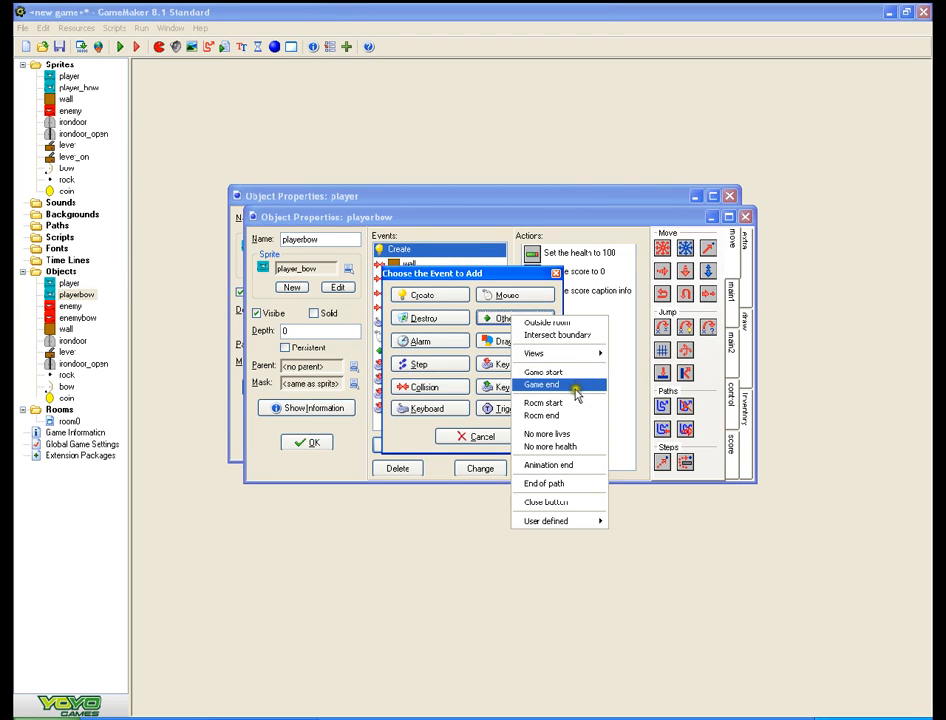
pyautogui.click(553, 385)
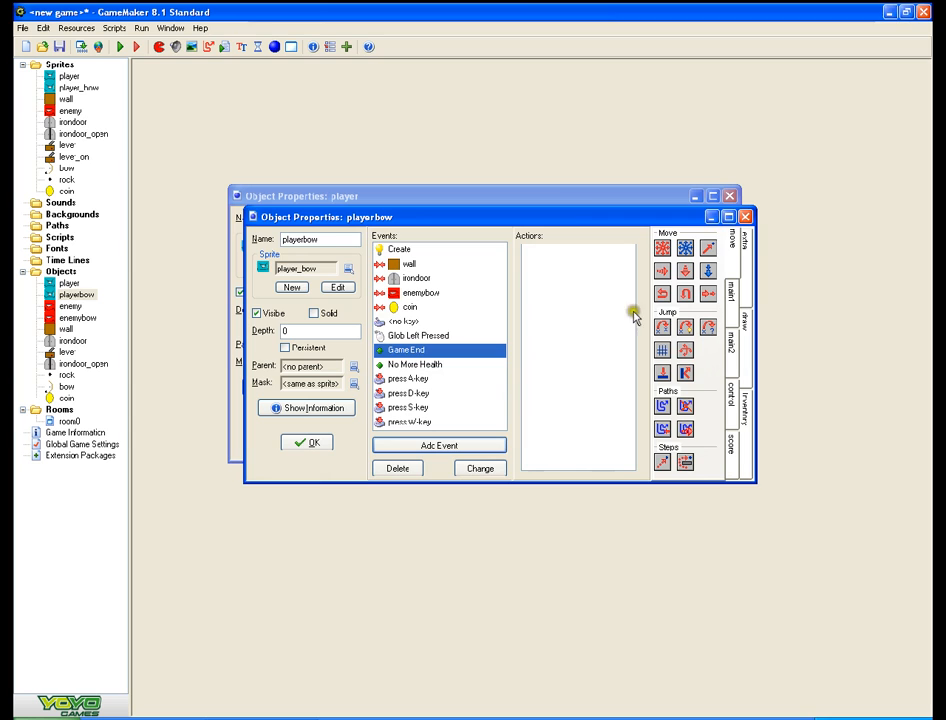
pyautogui.rightClick(574, 312)
pyautogui.click(602, 363)
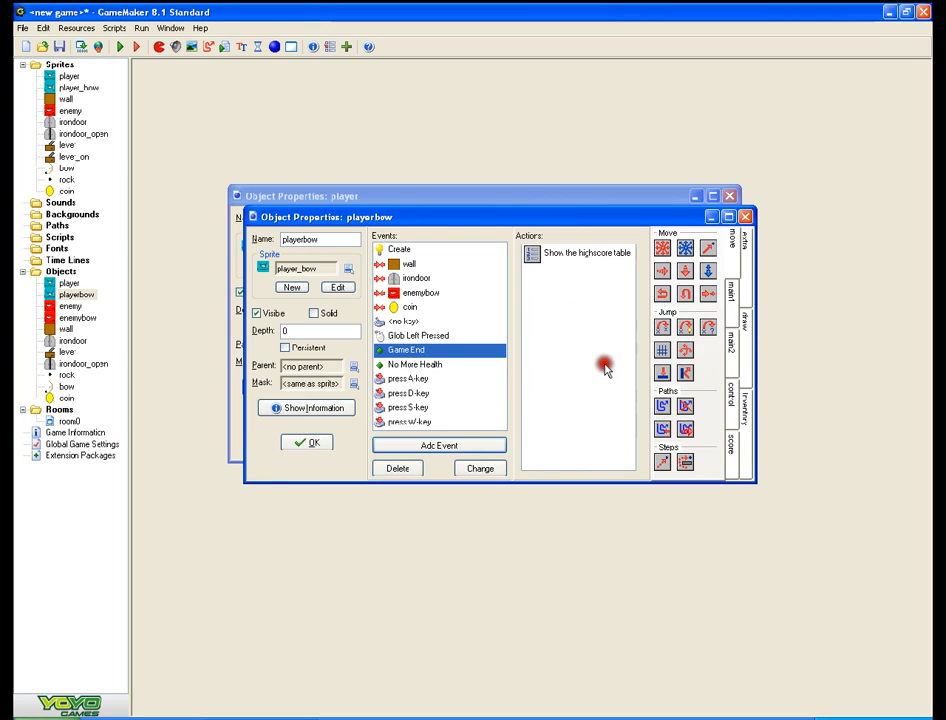
# - Copy the player's Display Message action into playerbow's Game End event and place it below the highscore table action
pyautogui.click(507, 195)
pyautogui.rightClick(542, 251)
pyautogui.click(562, 288)
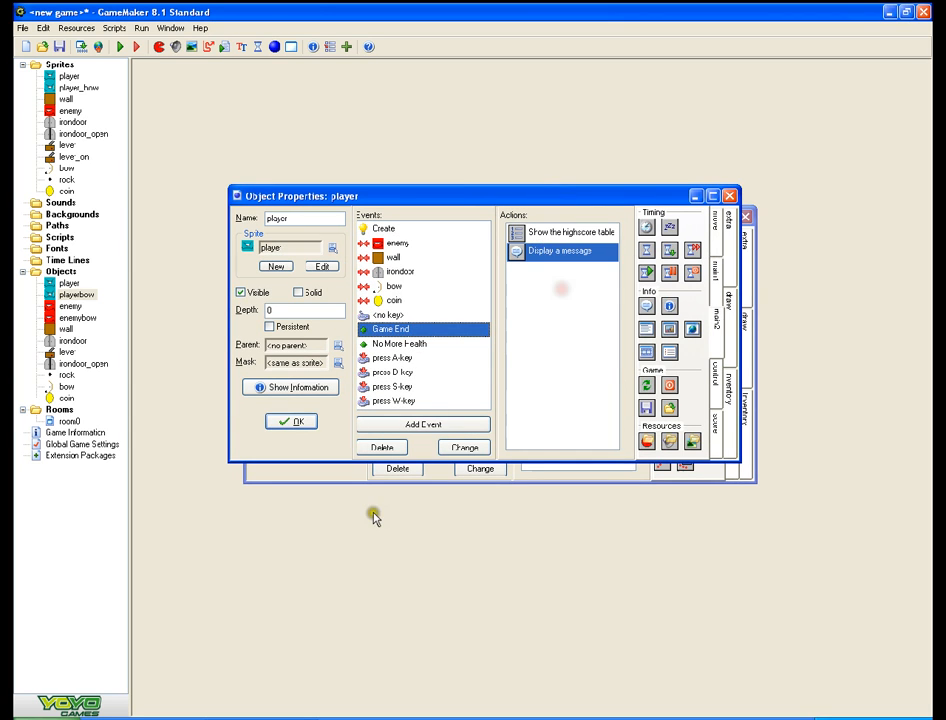
pyautogui.click(351, 473)
pyautogui.rightClick(553, 323)
pyautogui.click(583, 374)
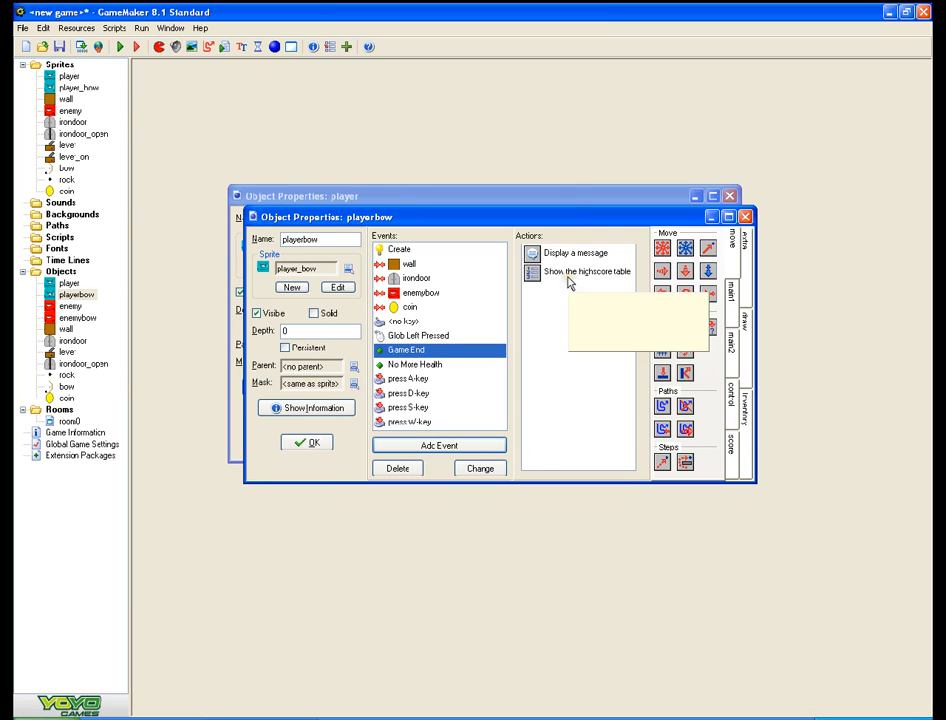
pyautogui.moveTo(580, 258); pyautogui.dragTo(576, 313)
pyautogui.click(342, 197)
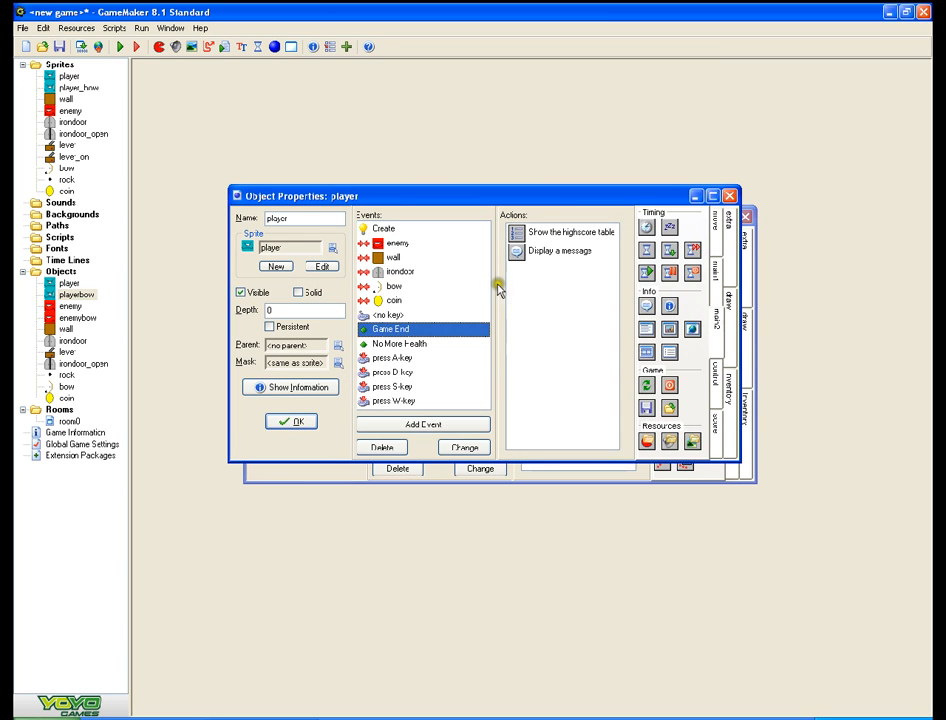
pyautogui.click(281, 469)
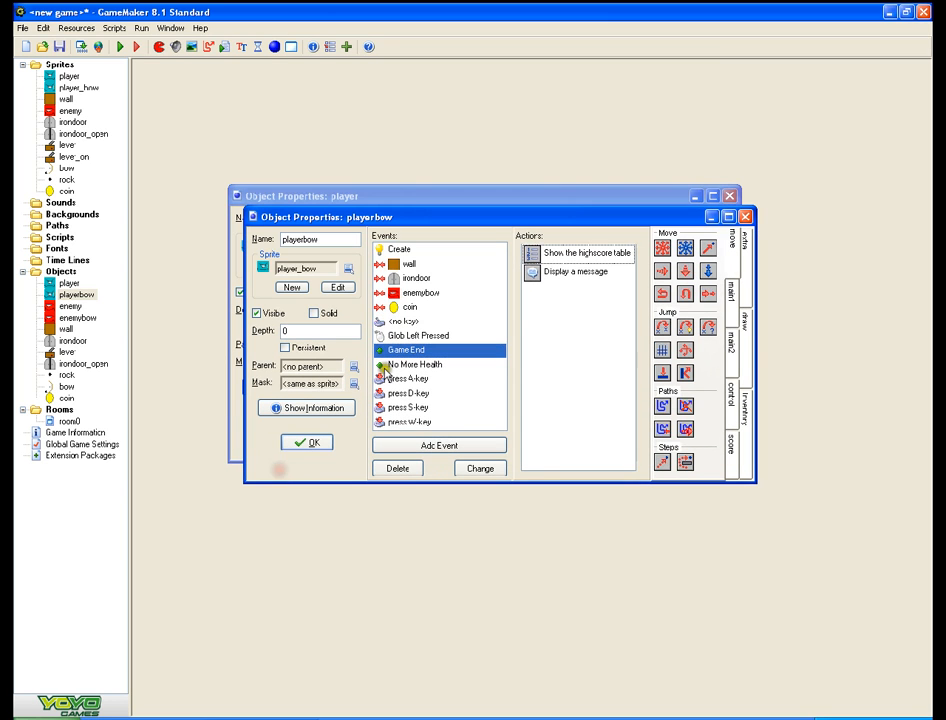
# - Add a Display Message action at the end of playerbow's No More Health event
pyautogui.click(422, 444)
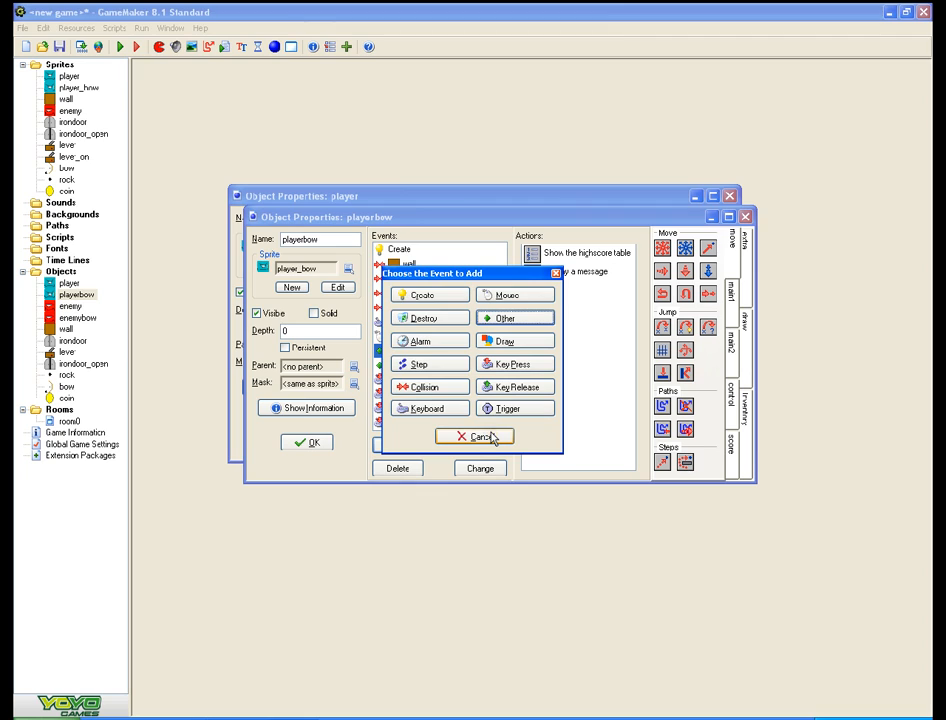
pyautogui.click(491, 437)
pyautogui.click(388, 364)
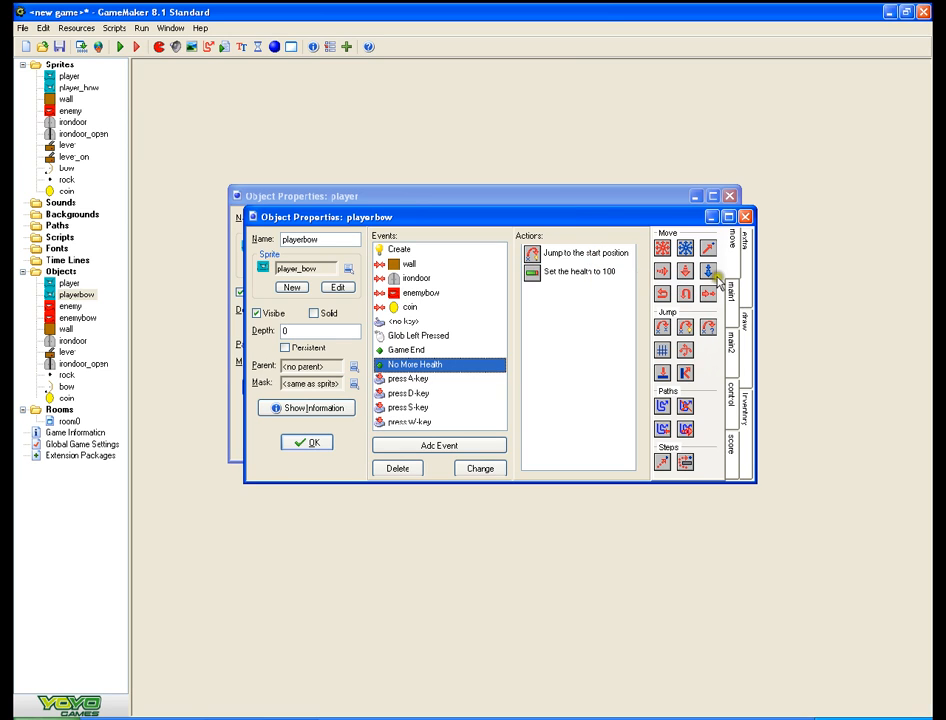
pyautogui.click(730, 305)
pyautogui.click(733, 356)
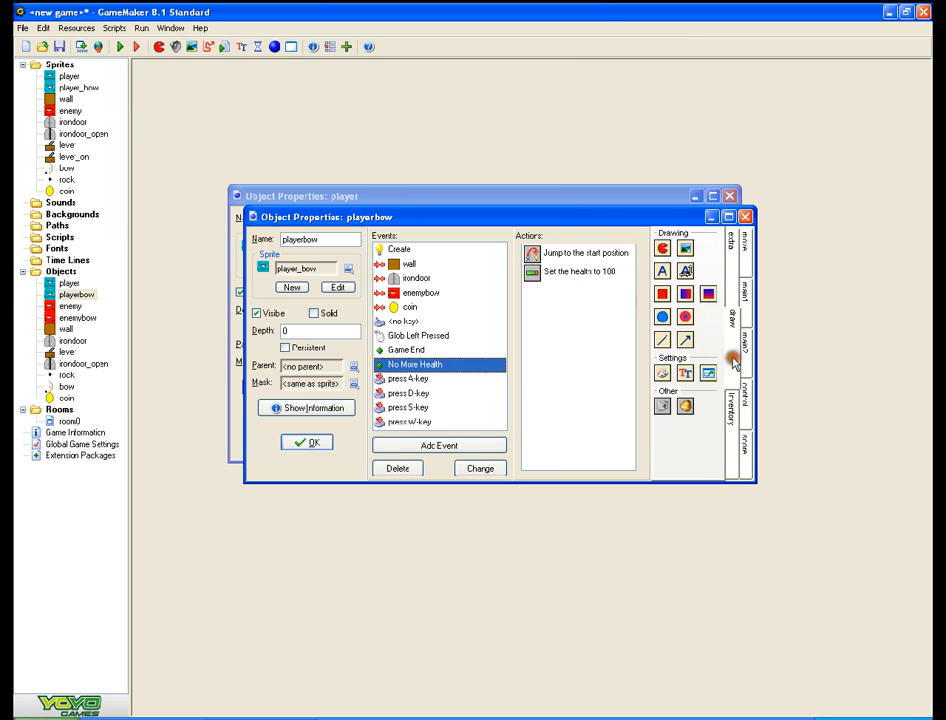
pyautogui.click(746, 292)
pyautogui.click(748, 294)
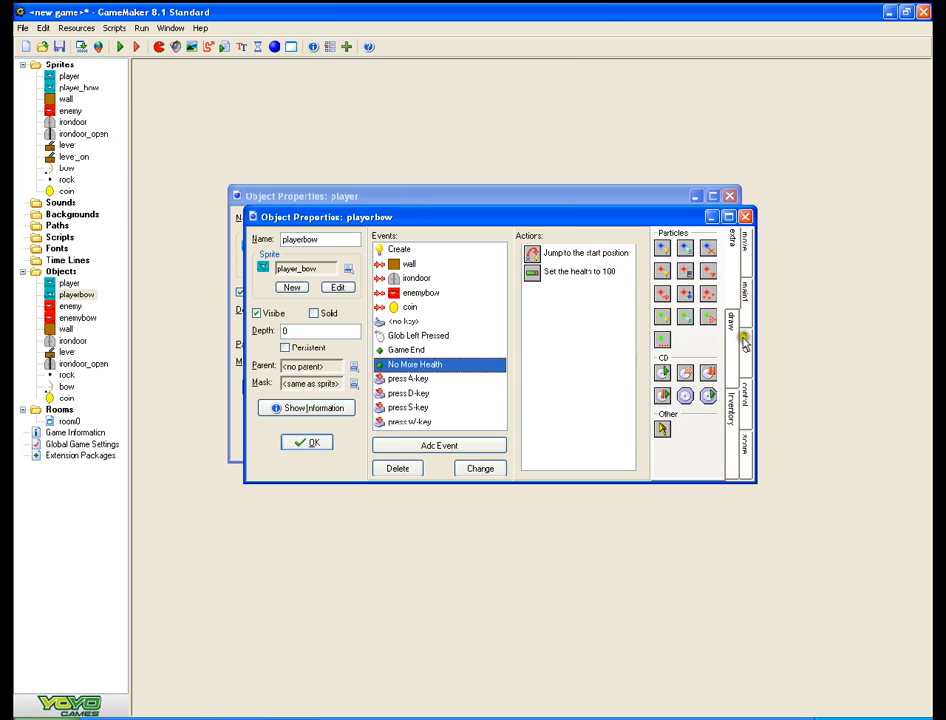
pyautogui.click(750, 336)
pyautogui.moveTo(672, 322); pyautogui.dragTo(575, 295)
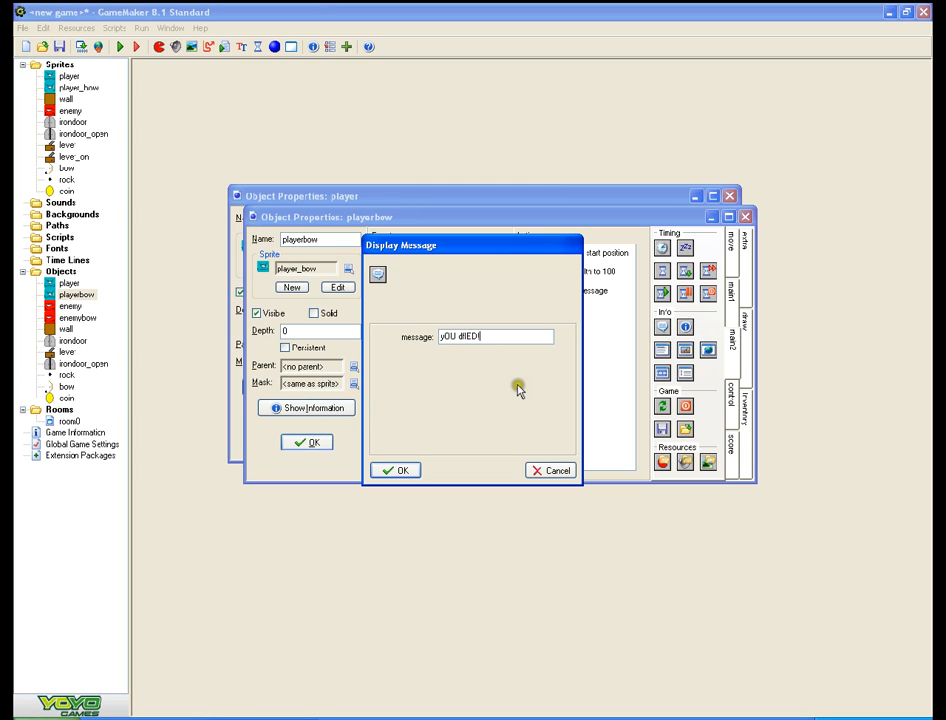
# - Set the new action's message to "You Died!" and confirm it
pyautogui.press('BackSpace')
pyautogui.press('BackSpace')
pyautogui.press('BackSpace')
pyautogui.press('BackSpace')
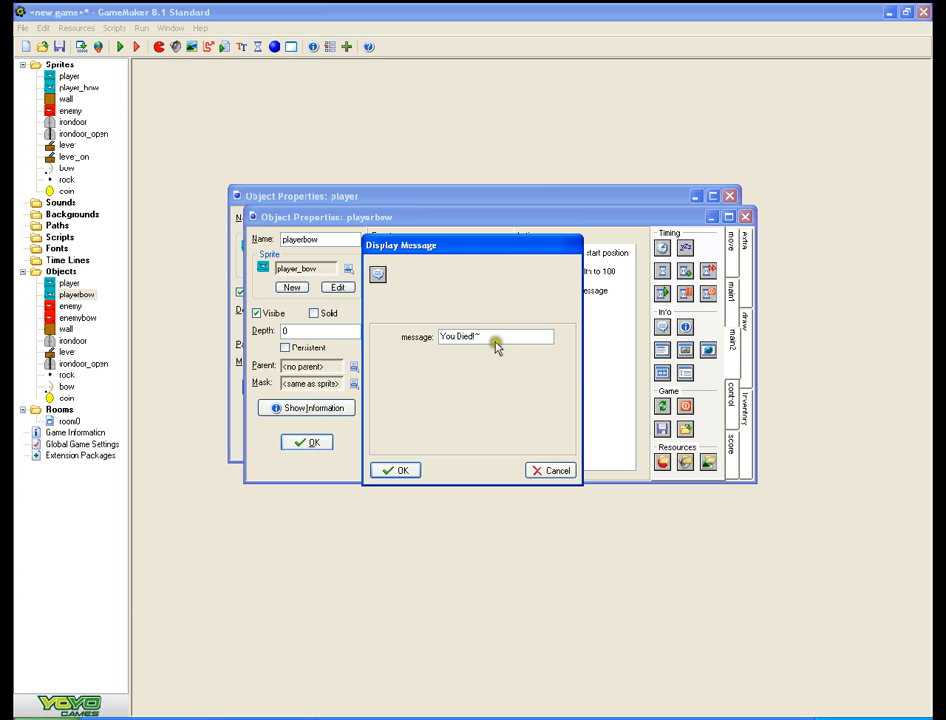
pyautogui.press('BackSpace')
pyautogui.click(391, 471)
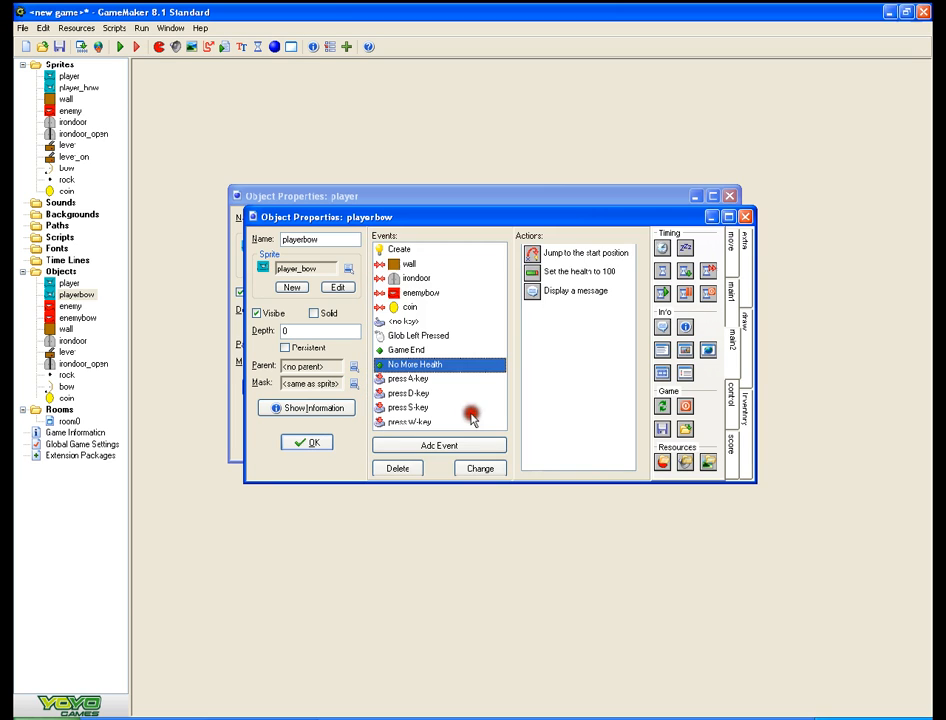
# - Copy playerbow's "You Died!" message action and move the set health action below it
pyautogui.rightClick(579, 291)
pyautogui.click(597, 327)
pyautogui.moveTo(572, 272); pyautogui.dragTo(565, 333)
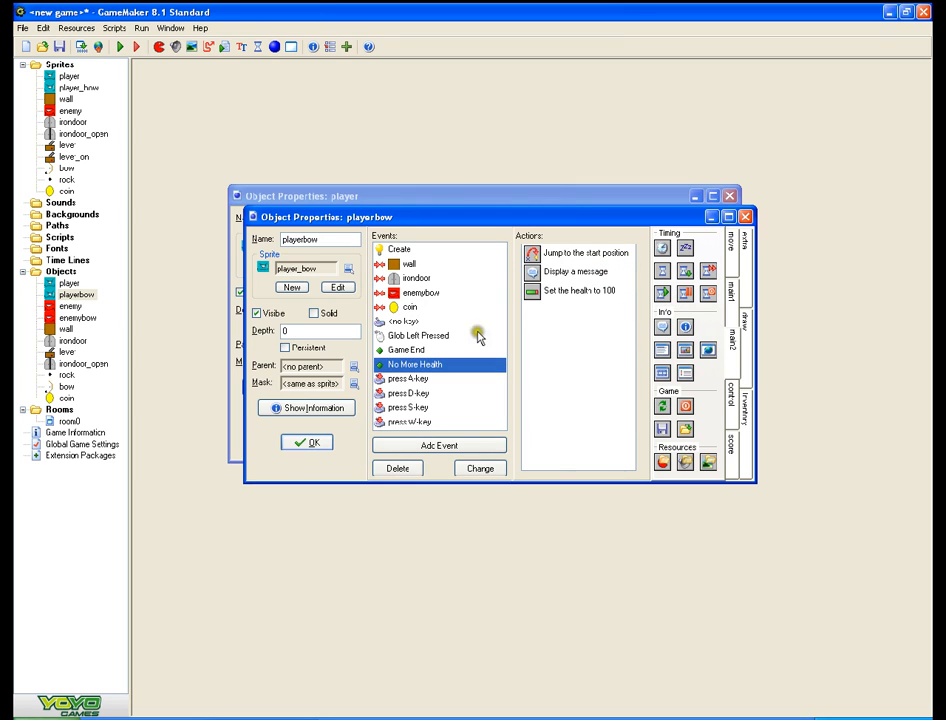
# - Paste the copied message action into the player's Game End event and remove that misplaced copy
pyautogui.click(236, 427)
pyautogui.rightClick(546, 283)
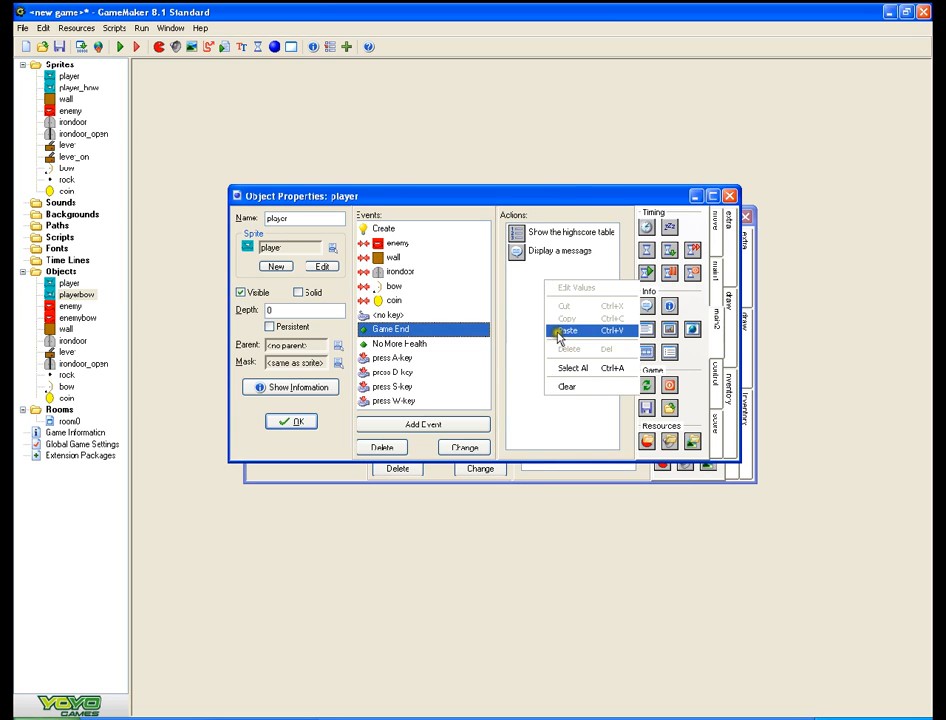
pyautogui.click(557, 331)
pyautogui.click(540, 271)
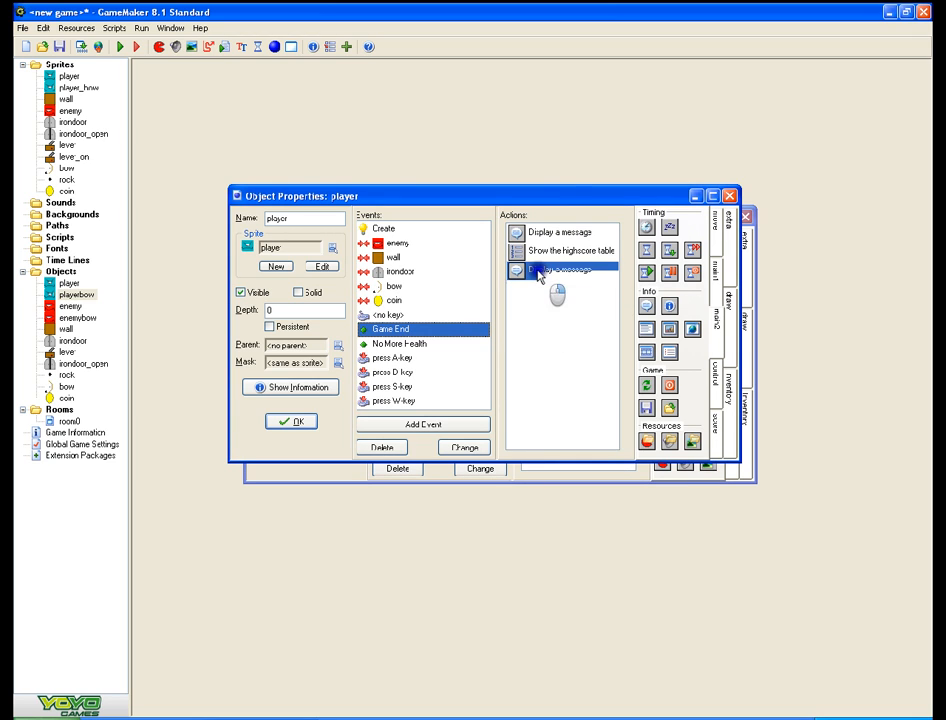
pyautogui.rightClick(540, 271)
pyautogui.click(556, 278)
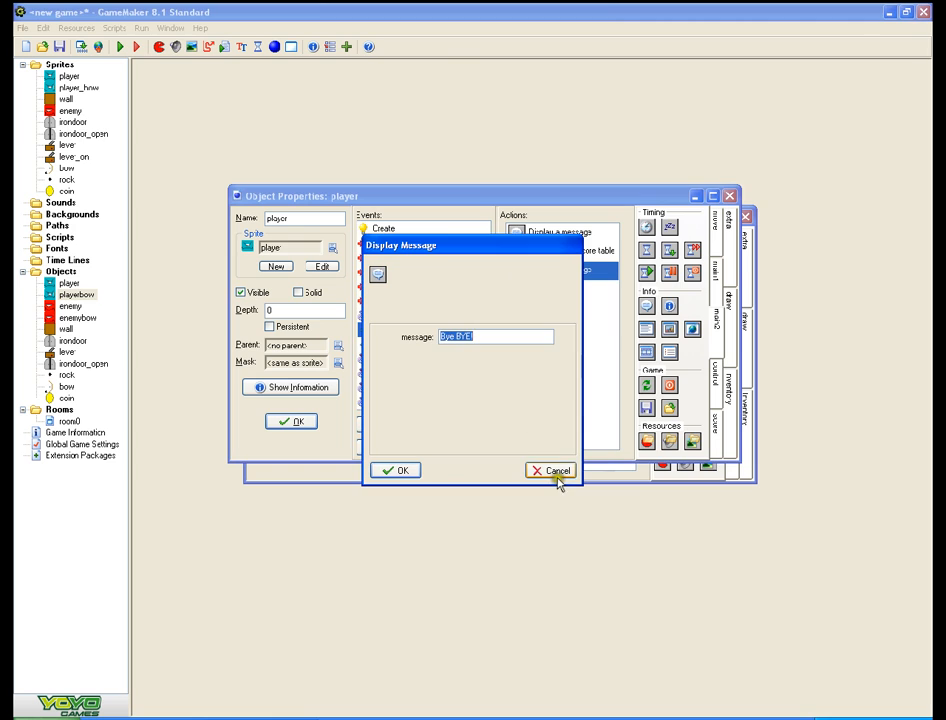
pyautogui.click(552, 470)
pyautogui.doubleClick(568, 234)
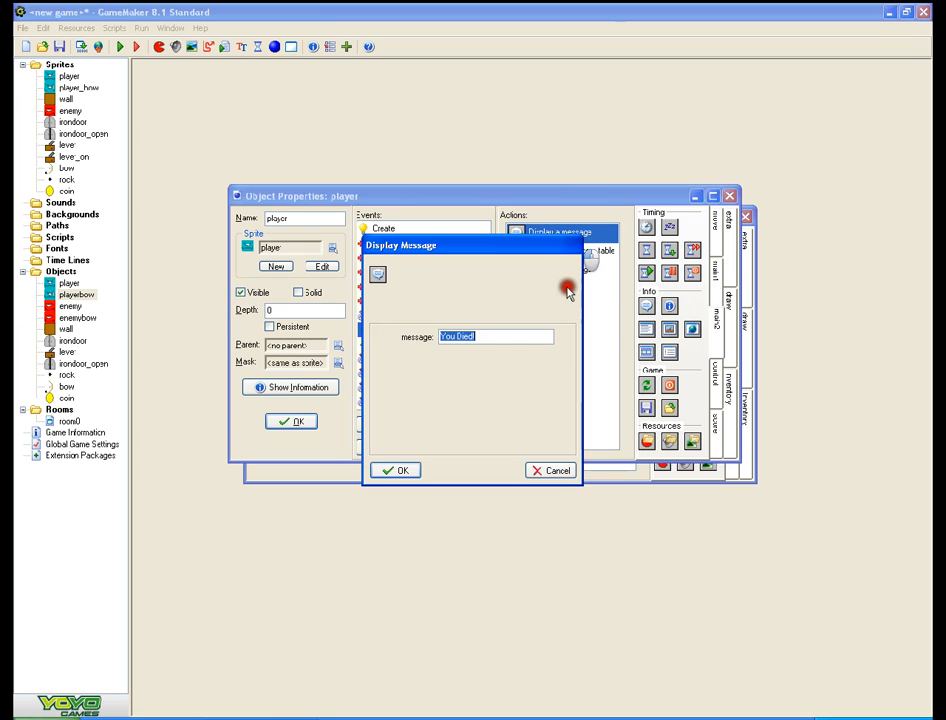
pyautogui.click(550, 470)
pyautogui.rightClick(560, 232)
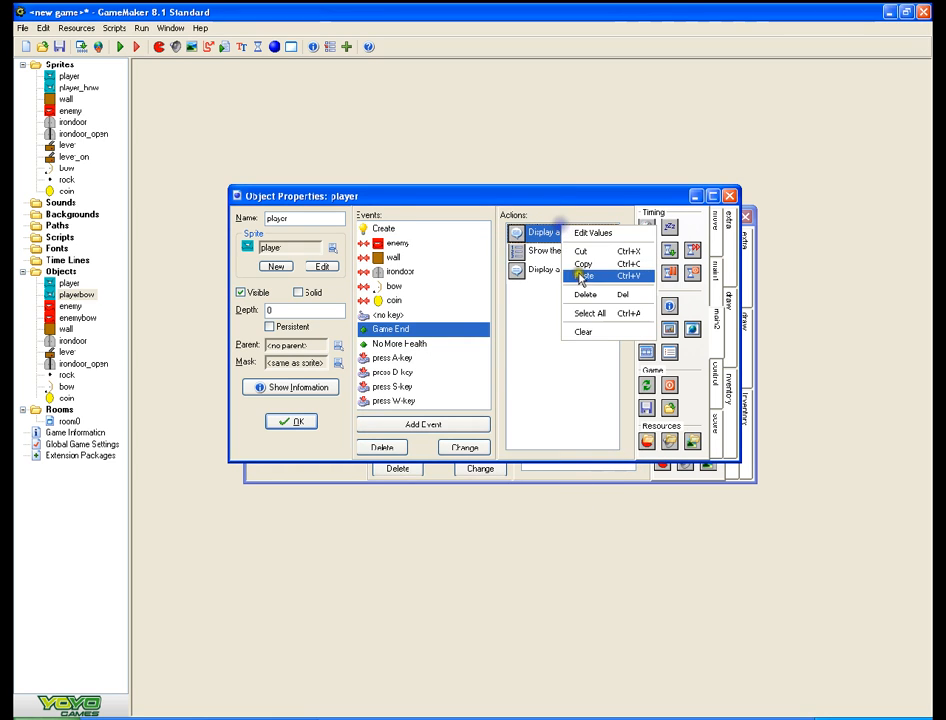
pyautogui.click(590, 294)
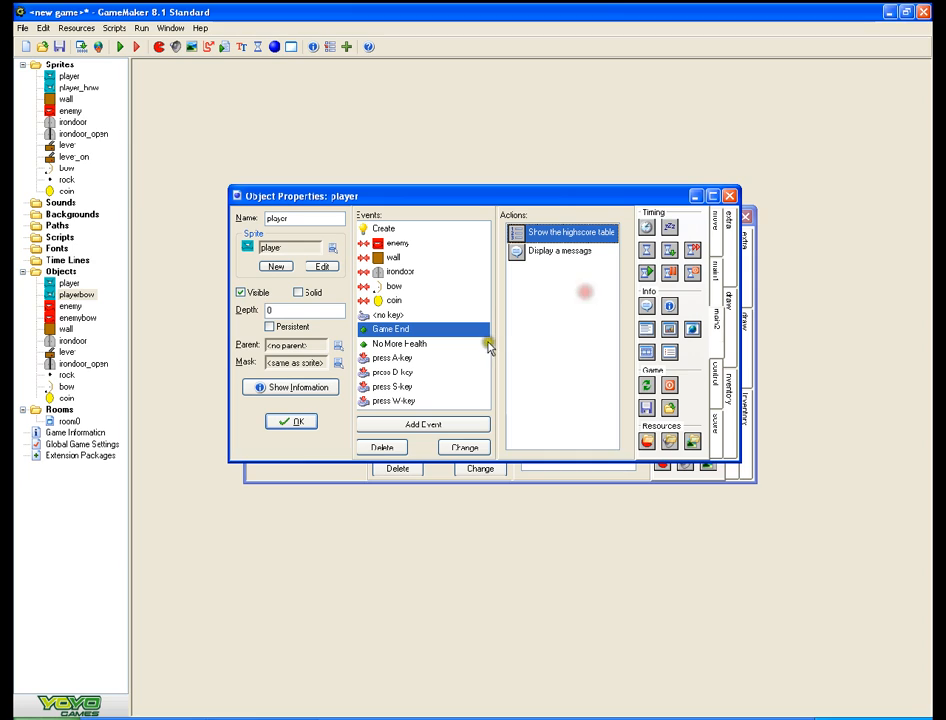
# - Paste the "You Died!" message into the player's No More Health event between the jump and set health actions, and save both objects
pyautogui.click(399, 346)
pyautogui.rightClick(570, 323)
pyautogui.click(585, 375)
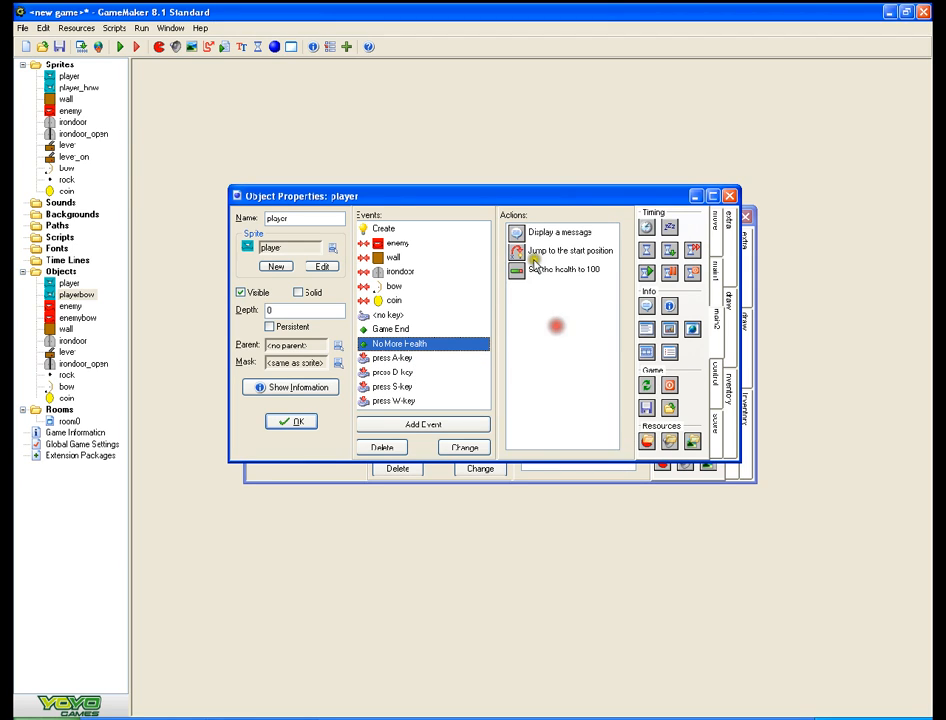
pyautogui.moveTo(527, 251)
pyautogui.mouseDown()
pyautogui.moveTo(528, 222)
pyautogui.moveTo(553, 241)
pyautogui.moveTo(545, 320)
pyautogui.mouseUp()
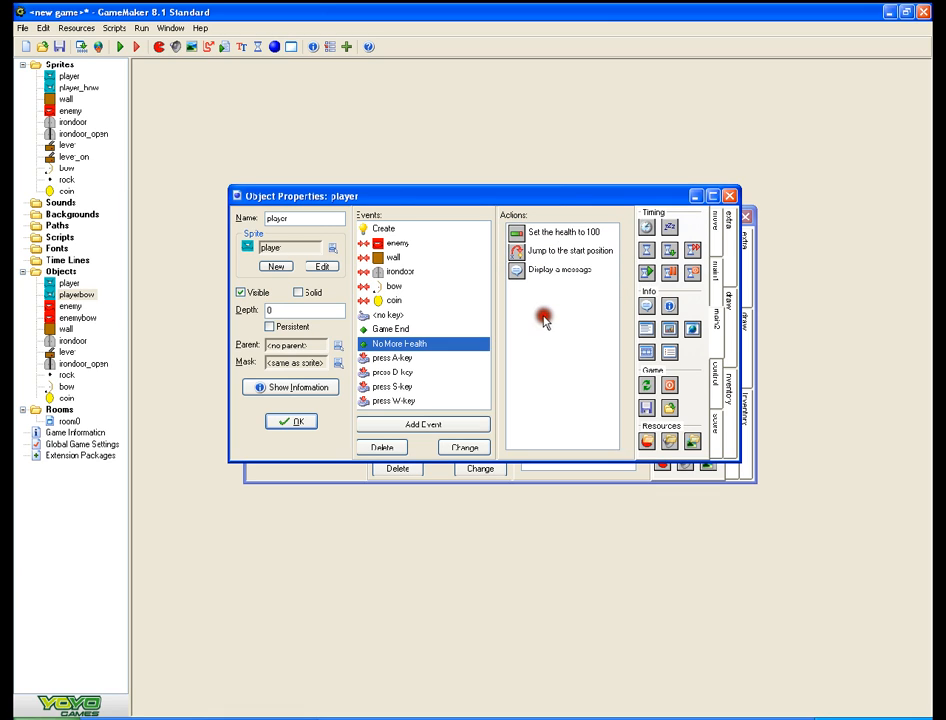
pyautogui.click(545, 257)
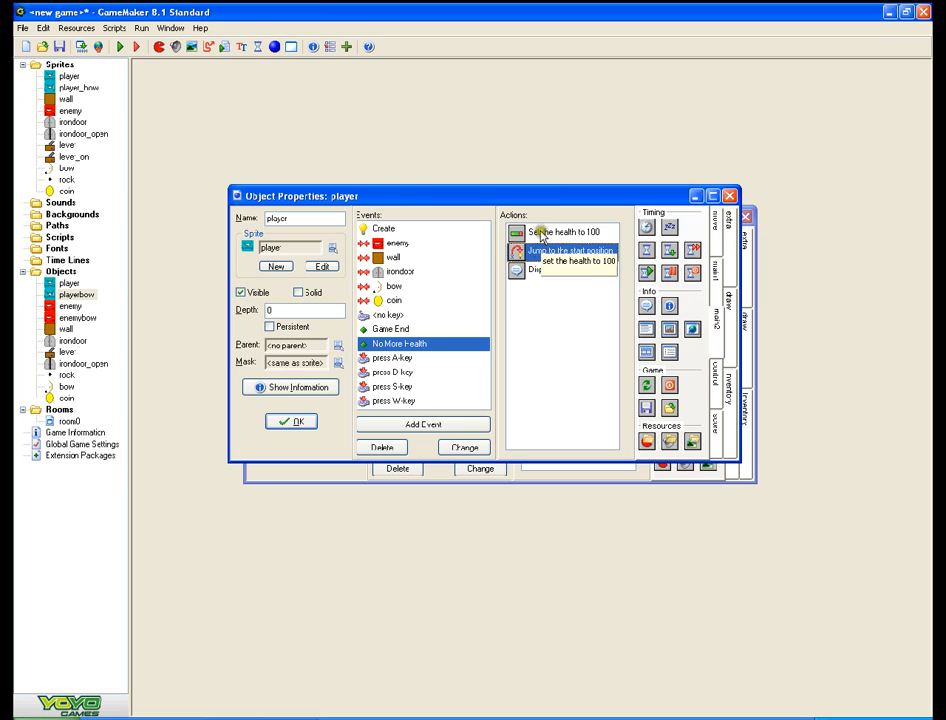
pyautogui.moveTo(542, 236)
pyautogui.mouseDown()
pyautogui.moveTo(559, 281)
pyautogui.moveTo(545, 320)
pyautogui.mouseUp()
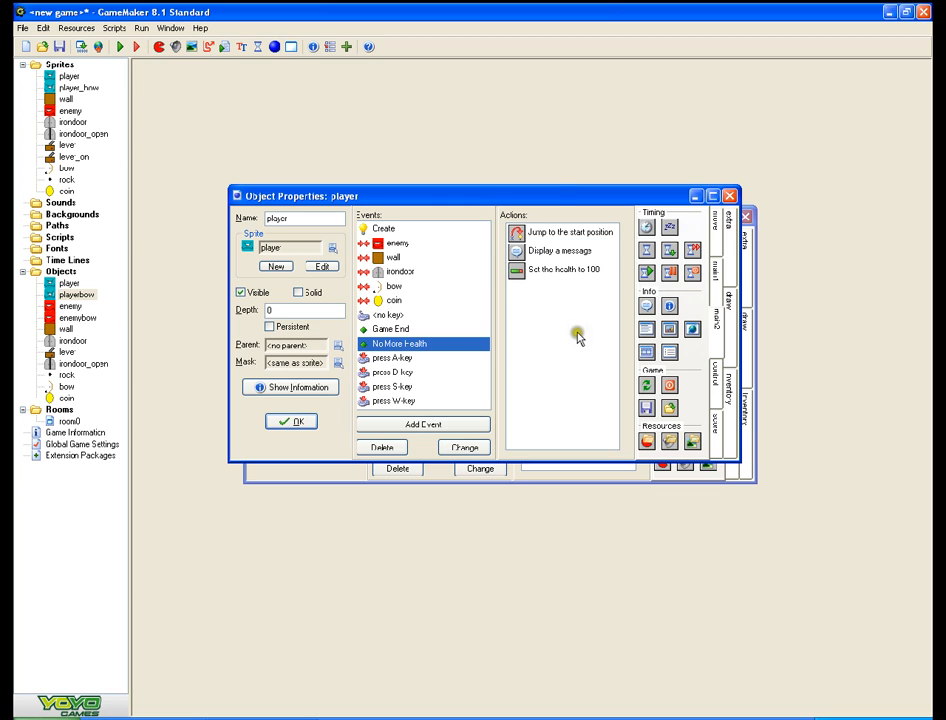
pyautogui.click(288, 423)
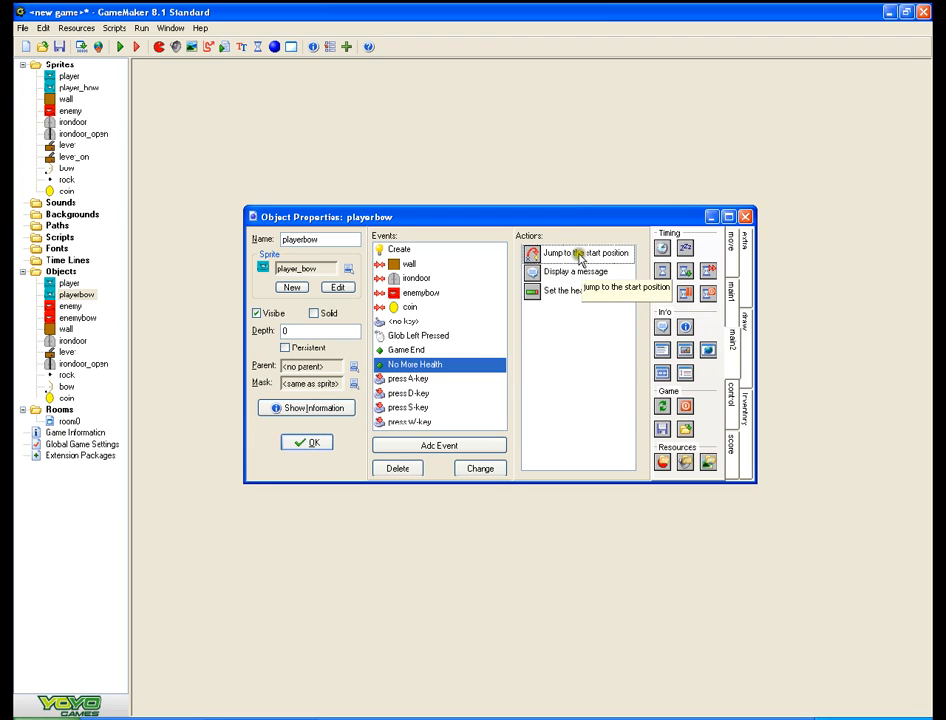
pyautogui.click(309, 446)
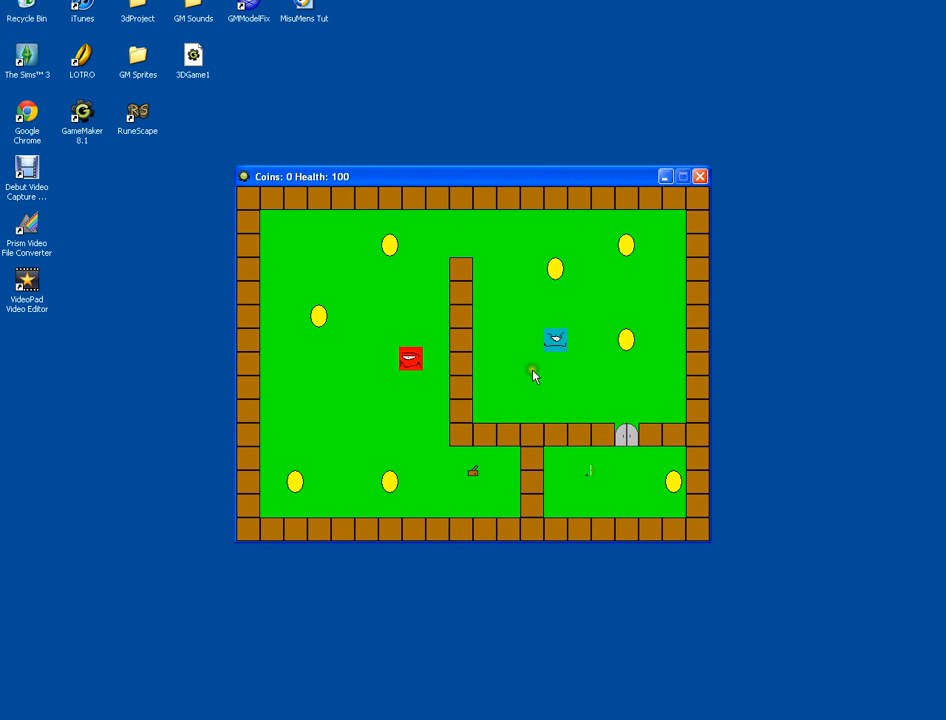
# - Test the game by moving the blue player through the upper-right chamber to collect its three coins
pyautogui.press('Up')
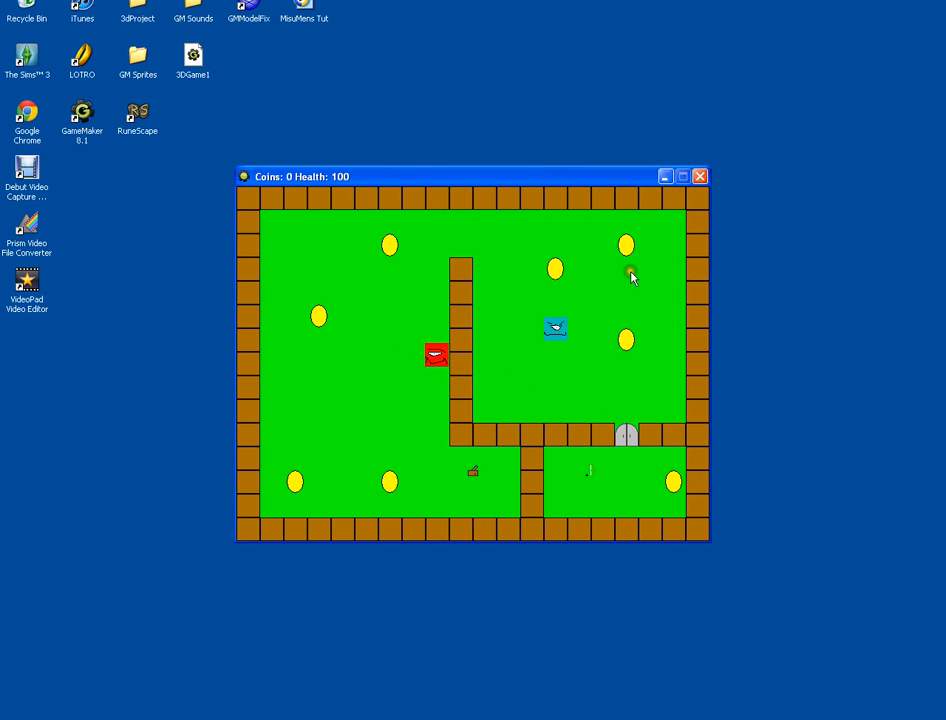
pyautogui.press('Right')
pyautogui.press('Up')
pyautogui.press('Right')
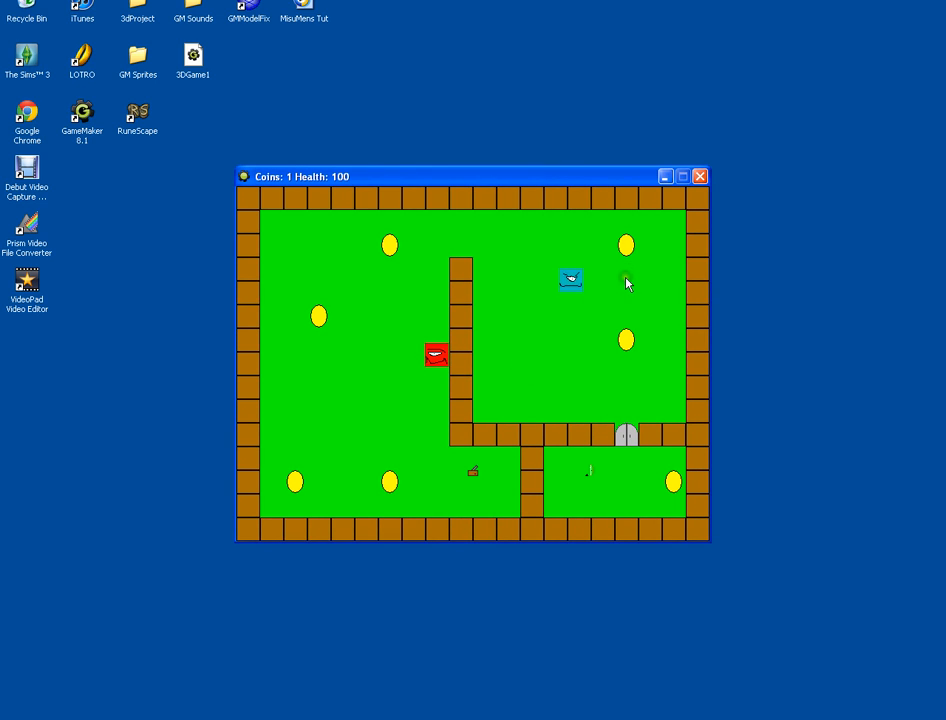
pyautogui.press('Up')
pyautogui.press('Right')
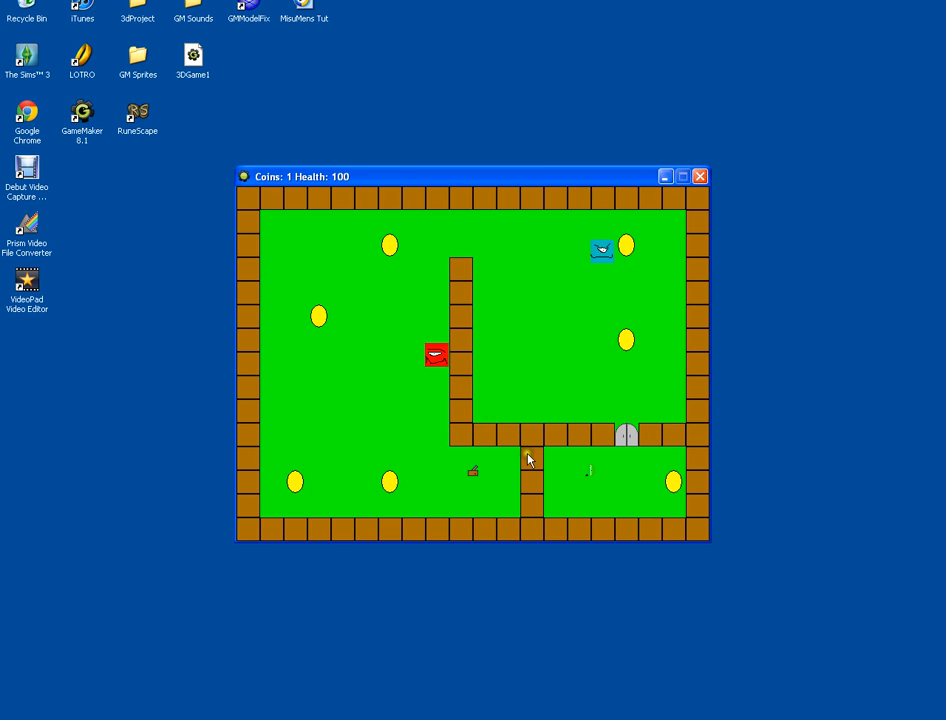
pyautogui.press('Down')
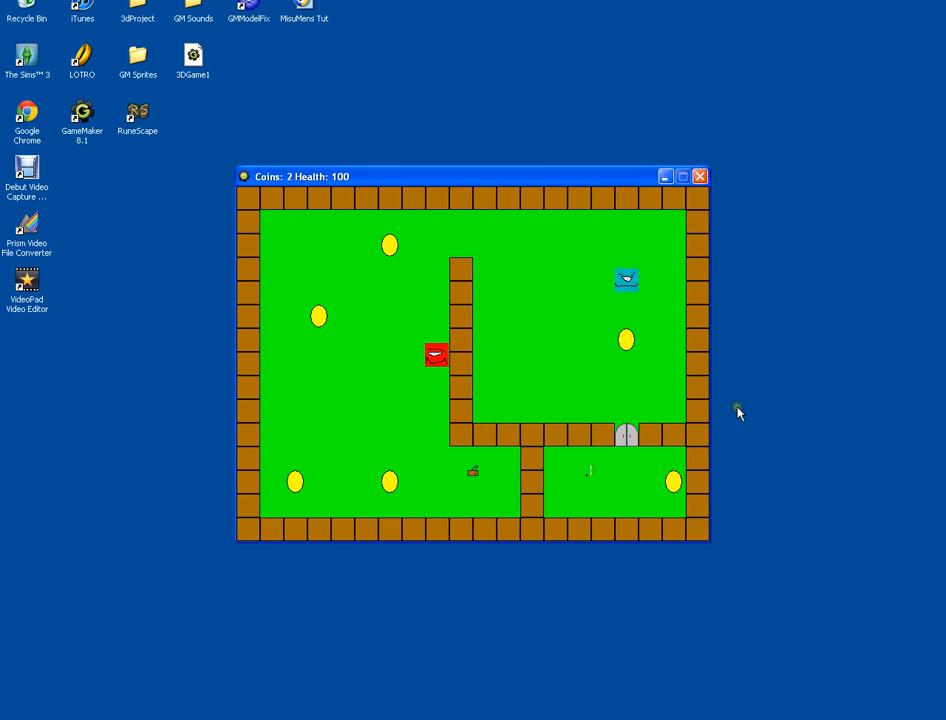
pyautogui.press('Left')
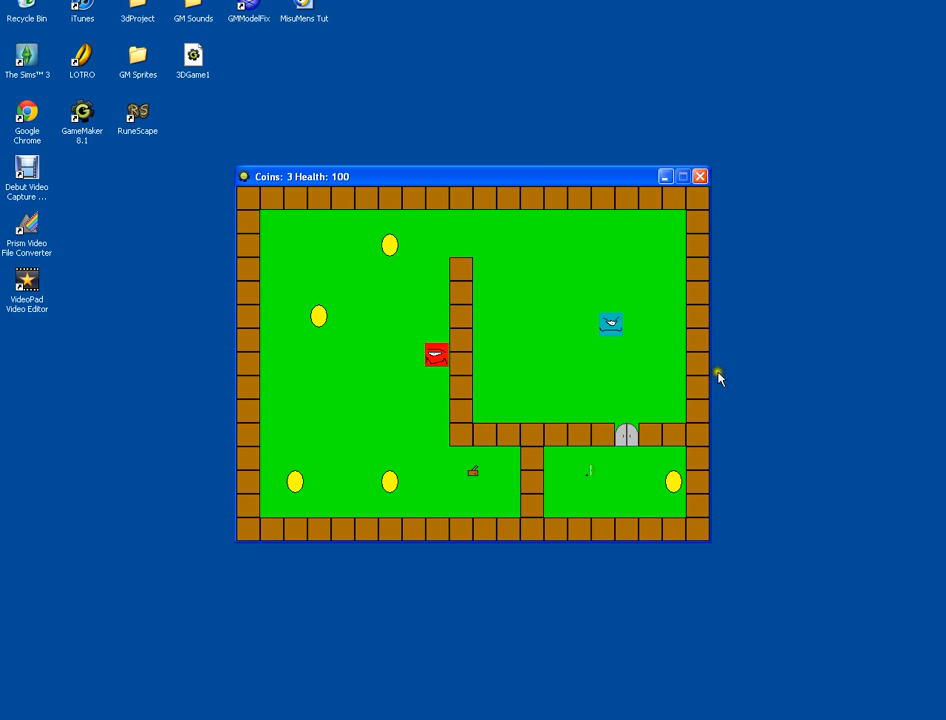
# - Move the player around the upper end of the inner wall and collect the two coins in the room's upper-left area
pyautogui.press('Up')
pyautogui.press('Up')
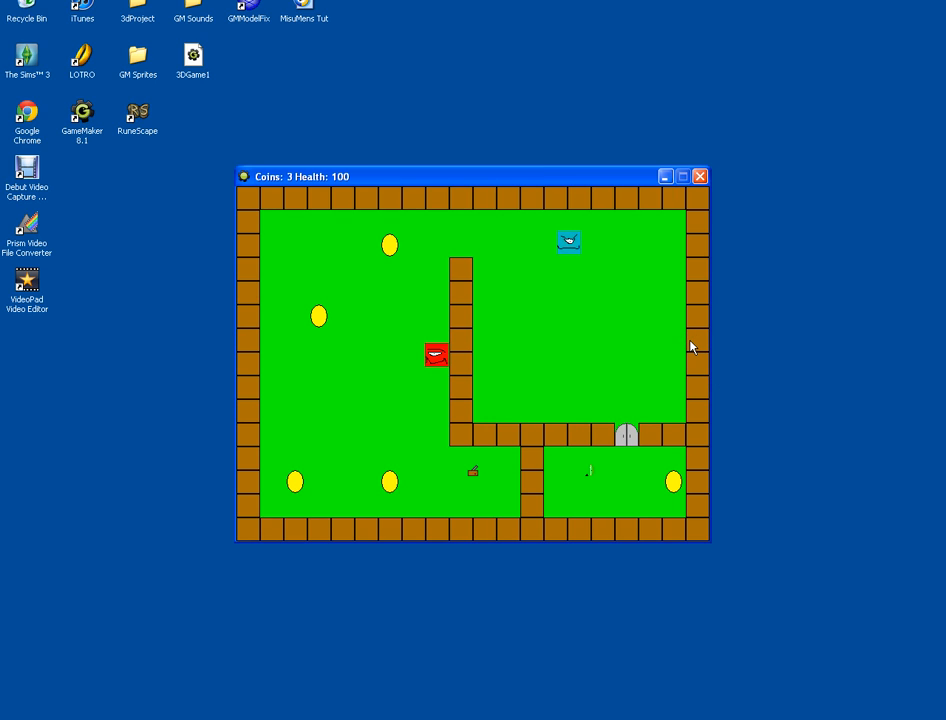
pyautogui.press('Left')
pyautogui.press('Left')
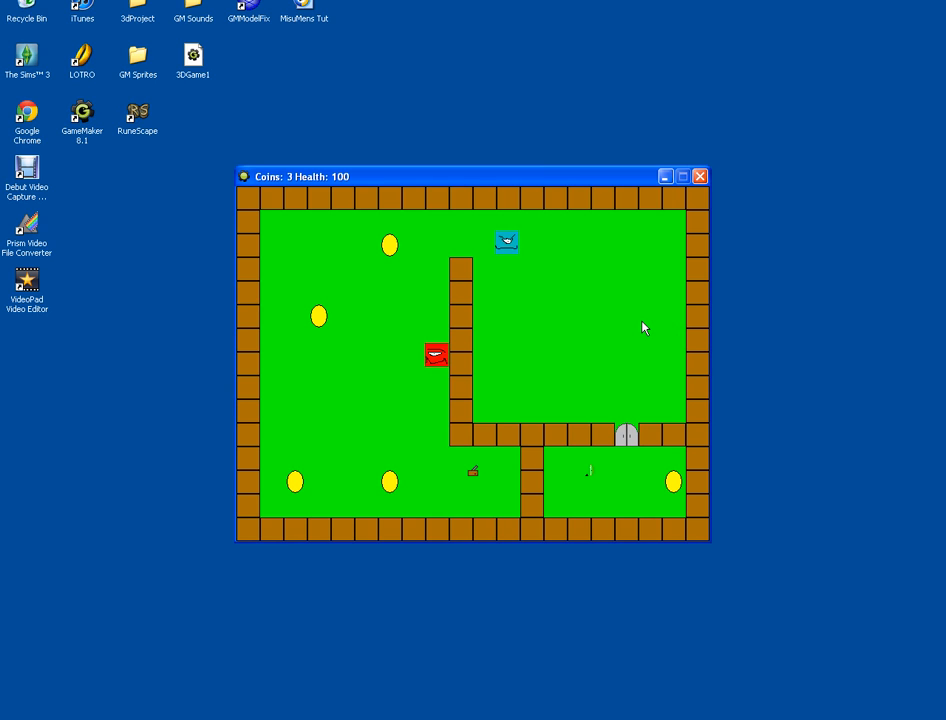
pyautogui.press('Left')
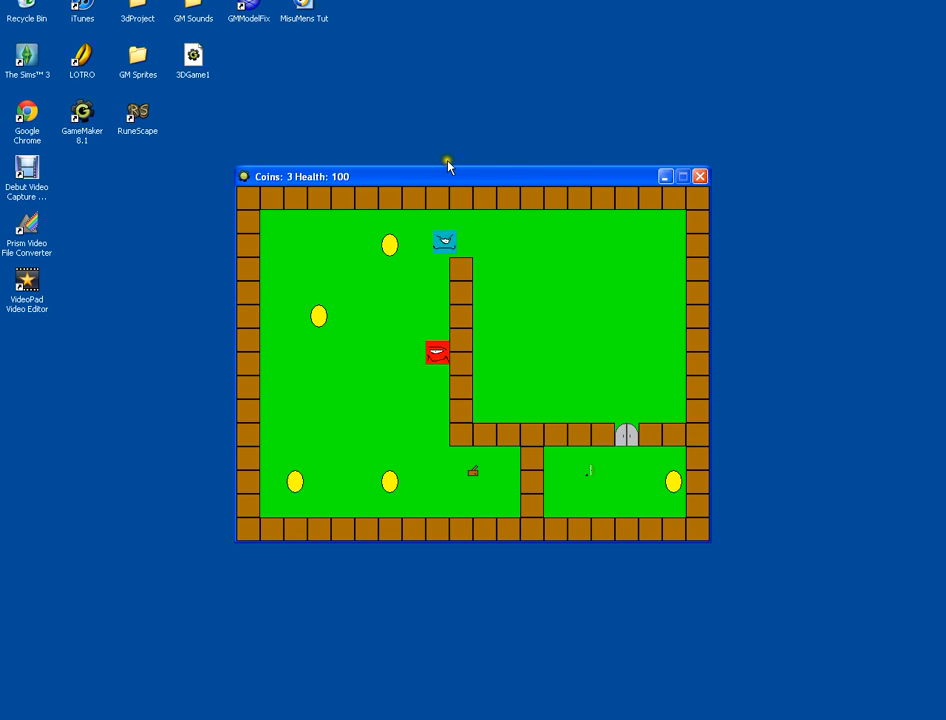
pyautogui.press('Left')
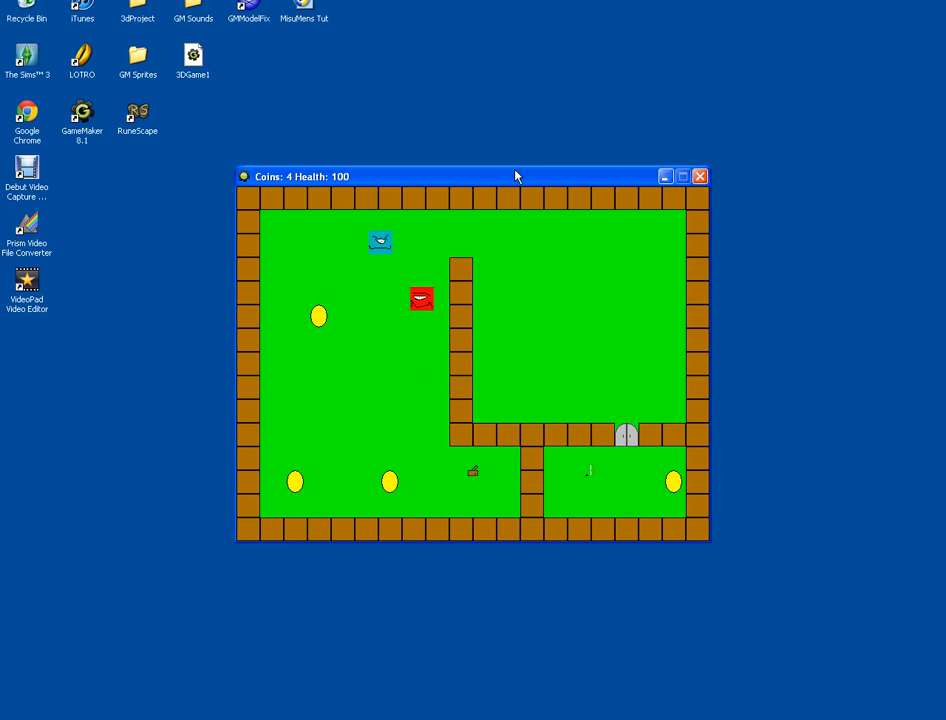
pyautogui.press('Left')
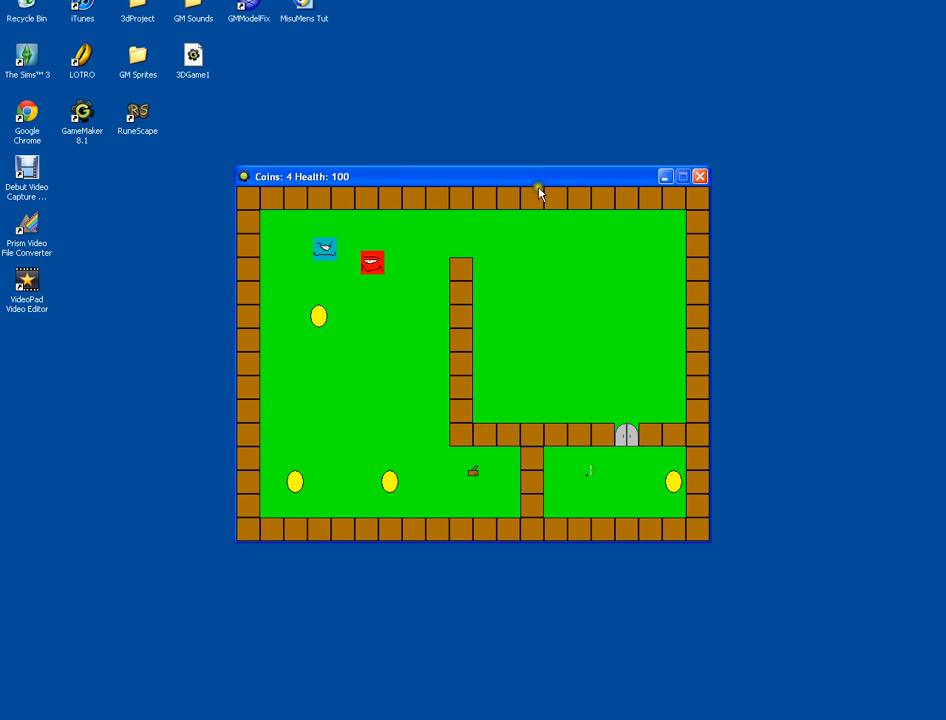
pyautogui.press('Down')
pyautogui.press('Left')
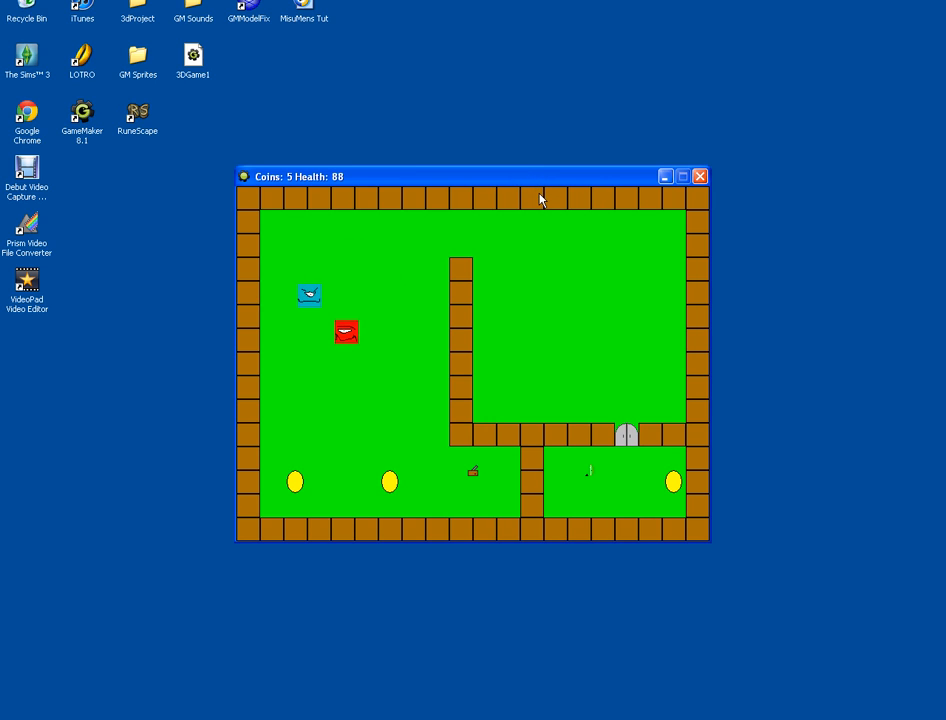
# - Lead the player down along the outer wall, collect the two coins in the lower-left area and reach the lever
pyautogui.press('Down')
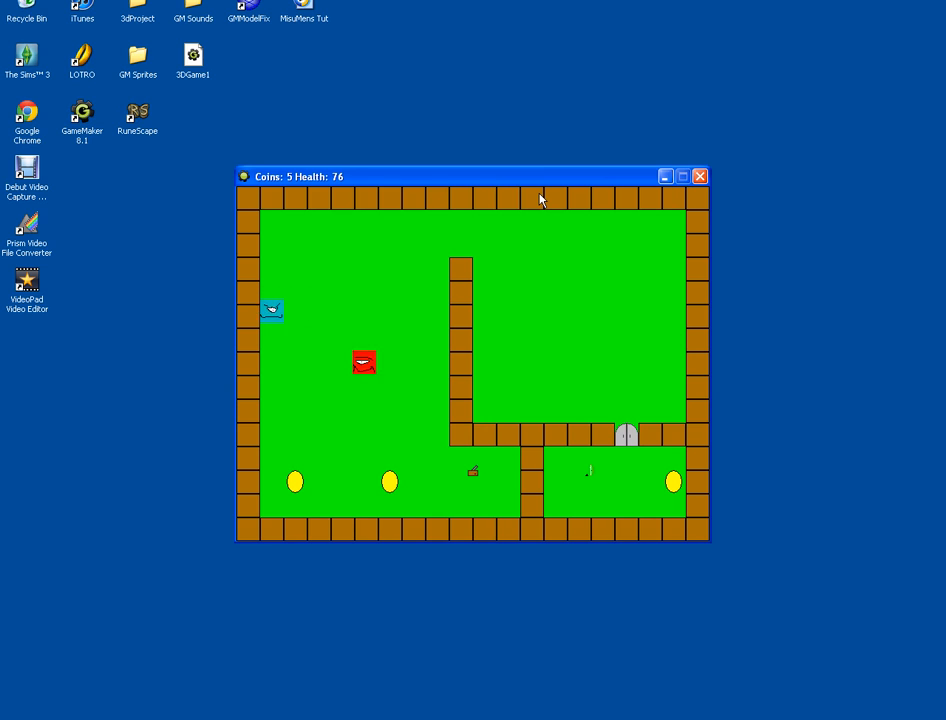
pyautogui.press('Down')
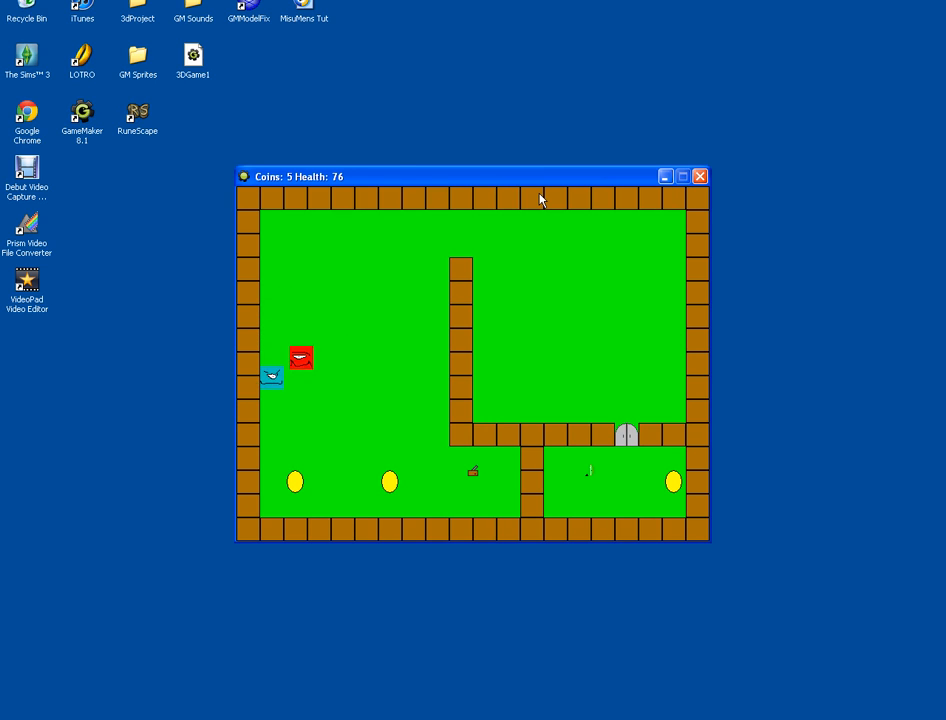
pyautogui.press('Down')
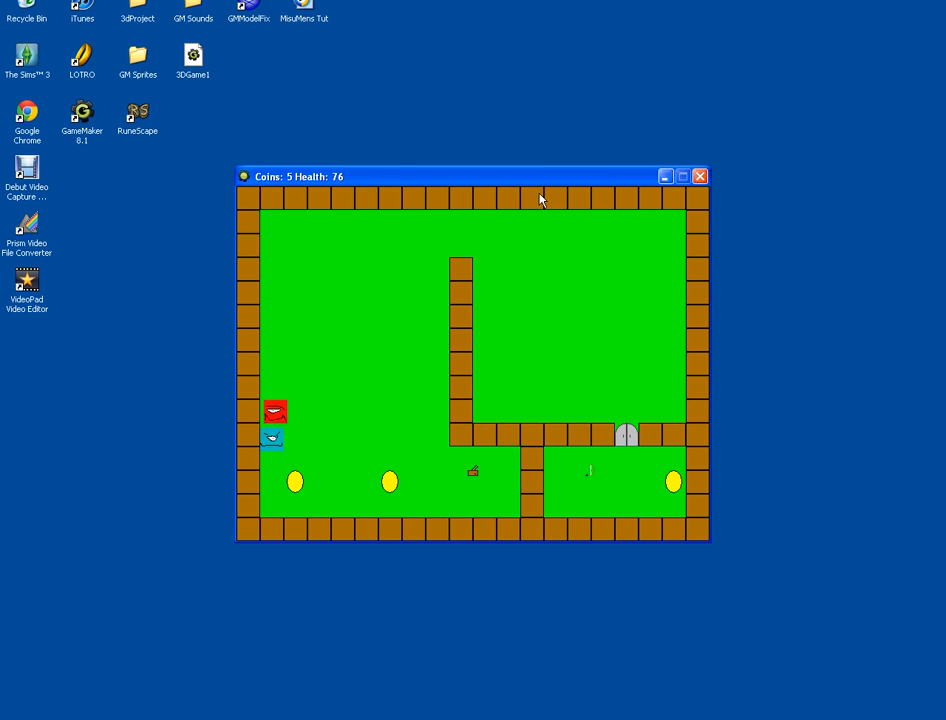
pyautogui.press('Right')
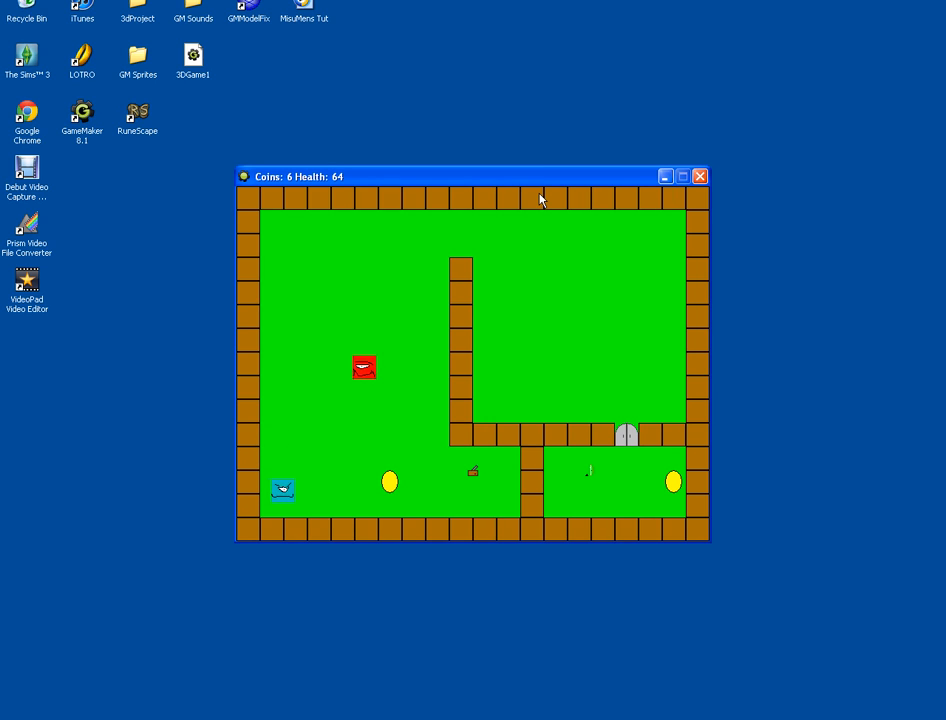
pyautogui.press('Right')
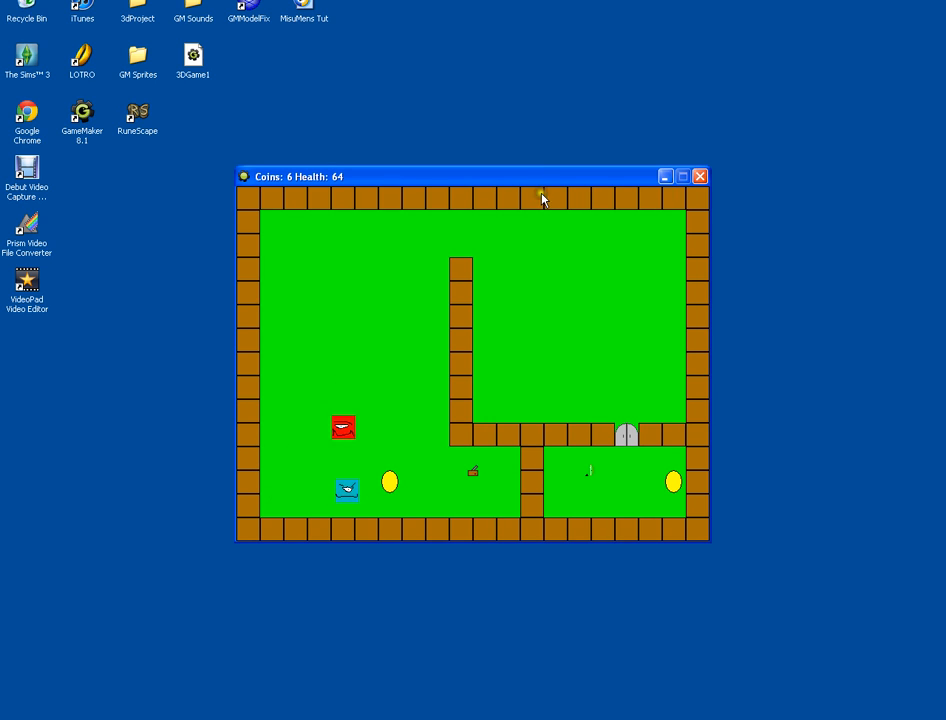
pyautogui.press('Right')
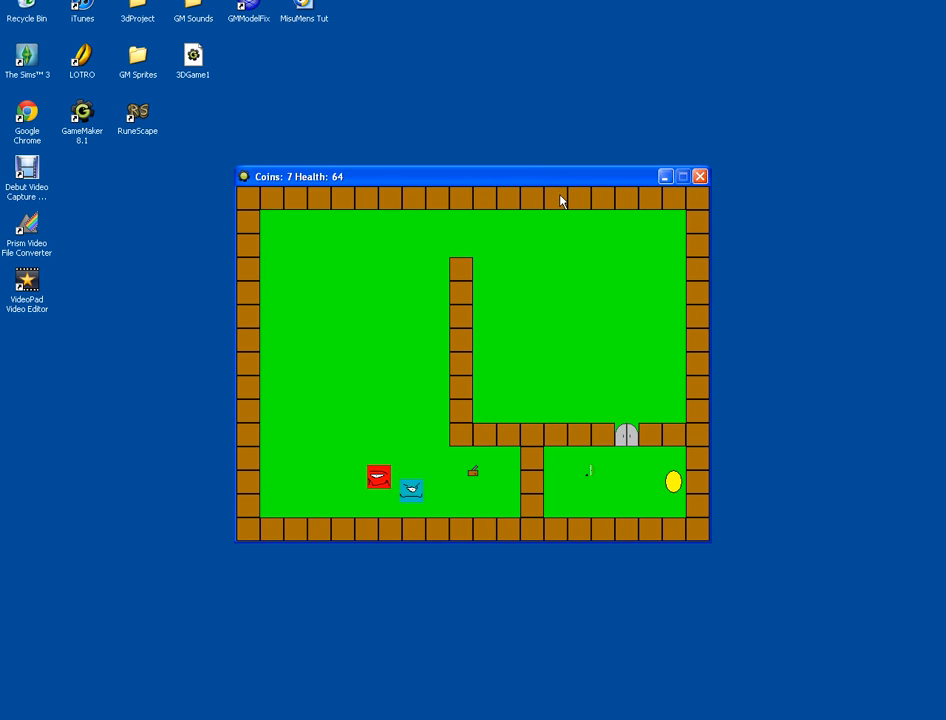
pyautogui.press('Right')
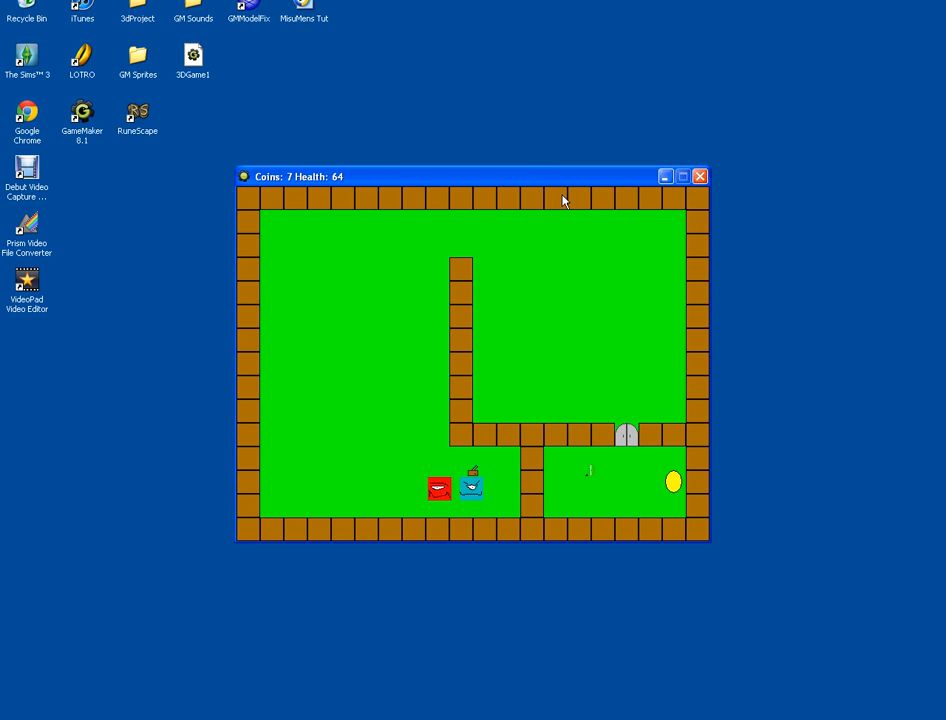
pyautogui.press('Up')
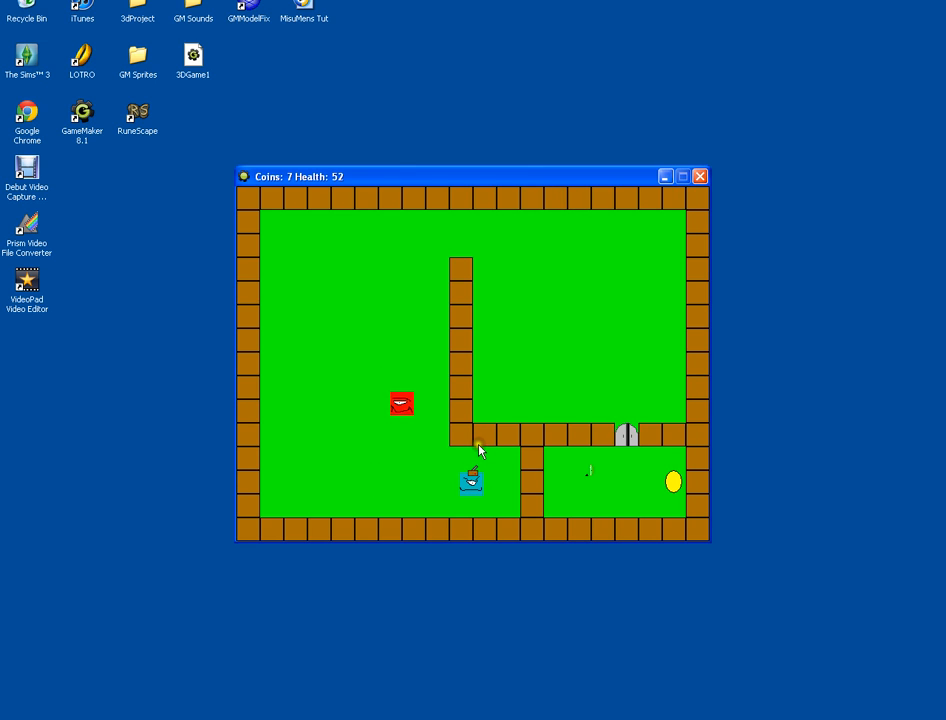
# - Let the red enemy hit the player until its health runs out, and dismiss the "You Died!" message
pyautogui.press('Left')
pyautogui.press('Down')
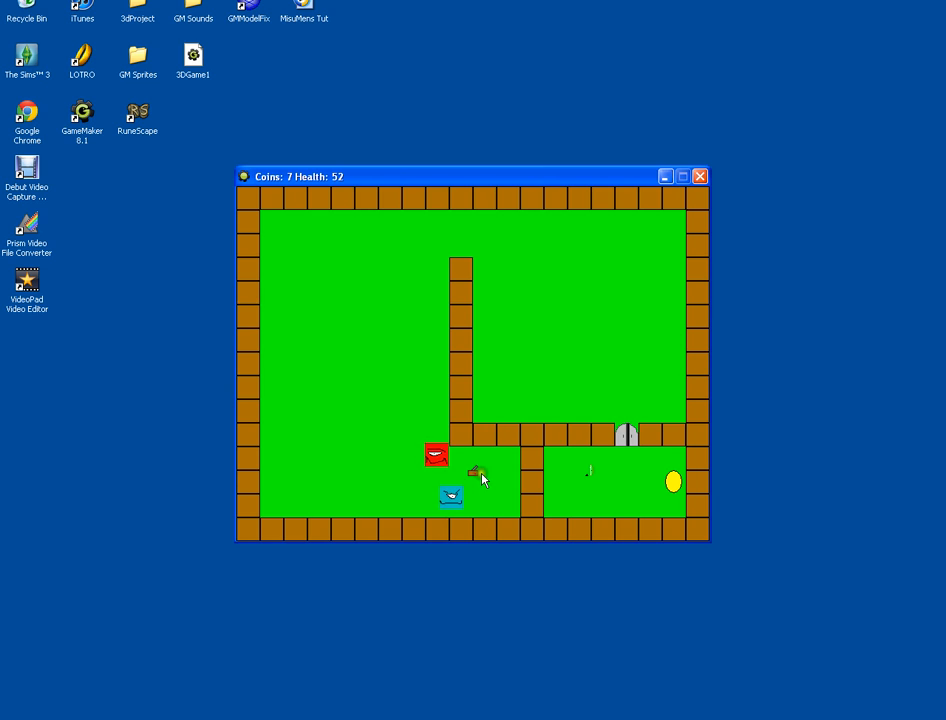
pyautogui.press('Left')
pyautogui.press('Left')
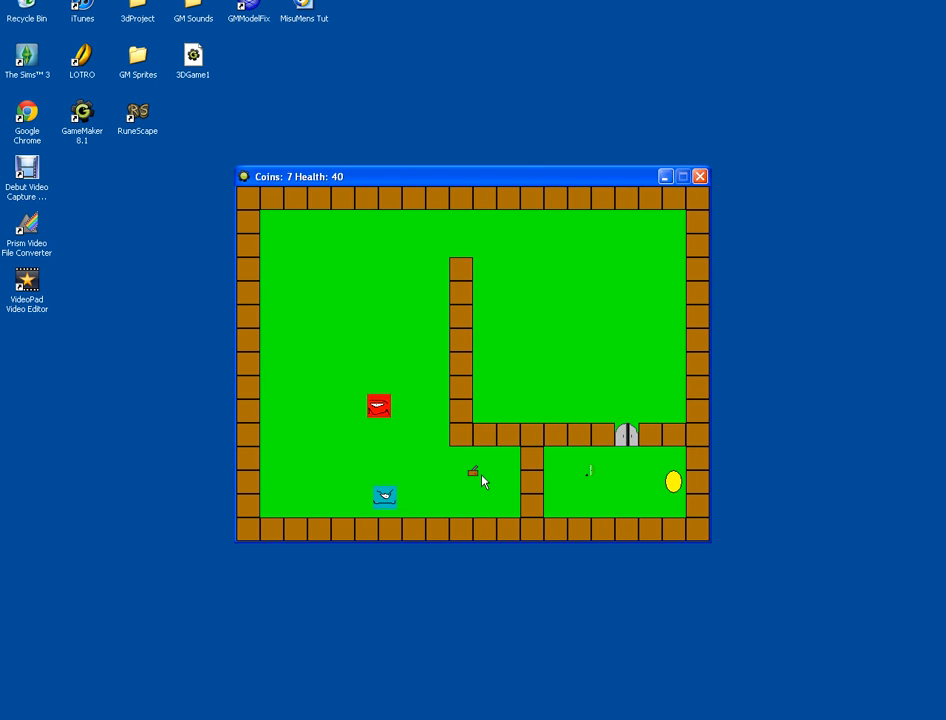
pyautogui.press('Left')
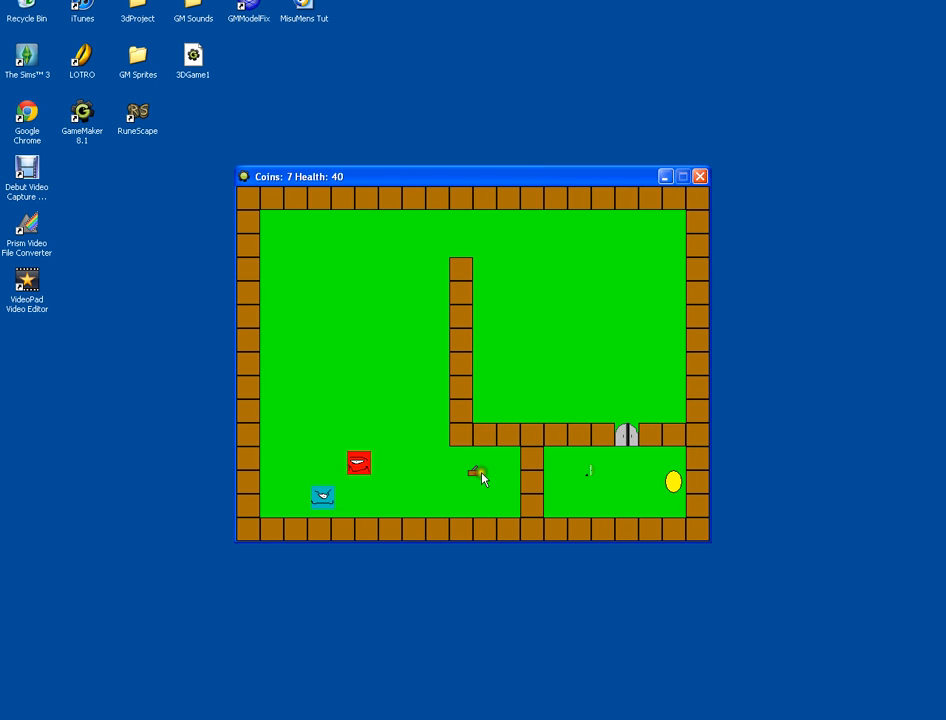
pyautogui.press('Up')
pyautogui.press('Up')
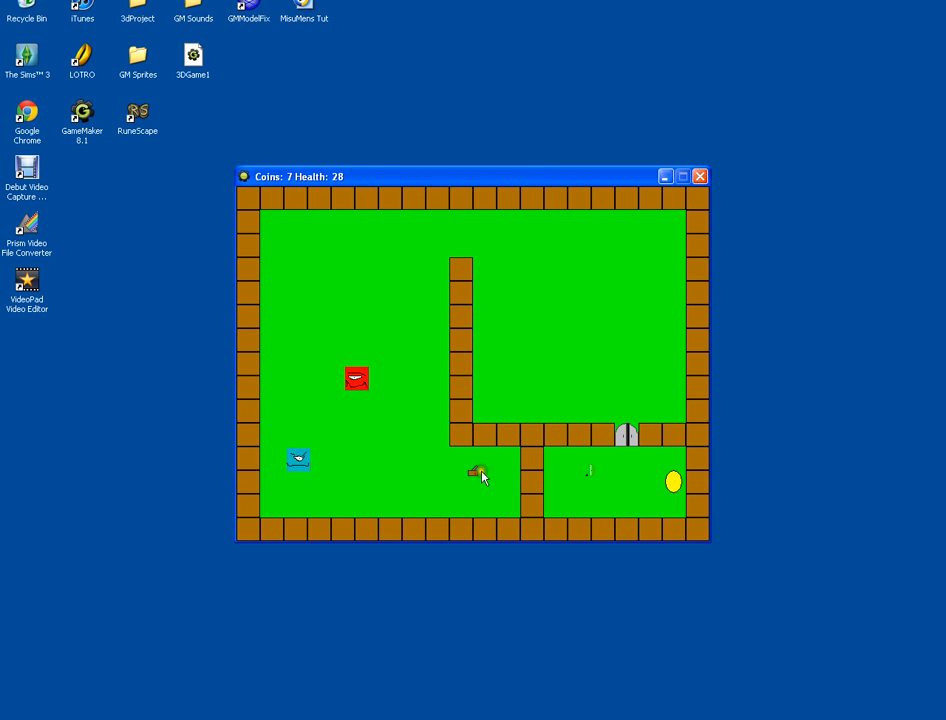
pyautogui.press('Up')
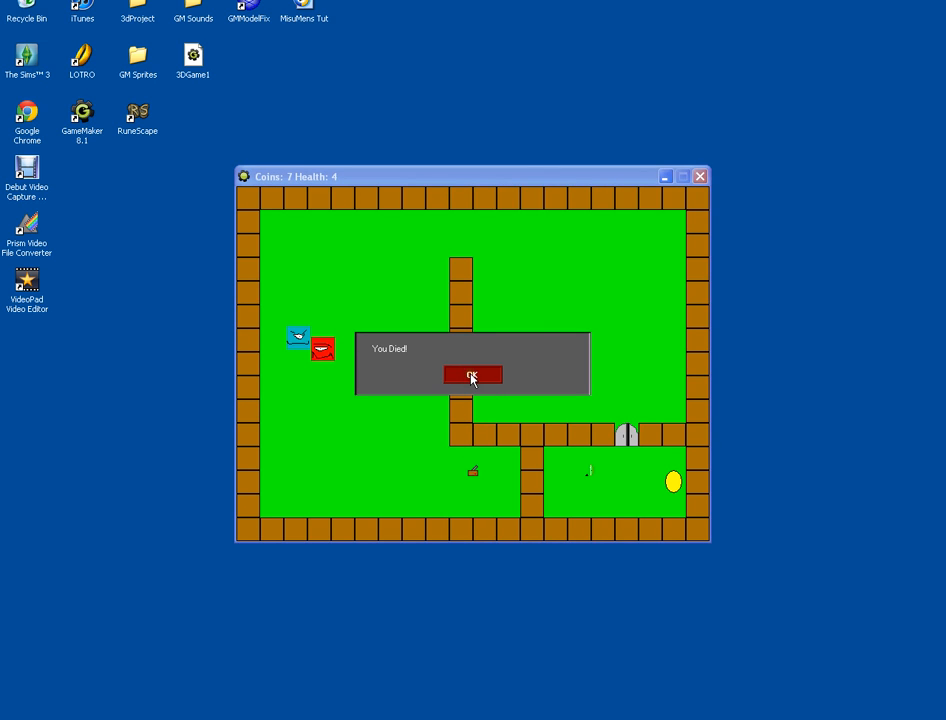
pyautogui.click(471, 376)
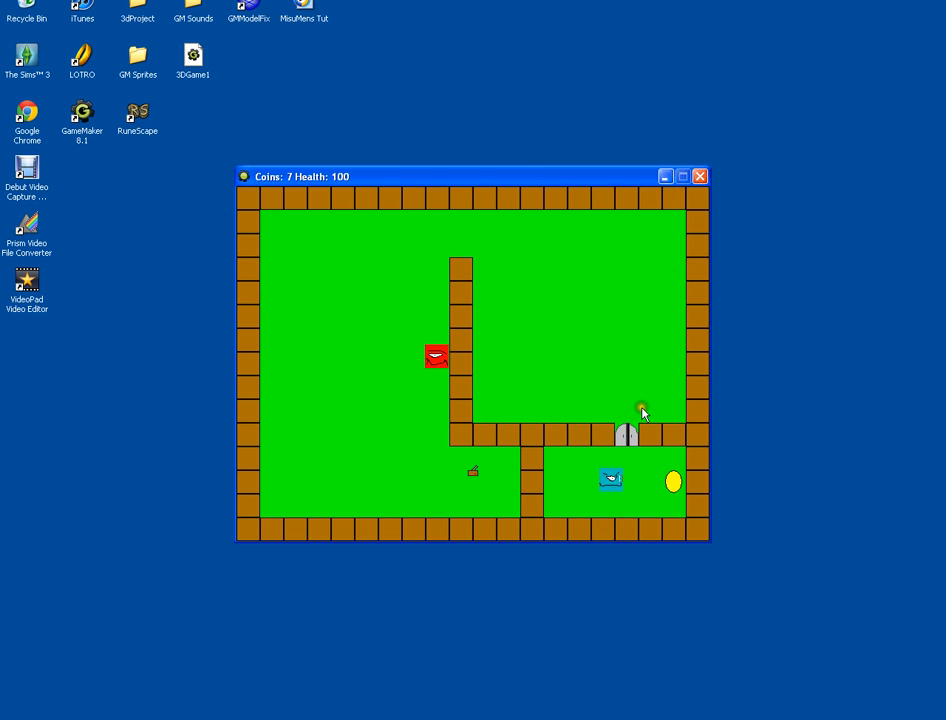
# - Collect the last coin in the lower-right chamber and move the bow-carrying player up through the opened door
pyautogui.press('Right')
pyautogui.press('Left')
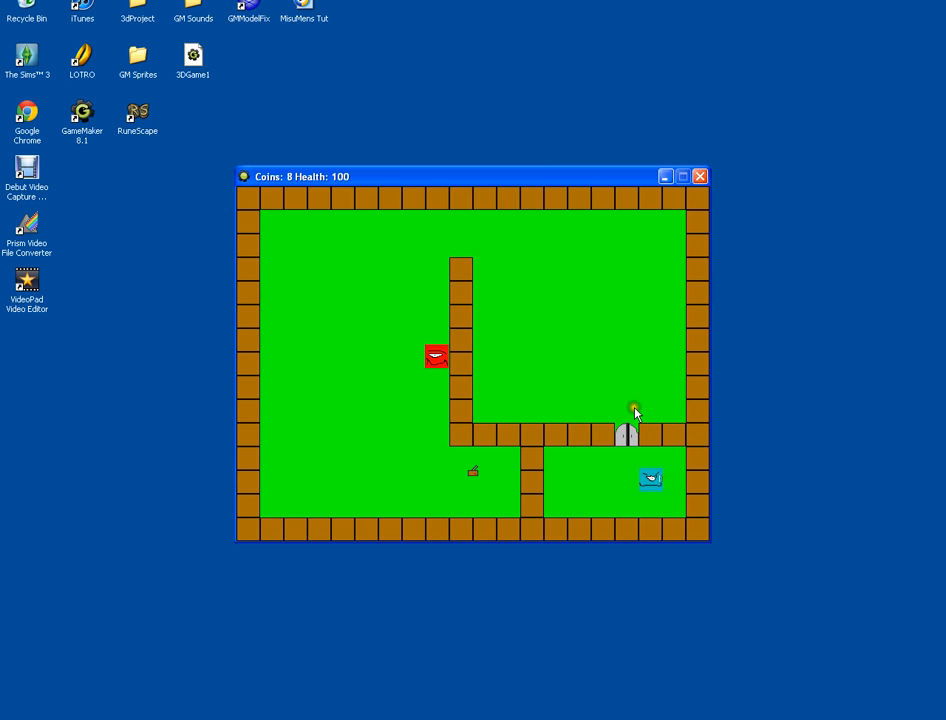
pyautogui.press('Up')
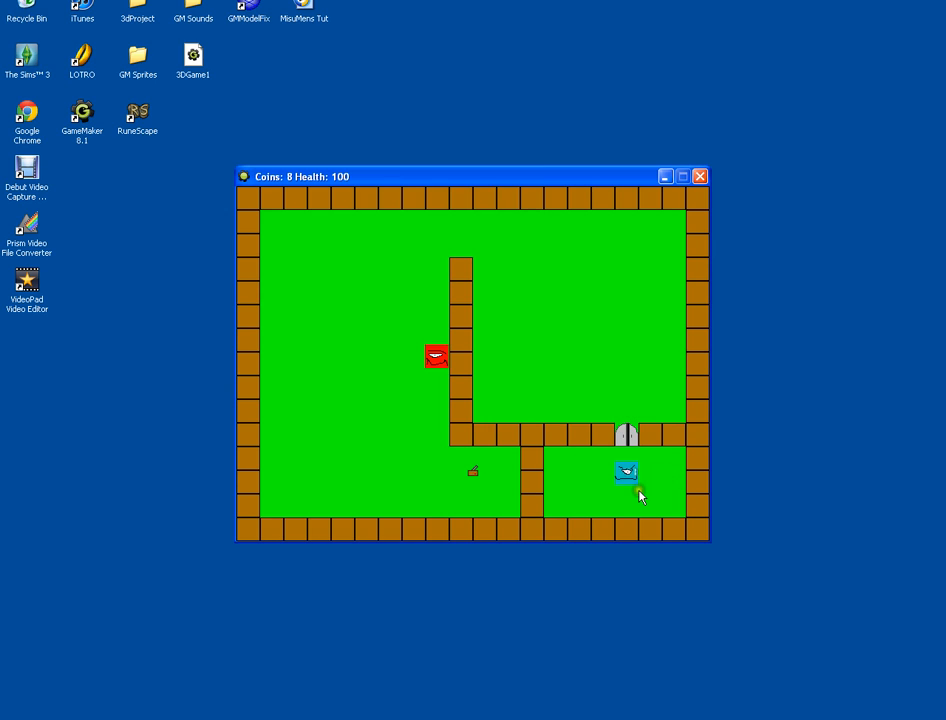
pyautogui.press('Up')
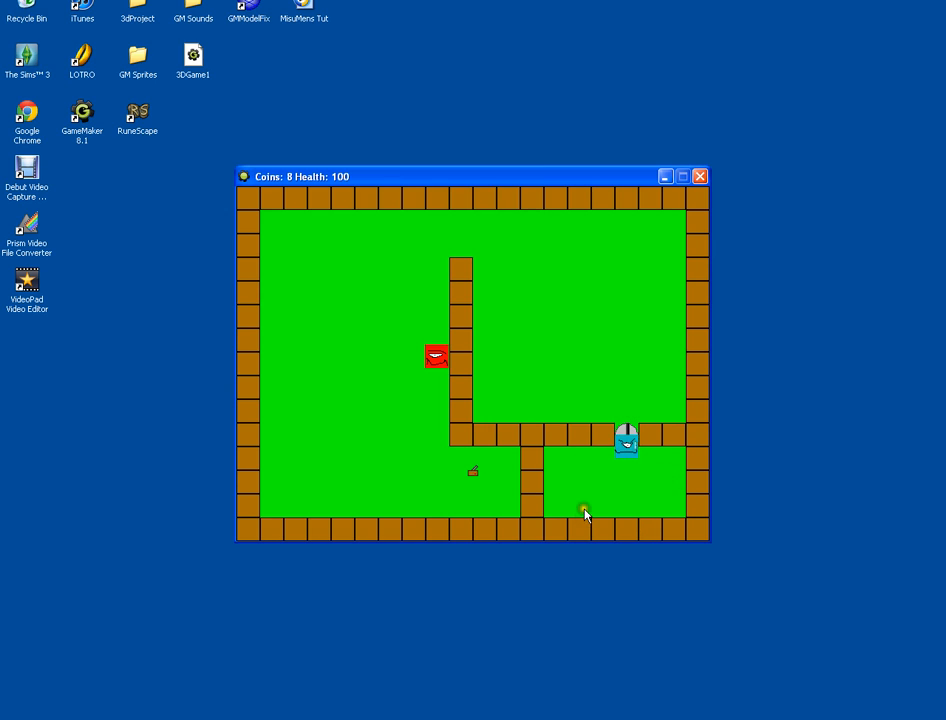
pyautogui.press('Up')
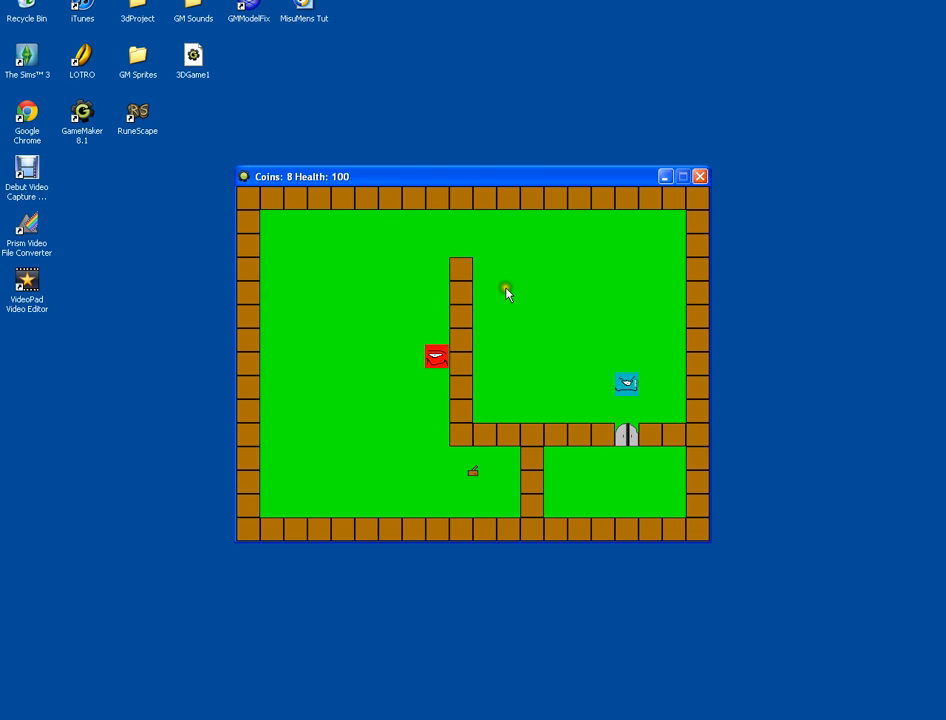
# - Move the bow-carrying player up from the door and around the upper end of the inner wall toward the red enemy
pyautogui.press('Up')
pyautogui.press('Left')
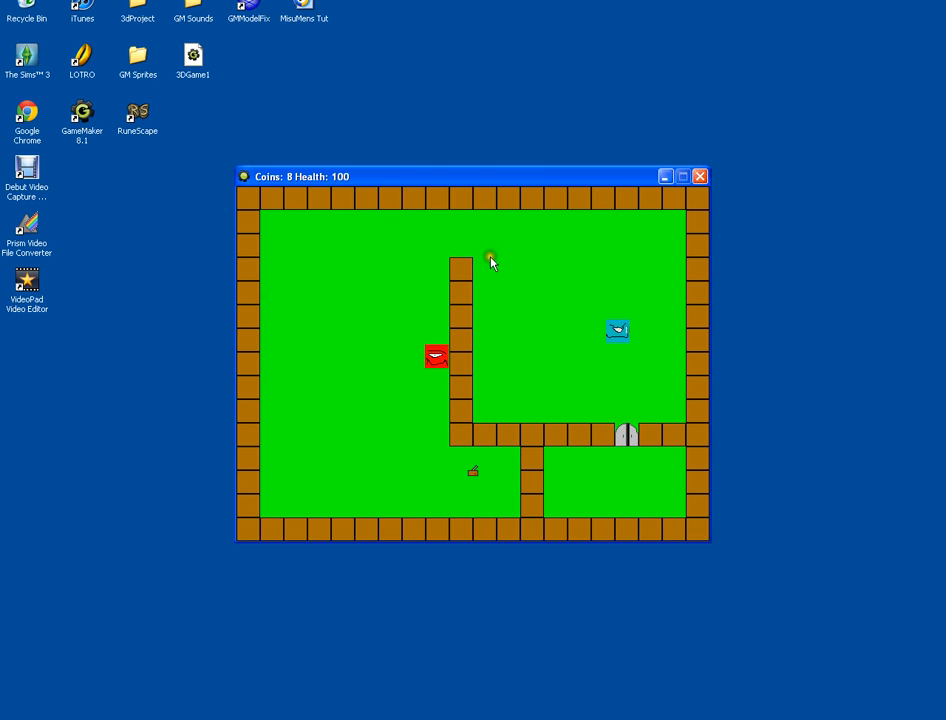
pyautogui.press('Up')
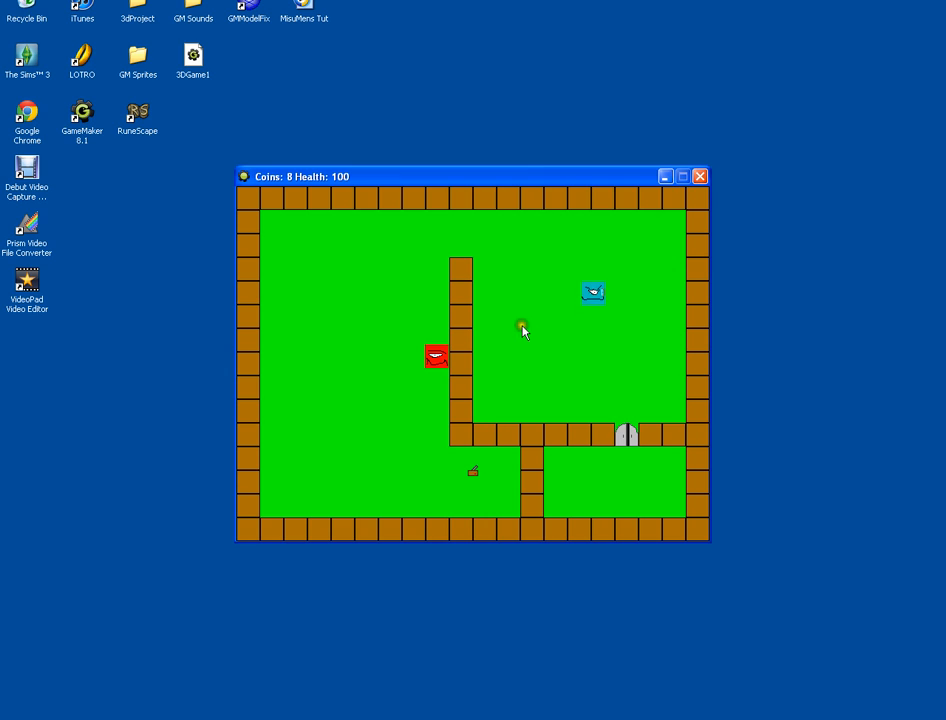
pyautogui.press('Left')
pyautogui.press('Up')
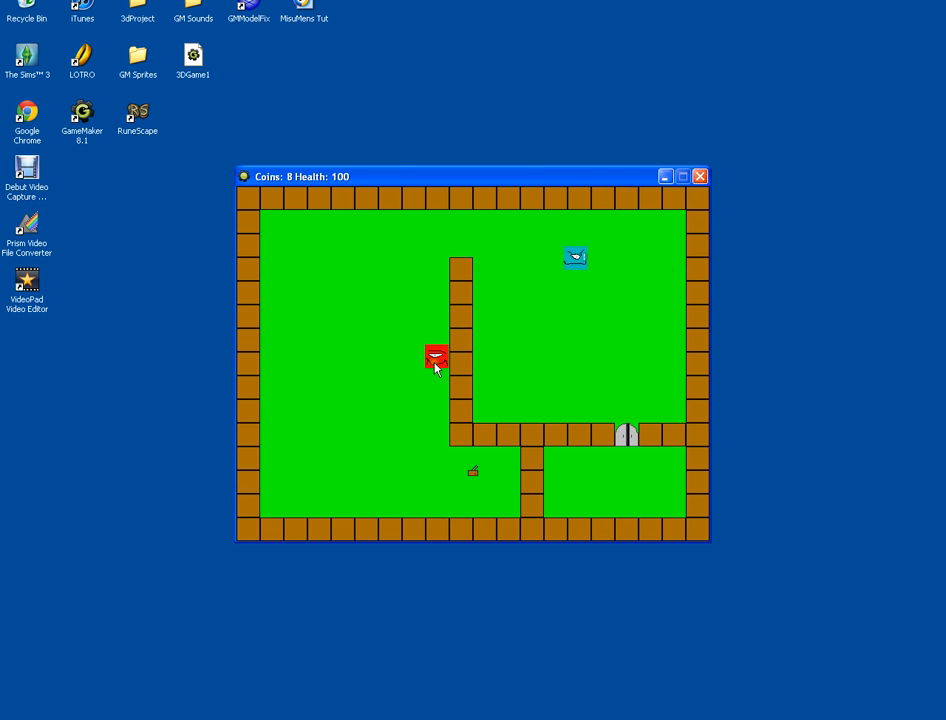
pyautogui.press('Left')
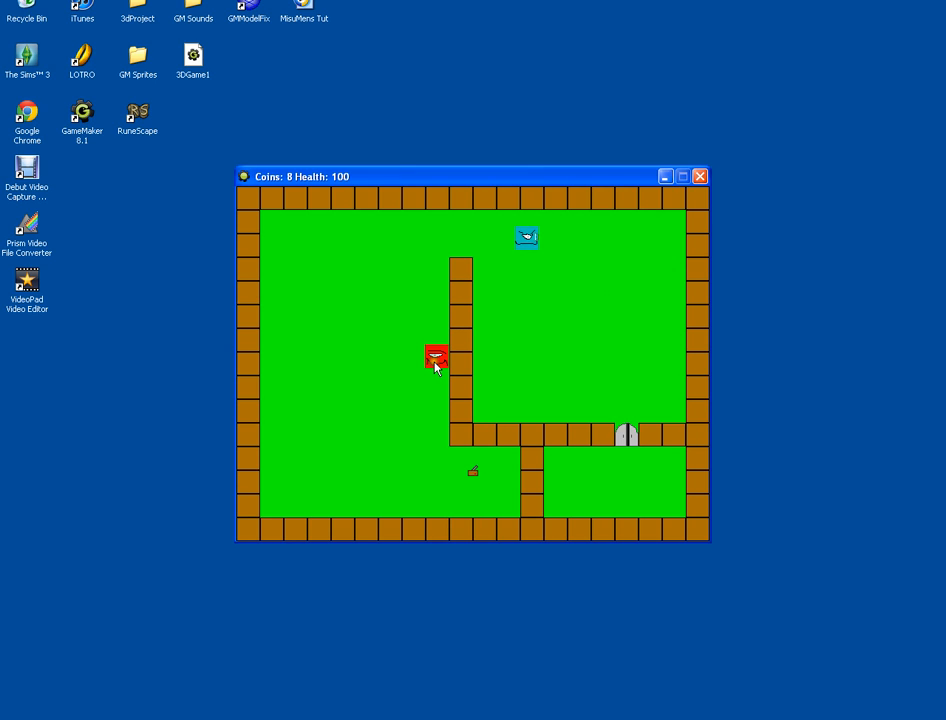
pyautogui.press('Left')
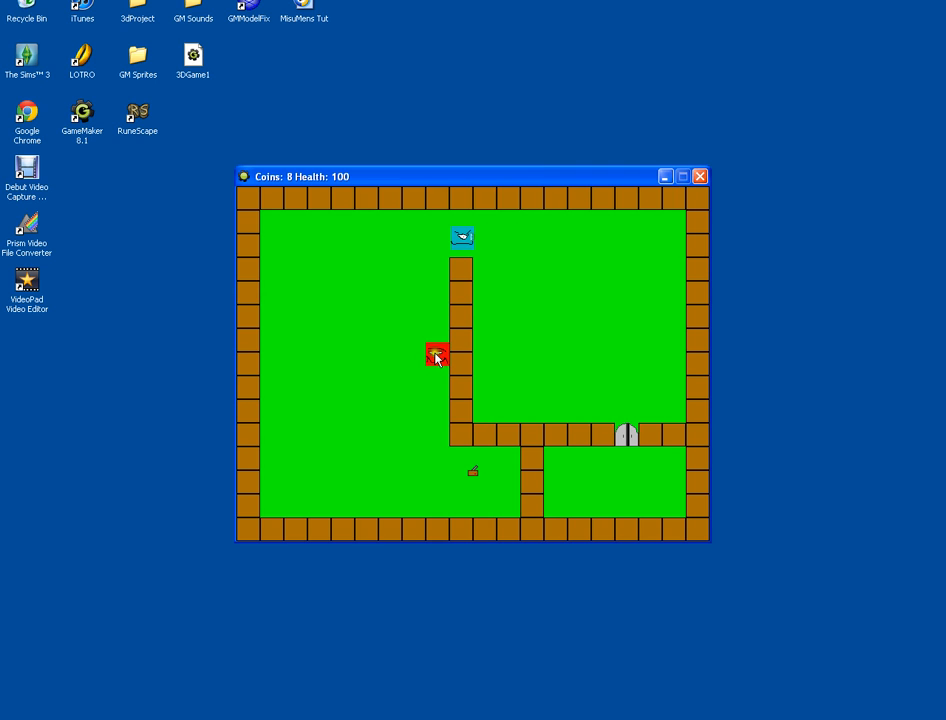
pyautogui.press('Left')
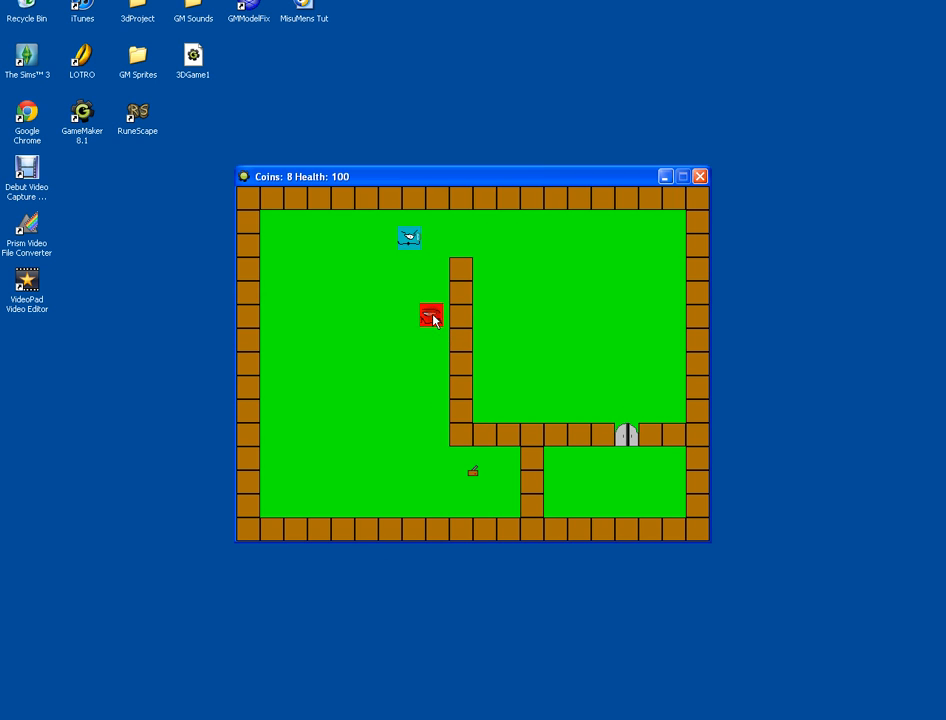
# - Shoot the red enemy beside the inner wall and collect the coin it drops
pyautogui.press('Down')
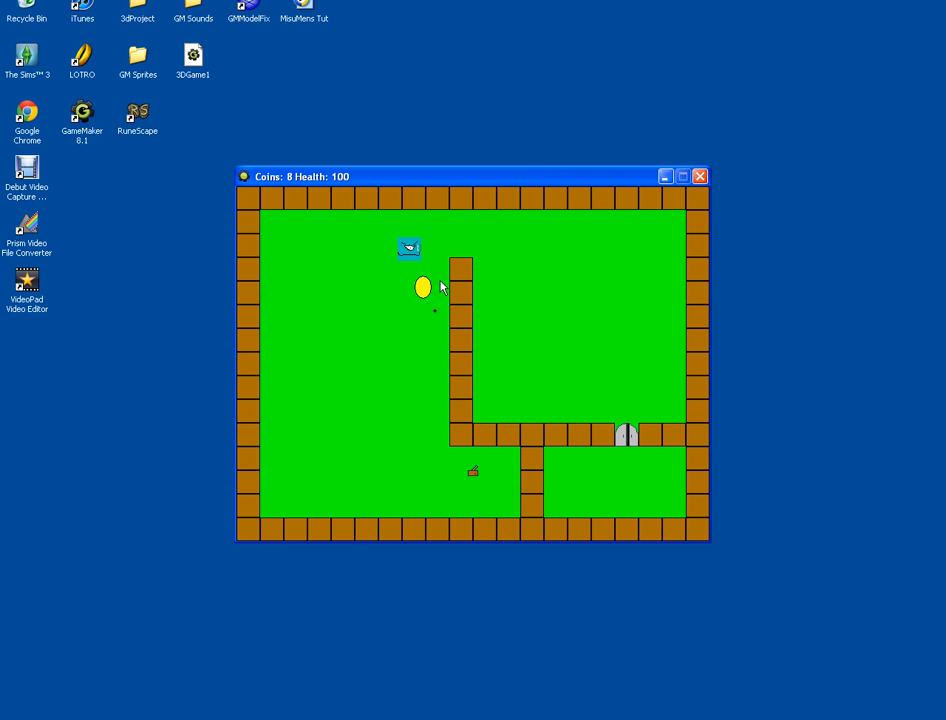
pyautogui.press('Right')
pyautogui.press('Down')
# - Close the highscore table with the player's name entered and dismiss the "Bye BYE!" message
pyautogui.click(405, 305)
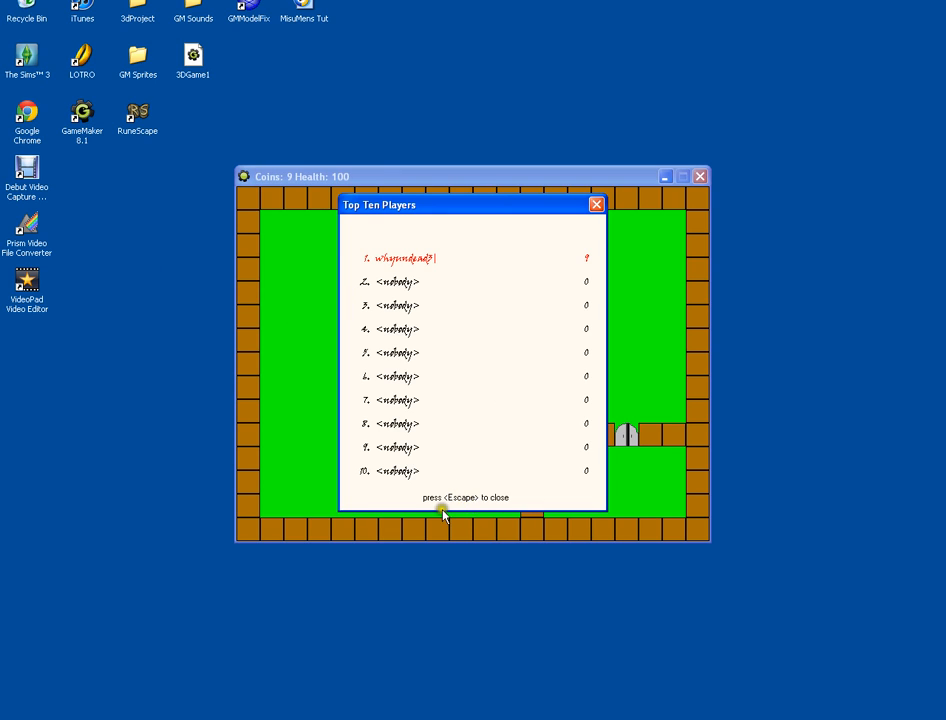
pyautogui.press('Escape')
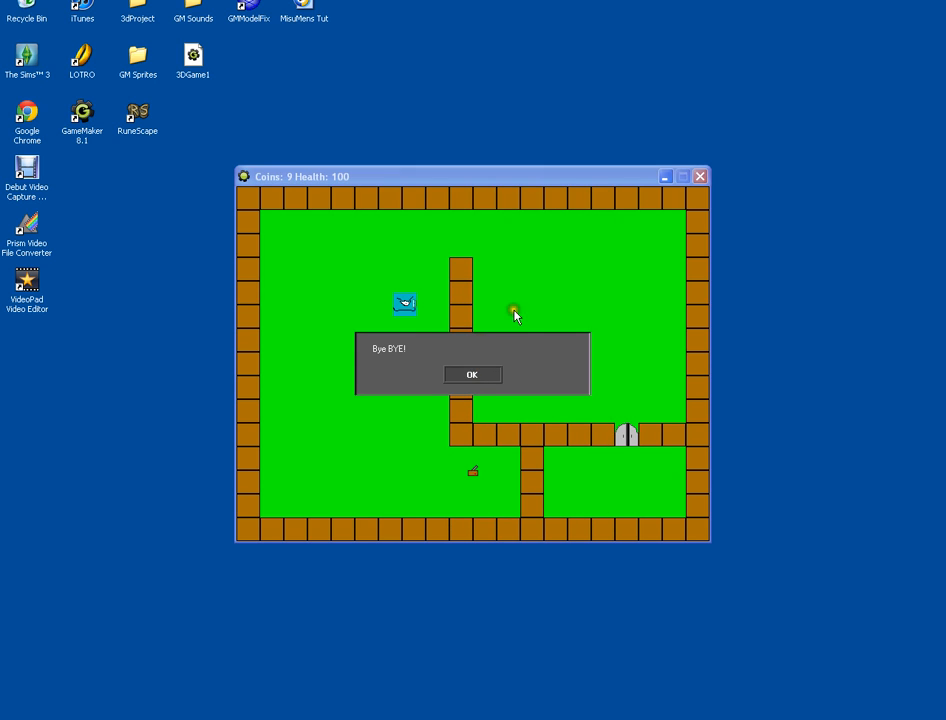
pyautogui.click(472, 376)
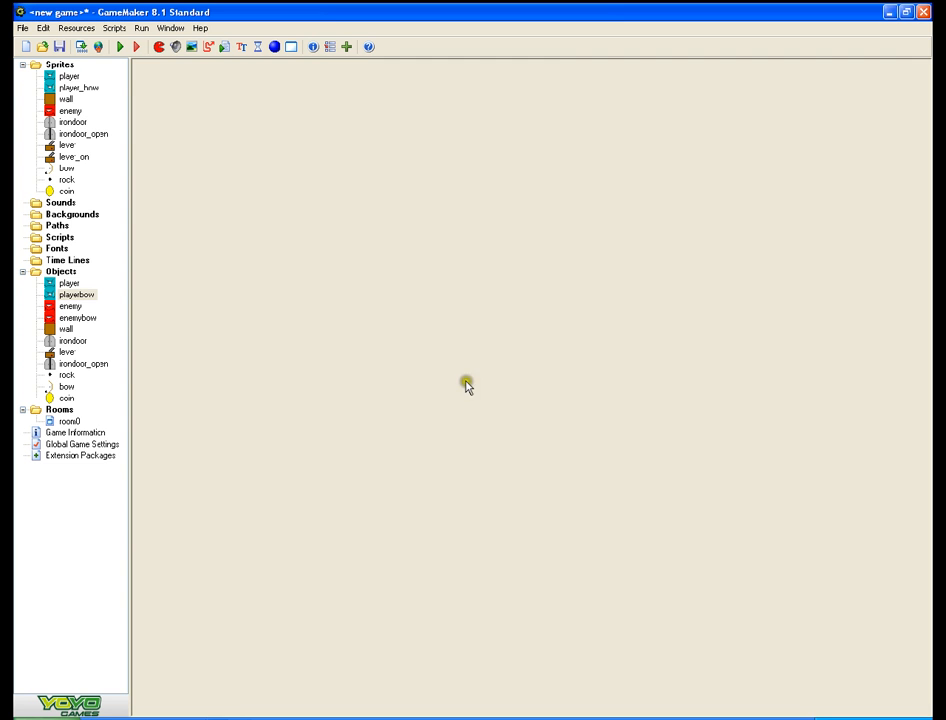
# - Run the game again to check the saved highscore table, and close the table and the game-end message
pyautogui.click(121, 47)
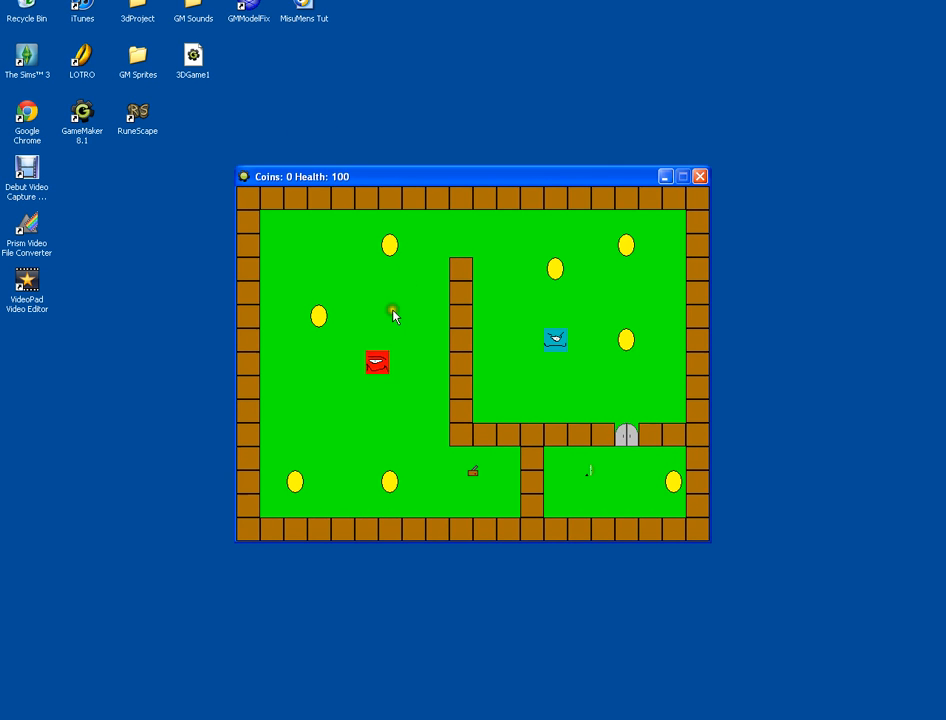
pyautogui.press('h')
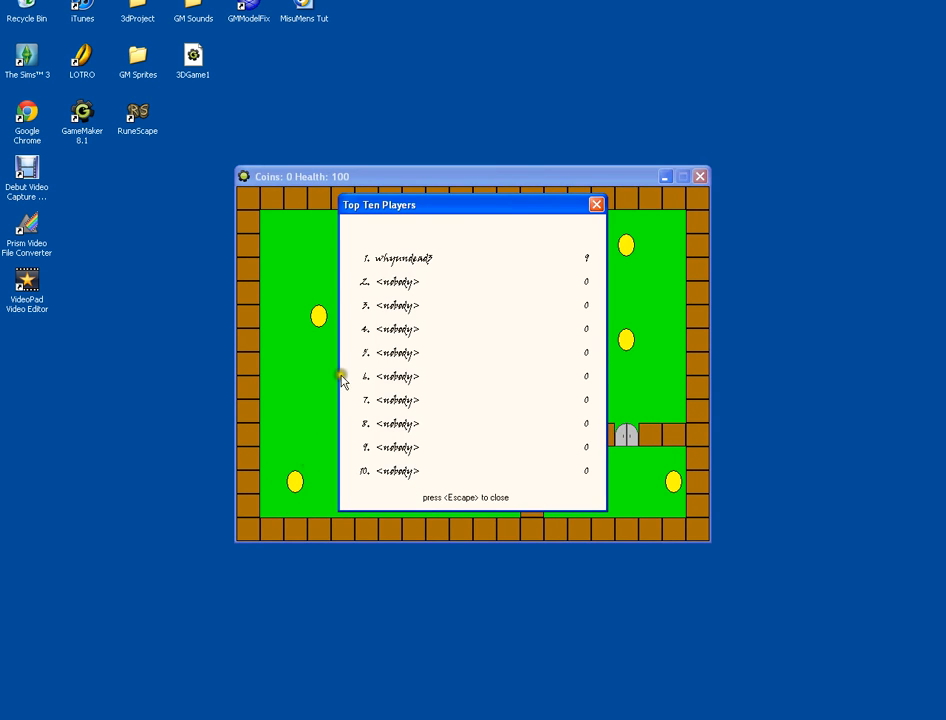
pyautogui.click(597, 205)
pyautogui.click(472, 376)
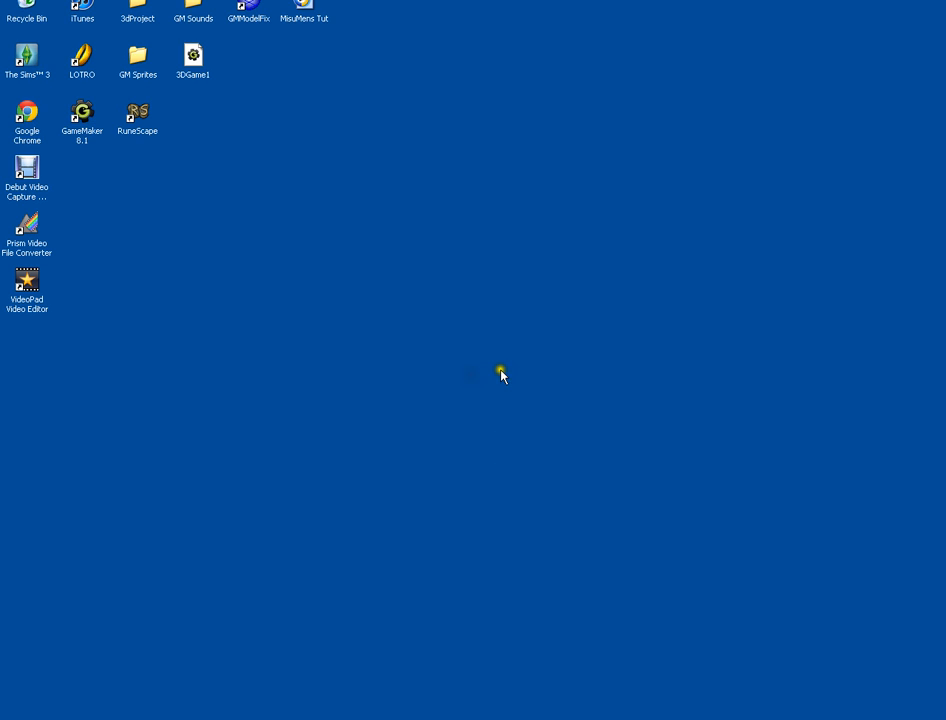